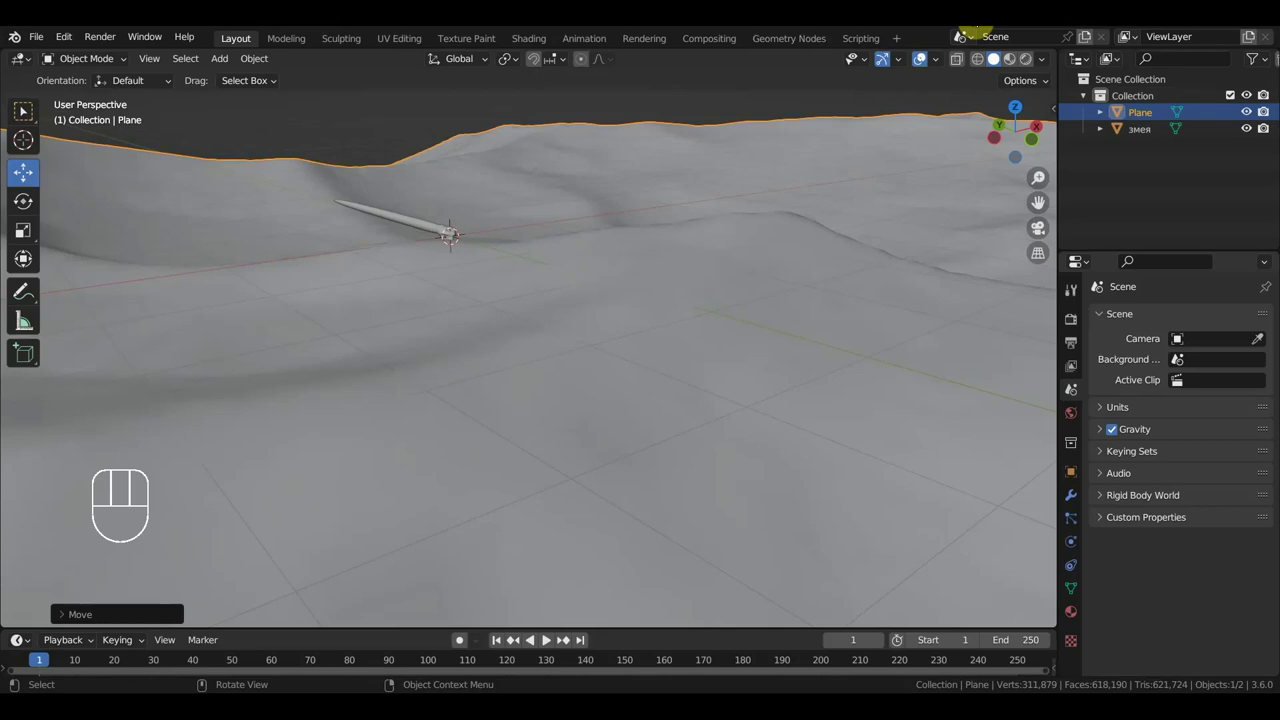
Inspect the snake and the surrounding desert terrain from several angles, selecting each object in turn
{"action": "middle_click_drag", "start_coordinate": [808, 268], "coordinate": [463, 234]}
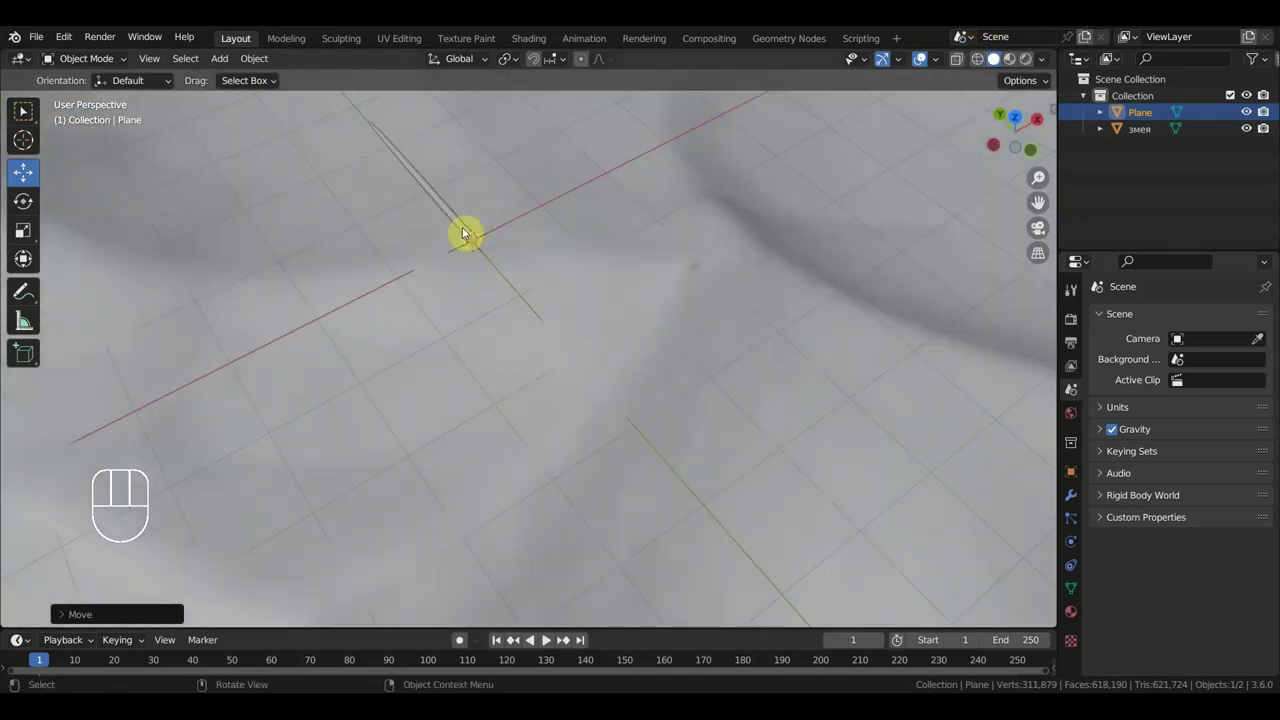
{"action": "left_click", "coordinate": [469, 241]}
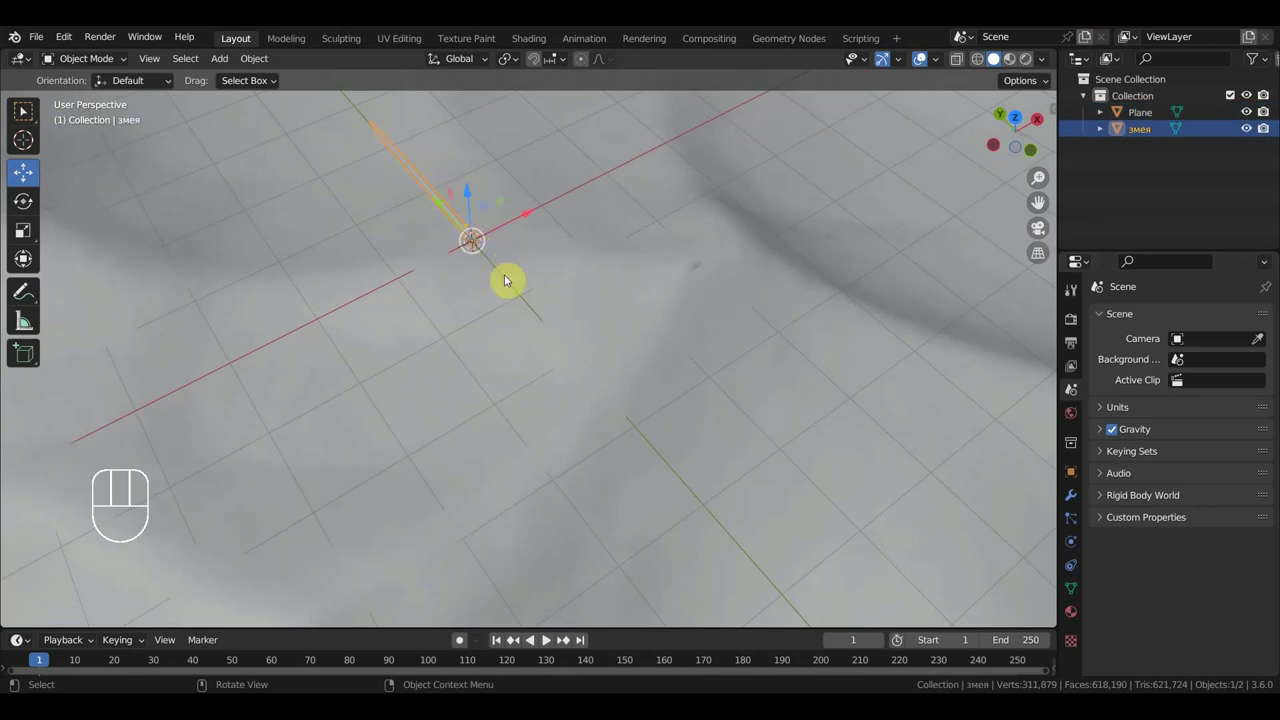
{"action": "middle_click_drag", "start_coordinate": [588, 346], "coordinate": [657, 286]}
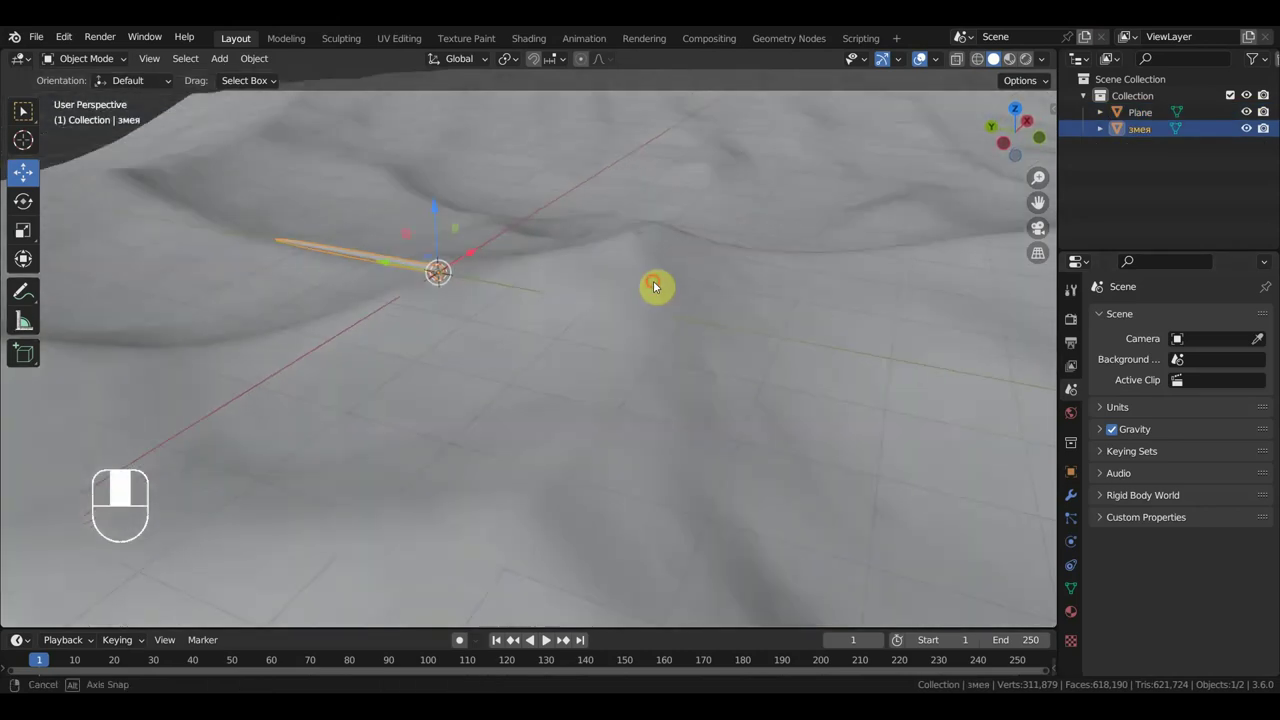
{"action": "left_click", "coordinate": [664, 301]}
{"action": "mouse_move", "coordinate": [600, 323]}
{"action": "middle_mouse_down"}
{"action": "mouse_move", "coordinate": [551, 329]}
{"action": "mouse_move", "coordinate": [611, 320]}
{"action": "middle_mouse_up"}
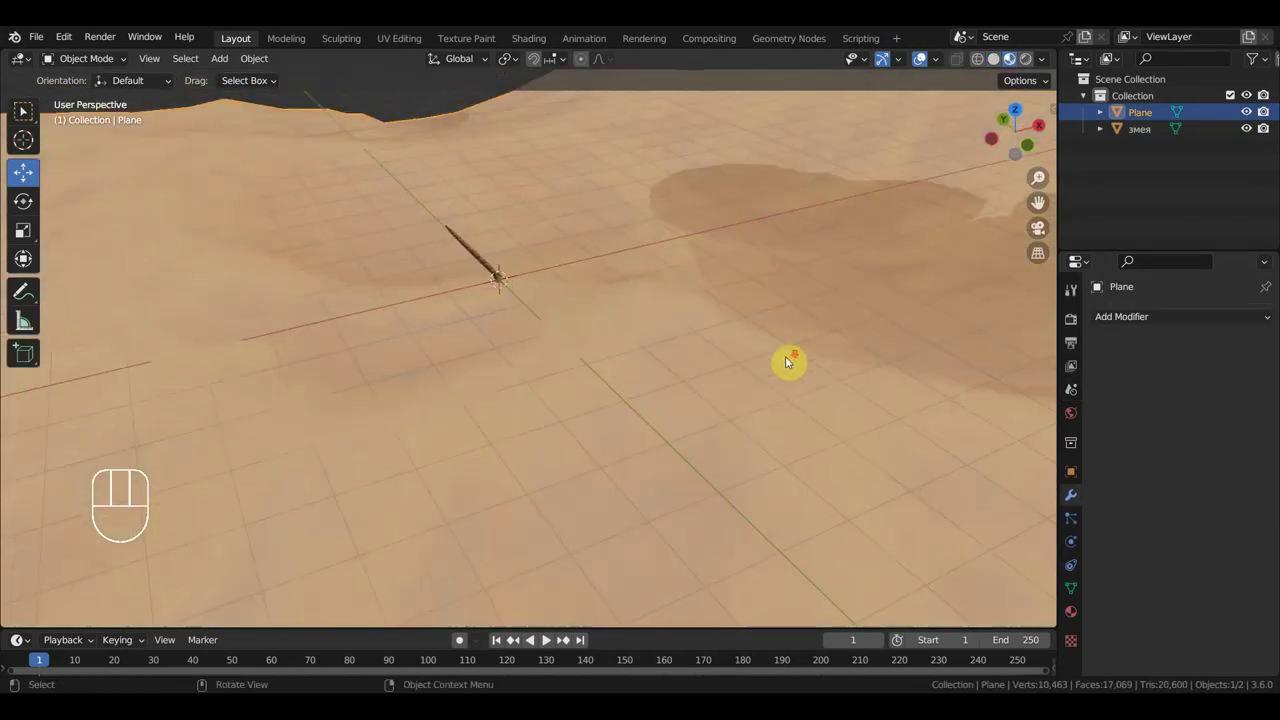
{"action": "scroll", "coordinate": [785, 360], "scroll_direction": "down", "scroll_amount": 4}
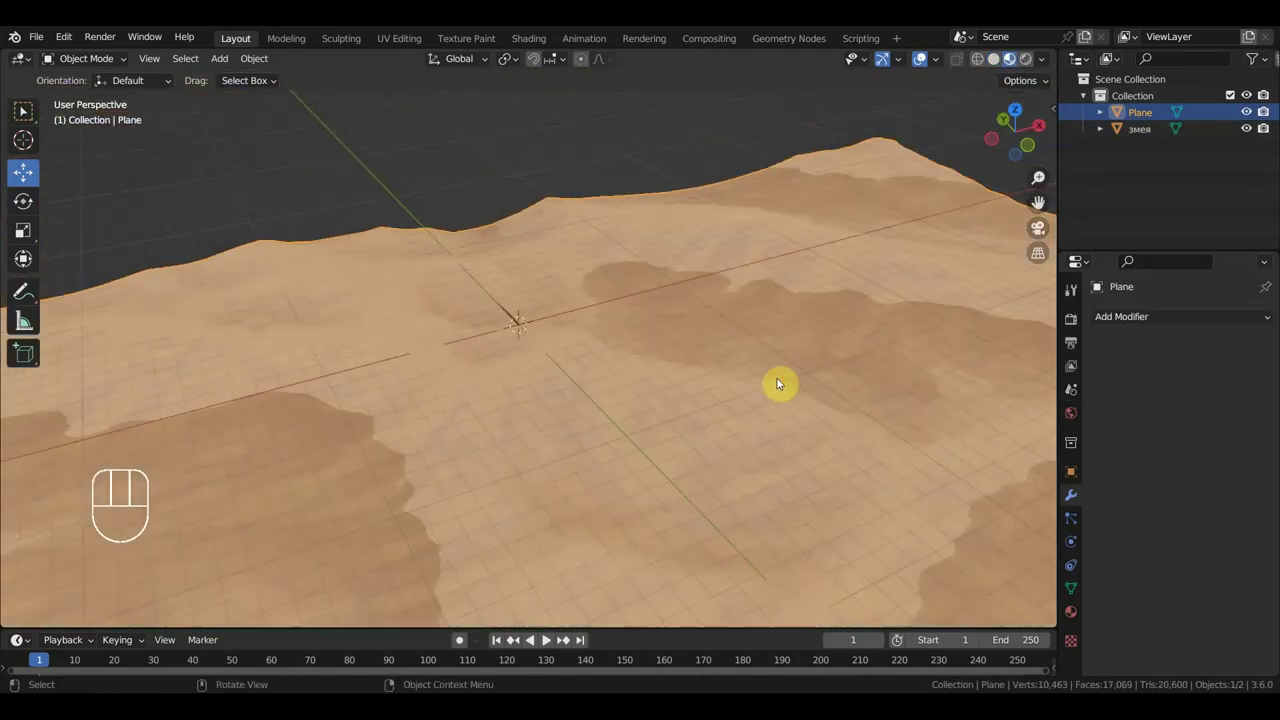
{"action": "middle_click_drag", "start_coordinate": [779, 387], "coordinate": [754, 397]}
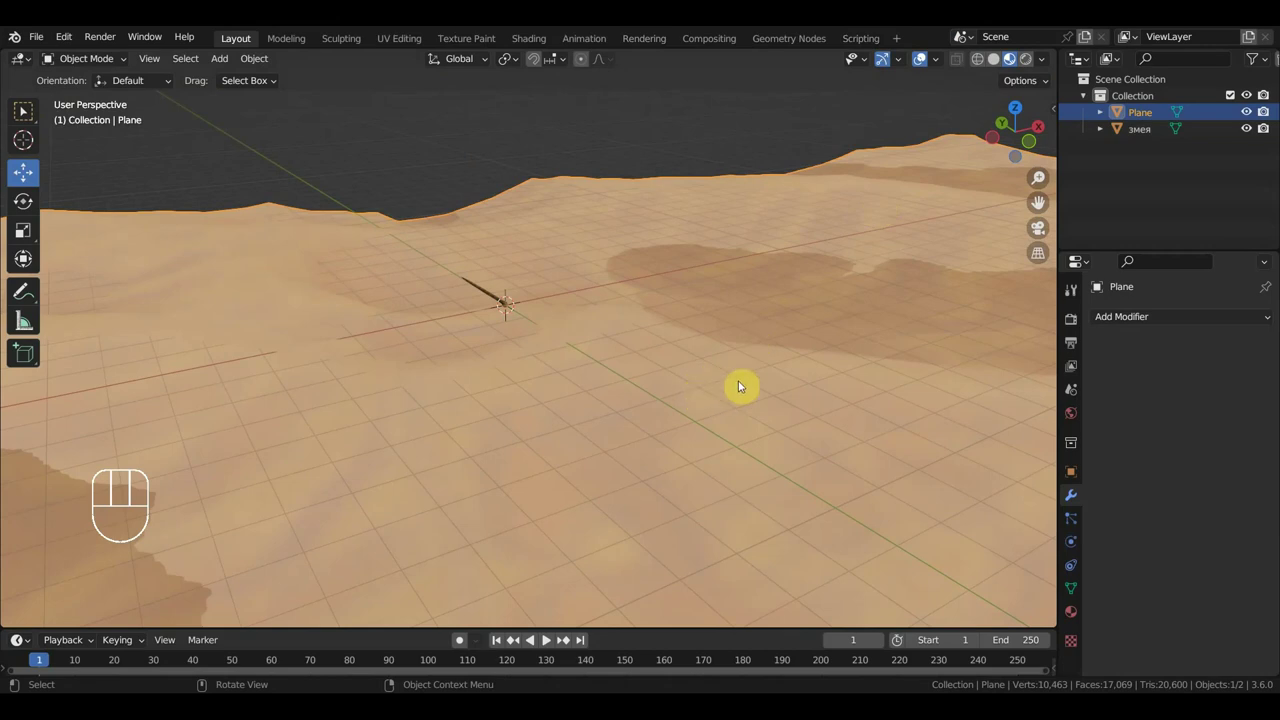
Add a Bezier curve at the snake's head and select it in the scene
{"action": "key", "text": "shift+a"}
{"action": "mouse_move", "coordinate": [718, 373]}
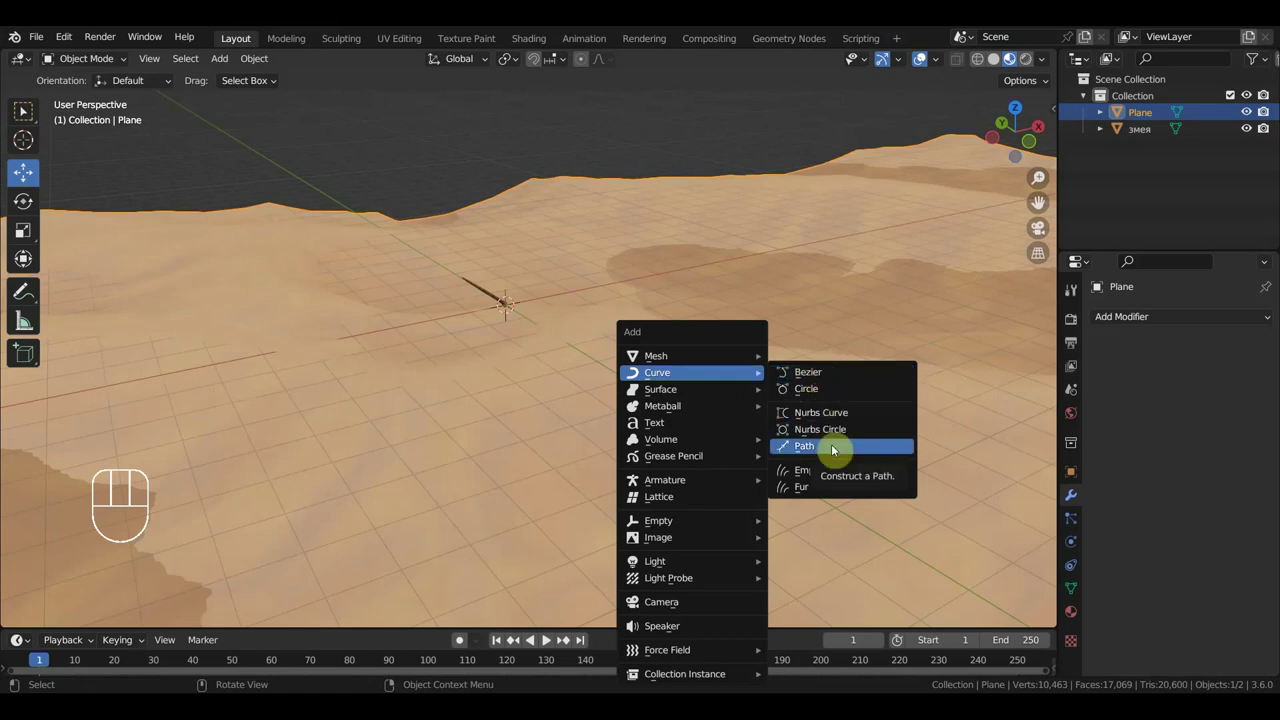
{"action": "left_click", "coordinate": [828, 373]}
{"action": "middle_click_drag", "start_coordinate": [723, 363], "coordinate": [738, 401]}
{"action": "left_click", "coordinate": [737, 401]}
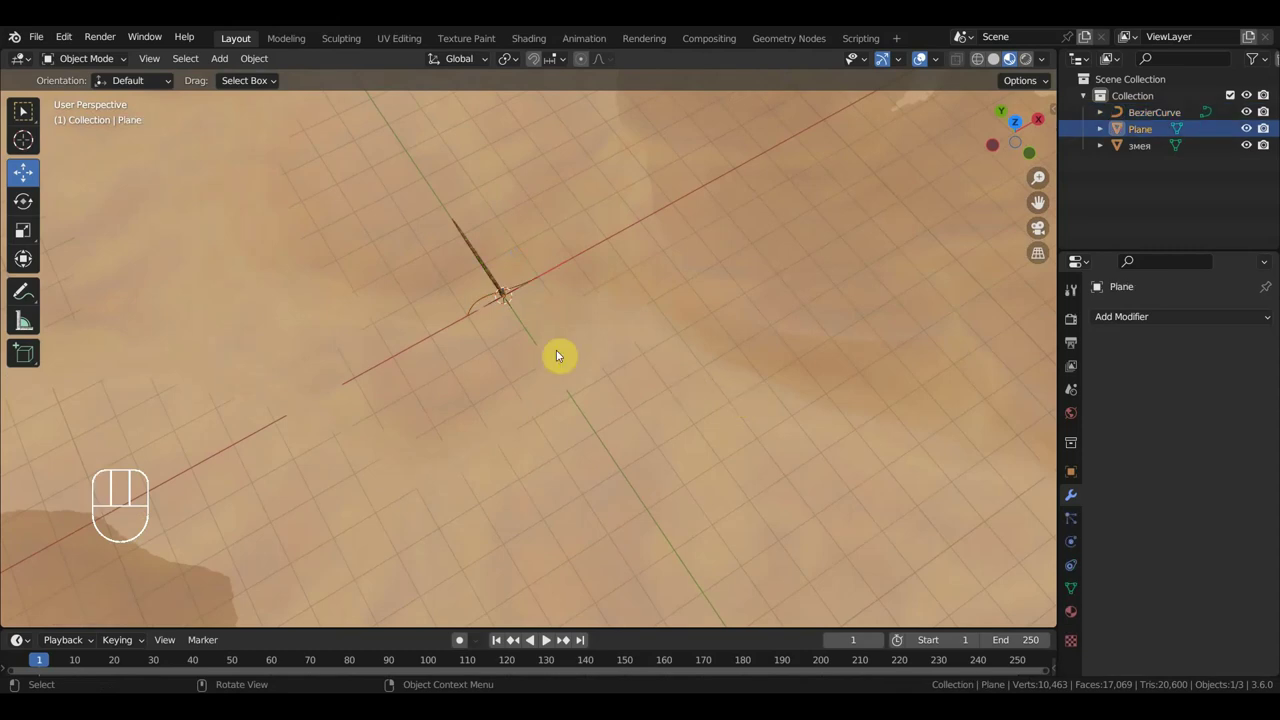
{"action": "left_click", "coordinate": [503, 300]}
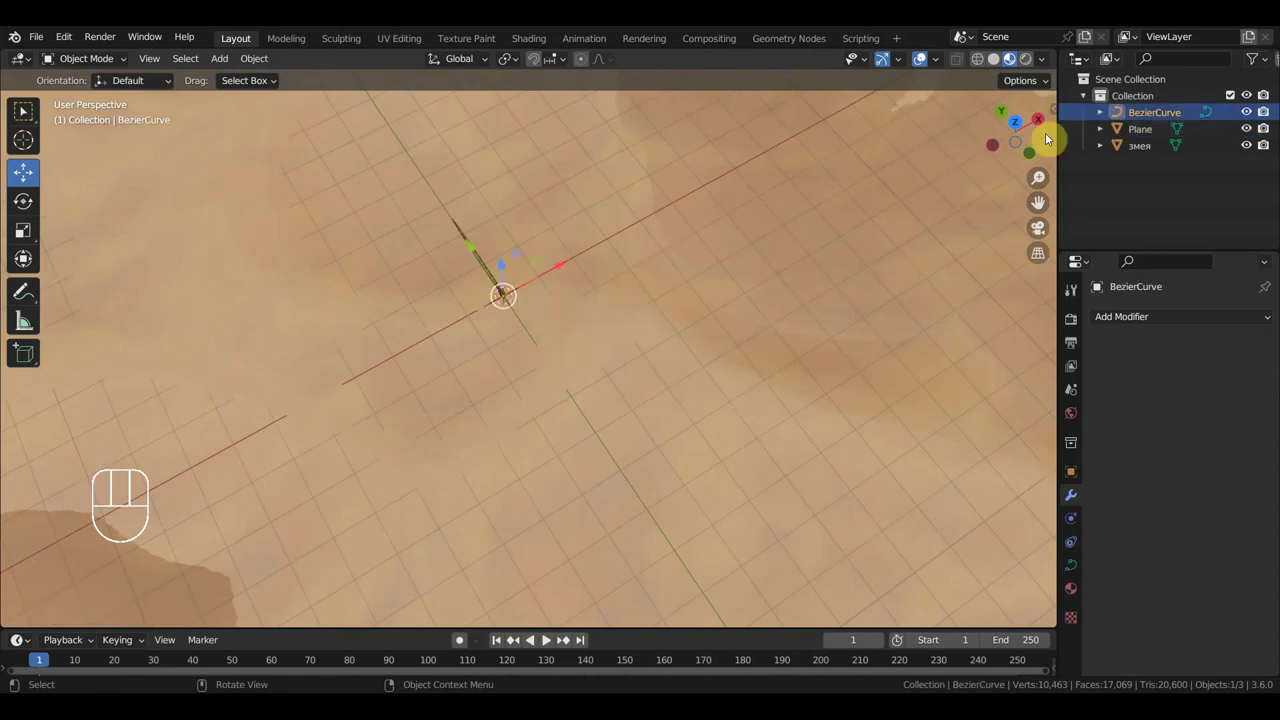
Show the scene in solid shading from the top view, framed closely on the snake's head
{"action": "left_click", "coordinate": [993, 58]}
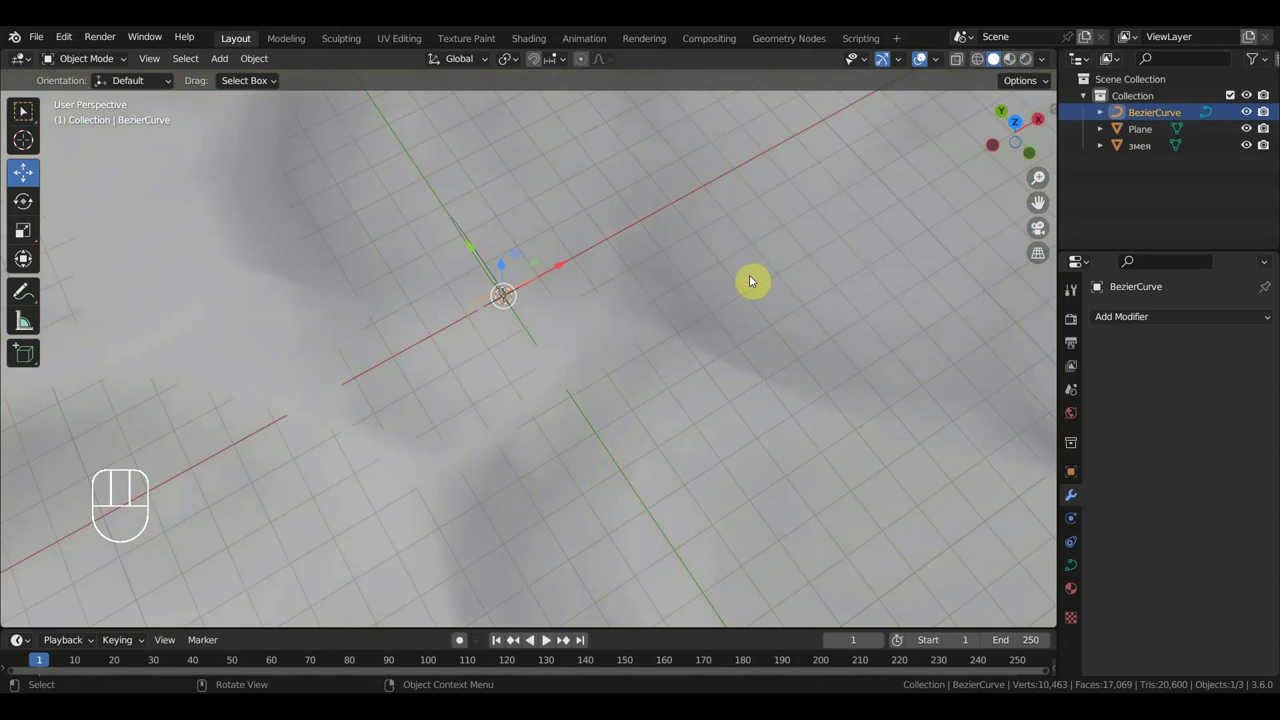
{"action": "key", "text": "KP_7"}
{"action": "scroll", "coordinate": [655, 305], "scroll_direction": "up", "scroll_amount": 5}
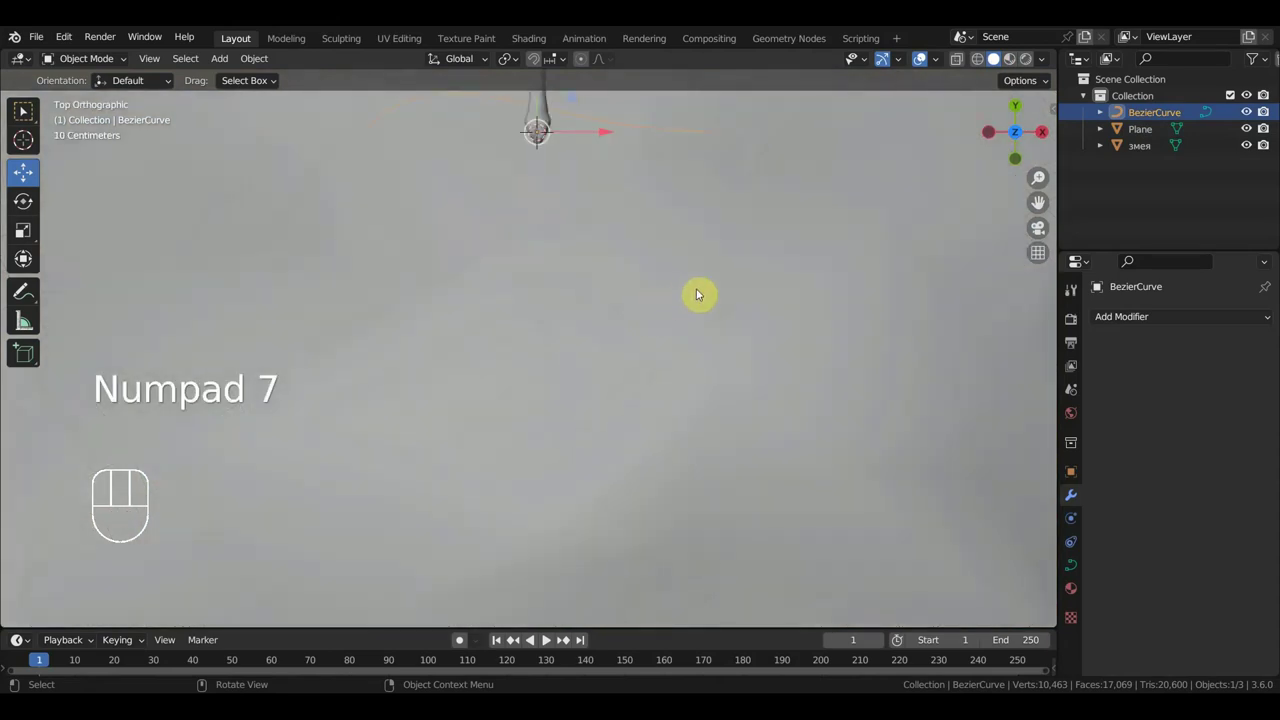
{"action": "middle_click_drag", "start_coordinate": [698, 294], "coordinate": [660, 443], "text": "shift"}
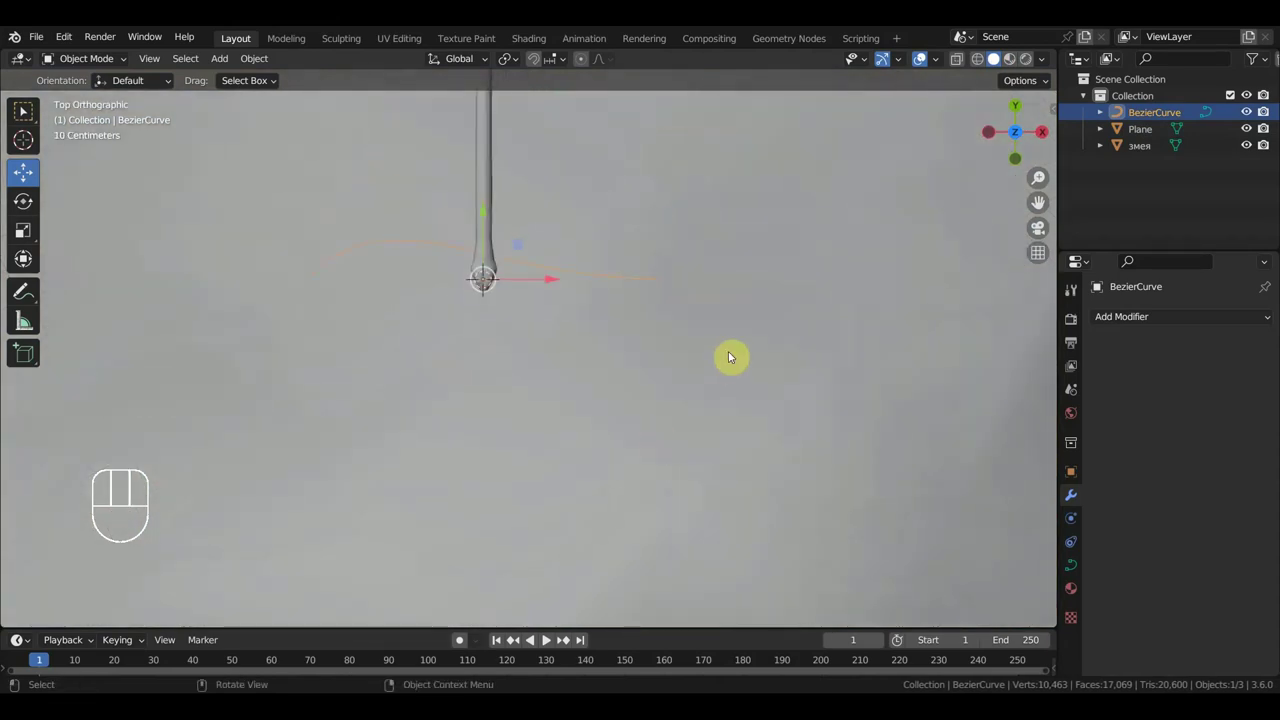
Rotate the Bezier curve's points in Edit Mode so the curve runs roughly along the snake's body
{"action": "left_click_drag", "start_coordinate": [86, 58], "coordinate": [88, 98]}
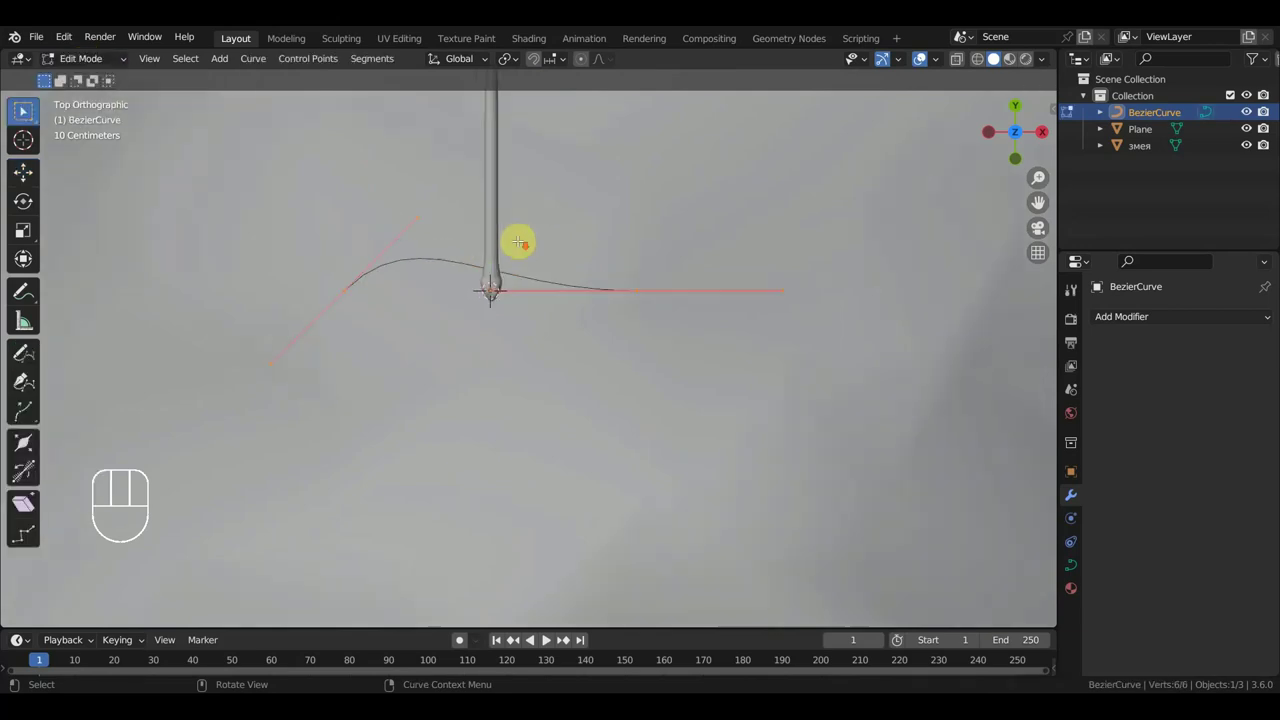
{"action": "key", "text": "KP_7"}
{"action": "key", "text": "r"}
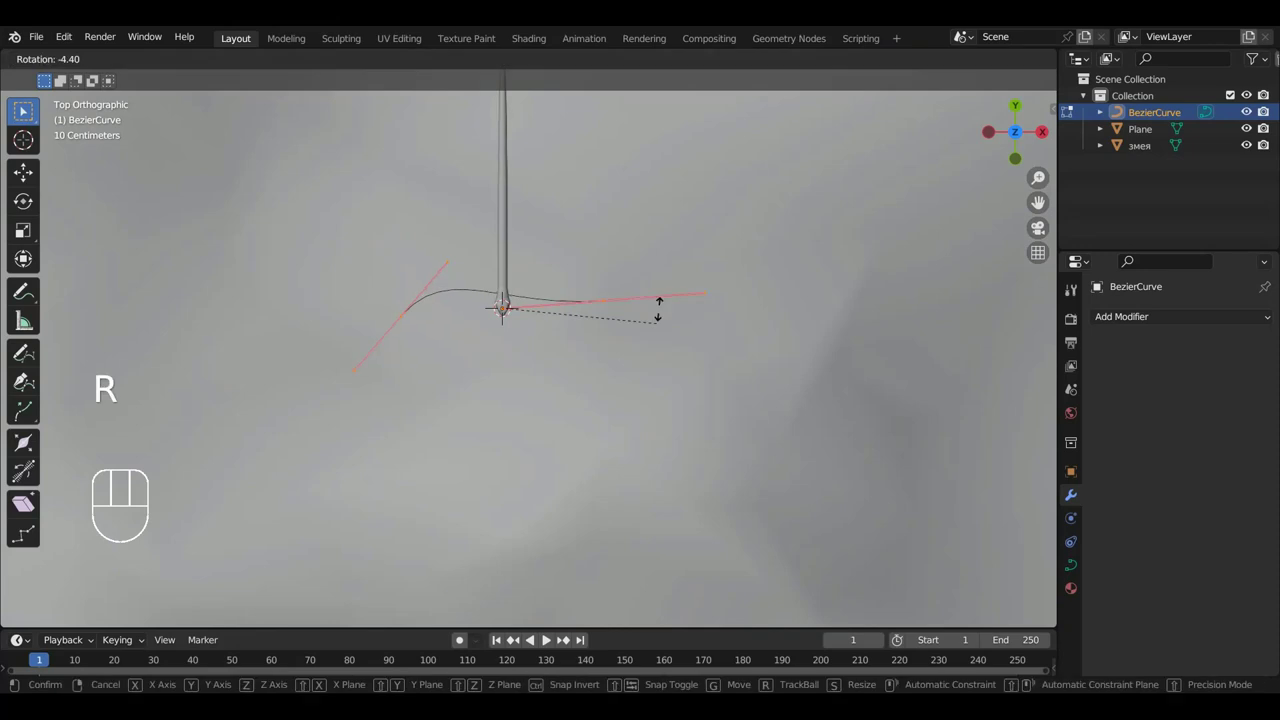
{"action": "left_click", "coordinate": [520, 137]}
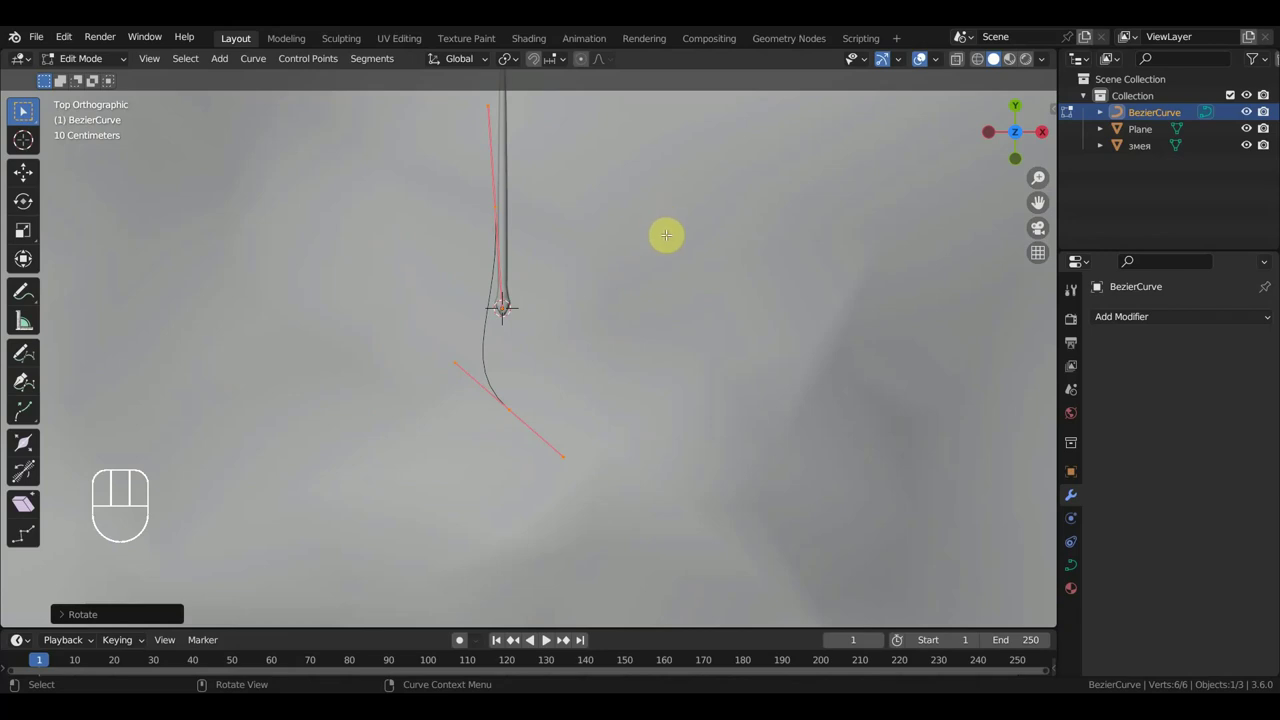
Return to Object Mode and delete the Bezier curve
{"action": "left_click", "coordinate": [86, 58]}
{"action": "left_click", "coordinate": [94, 78]}
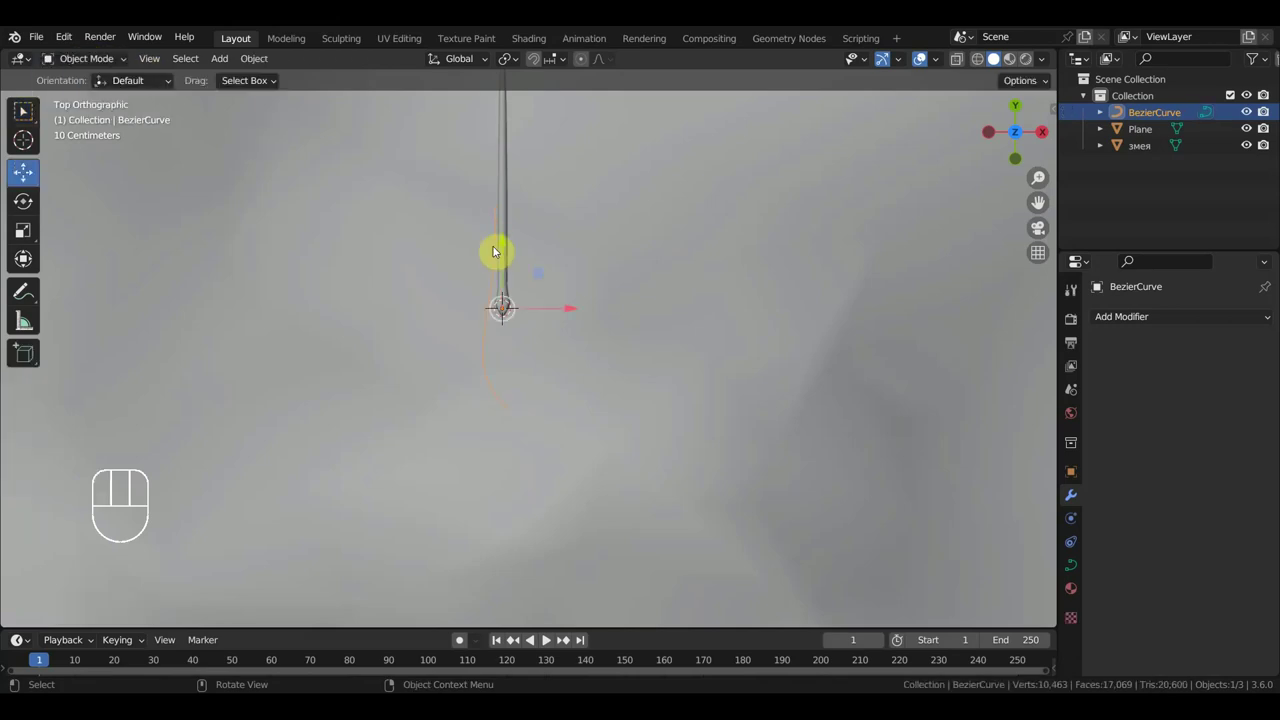
{"action": "key", "text": "Delete"}
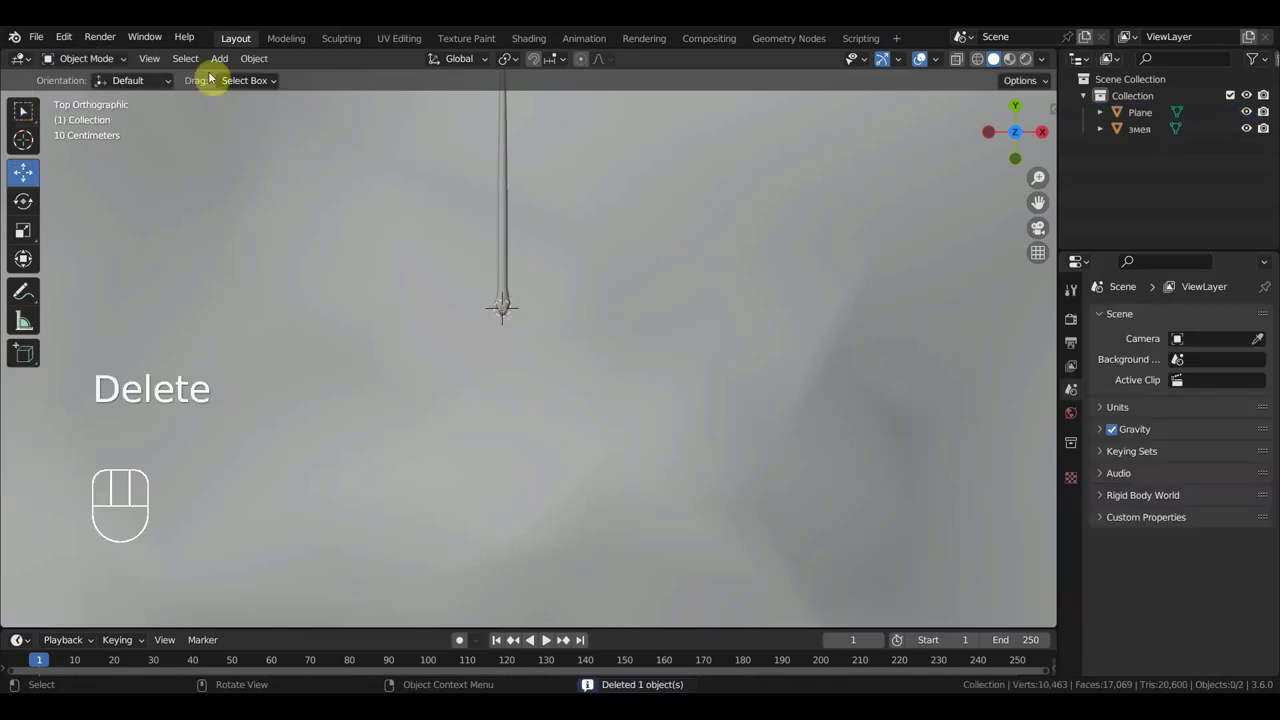
Add a Path curve at the 3D cursor by the snake's head
{"action": "left_click", "coordinate": [254, 58]}
{"action": "mouse_move", "coordinate": [219, 58]}
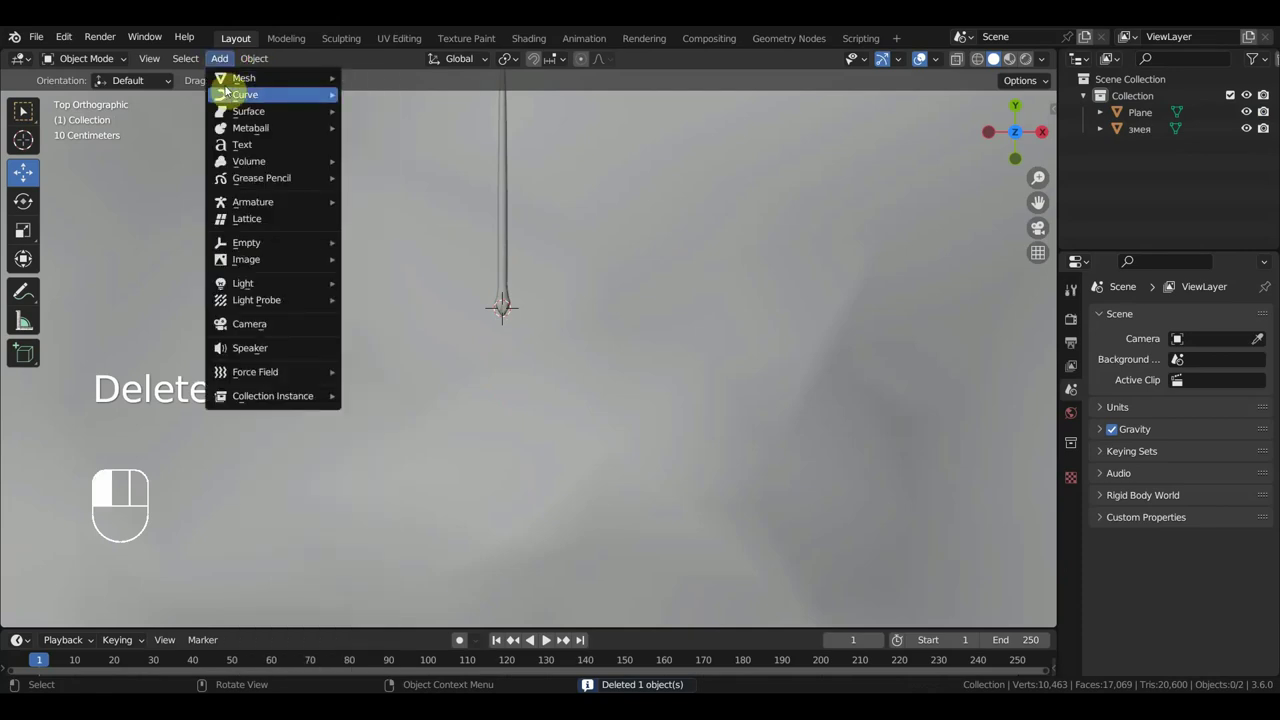
{"action": "mouse_move", "coordinate": [300, 95]}
{"action": "left_click", "coordinate": [390, 170]}
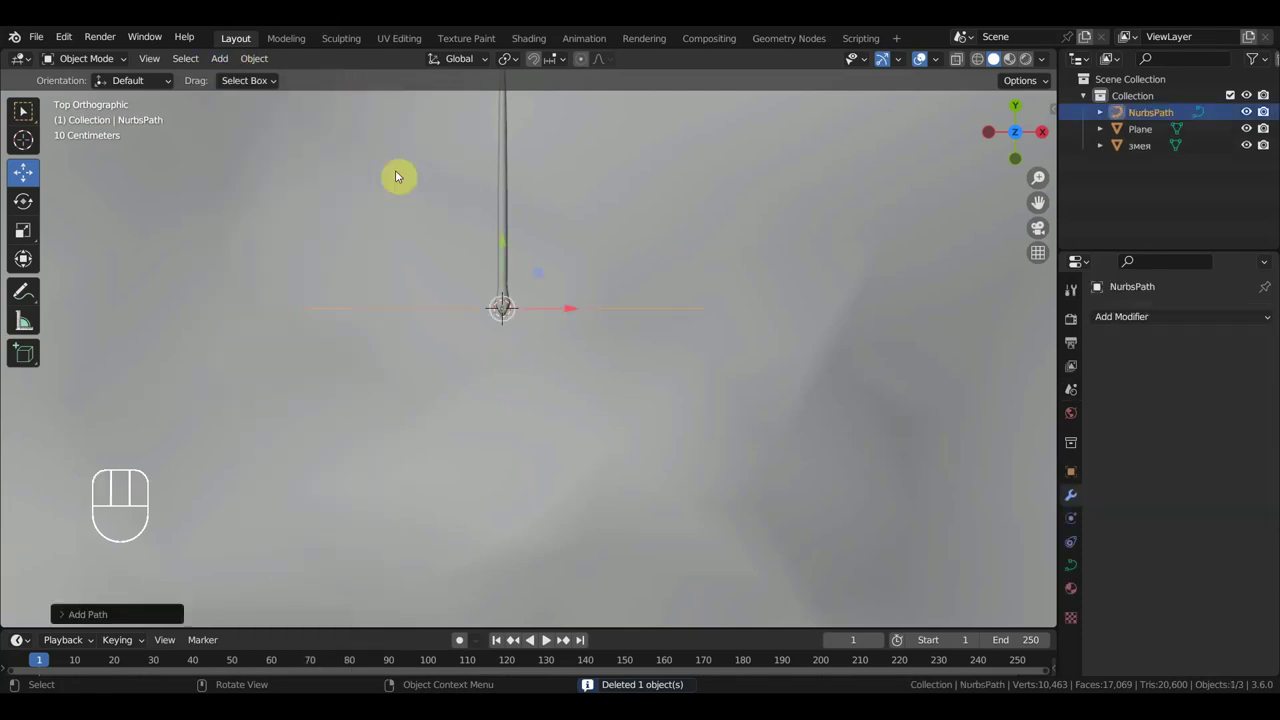
Enter Edit Mode on the path and turn on the curve Normals overlay
{"action": "left_click", "coordinate": [79, 64]}
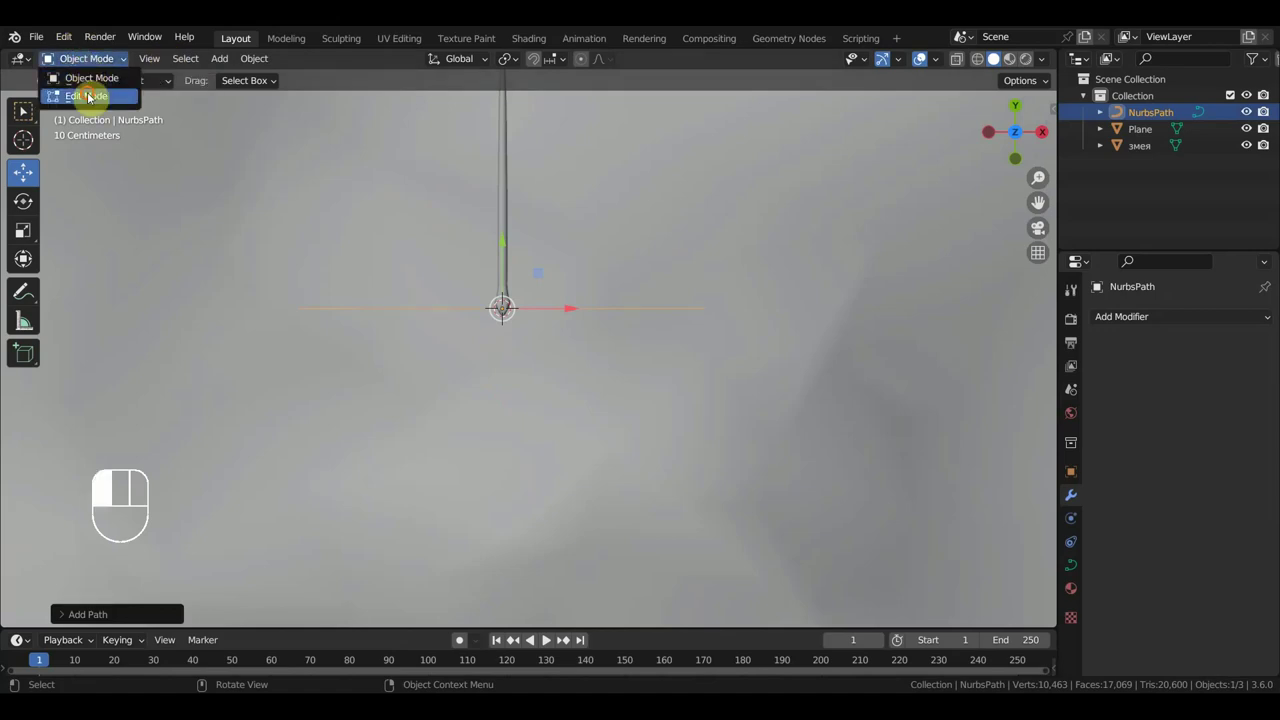
{"action": "left_click", "coordinate": [94, 93]}
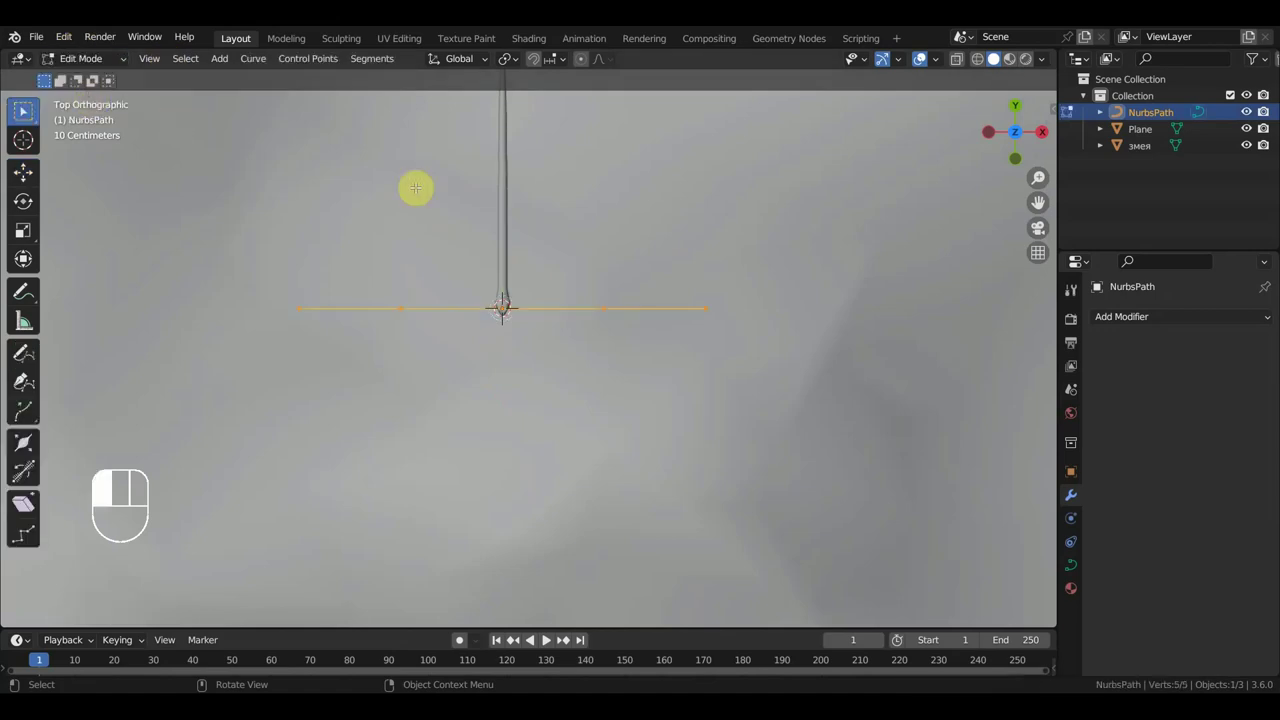
{"action": "left_click", "coordinate": [939, 60]}
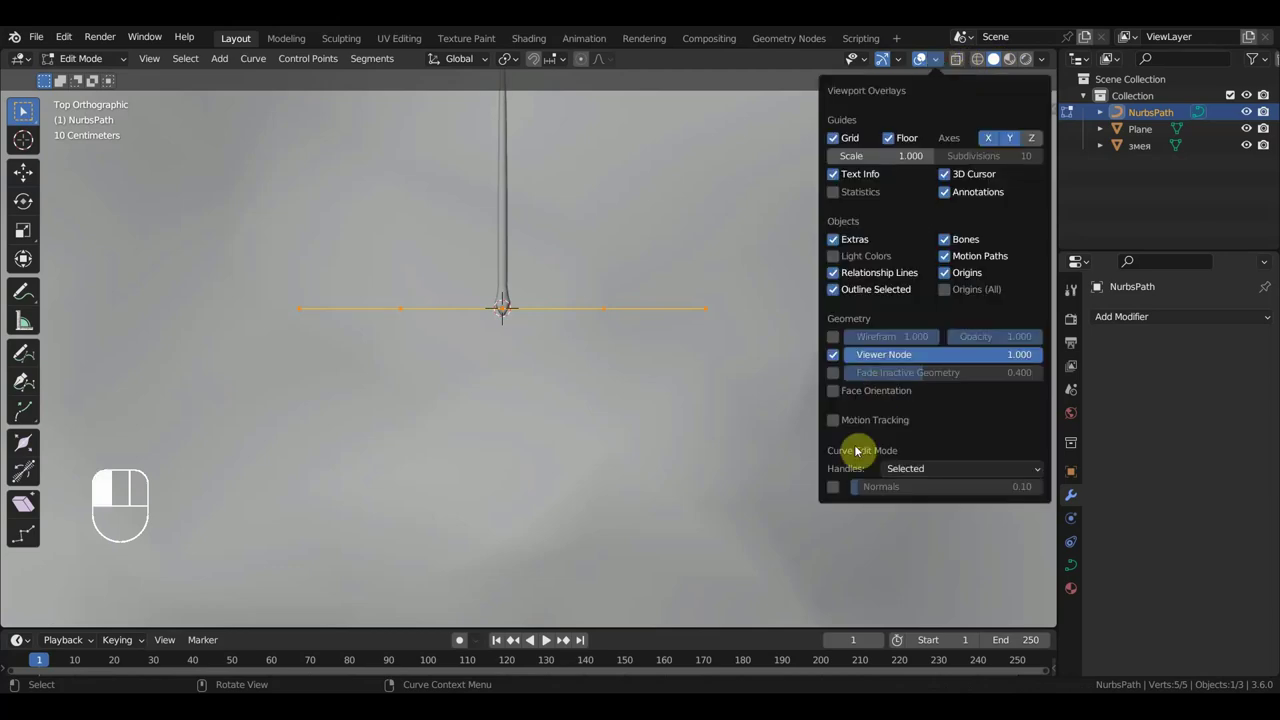
{"action": "left_click", "coordinate": [831, 488]}
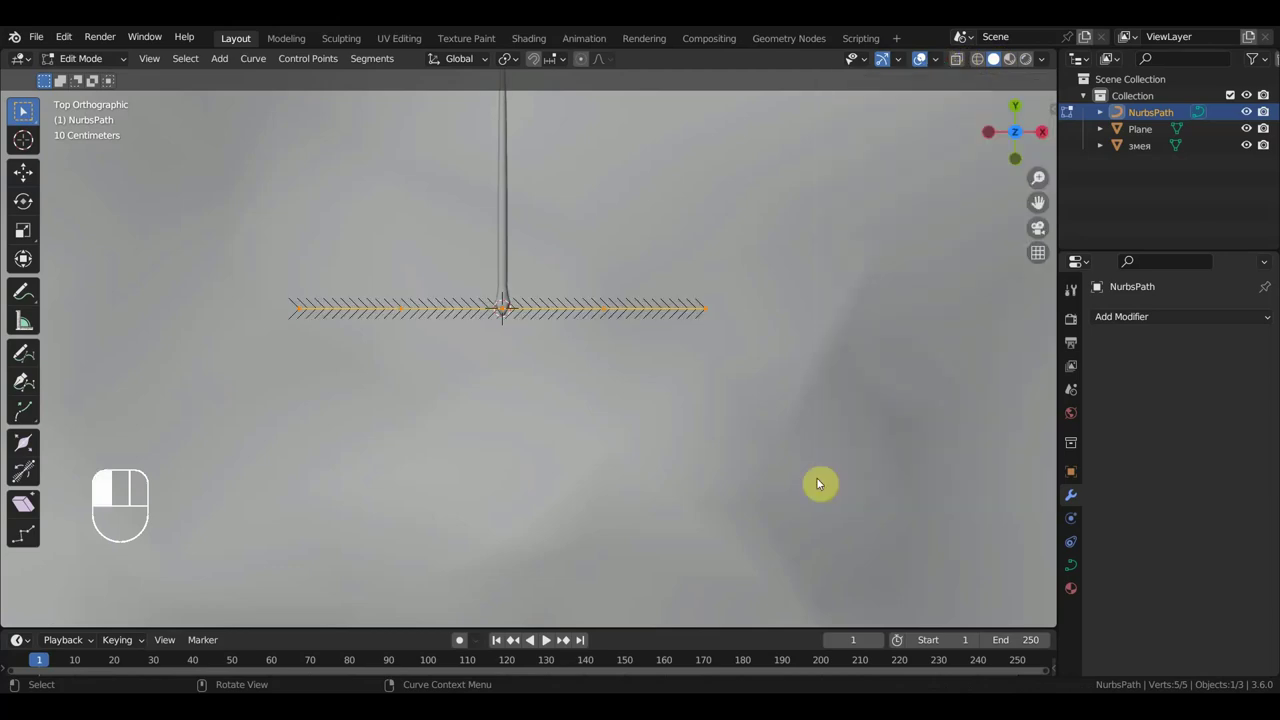
Rotate all the path's points in the top view until the path lines up with the snake's straight body
{"action": "scroll", "coordinate": [634, 311], "scroll_direction": "up", "scroll_amount": 5}
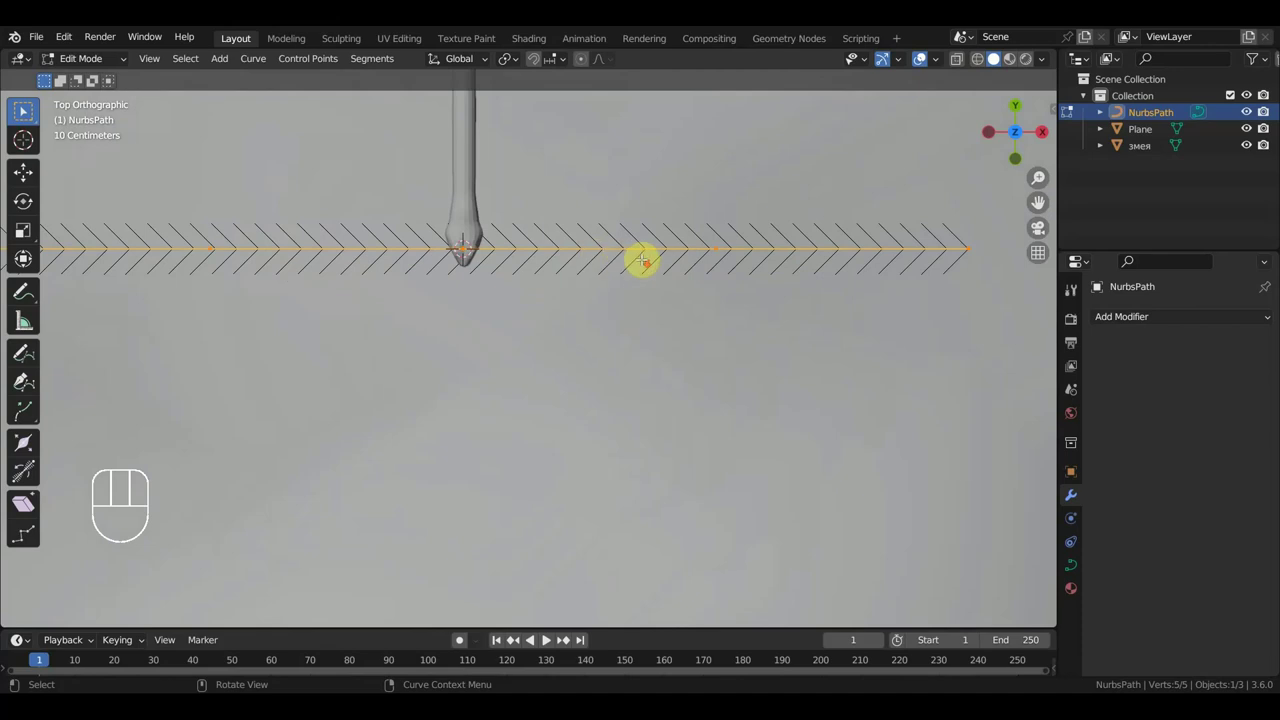
{"action": "scroll", "coordinate": [642, 261], "scroll_direction": "down", "scroll_amount": 4}
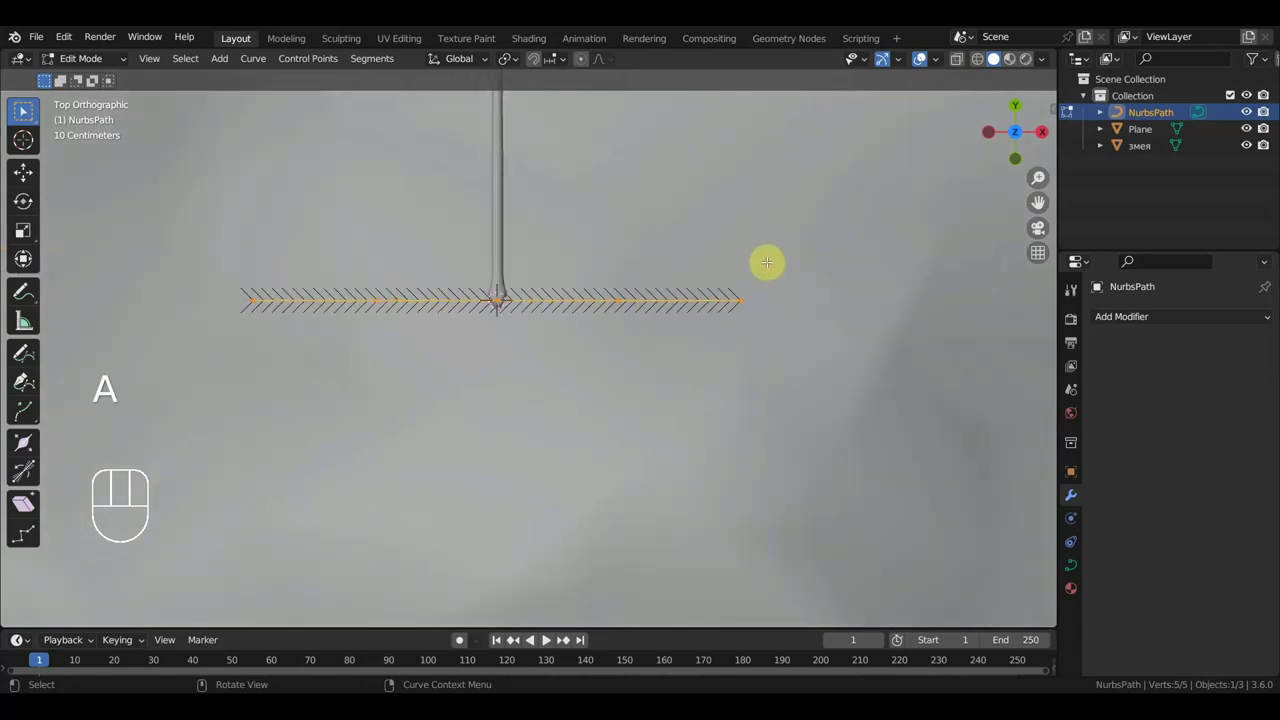
{"action": "key", "text": "r"}
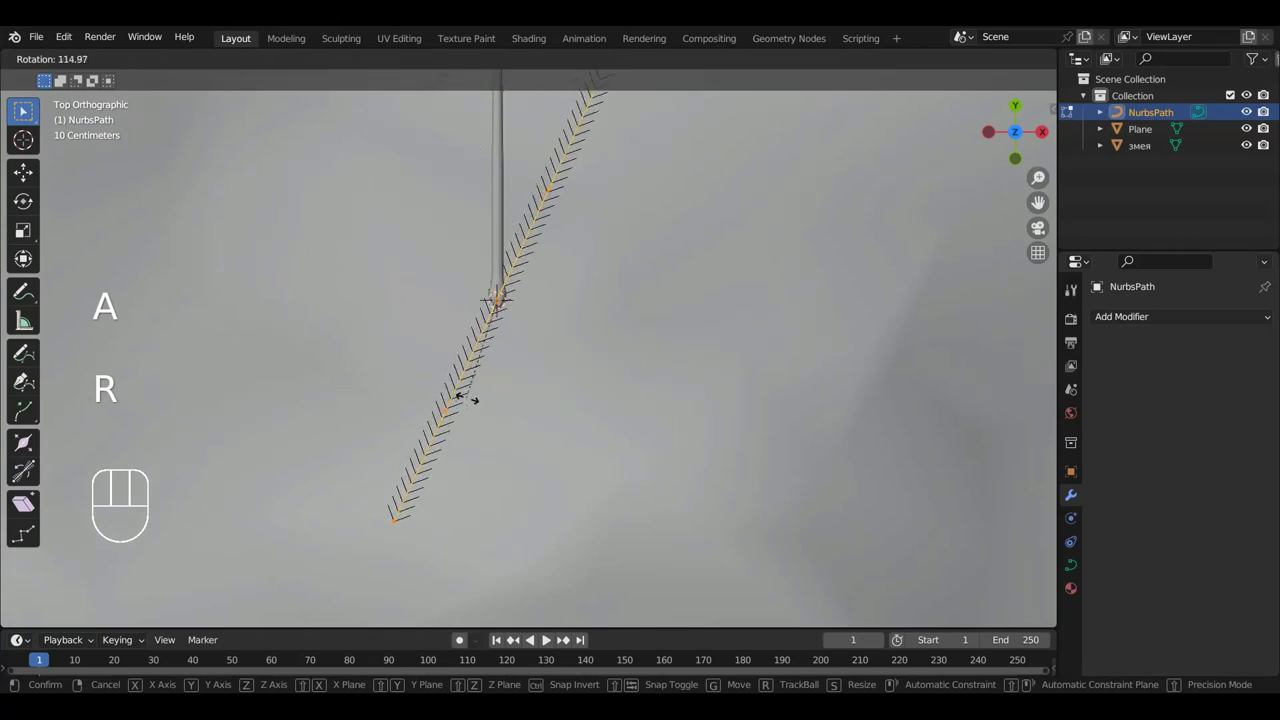
{"action": "left_click", "coordinate": [494, 391]}
{"action": "scroll", "coordinate": [620, 366], "scroll_direction": "down", "scroll_amount": 3}
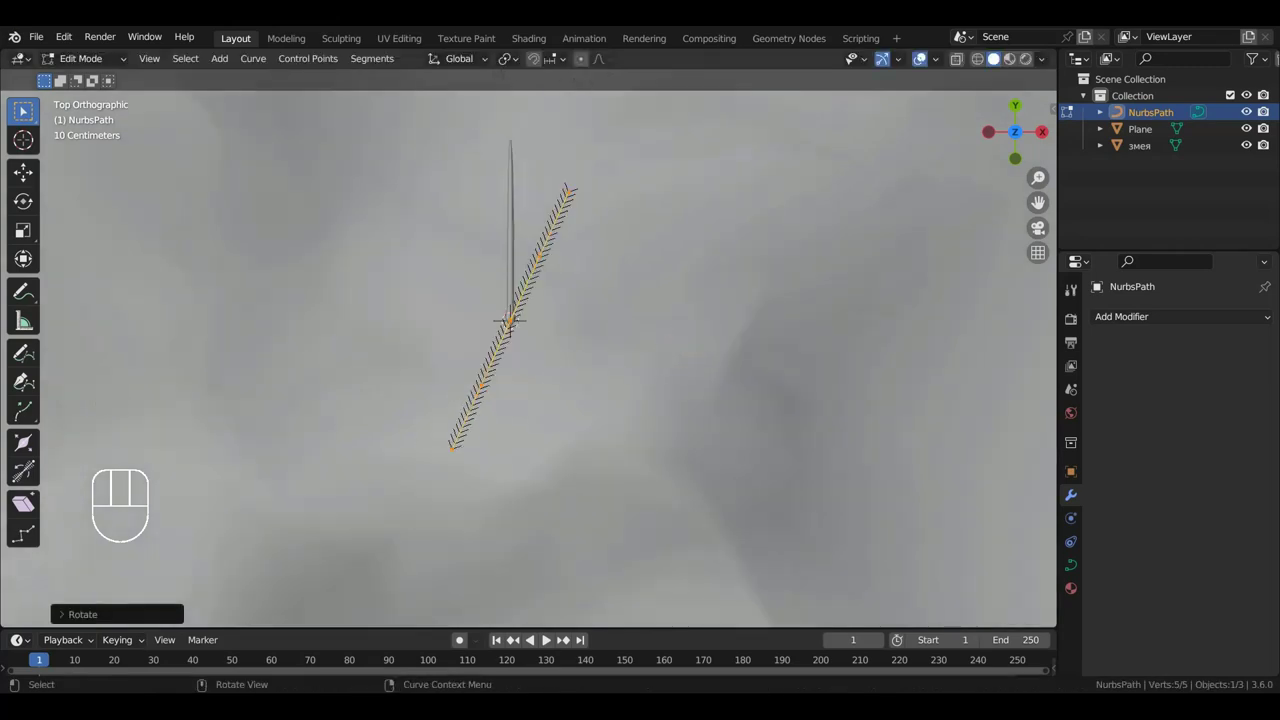
{"action": "key", "text": "r"}
{"action": "left_click", "coordinate": [690, 231]}
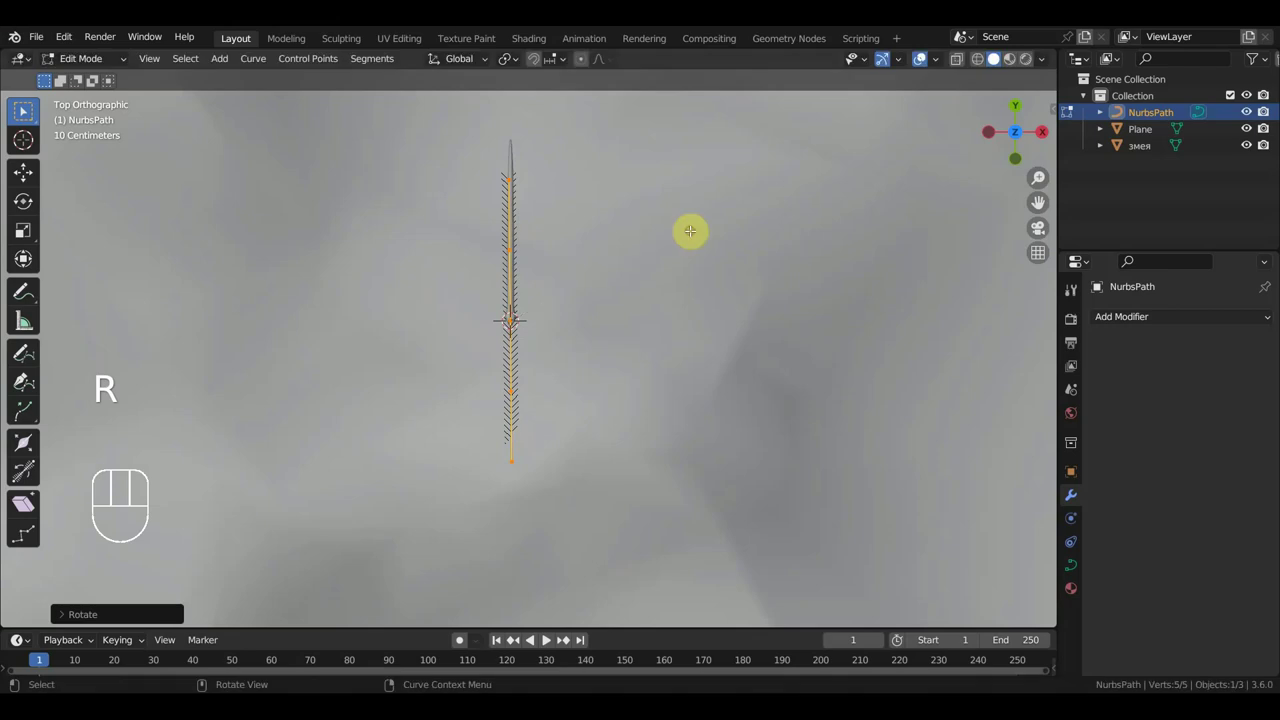
Move the path's control point midway along the snake's body in the positive X direction to bend the path
{"action": "key", "text": "KP_3"}
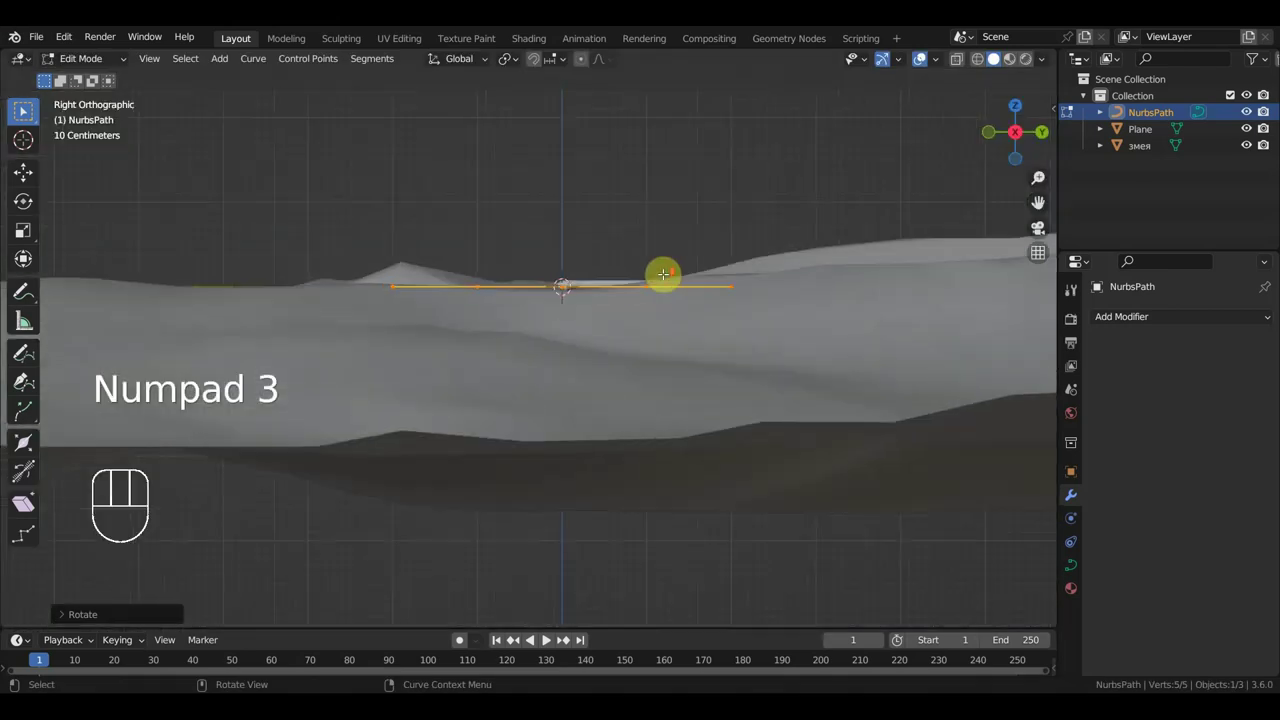
{"action": "middle_click_drag", "start_coordinate": [683, 277], "coordinate": [360, 478], "text": "shift"}
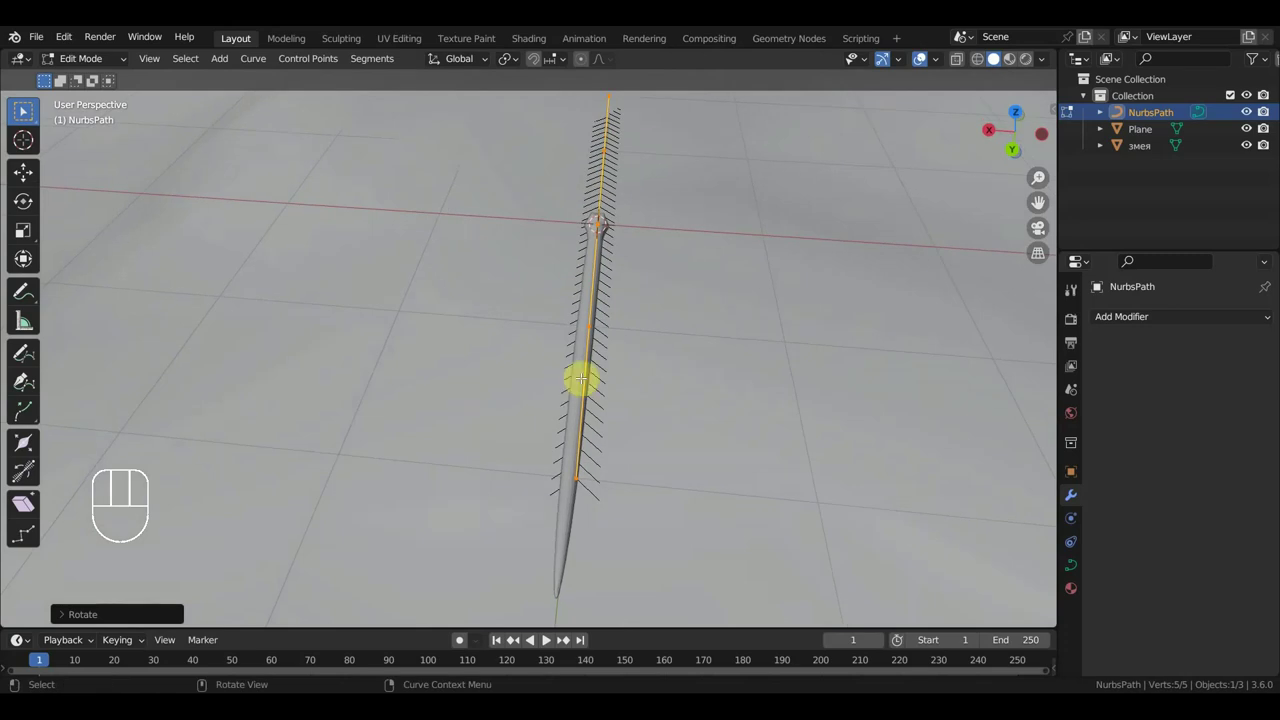
{"action": "left_click", "coordinate": [592, 328]}
{"action": "middle_click_drag", "start_coordinate": [605, 346], "coordinate": [627, 425]}
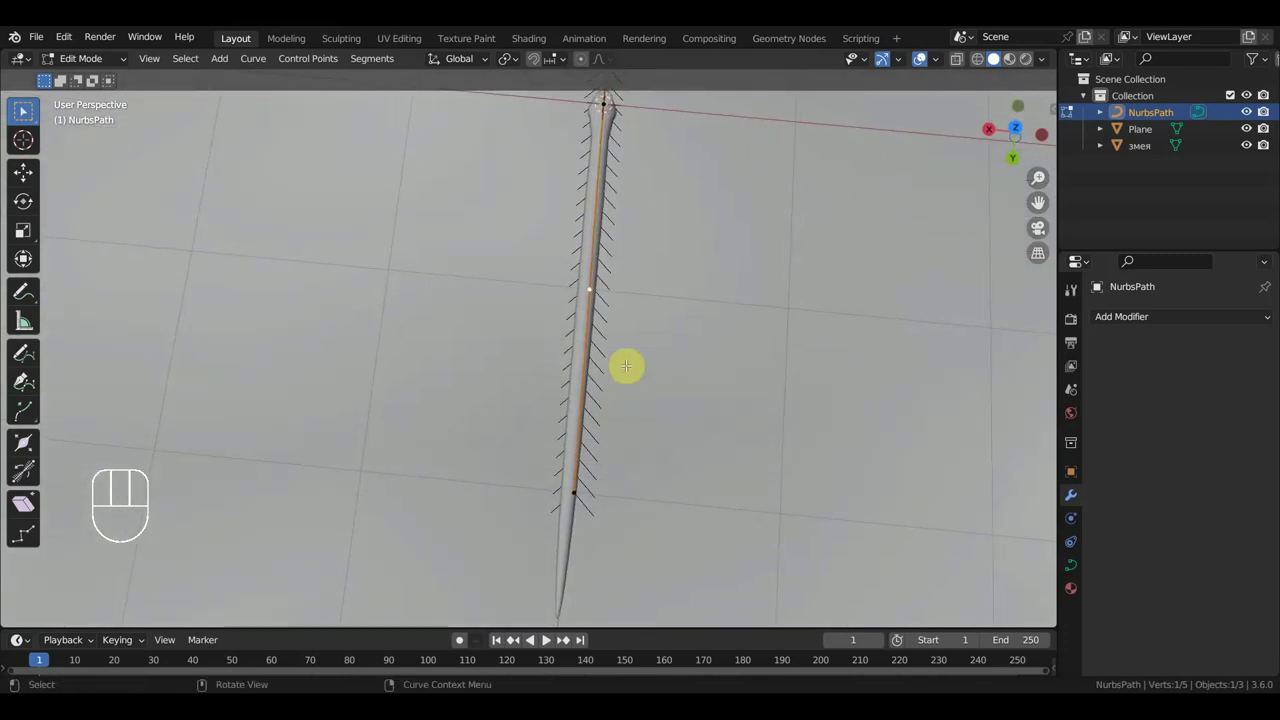
{"action": "key", "text": "KP_7"}
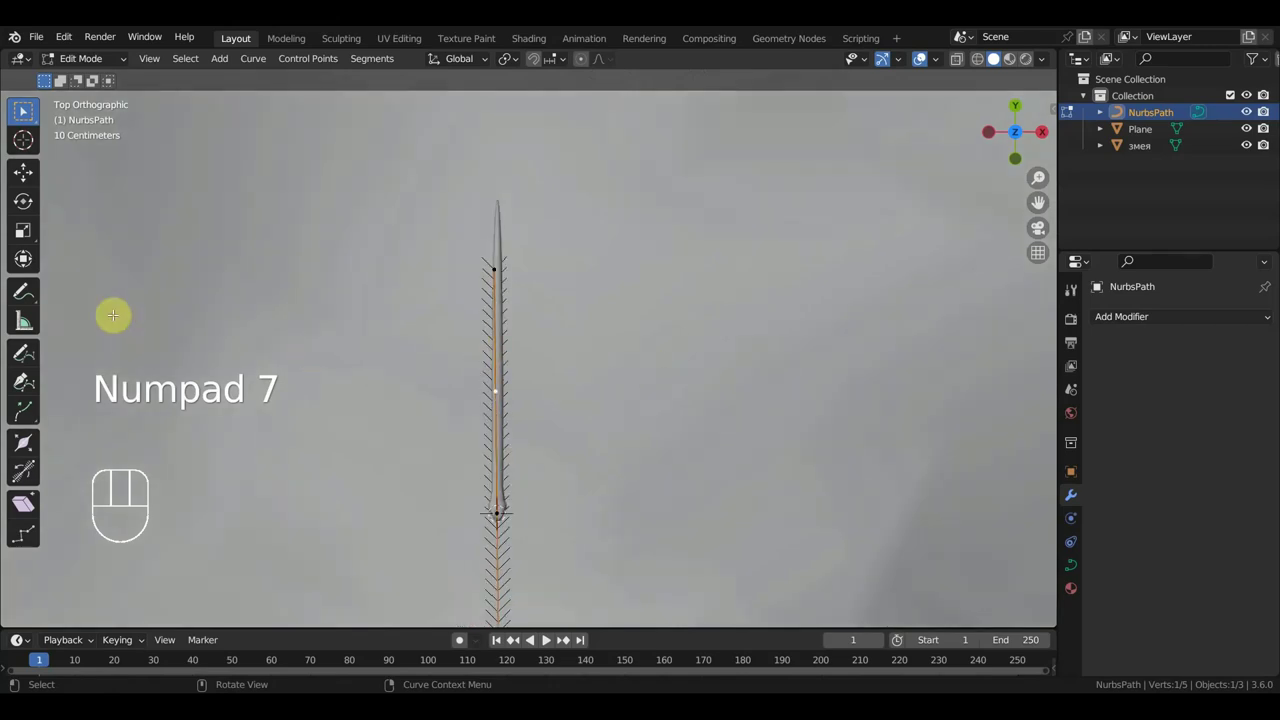
{"action": "left_click", "coordinate": [27, 175]}
{"action": "left_click_drag", "start_coordinate": [582, 396], "coordinate": [752, 406]}
{"action": "scroll", "coordinate": [666, 434], "scroll_direction": "down", "scroll_amount": 2}
{"action": "middle_click_drag", "start_coordinate": [666, 434], "coordinate": [702, 274], "text": "shift"}
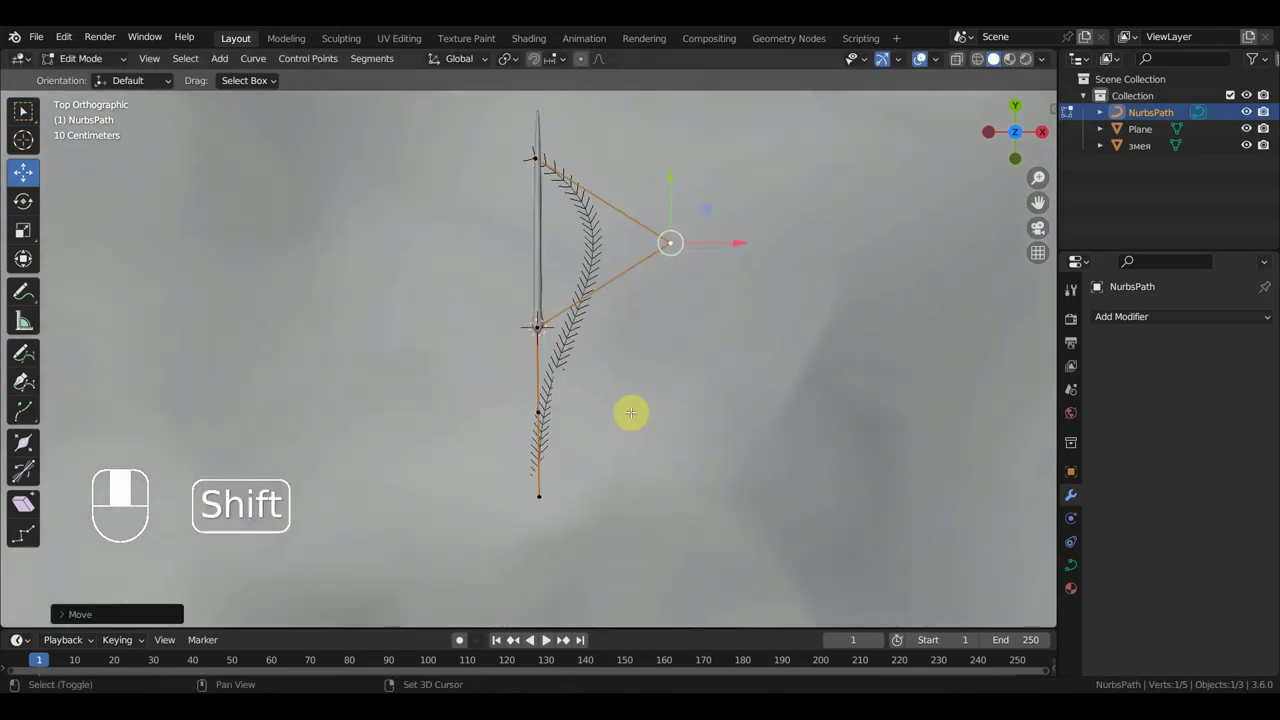
Move the path's second-to-last control point towards negative X and positive Y to form a second bend opposite the first
{"action": "left_click", "coordinate": [538, 412]}
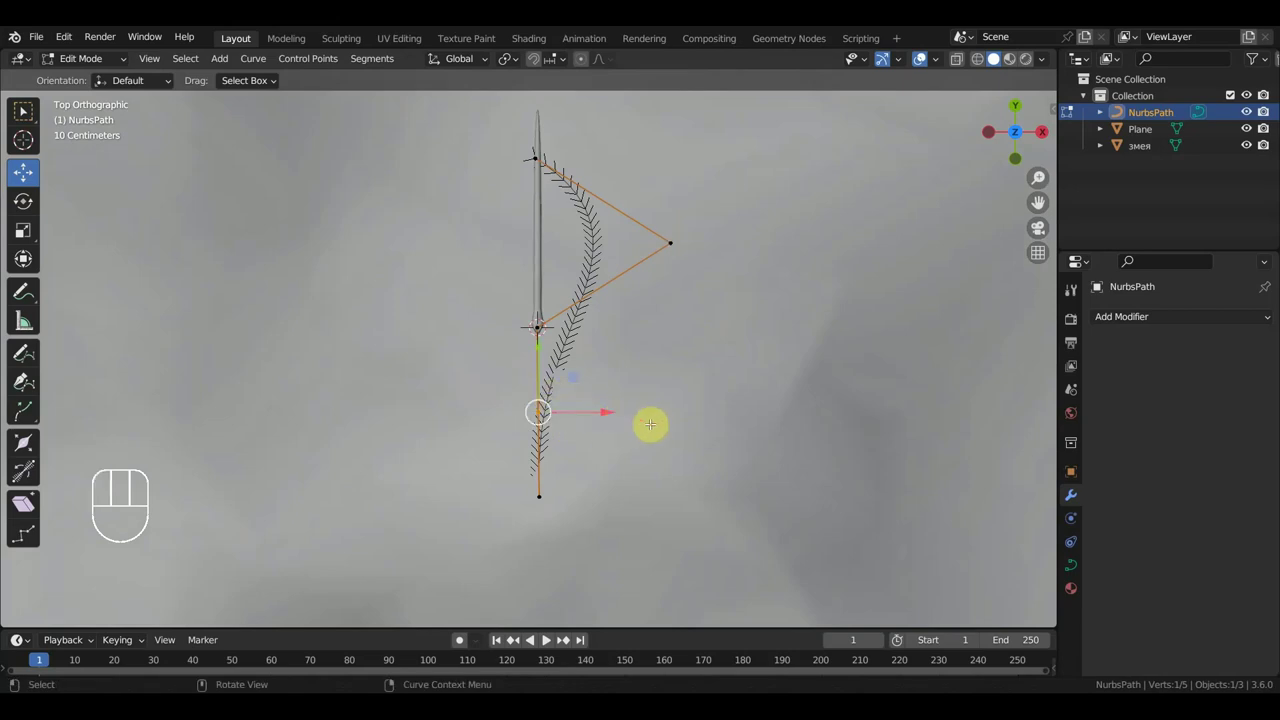
{"action": "key", "text": "g"}
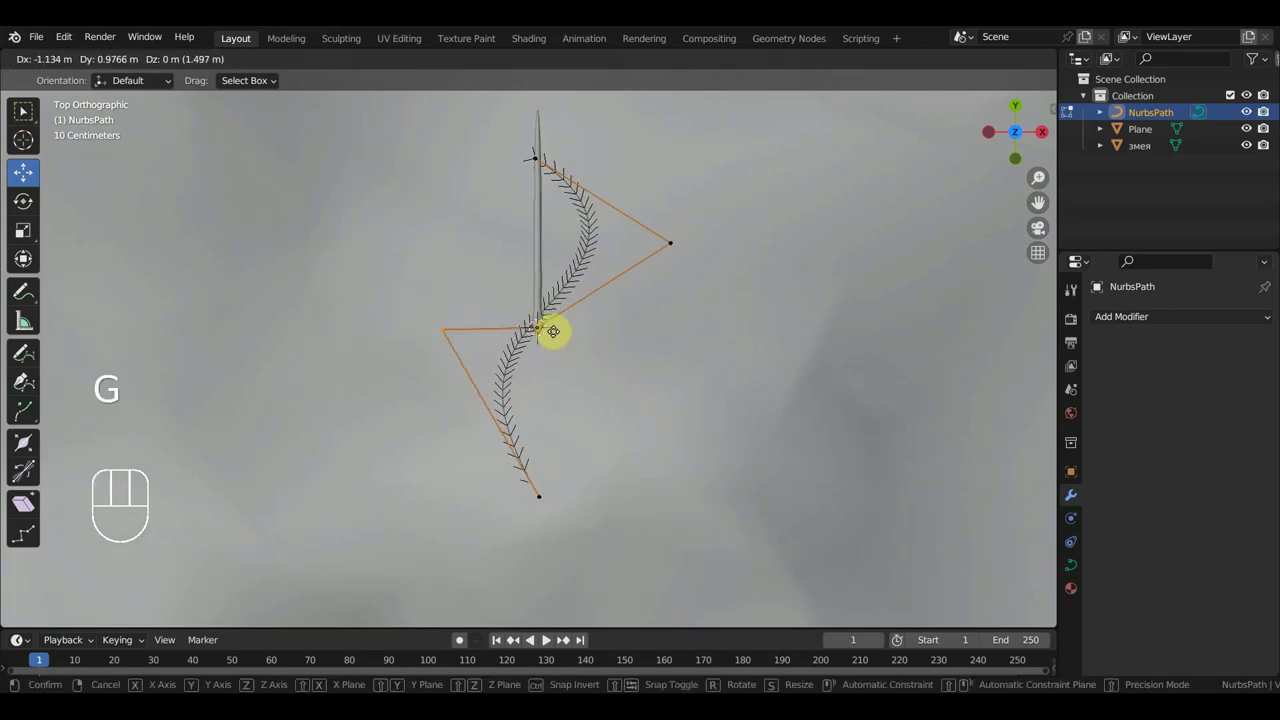
{"action": "left_click", "coordinate": [546, 268]}
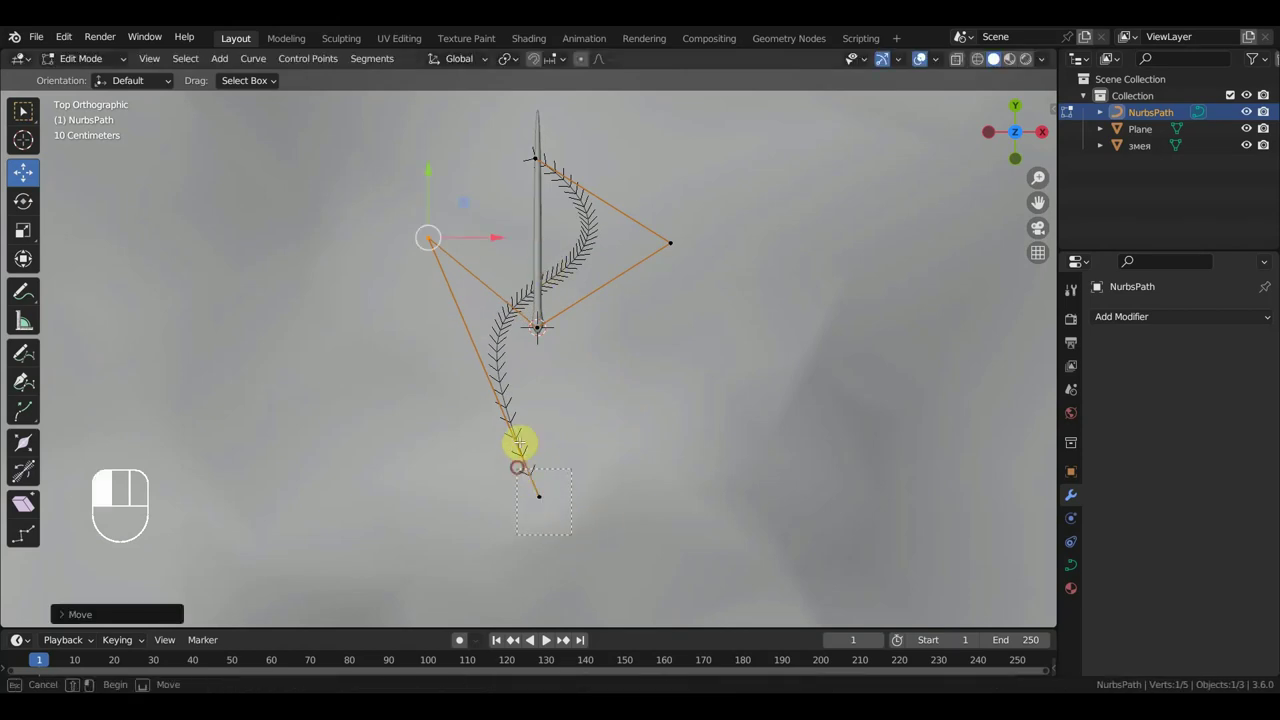
{"action": "left_click", "coordinate": [449, 263]}
{"action": "key", "text": "g"}
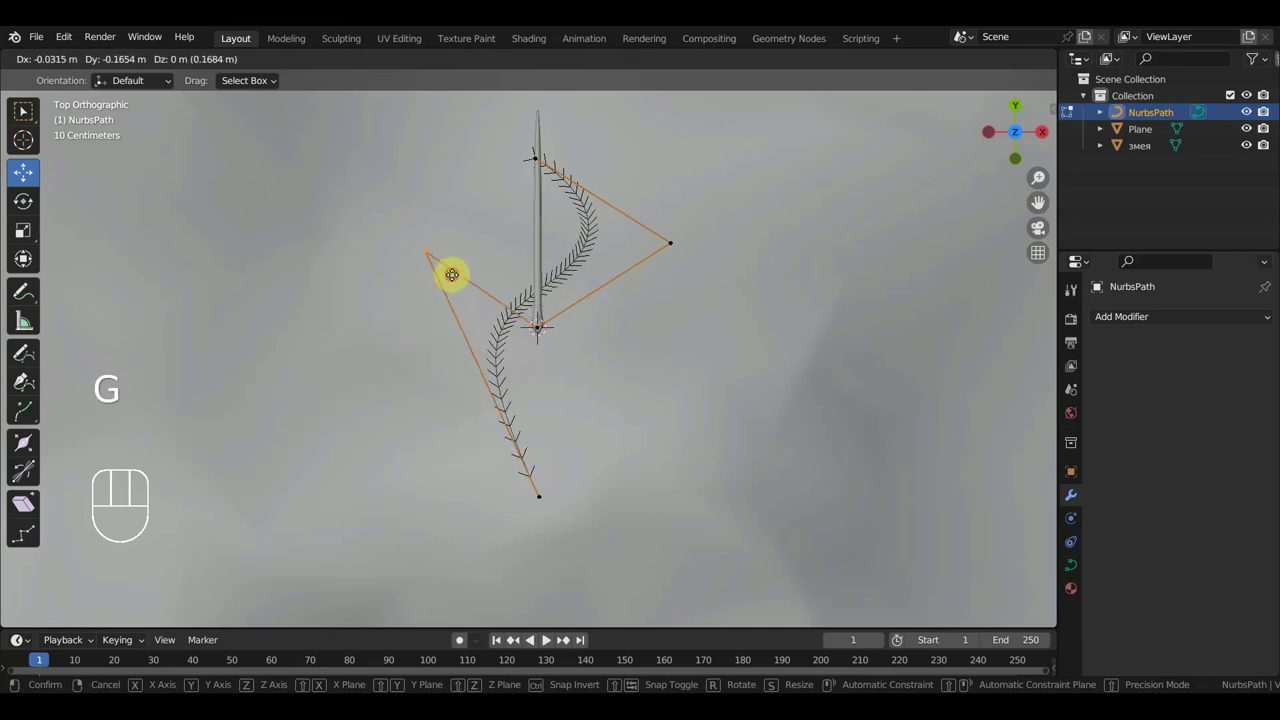
{"action": "left_click", "coordinate": [452, 271]}
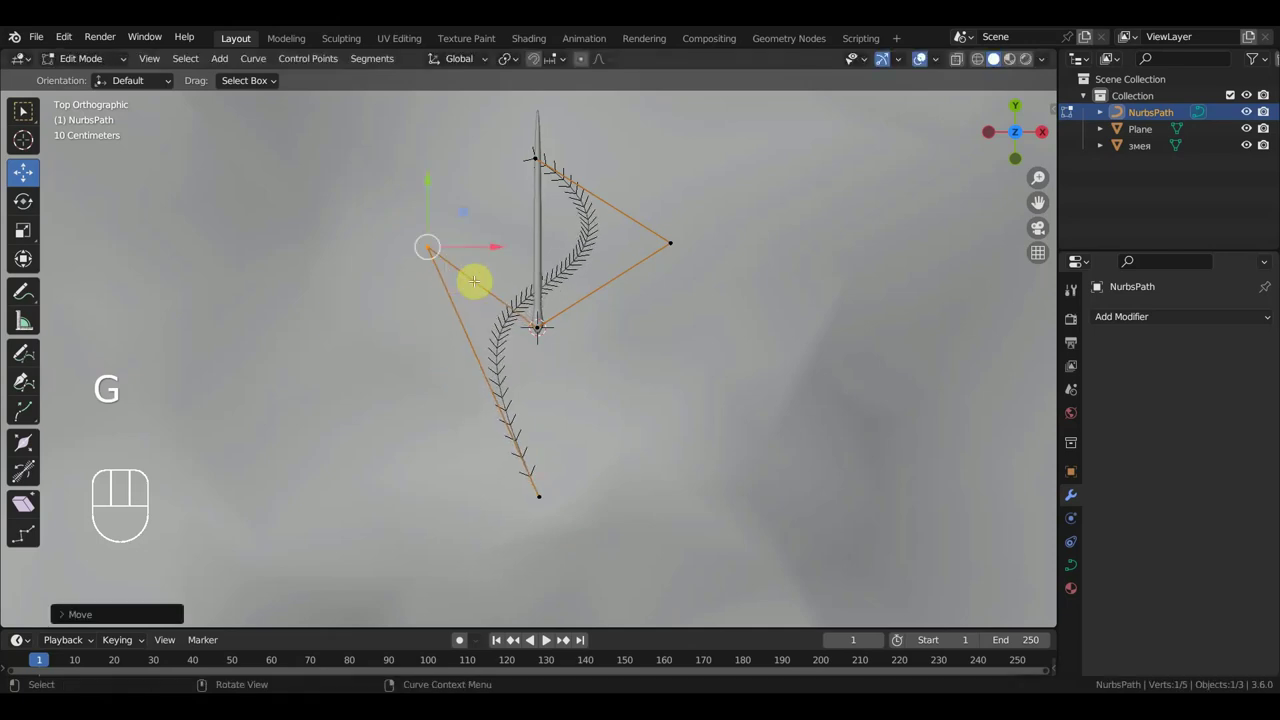
Refine both bends: shift the positive-X bend point about 0.18 m outward and the opposite one about 0.5 m towards negative X and Y
{"action": "left_click", "coordinate": [673, 236]}
{"action": "key", "text": "g"}
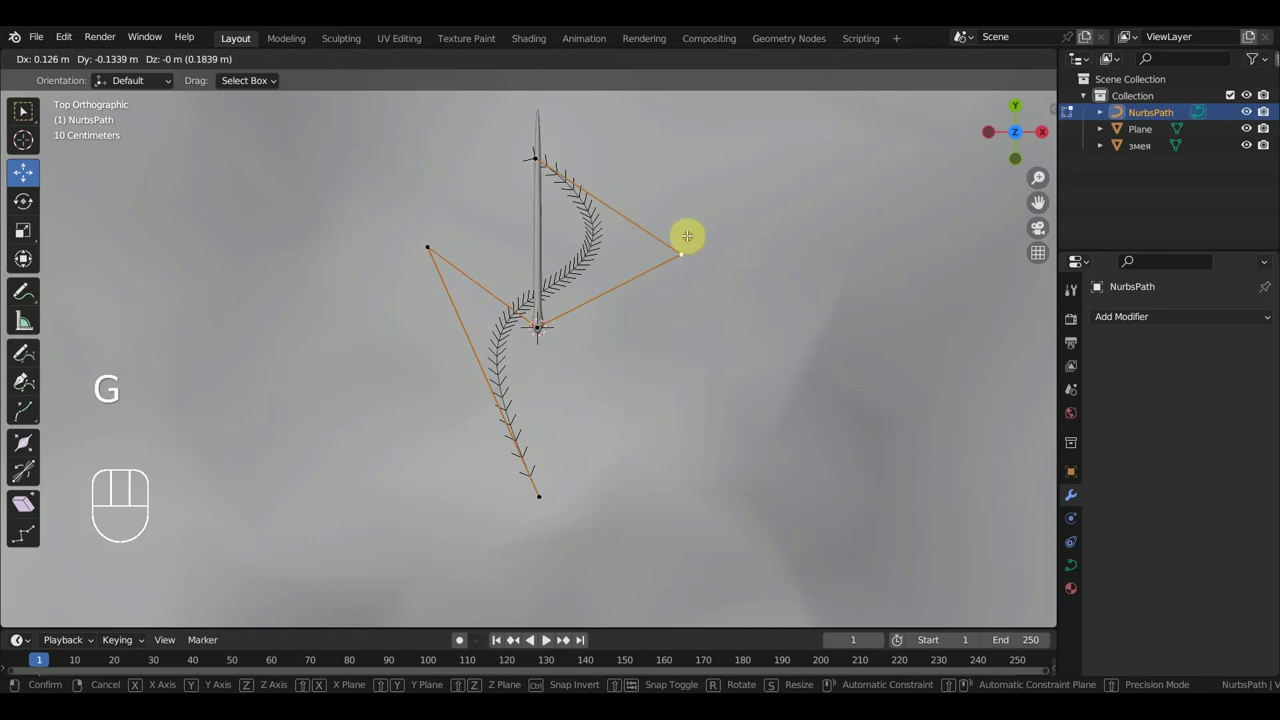
{"action": "left_click", "coordinate": [686, 236]}
{"action": "left_click", "coordinate": [437, 274]}
{"action": "key", "text": "g"}
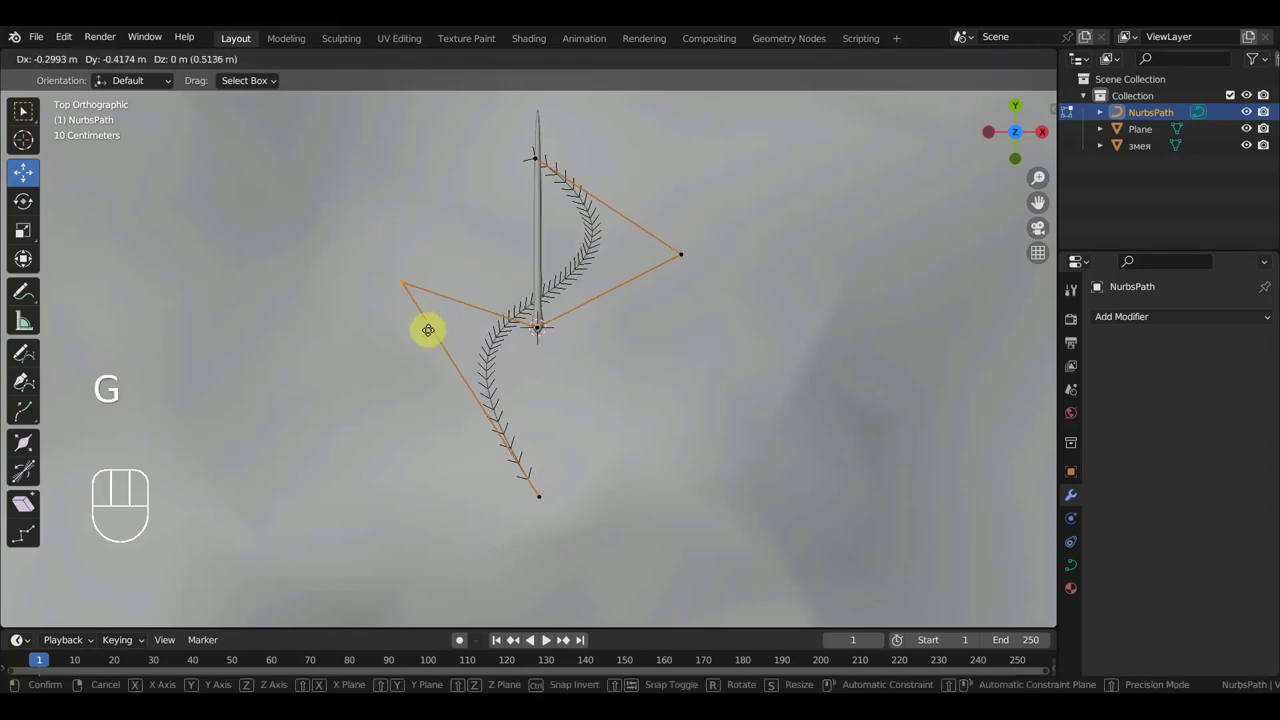
{"action": "left_click", "coordinate": [434, 326]}
Raise the path's middle control point at the 3D cursor by about 0.12 m above the terrain
{"action": "middle_click_drag", "start_coordinate": [434, 326], "coordinate": [483, 240]}
{"action": "middle_click_drag", "start_coordinate": [555, 338], "coordinate": [492, 375]}
{"action": "left_click_drag", "start_coordinate": [600, 403], "coordinate": [540, 340]}
{"action": "key", "text": "g"}
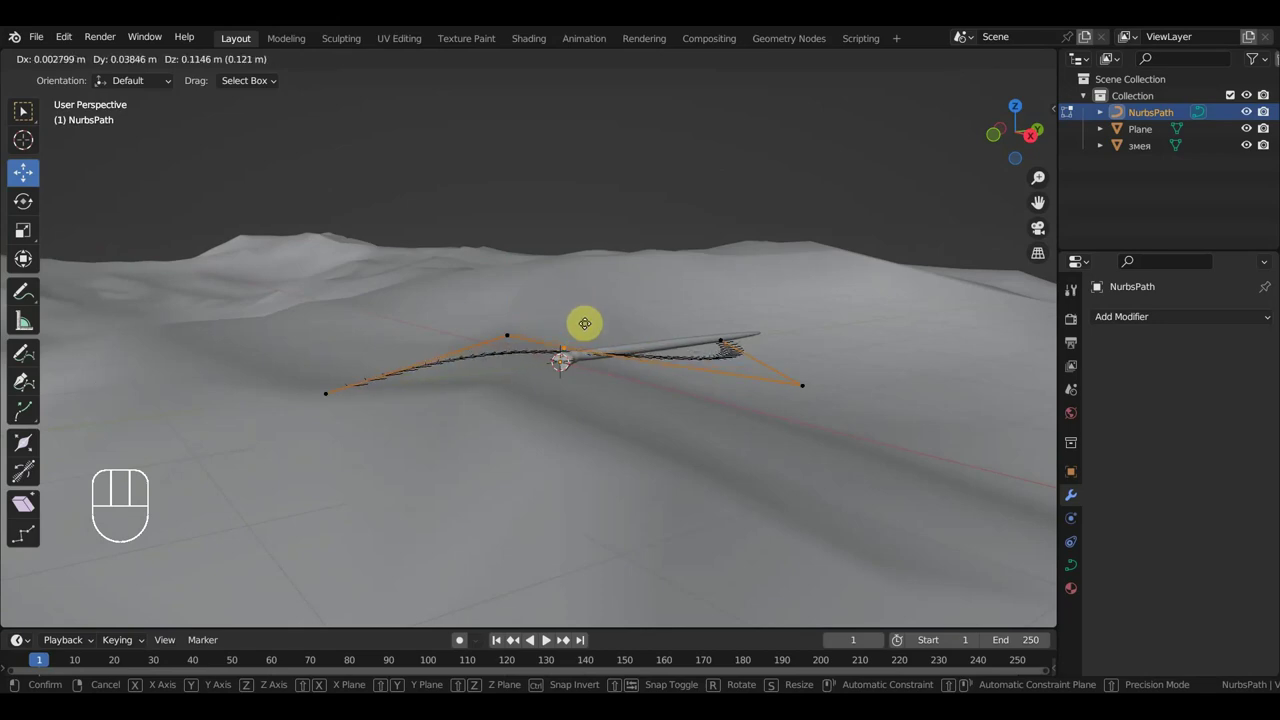
{"action": "left_click", "coordinate": [585, 324]}
In the top view, extrude the path's front end point far along negative Y, ahead of the snake's head
{"action": "left_click_drag", "start_coordinate": [345, 420], "coordinate": [305, 360]}
{"action": "scroll", "coordinate": [362, 399], "scroll_direction": "down", "scroll_amount": 2}
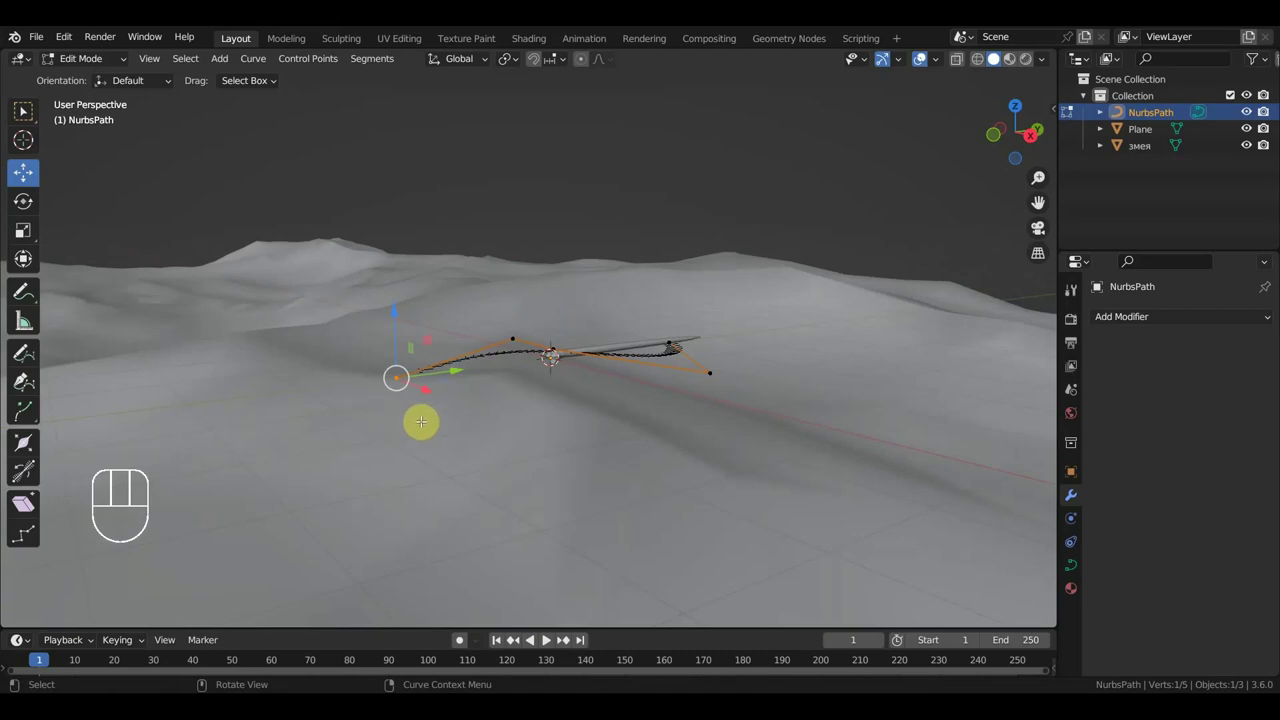
{"action": "key", "text": "KP_7"}
{"action": "scroll", "coordinate": [600, 500], "scroll_direction": "down", "scroll_amount": 2}
{"action": "middle_click_drag", "start_coordinate": [700, 465], "coordinate": [786, 286], "text": "shift"}
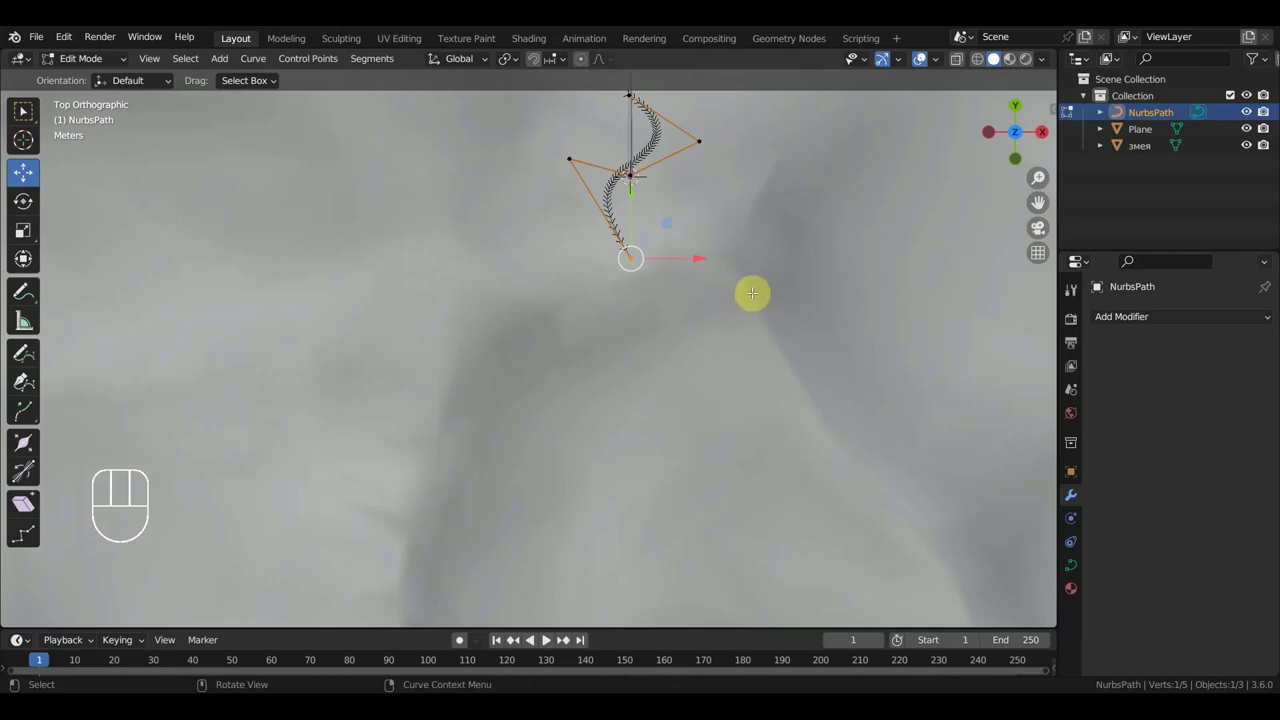
{"action": "key", "text": "KP_7"}
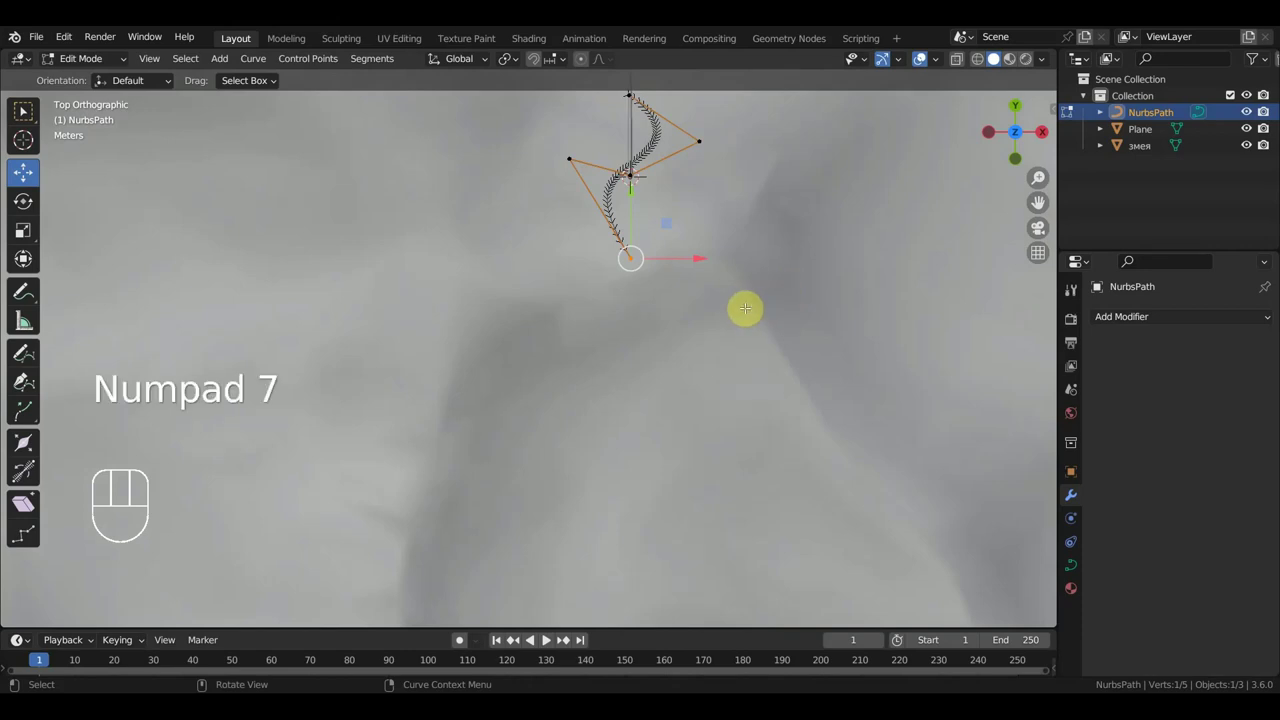
{"action": "scroll", "coordinate": [689, 300], "scroll_direction": "down", "scroll_amount": 2}
{"action": "middle_click_drag", "start_coordinate": [689, 300], "coordinate": [640, 414], "text": "shift"}
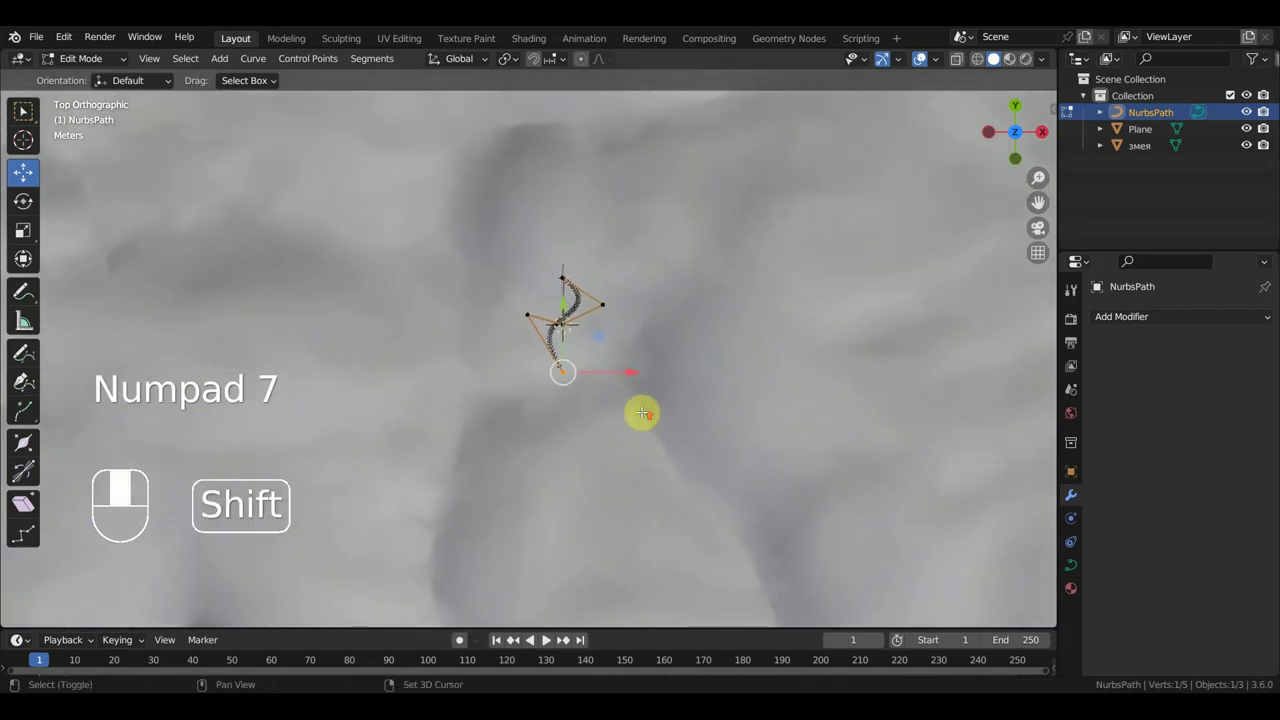
{"action": "scroll", "coordinate": [641, 413], "scroll_direction": "up", "scroll_amount": 3}
{"action": "scroll", "coordinate": [656, 418], "scroll_direction": "down", "scroll_amount": 2}
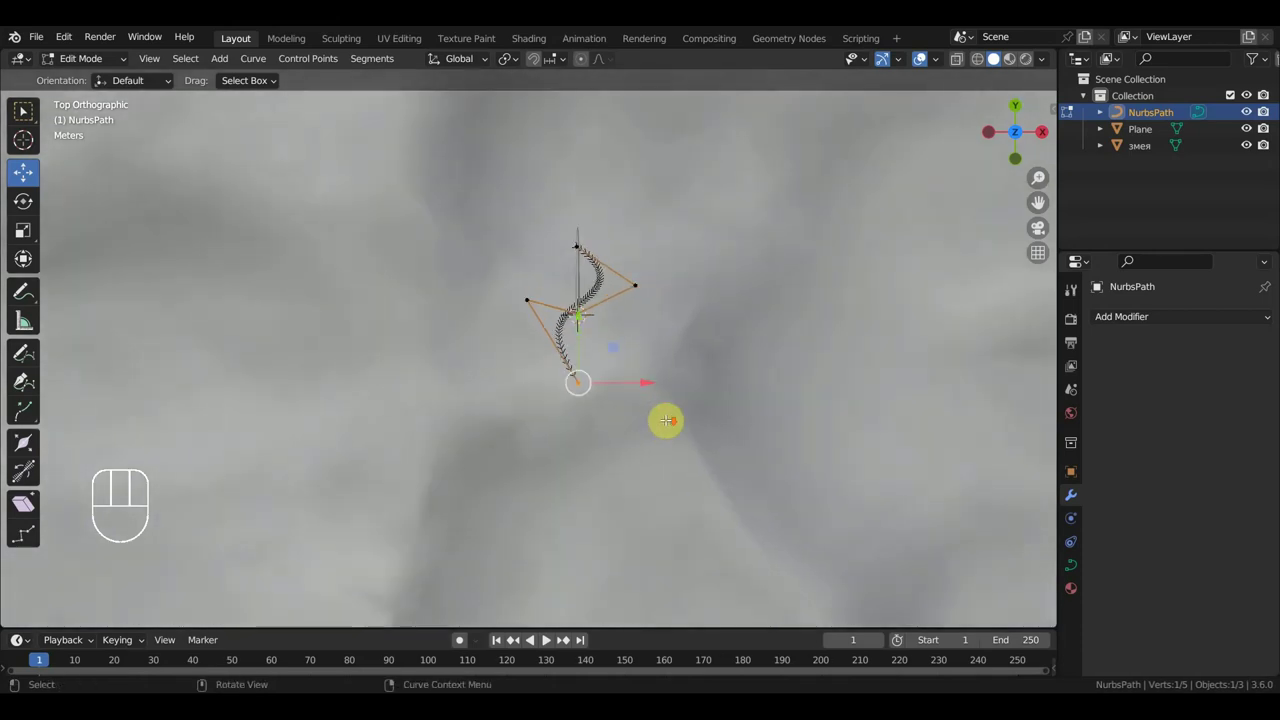
{"action": "scroll", "coordinate": [643, 440], "scroll_direction": "down", "scroll_amount": 2}
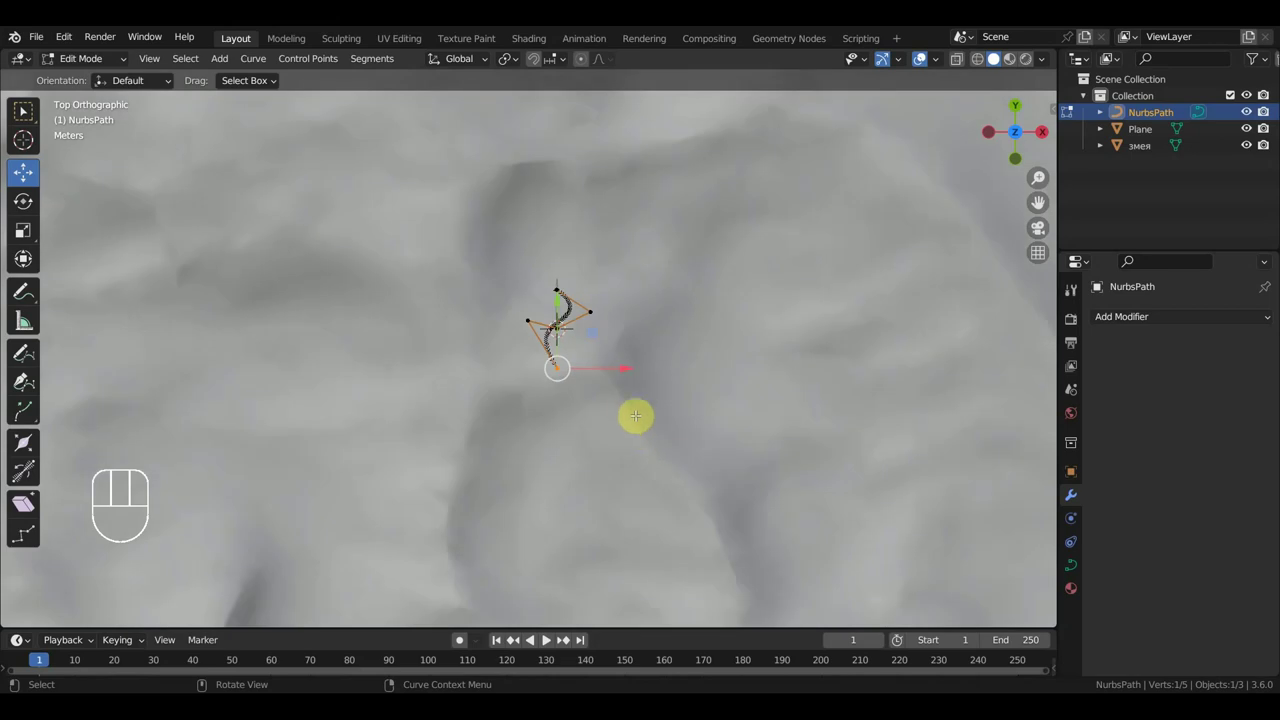
{"action": "key", "text": "e"}
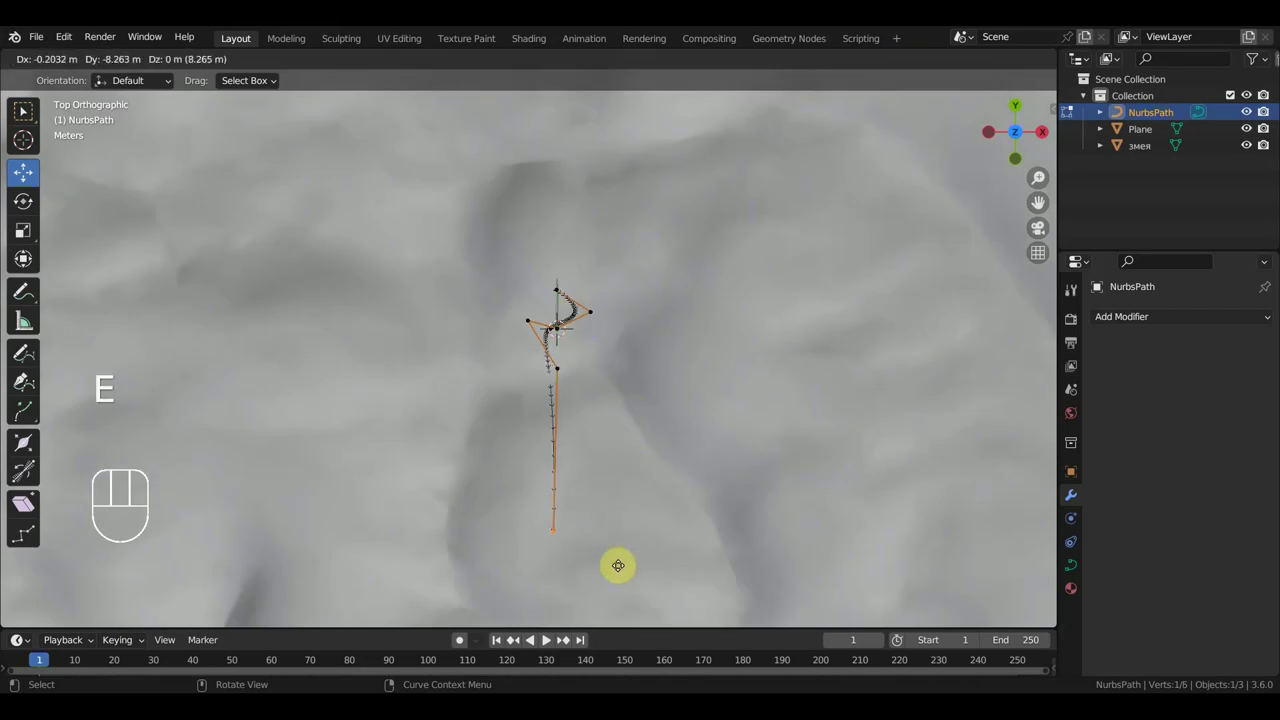
{"action": "left_click", "coordinate": [613, 611]}
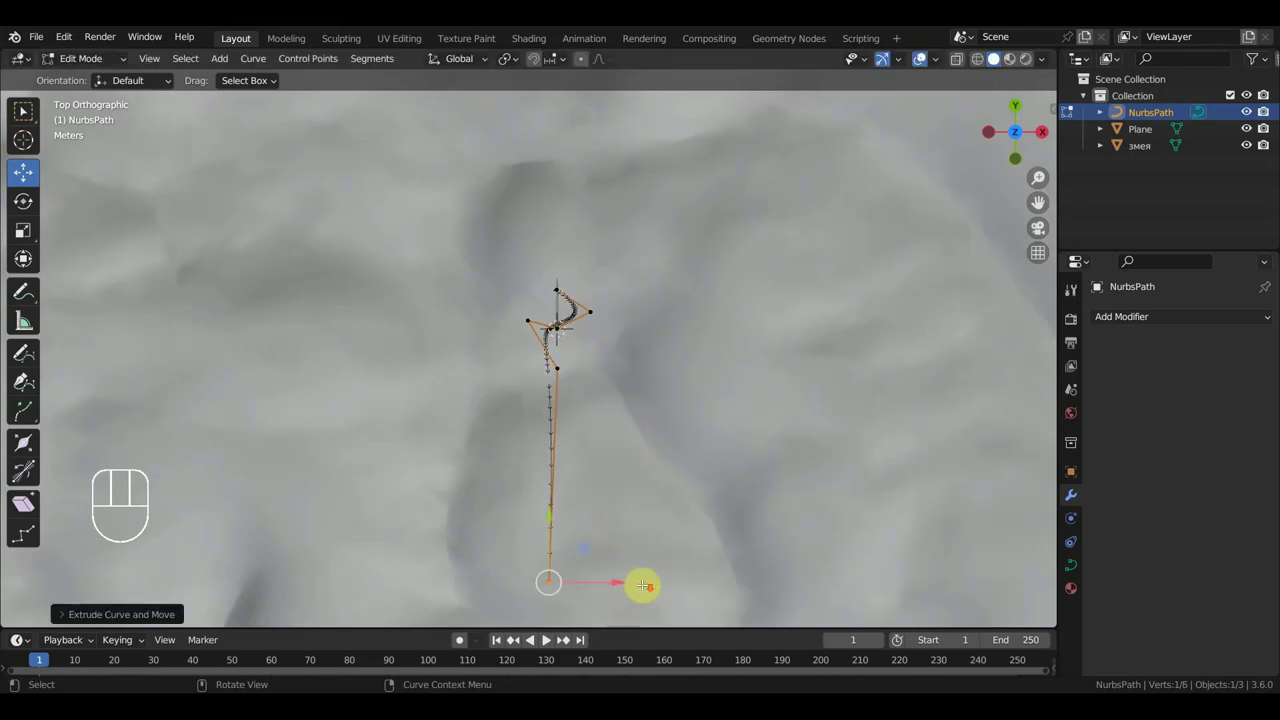
Extrude the new end point once more towards negative Y to lengthen the path across the terrain
{"action": "scroll", "coordinate": [650, 575], "scroll_direction": "down", "scroll_amount": 2}
{"action": "key", "text": "e"}
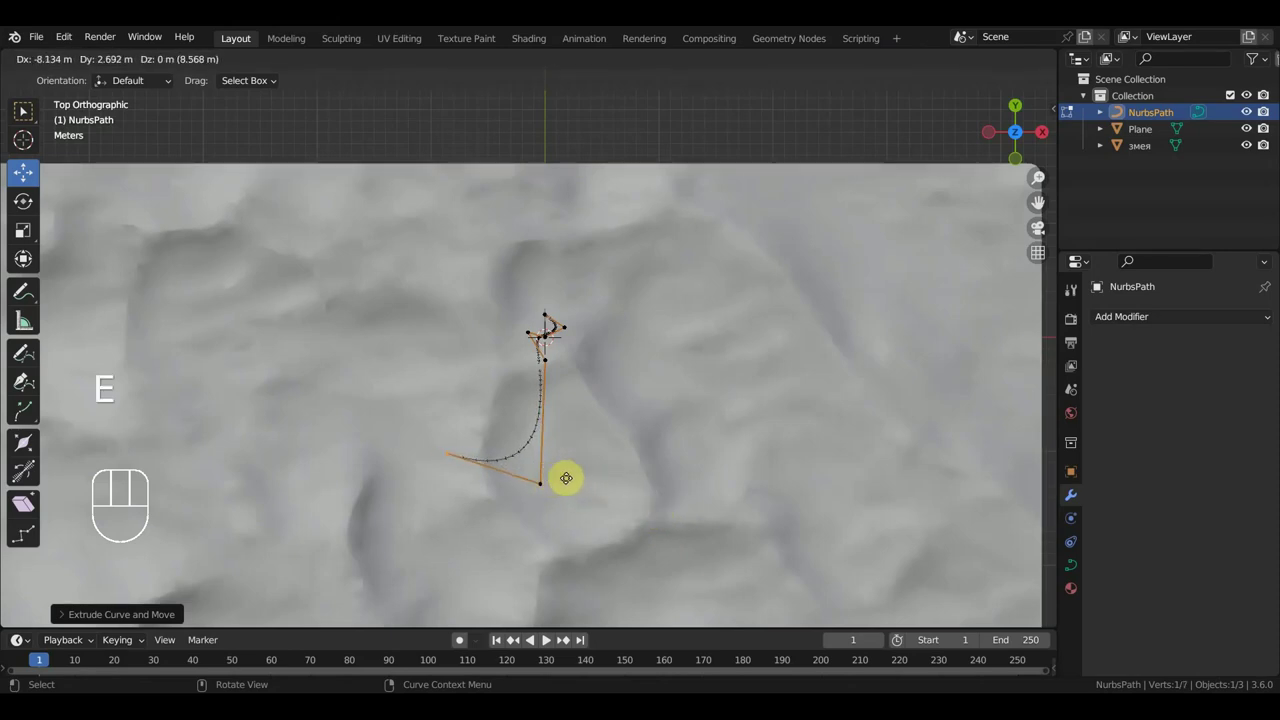
{"action": "left_click", "coordinate": [651, 583]}
Subdivide the long segment between the first extruded point and the path's original end point
{"action": "middle_click_drag", "start_coordinate": [597, 540], "coordinate": [397, 391]}
{"action": "left_click", "coordinate": [414, 390]}
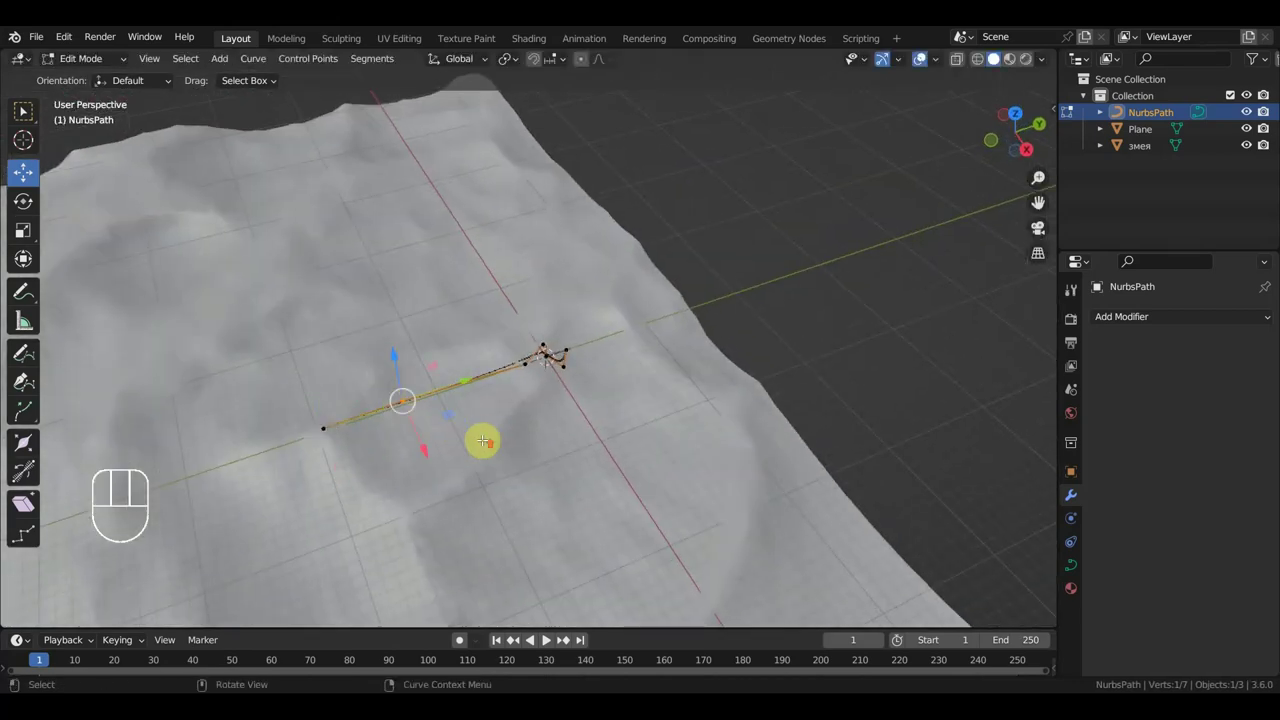
{"action": "scroll", "coordinate": [482, 440], "scroll_direction": "up", "scroll_amount": 4}
{"action": "left_click", "coordinate": [506, 376], "text": "shift"}
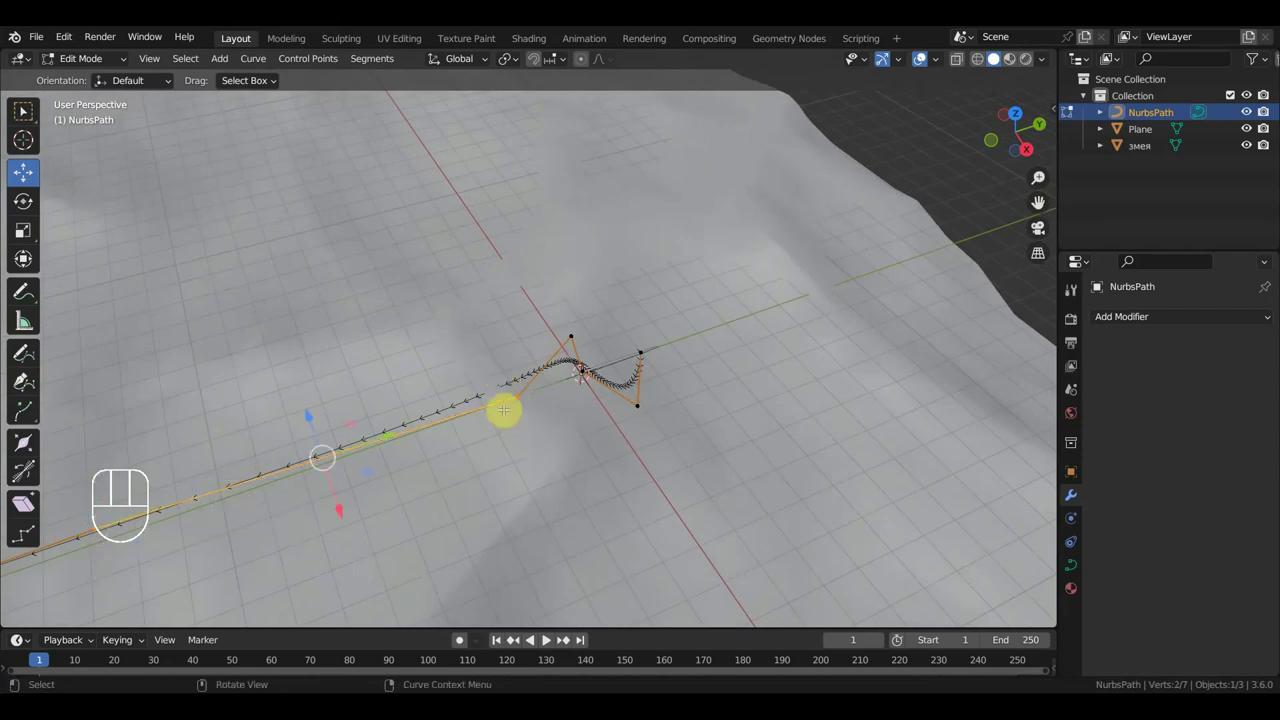
{"action": "right_click", "coordinate": [463, 414]}
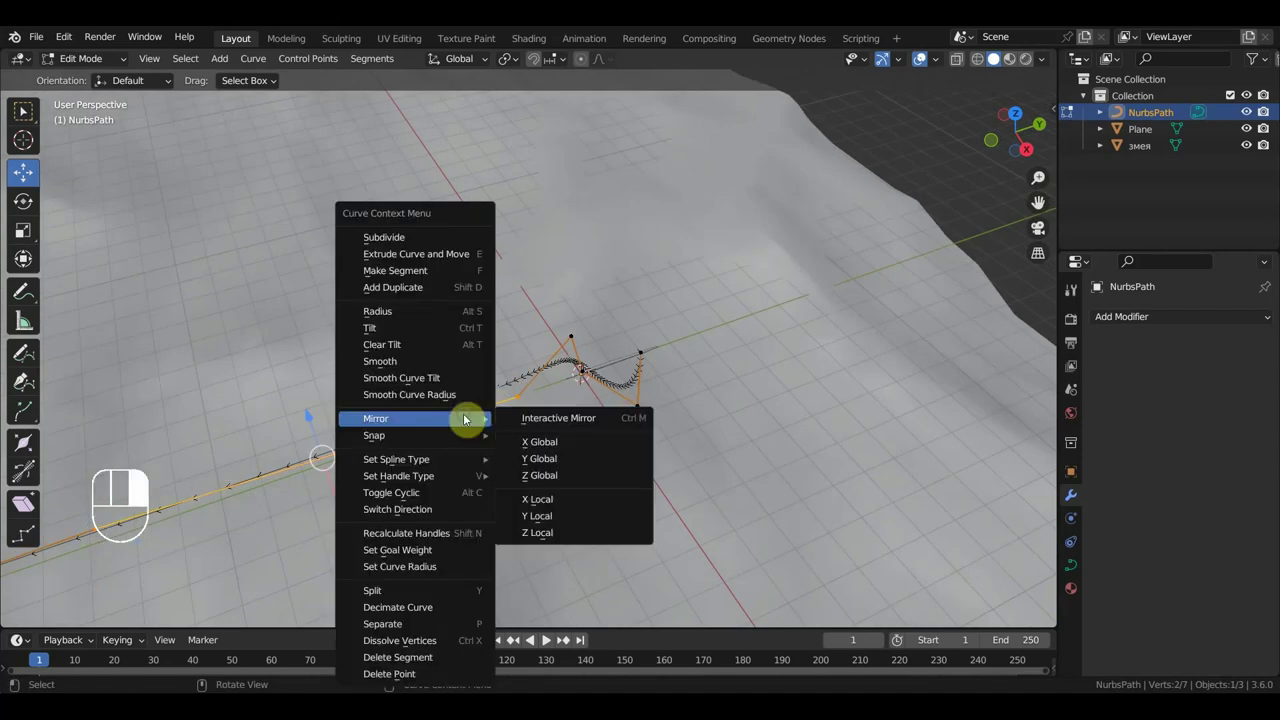
{"action": "left_click", "coordinate": [432, 239]}
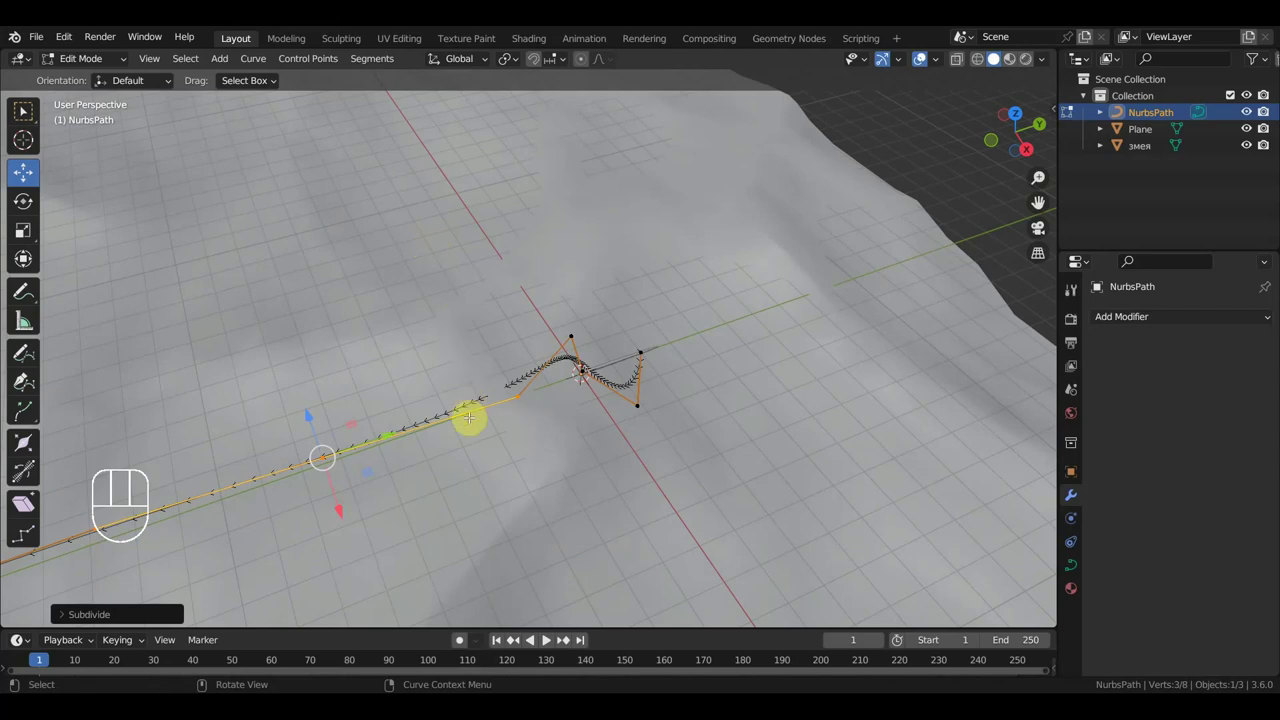
In the top view, move the new subdivision point towards positive X, beside the original end point, to form another bend
{"action": "middle_click_drag", "start_coordinate": [469, 417], "coordinate": [700, 446], "text": "shift"}
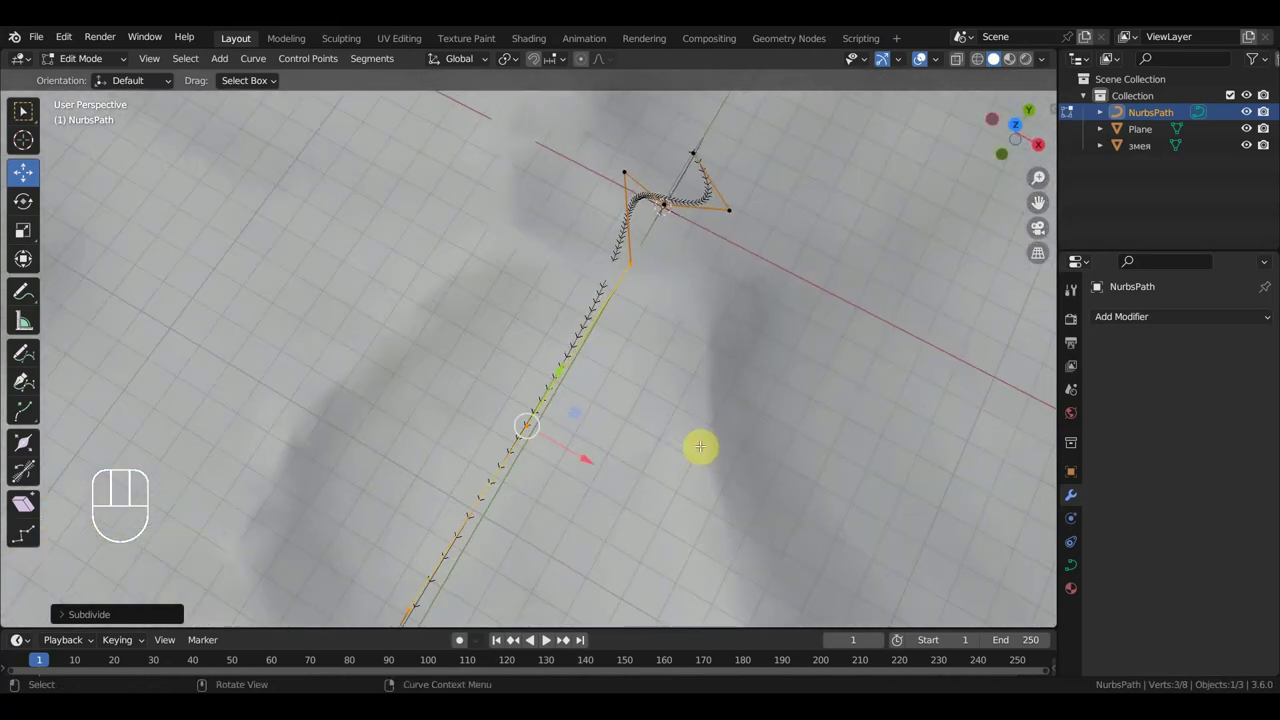
{"action": "key", "text": "KP_7"}
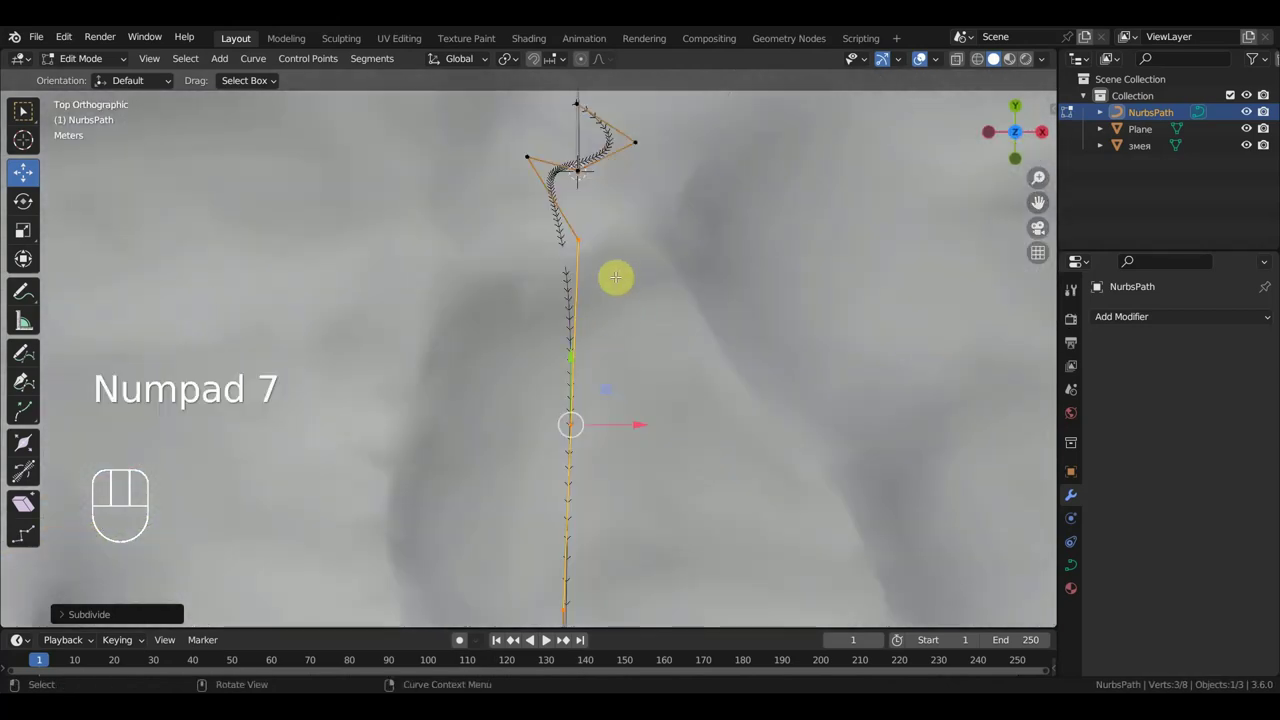
{"action": "left_click_drag", "start_coordinate": [614, 256], "coordinate": [584, 240]}
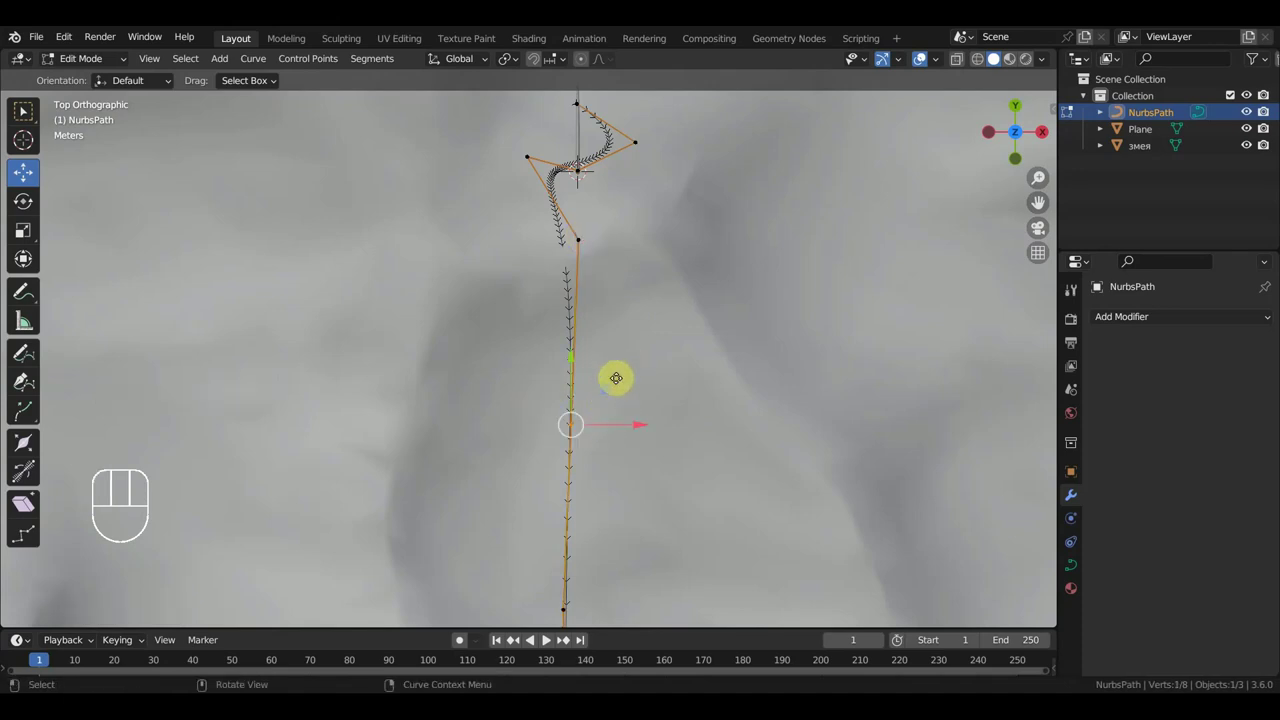
{"action": "key", "text": "g"}
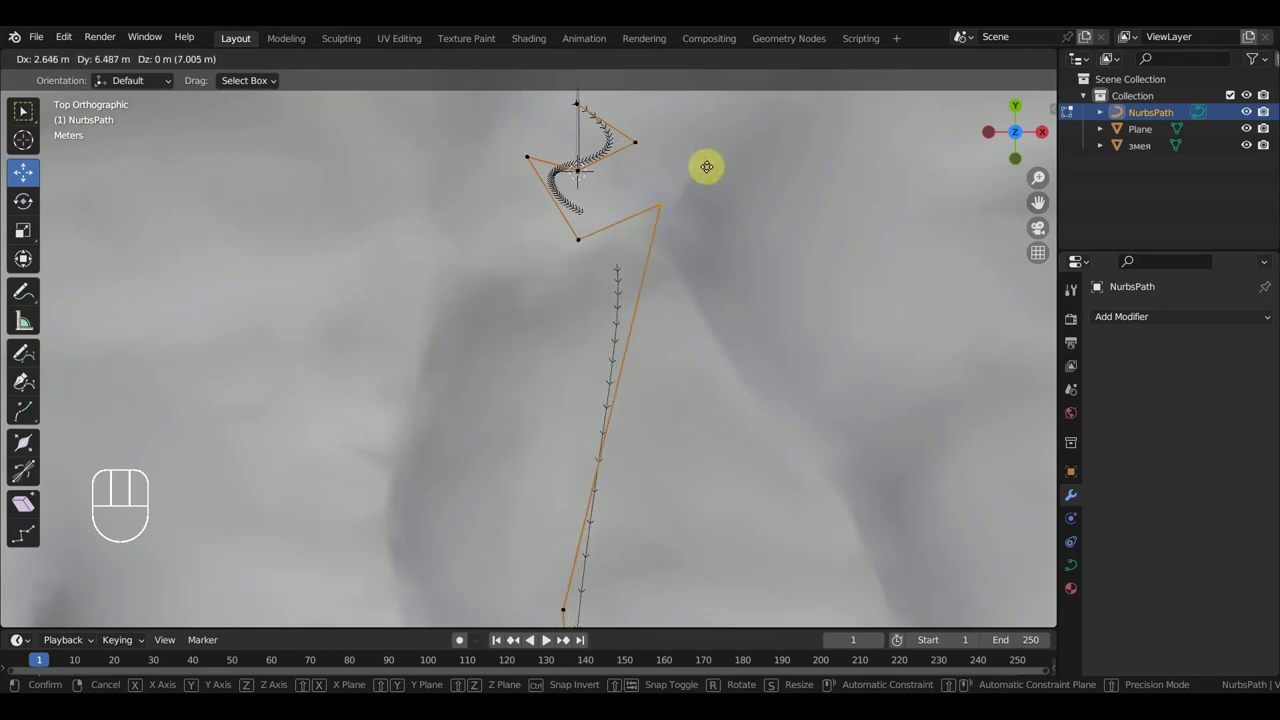
{"action": "left_click", "coordinate": [618, 258]}
Nudge the path's original end point in the top view and raise it about 0.4 m above the terrain
{"action": "left_click", "coordinate": [571, 229]}
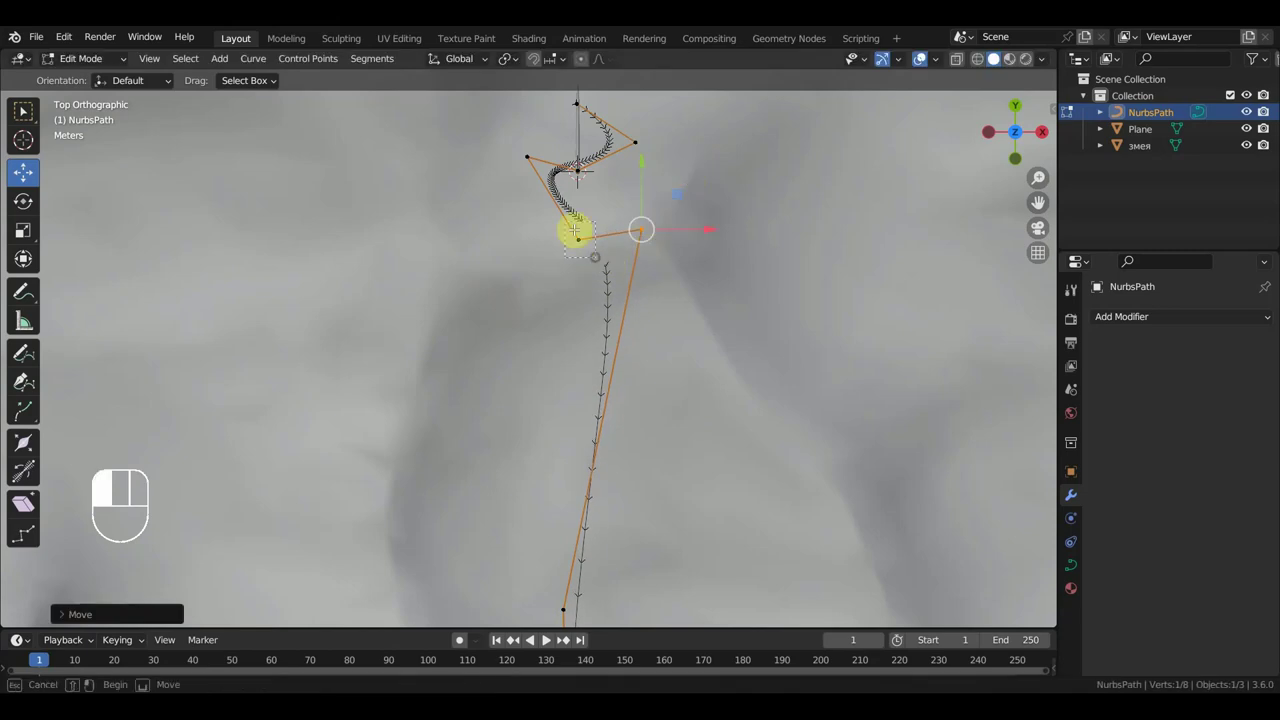
{"action": "key", "text": "g"}
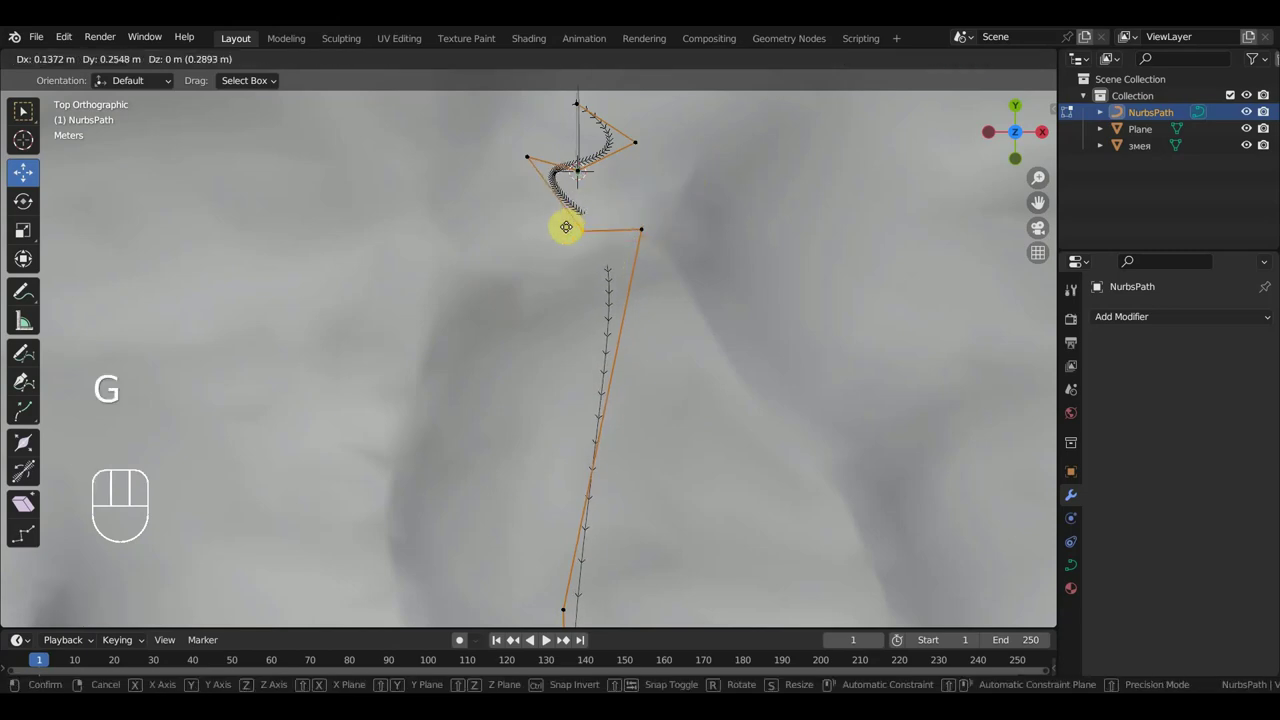
{"action": "left_click", "coordinate": [570, 230]}
{"action": "middle_click_drag", "start_coordinate": [580, 234], "coordinate": [629, 329]}
{"action": "key", "text": "g"}
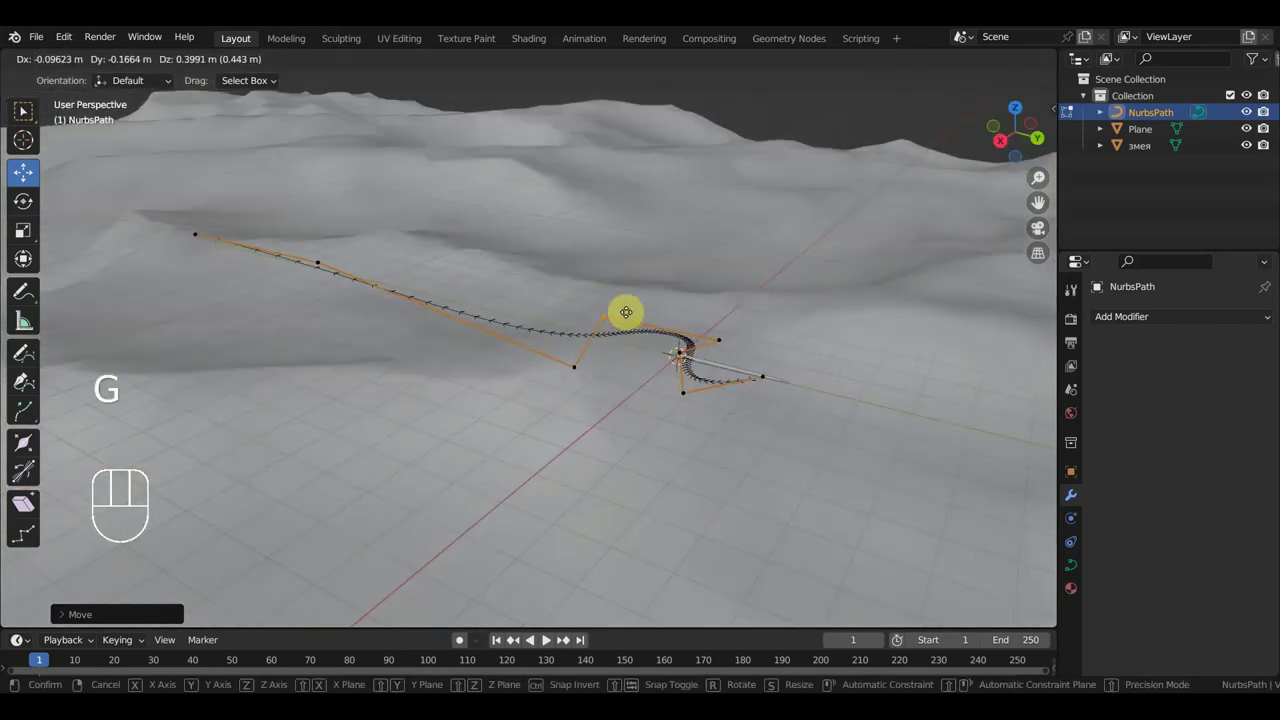
{"action": "left_click", "coordinate": [626, 312]}
Subdivide the segment between the newest positive-X bend point and the first extruded point
{"action": "scroll", "coordinate": [622, 360], "scroll_direction": "up", "scroll_amount": 3}
{"action": "middle_click_drag", "start_coordinate": [659, 381], "coordinate": [709, 394]}
{"action": "middle_click_drag", "start_coordinate": [797, 394], "coordinate": [561, 497]}
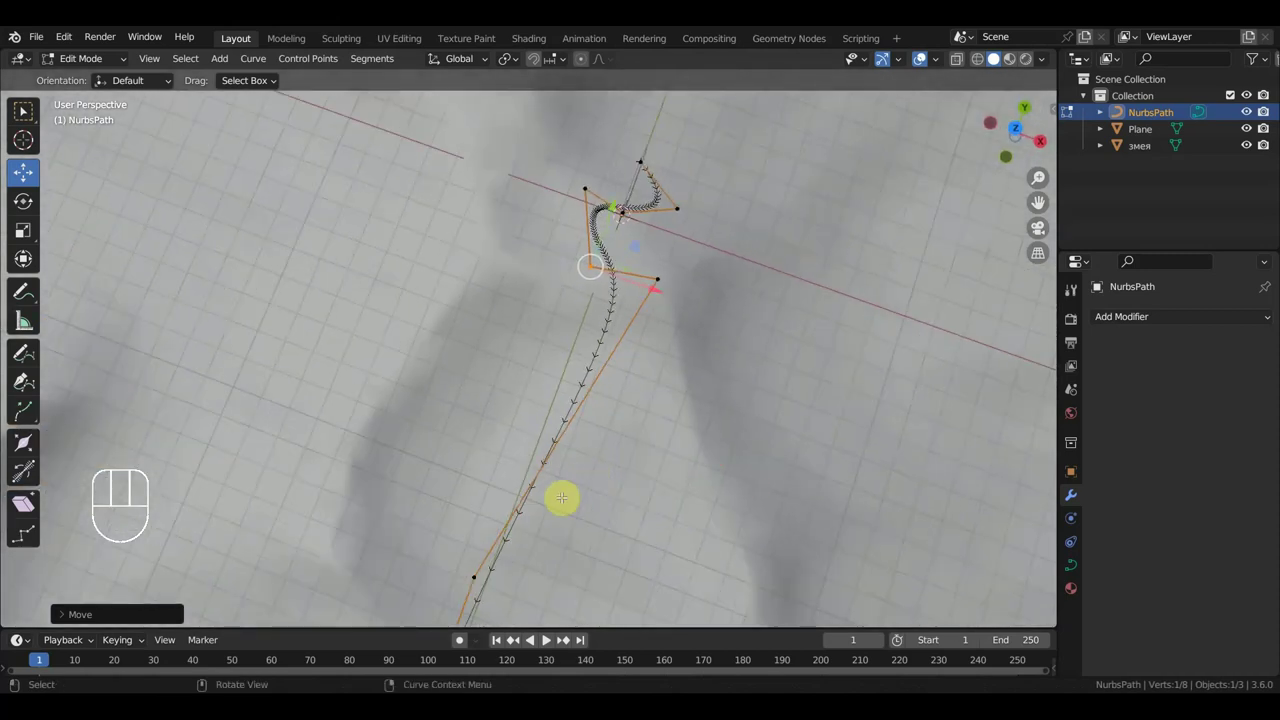
{"action": "left_click", "coordinate": [477, 575]}
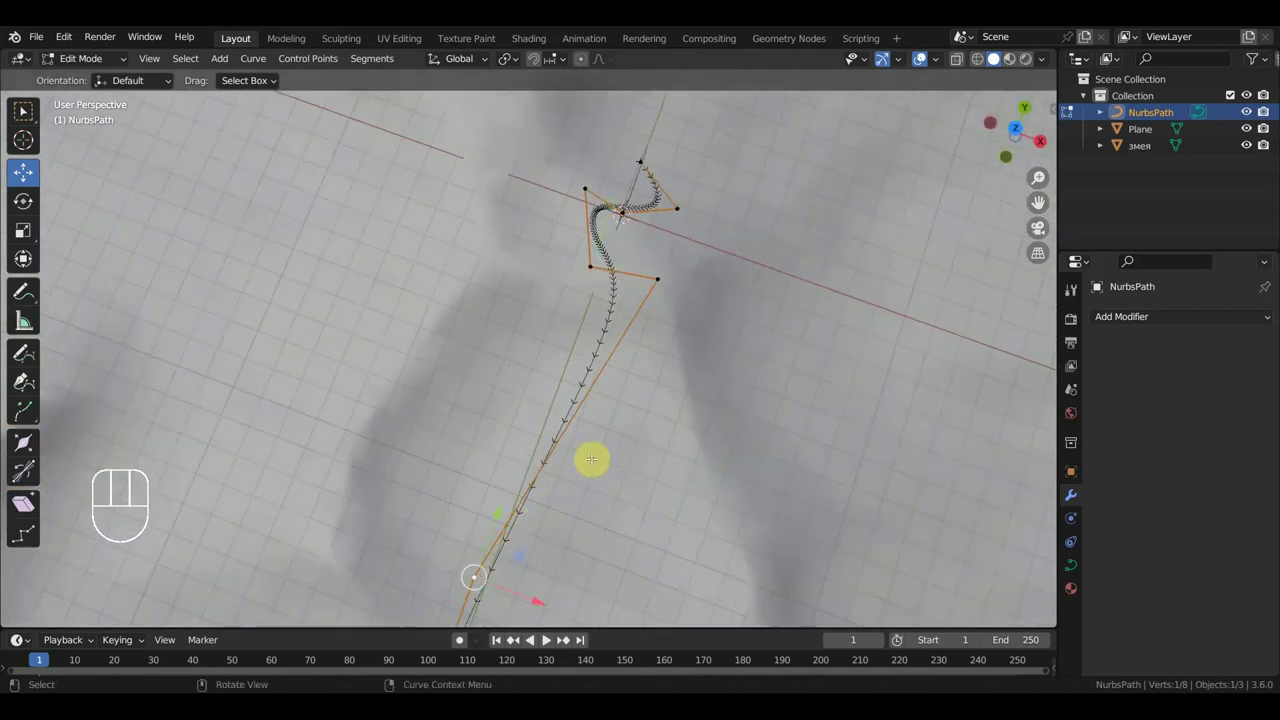
{"action": "left_click", "coordinate": [657, 280], "text": "shift"}
{"action": "right_click", "coordinate": [631, 321]}
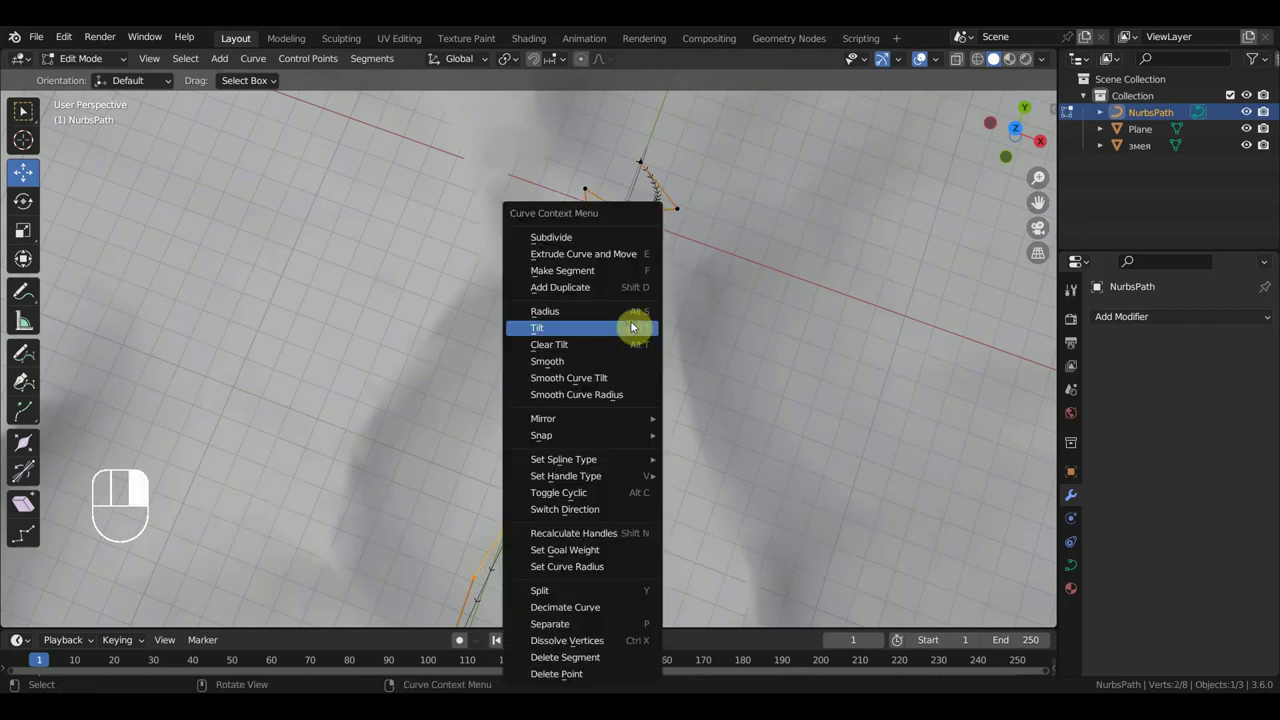
{"action": "left_click", "coordinate": [608, 236]}
Move the added midpoint of that segment towards negative X and positive Y to continue the winding shape
{"action": "left_click_drag", "start_coordinate": [637, 460], "coordinate": [597, 461]}
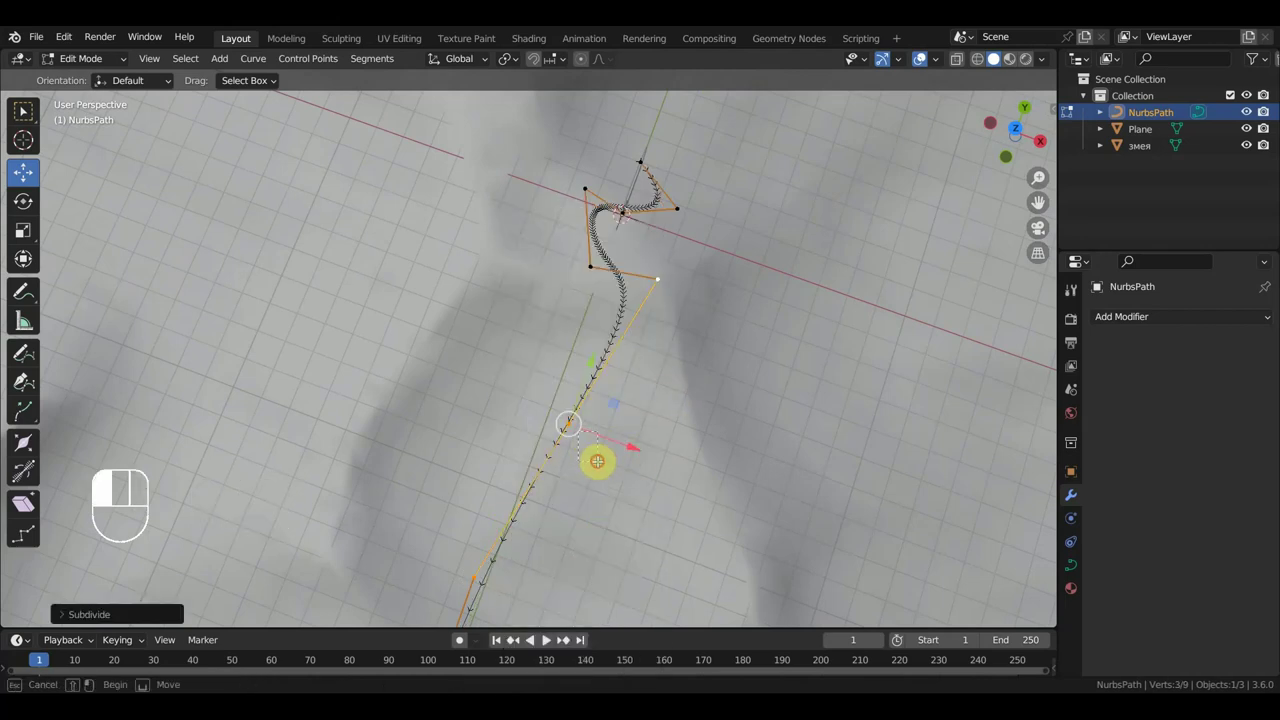
{"action": "left_click_drag", "start_coordinate": [549, 403], "coordinate": [550, 404]}
{"action": "key", "text": "g"}
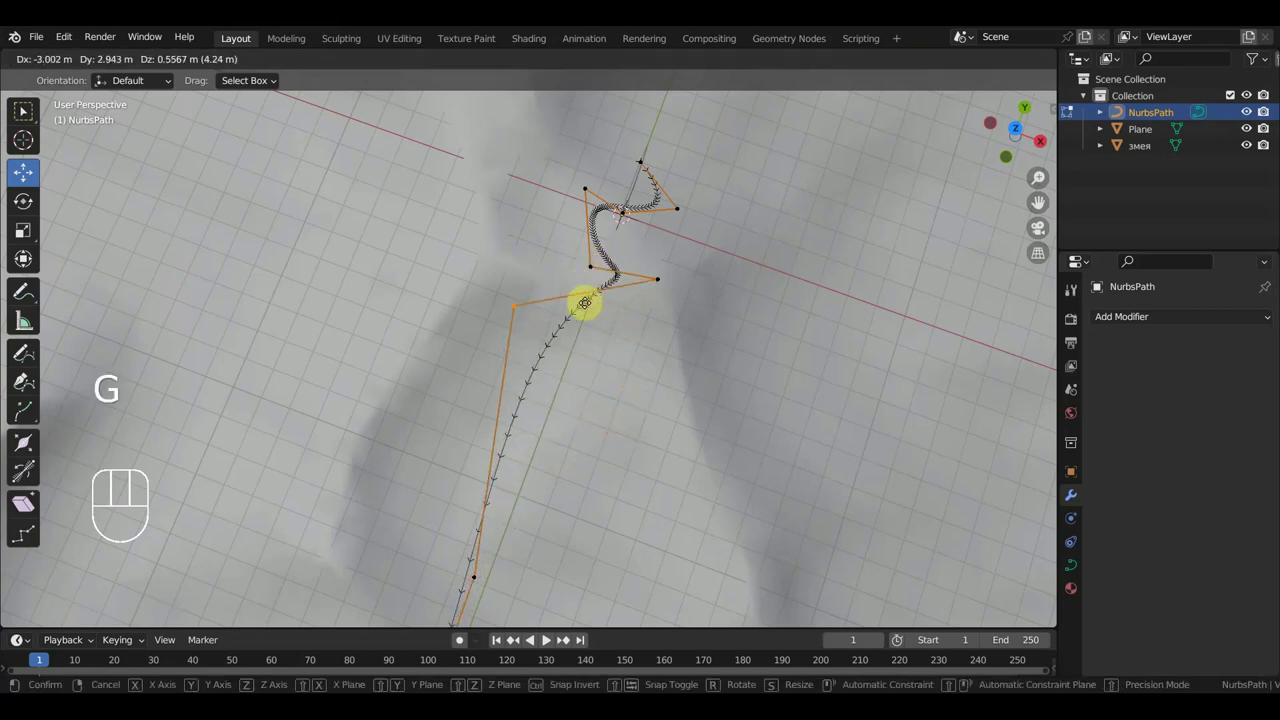
{"action": "left_click", "coordinate": [587, 345]}
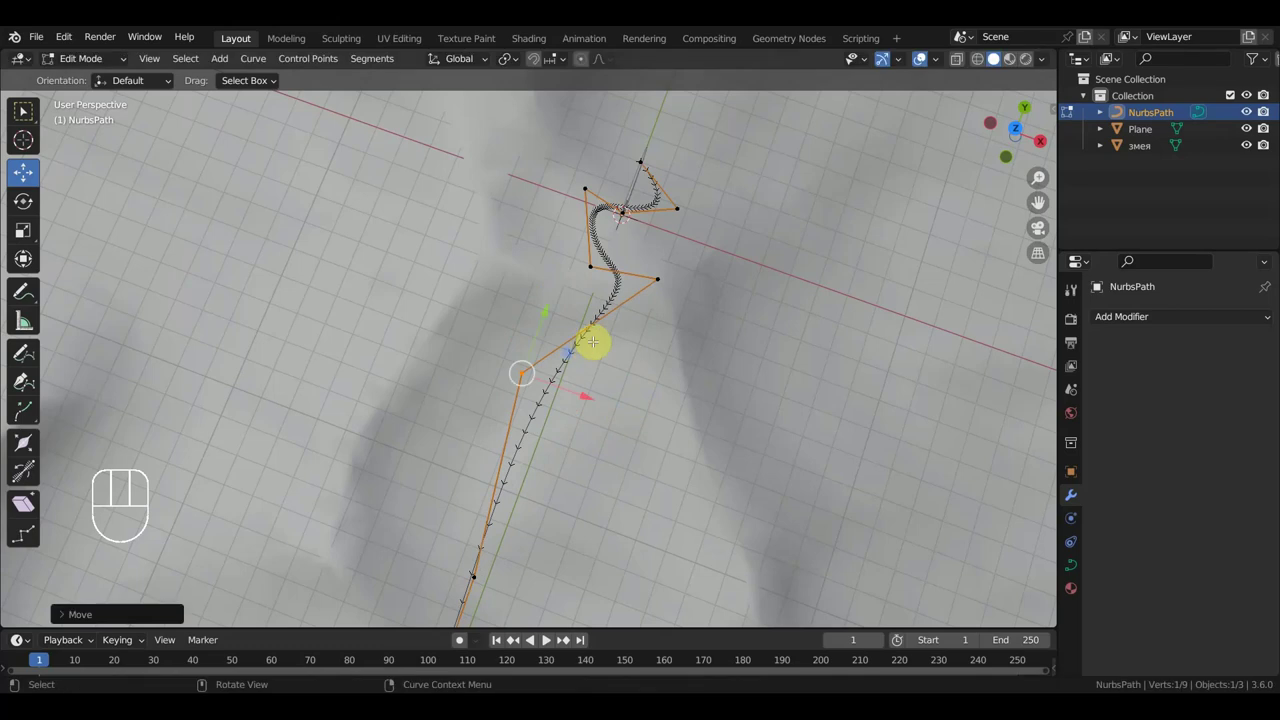
{"action": "scroll", "coordinate": [597, 374], "scroll_direction": "up", "scroll_amount": 3}
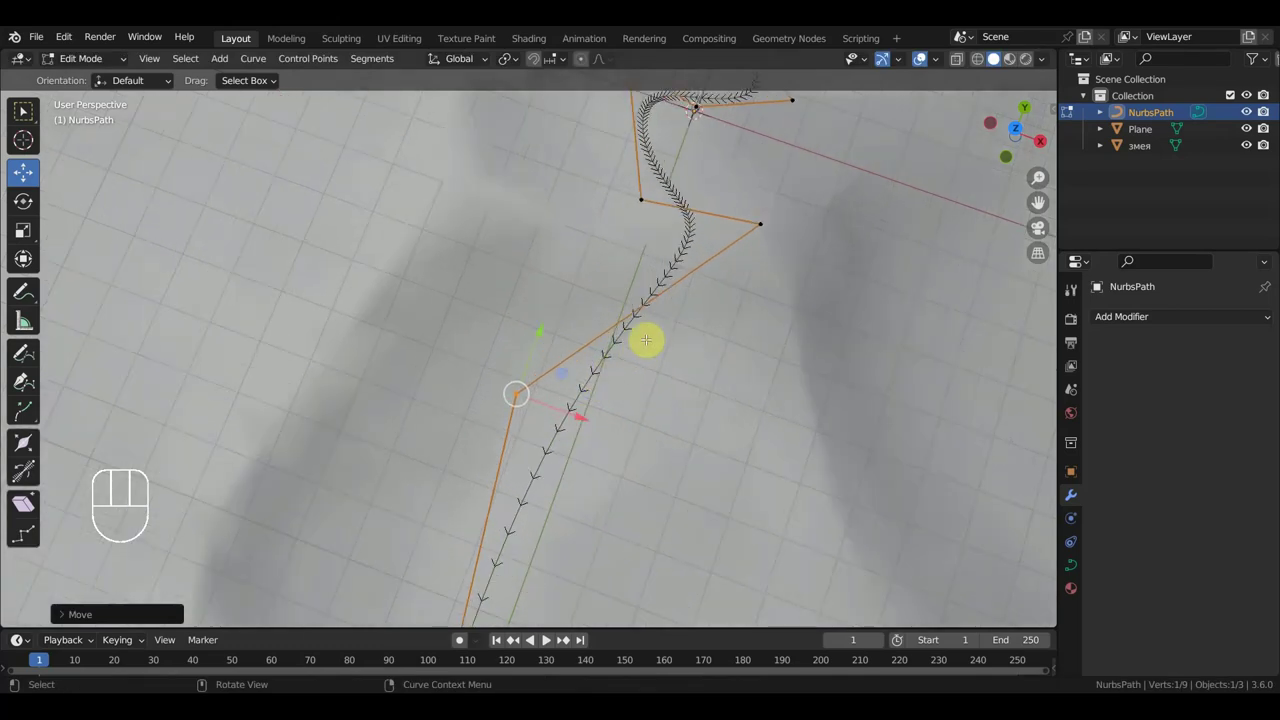
Move the newest negative-X bend point about 1 m towards negative X and positive Y, and its neighbouring positive-X bend point towards negative Y
{"action": "key", "text": "g"}
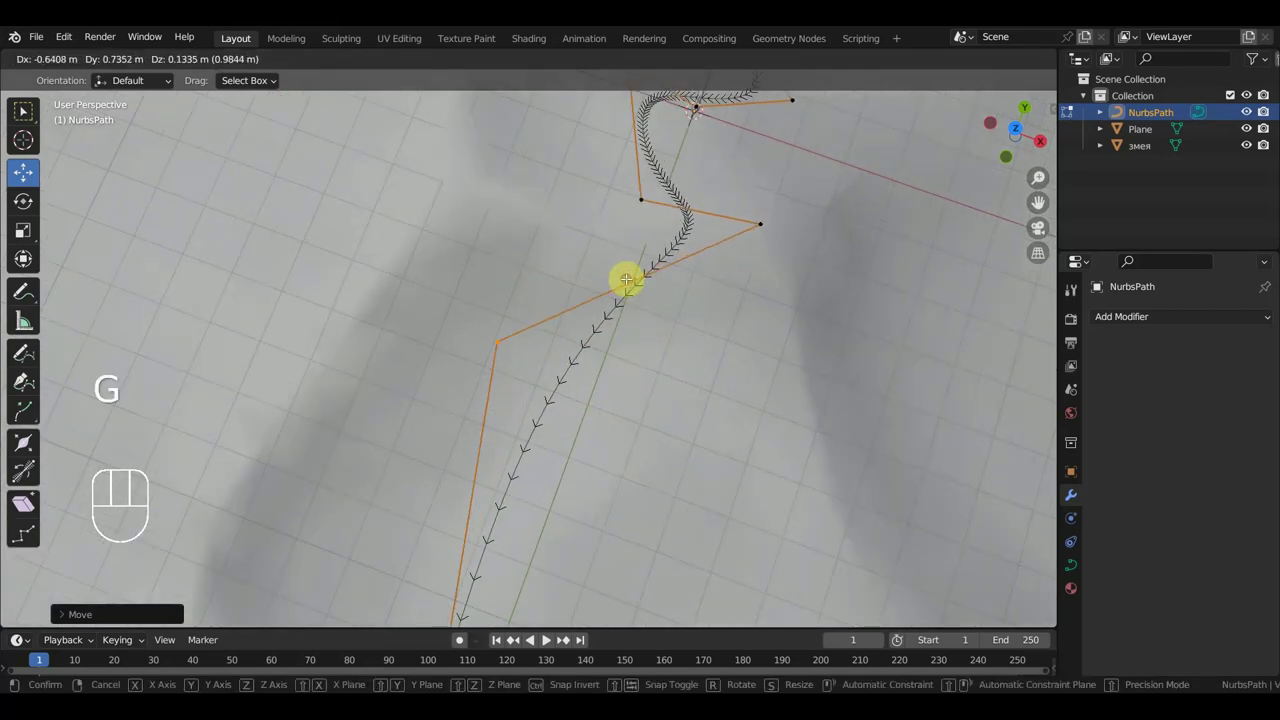
{"action": "left_click", "coordinate": [626, 280]}
{"action": "left_click", "coordinate": [762, 205]}
{"action": "left_click", "coordinate": [760, 222]}
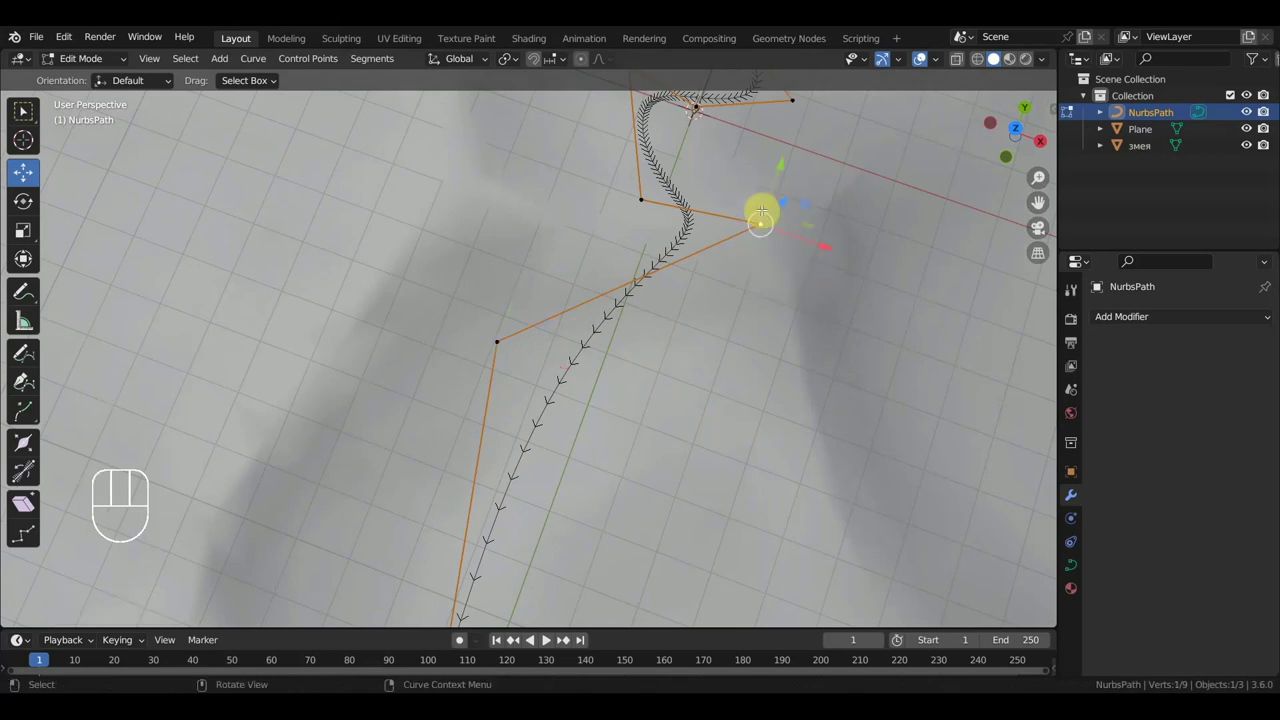
{"action": "key", "text": "g"}
{"action": "left_click", "coordinate": [778, 258]}
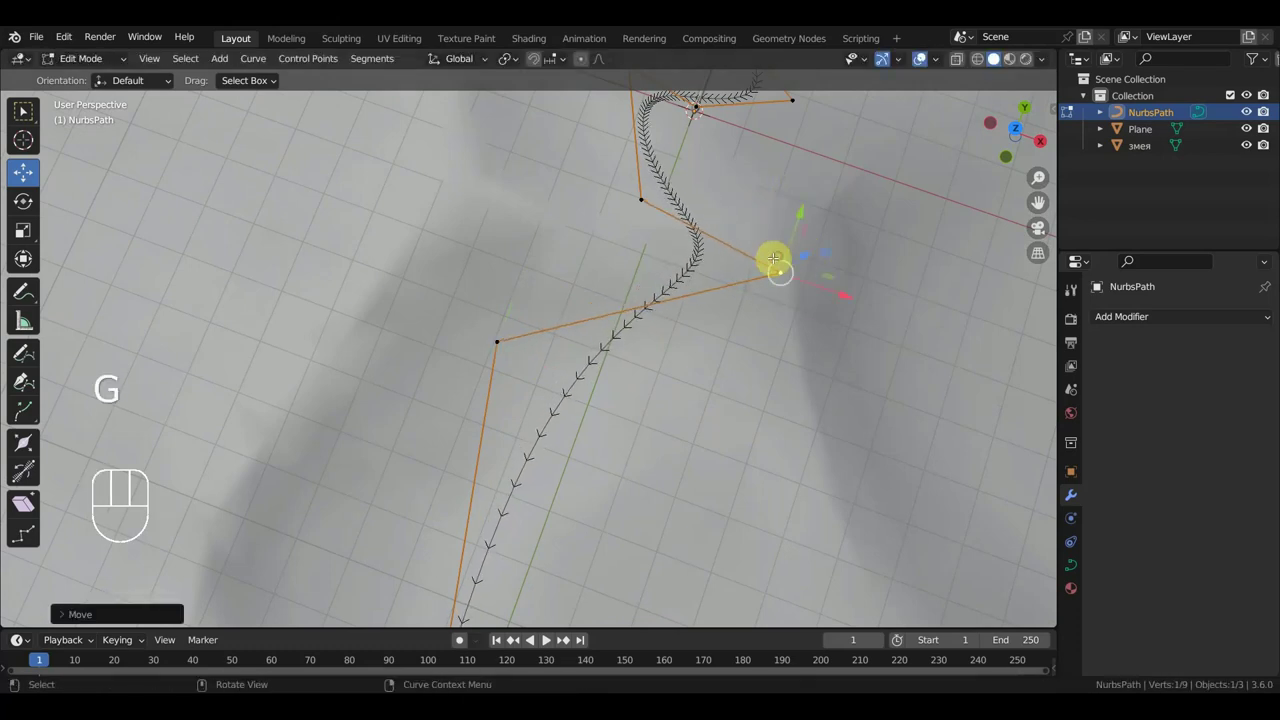
Subdivide the segment between the newest negative-X bend point and the next extruded point, and shift its three points towards negative X
{"action": "middle_click_drag", "start_coordinate": [682, 327], "coordinate": [641, 210]}
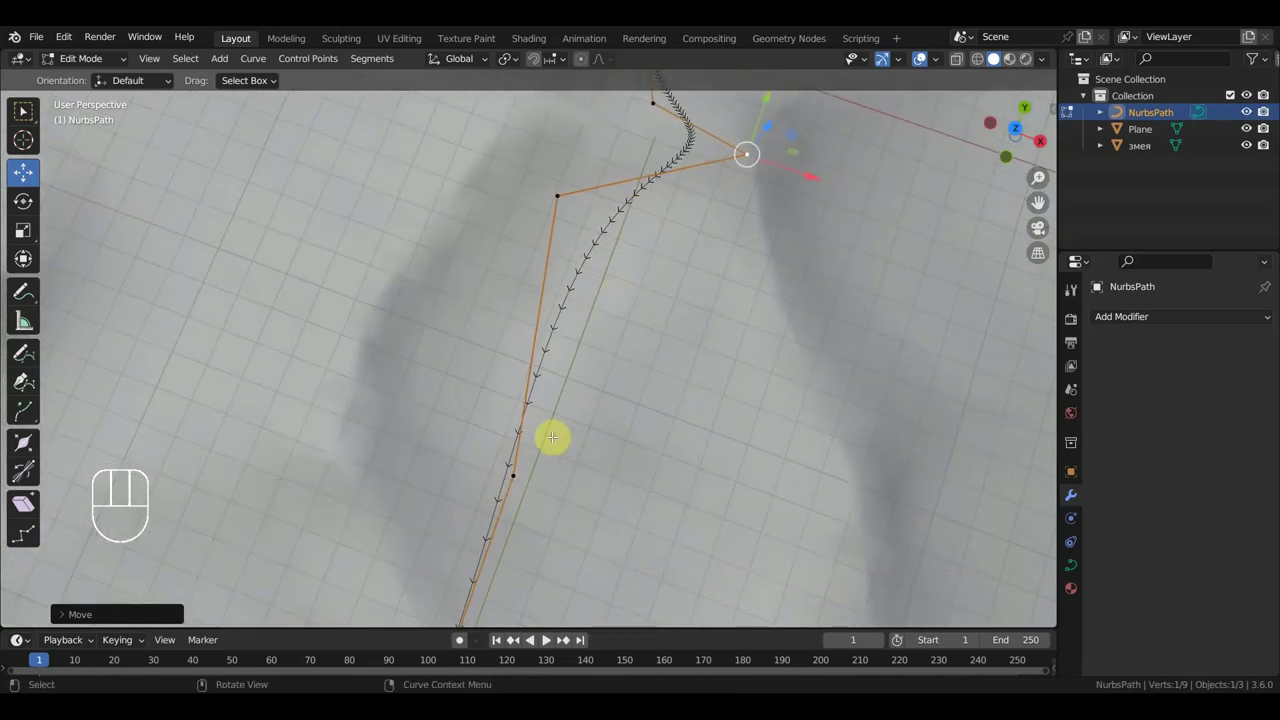
{"action": "left_click", "coordinate": [511, 479]}
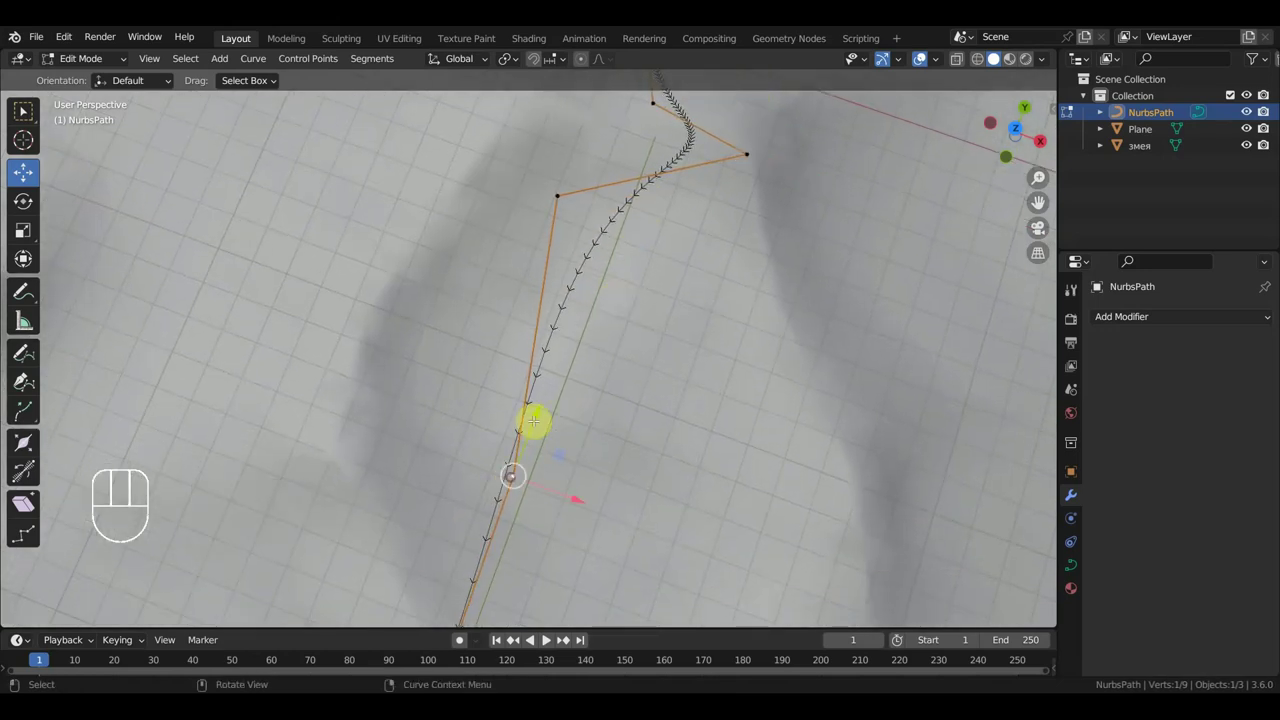
{"action": "left_click", "coordinate": [557, 196], "text": "shift"}
{"action": "right_click", "coordinate": [551, 266]}
{"action": "left_click", "coordinate": [540, 237]}
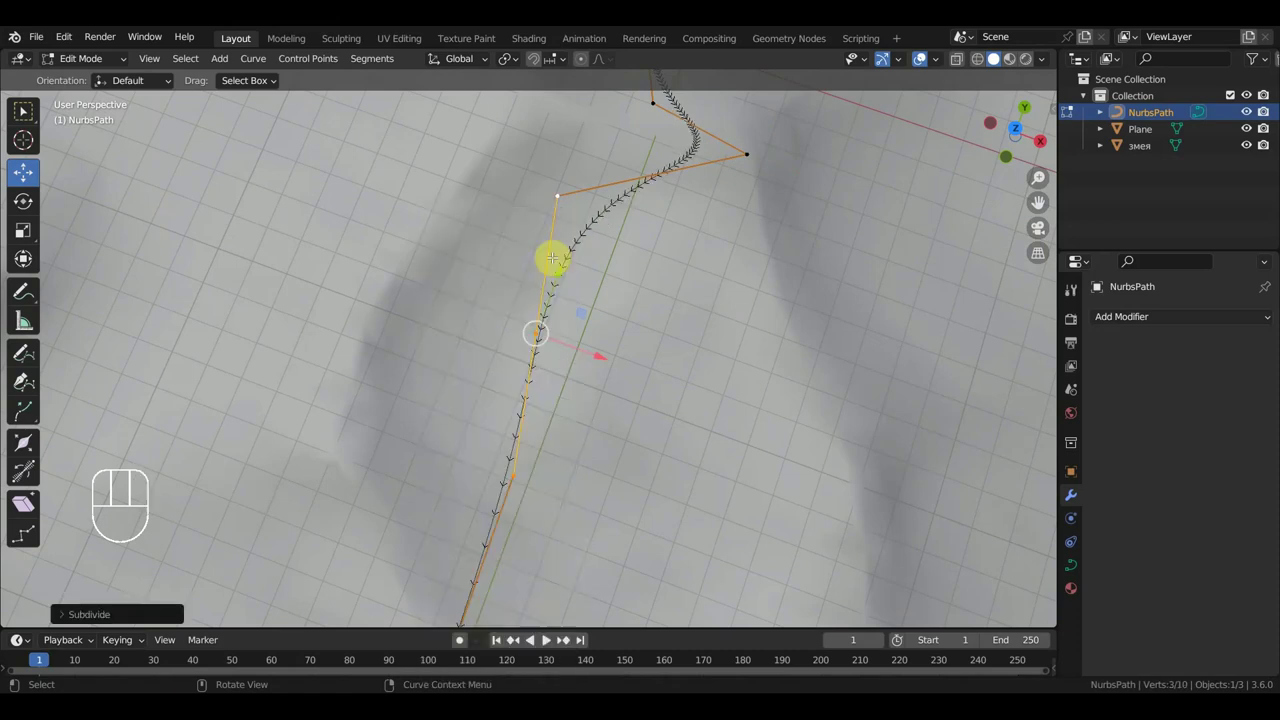
{"action": "left_click_drag", "start_coordinate": [591, 346], "coordinate": [523, 321]}
Move only the added midpoint across the path towards positive X and positive Y to form another bend
{"action": "left_click", "coordinate": [597, 346]}
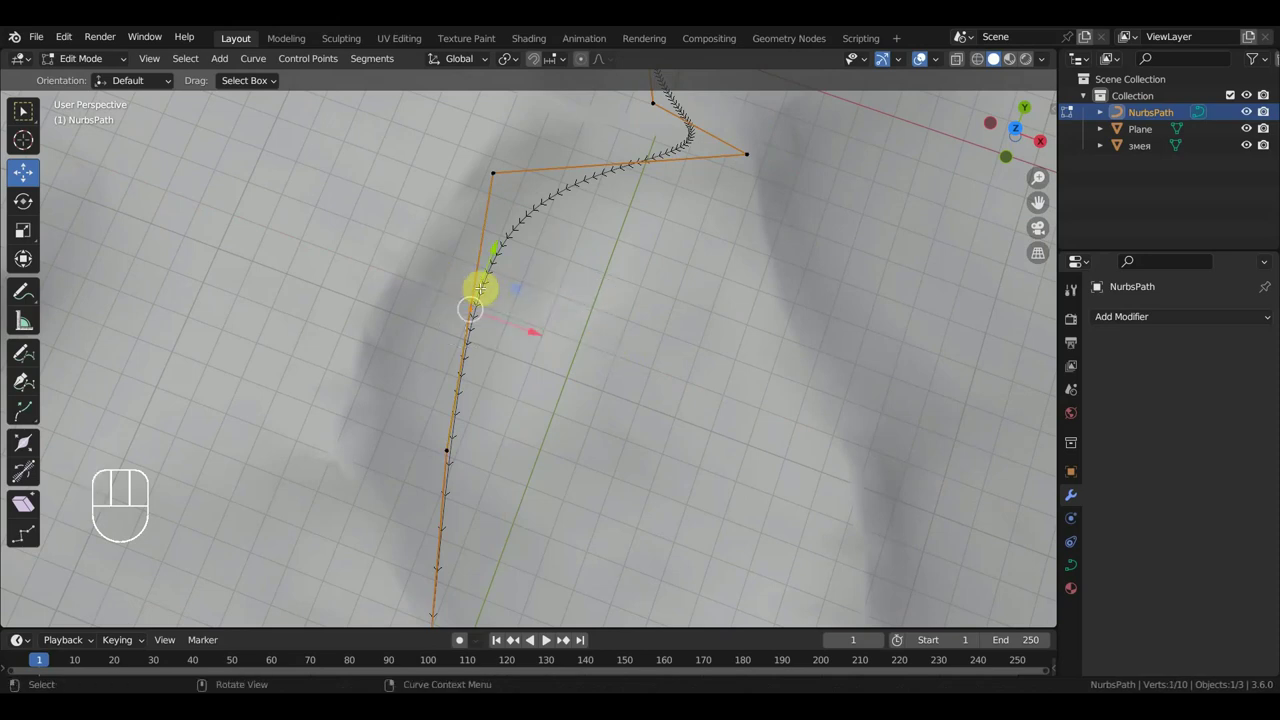
{"action": "key", "text": "g"}
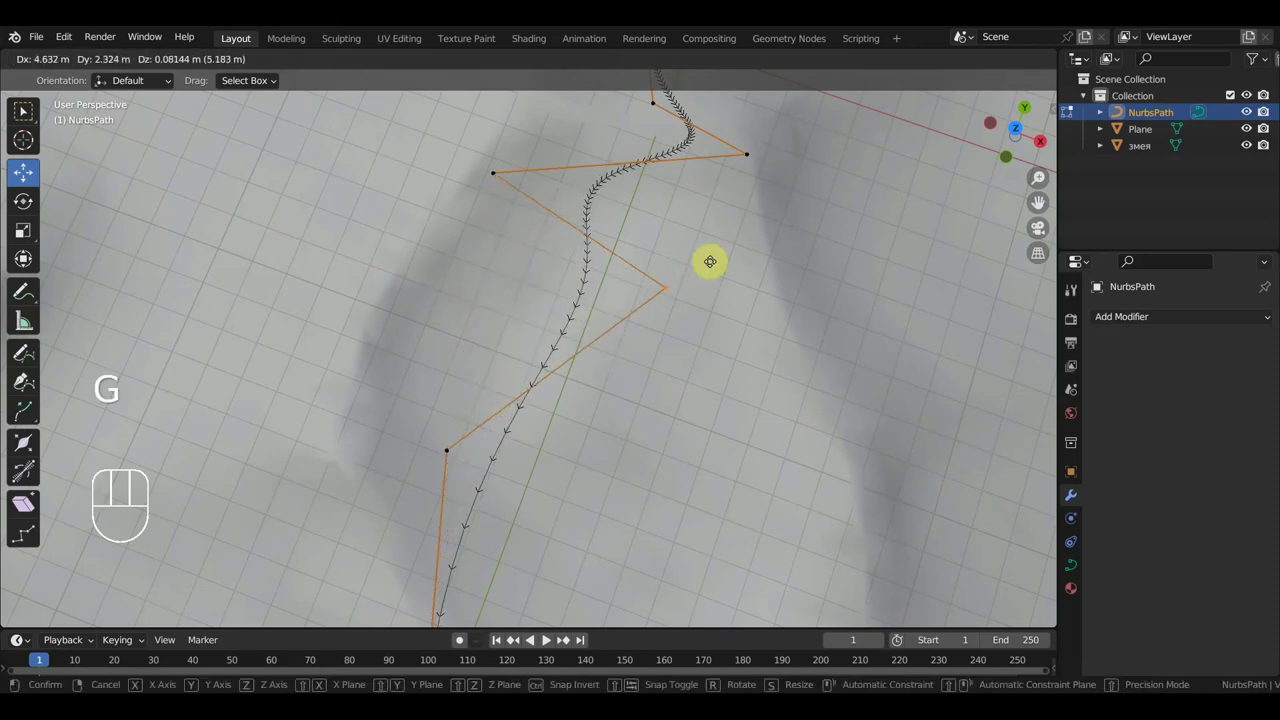
{"action": "left_click", "coordinate": [828, 236]}
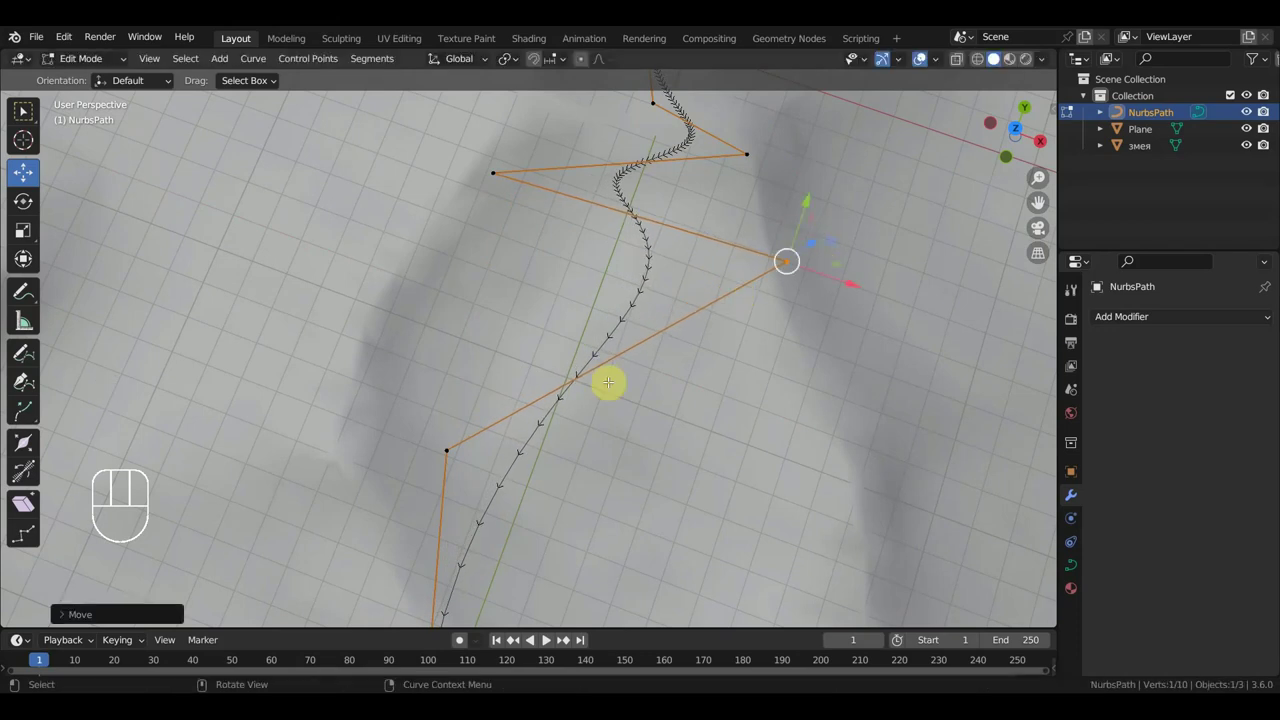
Subdivide the segment from this positive-X bend point to the next extruded point, and move the midpoint about 5 m towards negative X and positive Y
{"action": "left_click", "coordinate": [445, 450], "text": "shift"}
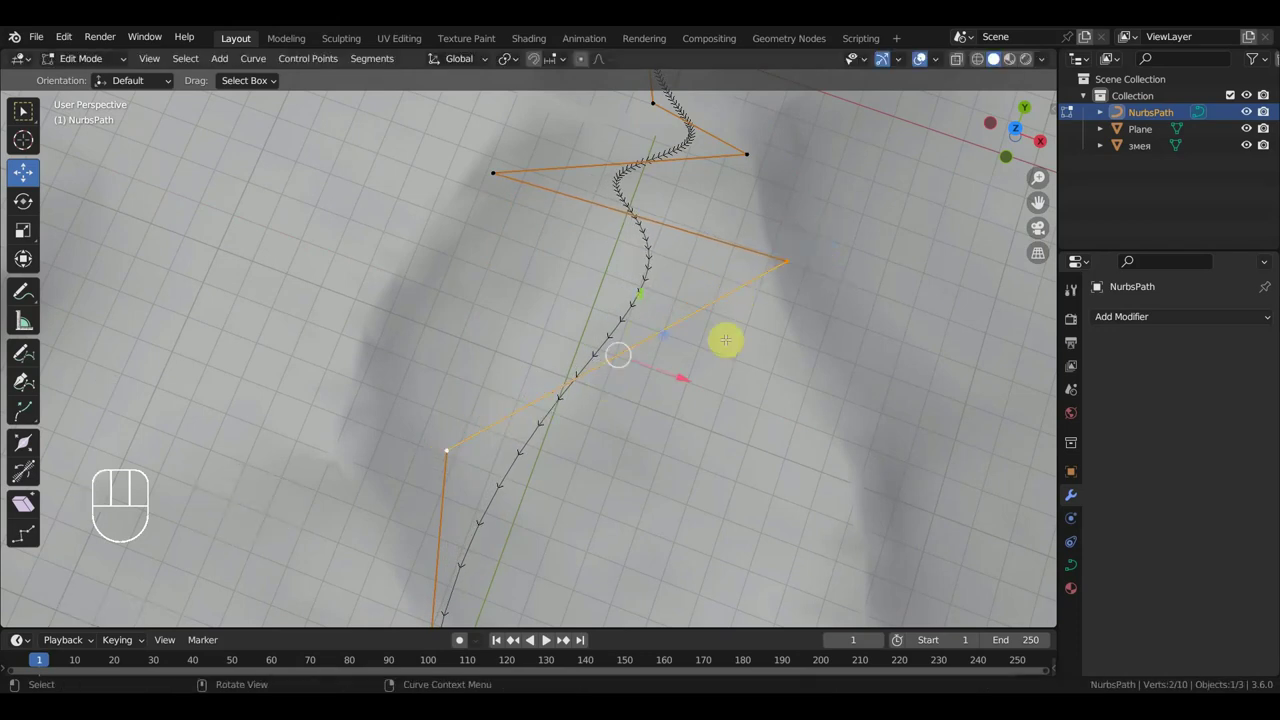
{"action": "right_click", "coordinate": [789, 271]}
{"action": "left_click", "coordinate": [738, 238]}
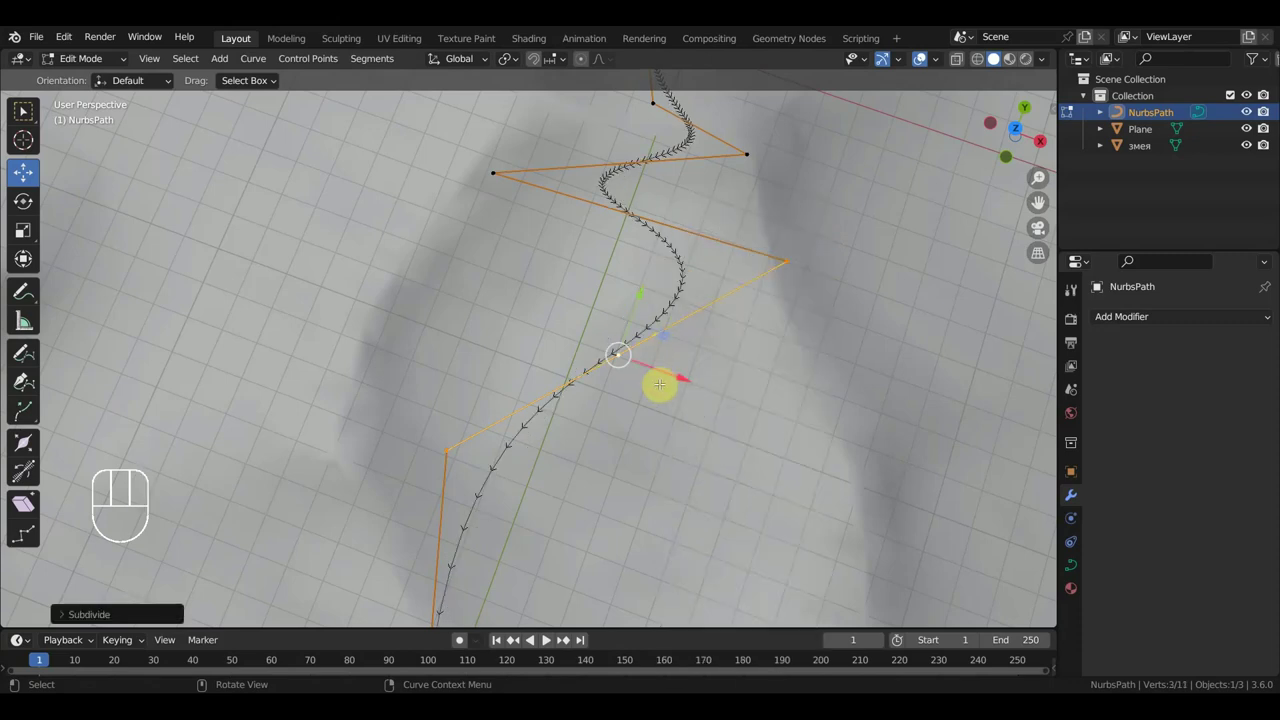
{"action": "left_click_drag", "start_coordinate": [659, 390], "coordinate": [606, 340]}
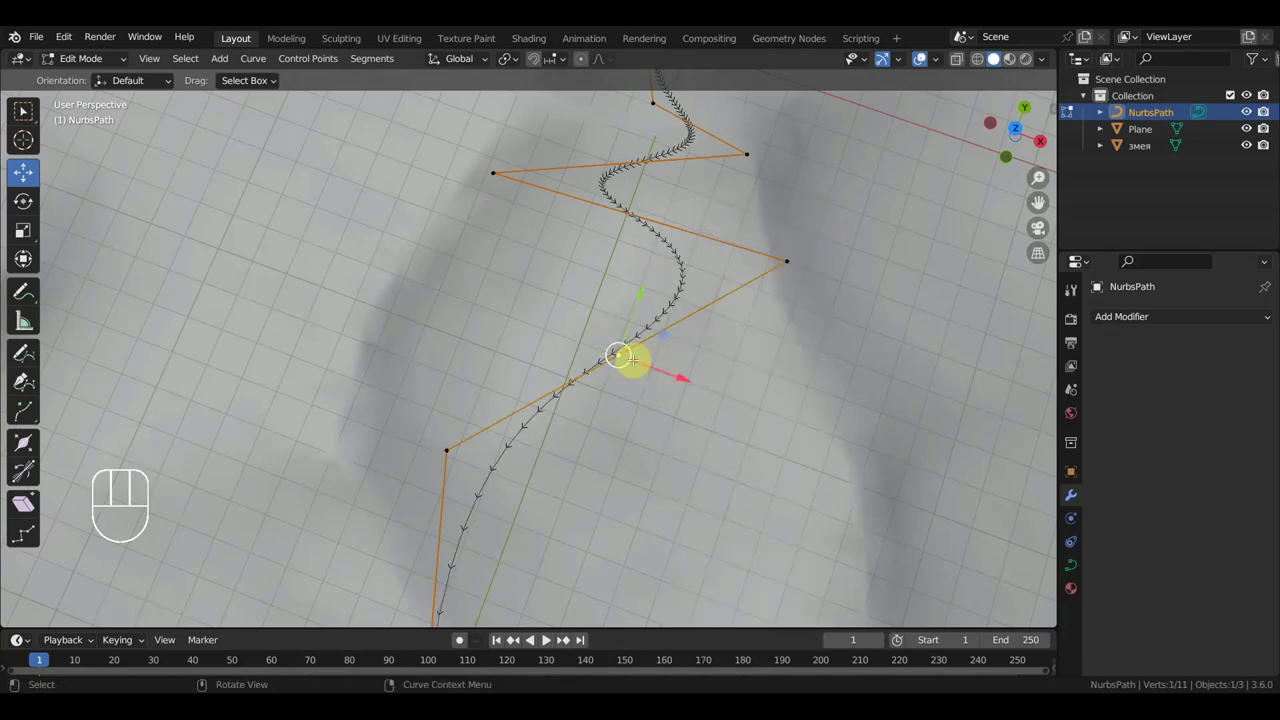
{"action": "key", "text": "g"}
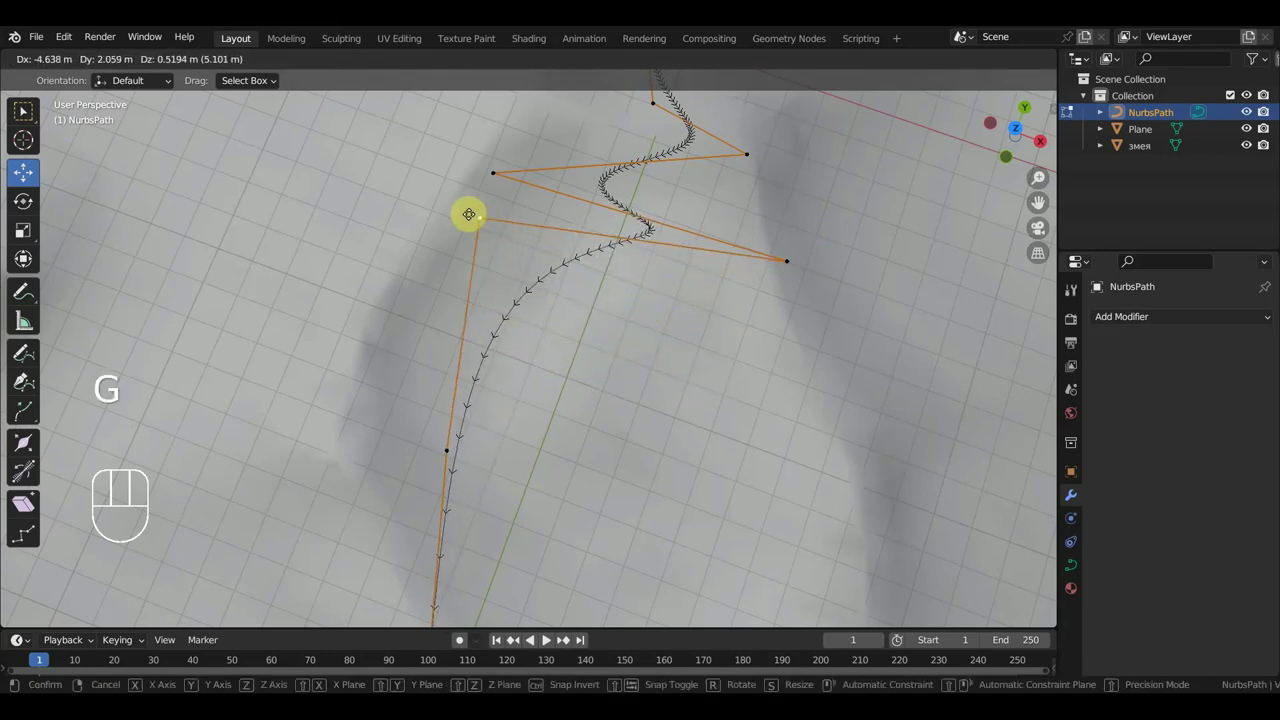
{"action": "left_click", "coordinate": [461, 208]}
In a low side view, lower the newest negative-X bend point about 1.3 m, and lower the preceding negative-X bend point towards the terrain
{"action": "middle_click_drag", "start_coordinate": [629, 323], "coordinate": [626, 194]}
{"action": "key", "text": "g"}
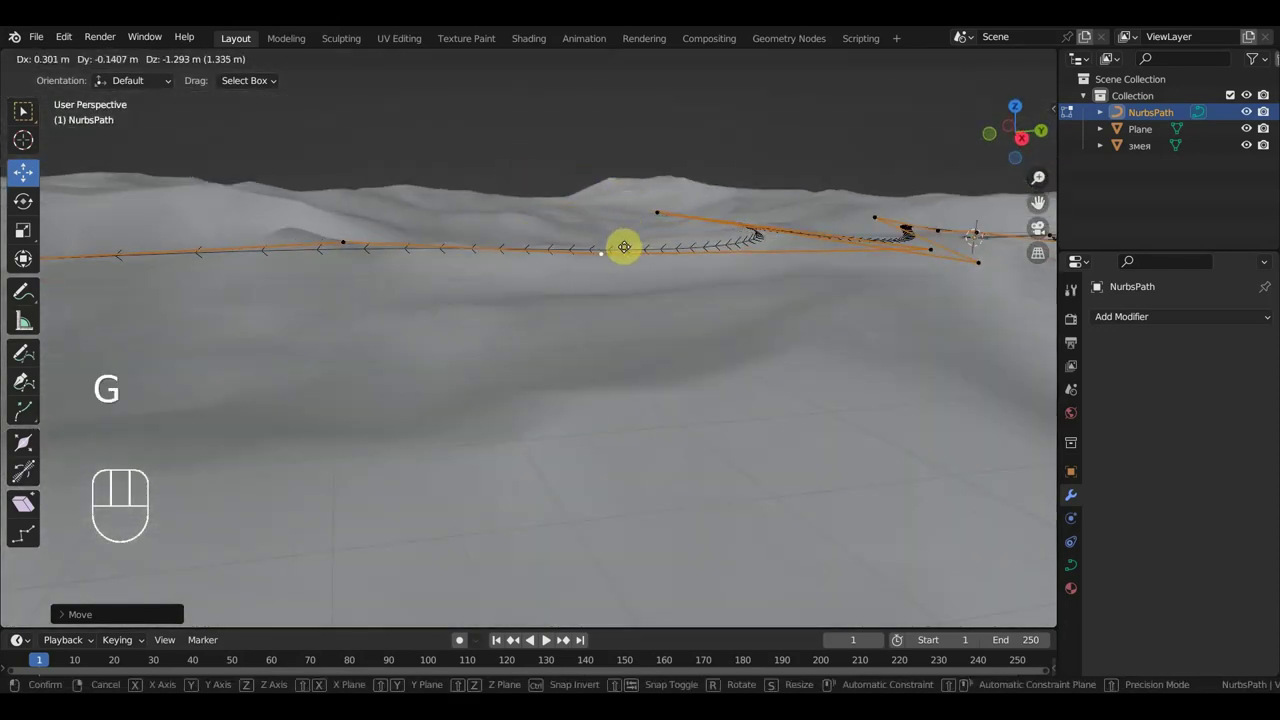
{"action": "left_click", "coordinate": [624, 251]}
{"action": "left_click", "coordinate": [656, 212]}
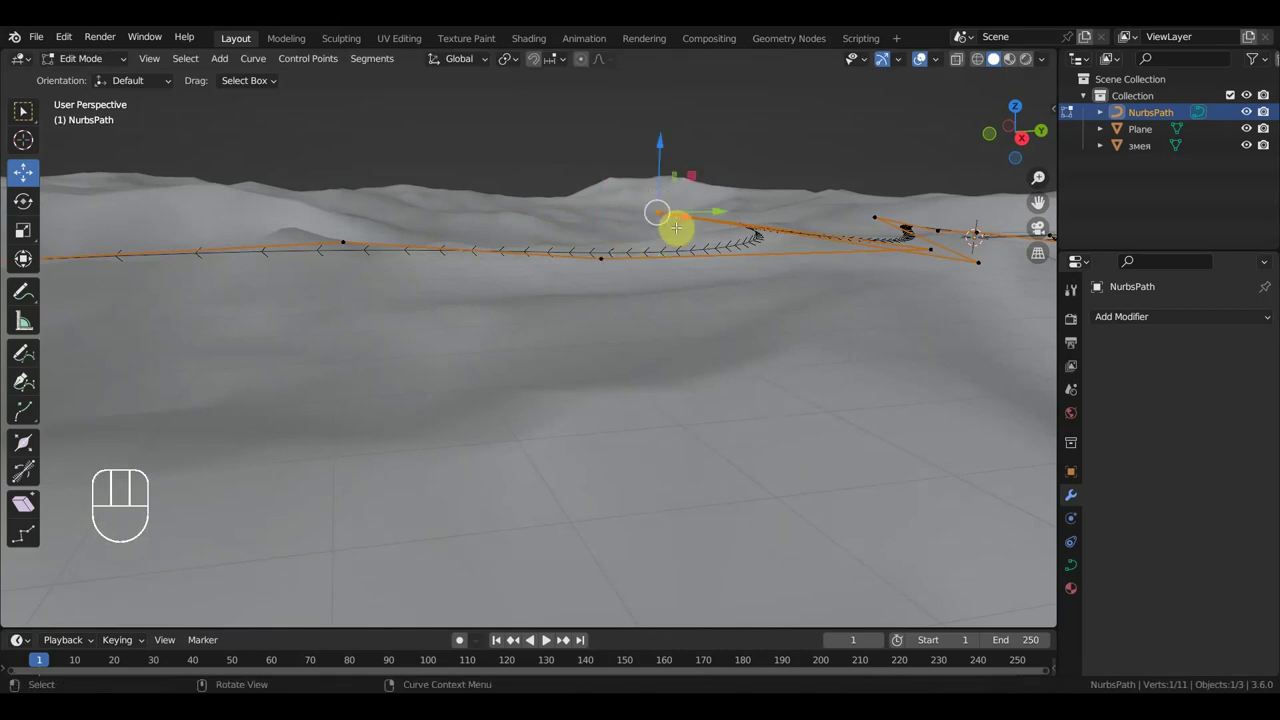
{"action": "key", "text": "g"}
{"action": "left_click", "coordinate": [673, 249]}
Nudge the newest negative-X bend point about 0.4 m, and lower the raised positive-X bend point beside it down to the terrain
{"action": "middle_click_drag", "start_coordinate": [673, 249], "coordinate": [598, 262]}
{"action": "key", "text": "g"}
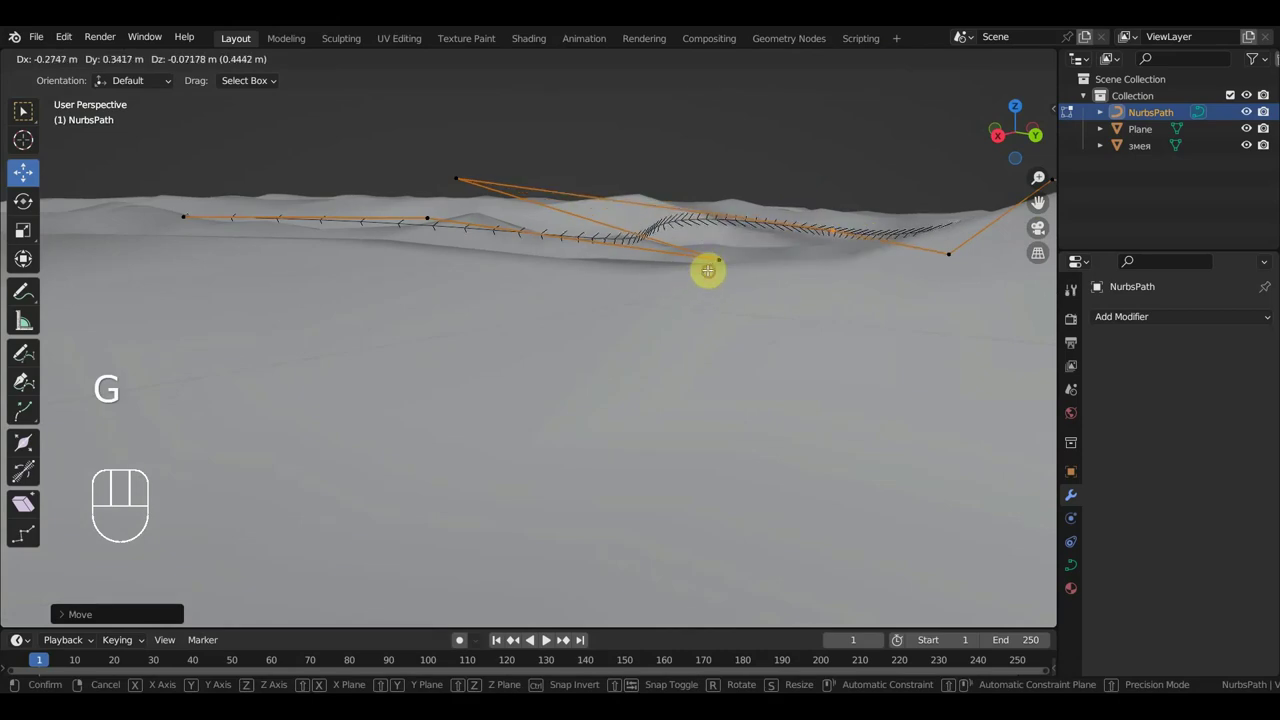
{"action": "left_click", "coordinate": [707, 270]}
{"action": "left_click", "coordinate": [456, 178]}
{"action": "key", "text": "g"}
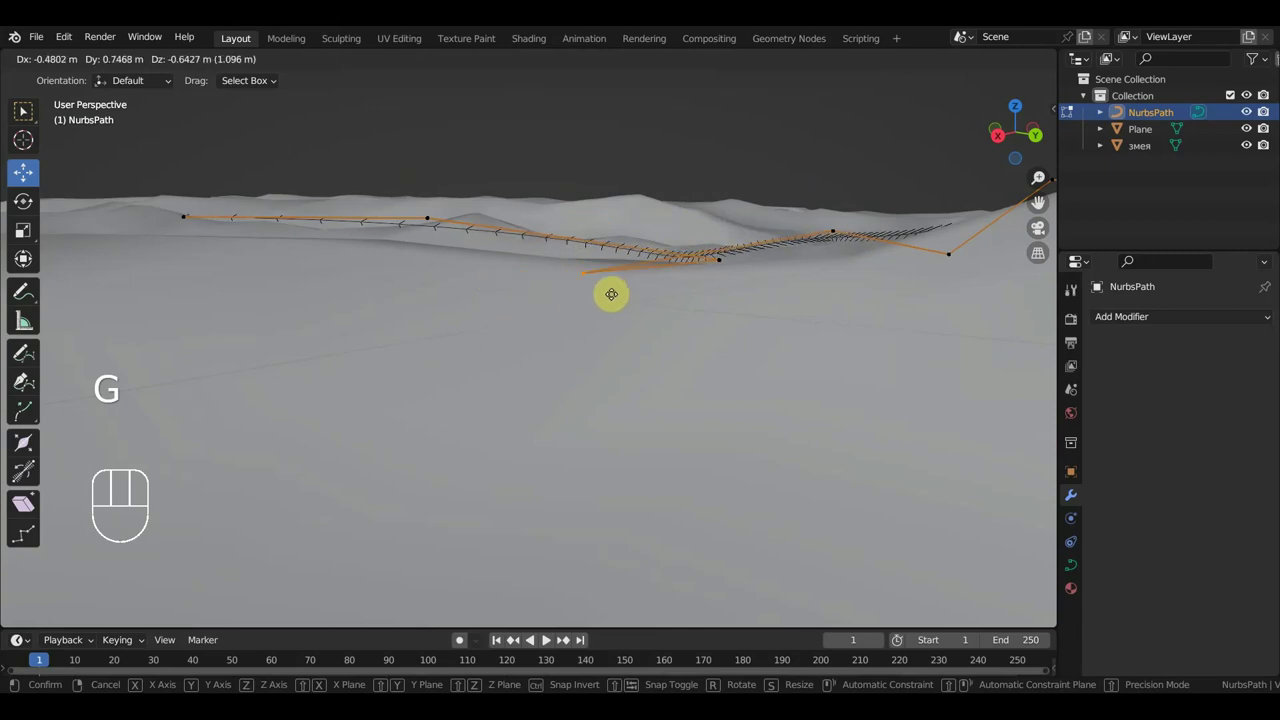
{"action": "left_click", "coordinate": [746, 294]}
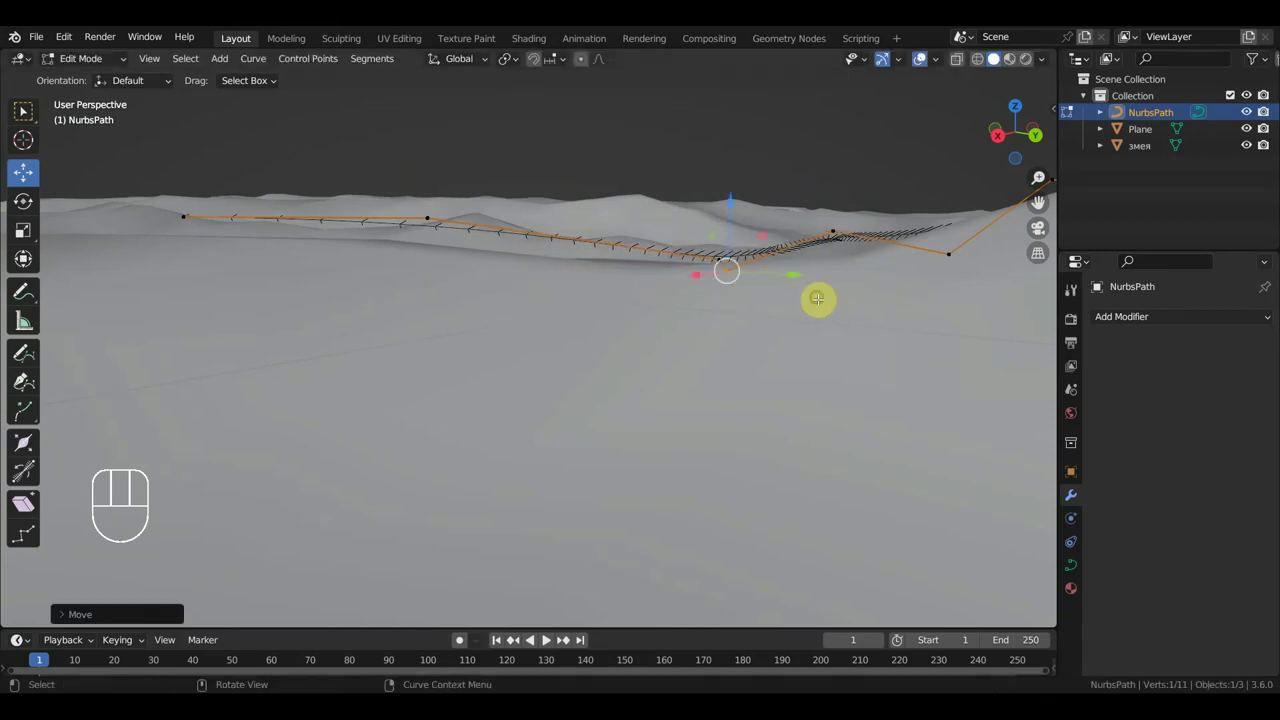
Move that positive-X bend point about 2.7 m towards negative Y to spread the sharp bends apart
{"action": "scroll", "coordinate": [817, 297], "scroll_direction": "up", "scroll_amount": 3}
{"action": "middle_click_drag", "start_coordinate": [817, 297], "coordinate": [897, 387]}
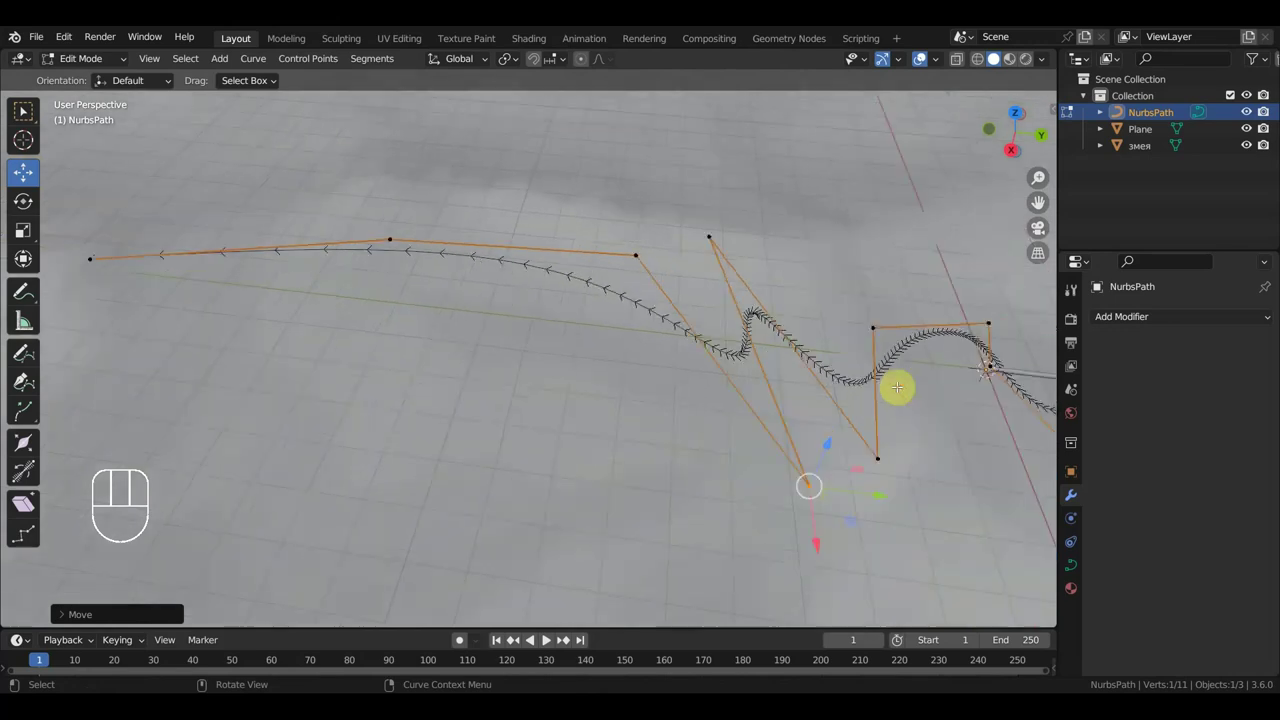
{"action": "key", "text": "g"}
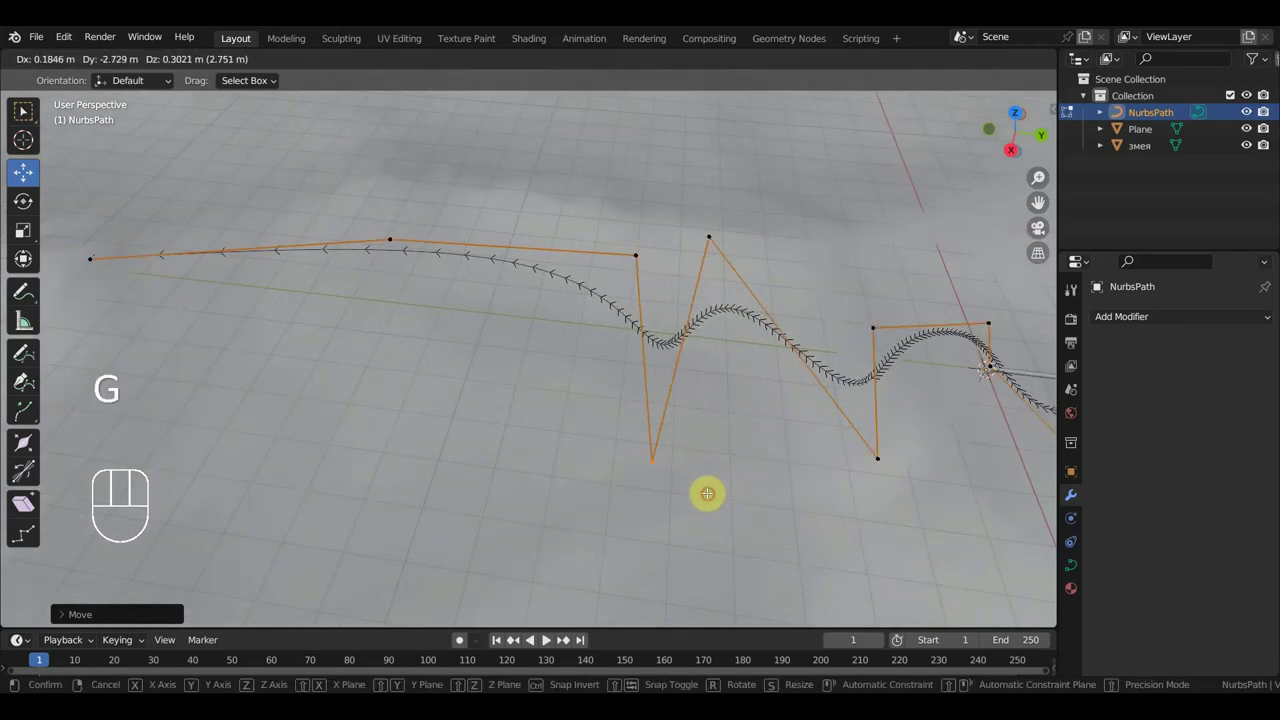
{"action": "left_click", "coordinate": [706, 491]}
In a low side view, lower the negative-X bend point between the two positive-X bends by about 0.5 m
{"action": "middle_click_drag", "start_coordinate": [903, 489], "coordinate": [791, 374]}
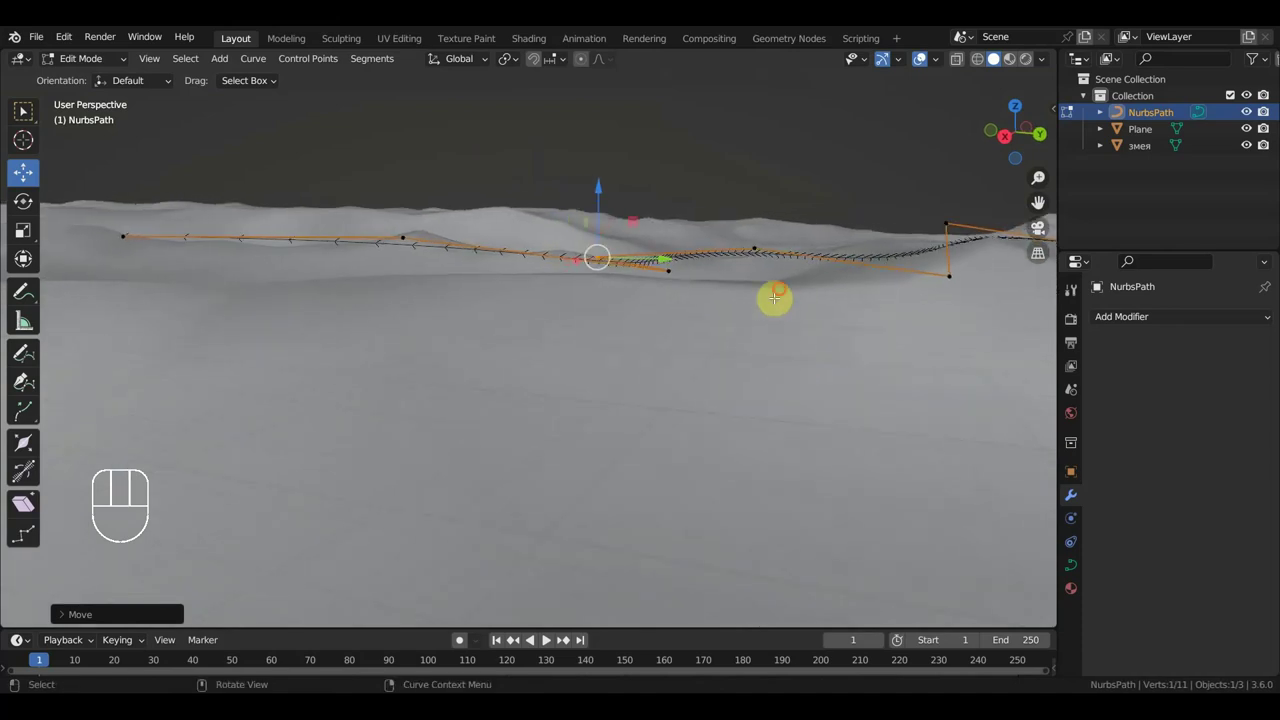
{"action": "left_click_drag", "start_coordinate": [779, 288], "coordinate": [751, 240]}
{"action": "key", "text": "g"}
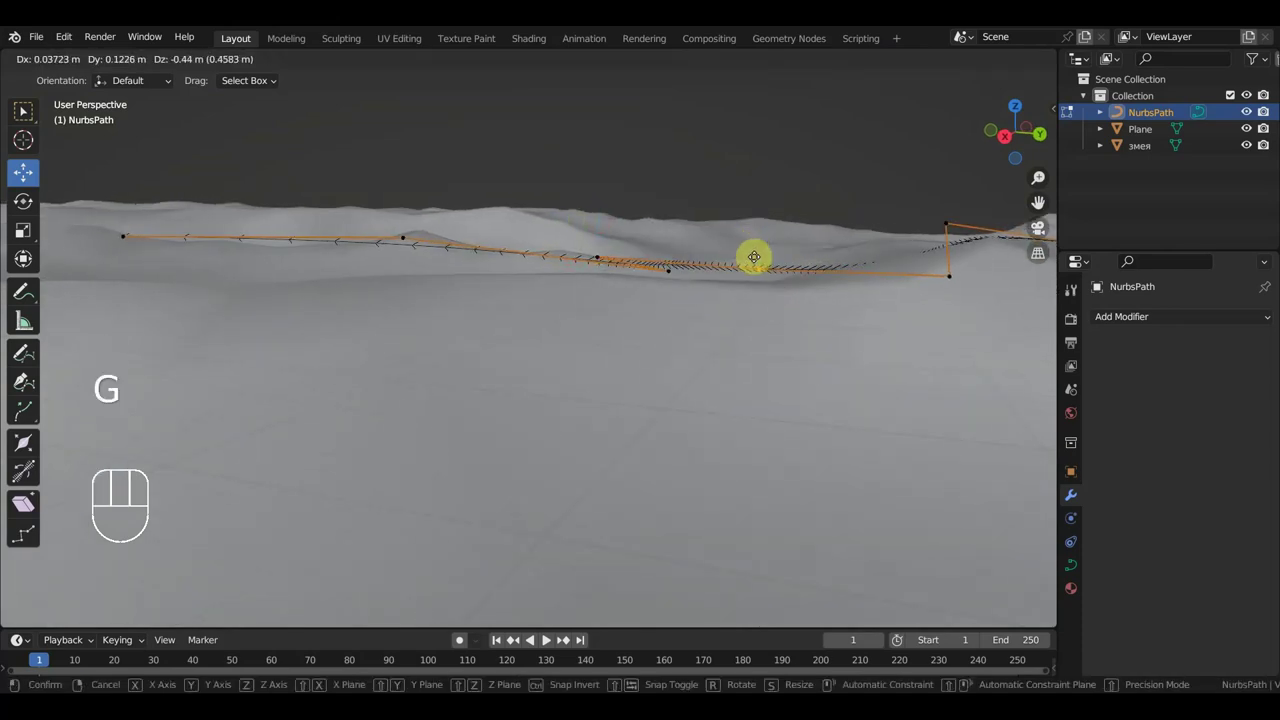
{"action": "left_click", "coordinate": [756, 266]}
Subdivide the segment between that lowered negative-X bend point and the positive-X bend point nearer the snake
{"action": "middle_click_drag", "start_coordinate": [758, 268], "coordinate": [865, 341]}
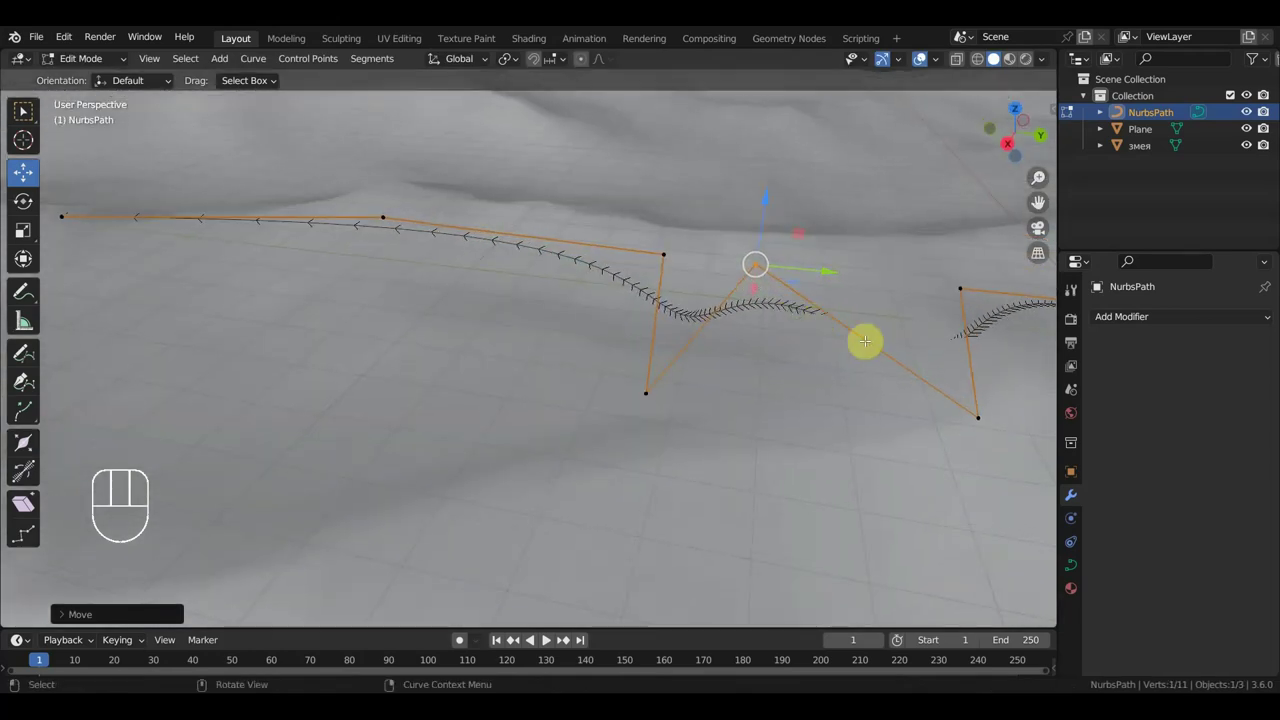
{"action": "left_click", "coordinate": [757, 264]}
{"action": "middle_click_drag", "start_coordinate": [802, 297], "coordinate": [806, 343]}
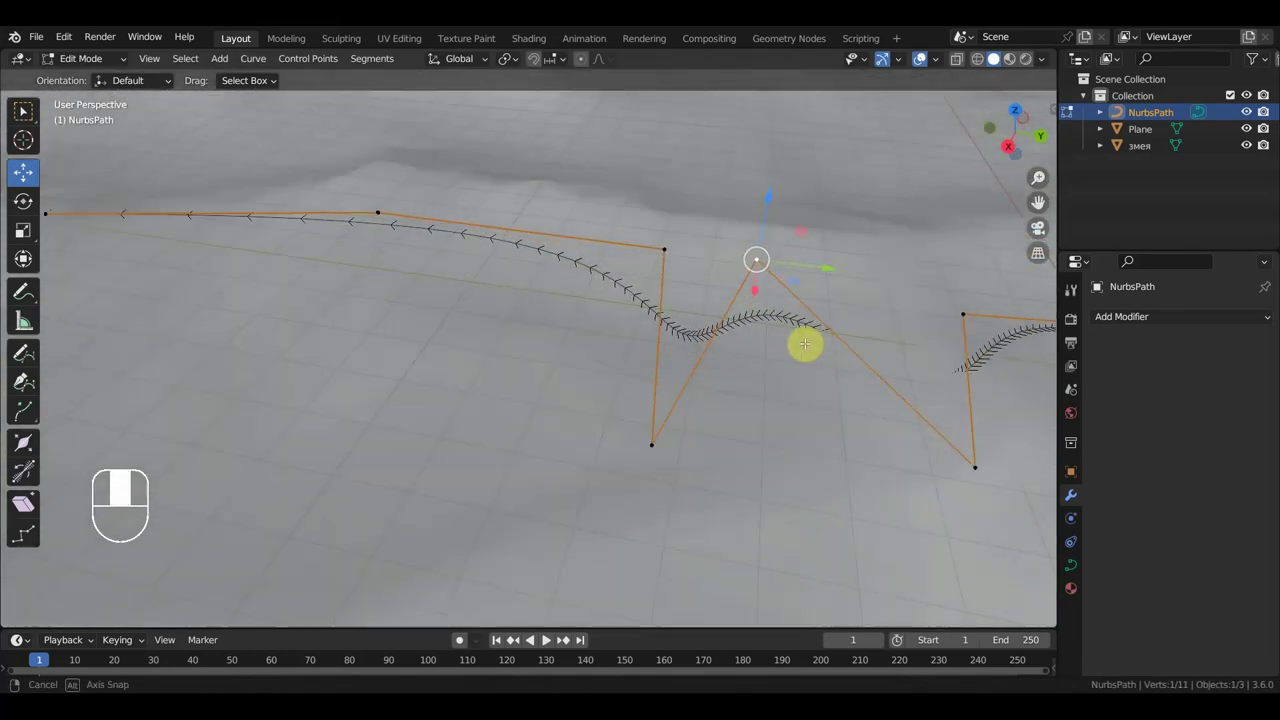
{"action": "left_click", "coordinate": [977, 469], "text": "shift"}
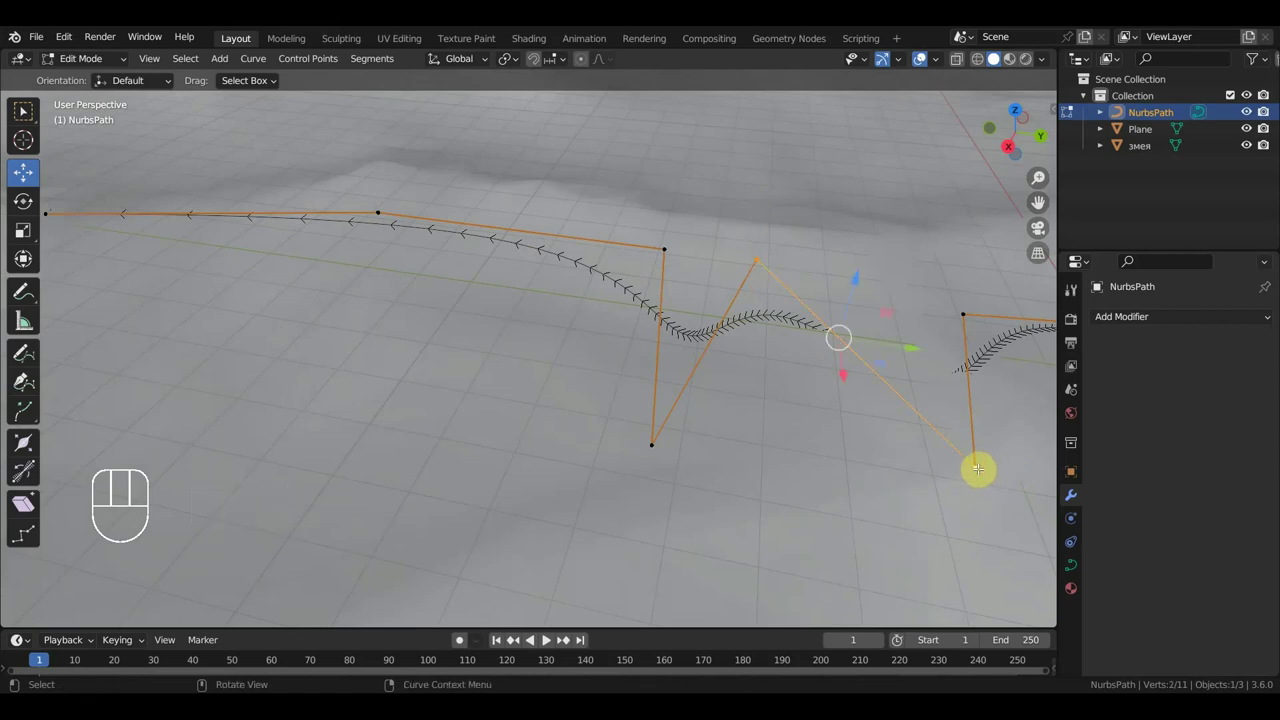
{"action": "right_click", "coordinate": [905, 414]}
{"action": "left_click", "coordinate": [847, 246]}
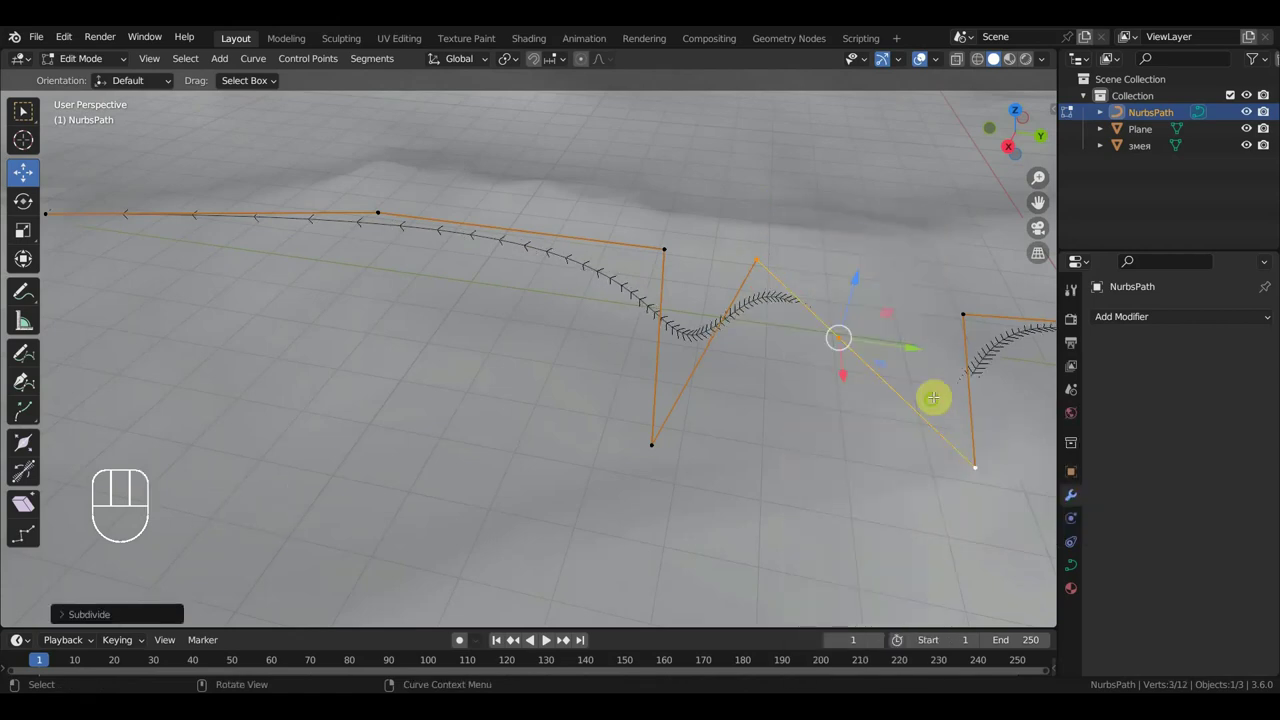
Raise the added midpoint of that segment about 0.5 m to bring the buried part of the path above the terrain
{"action": "middle_click_drag", "start_coordinate": [931, 394], "coordinate": [921, 332]}
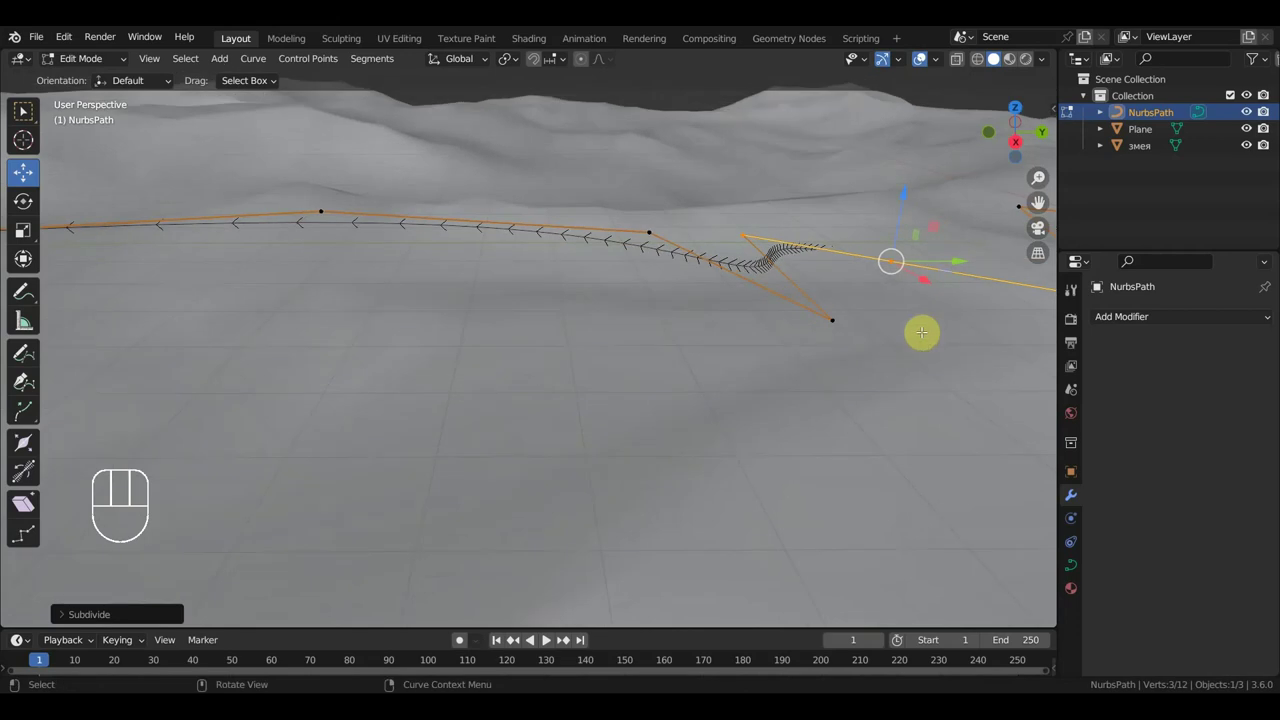
{"action": "left_click", "coordinate": [892, 262]}
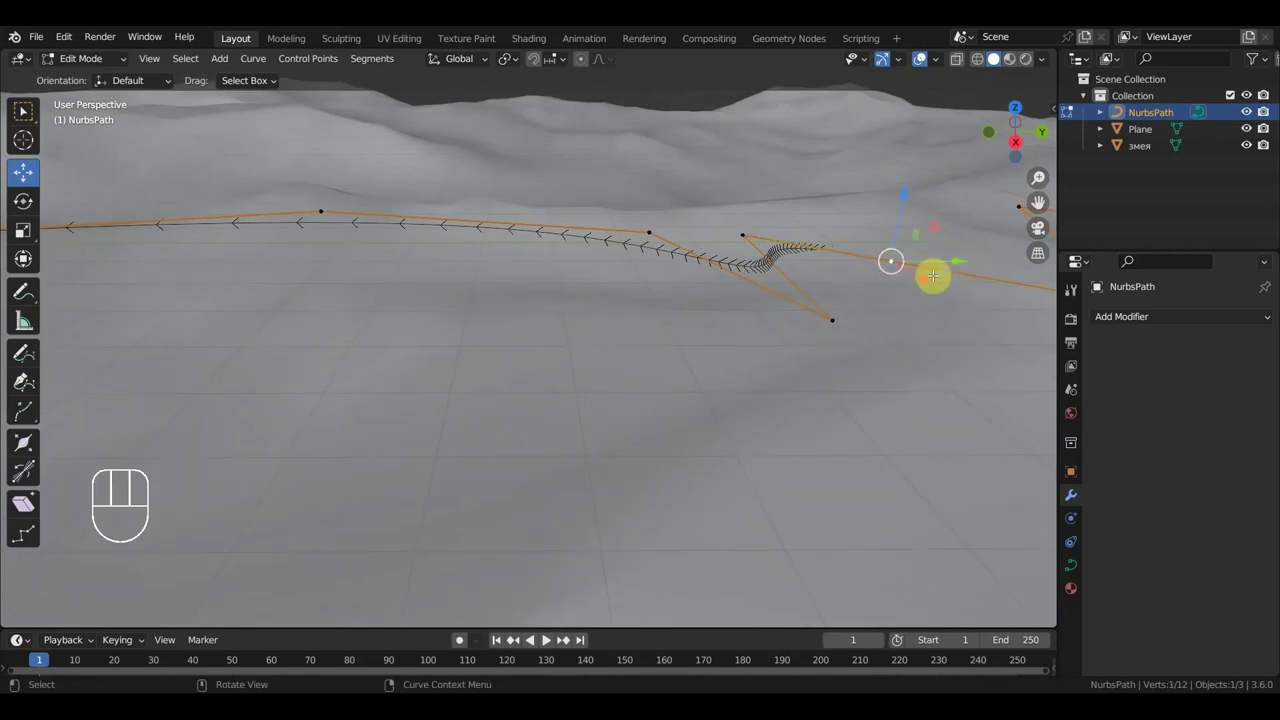
{"action": "key", "text": "g"}
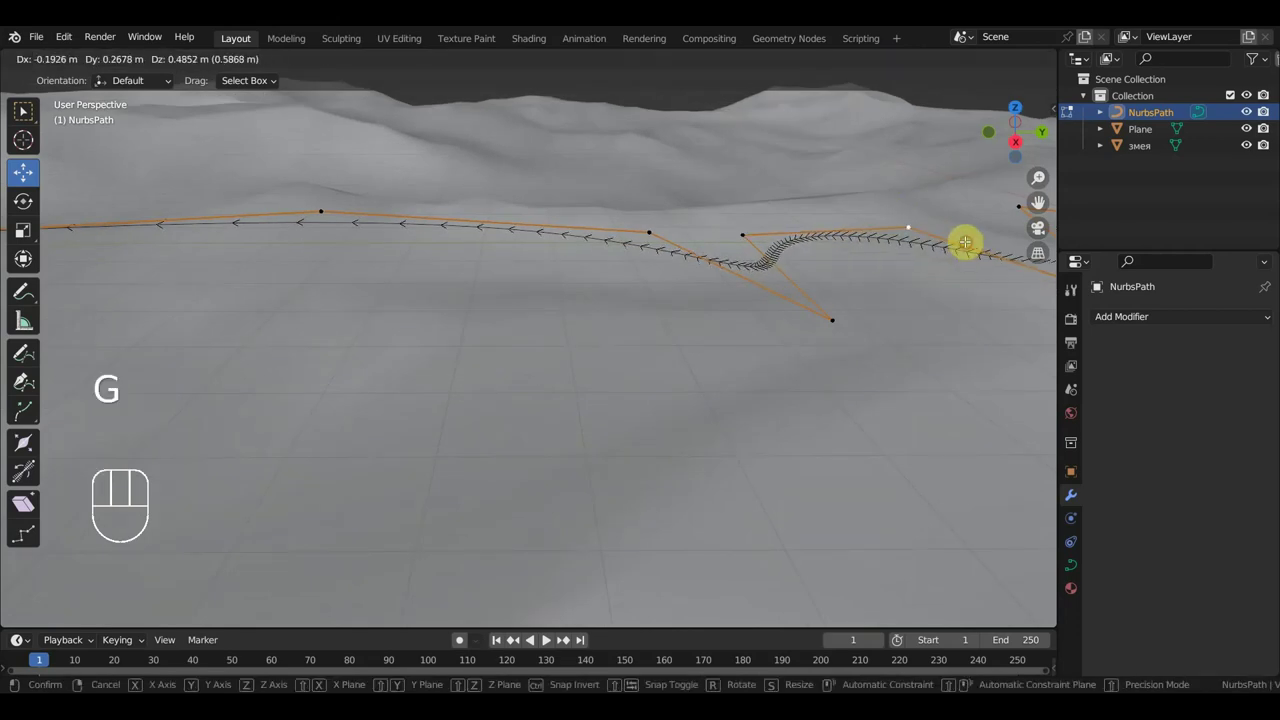
{"action": "left_click", "coordinate": [965, 244]}
Nudge the positive-X bend point next to the raised midpoint slightly upwards above the terrain
{"action": "middle_click_drag", "start_coordinate": [963, 286], "coordinate": [754, 400]}
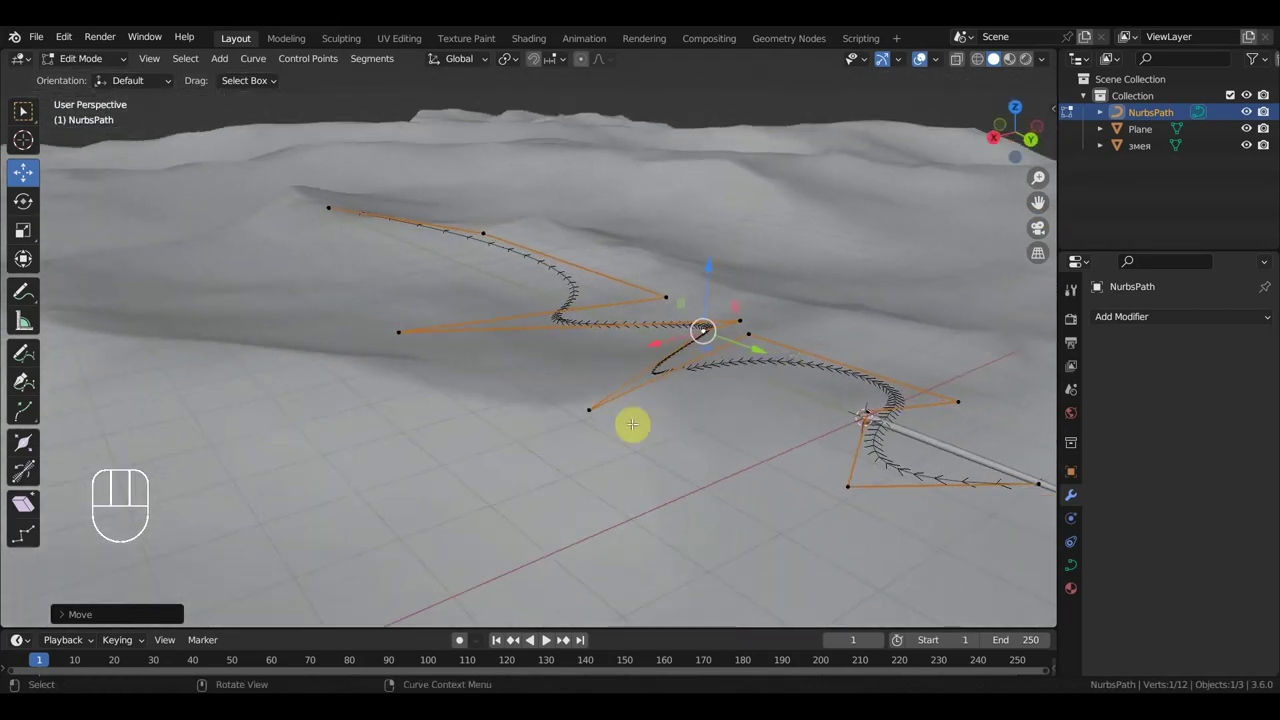
{"action": "left_click", "coordinate": [557, 391]}
{"action": "key", "text": "g"}
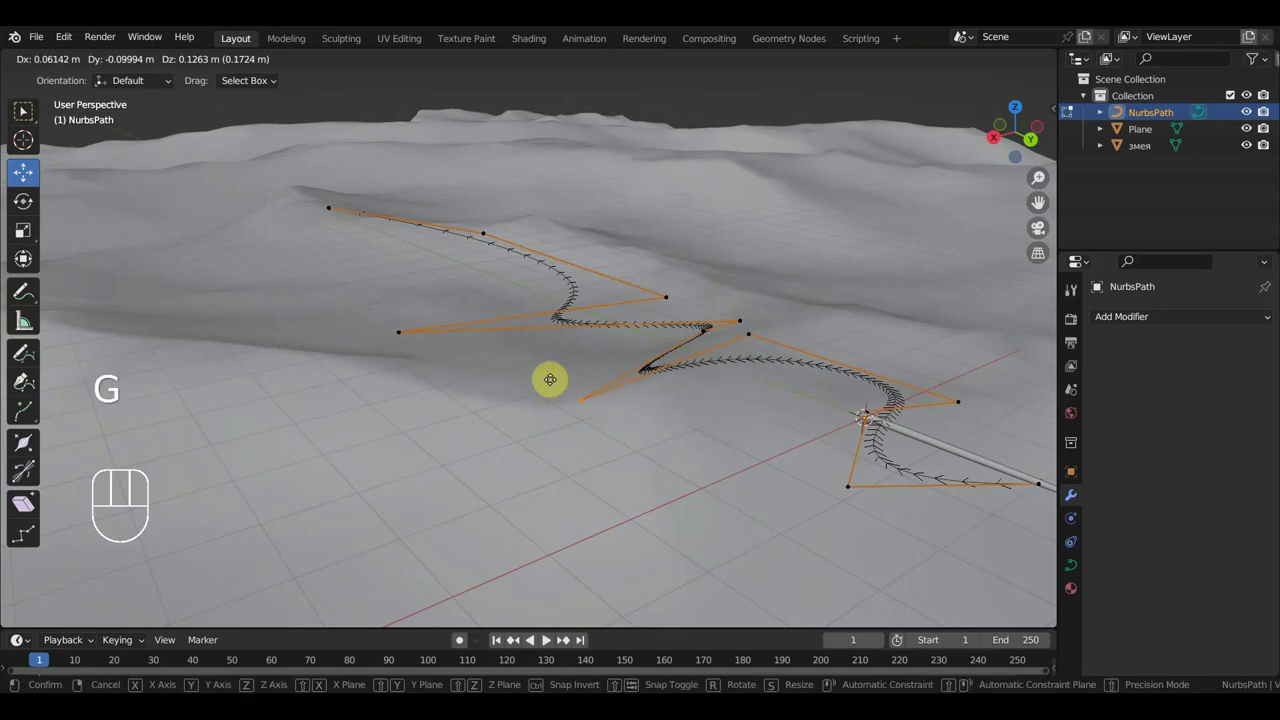
{"action": "left_click", "coordinate": [565, 395]}
Subdivide the path segment between the last two negative-X points before the path's far end
{"action": "scroll", "coordinate": [571, 457], "scroll_direction": "up", "scroll_amount": 6}
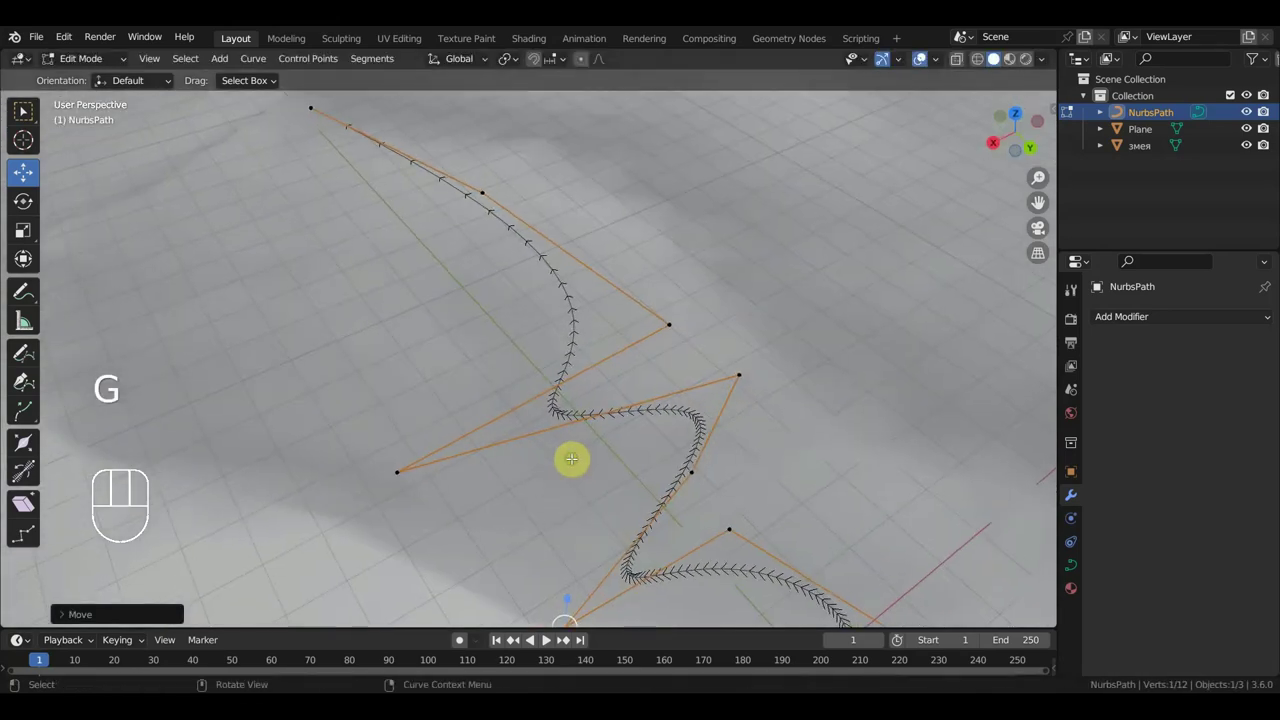
{"action": "middle_click_drag", "start_coordinate": [580, 453], "coordinate": [757, 451]}
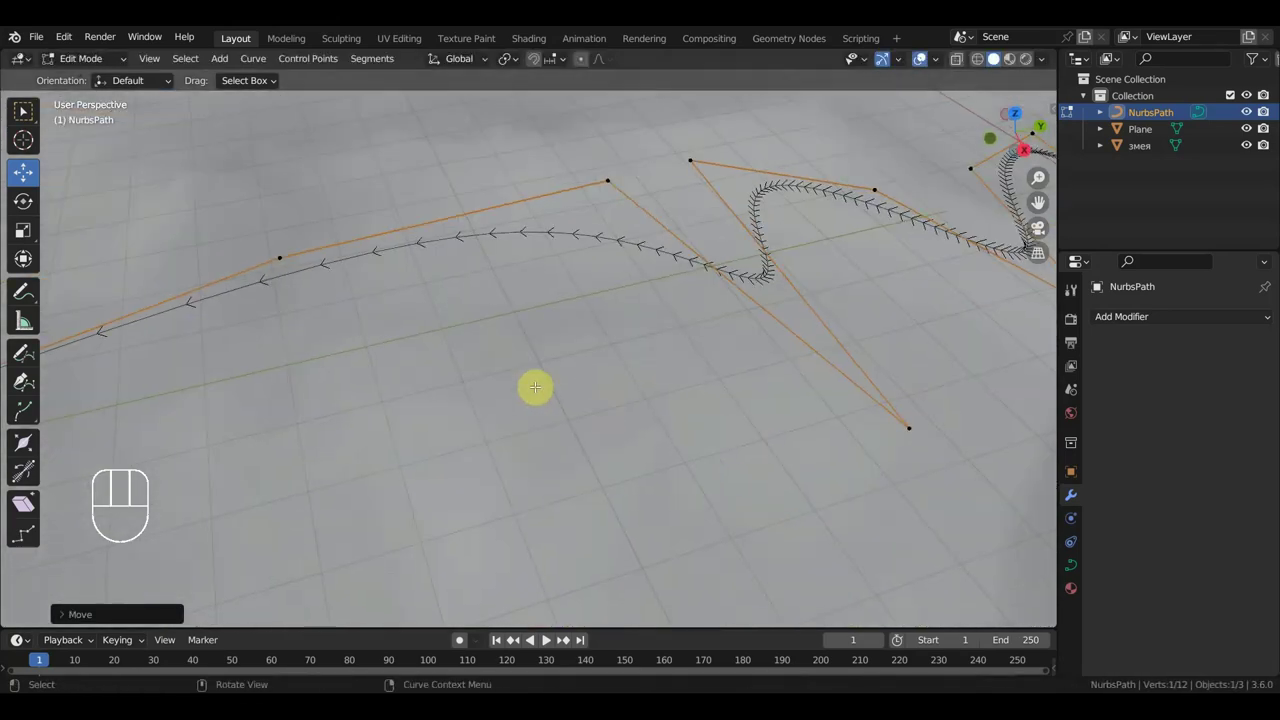
{"action": "left_click", "coordinate": [270, 257]}
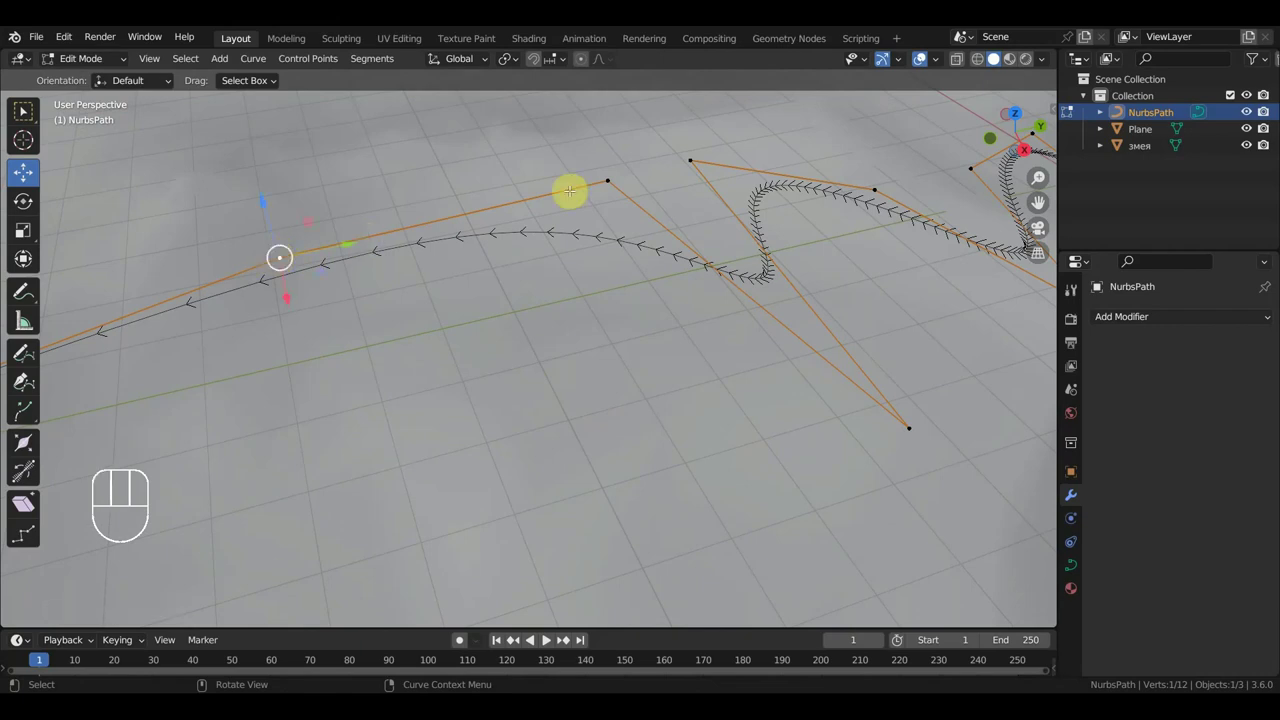
{"action": "left_click", "coordinate": [606, 178], "text": "shift"}
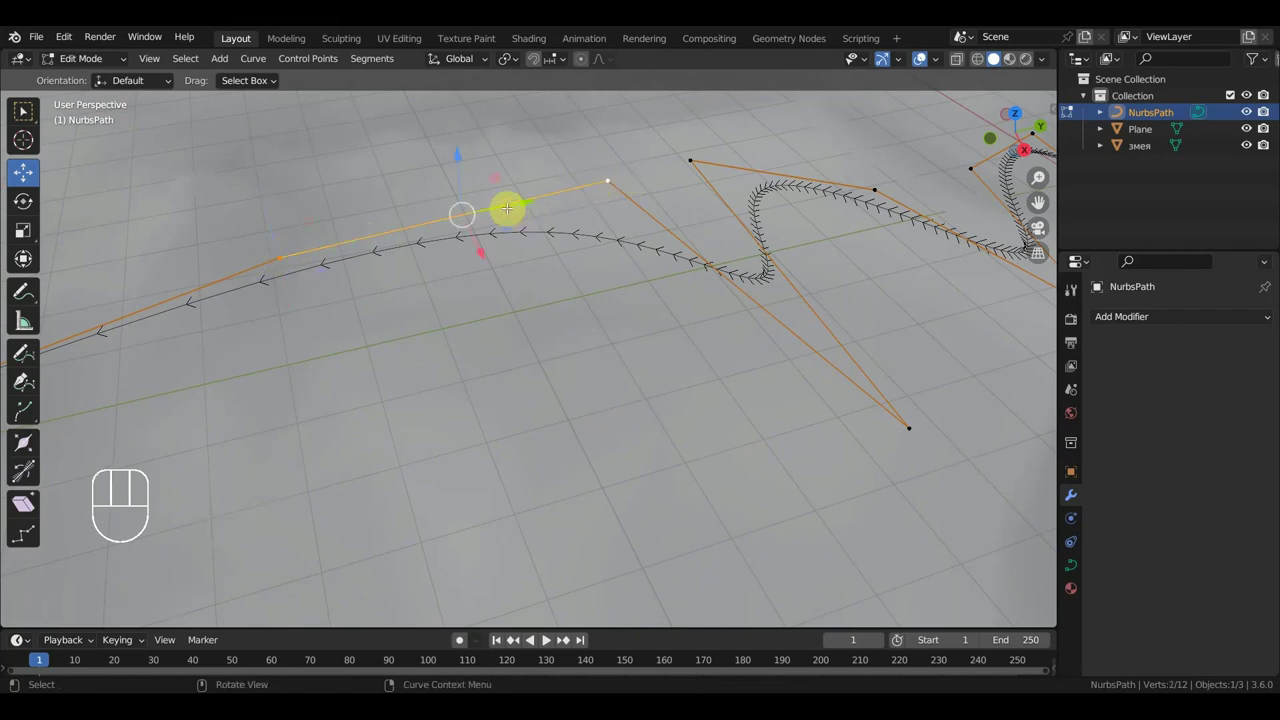
{"action": "right_click", "coordinate": [507, 208]}
{"action": "left_click", "coordinate": [511, 210]}
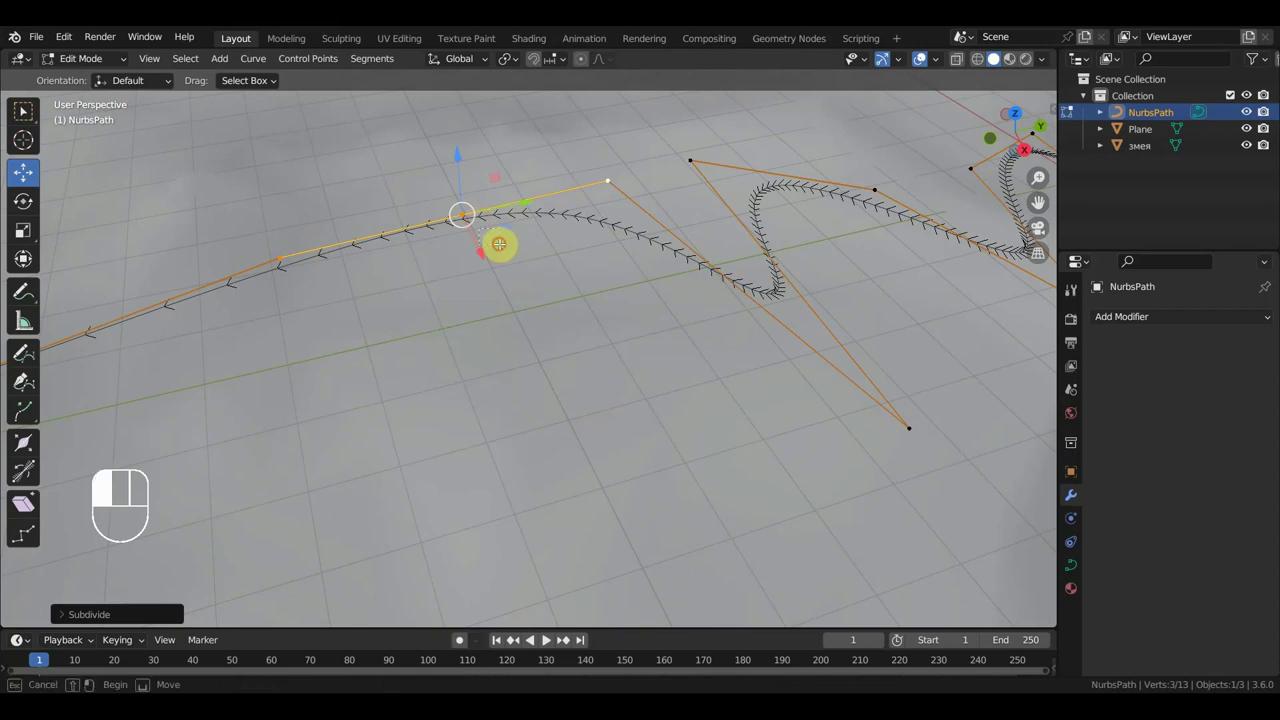
Pull the added midpoint towards positive X to form a new bend, and shift the adjacent negative-X point slightly outwards
{"action": "left_click", "coordinate": [488, 241]}
{"action": "middle_click_drag", "start_coordinate": [488, 241], "coordinate": [552, 315]}
{"action": "key", "text": "g"}
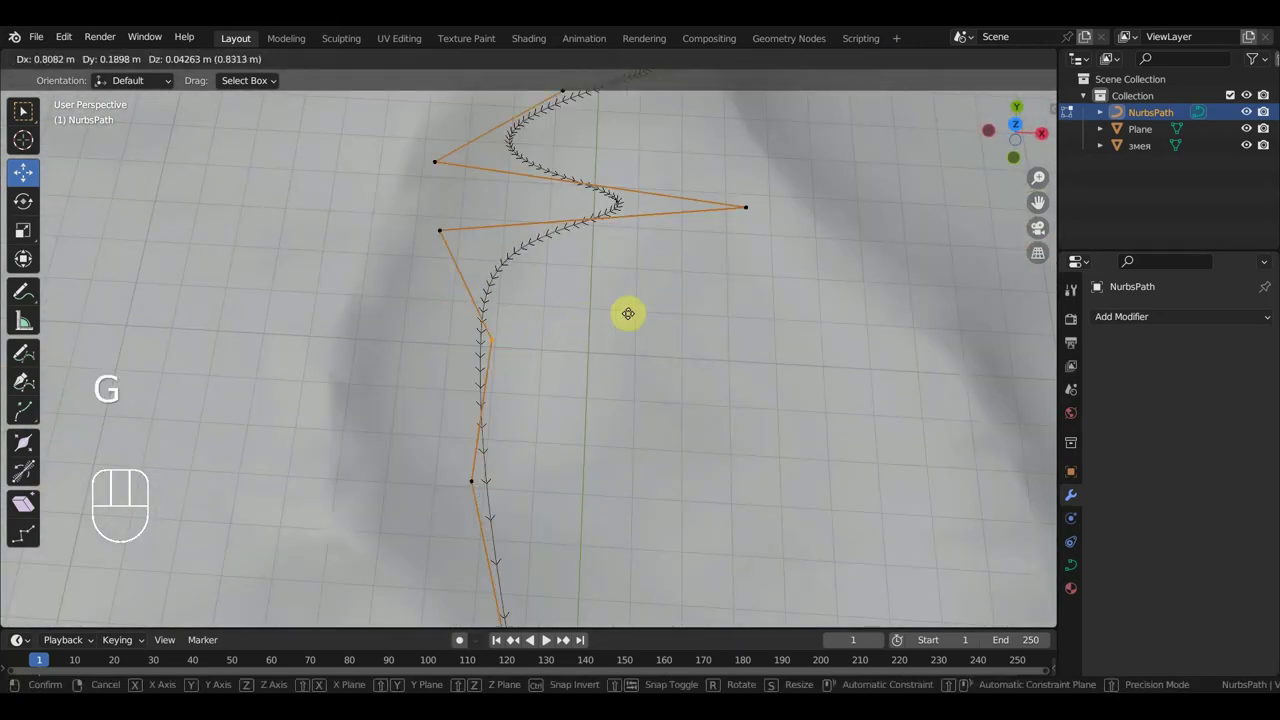
{"action": "left_click", "coordinate": [817, 274]}
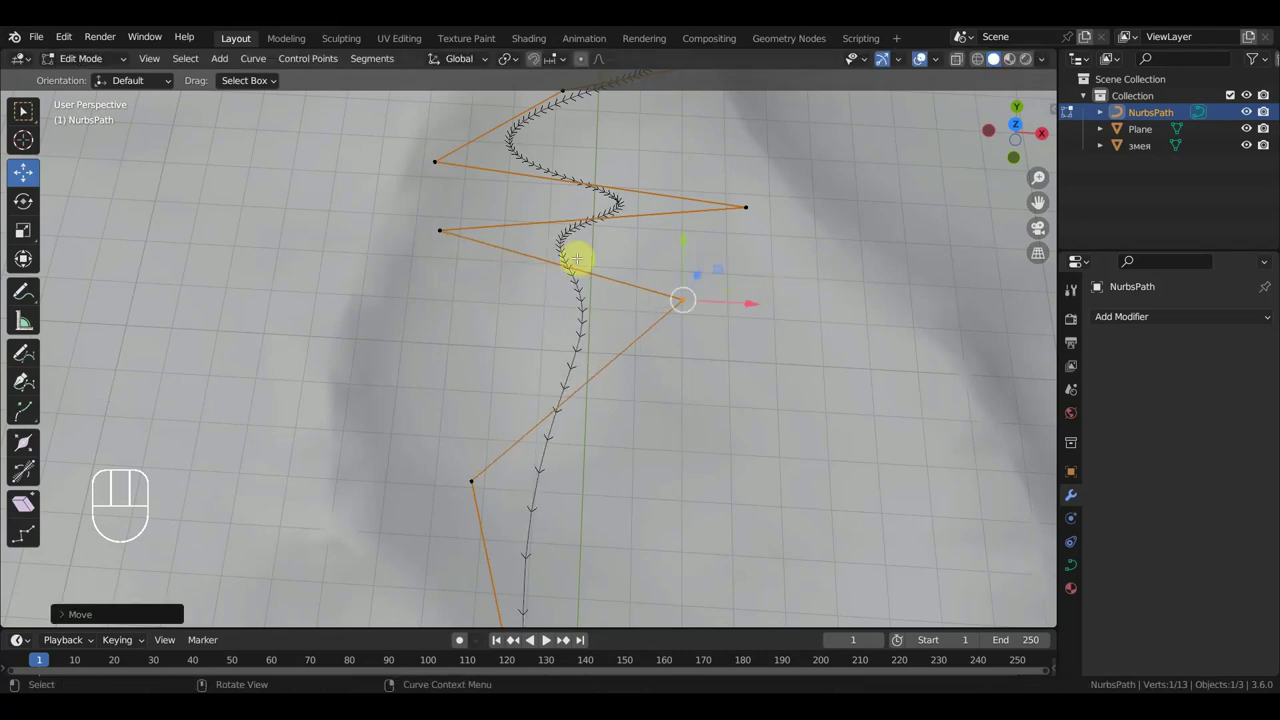
{"action": "left_click", "coordinate": [400, 202]}
{"action": "key", "text": "g"}
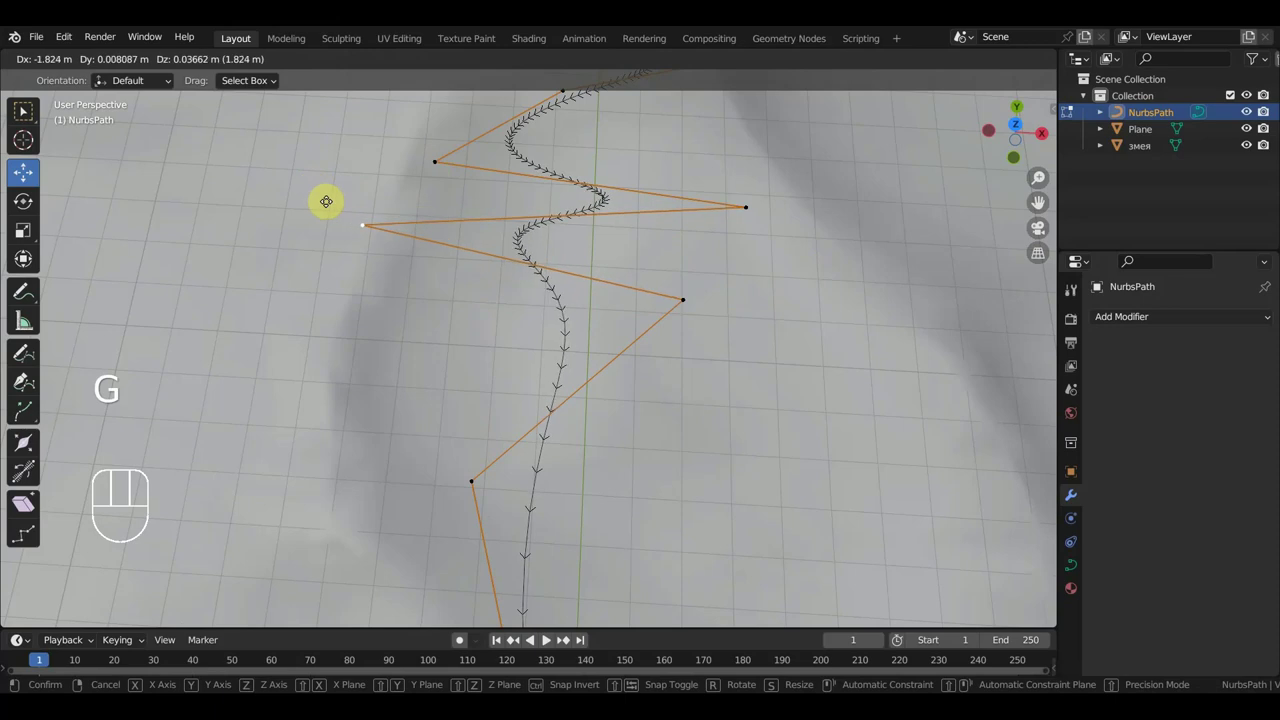
{"action": "left_click", "coordinate": [365, 204]}
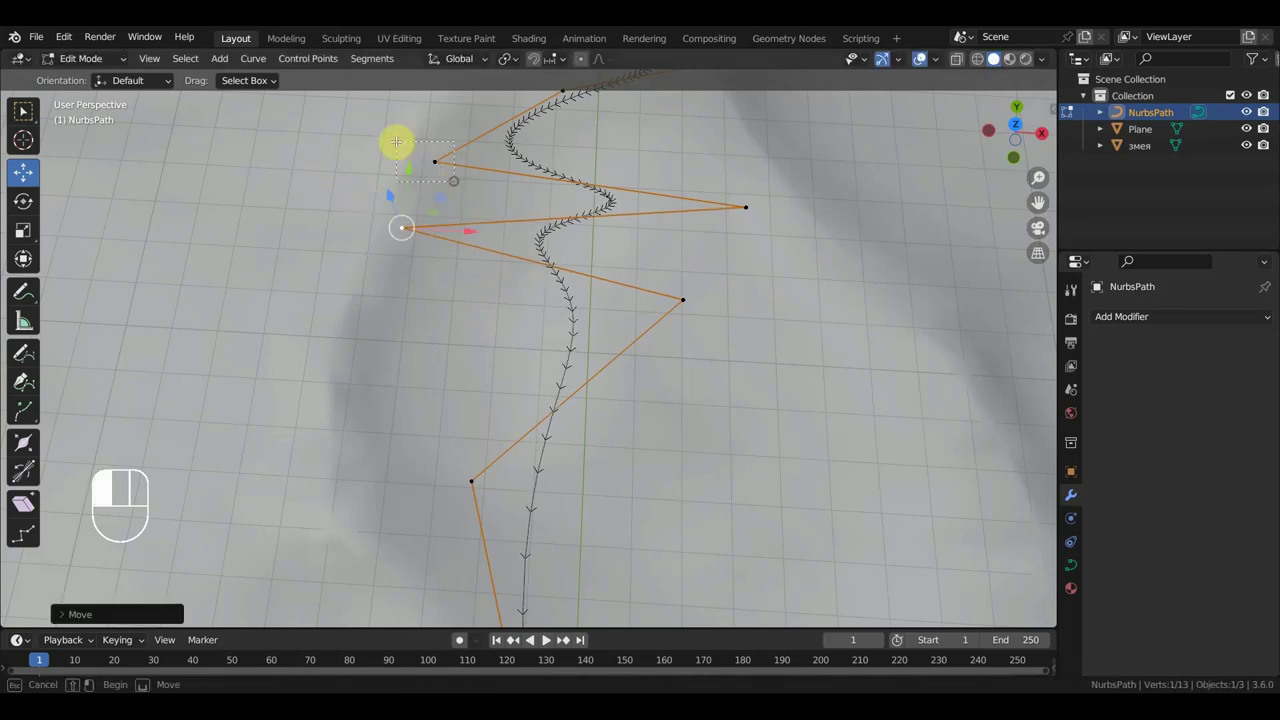
Shift the next negative-X bend point towards the snake about 2 m inwards along positive X, fine-tuning it from an angled view
{"action": "left_click", "coordinate": [398, 142]}
{"action": "key", "text": "g"}
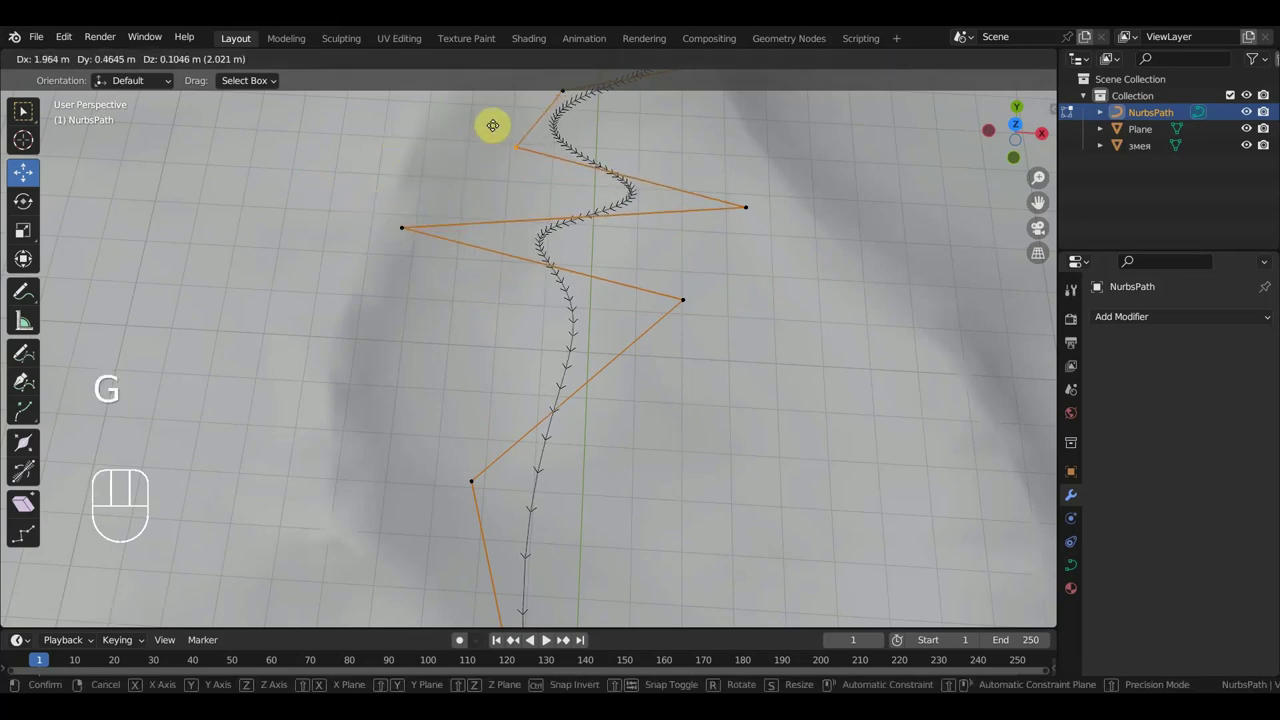
{"action": "left_click", "coordinate": [511, 131]}
{"action": "middle_click_drag", "start_coordinate": [511, 131], "coordinate": [716, 217]}
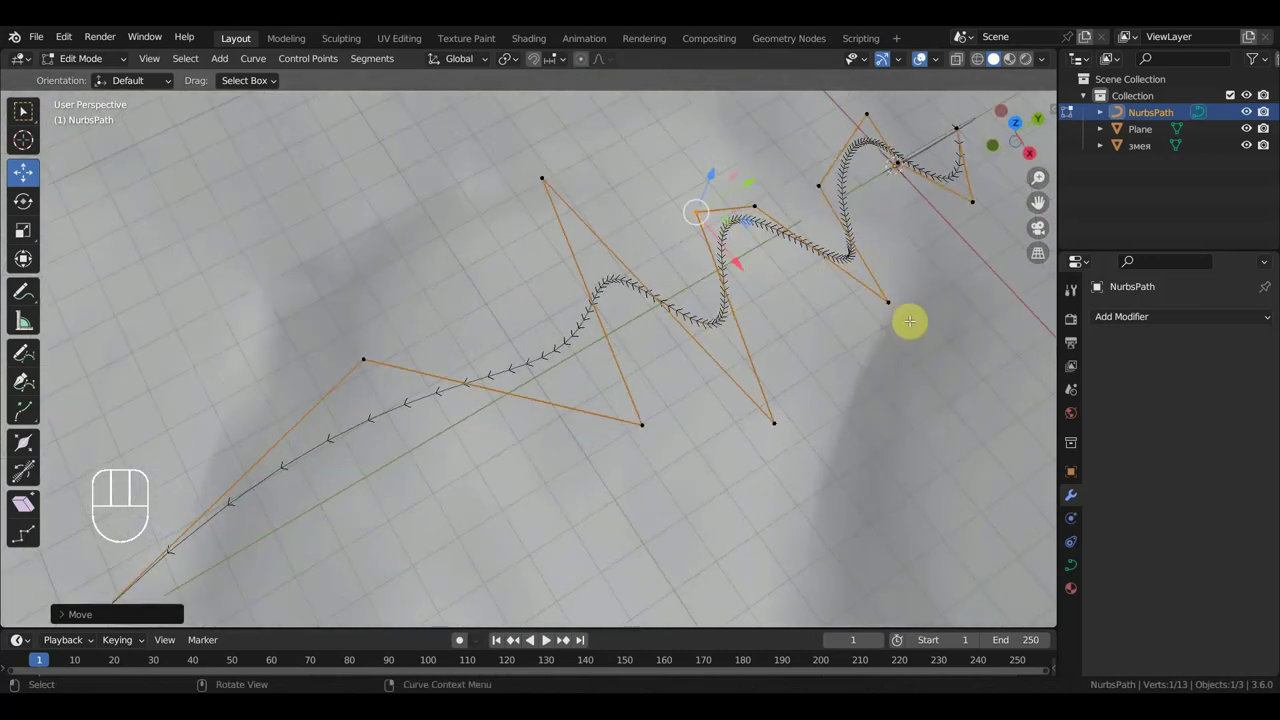
{"action": "key", "text": "g"}
{"action": "left_click", "coordinate": [763, 260]}
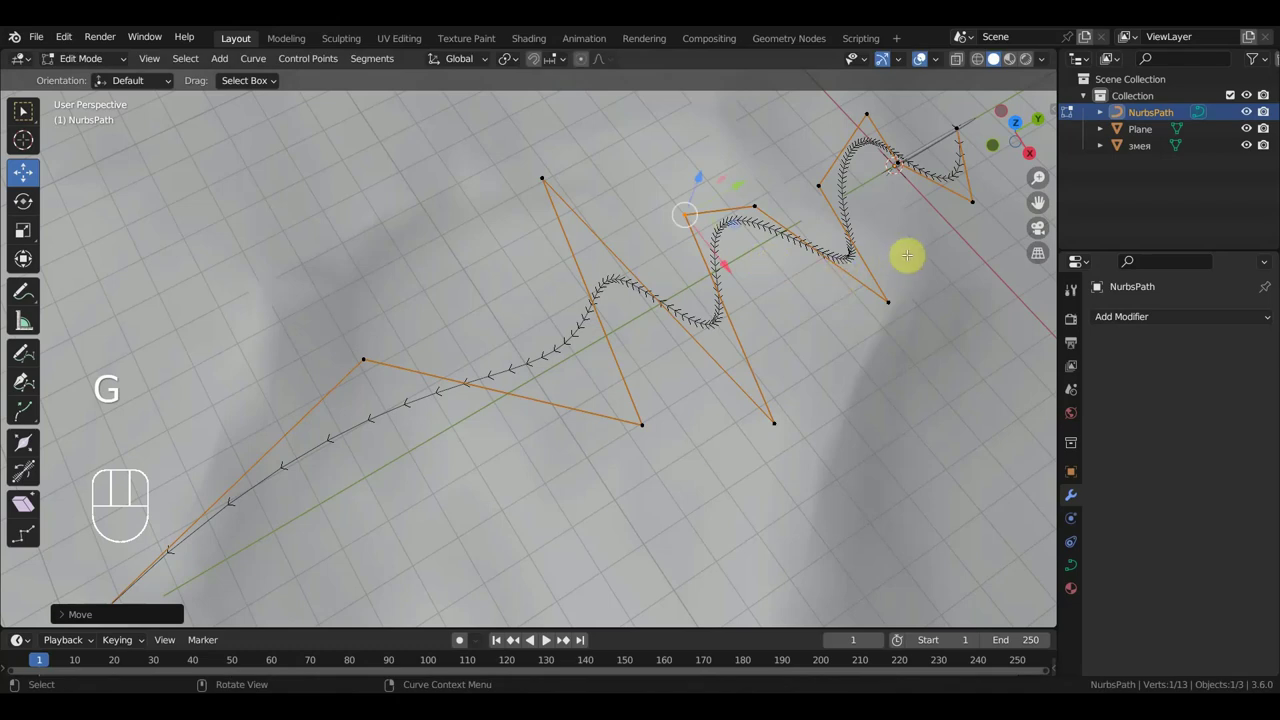
Nudge the next positive-X bend point slightly towards the snake, and shift the adjacent negative-X point about 0.7 m in the same direction
{"action": "left_click", "coordinate": [895, 307]}
{"action": "key", "text": "g"}
{"action": "left_click", "coordinate": [874, 251]}
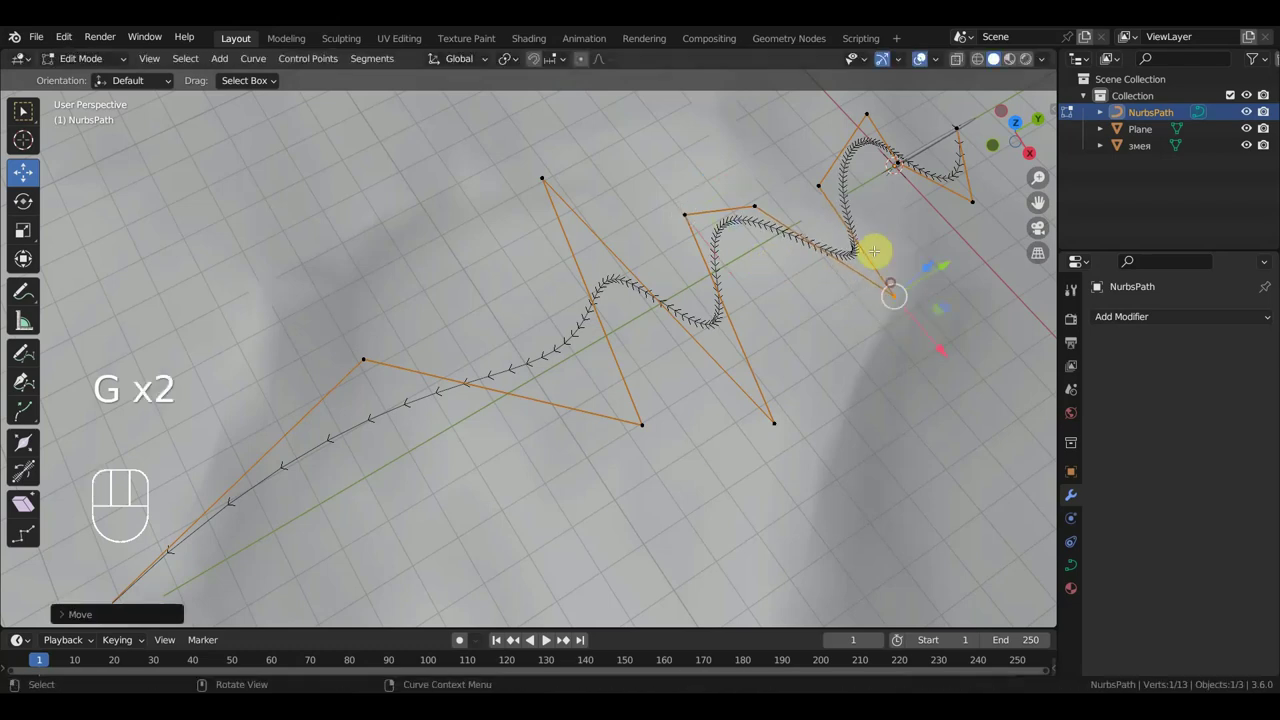
{"action": "left_click", "coordinate": [812, 182]}
{"action": "key", "text": "g"}
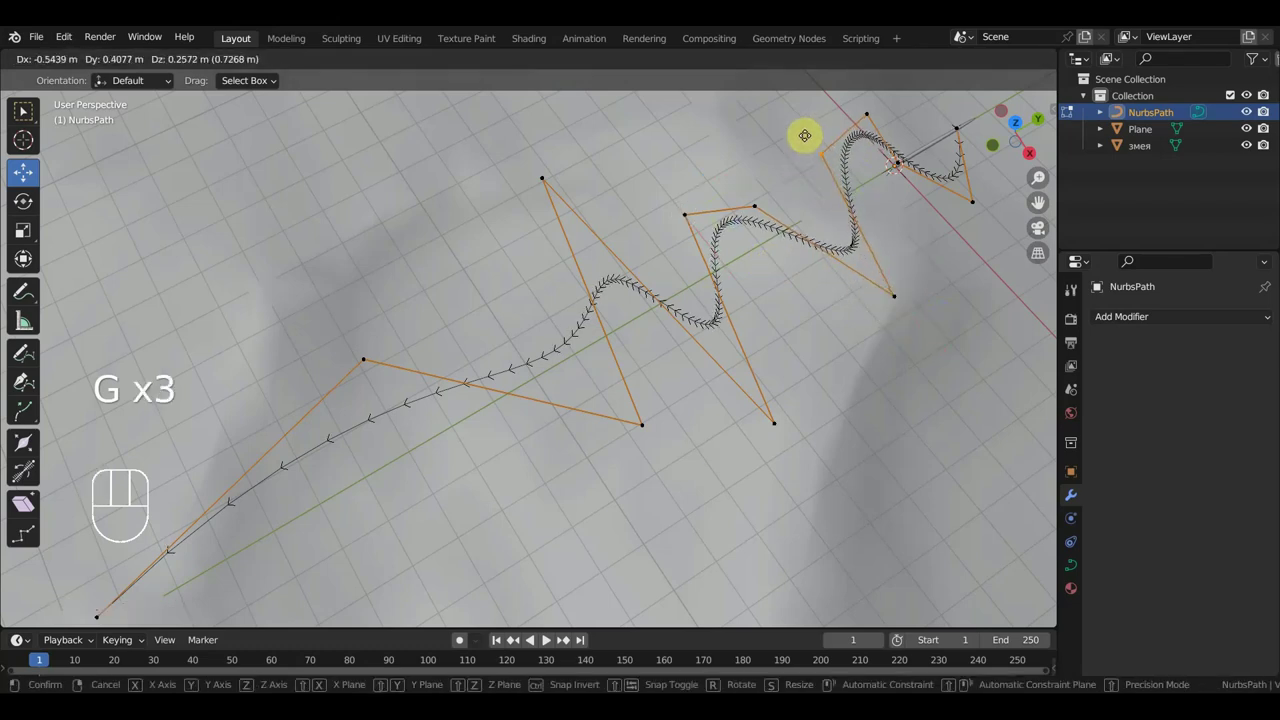
{"action": "left_click", "coordinate": [799, 131]}
Subdivide the segment between the farthest positive-X bend point and the negative-X point next to the path's far end
{"action": "middle_click_drag", "start_coordinate": [887, 203], "coordinate": [693, 241]}
{"action": "middle_click_drag", "start_coordinate": [604, 343], "coordinate": [545, 384]}
{"action": "left_click", "coordinate": [446, 381]}
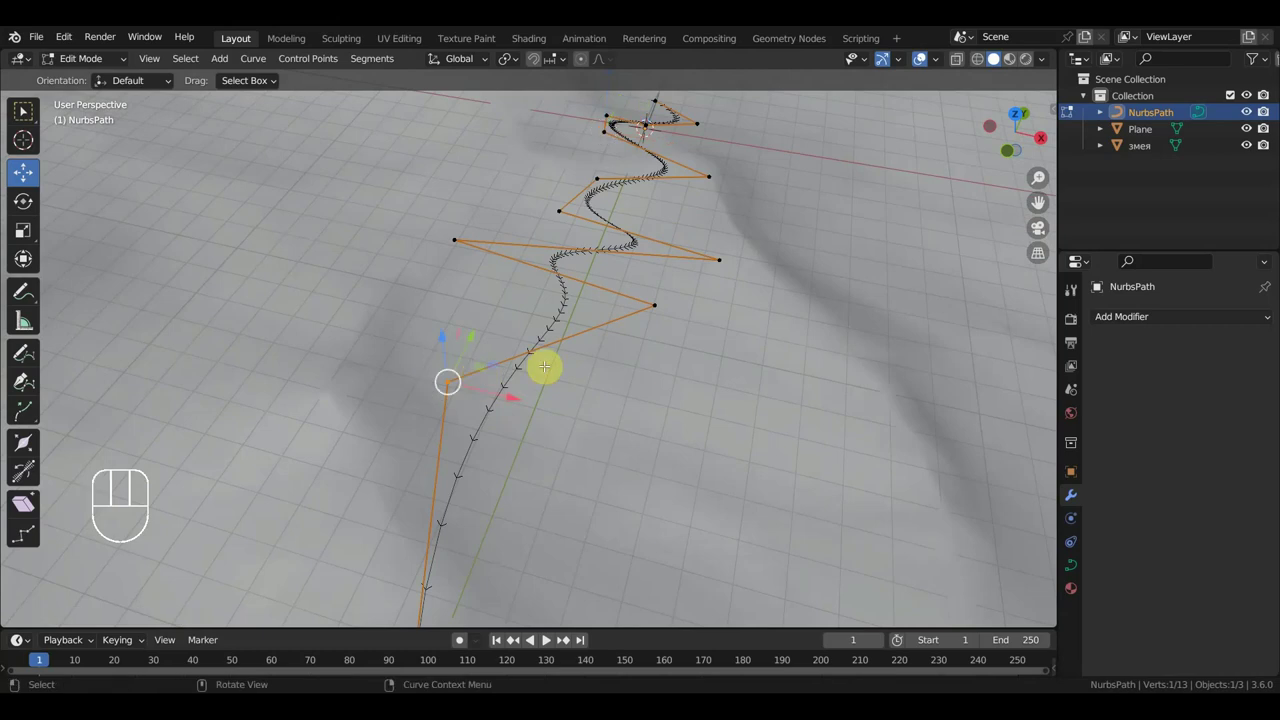
{"action": "right_click", "coordinate": [588, 336]}
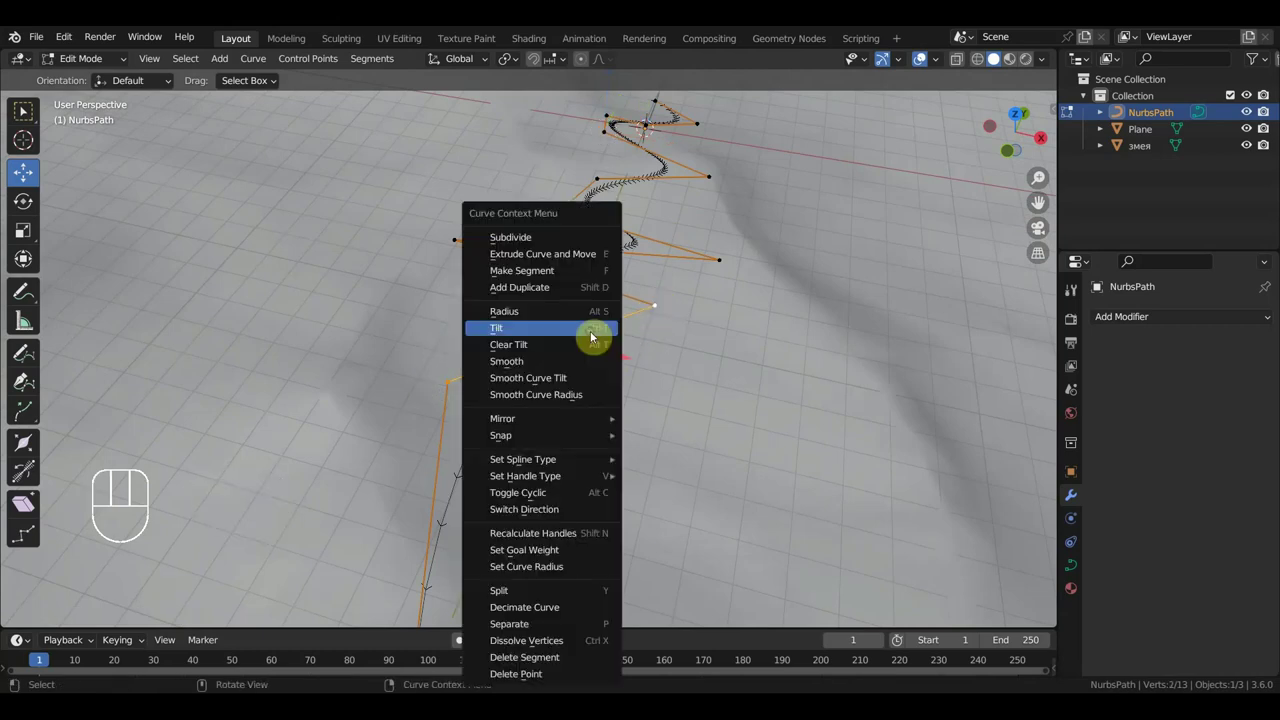
{"action": "left_click", "coordinate": [549, 247]}
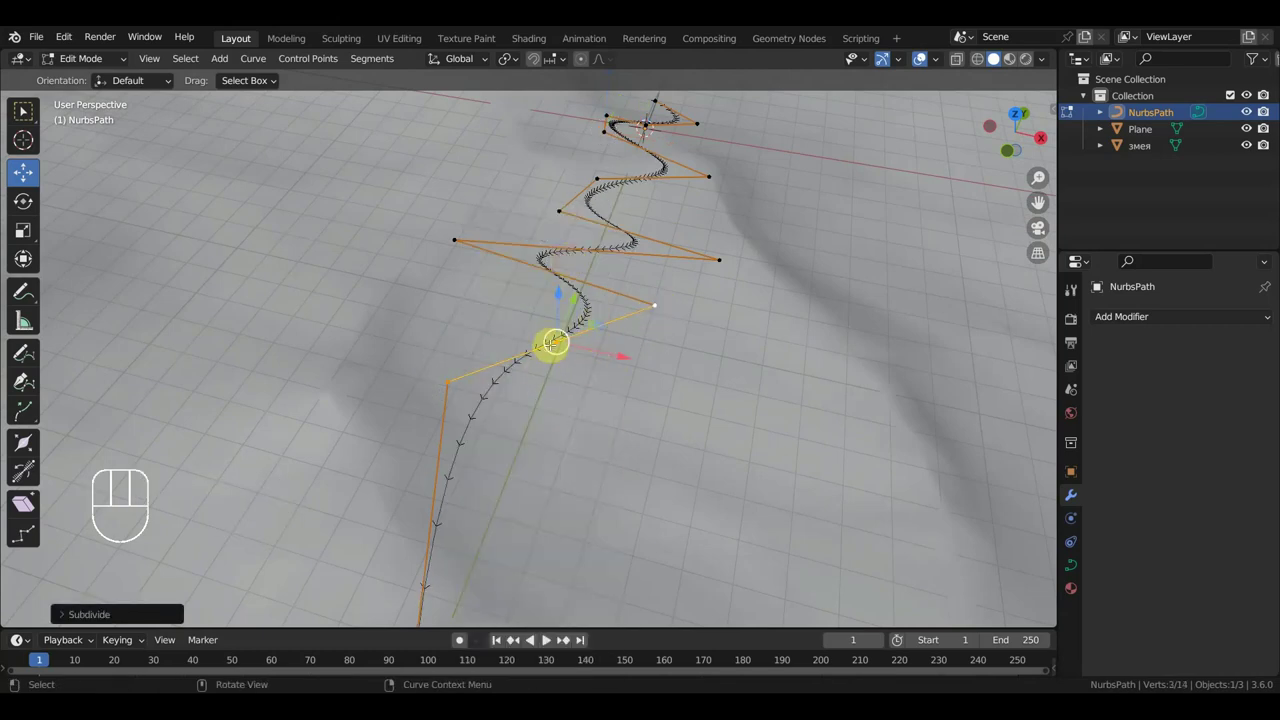
Move the added midpoint towards positive X, just beyond the farthest positive-X bend point, to round that bend
{"action": "left_click", "coordinate": [555, 343]}
{"action": "middle_click_drag", "start_coordinate": [663, 416], "coordinate": [691, 400]}
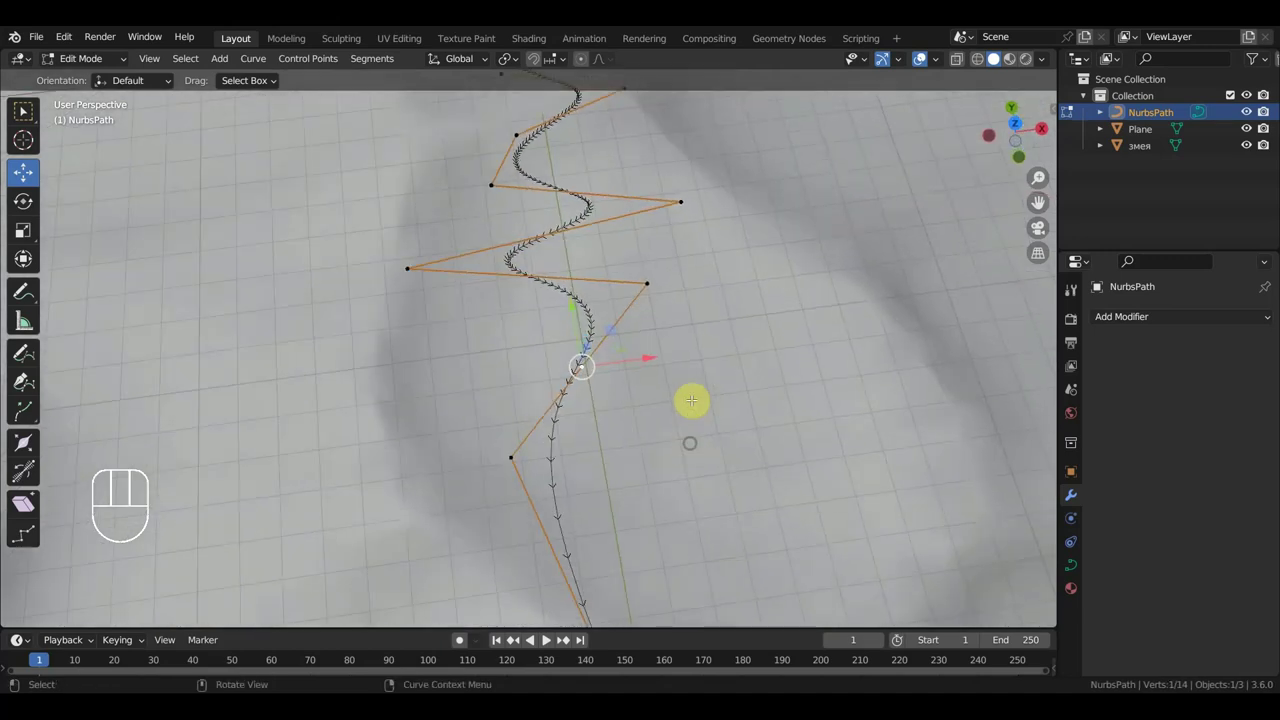
{"action": "key", "text": "g"}
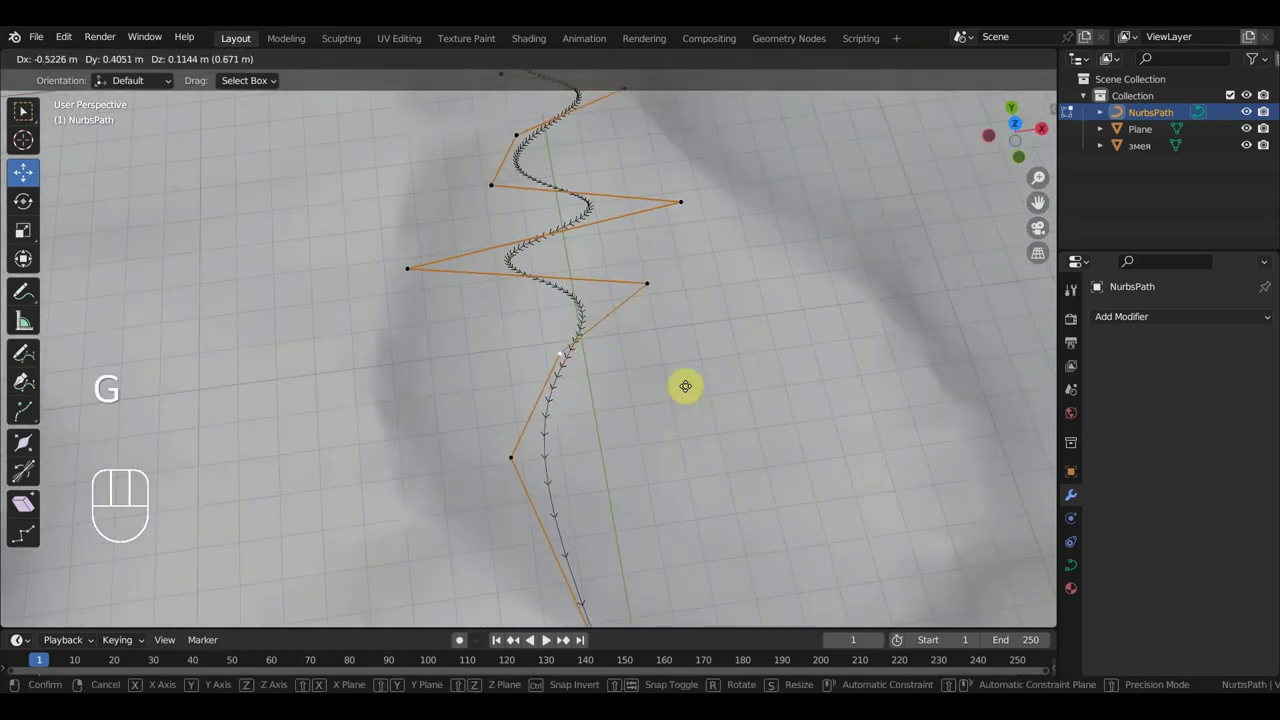
{"action": "left_click", "coordinate": [761, 350]}
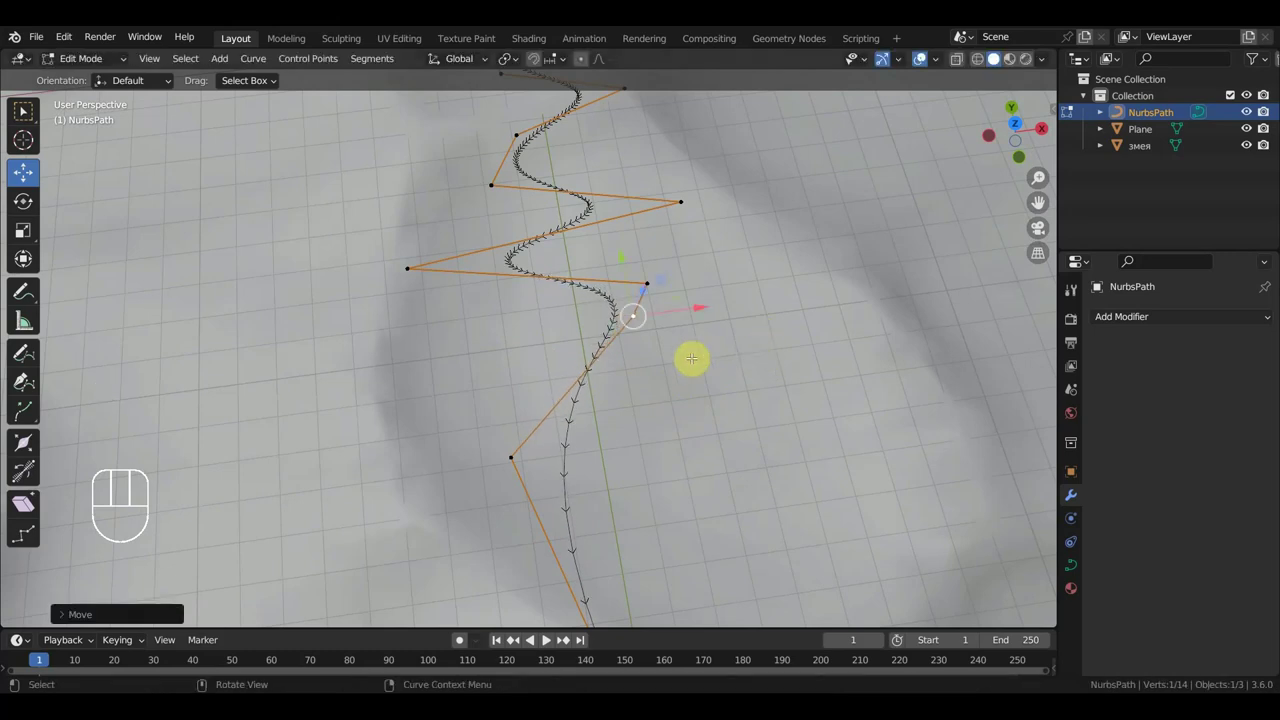
{"action": "key", "text": "g"}
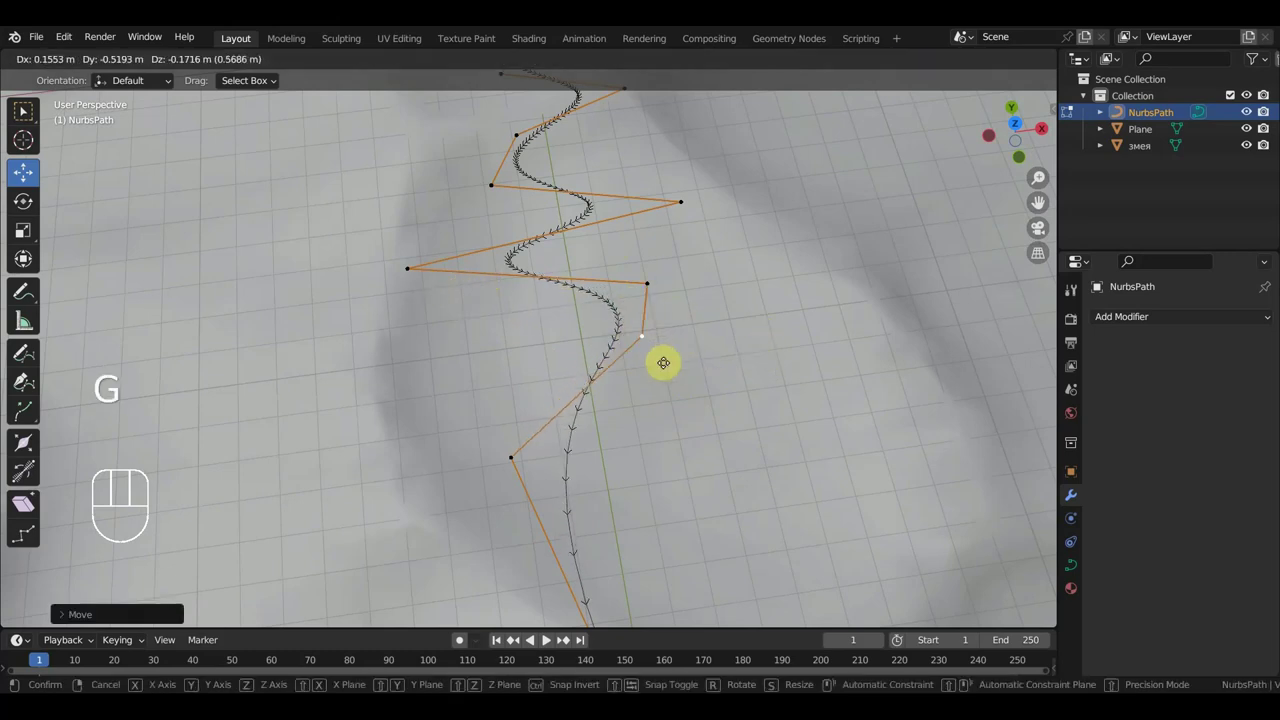
{"action": "left_click", "coordinate": [660, 363]}
Pull the wide negative-X bend point before the rounded bend slightly inwards along positive X
{"action": "left_click", "coordinate": [408, 266]}
{"action": "key", "text": "g"}
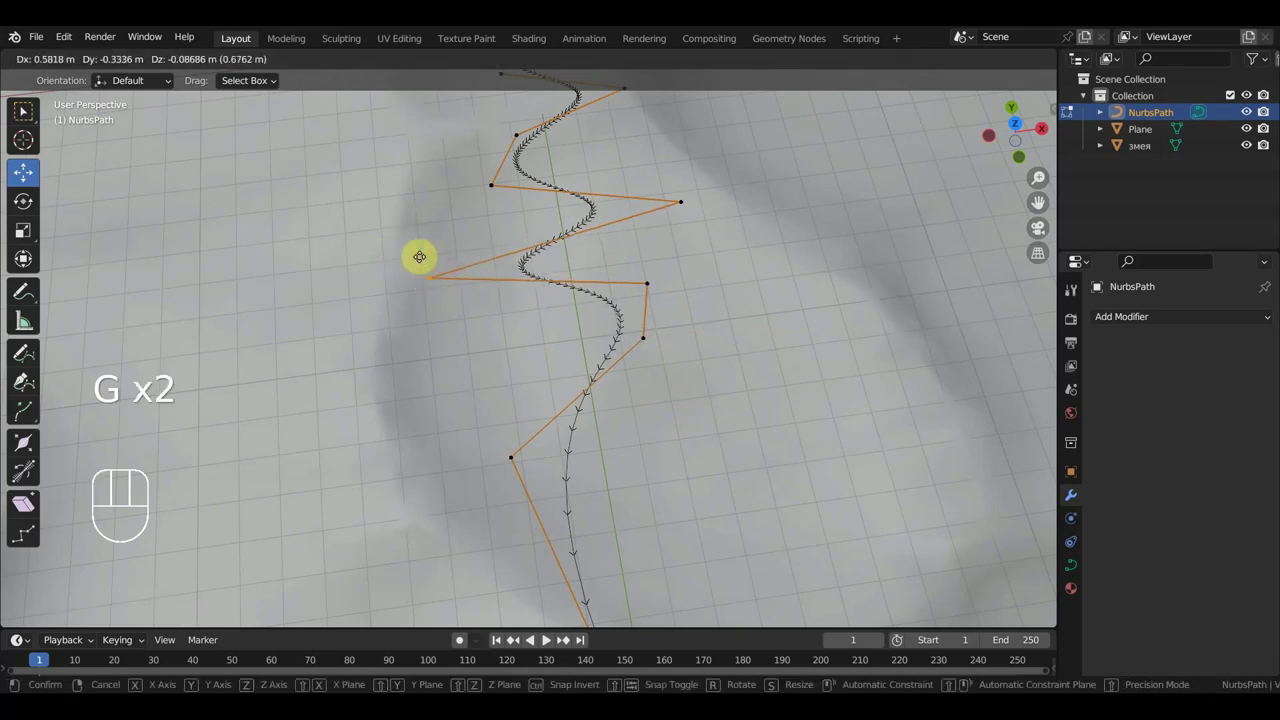
{"action": "left_click", "coordinate": [427, 254]}
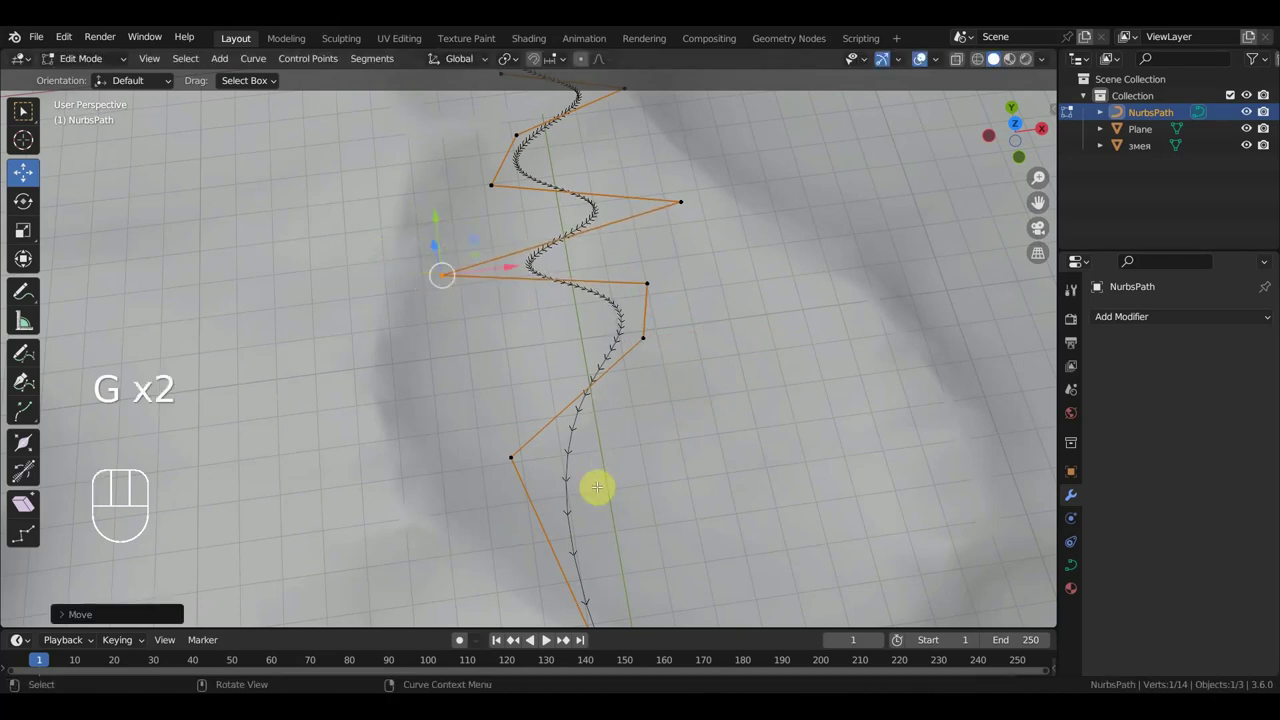
Subdivide the final path segment between the far end point and its neighbouring negative-X point
{"action": "scroll", "coordinate": [570, 492], "scroll_direction": "down", "scroll_amount": 3}
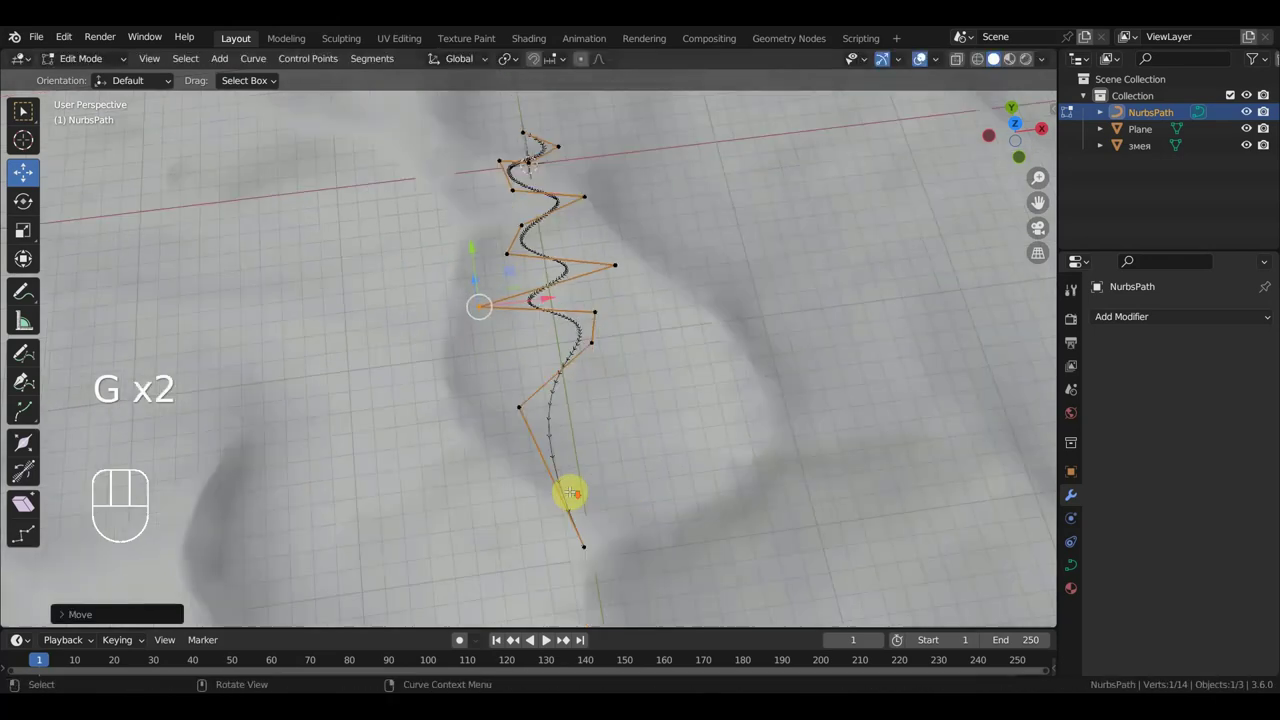
{"action": "left_click", "coordinate": [579, 545]}
{"action": "left_click", "coordinate": [519, 405], "text": "shift"}
{"action": "right_click", "coordinate": [543, 472]}
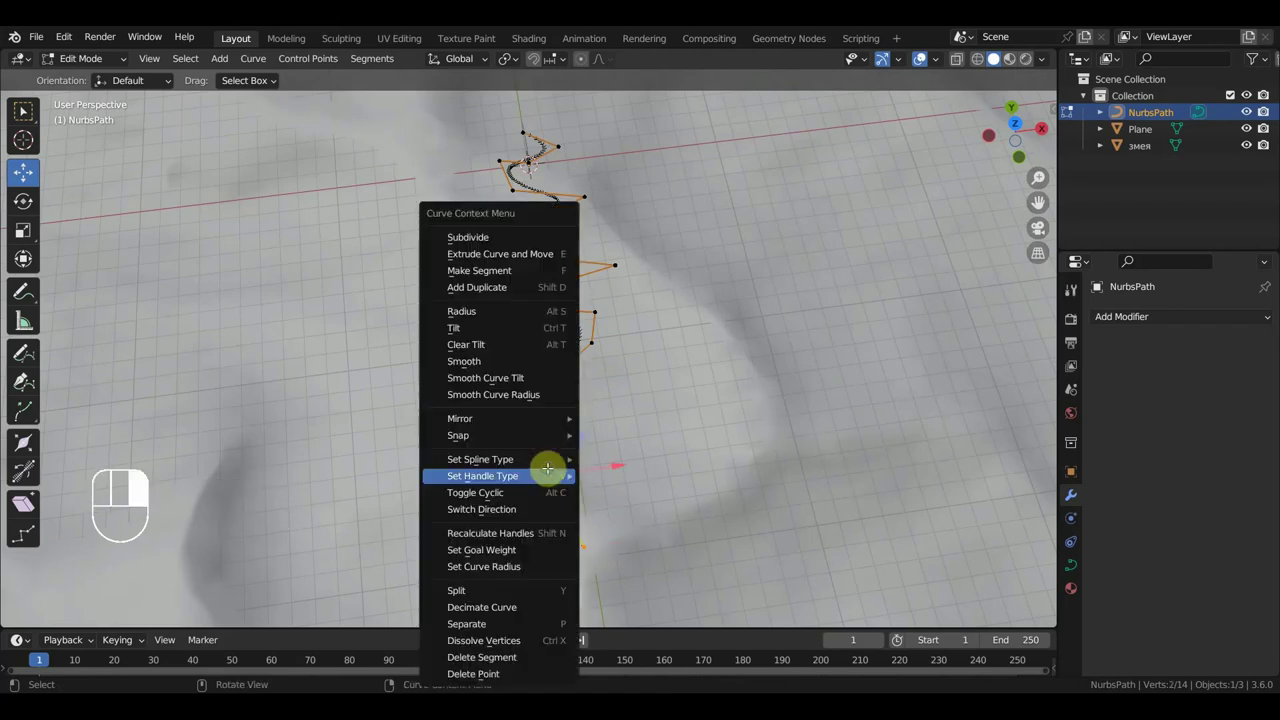
{"action": "left_click", "coordinate": [495, 237]}
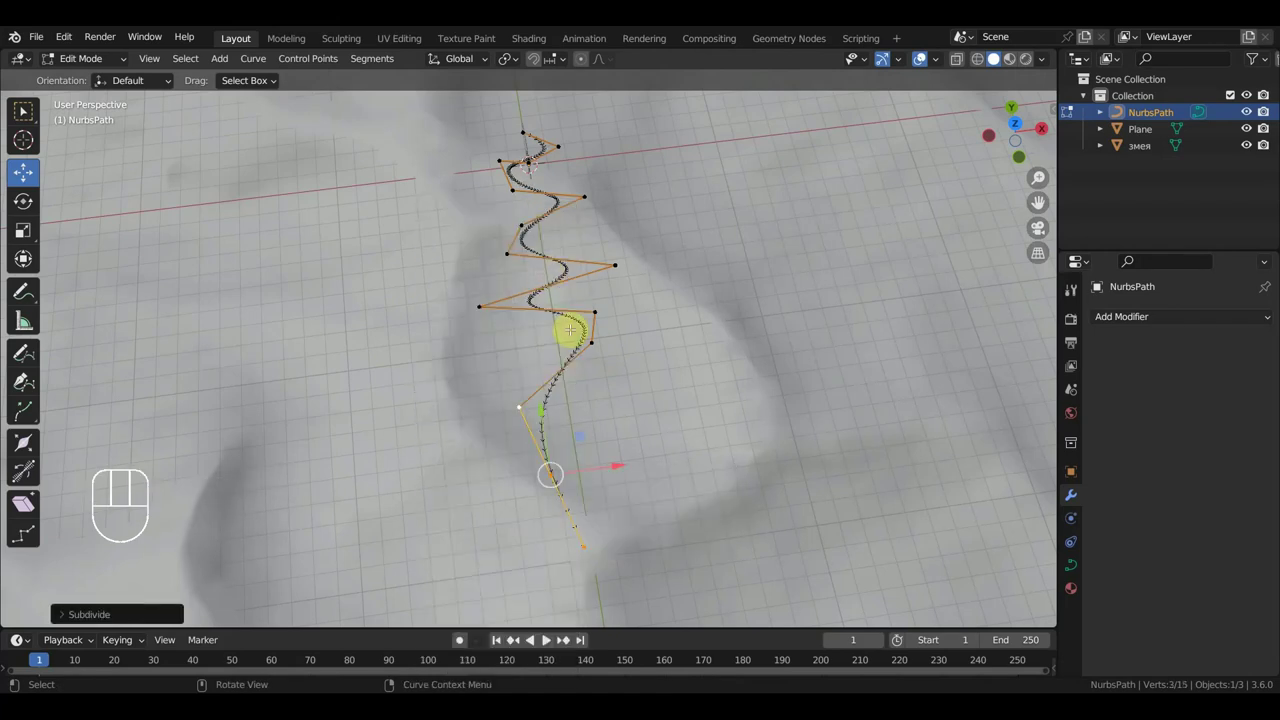
Shift the last negative-X point towards the snake and pull the final segment's midpoint over 4 m towards positive X to form another bend
{"action": "left_click", "coordinate": [518, 405]}
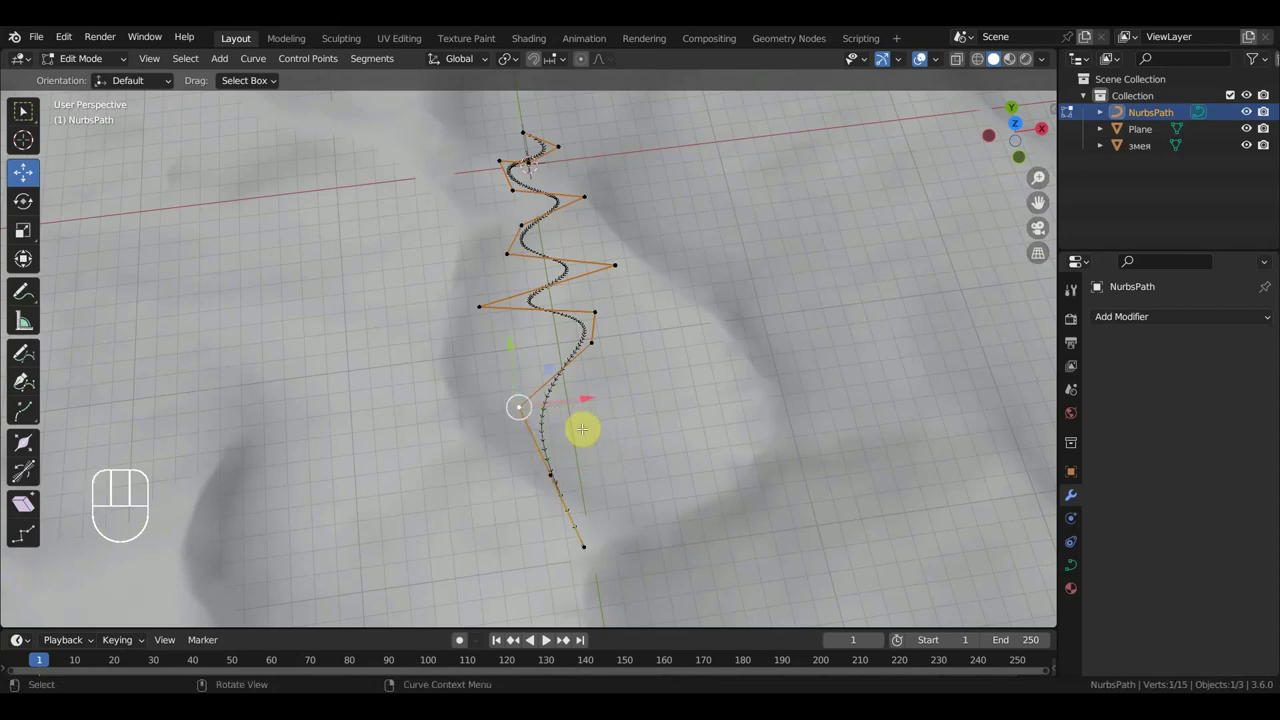
{"action": "key", "text": "g"}
{"action": "left_click", "coordinate": [575, 396]}
{"action": "left_click_drag", "start_coordinate": [598, 491], "coordinate": [540, 470]}
{"action": "key", "text": "g"}
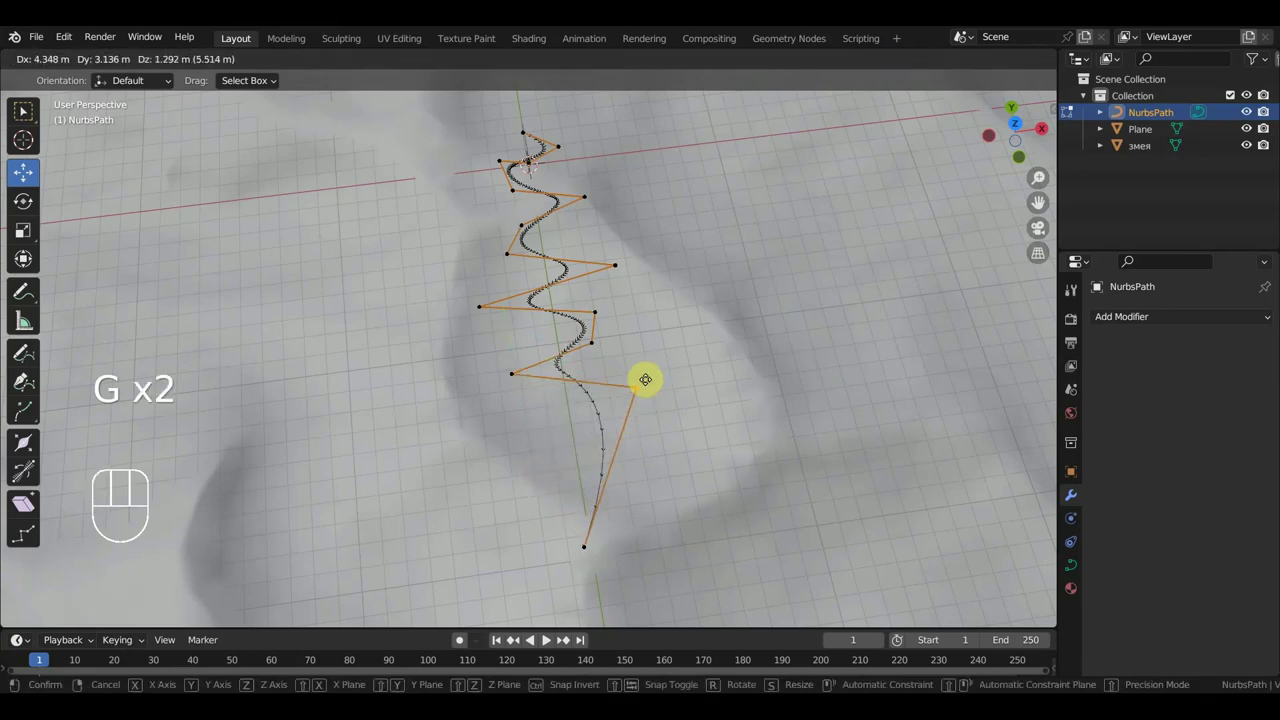
{"action": "left_click", "coordinate": [642, 390]}
Widen the last negative-X bend outwards, and bring the path's far end point over 3 m closer to the final bend
{"action": "left_click", "coordinate": [510, 373]}
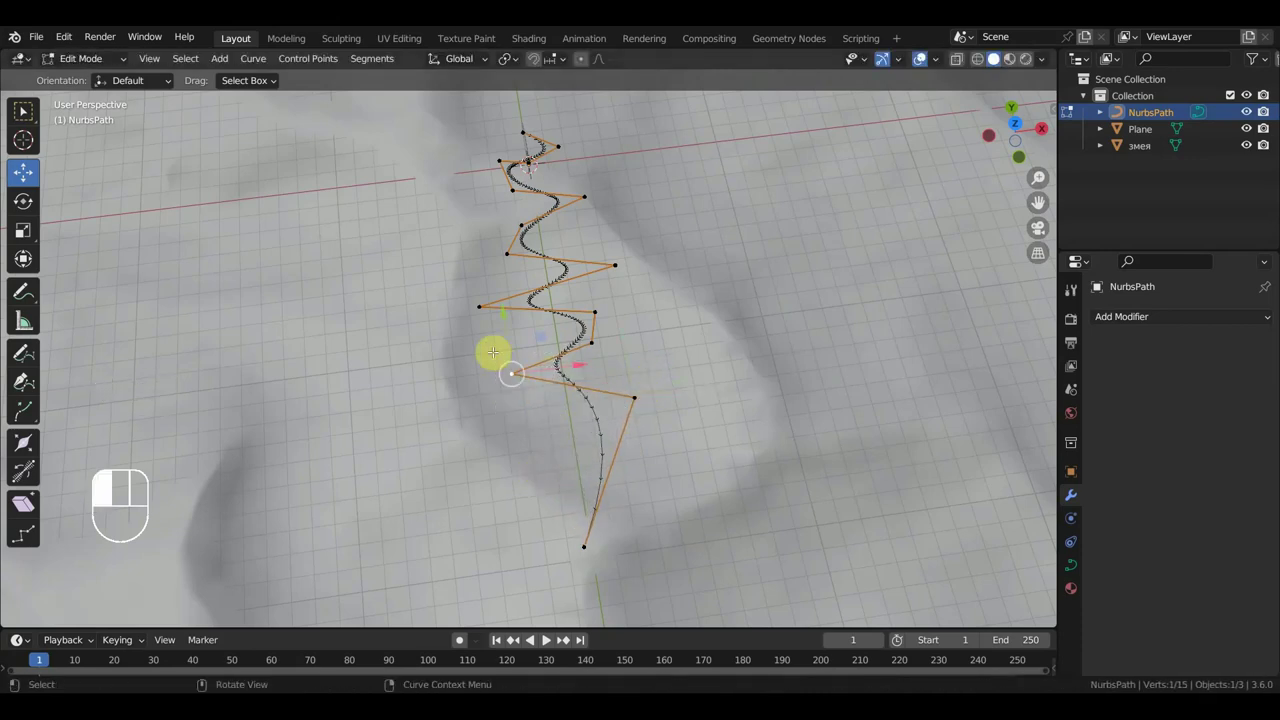
{"action": "key", "text": "g"}
{"action": "left_click", "coordinate": [453, 369]}
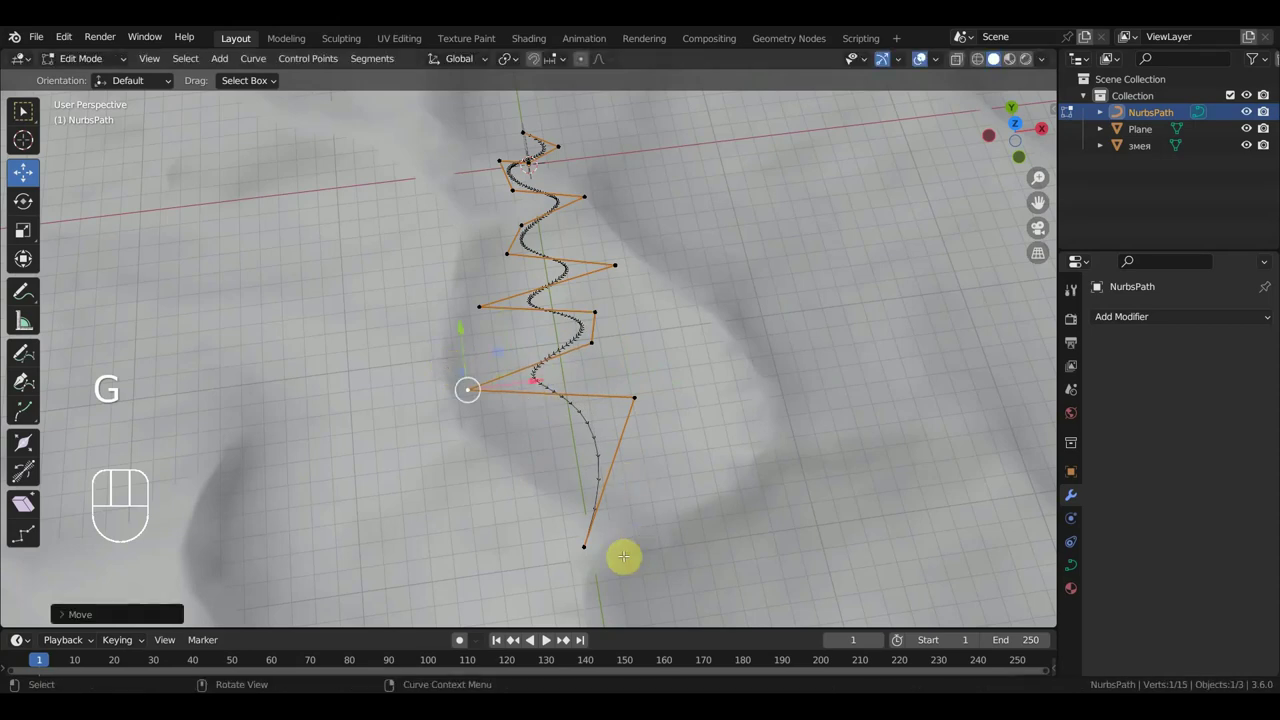
{"action": "left_click_drag", "start_coordinate": [620, 557], "coordinate": [560, 518]}
{"action": "key", "text": "g"}
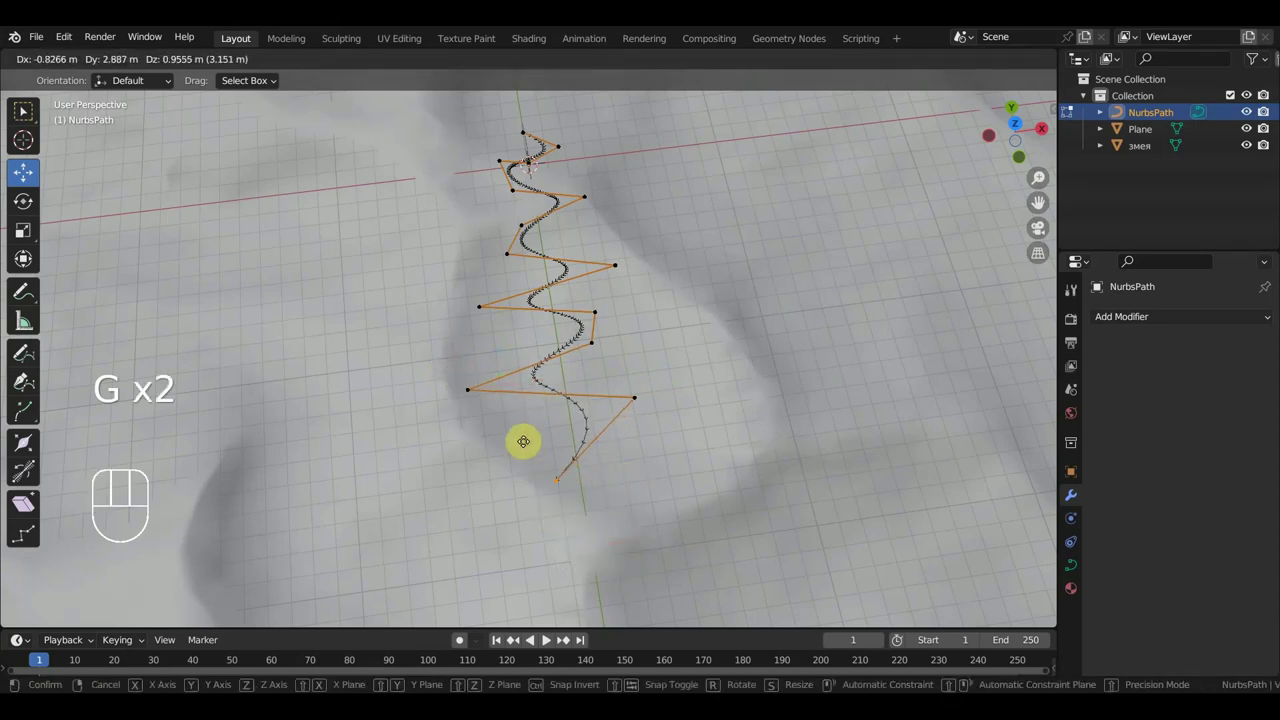
{"action": "left_click", "coordinate": [527, 420]}
In a low side view, lower the path's far end point and the adjacent positive-X bend point vertically to the terrain
{"action": "middle_click_drag", "start_coordinate": [537, 423], "coordinate": [471, 305]}
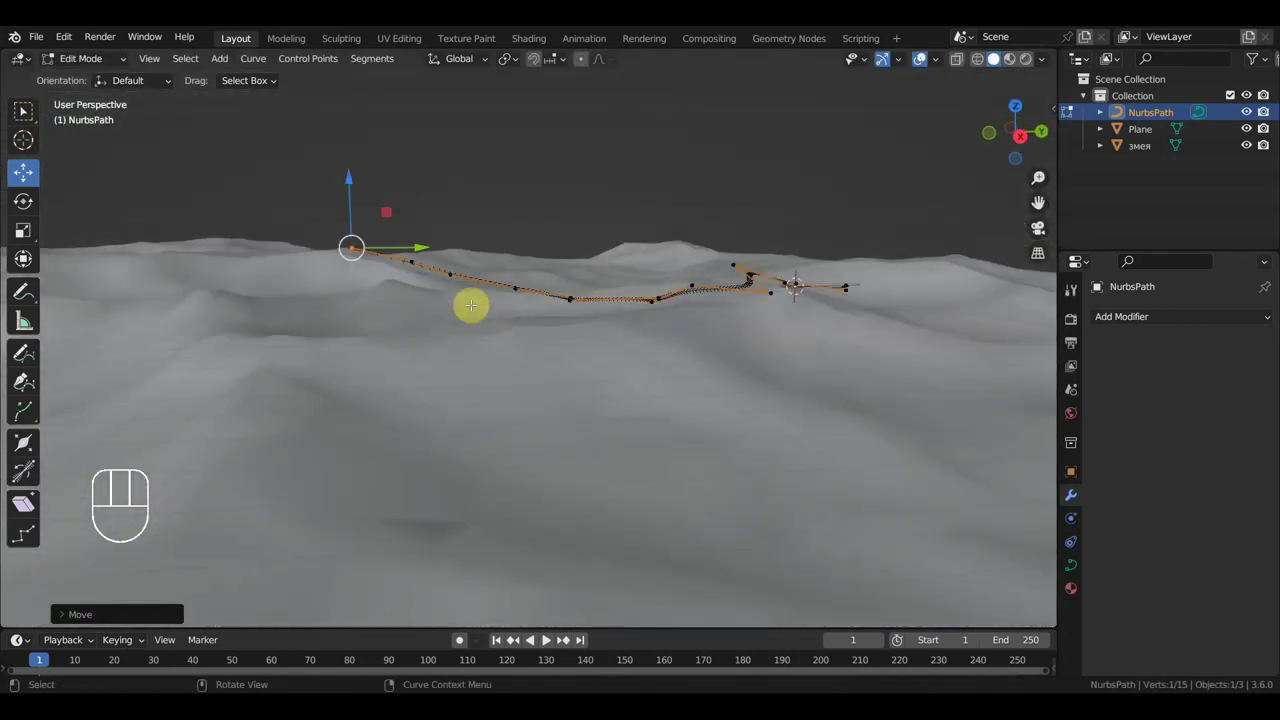
{"action": "left_click_drag", "start_coordinate": [359, 185], "coordinate": [364, 257]}
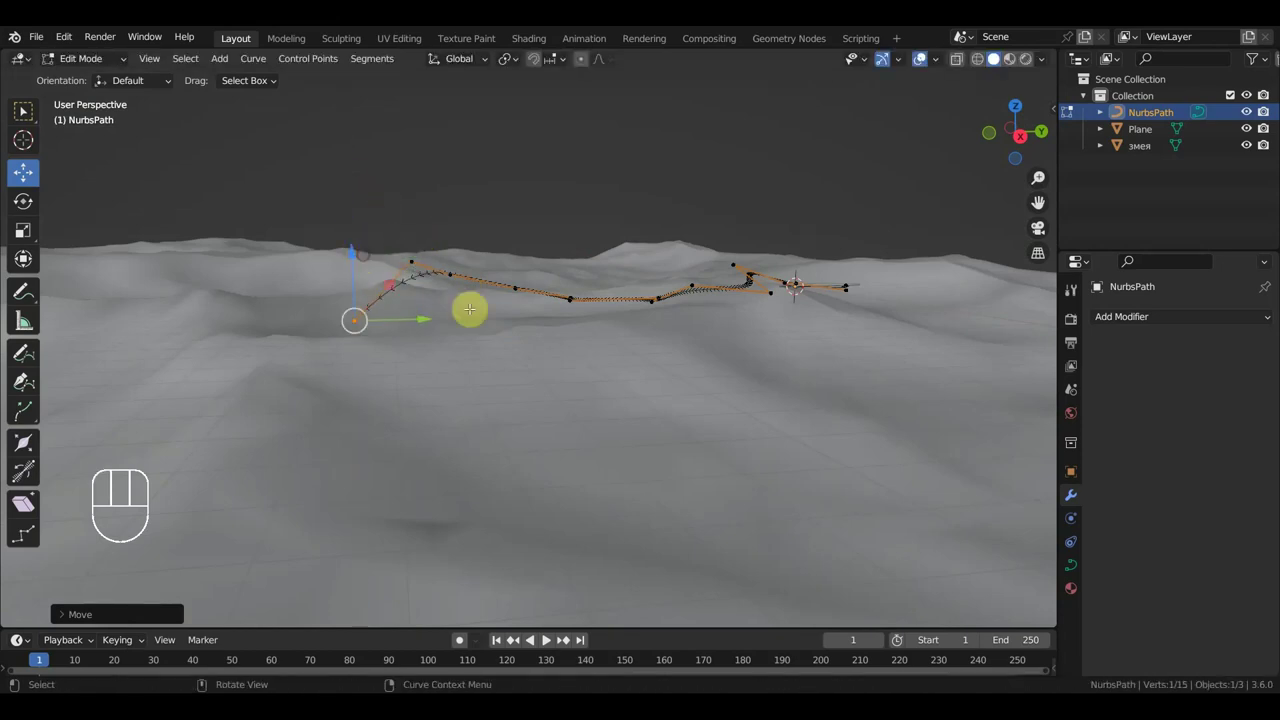
{"action": "left_click", "coordinate": [410, 260]}
{"action": "left_click_drag", "start_coordinate": [417, 206], "coordinate": [428, 253]}
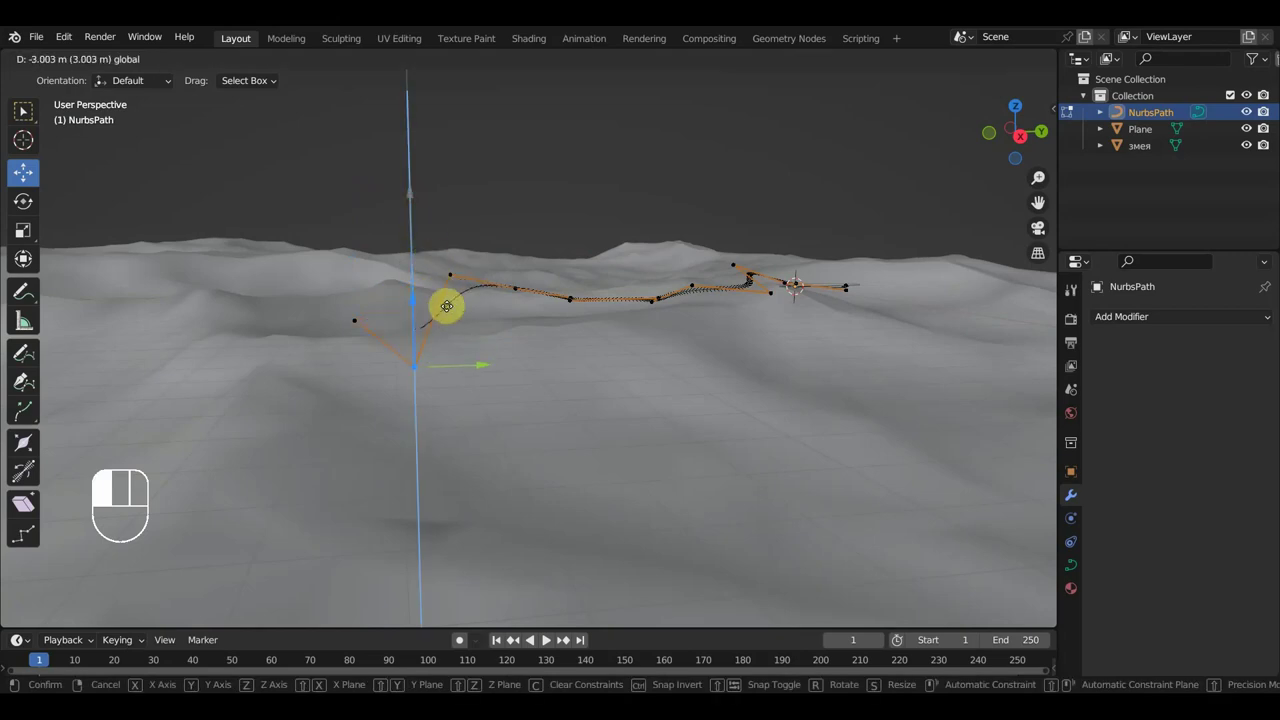
{"action": "left_click_drag", "start_coordinate": [446, 306], "coordinate": [444, 280]}
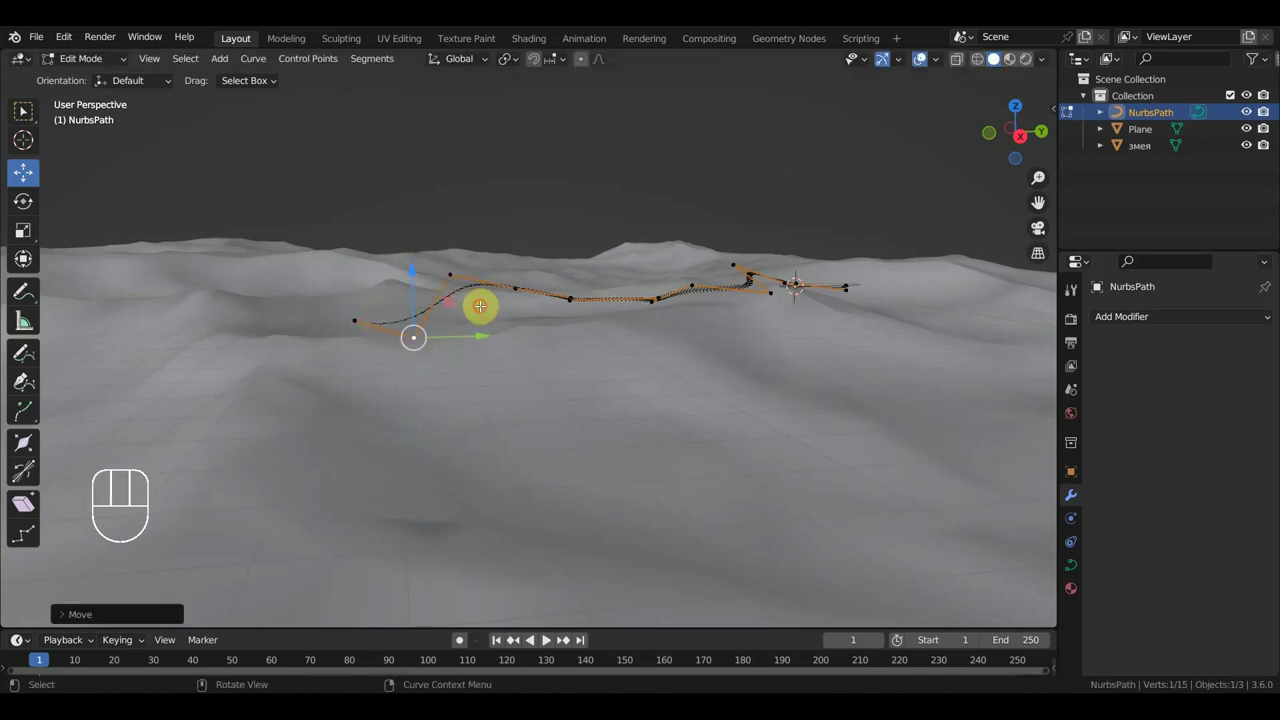
Adjust the heights of the successive raised bend points near the path's far end so they sit on the terrain
{"action": "left_click", "coordinate": [445, 263]}
{"action": "left_click_drag", "start_coordinate": [448, 213], "coordinate": [529, 314]}
{"action": "middle_click_drag", "start_coordinate": [529, 314], "coordinate": [550, 326]}
{"action": "left_click_drag", "start_coordinate": [537, 328], "coordinate": [530, 205]}
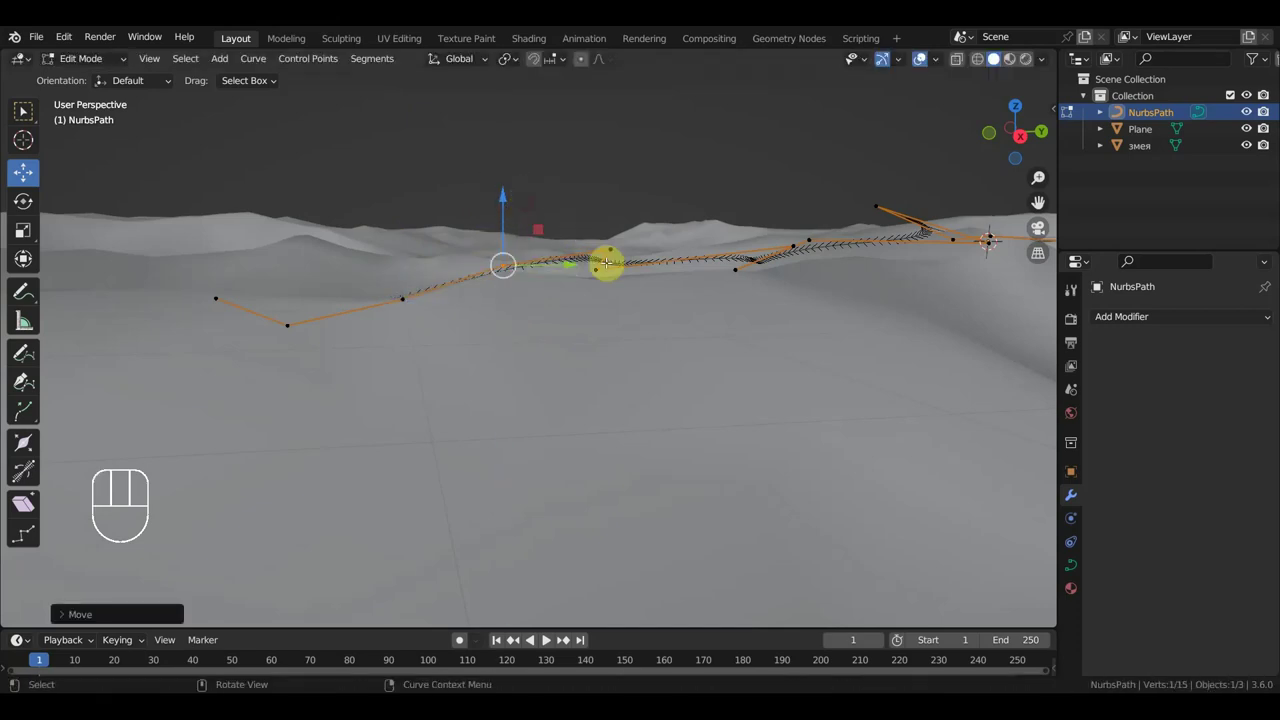
{"action": "left_click", "coordinate": [592, 212]}
{"action": "left_click_drag", "start_coordinate": [604, 190], "coordinate": [622, 240]}
{"action": "middle_click_drag", "start_coordinate": [622, 240], "coordinate": [580, 276]}
Lower the positive-X bend point in the middle of the path vertically by about 0.4 m
{"action": "left_click", "coordinate": [675, 312]}
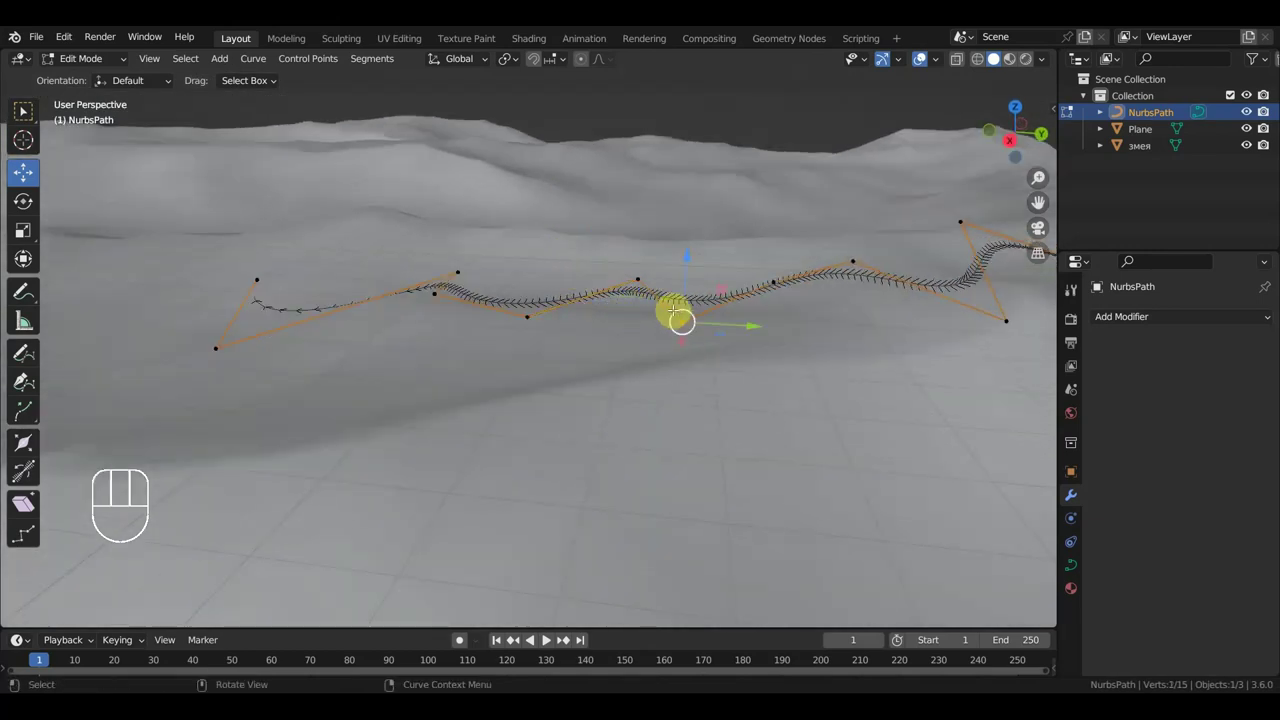
{"action": "middle_click_drag", "start_coordinate": [706, 291], "coordinate": [707, 283]}
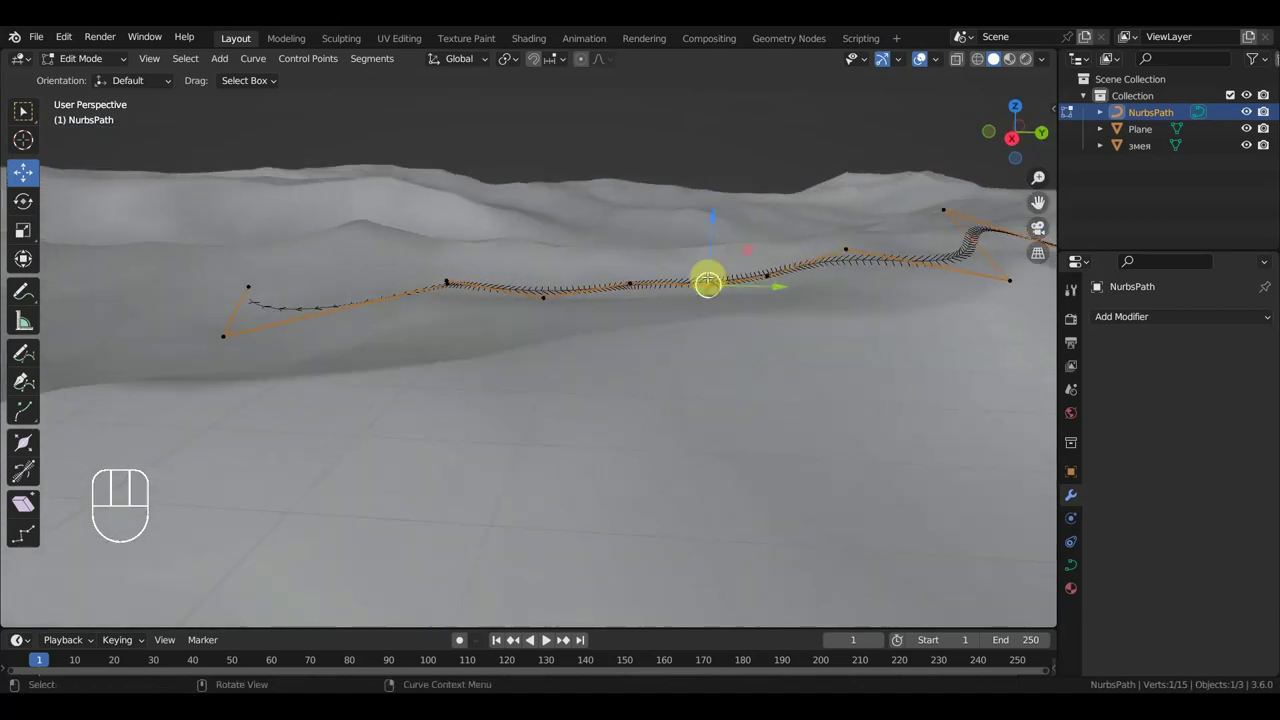
{"action": "left_click_drag", "start_coordinate": [720, 223], "coordinate": [715, 226]}
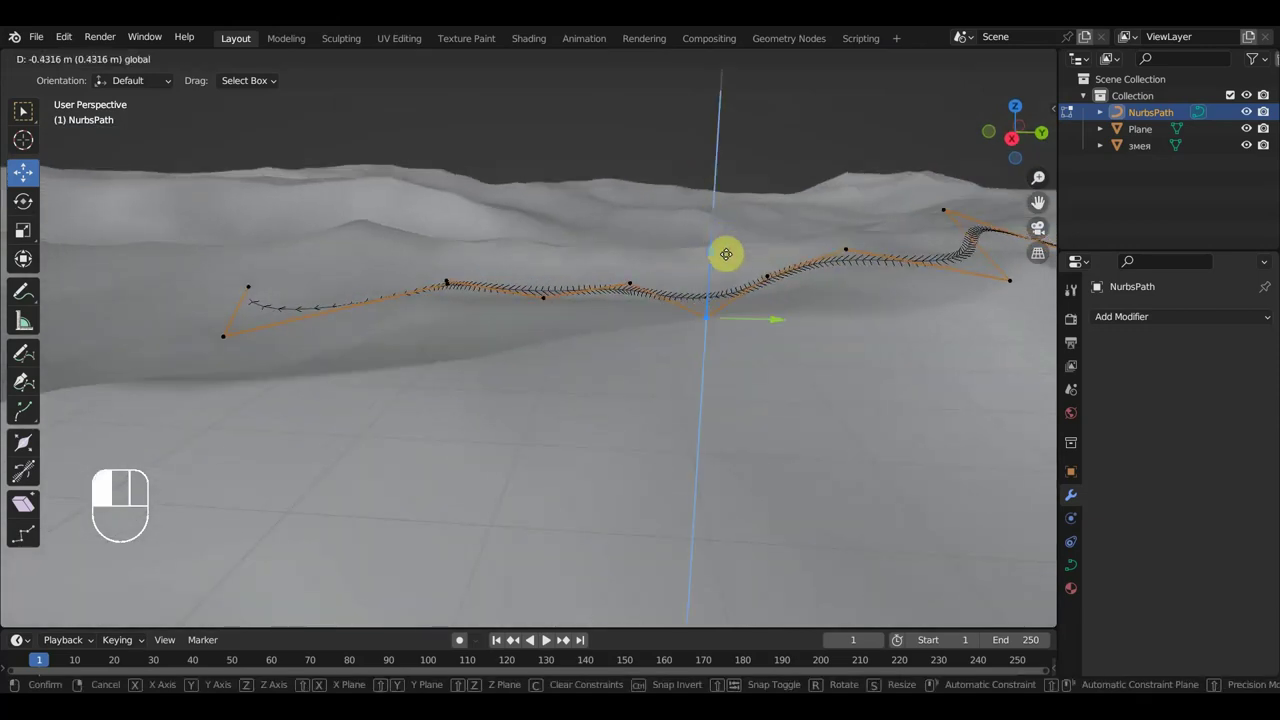
{"action": "left_click_drag", "start_coordinate": [730, 256], "coordinate": [688, 295]}
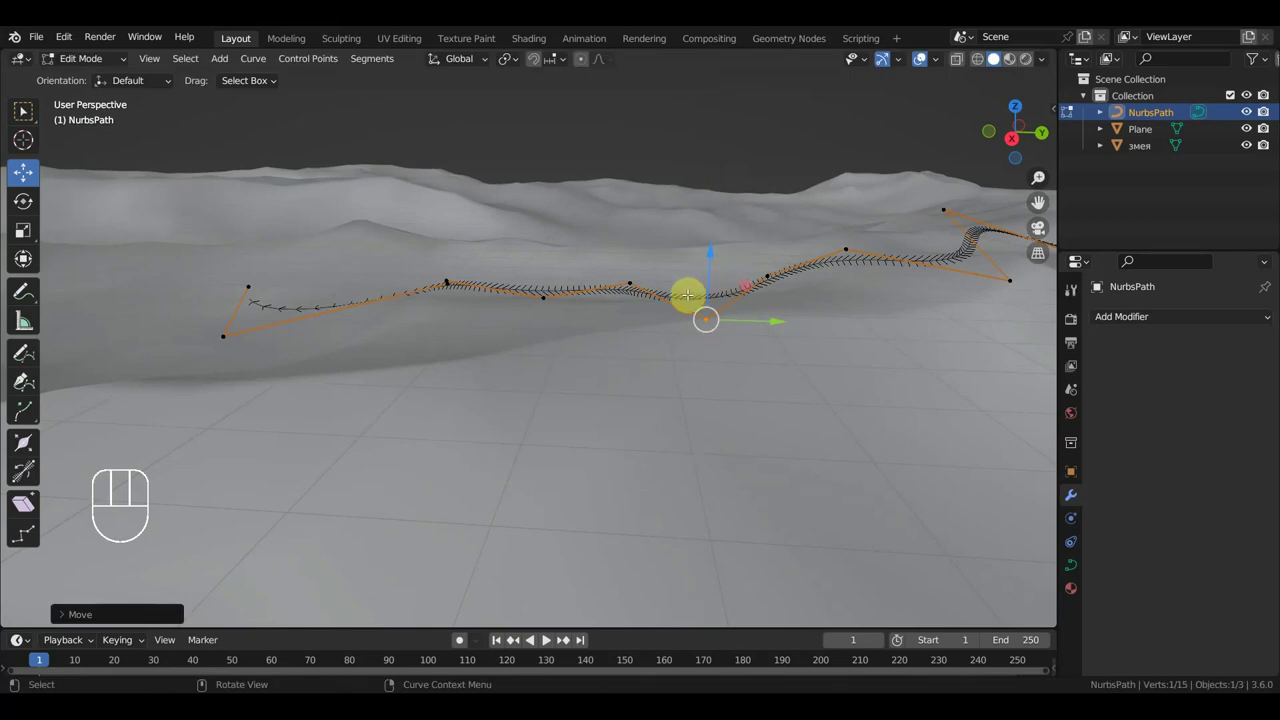
{"action": "middle_click_drag", "start_coordinate": [729, 291], "coordinate": [650, 317]}
{"action": "middle_click_drag", "start_coordinate": [745, 322], "coordinate": [760, 325]}
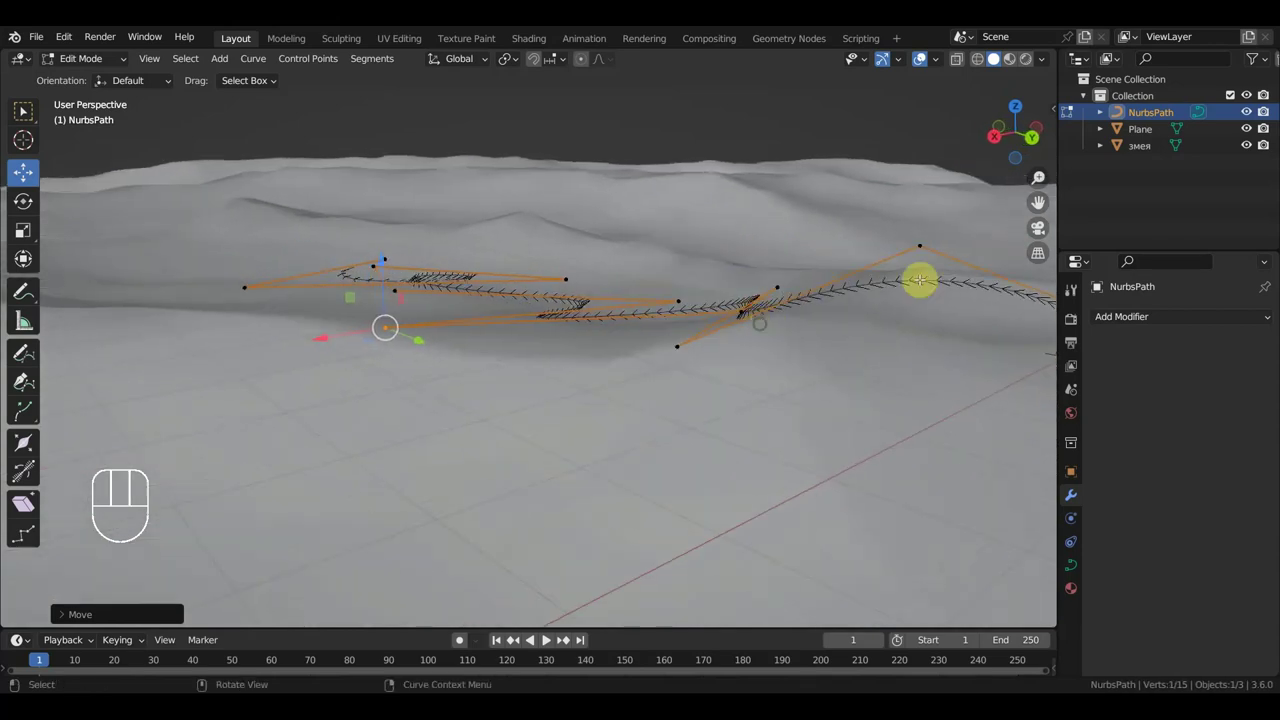
Lower the raised negative-X bend point nearest the snake towards the terrain, and return the path to Object Mode
{"action": "left_click", "coordinate": [917, 220]}
{"action": "left_click_drag", "start_coordinate": [937, 183], "coordinate": [953, 222]}
{"action": "middle_click_drag", "start_coordinate": [953, 222], "coordinate": [834, 411]}
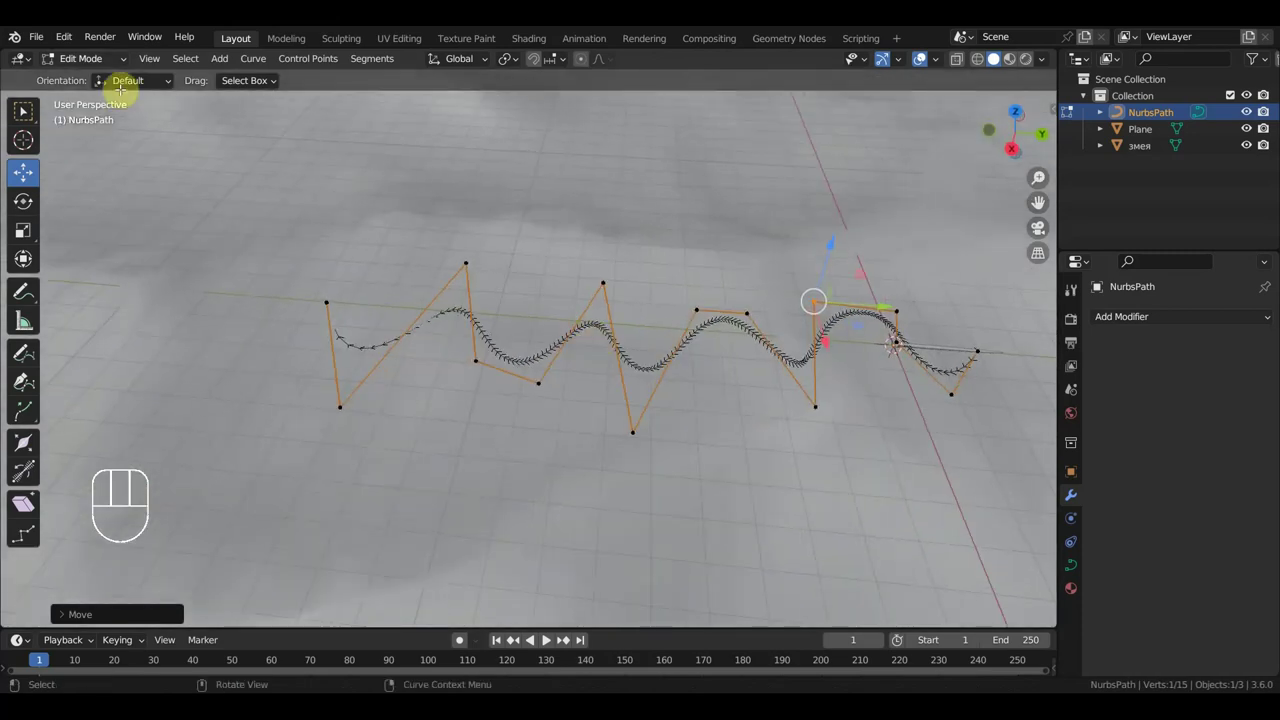
{"action": "left_click", "coordinate": [80, 58]}
{"action": "left_click", "coordinate": [82, 78]}
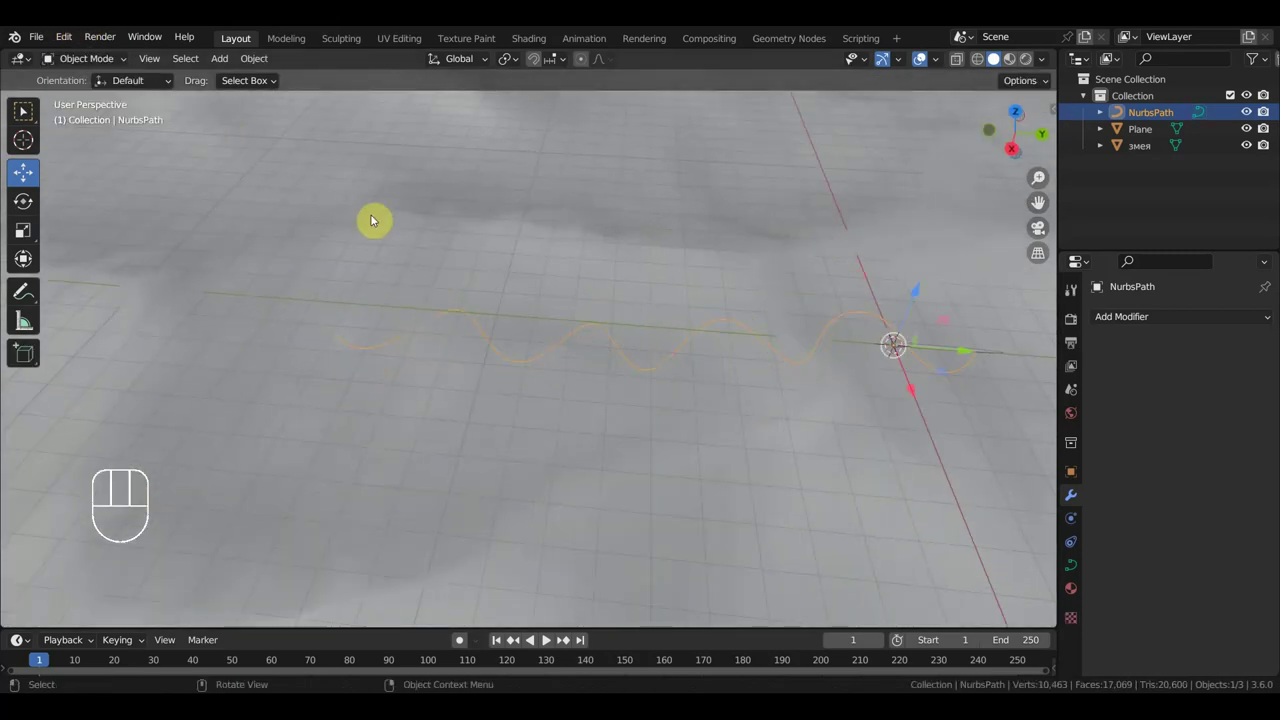
{"action": "key", "text": "KP_Decimal"}
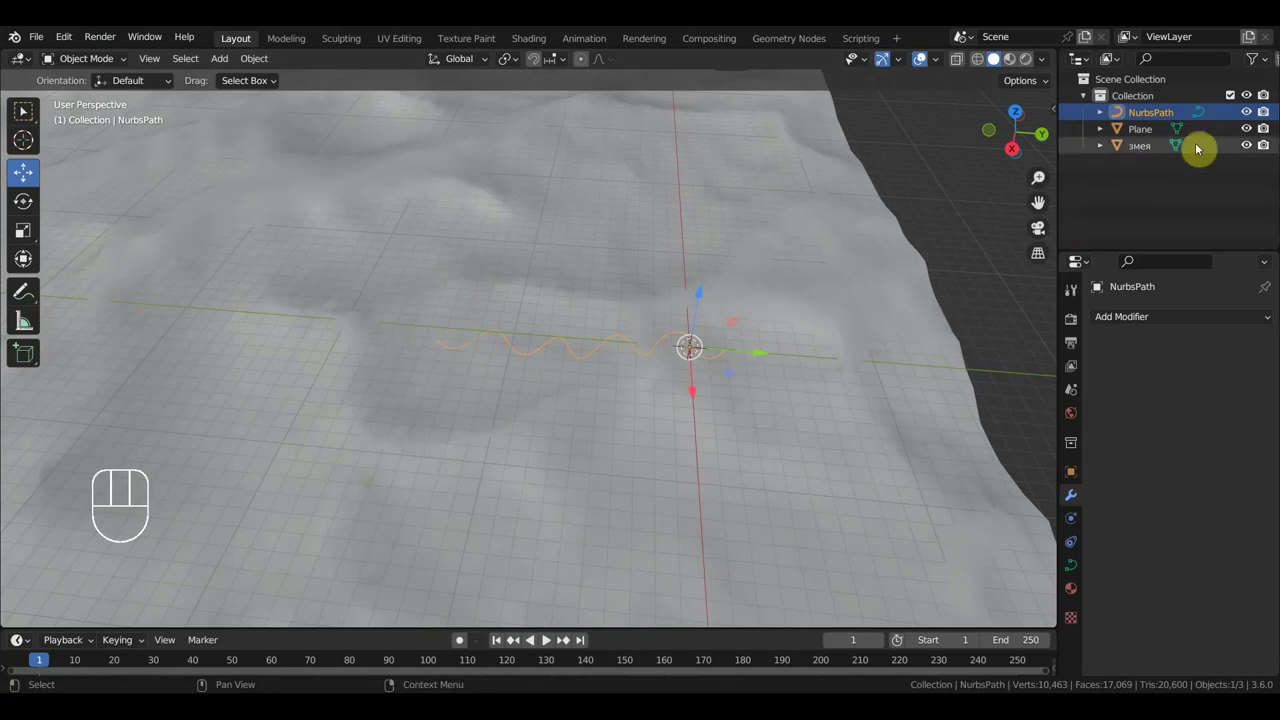
Add a Curve modifier to the snake object змея with NurbsPath as its curve object
{"action": "left_click", "coordinate": [1141, 146]}
{"action": "scroll", "coordinate": [840, 343], "scroll_direction": "up", "scroll_amount": 3}
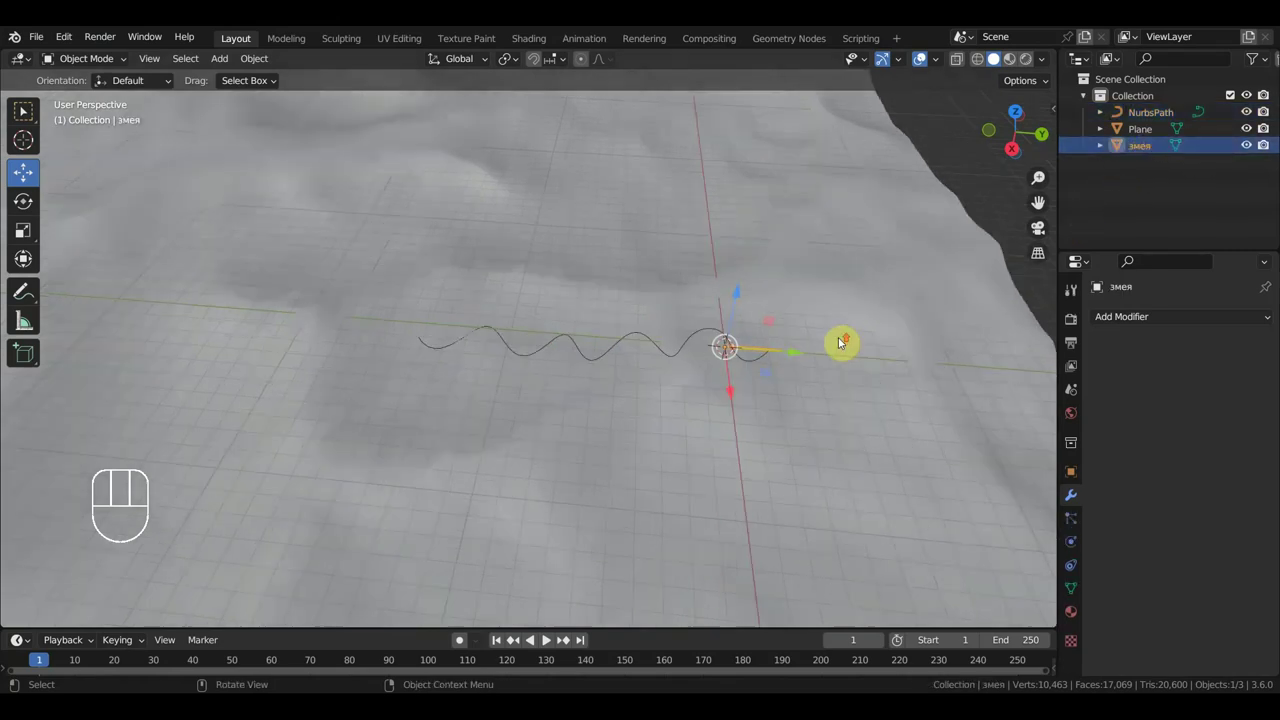
{"action": "middle_click_drag", "start_coordinate": [857, 349], "coordinate": [672, 352], "text": "shift"}
{"action": "scroll", "coordinate": [672, 352], "scroll_direction": "up", "scroll_amount": 3}
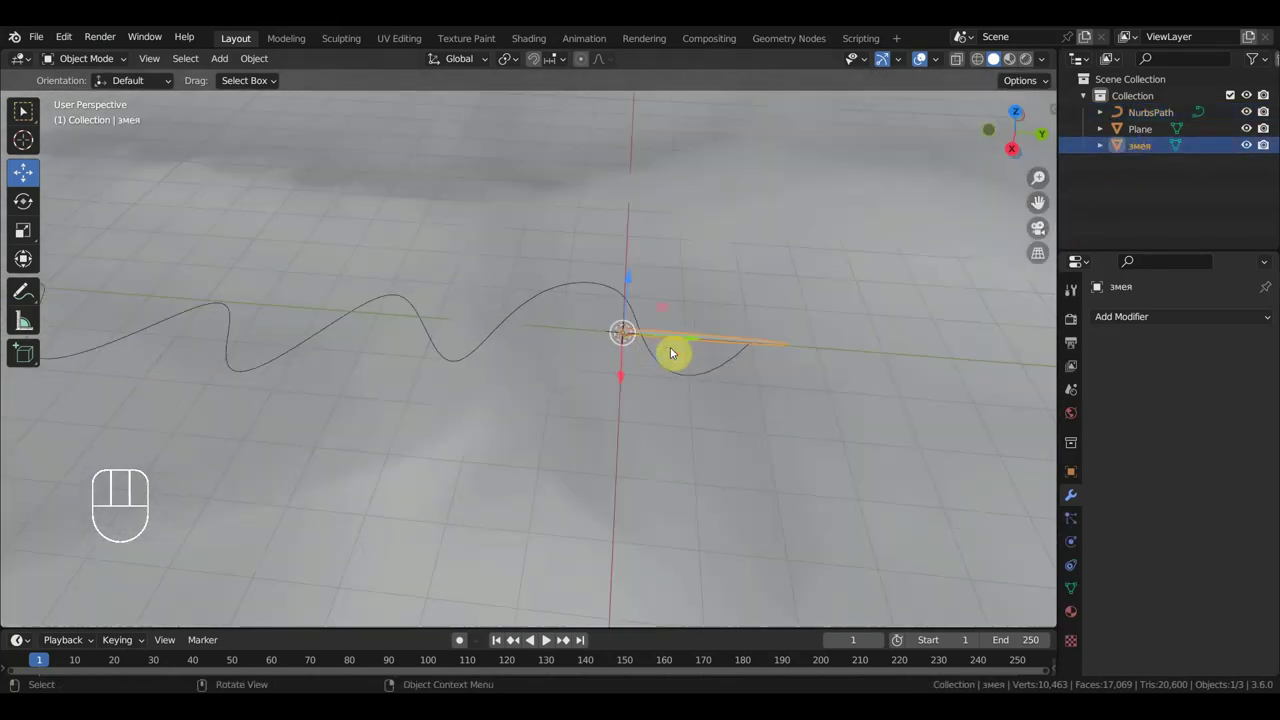
{"action": "left_click", "coordinate": [1121, 317]}
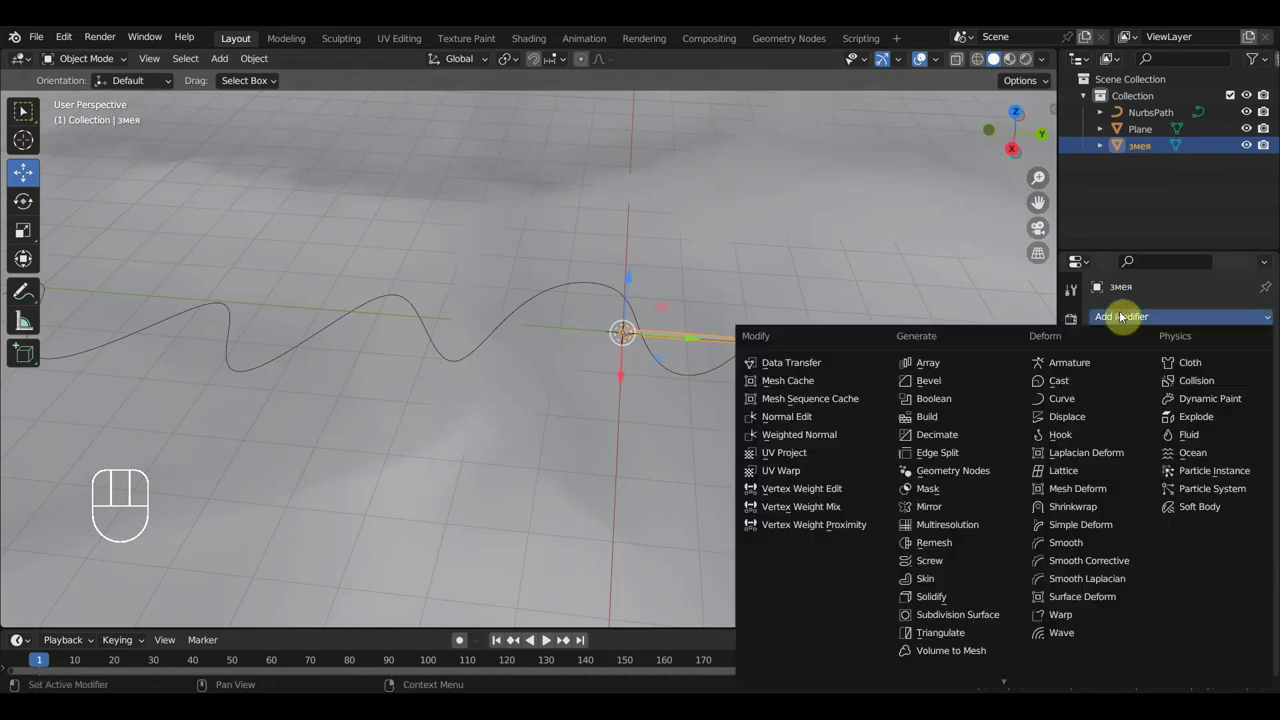
{"action": "left_click", "coordinate": [1077, 400]}
{"action": "left_click", "coordinate": [1200, 368]}
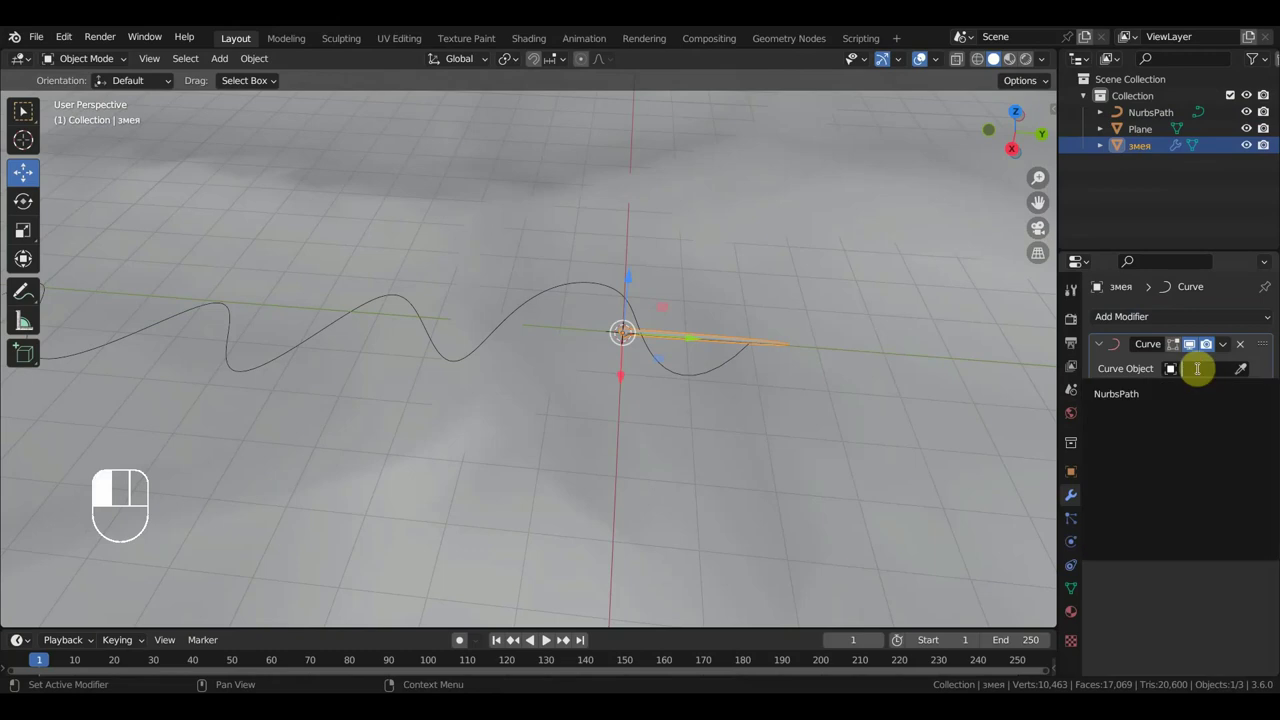
{"action": "left_click", "coordinate": [1132, 398]}
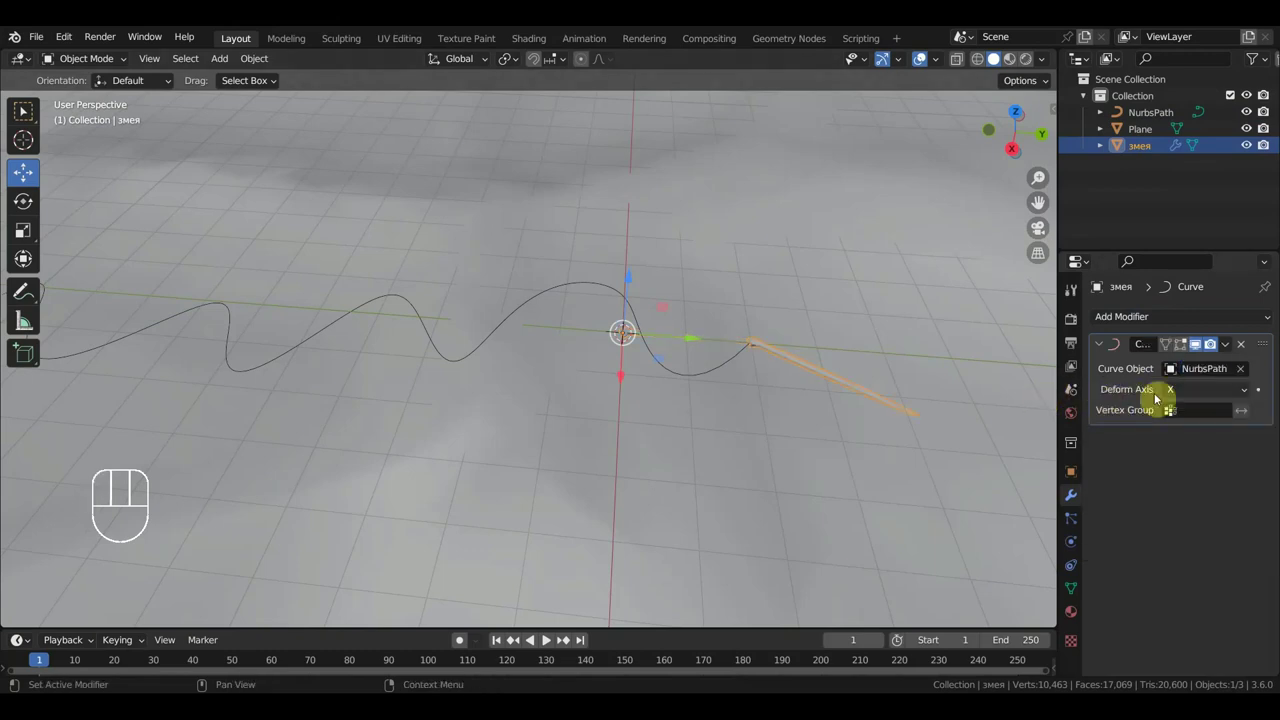
Set the snake's Curve modifier to deform along the Y axis
{"action": "left_click_drag", "start_coordinate": [690, 345], "coordinate": [680, 392]}
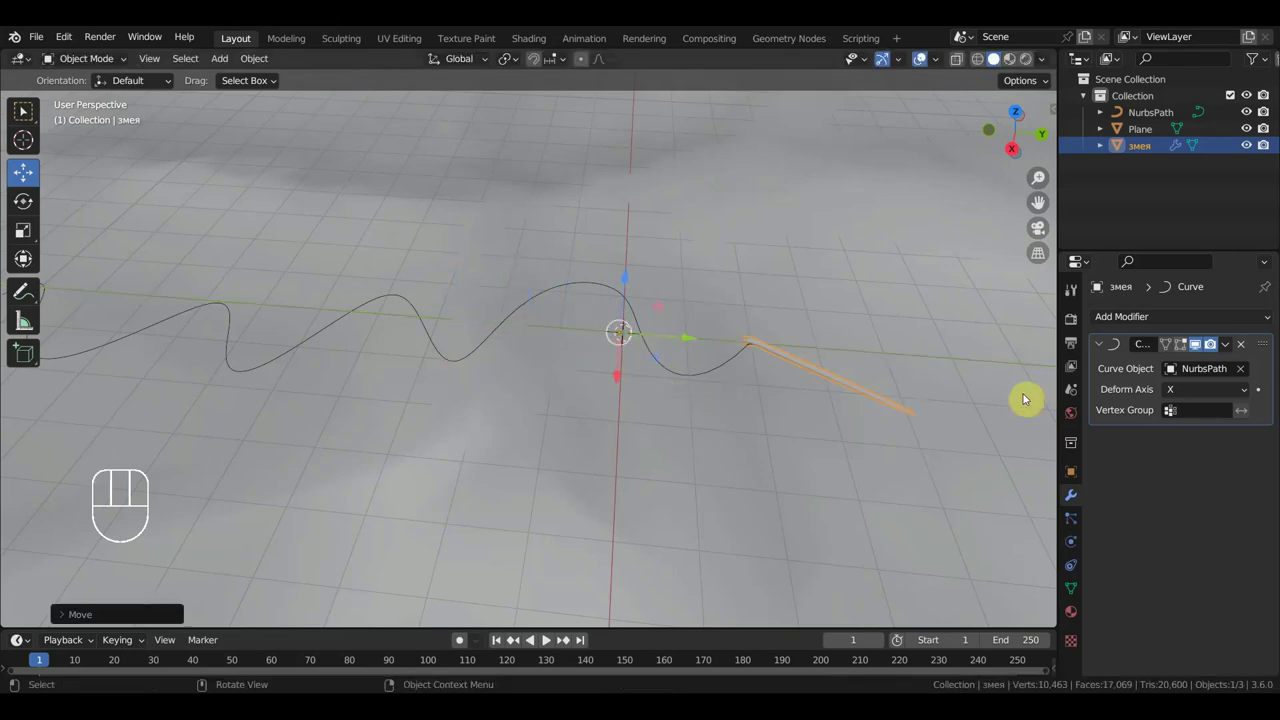
{"action": "left_click", "coordinate": [1207, 389]}
{"action": "left_click", "coordinate": [1170, 429]}
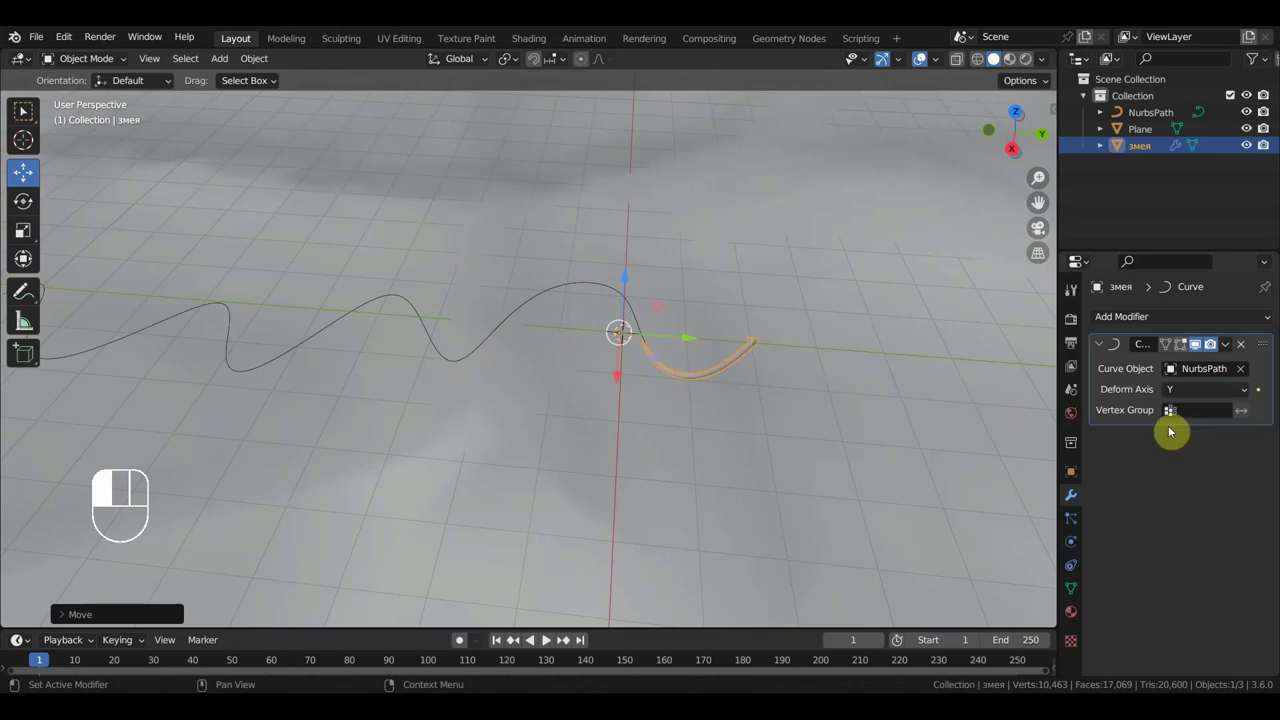
Slide the snake along the global Y axis until it has travelled the path to its far end
{"action": "left_click_drag", "start_coordinate": [685, 338], "coordinate": [785, 414]}
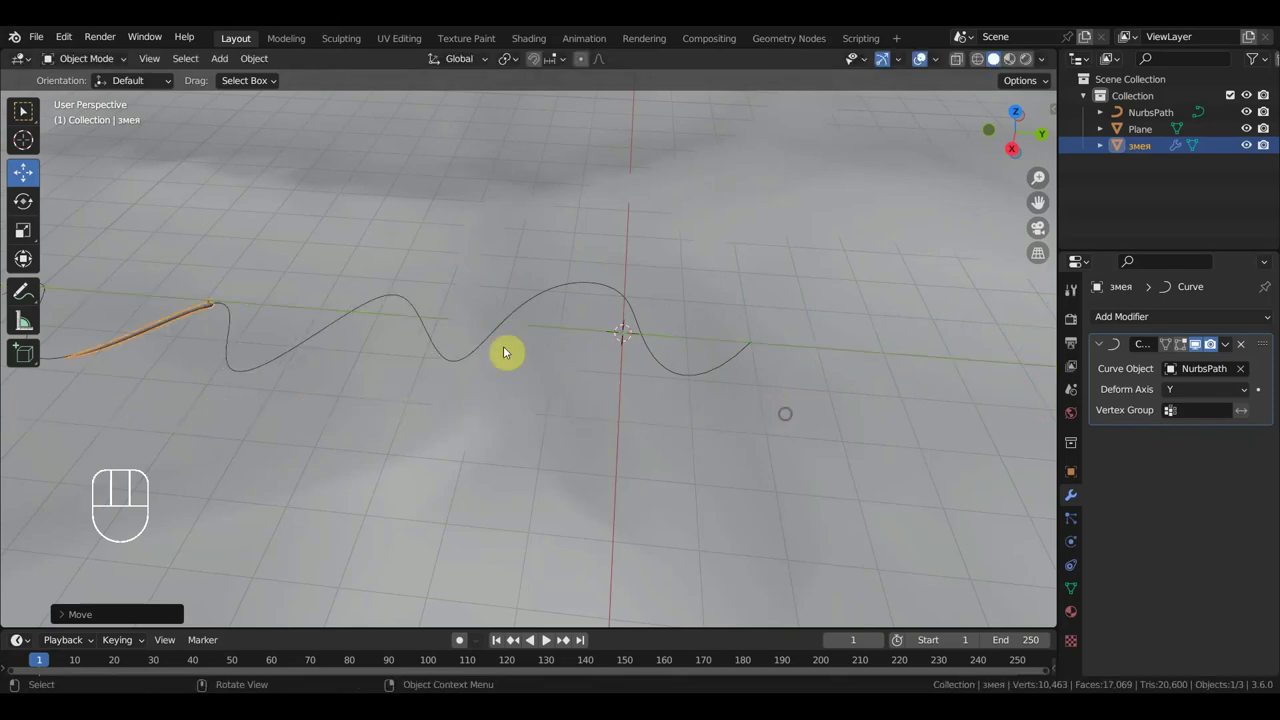
{"action": "middle_click_drag", "start_coordinate": [509, 351], "coordinate": [659, 428]}
{"action": "scroll", "coordinate": [655, 407], "scroll_direction": "up", "scroll_amount": 2}
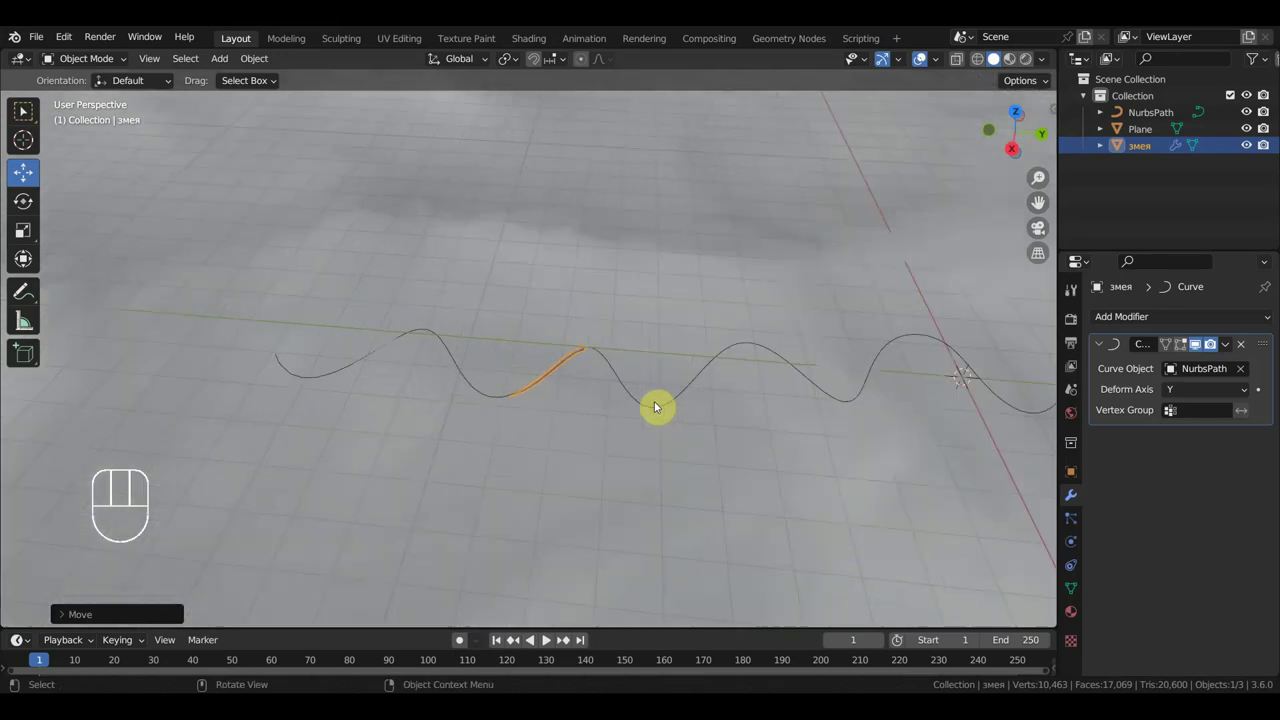
{"action": "scroll", "coordinate": [670, 394], "scroll_direction": "down", "scroll_amount": 3}
{"action": "scroll", "coordinate": [900, 380], "scroll_direction": "down", "scroll_amount": 3}
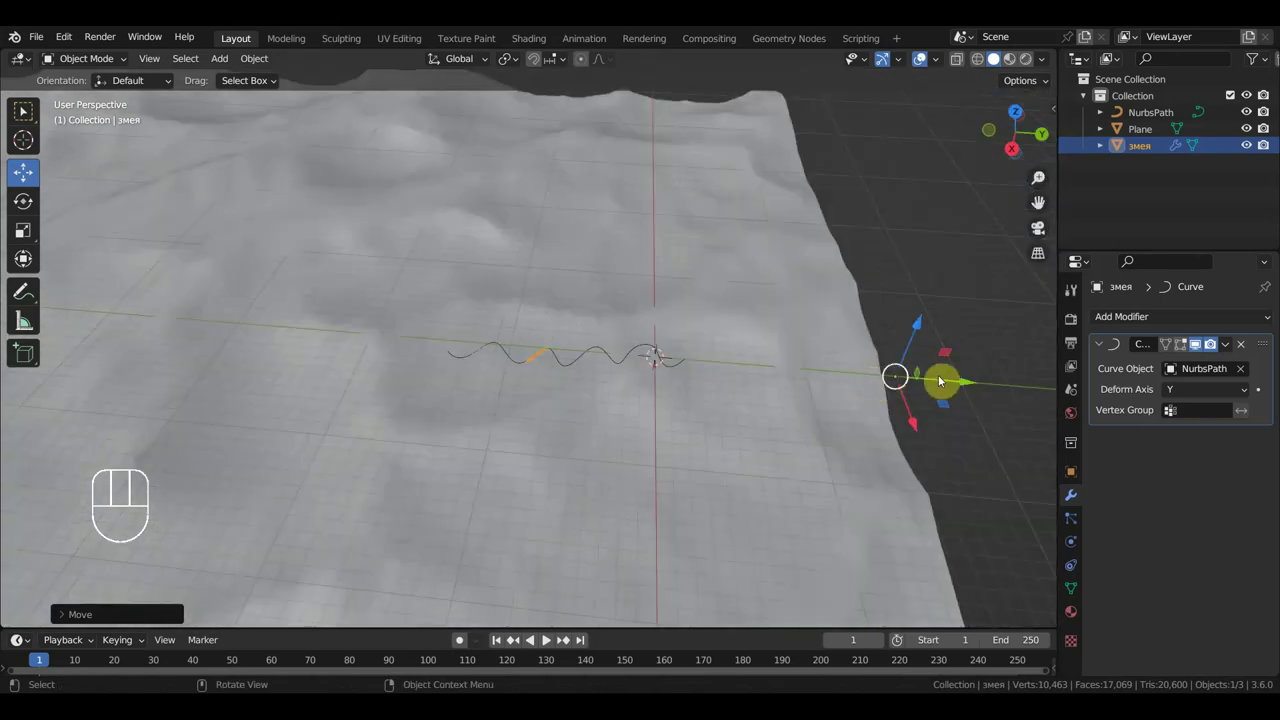
{"action": "left_click_drag", "start_coordinate": [967, 380], "coordinate": [60, 401]}
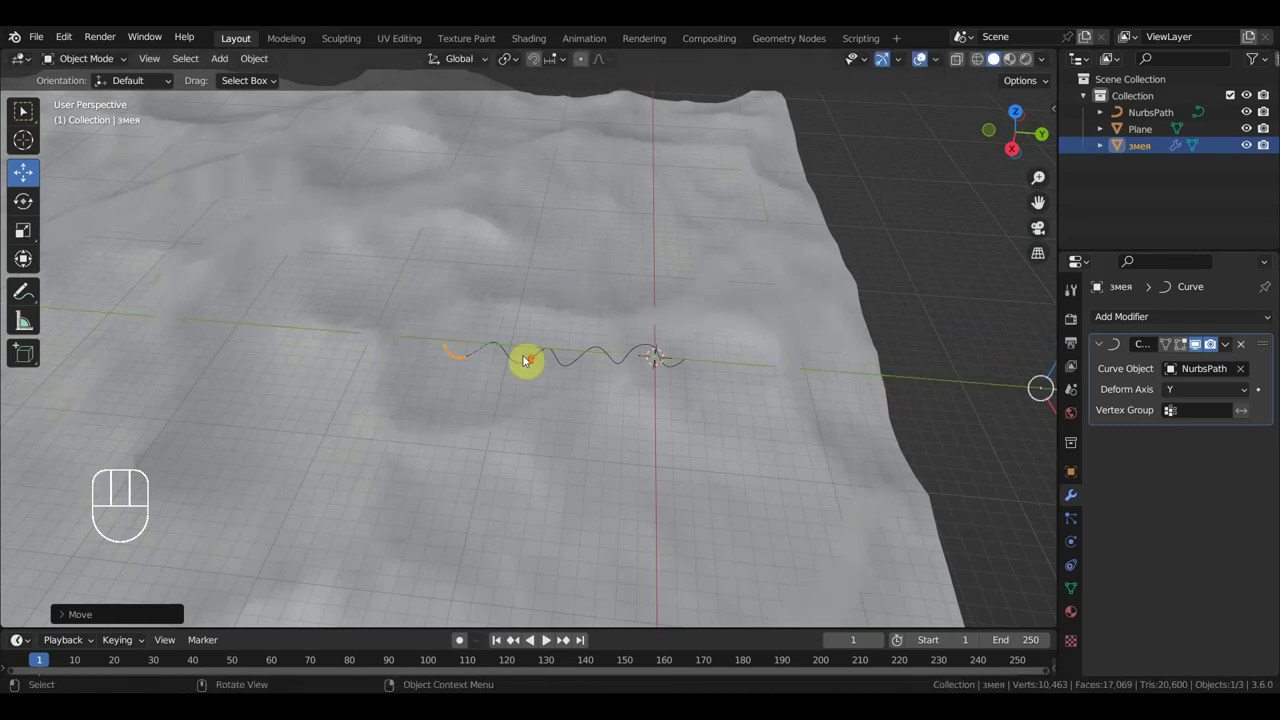
{"action": "scroll", "coordinate": [524, 360], "scroll_direction": "up", "scroll_amount": 5}
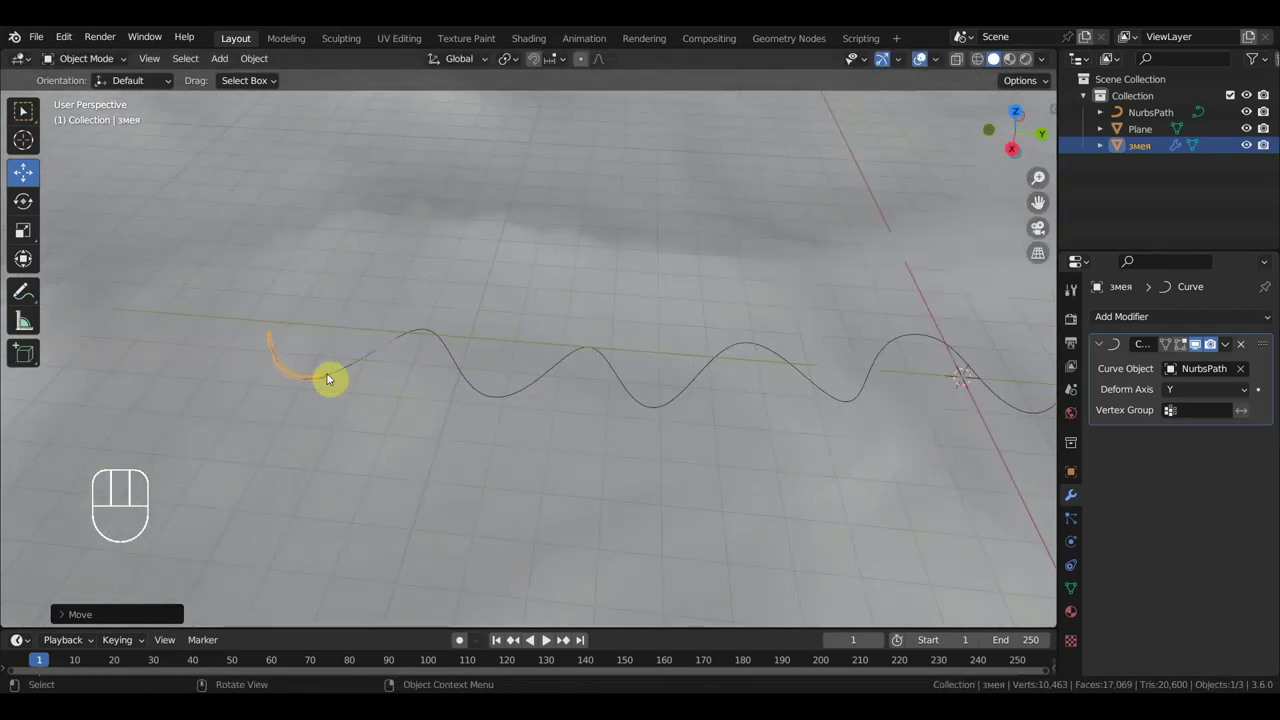
Move the snake back along Y to the path's start and scale it up uniformly about 3.5 times
{"action": "key", "text": "s"}
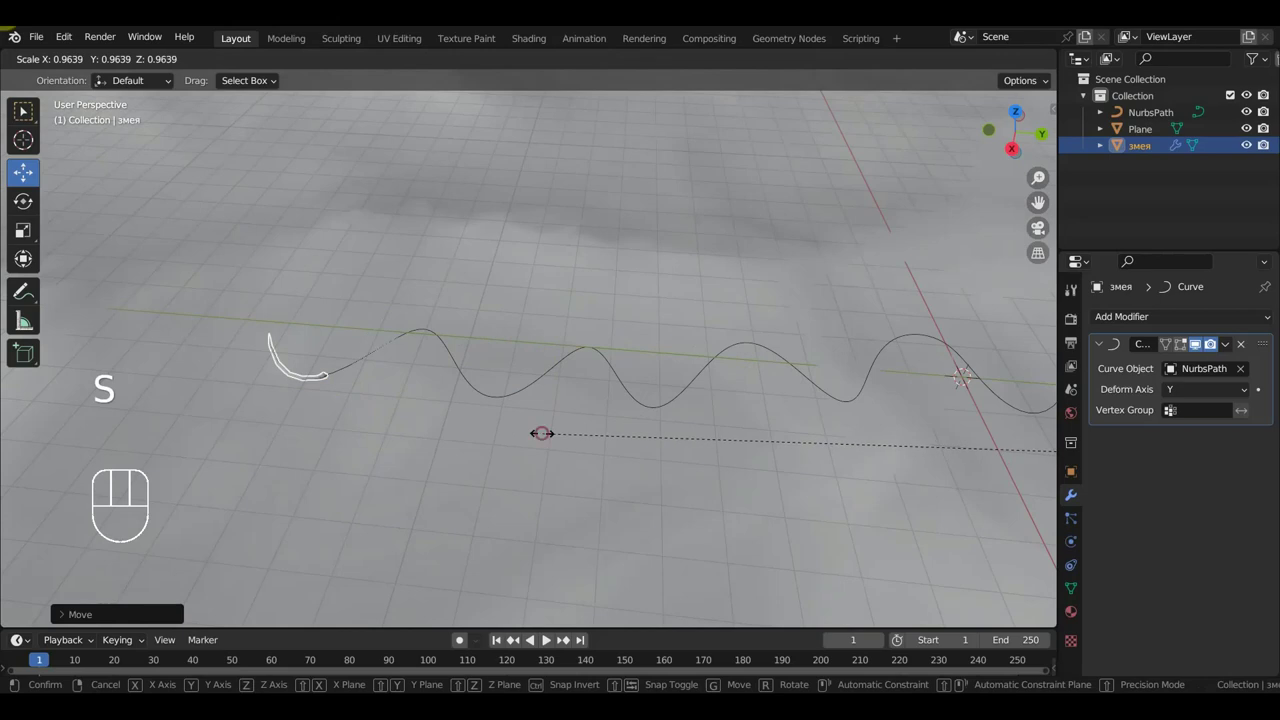
{"action": "left_click", "coordinate": [541, 433]}
{"action": "scroll", "coordinate": [538, 436], "scroll_direction": "down", "scroll_amount": 6}
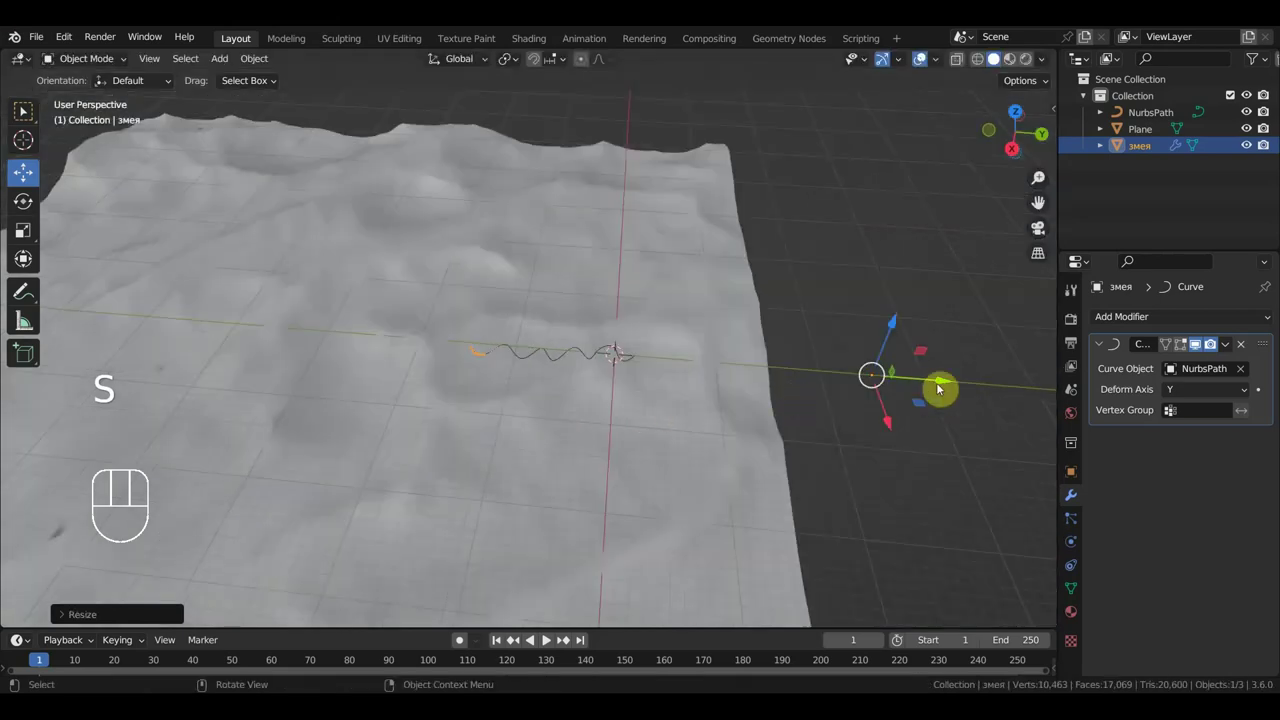
{"action": "left_click_drag", "start_coordinate": [940, 388], "coordinate": [684, 379]}
{"action": "scroll", "coordinate": [800, 408], "scroll_direction": "up", "scroll_amount": 4}
{"action": "key", "text": "s"}
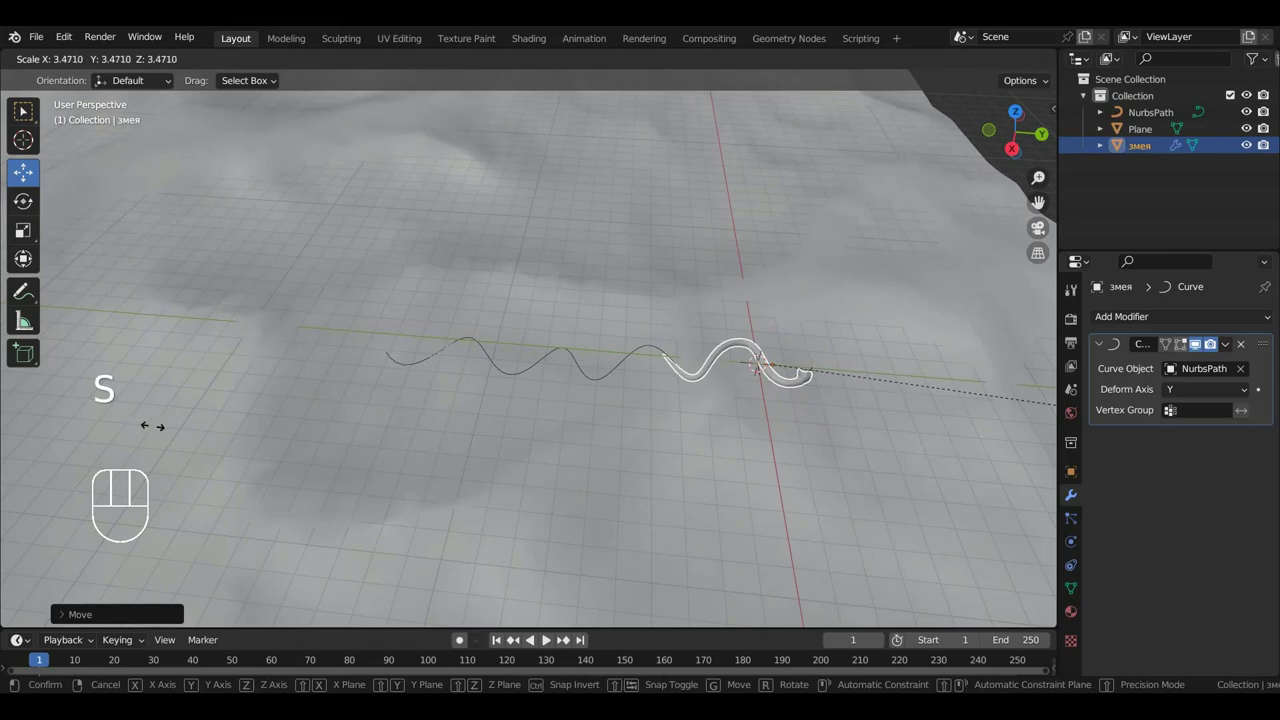
{"action": "left_click", "coordinate": [203, 430]}
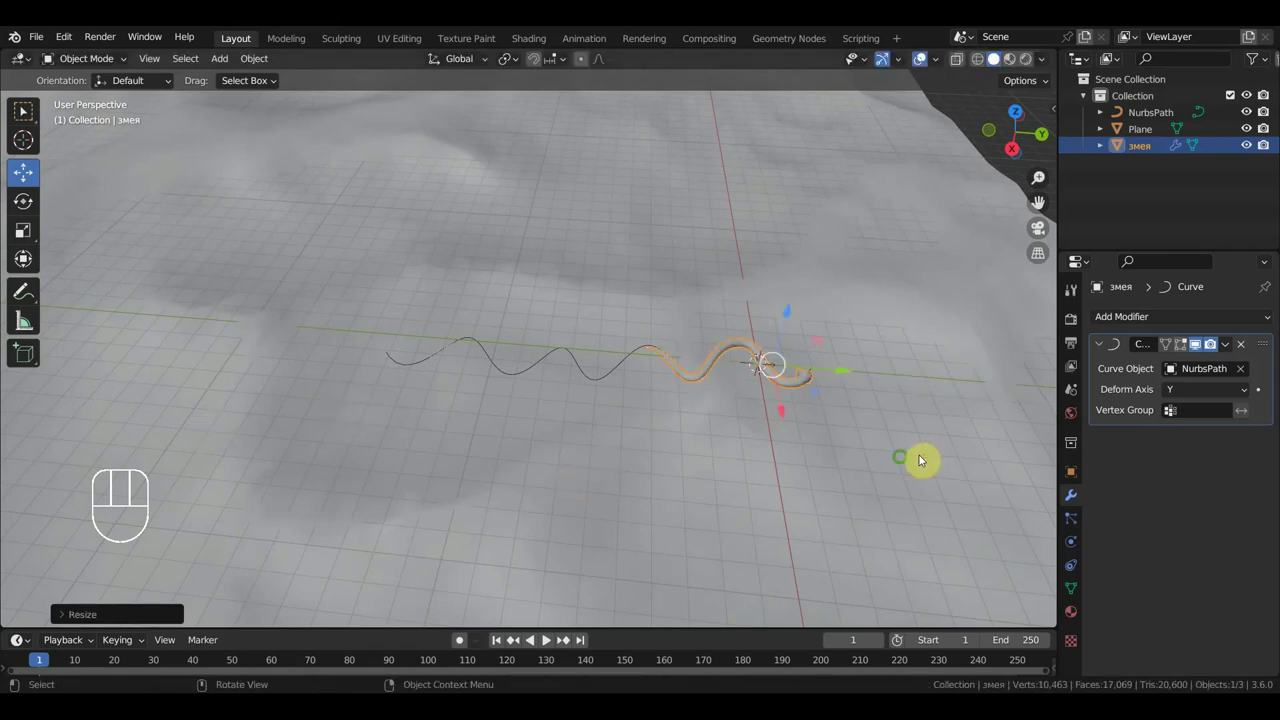
Try rotating the curve-deformed snake in the front view to correct the orientation of its head
{"action": "middle_click_drag", "start_coordinate": [920, 460], "coordinate": [665, 412]}
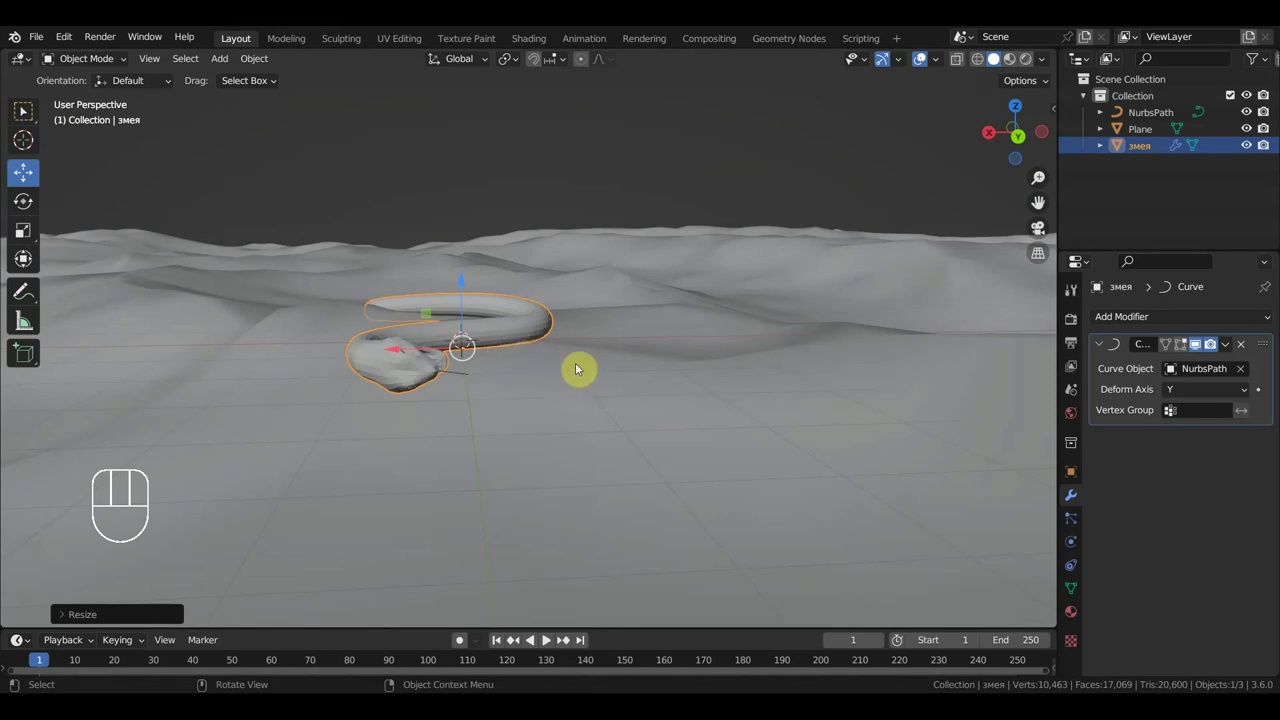
{"action": "key", "text": "KP_1"}
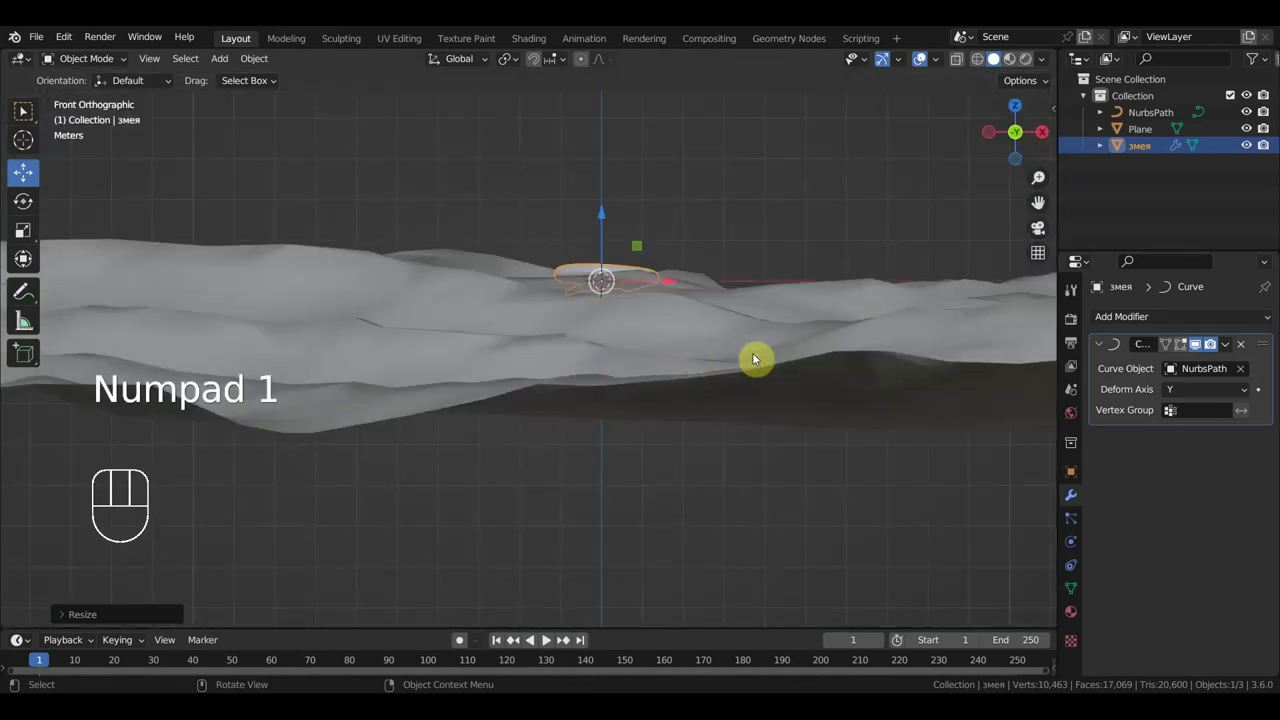
{"action": "key", "text": "r"}
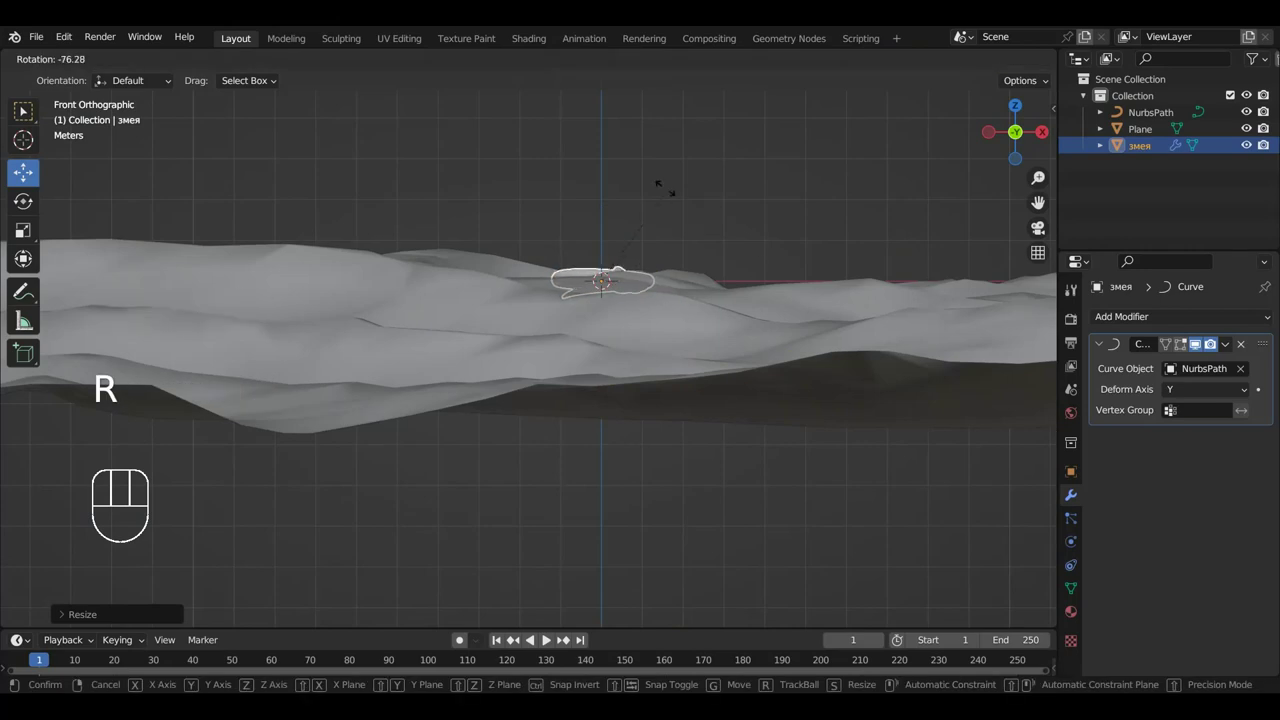
{"action": "left_click", "coordinate": [713, 329]}
{"action": "middle_click_drag", "start_coordinate": [713, 329], "coordinate": [349, 354]}
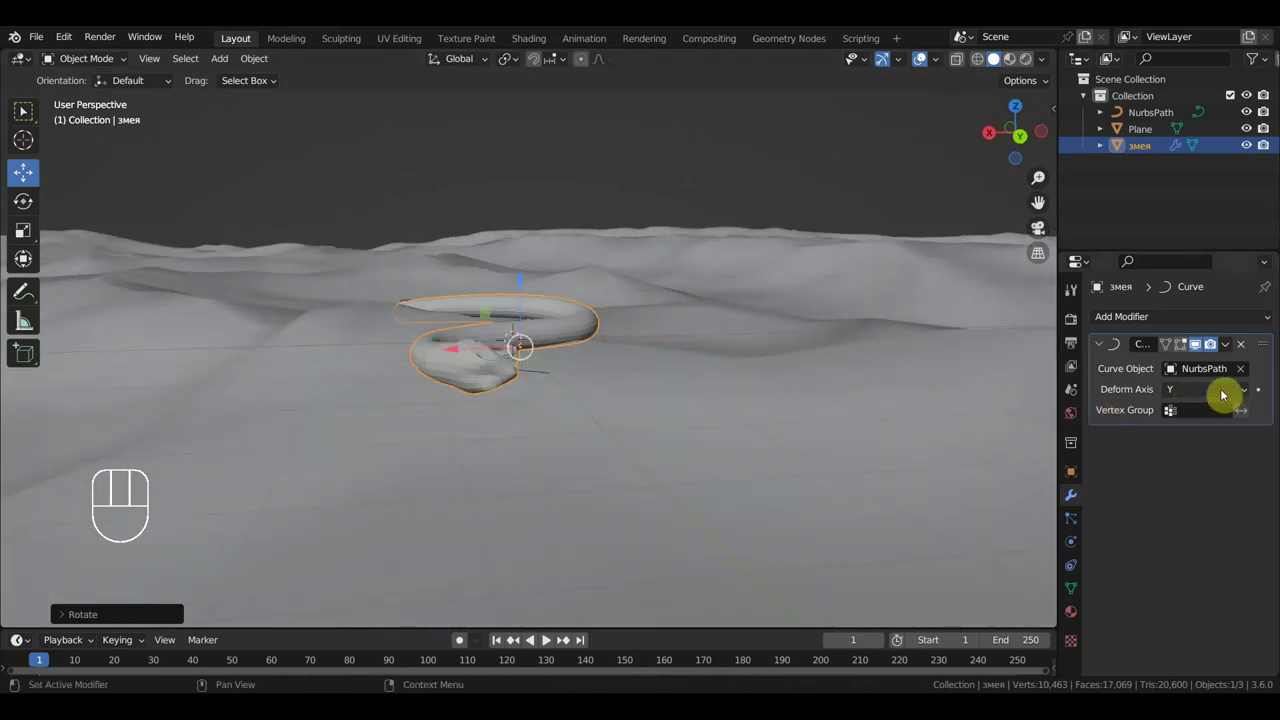
Remove the snake's Curve modifier and rotate the undeformed snake around its length in the front view
{"action": "left_click", "coordinate": [1248, 344]}
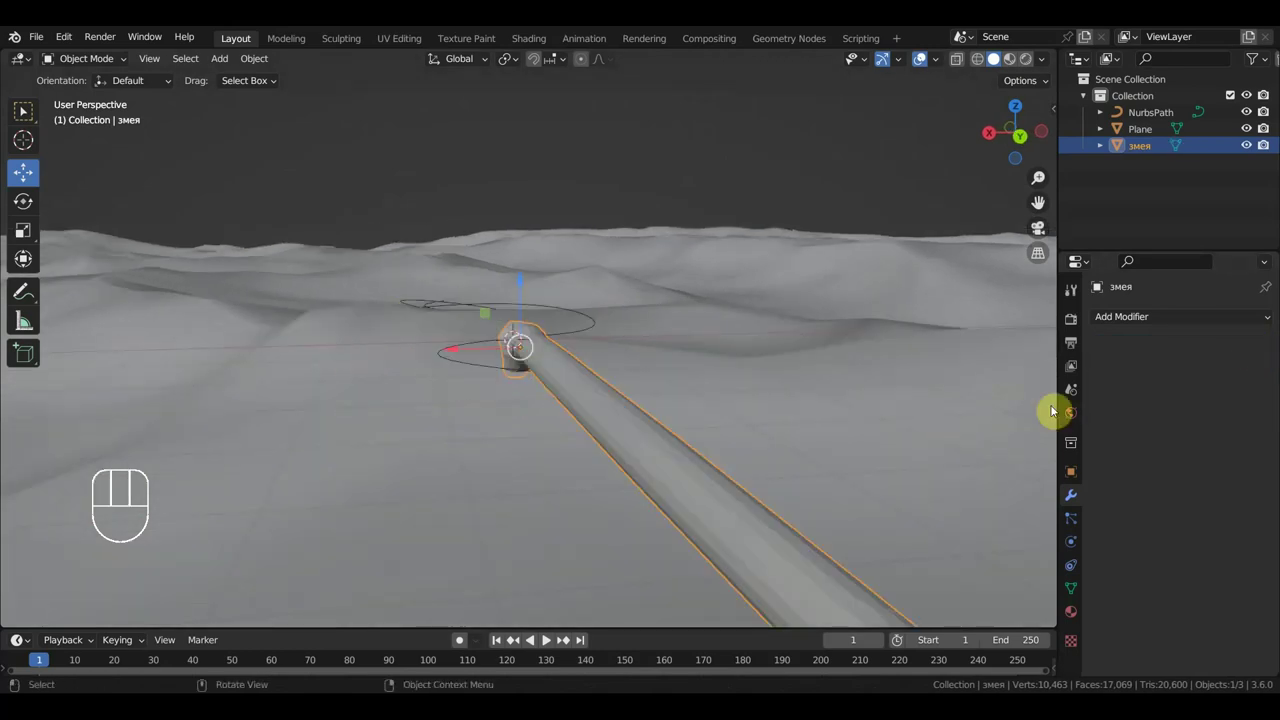
{"action": "middle_click_drag", "start_coordinate": [694, 492], "coordinate": [983, 486]}
{"action": "key", "text": "KP_1"}
{"action": "scroll", "coordinate": [865, 391], "scroll_direction": "up", "scroll_amount": 8}
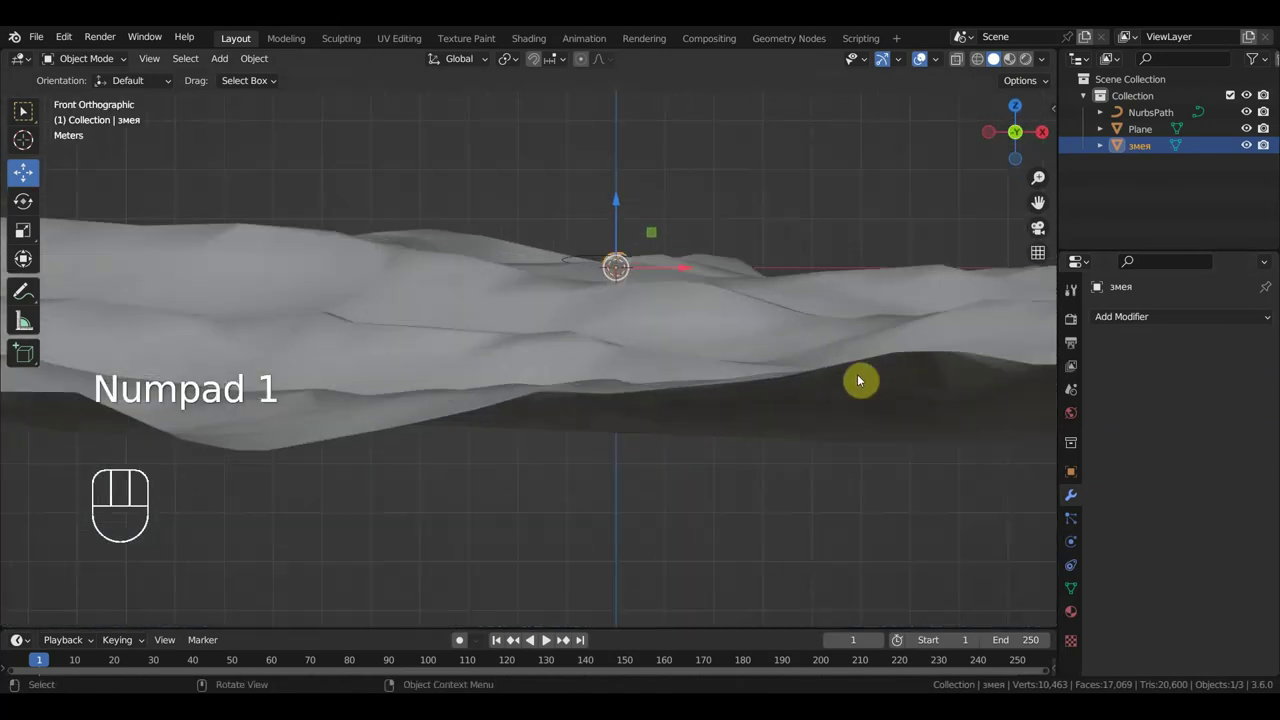
{"action": "scroll", "coordinate": [875, 325], "scroll_direction": "down", "scroll_amount": 2}
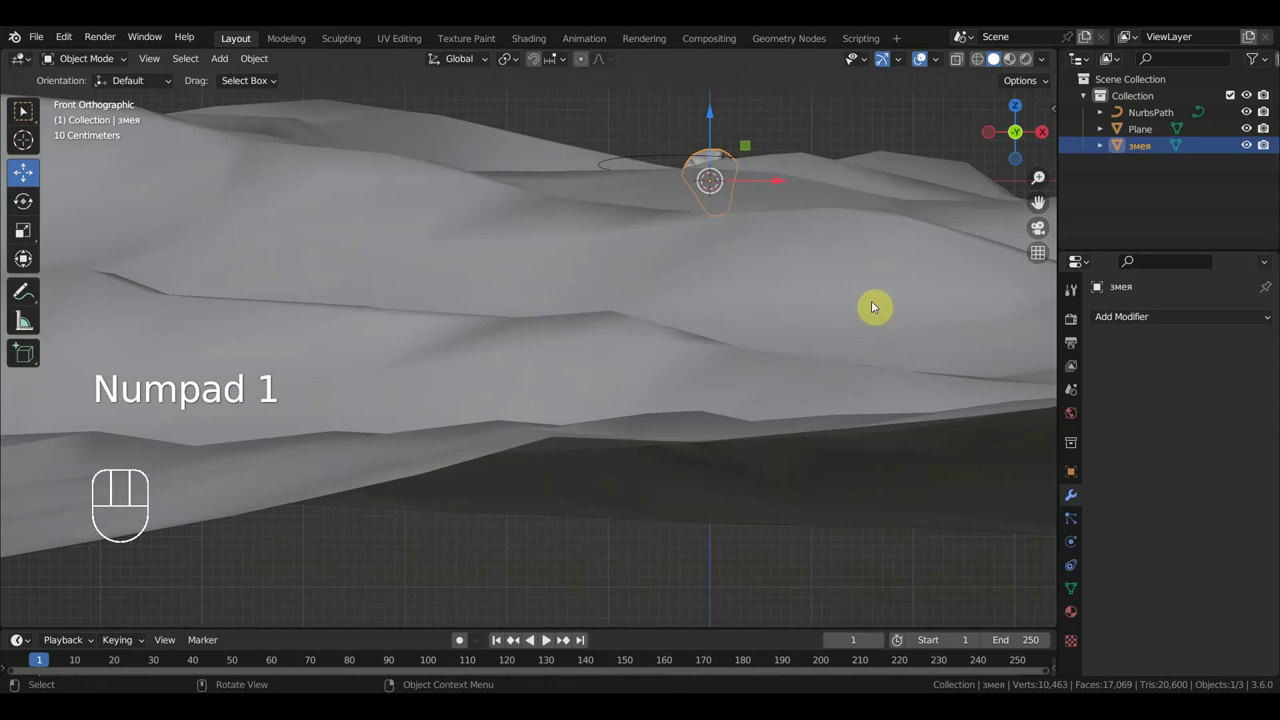
{"action": "key", "text": "r"}
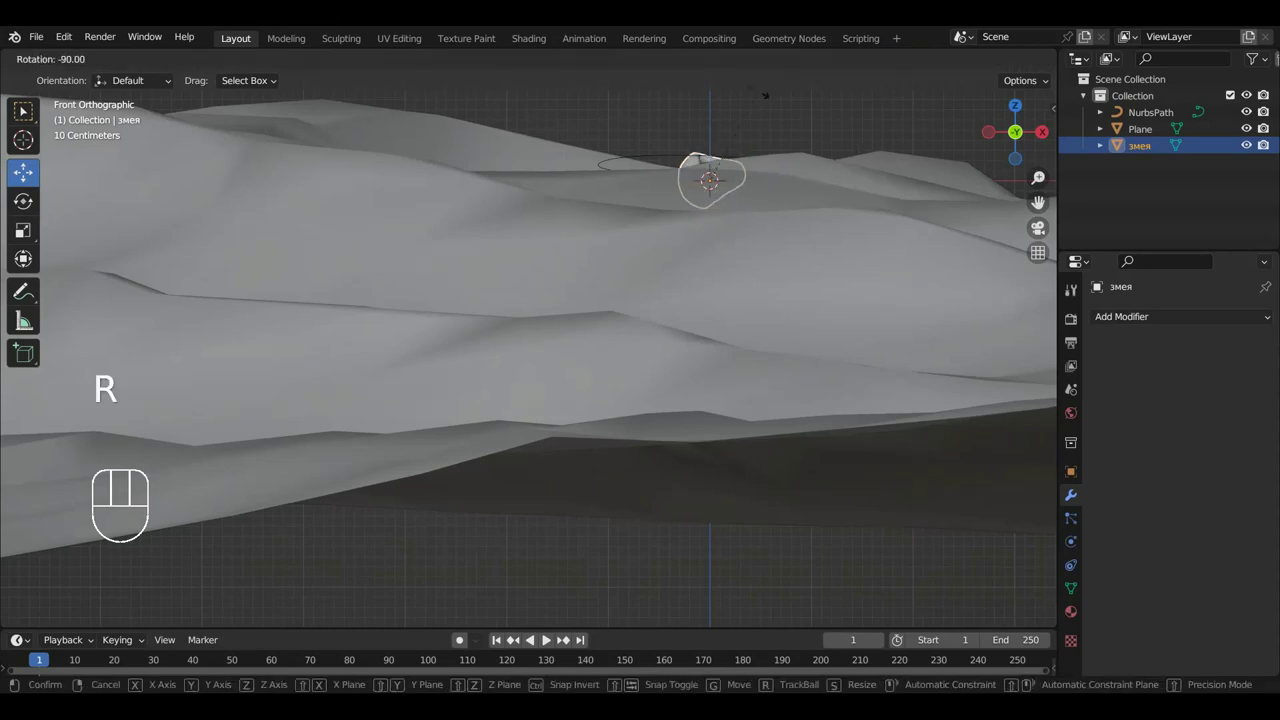
{"action": "left_click", "coordinate": [792, 172]}
Add a Curve modifier to the rotated snake, with NurbsPath as the curve object and Y as the deform axis
{"action": "middle_click_drag", "start_coordinate": [762, 224], "coordinate": [524, 273]}
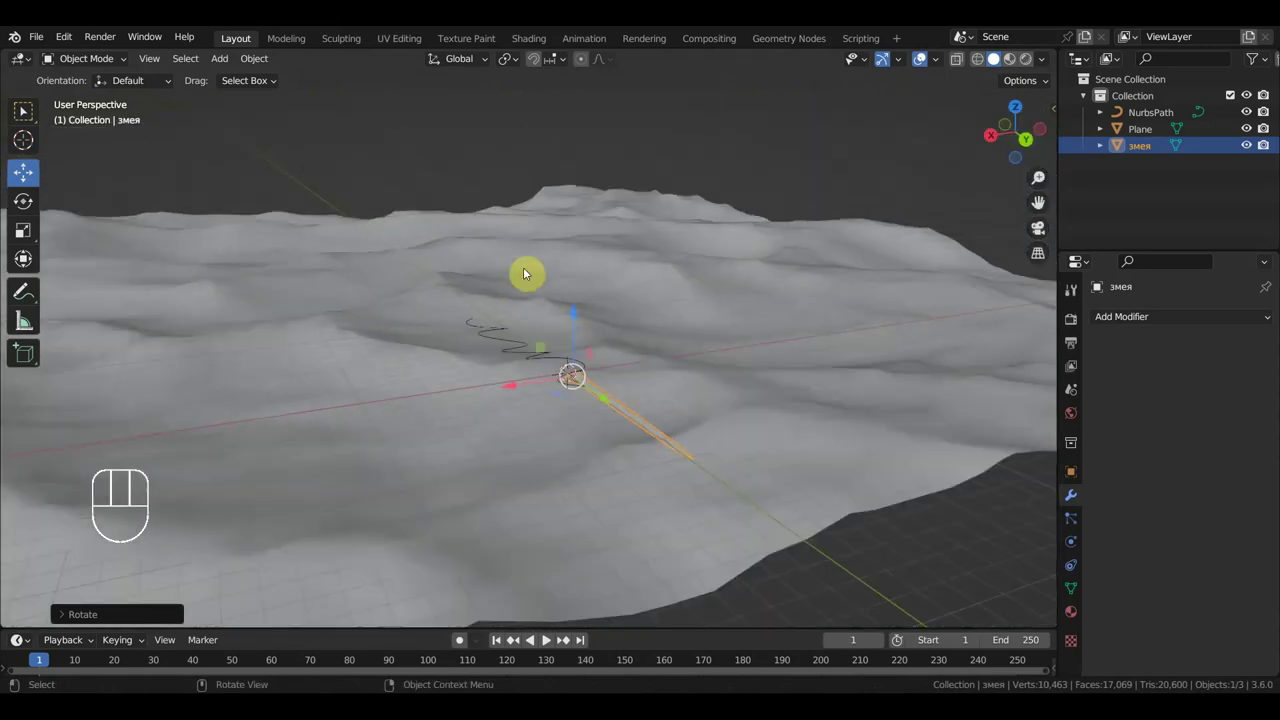
{"action": "left_click", "coordinate": [1137, 316]}
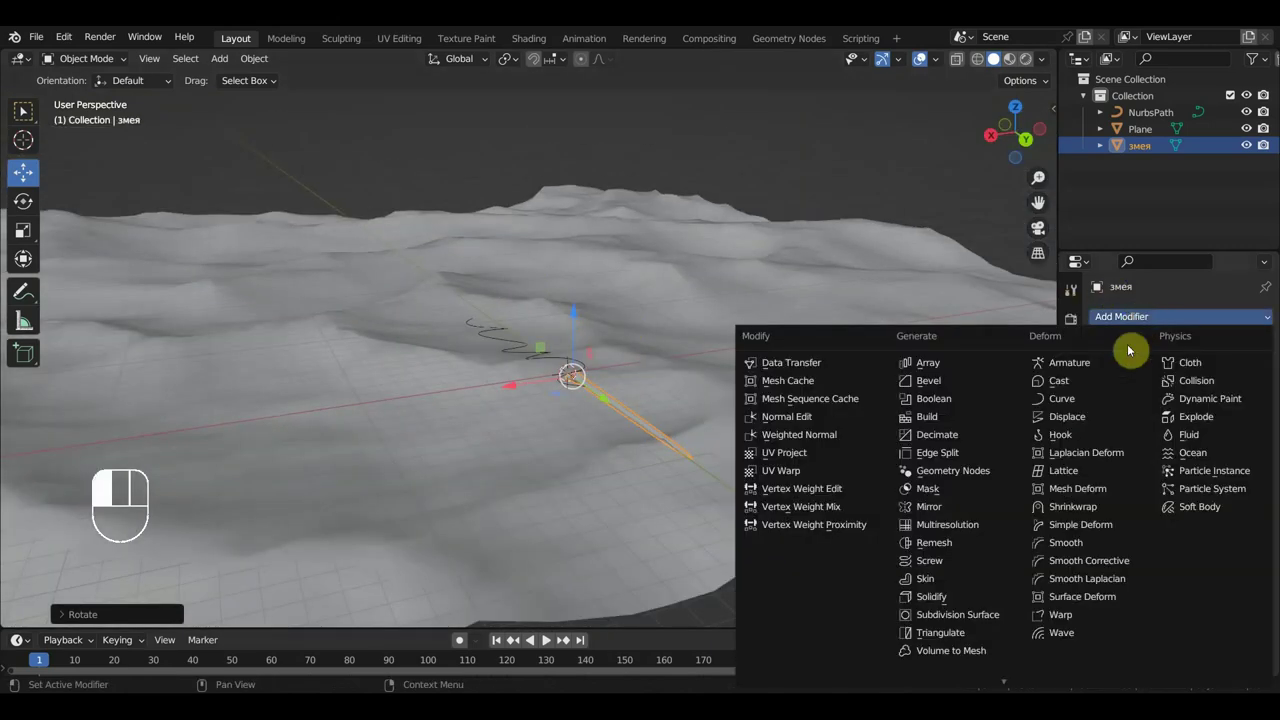
{"action": "left_click", "coordinate": [1080, 399]}
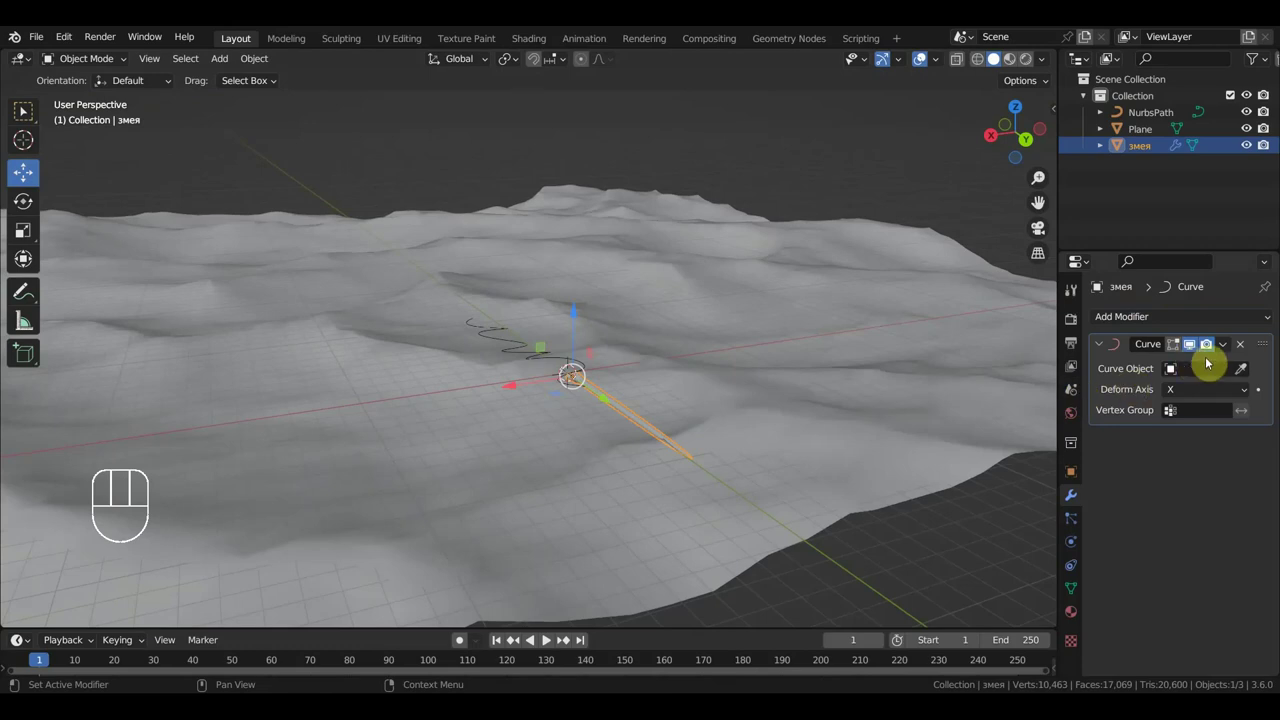
{"action": "left_click", "coordinate": [1209, 367]}
{"action": "left_click", "coordinate": [1117, 394]}
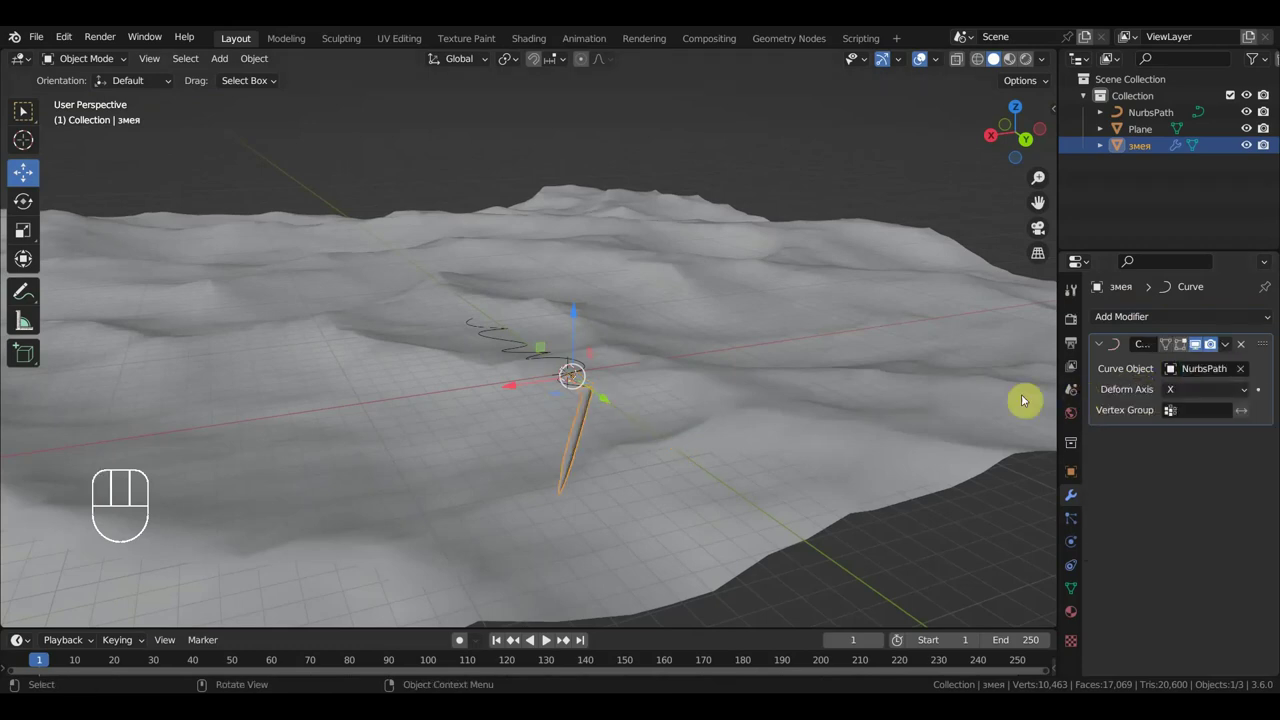
{"action": "scroll", "coordinate": [782, 439], "scroll_direction": "up", "scroll_amount": 4}
{"action": "middle_click_drag", "start_coordinate": [997, 439], "coordinate": [774, 371]}
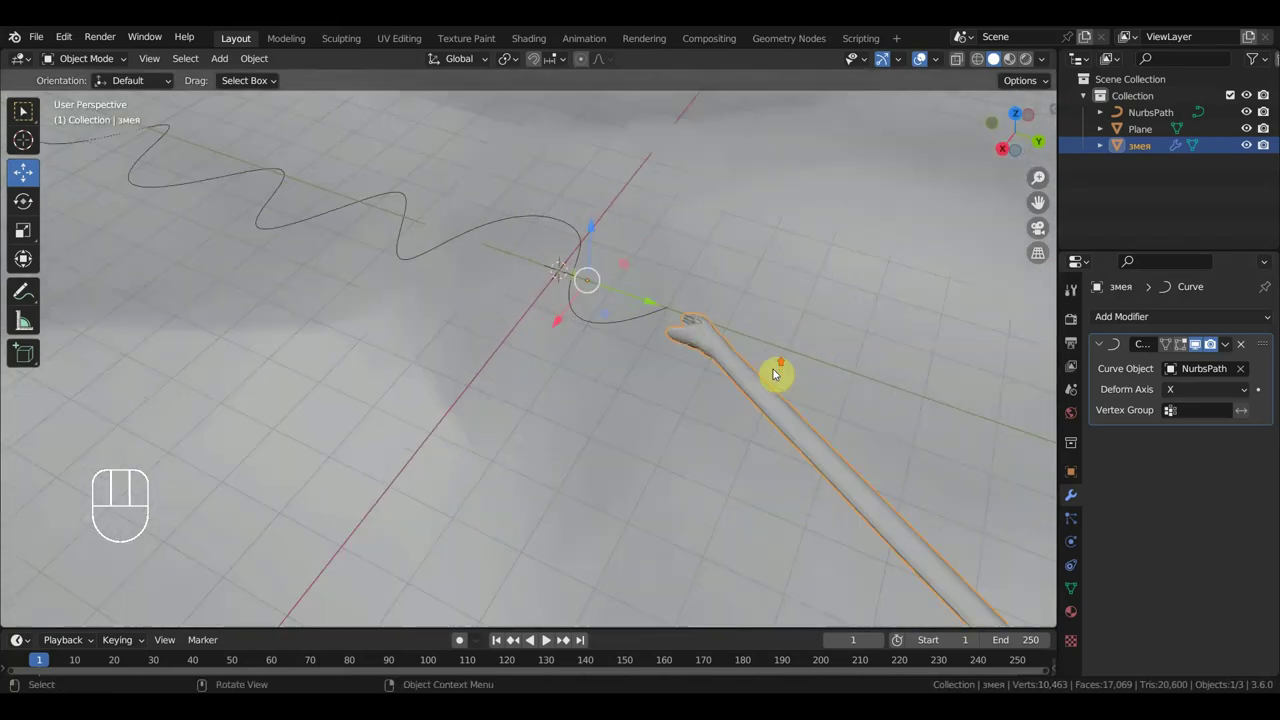
{"action": "left_click", "coordinate": [1220, 392]}
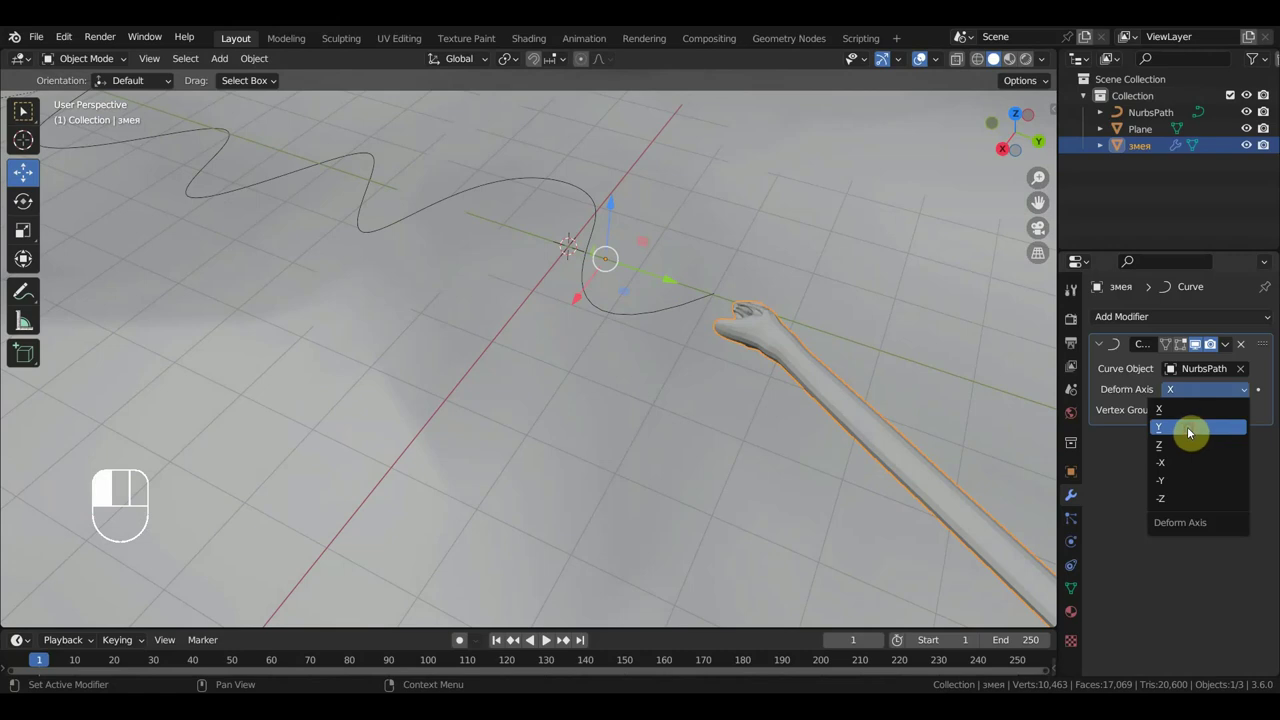
{"action": "left_click", "coordinate": [1188, 428]}
{"action": "middle_click_drag", "start_coordinate": [857, 410], "coordinate": [814, 380]}
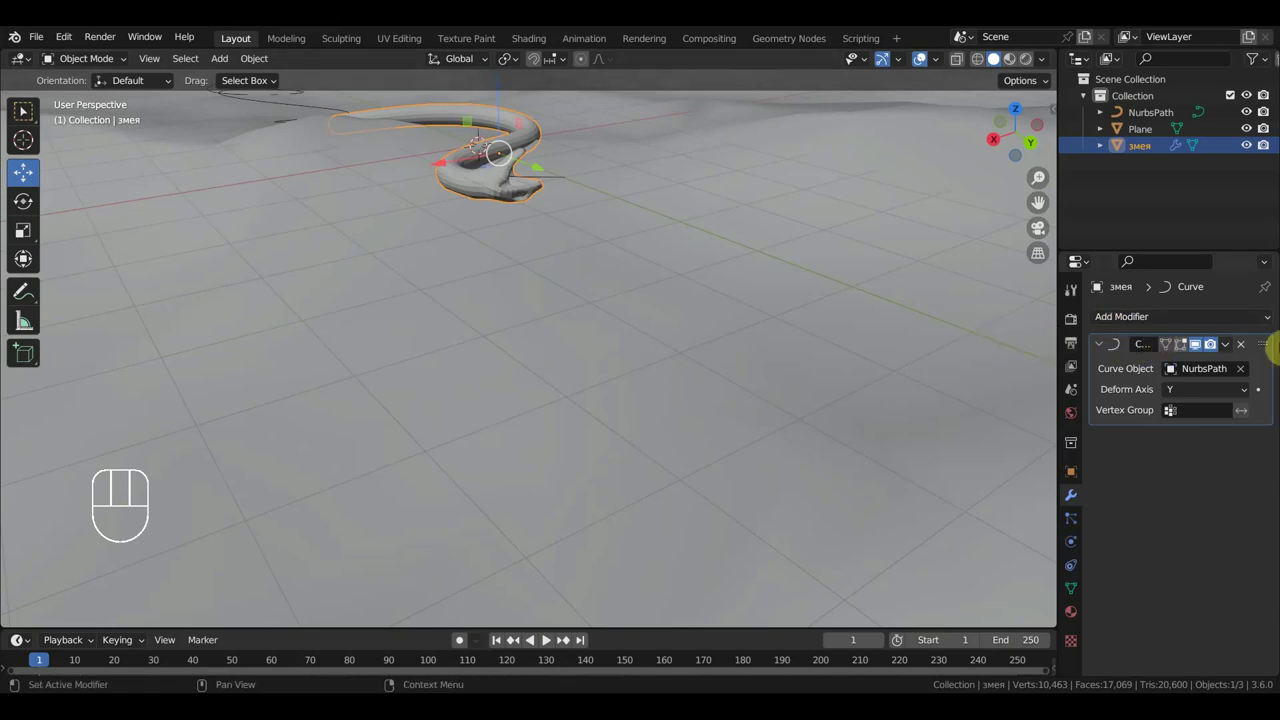
Remove the snake's Curve modifier and rotate the straight snake about another quarter turn around its length in the front view
{"action": "left_click", "coordinate": [1241, 345]}
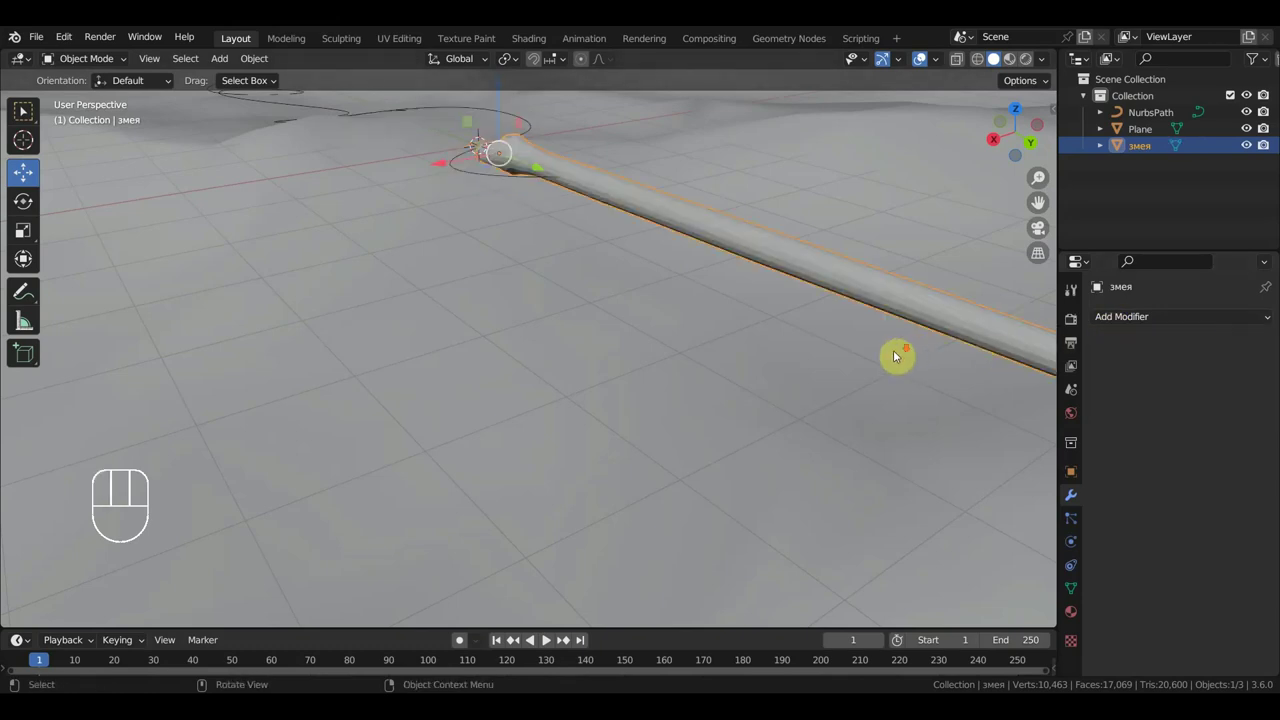
{"action": "middle_click_drag", "start_coordinate": [894, 354], "coordinate": [20, 300]}
{"action": "middle_click_drag", "start_coordinate": [410, 255], "coordinate": [531, 337]}
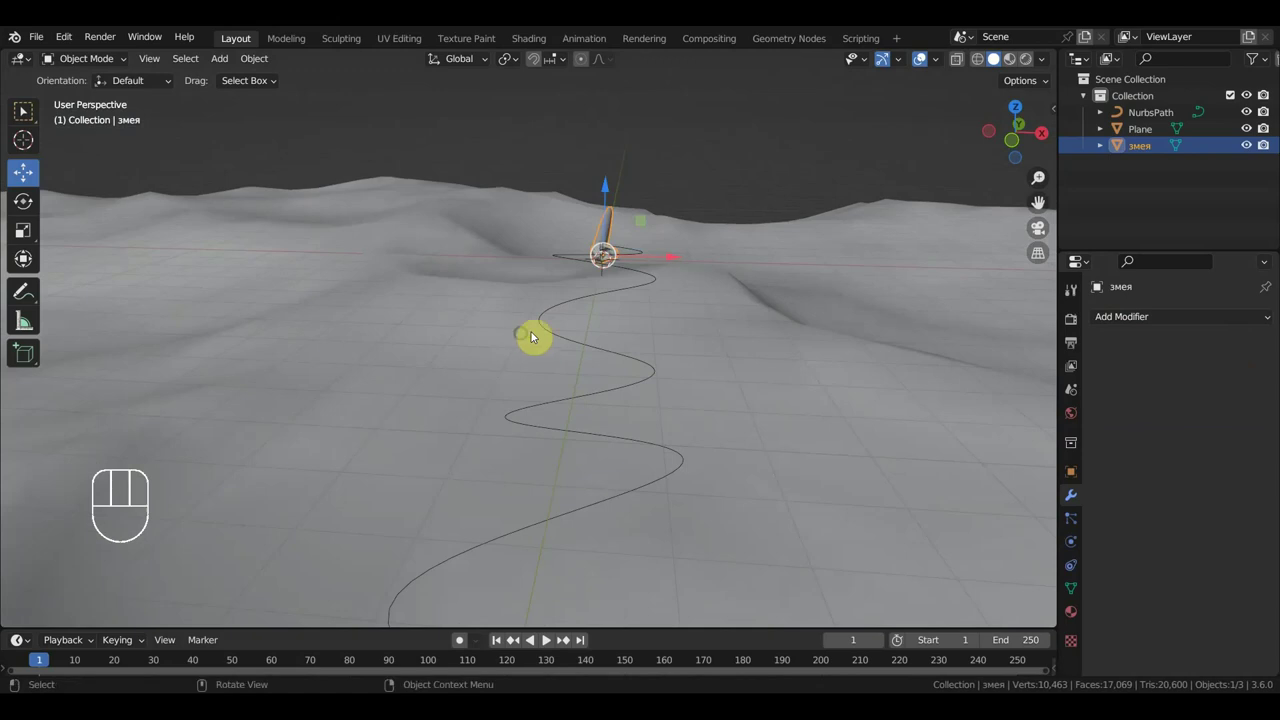
{"action": "key", "text": "KP_1"}
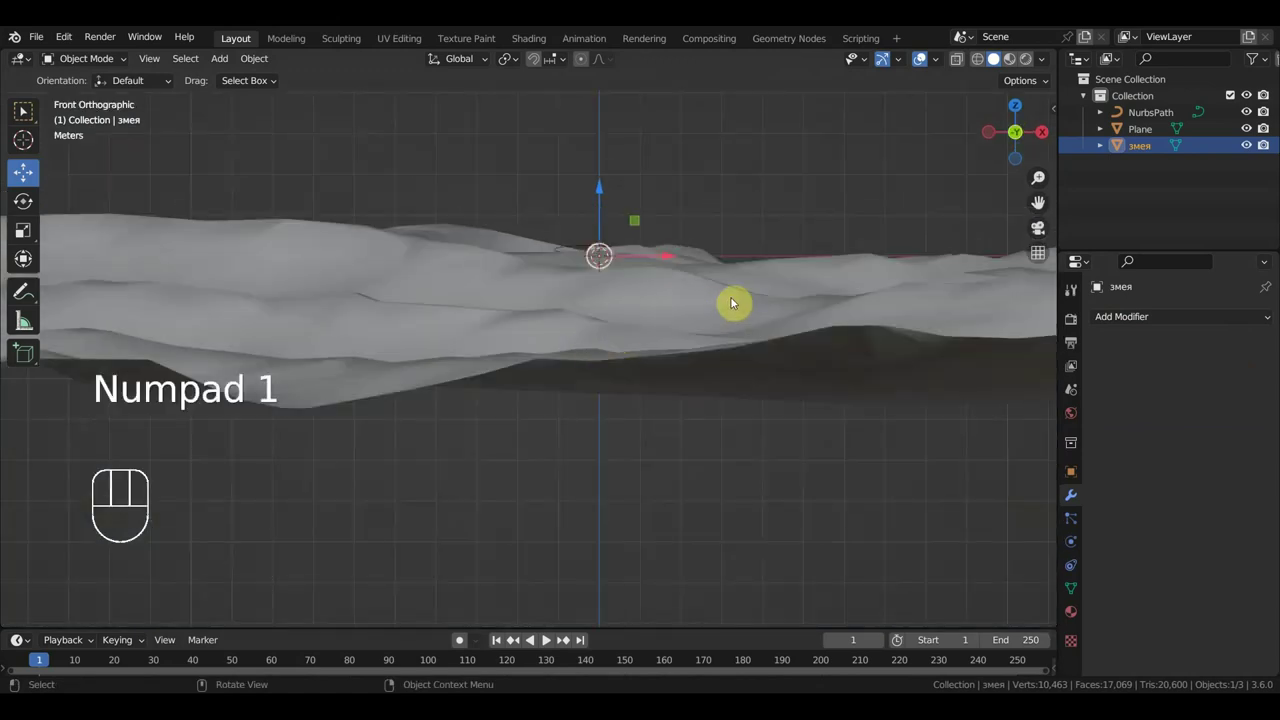
{"action": "key", "text": "r"}
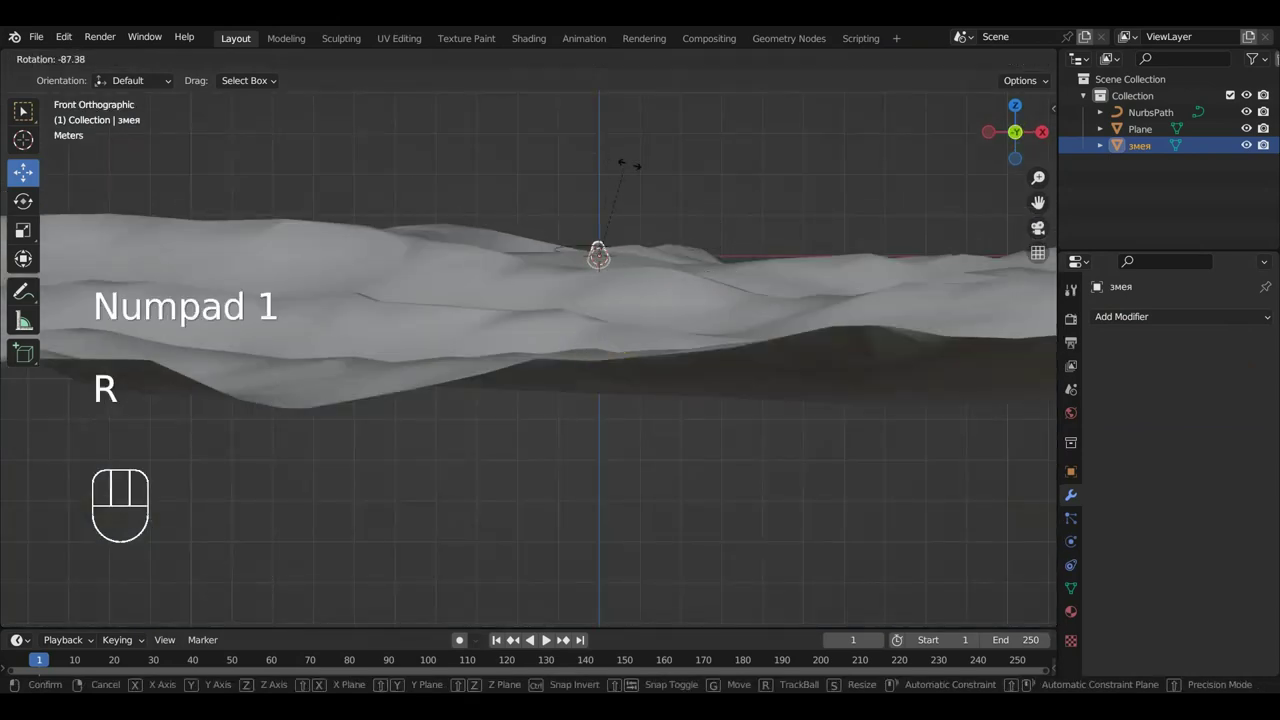
{"action": "left_click", "coordinate": [634, 180]}
{"action": "middle_click_drag", "start_coordinate": [634, 180], "coordinate": [455, 302]}
Give the snake a new Curve modifier that follows NurbsPath along deform axis Y
{"action": "left_click", "coordinate": [1125, 317]}
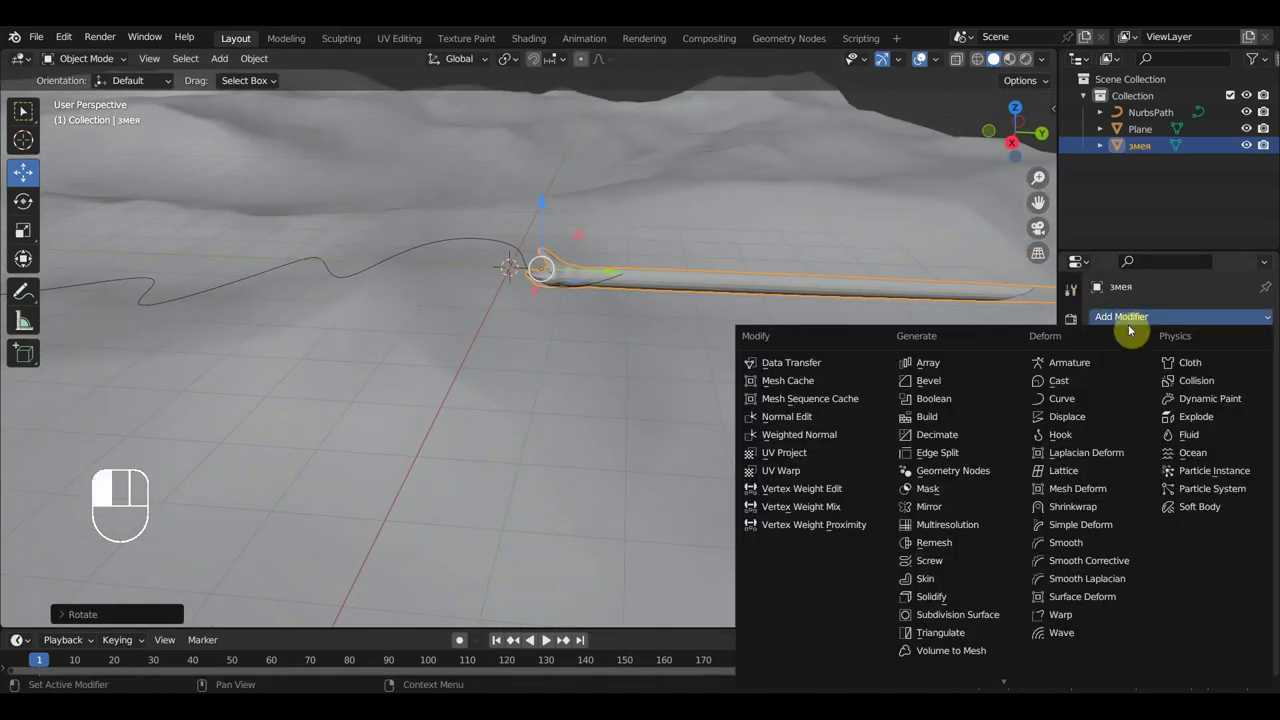
{"action": "left_click", "coordinate": [1084, 398]}
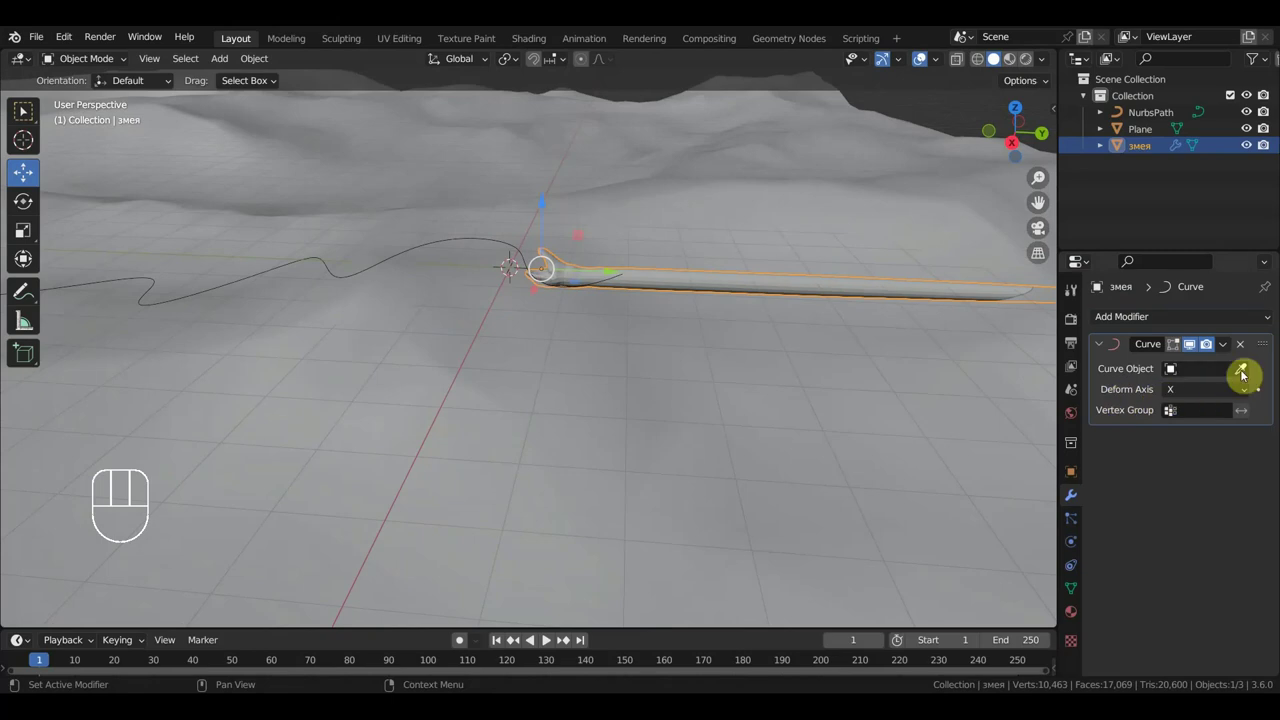
{"action": "left_click", "coordinate": [1223, 368]}
{"action": "left_click", "coordinate": [1157, 393]}
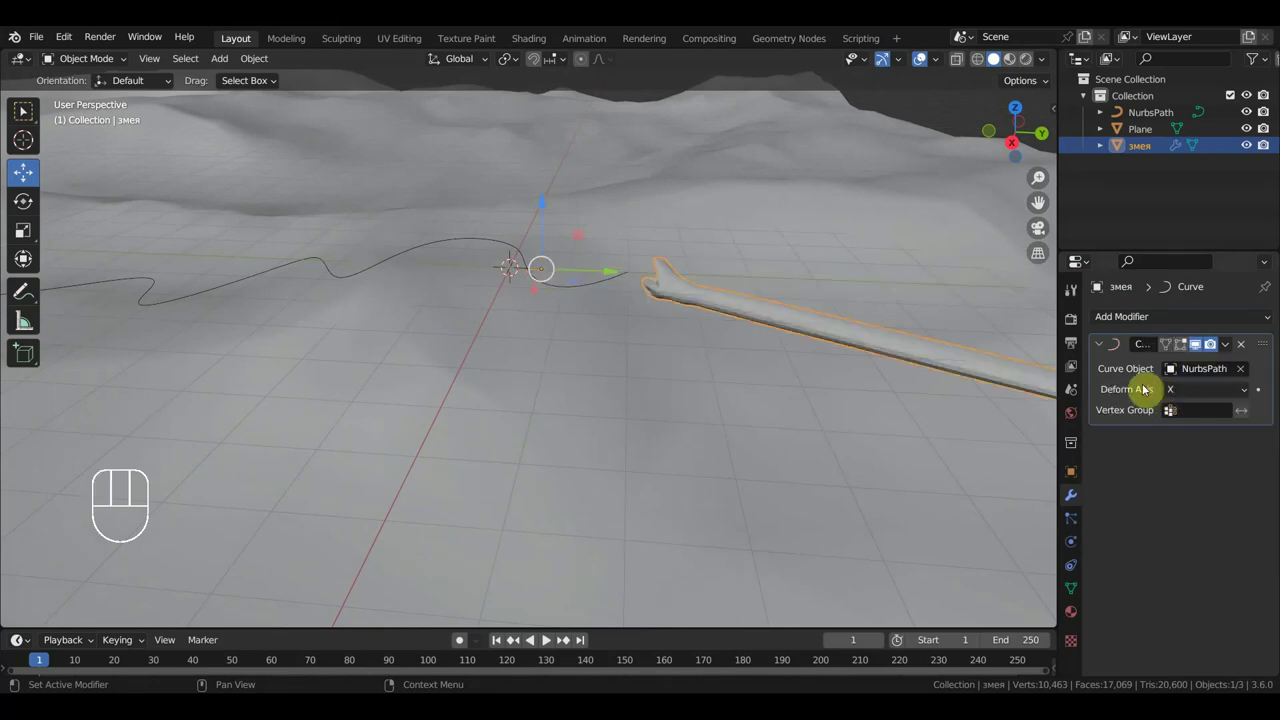
{"action": "left_click", "coordinate": [1207, 390]}
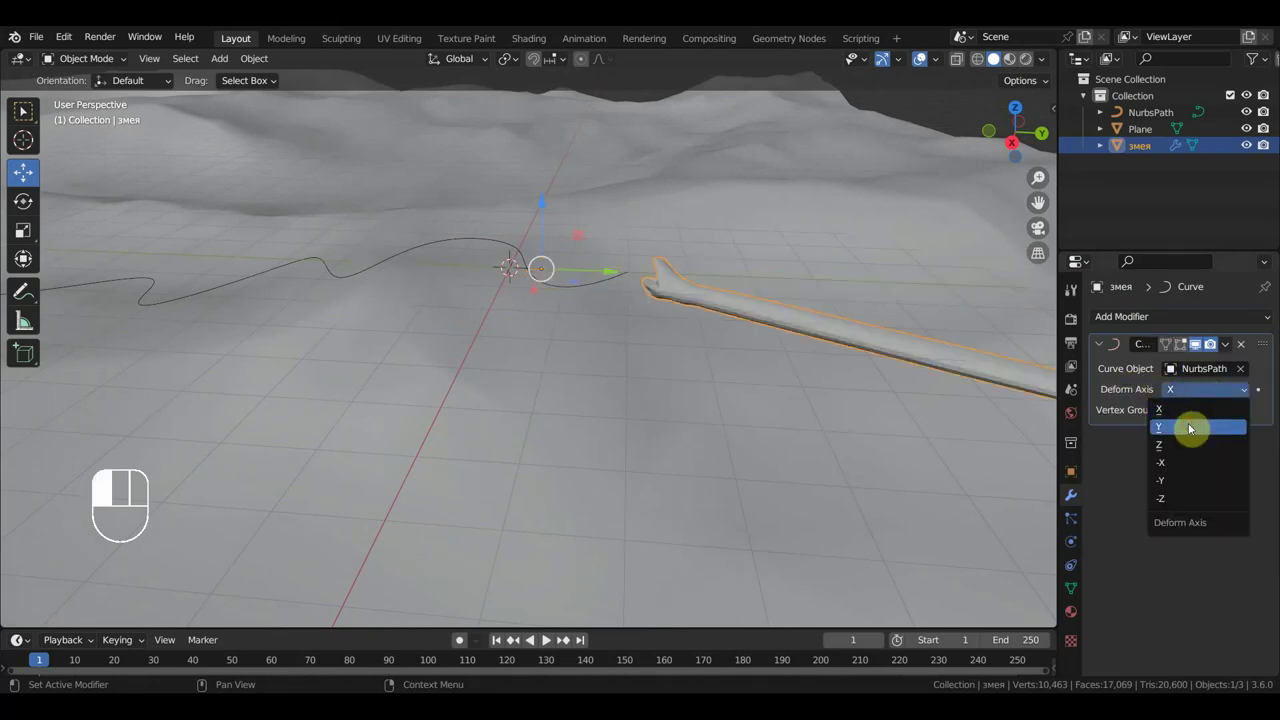
{"action": "left_click", "coordinate": [1191, 432]}
{"action": "middle_click_drag", "start_coordinate": [823, 371], "coordinate": [636, 371]}
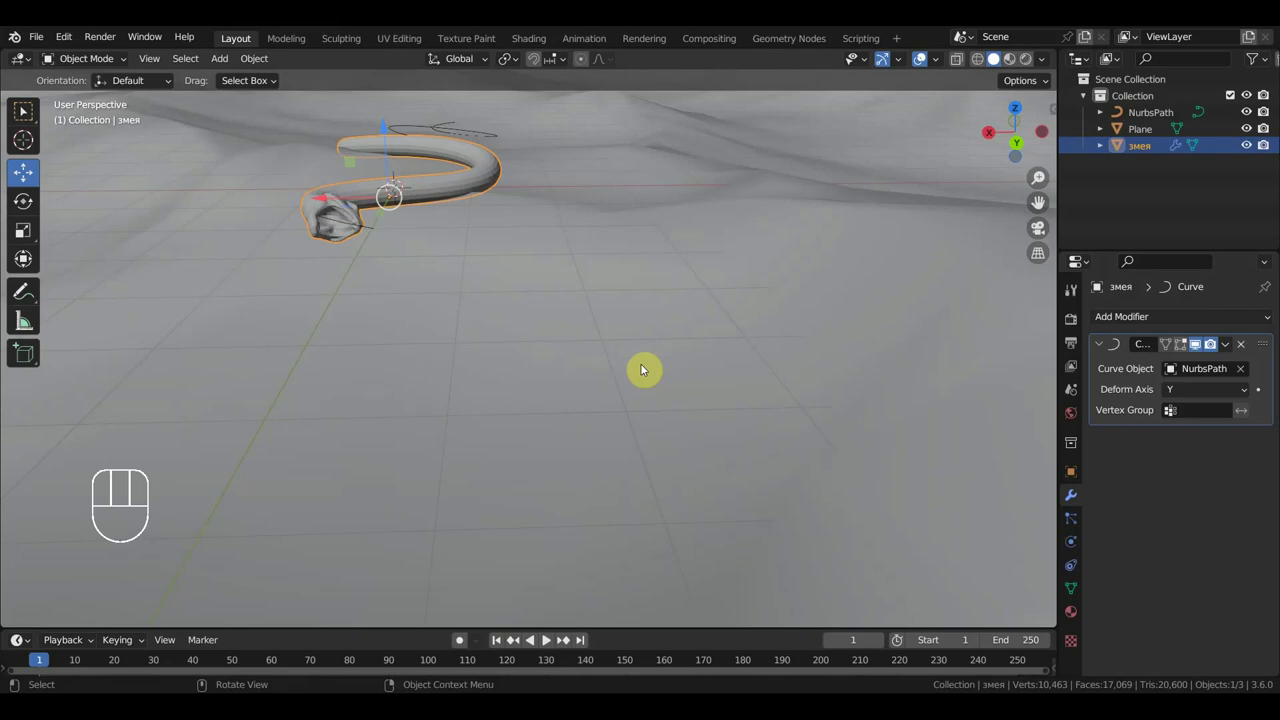
Try -X as the Curve modifier's deform axis, and set it to -Y
{"action": "left_click", "coordinate": [1230, 384]}
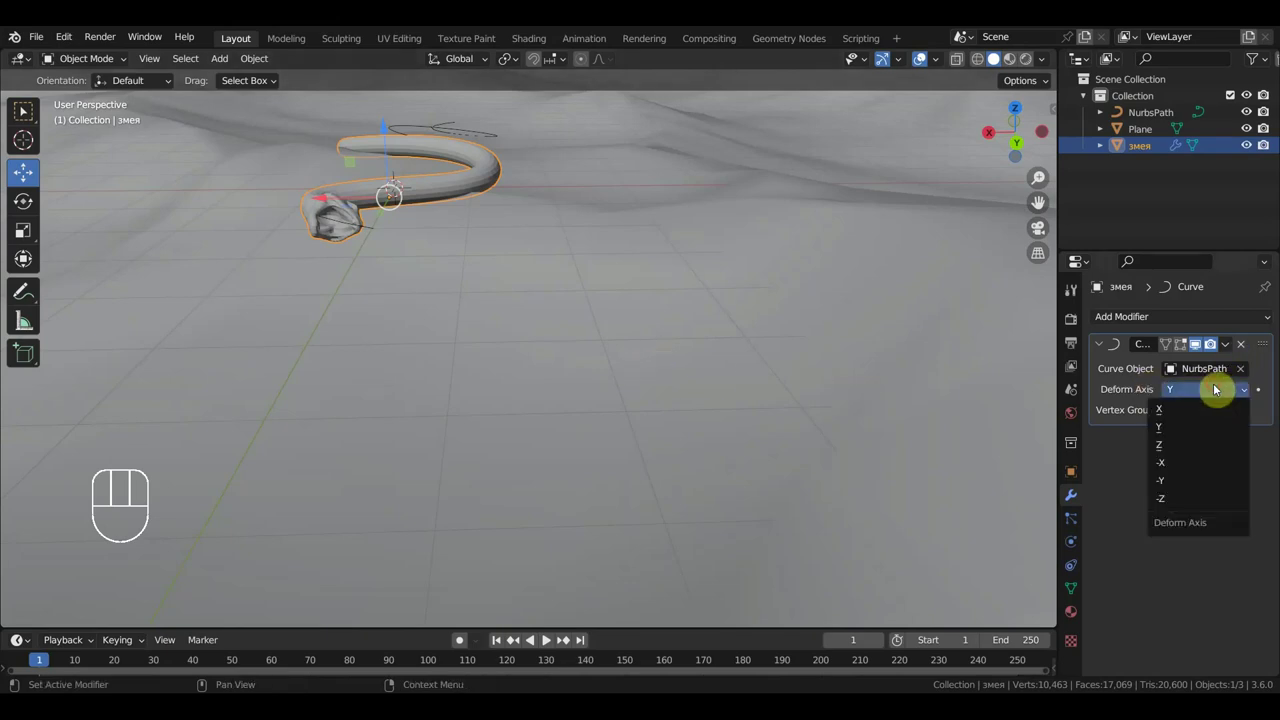
{"action": "left_click", "coordinate": [1186, 463]}
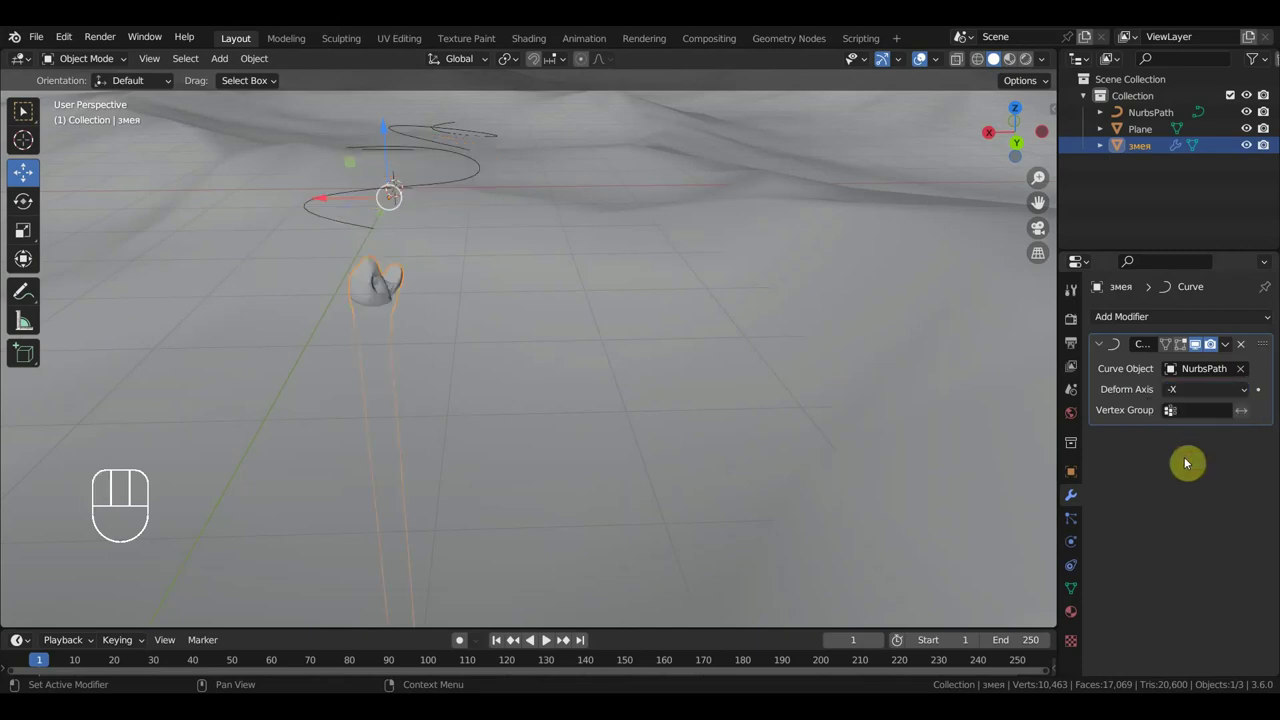
{"action": "left_click", "coordinate": [1205, 392]}
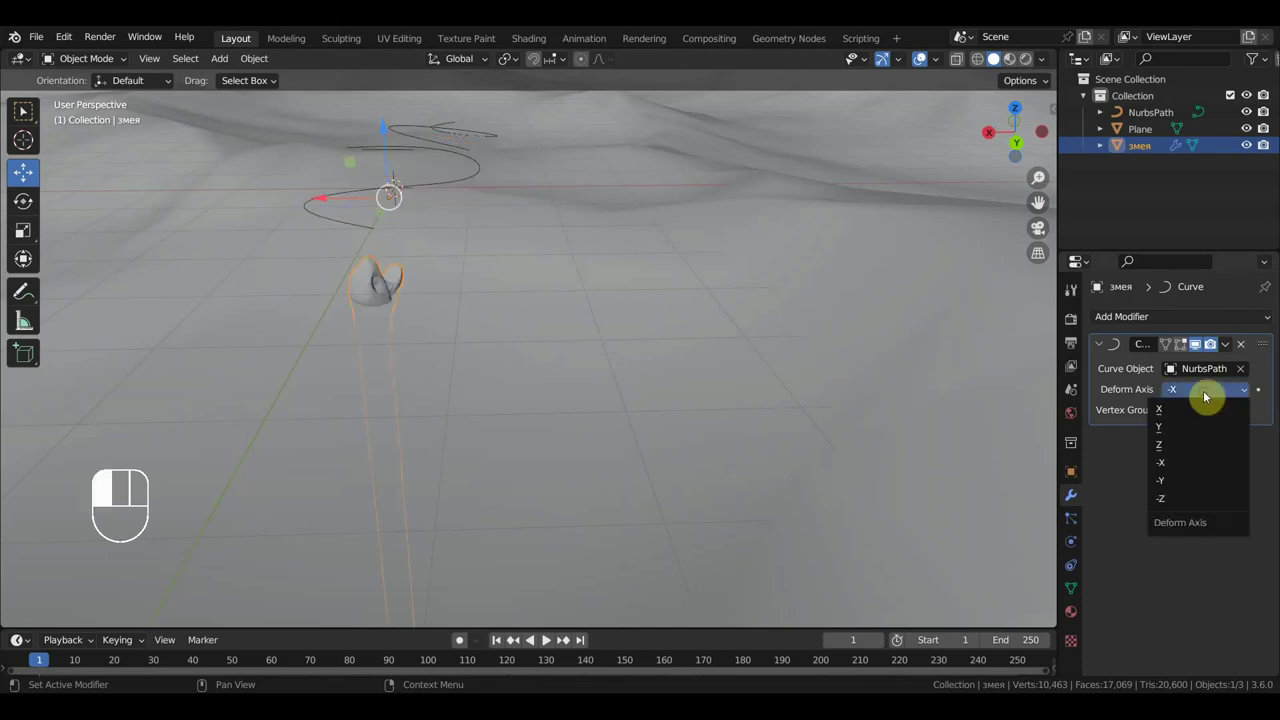
{"action": "left_click", "coordinate": [1187, 482]}
Move the snake along the global Y axis until its body lies on the start of the winding path
{"action": "middle_click_drag", "start_coordinate": [925, 422], "coordinate": [854, 386]}
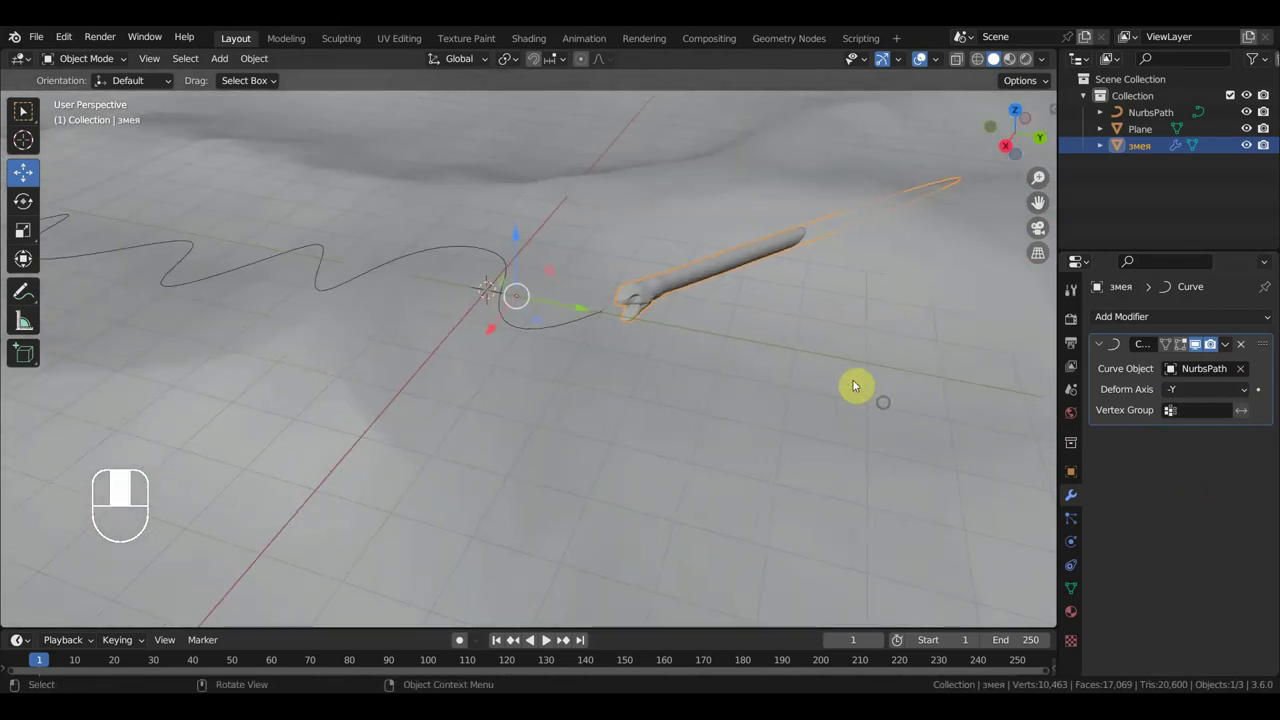
{"action": "left_click_drag", "start_coordinate": [580, 311], "coordinate": [203, 284]}
{"action": "middle_click_drag", "start_coordinate": [351, 320], "coordinate": [530, 291]}
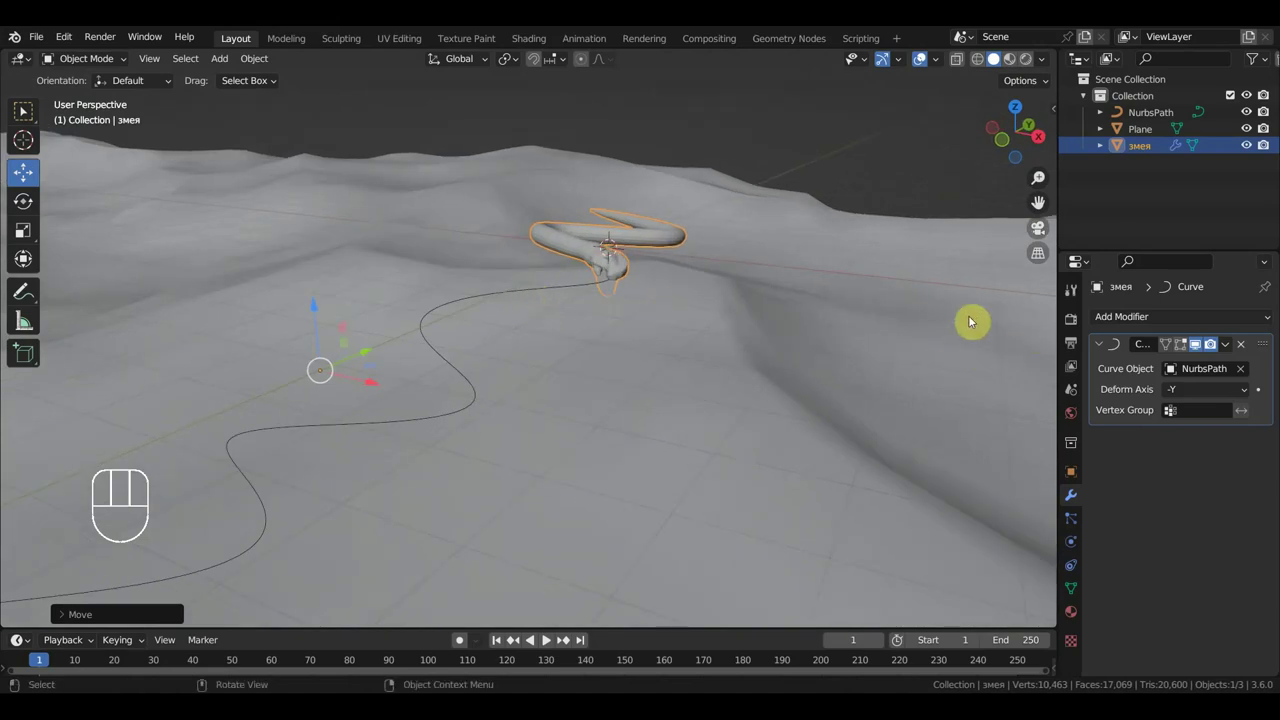
Select the NurbsPath curve beneath the snake and enter Edit Mode to show its control points
{"action": "middle_click_drag", "start_coordinate": [806, 331], "coordinate": [789, 343]}
{"action": "key", "text": "KP_1"}
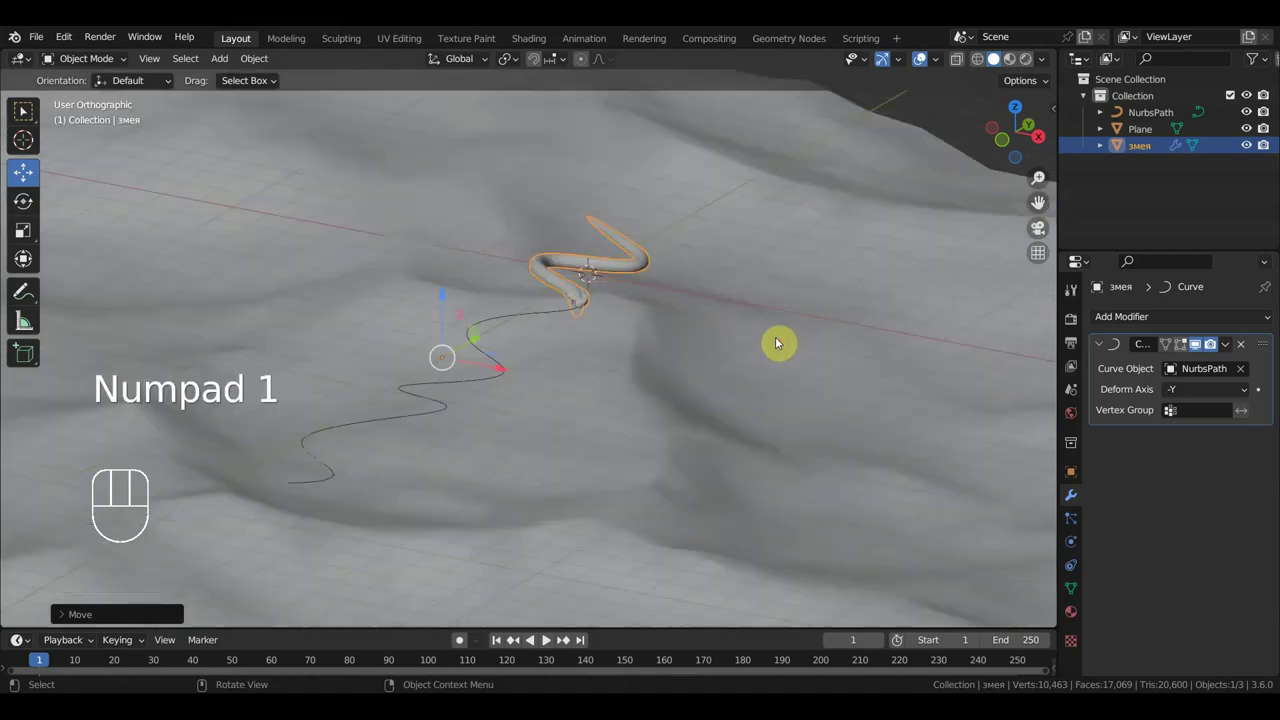
{"action": "scroll", "coordinate": [705, 315], "scroll_direction": "up", "scroll_amount": 2}
{"action": "middle_click_drag", "start_coordinate": [705, 315], "coordinate": [566, 345]}
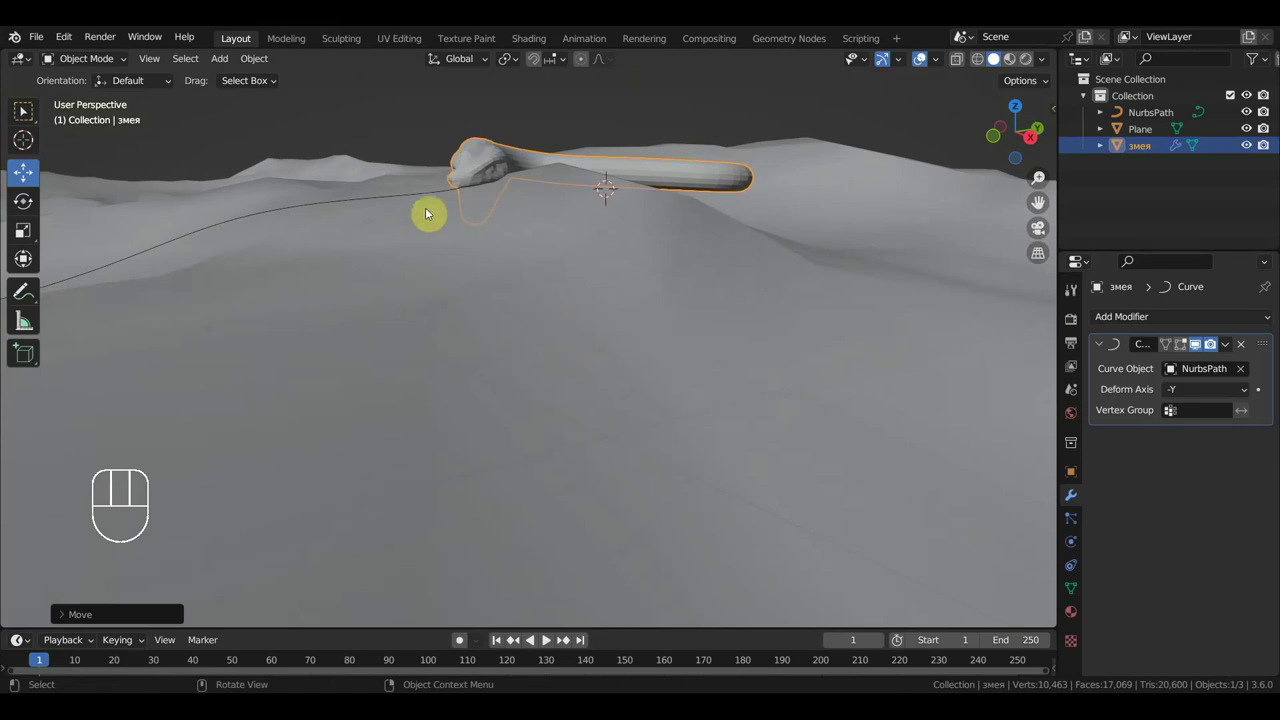
{"action": "left_click", "coordinate": [415, 195]}
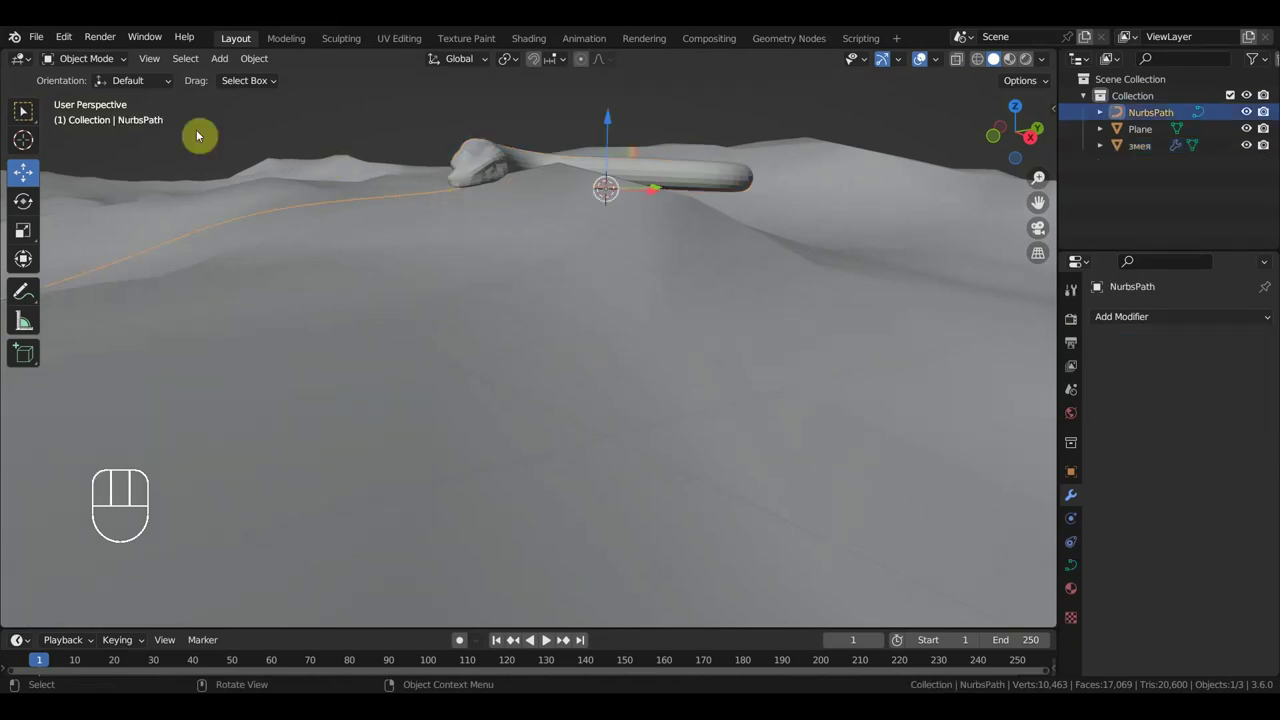
{"action": "left_click", "coordinate": [99, 58]}
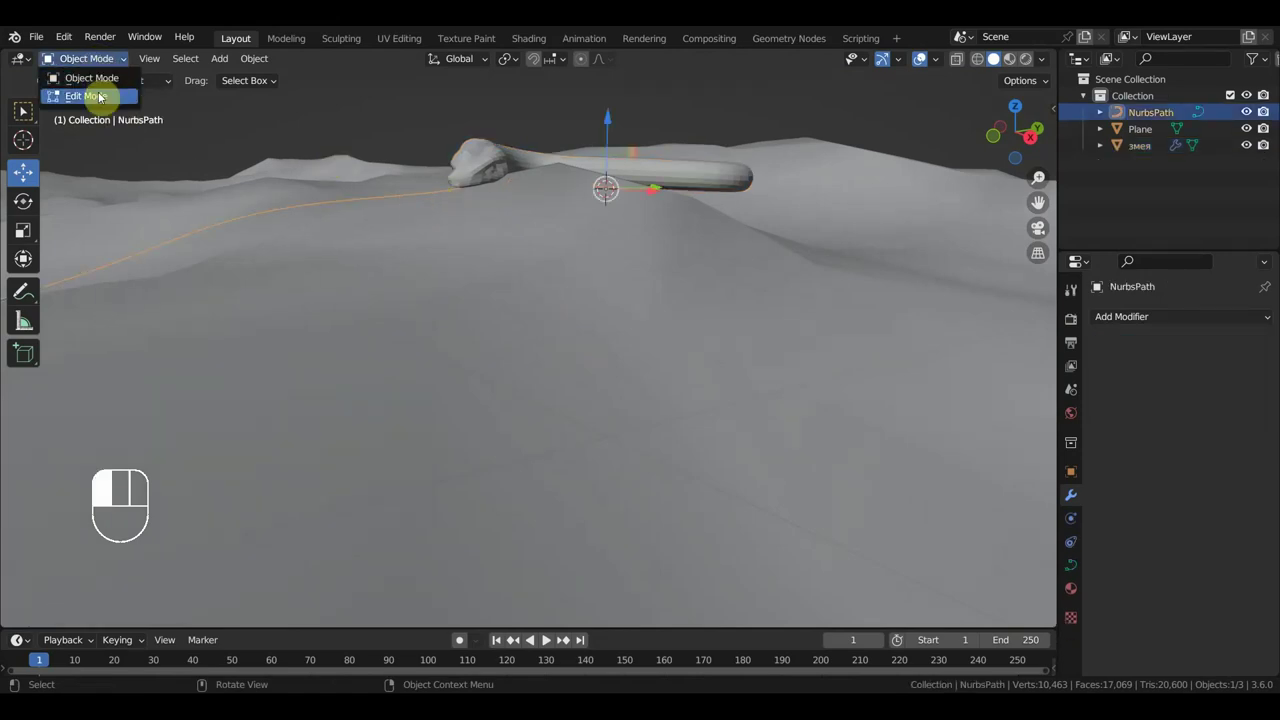
{"action": "left_click", "coordinate": [106, 79]}
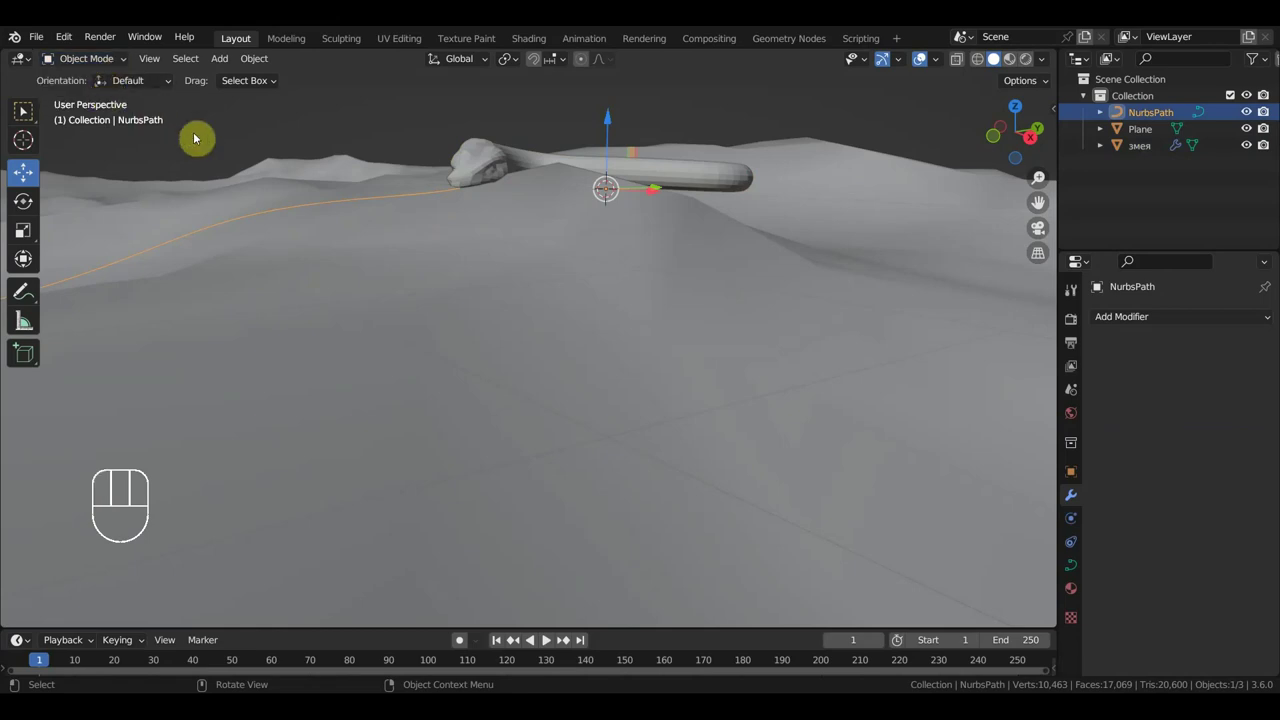
{"action": "left_click", "coordinate": [100, 58]}
{"action": "left_click", "coordinate": [102, 82]}
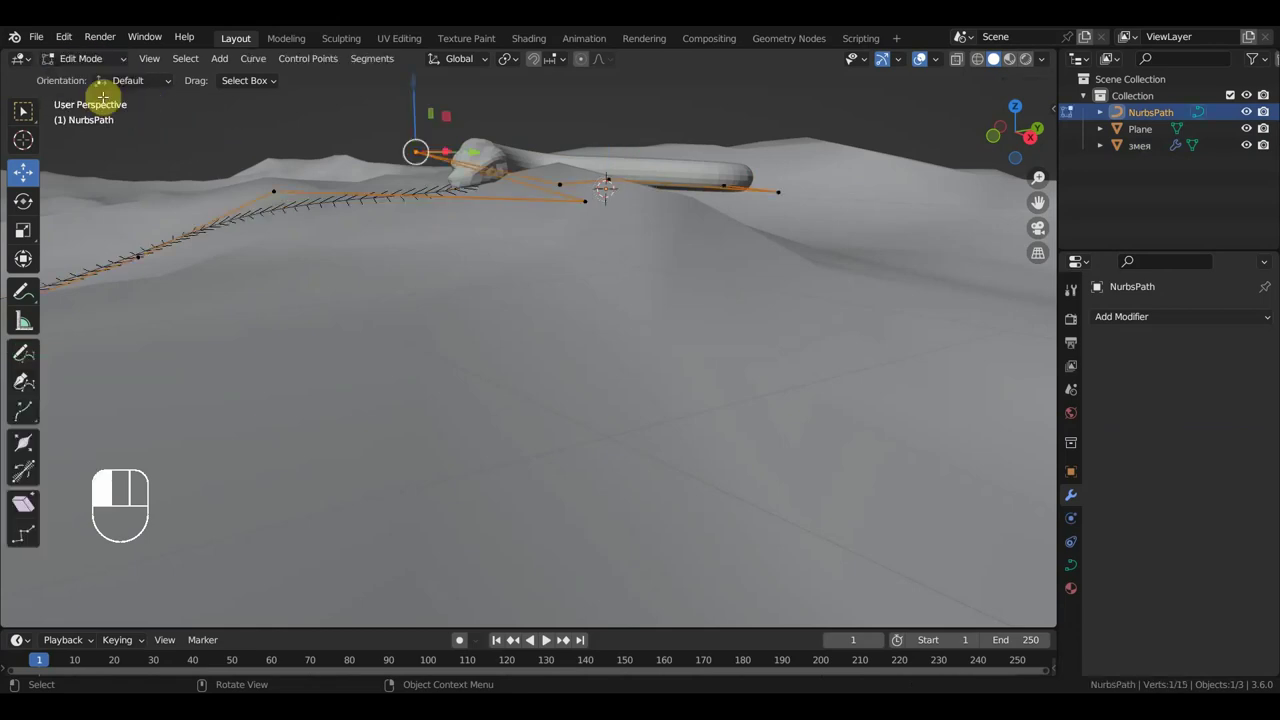
Subdivide the path segment between the two control points behind the snake's head
{"action": "middle_click_drag", "start_coordinate": [320, 186], "coordinate": [486, 223]}
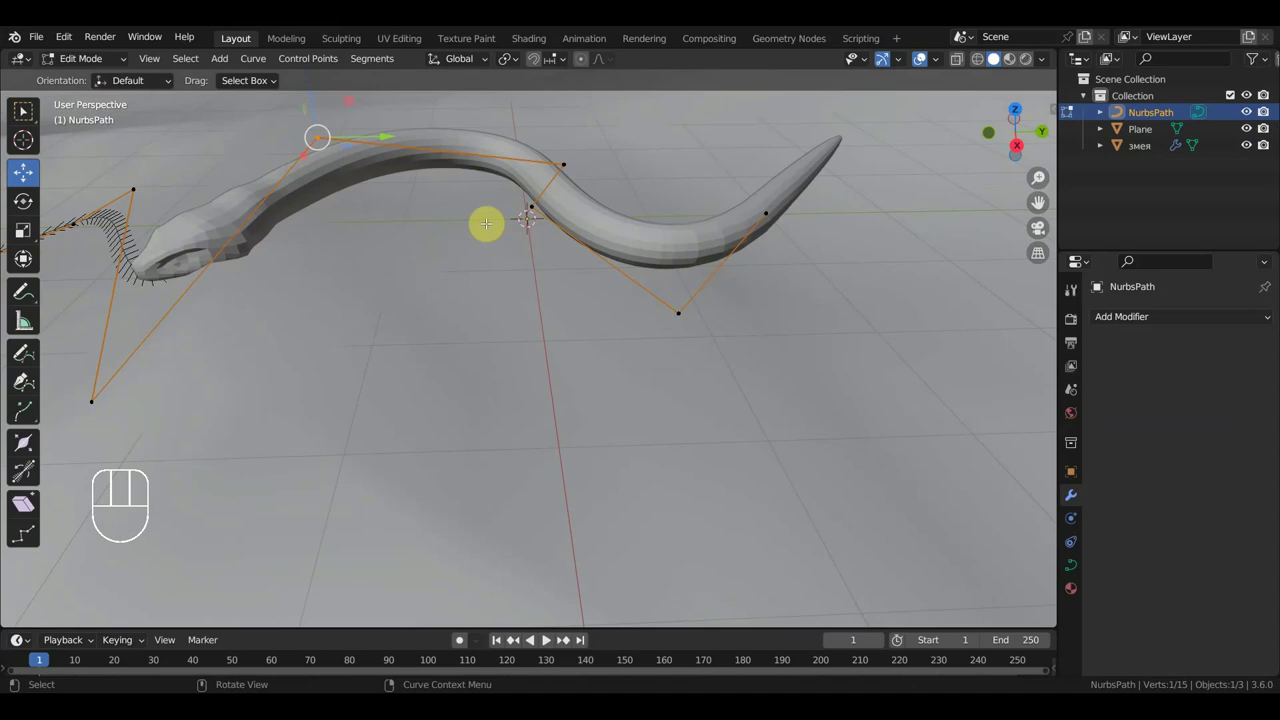
{"action": "left_click", "coordinate": [566, 164]}
{"action": "left_click", "coordinate": [319, 135], "text": "shift"}
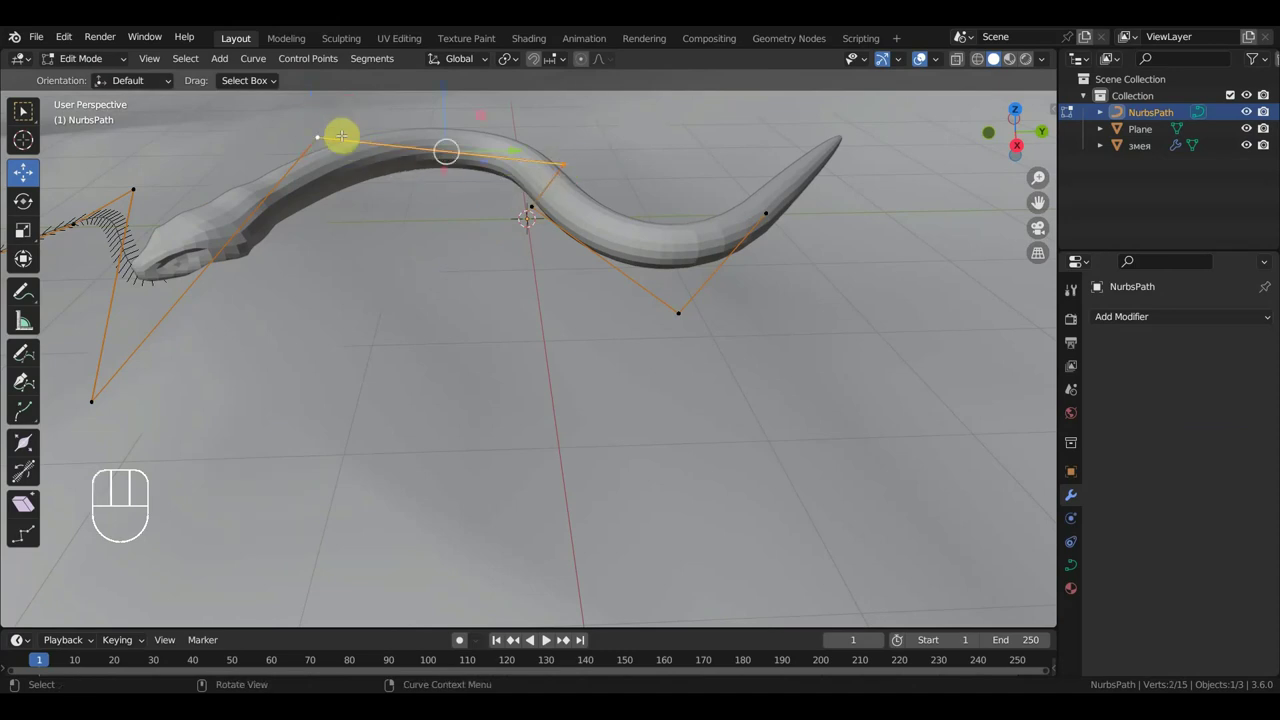
{"action": "right_click", "coordinate": [383, 132]}
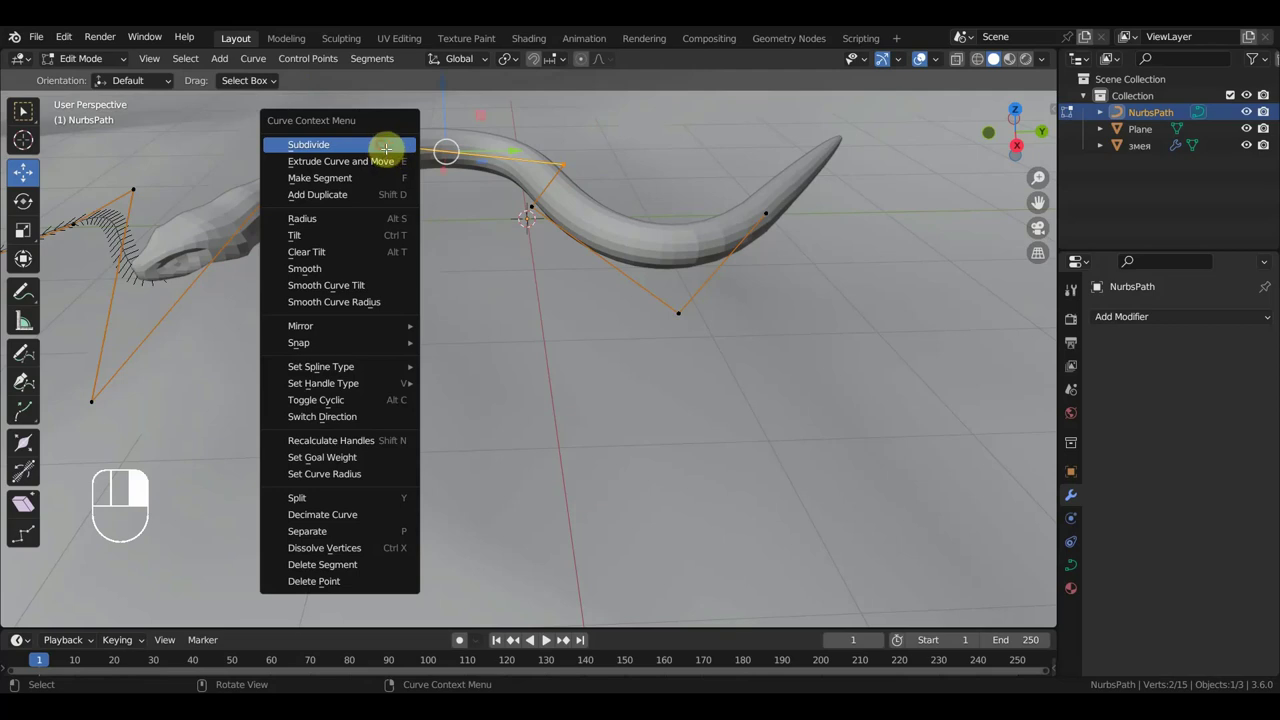
{"action": "left_click", "coordinate": [388, 145]}
Select the newly added middle control point and lower it along Z so the snake's body dips toward the terrain
{"action": "mouse_move", "coordinate": [449, 151]}
{"action": "middle_mouse_down"}
{"action": "mouse_move", "coordinate": [457, 131]}
{"action": "mouse_move", "coordinate": [463, 163]}
{"action": "middle_mouse_up"}
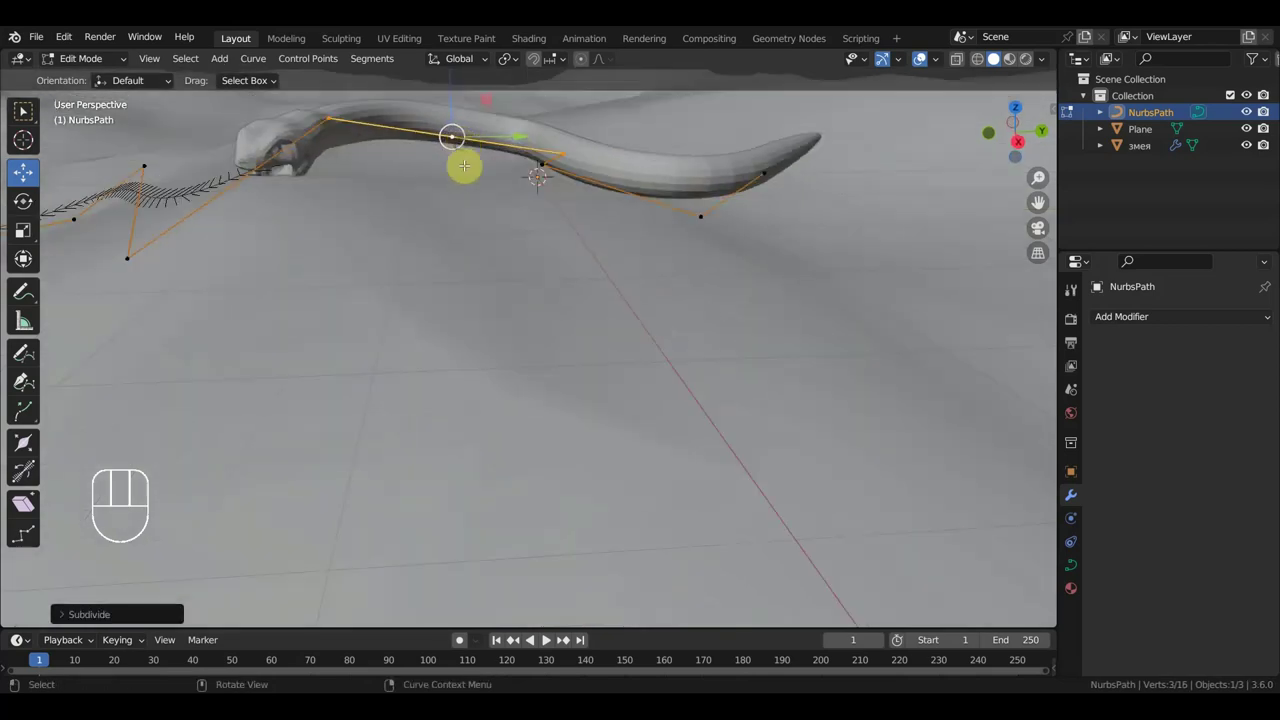
{"action": "left_click_drag", "start_coordinate": [463, 163], "coordinate": [437, 136]}
{"action": "middle_click_drag", "start_coordinate": [441, 141], "coordinate": [466, 140]}
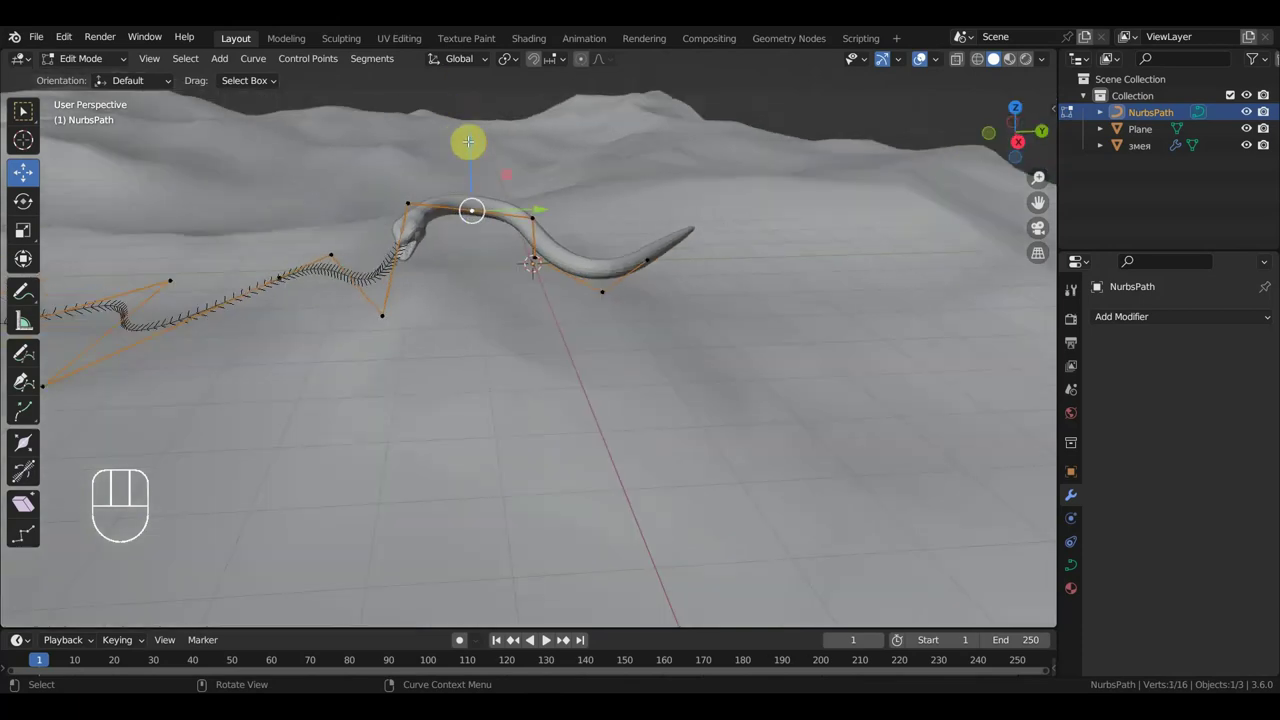
{"action": "left_click_drag", "start_coordinate": [469, 144], "coordinate": [478, 217]}
Select the control point above the snake's head and lower it along Z toward the terrain
{"action": "scroll", "coordinate": [510, 217], "scroll_direction": "up", "scroll_amount": 6}
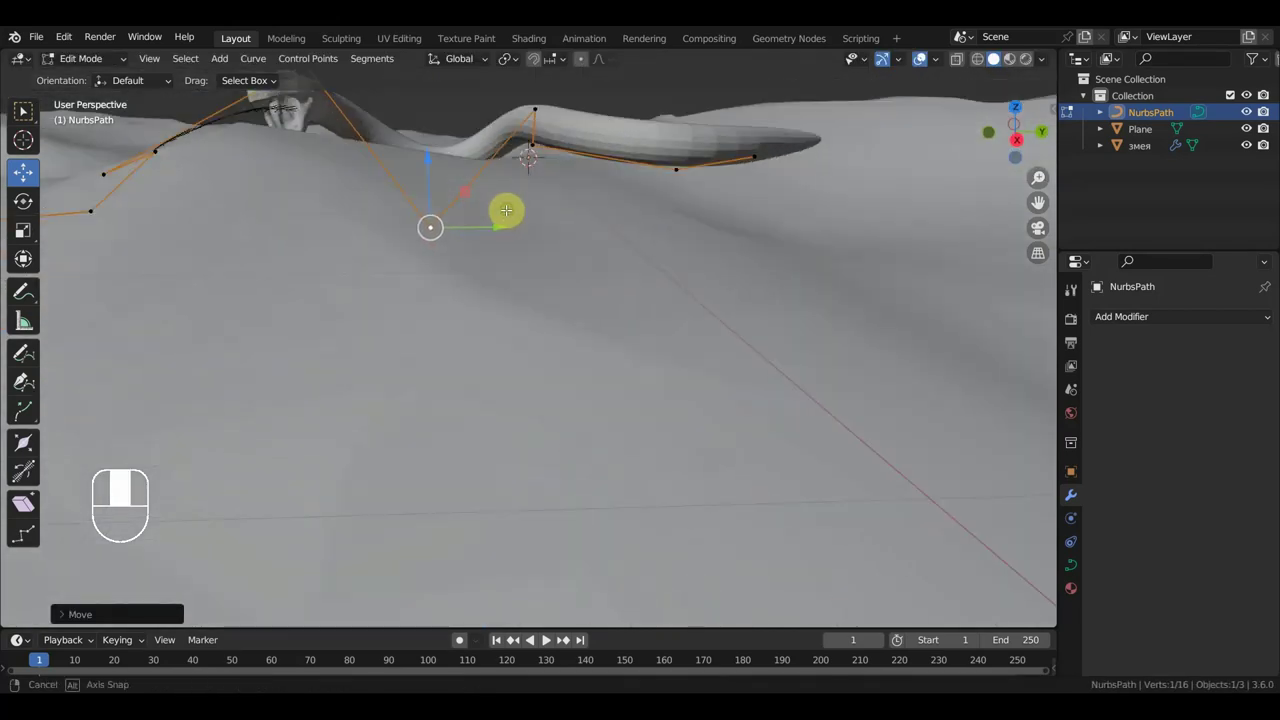
{"action": "middle_click_drag", "start_coordinate": [506, 210], "coordinate": [429, 200]}
{"action": "left_click", "coordinate": [391, 163]}
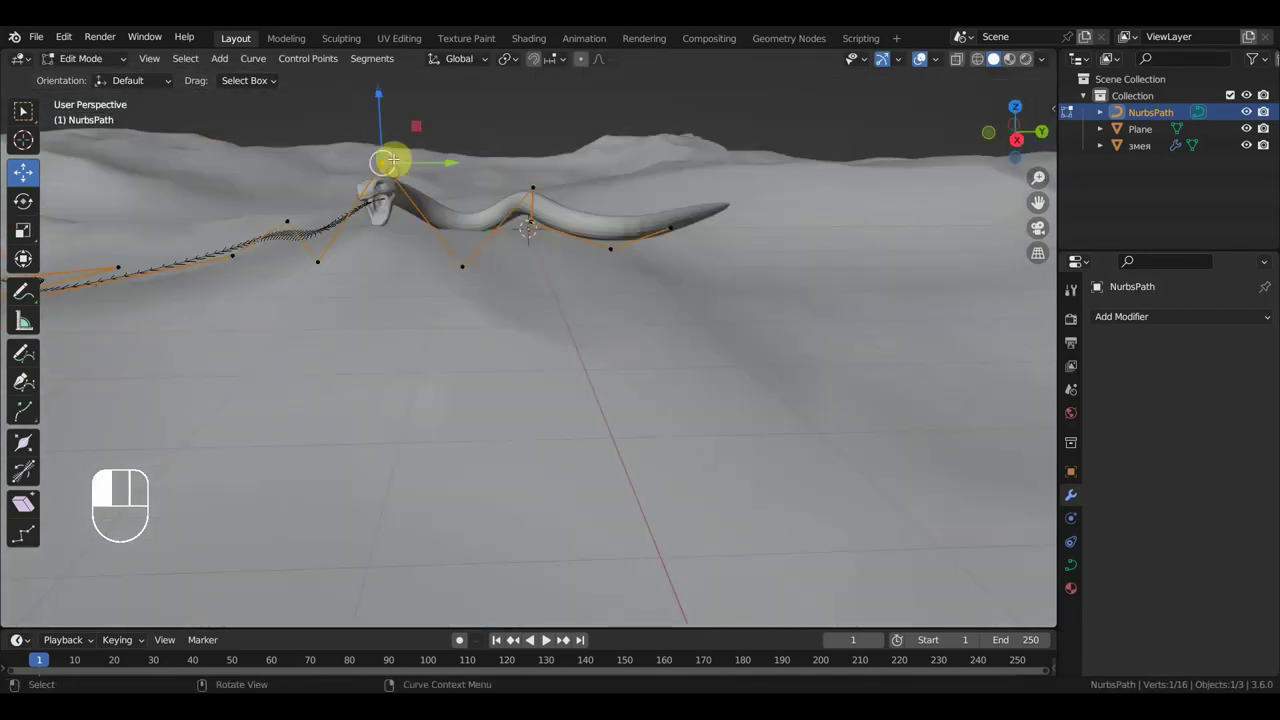
{"action": "left_click_drag", "start_coordinate": [380, 108], "coordinate": [429, 180]}
{"action": "middle_click_drag", "start_coordinate": [429, 180], "coordinate": [502, 188]}
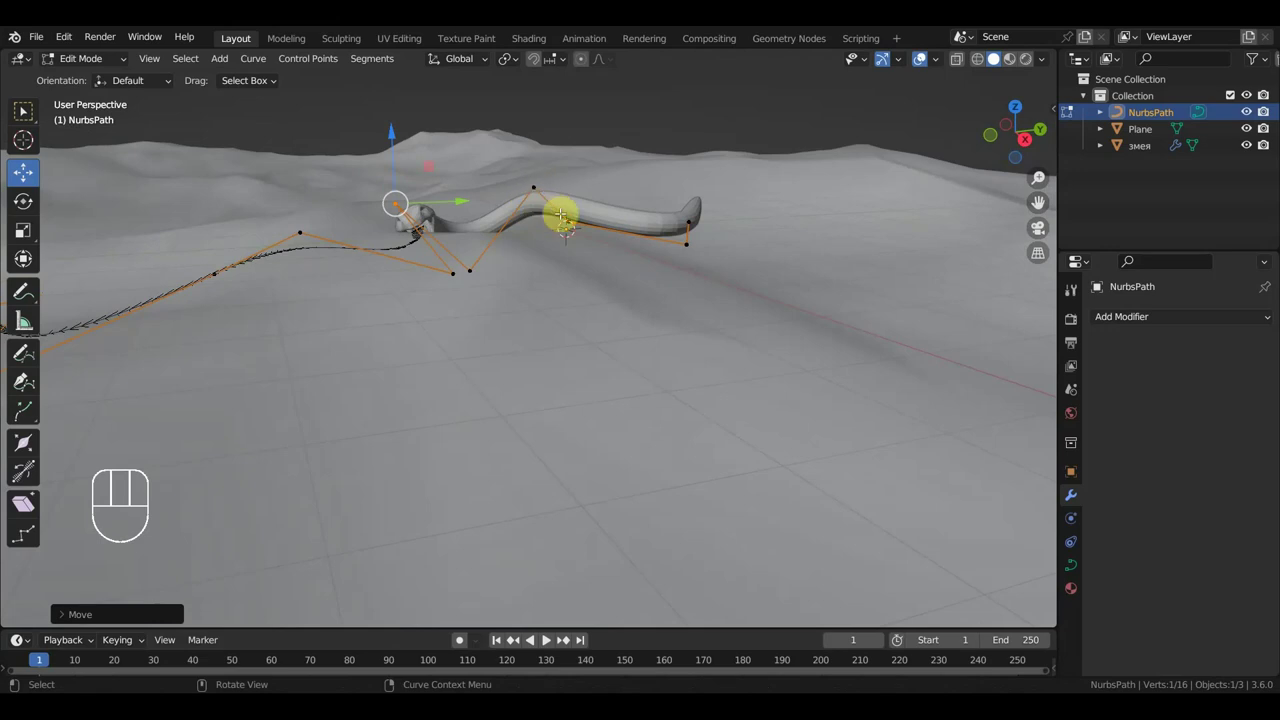
Try to rotate the selected control point above the snake's head
{"action": "key", "text": "r"}
{"action": "left_click", "coordinate": [586, 251]}
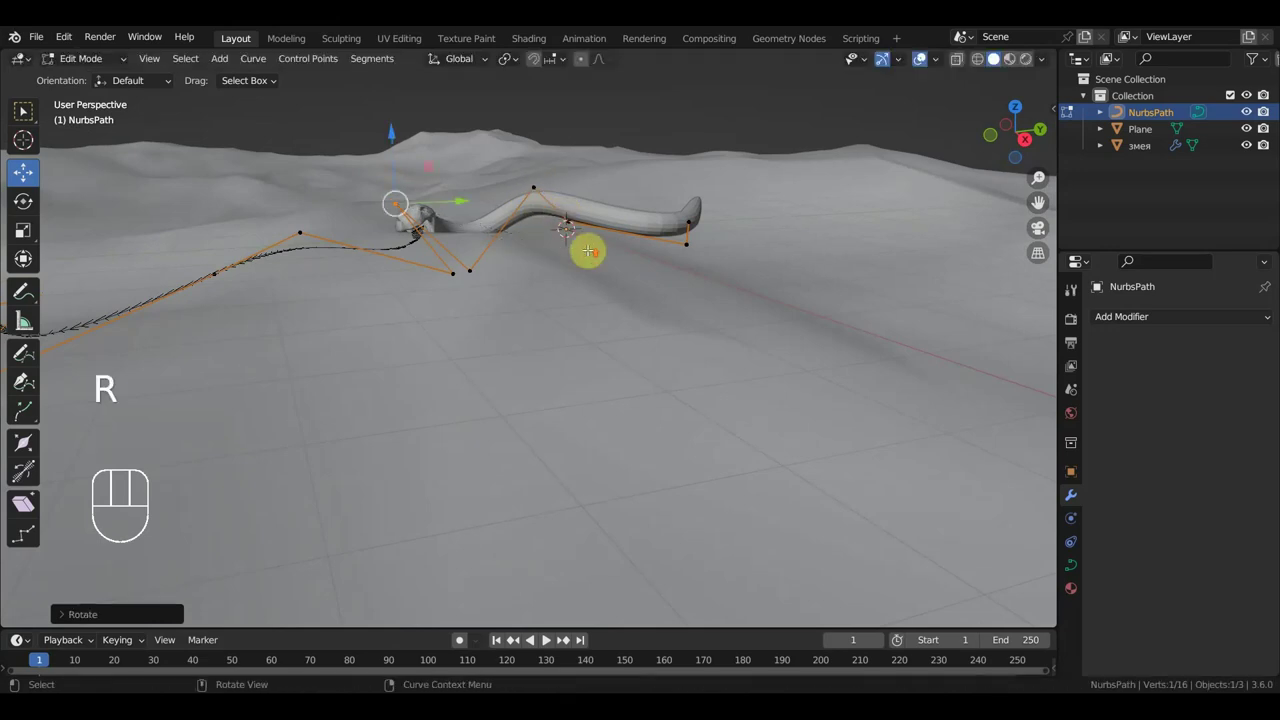
{"action": "middle_click_drag", "start_coordinate": [586, 251], "coordinate": [625, 245]}
{"action": "key", "text": "r"}
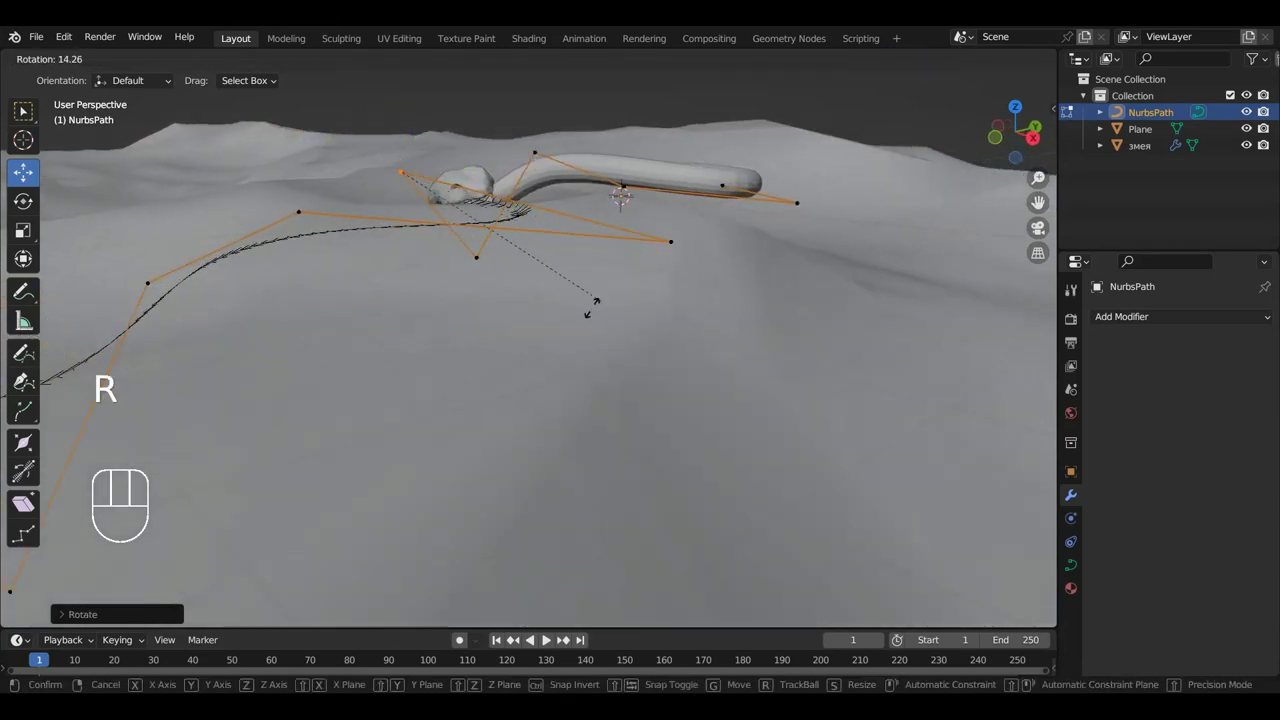
{"action": "left_click", "coordinate": [627, 255]}
Move the control point above the snake's head freely to reshape the bend at the head
{"action": "key", "text": "g"}
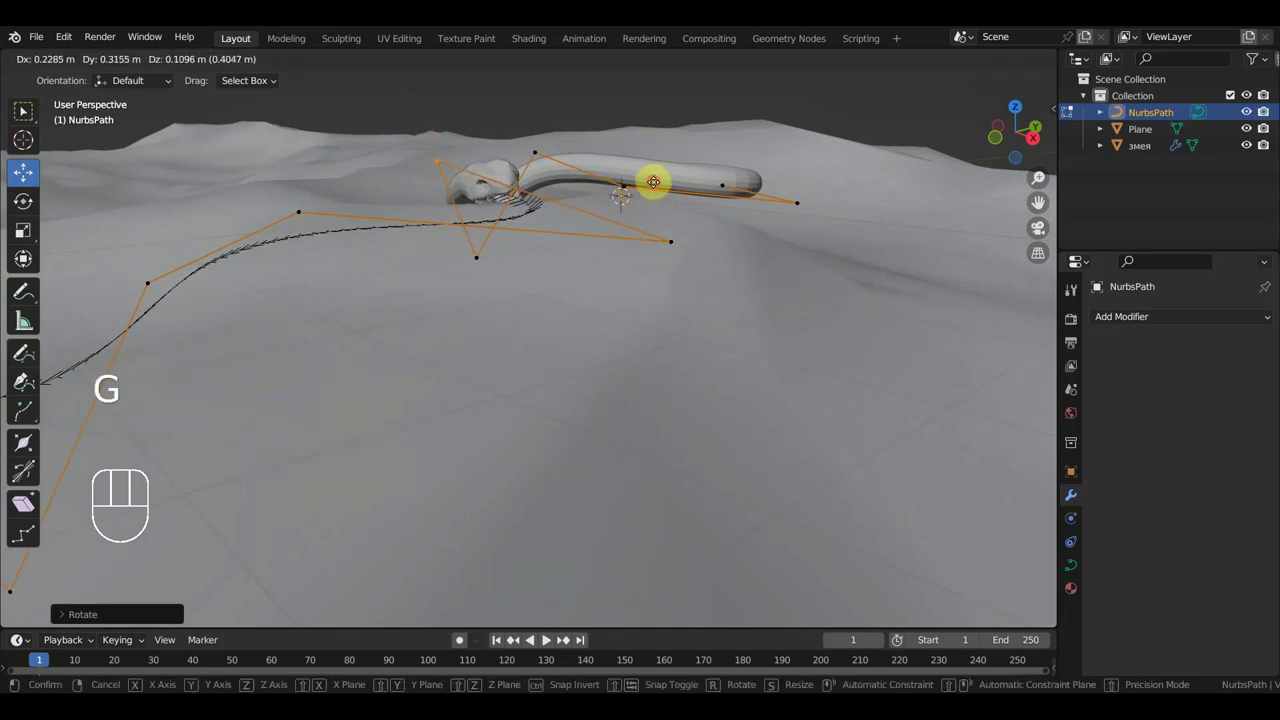
{"action": "left_click", "coordinate": [669, 197]}
{"action": "middle_click_drag", "start_coordinate": [669, 197], "coordinate": [597, 233]}
Select the next control point ahead of the snake's head and raise it along Z
{"action": "middle_click_drag", "start_coordinate": [494, 255], "coordinate": [371, 300]}
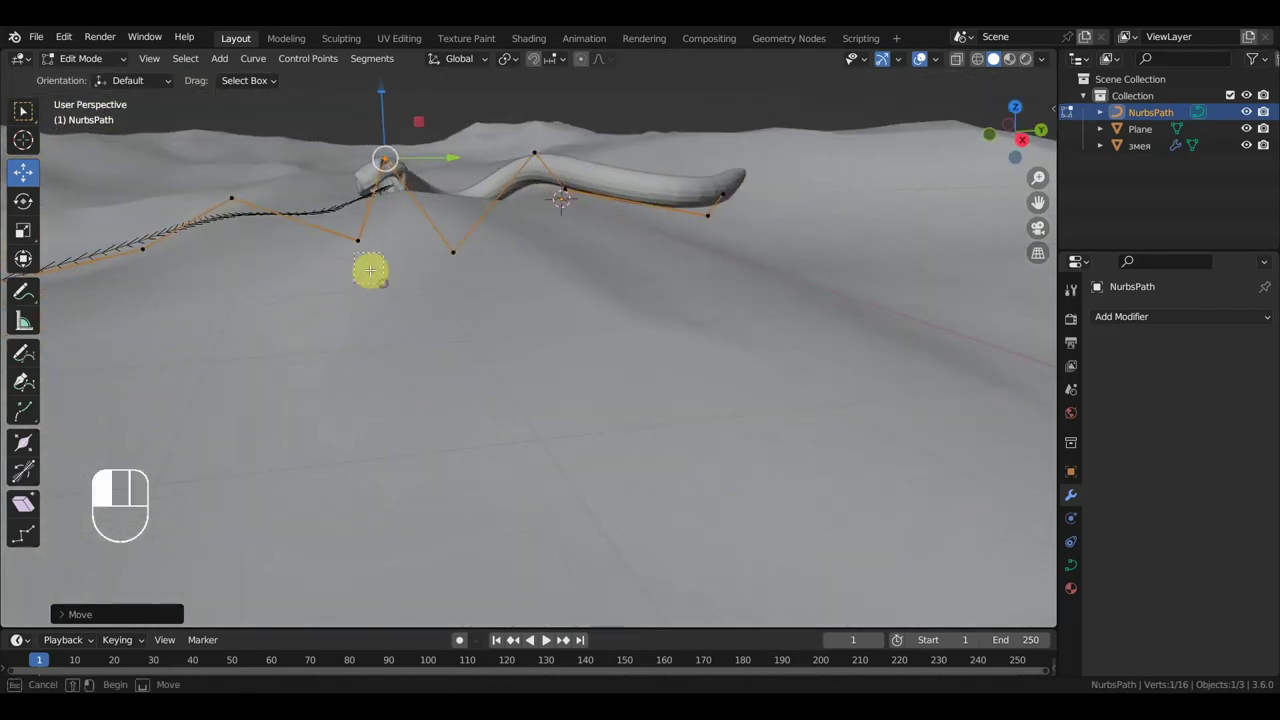
{"action": "left_click_drag", "start_coordinate": [329, 222], "coordinate": [343, 183]}
{"action": "middle_click_drag", "start_coordinate": [313, 278], "coordinate": [425, 288]}
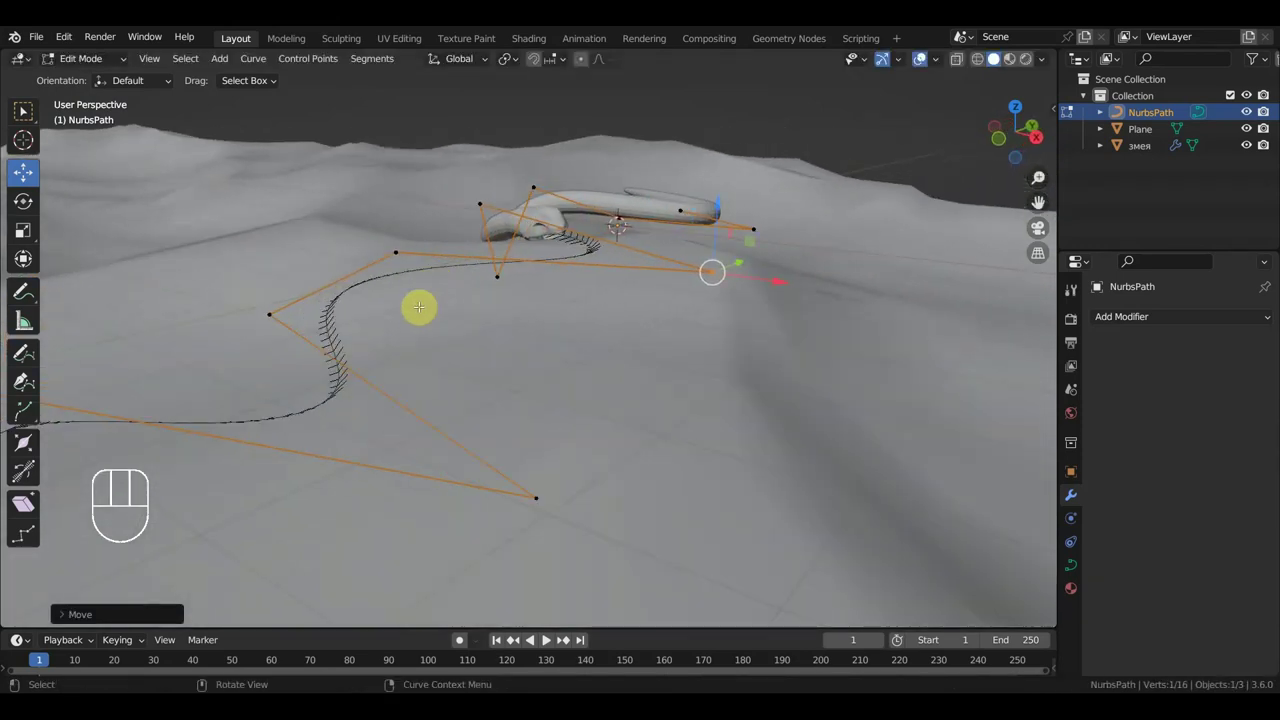
{"action": "middle_click_drag", "start_coordinate": [727, 270], "coordinate": [593, 289]}
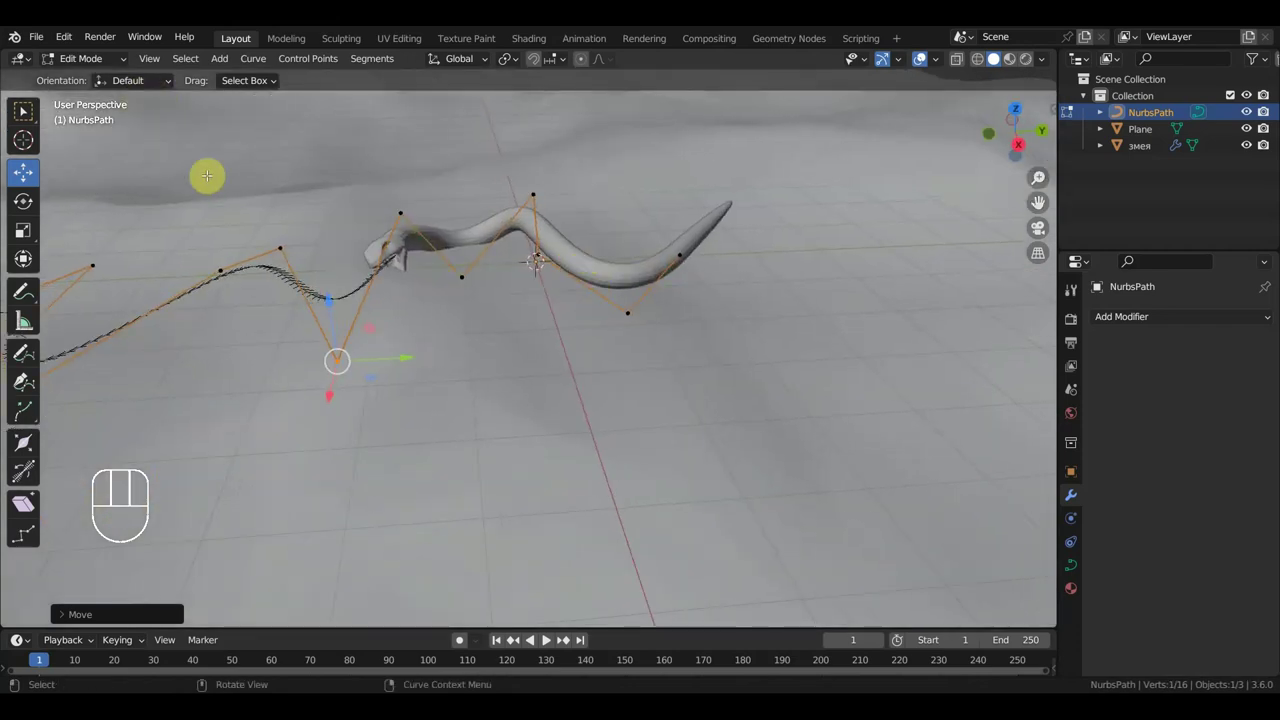
Return to Object Mode and select the snake mesh
{"action": "left_click", "coordinate": [84, 59]}
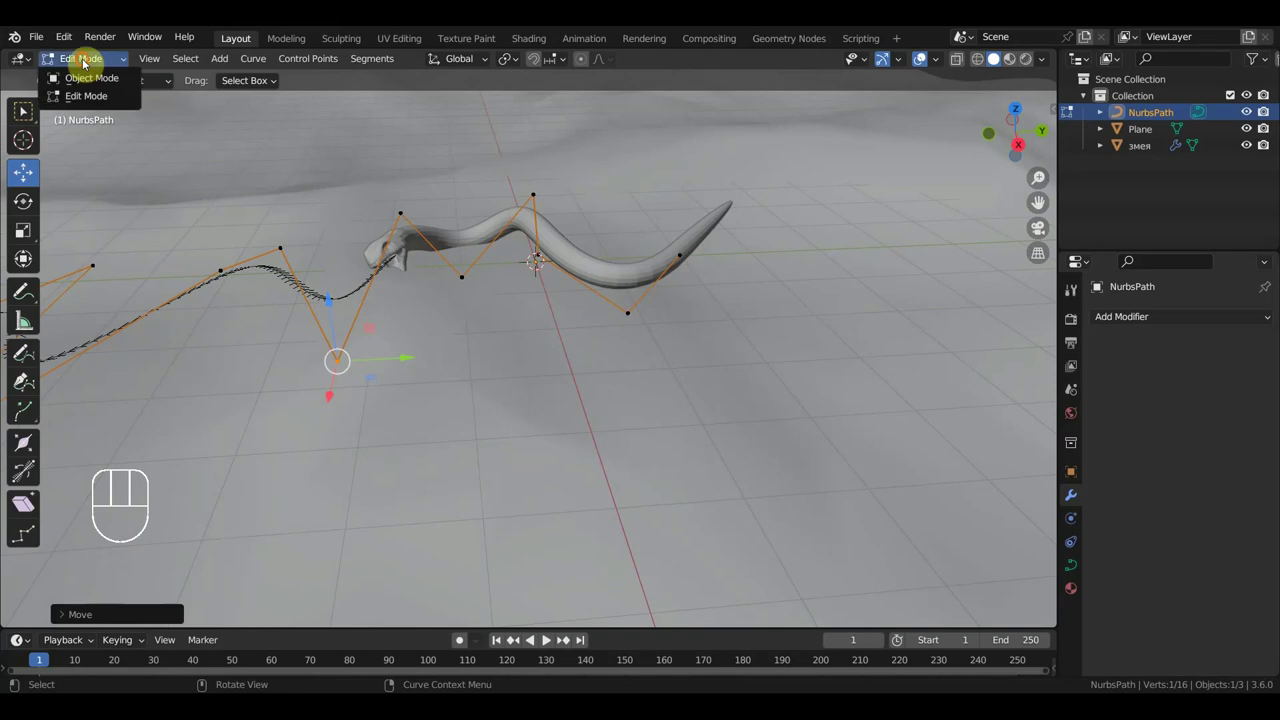
{"action": "left_click", "coordinate": [100, 78]}
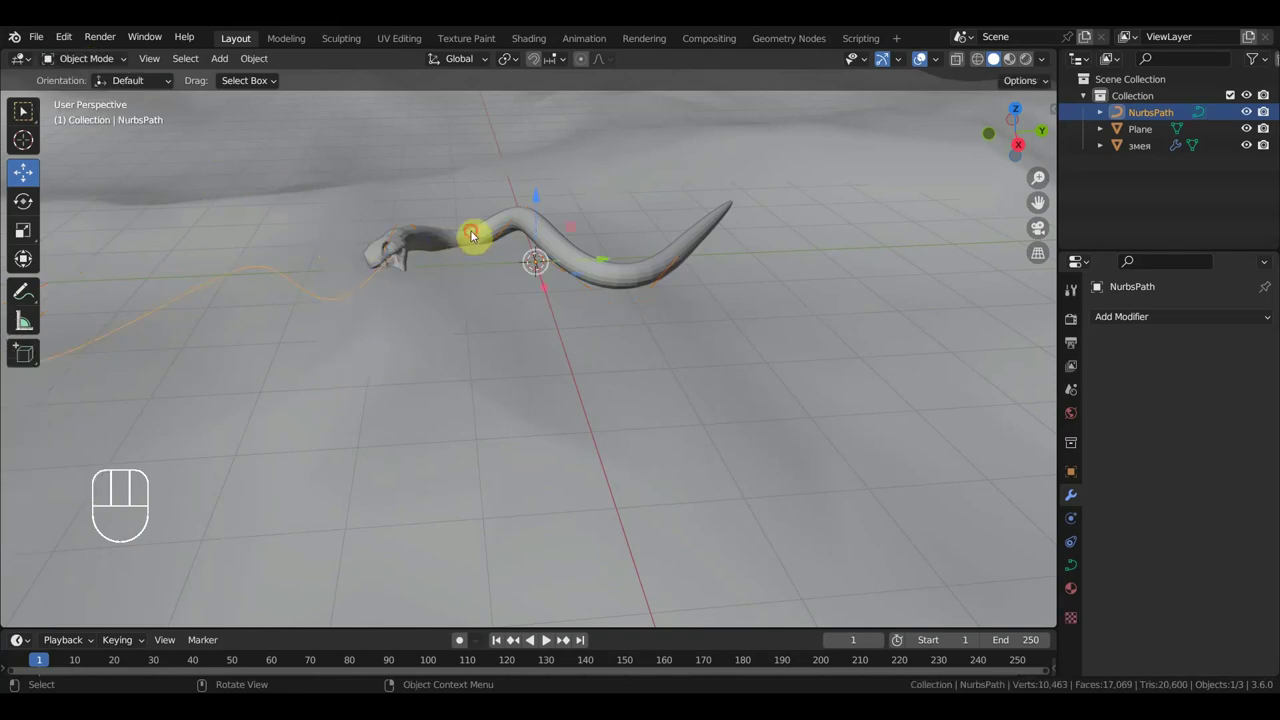
{"action": "left_click", "coordinate": [540, 254]}
Move the snake along the Y axis so it slides forward along the winding path toward its far end
{"action": "middle_click_drag", "start_coordinate": [576, 265], "coordinate": [351, 334]}
{"action": "left_click_drag", "start_coordinate": [375, 320], "coordinate": [256, 320]}
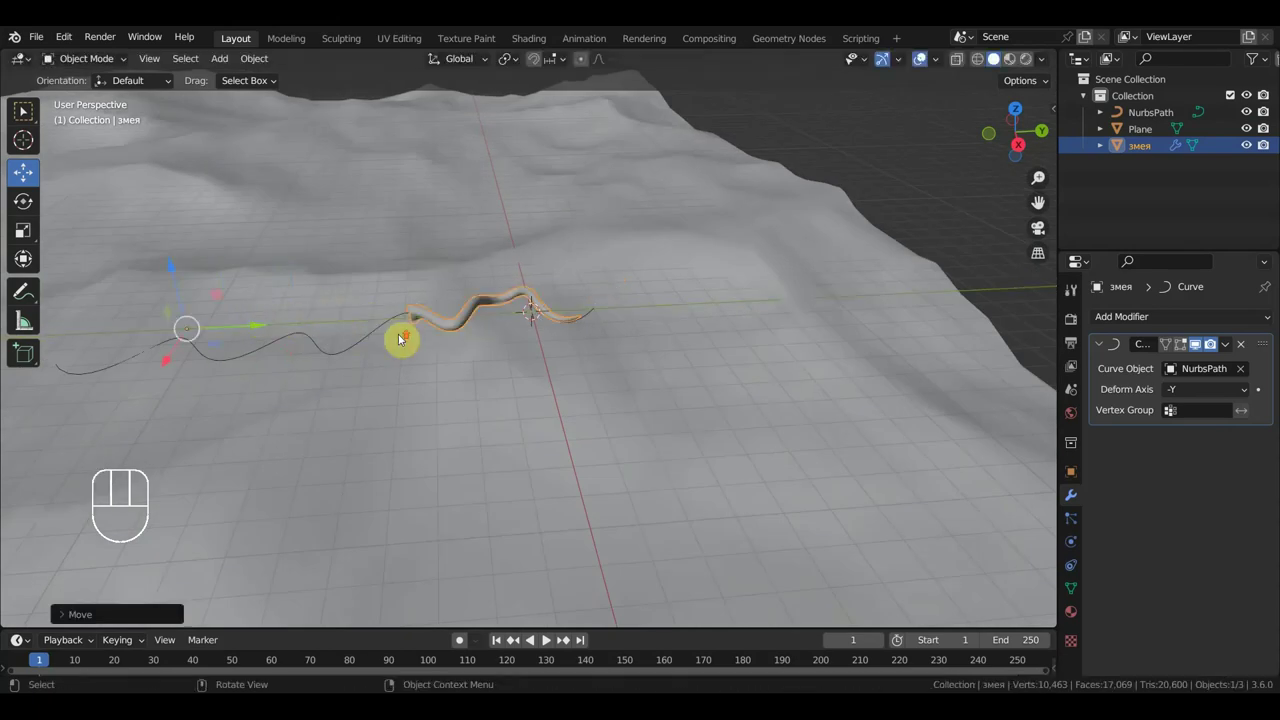
{"action": "scroll", "coordinate": [440, 330], "scroll_direction": "up", "scroll_amount": 2}
{"action": "middle_click_drag", "start_coordinate": [480, 320], "coordinate": [756, 296], "text": "shift"}
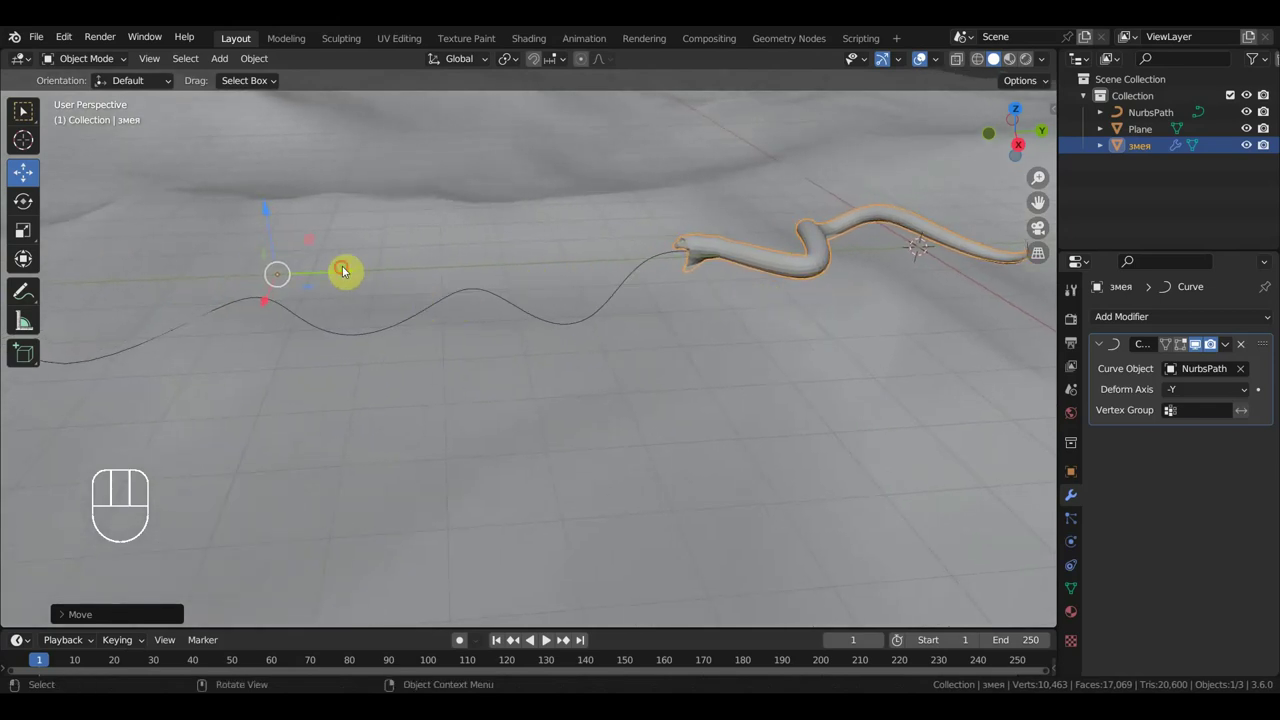
{"action": "left_click_drag", "start_coordinate": [343, 271], "coordinate": [381, 352]}
Inspect the snake's fit on the path and switch the viewport to Material Preview shading to show its texture and the sand
{"action": "middle_click_drag", "start_coordinate": [515, 334], "coordinate": [654, 320]}
{"action": "scroll", "coordinate": [654, 320], "scroll_direction": "up", "scroll_amount": 2}
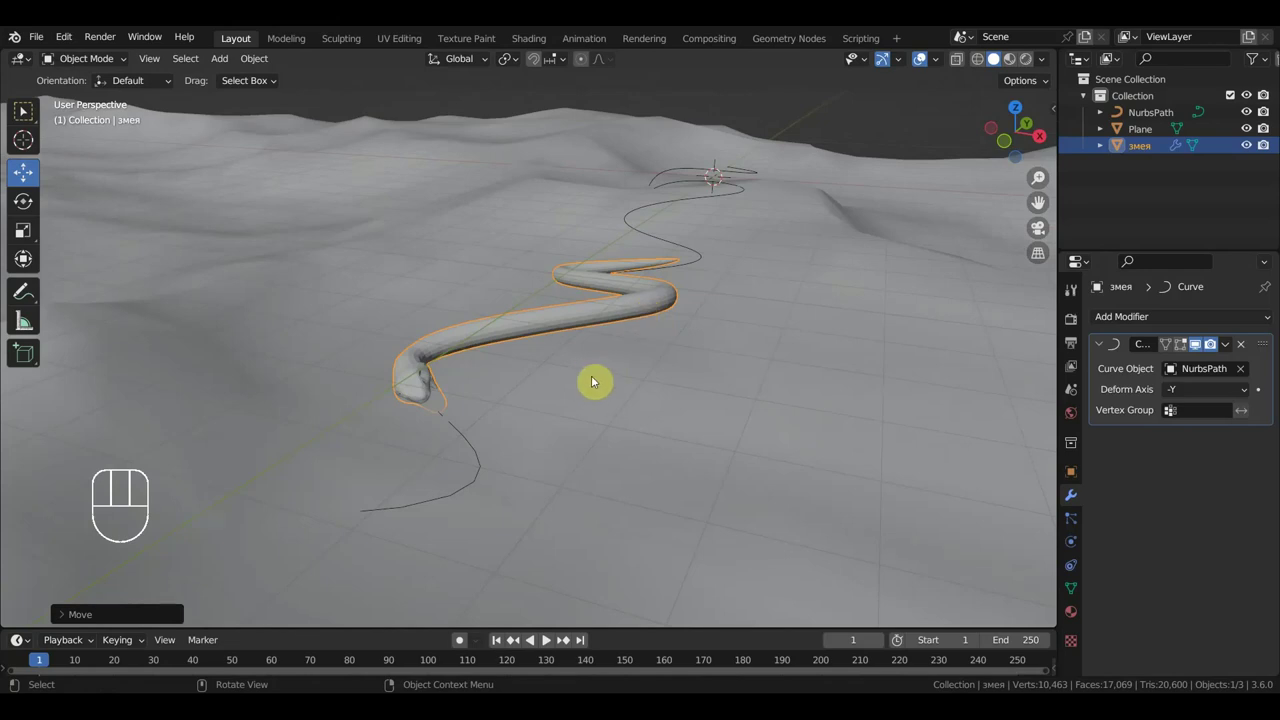
{"action": "scroll", "coordinate": [475, 416], "scroll_direction": "up", "scroll_amount": 1}
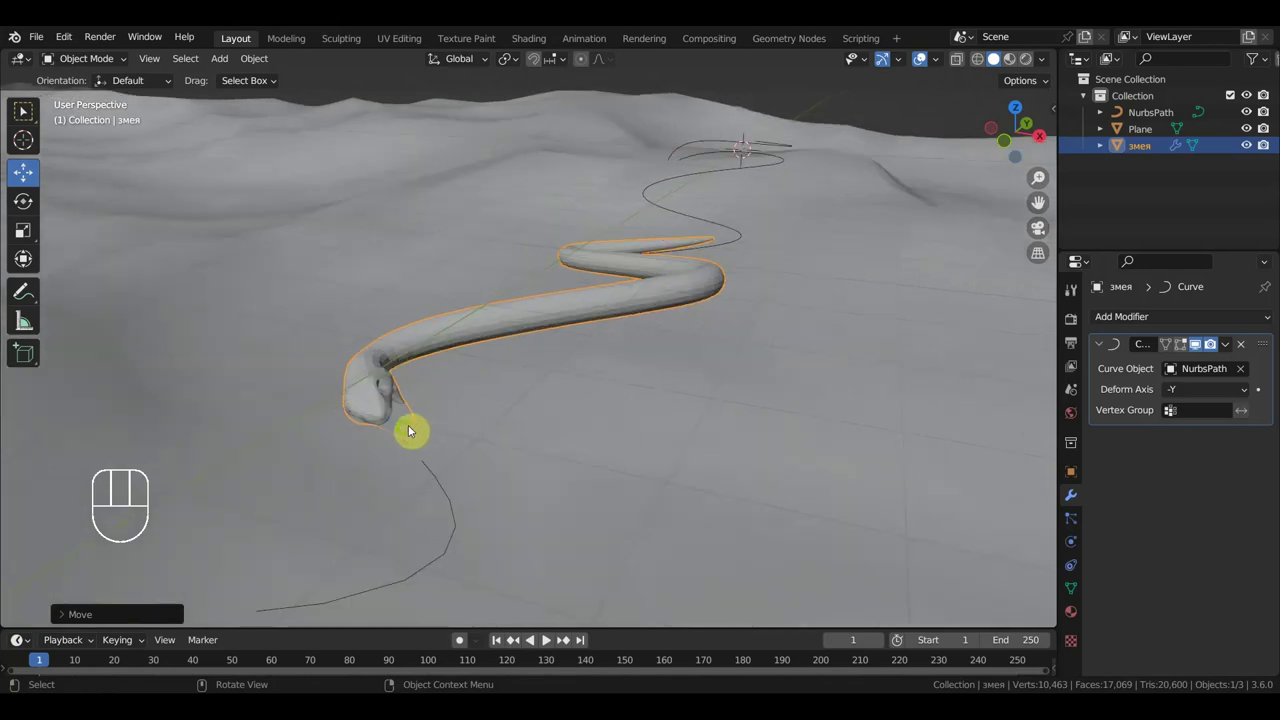
{"action": "middle_click_drag", "start_coordinate": [409, 431], "coordinate": [225, 402]}
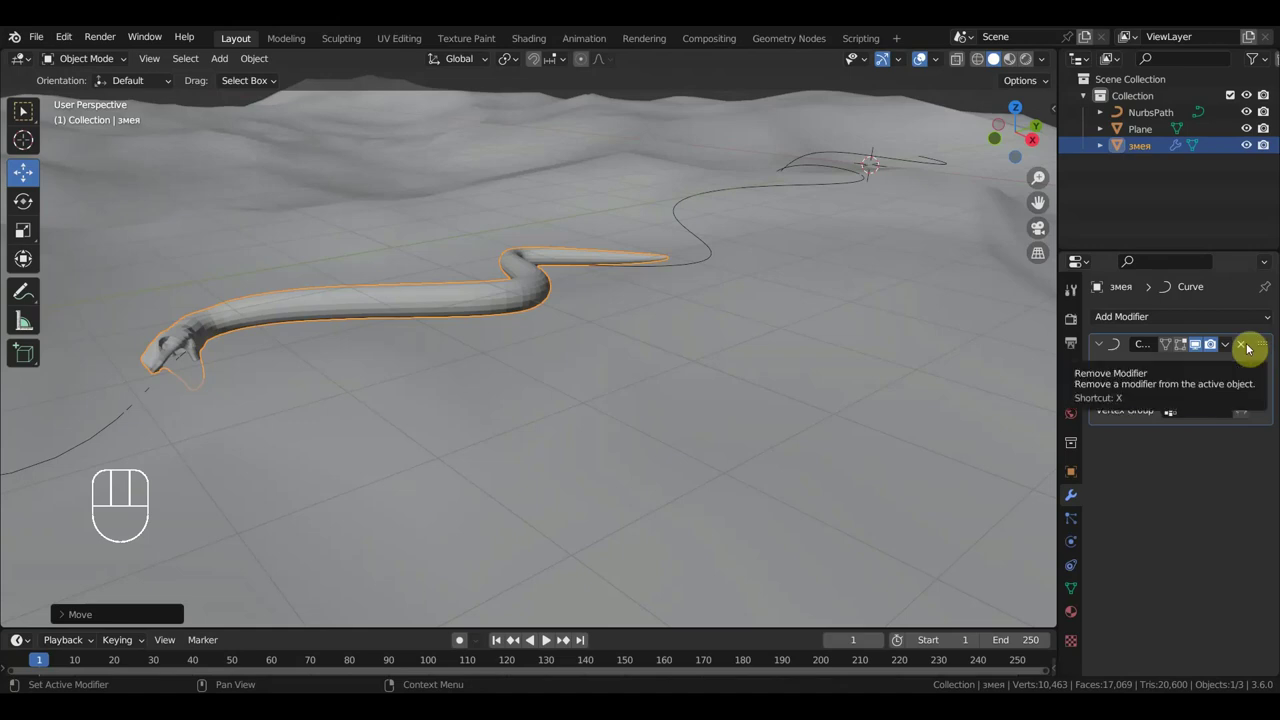
{"action": "scroll", "coordinate": [779, 340], "scroll_direction": "down", "scroll_amount": 3}
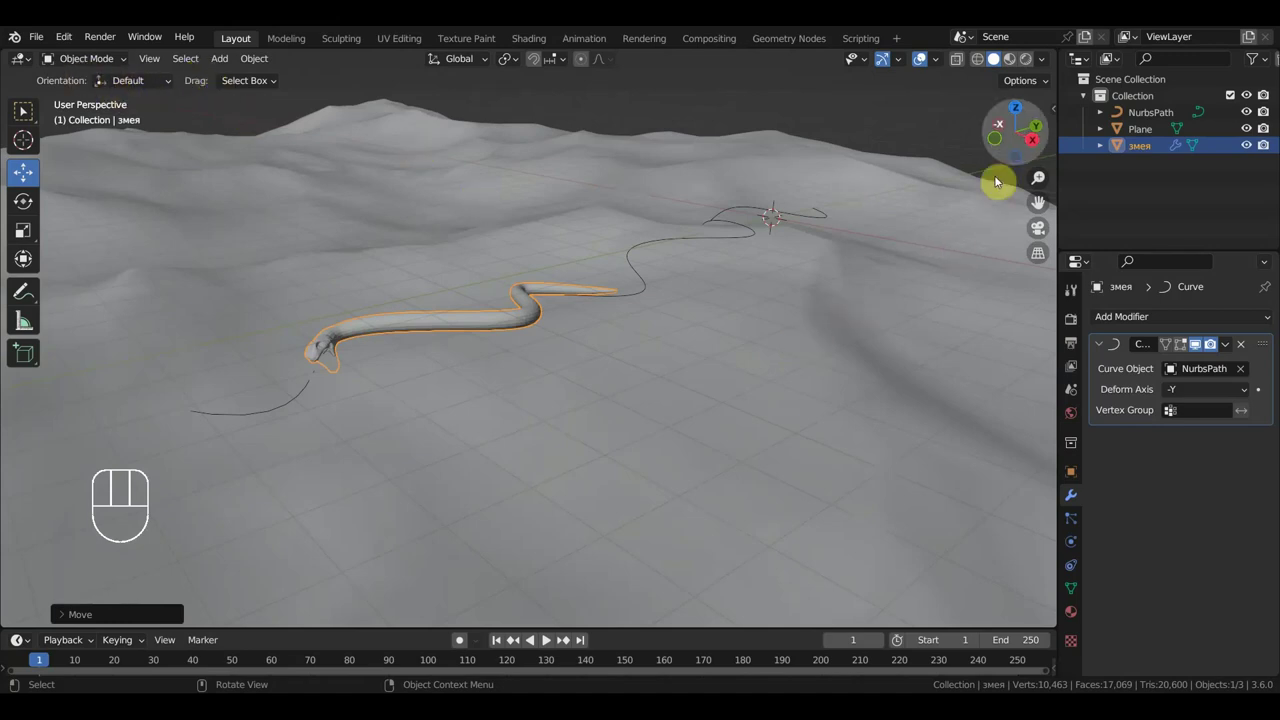
{"action": "left_click", "coordinate": [1009, 58]}
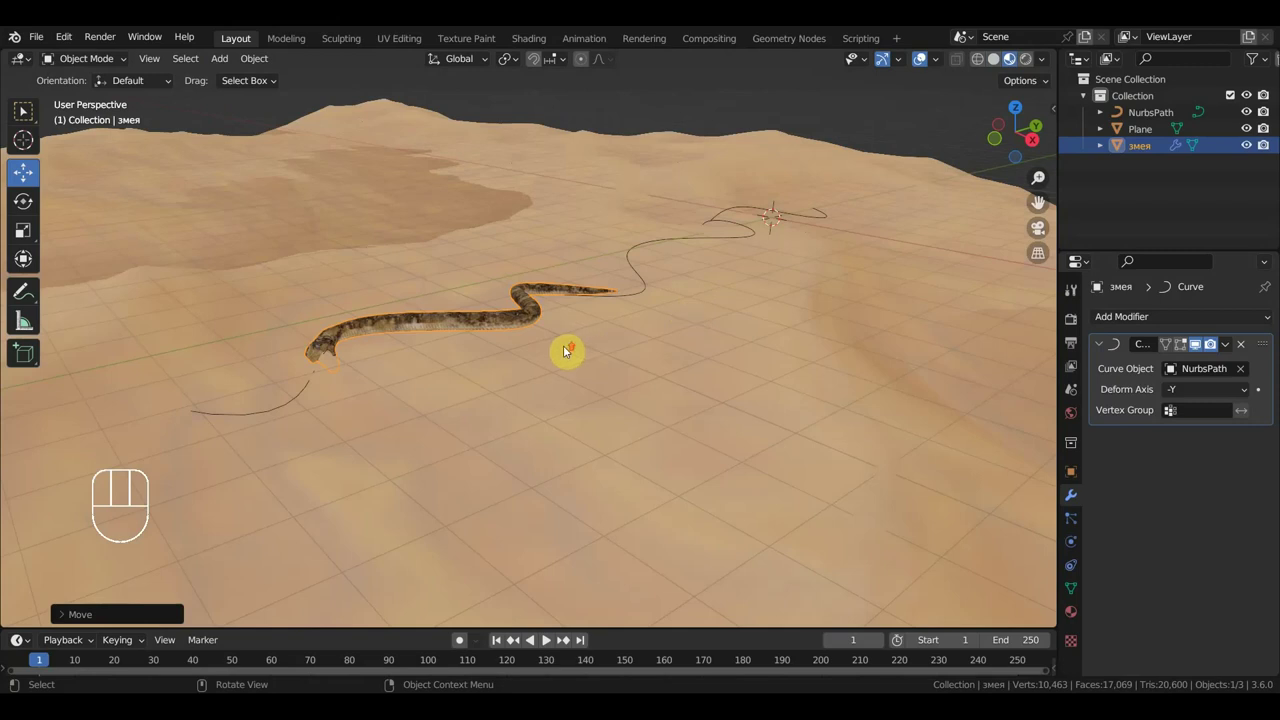
{"action": "scroll", "coordinate": [565, 350], "scroll_direction": "up", "scroll_amount": 3}
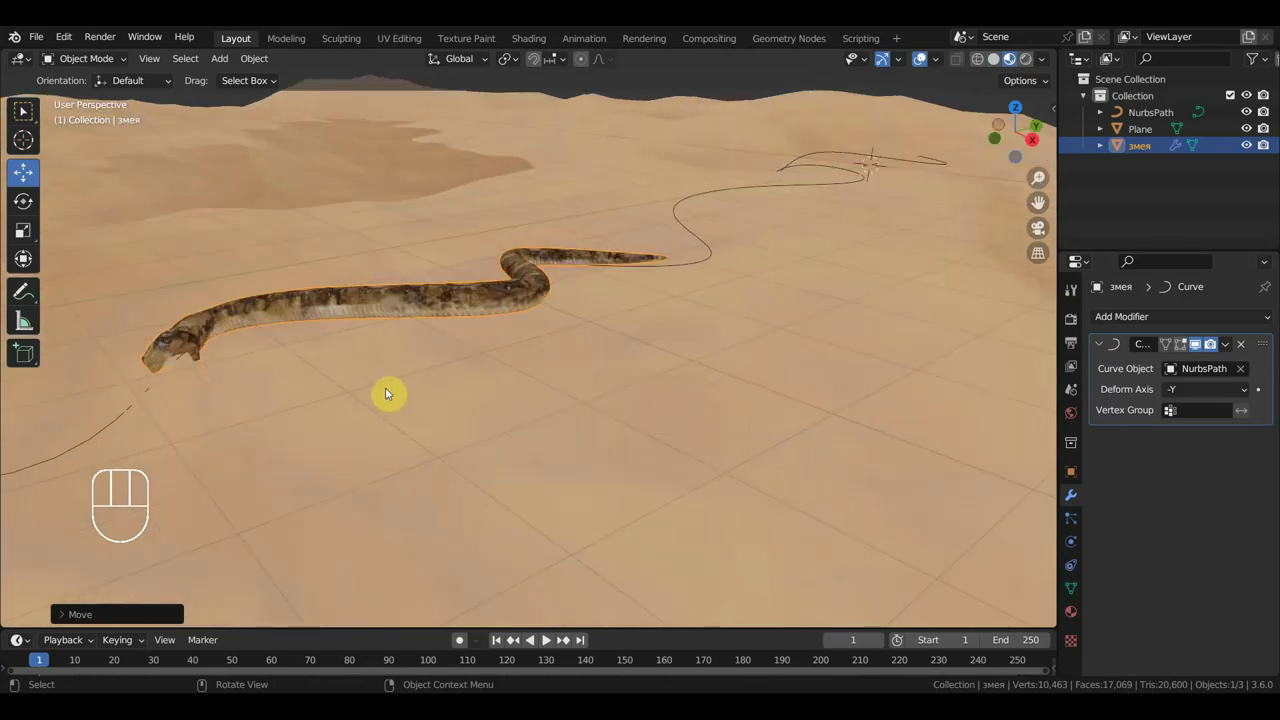
{"action": "scroll", "coordinate": [388, 388], "scroll_direction": "down", "scroll_amount": 5}
{"action": "middle_click_drag", "start_coordinate": [440, 371], "coordinate": [458, 364]}
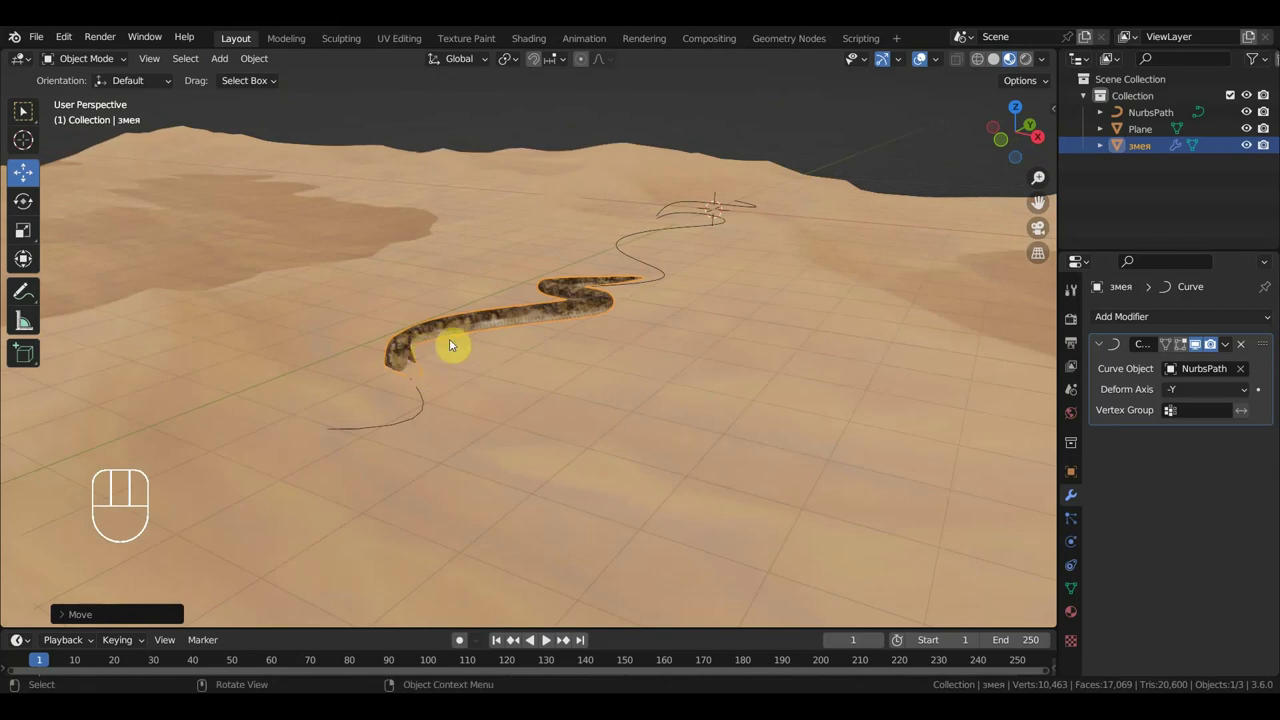
Add a camera to the scene and look through it
{"action": "left_click", "coordinate": [219, 58]}
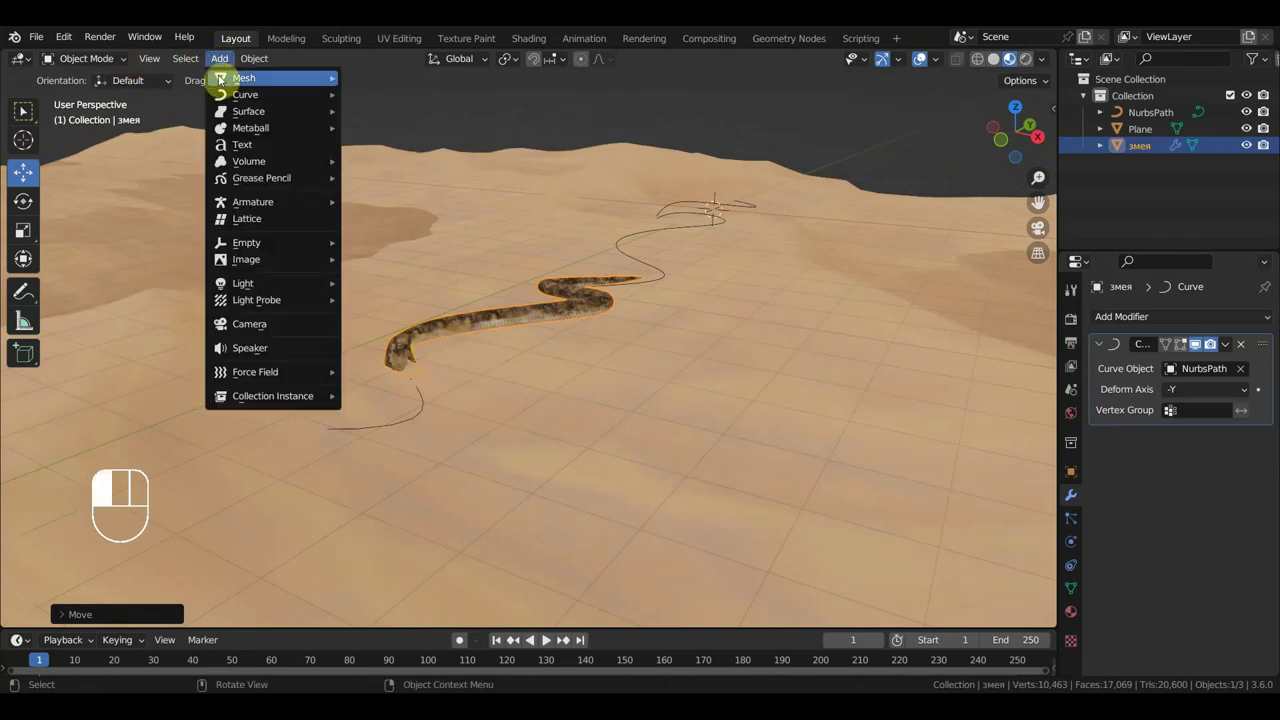
{"action": "left_click", "coordinate": [266, 324]}
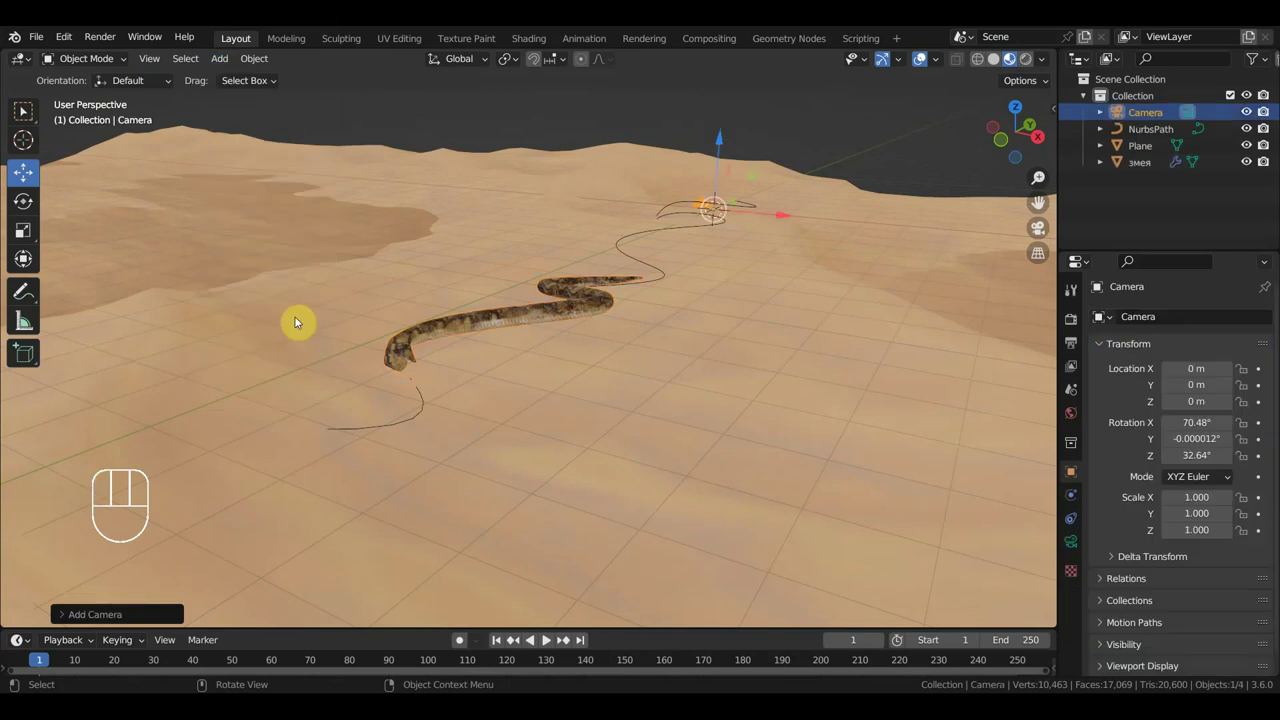
{"action": "key", "text": "KP_0"}
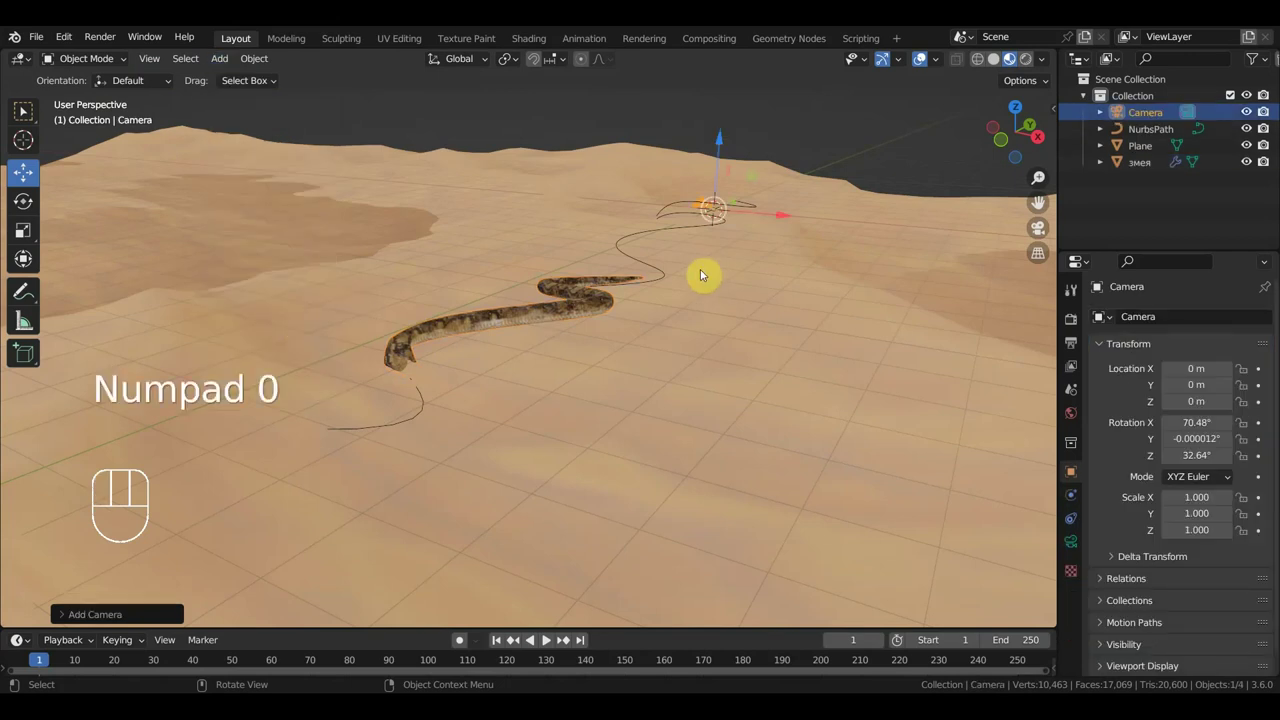
Use Walk navigation to pull the camera back to about X -21.4 m, Y -26.1 m, Z 5.5 m, facing the snake and dunes
{"action": "key", "text": "shift"}
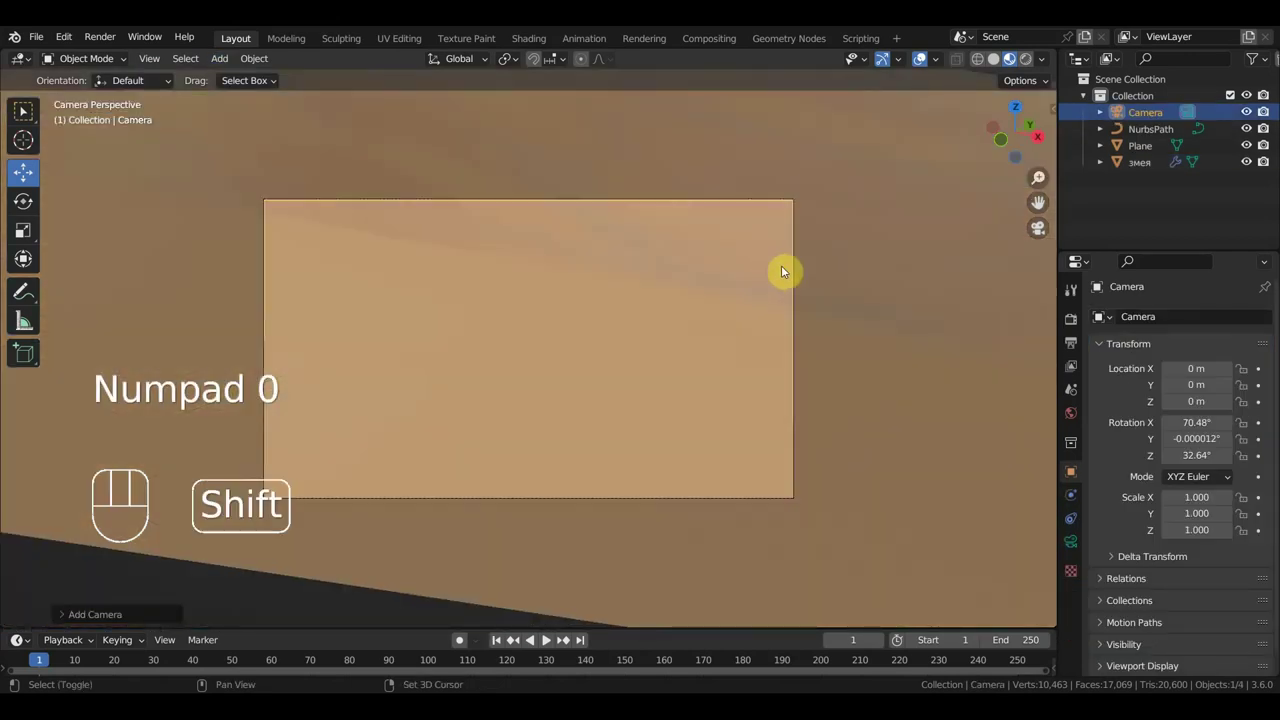
{"action": "key", "text": "shift+f"}
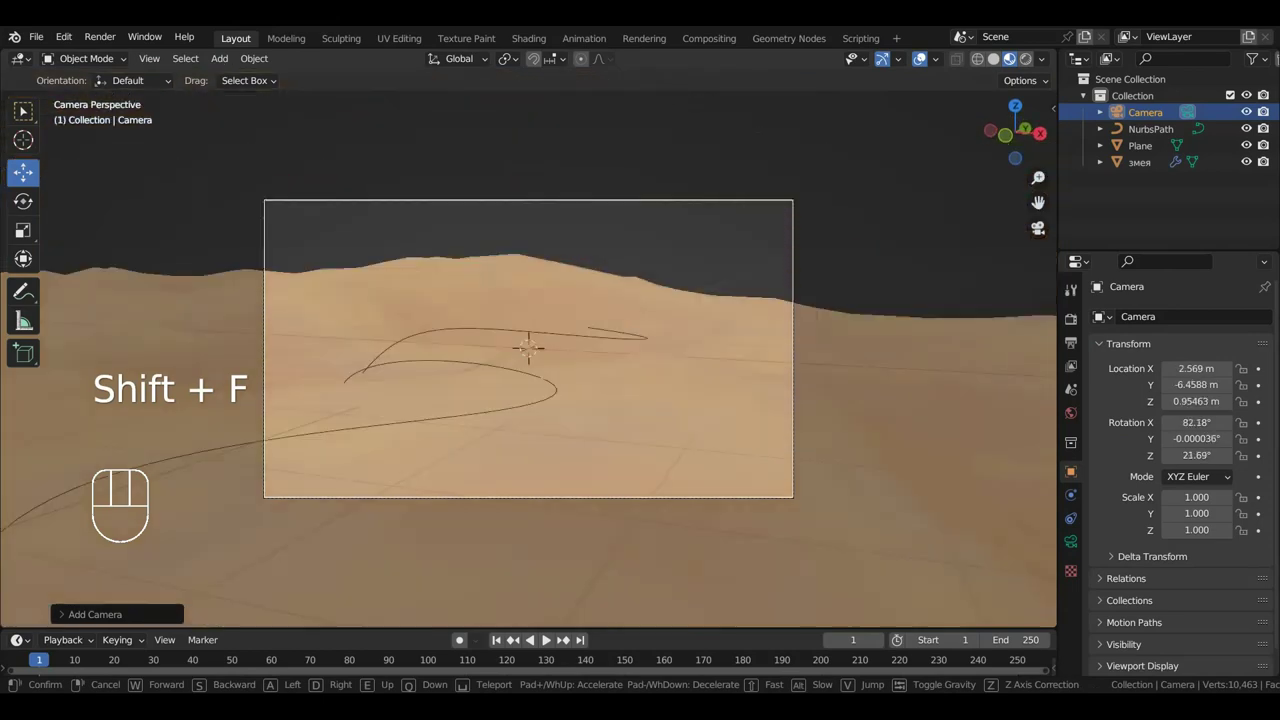
{"action": "scroll", "coordinate": [528, 347], "scroll_direction": "down", "scroll_amount": 3}
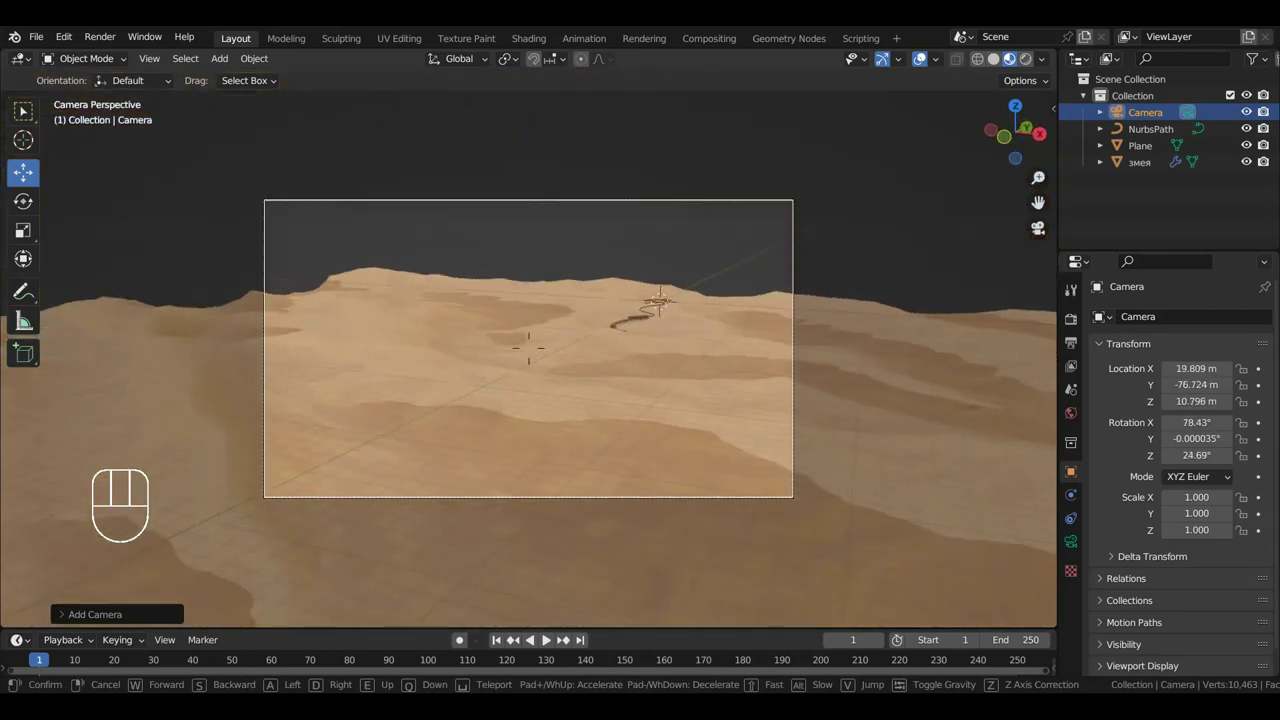
{"action": "scroll", "coordinate": [528, 347], "scroll_direction": "up", "scroll_amount": 5}
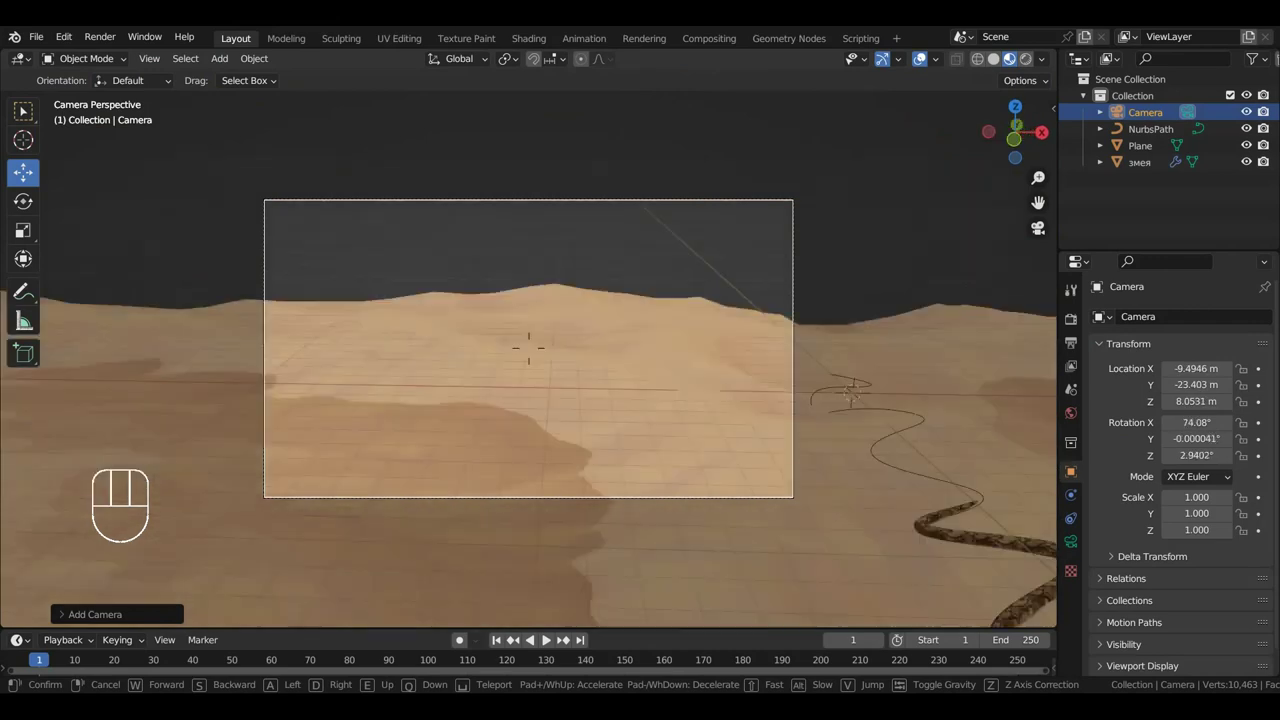
{"action": "mouse_move", "coordinate": [580, 370]}
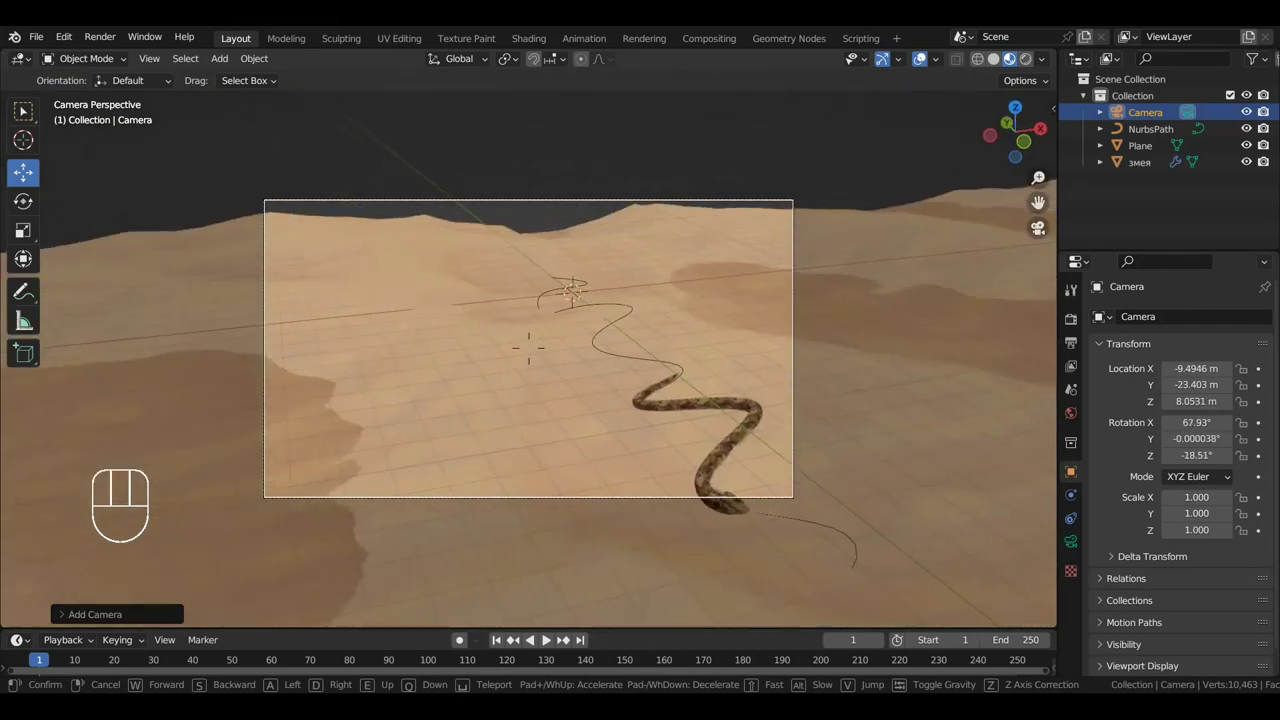
{"action": "scroll", "coordinate": [528, 347], "scroll_direction": "up", "scroll_amount": 3}
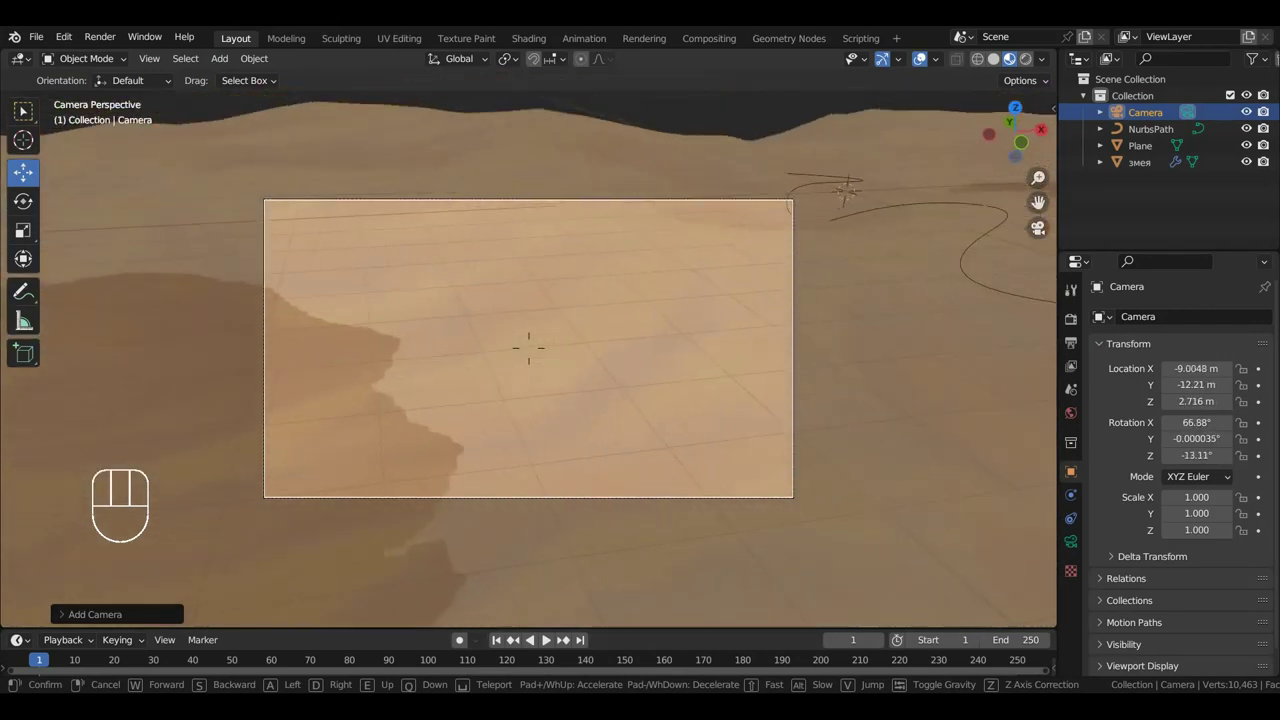
{"action": "scroll", "coordinate": [528, 347], "scroll_direction": "up", "scroll_amount": 3}
{"action": "key", "text": "s"}
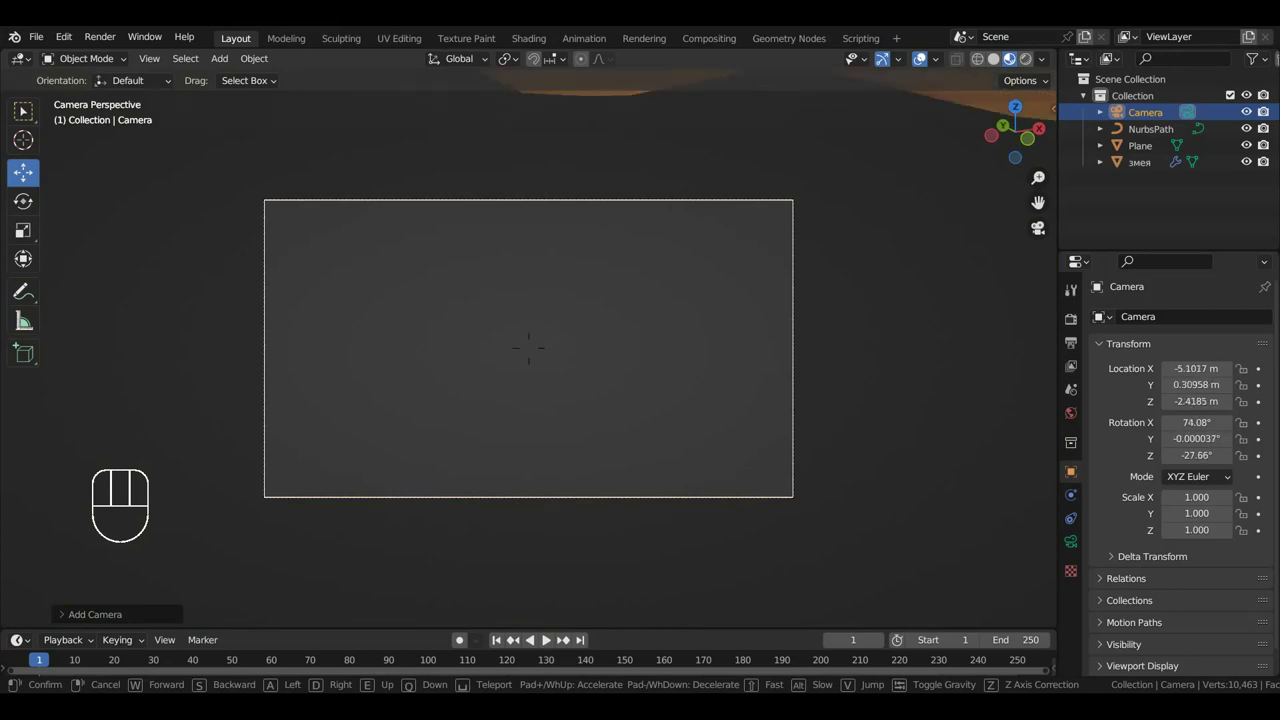
{"action": "key", "text": "s"}
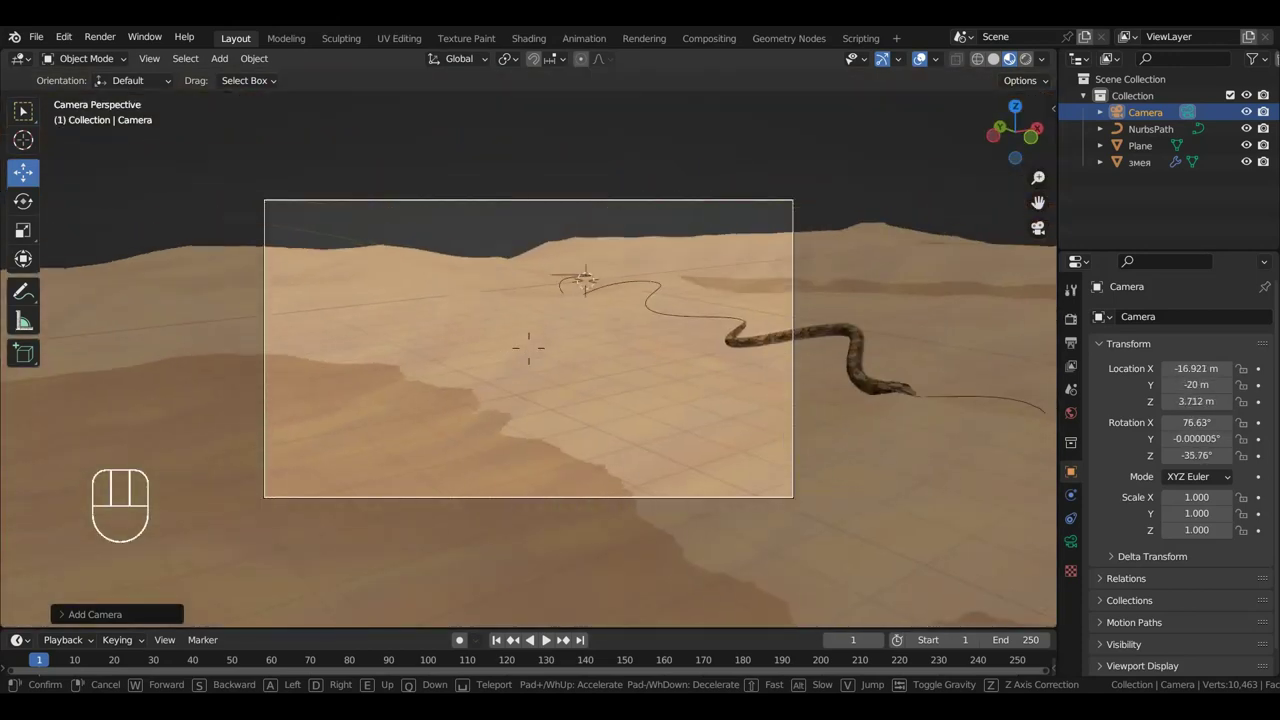
{"action": "key", "text": "s"}
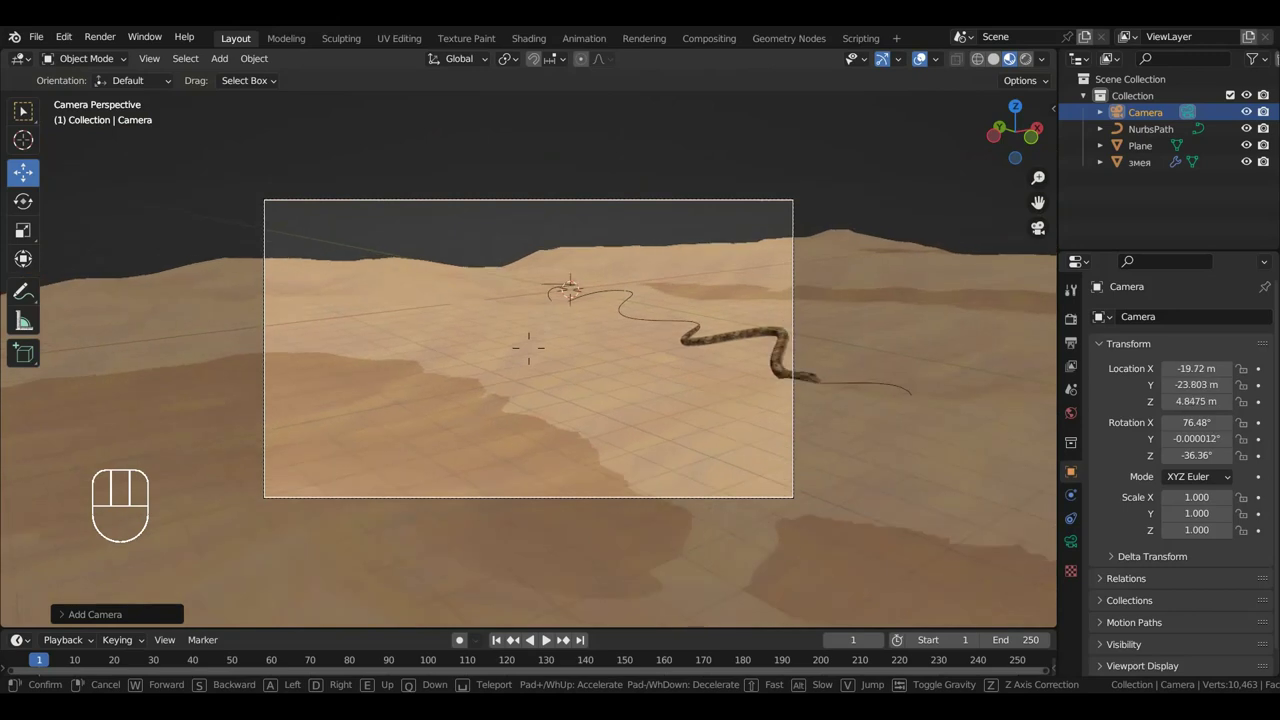
{"action": "mouse_move", "coordinate": [528, 347]}
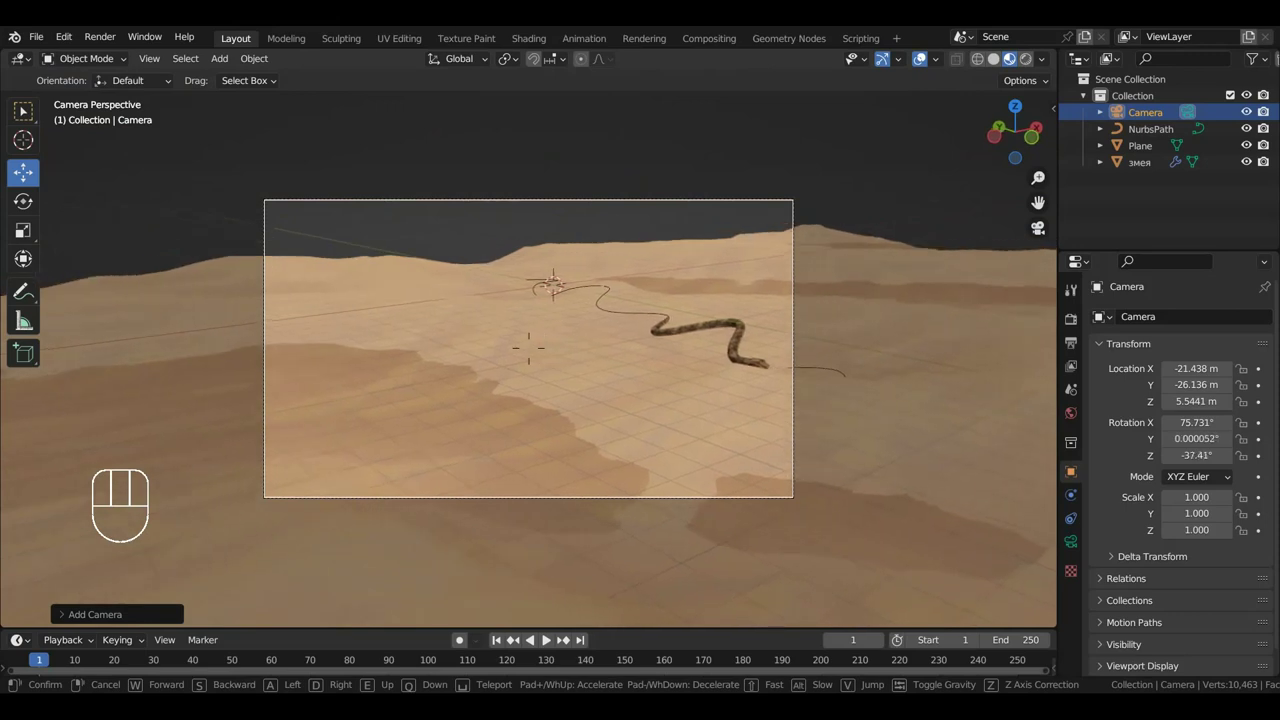
Use Walk navigation to move the camera forward and sideways to about X -6.1 m, Y -22 m, Z 3.2 m, facing the snake
{"action": "key", "text": "w"}
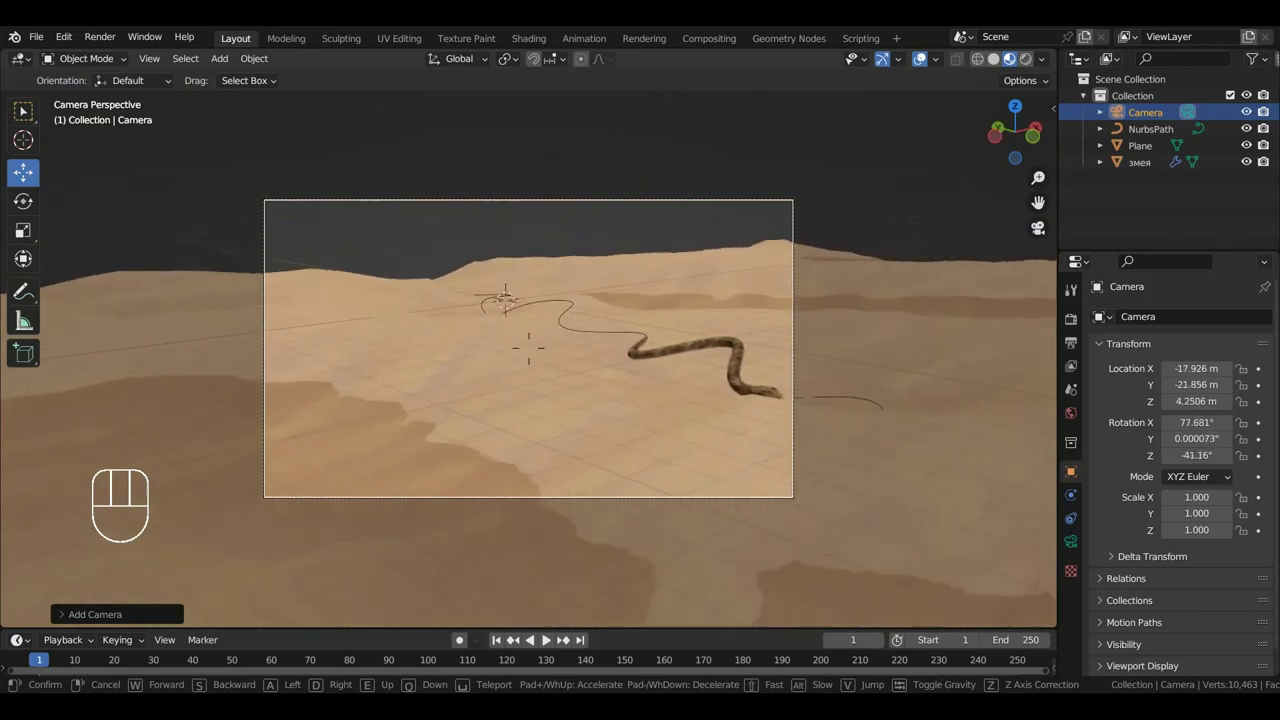
{"action": "key", "text": "w"}
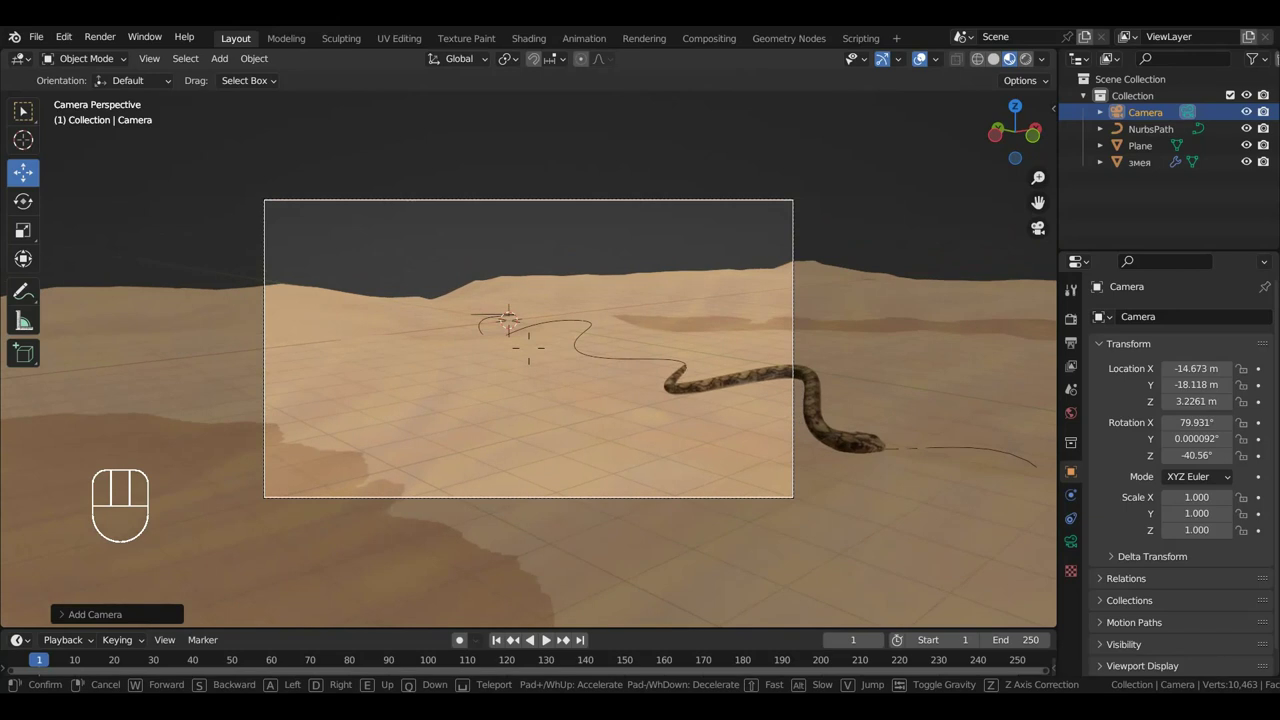
{"action": "key", "text": "d"}
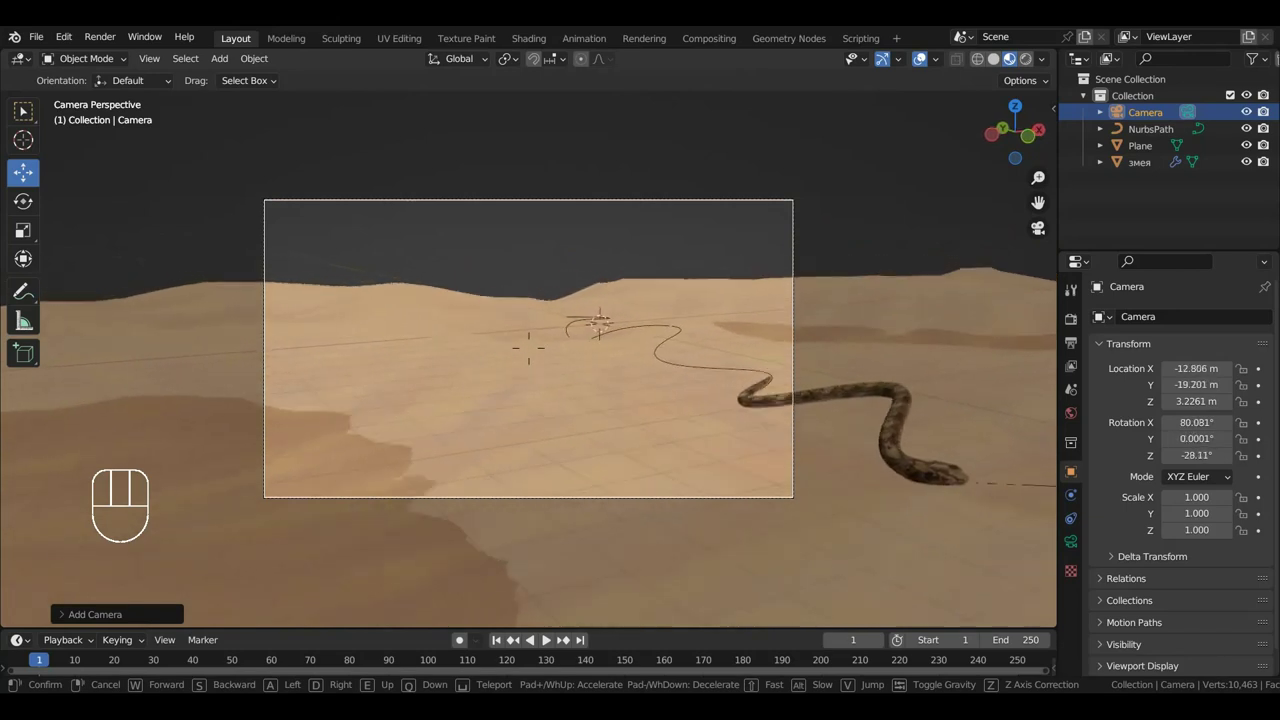
{"action": "key", "text": "d"}
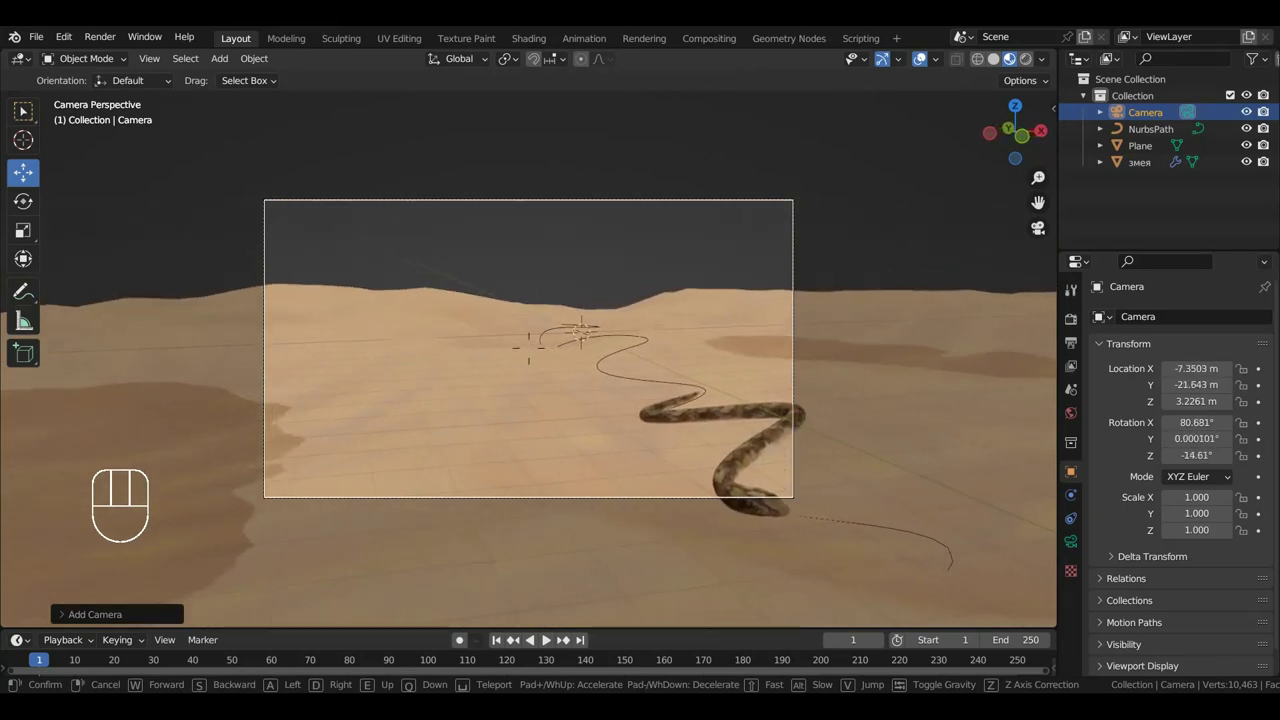
{"action": "key", "text": "d"}
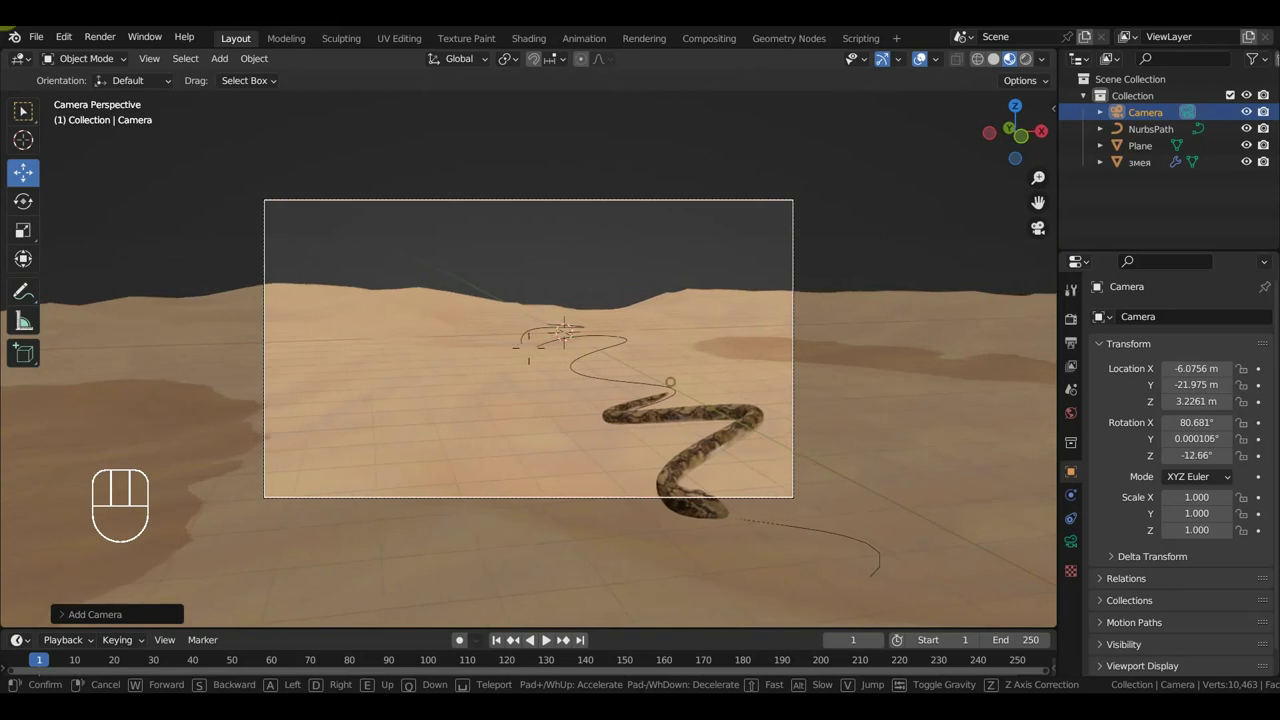
{"action": "left_click", "coordinate": [808, 312]}
Move the snake about 20.8 m along the Y axis, back to the far starting end of the path
{"action": "left_click", "coordinate": [672, 423]}
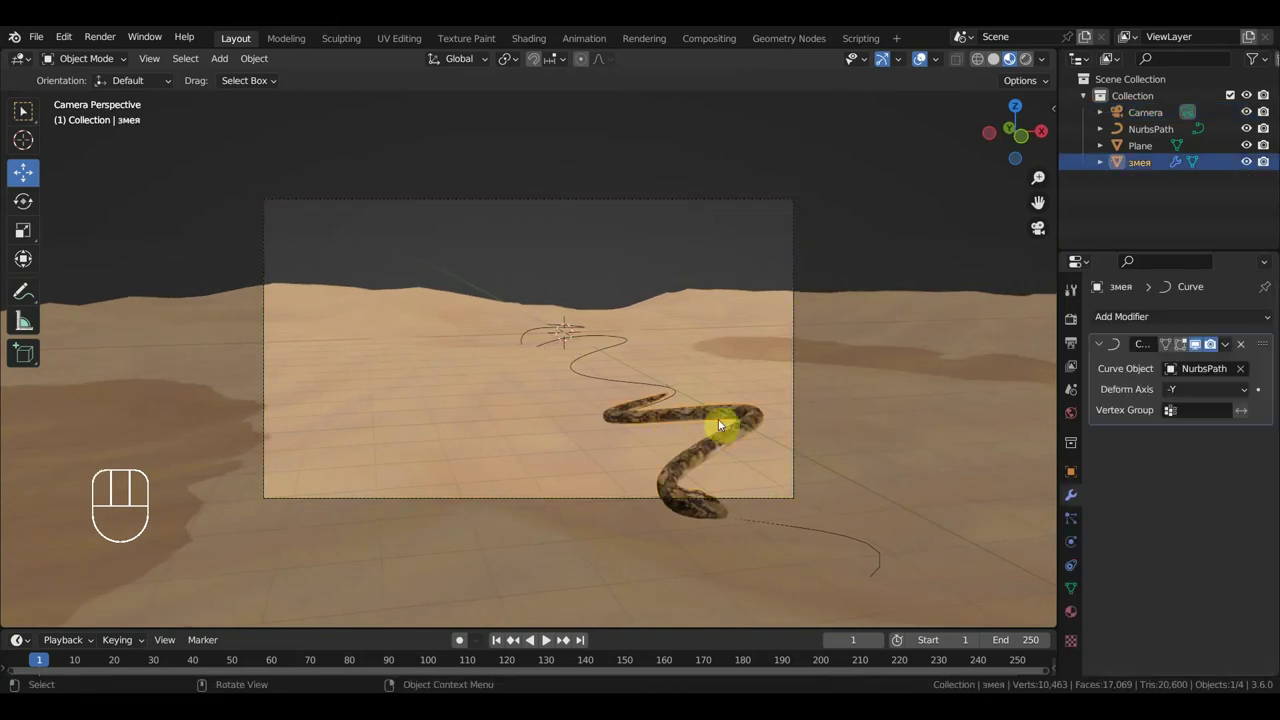
{"action": "middle_click_drag", "start_coordinate": [714, 429], "coordinate": [567, 435]}
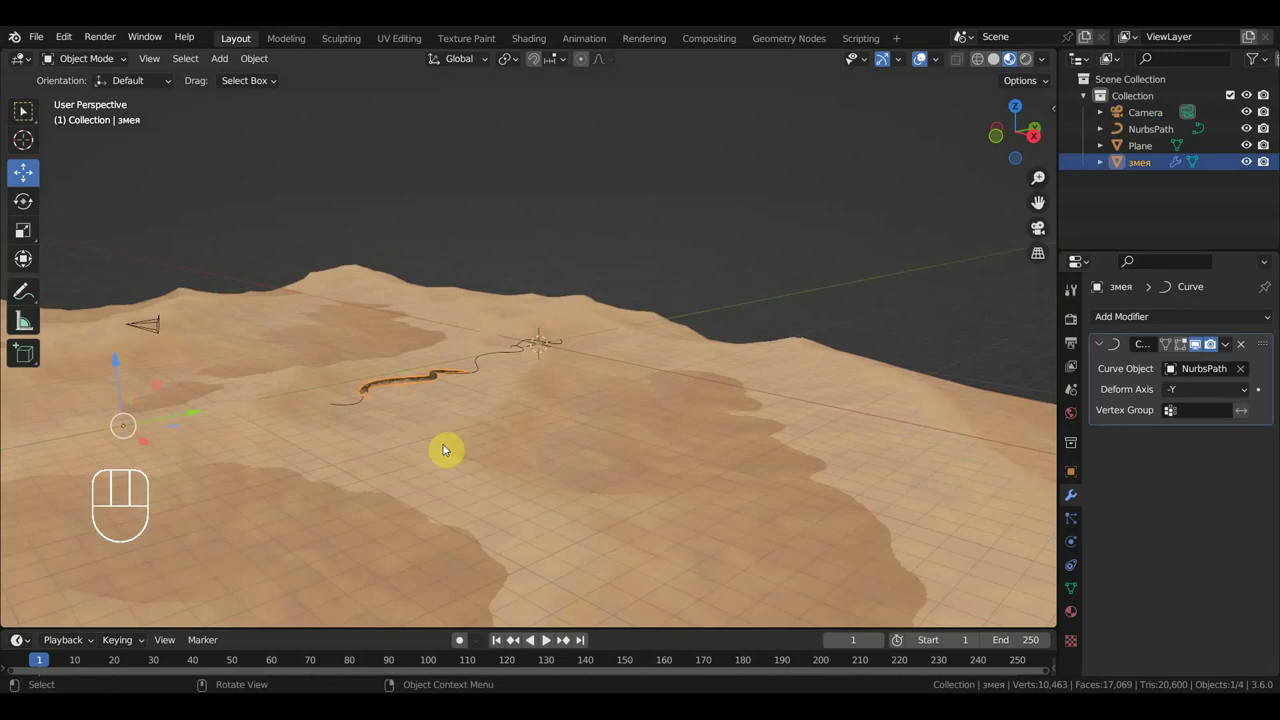
{"action": "left_click_drag", "start_coordinate": [183, 424], "coordinate": [489, 361]}
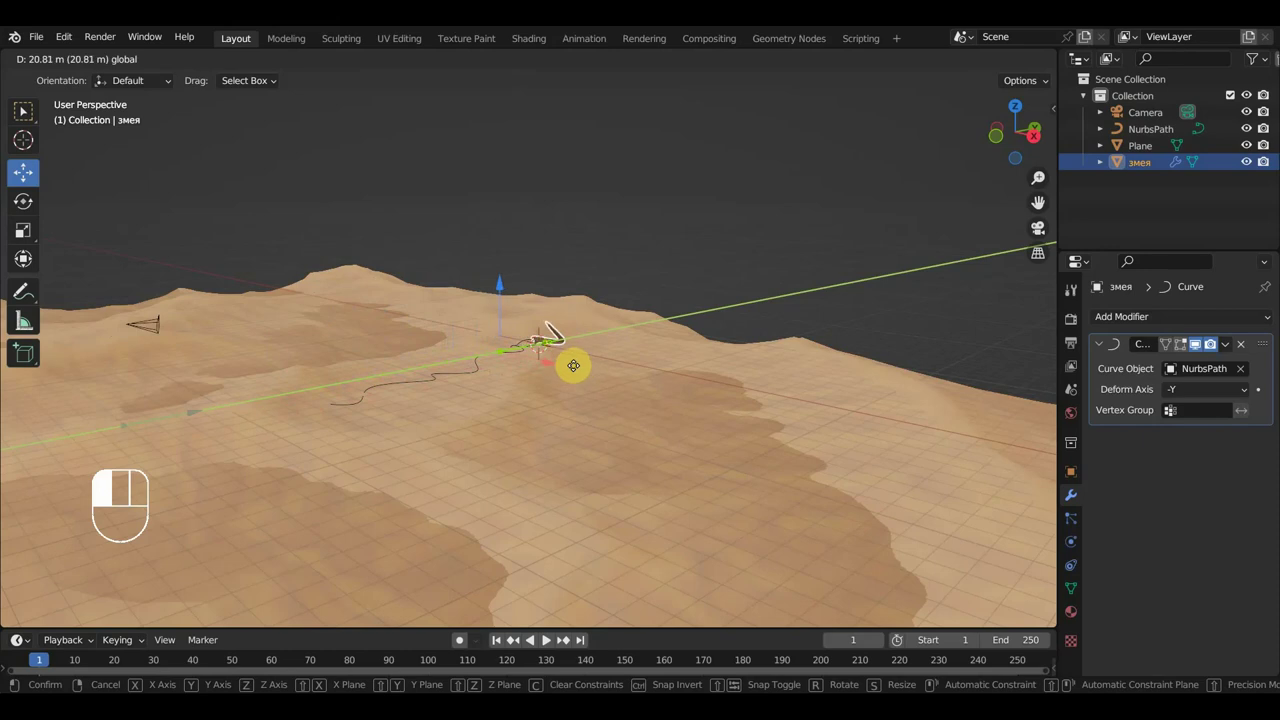
{"action": "left_click_drag", "start_coordinate": [575, 365], "coordinate": [591, 374]}
{"action": "middle_click_drag", "start_coordinate": [591, 374], "coordinate": [635, 420]}
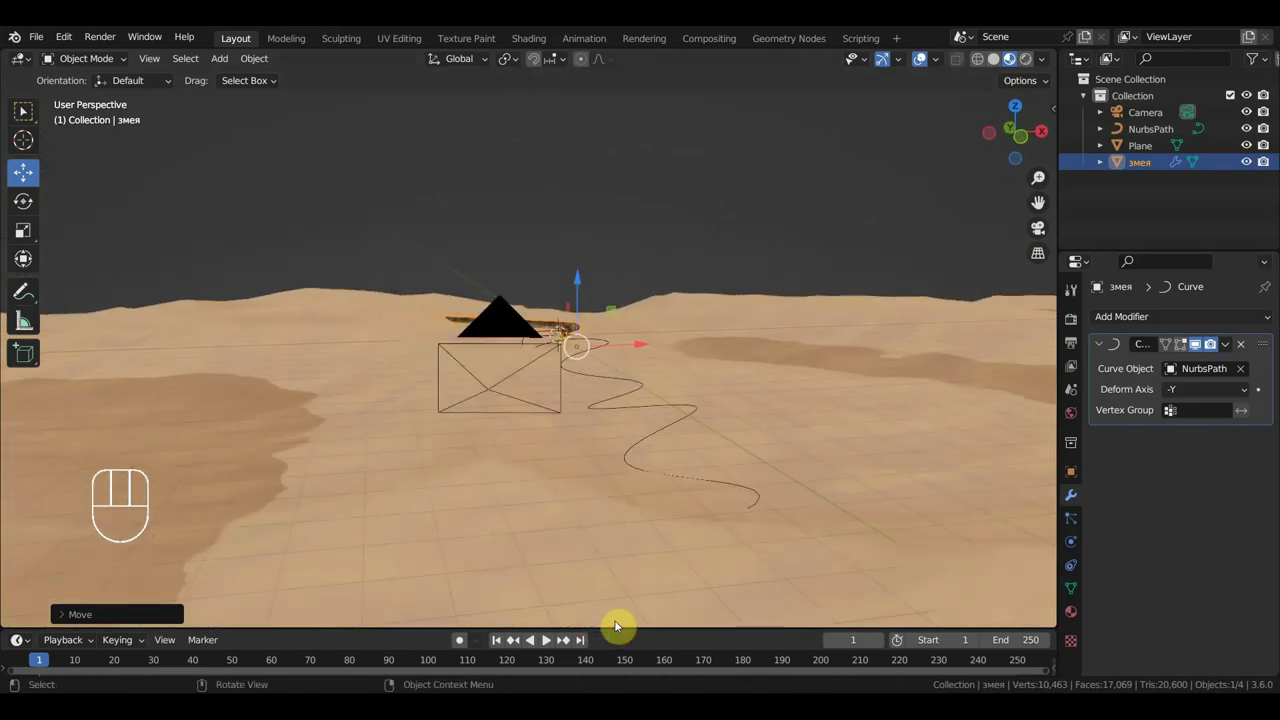
Enlarge the timeline area and insert a Location & Rotation keyframe for the snake at frame 1
{"action": "left_click_drag", "start_coordinate": [623, 627], "coordinate": [650, 545]}
{"action": "key", "text": "i"}
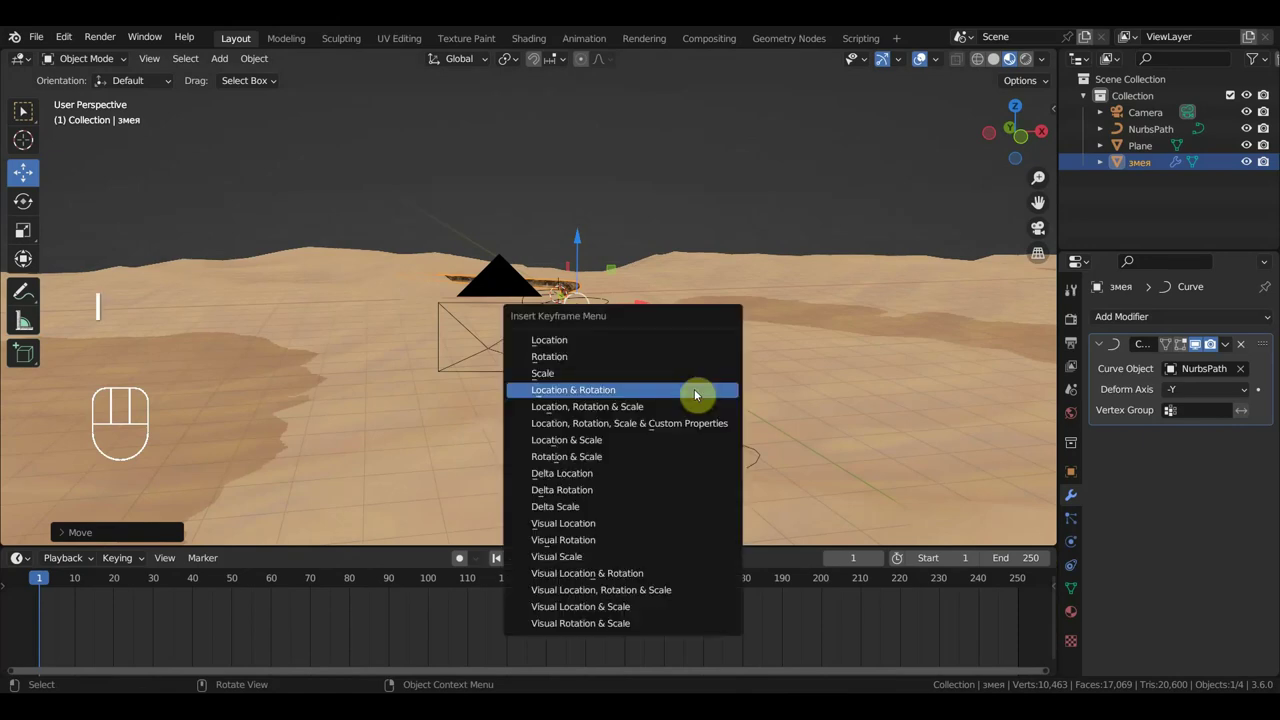
{"action": "left_click", "coordinate": [695, 392]}
At frame 240, move the snake about -25.2 m along Y to the near end of the path and insert a Location & Rotation keyframe
{"action": "scroll", "coordinate": [754, 617], "scroll_direction": "down", "scroll_amount": 1}
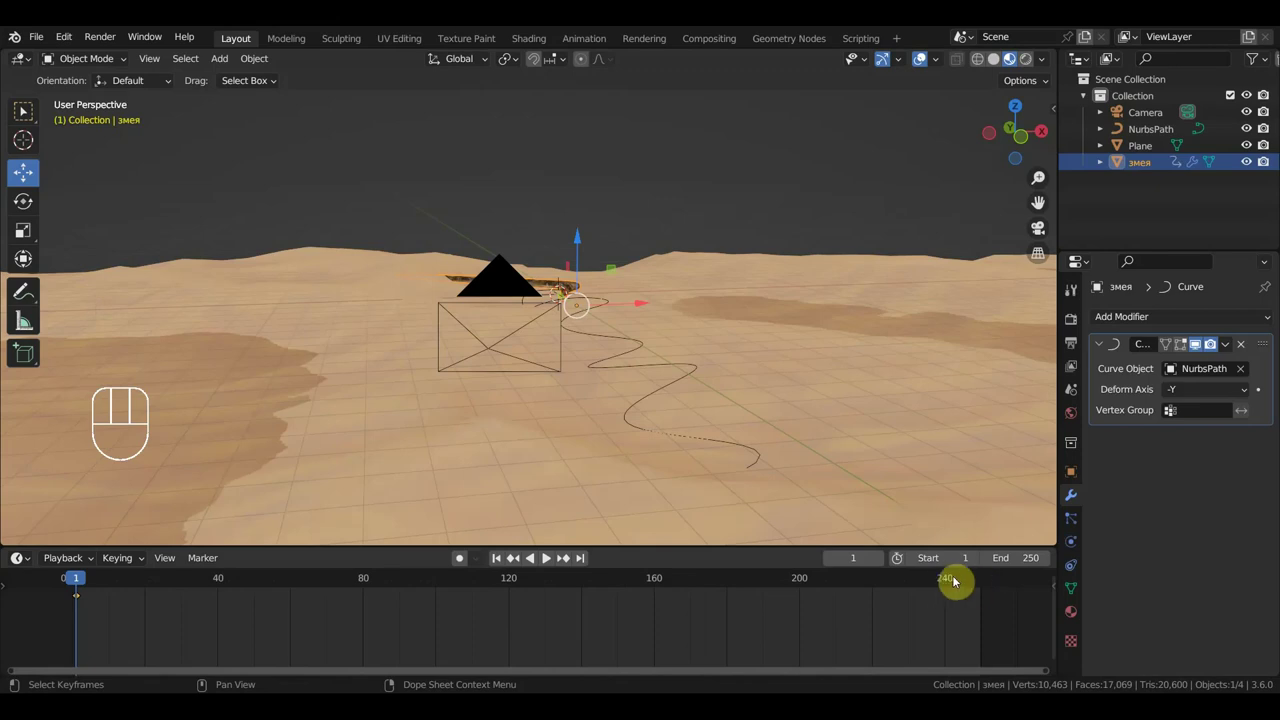
{"action": "left_click_drag", "start_coordinate": [951, 586], "coordinate": [946, 582]}
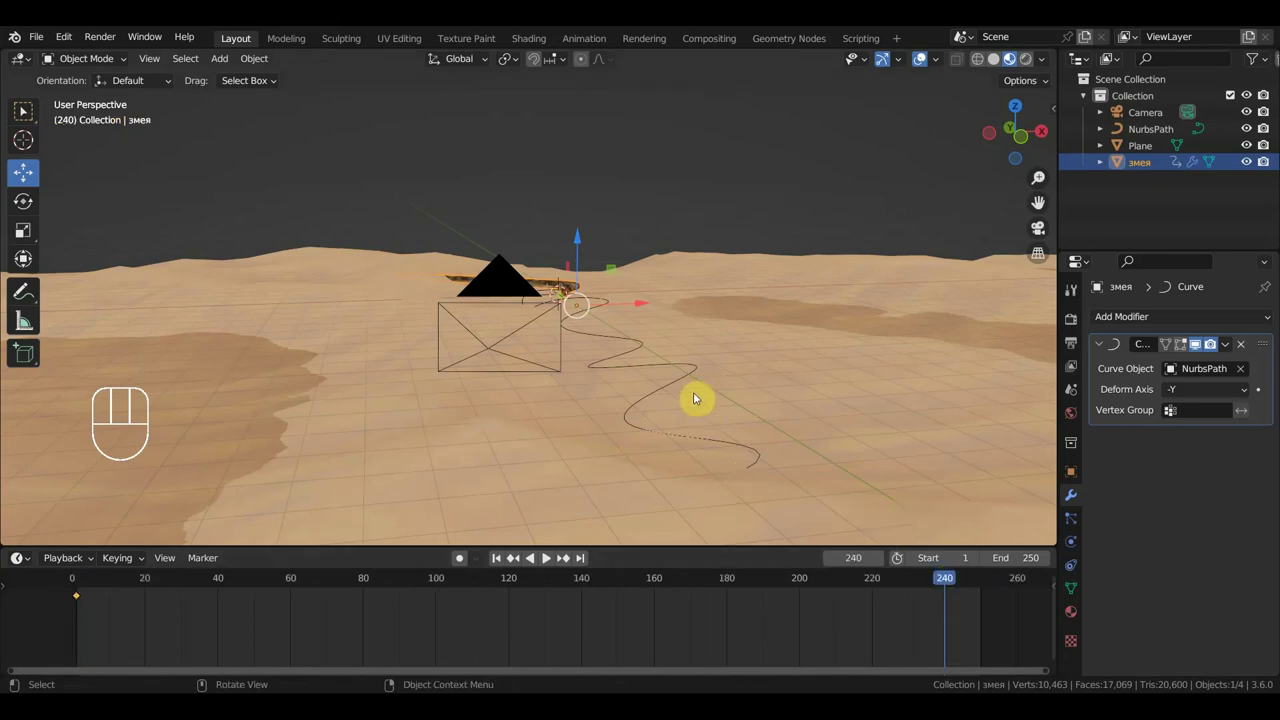
{"action": "middle_click_drag", "start_coordinate": [714, 369], "coordinate": [529, 349]}
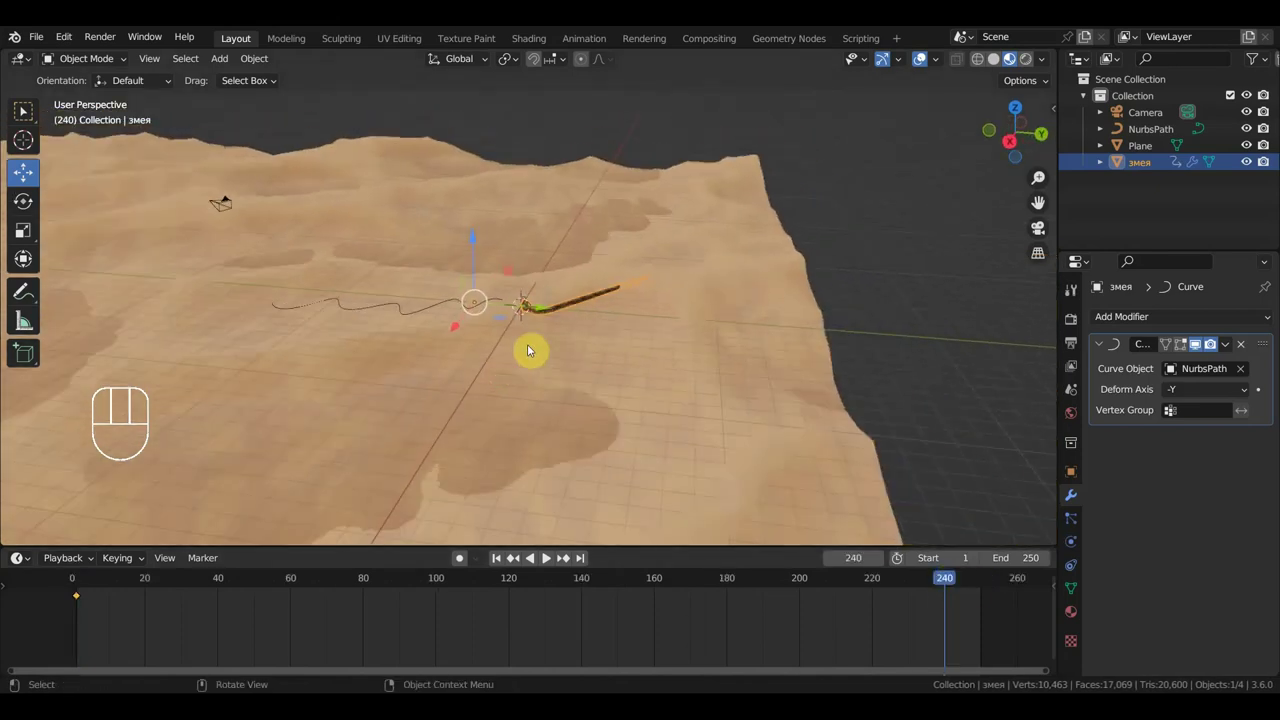
{"action": "left_click_drag", "start_coordinate": [505, 310], "coordinate": [125, 322]}
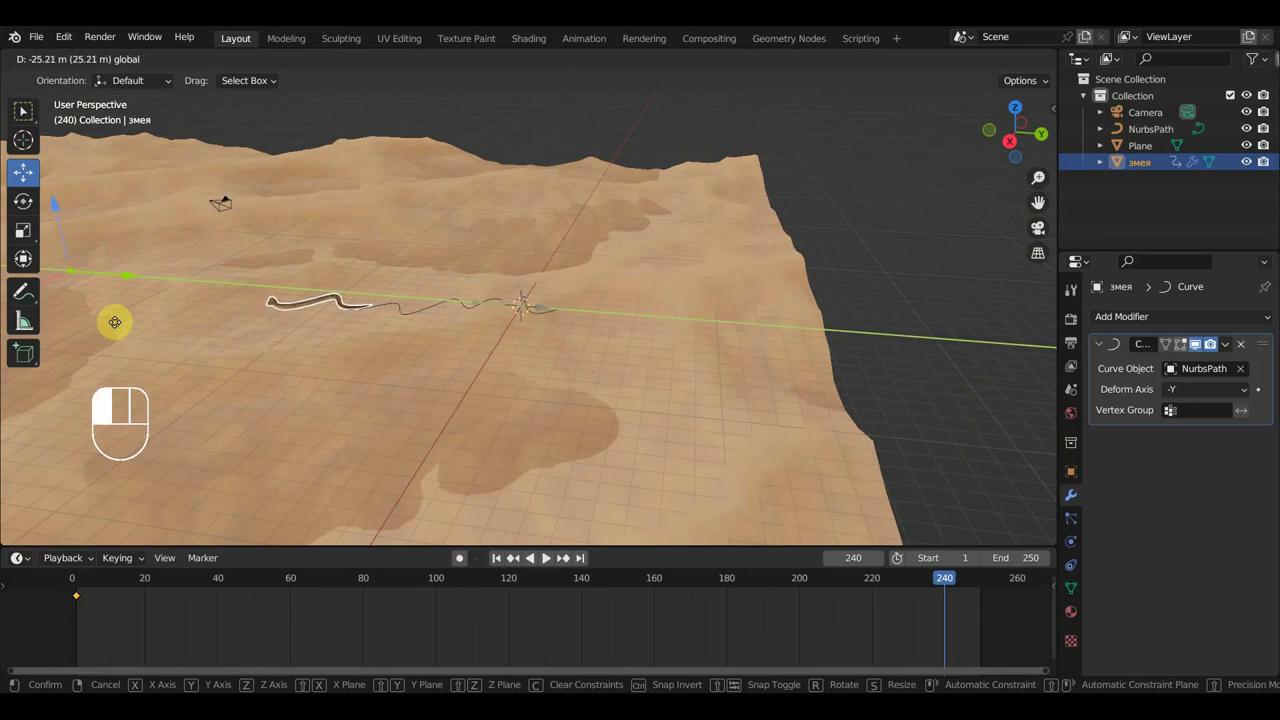
{"action": "left_click_drag", "start_coordinate": [474, 404], "coordinate": [460, 400]}
{"action": "key", "text": "i"}
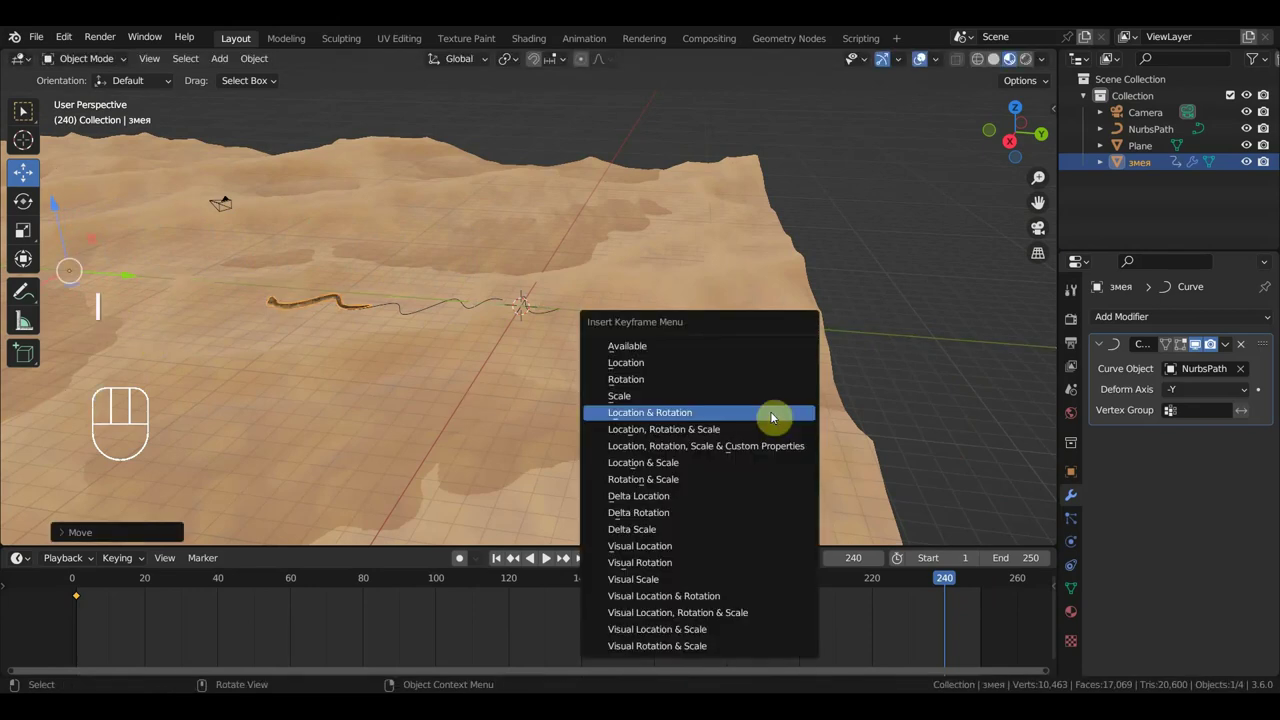
{"action": "left_click", "coordinate": [772, 417]}
Inspect the snake's end pose on the path up close and through the camera
{"action": "middle_click_drag", "start_coordinate": [500, 443], "coordinate": [674, 414]}
{"action": "scroll", "coordinate": [672, 415], "scroll_direction": "up", "scroll_amount": 2}
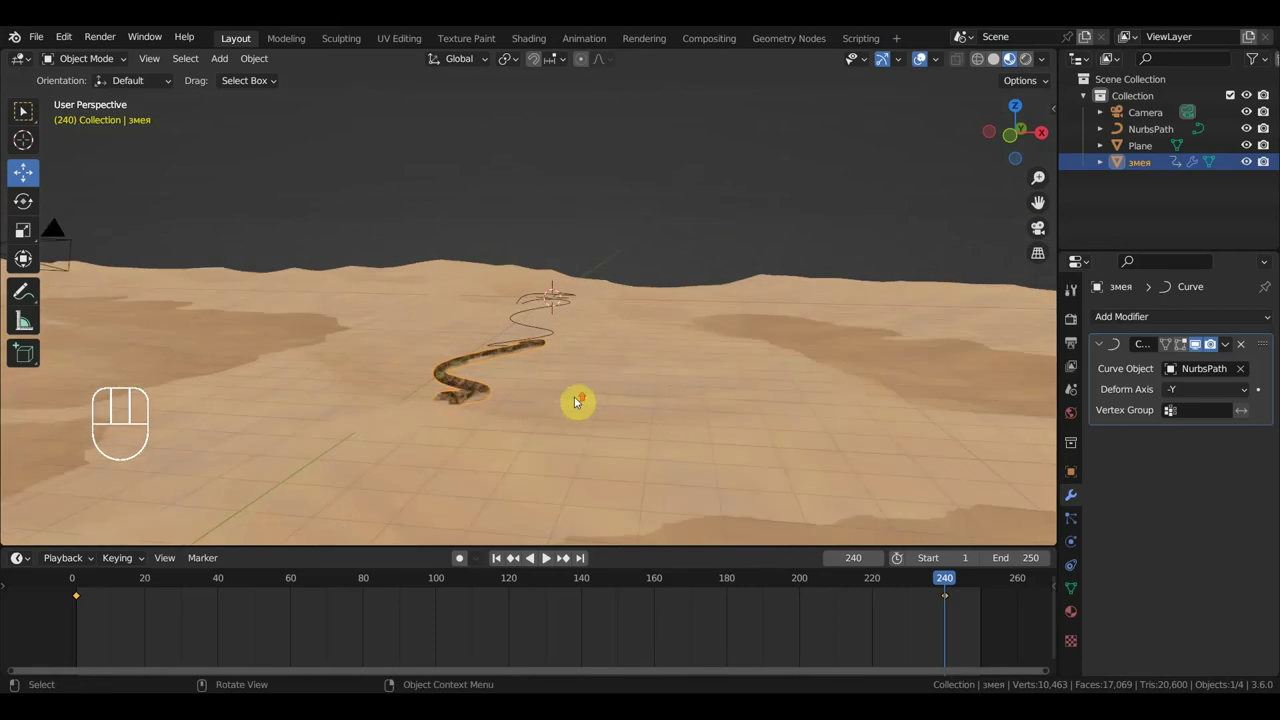
{"action": "scroll", "coordinate": [577, 402], "scroll_direction": "up", "scroll_amount": 2}
{"action": "middle_click_drag", "start_coordinate": [586, 403], "coordinate": [617, 396]}
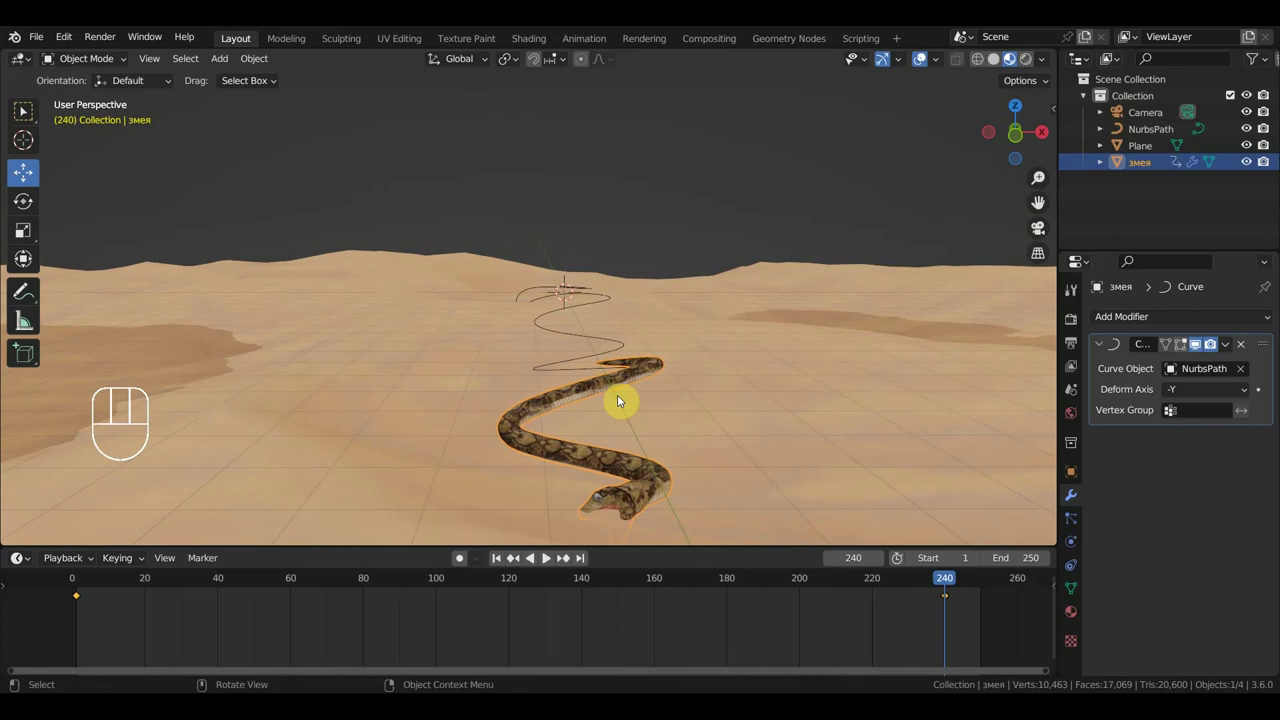
{"action": "key", "text": "KP_0"}
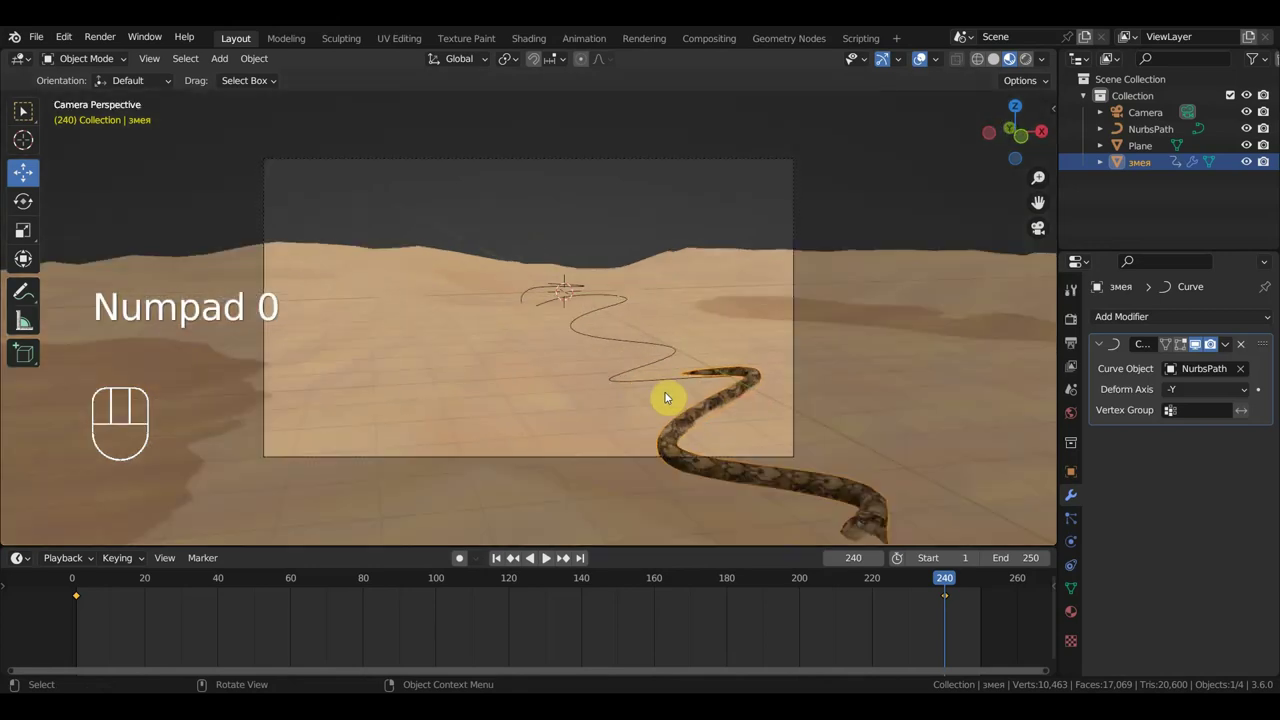
At frame 2, walk the camera closer to the snake's starting position and insert a Location & Rotation keyframe for the camera
{"action": "left_click_drag", "start_coordinate": [110, 604], "coordinate": [80, 583]}
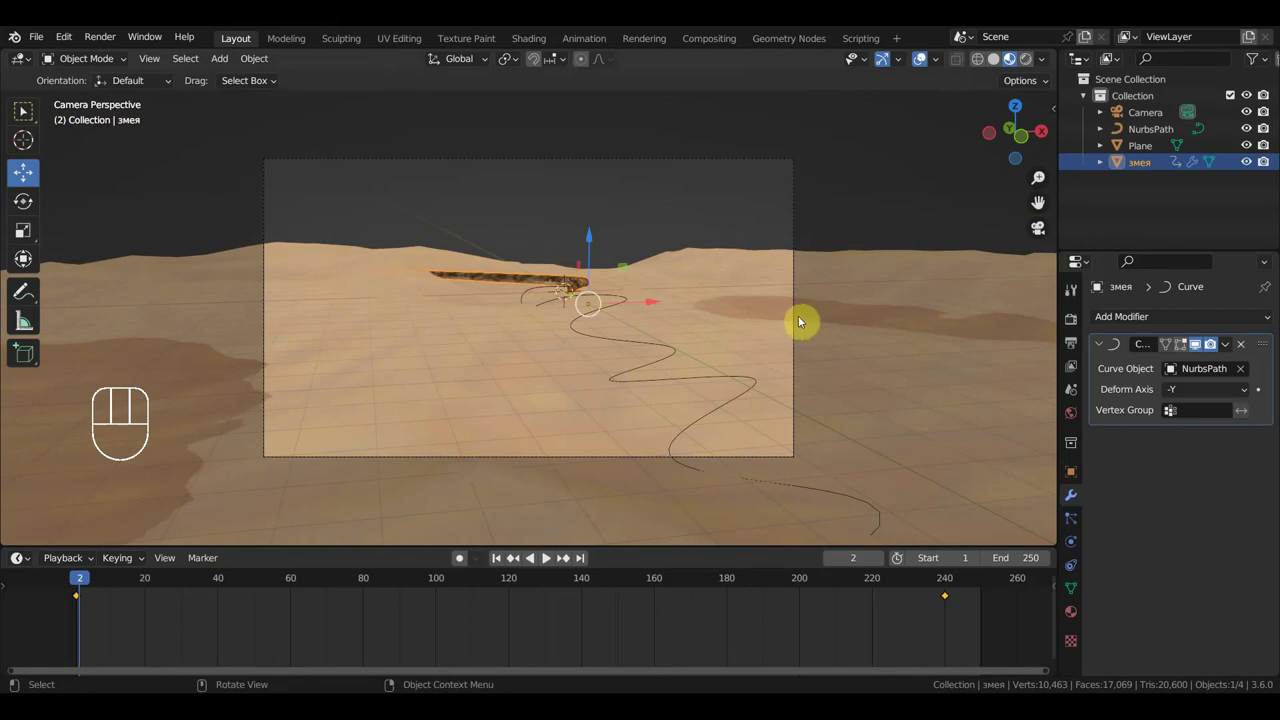
{"action": "left_click", "coordinate": [23, 117]}
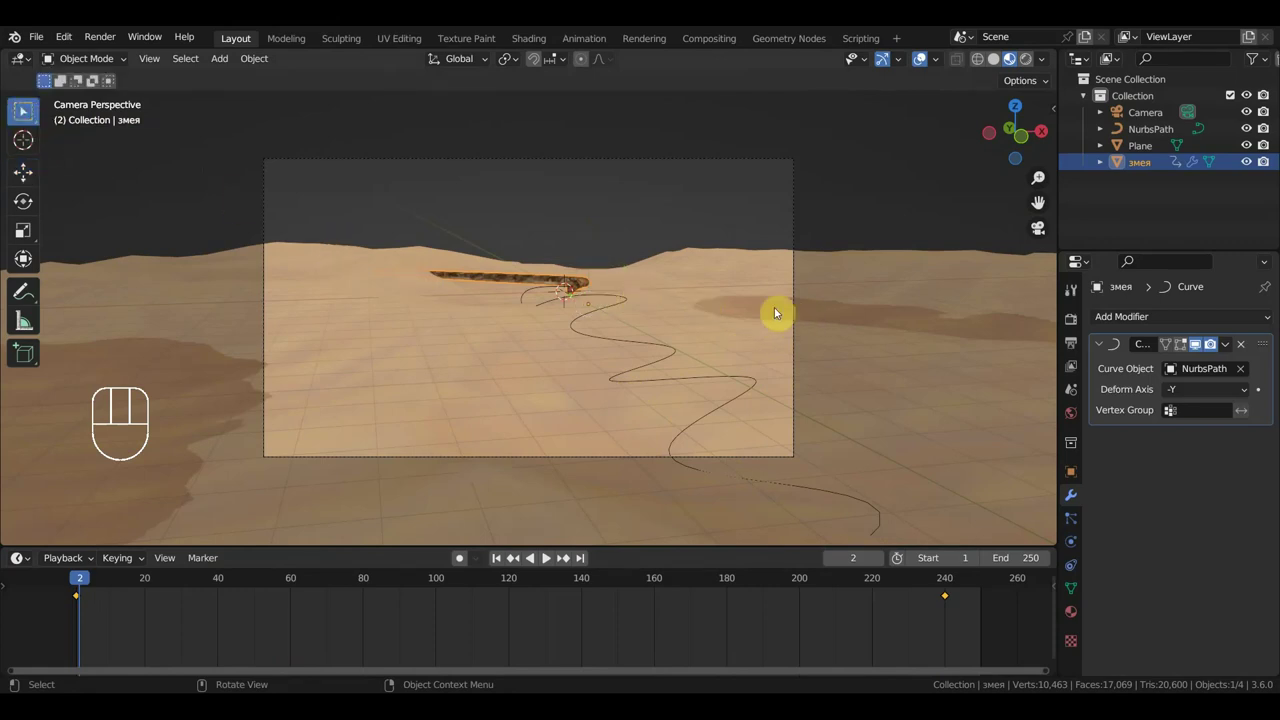
{"action": "left_click", "coordinate": [798, 320]}
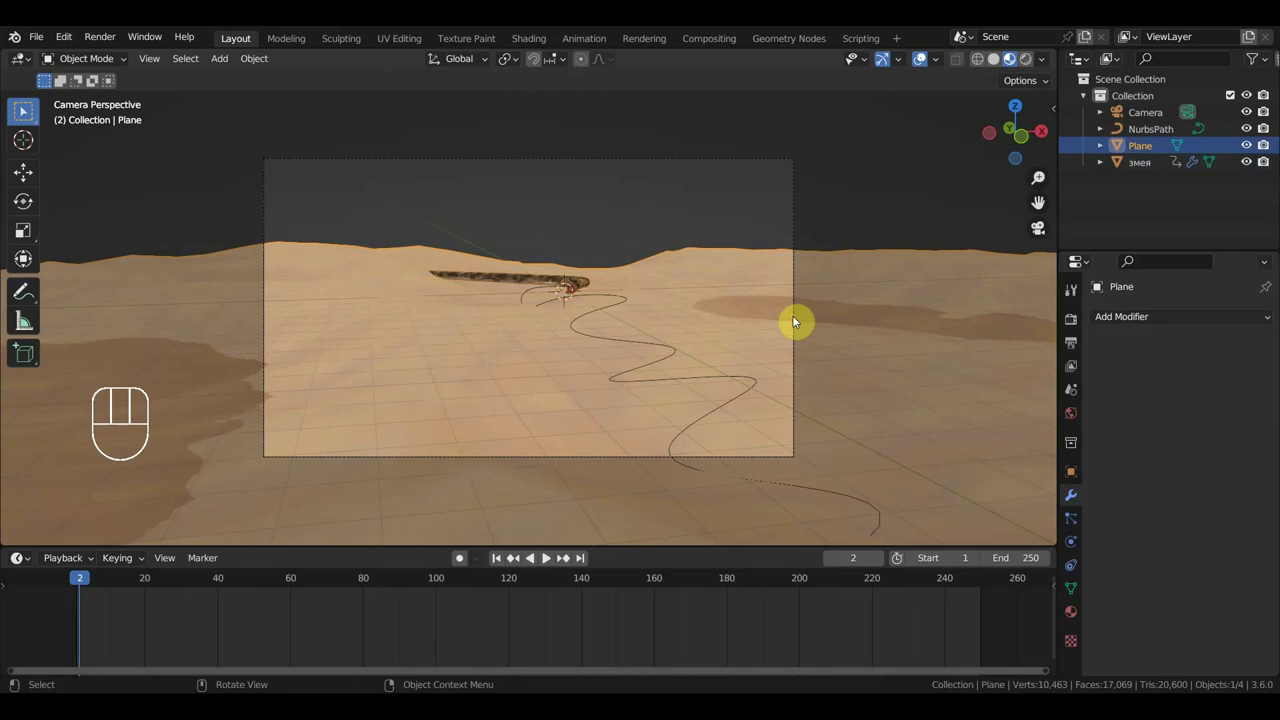
{"action": "left_click", "coordinate": [782, 184]}
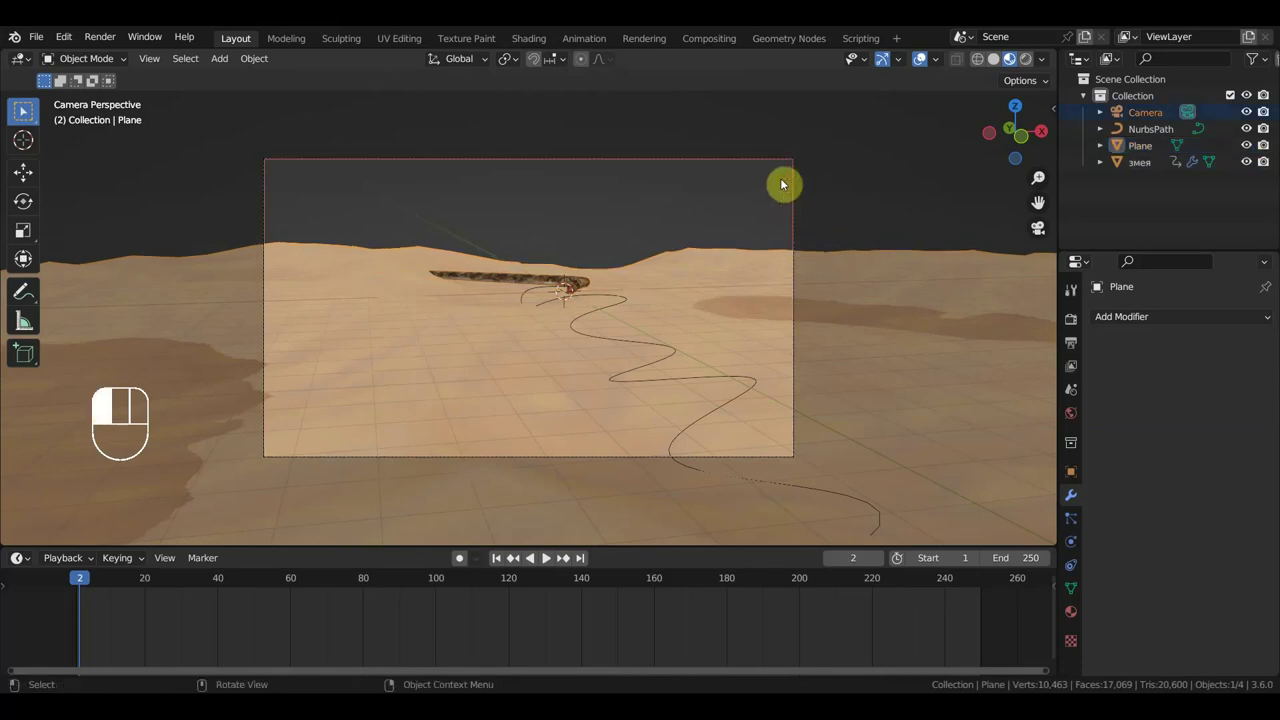
{"action": "key", "text": "shift+f"}
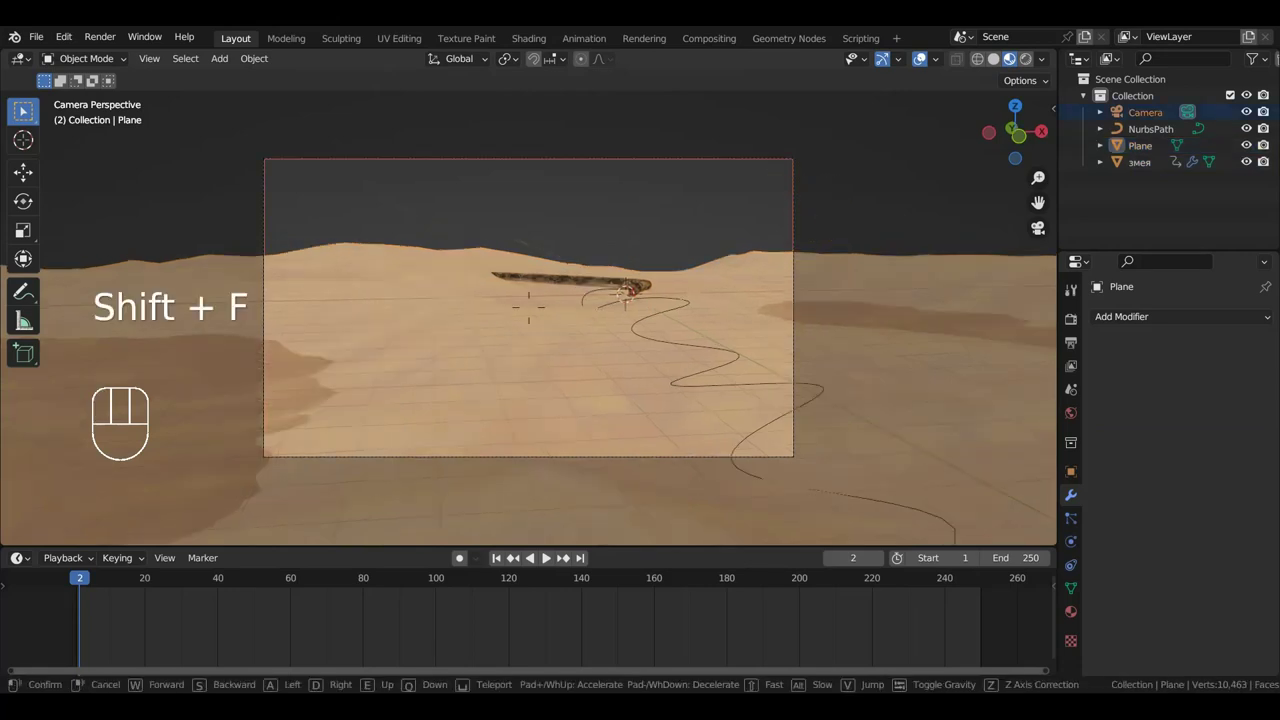
{"action": "mouse_move", "coordinate": [529, 308]}
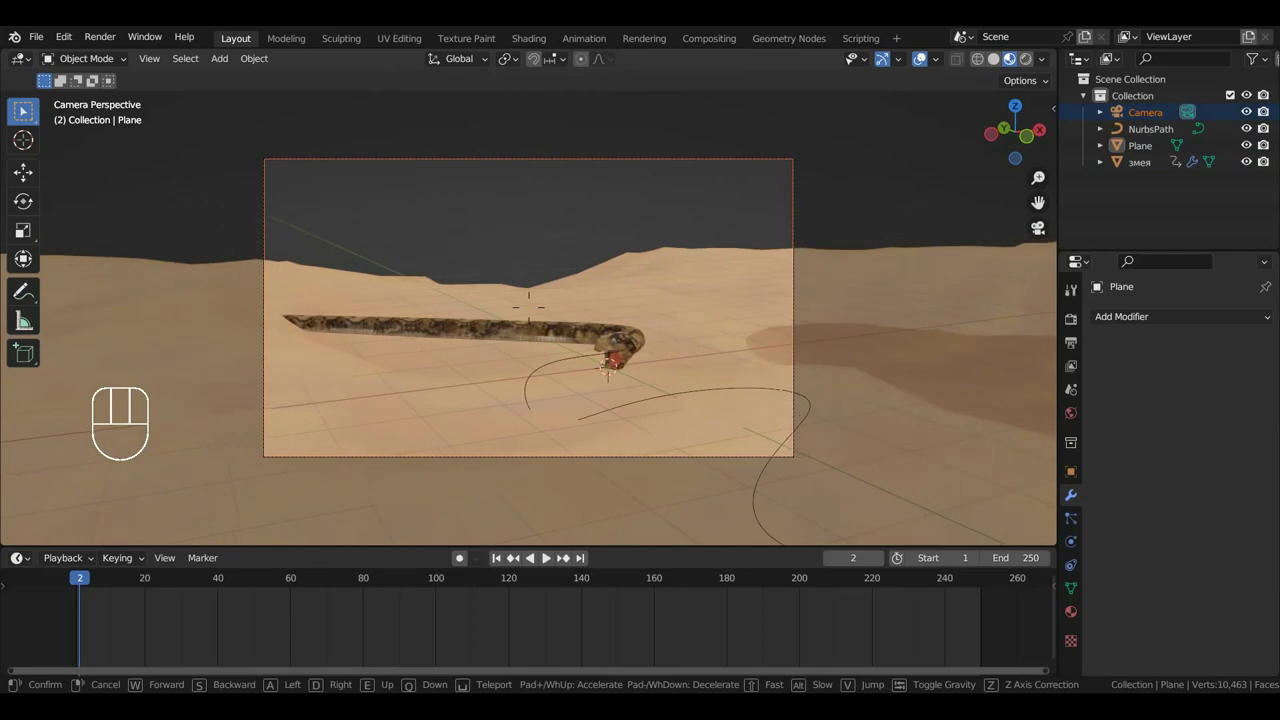
{"action": "key", "text": "Down"}
{"action": "left_click", "coordinate": [826, 220]}
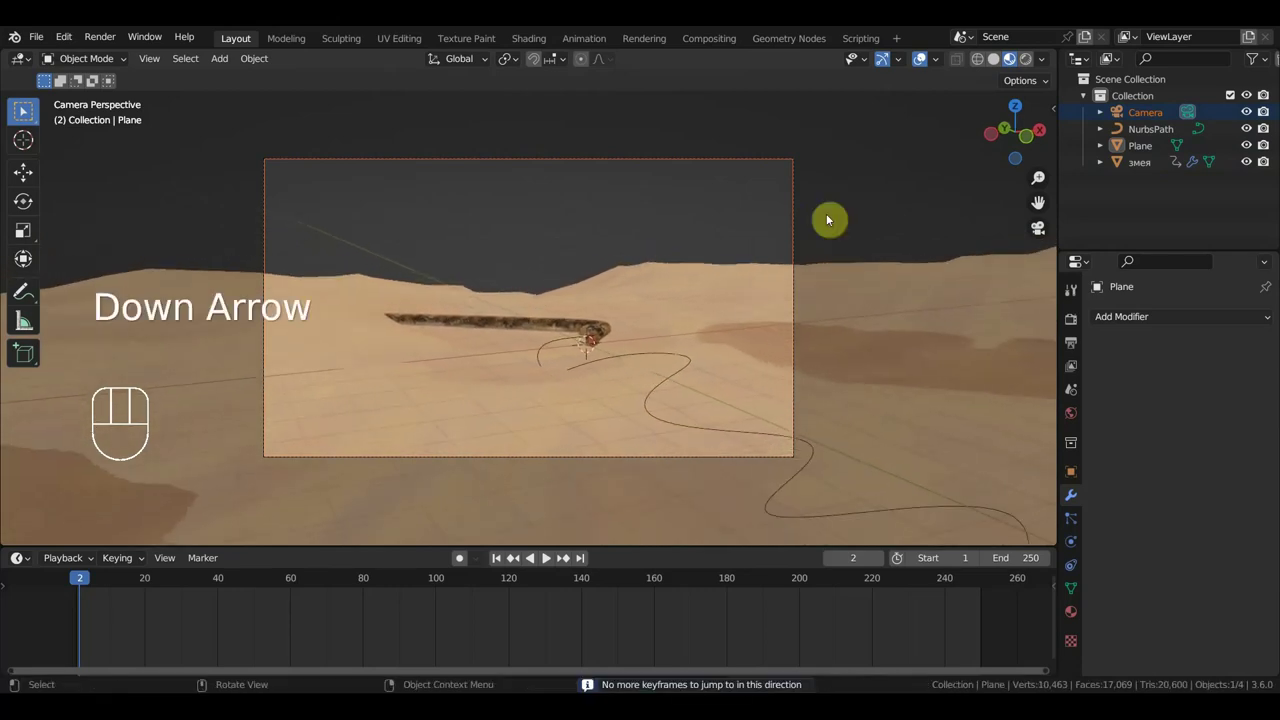
{"action": "key", "text": "i"}
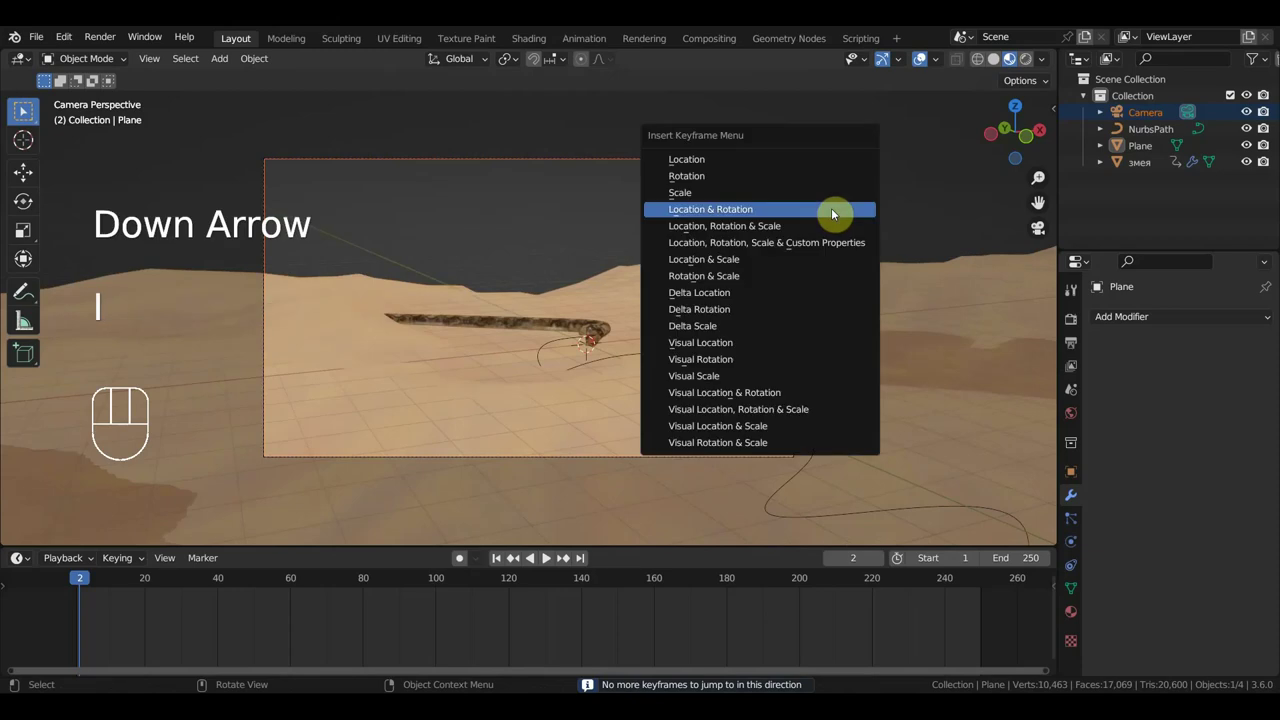
{"action": "left_click", "coordinate": [831, 210]}
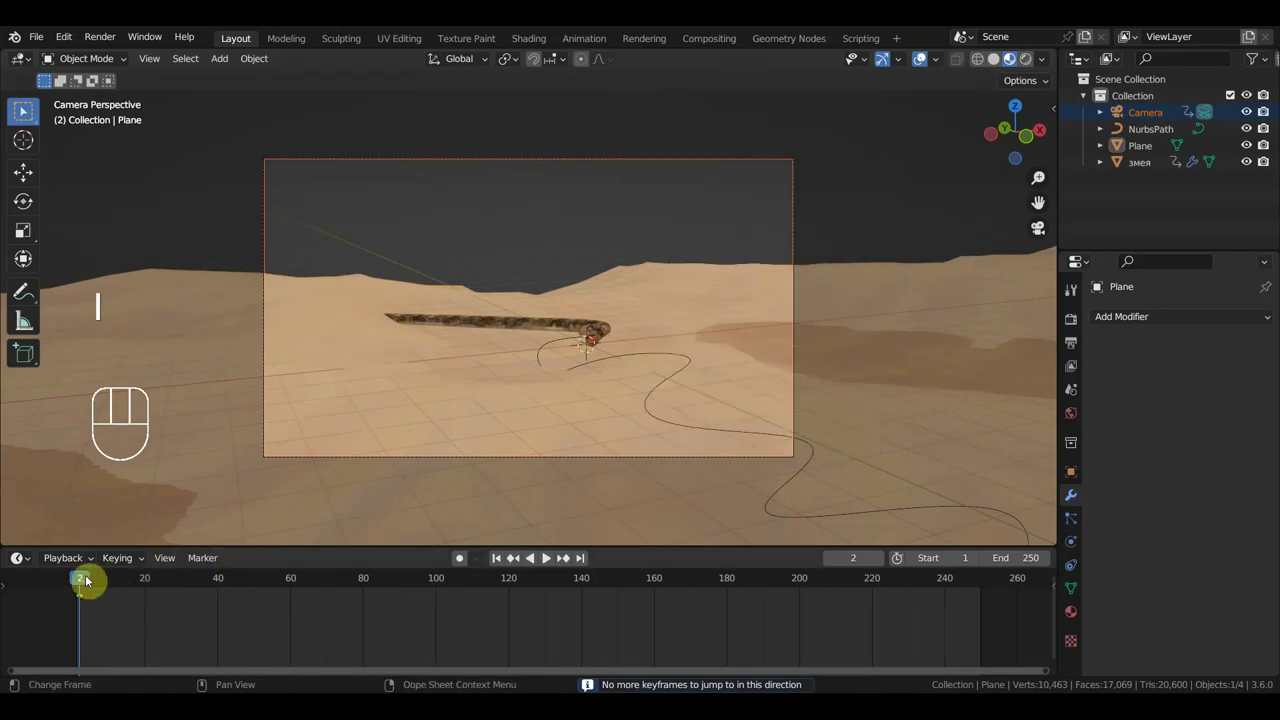
At frame 250, walk the camera around to frame the whole snake from its side and insert a Location & Rotation keyframe
{"action": "left_click_drag", "start_coordinate": [80, 583], "coordinate": [945, 585]}
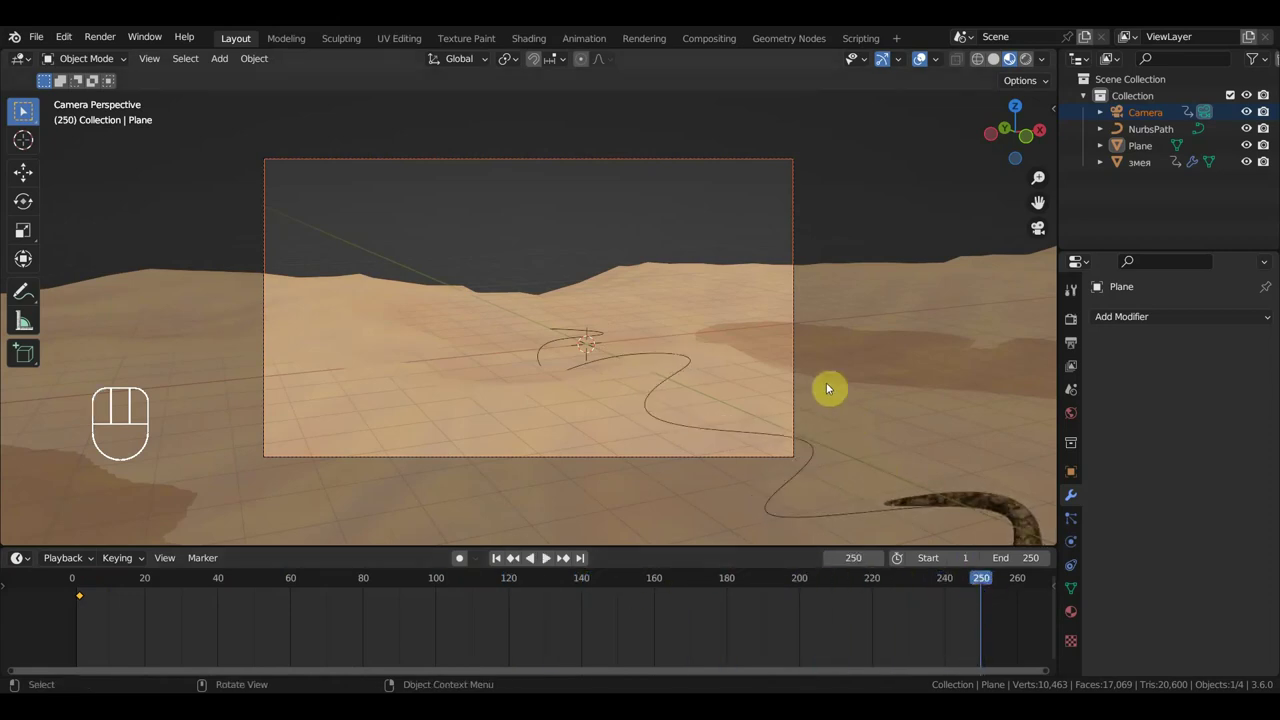
{"action": "key", "text": "shift+f"}
{"action": "key", "text": "d"}
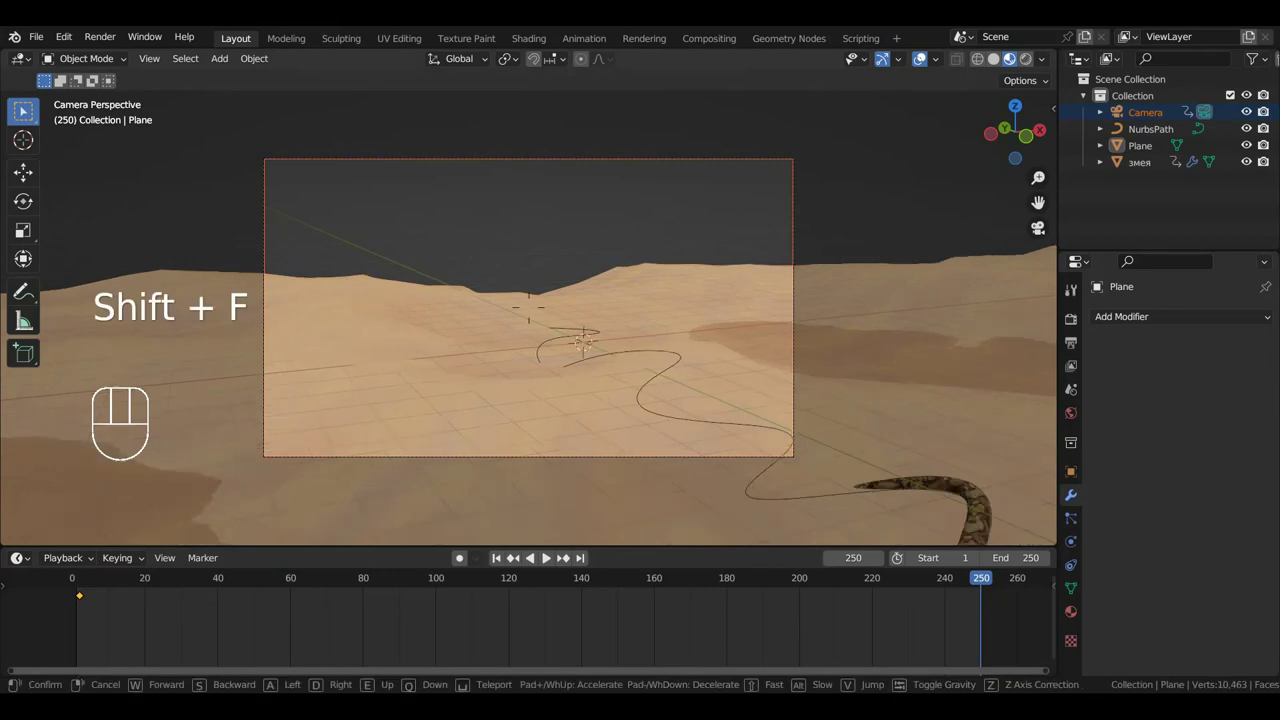
{"action": "key", "text": "s"}
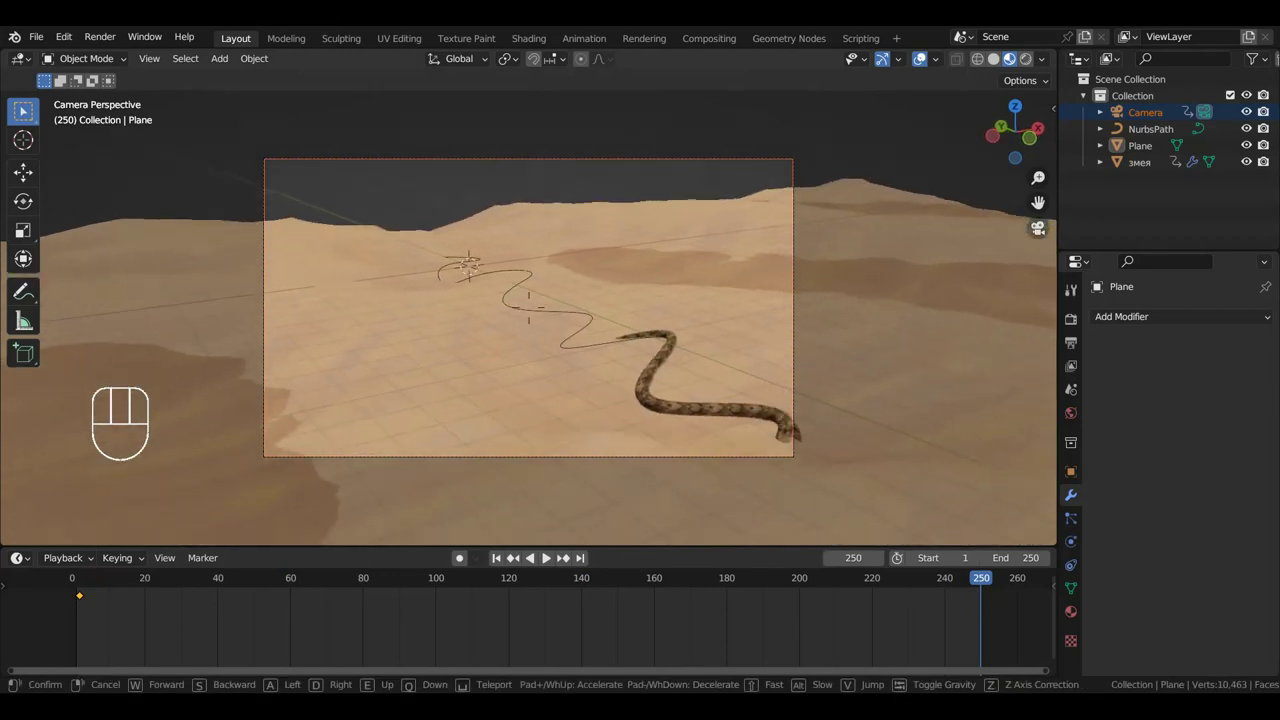
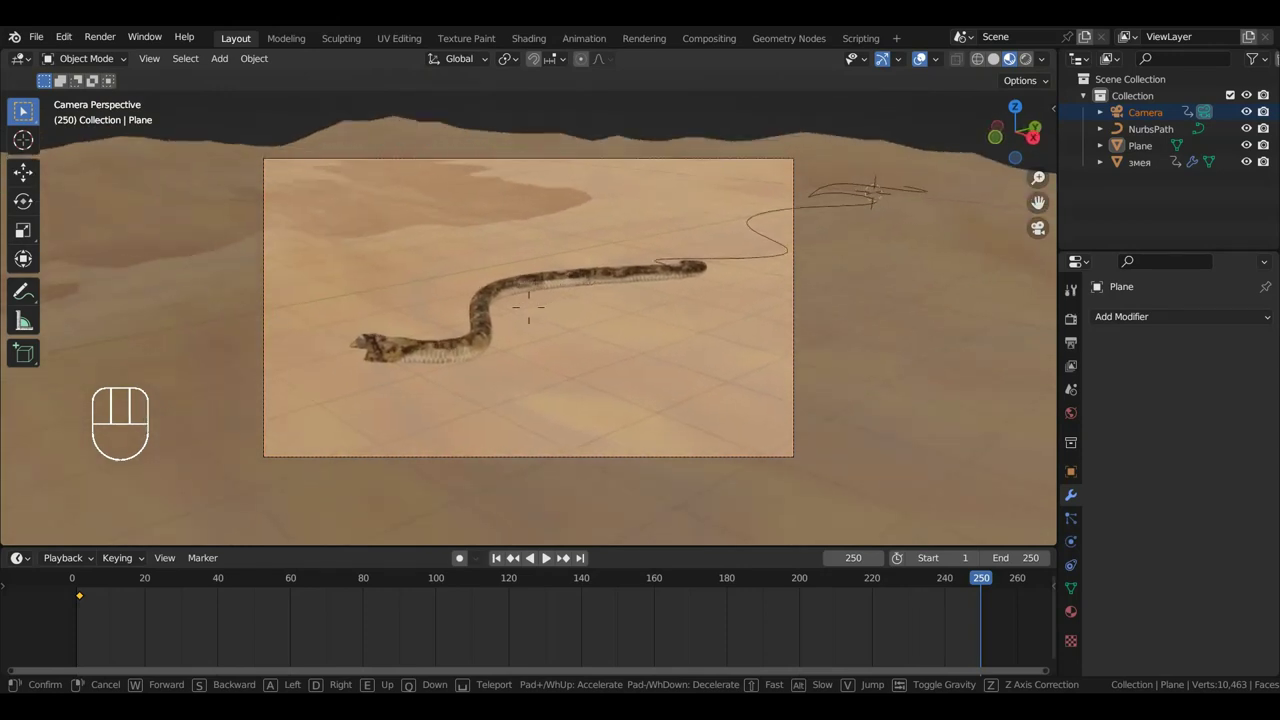
{"action": "left_click", "coordinate": [818, 366]}
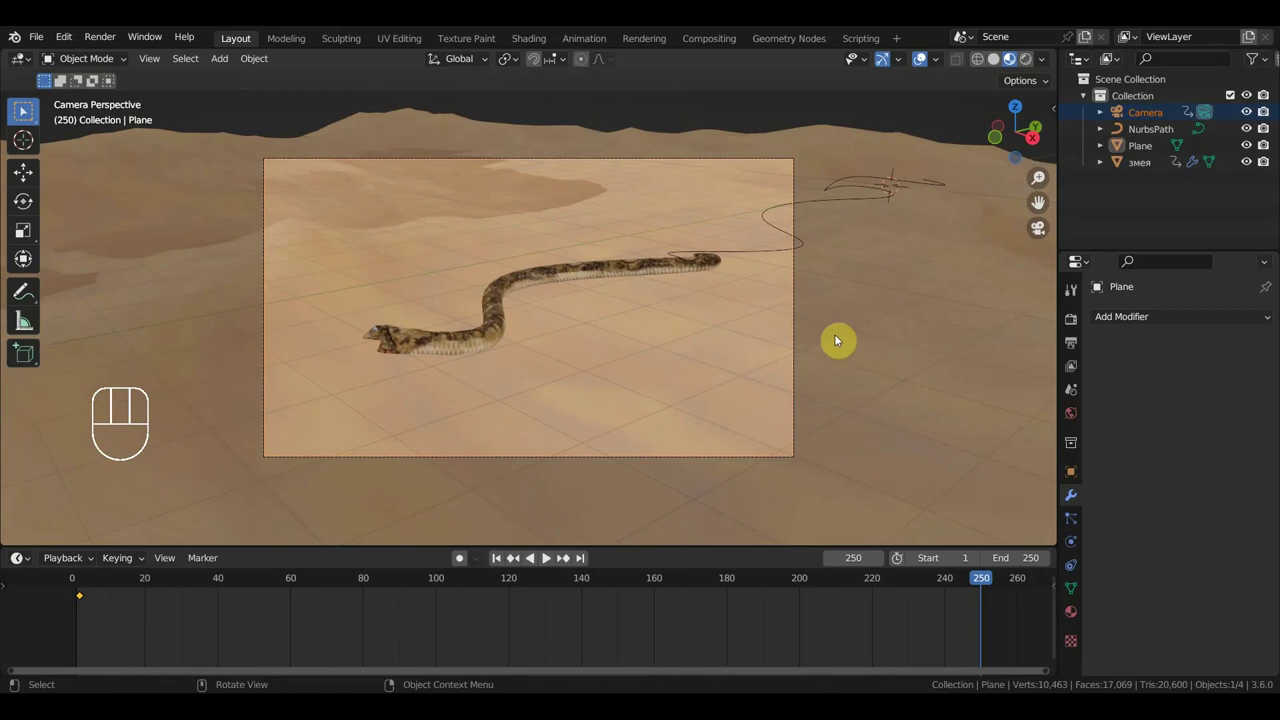
{"action": "key", "text": "i"}
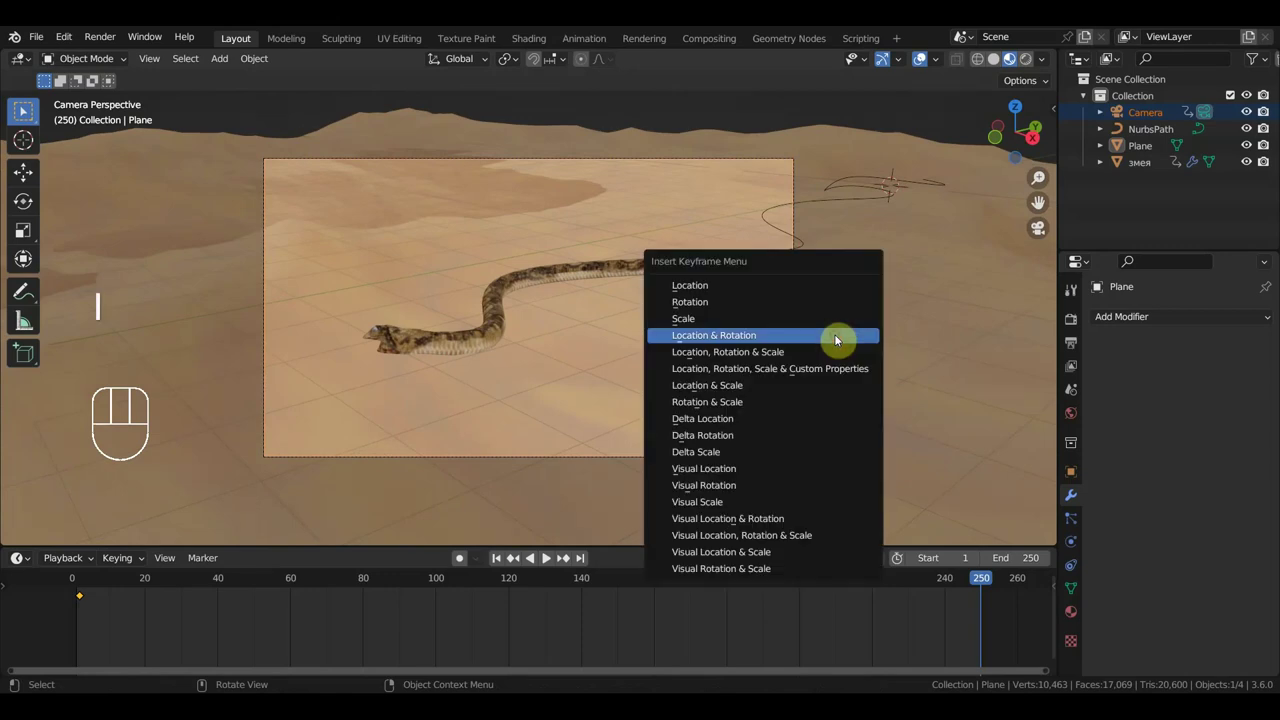
{"action": "left_click", "coordinate": [836, 340]}
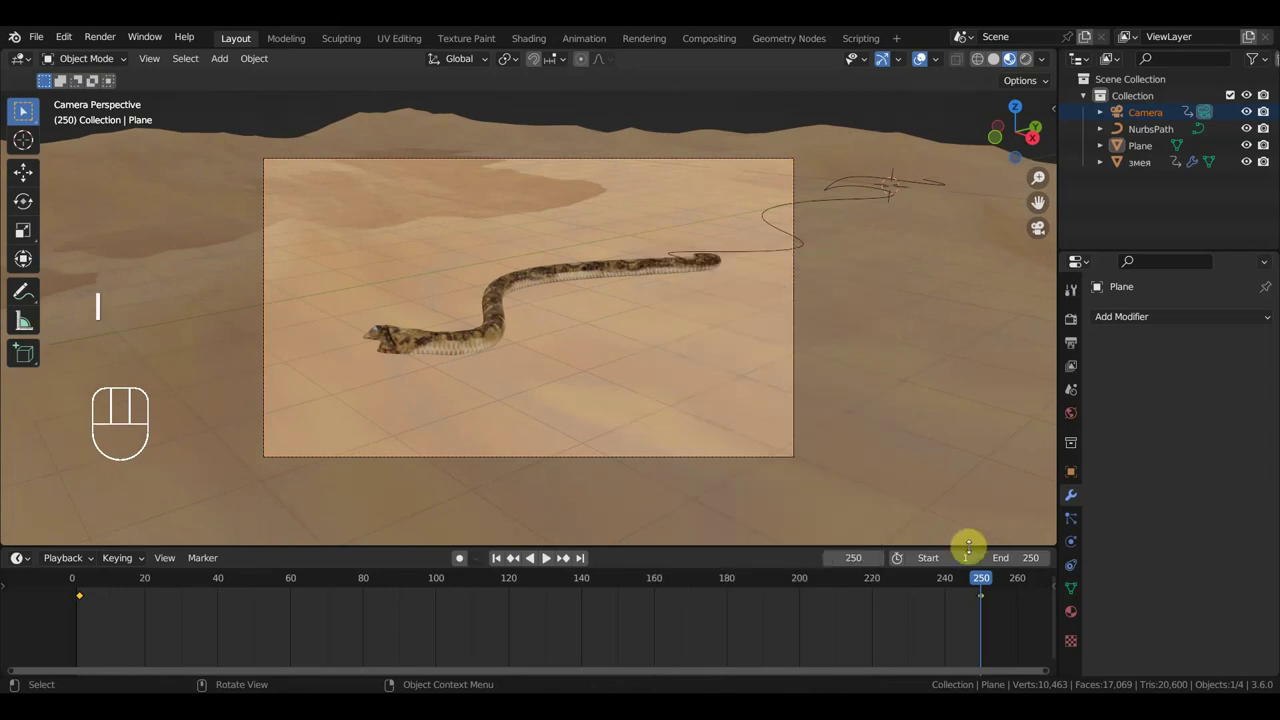
Play the animation through the camera from frame 1 and stop it at frame 118
{"action": "left_click", "coordinate": [76, 587]}
{"action": "scroll", "coordinate": [613, 435], "scroll_direction": "up", "scroll_amount": 2}
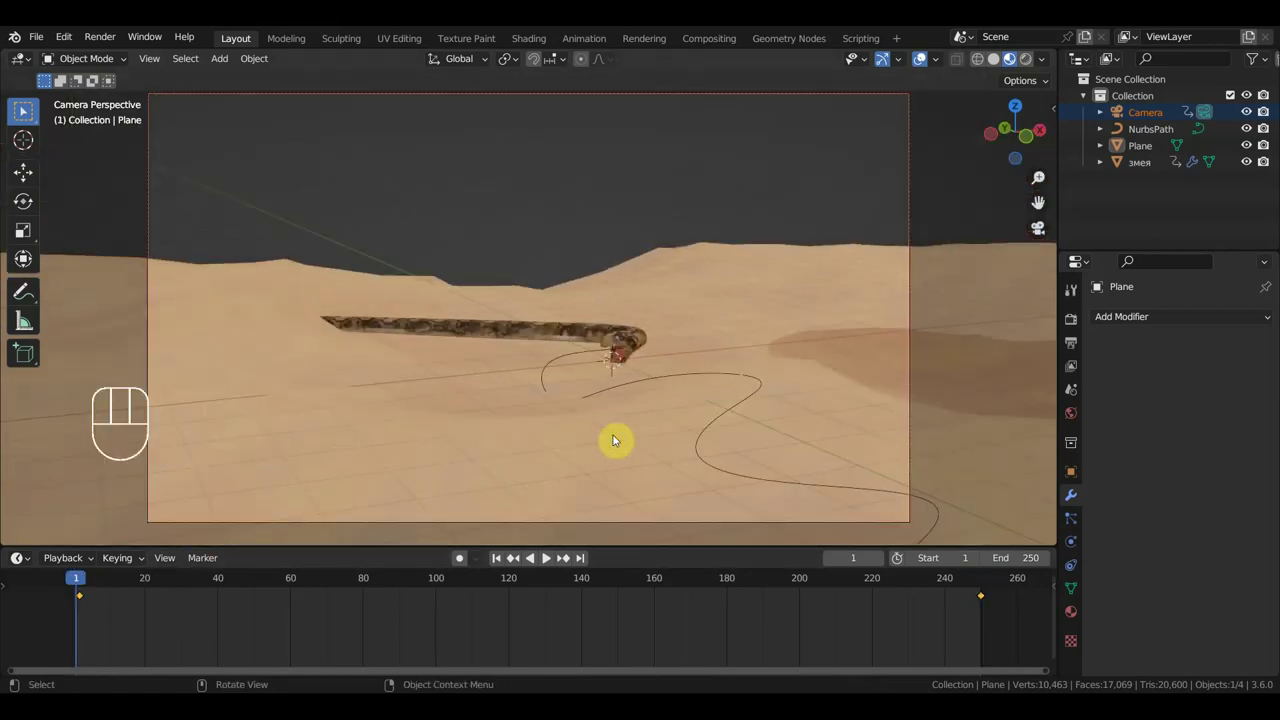
{"action": "key", "text": "space"}
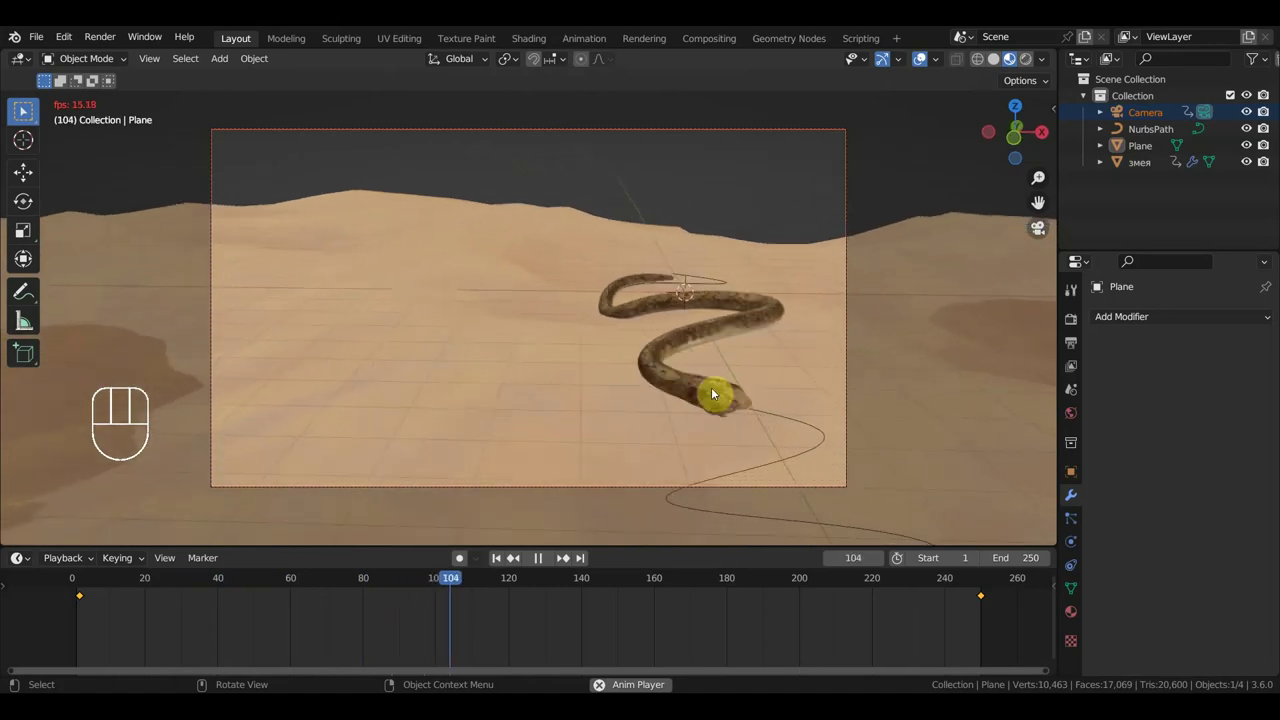
{"action": "key", "text": "space"}
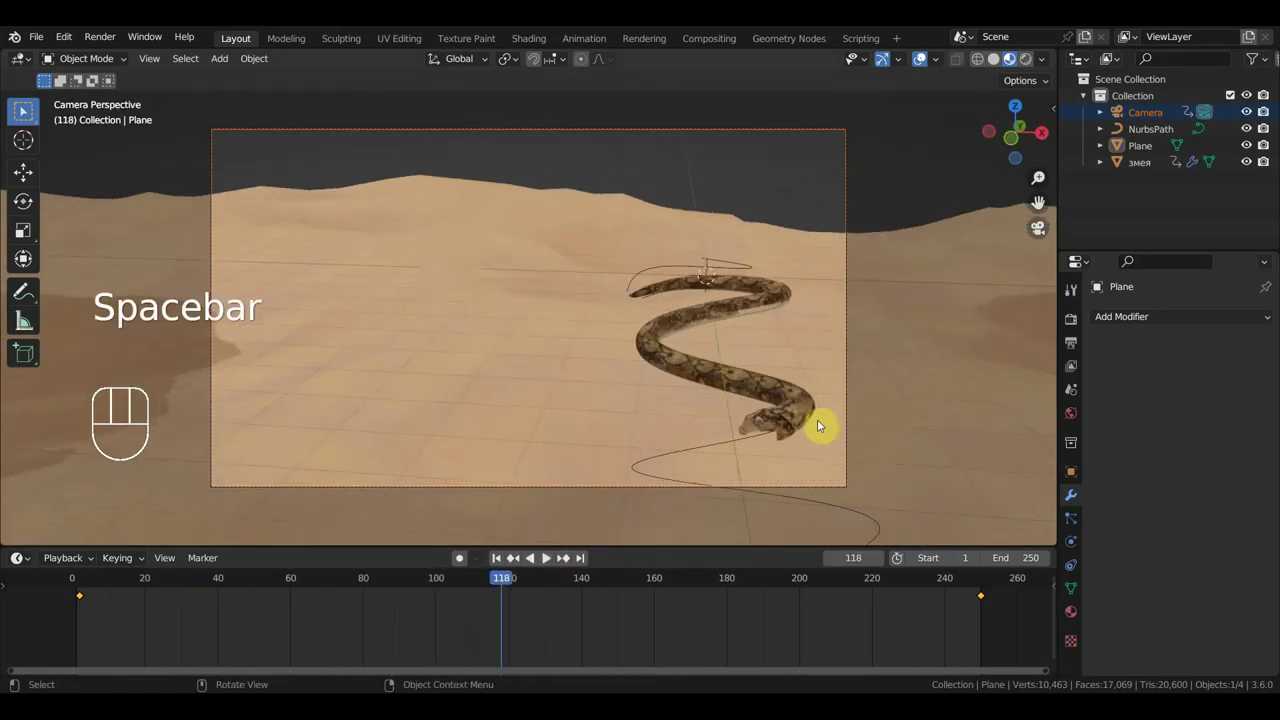
At frame 118, walk the camera around to center the snake in the frame and insert a Location & Rotation keyframe
{"action": "key", "text": "shift+f"}
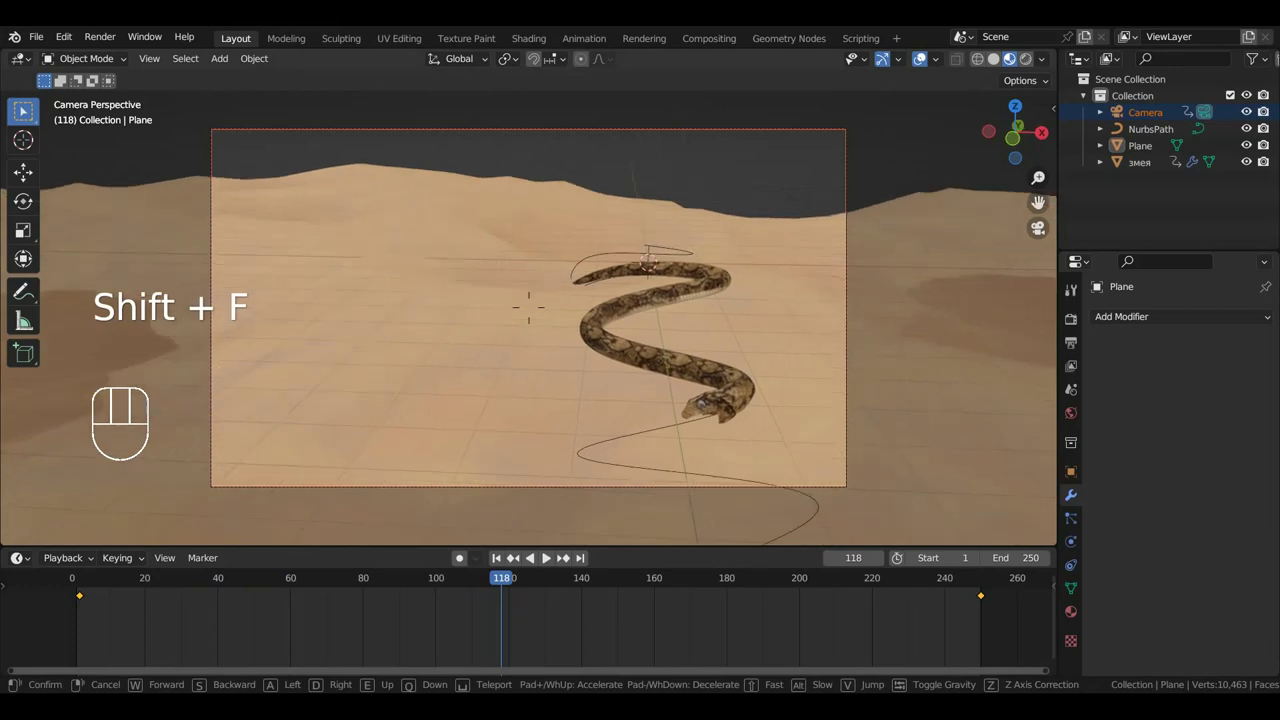
{"action": "mouse_move", "coordinate": [528, 318]}
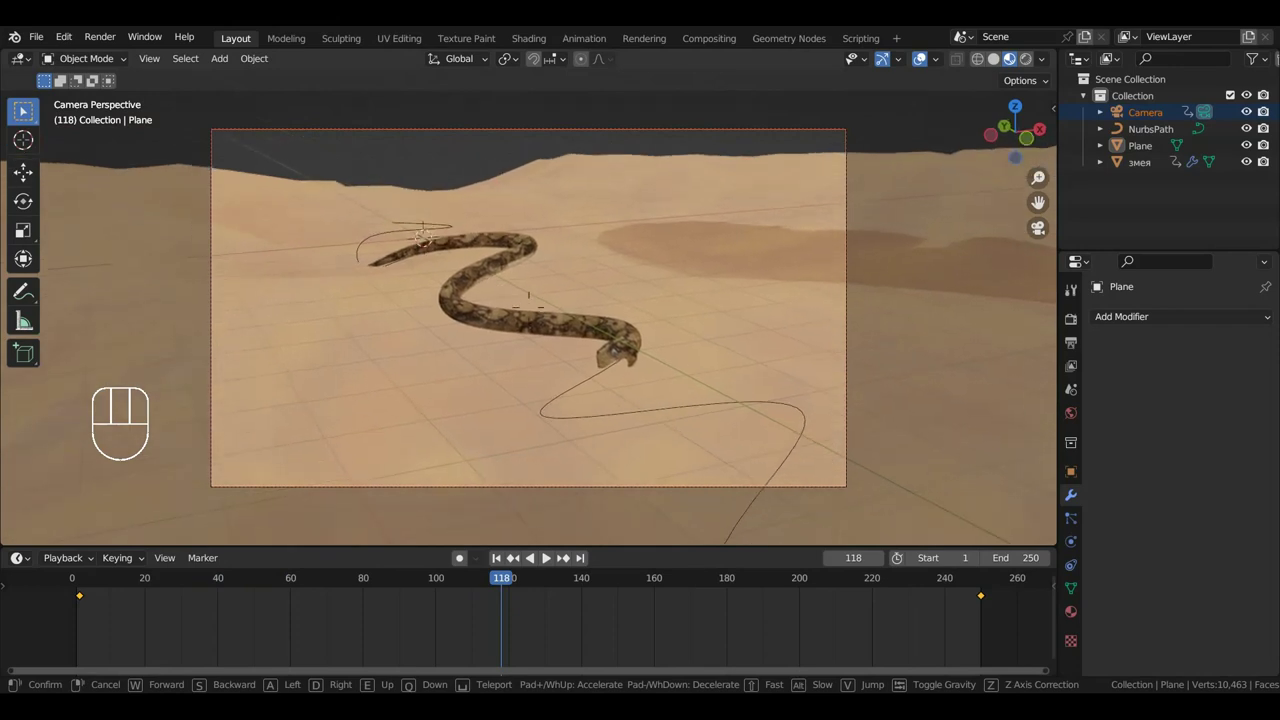
{"action": "left_click", "coordinate": [666, 423]}
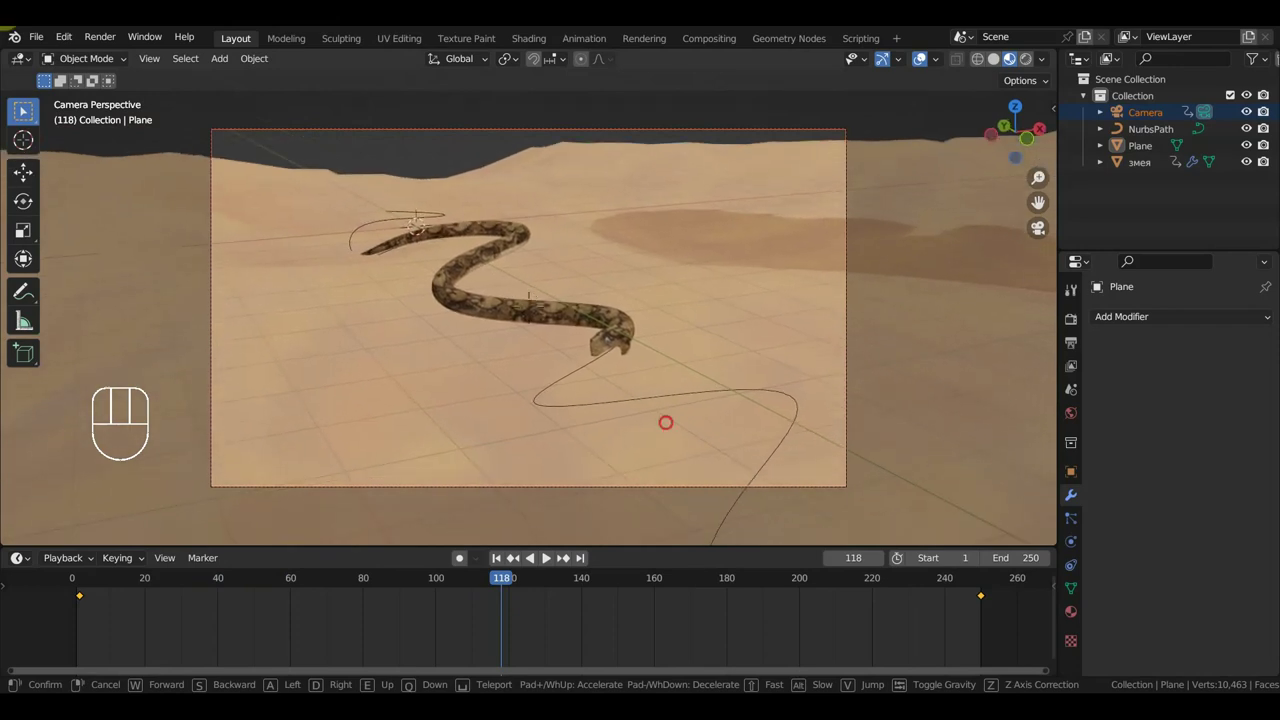
{"action": "key", "text": "i"}
{"action": "left_click", "coordinate": [828, 405]}
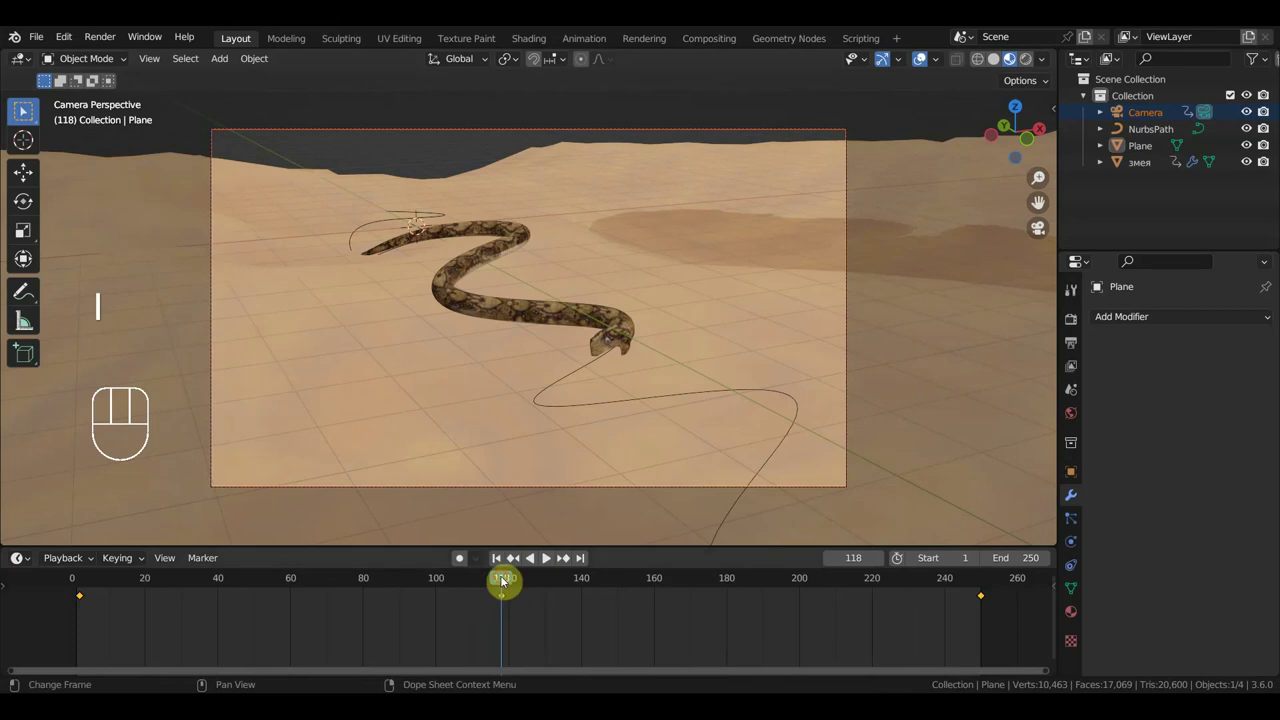
At frame 172, reframe the snake from the front, insert a Location & Rotation keyframe, and delete the camera keyframe at frame 250
{"action": "left_click_drag", "start_coordinate": [502, 582], "coordinate": [698, 599]}
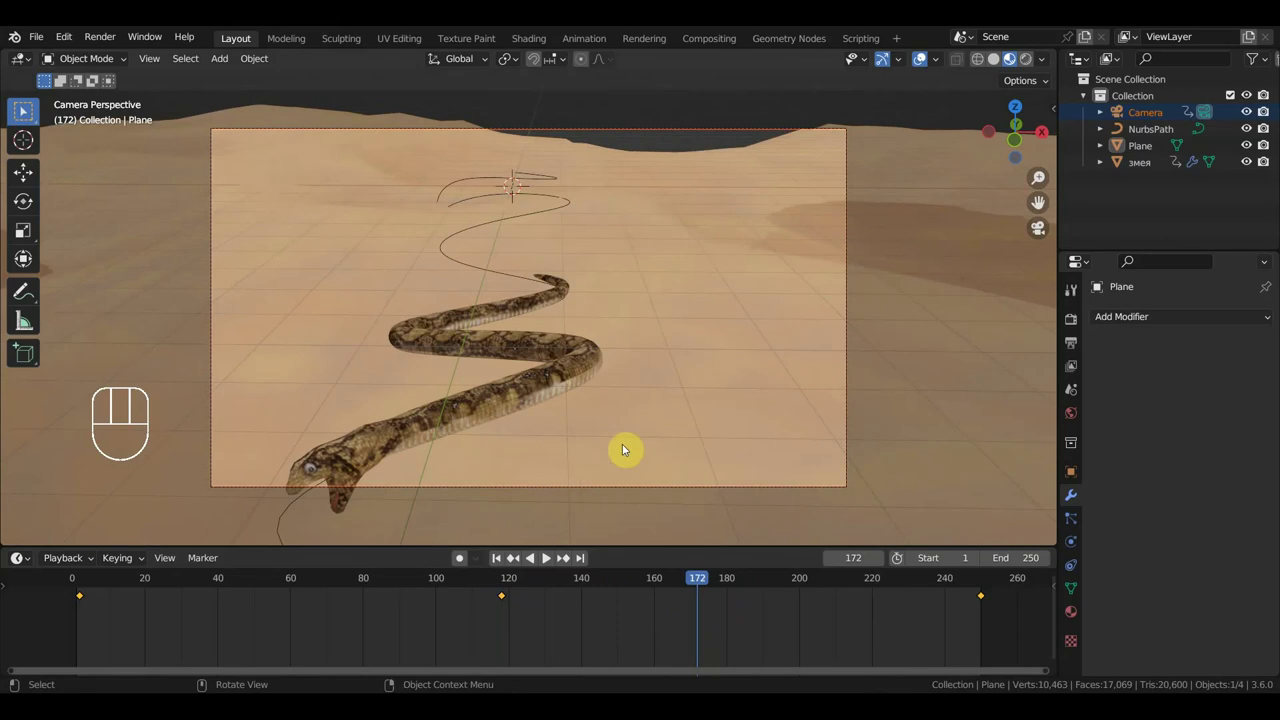
{"action": "key", "text": "i"}
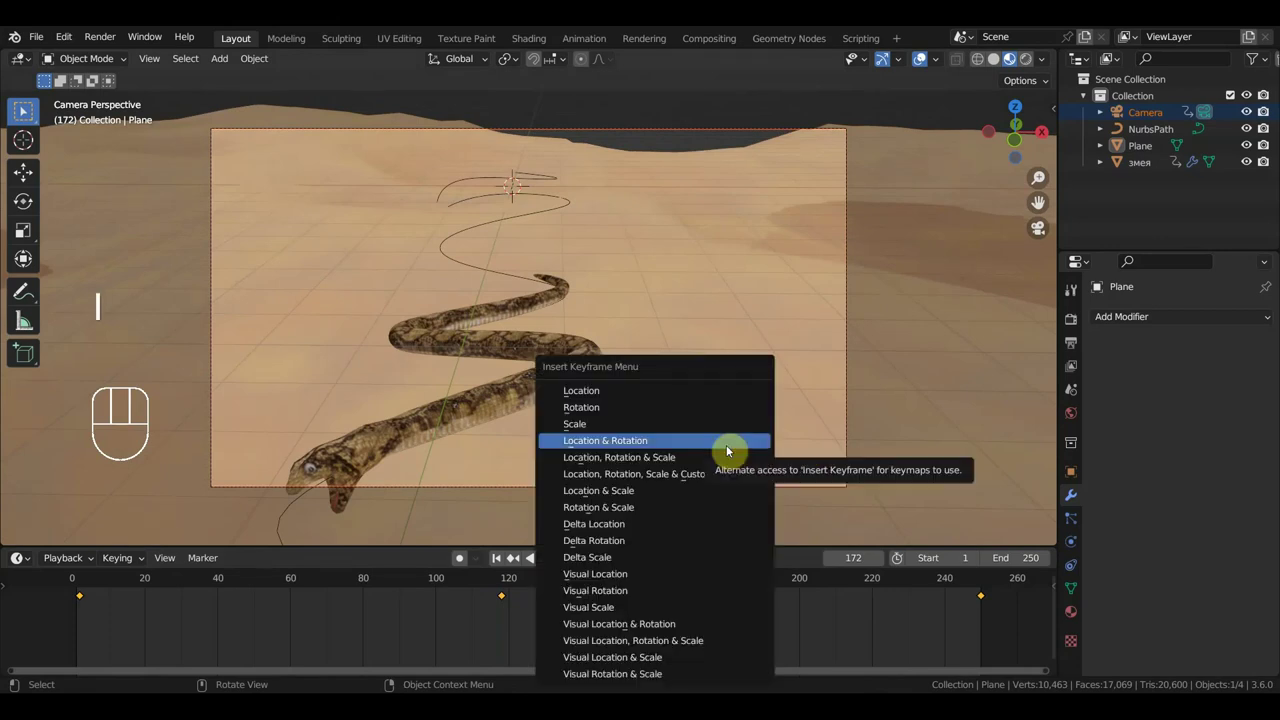
{"action": "left_click", "coordinate": [726, 445]}
{"action": "left_click", "coordinate": [982, 605]}
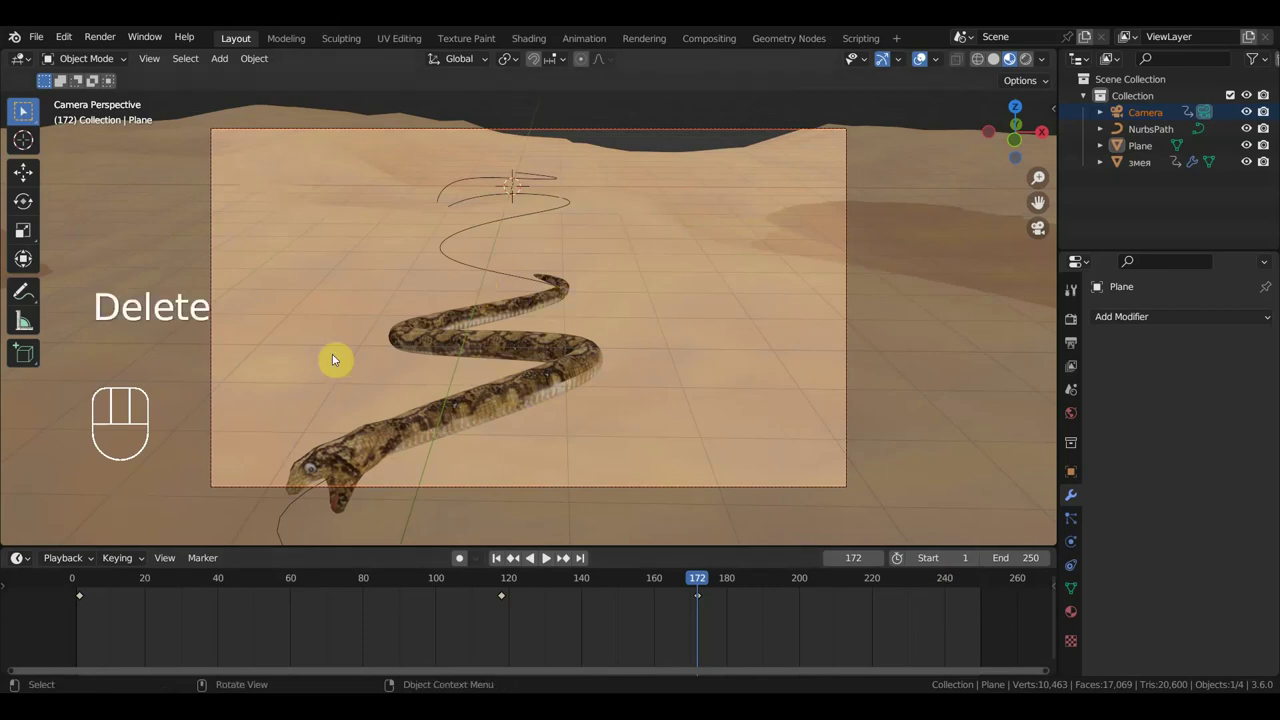
Select the NurbsPath curve outside the camera view and enter Edit Mode
{"action": "left_click", "coordinate": [493, 277]}
{"action": "scroll", "coordinate": [286, 291], "scroll_direction": "down", "scroll_amount": 3}
{"action": "middle_click_drag", "start_coordinate": [286, 291], "coordinate": [188, 145]}
{"action": "left_click", "coordinate": [95, 60]}
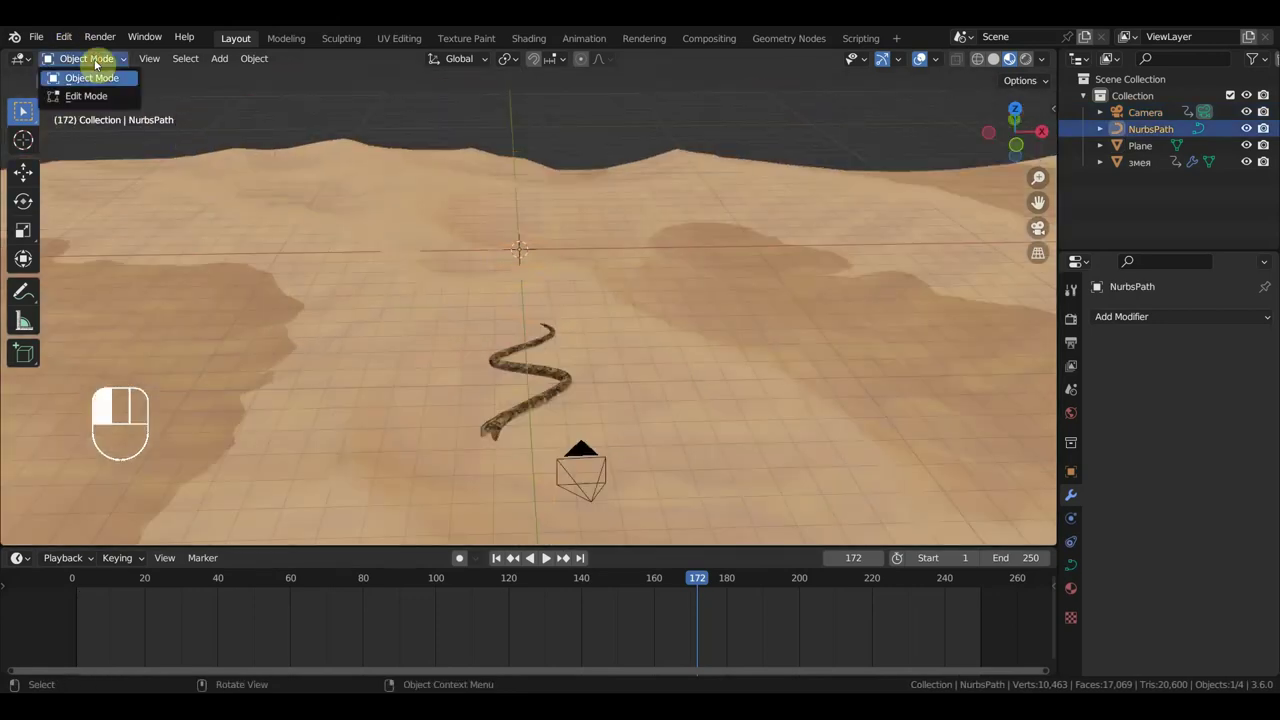
{"action": "left_click", "coordinate": [89, 96]}
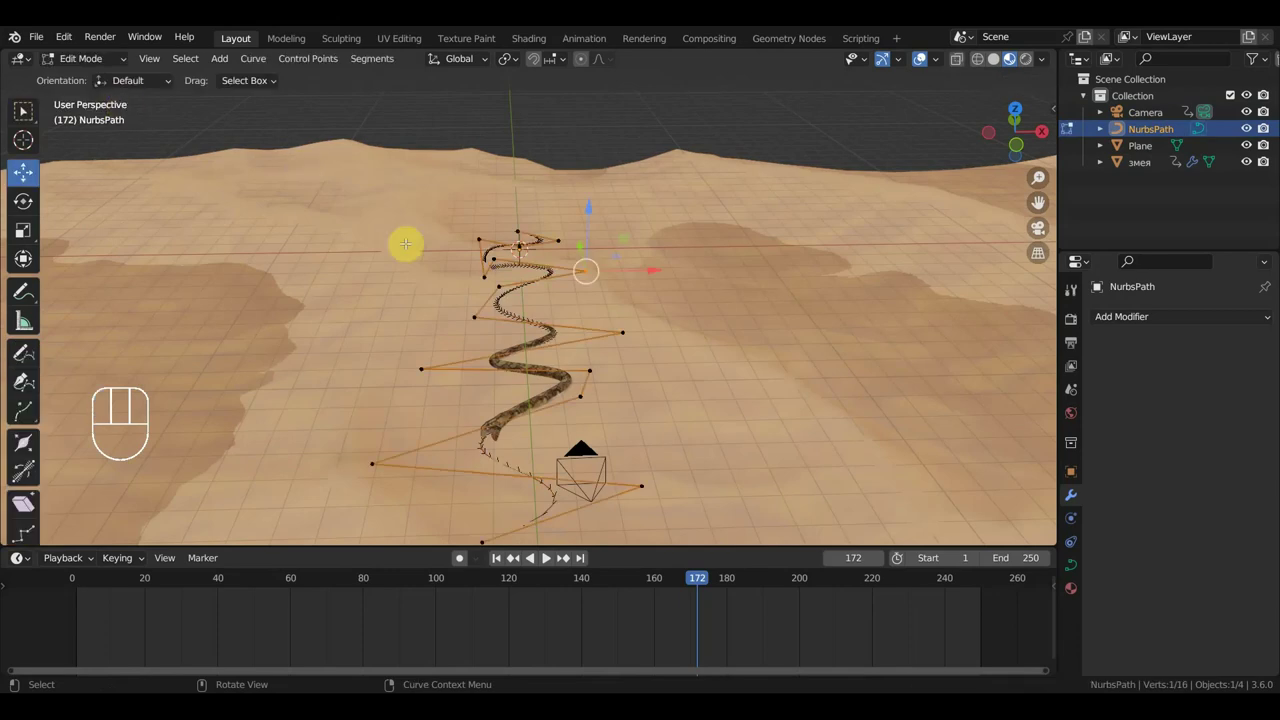
In top view, duplicate all of the path's control points and place the copy about 17 m away, beyond the path's near end
{"action": "key", "text": "KP_7"}
{"action": "scroll", "coordinate": [517, 346], "scroll_direction": "down", "scroll_amount": 2}
{"action": "middle_click_drag", "start_coordinate": [586, 360], "coordinate": [608, 280], "text": "shift"}
{"action": "key", "text": "a"}
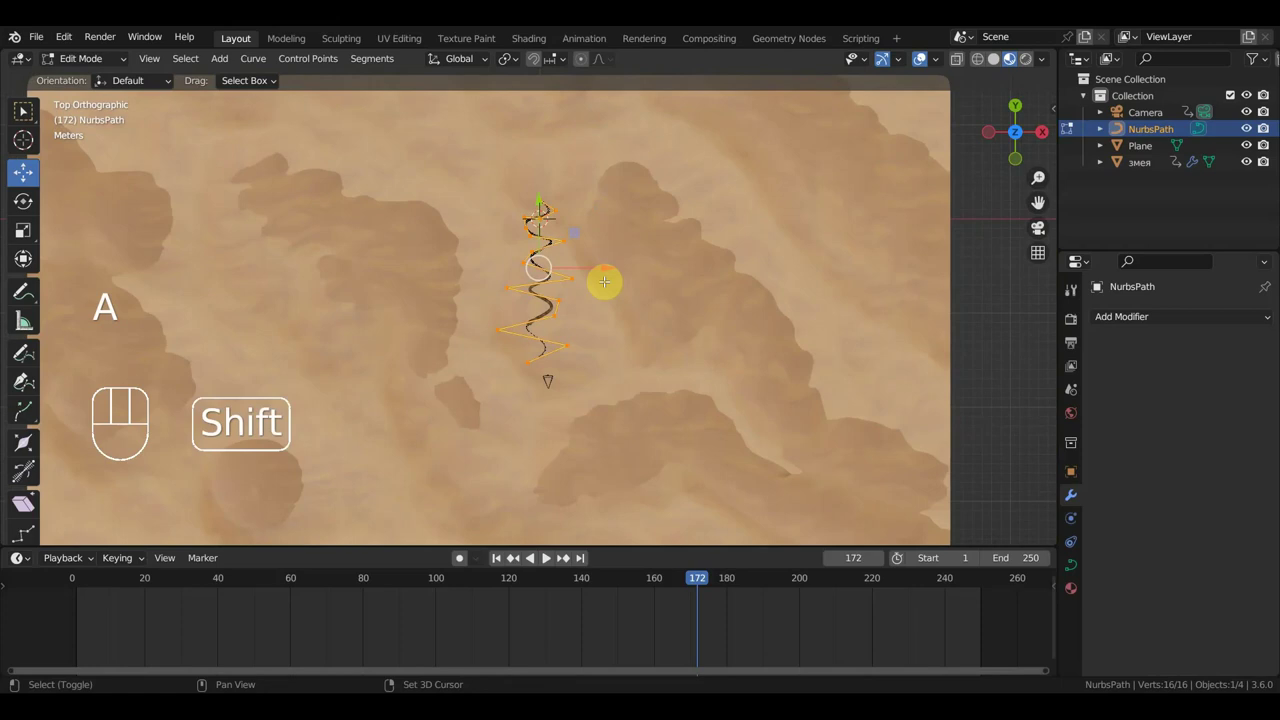
{"action": "key", "text": "shift+d"}
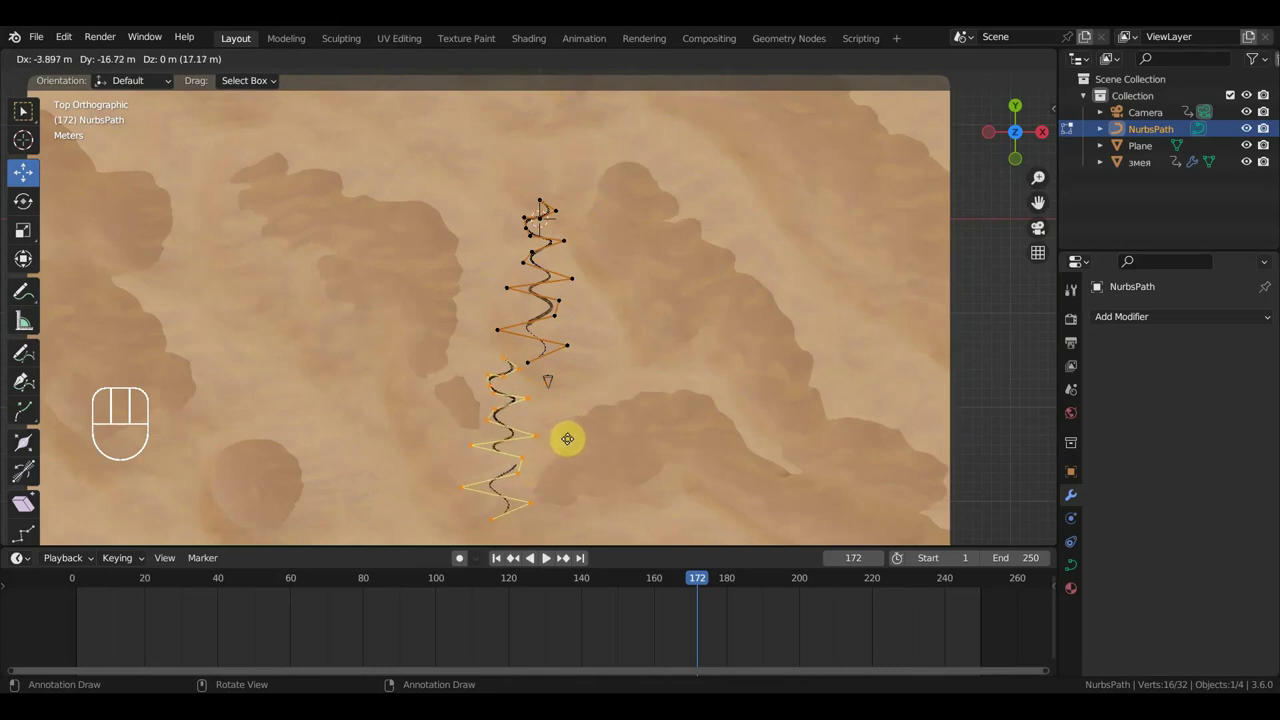
{"action": "left_click", "coordinate": [570, 438]}
From a side view, rotate the duplicated path section about 3 degrees to follow the slope of the dunes
{"action": "scroll", "coordinate": [572, 439], "scroll_direction": "up", "scroll_amount": 2}
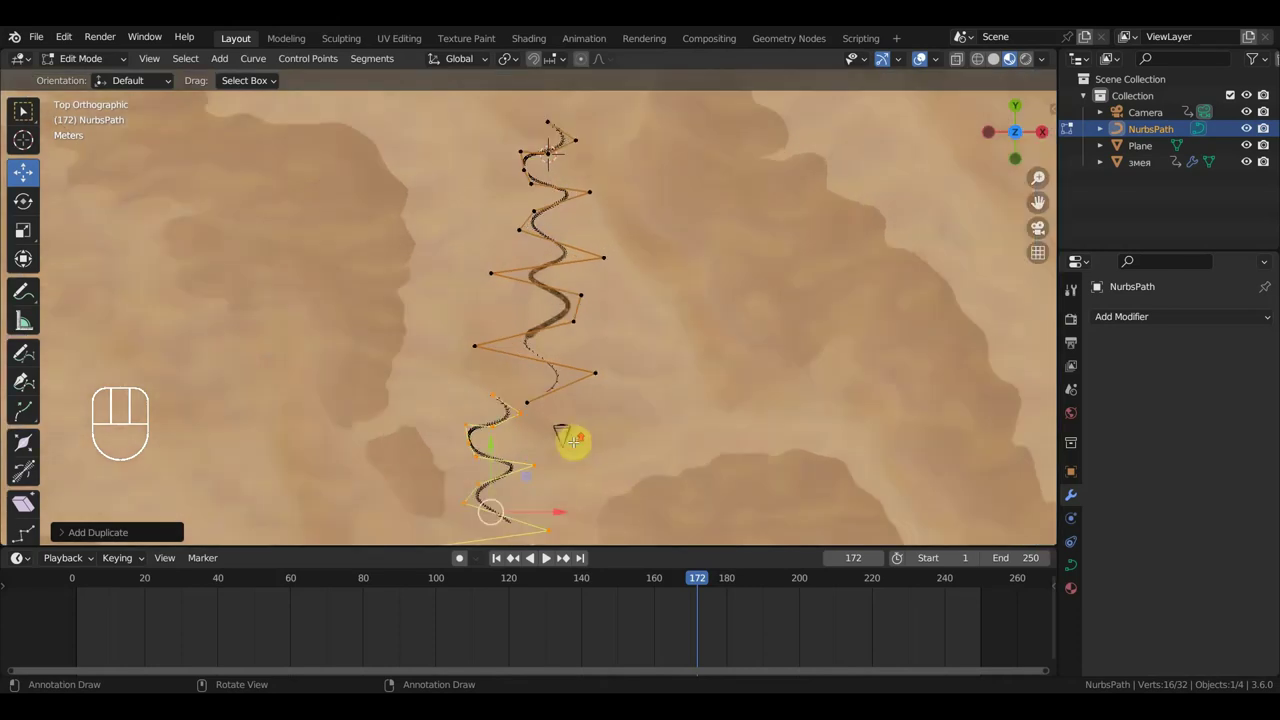
{"action": "middle_click_drag", "start_coordinate": [610, 440], "coordinate": [443, 272]}
{"action": "scroll", "coordinate": [443, 272], "scroll_direction": "up", "scroll_amount": 2}
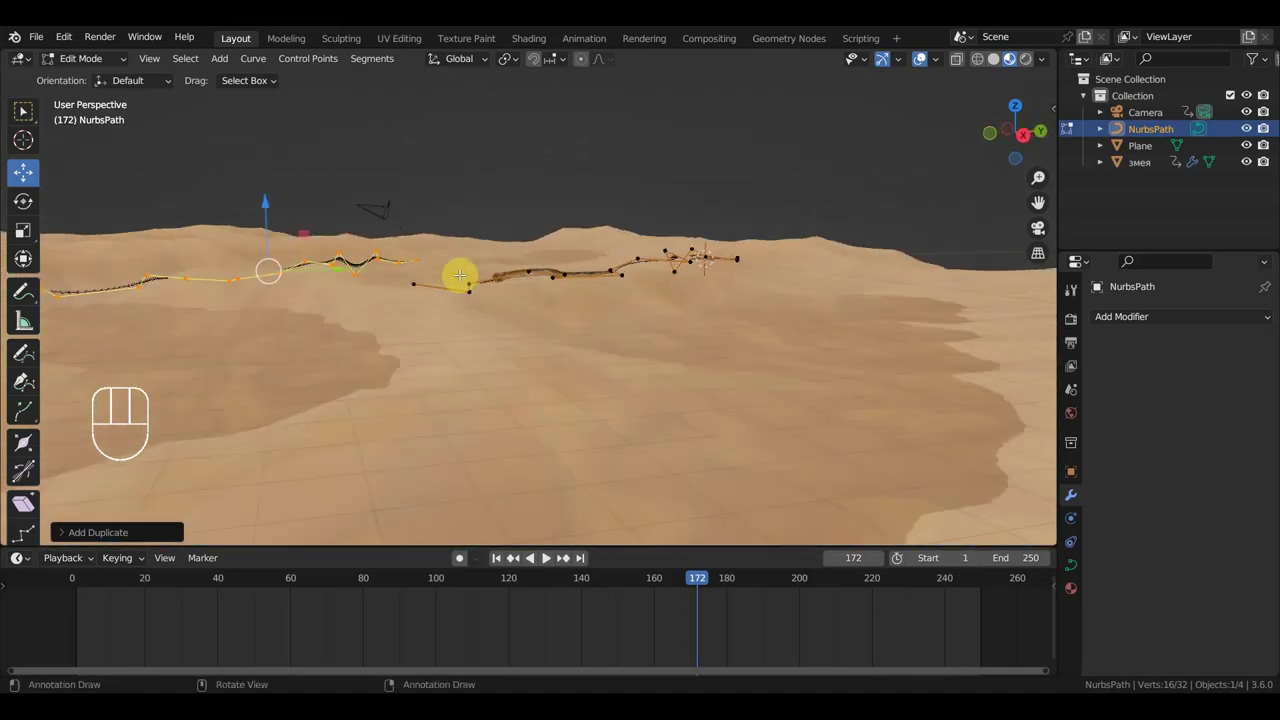
{"action": "key", "text": "r"}
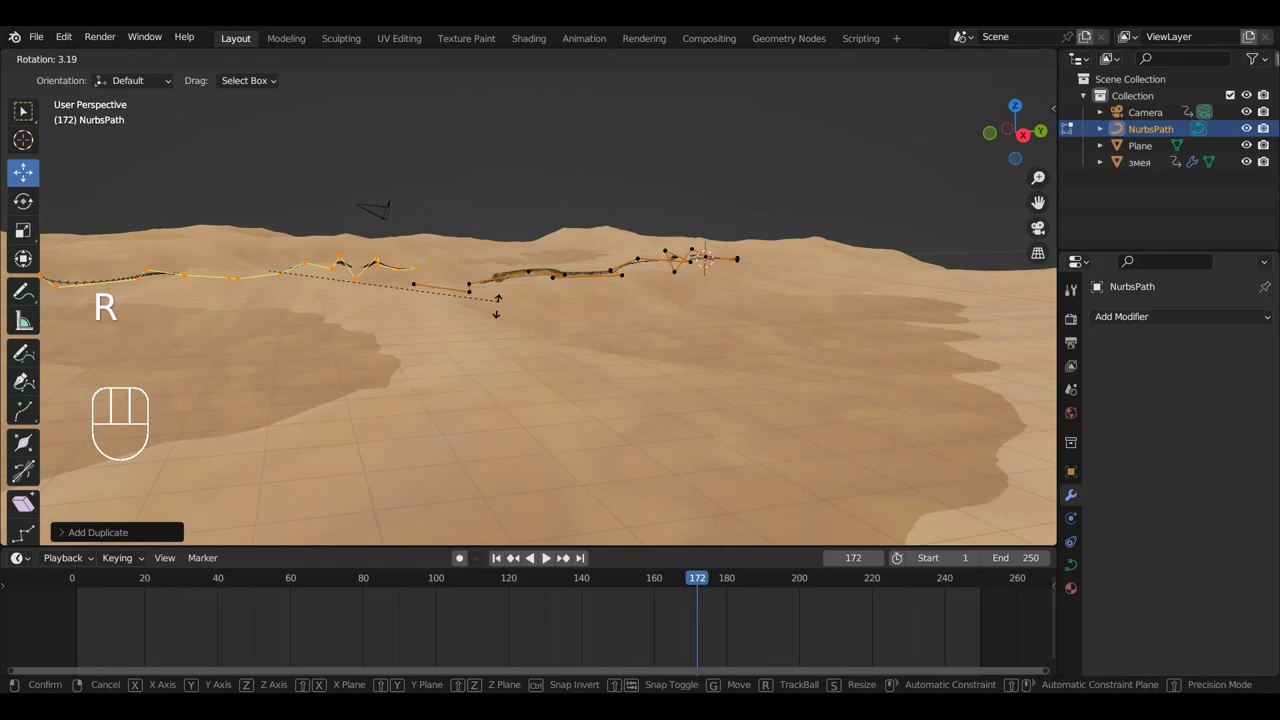
{"action": "left_click", "coordinate": [501, 297]}
From above, rotate the duplicated section about 16 degrees to line up with the original path and shift it about 2 m away
{"action": "middle_click_drag", "start_coordinate": [501, 297], "coordinate": [500, 403]}
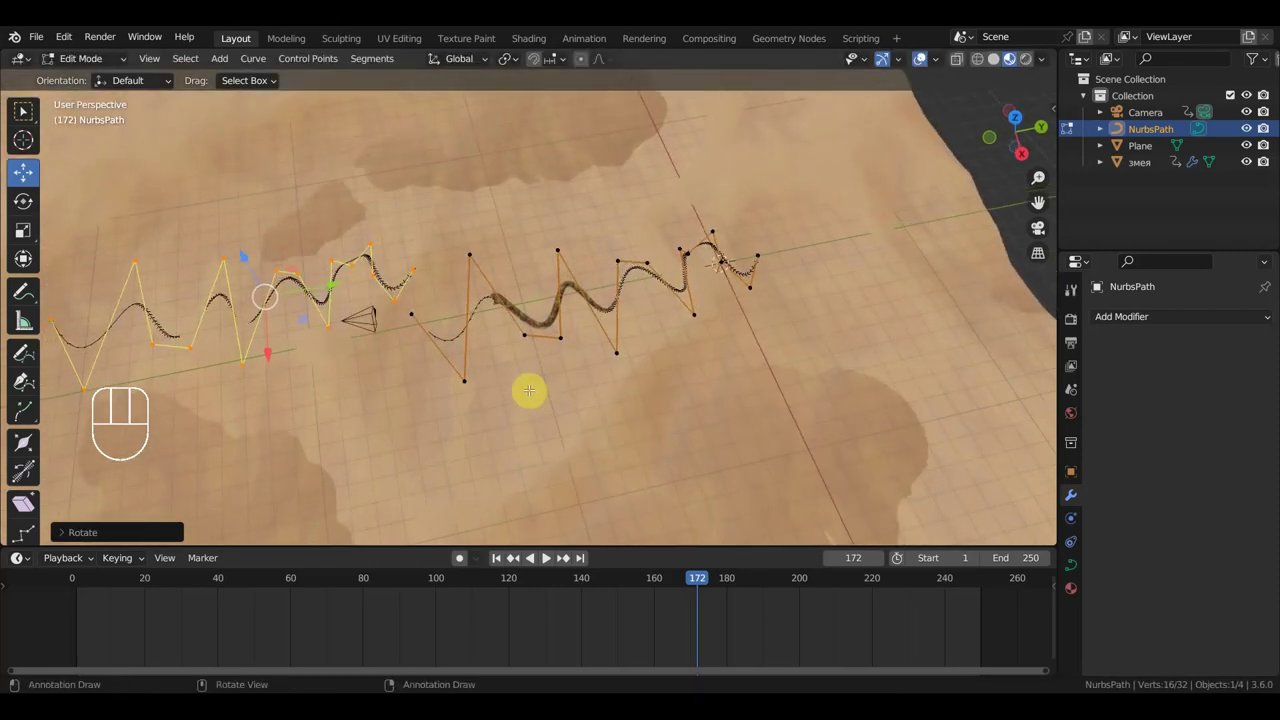
{"action": "key", "text": "r"}
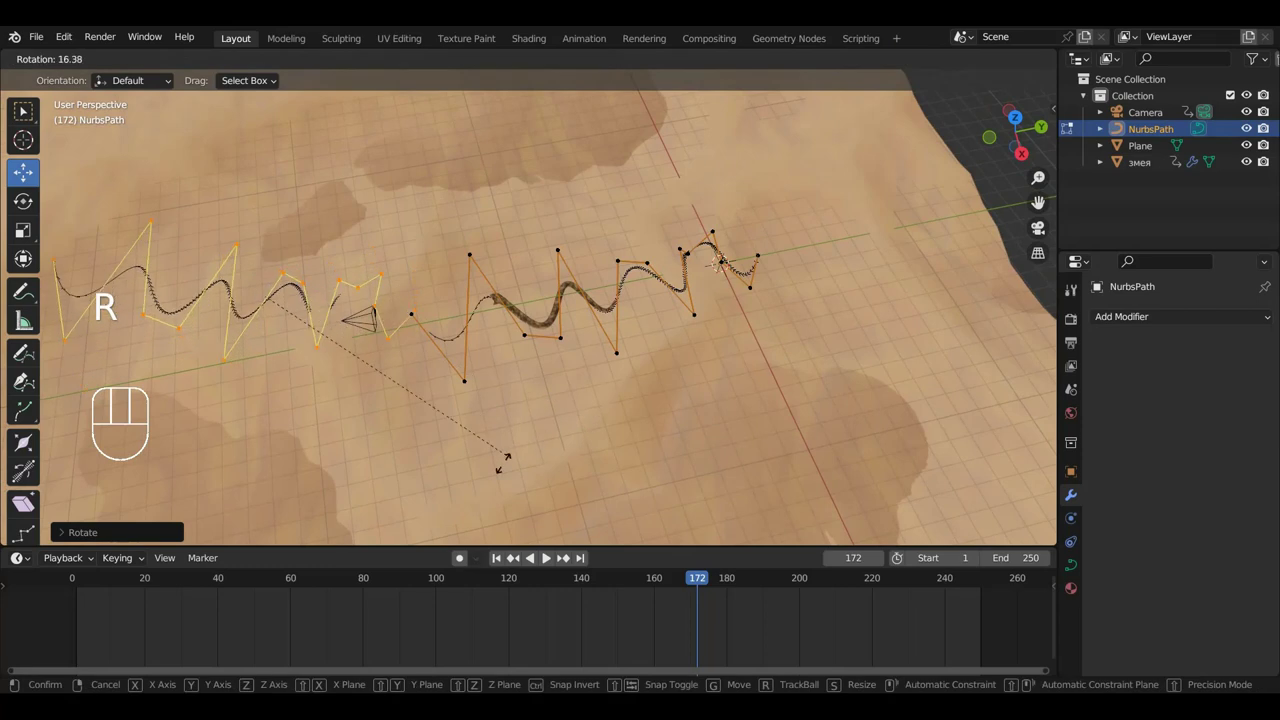
{"action": "left_click", "coordinate": [485, 466]}
{"action": "key", "text": "g"}
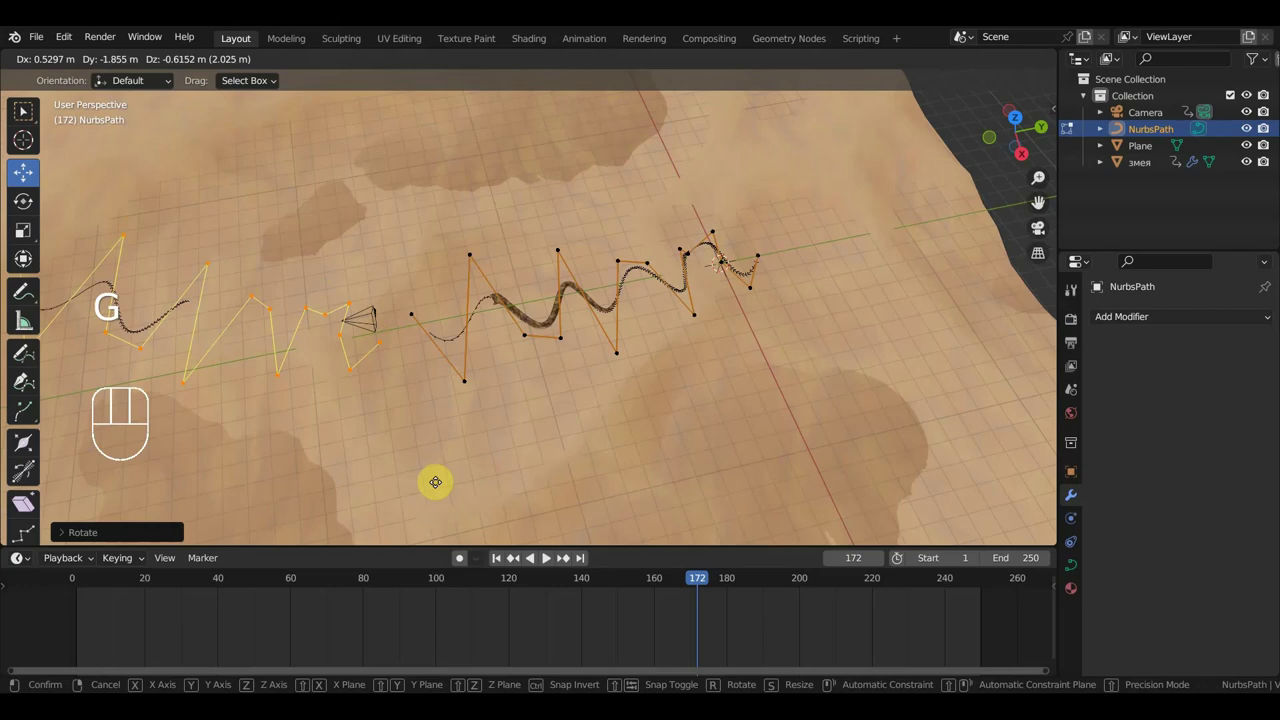
{"action": "left_click", "coordinate": [434, 482]}
Raise the duplicated path section about 2.25 m along Z to bring it up to the sand surface
{"action": "middle_click_drag", "start_coordinate": [429, 463], "coordinate": [440, 345]}
{"action": "middle_click_drag", "start_coordinate": [149, 269], "coordinate": [212, 233]}
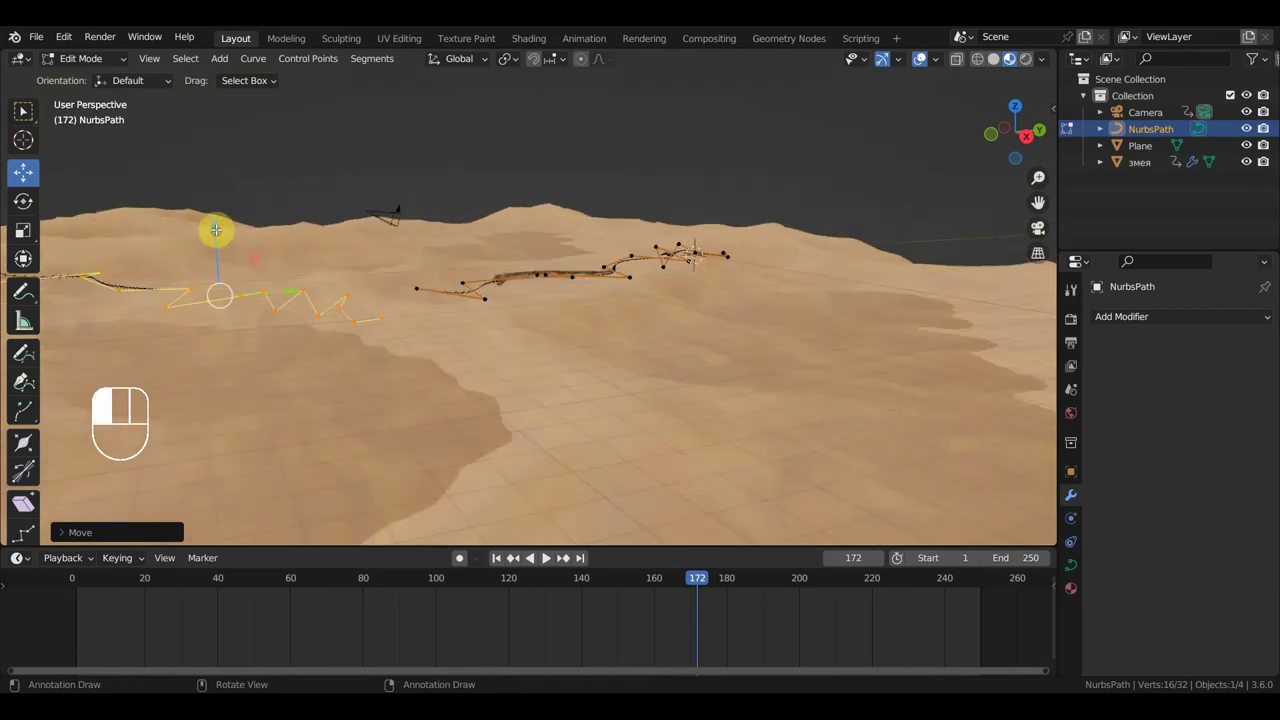
{"action": "left_click_drag", "start_coordinate": [215, 230], "coordinate": [213, 172]}
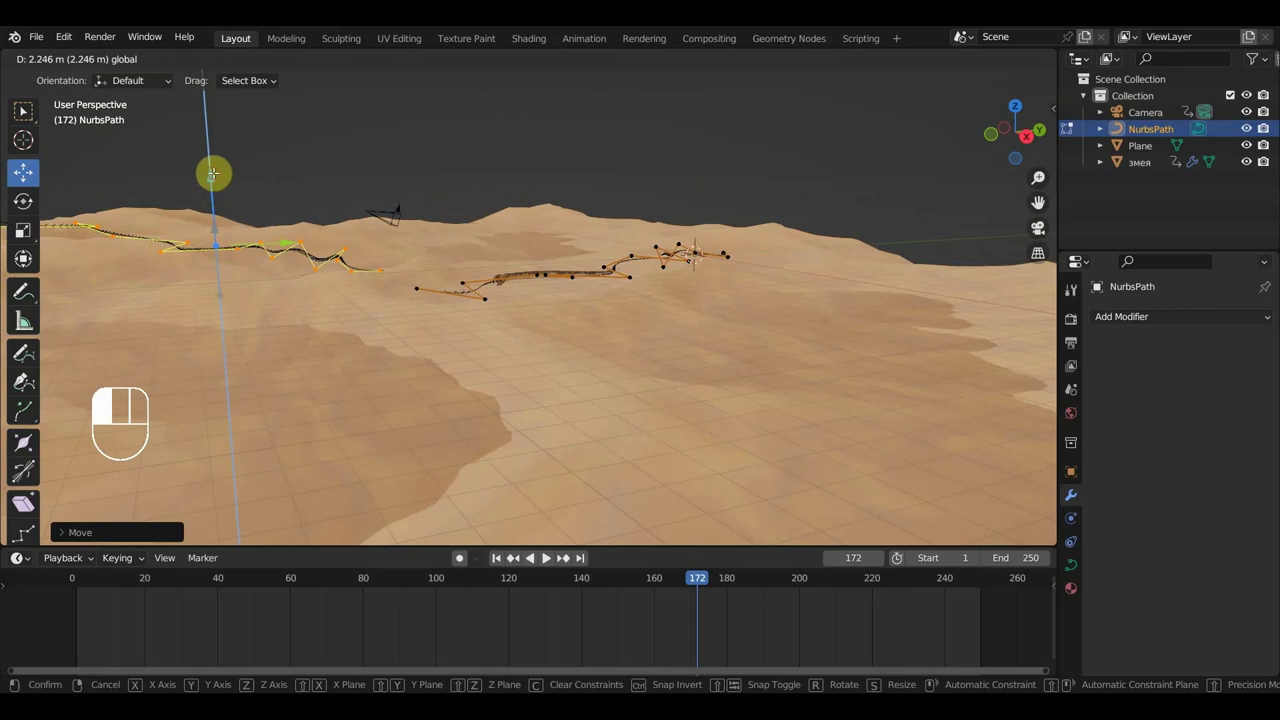
{"action": "left_click", "coordinate": [213, 174]}
Tilt the duplicated section about -8 degrees from the side and lower it about 1.4 m onto the terrain
{"action": "middle_click_drag", "start_coordinate": [213, 174], "coordinate": [337, 200]}
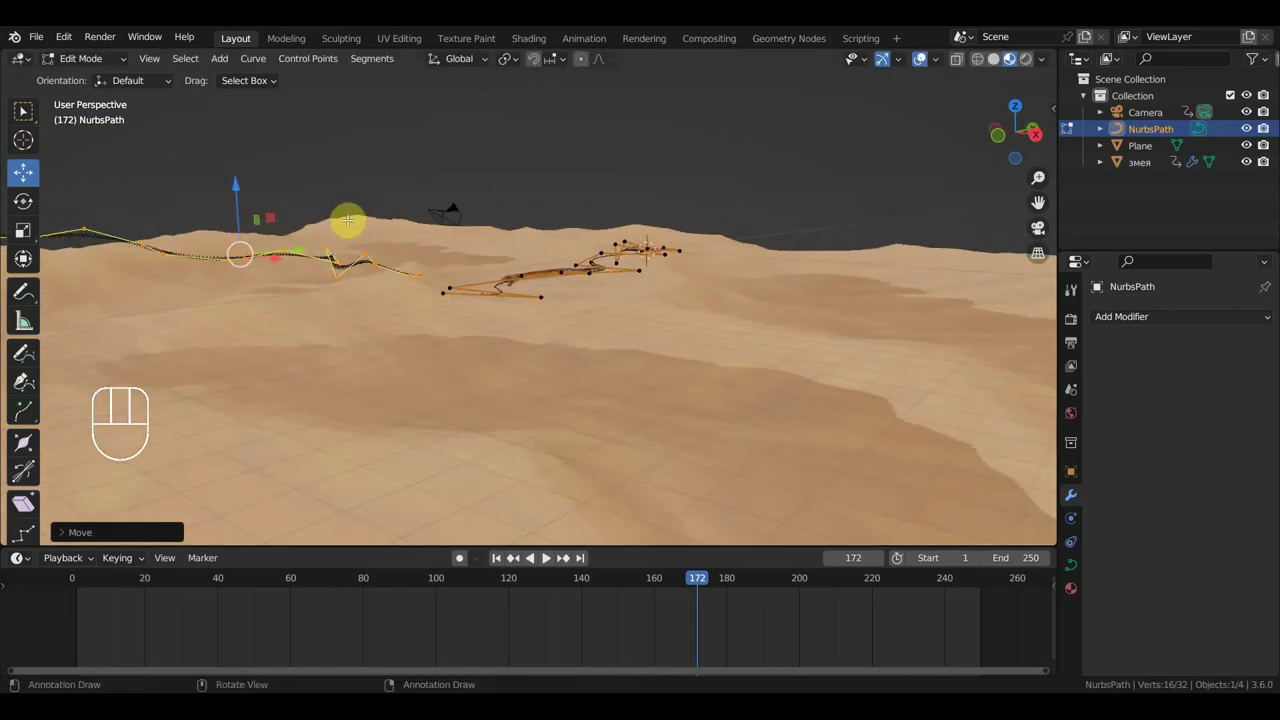
{"action": "key", "text": "r"}
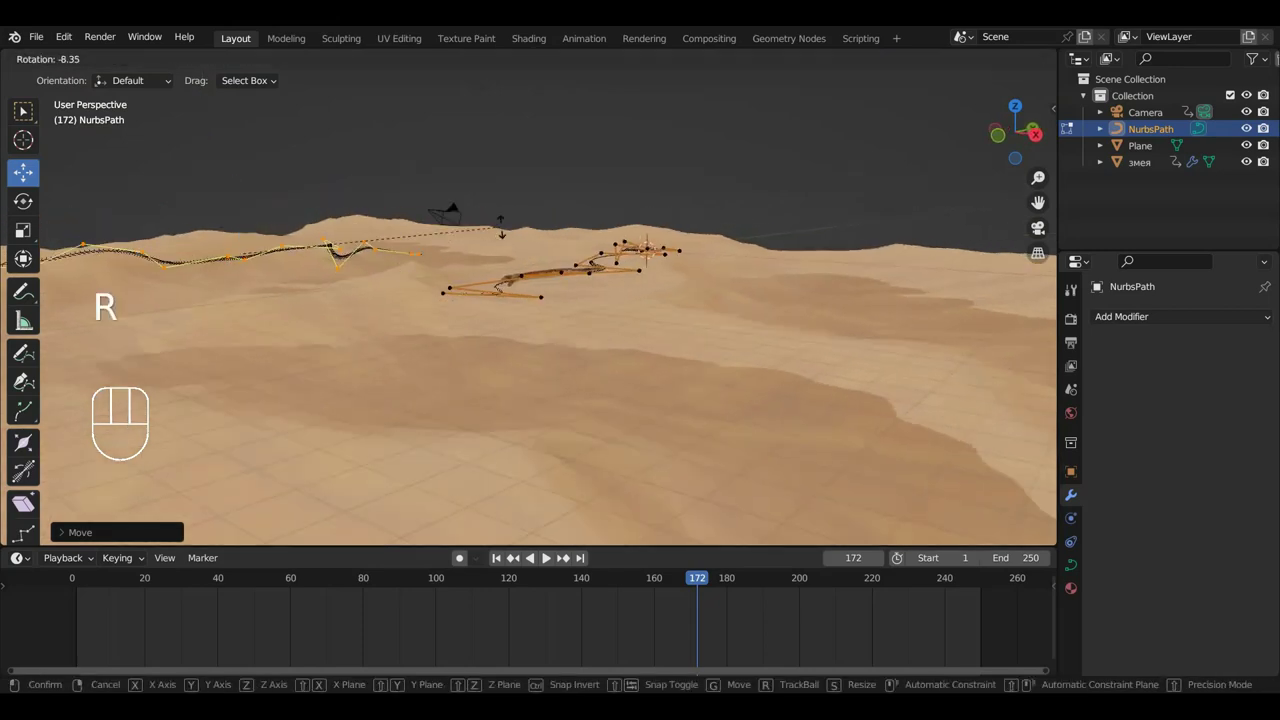
{"action": "left_click", "coordinate": [498, 230]}
{"action": "key", "text": "g"}
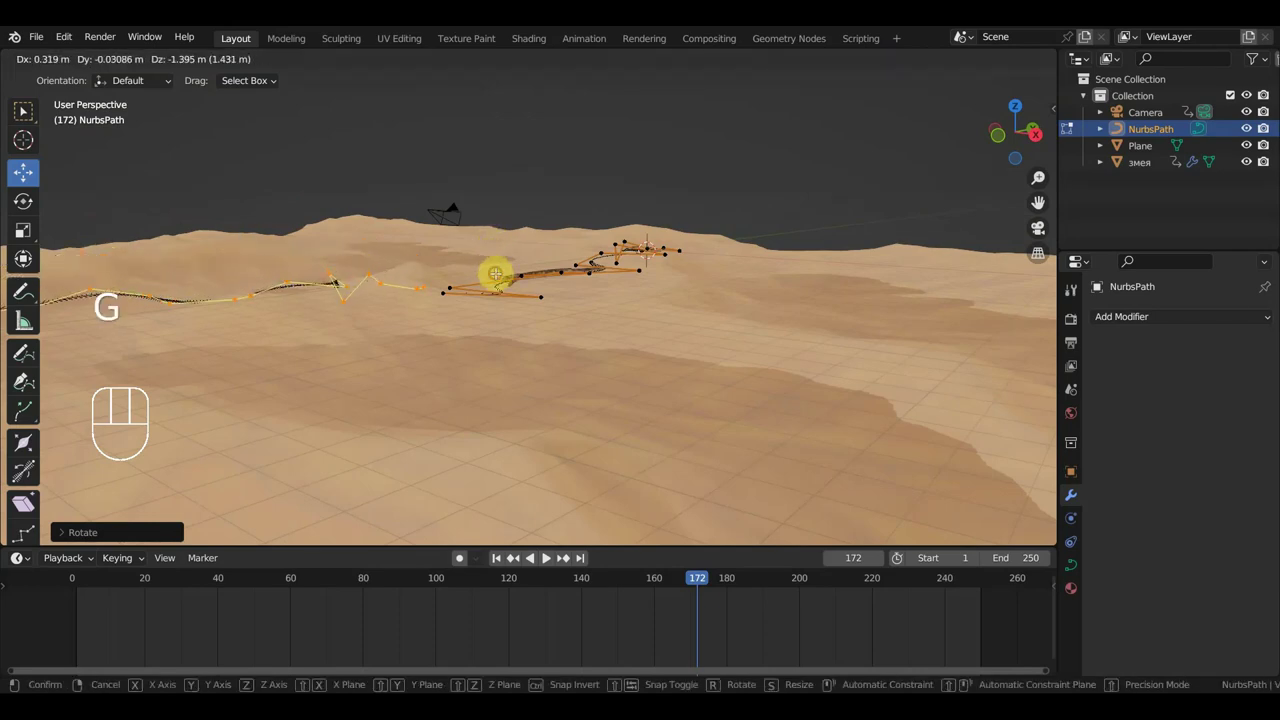
{"action": "left_click", "coordinate": [494, 270]}
{"action": "middle_click_drag", "start_coordinate": [494, 270], "coordinate": [463, 389]}
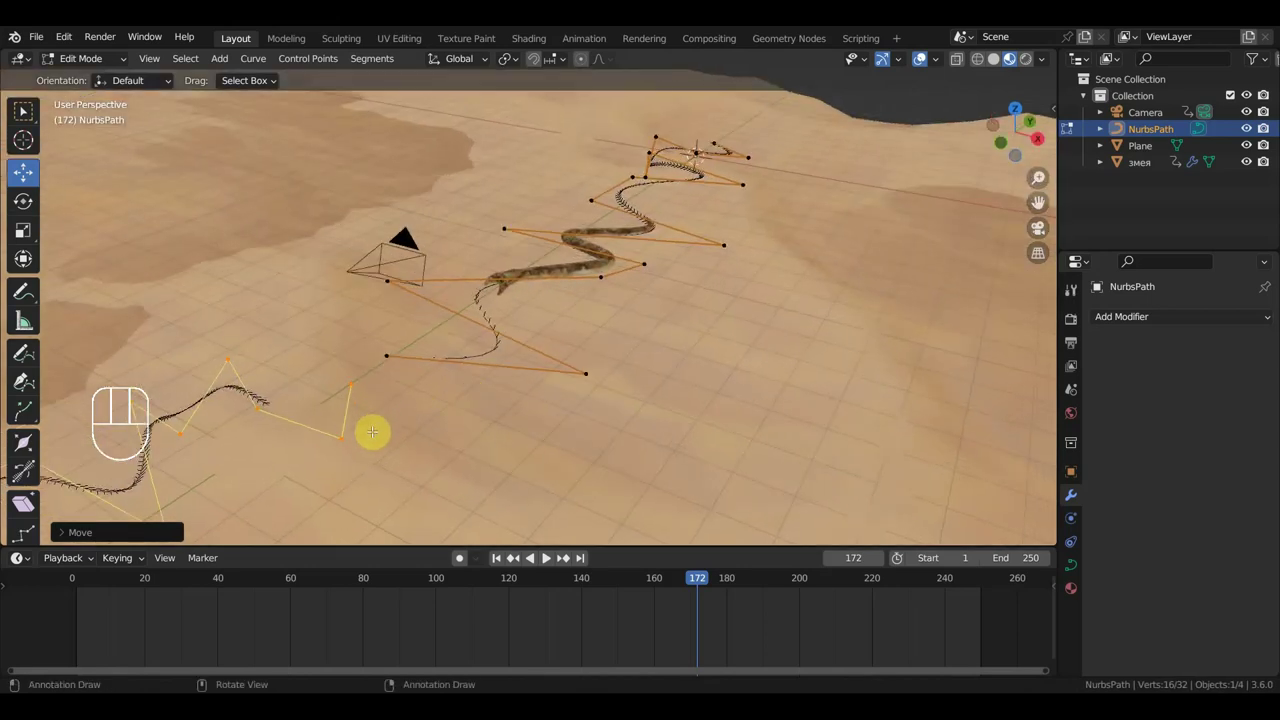
Delete the duplicated section's end control point nearest the original path
{"action": "key", "text": "g"}
{"action": "left_click_drag", "start_coordinate": [340, 376], "coordinate": [396, 413]}
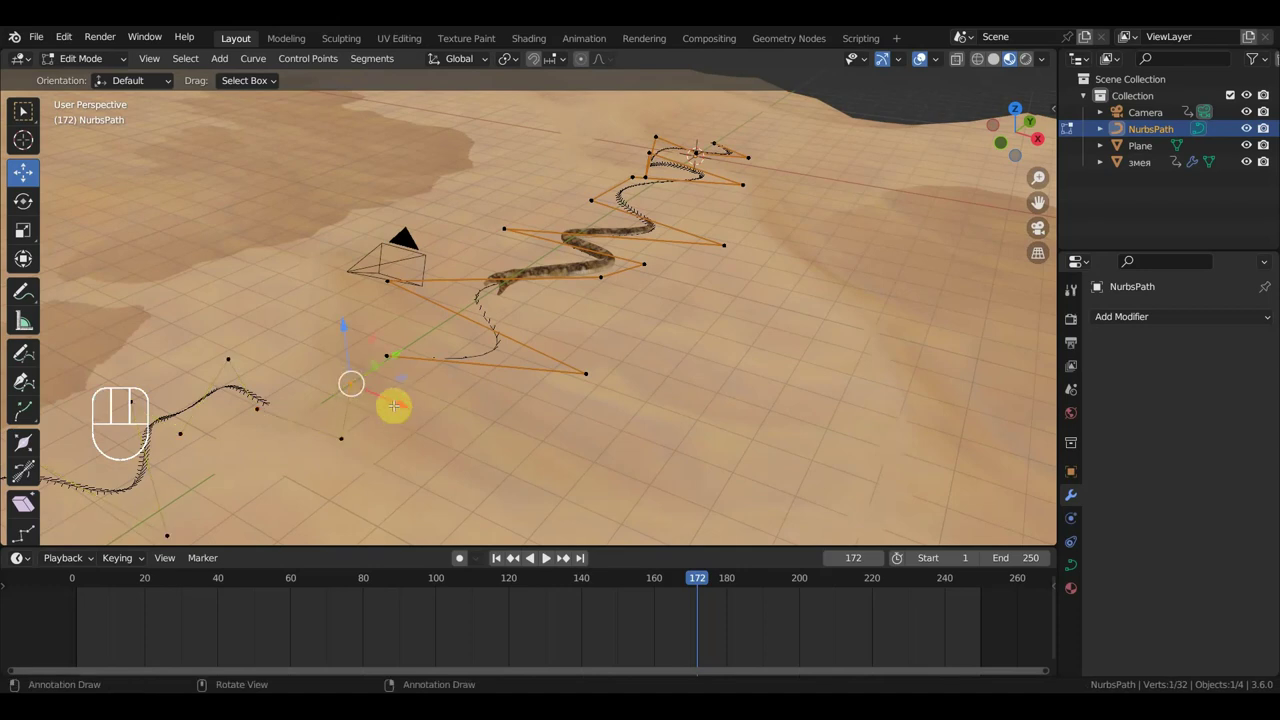
{"action": "key", "text": "Delete"}
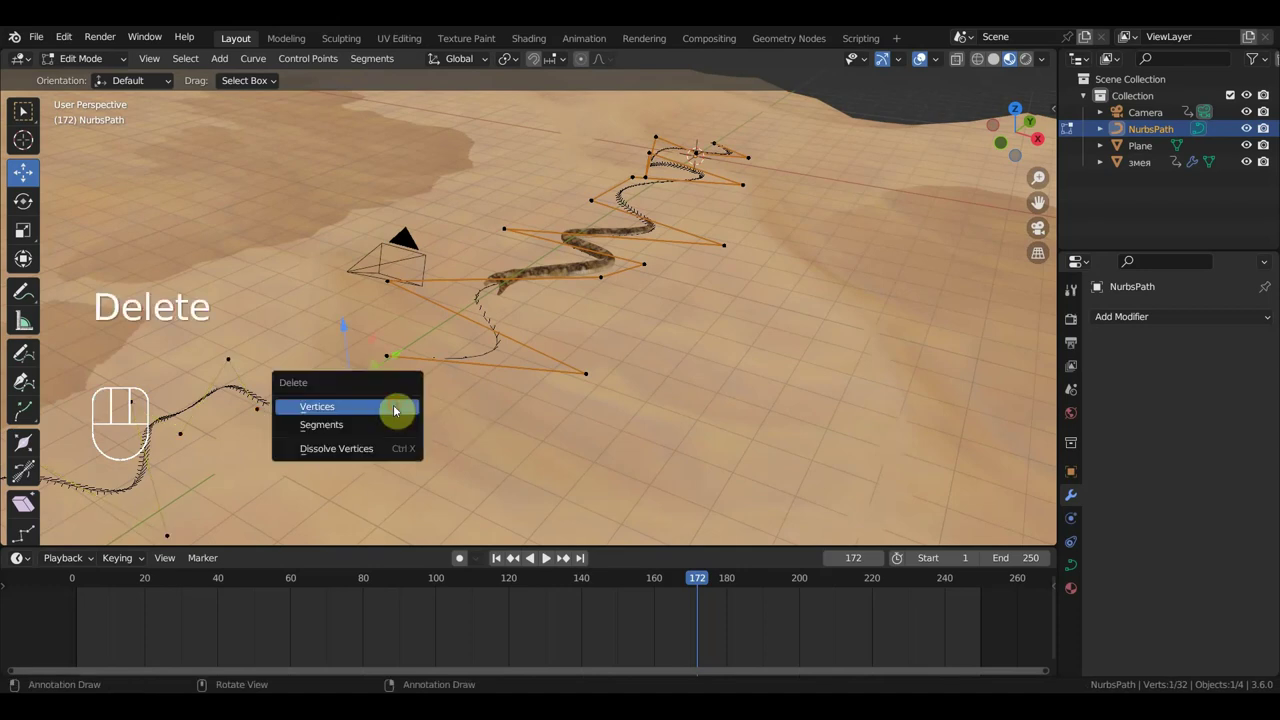
{"action": "left_click", "coordinate": [395, 408]}
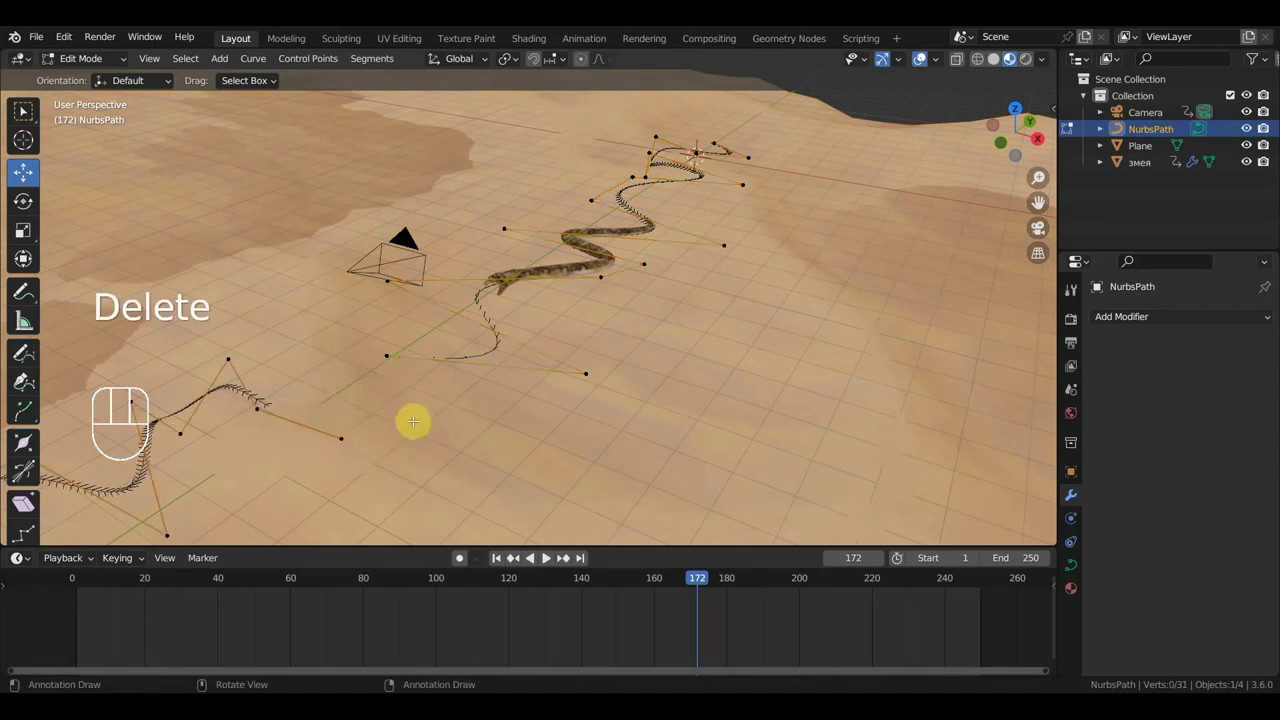
Move the duplicated section's new end control point about 1.4 m to meet the end of the original path
{"action": "left_click", "coordinate": [340, 436]}
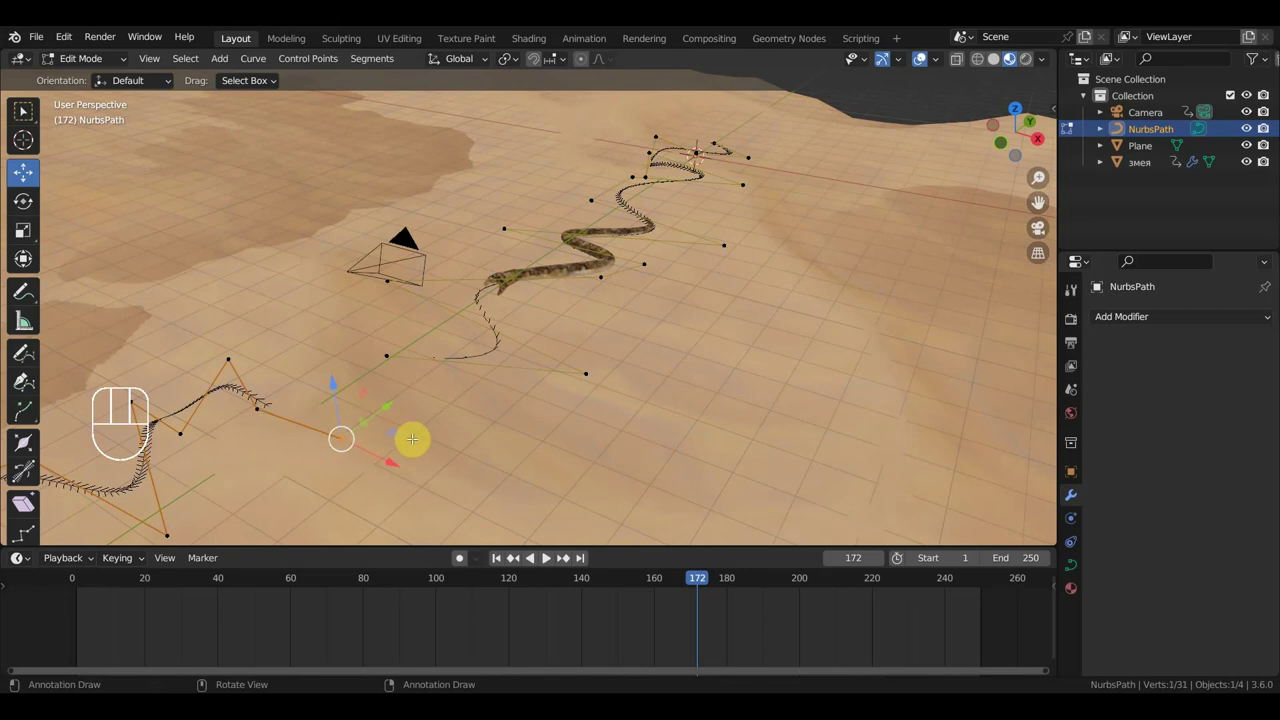
{"action": "key", "text": "g"}
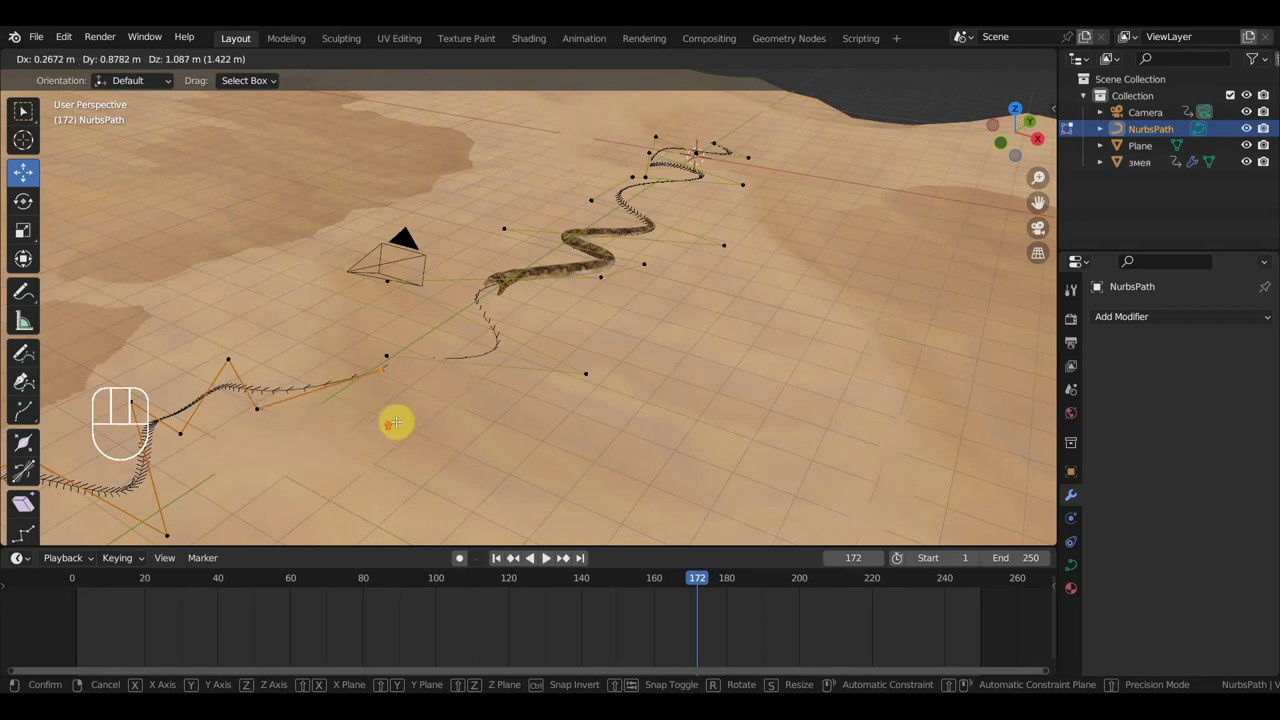
{"action": "left_click", "coordinate": [395, 422]}
Select the adjacent end points of both path sections and join them with a segment into one continuous curve
{"action": "middle_click_drag", "start_coordinate": [400, 420], "coordinate": [443, 357], "text": "shift"}
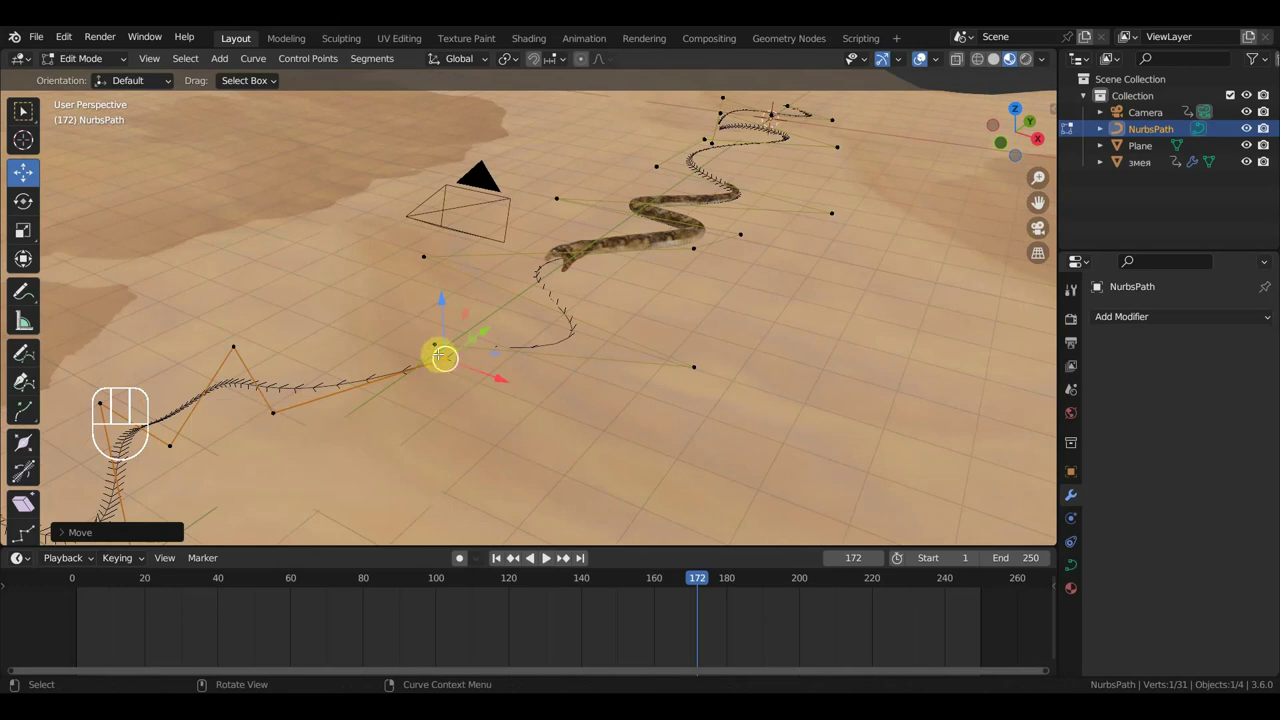
{"action": "left_click", "coordinate": [435, 346], "text": "shift"}
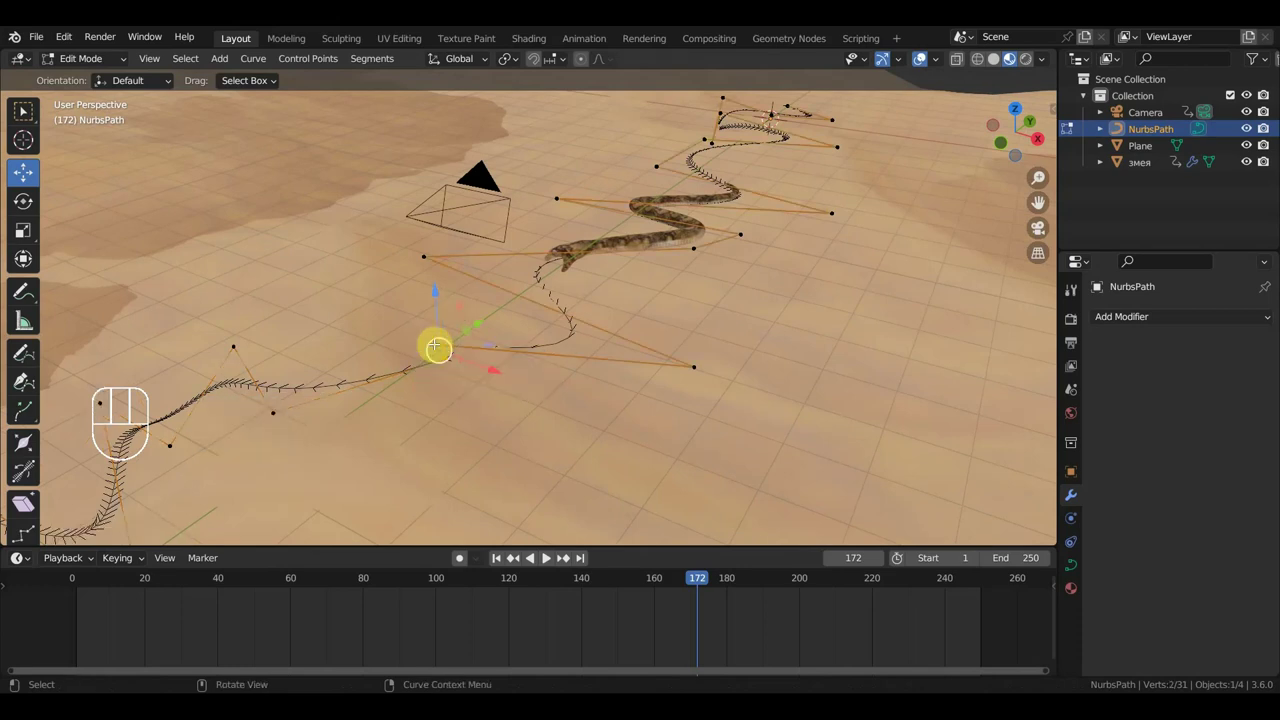
{"action": "key", "text": "f"}
{"action": "scroll", "coordinate": [477, 388], "scroll_direction": "down", "scroll_amount": 2}
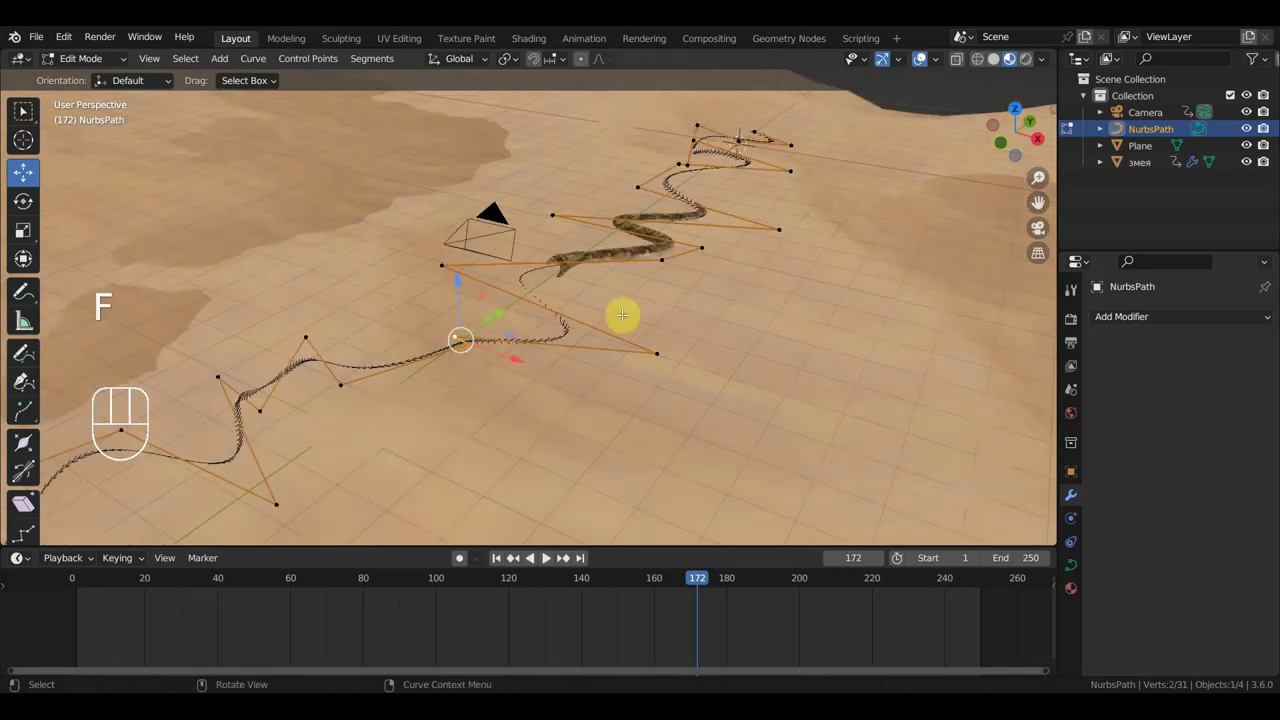
{"action": "middle_click_drag", "start_coordinate": [367, 428], "coordinate": [411, 303]}
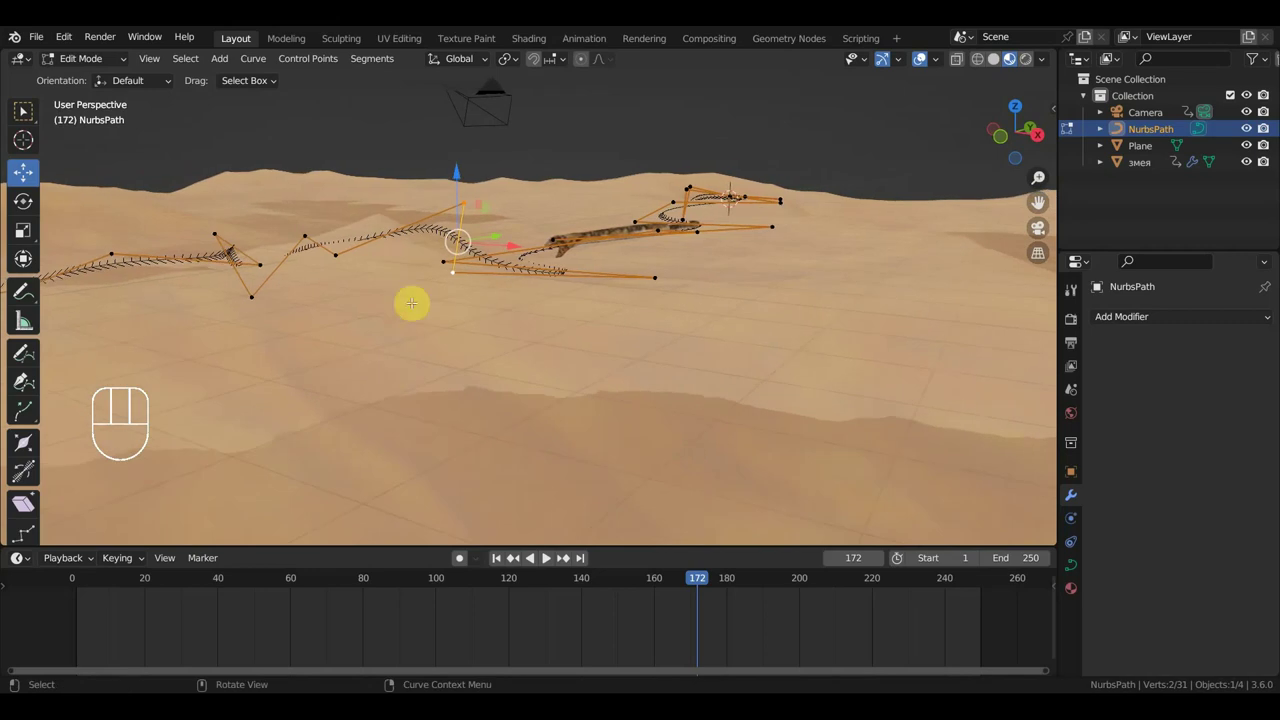
Shift the joined end points slightly, and move the raised control point above them about 1.06 m down toward the terrain
{"action": "left_click_drag", "start_coordinate": [466, 205], "coordinate": [455, 198]}
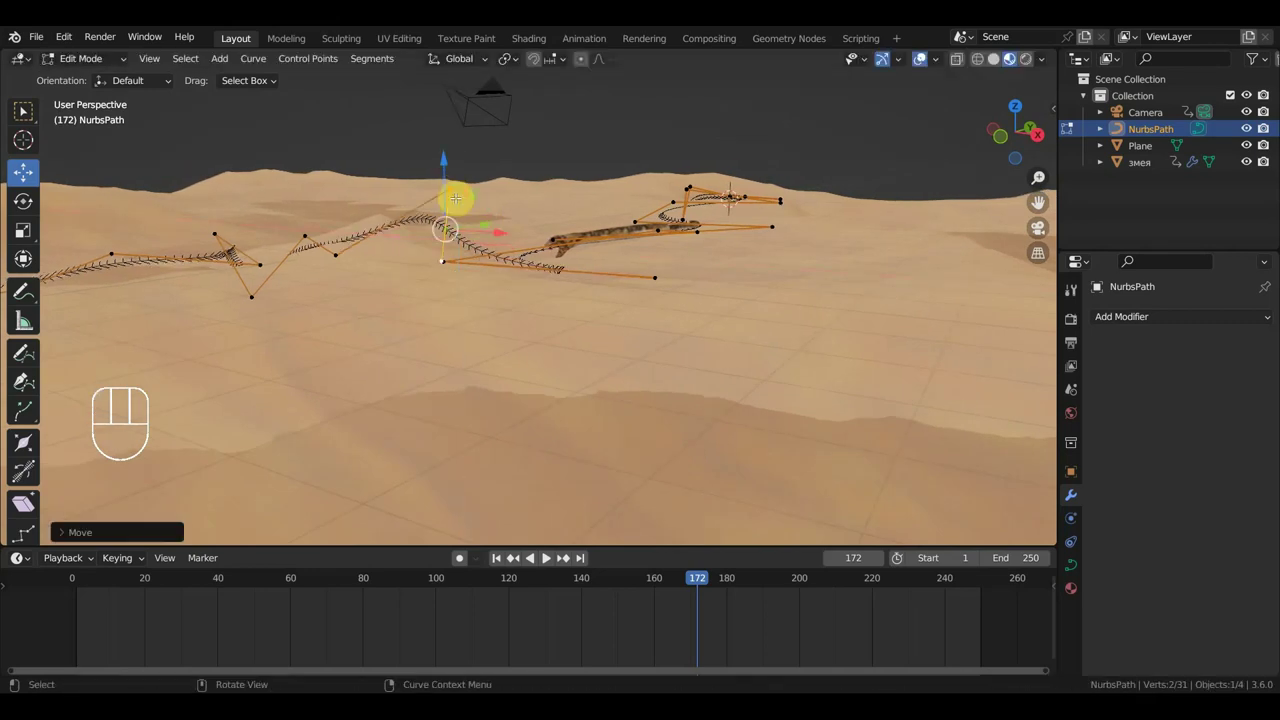
{"action": "left_click", "coordinate": [450, 187]}
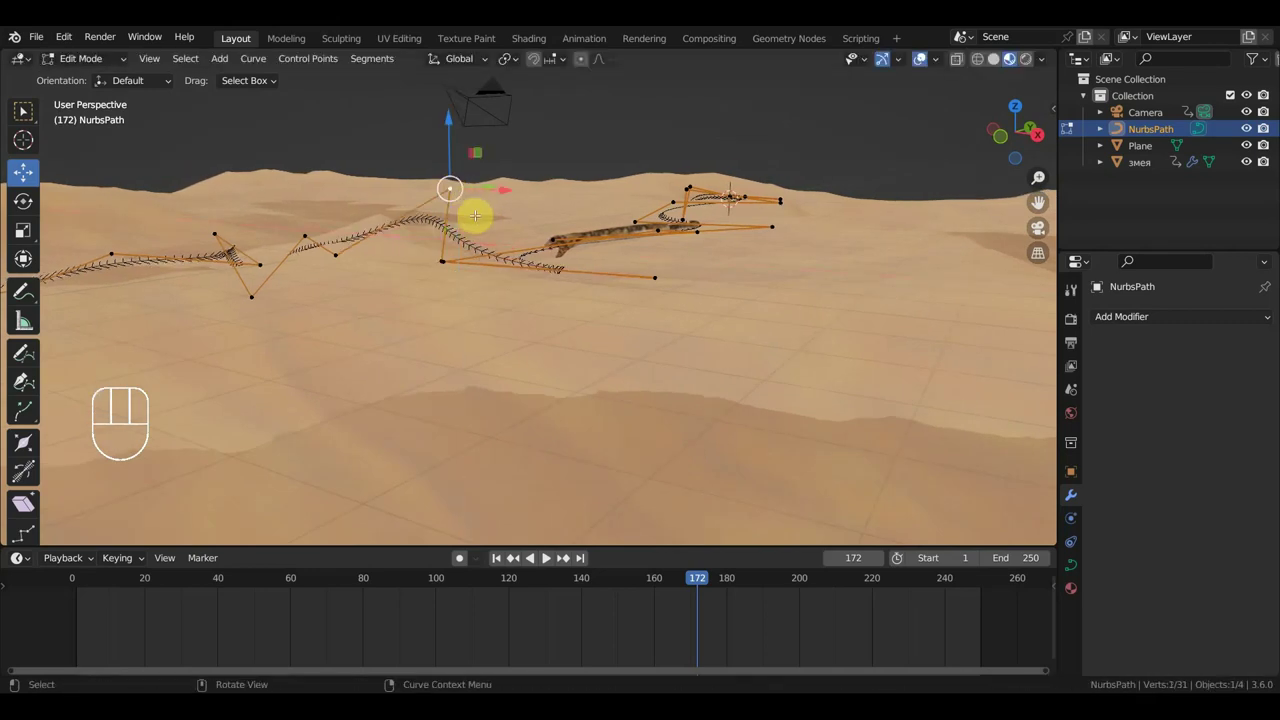
{"action": "key", "text": "g"}
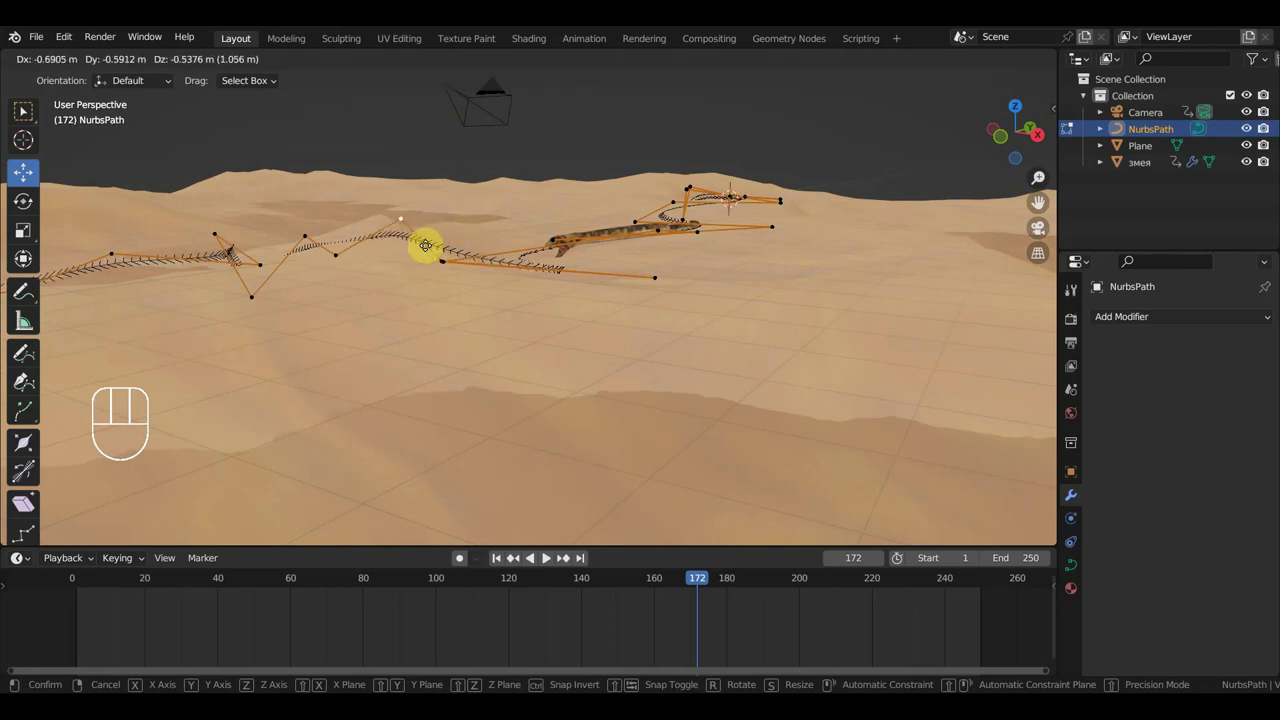
{"action": "left_click", "coordinate": [425, 245]}
{"action": "middle_click_drag", "start_coordinate": [425, 245], "coordinate": [431, 331]}
{"action": "scroll", "coordinate": [431, 331], "scroll_direction": "down", "scroll_amount": 1}
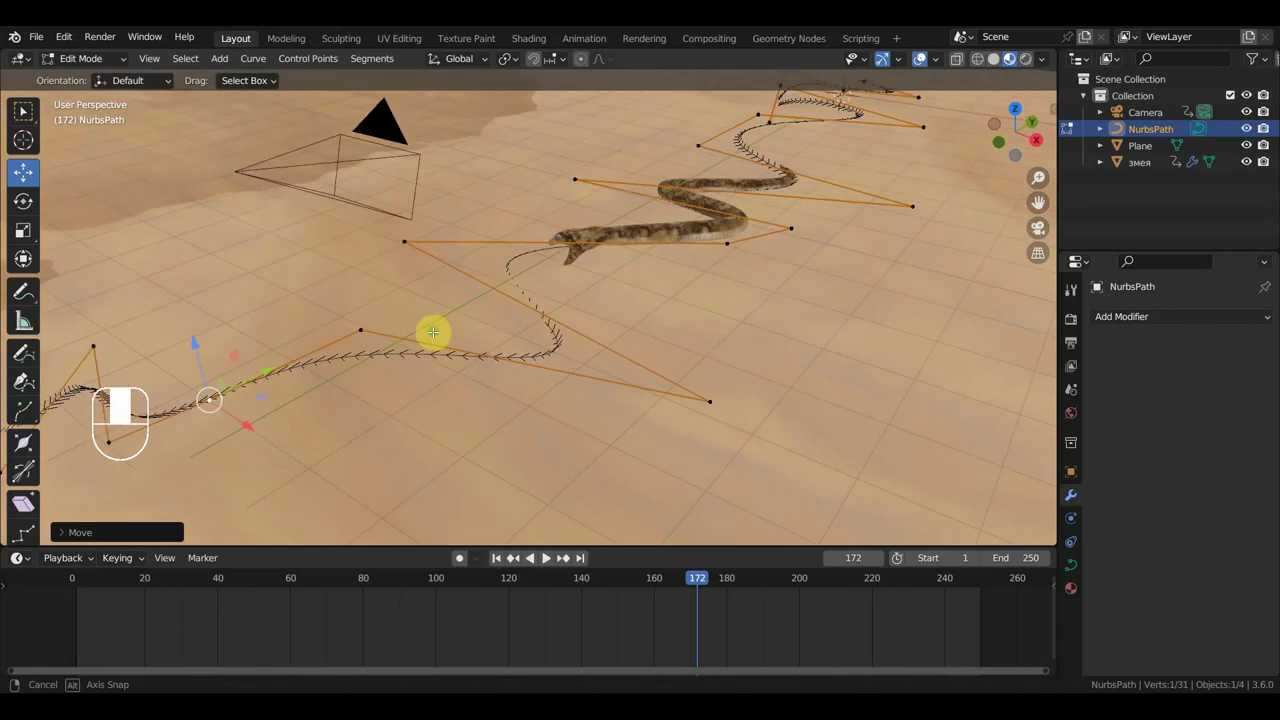
Raise the control point at the outer bend in front of the snake about 0.2 m along Z
{"action": "left_click", "coordinate": [710, 397]}
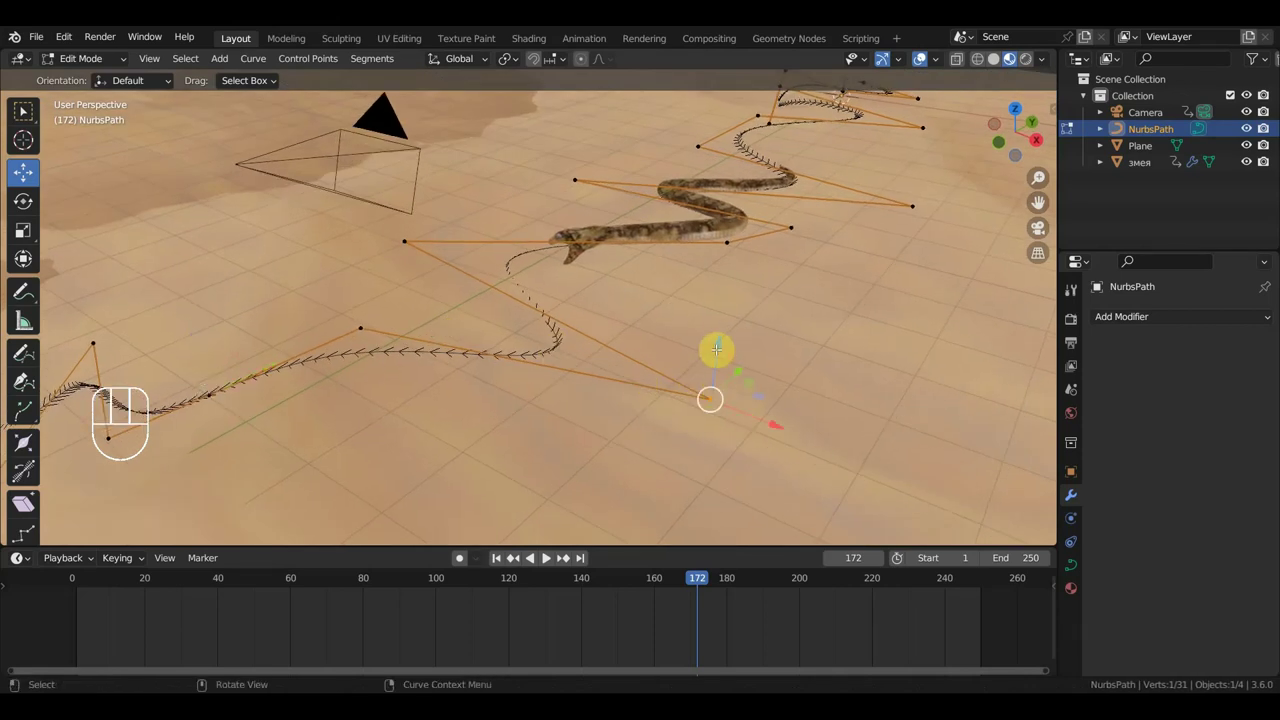
{"action": "key", "text": "g"}
{"action": "key", "text": "z"}
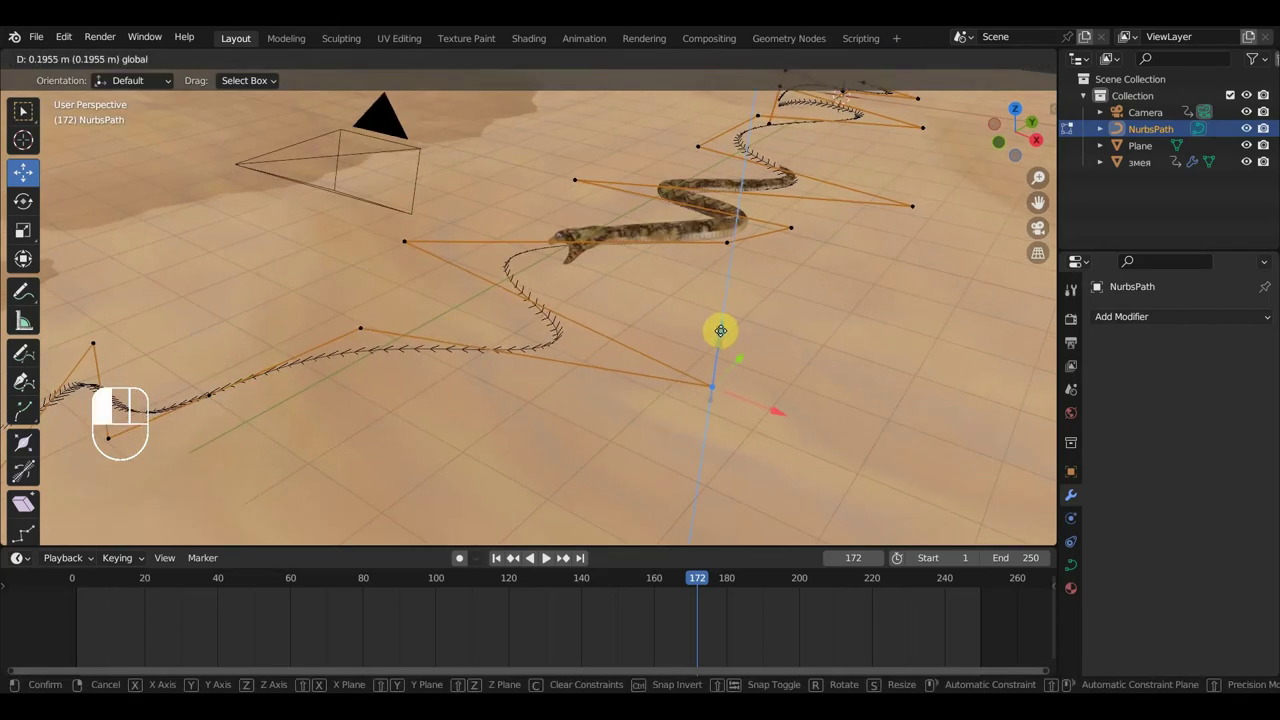
{"action": "left_click", "coordinate": [720, 330]}
{"action": "middle_click_drag", "start_coordinate": [573, 343], "coordinate": [490, 330]}
{"action": "scroll", "coordinate": [630, 311], "scroll_direction": "down", "scroll_amount": 2}
Return to Object Mode, select the snake, and delete its keyframes with the timeline at frame 241
{"action": "left_click", "coordinate": [97, 64]}
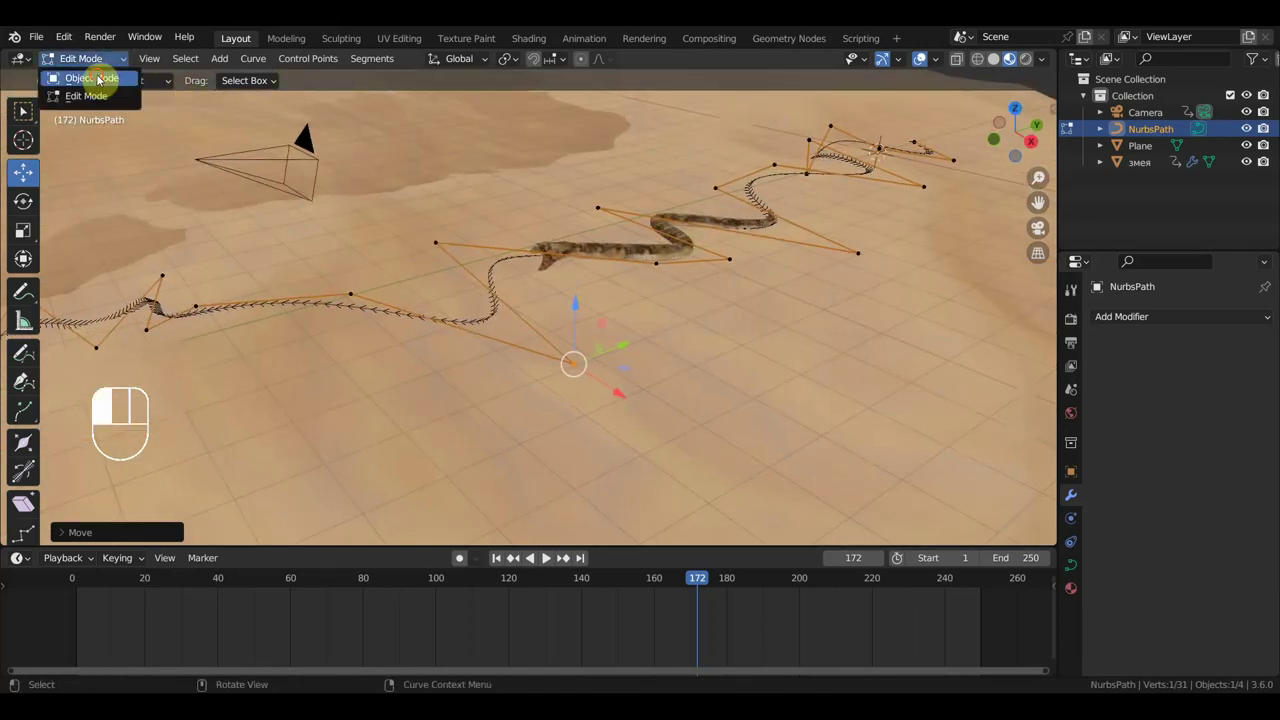
{"action": "left_click", "coordinate": [85, 50]}
{"action": "left_click", "coordinate": [604, 249]}
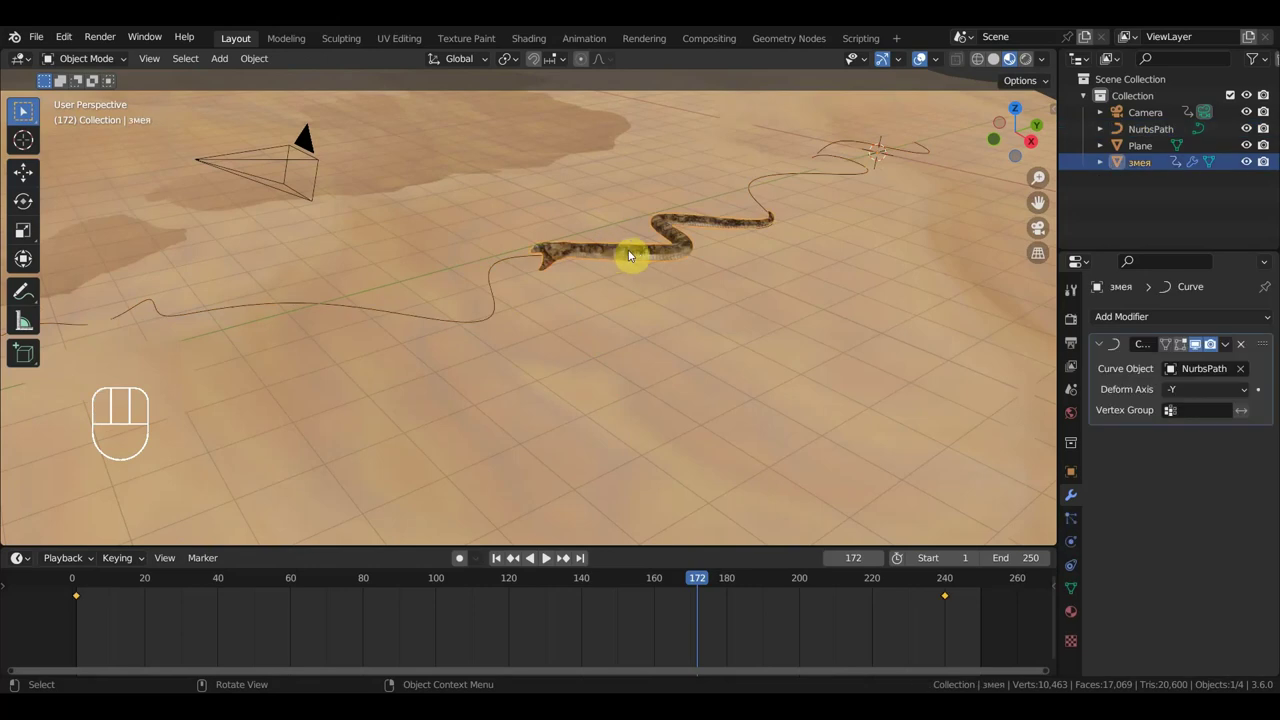
{"action": "scroll", "coordinate": [657, 412], "scroll_direction": "down", "scroll_amount": 4}
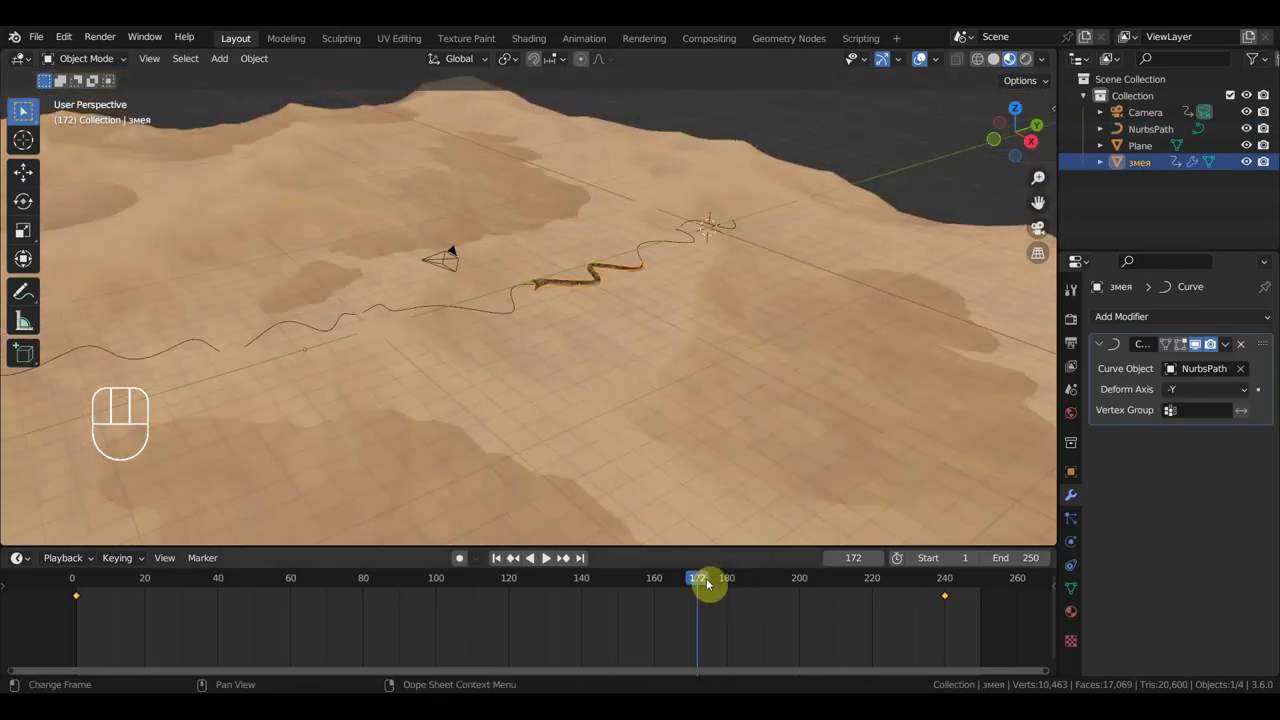
{"action": "left_click_drag", "start_coordinate": [706, 584], "coordinate": [967, 585]}
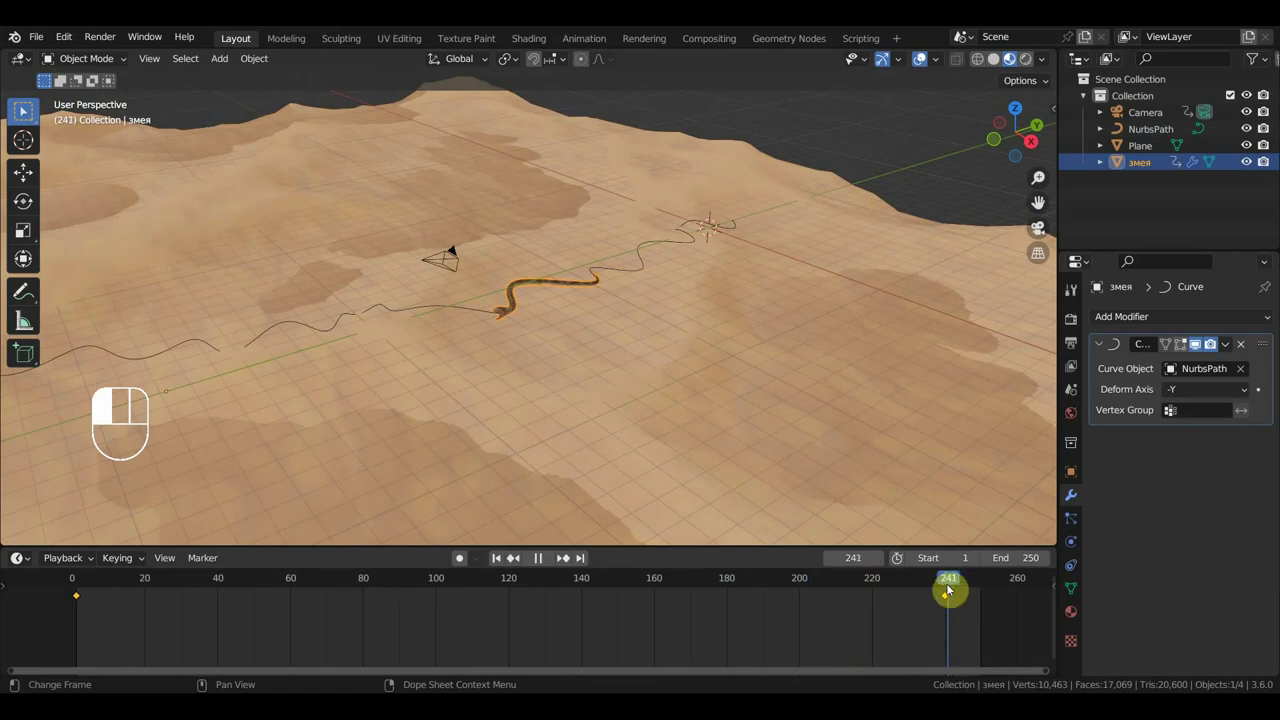
{"action": "scroll", "coordinate": [948, 590], "scroll_direction": "down", "scroll_amount": 5}
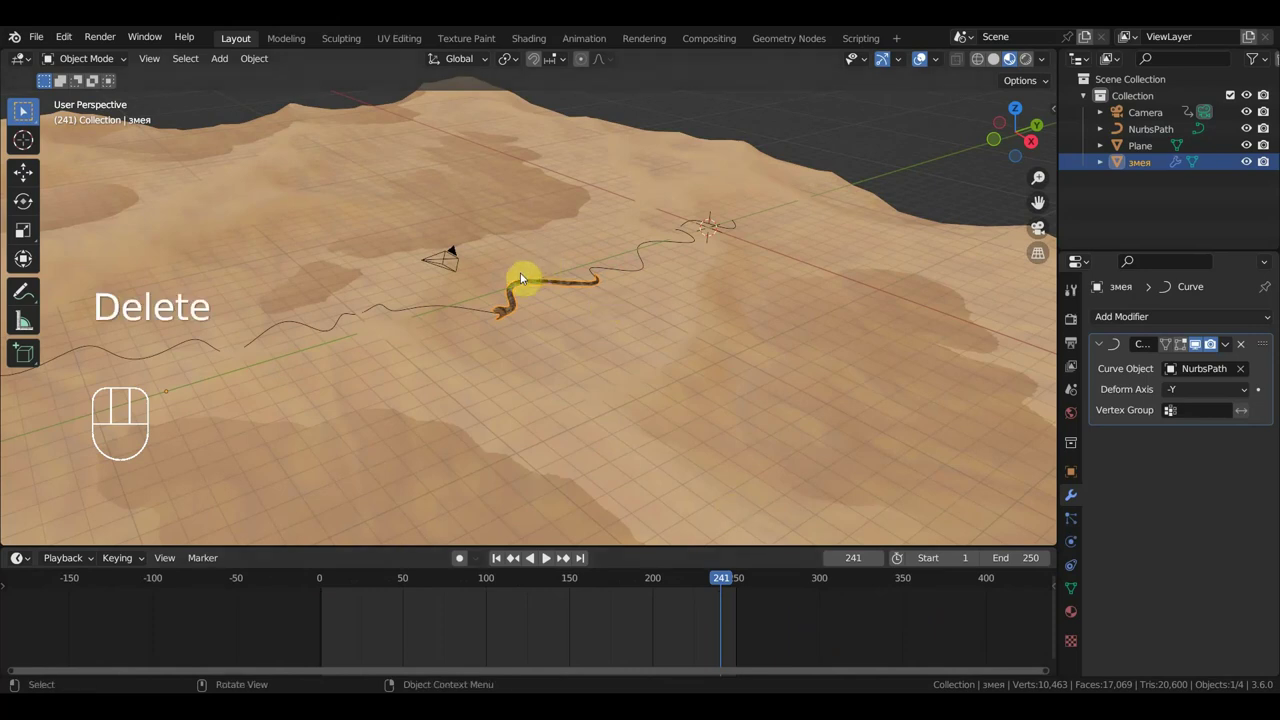
Move the snake along Y to the far end of the extended path and insert a keyframe at frame 502
{"action": "left_click", "coordinate": [28, 176]}
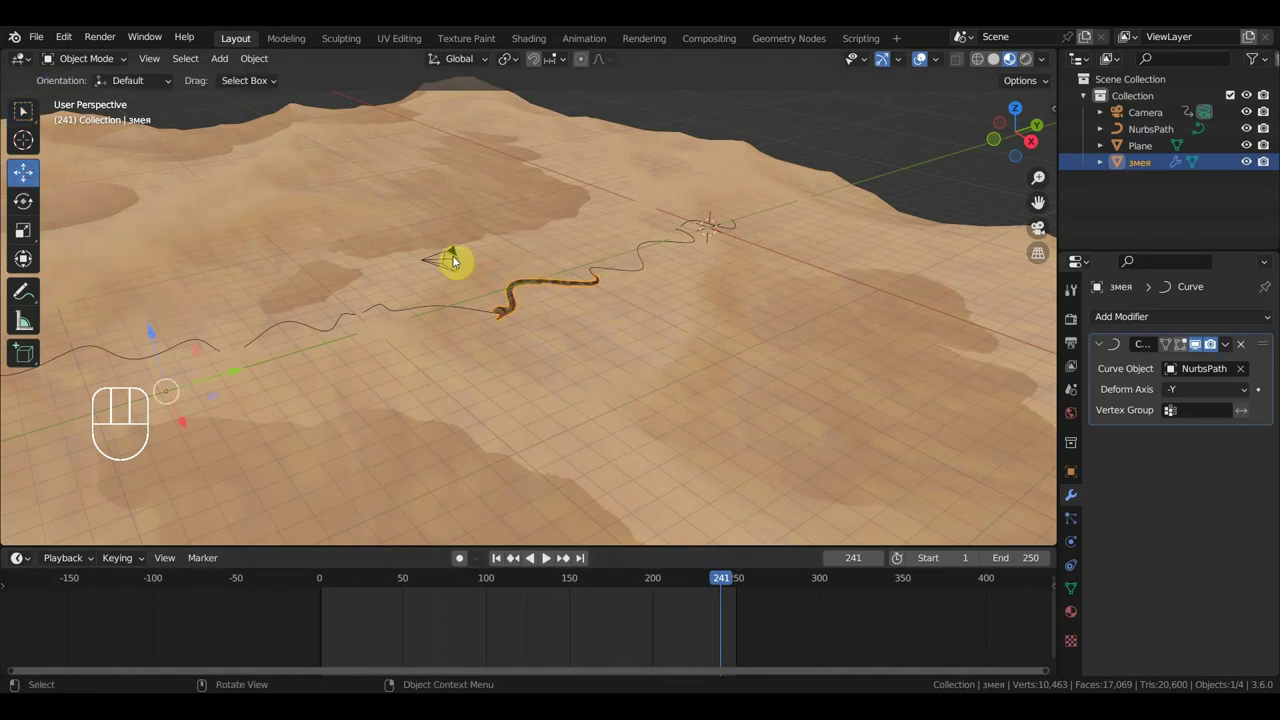
{"action": "left_click_drag", "start_coordinate": [238, 374], "coordinate": [97, 414]}
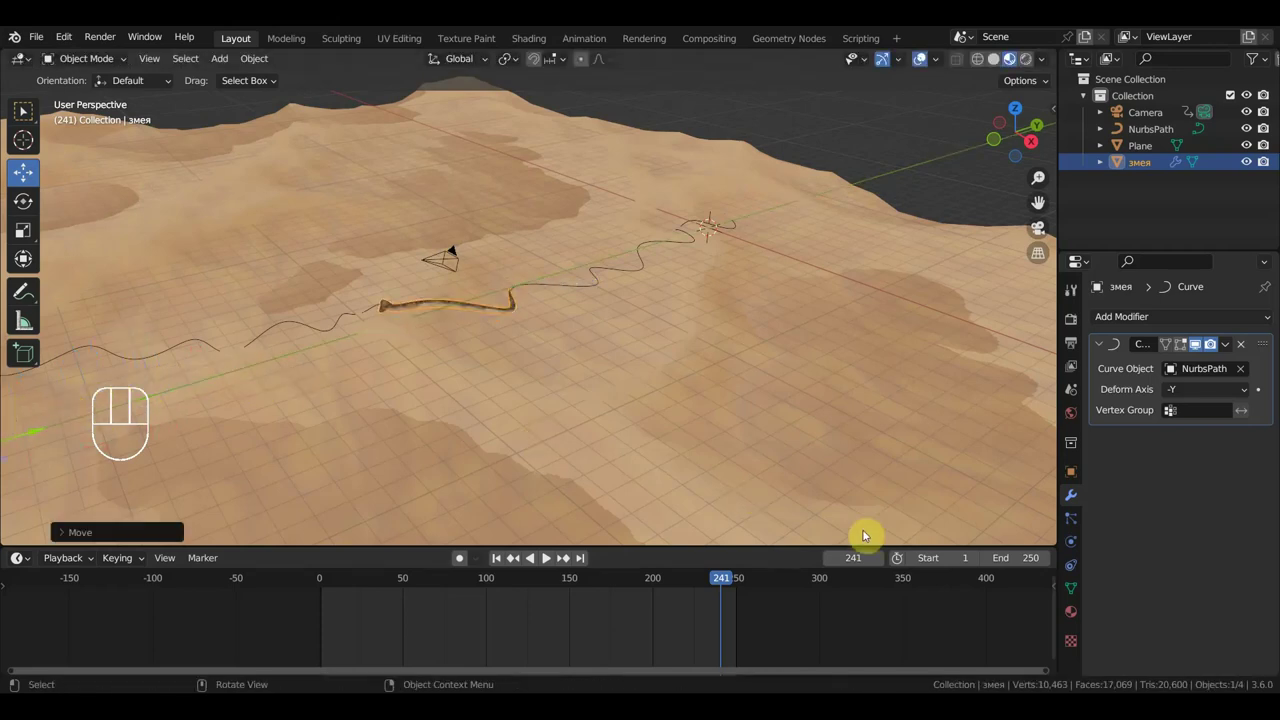
{"action": "scroll", "coordinate": [990, 600], "scroll_direction": "down", "scroll_amount": 4}
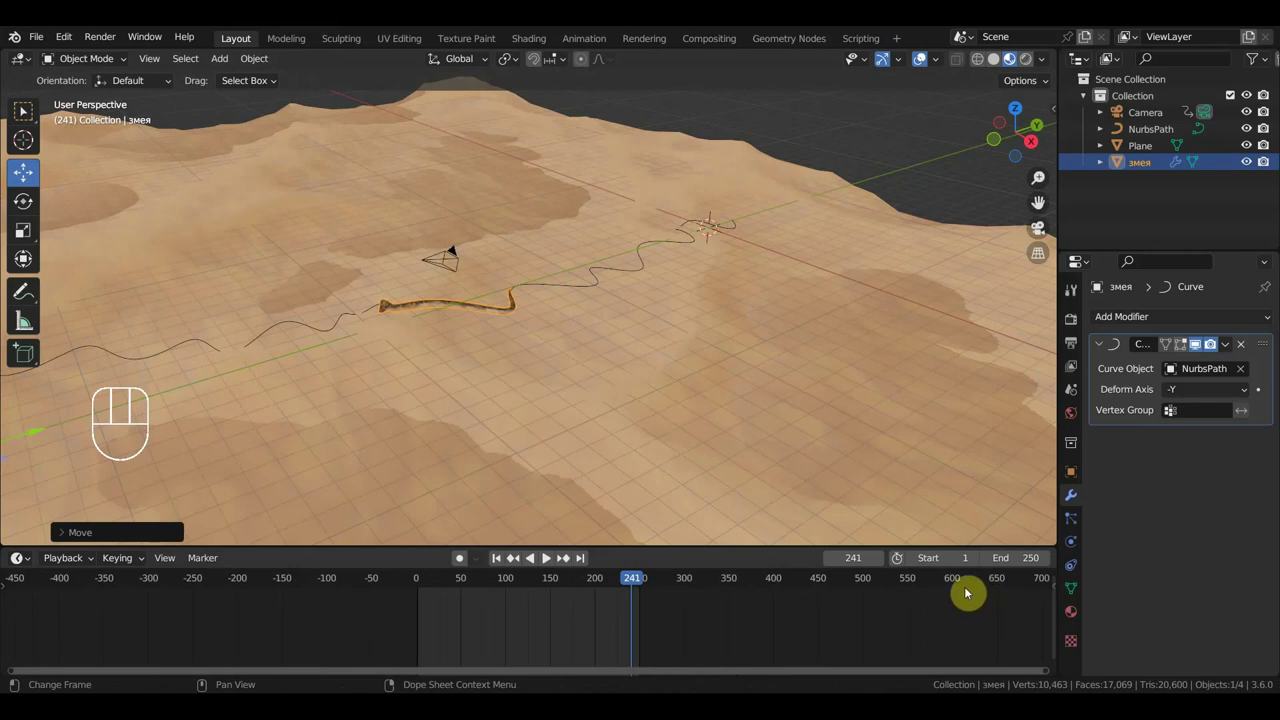
{"action": "left_click", "coordinate": [864, 582]}
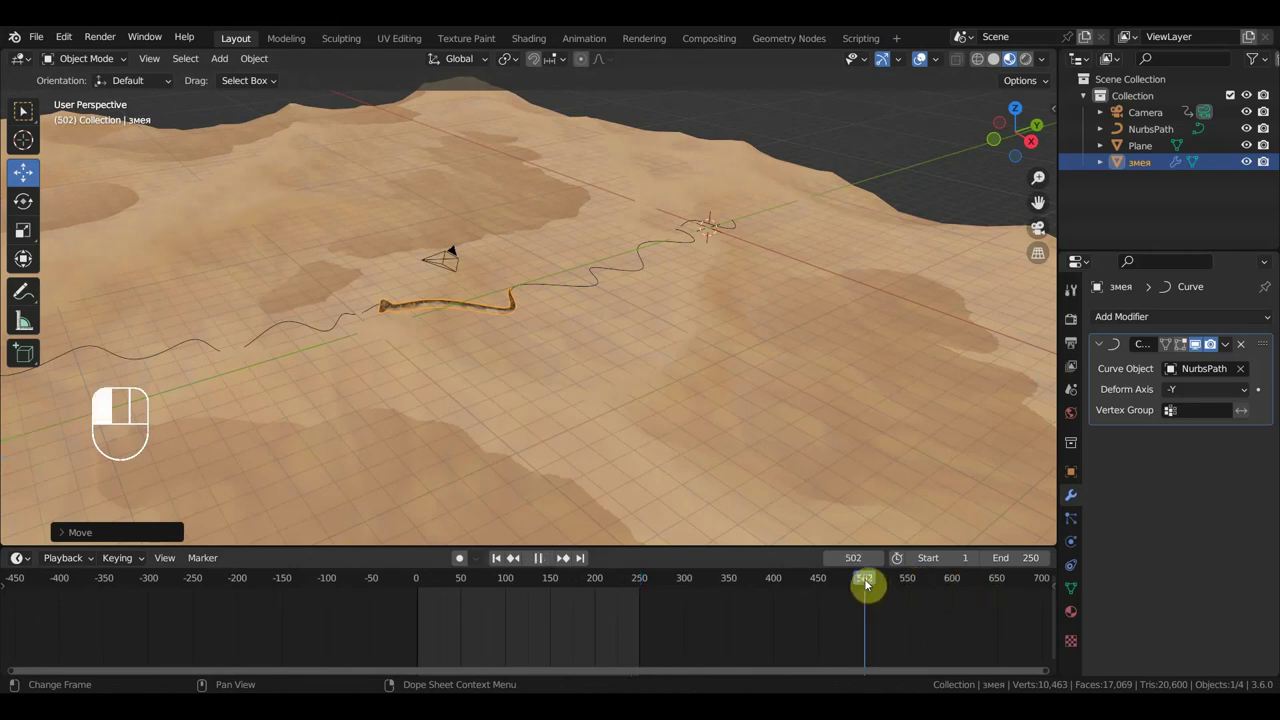
{"action": "scroll", "coordinate": [633, 425], "scroll_direction": "down", "scroll_amount": 3}
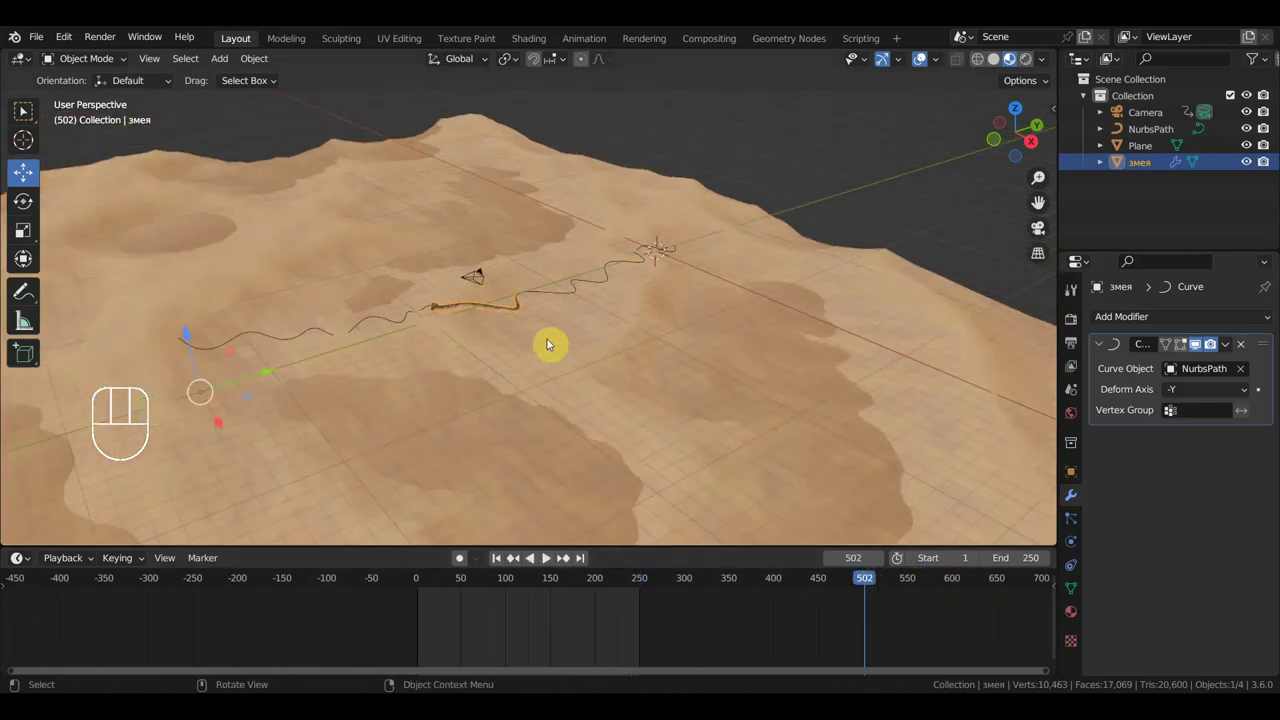
{"action": "middle_click_drag", "start_coordinate": [577, 346], "coordinate": [480, 376], "text": "shift"}
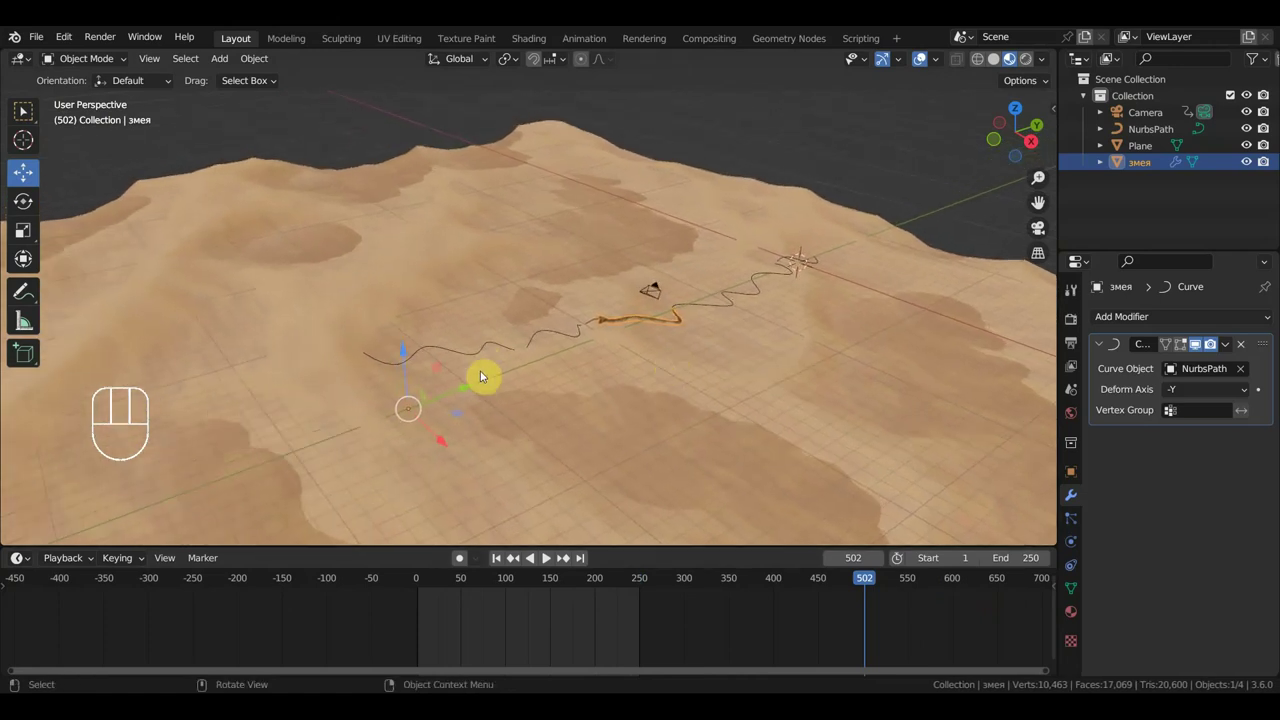
{"action": "left_click_drag", "start_coordinate": [454, 390], "coordinate": [734, 385]}
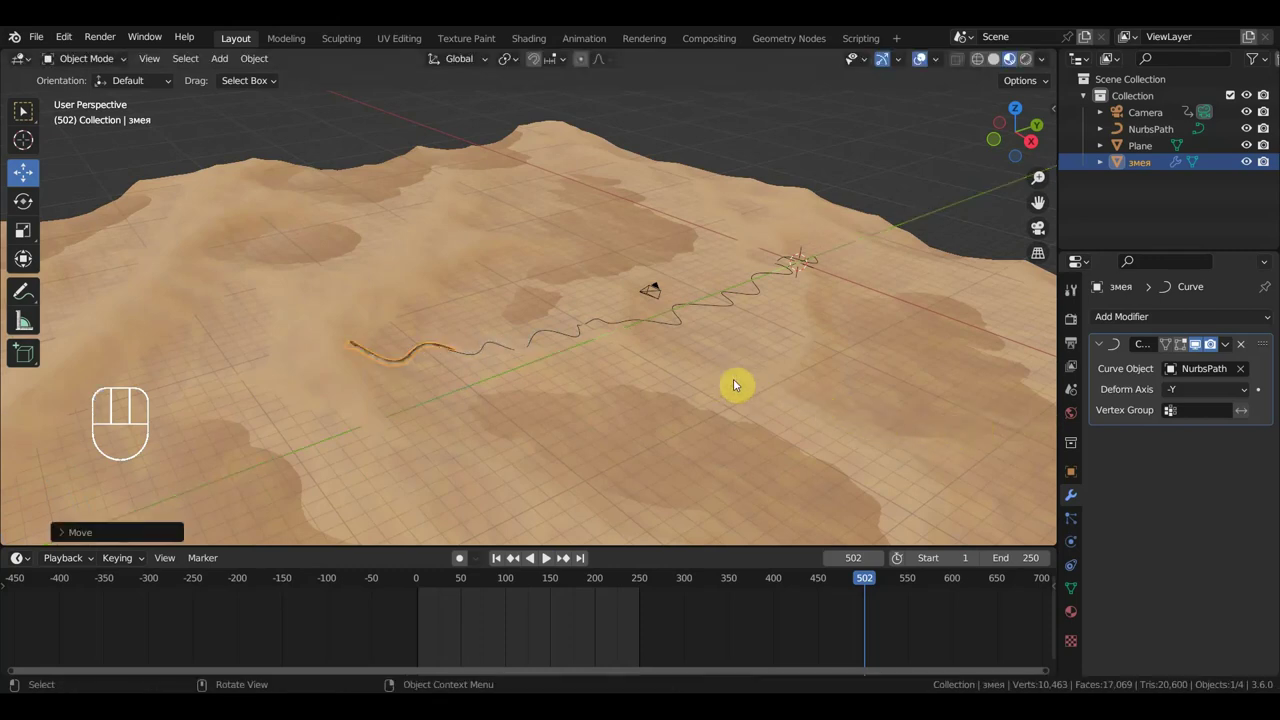
{"action": "key", "text": "i"}
{"action": "left_click", "coordinate": [733, 381]}
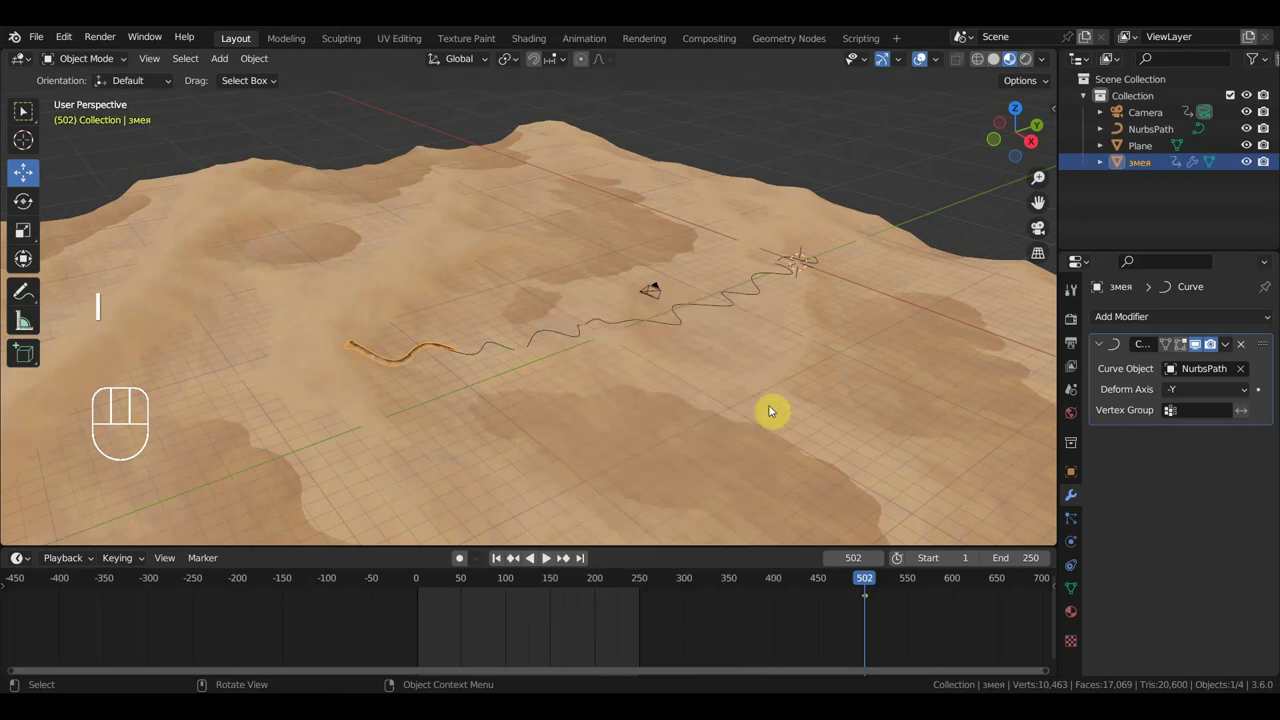
At frame 0, move the snake about 55 m along Y back to the path's start and insert a Location & Rotation keyframe
{"action": "scroll", "coordinate": [614, 603], "scroll_direction": "up", "scroll_amount": 2}
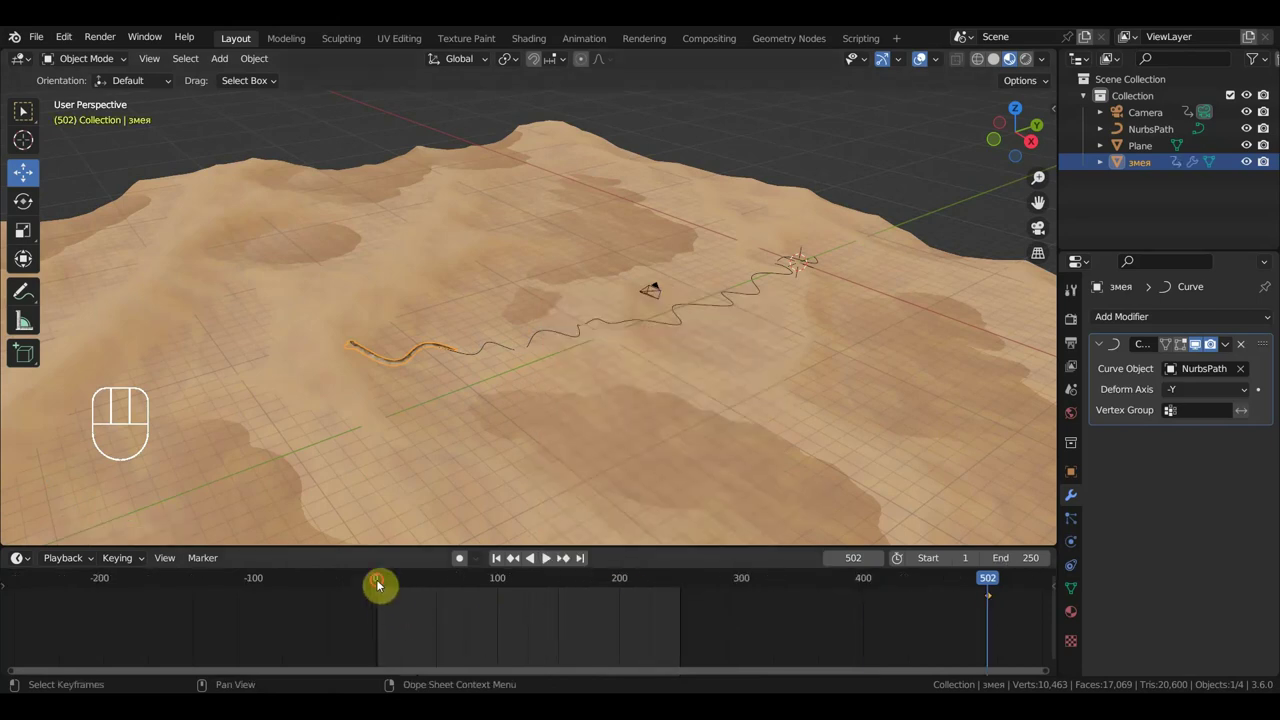
{"action": "left_click", "coordinate": [378, 585]}
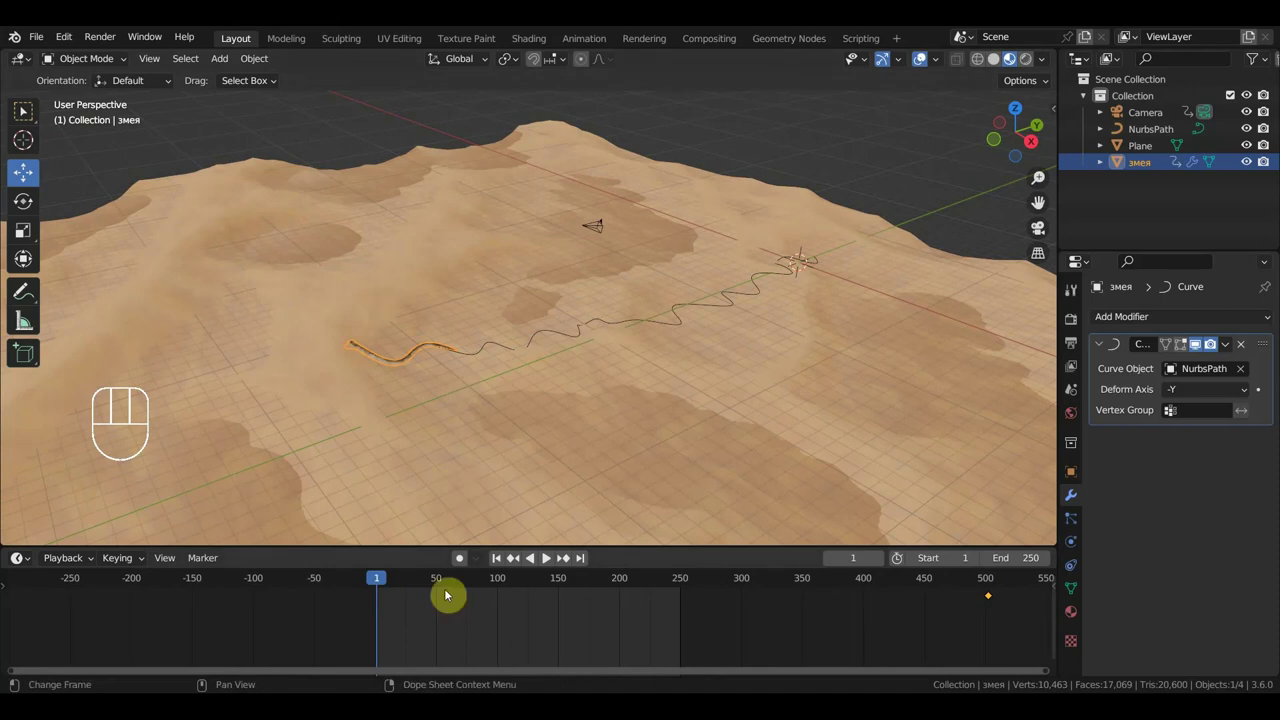
{"action": "mouse_move", "coordinate": [378, 583]}
{"action": "left_mouse_down"}
{"action": "mouse_move", "coordinate": [414, 588]}
{"action": "mouse_move", "coordinate": [372, 583]}
{"action": "left_mouse_up"}
{"action": "scroll", "coordinate": [478, 433], "scroll_direction": "up", "scroll_amount": 2}
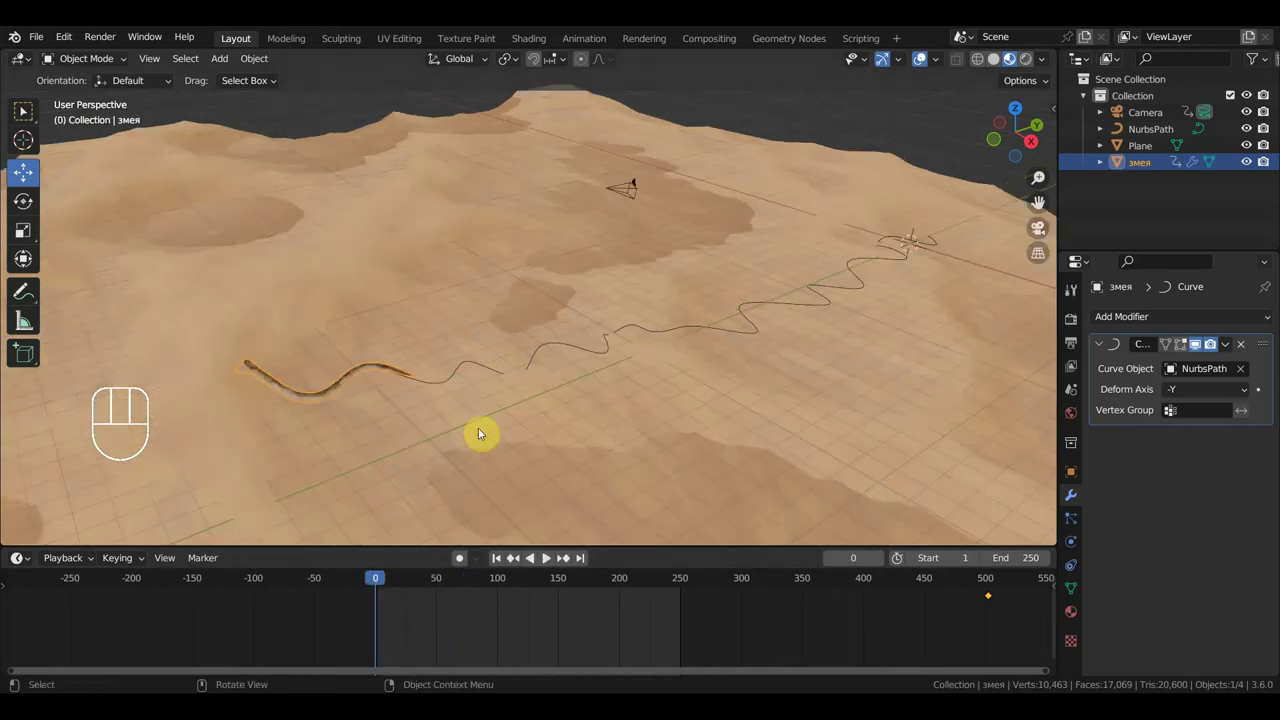
{"action": "scroll", "coordinate": [361, 402], "scroll_direction": "down", "scroll_amount": 5}
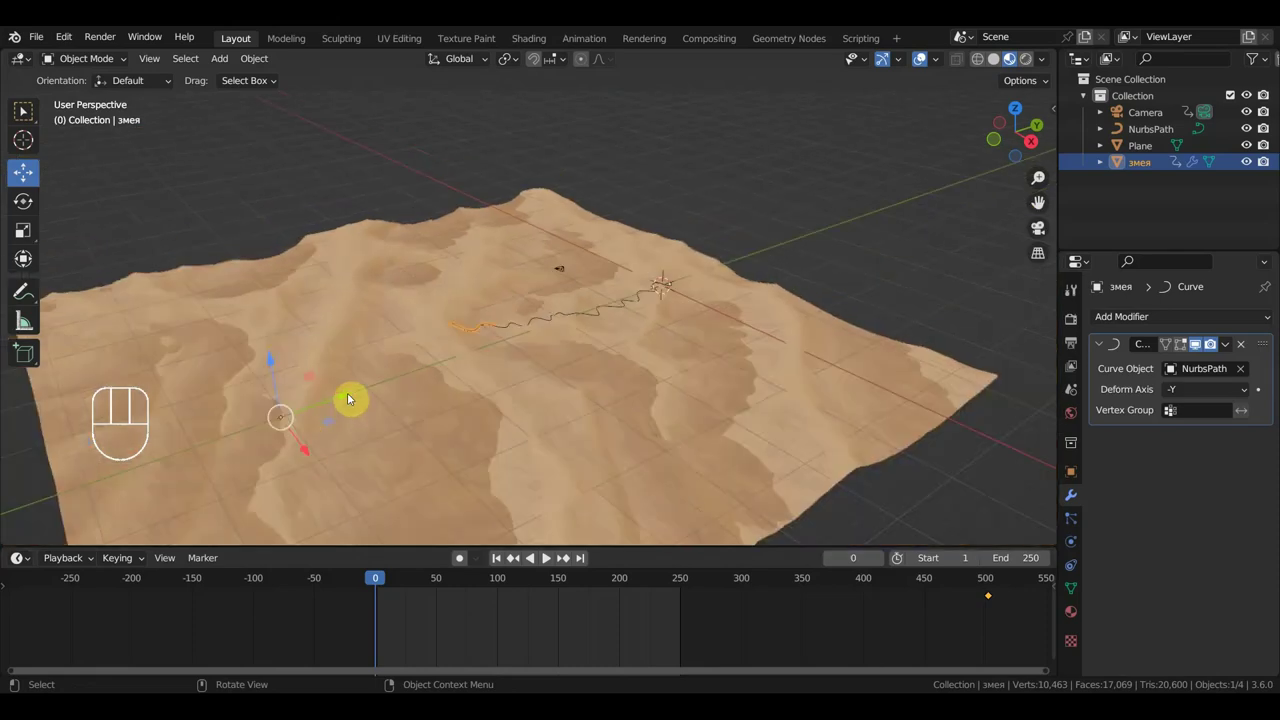
{"action": "left_click_drag", "start_coordinate": [405, 382], "coordinate": [774, 335]}
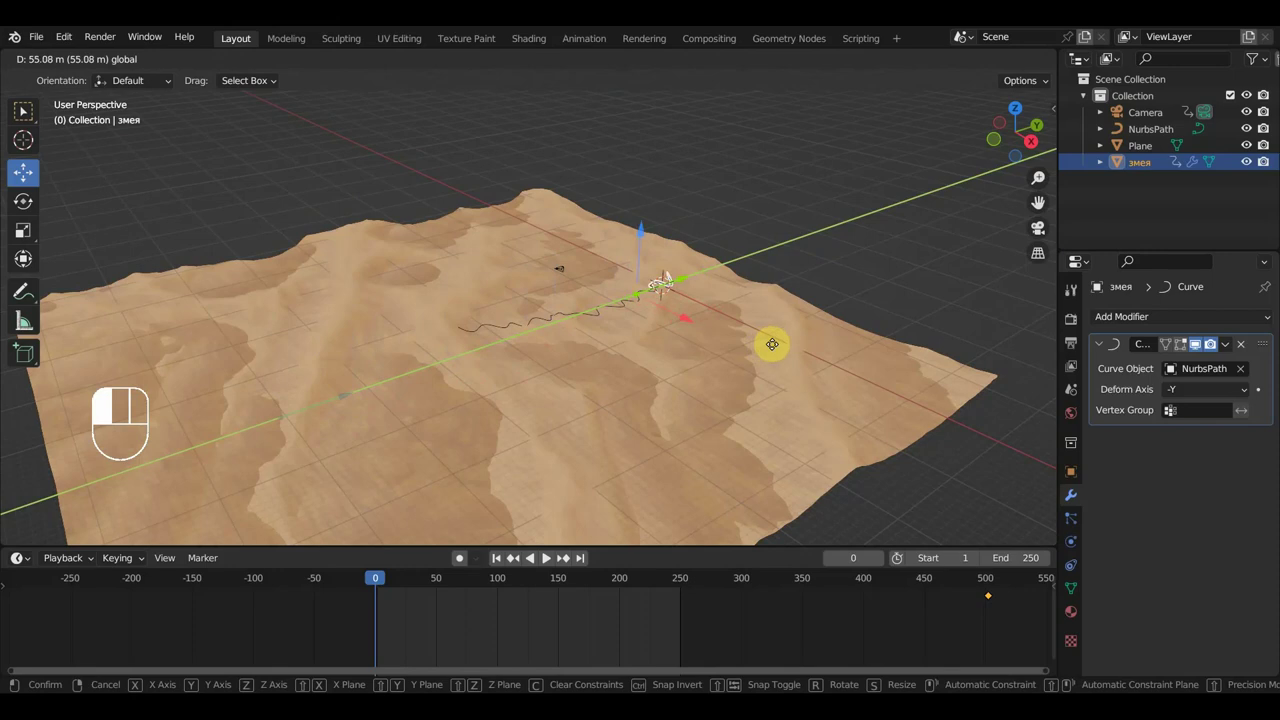
{"action": "left_click_drag", "start_coordinate": [766, 338], "coordinate": [786, 362]}
{"action": "scroll", "coordinate": [786, 360], "scroll_direction": "up", "scroll_amount": 5}
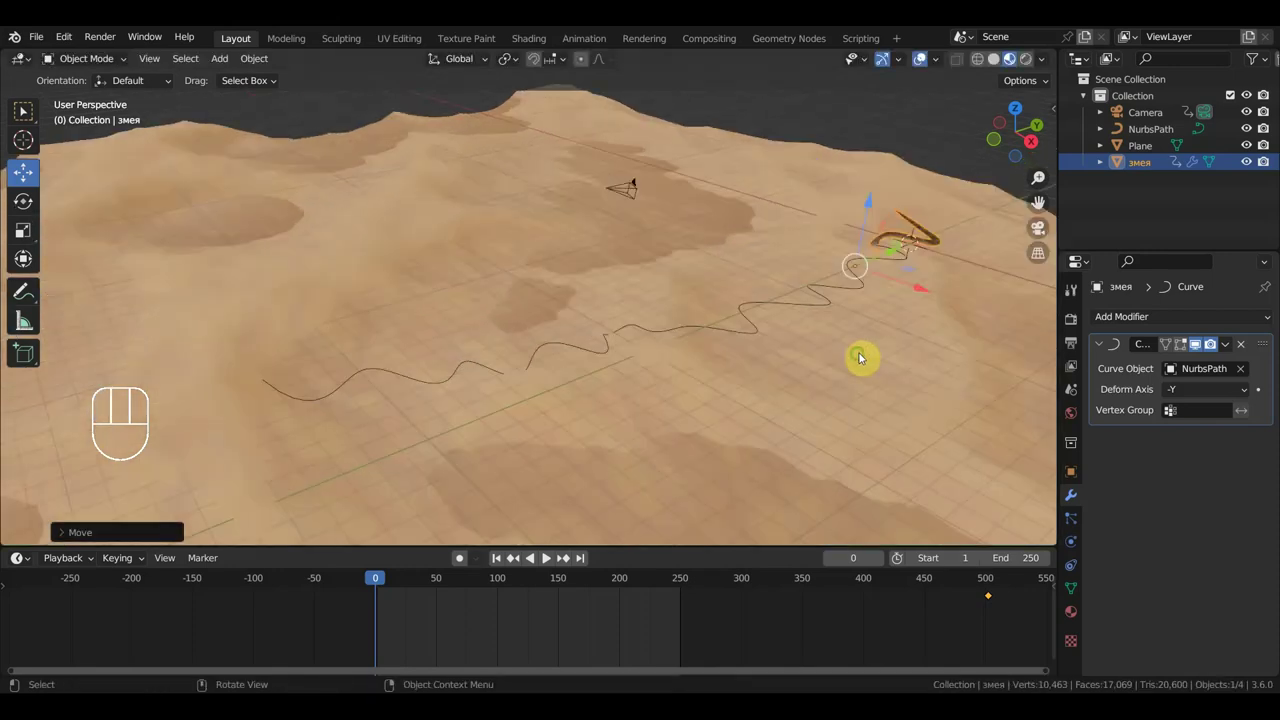
{"action": "middle_click_drag", "start_coordinate": [857, 357], "coordinate": [443, 391], "text": "shift"}
{"action": "scroll", "coordinate": [450, 388], "scroll_direction": "up", "scroll_amount": 3}
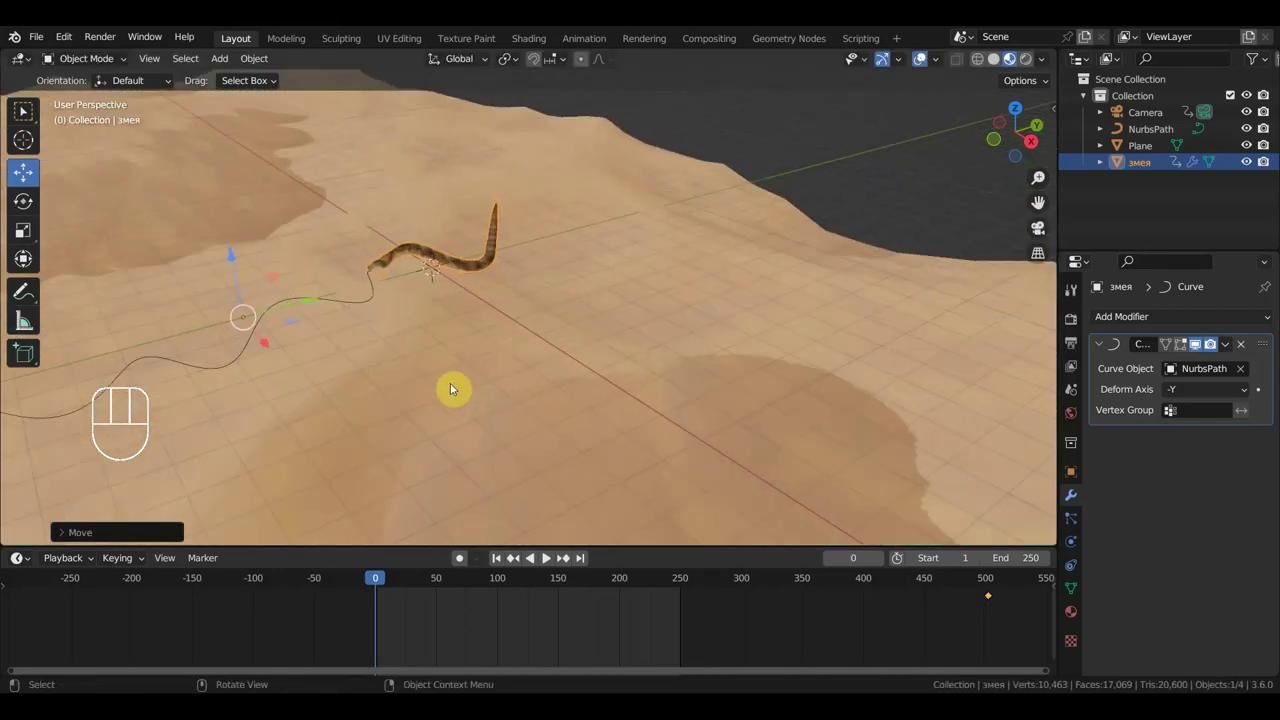
{"action": "key", "text": "i"}
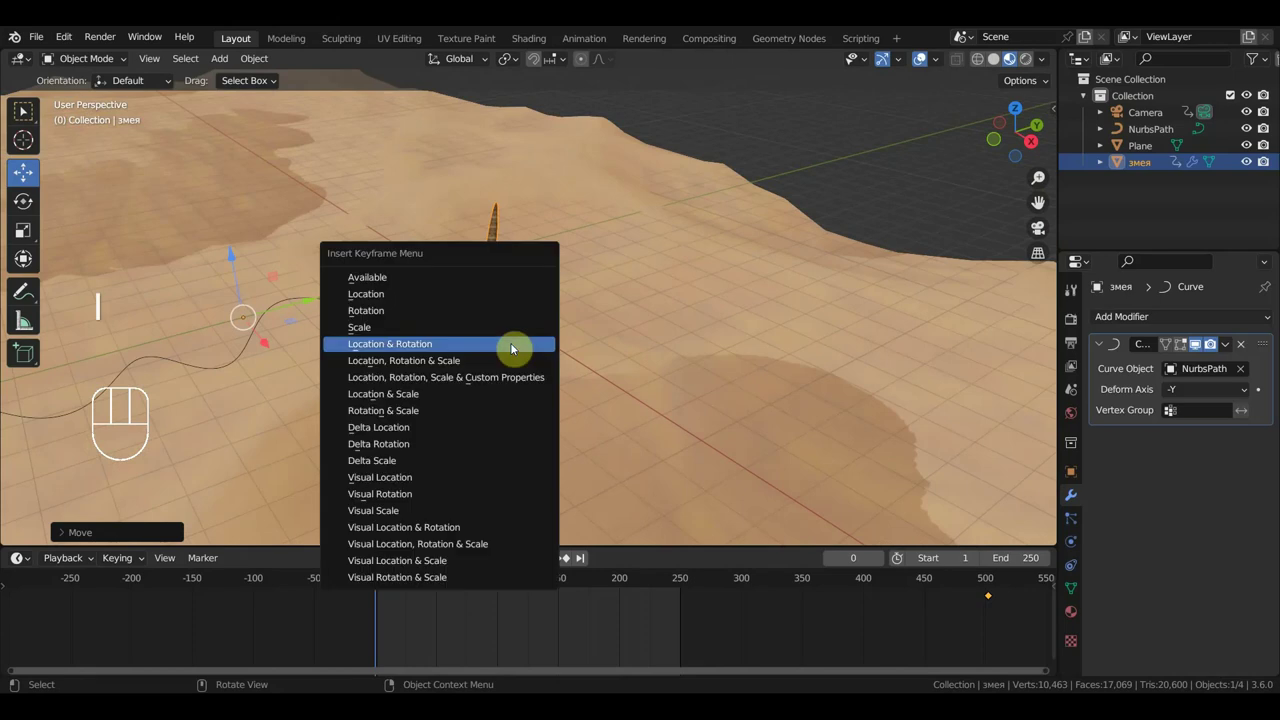
{"action": "left_click", "coordinate": [512, 343]}
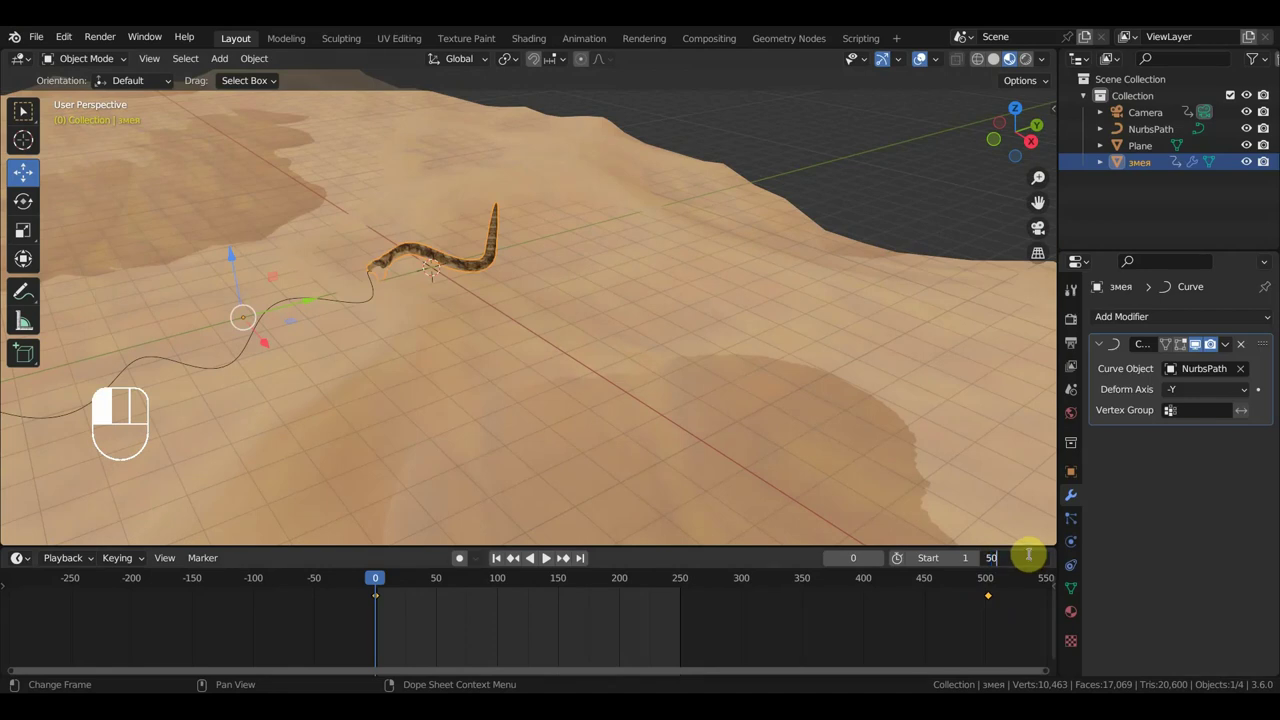
Set the animation's end frame to 500 and scrub through to frame 503 in camera view
{"action": "key", "text": "Return"}
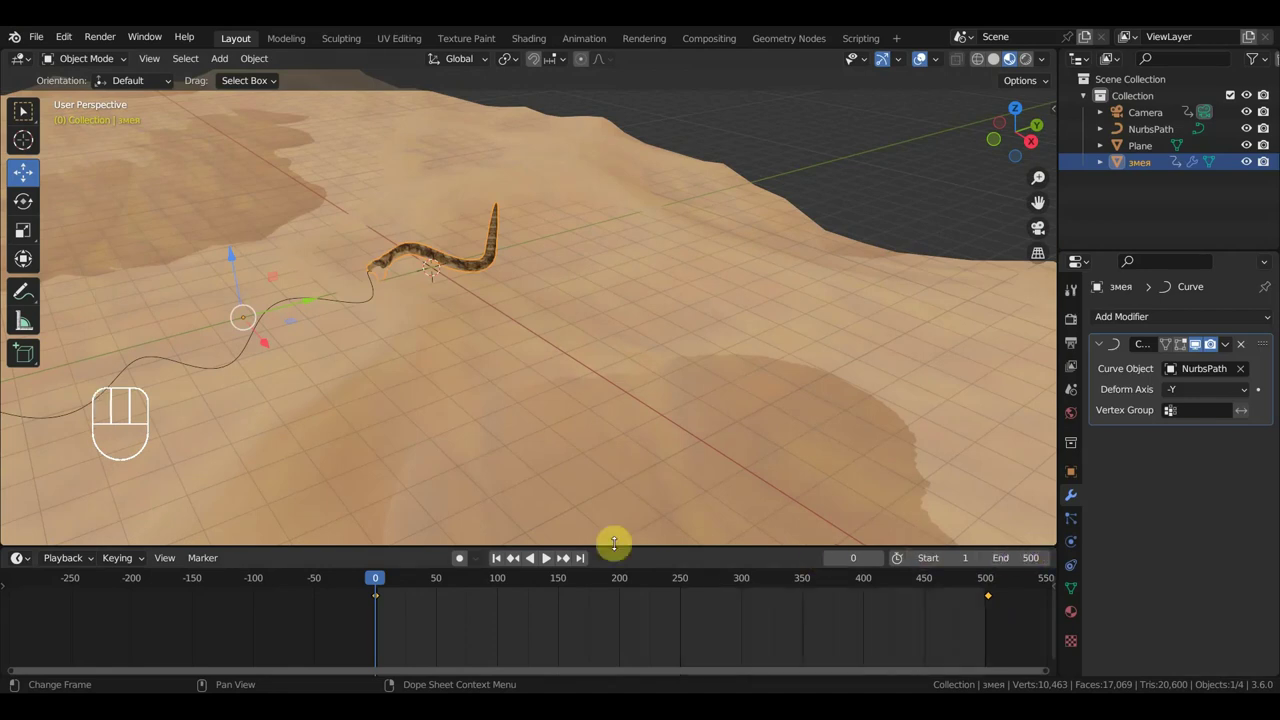
{"action": "key", "text": "KP_0"}
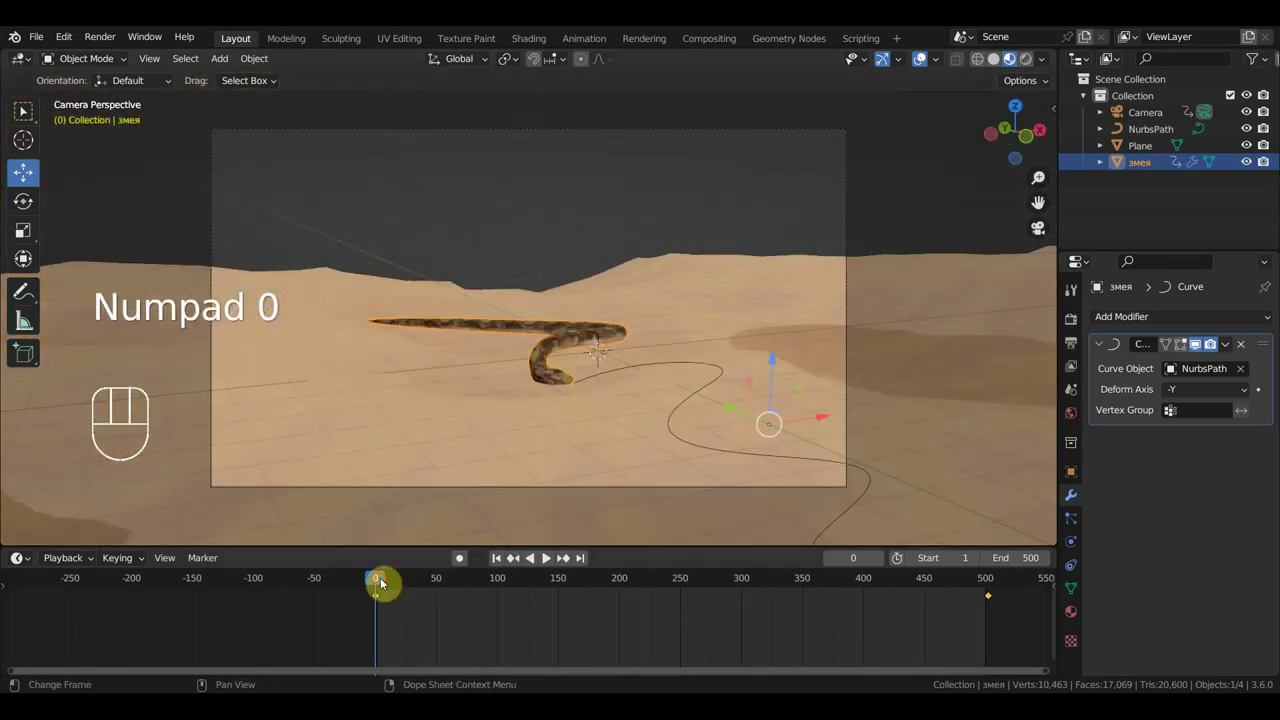
{"action": "left_click_drag", "start_coordinate": [380, 583], "coordinate": [958, 652]}
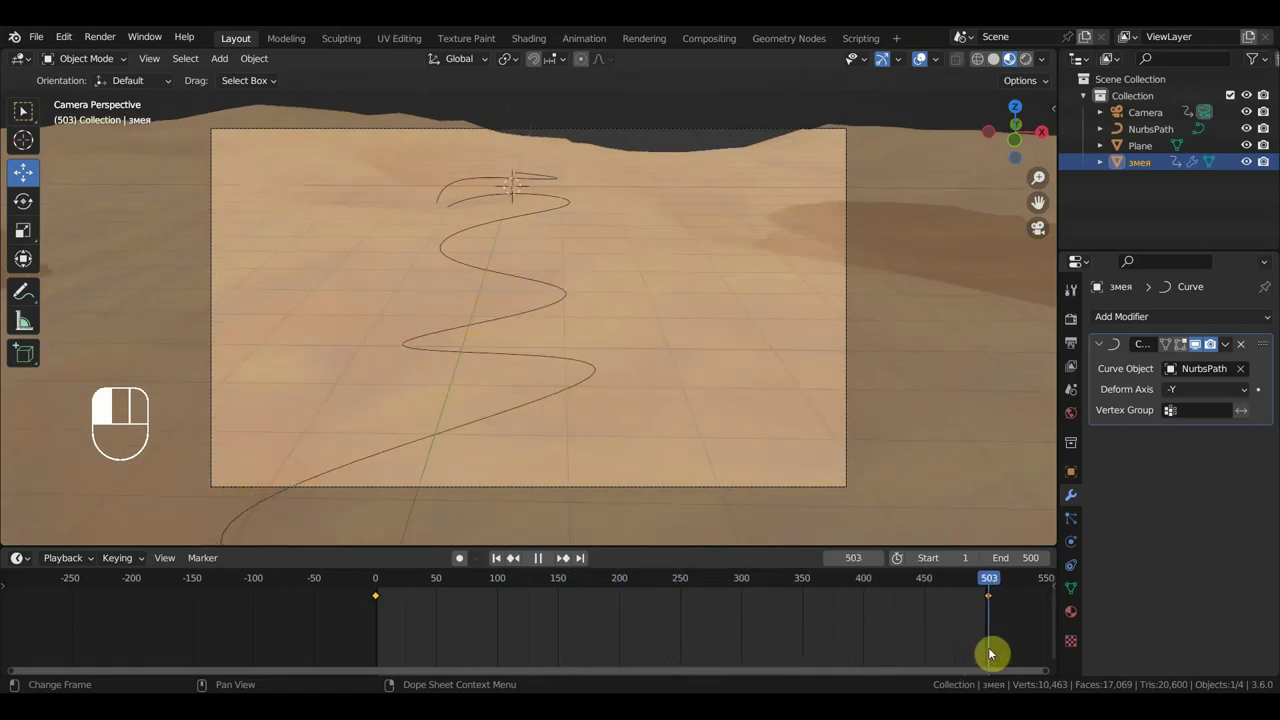
At frame 503, fly the camera backward and to its left along the path toward the snake's end position
{"action": "left_click", "coordinate": [847, 383]}
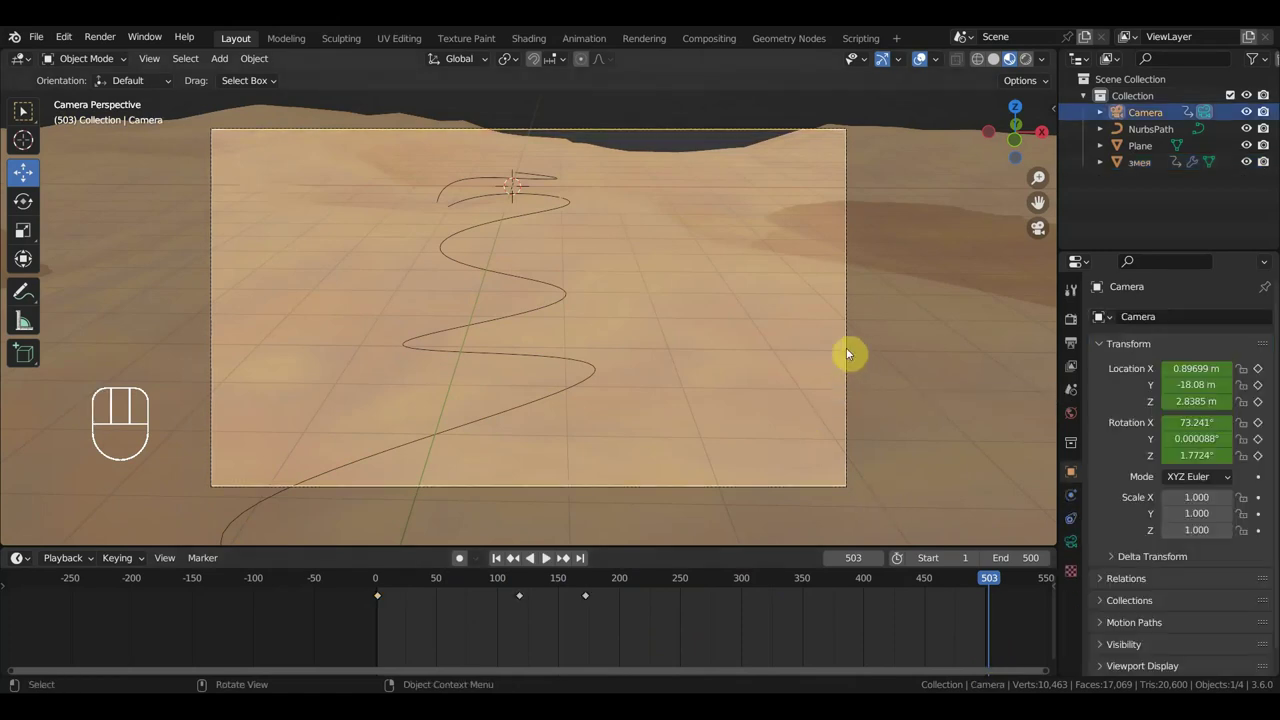
{"action": "key", "text": "shift+f"}
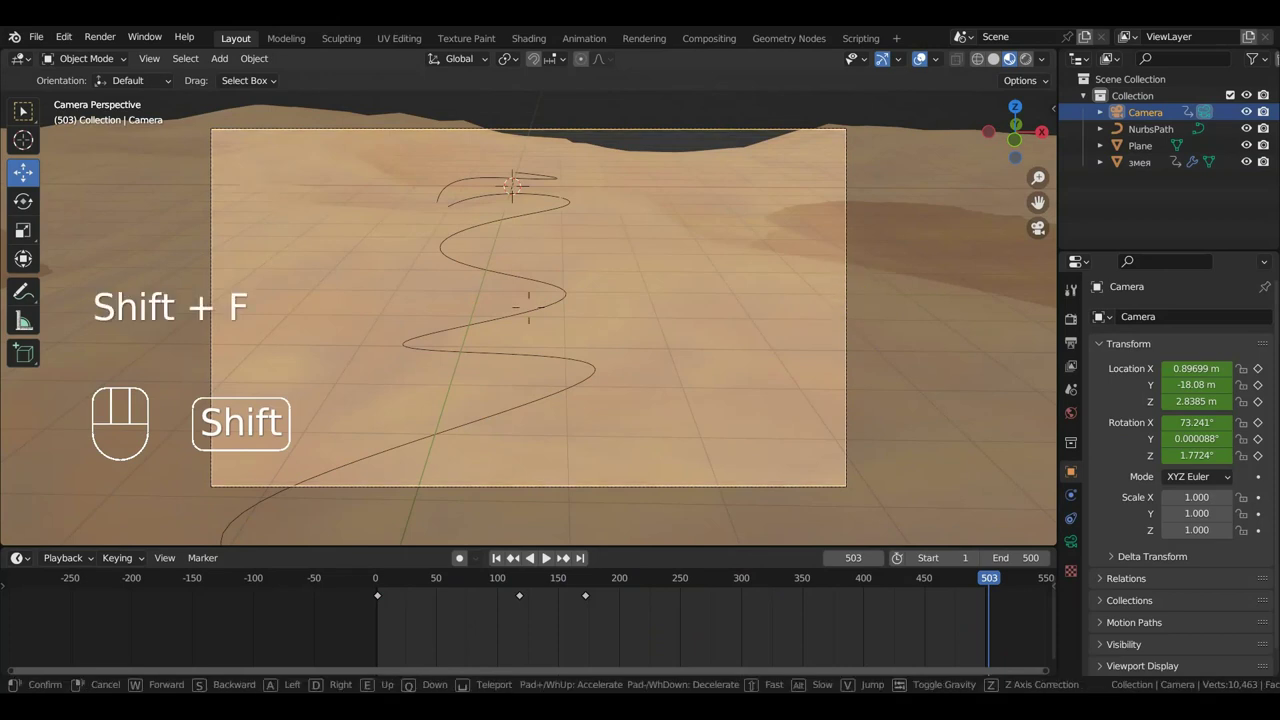
{"action": "key", "text": "s"}
{"action": "key", "text": "a"}
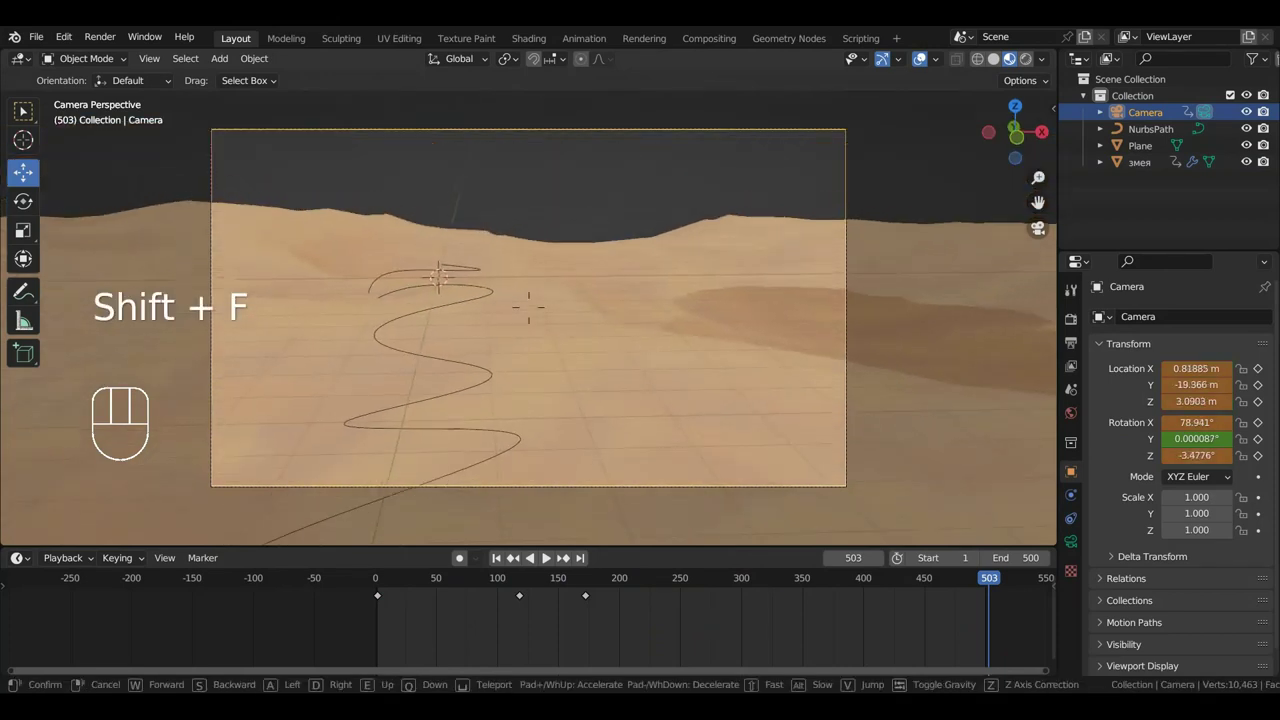
{"action": "key", "text": "s"}
{"action": "key", "text": "a"}
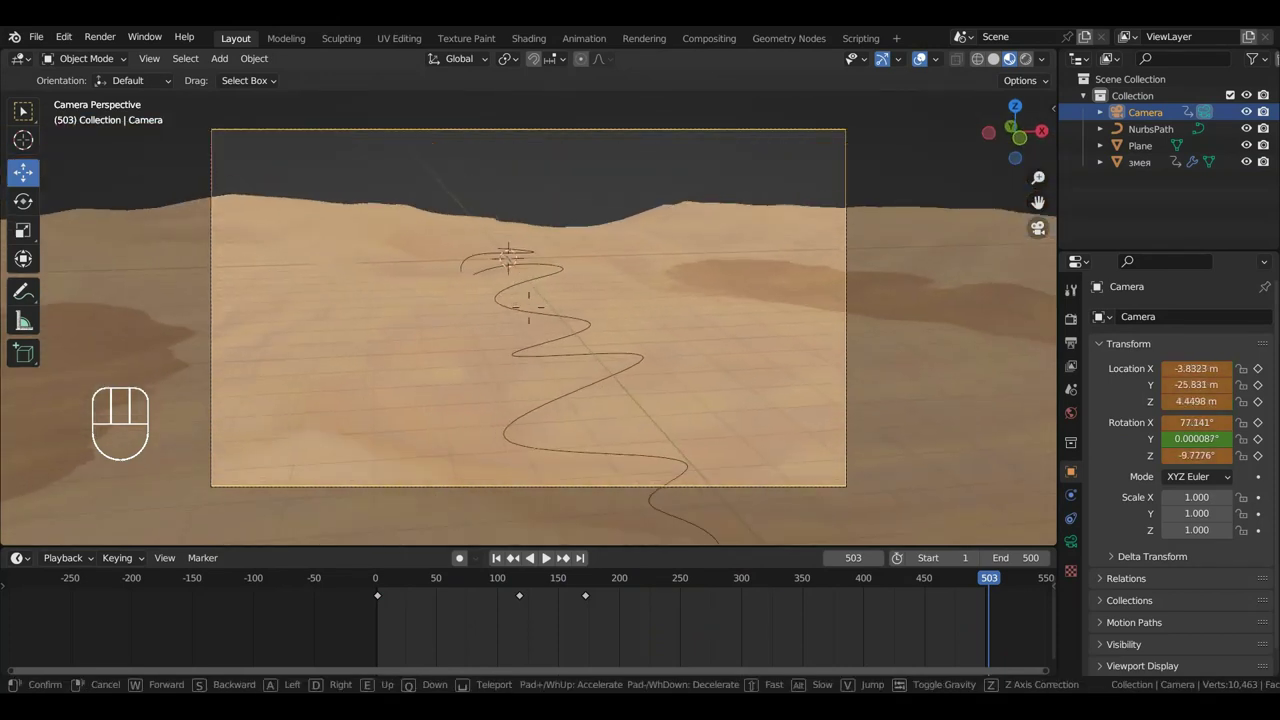
{"action": "key", "text": "s"}
{"action": "key", "text": "a"}
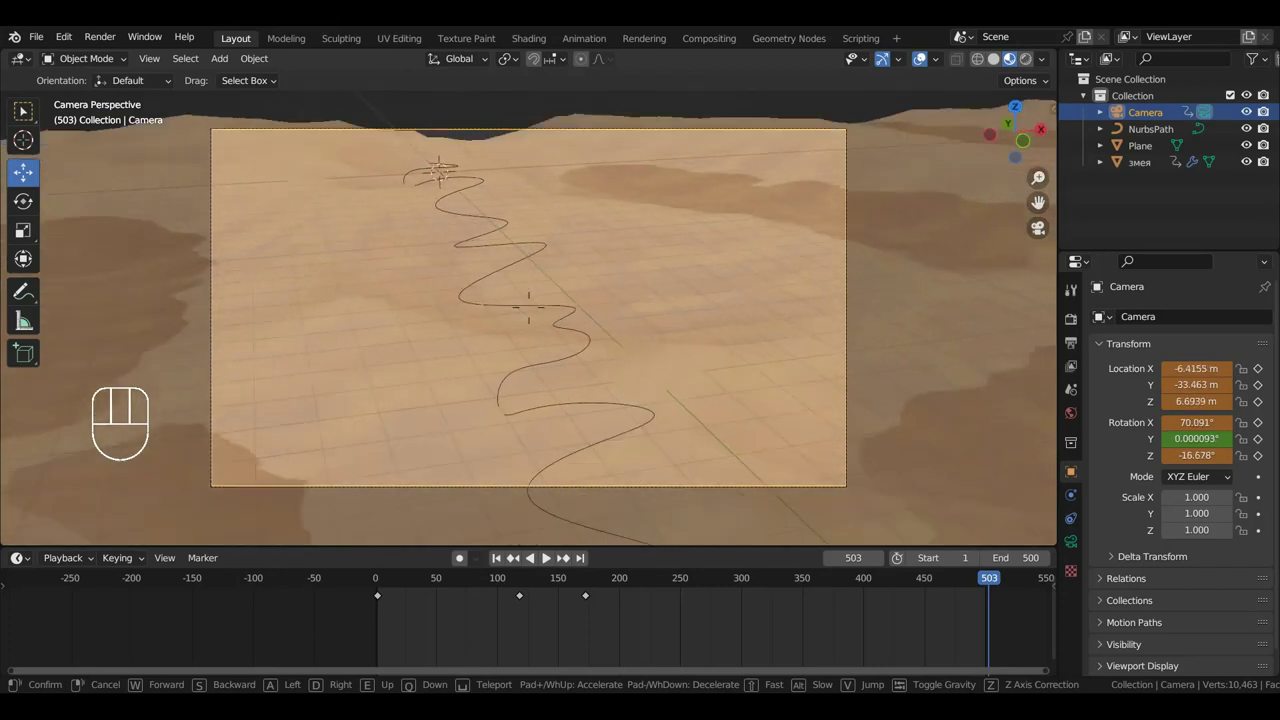
Fly the camera close behind the snake's tail at frame 503 and keyframe its location and rotation
{"action": "key", "text": "s"}
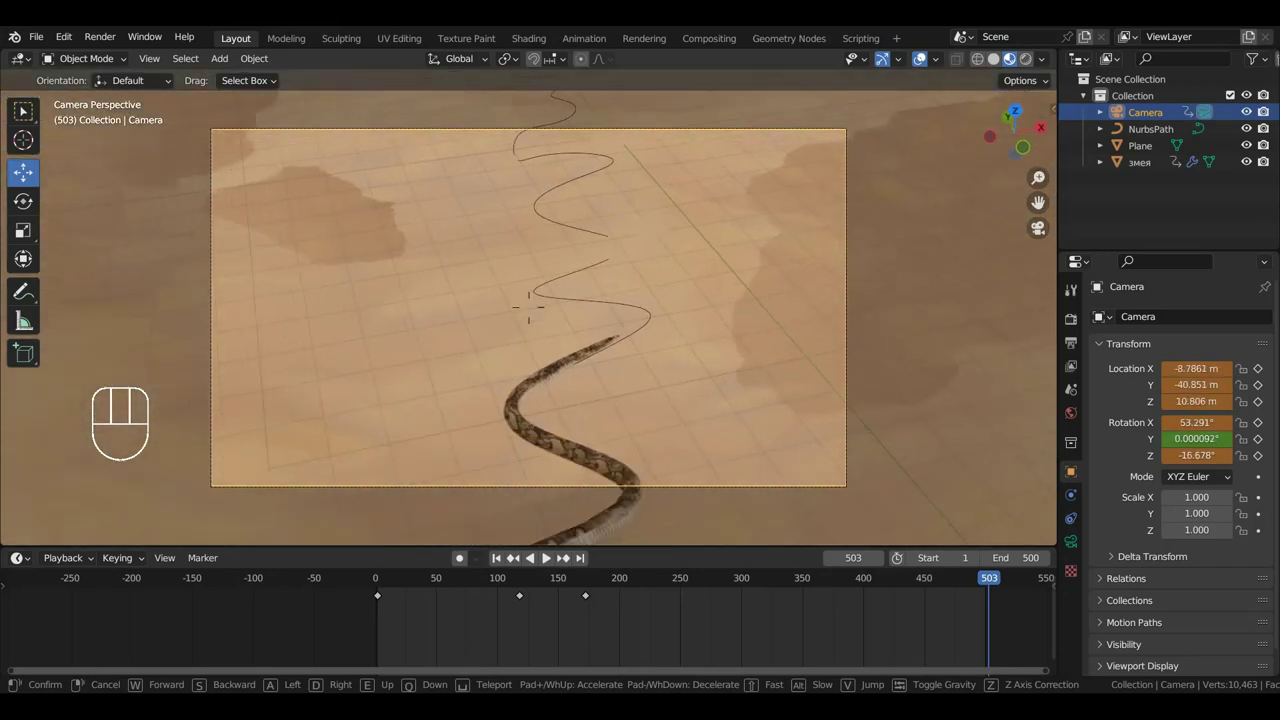
{"action": "key", "text": "w"}
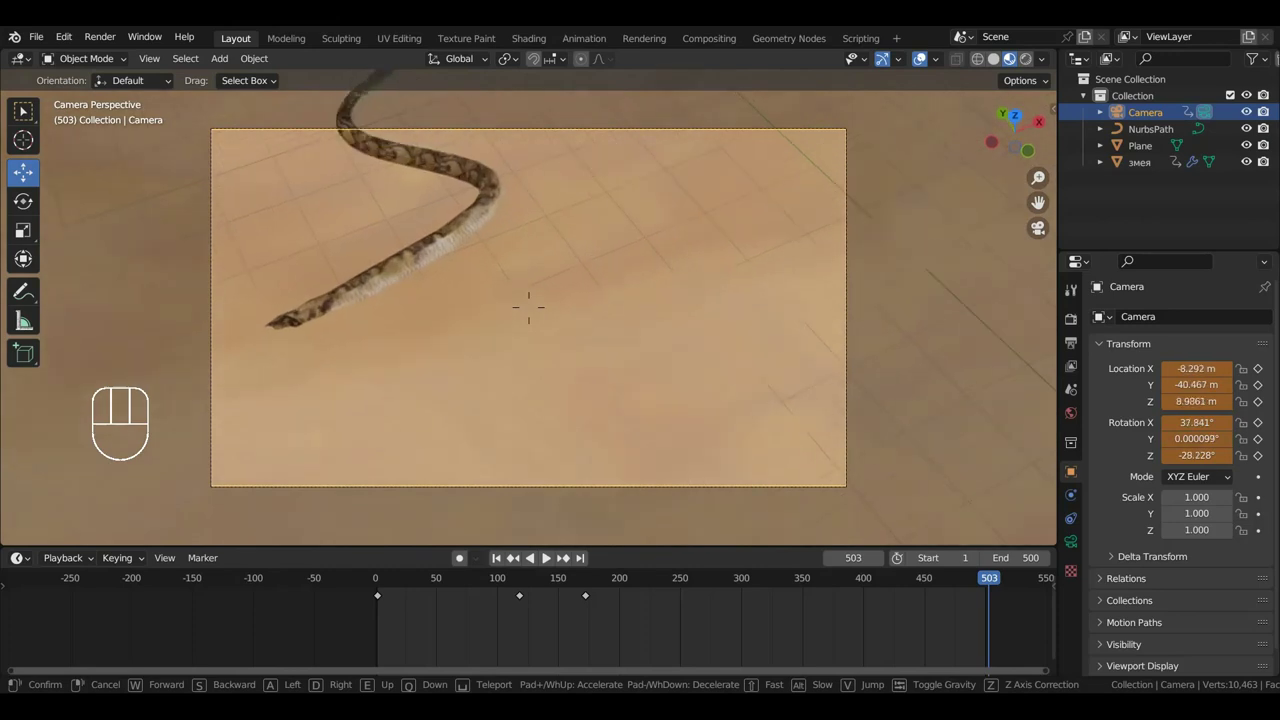
{"action": "key", "text": "w"}
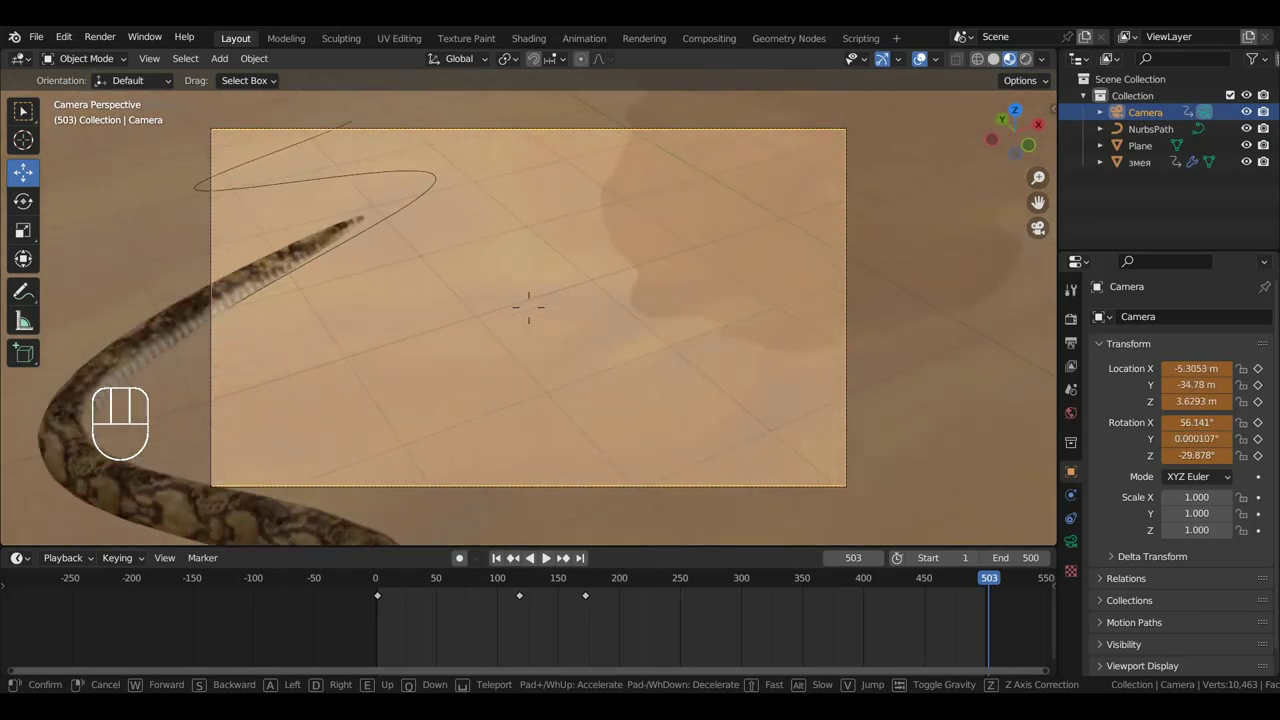
{"action": "mouse_move", "coordinate": [529, 300]}
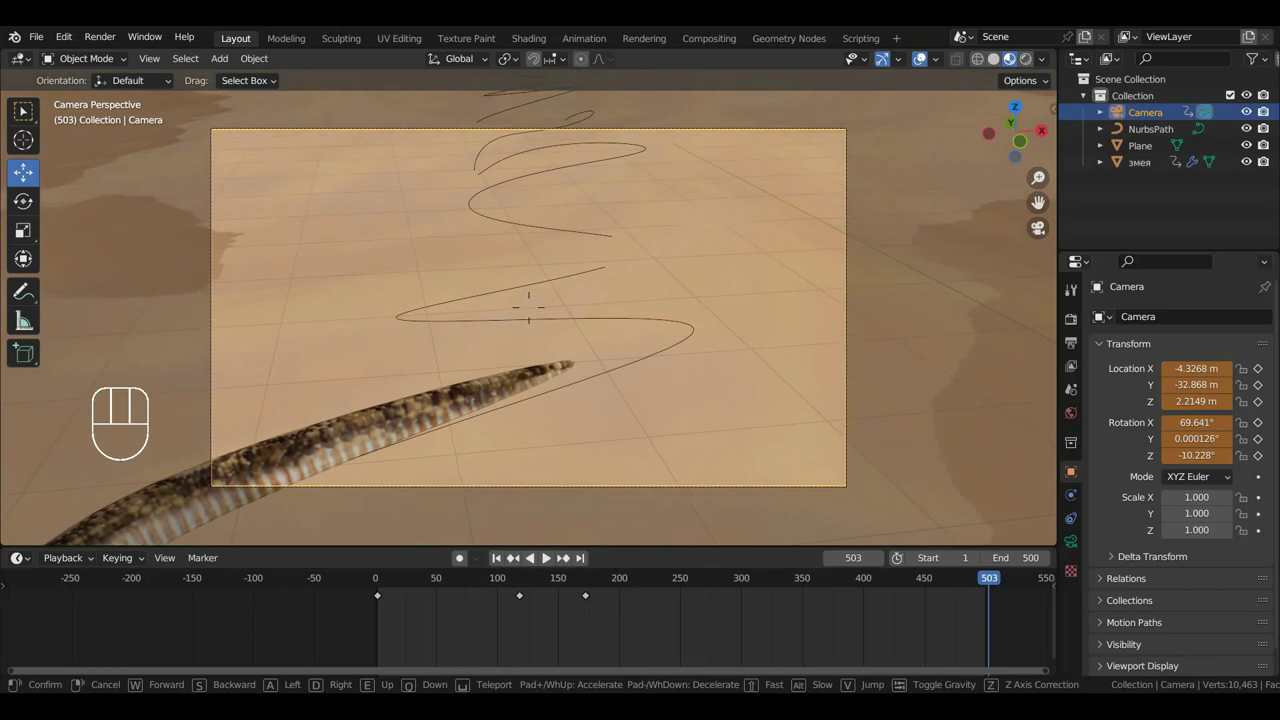
{"action": "left_click", "coordinate": [855, 295]}
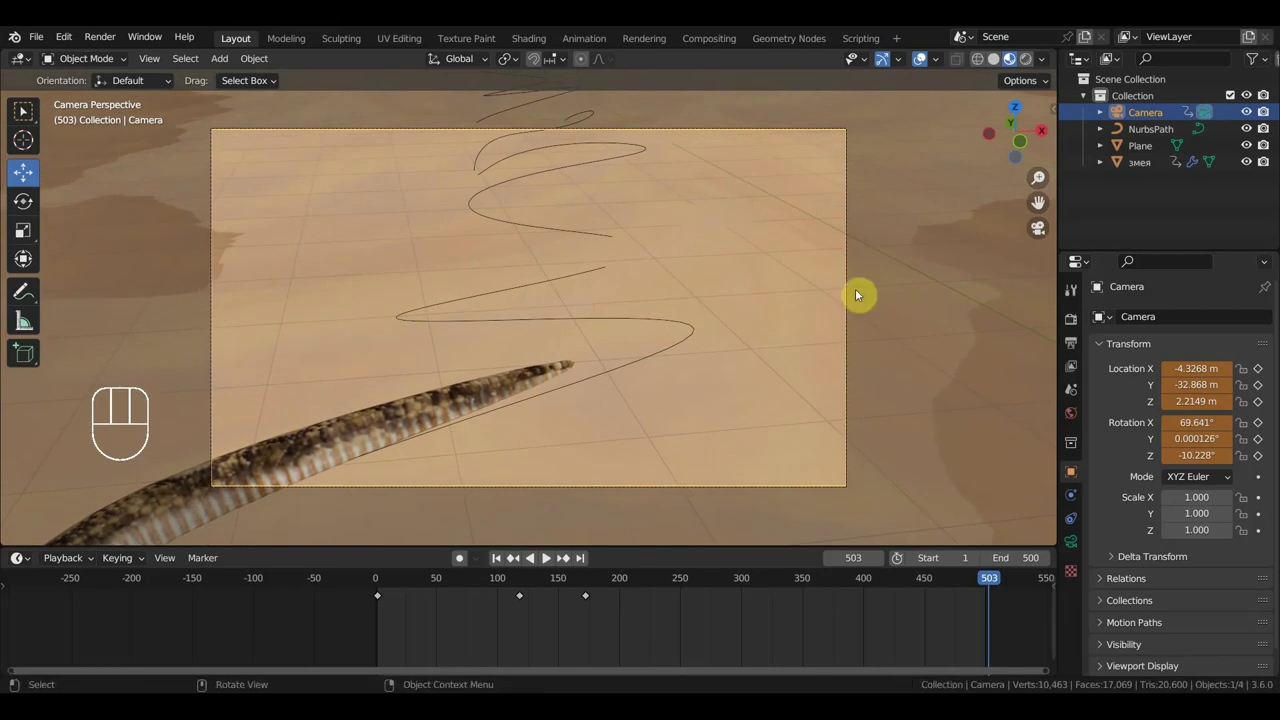
{"action": "key", "text": "i"}
{"action": "left_click", "coordinate": [856, 289]}
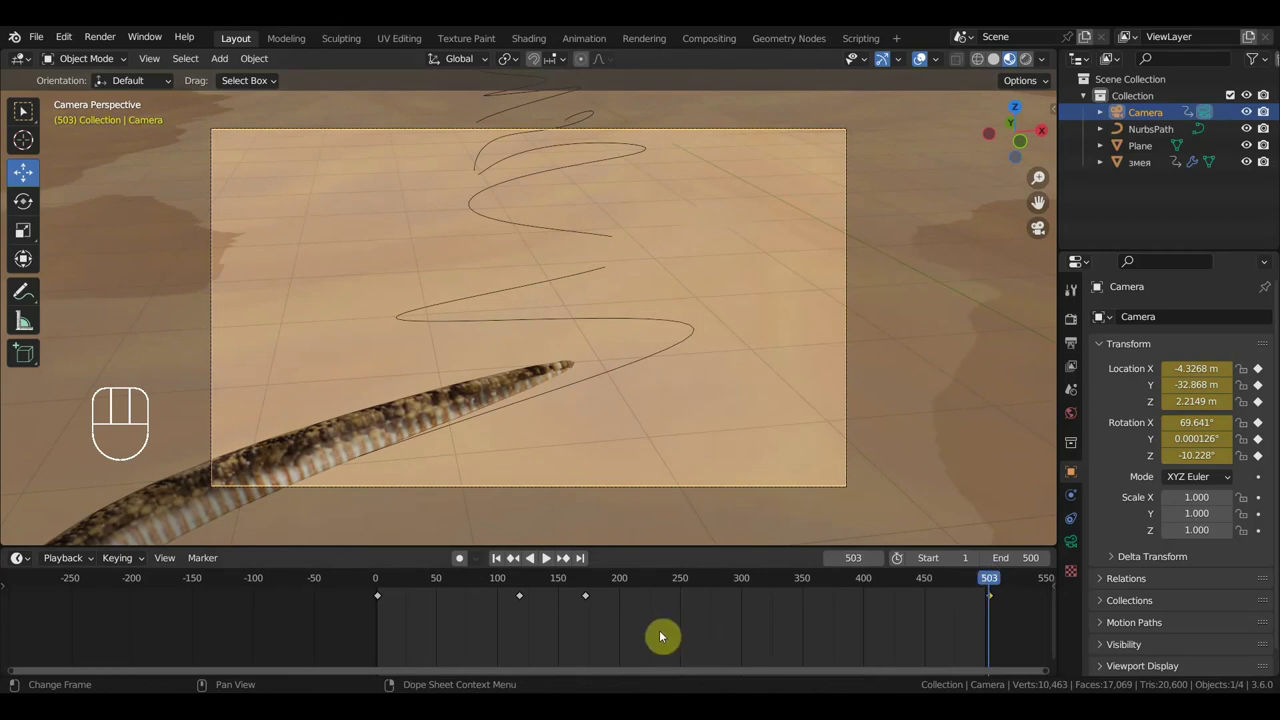
At frame 261, fly the camera down to a low side view of the snake and keyframe its location and rotation
{"action": "left_click_drag", "start_coordinate": [661, 630], "coordinate": [696, 612]}
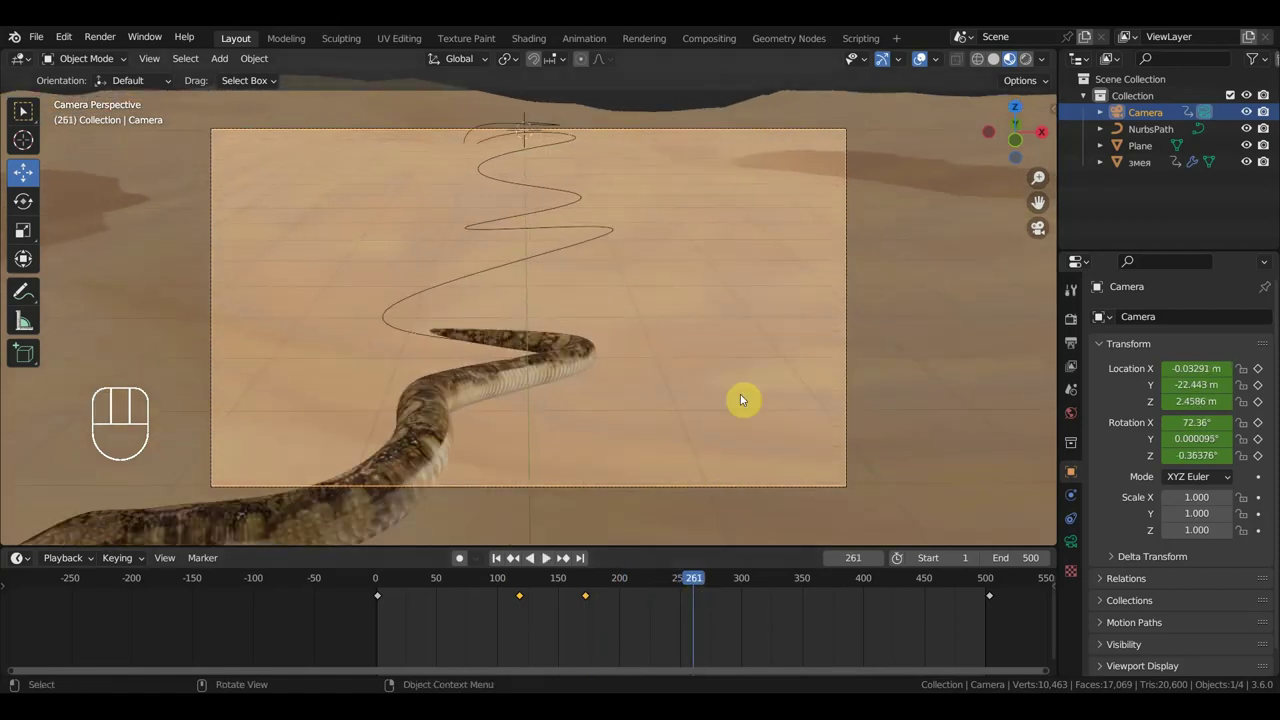
{"action": "key", "text": "shift+f"}
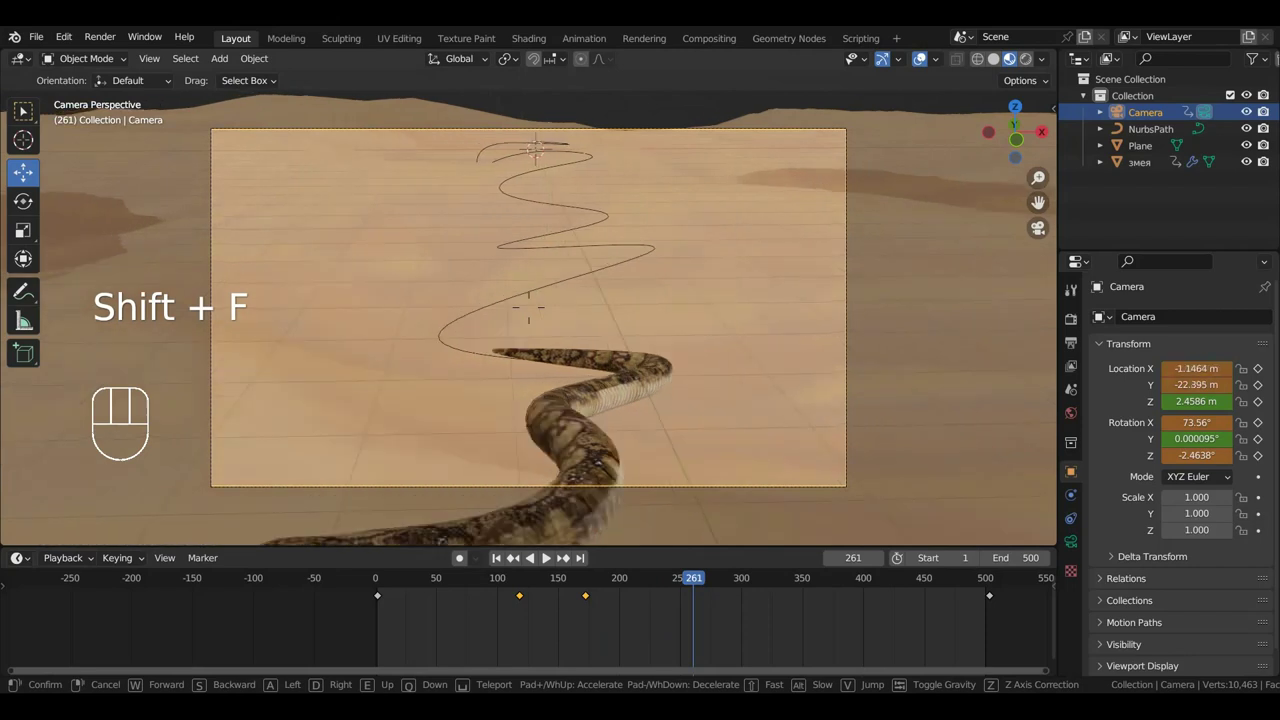
{"action": "key", "text": "a"}
{"action": "key", "text": "s"}
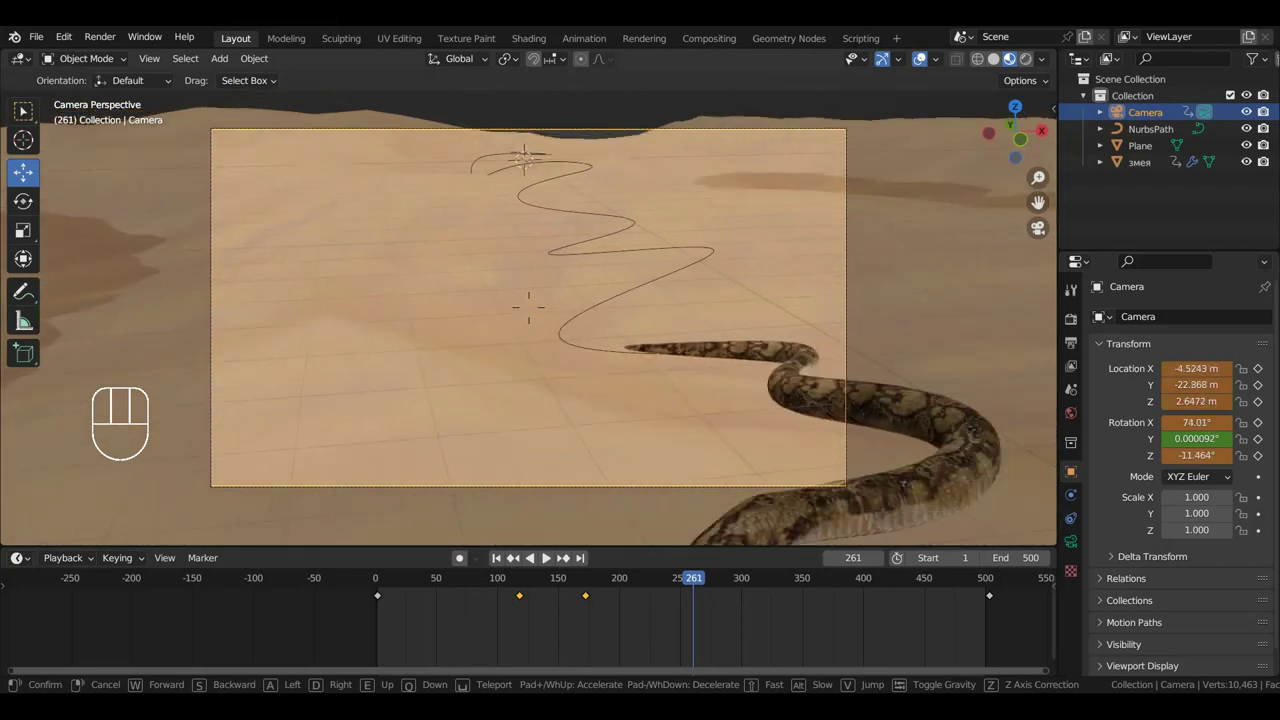
{"action": "key", "text": "s"}
{"action": "key", "text": "a"}
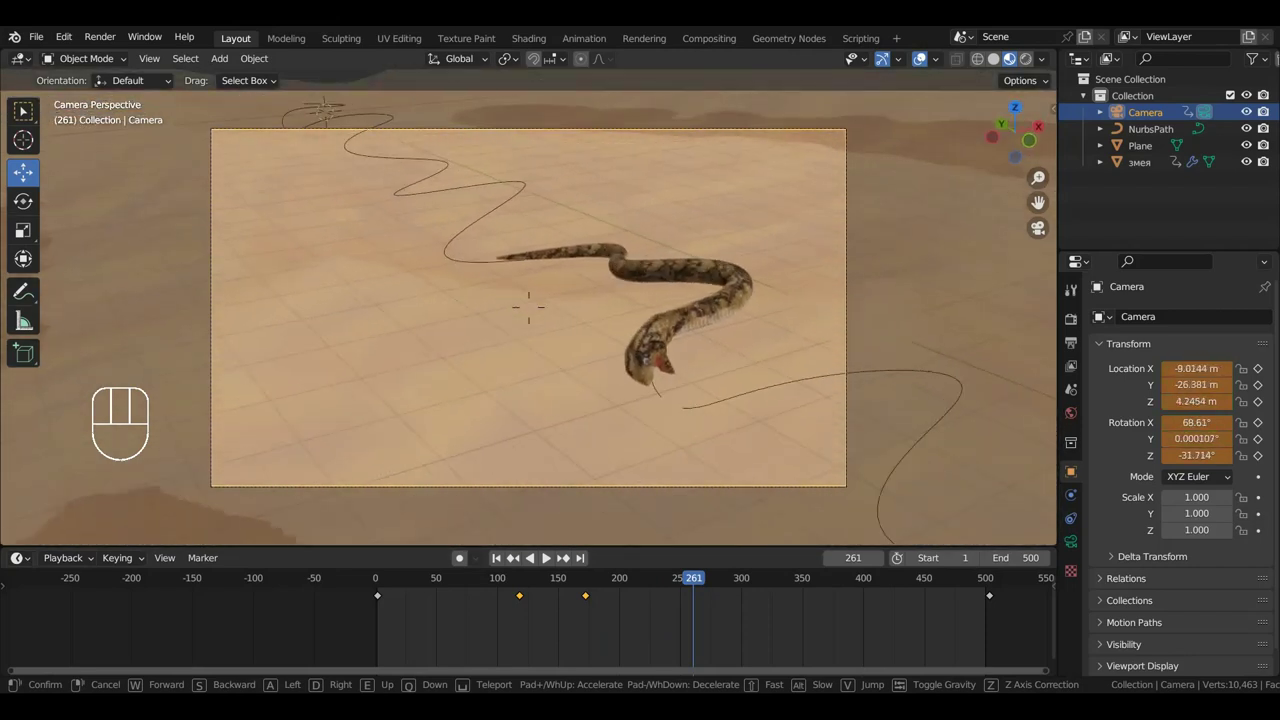
{"action": "key", "text": "d"}
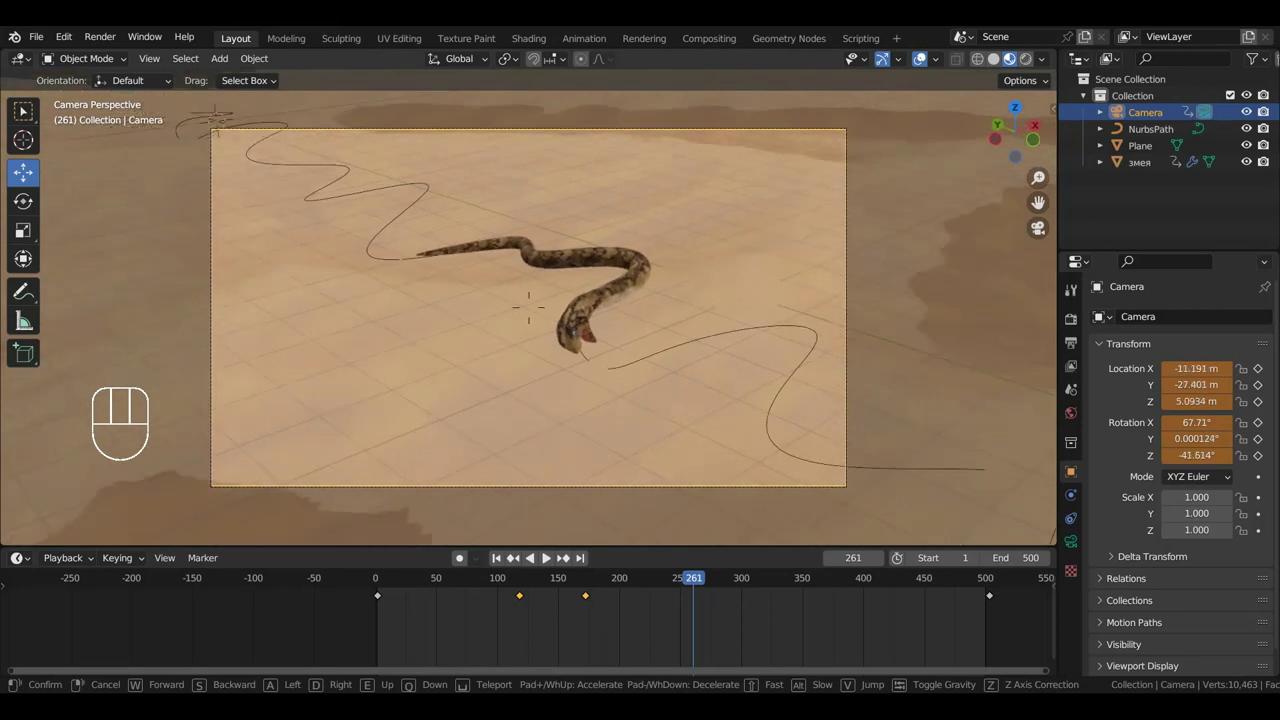
{"action": "key", "text": "d"}
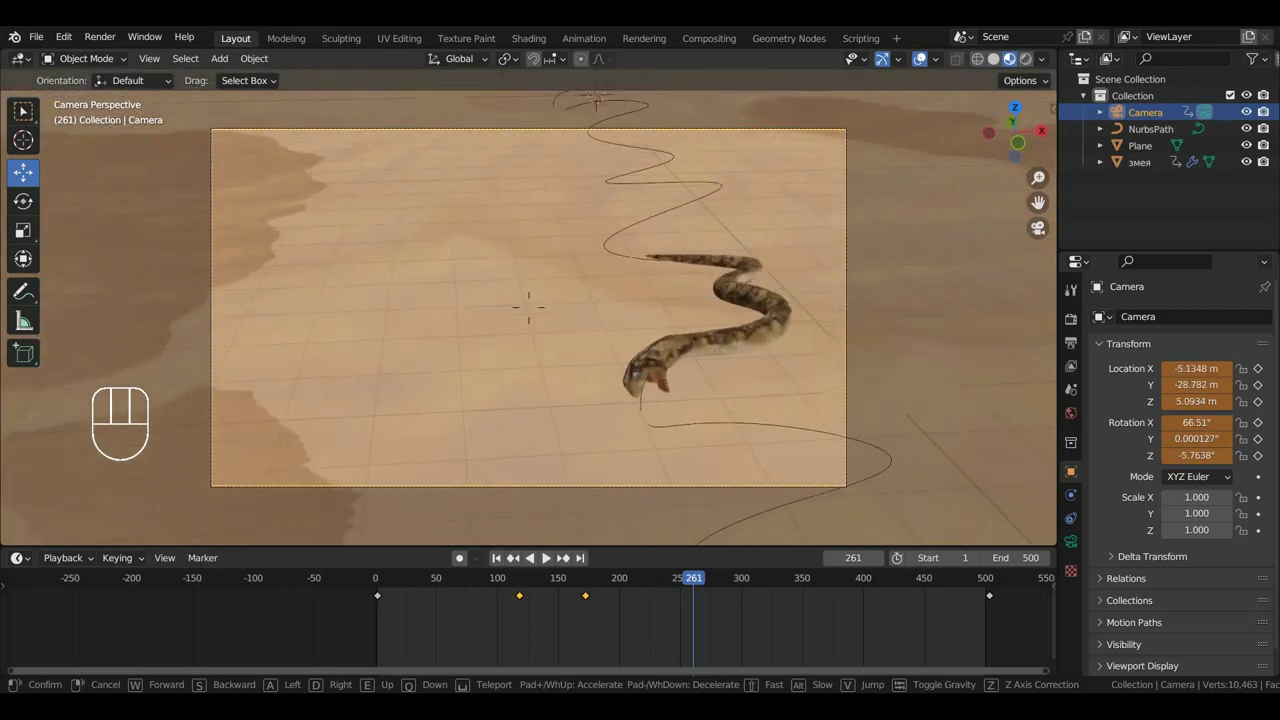
{"action": "key", "text": "d"}
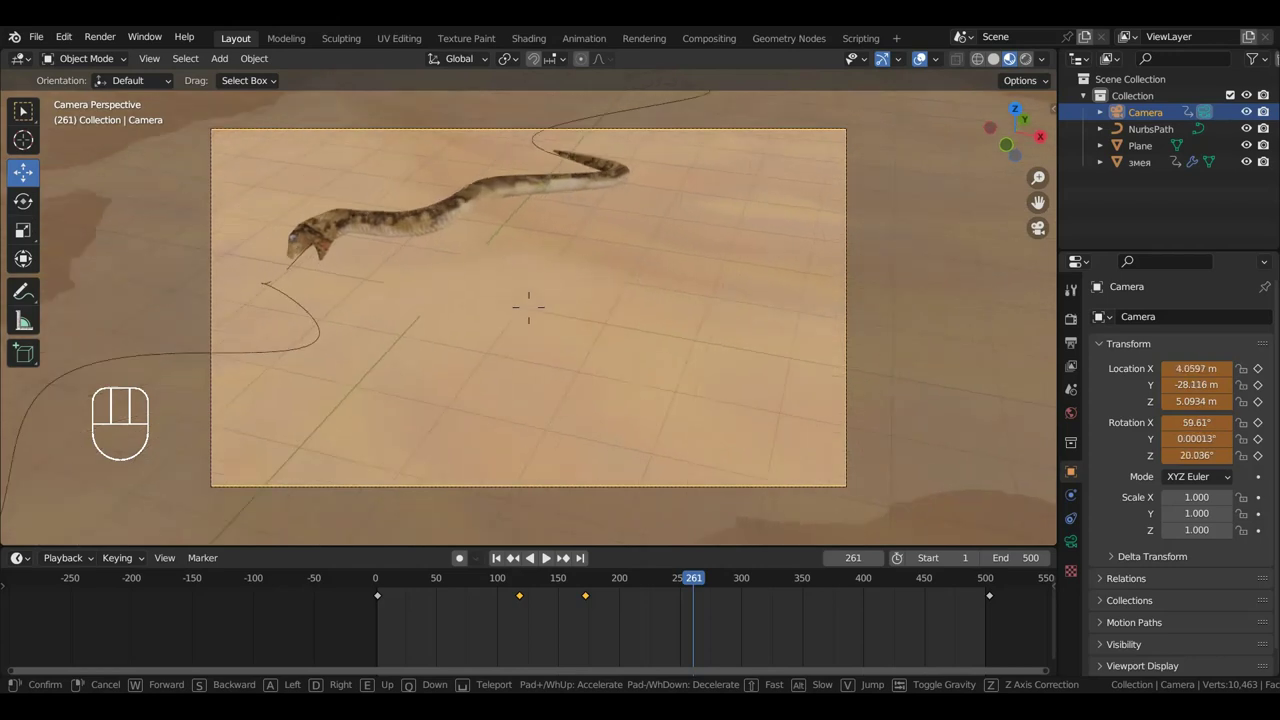
{"action": "key", "text": "w"}
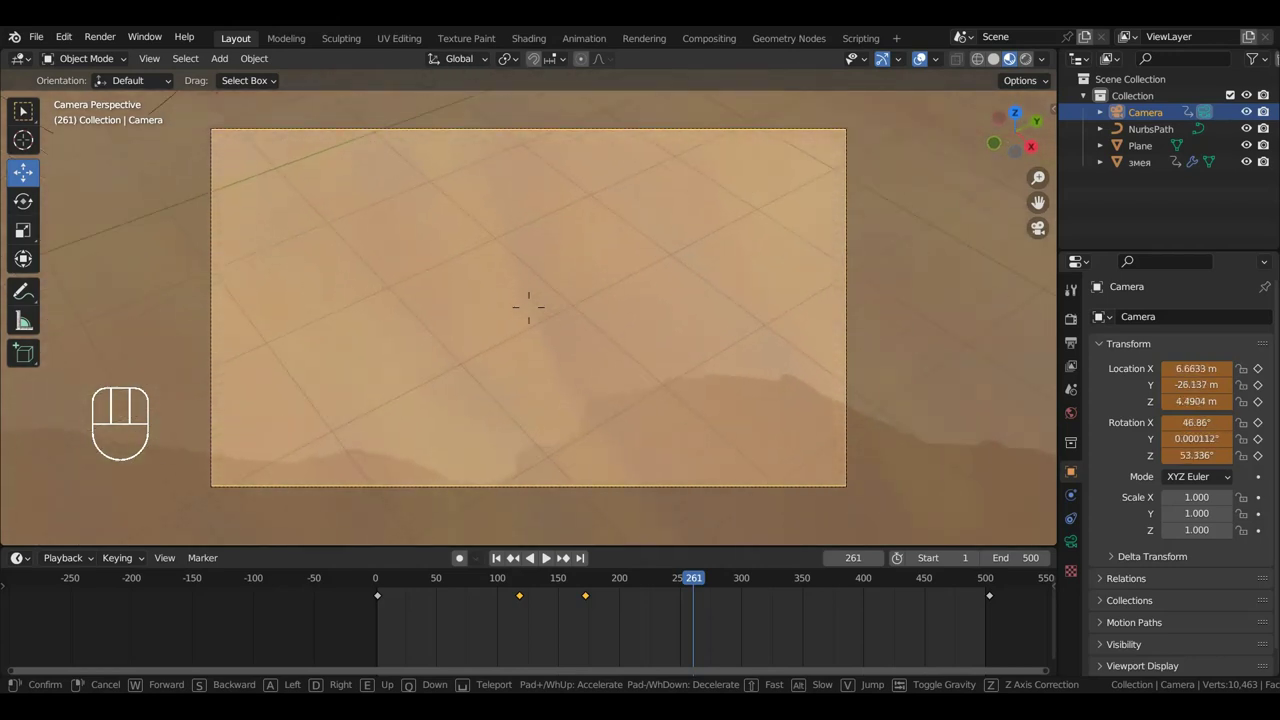
{"action": "key", "text": "s"}
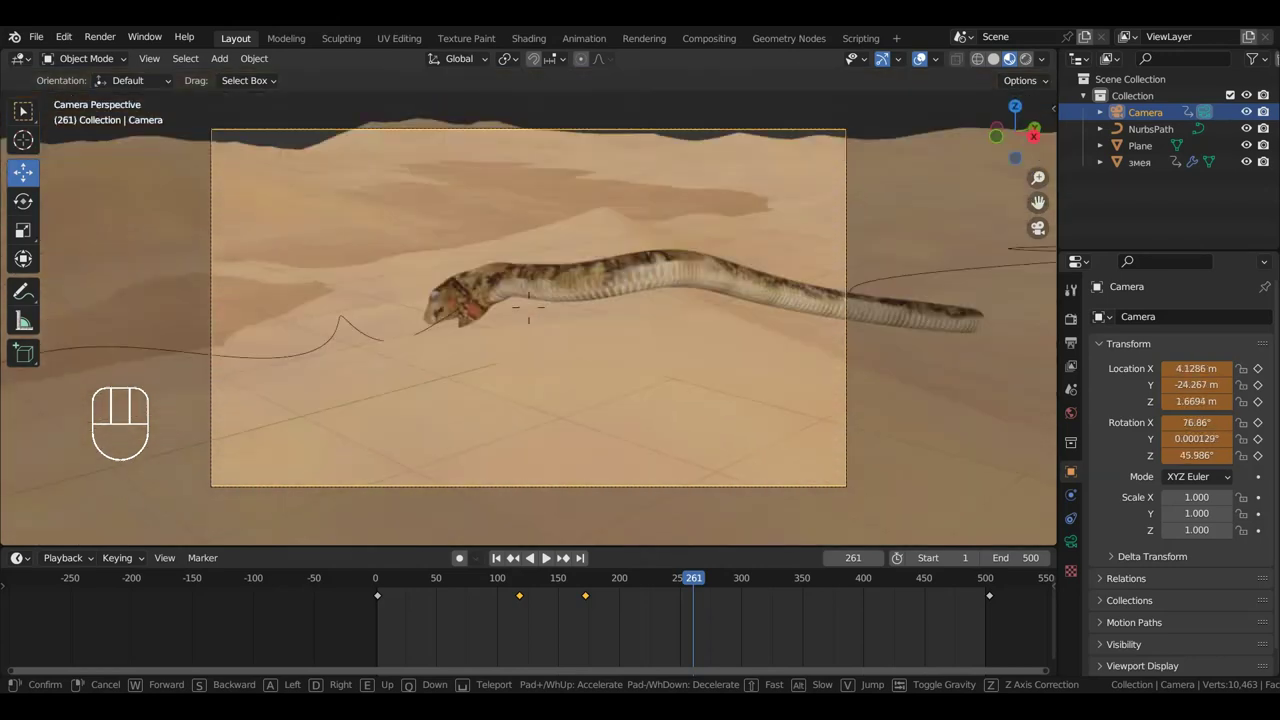
{"action": "key", "text": "w"}
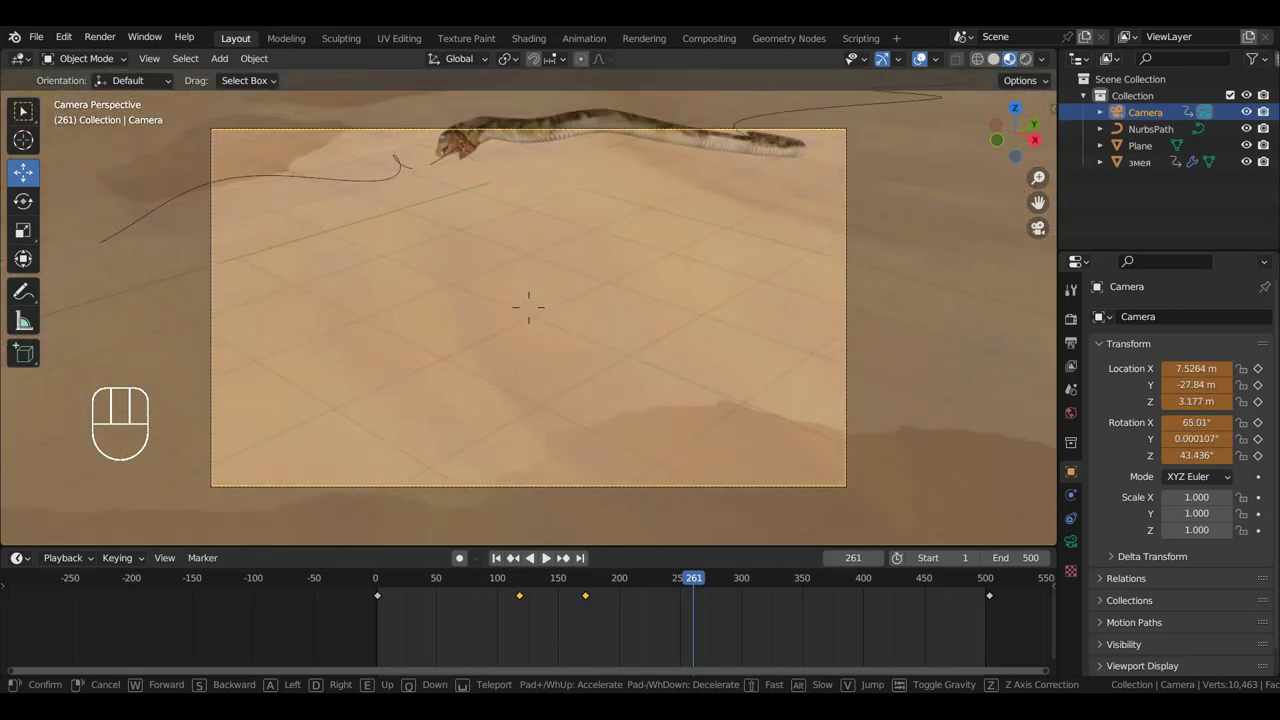
{"action": "mouse_move", "coordinate": [528, 307]}
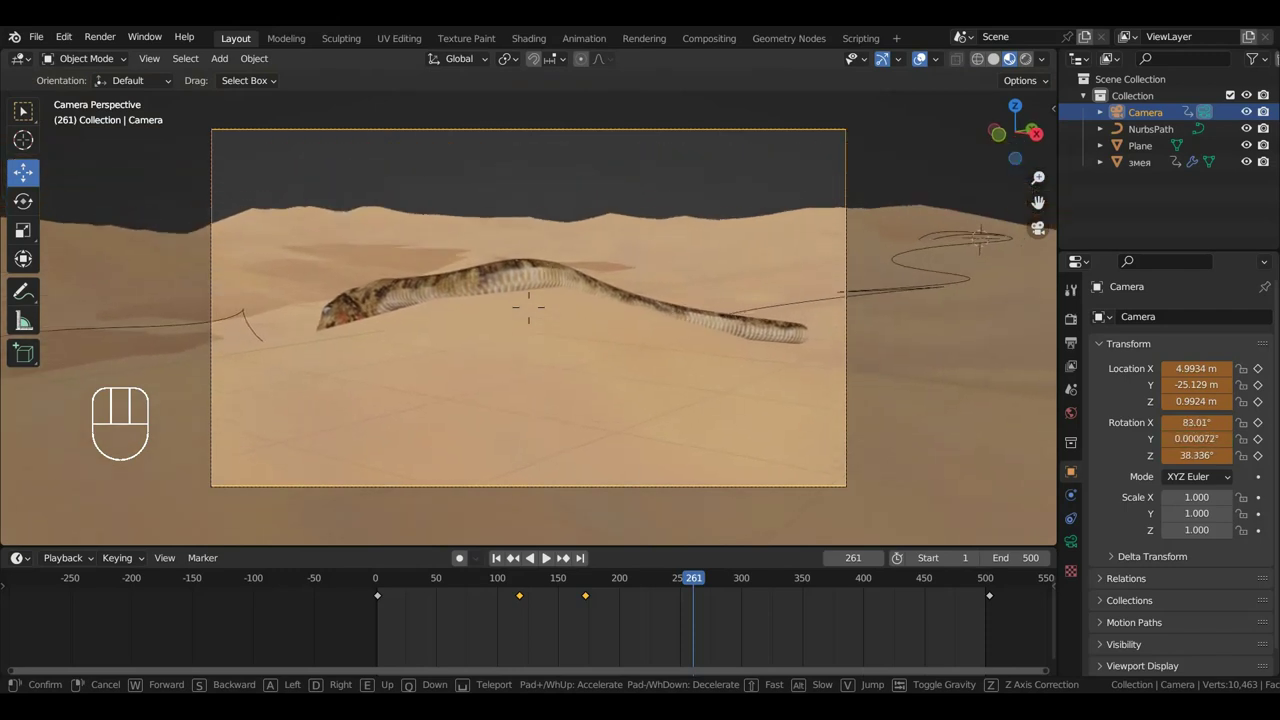
{"action": "left_click", "coordinate": [745, 388]}
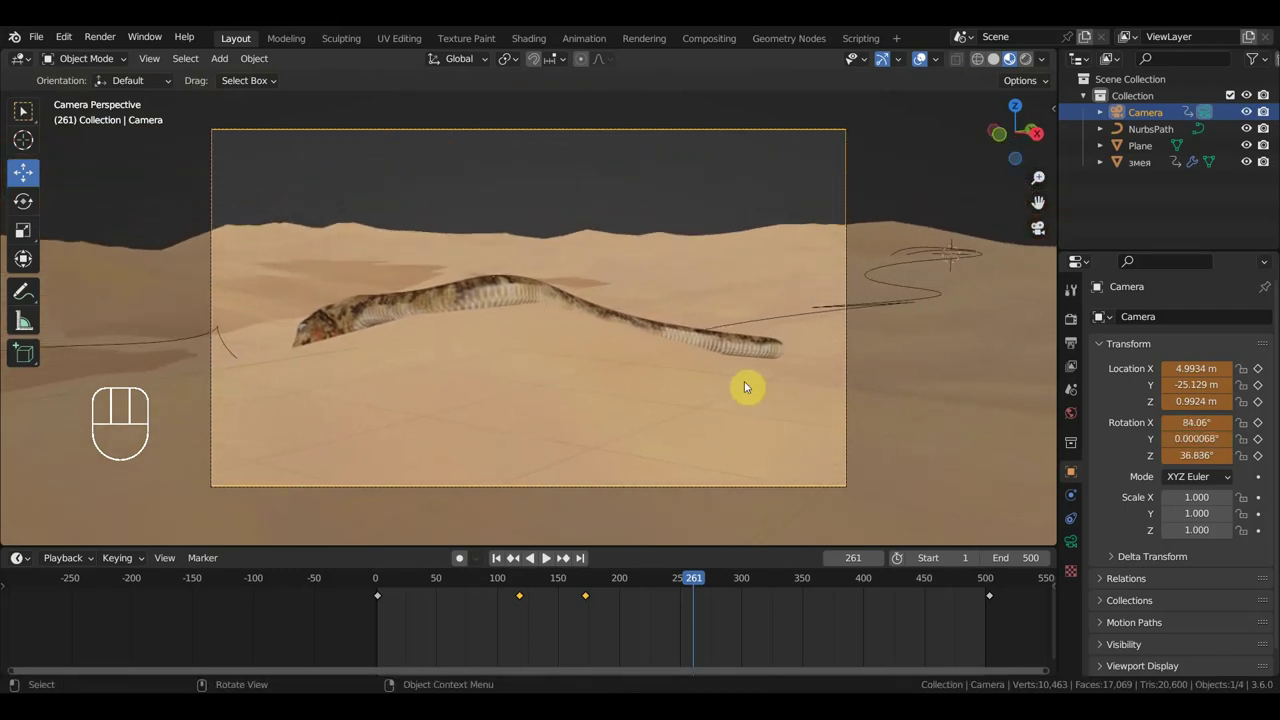
{"action": "key", "text": "i"}
{"action": "left_click", "coordinate": [745, 385]}
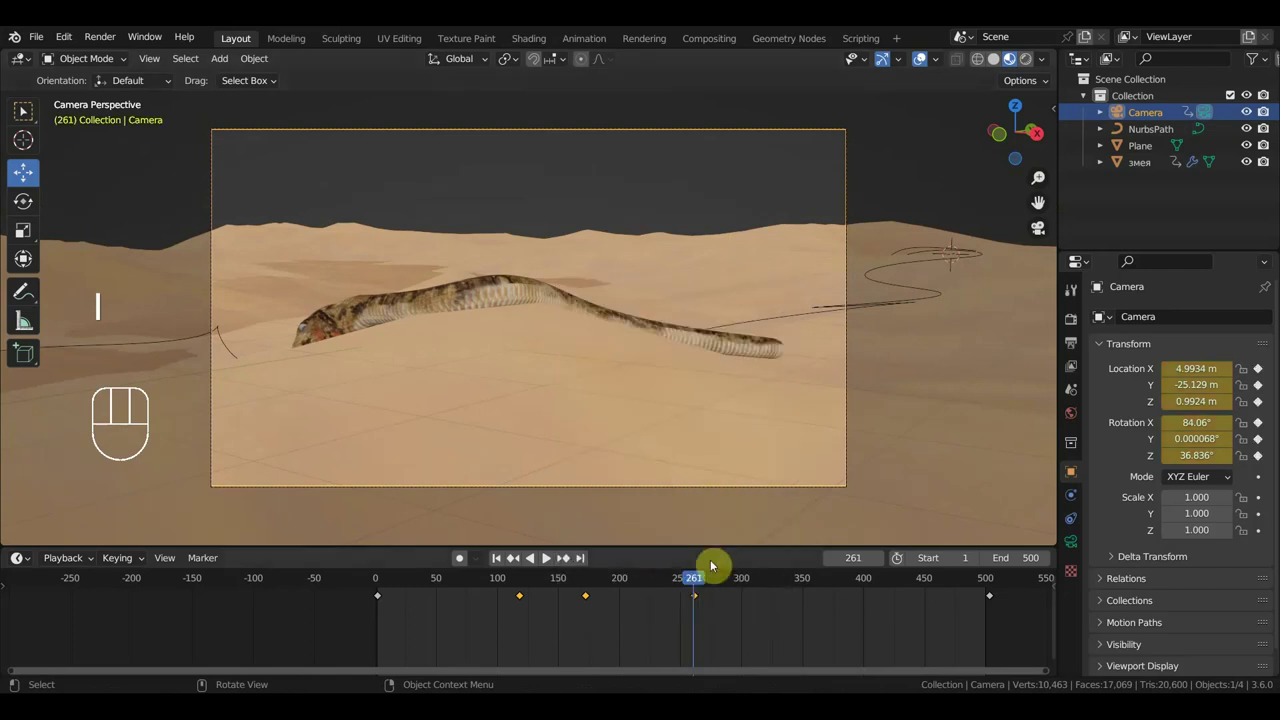
Go to frame 304, leave the camera view and open the snake's NurbsPath in Edit Mode
{"action": "left_click_drag", "start_coordinate": [712, 567], "coordinate": [747, 592]}
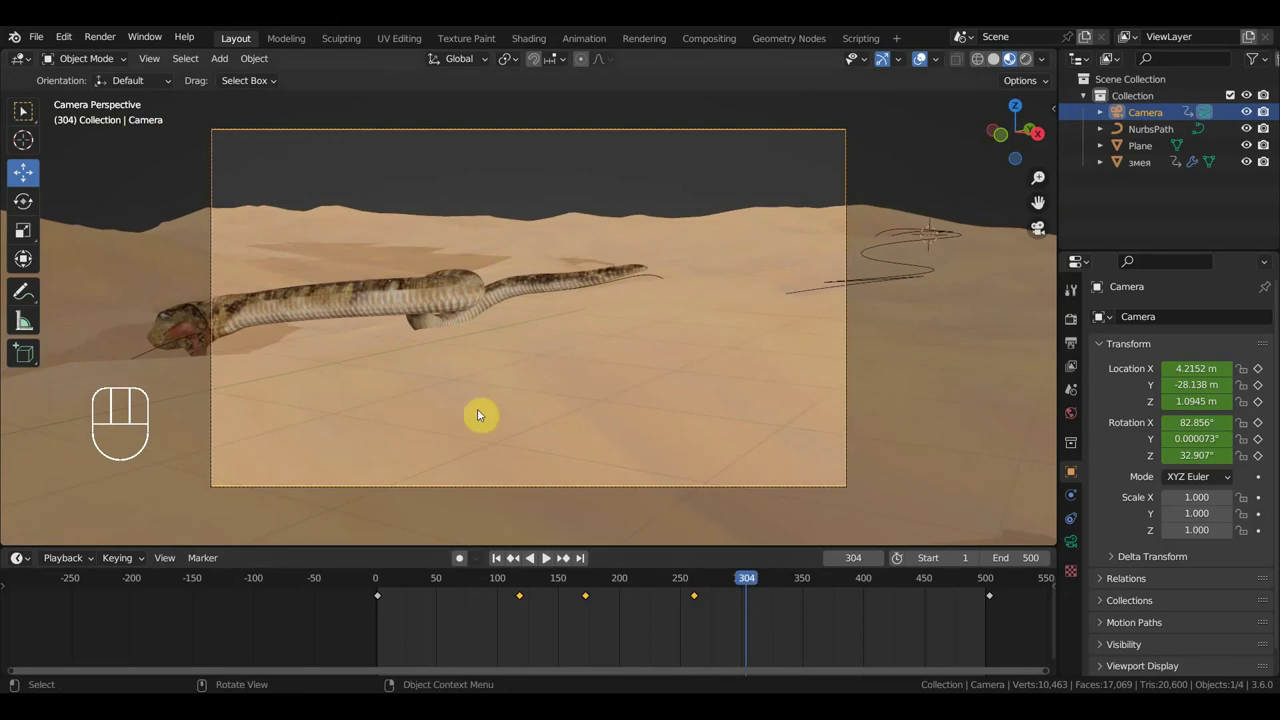
{"action": "middle_click_drag", "start_coordinate": [484, 403], "coordinate": [606, 391]}
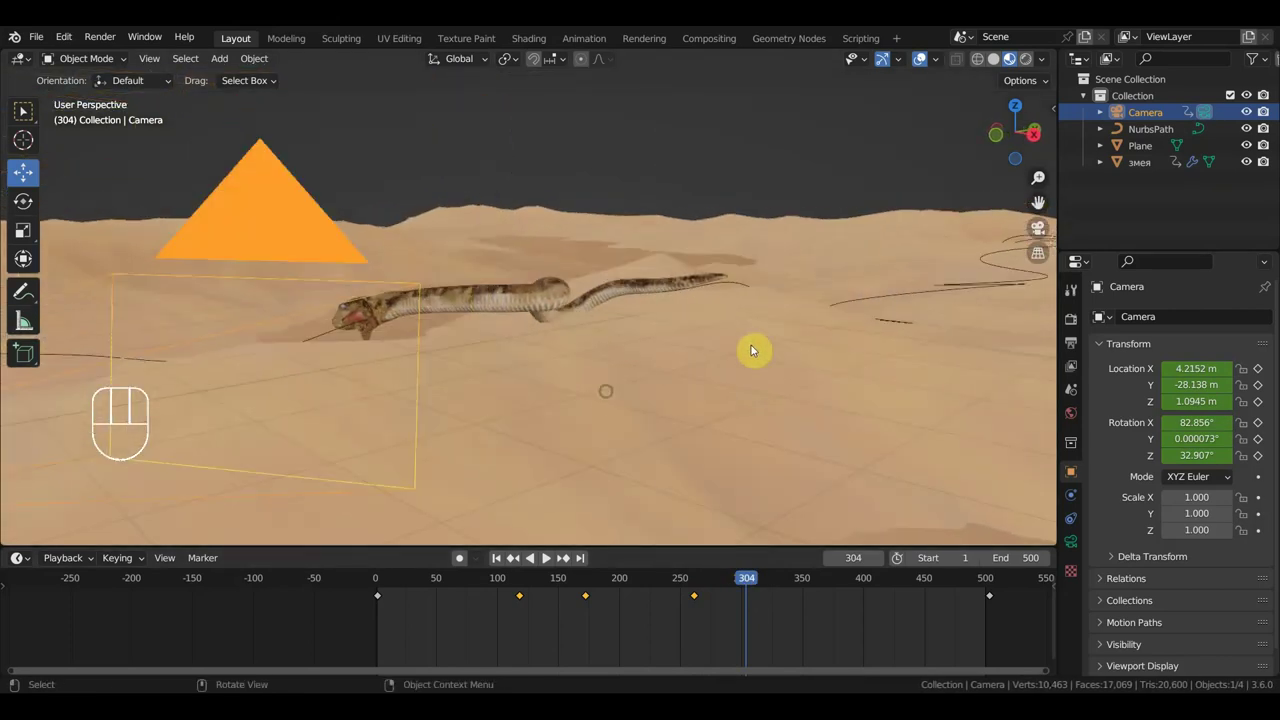
{"action": "left_click", "coordinate": [884, 296]}
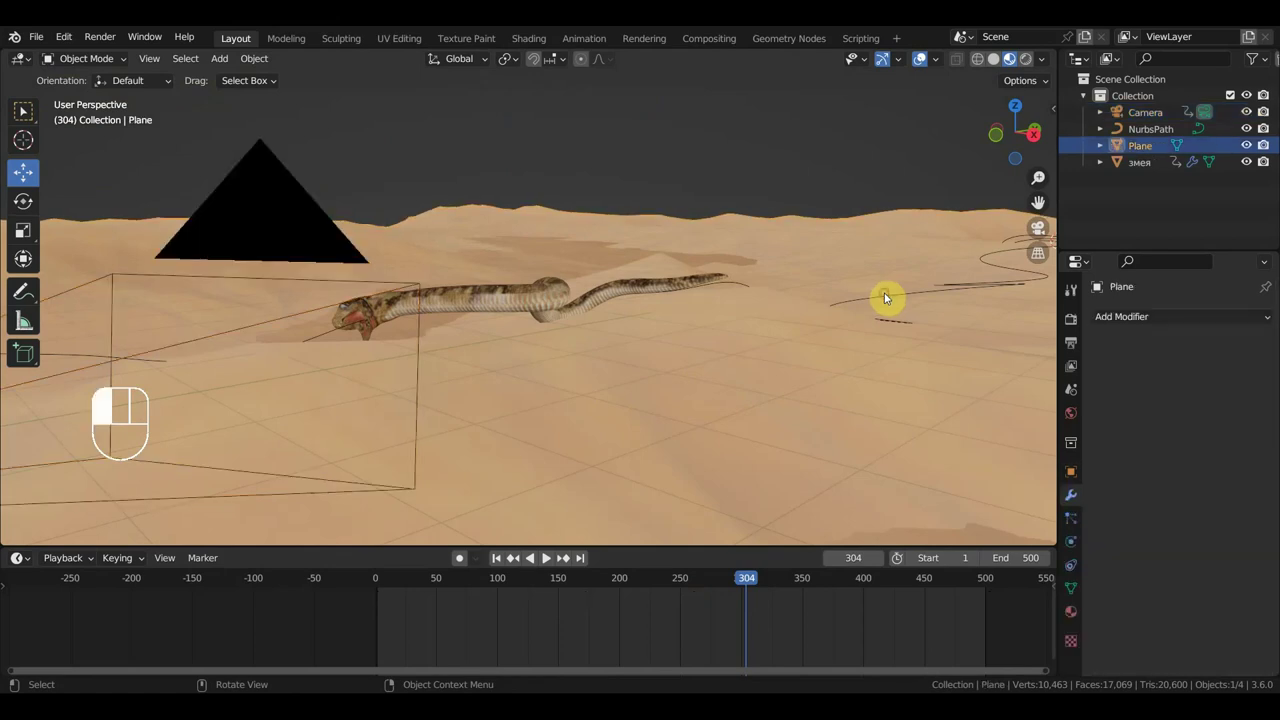
{"action": "left_click", "coordinate": [884, 297]}
{"action": "middle_click_drag", "start_coordinate": [310, 212], "coordinate": [449, 211]}
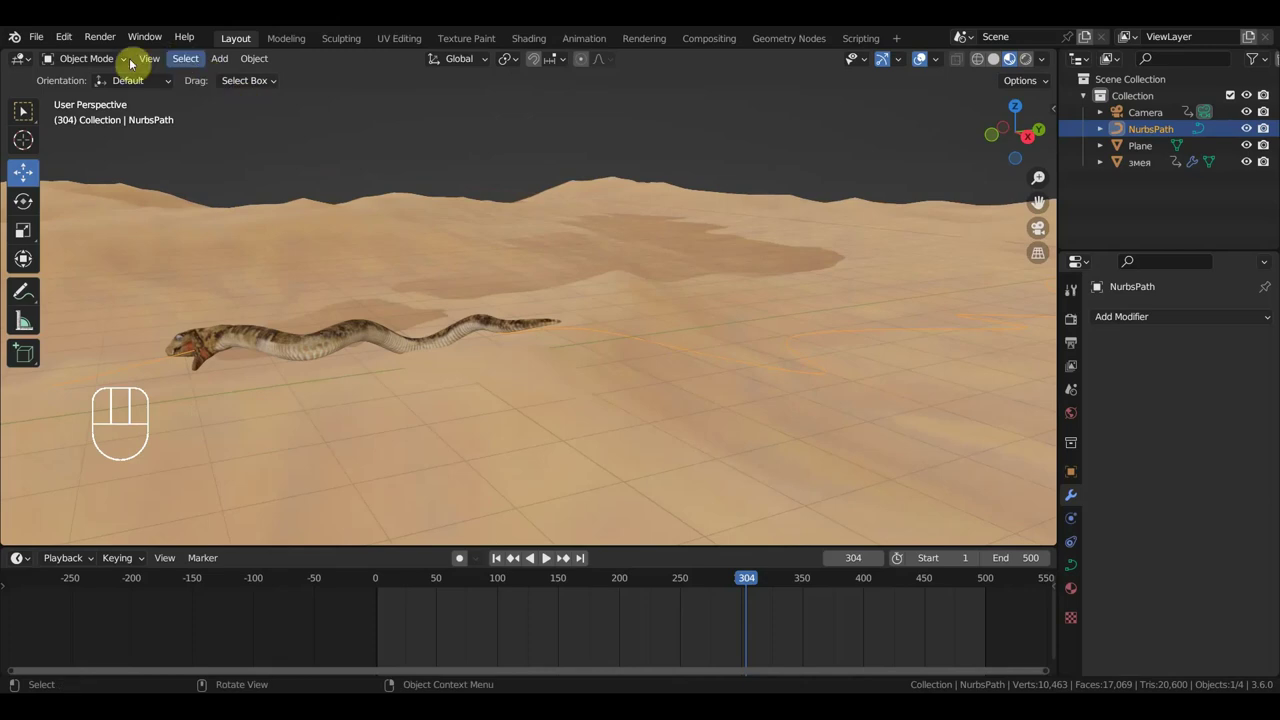
{"action": "left_click", "coordinate": [94, 62]}
{"action": "left_click", "coordinate": [89, 95]}
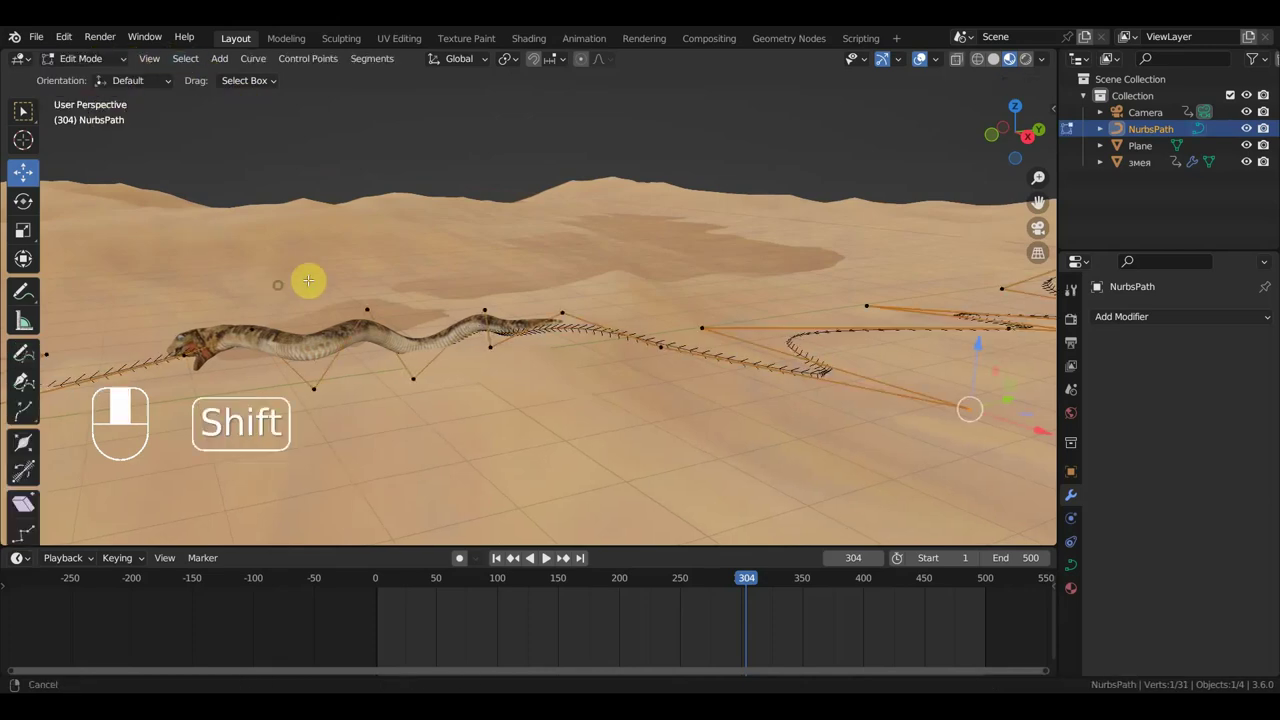
Lower the path control points along the snake's neck and middle so its raised body comes down toward the sand
{"action": "middle_click_drag", "start_coordinate": [306, 277], "coordinate": [321, 262], "text": "shift"}
{"action": "left_click", "coordinate": [350, 274]}
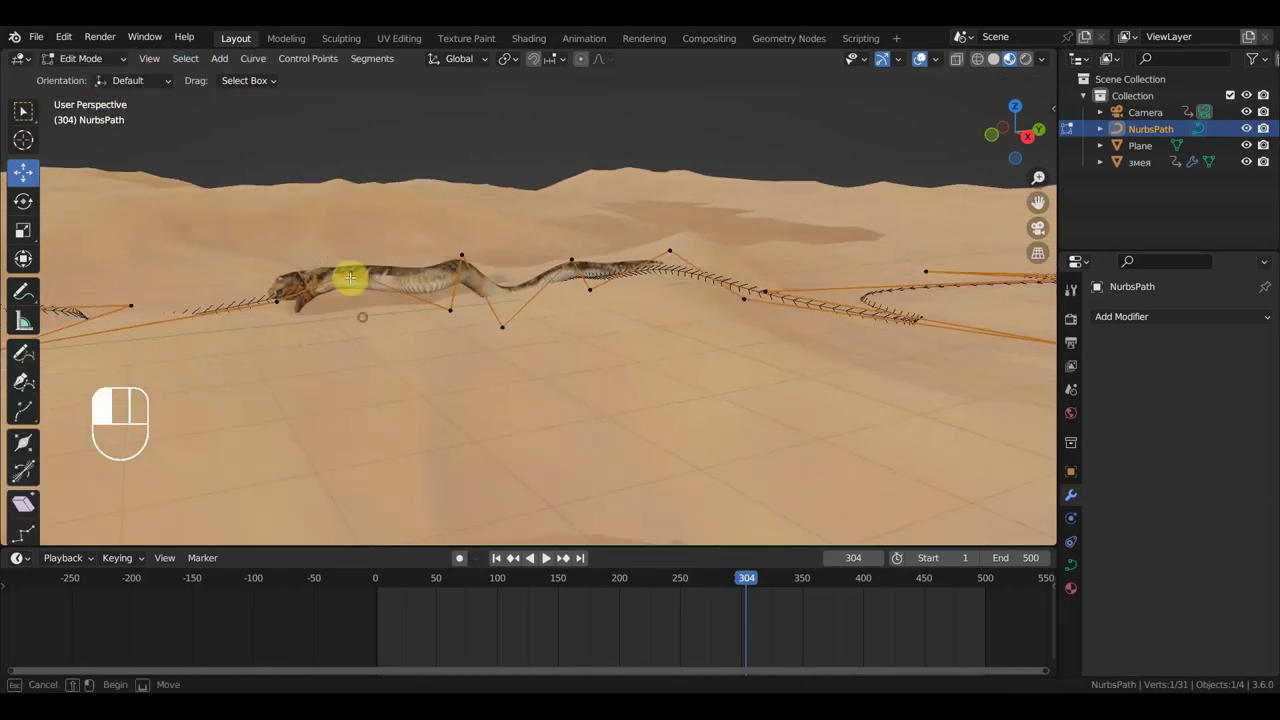
{"action": "left_click_drag", "start_coordinate": [361, 238], "coordinate": [361, 286]}
{"action": "left_click_drag", "start_coordinate": [453, 233], "coordinate": [560, 286]}
{"action": "middle_click_drag", "start_coordinate": [560, 286], "coordinate": [598, 222]}
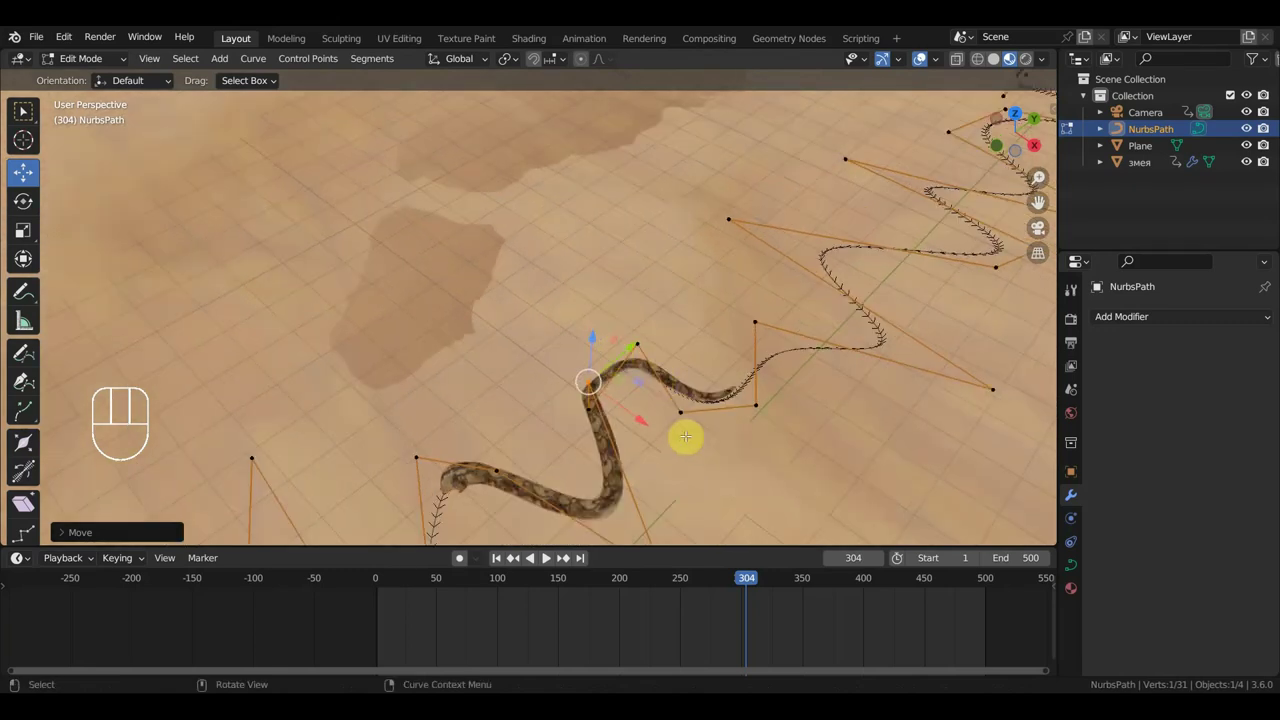
Shift the selected mid-body control point horizontally along the X and Y axes to smooth the snake's bend
{"action": "scroll", "coordinate": [685, 450], "scroll_direction": "down", "scroll_amount": 3}
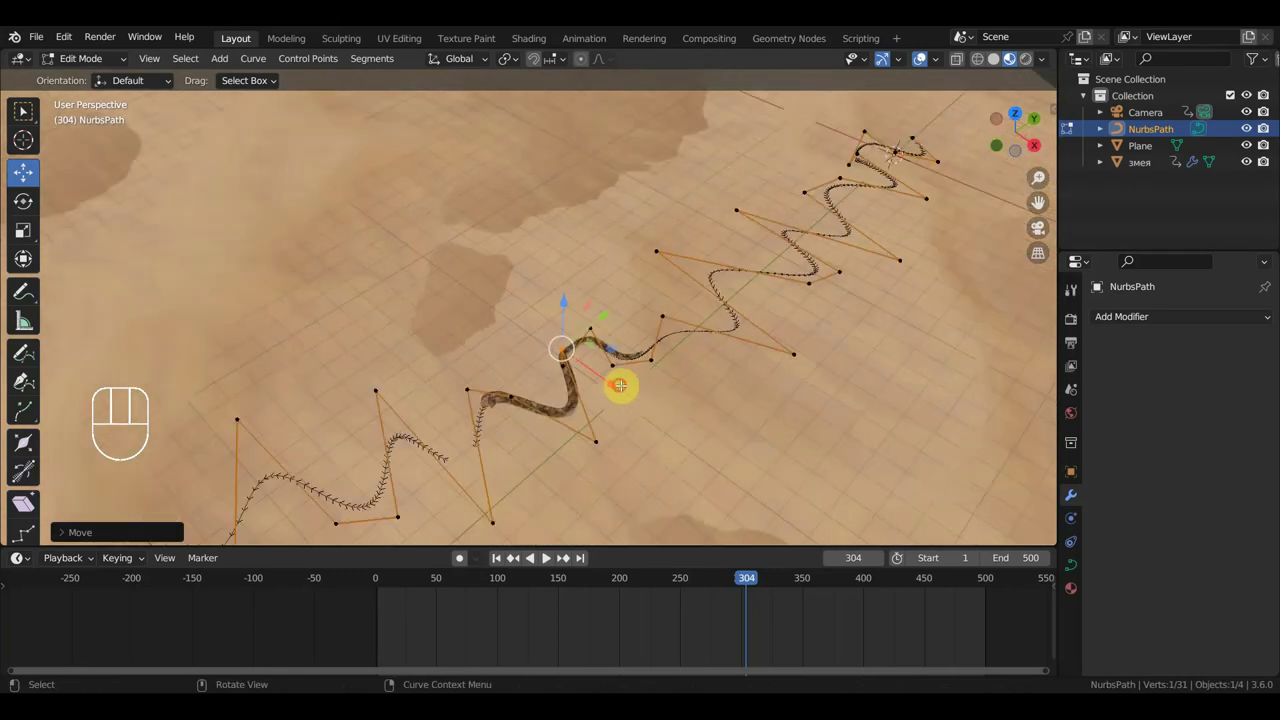
{"action": "left_click_drag", "start_coordinate": [620, 385], "coordinate": [657, 414]}
{"action": "middle_click_drag", "start_coordinate": [657, 414], "coordinate": [586, 357]}
{"action": "left_click_drag", "start_coordinate": [494, 196], "coordinate": [501, 228]}
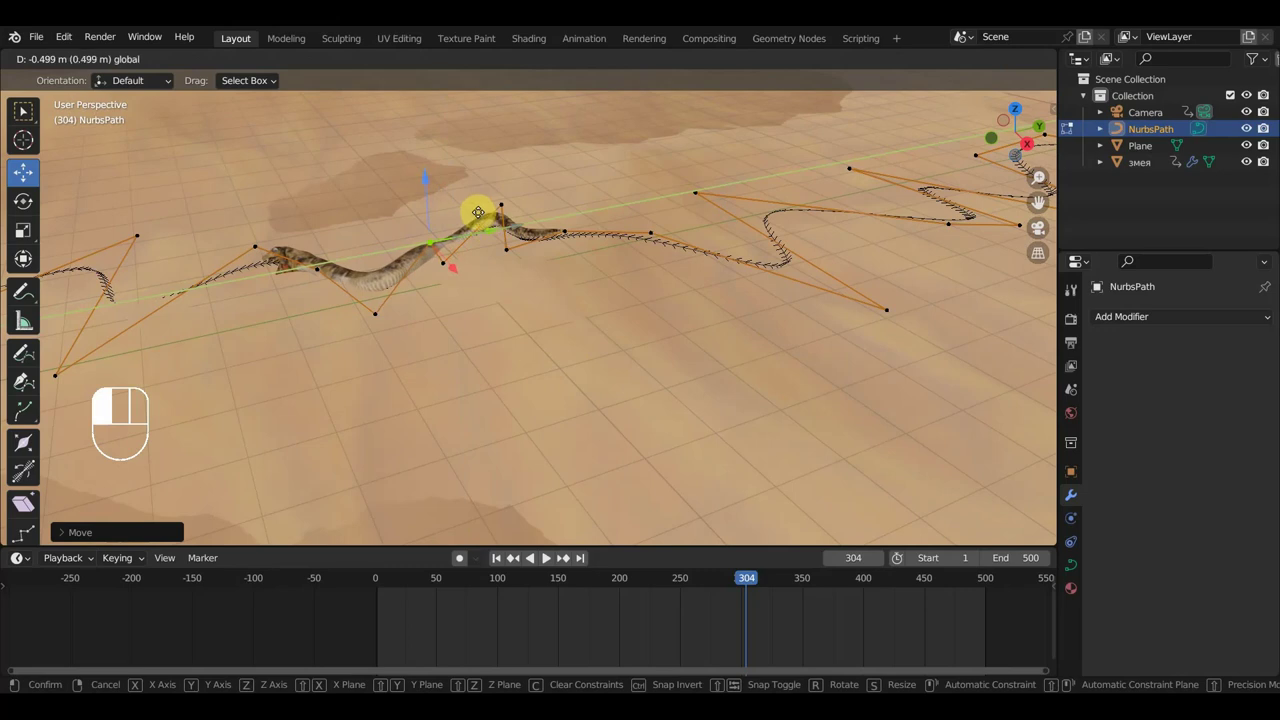
{"action": "left_click_drag", "start_coordinate": [478, 207], "coordinate": [511, 205]}
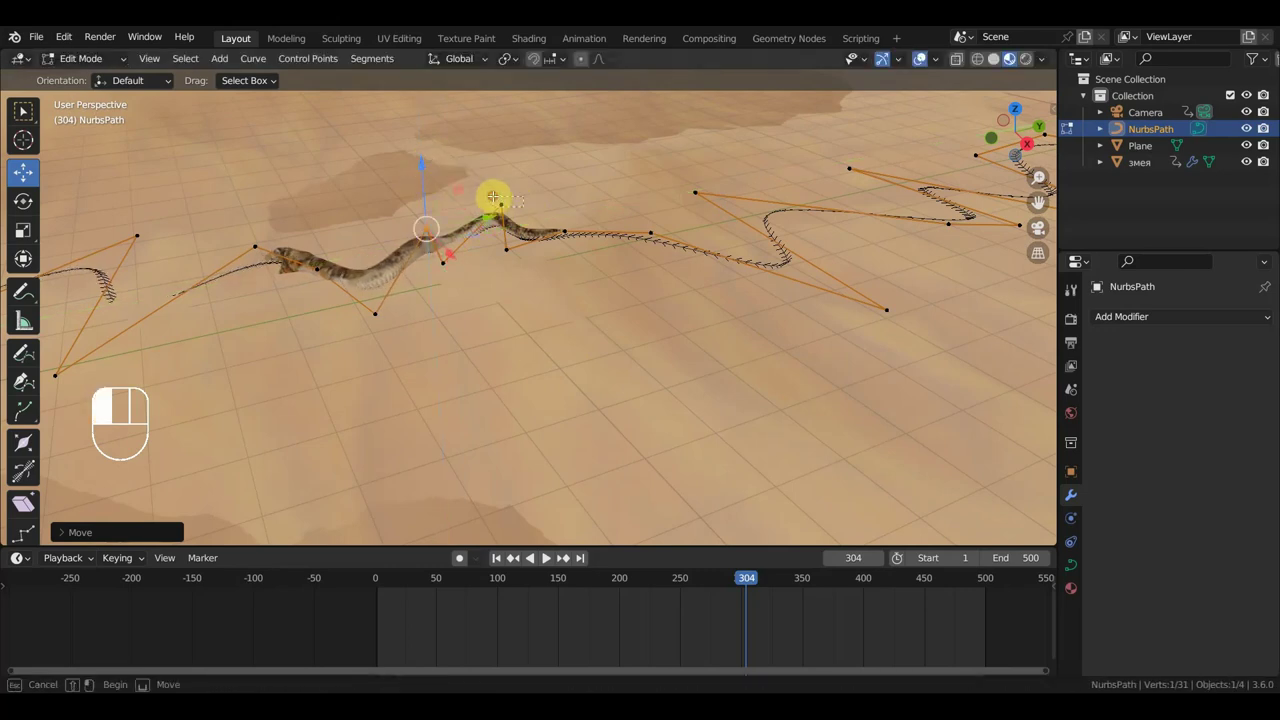
Fine-tune the heights of the control point near the snake's tail and the one just ahead of its head
{"action": "left_click", "coordinate": [493, 197]}
{"action": "left_click_drag", "start_coordinate": [508, 147], "coordinate": [507, 140]}
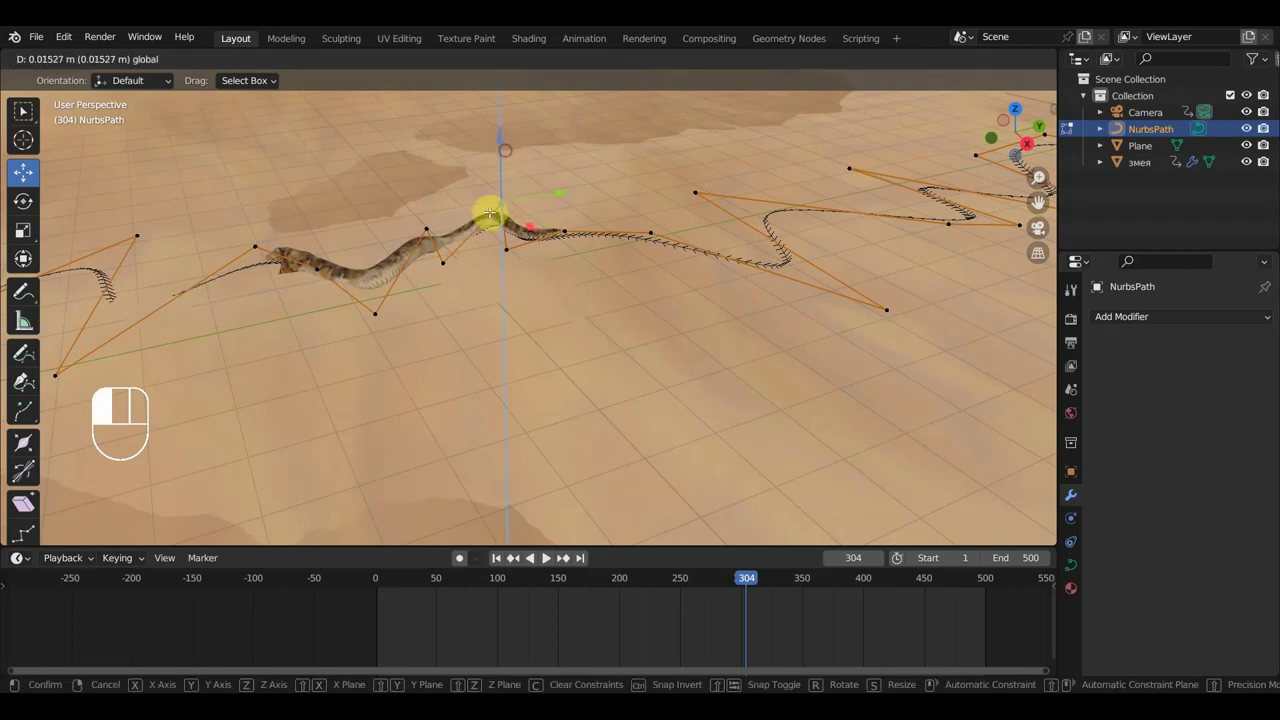
{"action": "left_click_drag", "start_coordinate": [490, 212], "coordinate": [490, 212]}
{"action": "middle_click_drag", "start_coordinate": [490, 212], "coordinate": [603, 234]}
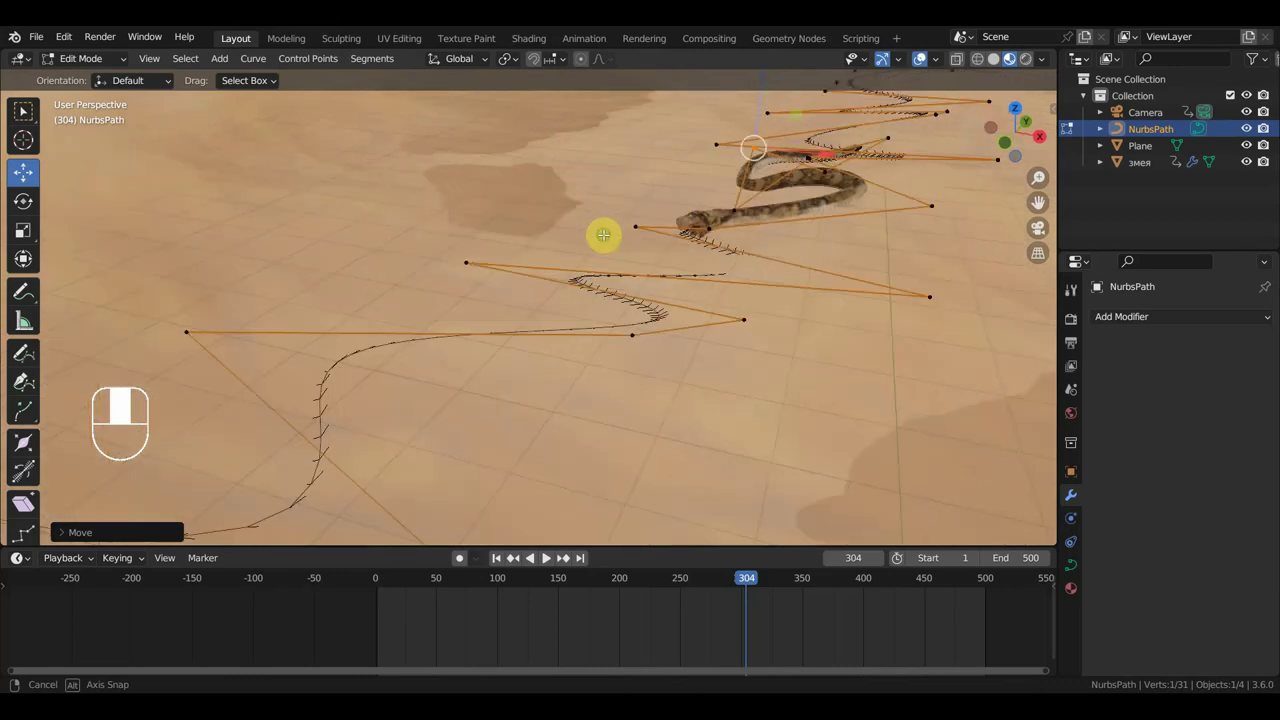
{"action": "left_click_drag", "start_coordinate": [657, 250], "coordinate": [620, 206]}
{"action": "left_click_drag", "start_coordinate": [638, 163], "coordinate": [640, 168]}
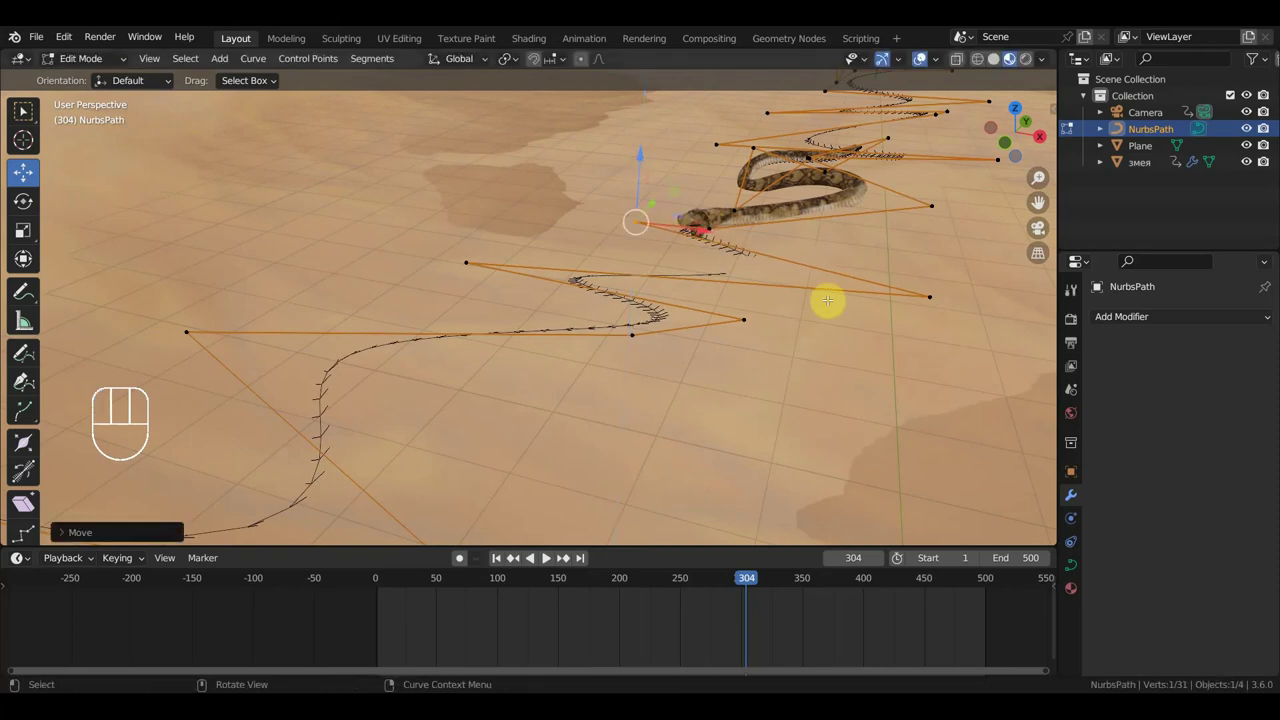
Go to frame 353 and lower the path control point near the snake's tail toward the sand
{"action": "middle_click_drag", "start_coordinate": [826, 341], "coordinate": [800, 385]}
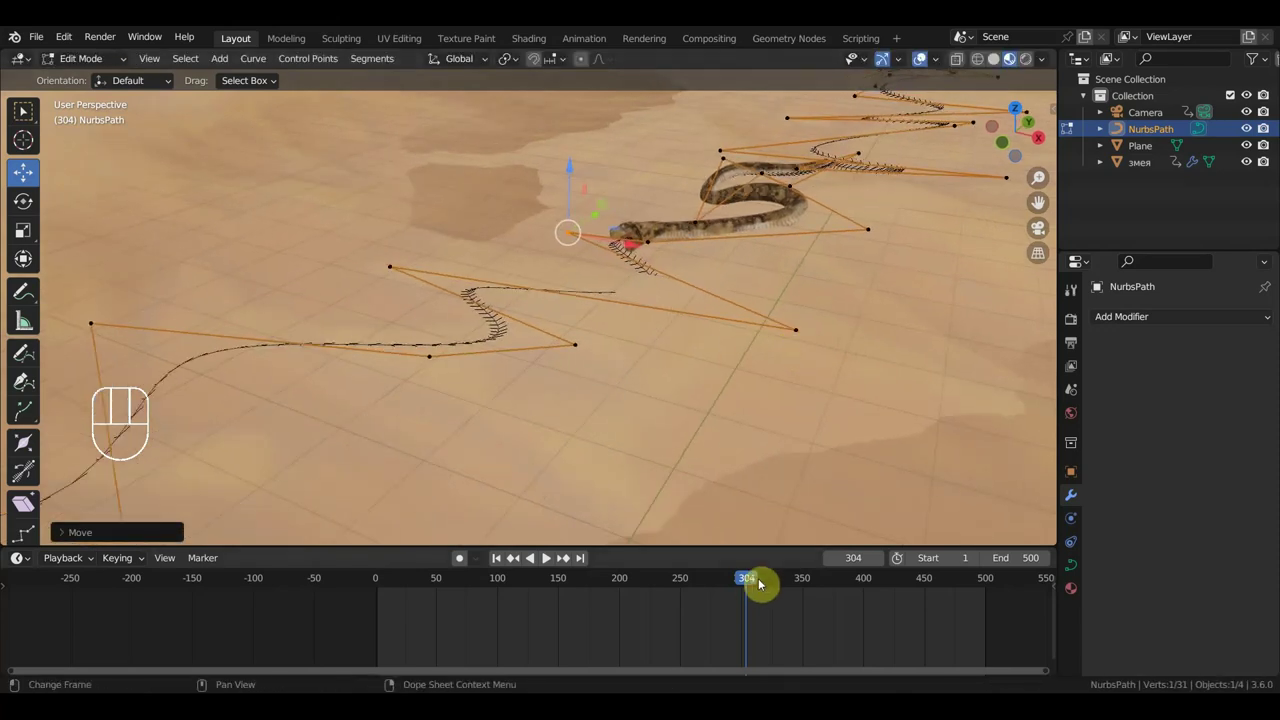
{"action": "left_click_drag", "start_coordinate": [760, 585], "coordinate": [806, 591]}
{"action": "middle_click_drag", "start_coordinate": [640, 409], "coordinate": [611, 340]}
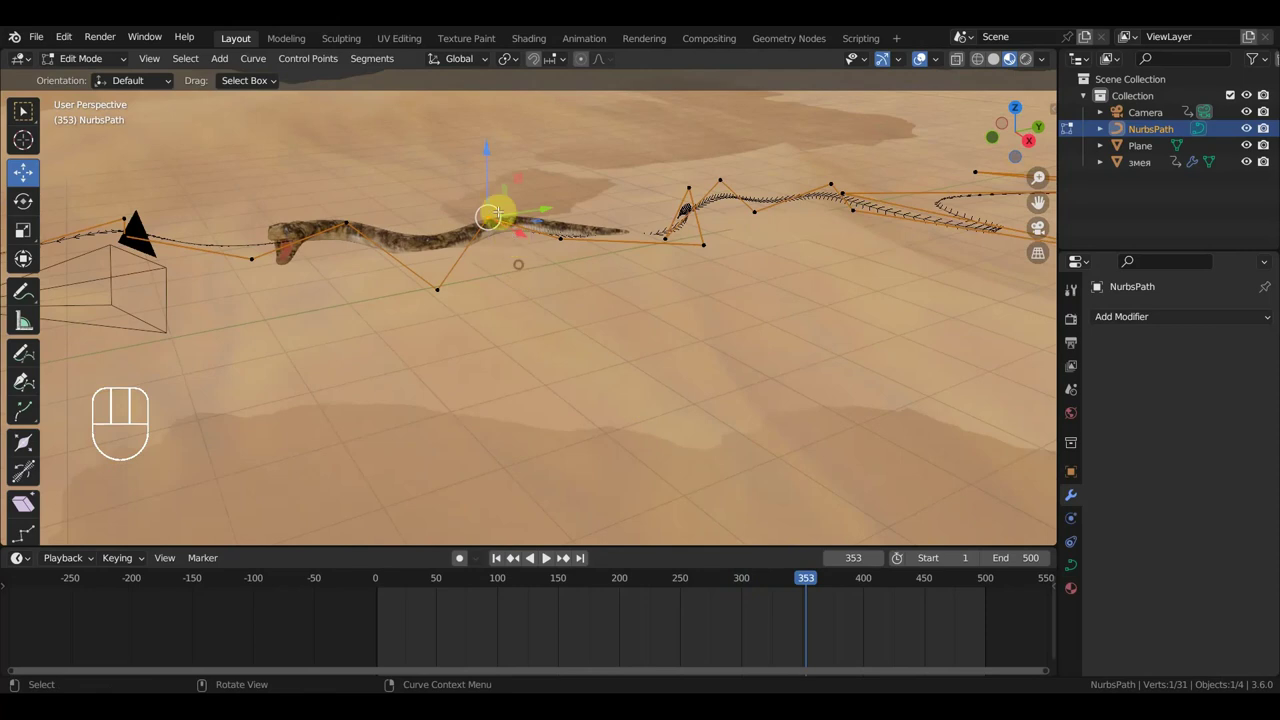
{"action": "left_click_drag", "start_coordinate": [497, 213], "coordinate": [489, 168]}
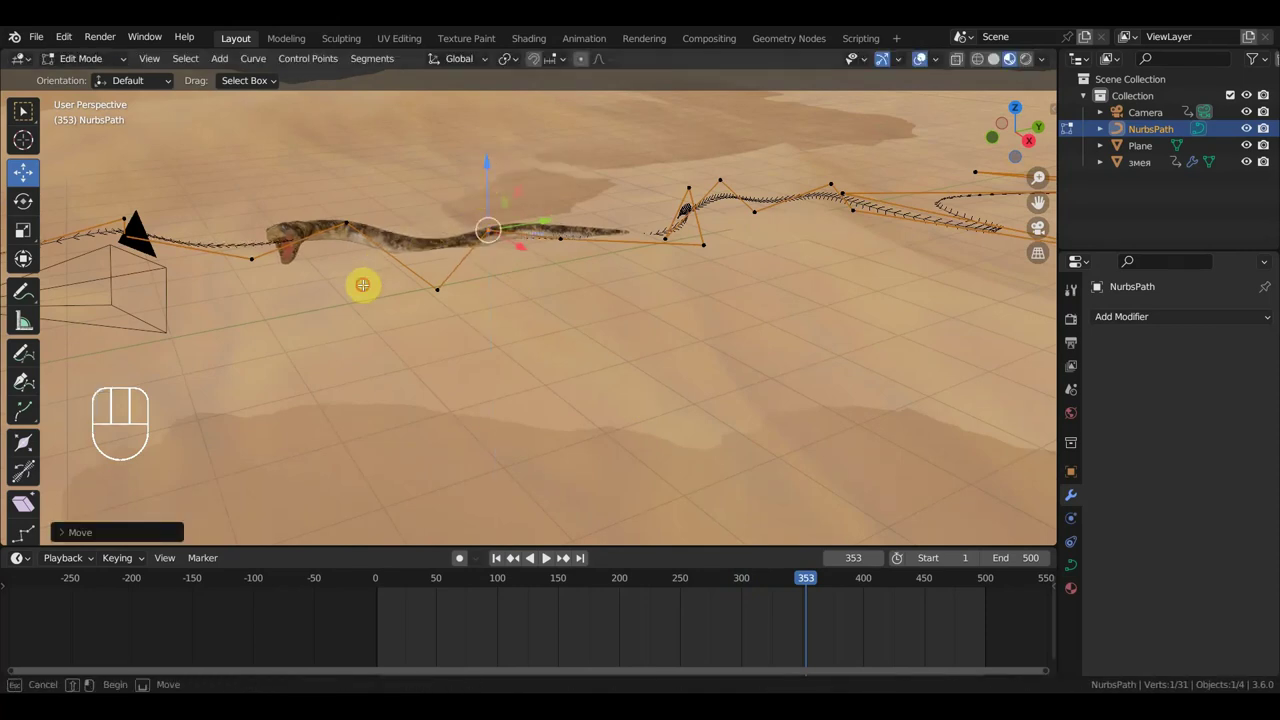
Lower the path control point behind the snake's head, and at frame 385 lower the one beneath its raised front body toward the sand
{"action": "mouse_move", "coordinate": [333, 197]}
{"action": "left_mouse_down"}
{"action": "mouse_move", "coordinate": [340, 174]}
{"action": "mouse_move", "coordinate": [341, 186]}
{"action": "left_mouse_up"}
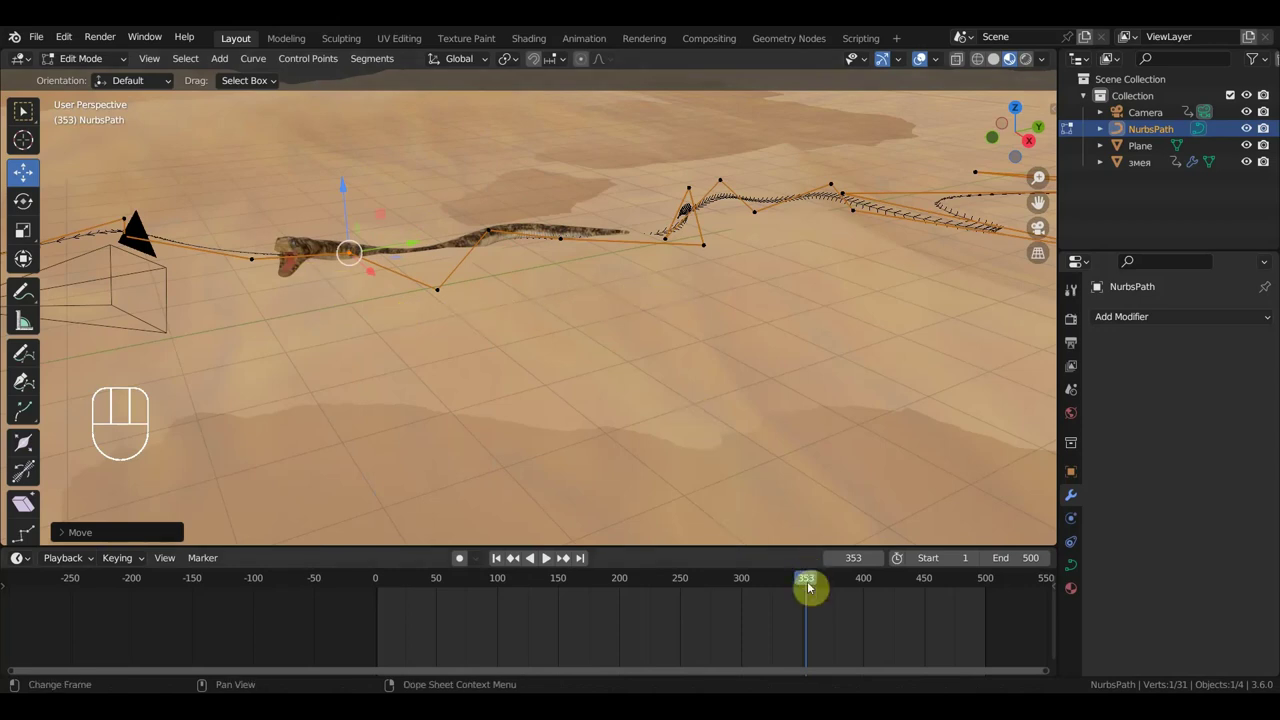
{"action": "middle_click_drag", "start_coordinate": [407, 336], "coordinate": [492, 335]}
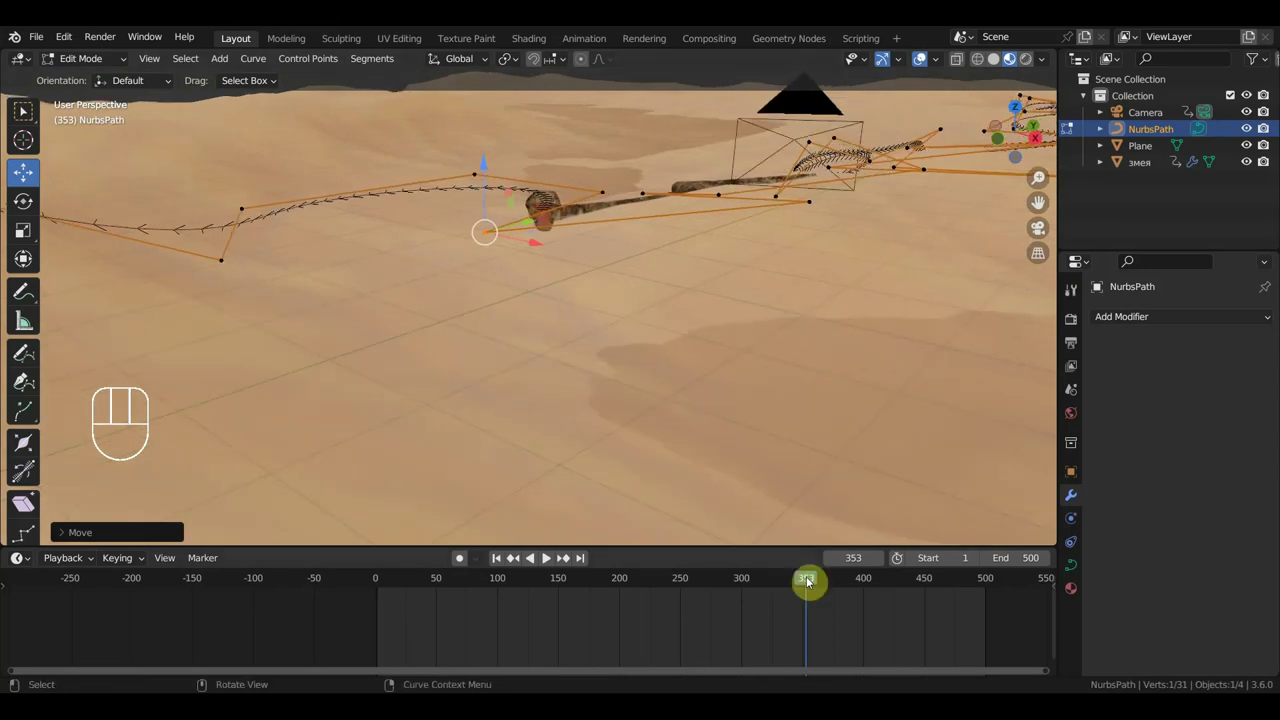
{"action": "left_click_drag", "start_coordinate": [818, 580], "coordinate": [846, 583]}
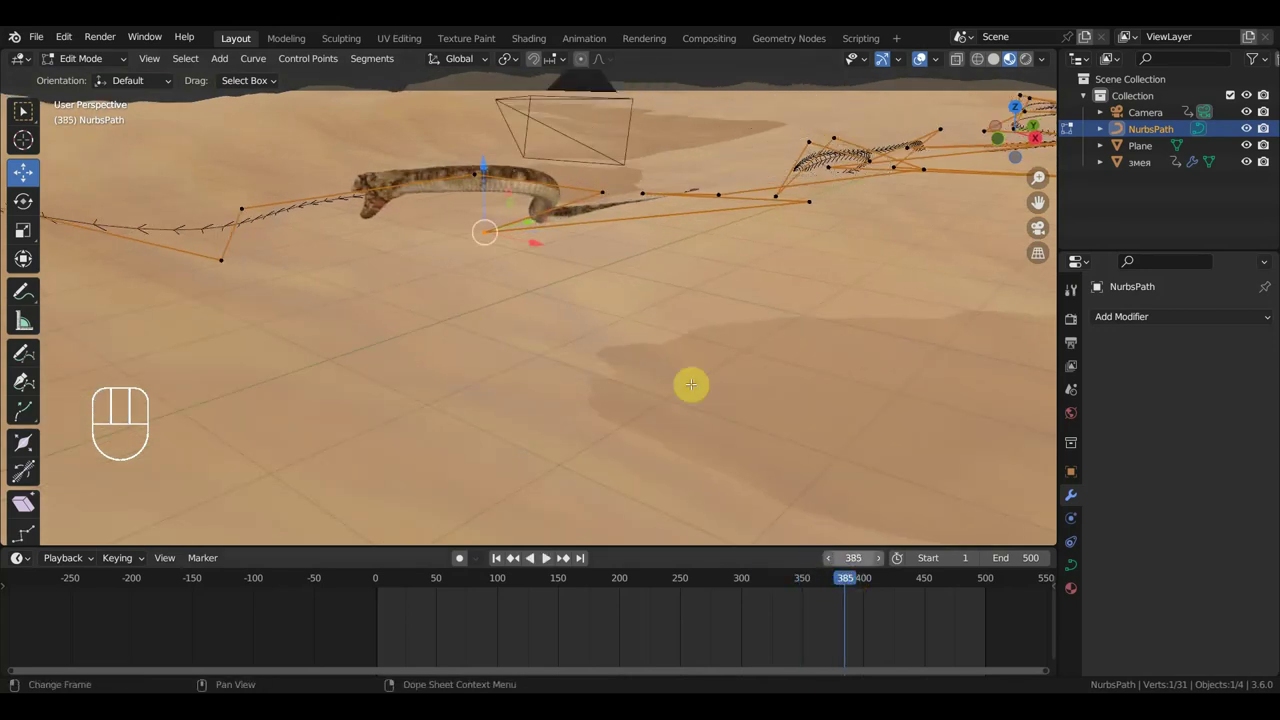
{"action": "left_click", "coordinate": [477, 177]}
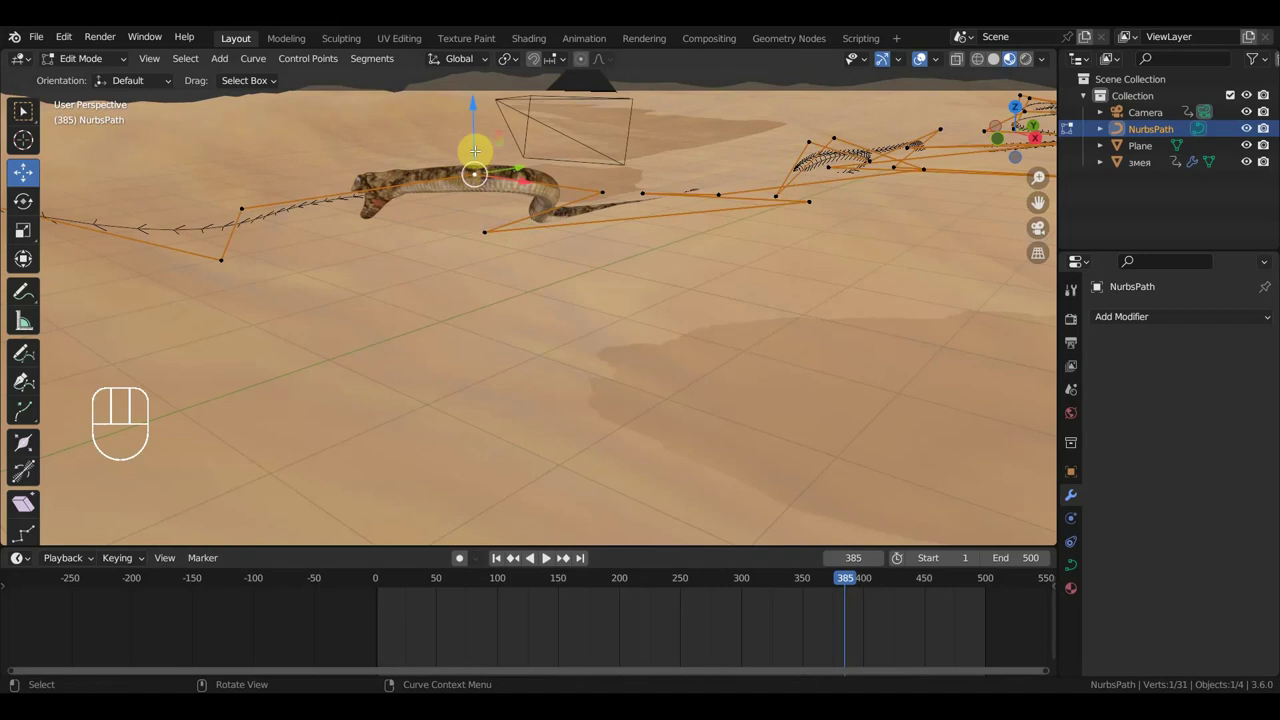
{"action": "left_click_drag", "start_coordinate": [469, 111], "coordinate": [517, 276]}
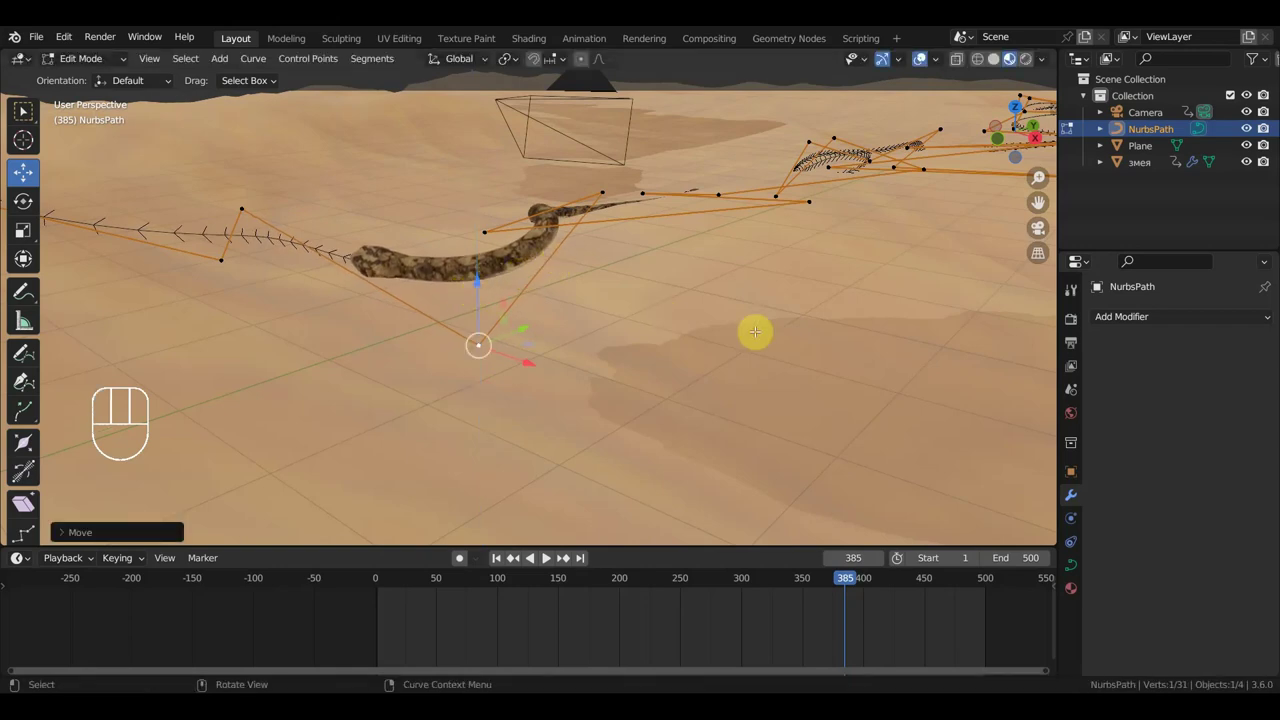
Go to frame 414 and lower the path control point beside the path's end by about 0.31 m along Z
{"action": "middle_click_drag", "start_coordinate": [399, 321], "coordinate": [487, 362]}
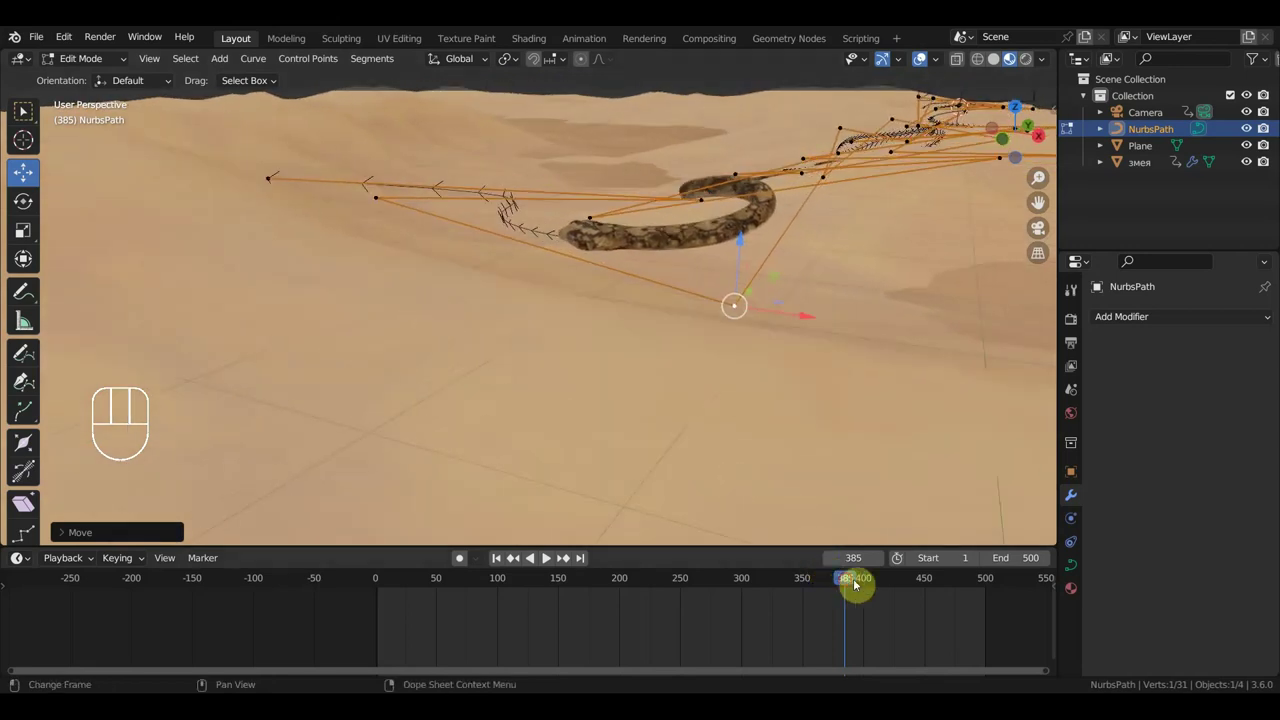
{"action": "left_click_drag", "start_coordinate": [854, 585], "coordinate": [880, 586]}
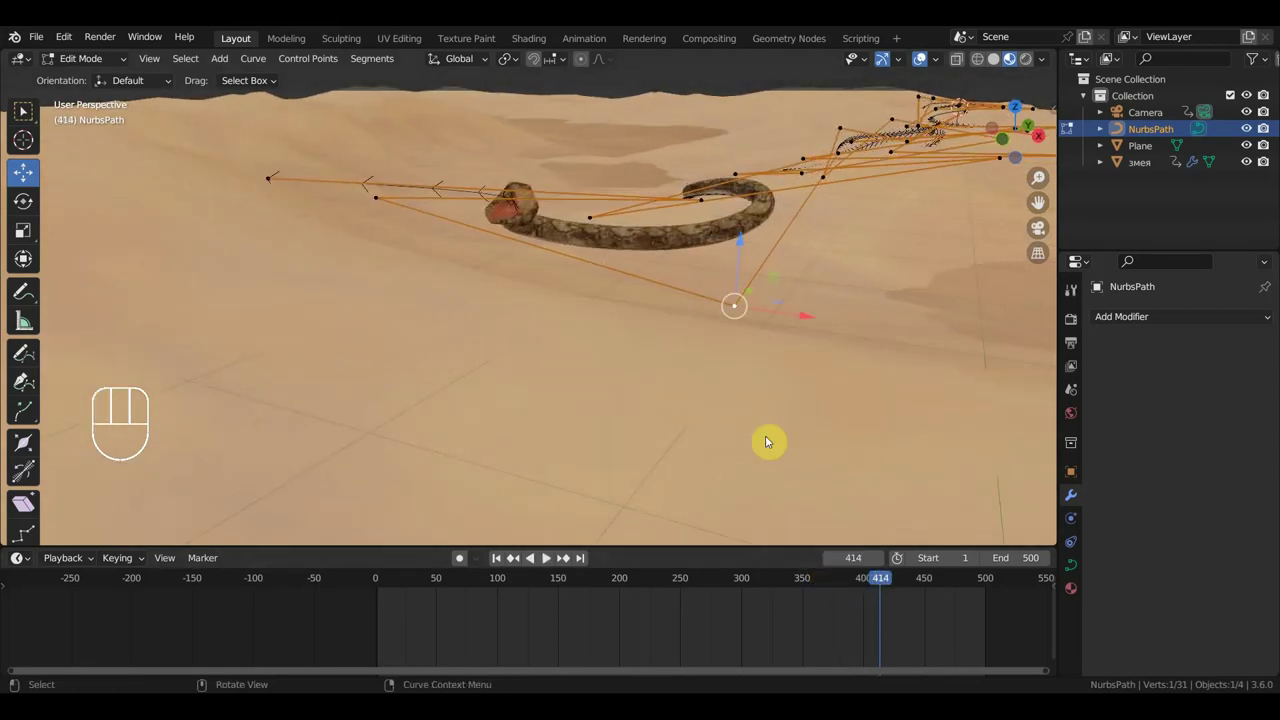
{"action": "middle_click_drag", "start_coordinate": [557, 290], "coordinate": [628, 277]}
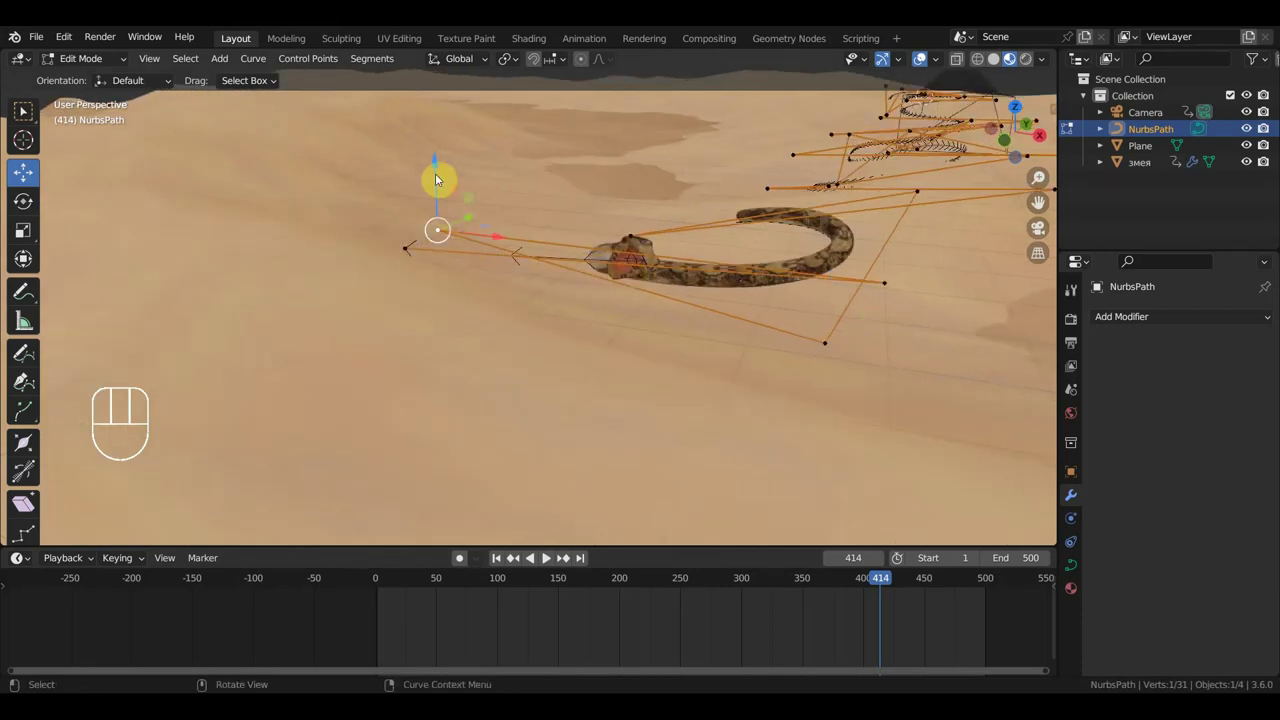
{"action": "key", "text": "g"}
{"action": "key", "text": "z"}
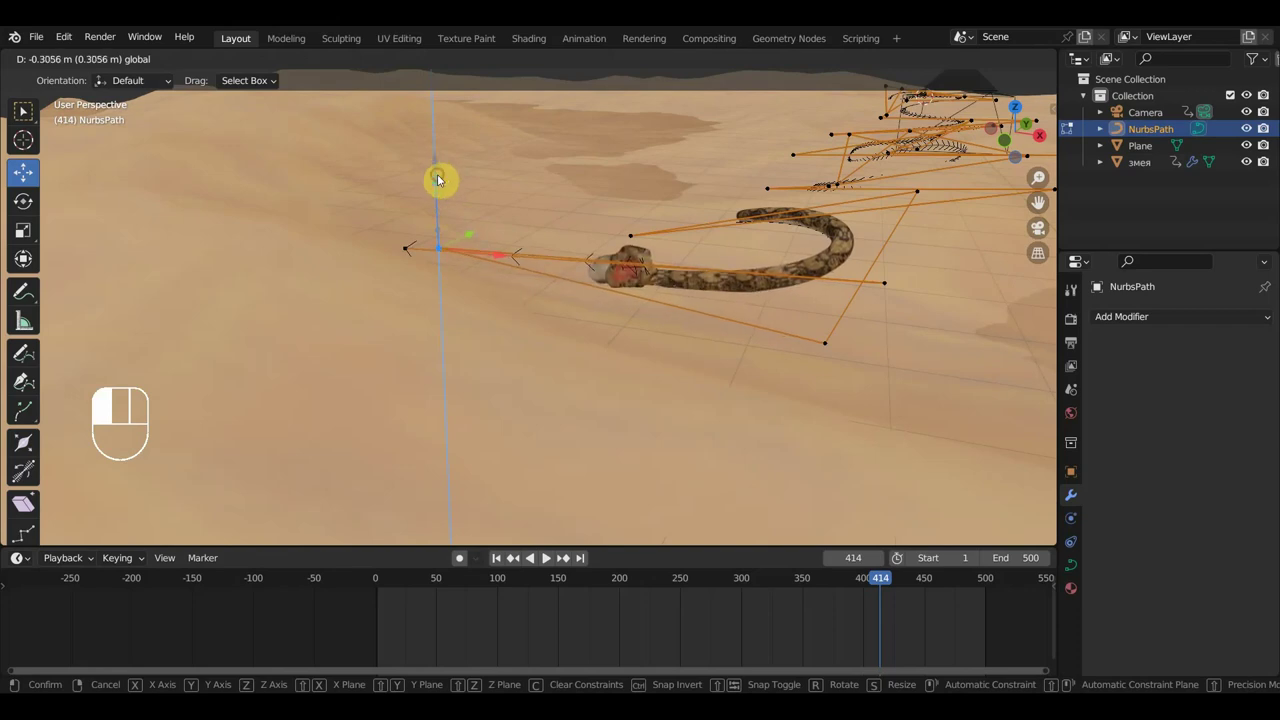
{"action": "left_click", "coordinate": [437, 180]}
Raise the path's second-to-last control point, to the side of the snake's body, along the Z axis
{"action": "left_click", "coordinate": [886, 286]}
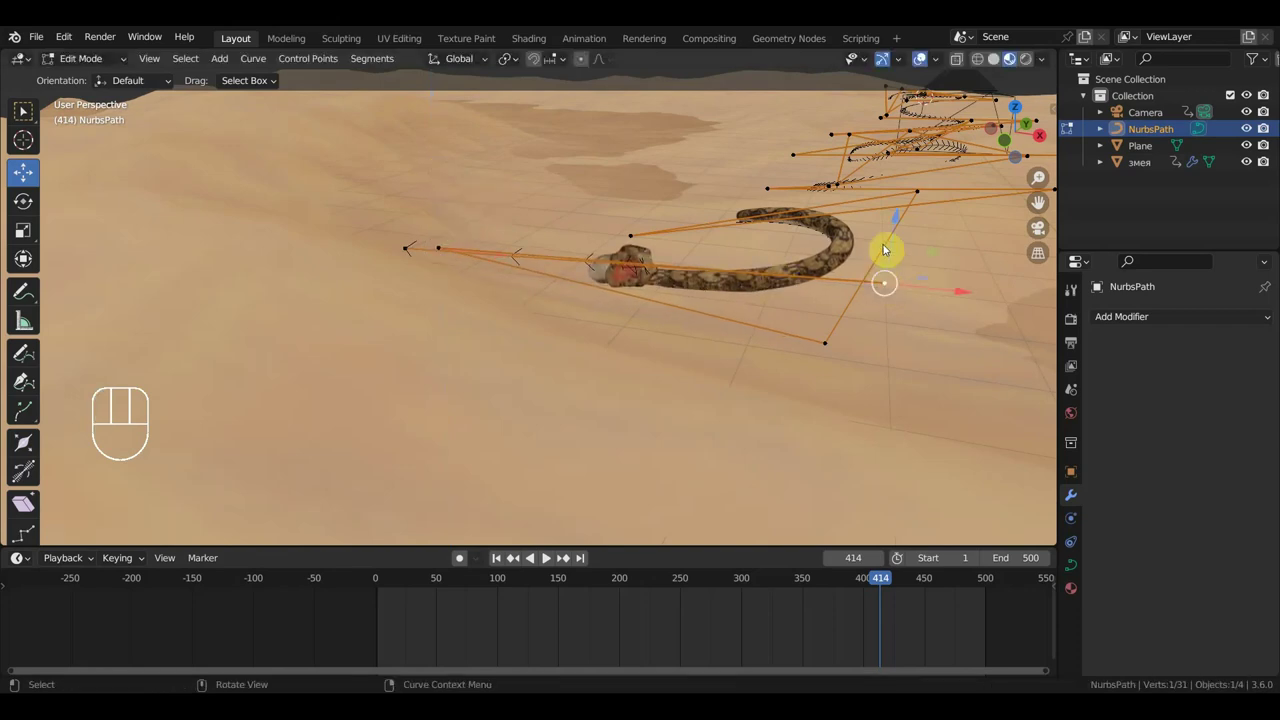
{"action": "key", "text": "g"}
{"action": "key", "text": "z"}
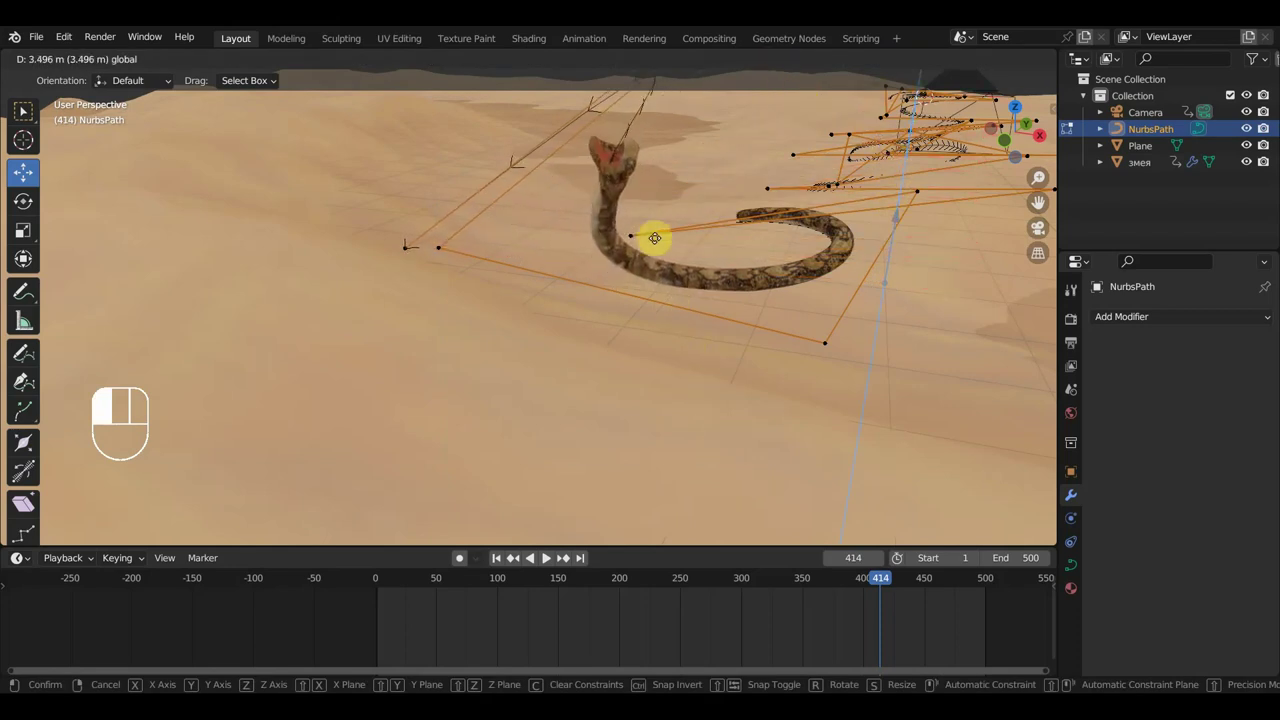
{"action": "left_click", "coordinate": [760, 203]}
{"action": "scroll", "coordinate": [759, 207], "scroll_direction": "down", "scroll_amount": 5}
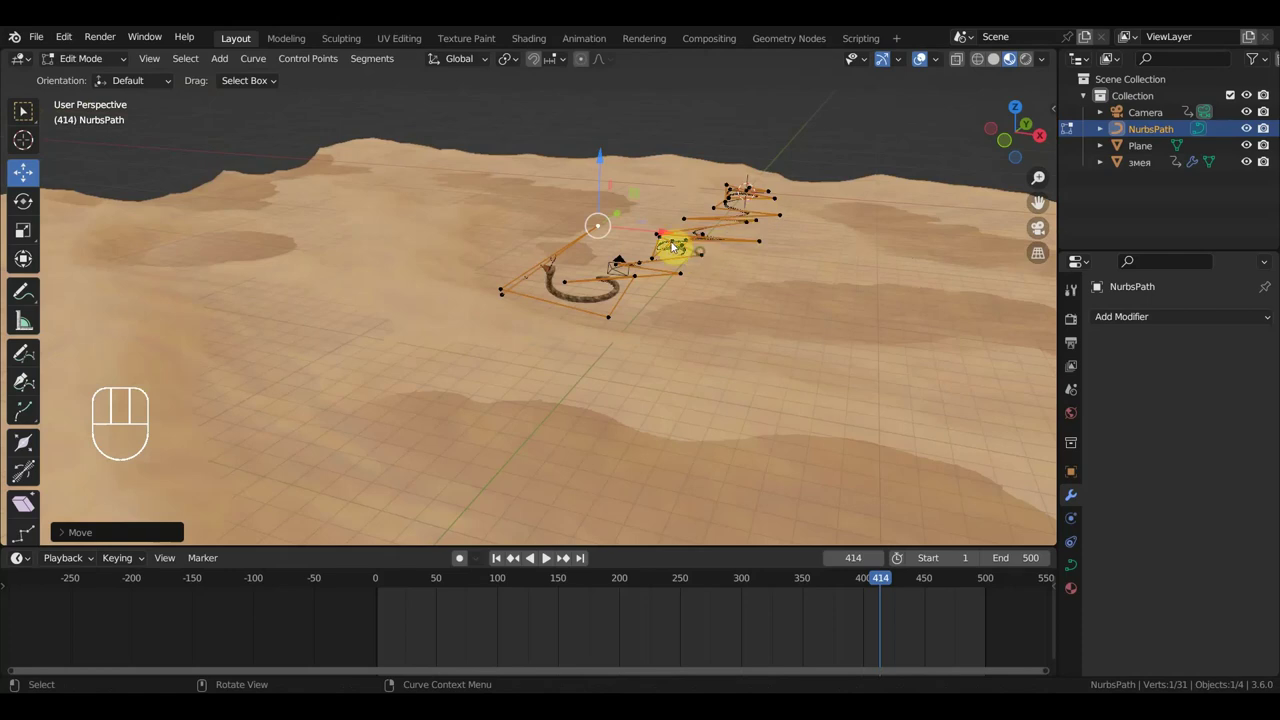
Move the raised control point freely back down to just behind the snake's head
{"action": "middle_click_drag", "start_coordinate": [673, 247], "coordinate": [645, 298]}
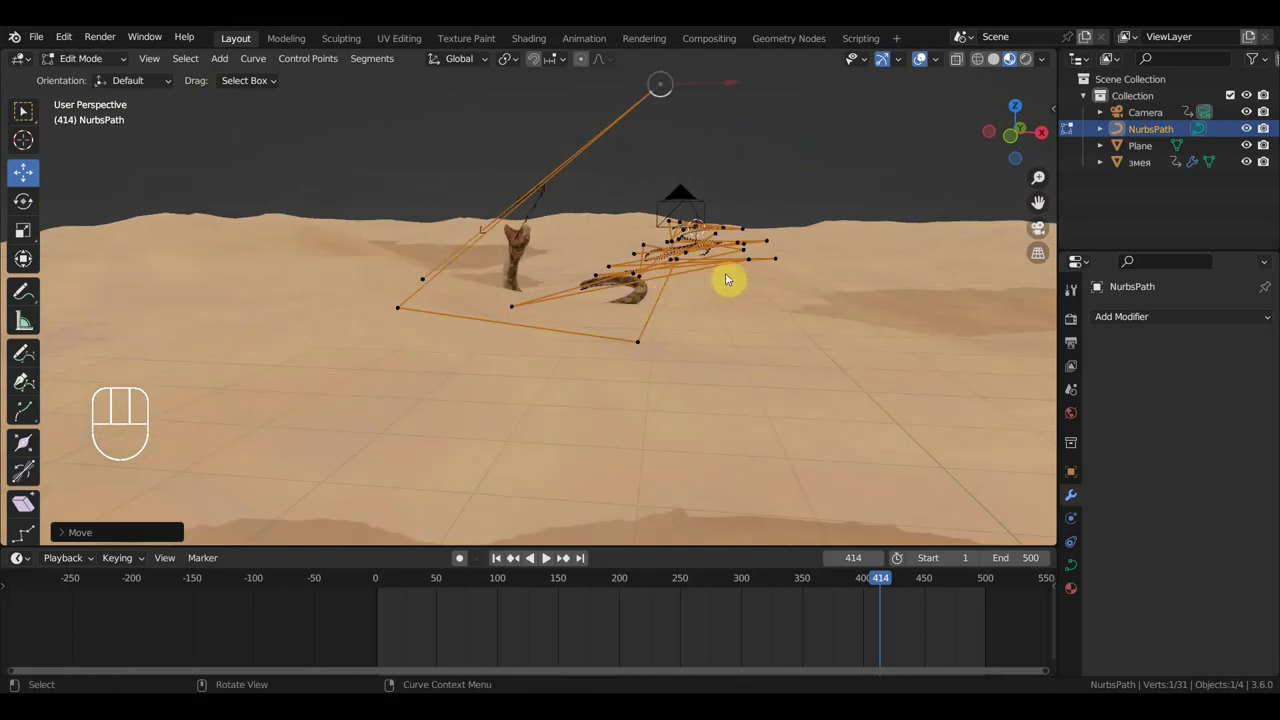
{"action": "key", "text": "g"}
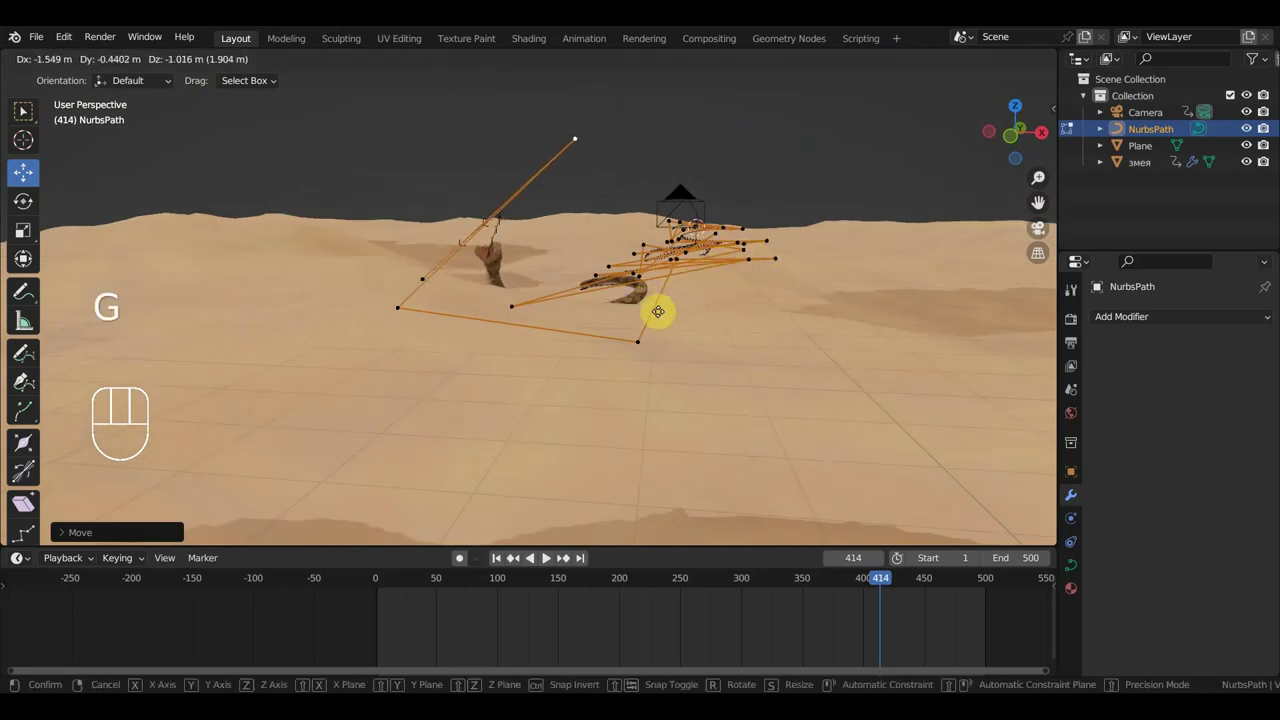
{"action": "left_click", "coordinate": [591, 390]}
{"action": "mouse_move", "coordinate": [591, 390]}
{"action": "middle_mouse_down"}
{"action": "mouse_move", "coordinate": [534, 420]}
{"action": "mouse_move", "coordinate": [565, 400]}
{"action": "mouse_move", "coordinate": [591, 404]}
{"action": "middle_mouse_up"}
{"action": "key", "text": "g"}
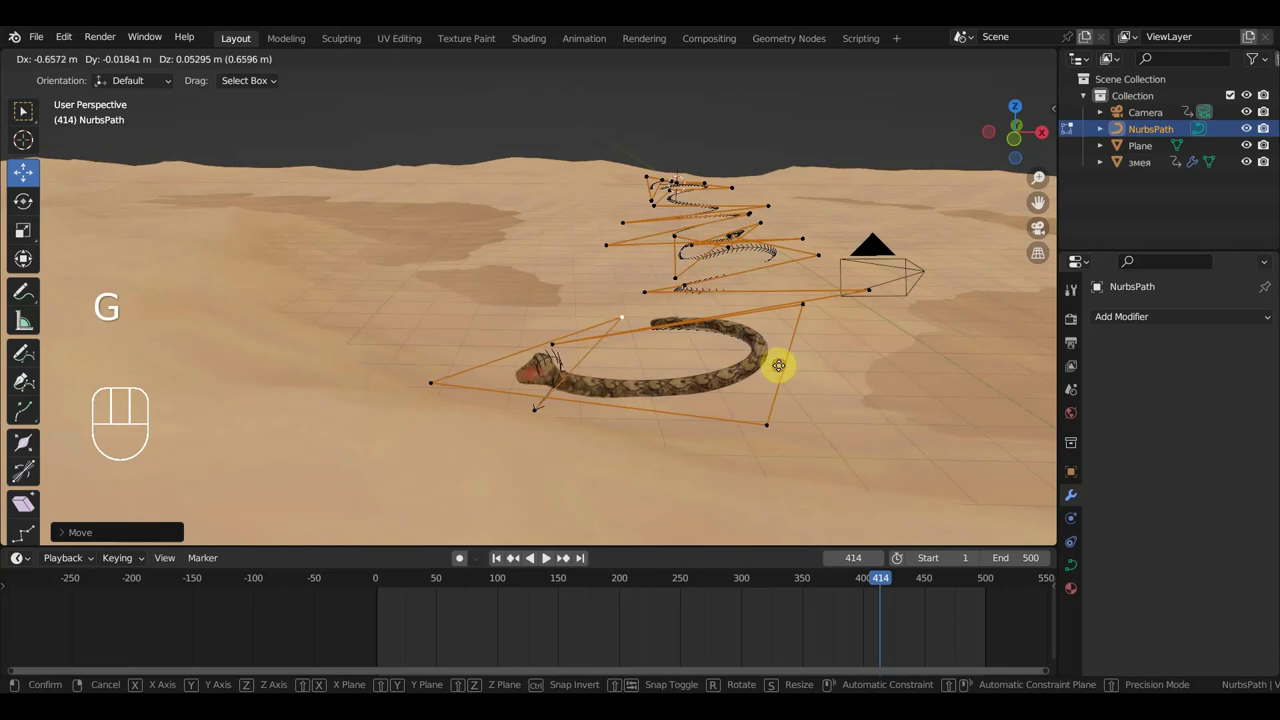
{"action": "left_click", "coordinate": [779, 366]}
Shift the same control point out to the opposite side of the path so the final stretch forms a wide bend
{"action": "mouse_move", "coordinate": [749, 371]}
{"action": "middle_mouse_down"}
{"action": "mouse_move", "coordinate": [700, 371]}
{"action": "mouse_move", "coordinate": [740, 380]}
{"action": "middle_mouse_up"}
{"action": "key", "text": "g"}
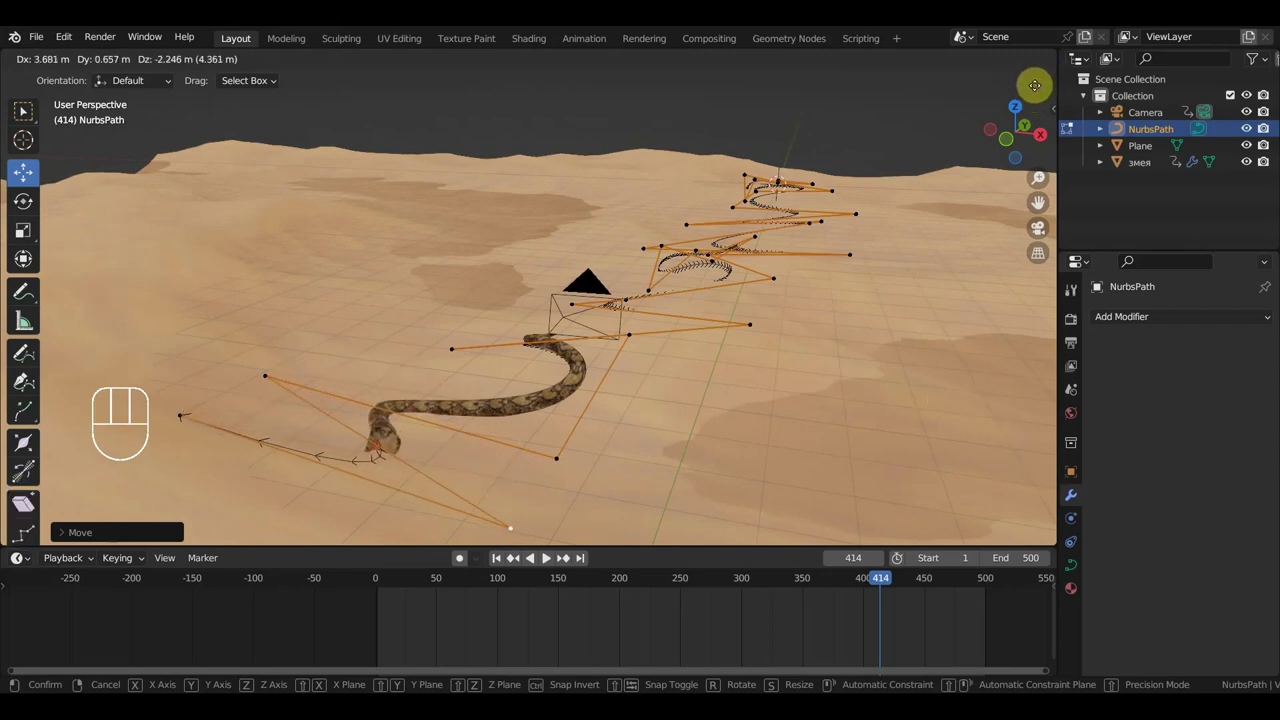
{"action": "left_click", "coordinate": [1040, 545]}
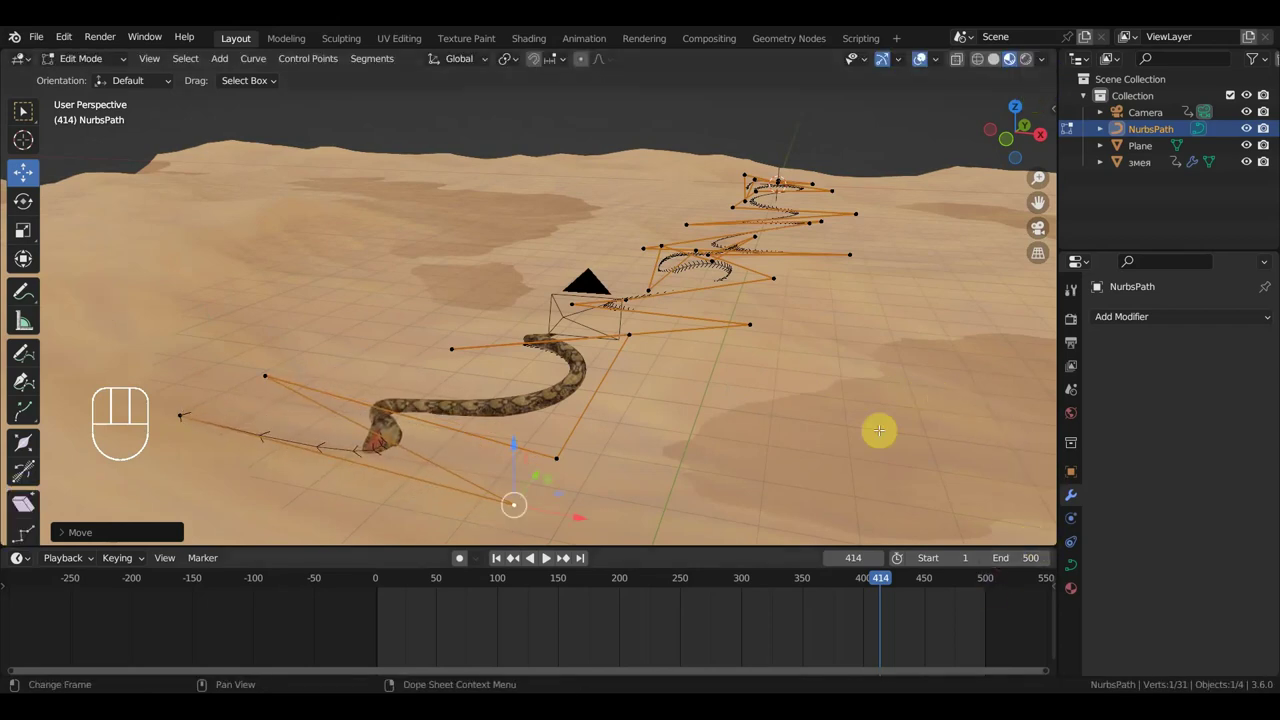
{"action": "middle_click_drag", "start_coordinate": [879, 430], "coordinate": [673, 430]}
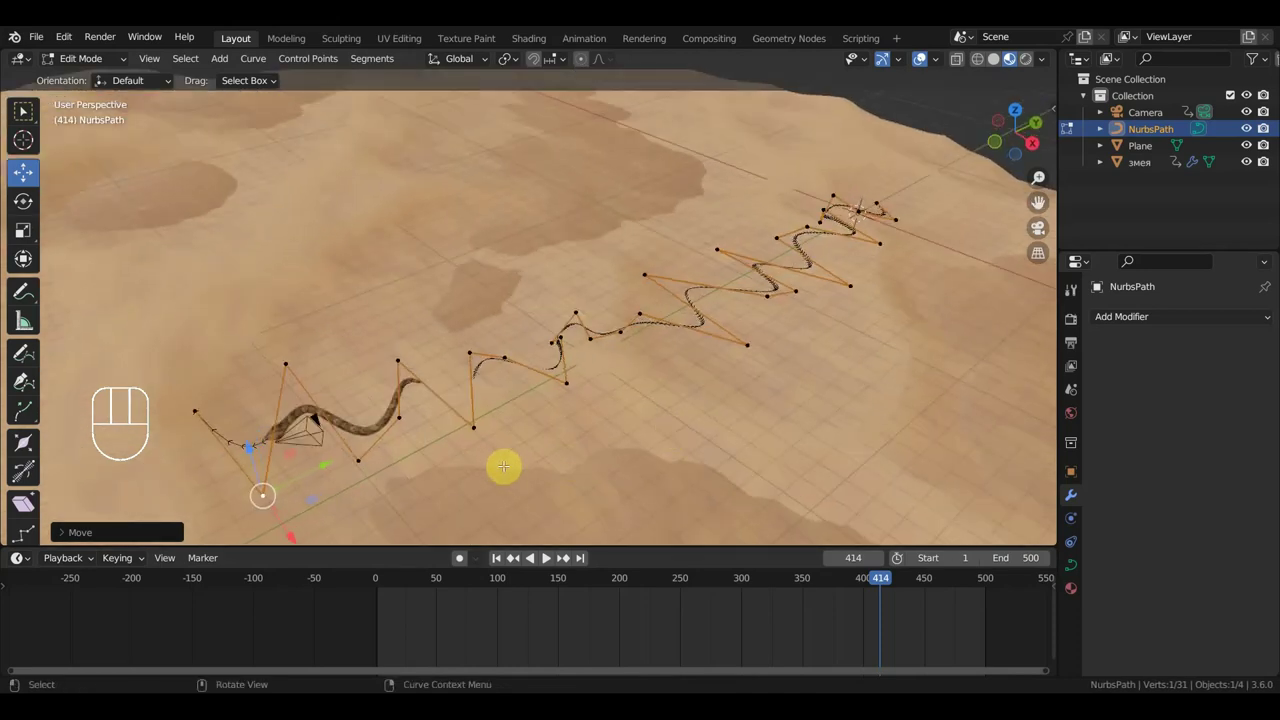
{"action": "key", "text": "g"}
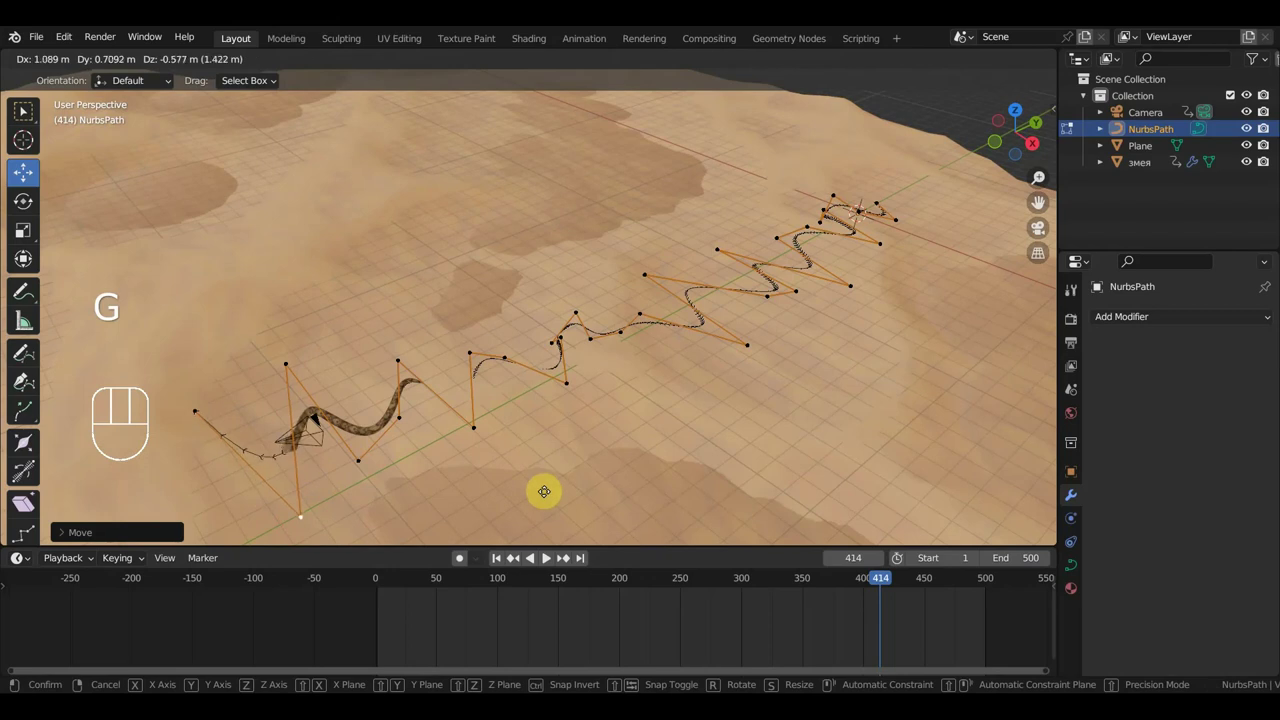
{"action": "left_click", "coordinate": [544, 491]}
{"action": "mouse_move", "coordinate": [557, 466]}
{"action": "middle_mouse_down"}
{"action": "mouse_move", "coordinate": [571, 457]}
{"action": "mouse_move", "coordinate": [563, 474]}
{"action": "middle_mouse_up"}
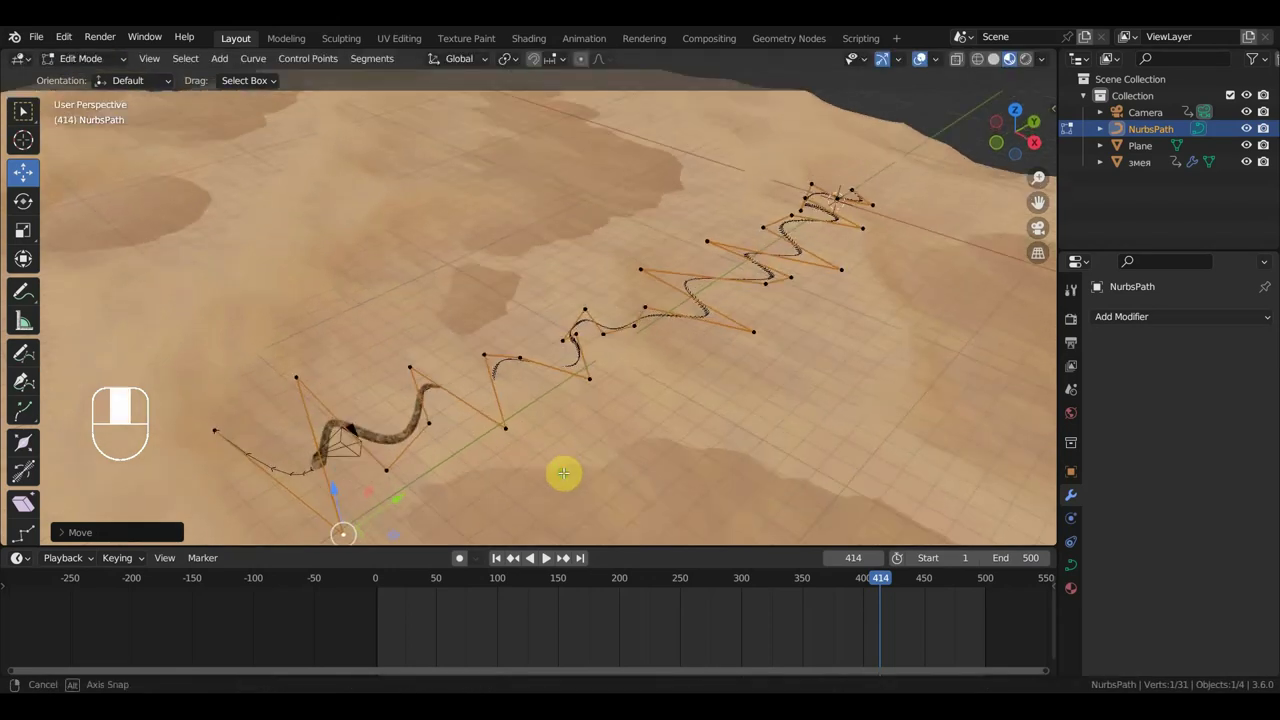
Move the path control point on the far side of the snake's front bend closer to its body and lower it slightly
{"action": "left_click", "coordinate": [296, 378]}
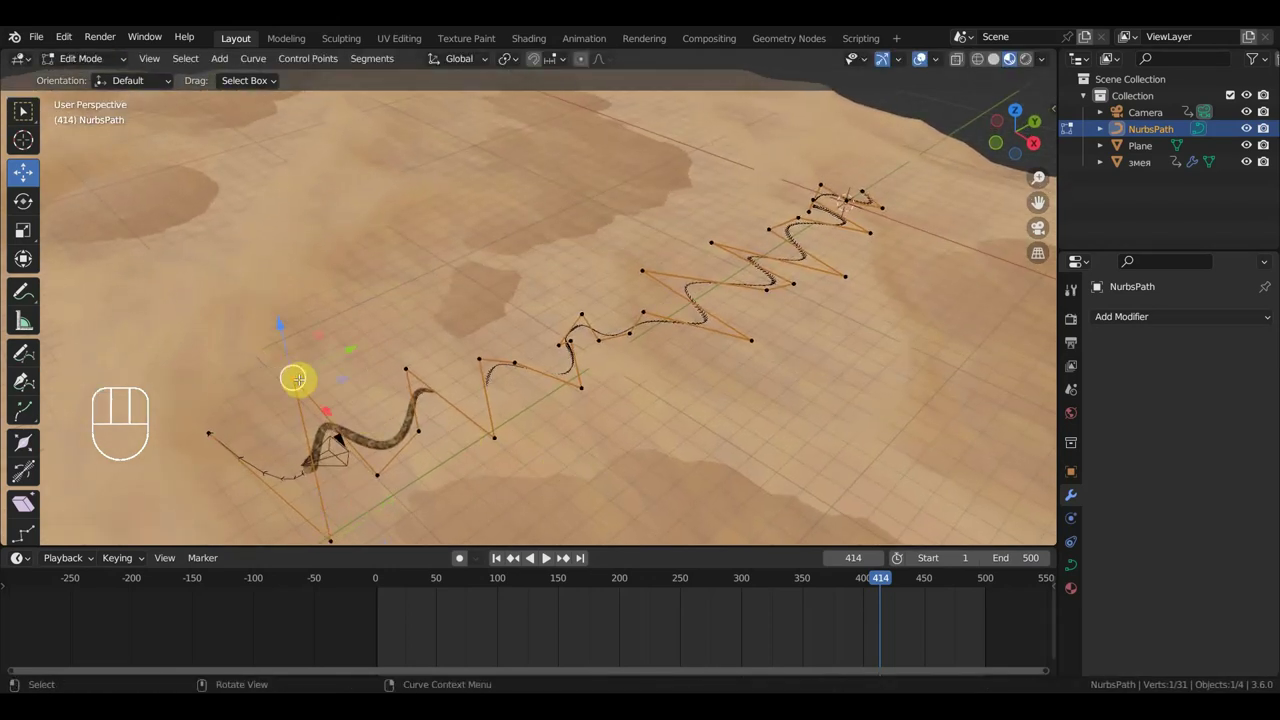
{"action": "key", "text": "g"}
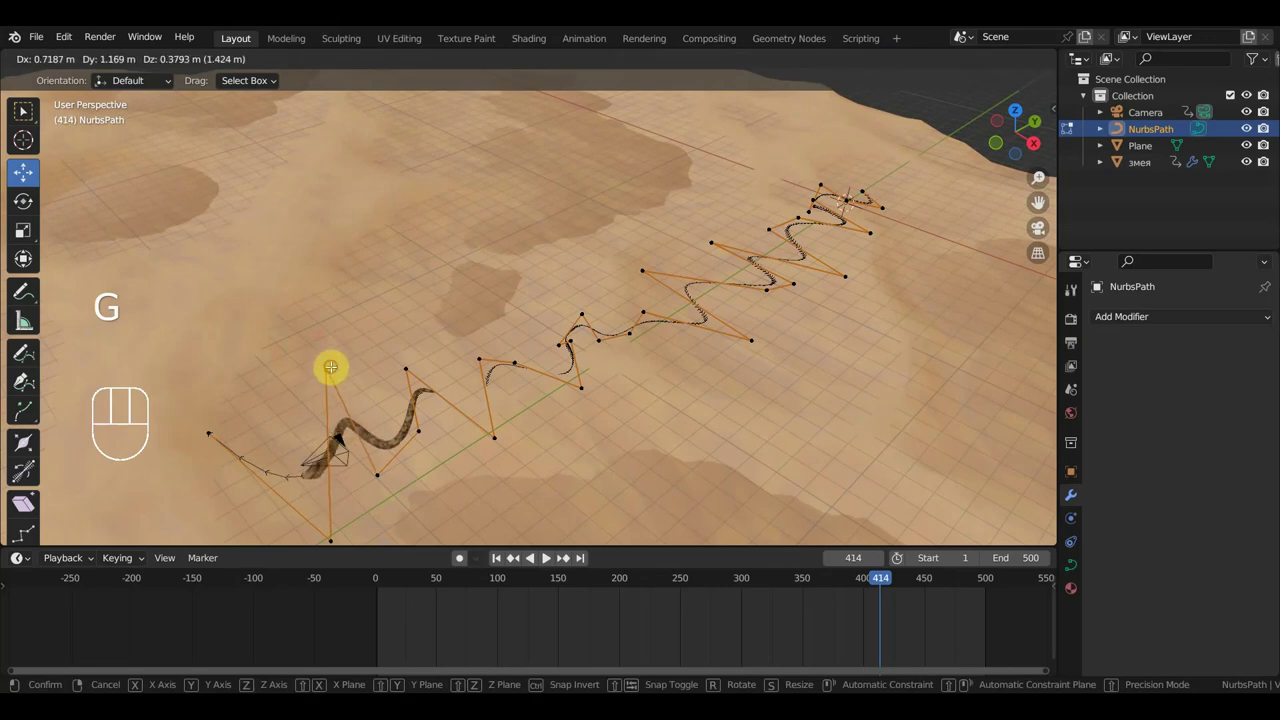
{"action": "left_click", "coordinate": [330, 367]}
{"action": "middle_click_drag", "start_coordinate": [363, 391], "coordinate": [440, 351]}
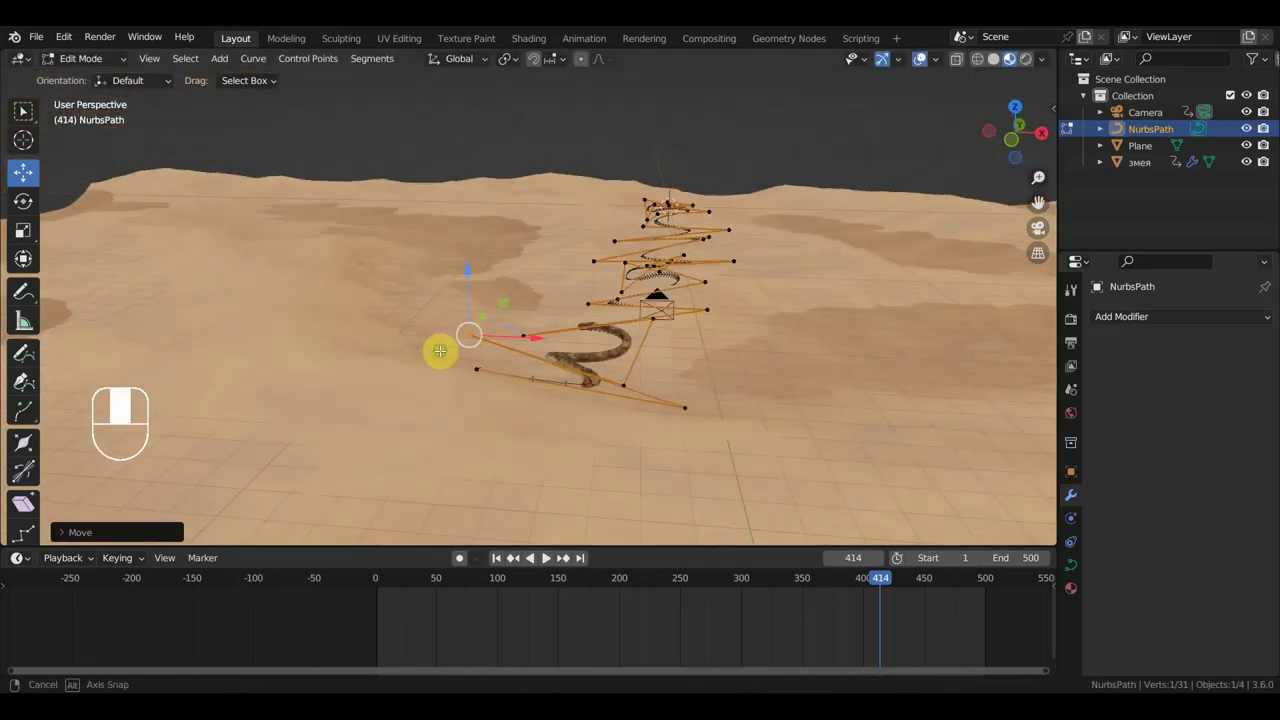
{"action": "key", "text": "g"}
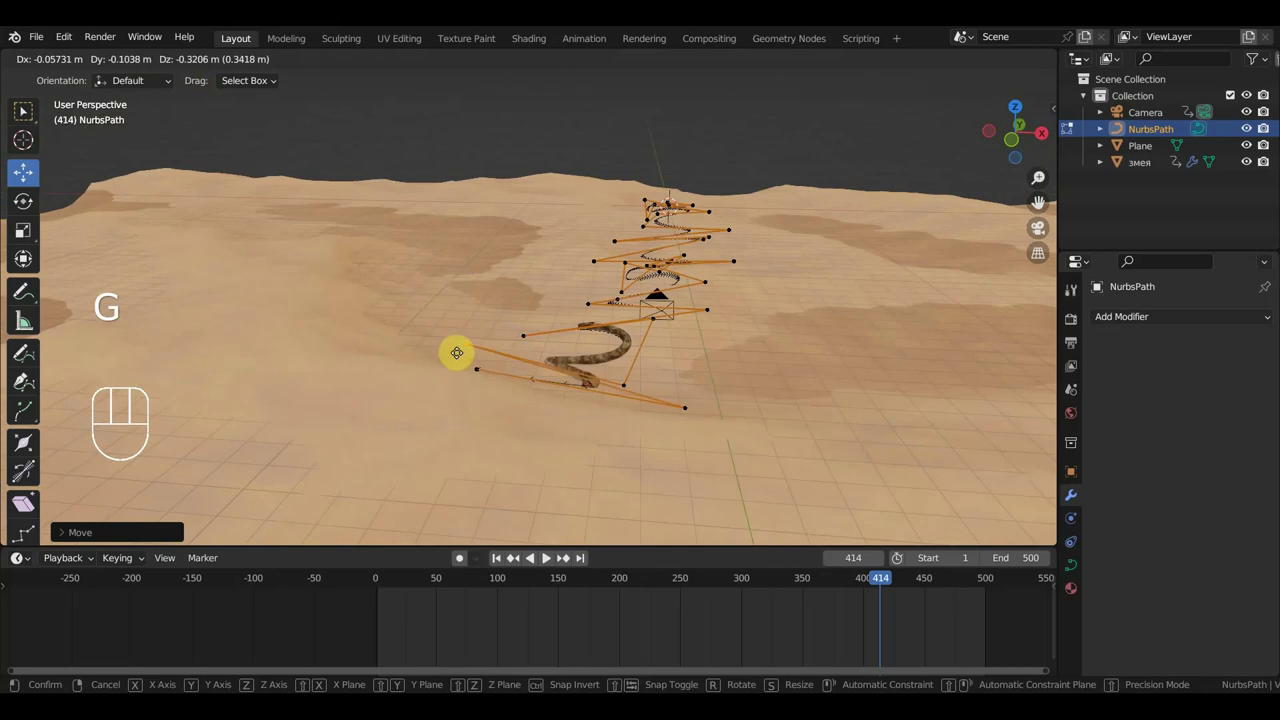
{"action": "left_click", "coordinate": [458, 348]}
Fine-tune the position of the outermost control point of the path's last bend, lowering it slightly
{"action": "middle_click_drag", "start_coordinate": [587, 414], "coordinate": [512, 403]}
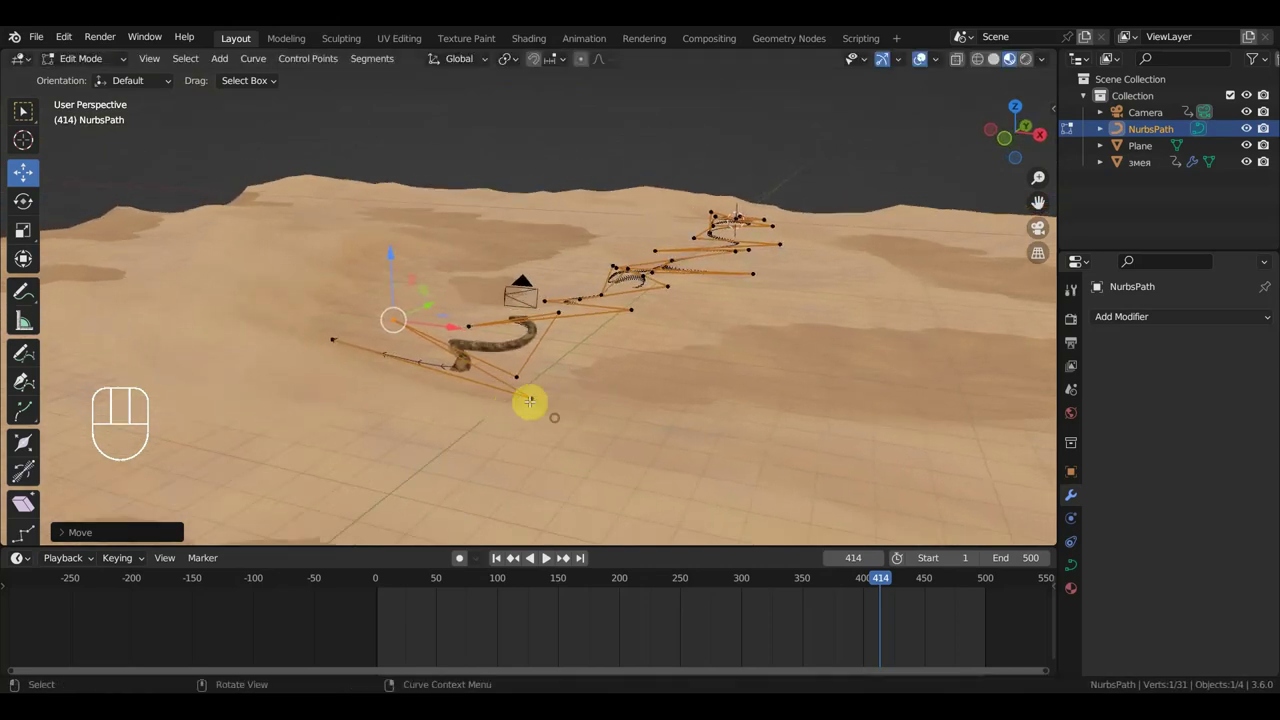
{"action": "left_click", "coordinate": [529, 401]}
{"action": "key", "text": "g"}
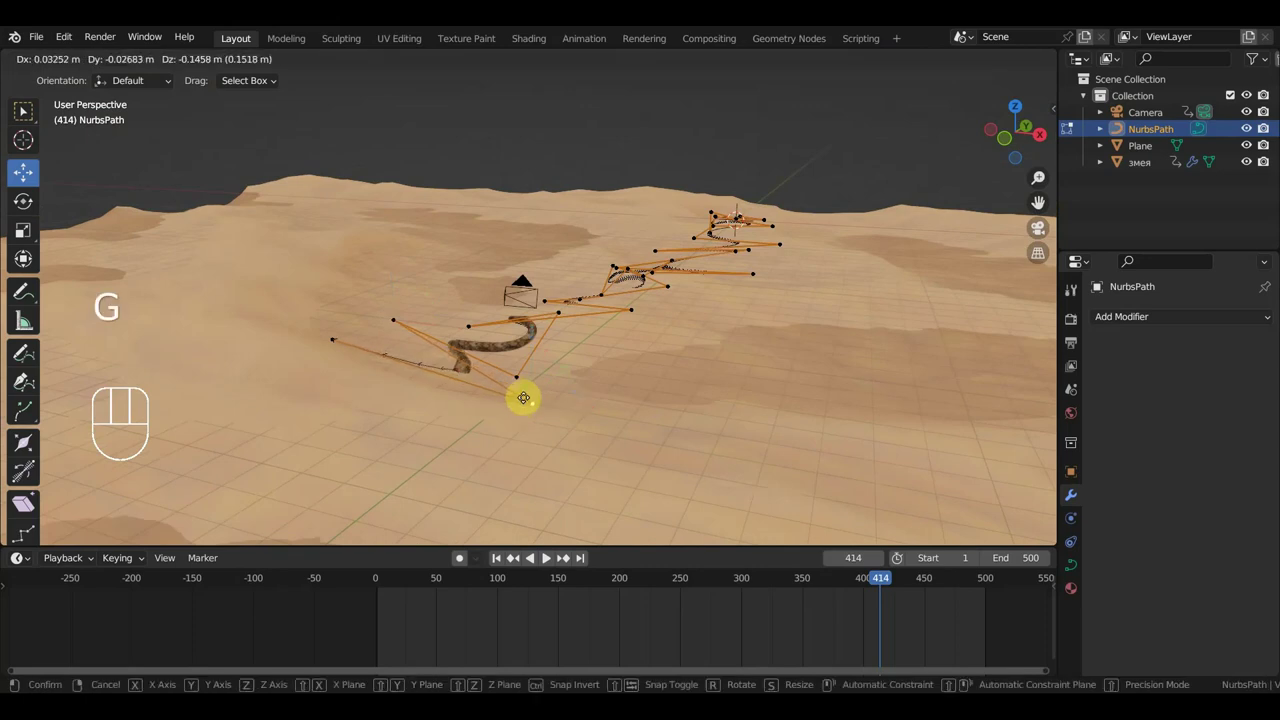
{"action": "left_click", "coordinate": [742, 520]}
Go to frame 494 and examine how the snake lies on the sand at the end of the path
{"action": "left_click_drag", "start_coordinate": [883, 581], "coordinate": [918, 590]}
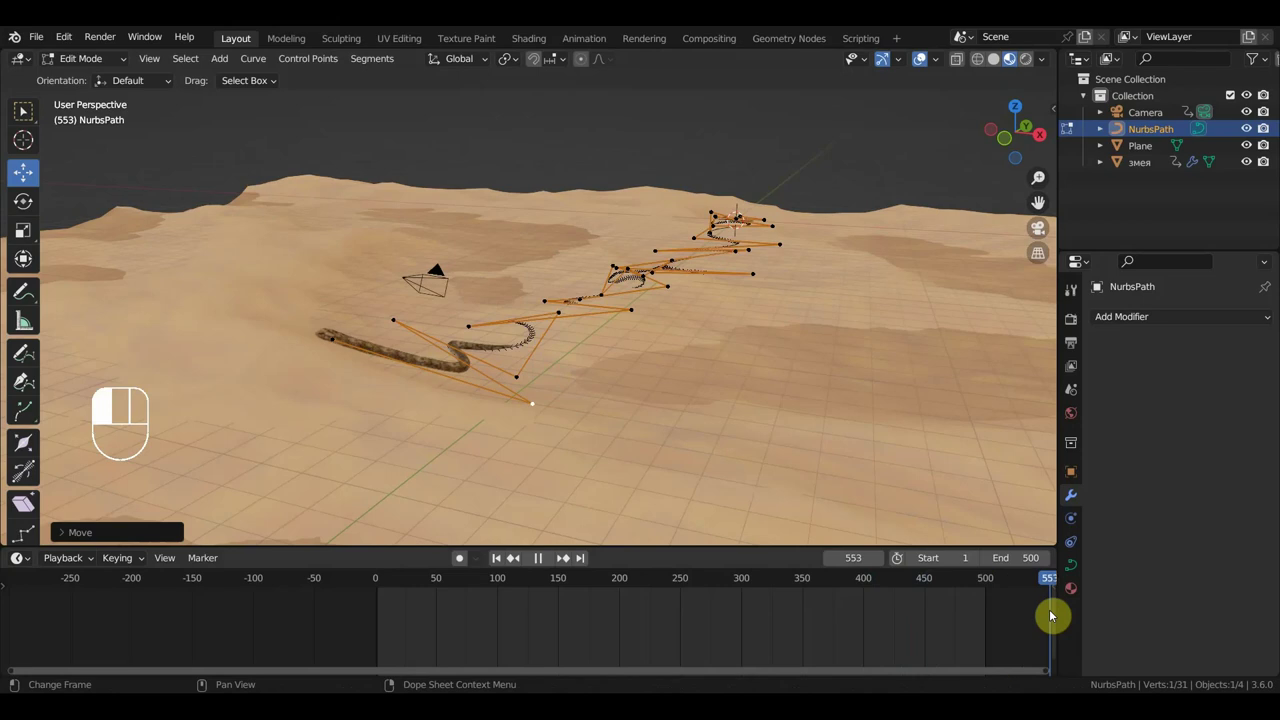
{"action": "left_click_drag", "start_coordinate": [1050, 616], "coordinate": [980, 603]}
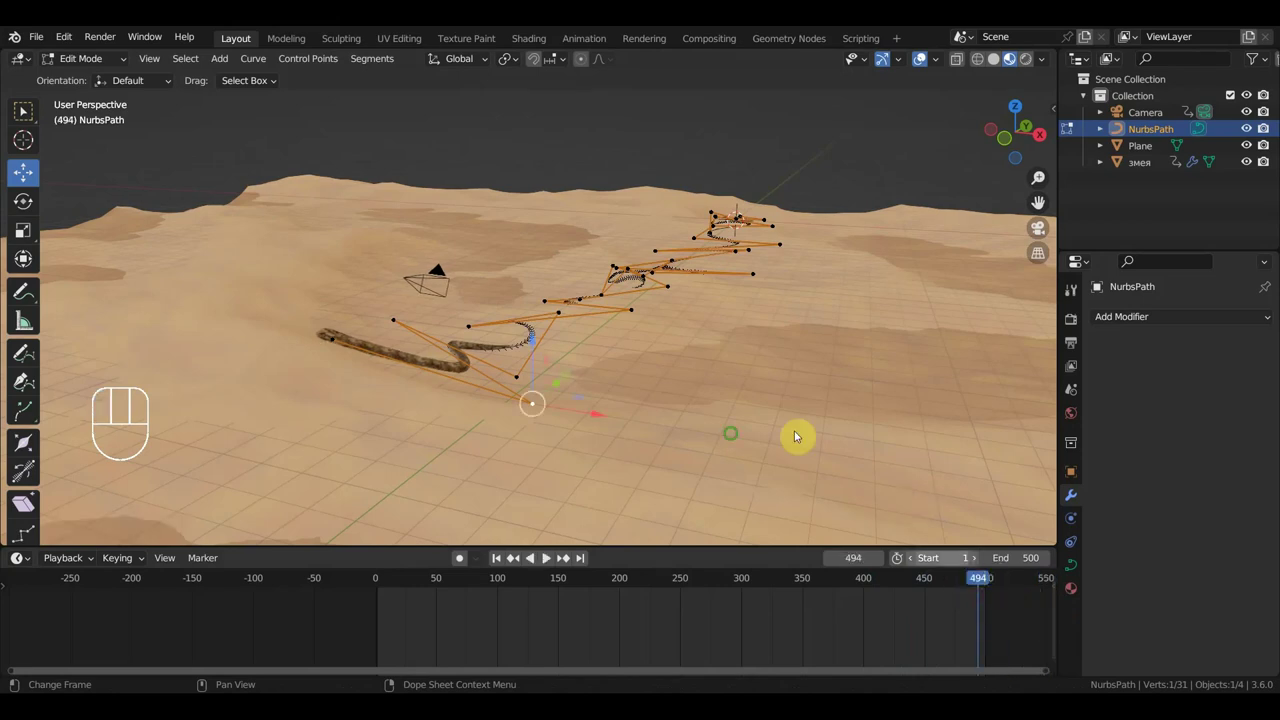
{"action": "middle_click_drag", "start_coordinate": [794, 434], "coordinate": [783, 400]}
{"action": "scroll", "coordinate": [580, 443], "scroll_direction": "up", "scroll_amount": 3}
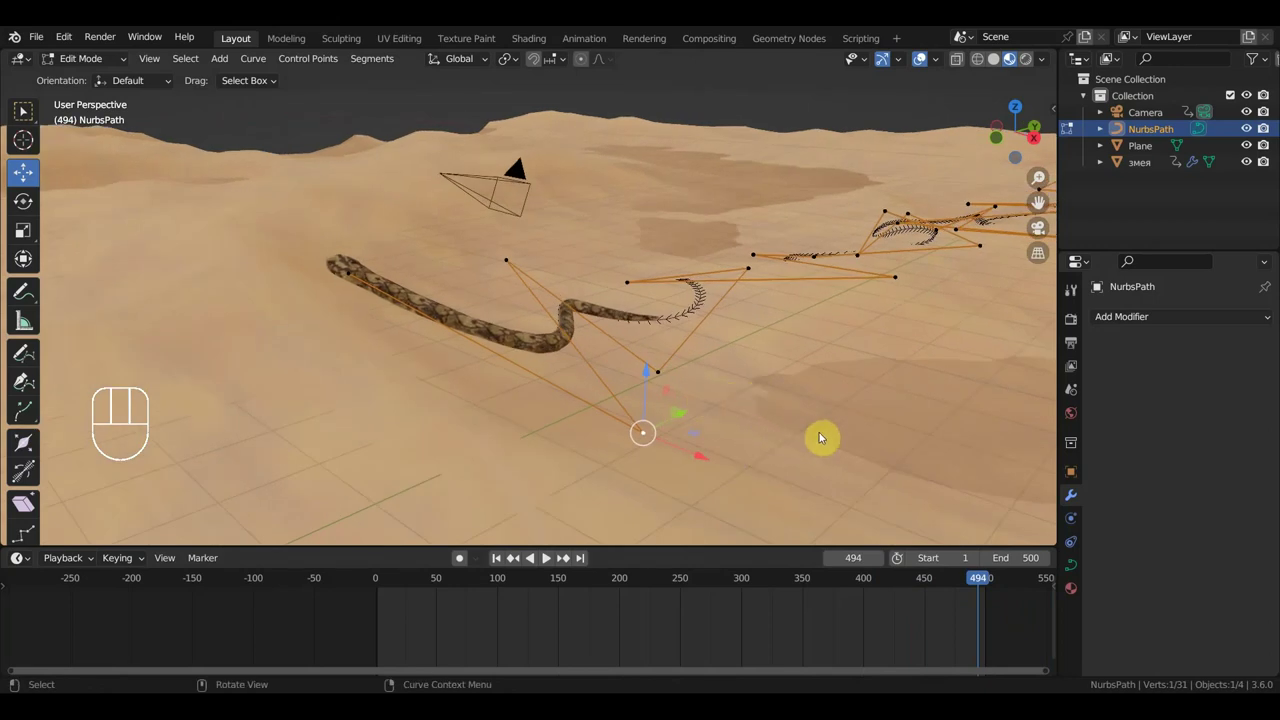
View the scene through the camera and save the project file
{"action": "key", "text": "KP_0"}
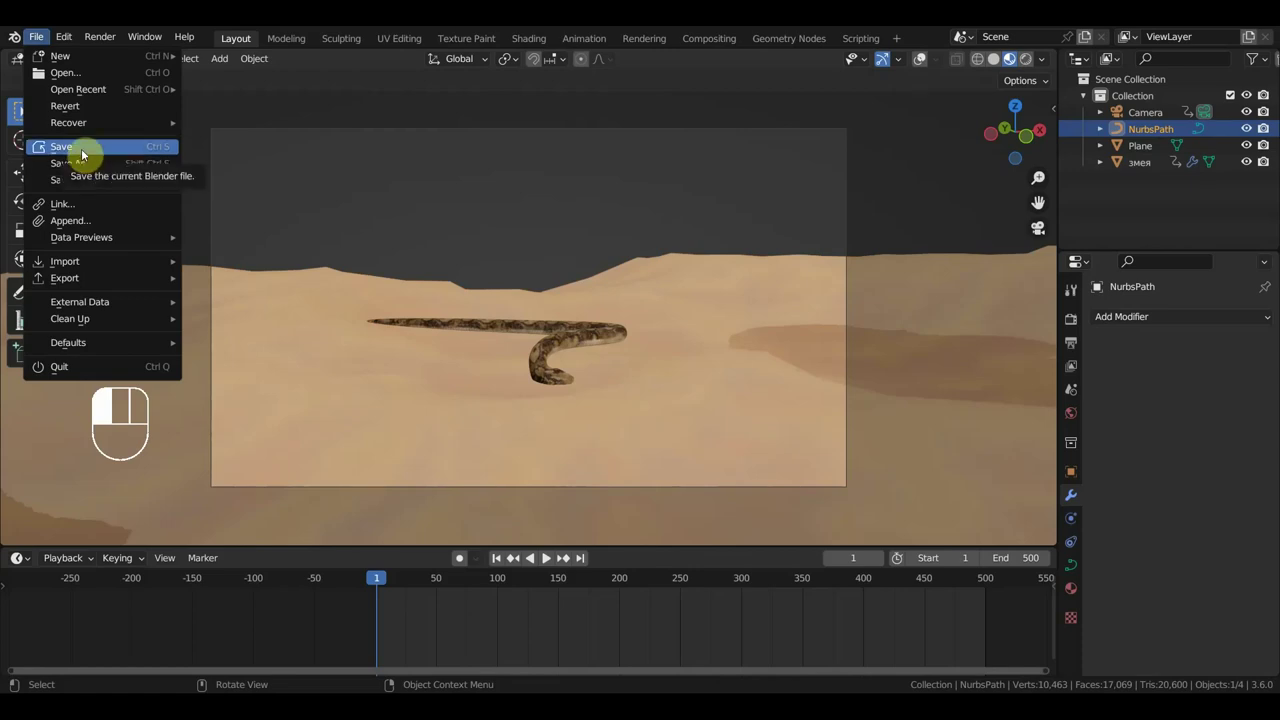
{"action": "left_click", "coordinate": [84, 147]}
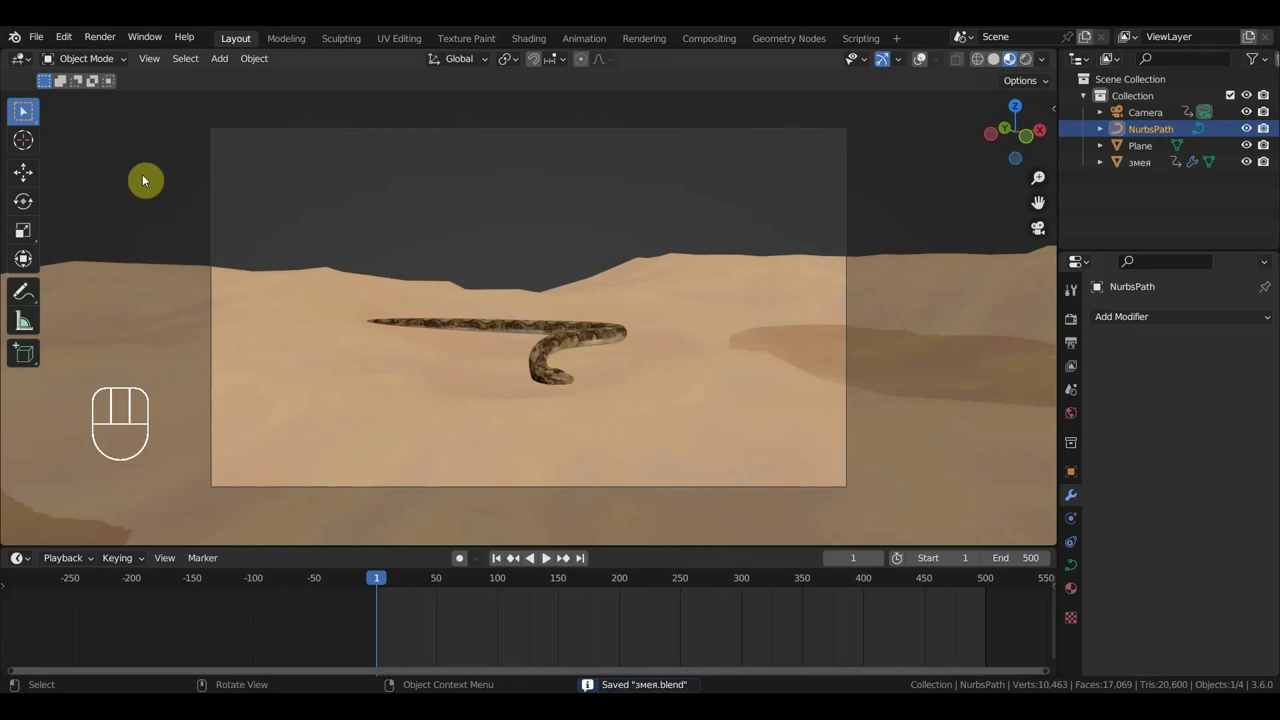
Select the snake, turn the viewport overlays on and remove its Curve modifier
{"action": "middle_click_drag", "start_coordinate": [143, 178], "coordinate": [614, 352]}
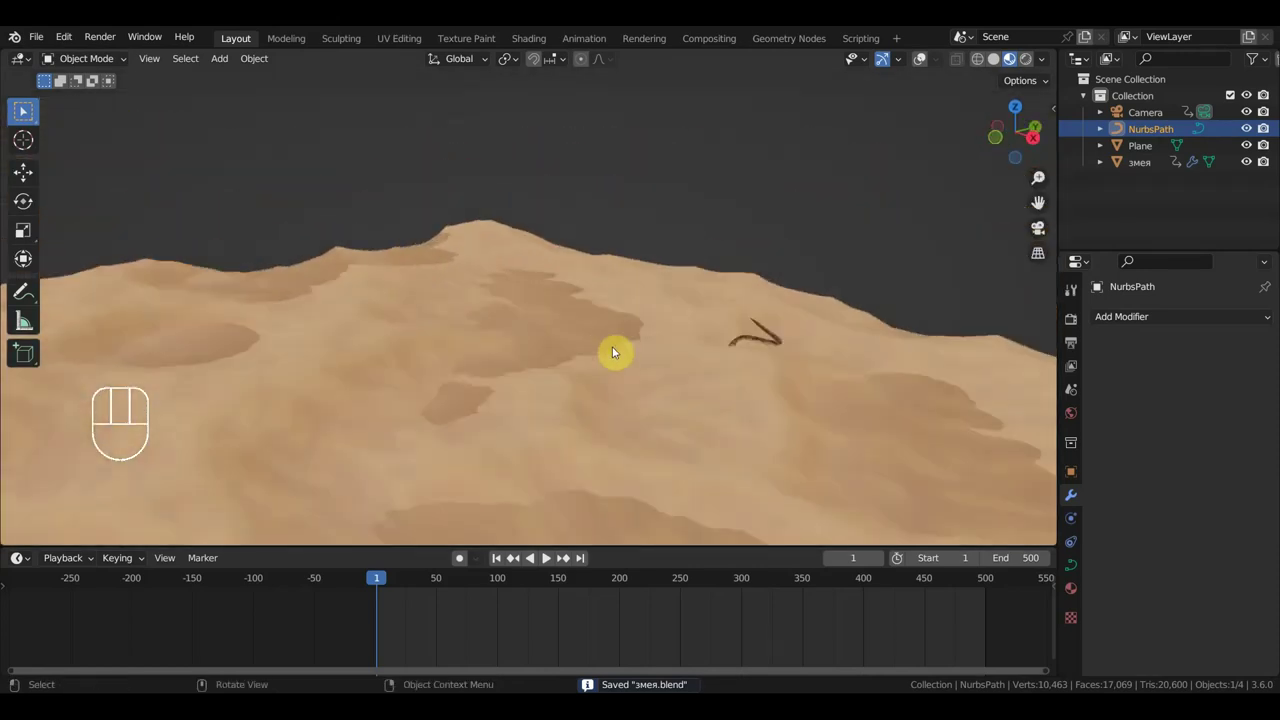
{"action": "left_click", "coordinate": [773, 341]}
{"action": "left_click", "coordinate": [920, 58]}
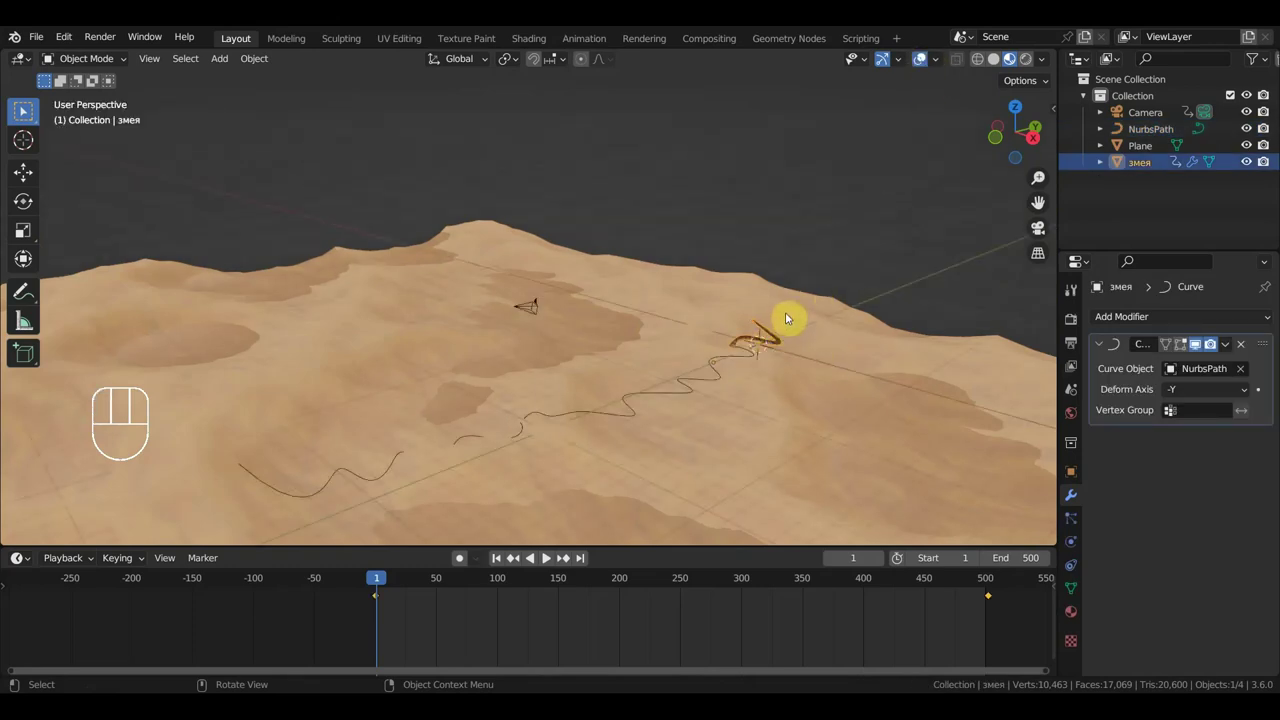
{"action": "left_click", "coordinate": [1240, 343]}
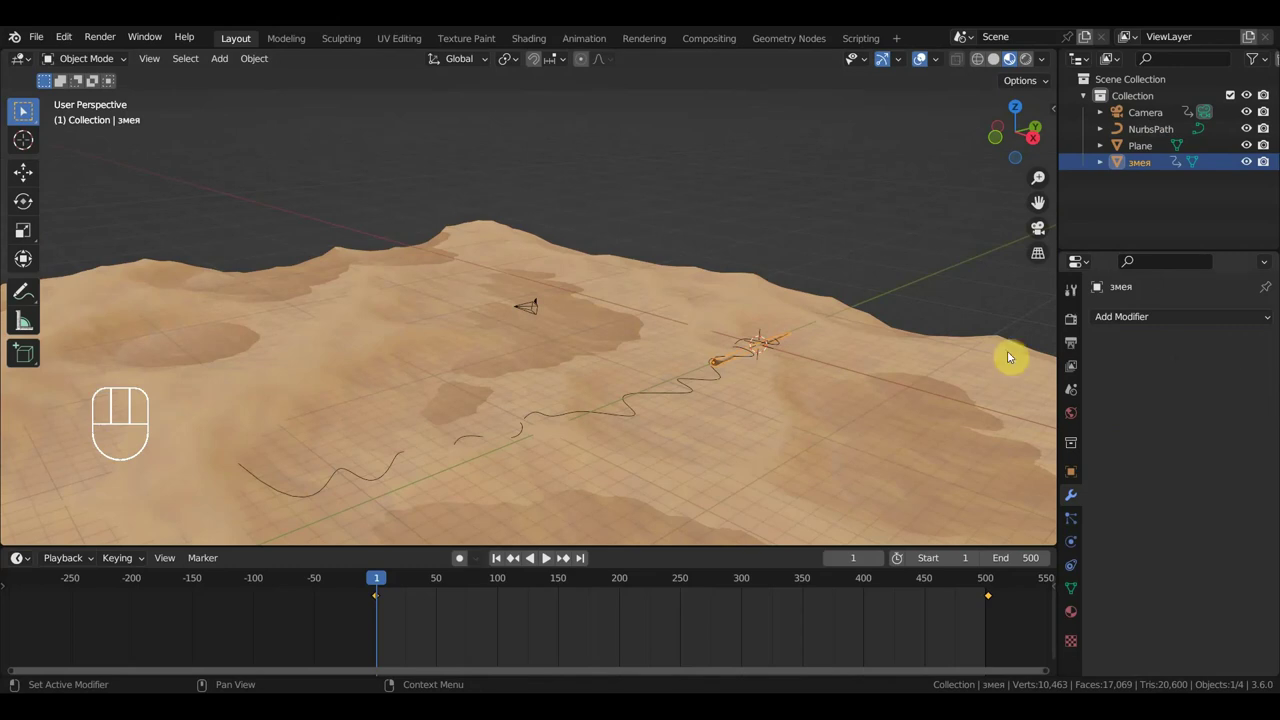
Switch the viewport to solid shading and raise the snake vertically, well above the dunes
{"action": "scroll", "coordinate": [845, 370], "scroll_direction": "up", "scroll_amount": 2}
{"action": "key", "text": "KP_3"}
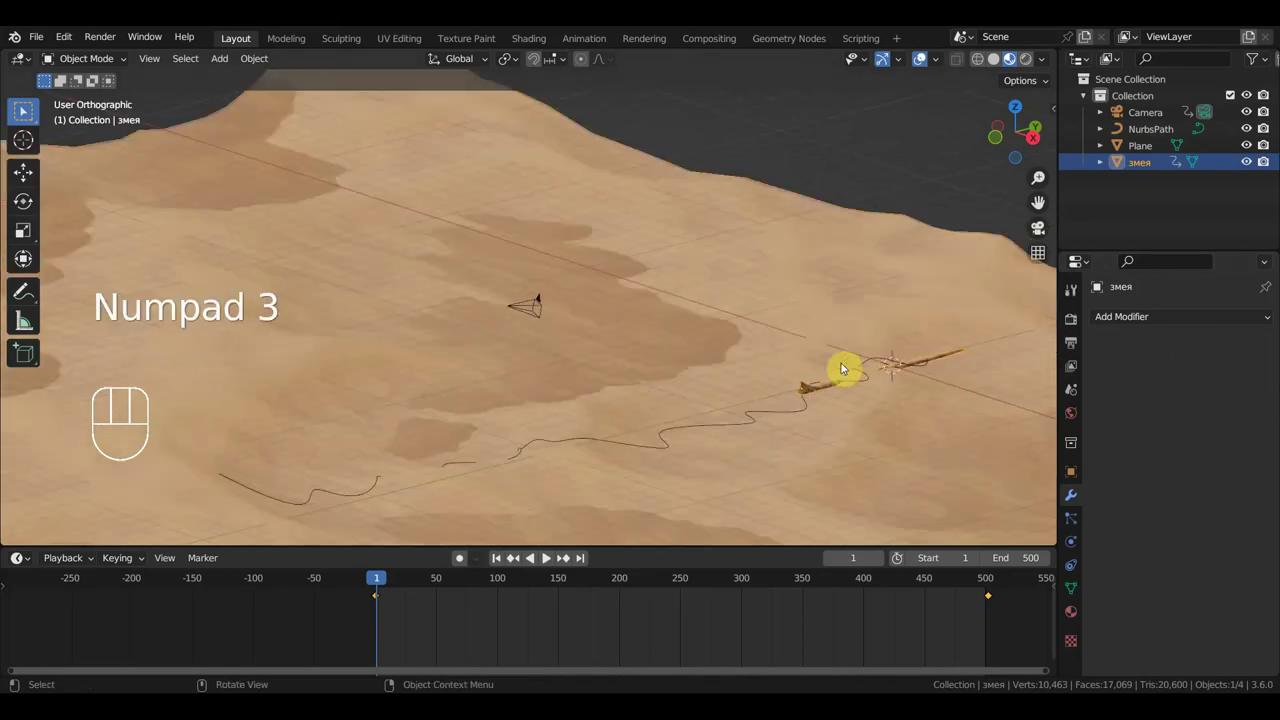
{"action": "left_click", "coordinate": [993, 59]}
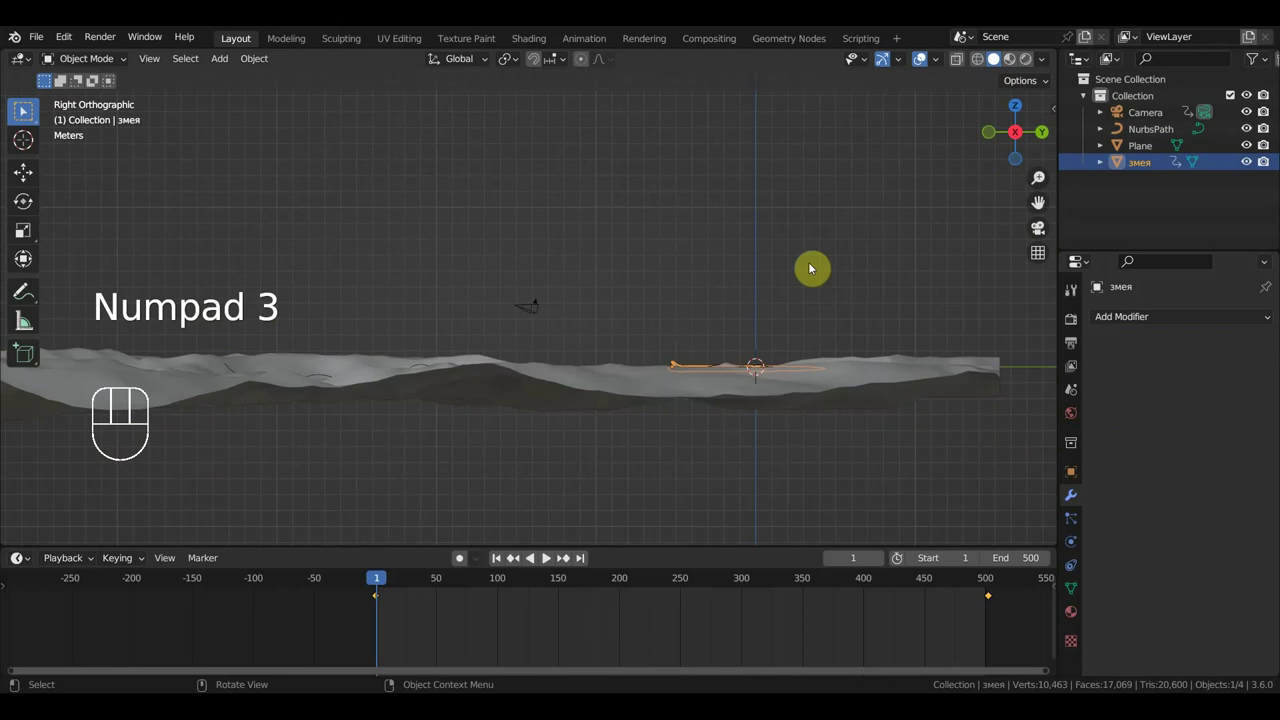
{"action": "left_click", "coordinate": [23, 175]}
{"action": "left_click_drag", "start_coordinate": [671, 315], "coordinate": [677, 186]}
{"action": "middle_click_drag", "start_coordinate": [825, 285], "coordinate": [855, 360], "text": "shift"}
{"action": "scroll", "coordinate": [686, 343], "scroll_direction": "up", "scroll_amount": 6}
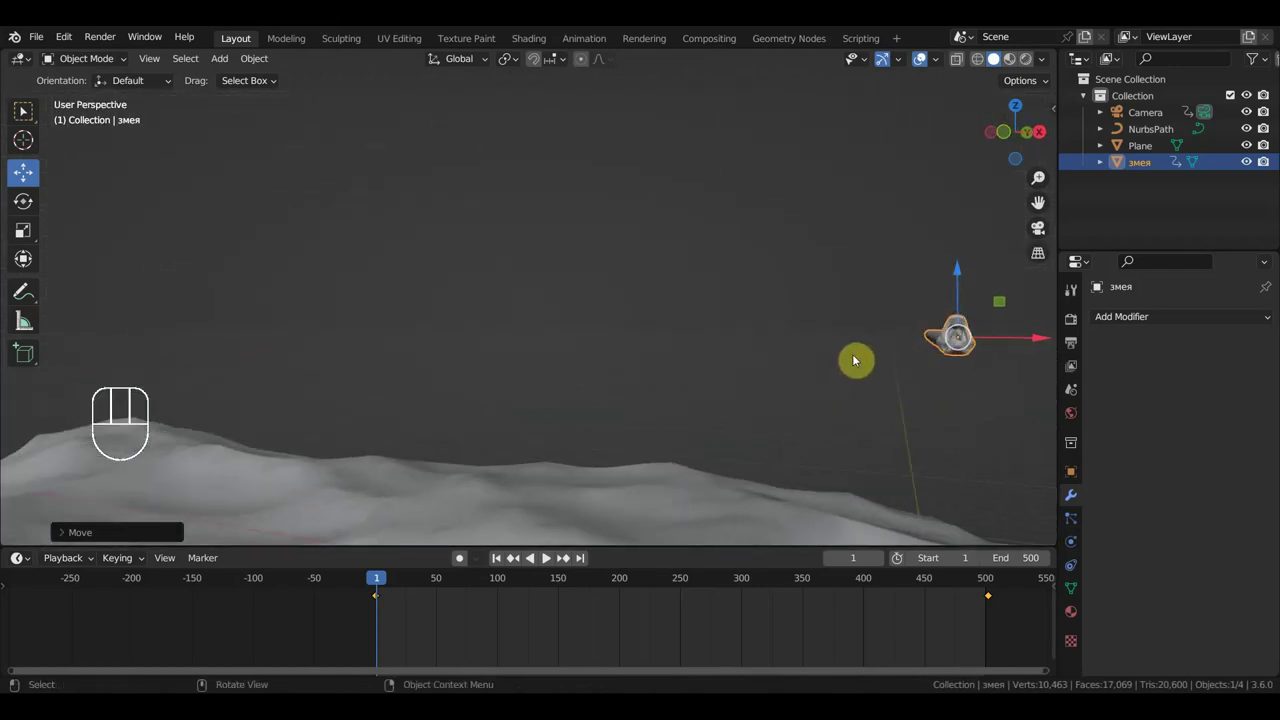
Rotate the snake about half a turn around its long axis, working from the front view
{"action": "key", "text": "KP_1"}
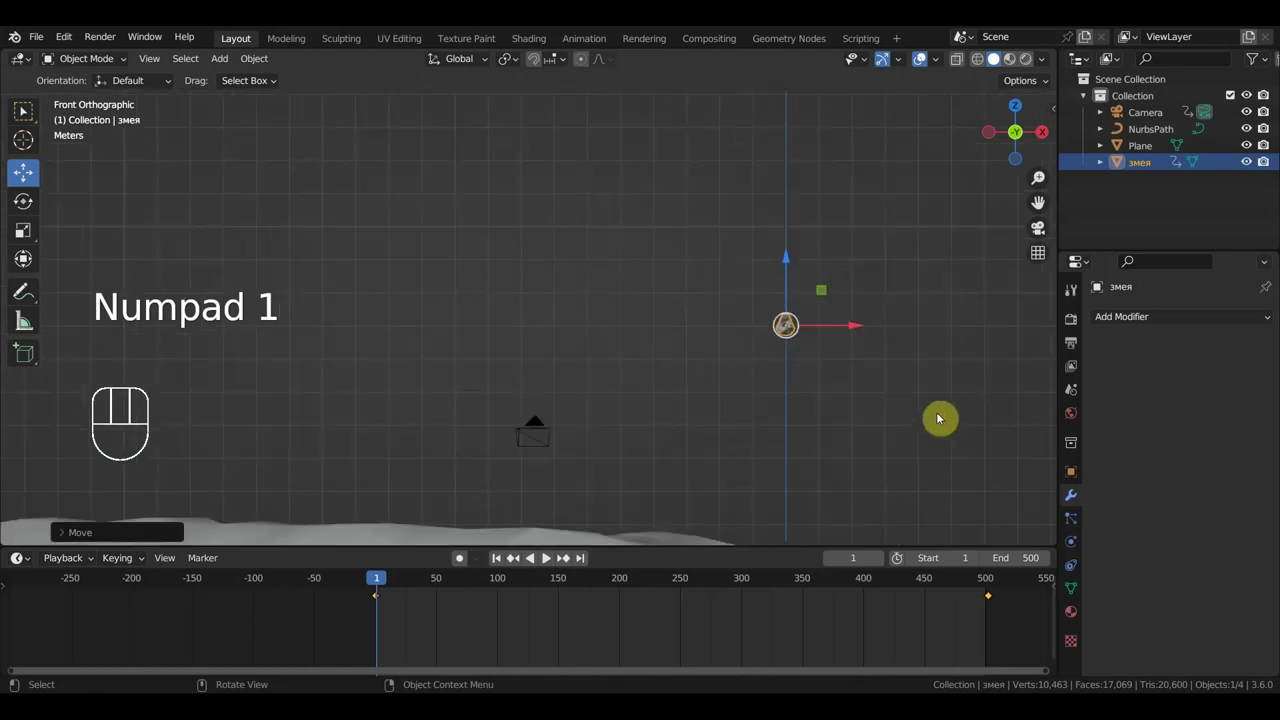
{"action": "key", "text": "r"}
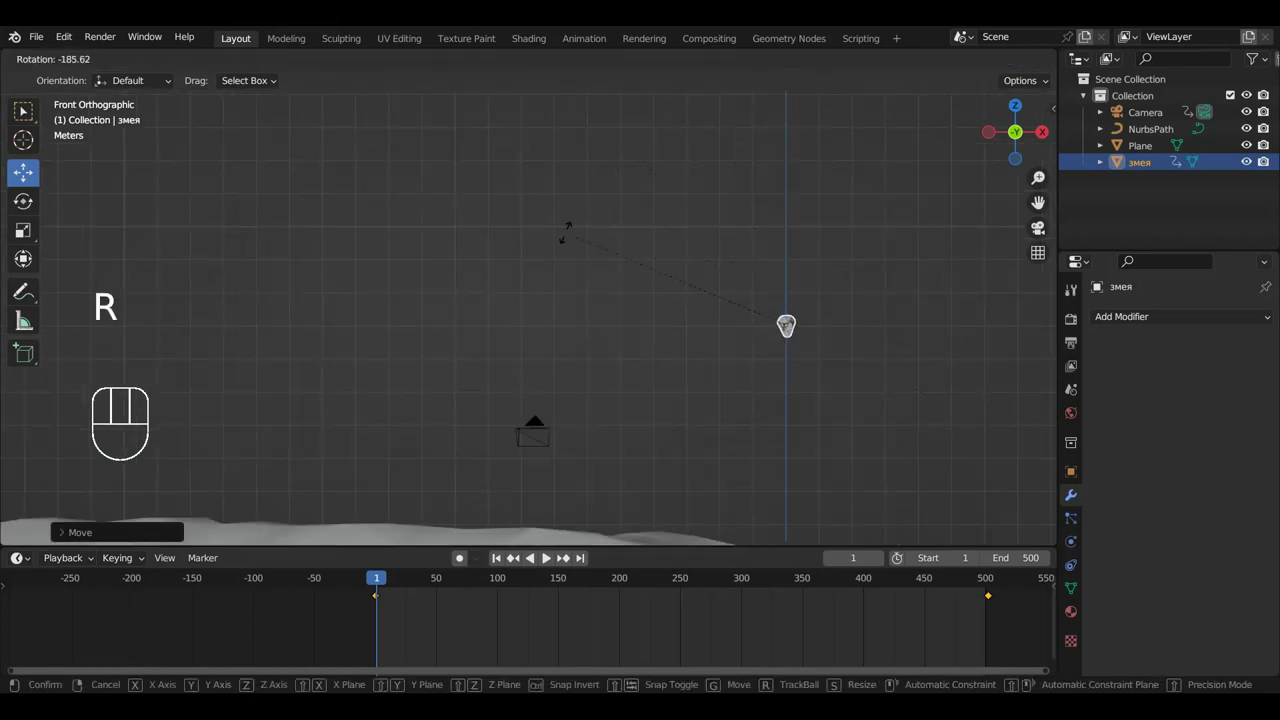
{"action": "left_click", "coordinate": [575, 200]}
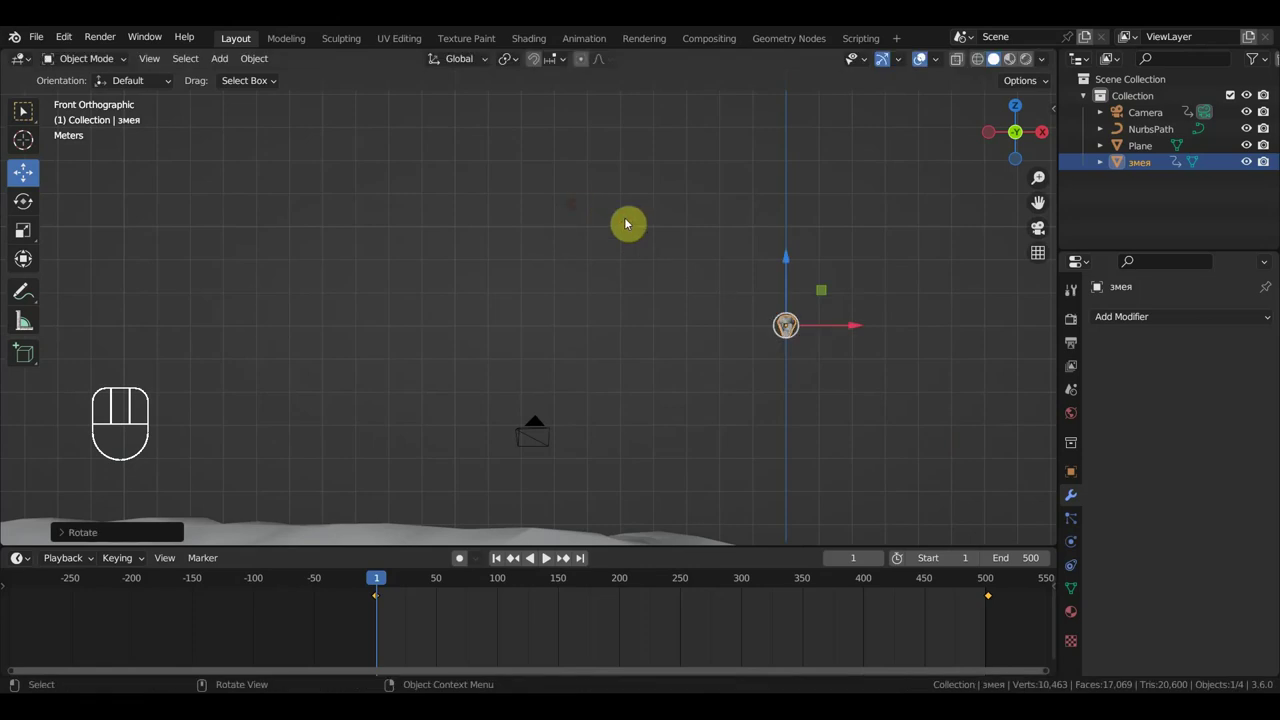
{"action": "key", "text": "KP_7"}
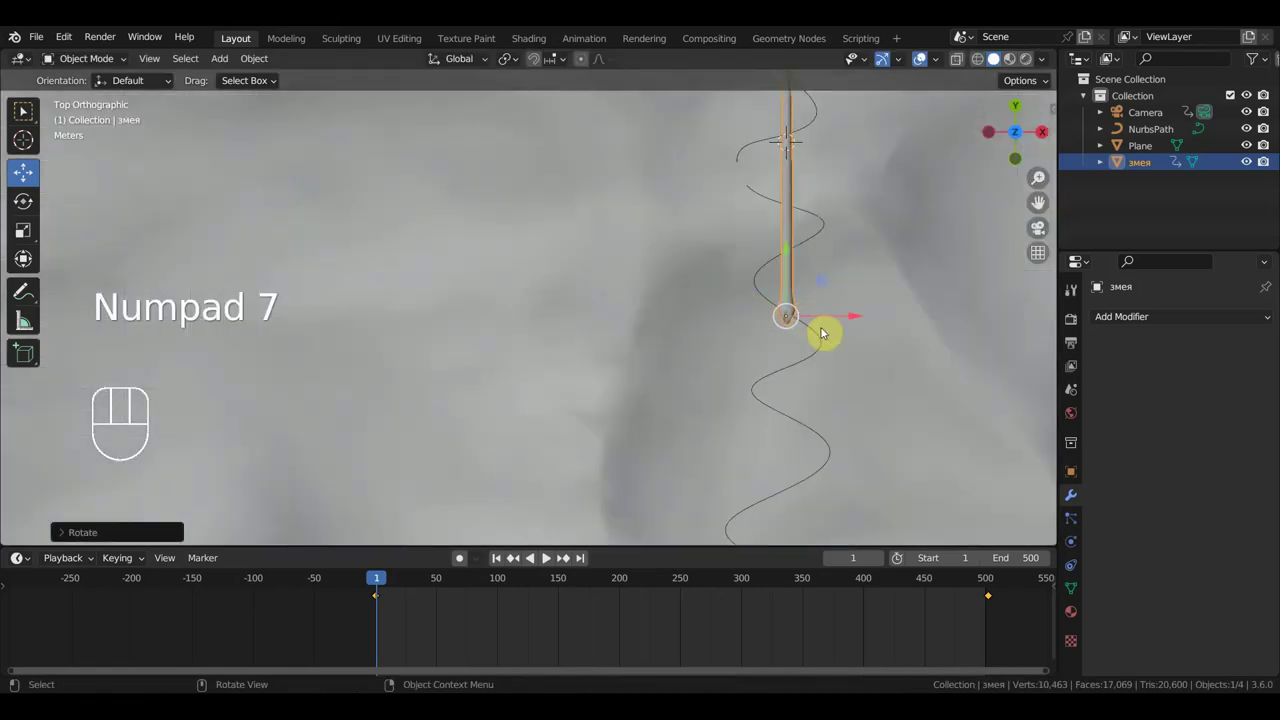
Add a single-bone armature to the scene
{"action": "key", "text": "KP_3"}
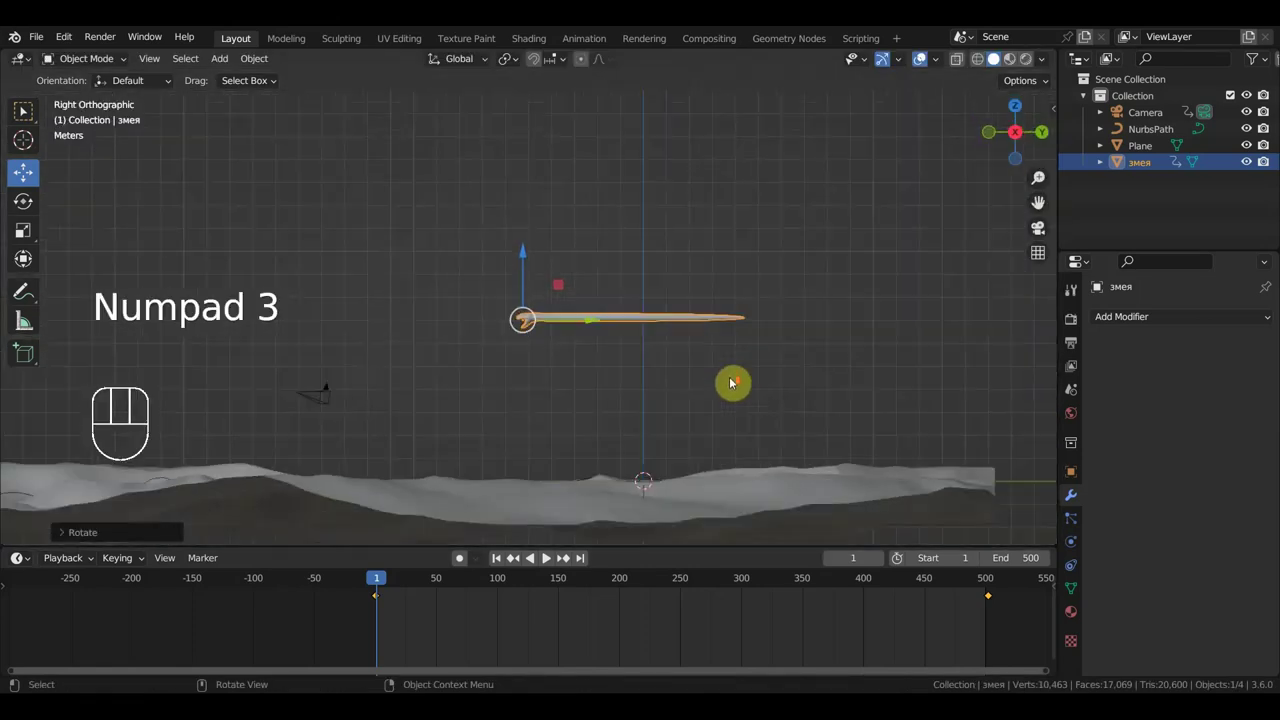
{"action": "key", "text": "shift+a"}
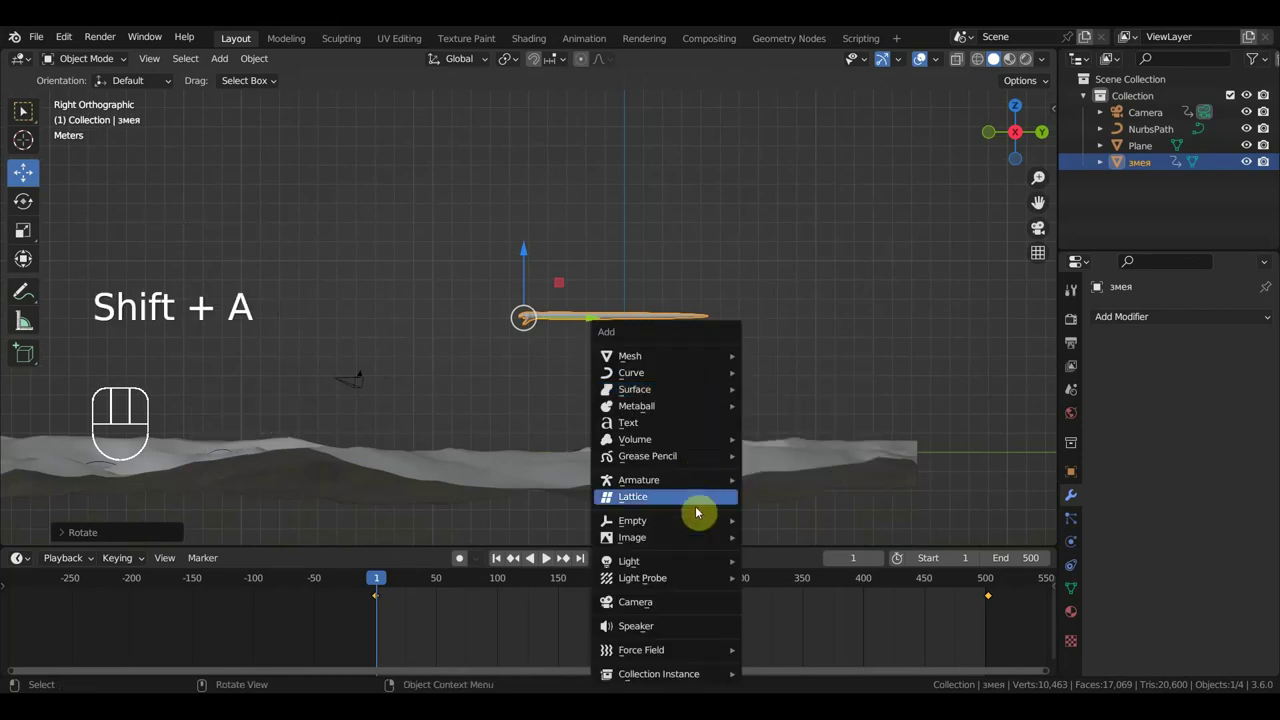
{"action": "mouse_move", "coordinate": [688, 484]}
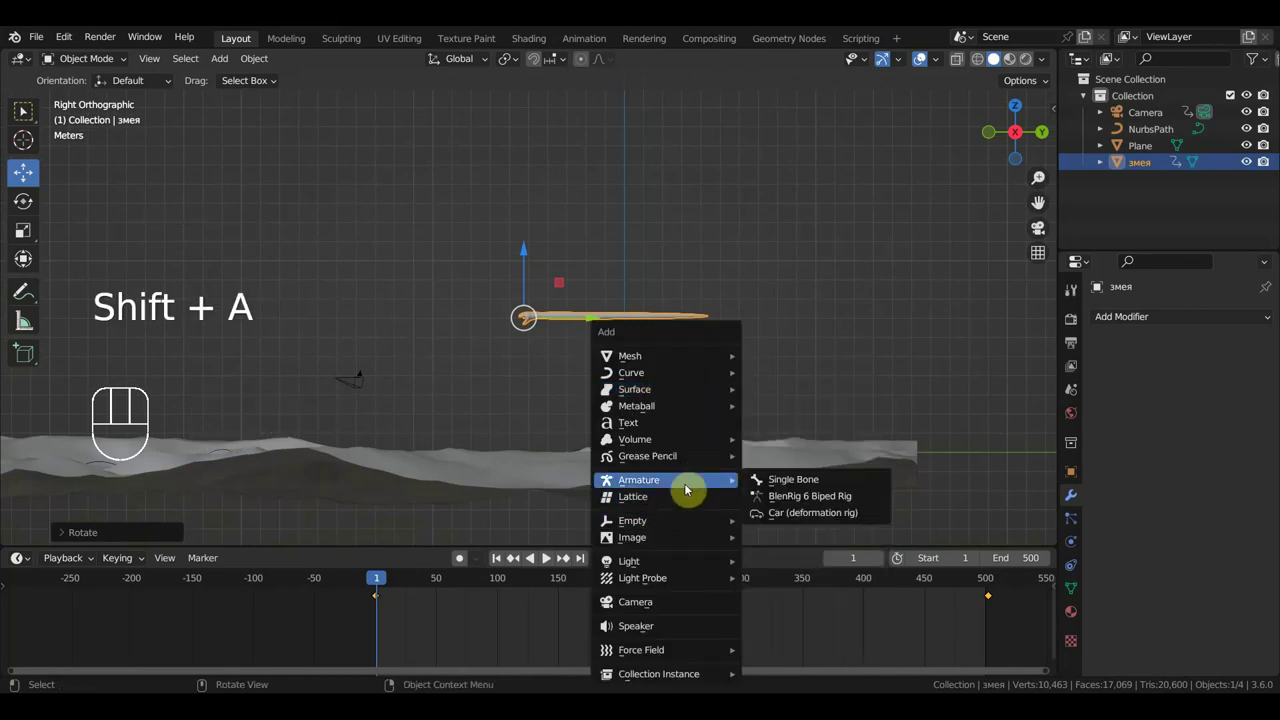
{"action": "left_click", "coordinate": [795, 482]}
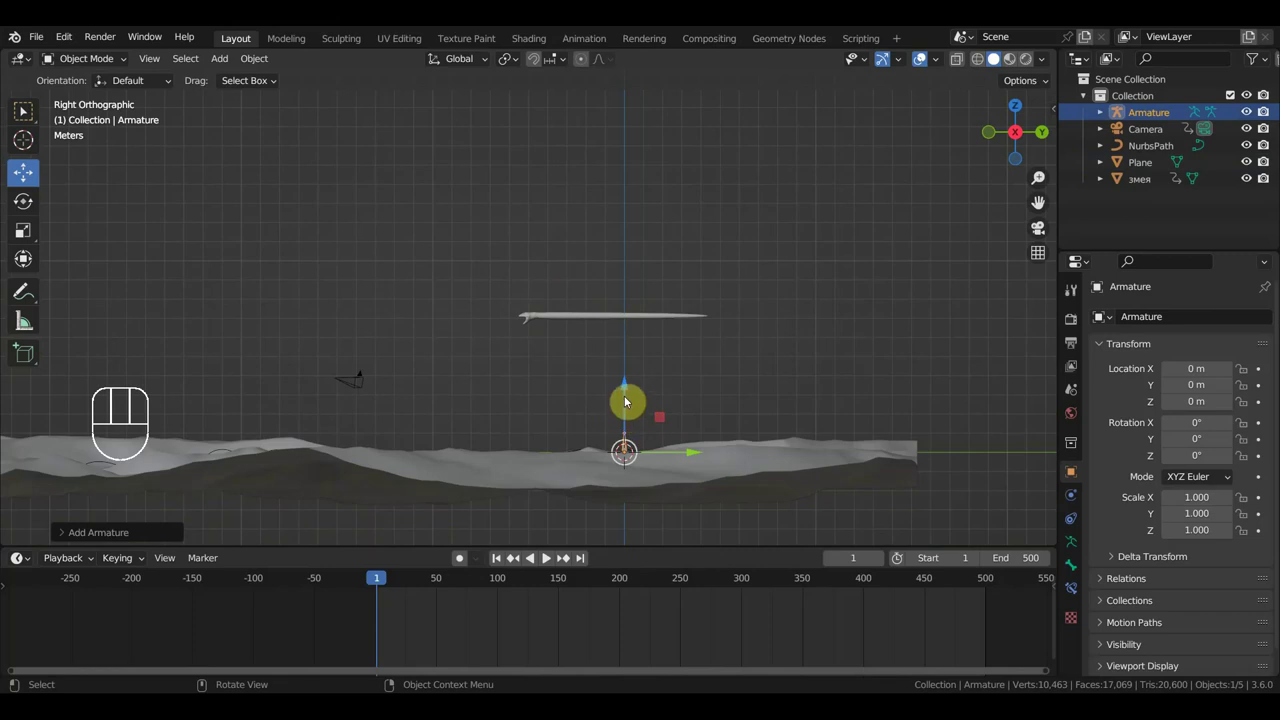
Set the armature to display In Front and raise it along Z to the height of the snake's body
{"action": "left_click", "coordinate": [1071, 542]}
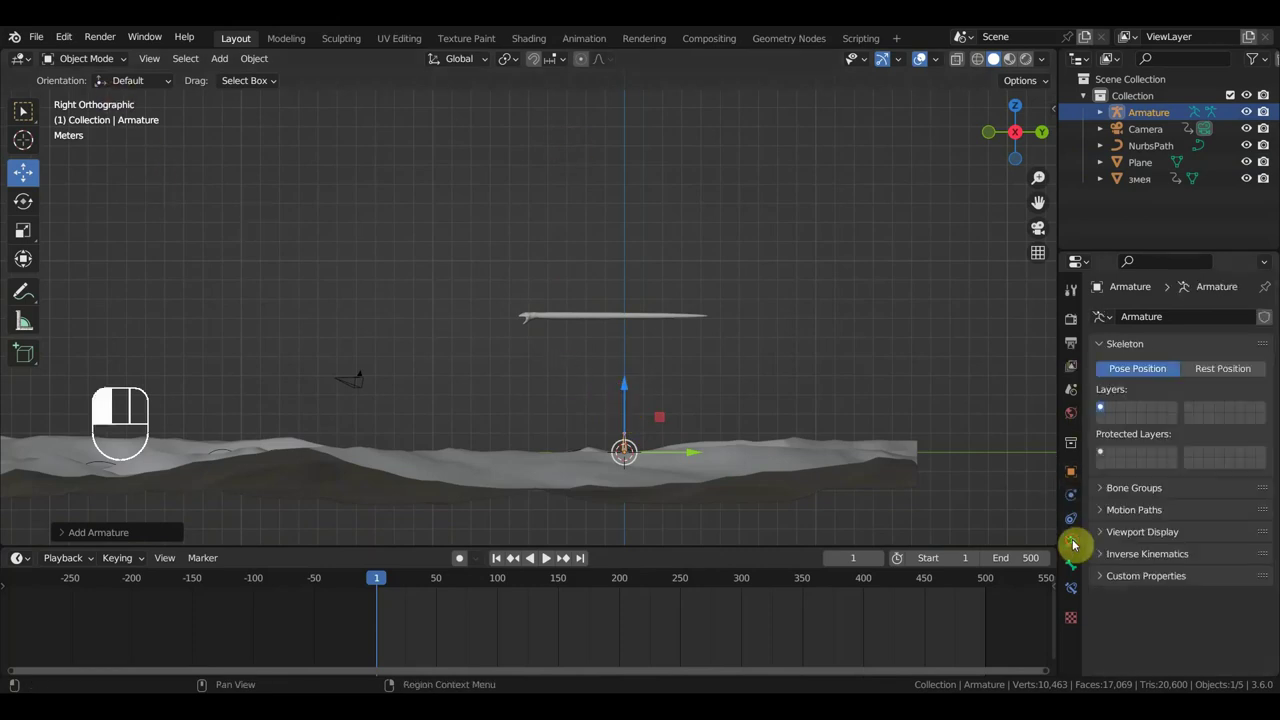
{"action": "left_click", "coordinate": [1158, 532]}
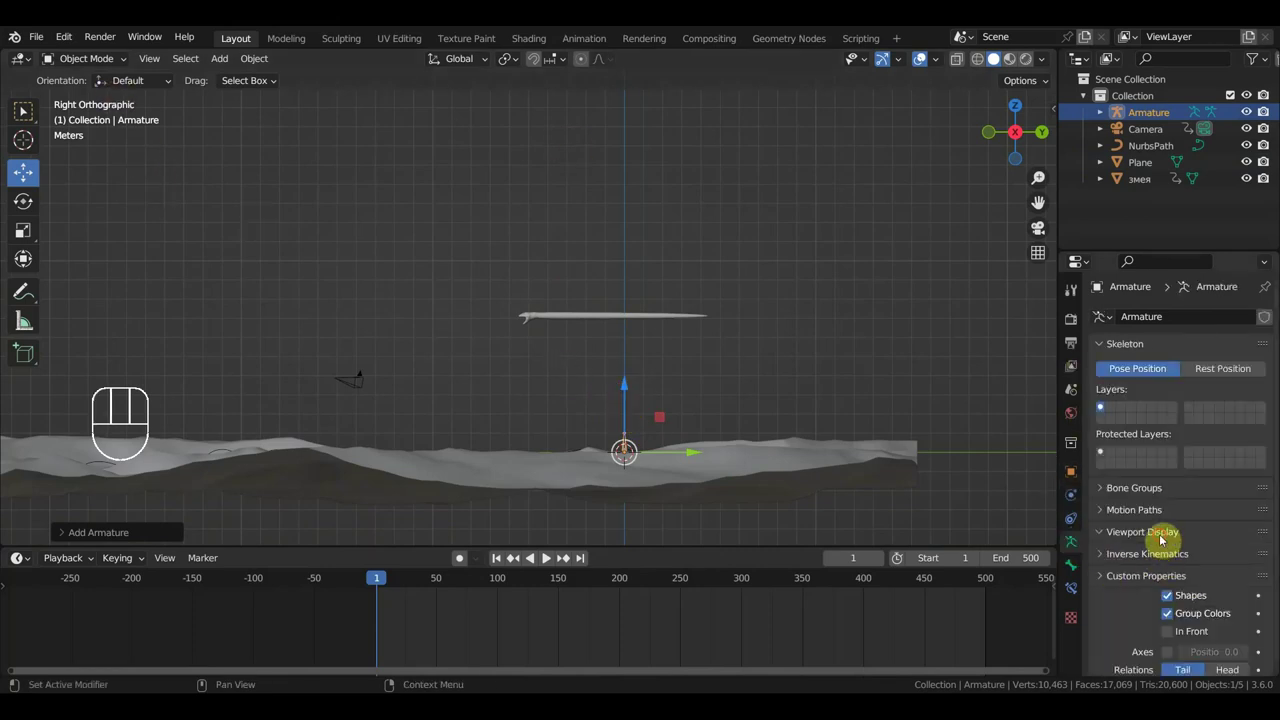
{"action": "left_click", "coordinate": [1168, 631]}
{"action": "left_click_drag", "start_coordinate": [625, 386], "coordinate": [621, 262]}
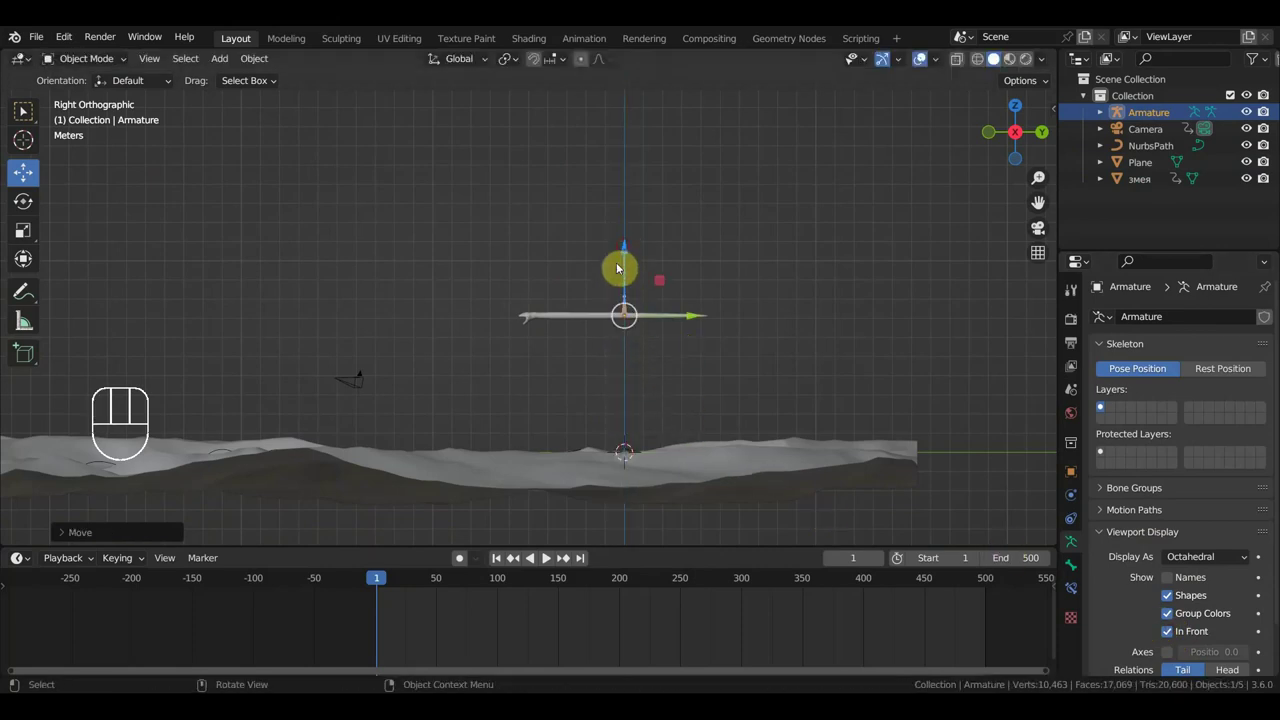
Edit the armature, laying its bone horizontally along the snake and moving it forward to the head
{"action": "scroll", "coordinate": [631, 278], "scroll_direction": "up", "scroll_amount": 3}
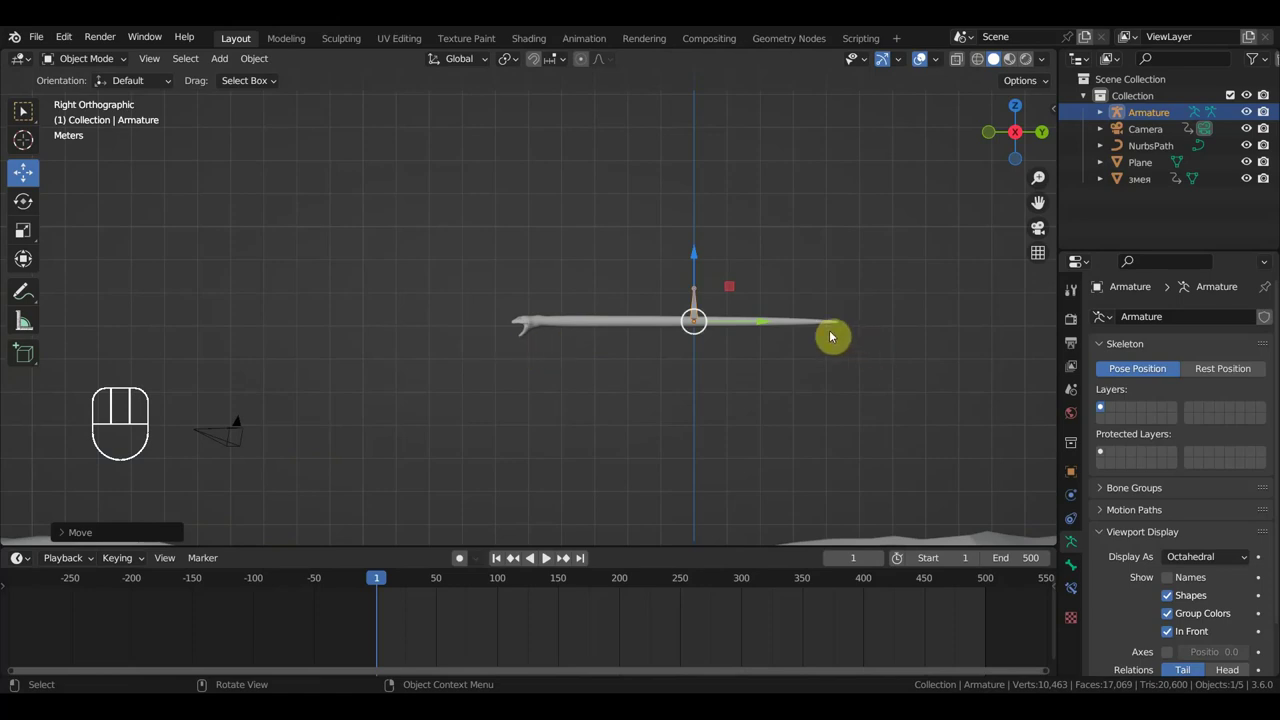
{"action": "left_click_drag", "start_coordinate": [90, 60], "coordinate": [96, 106]}
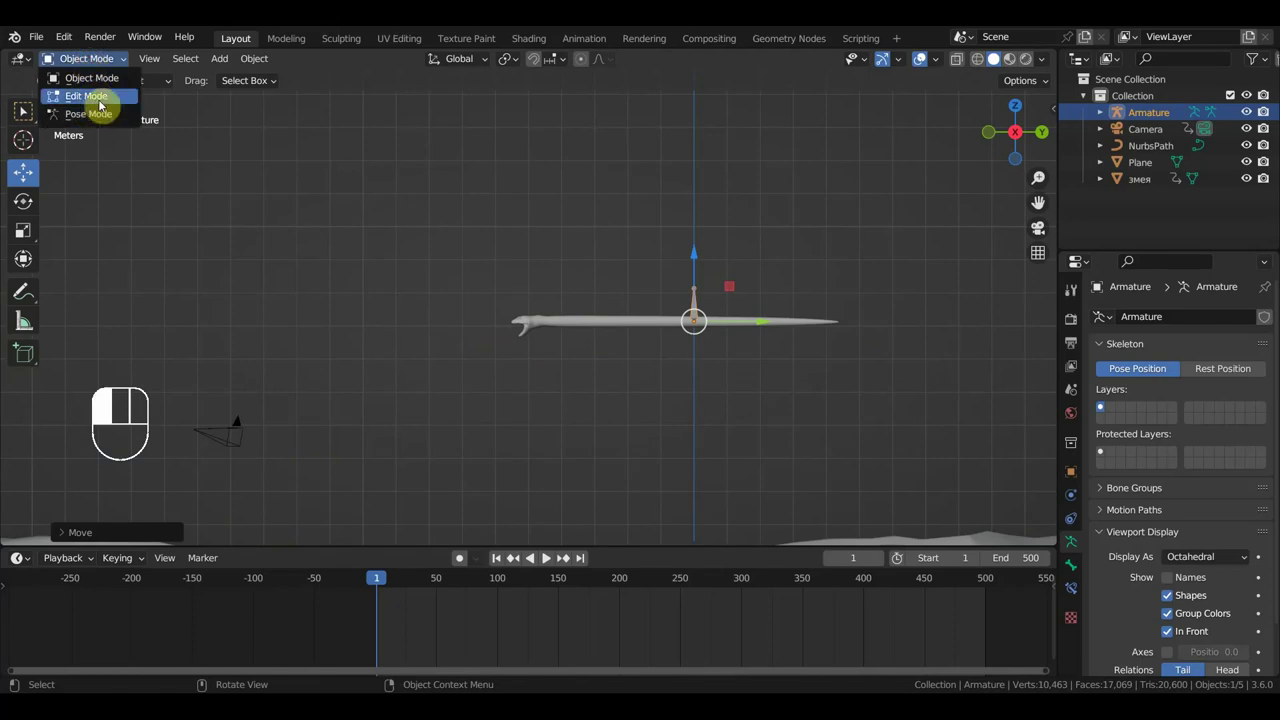
{"action": "left_click", "coordinate": [96, 104]}
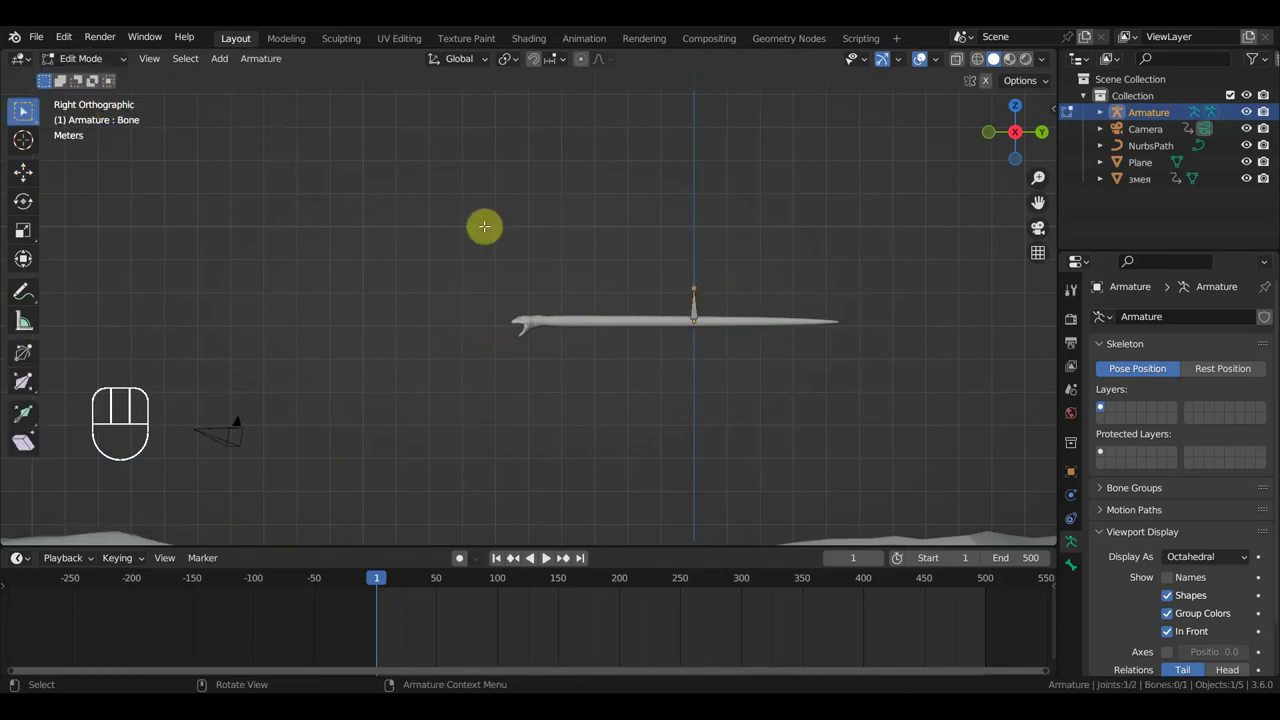
{"action": "middle_click_drag", "start_coordinate": [753, 349], "coordinate": [514, 406], "text": "shift"}
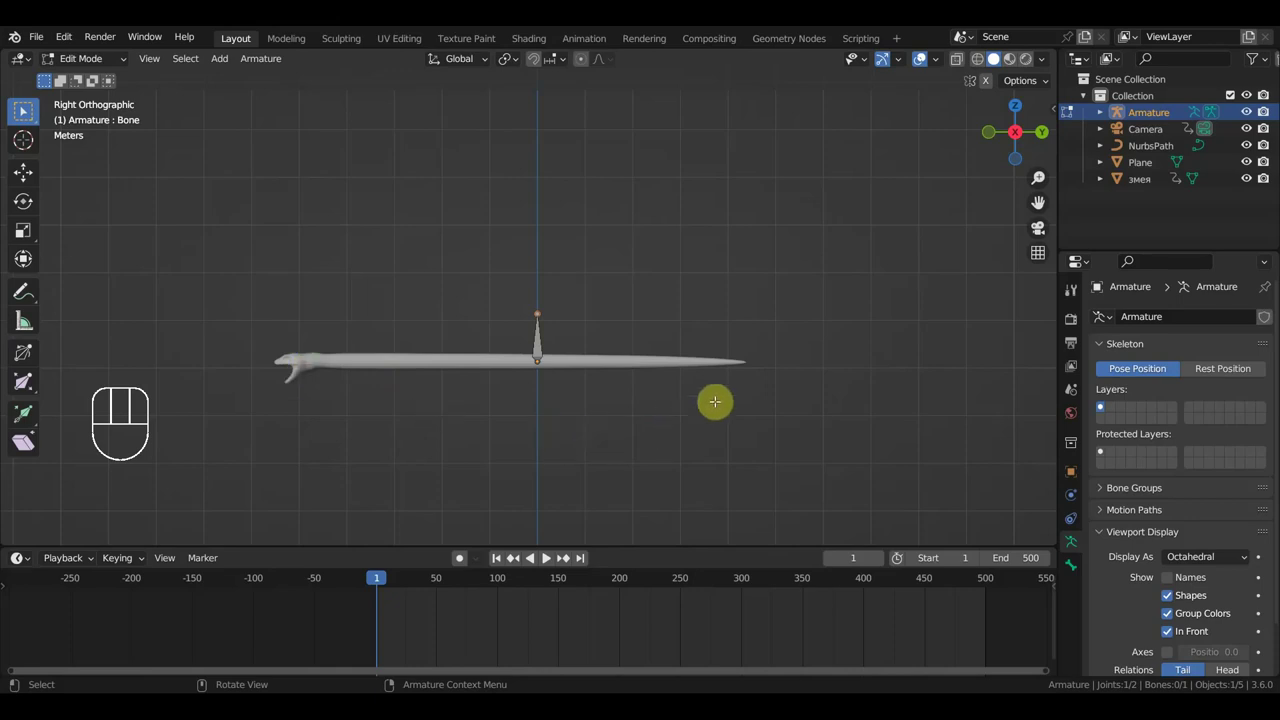
{"action": "key", "text": "g"}
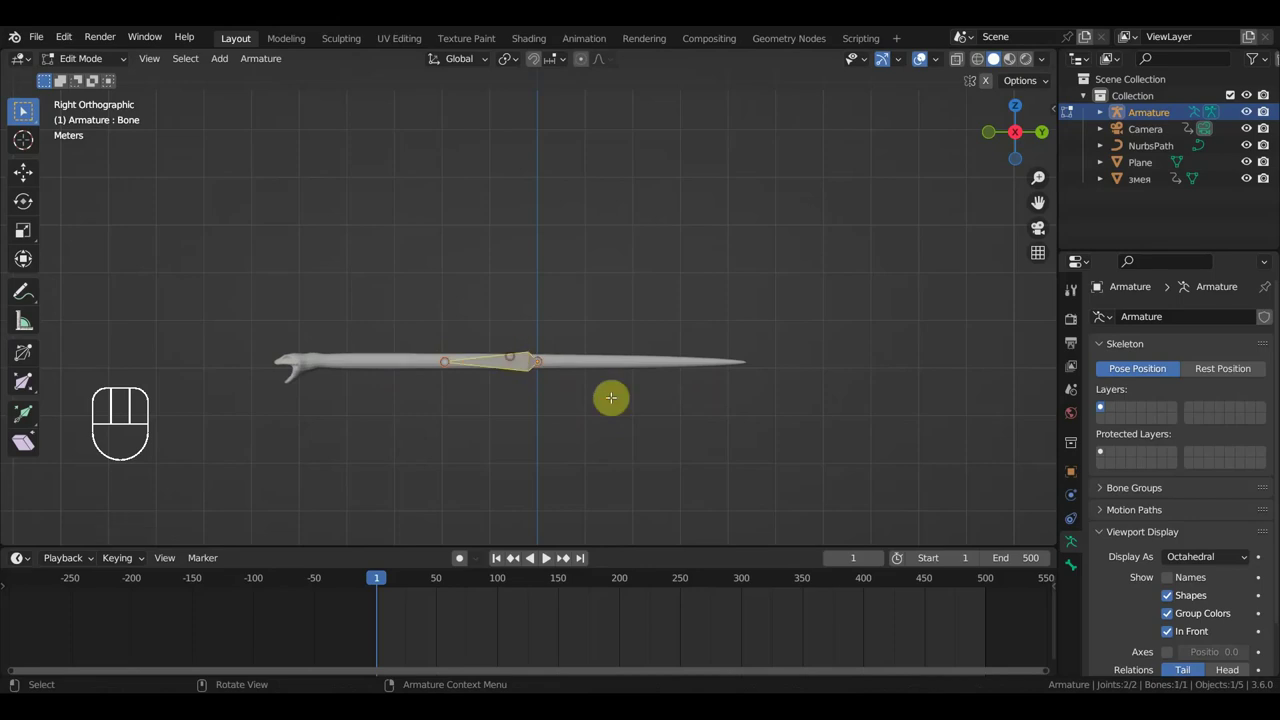
{"action": "left_click", "coordinate": [430, 426]}
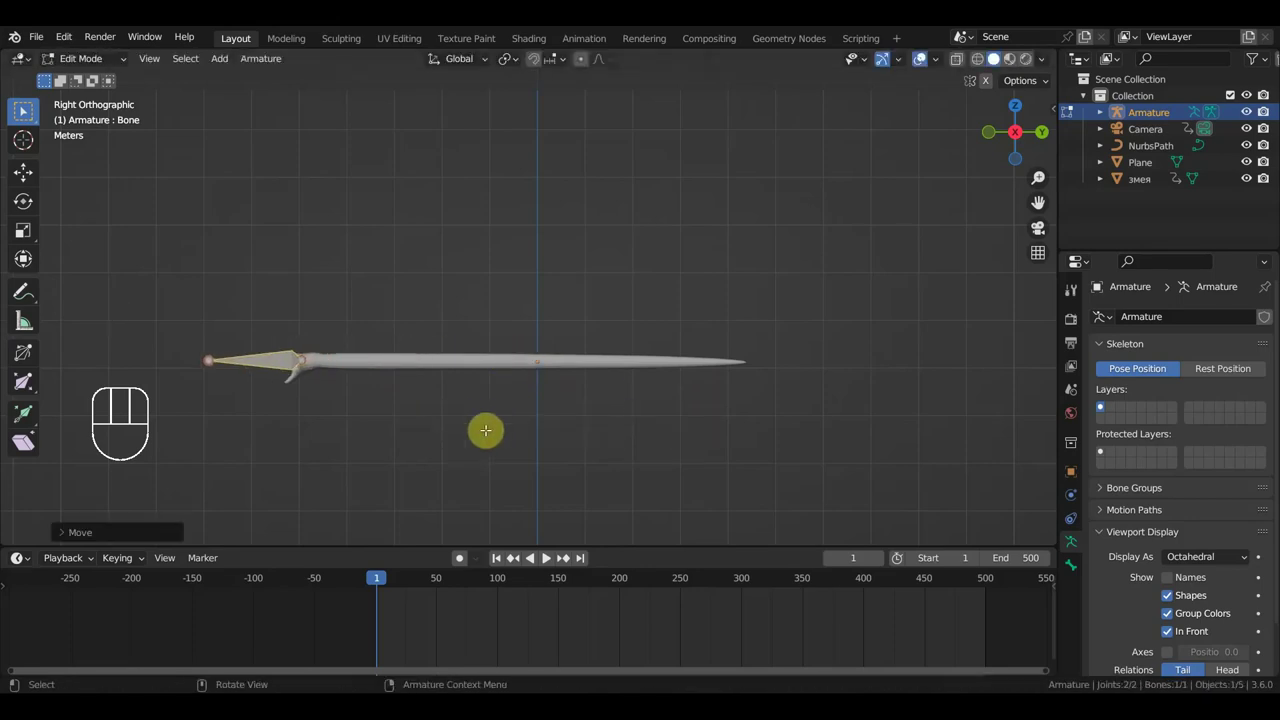
Reposition the bone's tip so that the bone lies level and points forward from the snake's head
{"action": "left_click", "coordinate": [205, 352]}
{"action": "key", "text": "g"}
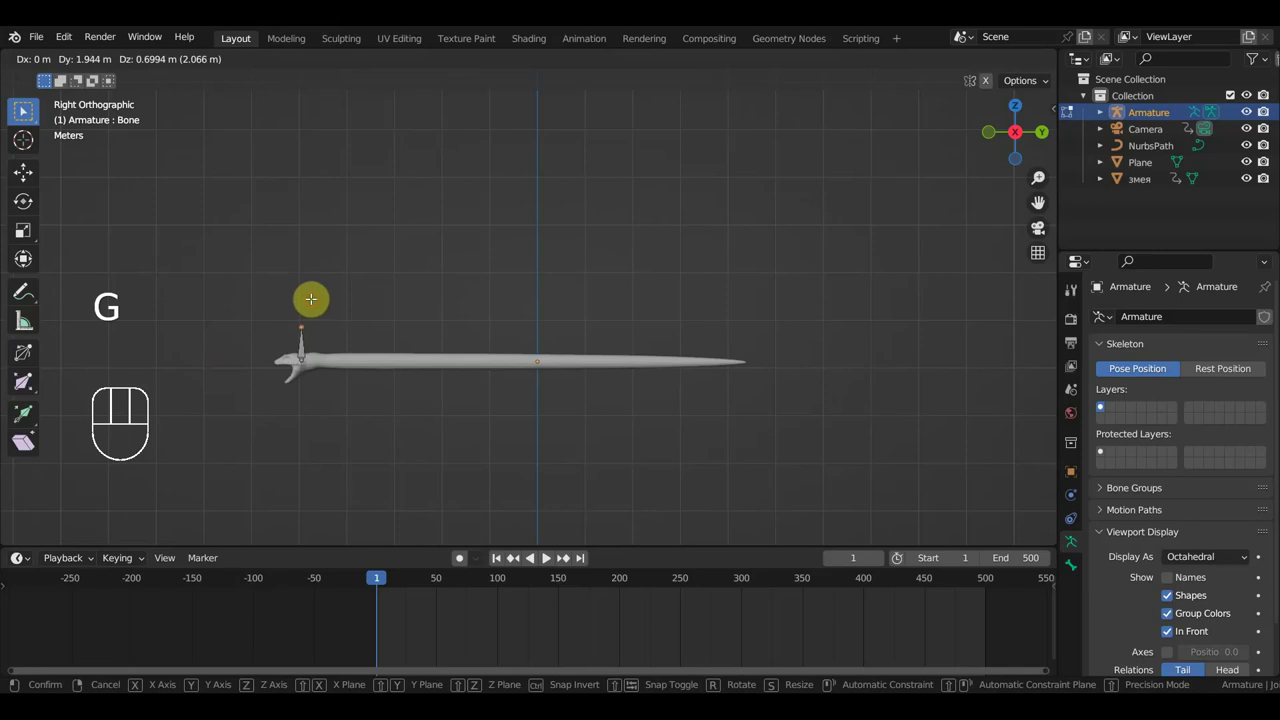
{"action": "left_click", "coordinate": [311, 299]}
{"action": "scroll", "coordinate": [320, 394], "scroll_direction": "up", "scroll_amount": 5}
{"action": "middle_click_drag", "start_coordinate": [354, 391], "coordinate": [593, 333], "text": "shift"}
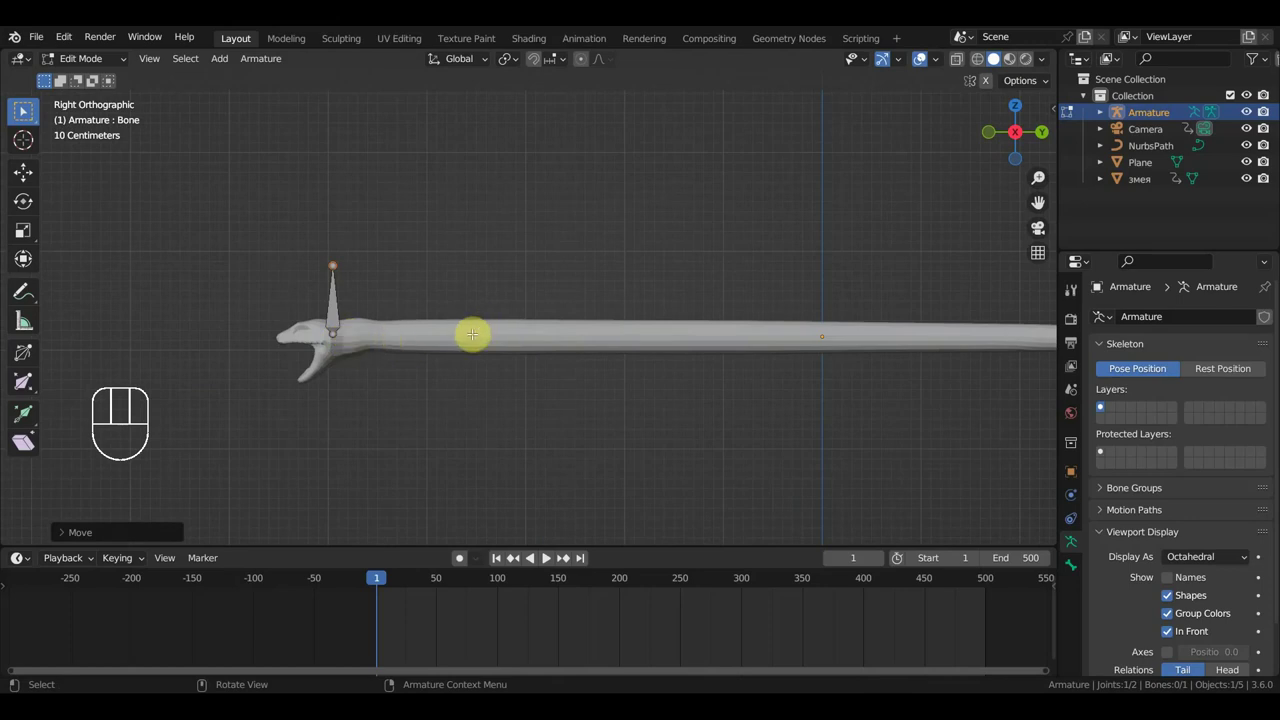
{"action": "key", "text": "g"}
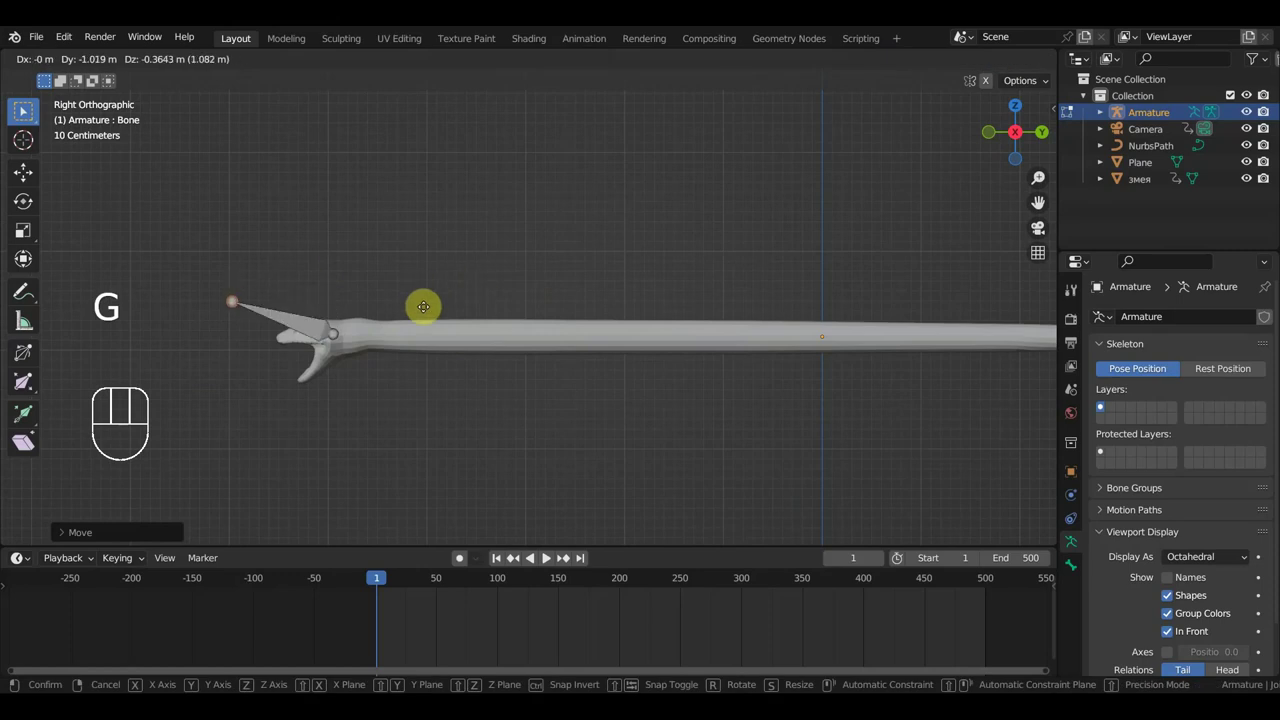
{"action": "left_click", "coordinate": [416, 340]}
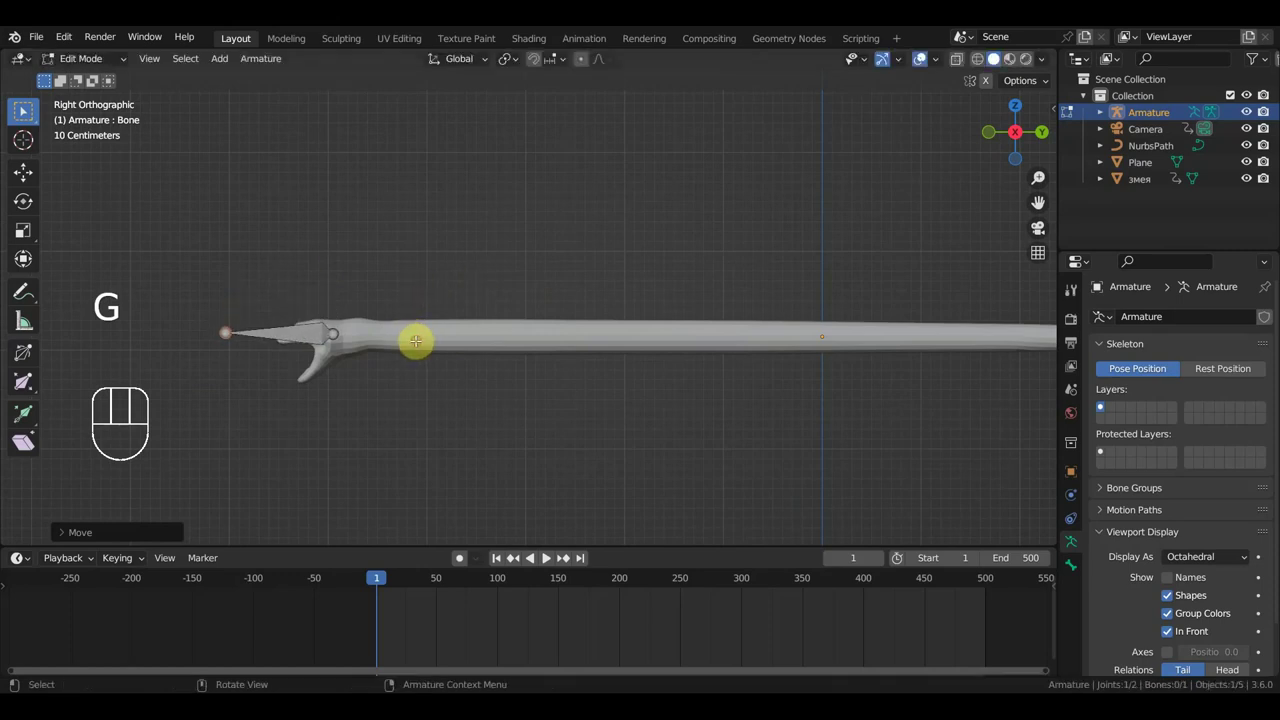
Move the whole bone about 1.32 m back so that it sits inside the neck behind the head
{"action": "left_click", "coordinate": [314, 334]}
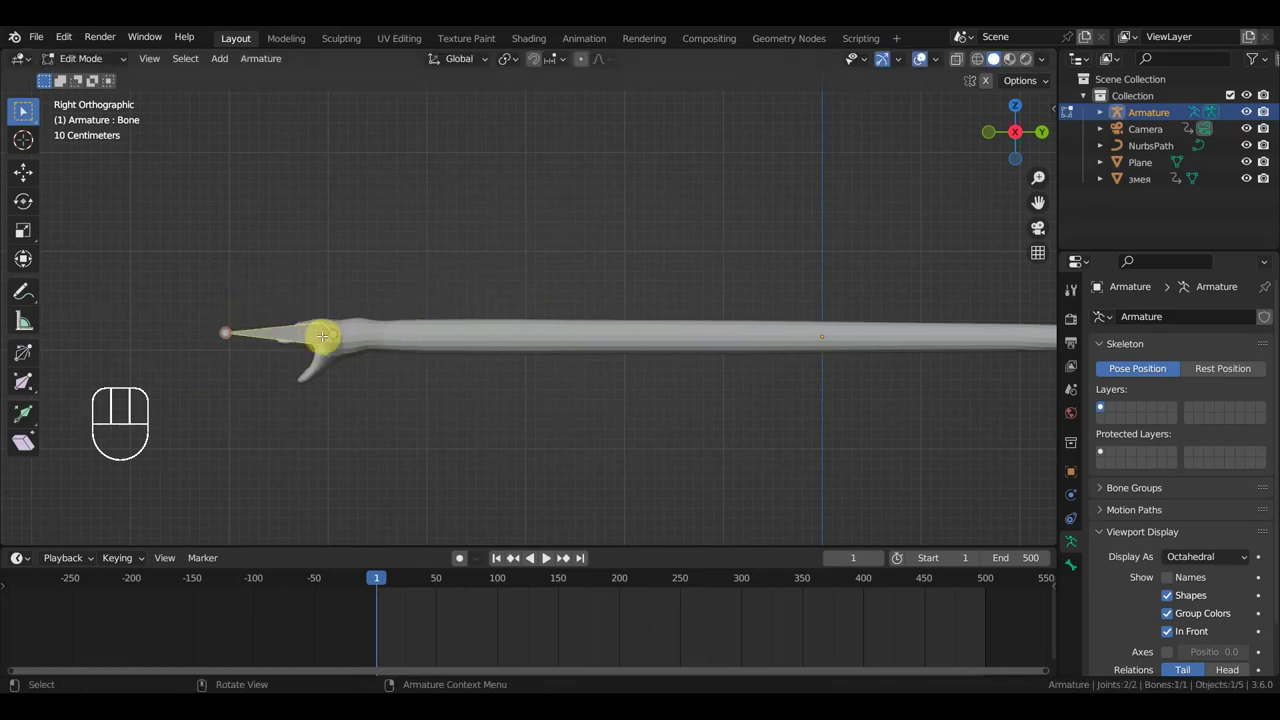
{"action": "key", "text": "g"}
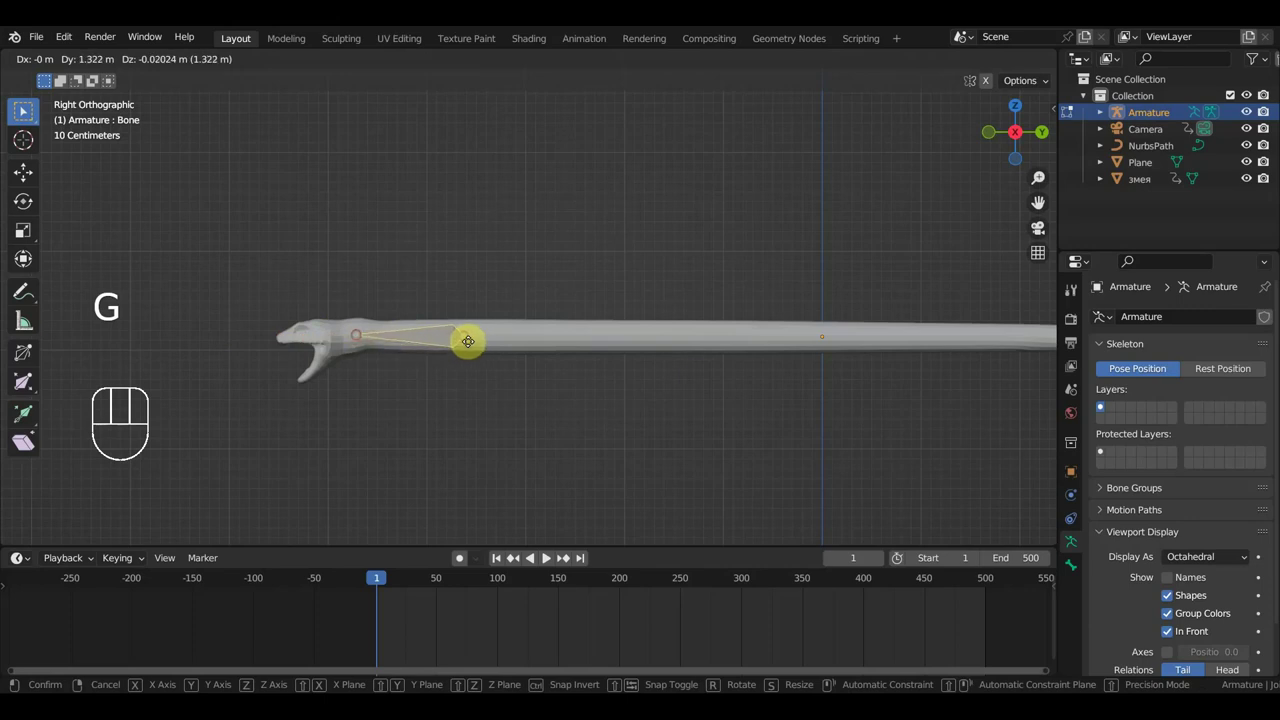
{"action": "left_click", "coordinate": [467, 341]}
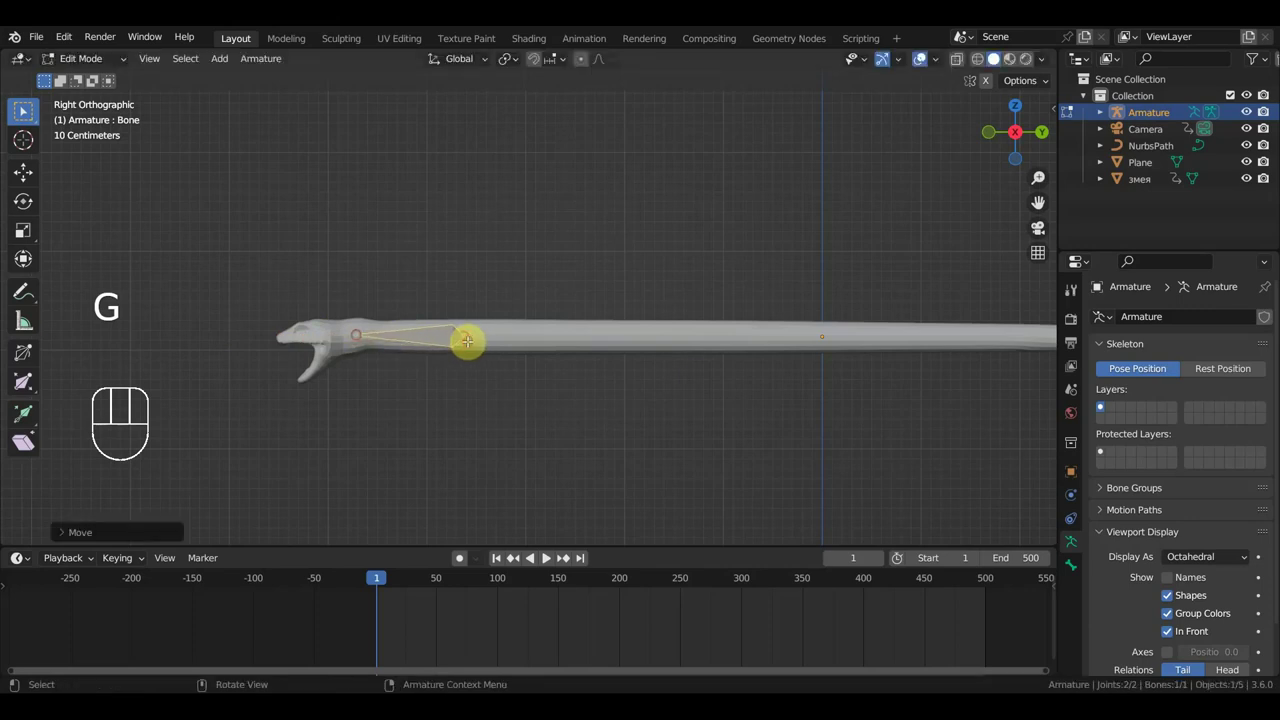
Extrude a head bone from the neck bone's front end to the snout, plus a short bone beyond it
{"action": "left_click", "coordinate": [352, 336]}
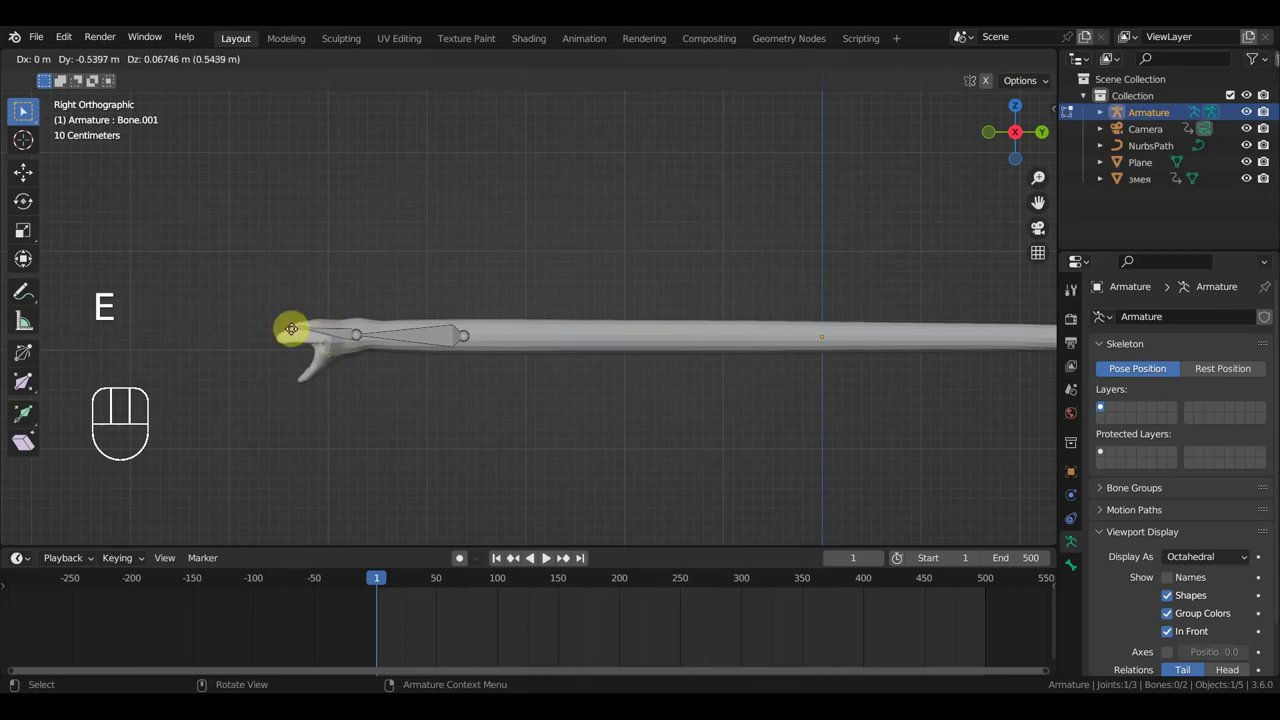
{"action": "left_click", "coordinate": [276, 331]}
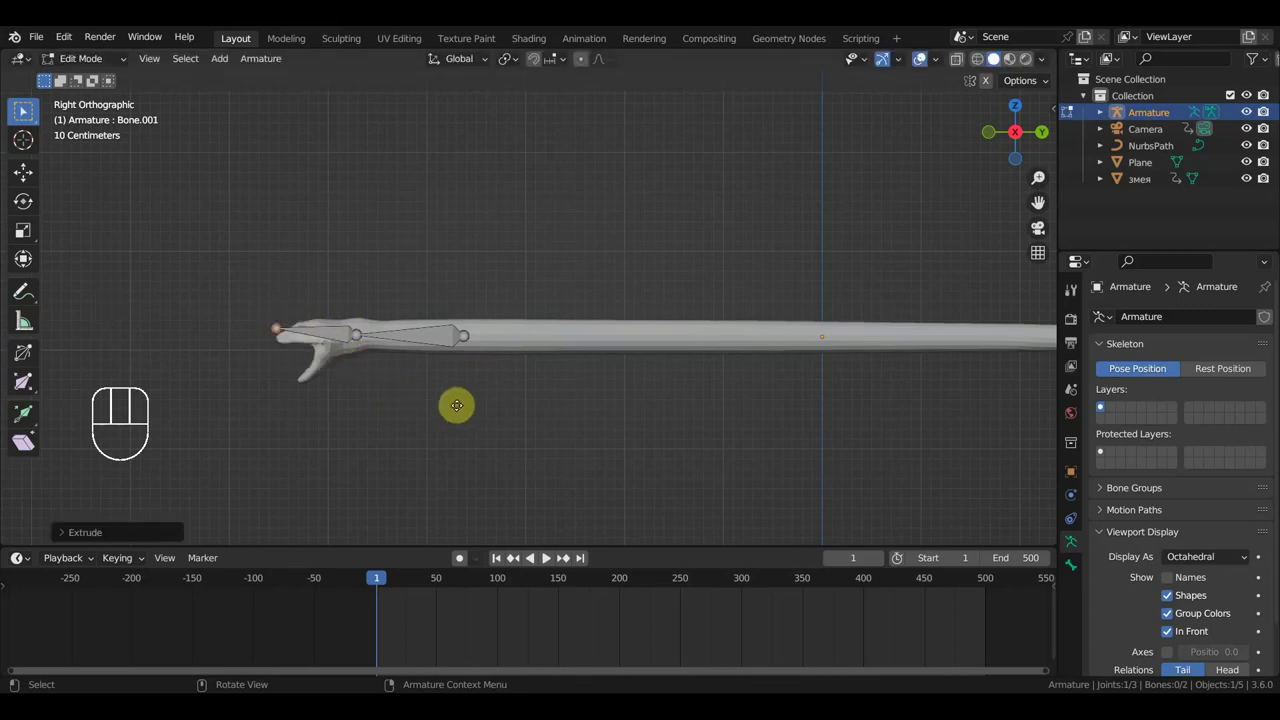
{"action": "key", "text": "e"}
{"action": "left_click", "coordinate": [403, 415]}
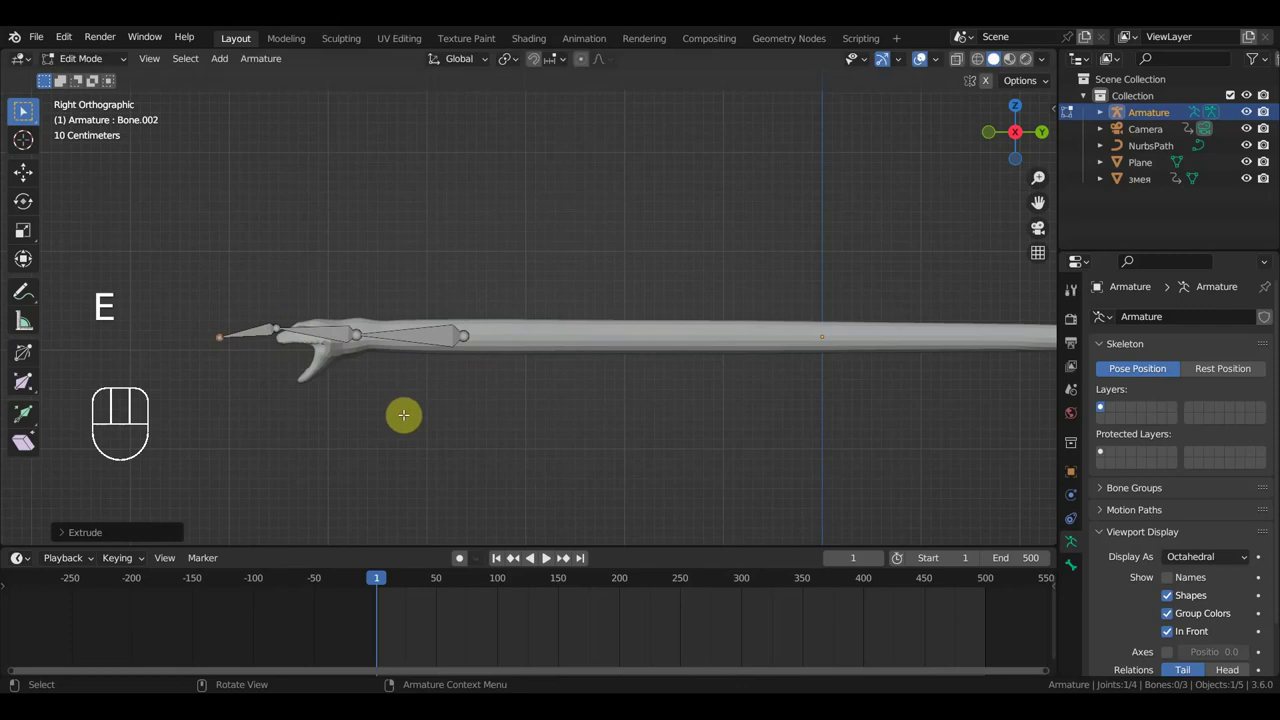
Clear the outermost bone's parent and fit it along the lower jaw, with its tip at the jaw's end
{"action": "left_click", "coordinate": [256, 331]}
{"action": "key", "text": "alt+p"}
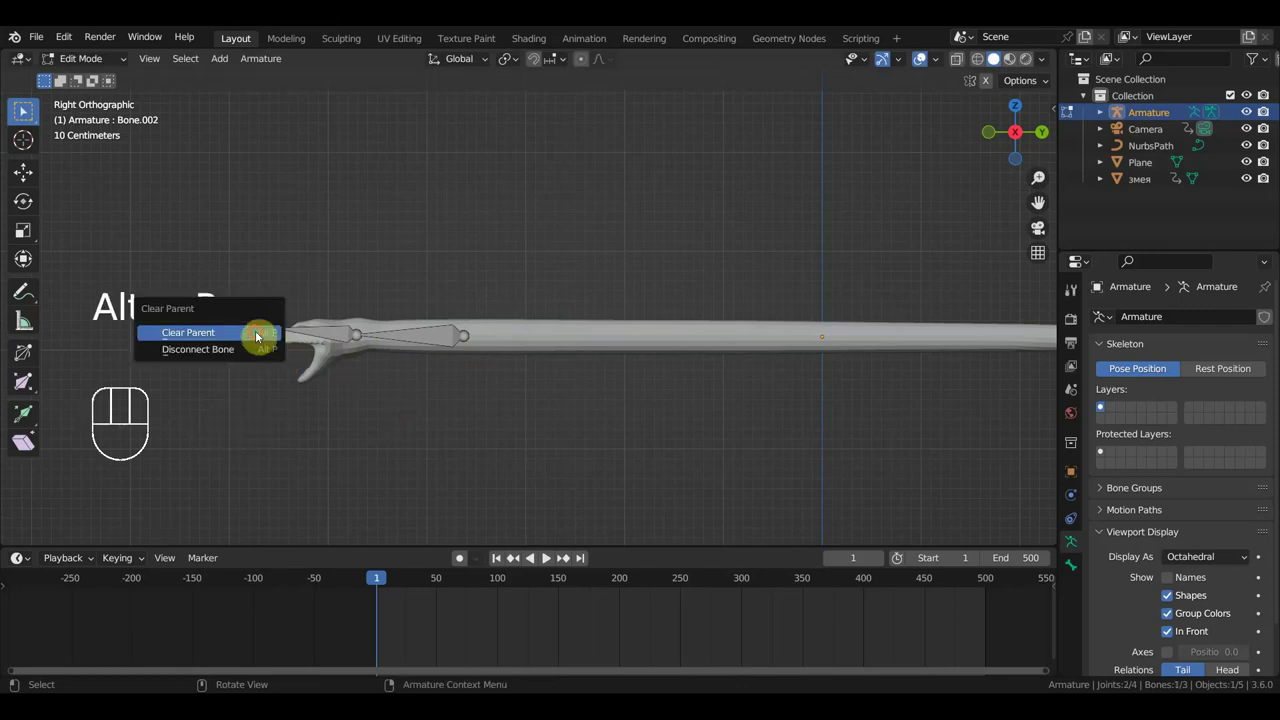
{"action": "left_click", "coordinate": [256, 336]}
{"action": "key", "text": "g"}
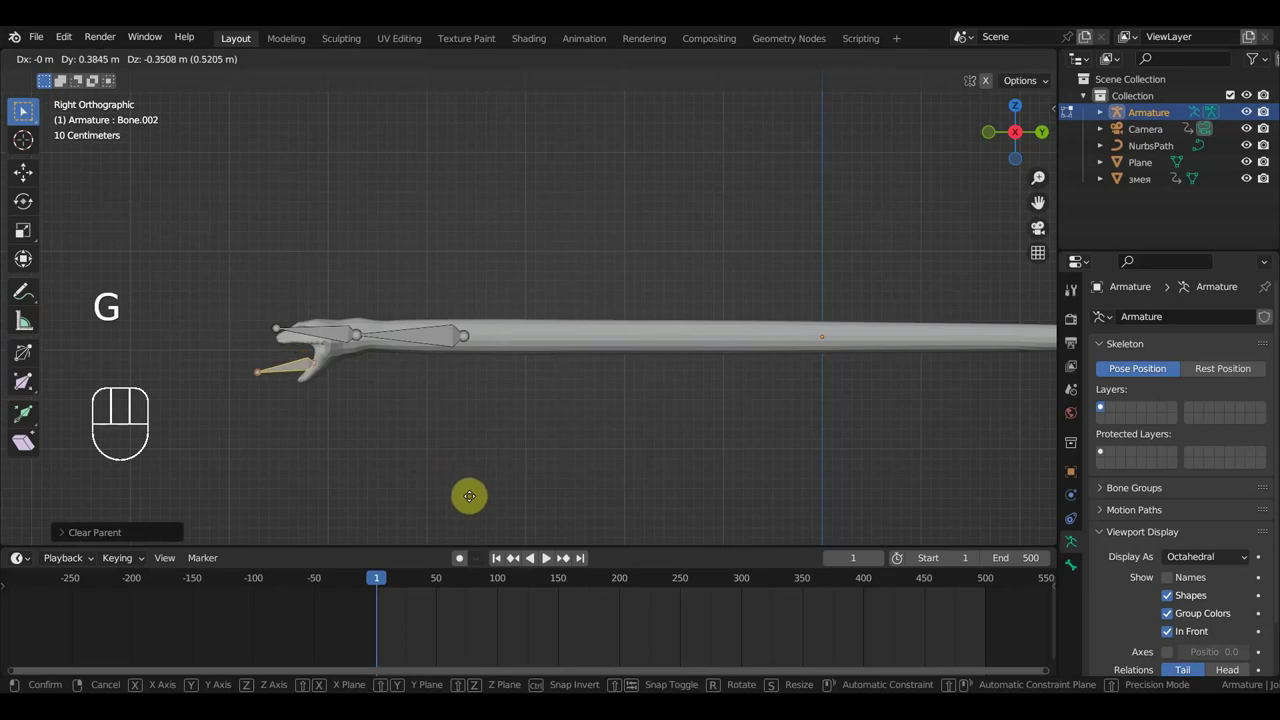
{"action": "left_click", "coordinate": [471, 487]}
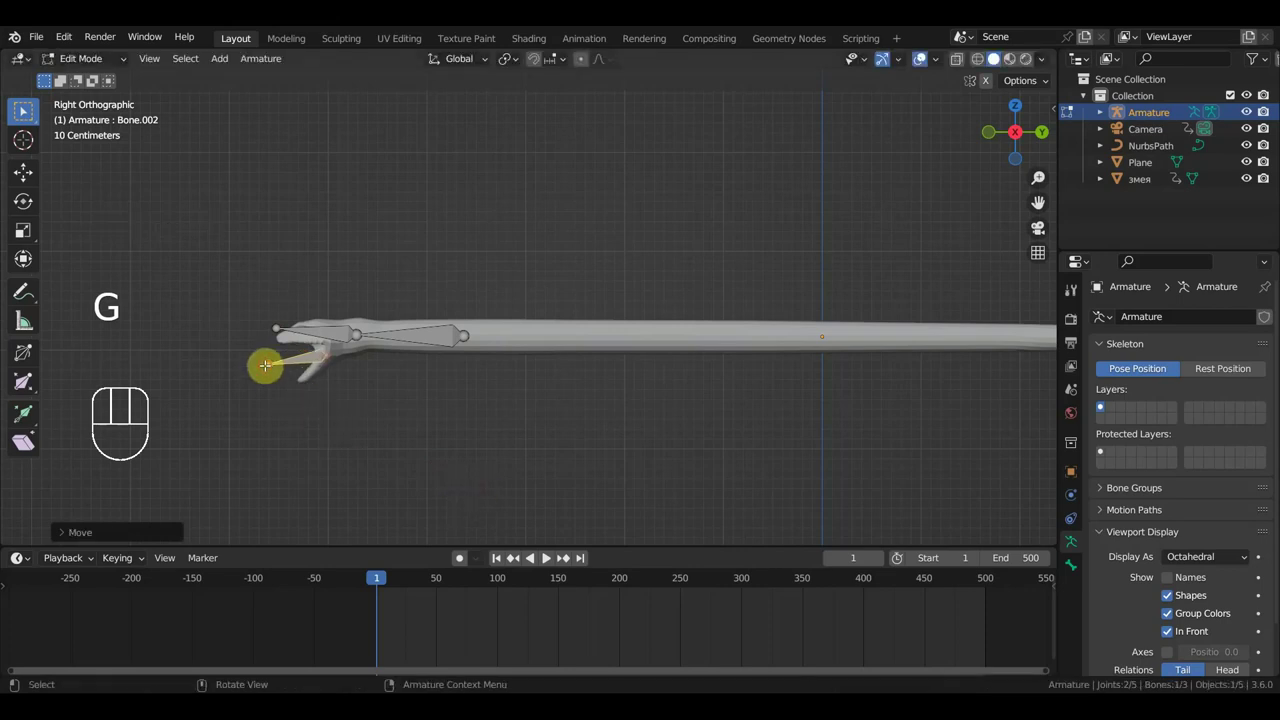
{"action": "key", "text": "g"}
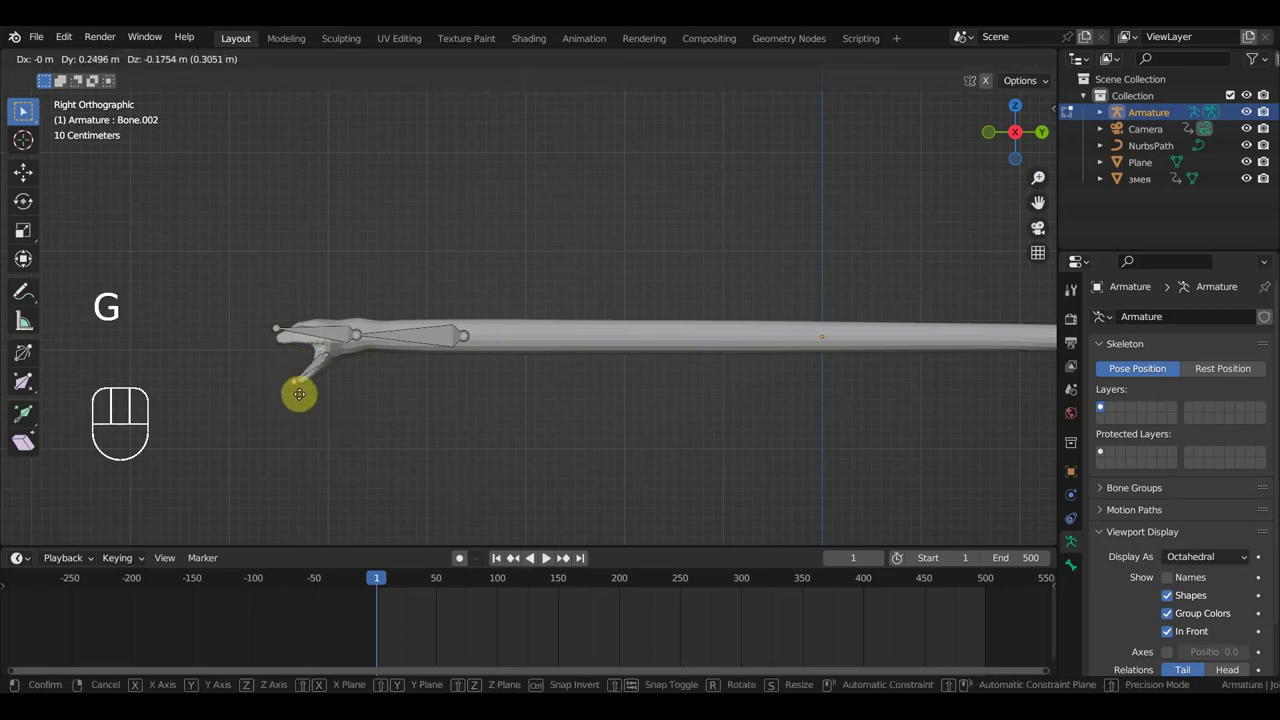
{"action": "left_click", "coordinate": [299, 394]}
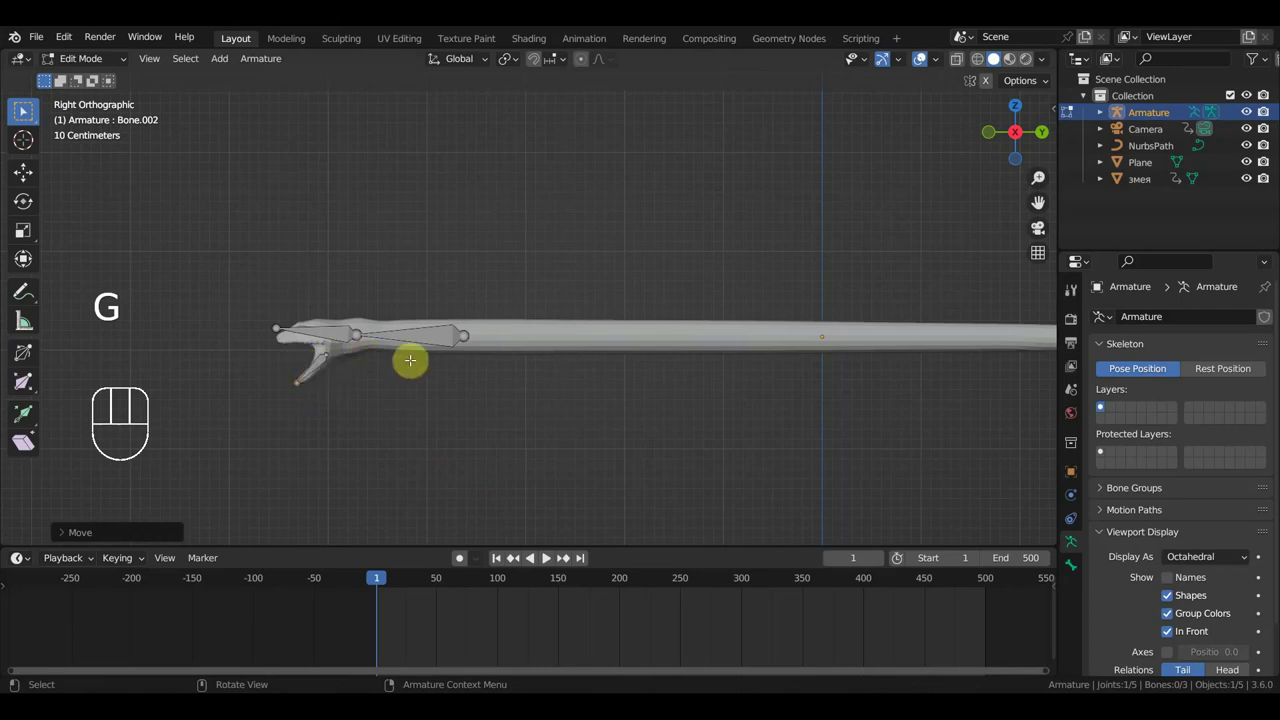
Extrude an upright bone from the joint between the neck and head bones, and clear its parent
{"action": "left_click", "coordinate": [357, 333]}
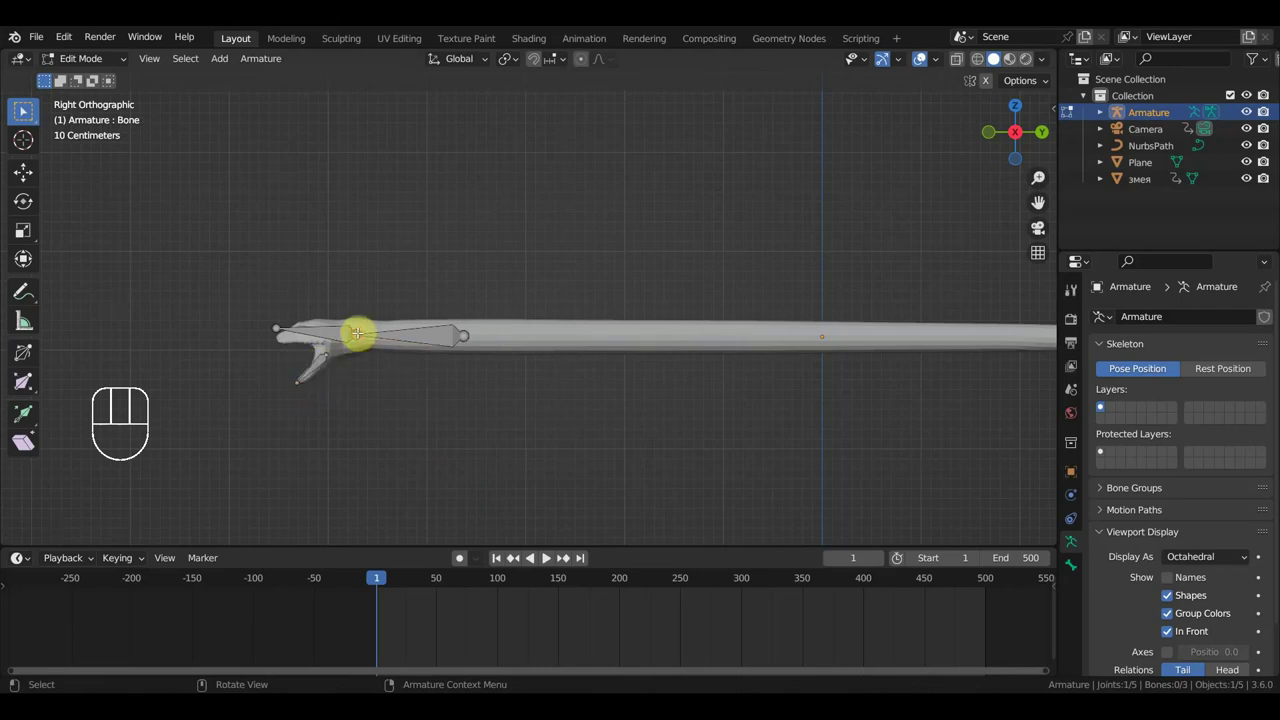
{"action": "key", "text": "e"}
{"action": "left_click", "coordinate": [356, 251]}
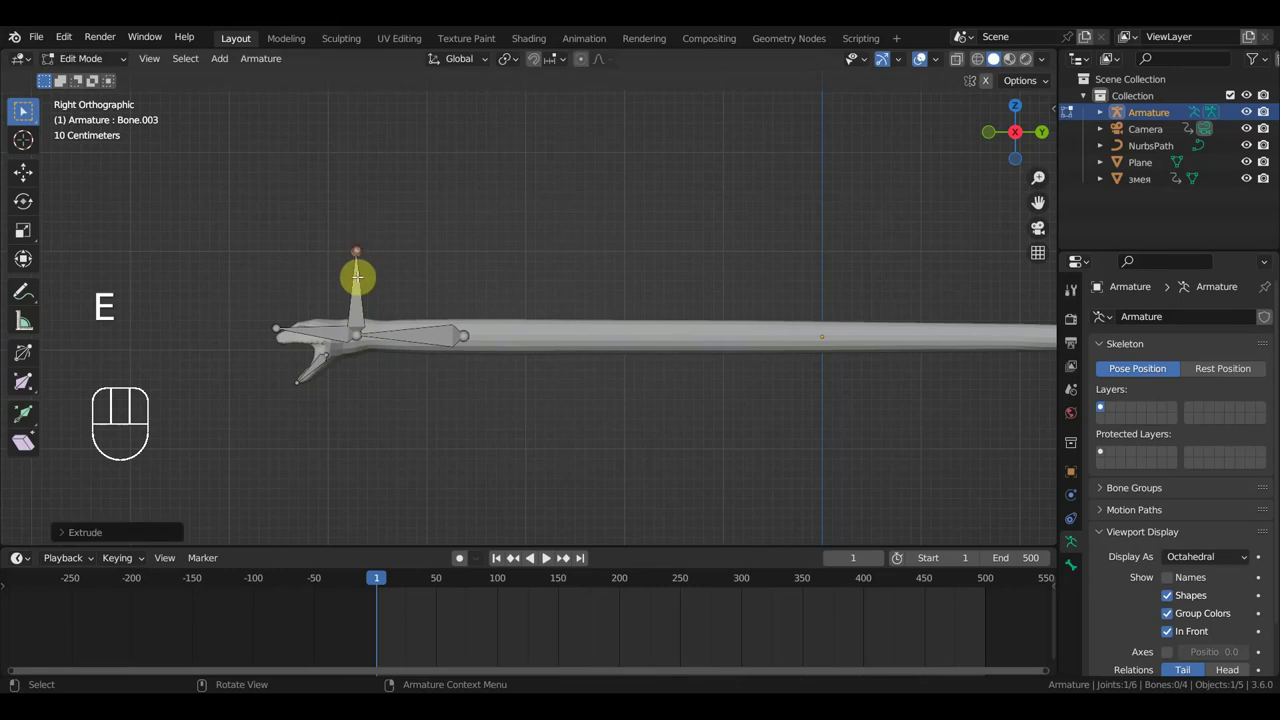
{"action": "left_click", "coordinate": [356, 295]}
{"action": "key", "text": "alt+p"}
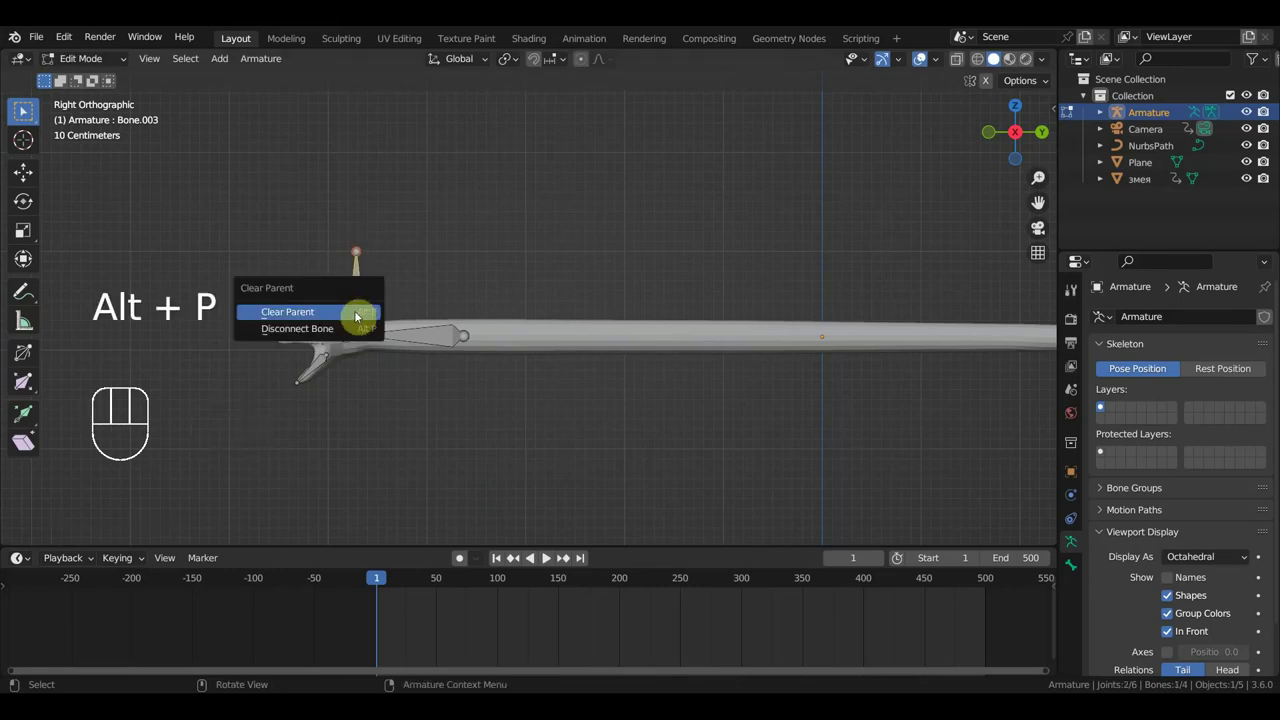
{"action": "left_click", "coordinate": [355, 316]}
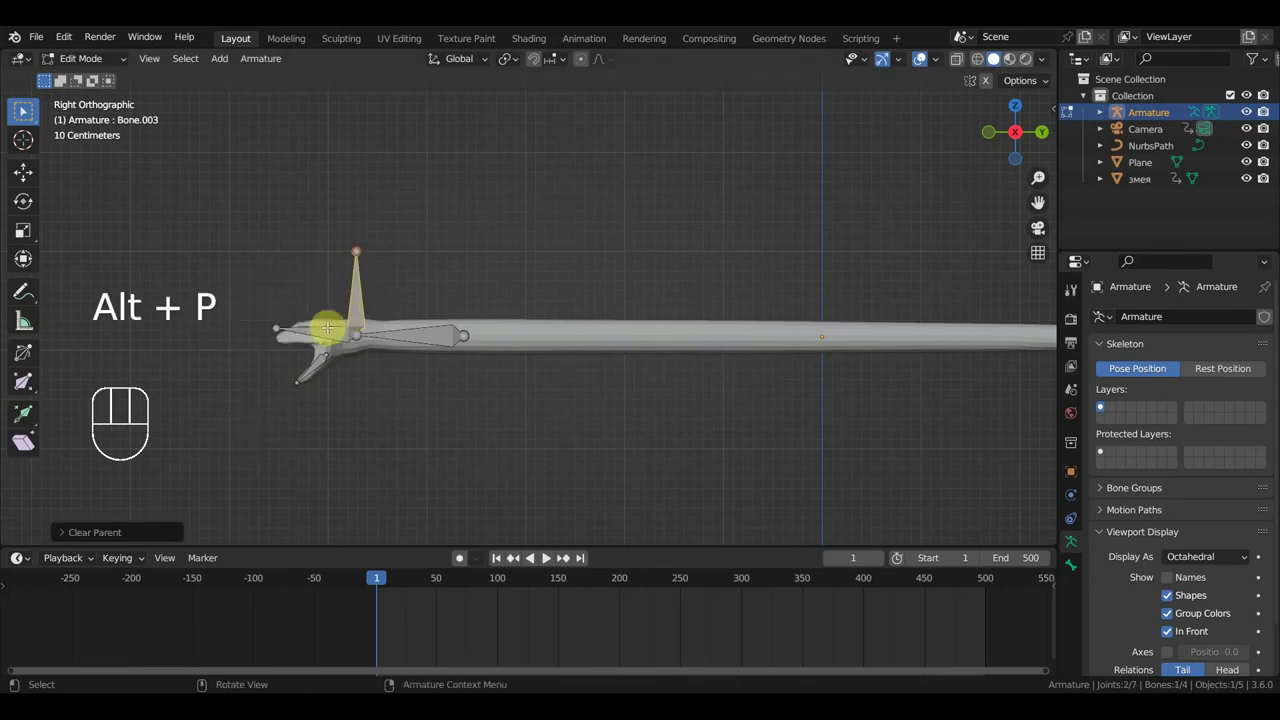
Parent the head bone to the upright bone with Keep Offset
{"action": "left_click", "coordinate": [330, 331]}
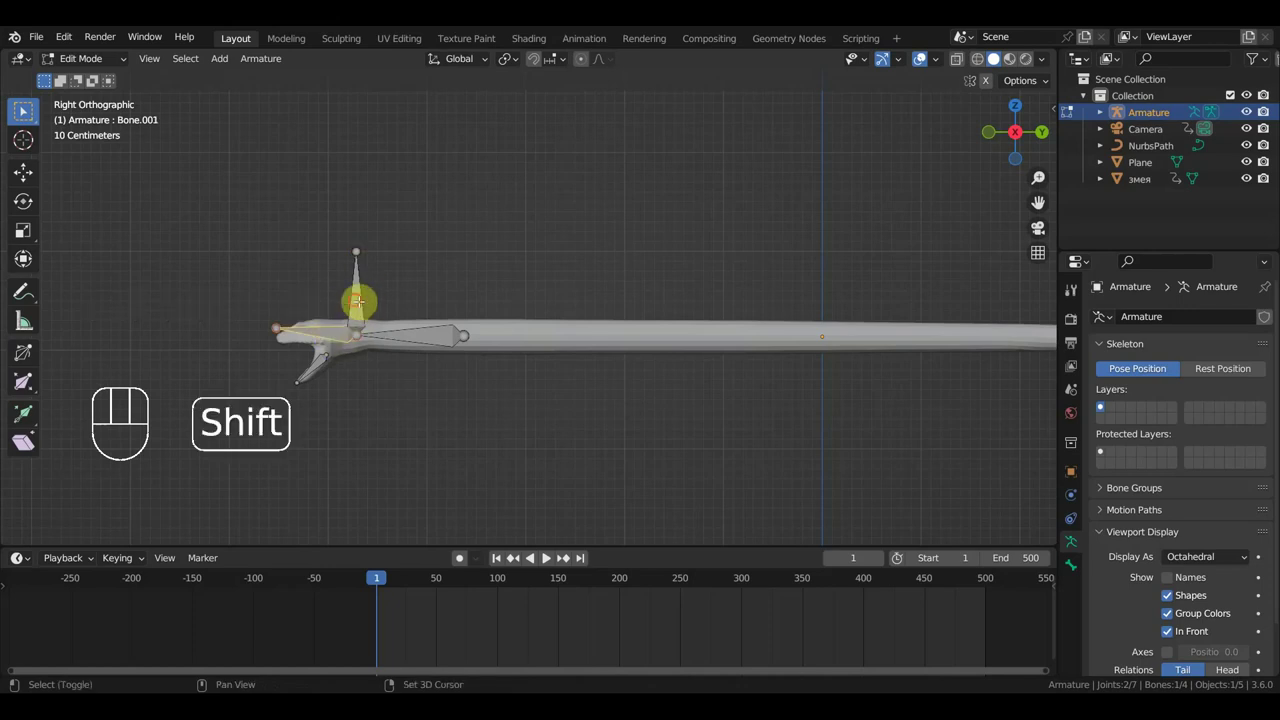
{"action": "left_click", "coordinate": [355, 300], "text": "shift"}
{"action": "key", "text": "ctrl"}
{"action": "key", "text": "ctrl+p"}
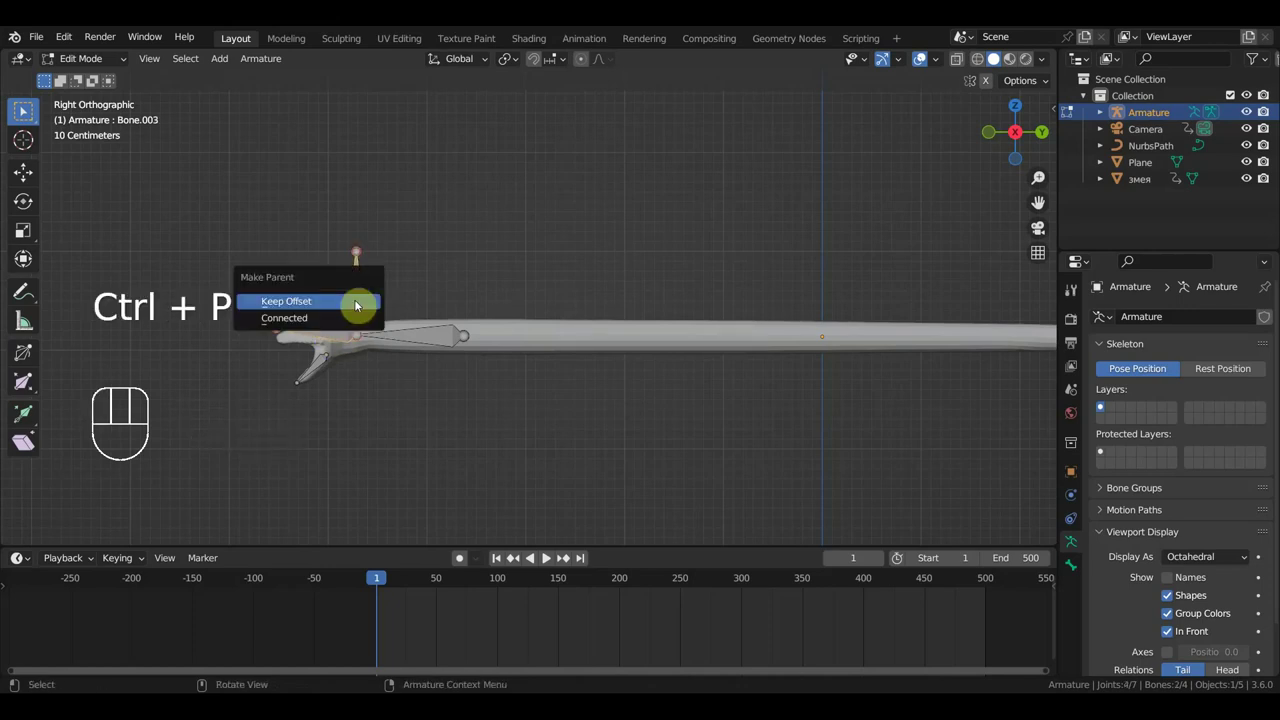
{"action": "left_click", "coordinate": [356, 302]}
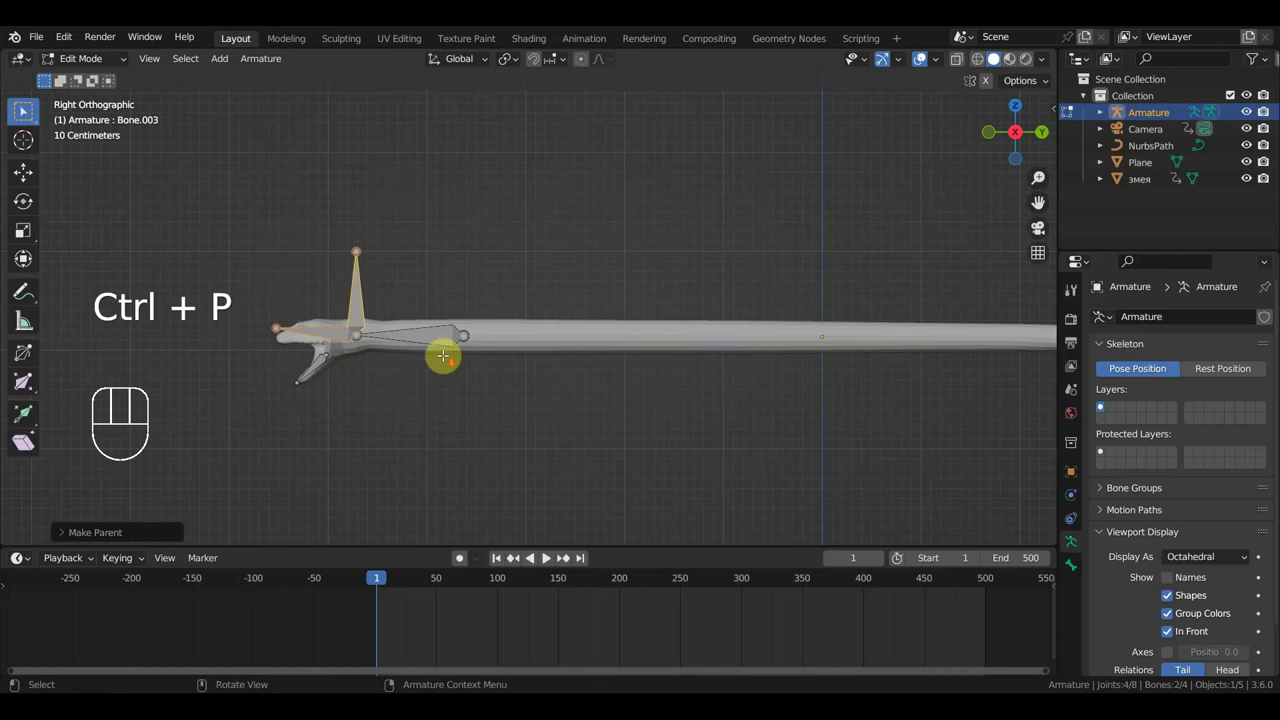
Stretch the neck bone along the whole body by moving its rear end close to the tail's tip
{"action": "scroll", "coordinate": [455, 375], "scroll_direction": "down", "scroll_amount": 2}
{"action": "key", "text": "shift"}
{"action": "middle_click_drag", "start_coordinate": [464, 384], "coordinate": [403, 386], "text": "shift"}
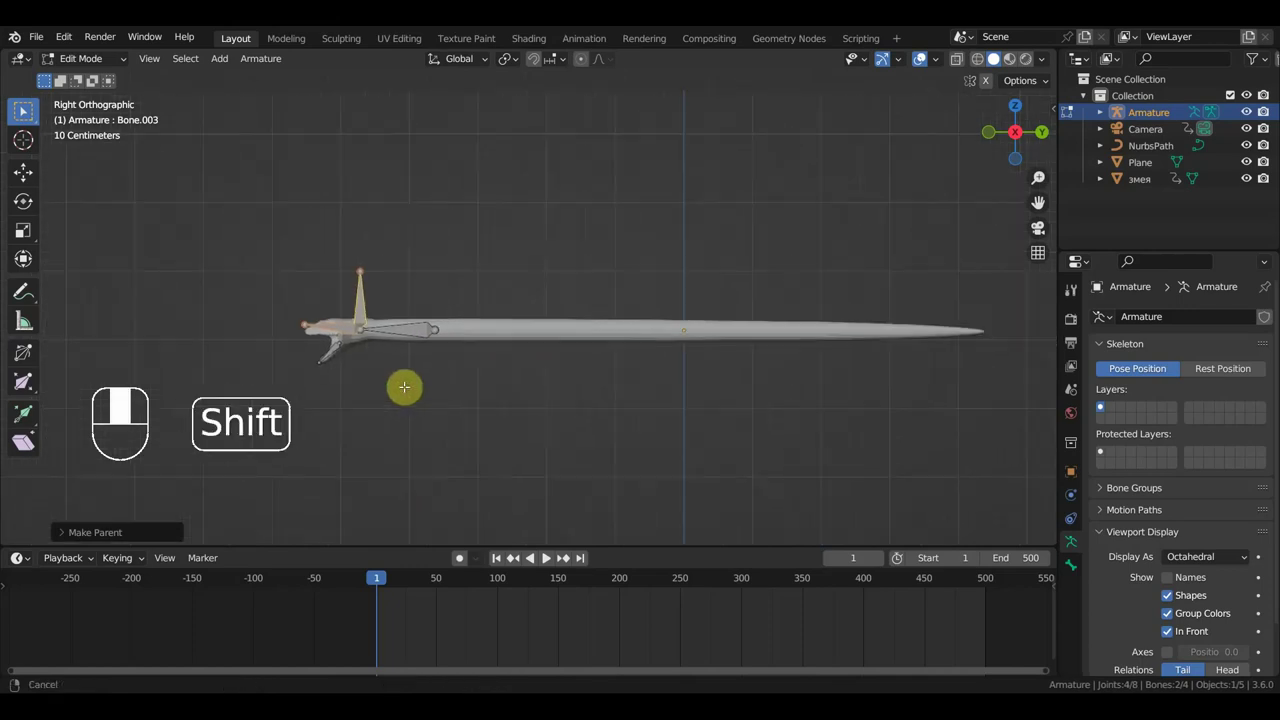
{"action": "left_click", "coordinate": [445, 336]}
{"action": "key", "text": "g"}
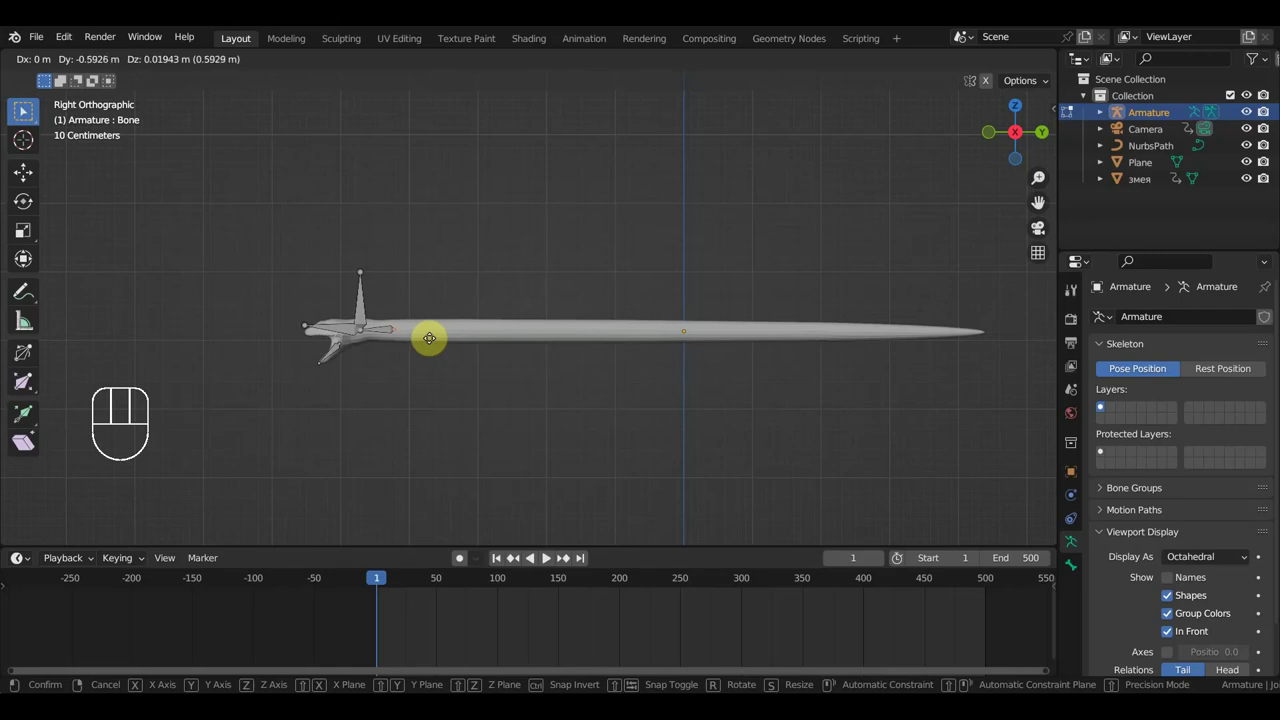
{"action": "left_click", "coordinate": [429, 338]}
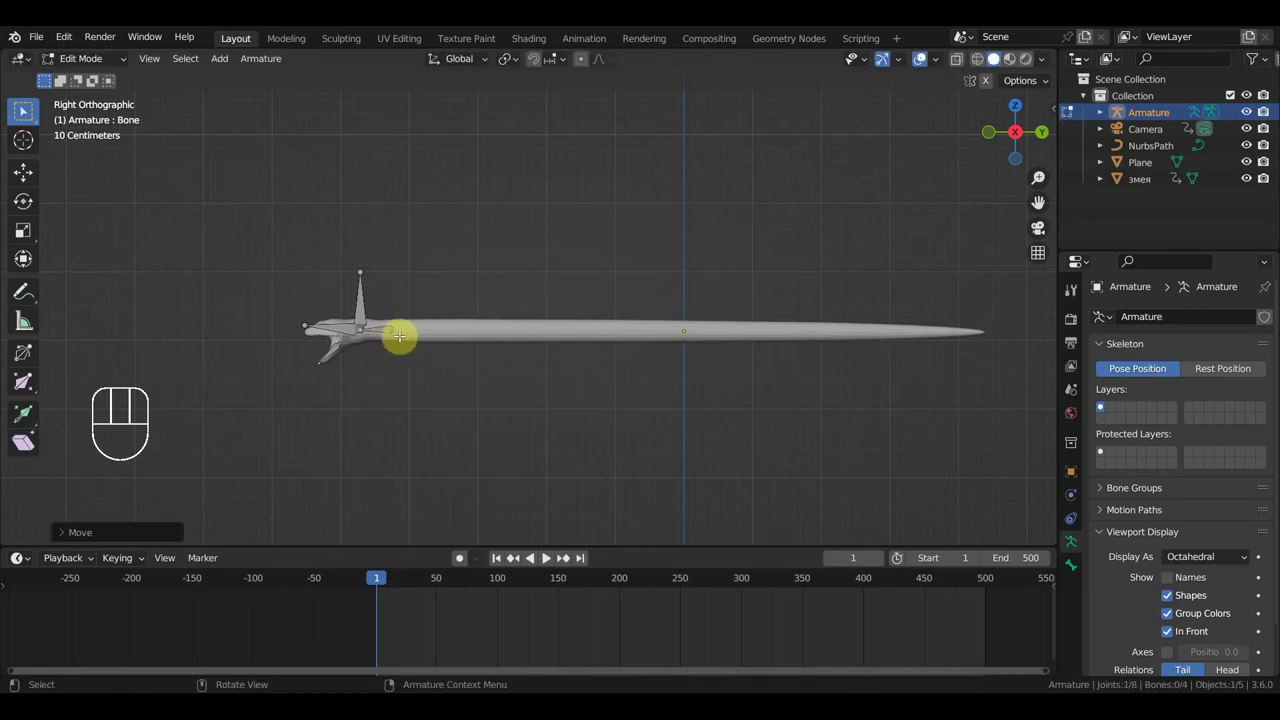
{"action": "scroll", "coordinate": [415, 341], "scroll_direction": "down", "scroll_amount": 2}
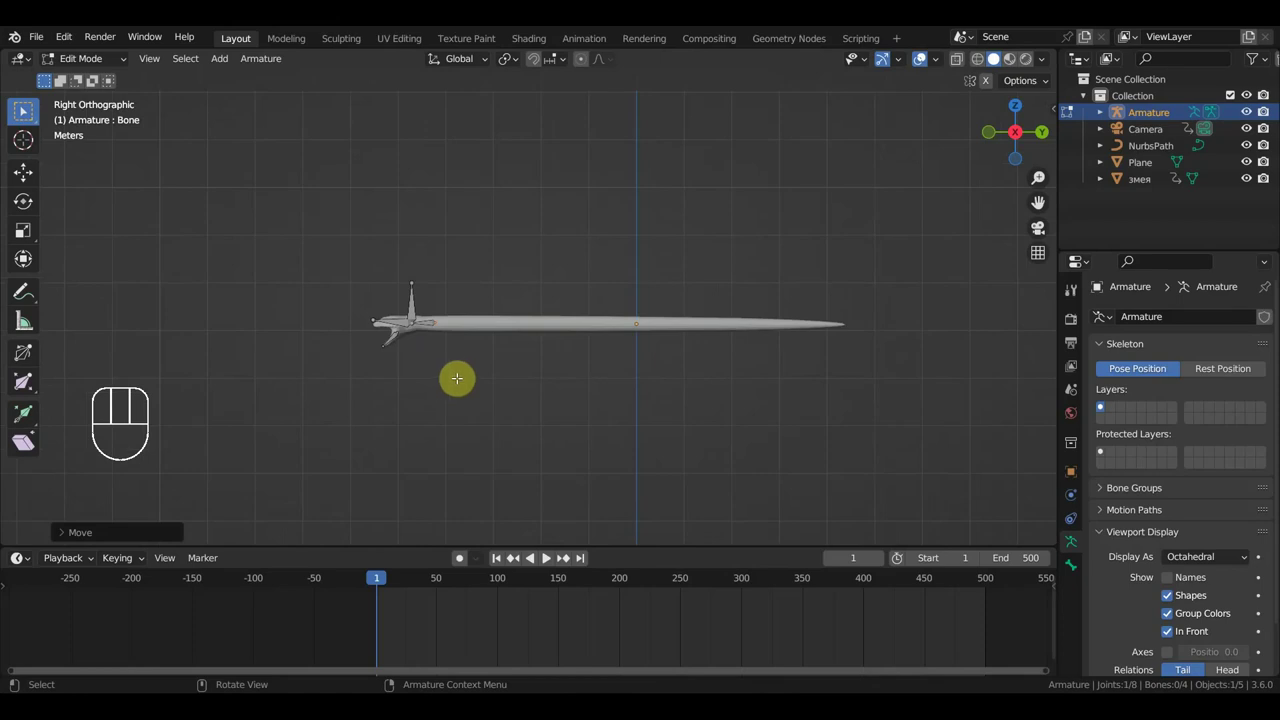
{"action": "key", "text": "g"}
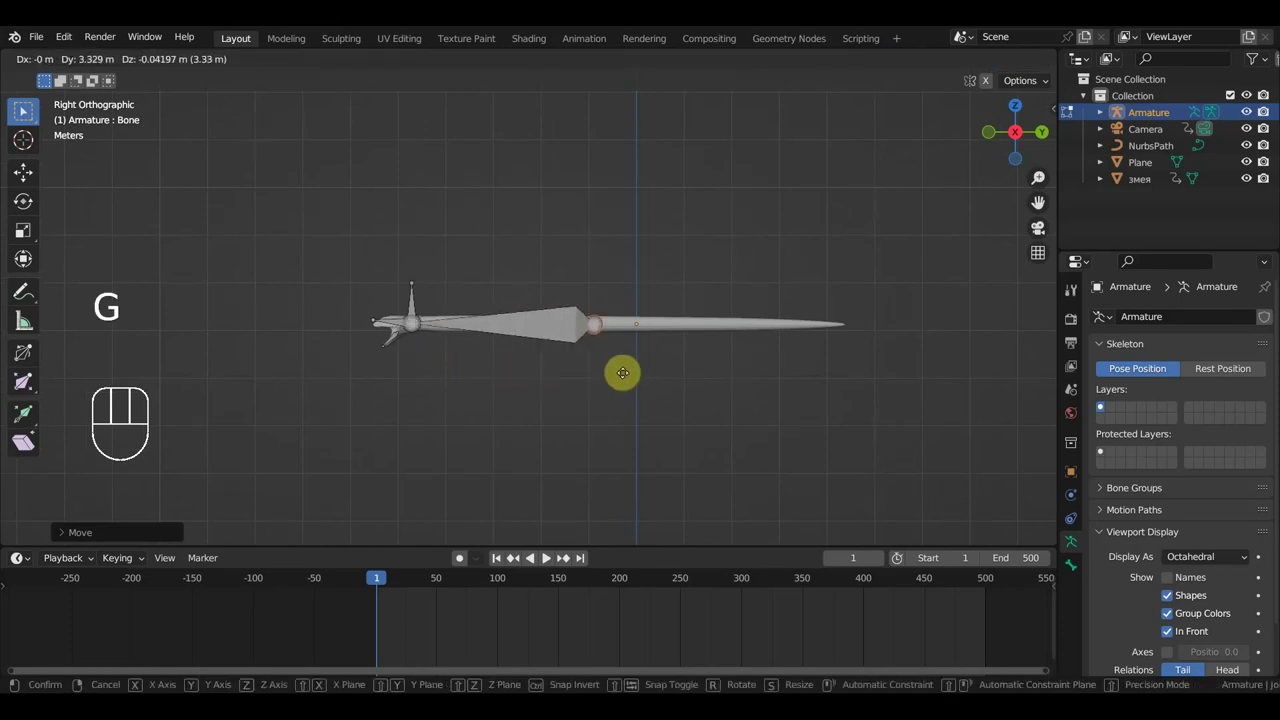
{"action": "left_click", "coordinate": [842, 375]}
Subdivide the long body bone with 10 cuts, and clear the bone selection
{"action": "left_click", "coordinate": [663, 334]}
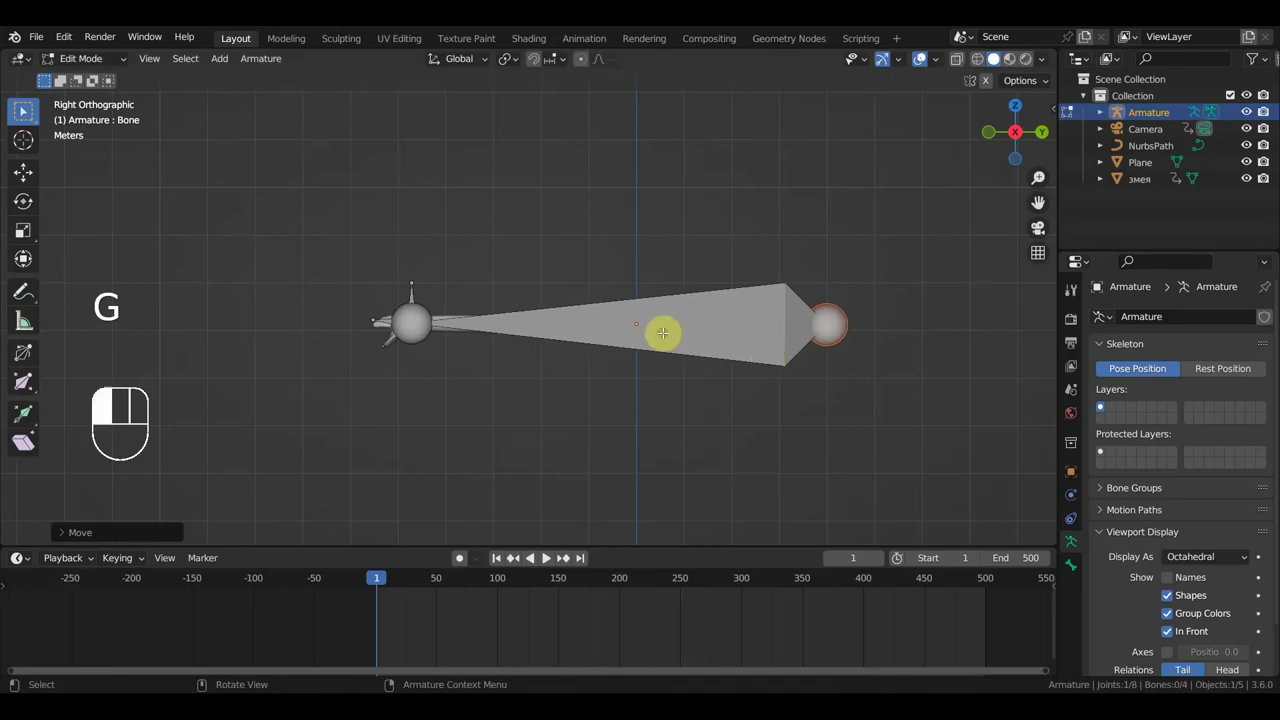
{"action": "right_click", "coordinate": [664, 337]}
{"action": "left_click", "coordinate": [664, 337]}
{"action": "left_click", "coordinate": [129, 531]}
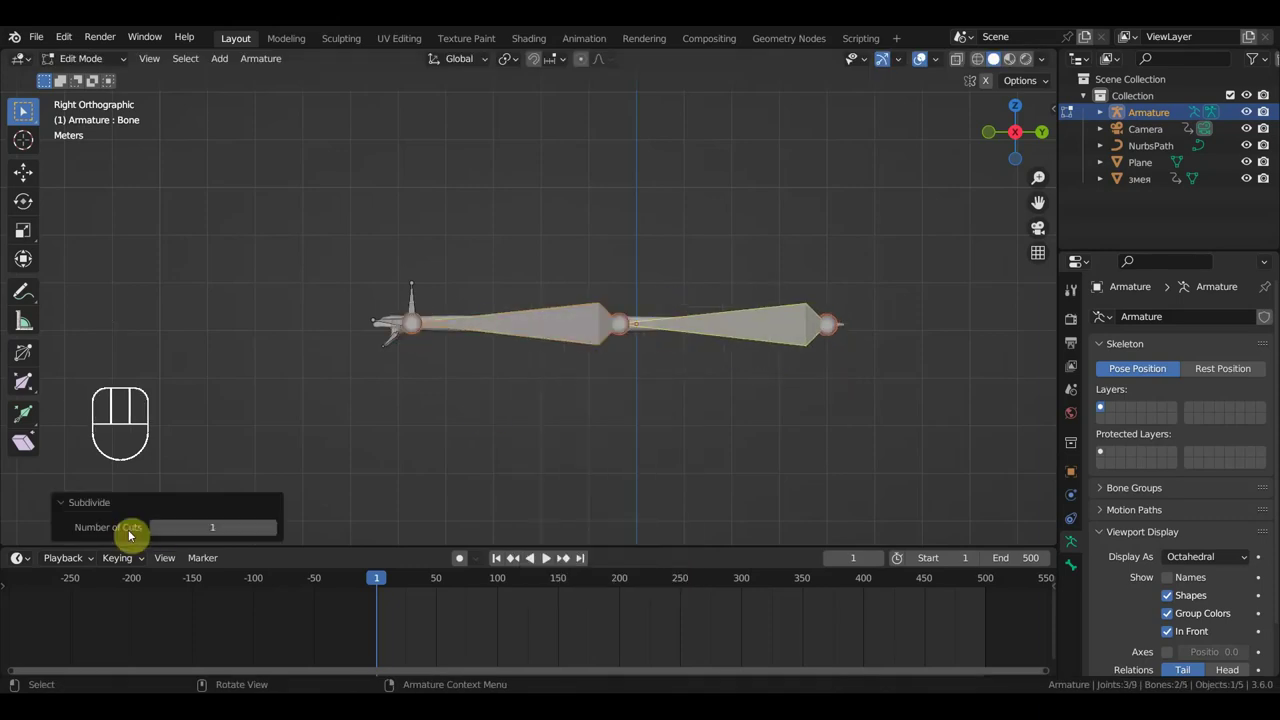
{"action": "left_click", "coordinate": [271, 527]}
{"action": "left_click", "coordinate": [271, 527]}
{"action": "left_click", "coordinate": [271, 527]}
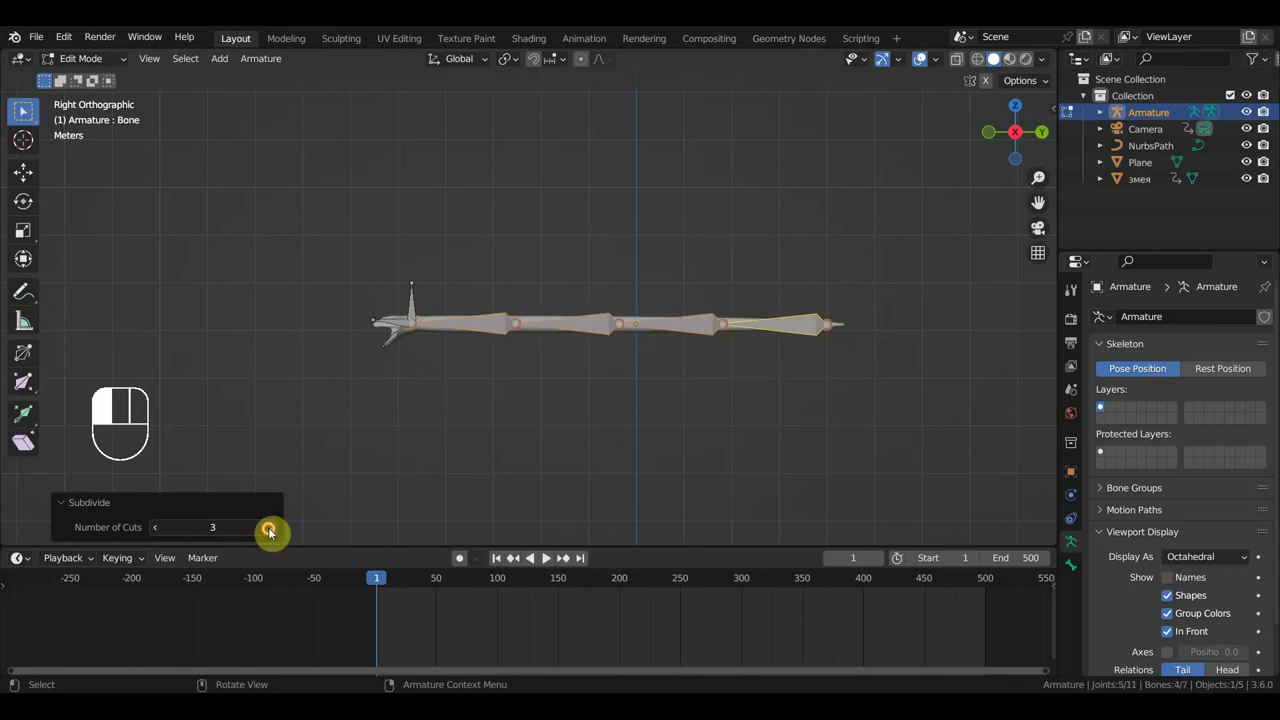
{"action": "left_click", "coordinate": [271, 527]}
{"action": "left_click", "coordinate": [271, 527]}
{"action": "left_click", "coordinate": [271, 527]}
{"action": "left_click", "coordinate": [271, 527]}
{"action": "left_click", "coordinate": [271, 527]}
{"action": "left_click", "coordinate": [271, 527]}
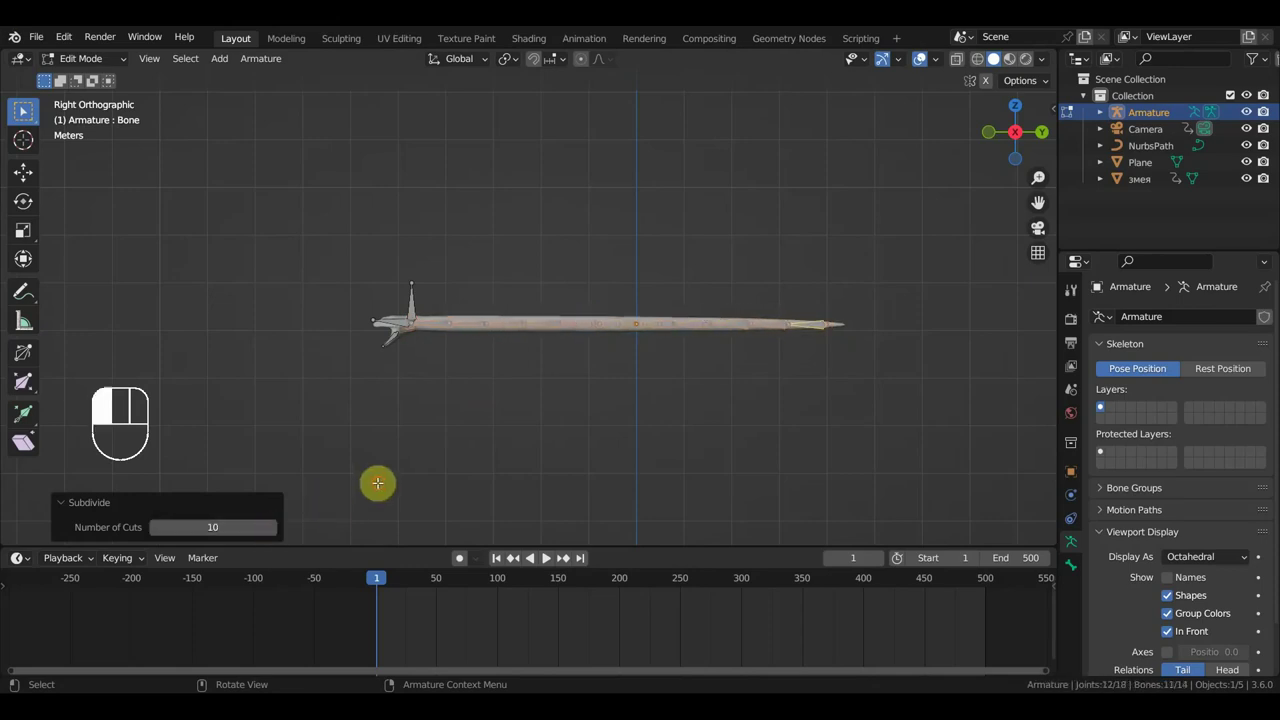
{"action": "key", "text": "alt+a"}
{"action": "scroll", "coordinate": [570, 428], "scroll_direction": "up", "scroll_amount": 3}
{"action": "scroll", "coordinate": [584, 424], "scroll_direction": "down", "scroll_amount": 1}
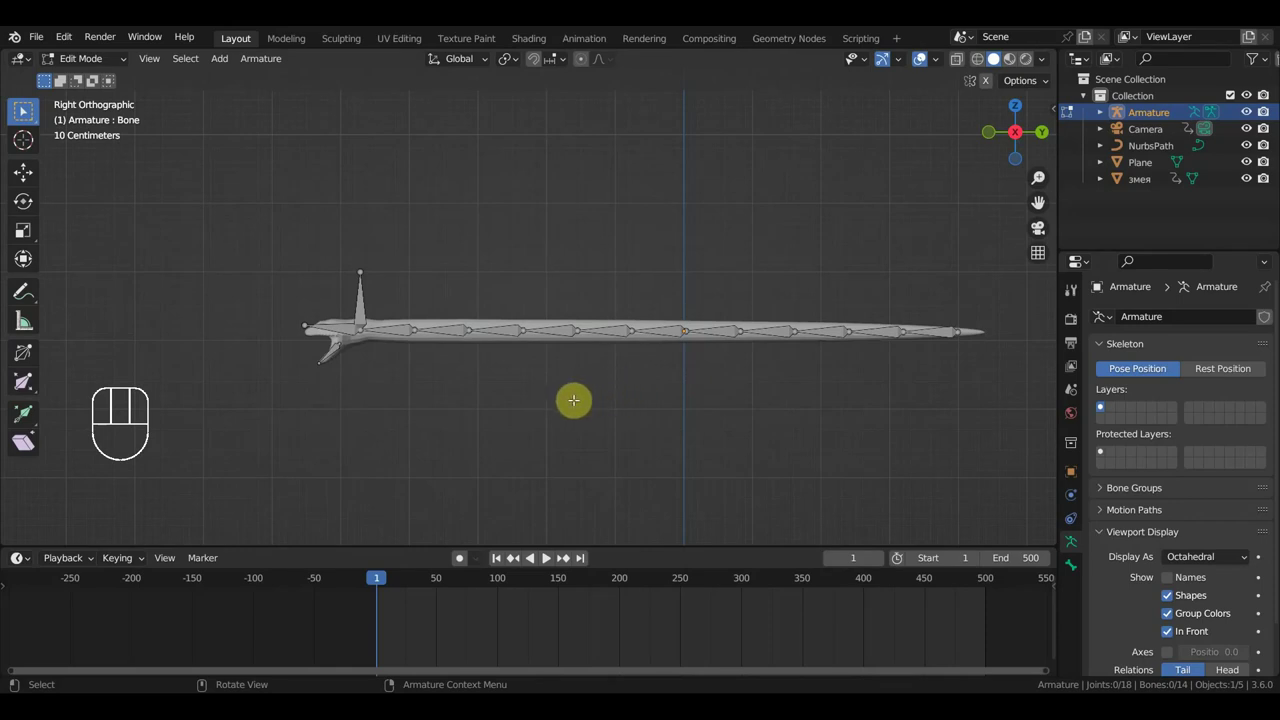
View the snake from above and hide the dune plane in the viewport
{"action": "scroll", "coordinate": [555, 403], "scroll_direction": "down", "scroll_amount": 1}
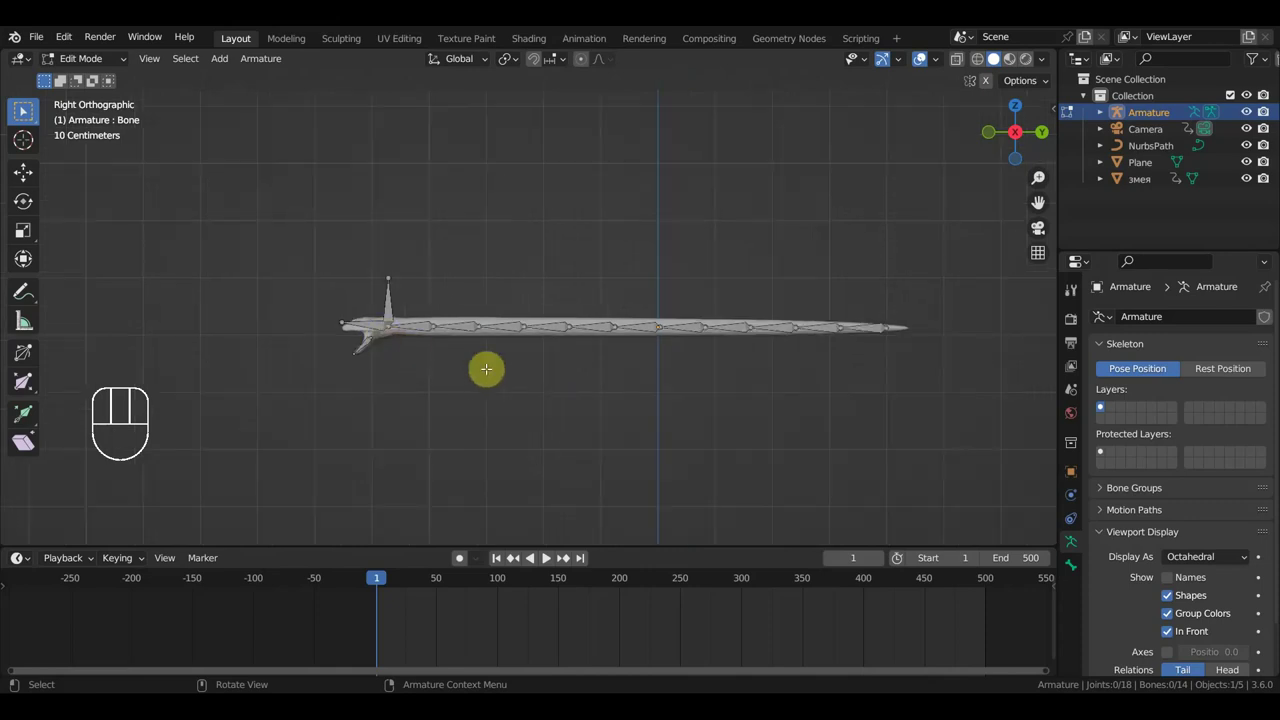
{"action": "key", "text": "KP_7"}
{"action": "middle_click_drag", "start_coordinate": [726, 414], "coordinate": [480, 401], "text": "shift"}
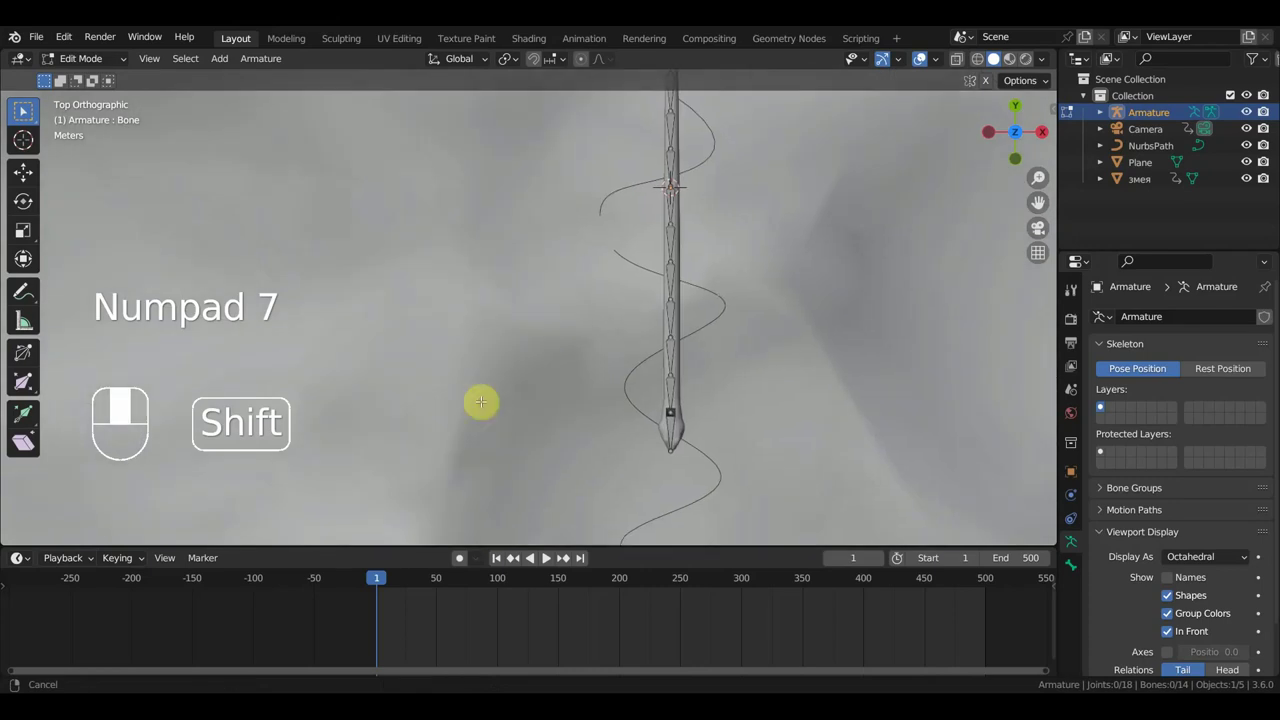
{"action": "left_click", "coordinate": [1245, 162]}
{"action": "scroll", "coordinate": [906, 349], "scroll_direction": "up", "scroll_amount": 2}
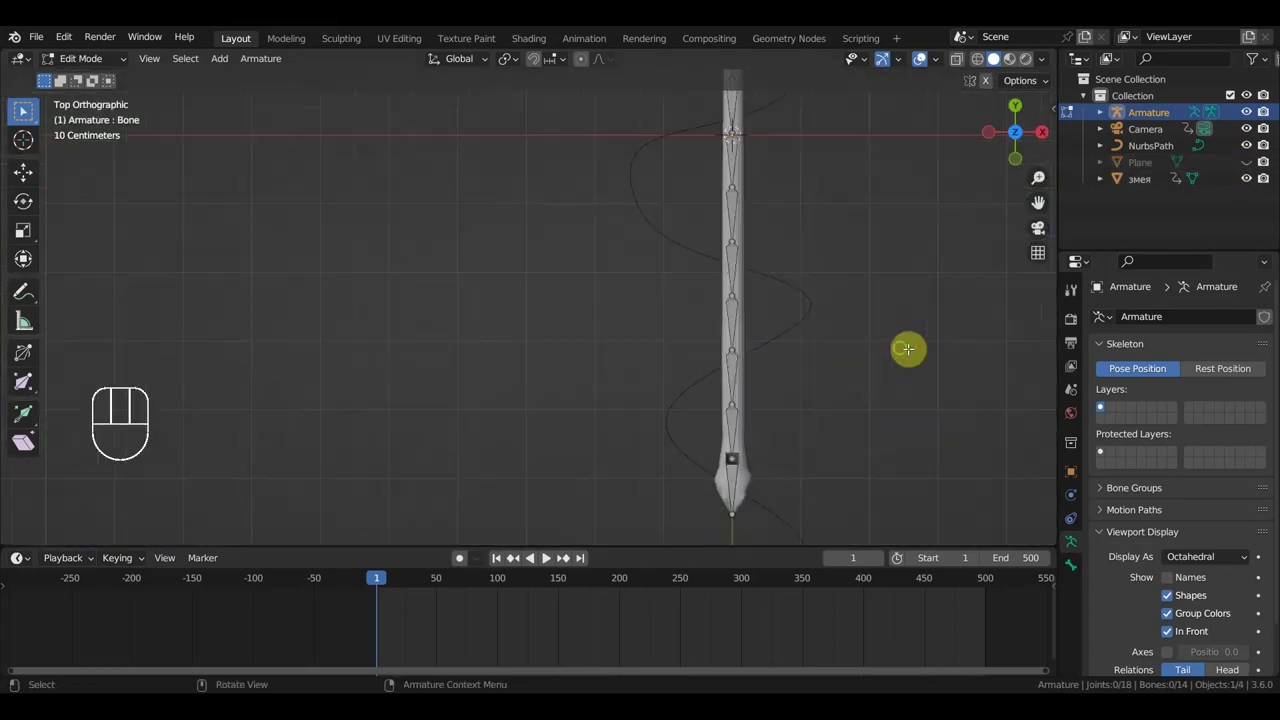
Examine from above how the snake's bone chain lies relative to the winding path curve
{"action": "middle_click_drag", "start_coordinate": [906, 349], "coordinate": [690, 335], "text": "shift"}
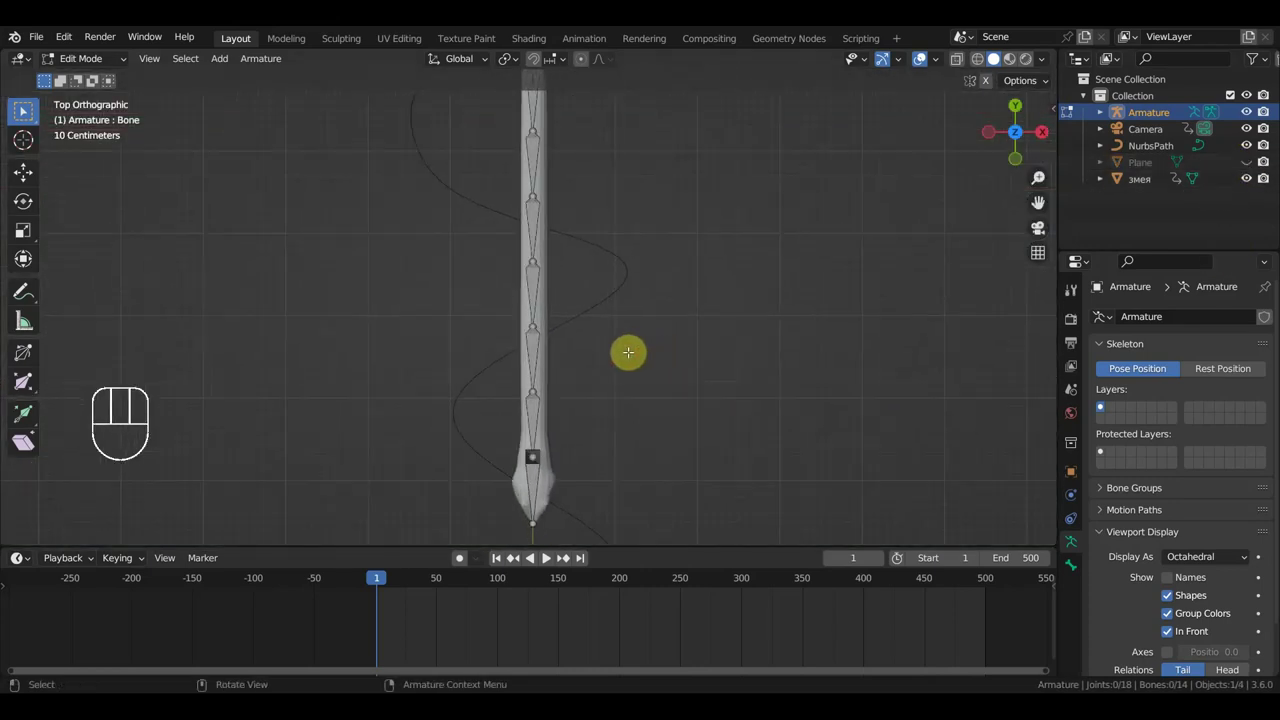
{"action": "scroll", "coordinate": [628, 352], "scroll_direction": "down", "scroll_amount": 2}
{"action": "middle_click_drag", "start_coordinate": [620, 357], "coordinate": [618, 405], "text": "shift"}
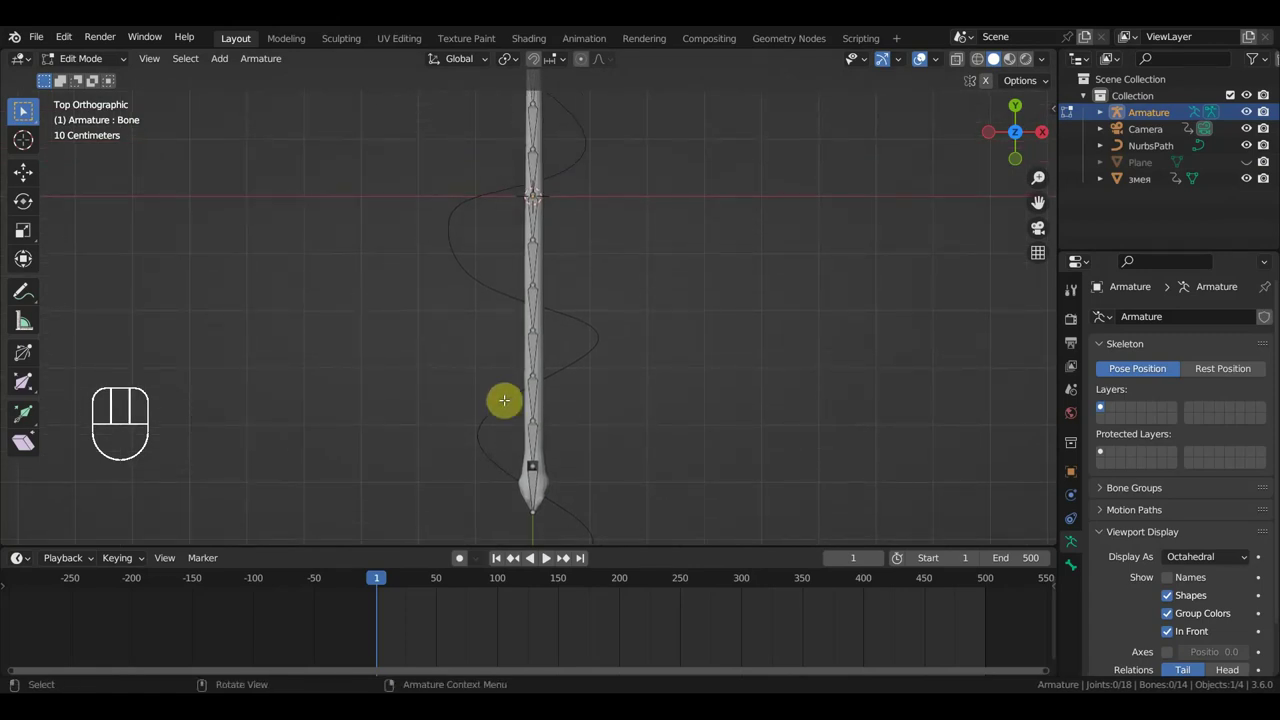
{"action": "scroll", "coordinate": [597, 377], "scroll_direction": "down", "scroll_amount": 1}
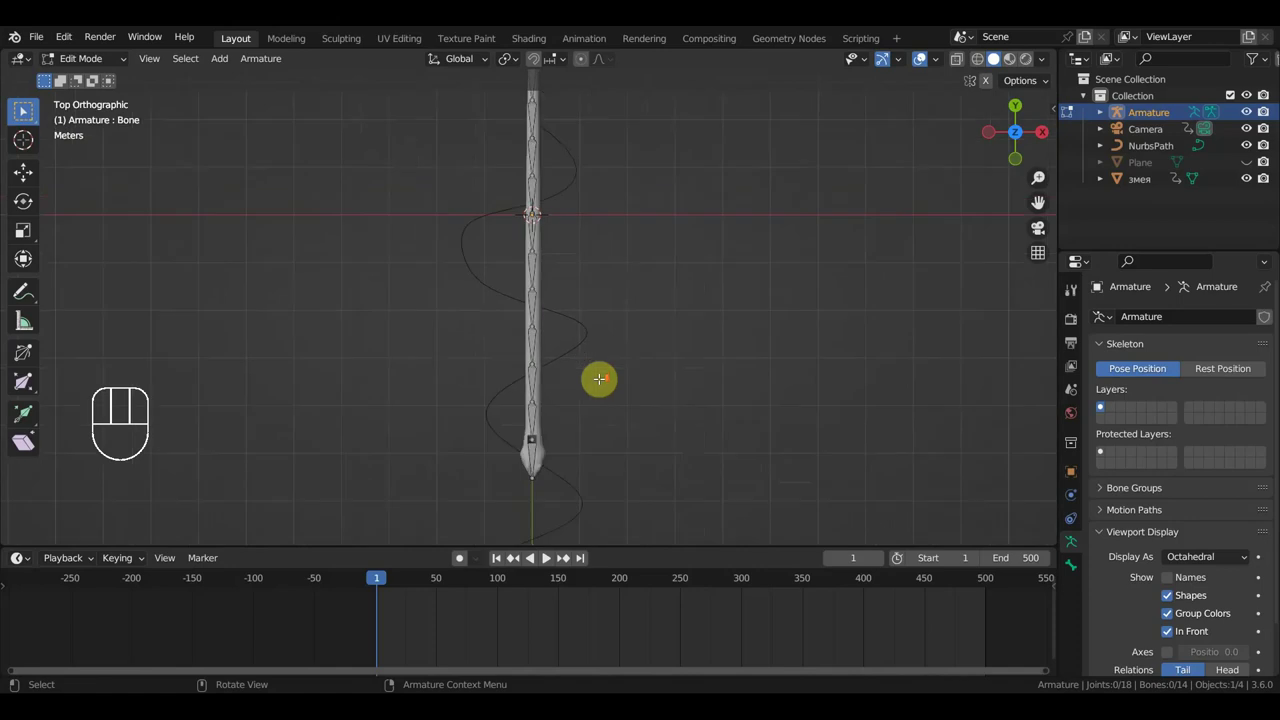
{"action": "middle_click_drag", "start_coordinate": [597, 377], "coordinate": [592, 409], "text": "shift"}
{"action": "scroll", "coordinate": [594, 403], "scroll_direction": "down", "scroll_amount": 1}
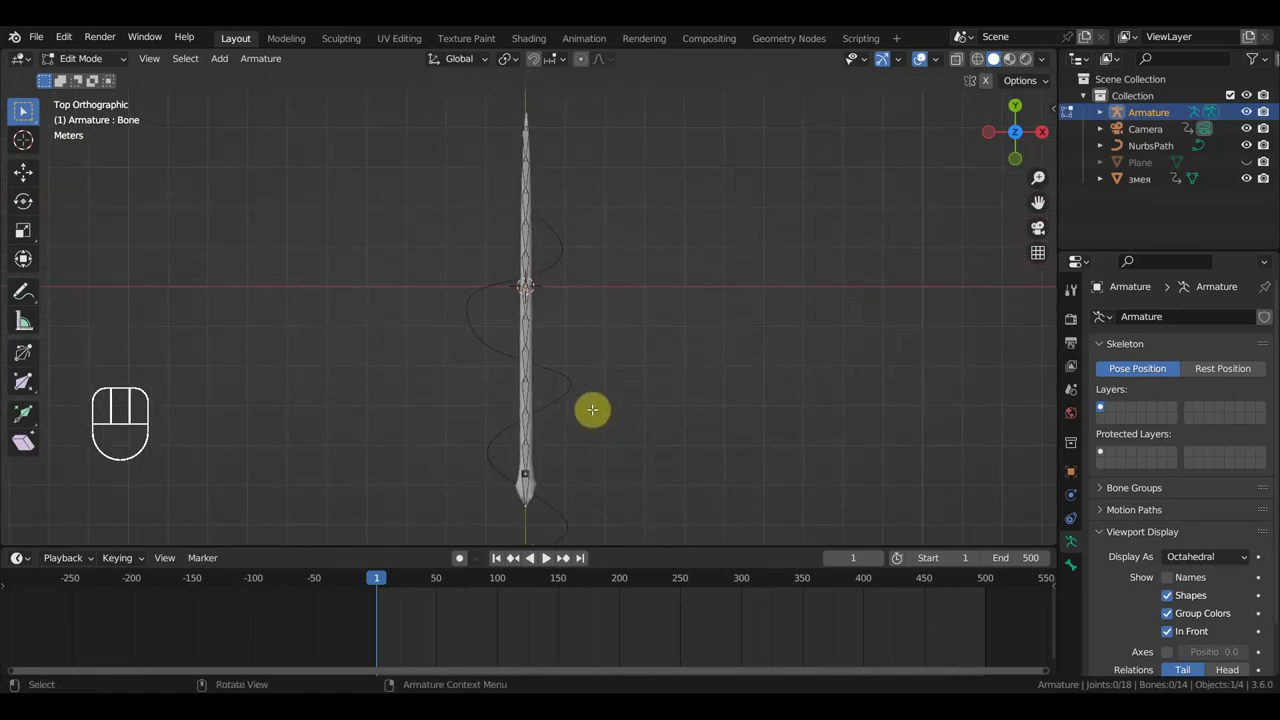
{"action": "scroll", "coordinate": [577, 411], "scroll_direction": "up", "scroll_amount": 1}
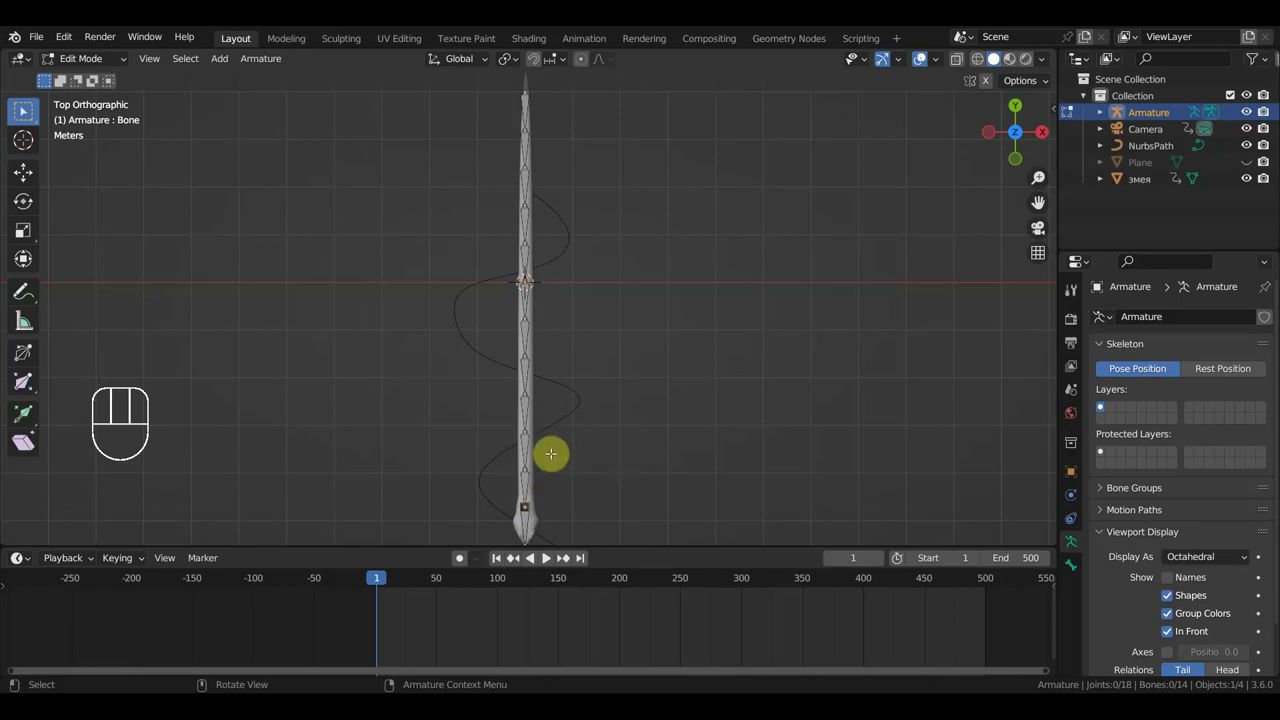
{"action": "scroll", "coordinate": [578, 453], "scroll_direction": "down", "scroll_amount": 1}
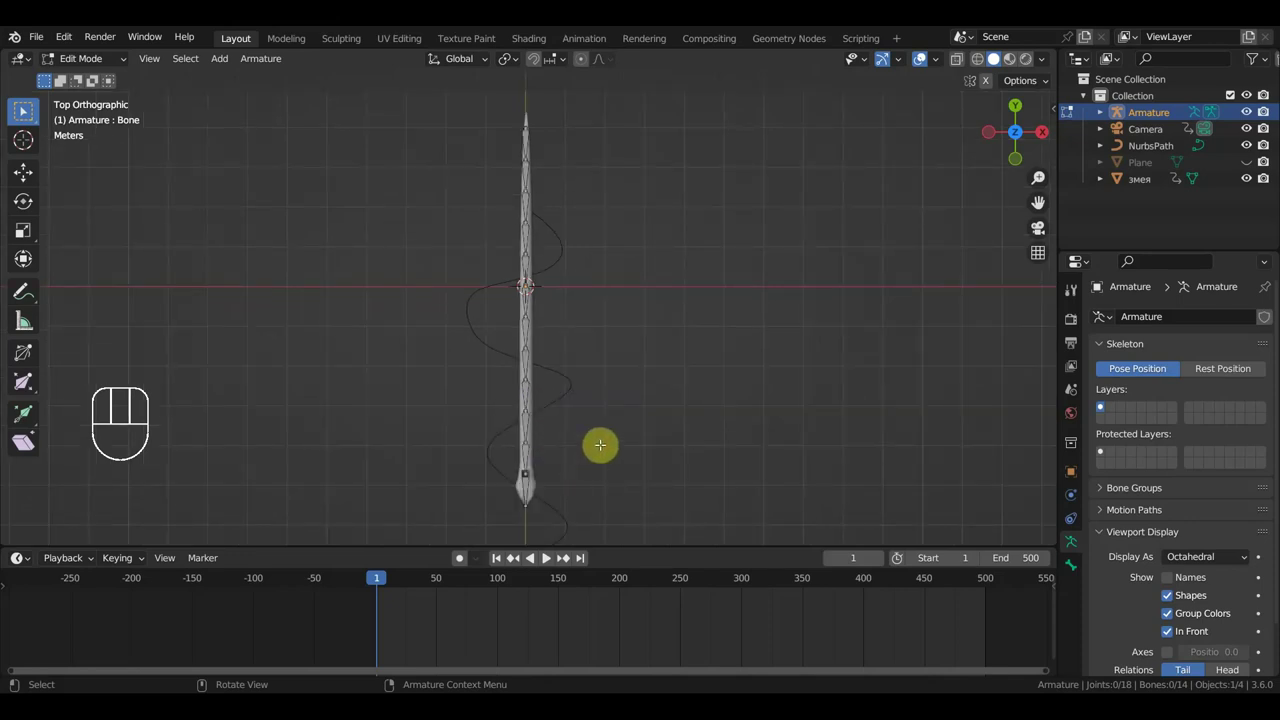
Return to Object Mode and parent the snake mesh to the armature with automatic weights
{"action": "key", "text": "KP_3"}
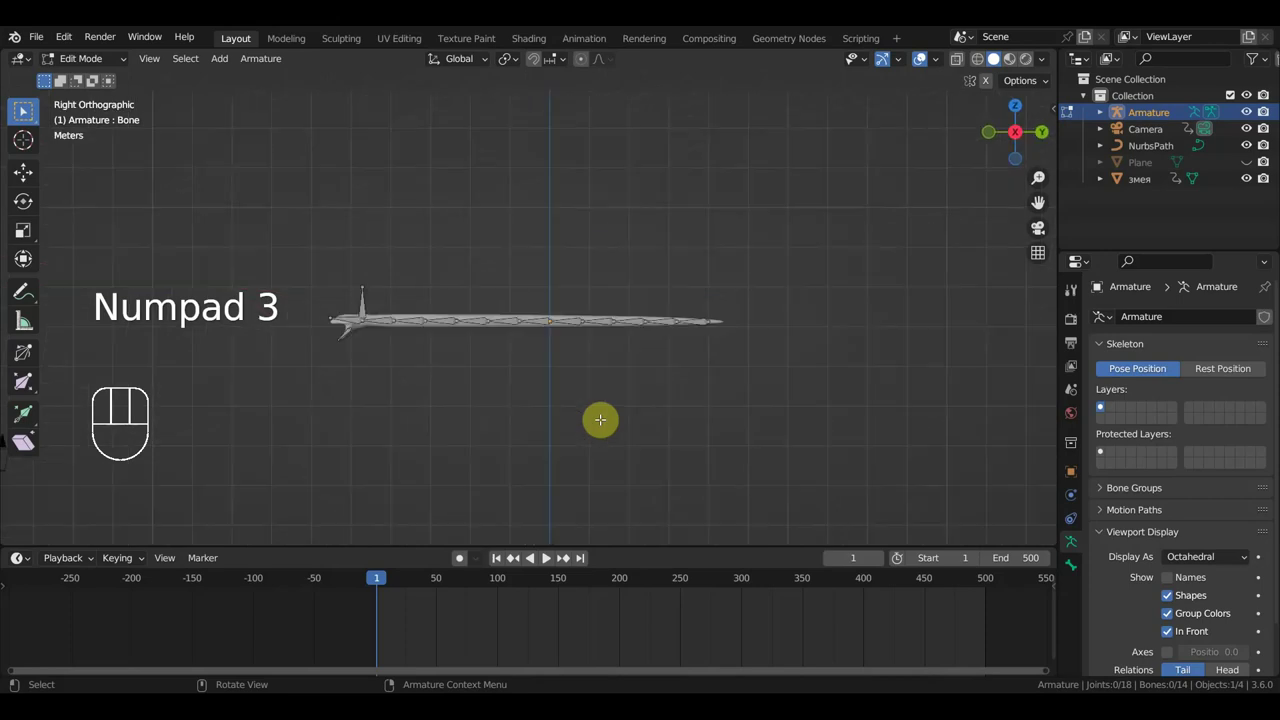
{"action": "middle_click_drag", "start_coordinate": [414, 357], "coordinate": [431, 360], "text": "shift"}
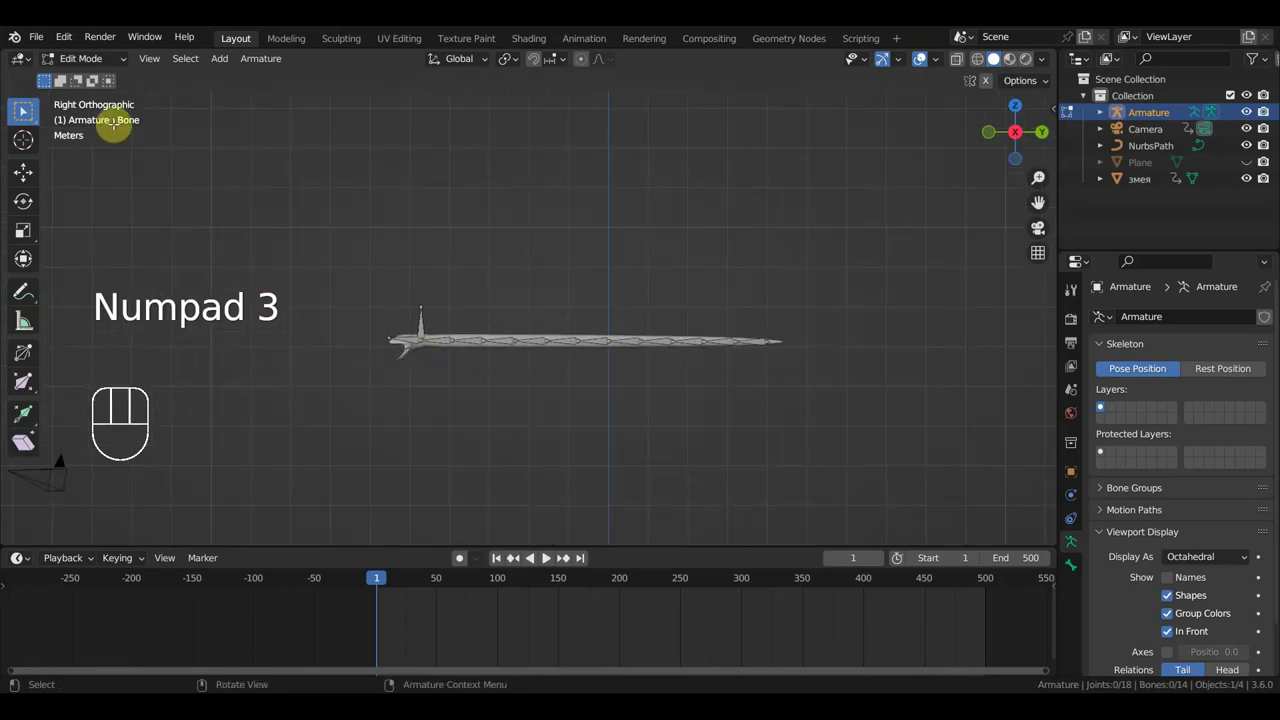
{"action": "left_click", "coordinate": [86, 58]}
{"action": "left_click", "coordinate": [88, 80]}
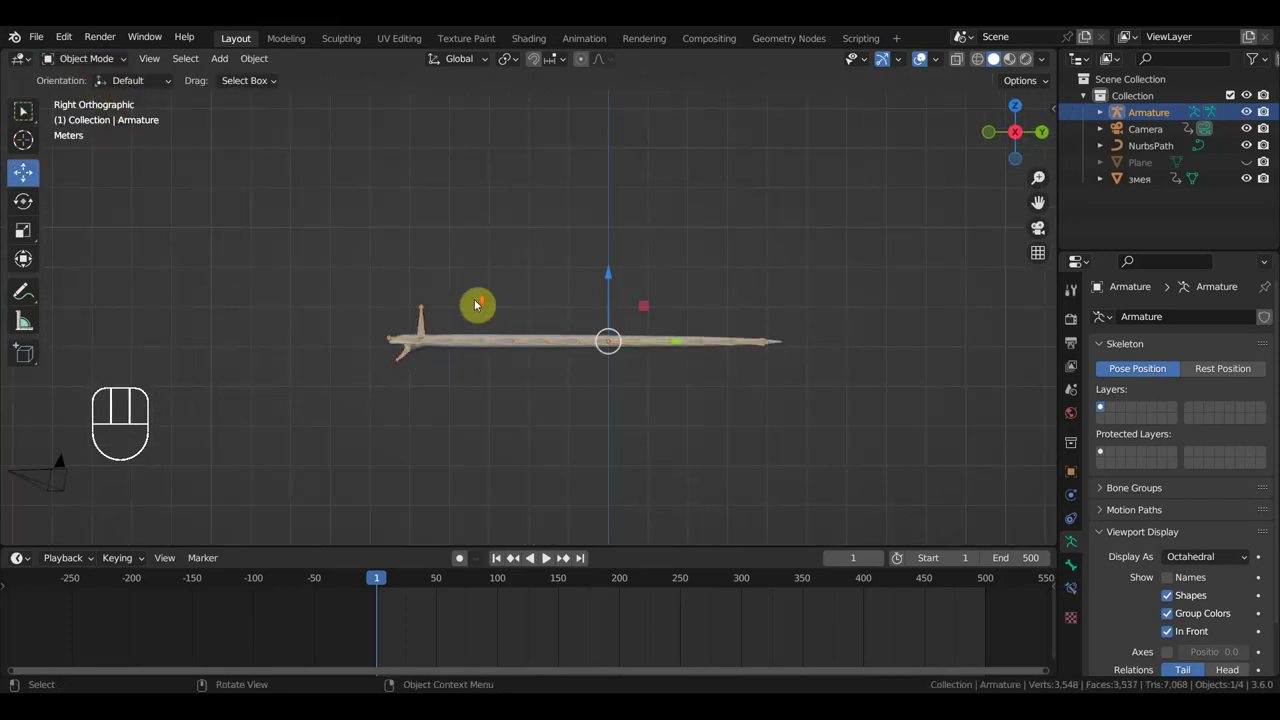
{"action": "scroll", "coordinate": [470, 310], "scroll_direction": "up", "scroll_amount": 2}
{"action": "left_click", "coordinate": [421, 349]}
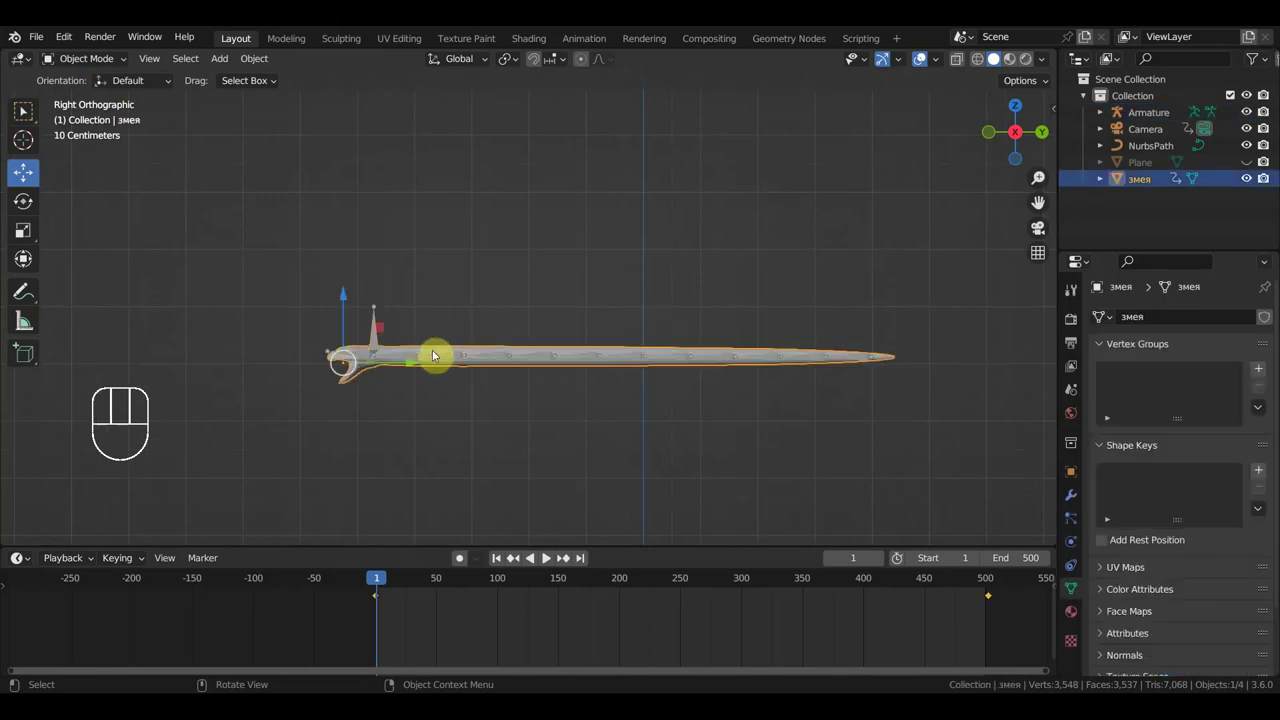
{"action": "left_click", "coordinate": [372, 338], "text": "shift"}
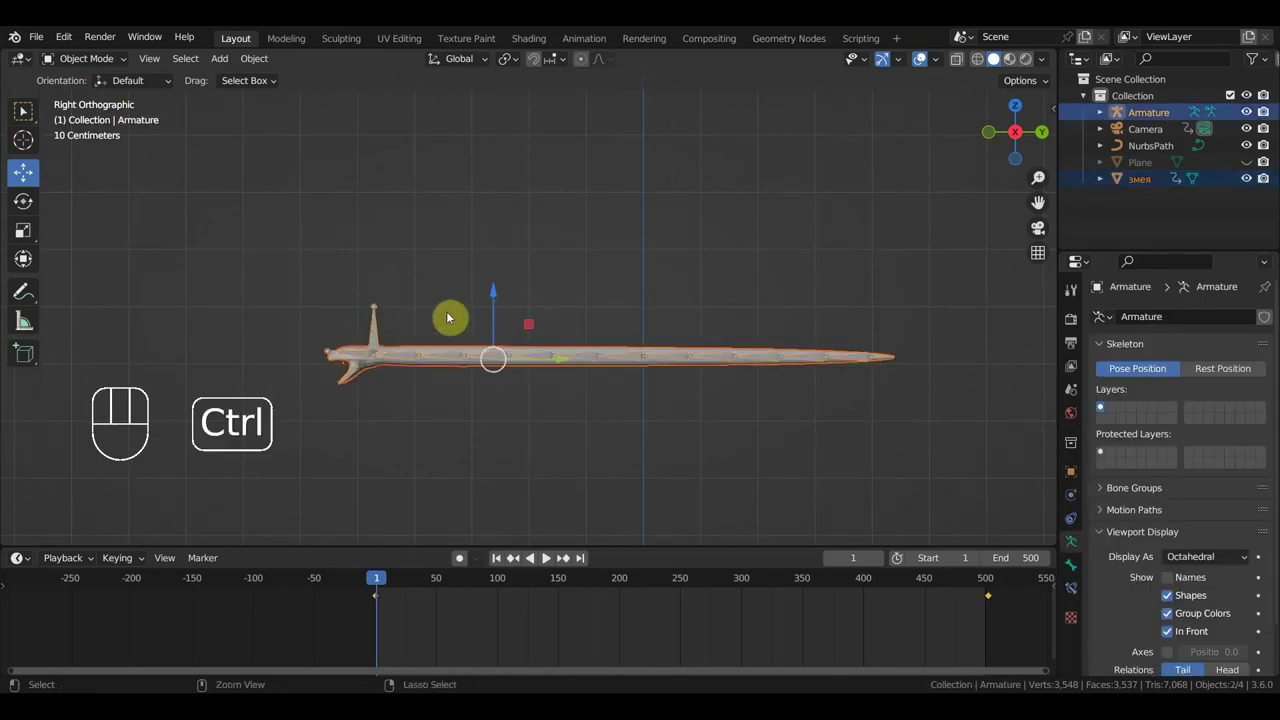
{"action": "key", "text": "ctrl+p"}
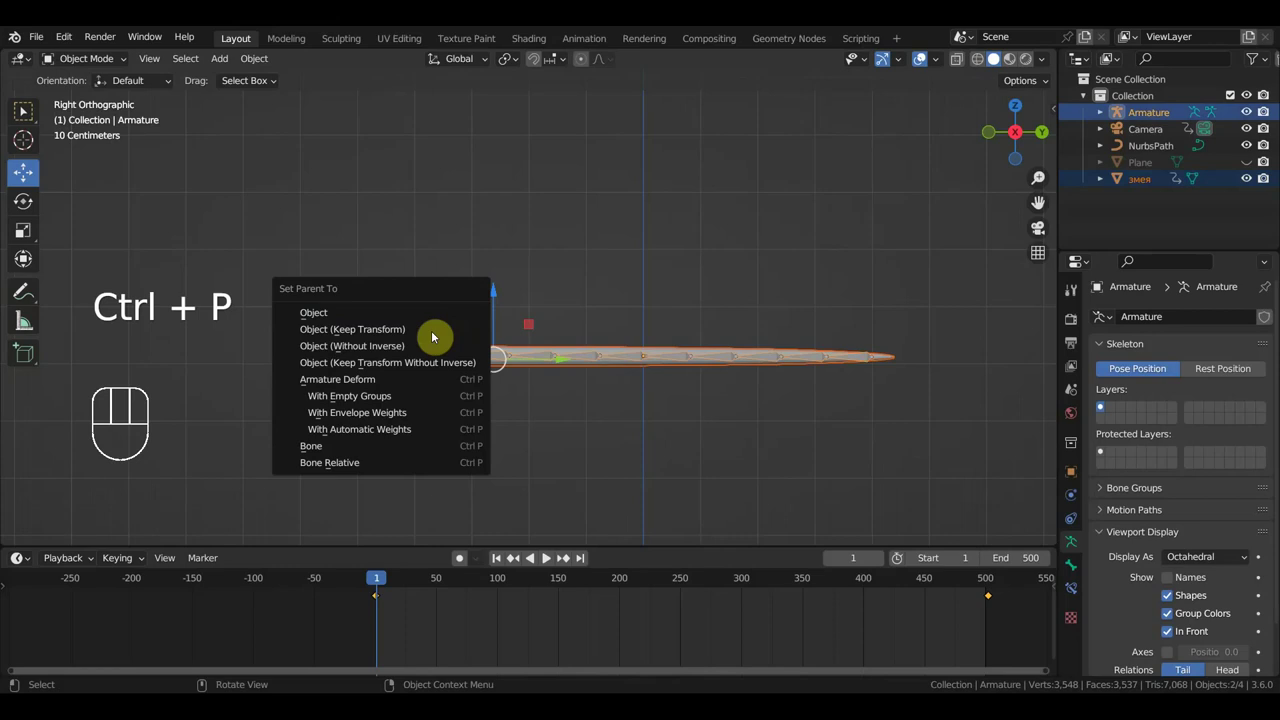
{"action": "left_click", "coordinate": [430, 429]}
{"action": "middle_click_drag", "start_coordinate": [486, 398], "coordinate": [517, 386], "text": "shift"}
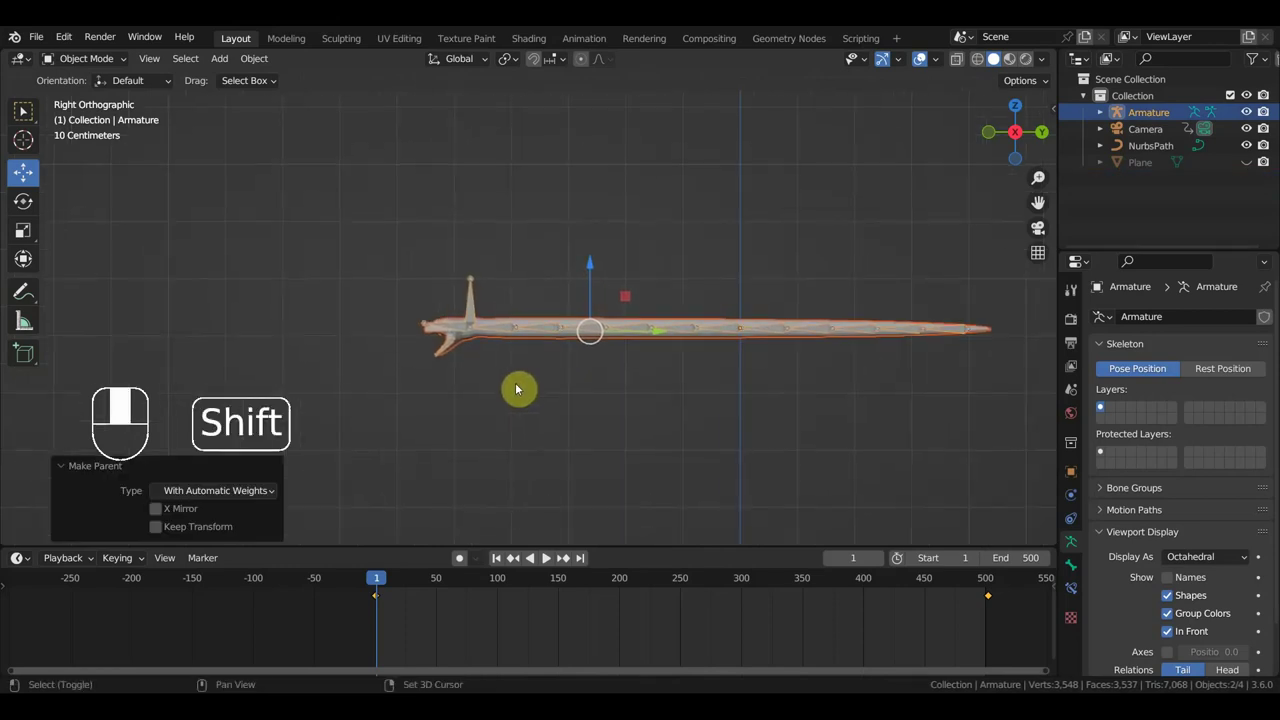
Delete the snake mesh's keyframes at frames 1 and 500
{"action": "left_click", "coordinate": [474, 341]}
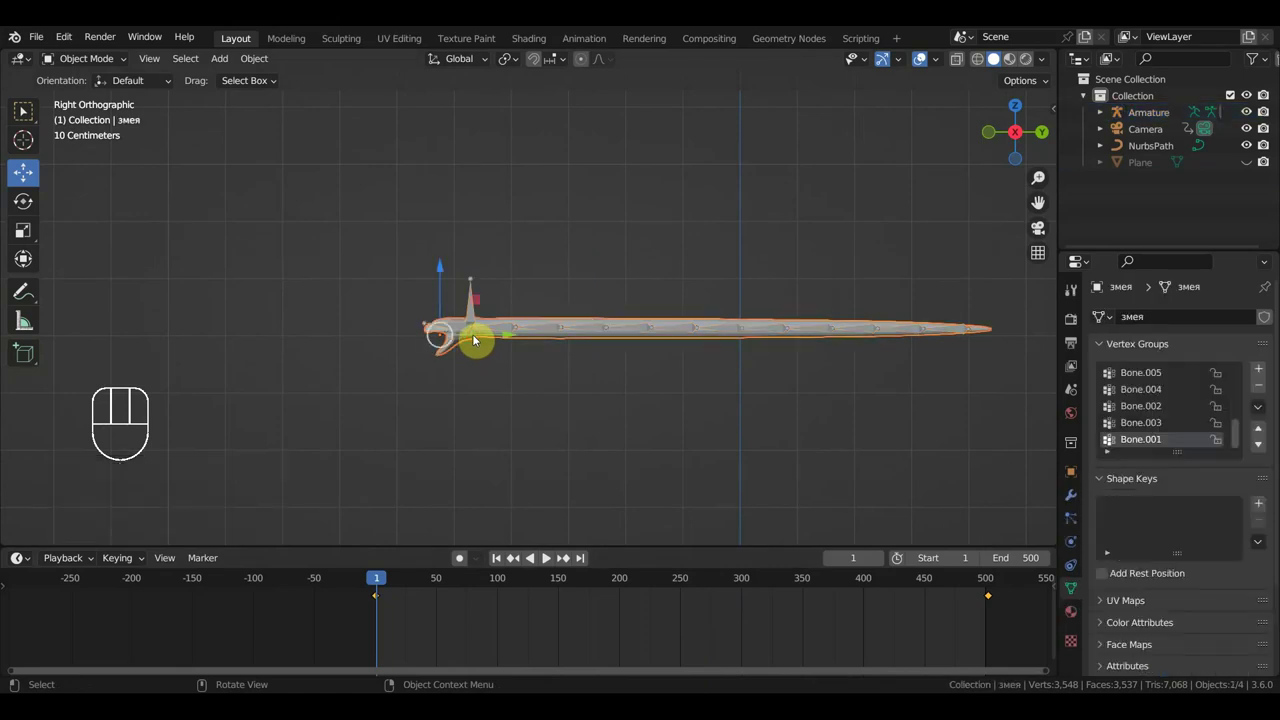
{"action": "key", "text": "Delete"}
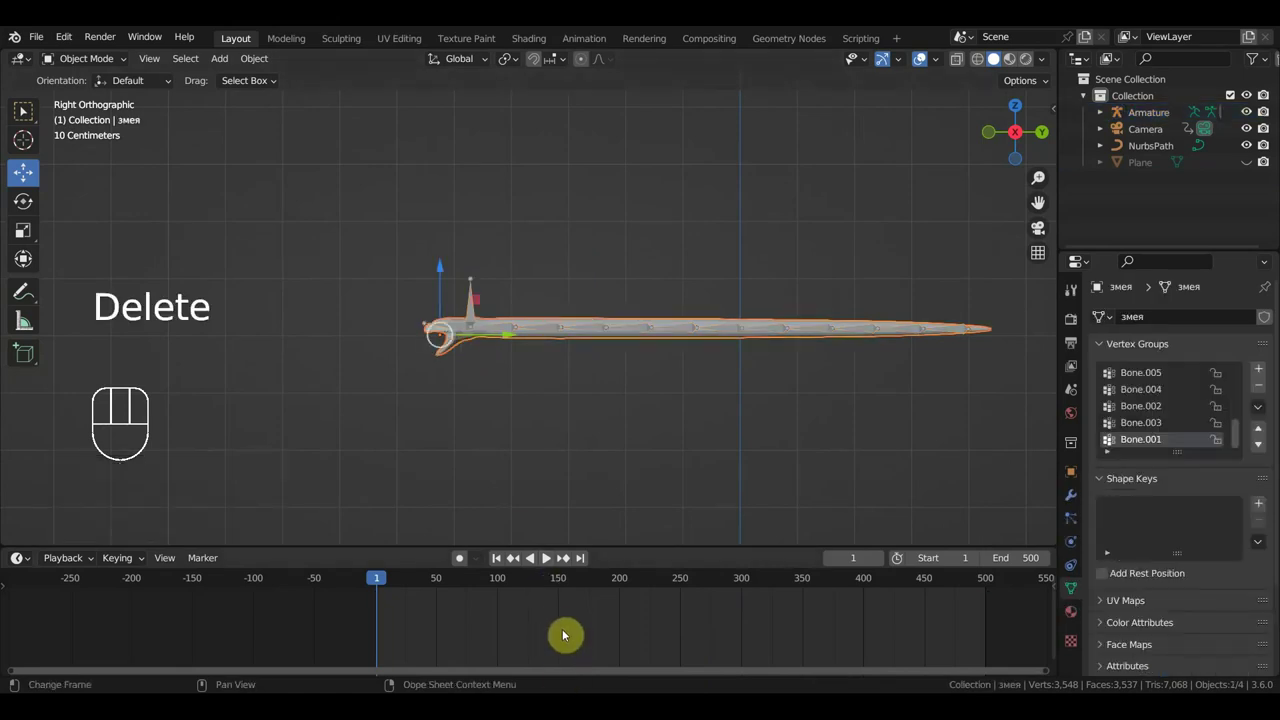
Parent the snake's lower jaw bone to the head bone in Edit Mode with Keep Offset
{"action": "scroll", "coordinate": [508, 406], "scroll_direction": "up", "scroll_amount": 3}
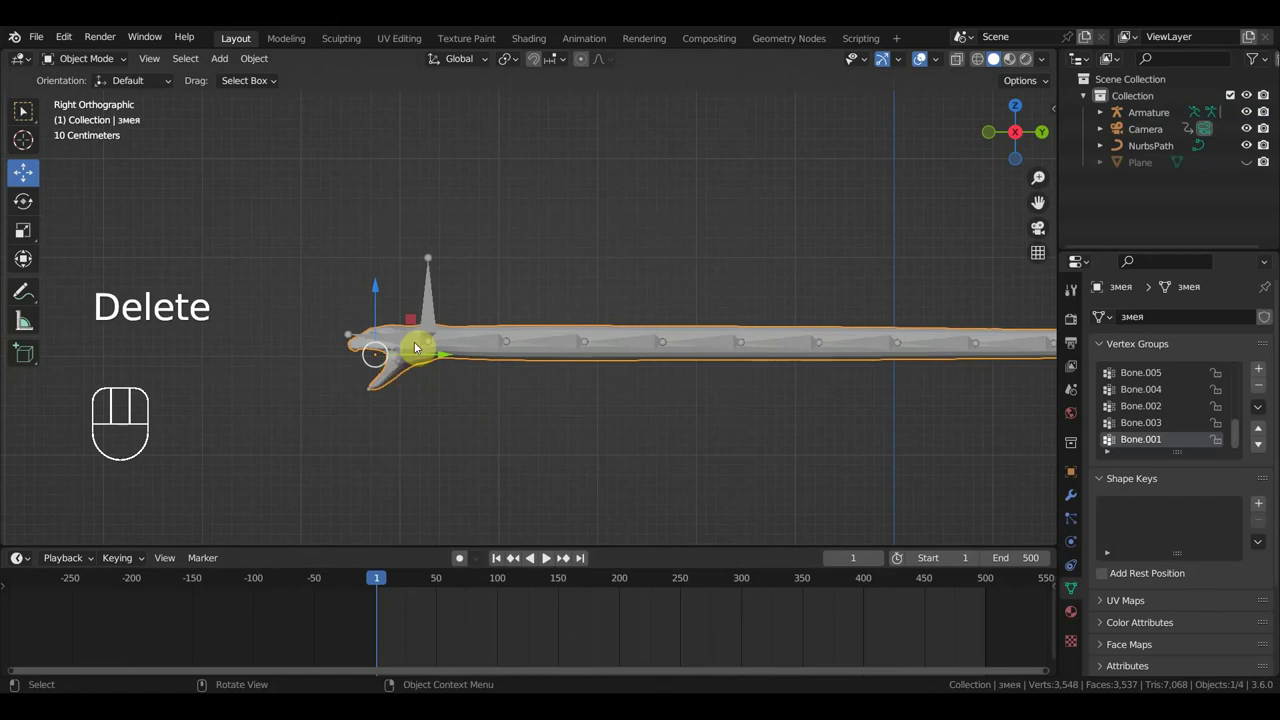
{"action": "left_click", "coordinate": [428, 315]}
{"action": "left_click", "coordinate": [100, 60]}
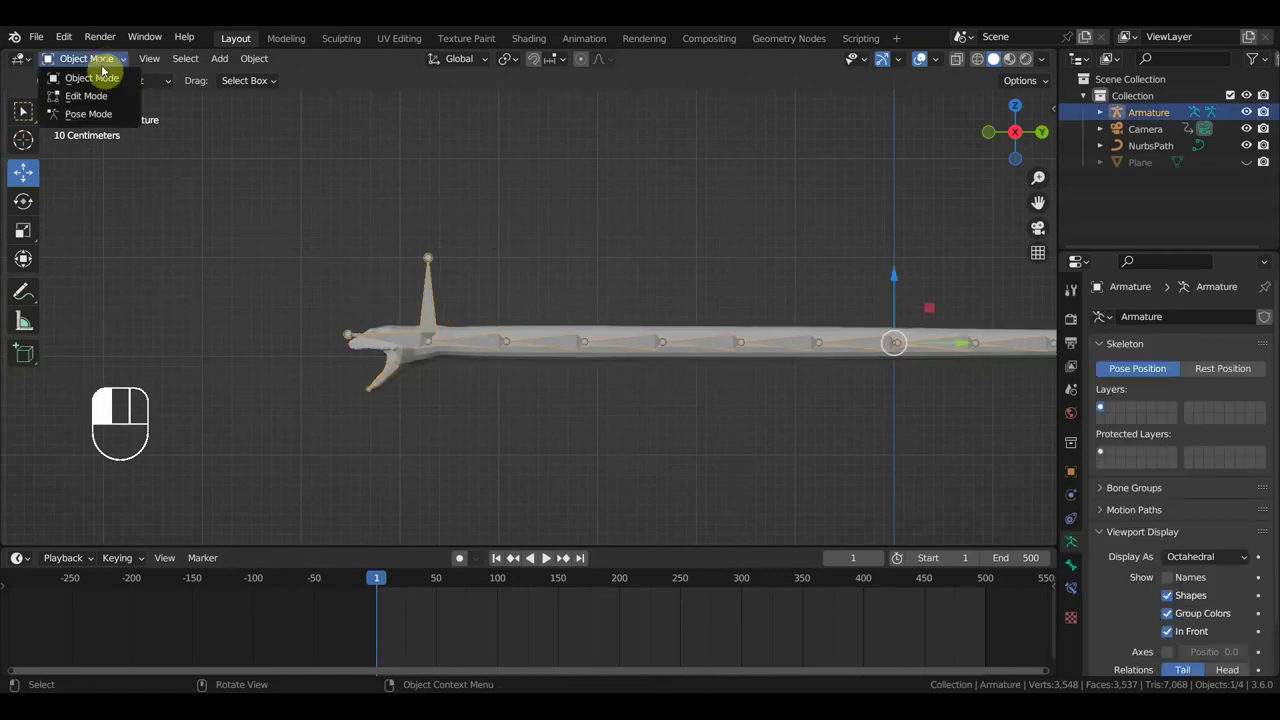
{"action": "left_click", "coordinate": [102, 119]}
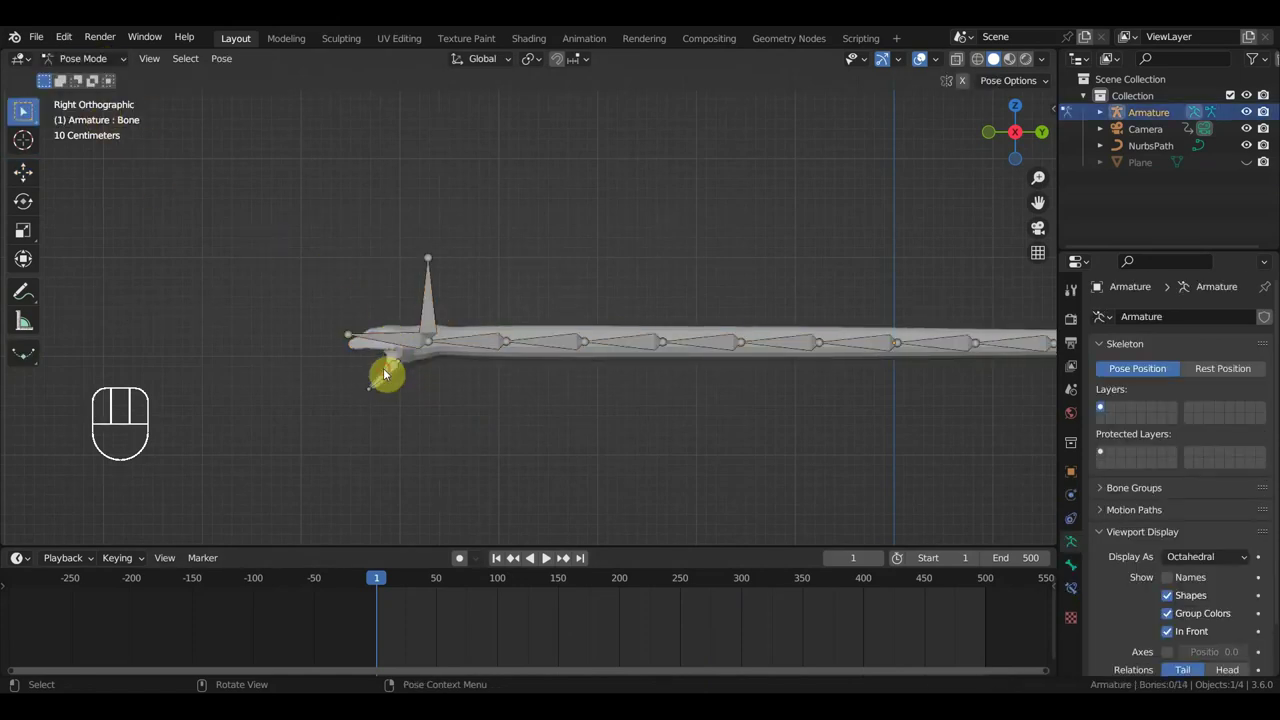
{"action": "left_click", "coordinate": [389, 365]}
{"action": "left_click", "coordinate": [100, 58]}
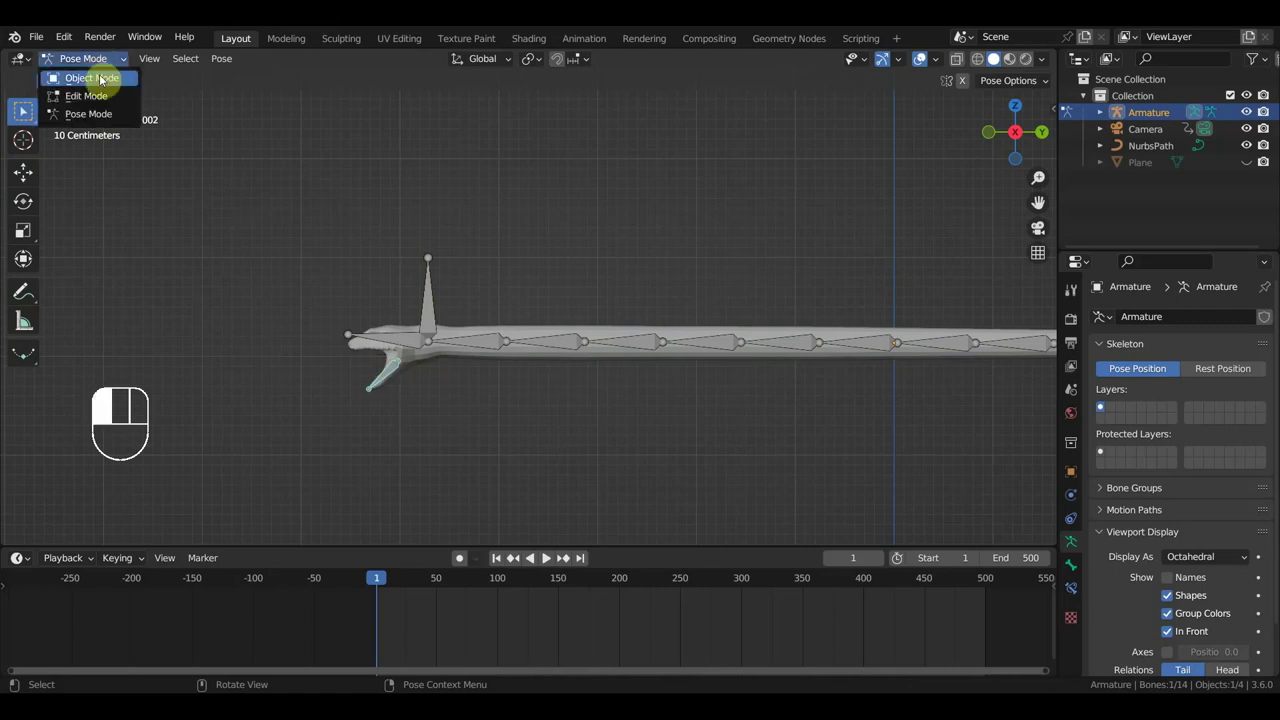
{"action": "left_click", "coordinate": [100, 97]}
{"action": "left_click", "coordinate": [396, 344], "text": "shift"}
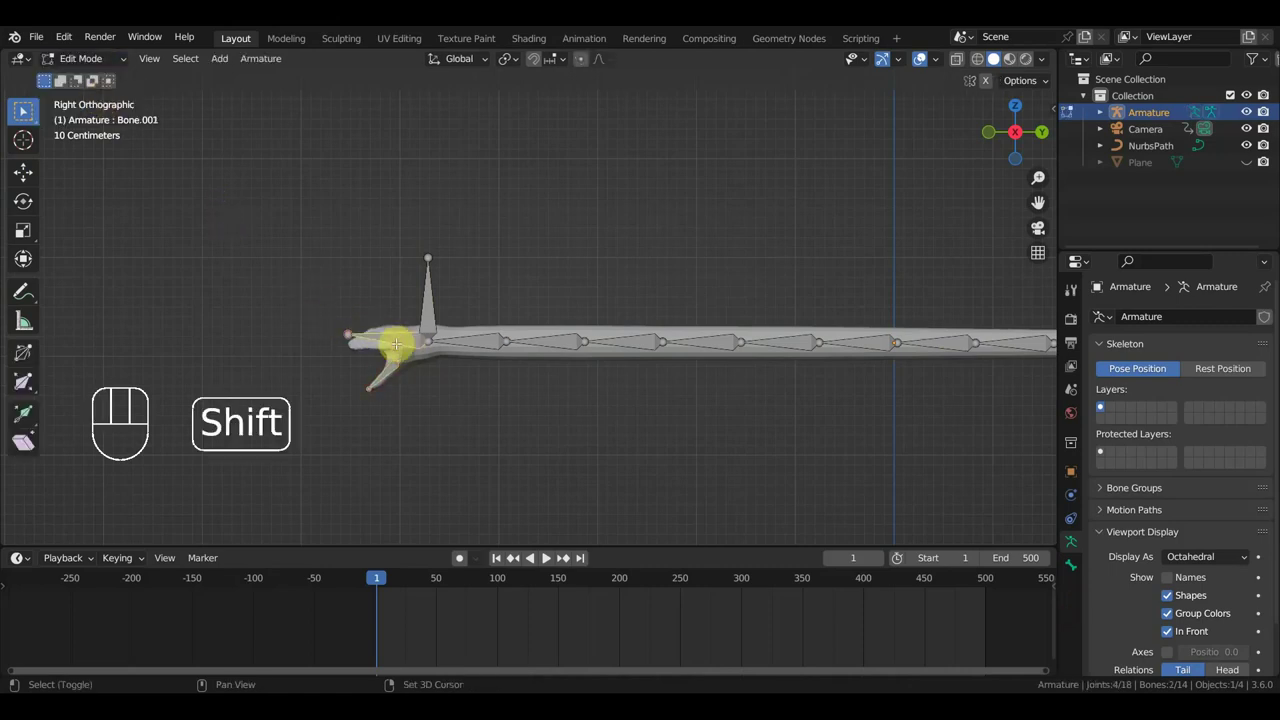
{"action": "left_click", "coordinate": [386, 373]}
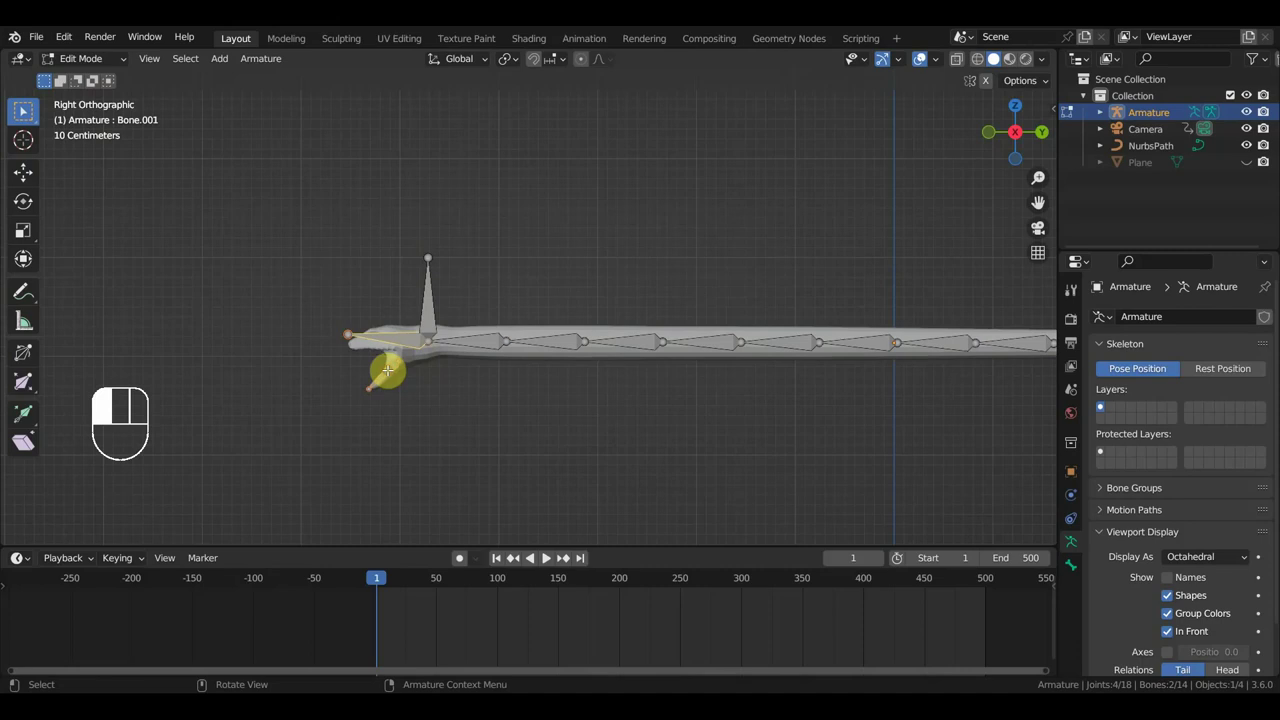
{"action": "left_click", "coordinate": [430, 316], "text": "shift"}
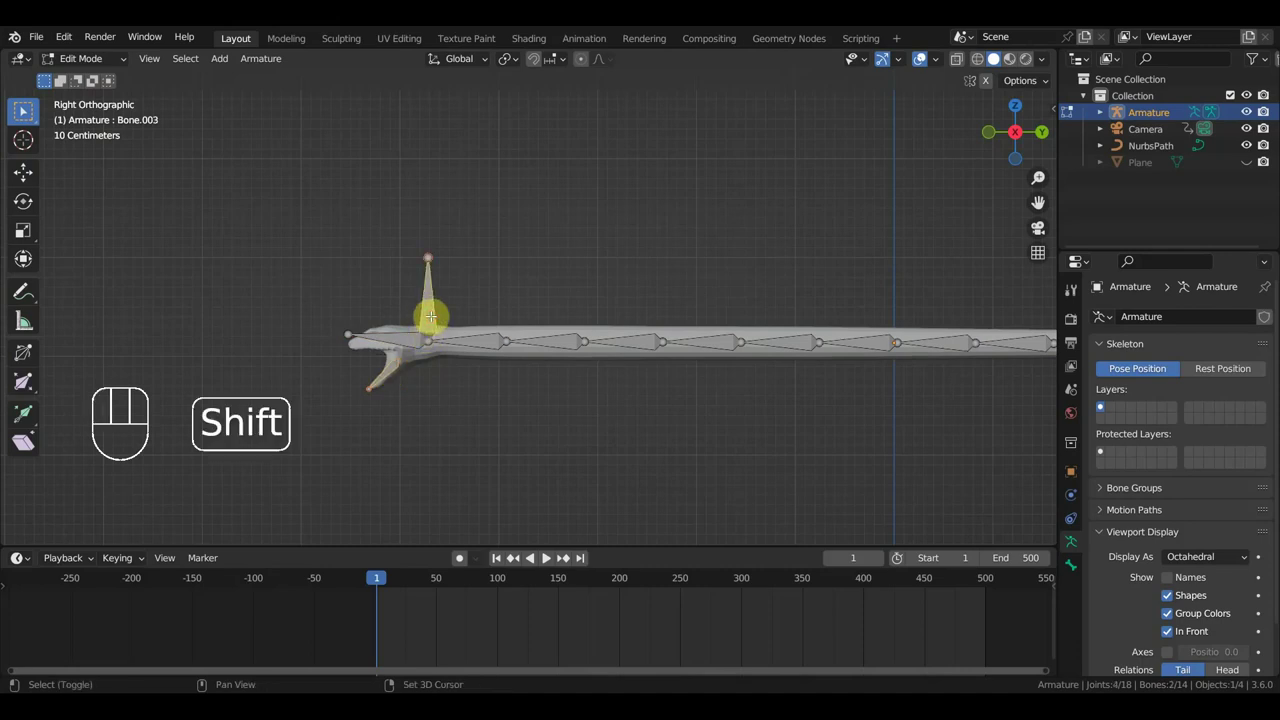
{"action": "left_click", "coordinate": [388, 366]}
{"action": "left_click", "coordinate": [395, 338], "text": "shift"}
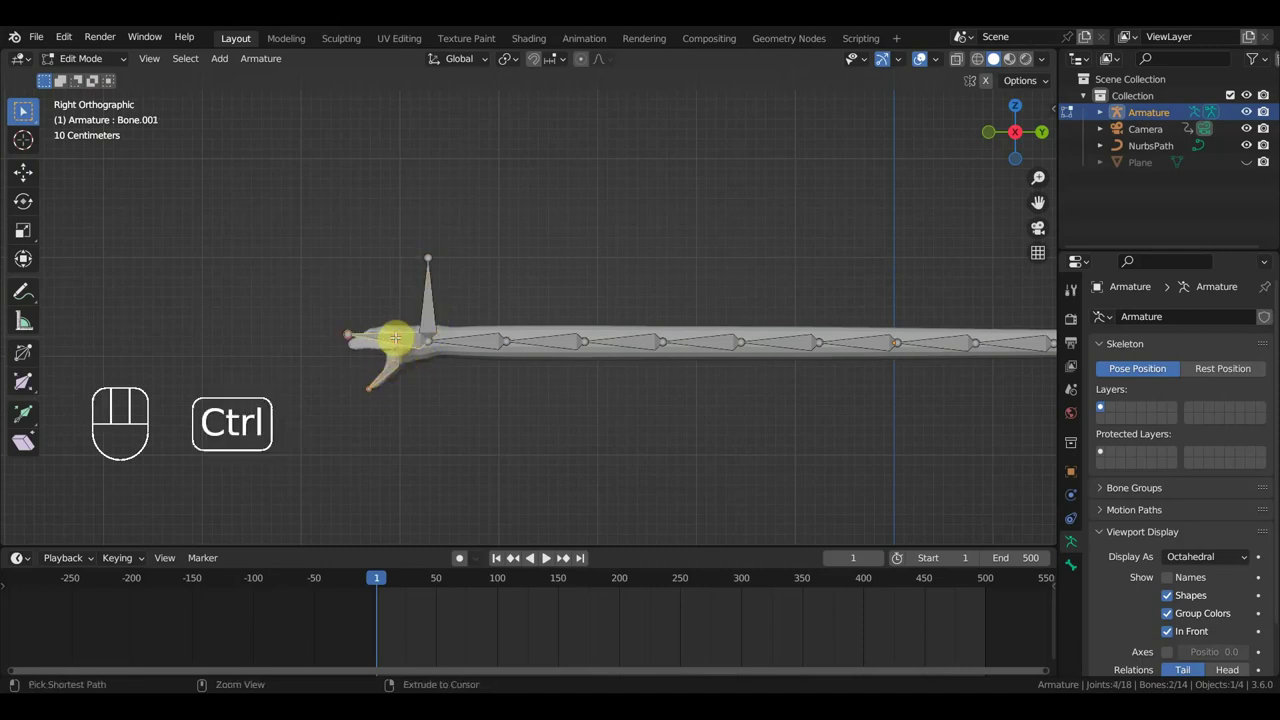
{"action": "key", "text": "ctrl+p"}
{"action": "left_click", "coordinate": [395, 338]}
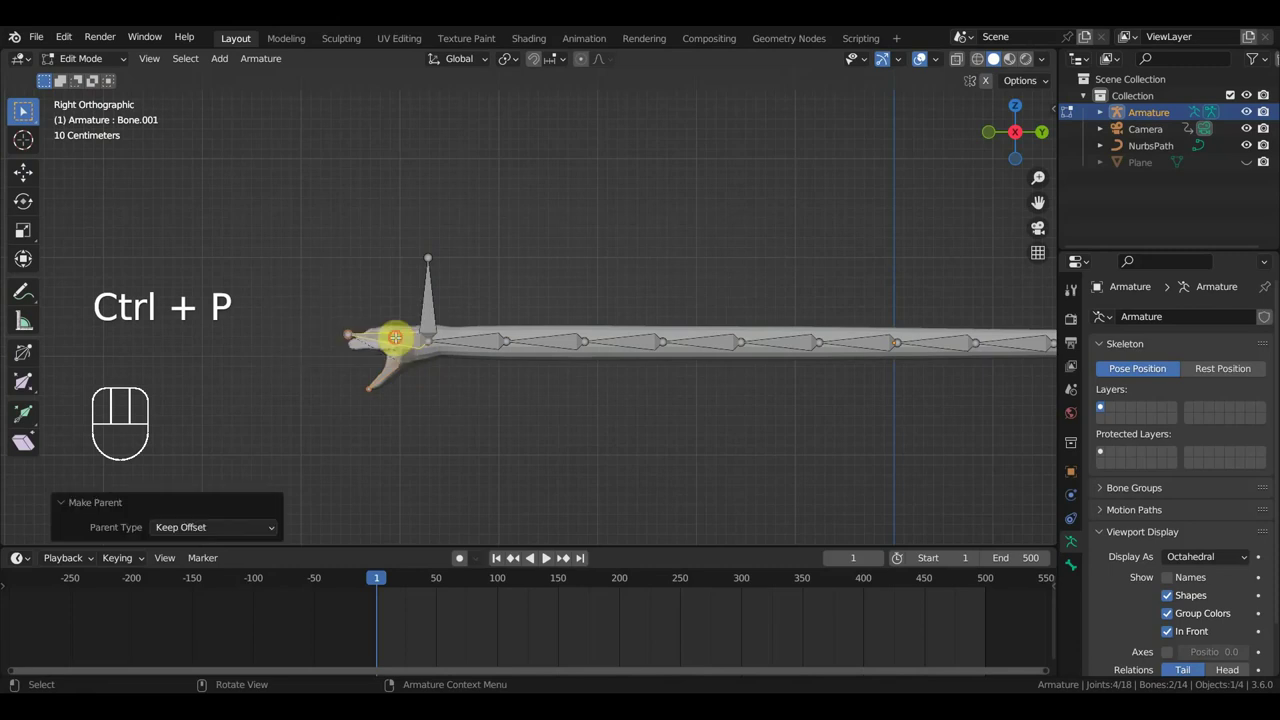
{"action": "left_click", "coordinate": [395, 337]}
In Pose Mode, close the mouth by rotating the lower jaw bone about 47.3° and moving it about 0.027 m in Y and 0.088 m in Z
{"action": "left_click", "coordinate": [80, 58]}
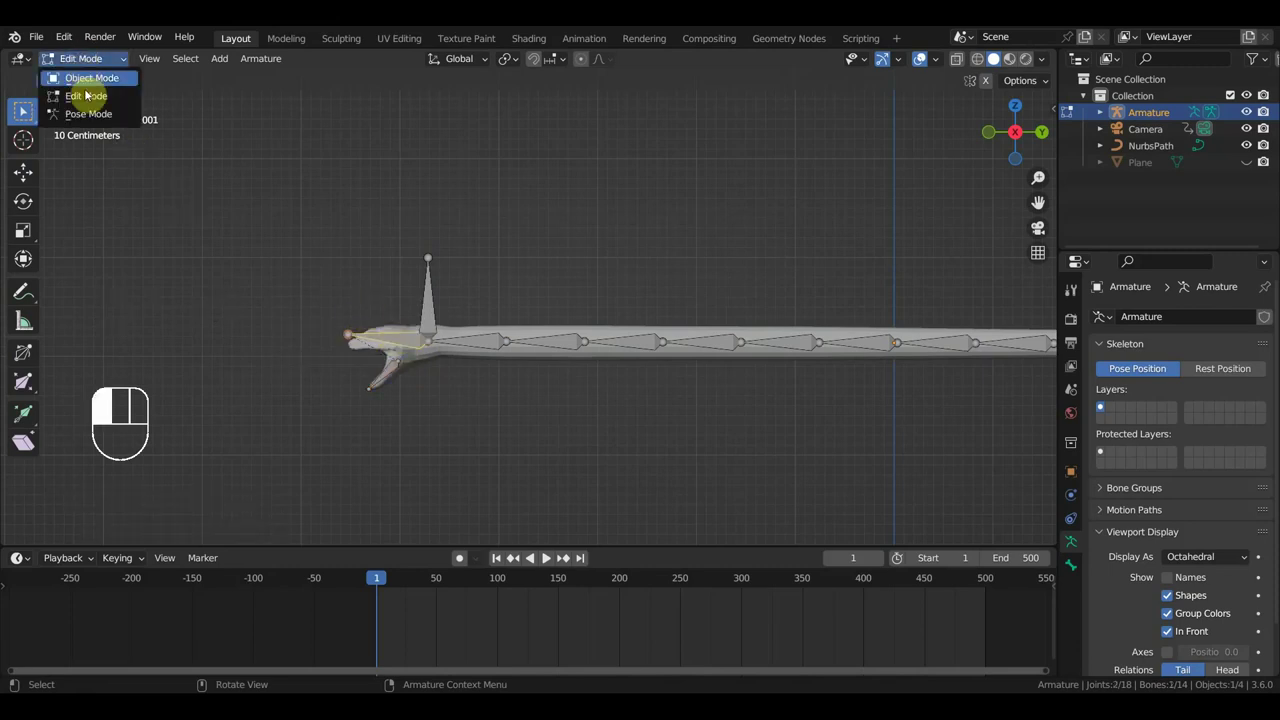
{"action": "left_click", "coordinate": [94, 114]}
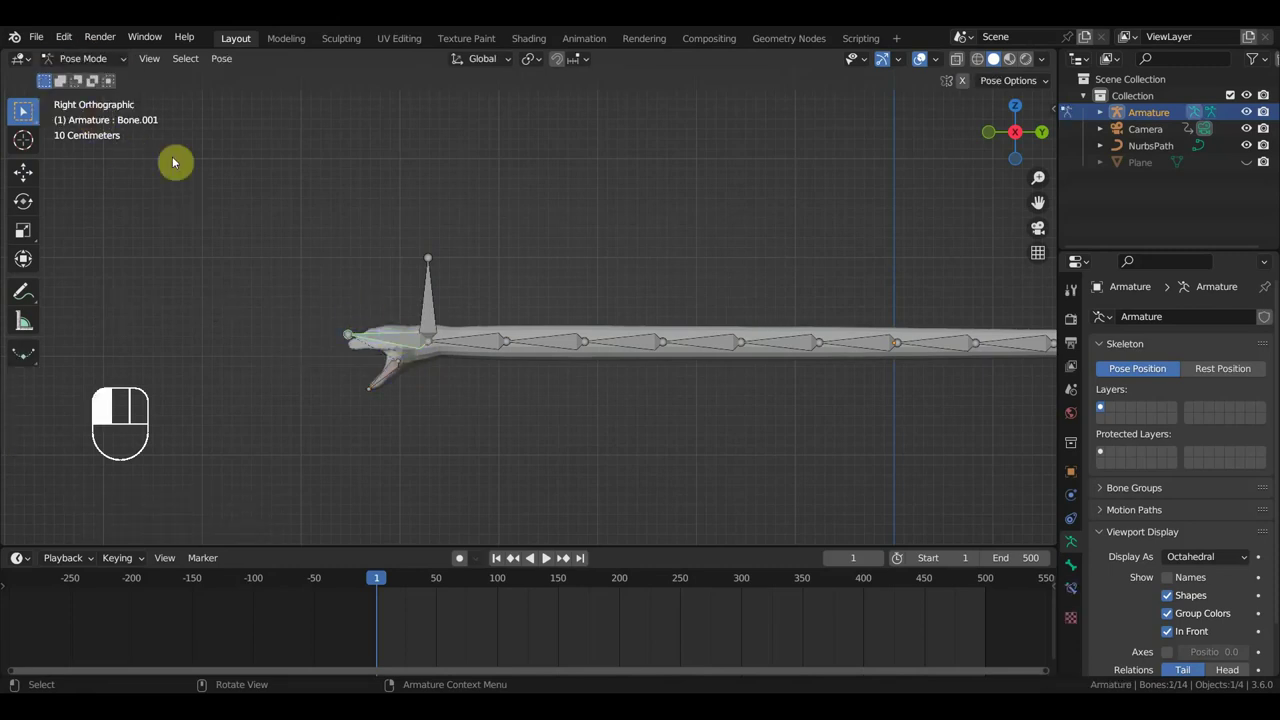
{"action": "left_click", "coordinate": [393, 369]}
{"action": "key", "text": "r"}
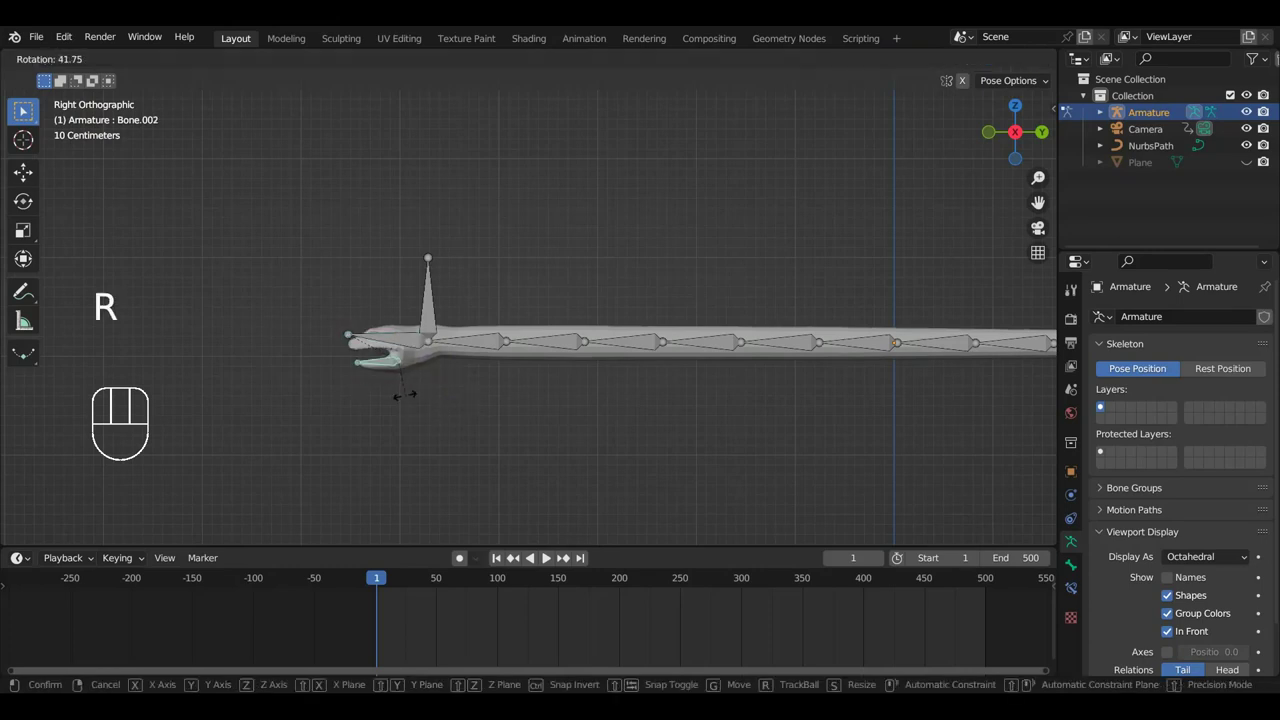
{"action": "left_click", "coordinate": [403, 397]}
{"action": "key", "text": "g"}
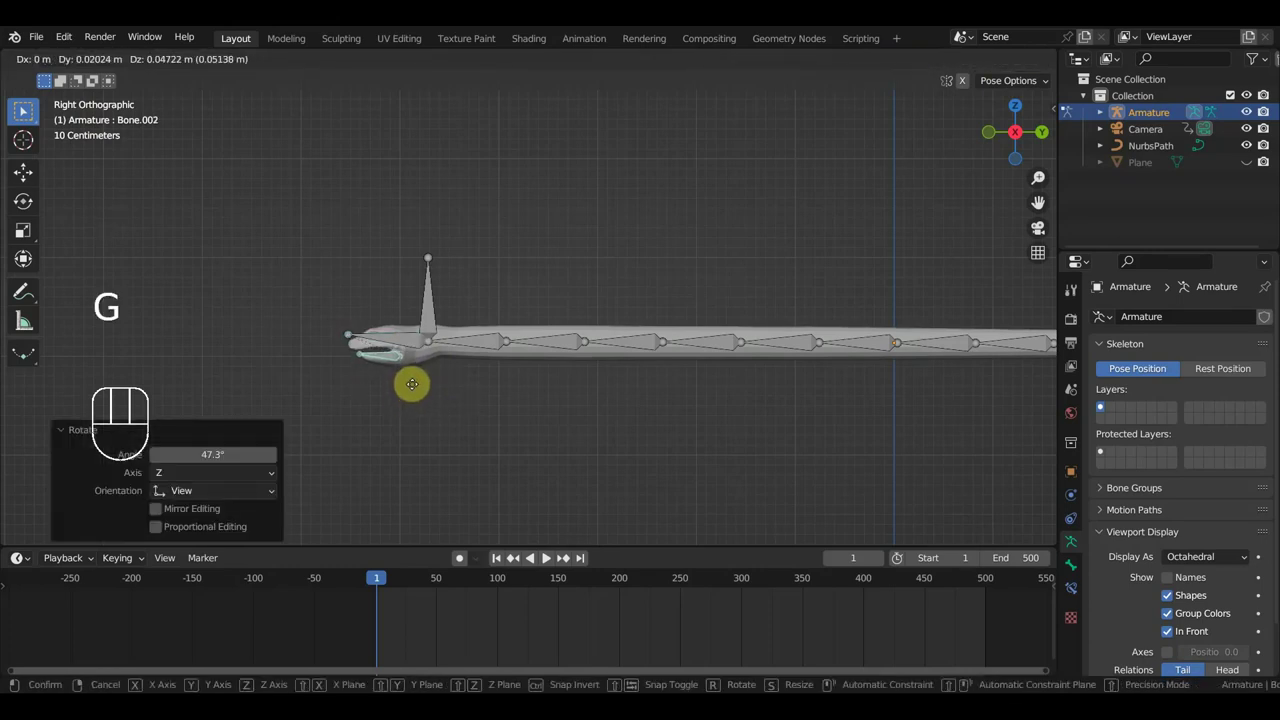
{"action": "left_click", "coordinate": [415, 388]}
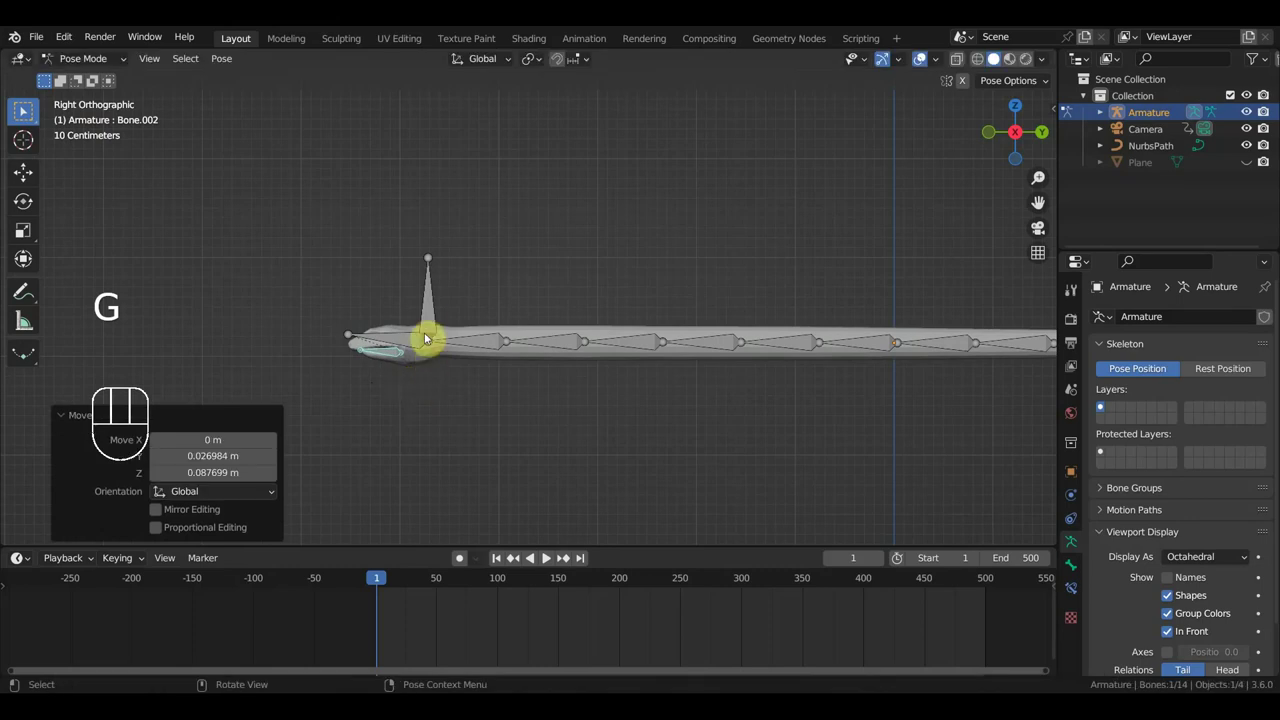
Add an Inverse Kinematics constraint to the first body bone behind the head, targeting the upright control bone, with chain length 1
{"action": "left_click", "coordinate": [412, 343]}
{"action": "key", "text": "shift"}
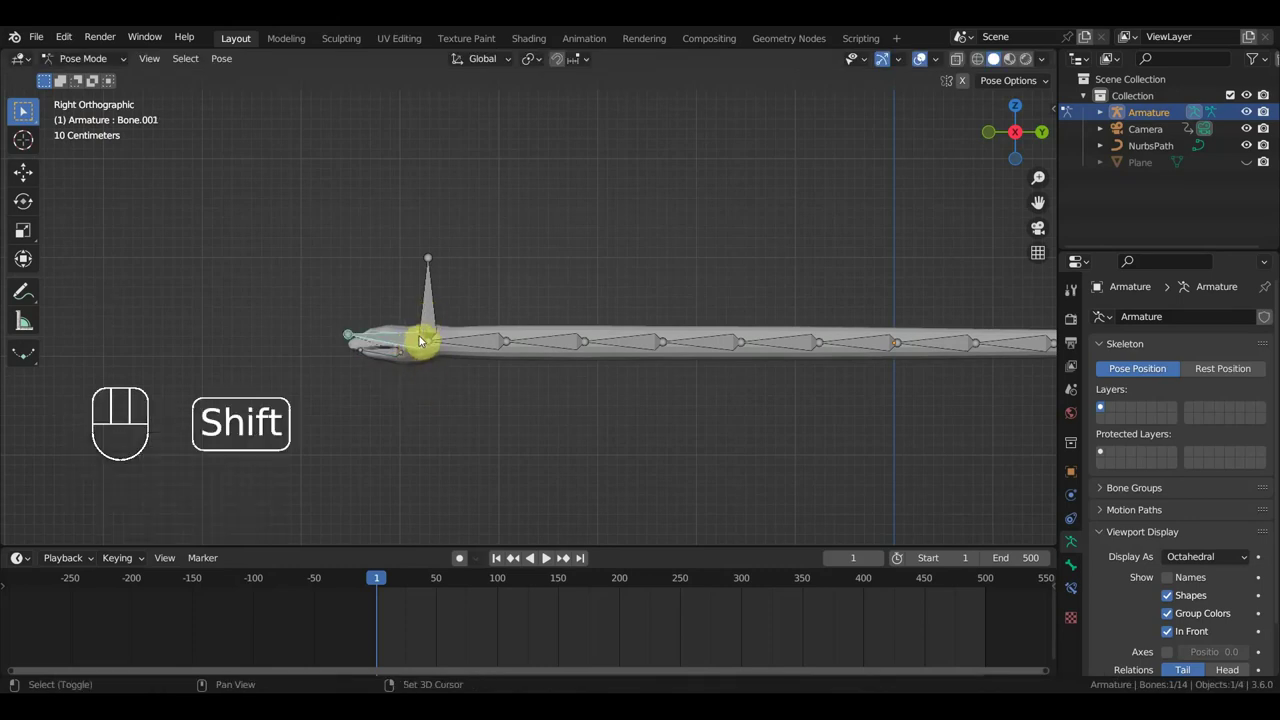
{"action": "left_click", "coordinate": [486, 346], "text": "shift"}
{"action": "key", "text": "ctrl"}
{"action": "key", "text": "shift"}
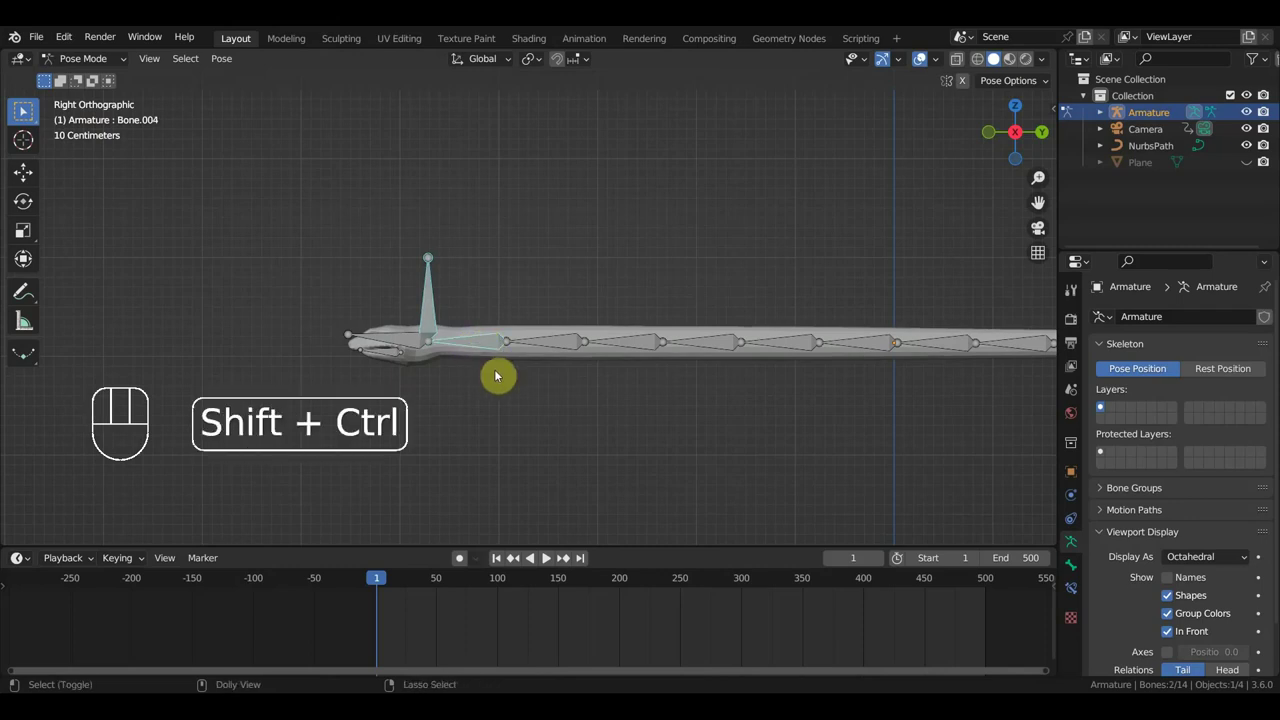
{"action": "key", "text": "ctrl+shift+c"}
{"action": "left_click", "coordinate": [443, 421]}
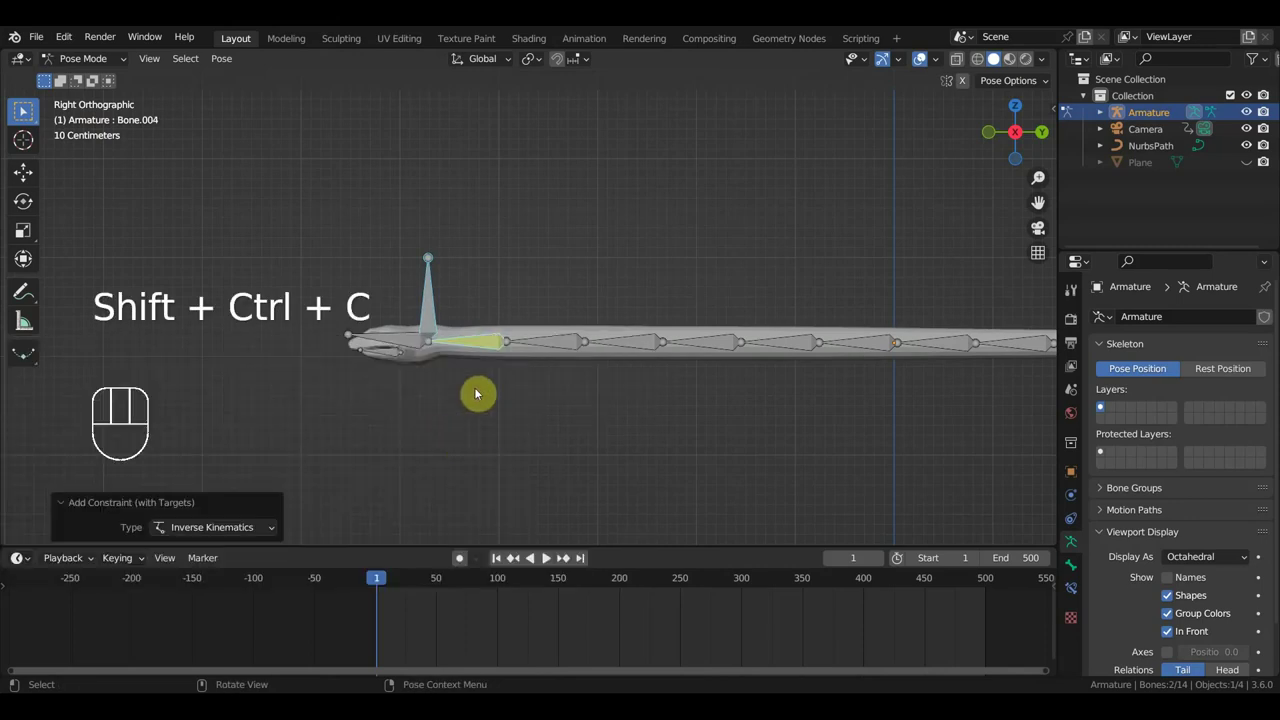
{"action": "left_click", "coordinate": [1071, 588]}
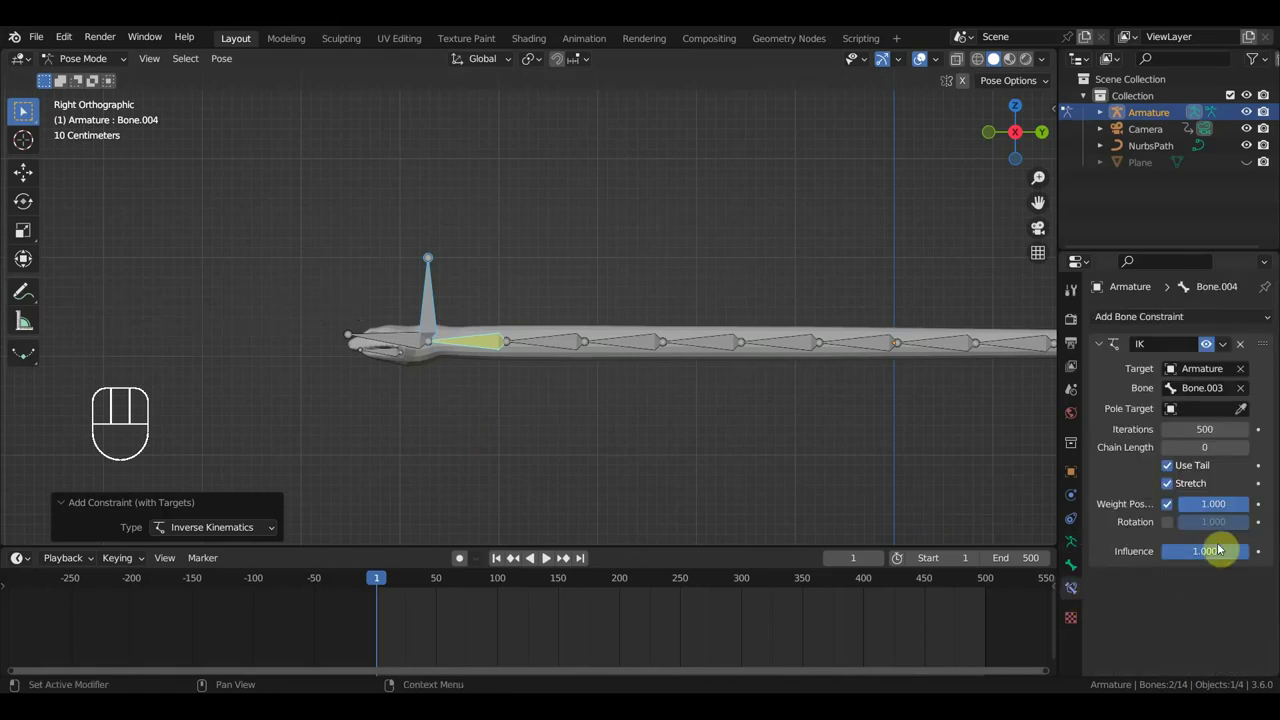
{"action": "left_click", "coordinate": [1245, 448]}
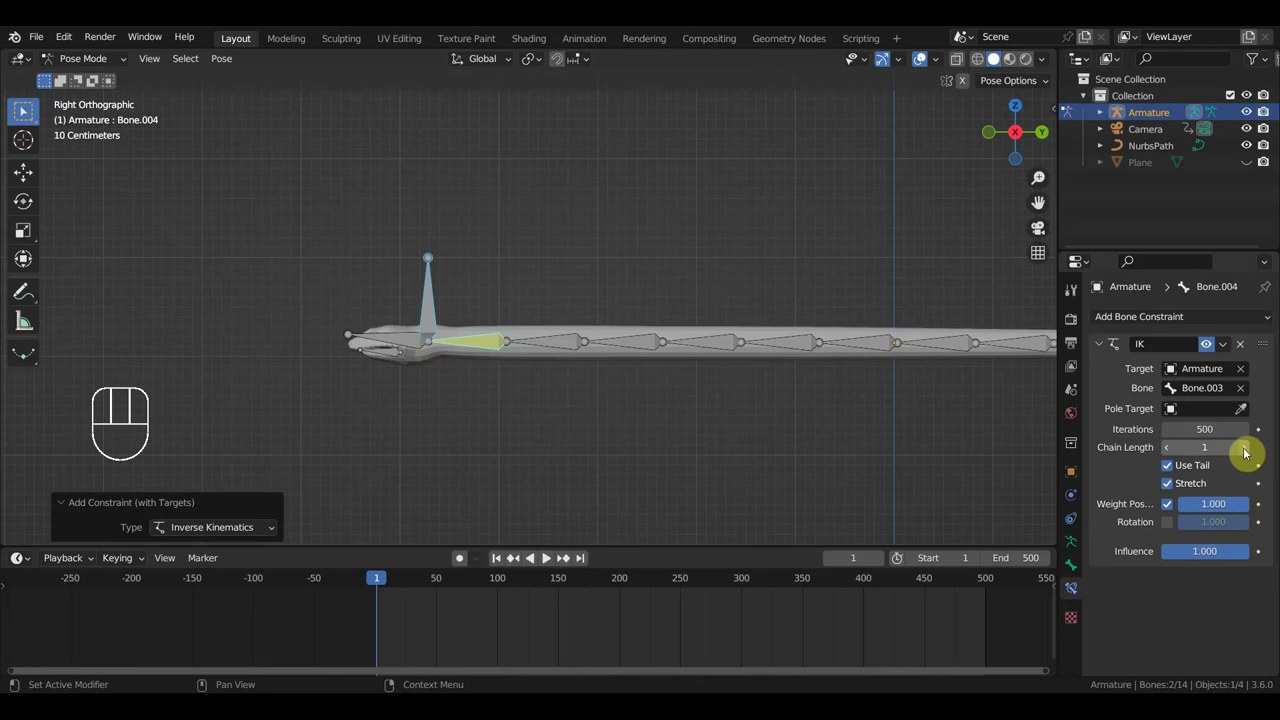
Test the head control by raising the upright bone about 0.47 m in Z and lowering it about 0.45 m back in line with the body
{"action": "left_click", "coordinate": [448, 318]}
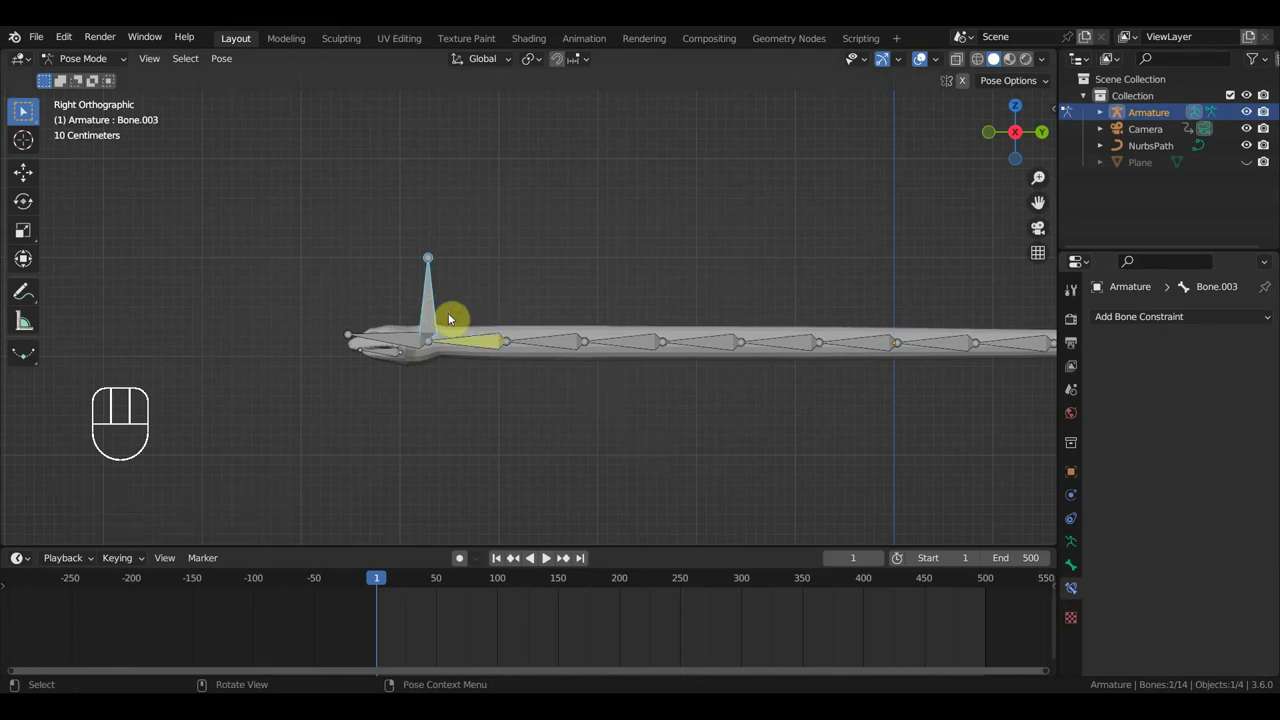
{"action": "key", "text": "g"}
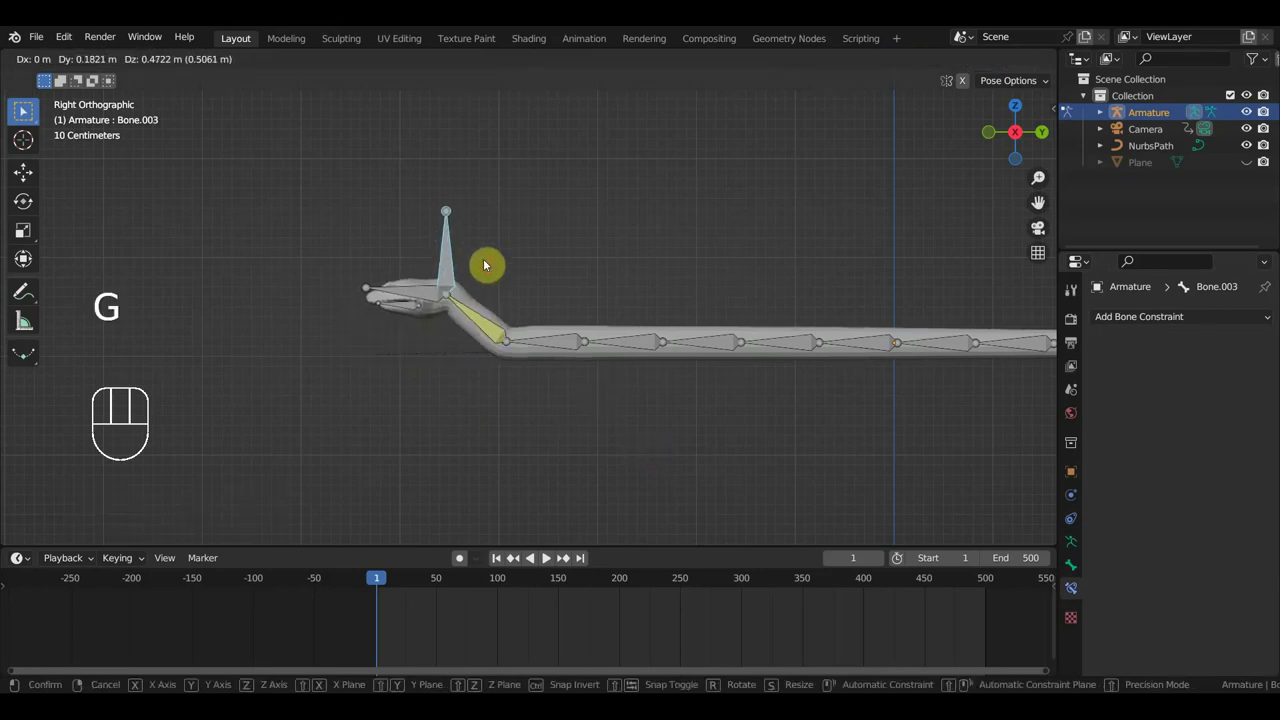
{"action": "left_click", "coordinate": [487, 265]}
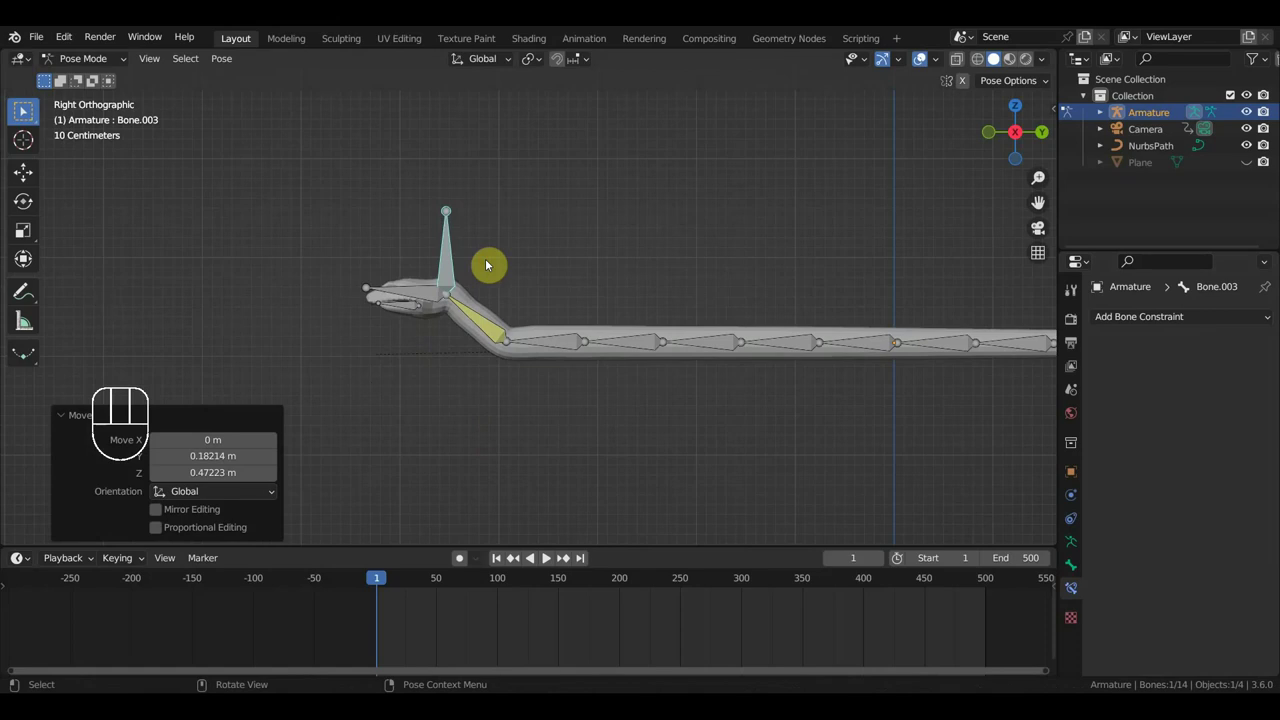
{"action": "scroll", "coordinate": [500, 298], "scroll_direction": "down", "scroll_amount": 1}
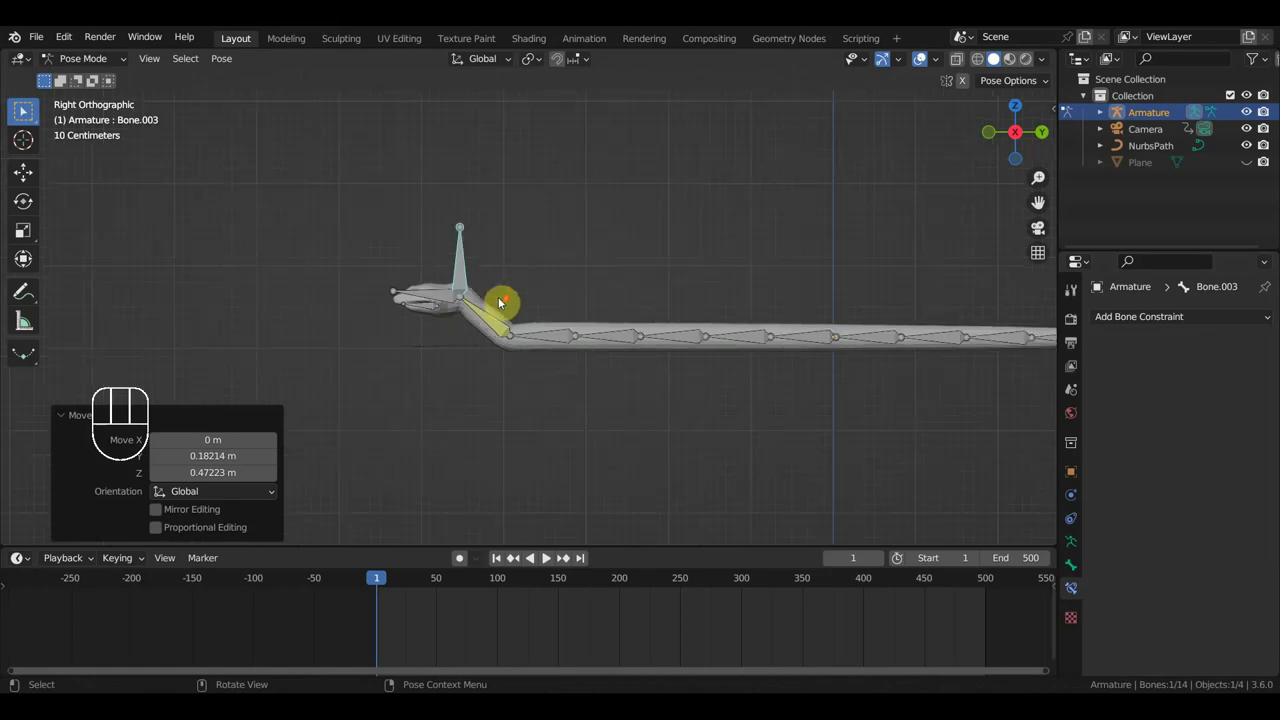
{"action": "key", "text": "g"}
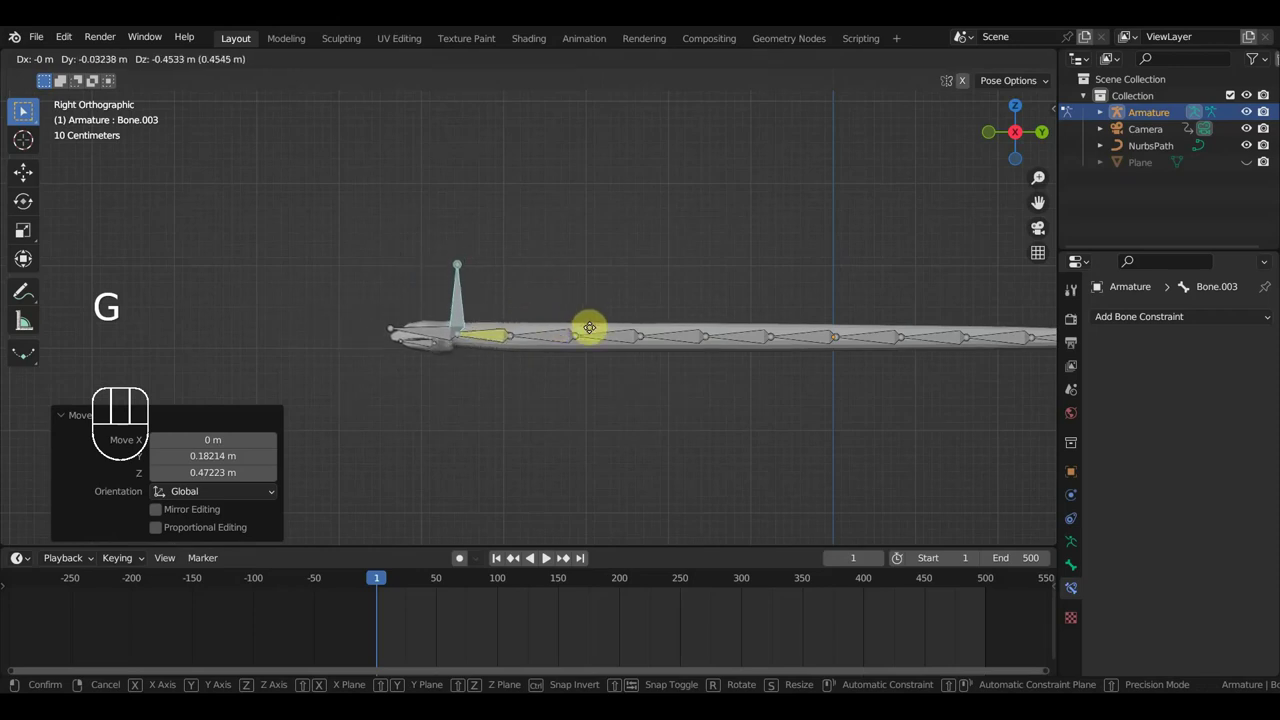
{"action": "left_click", "coordinate": [590, 332]}
{"action": "scroll", "coordinate": [567, 360], "scroll_direction": "down", "scroll_amount": 1}
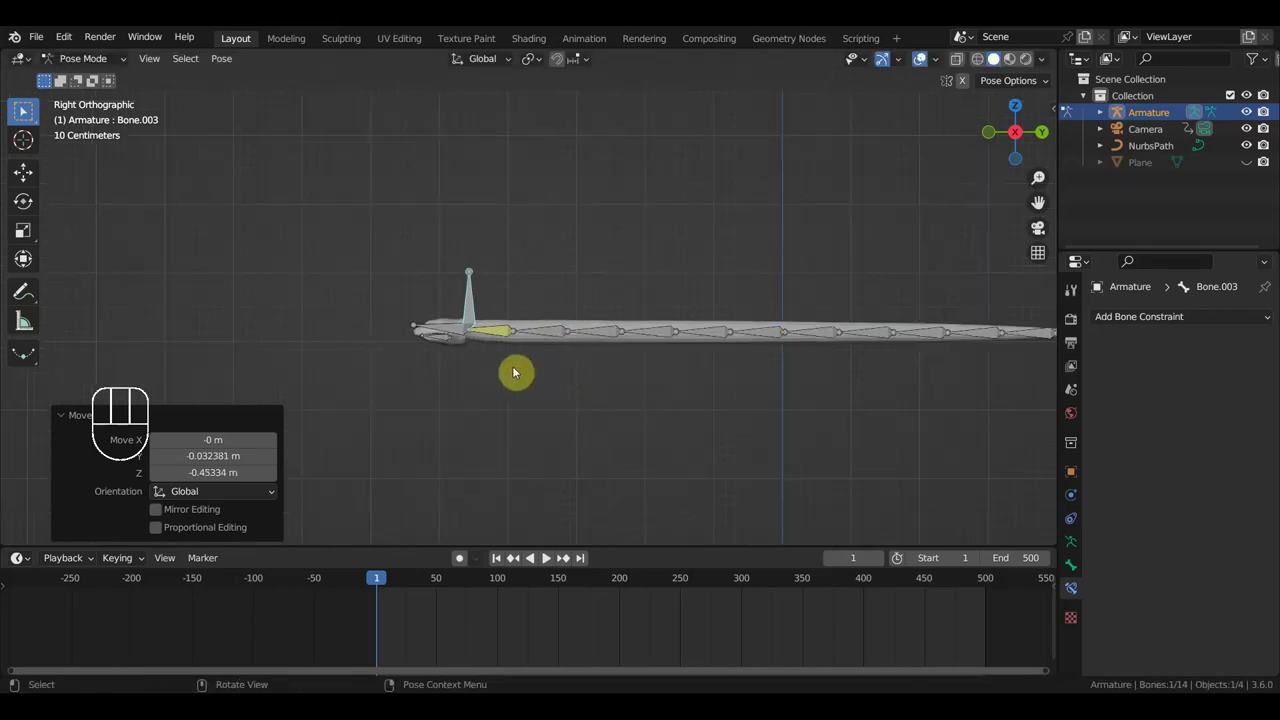
Try adding an Inverse Kinematics constraint to the second-to-last tail bone, targeting the last tail bone
{"action": "middle_click_drag", "start_coordinate": [514, 371], "coordinate": [353, 381], "text": "shift"}
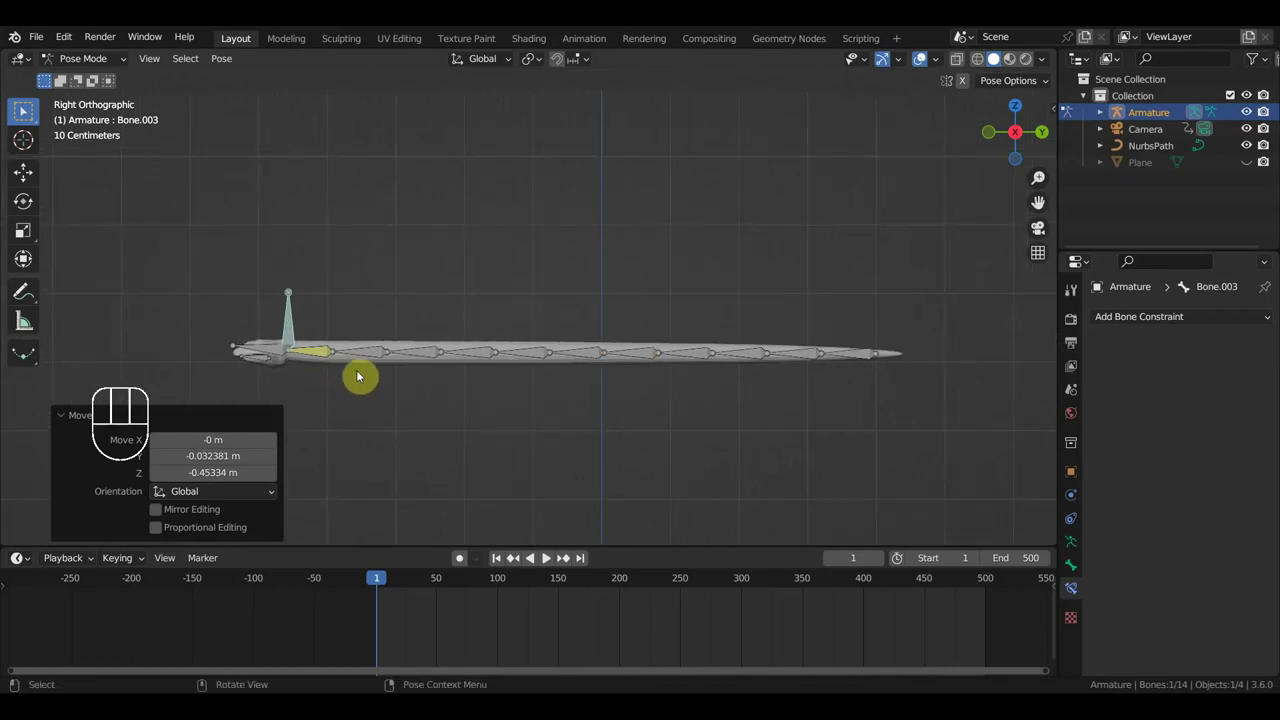
{"action": "middle_click_drag", "start_coordinate": [480, 383], "coordinate": [674, 409]}
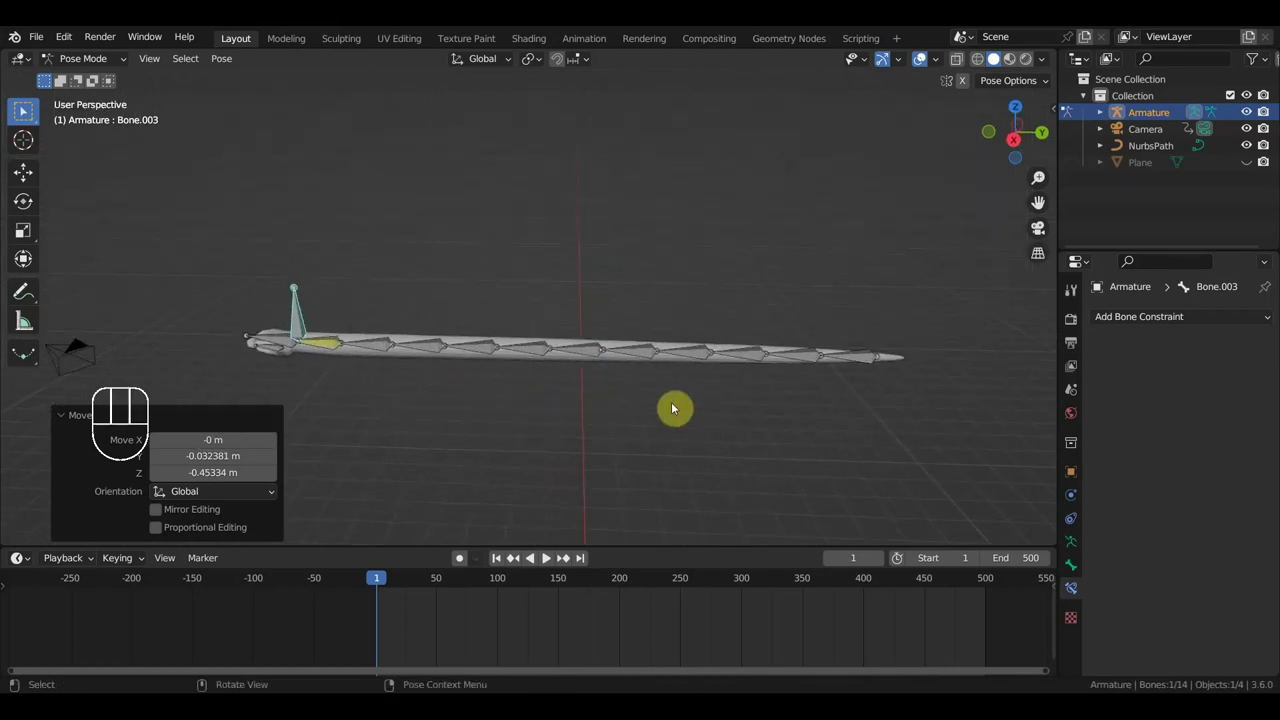
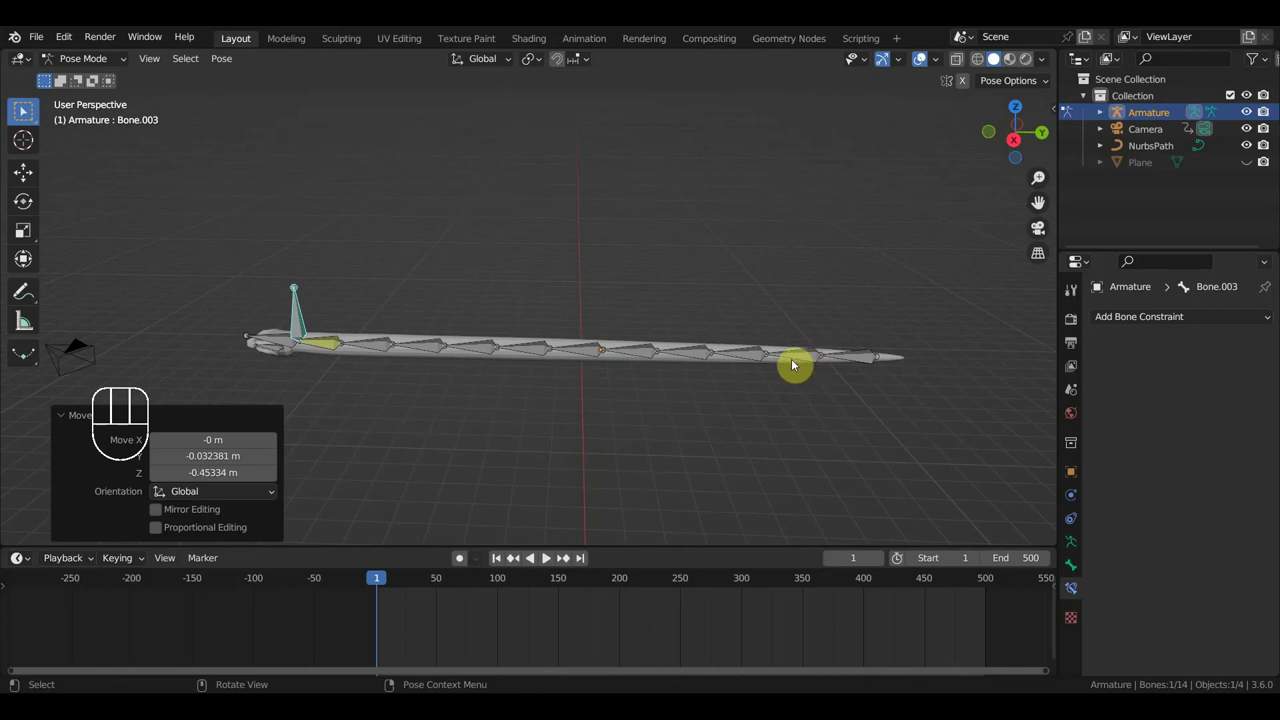
{"action": "left_click", "coordinate": [367, 347]}
{"action": "key", "text": "shift"}
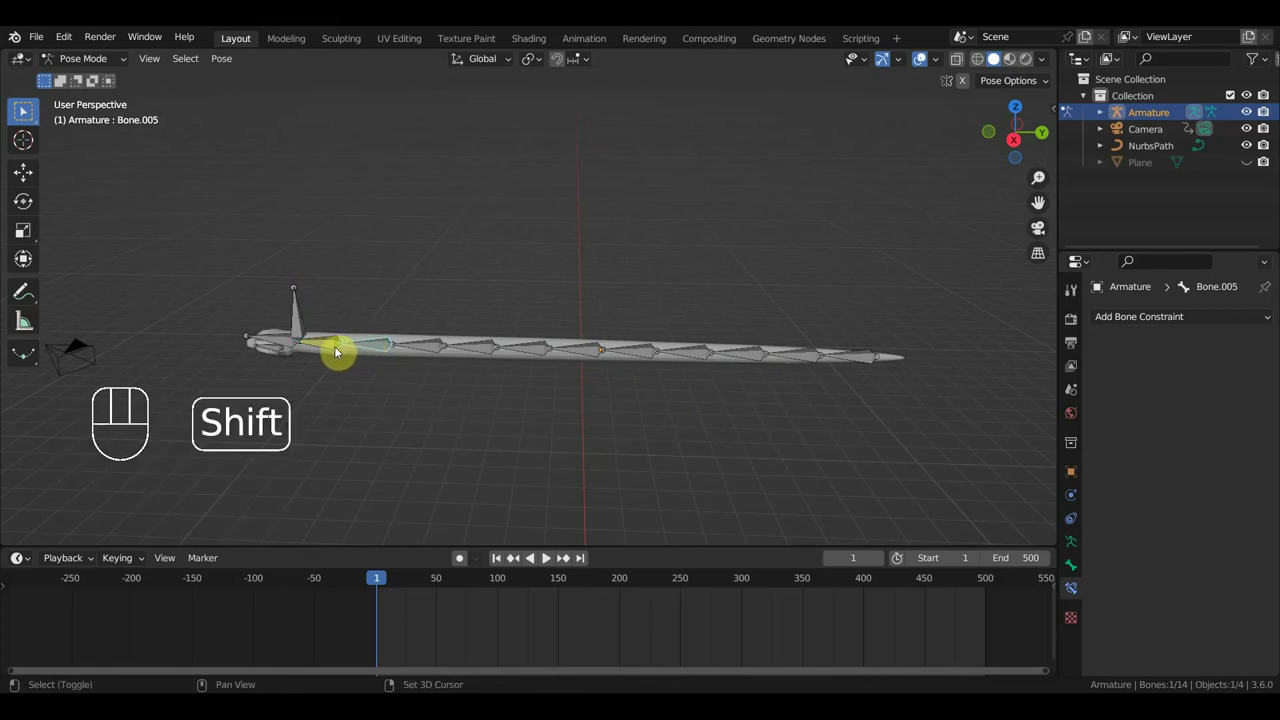
{"action": "left_click", "coordinate": [800, 360]}
{"action": "left_click", "coordinate": [852, 359]}
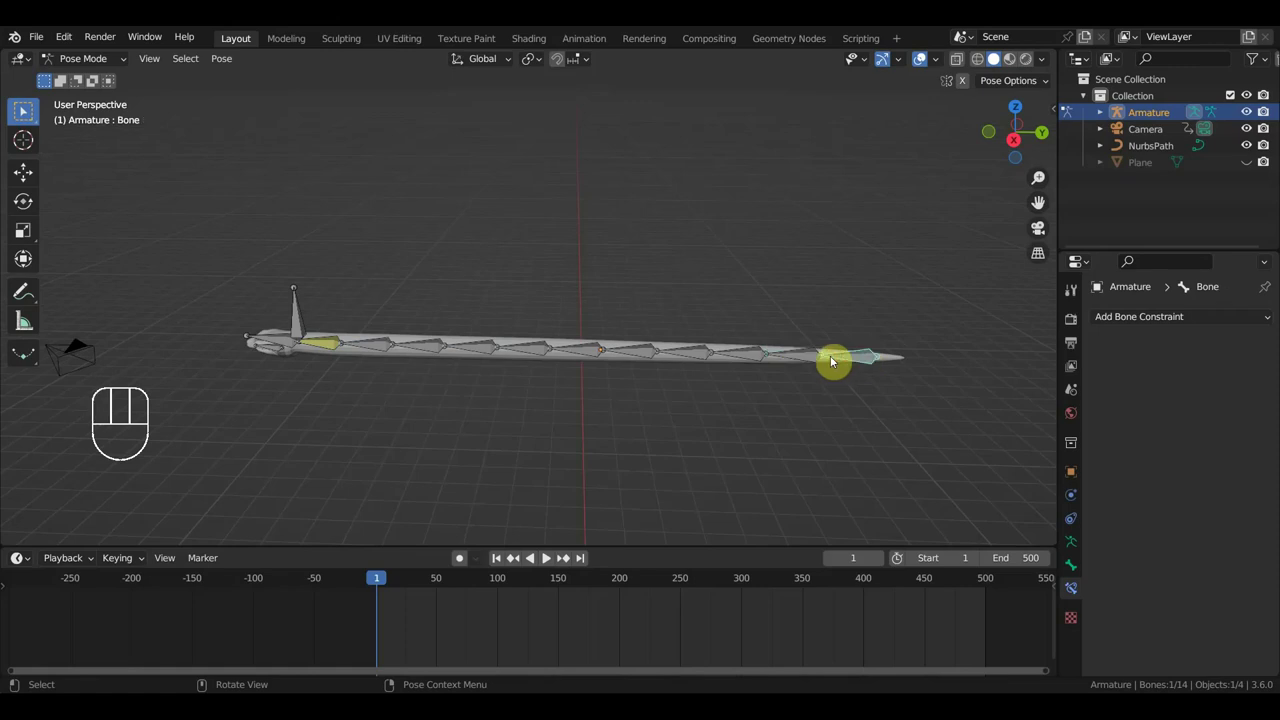
{"action": "left_click", "coordinate": [806, 357], "text": "shift"}
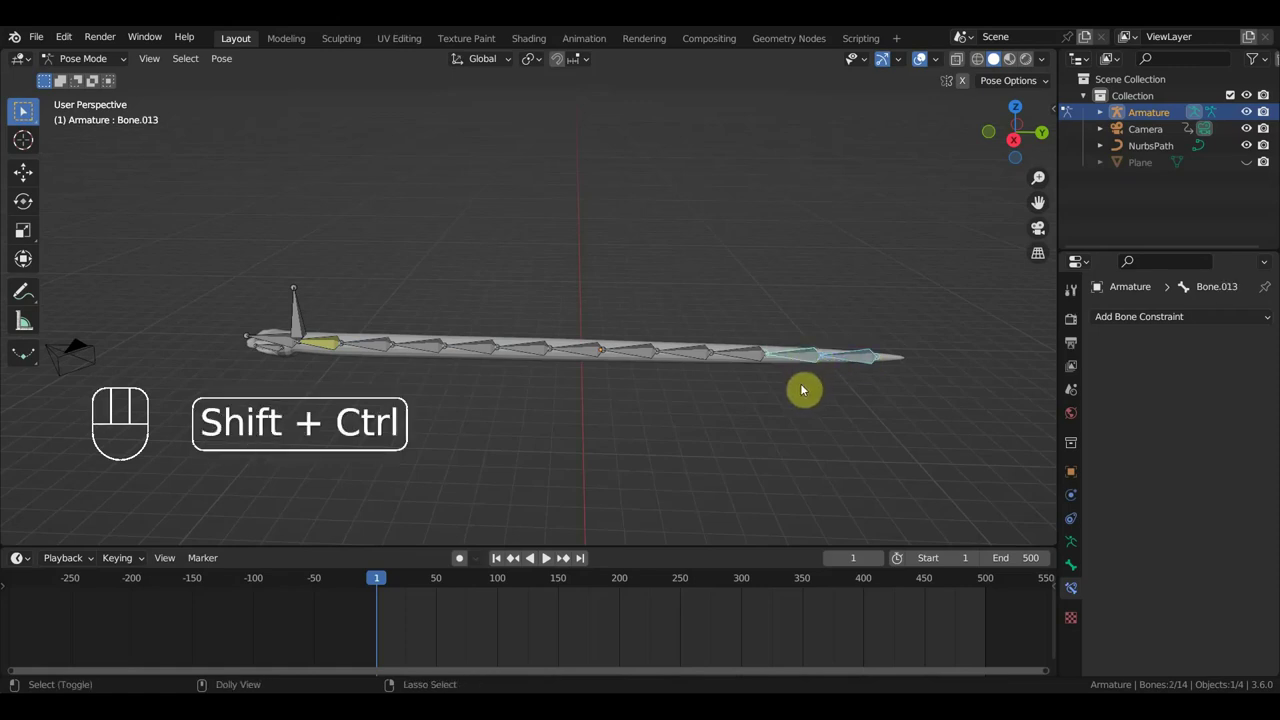
{"action": "key", "text": "shift+ctrl+c"}
{"action": "left_click", "coordinate": [801, 385]}
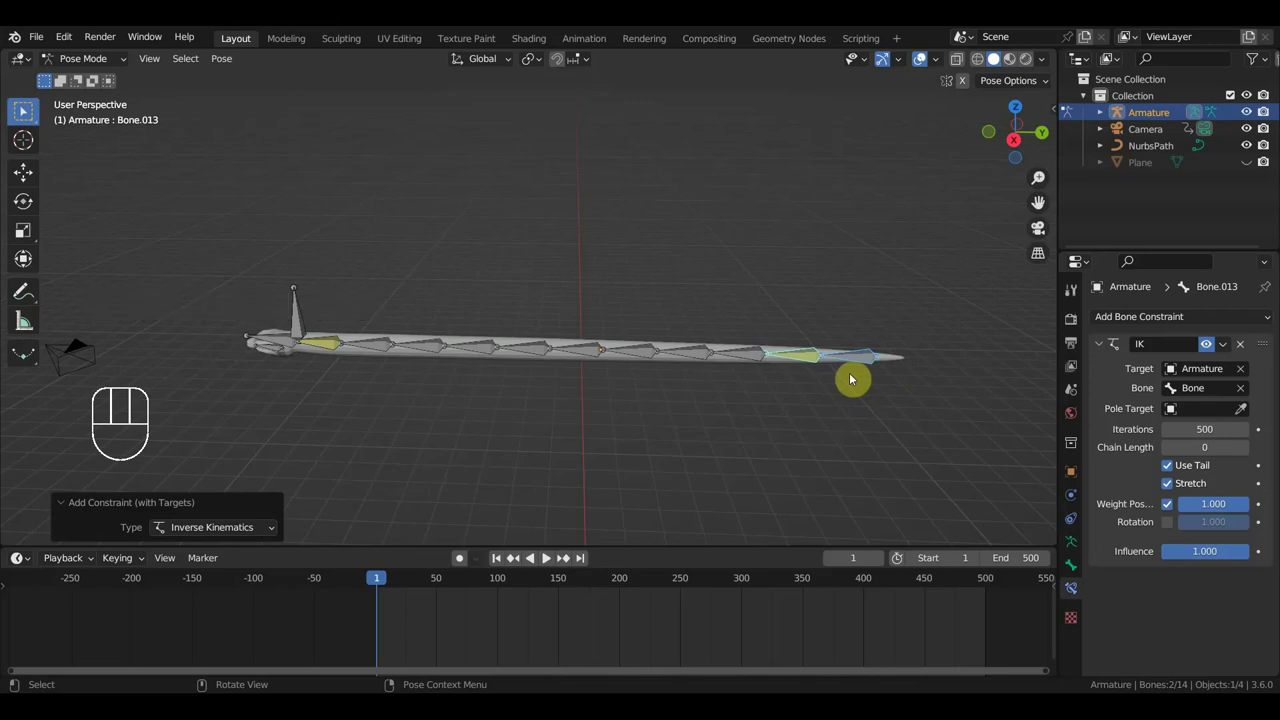
{"action": "key", "text": "ctrl+z"}
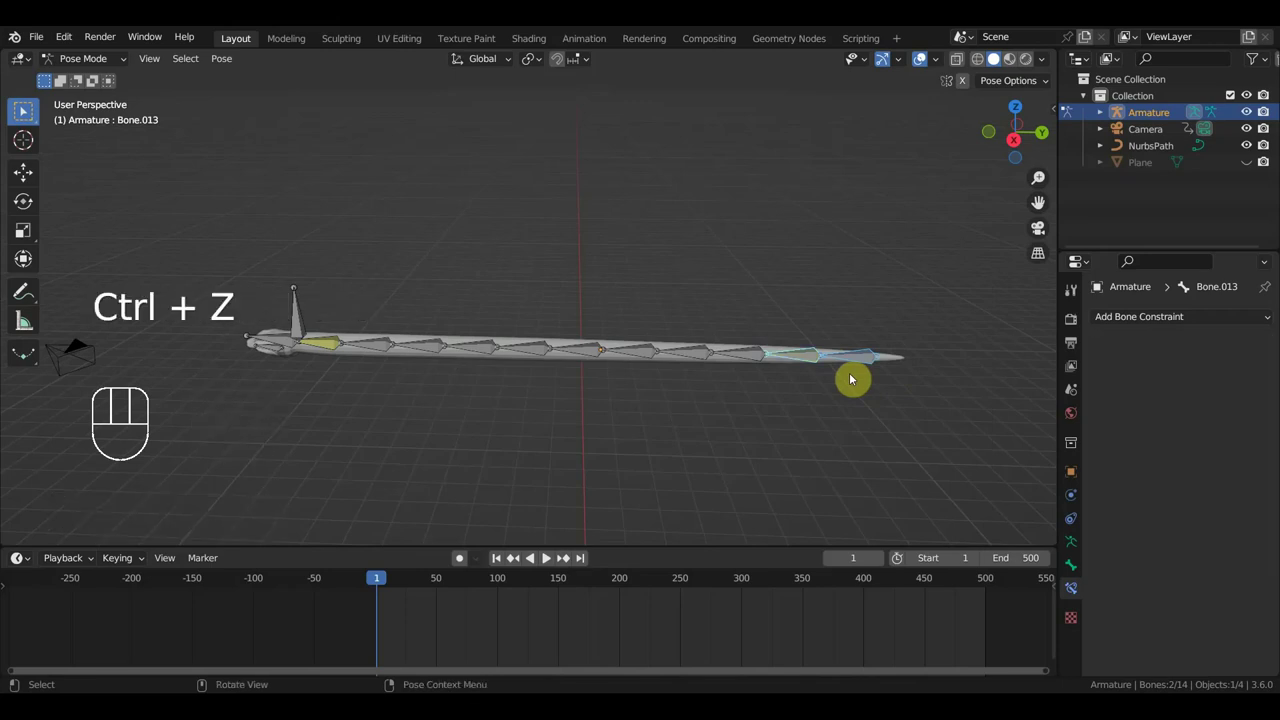
Try adding an Inverse Kinematics constraint to the last tail bone from the second-to-last bone, and clear the constraint's target
{"action": "left_click", "coordinate": [810, 358]}
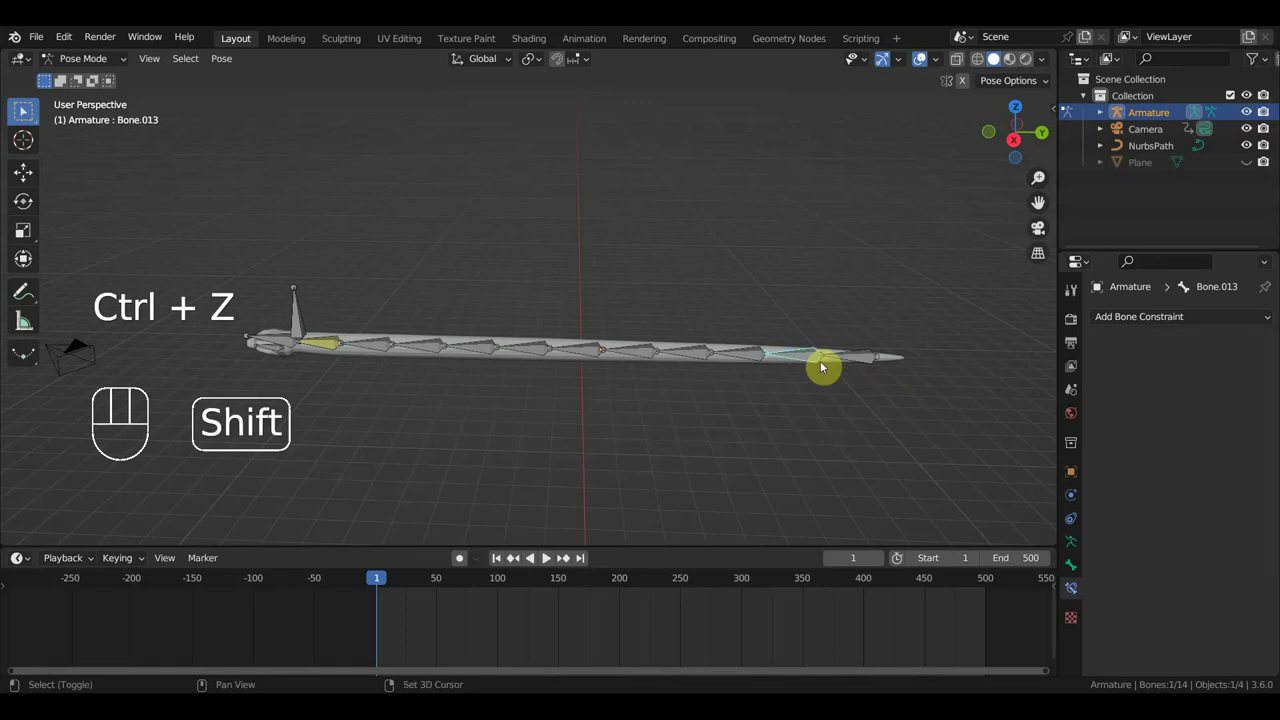
{"action": "left_click", "coordinate": [849, 360], "text": "shift"}
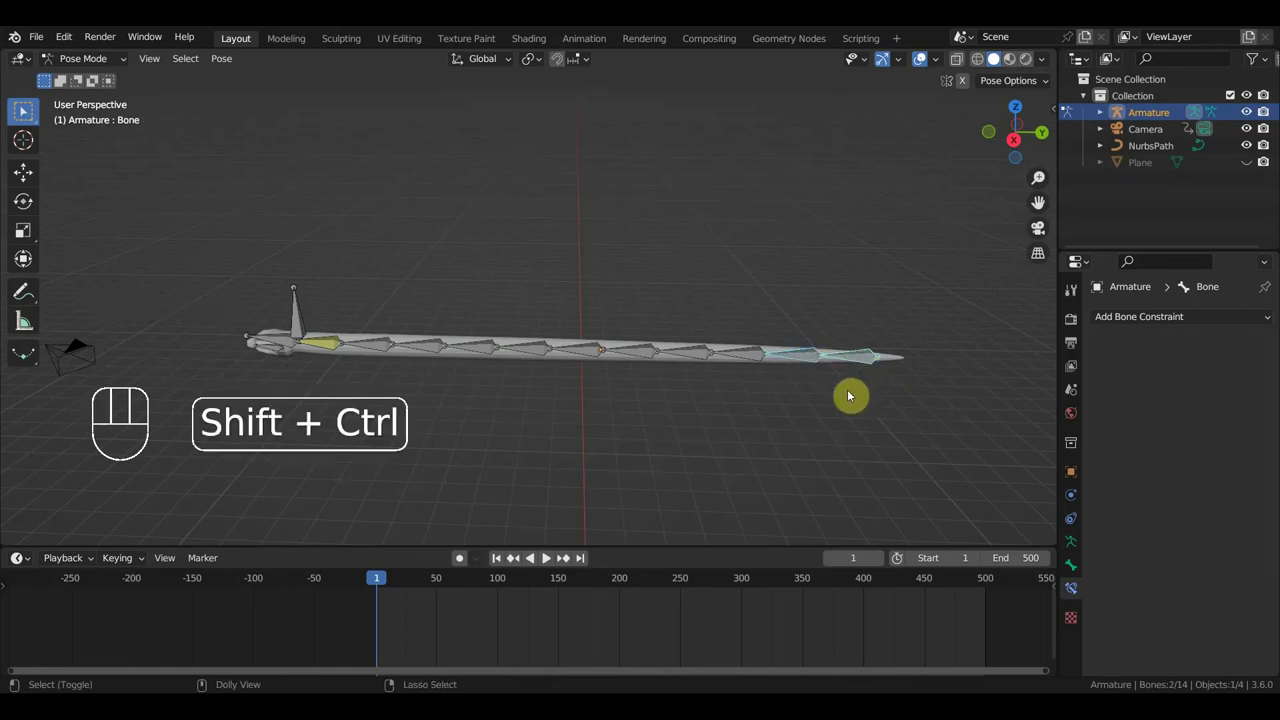
{"action": "key", "text": "shift+ctrl+c"}
{"action": "left_click", "coordinate": [850, 395]}
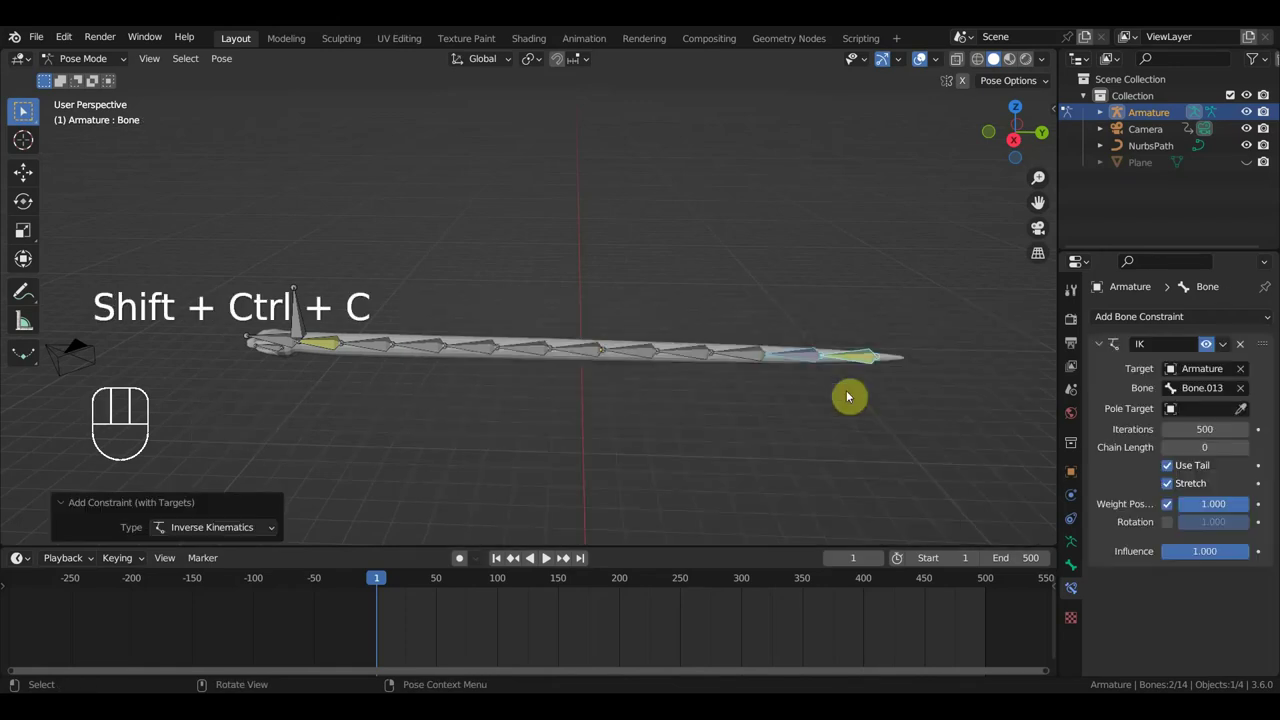
{"action": "left_click", "coordinate": [1237, 389]}
{"action": "left_click", "coordinate": [1240, 372]}
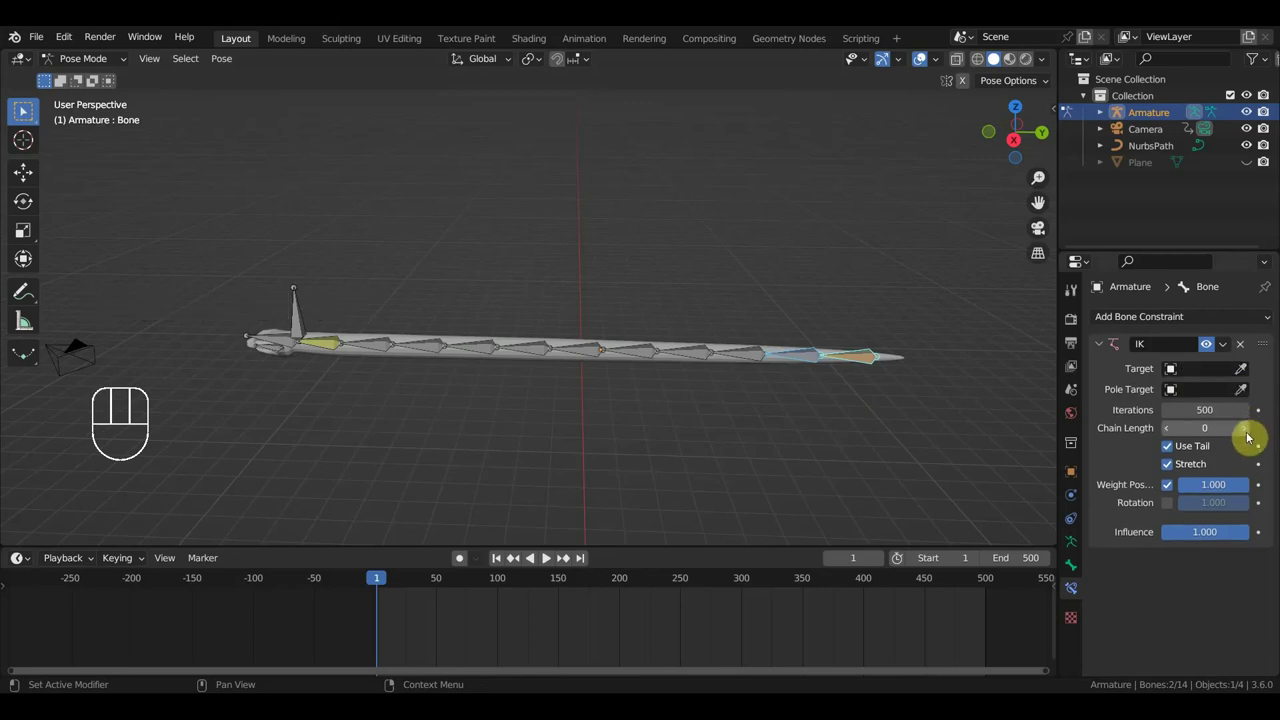
Set the chain length of the last tail bone's Inverse Kinematics constraint to 11
{"action": "left_click", "coordinate": [1247, 428]}
{"action": "left_click", "coordinate": [1247, 428]}
{"action": "left_click", "coordinate": [1247, 428]}
{"action": "left_click", "coordinate": [1247, 428]}
{"action": "left_click", "coordinate": [1247, 428]}
{"action": "left_click", "coordinate": [1247, 428]}
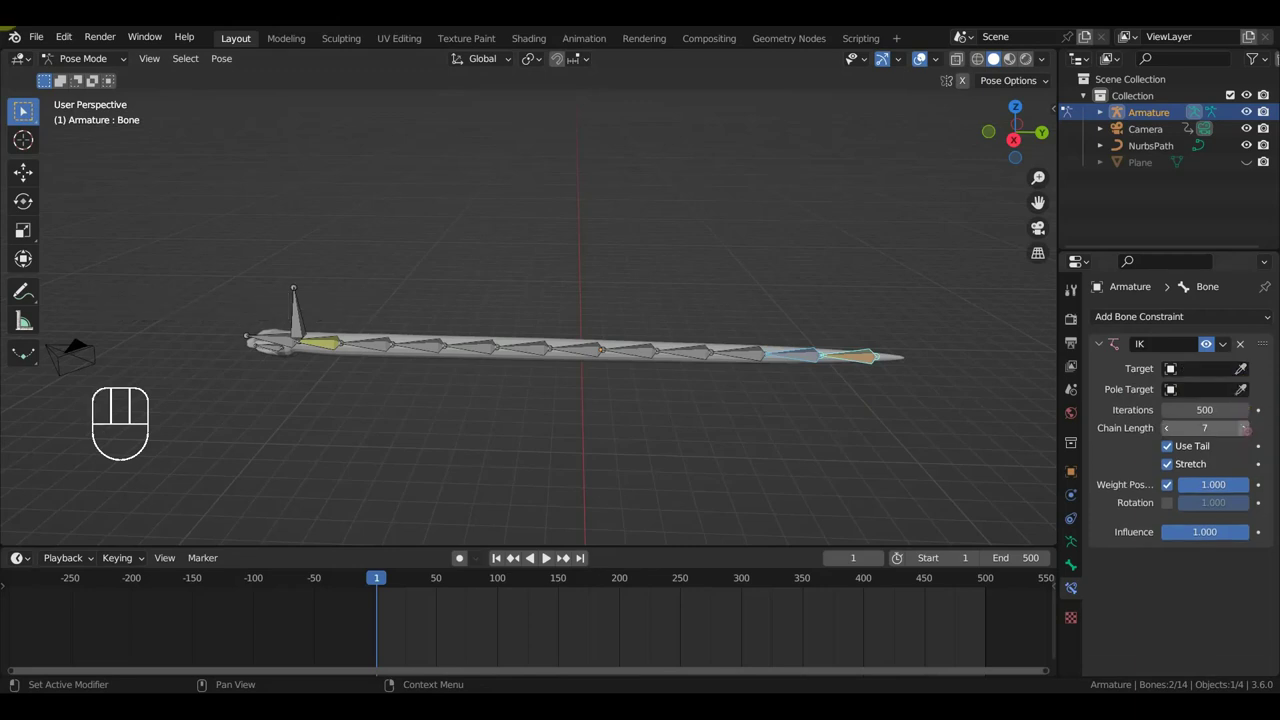
{"action": "left_click", "coordinate": [1247, 428]}
{"action": "left_click", "coordinate": [1247, 428]}
{"action": "left_click", "coordinate": [1247, 428]}
{"action": "left_click", "coordinate": [1248, 430]}
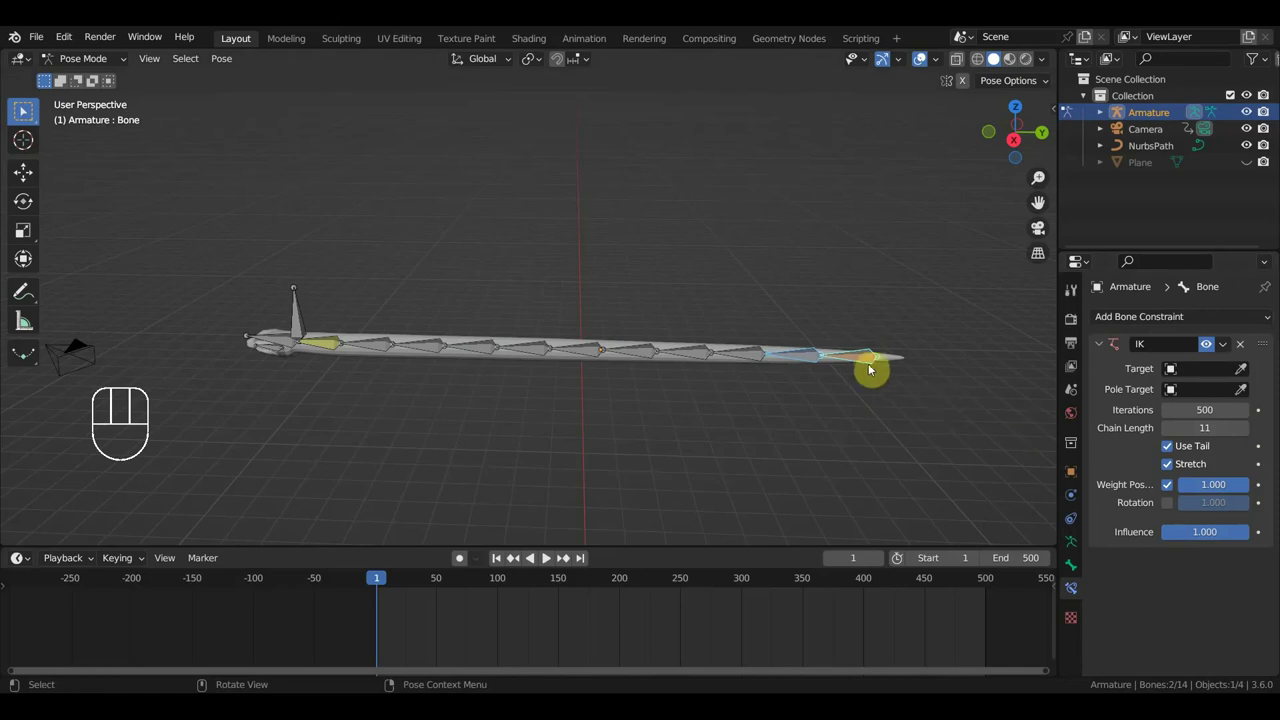
Test the tail constraint in top view by moving the last tail bone about -0.52 m along Y
{"action": "key", "text": "KP_7"}
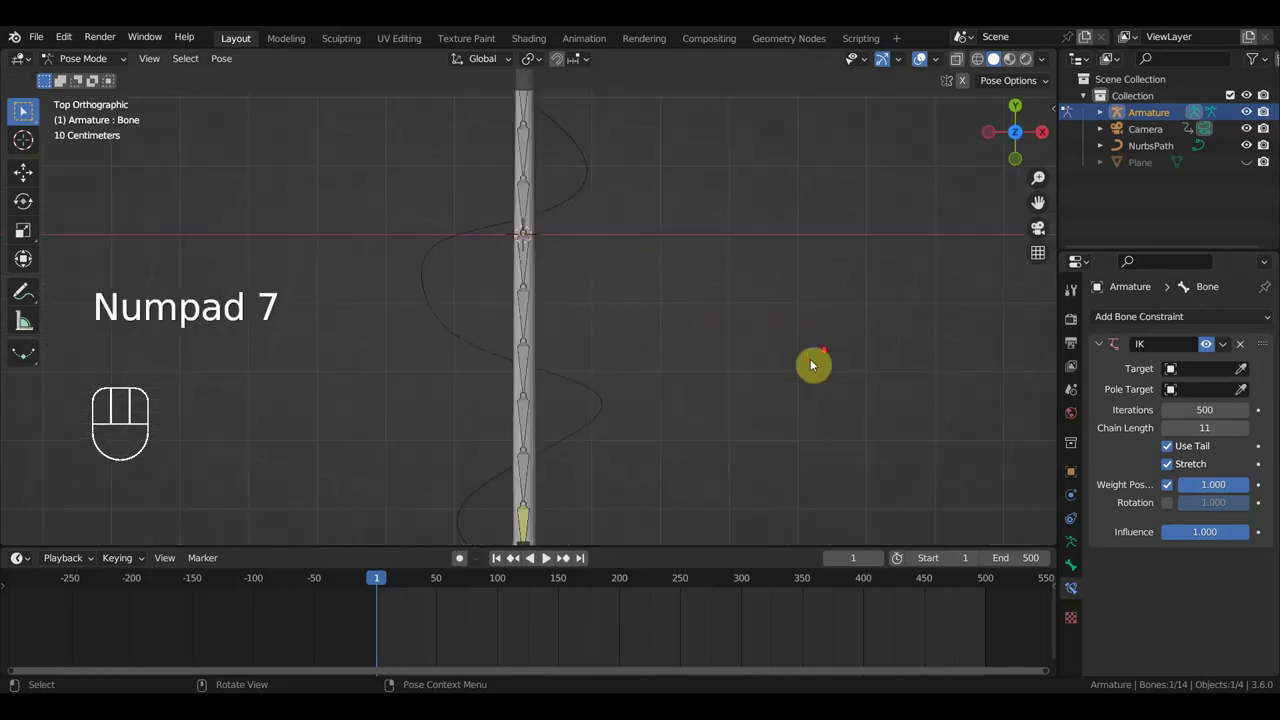
{"action": "scroll", "coordinate": [748, 364], "scroll_direction": "down", "scroll_amount": 2}
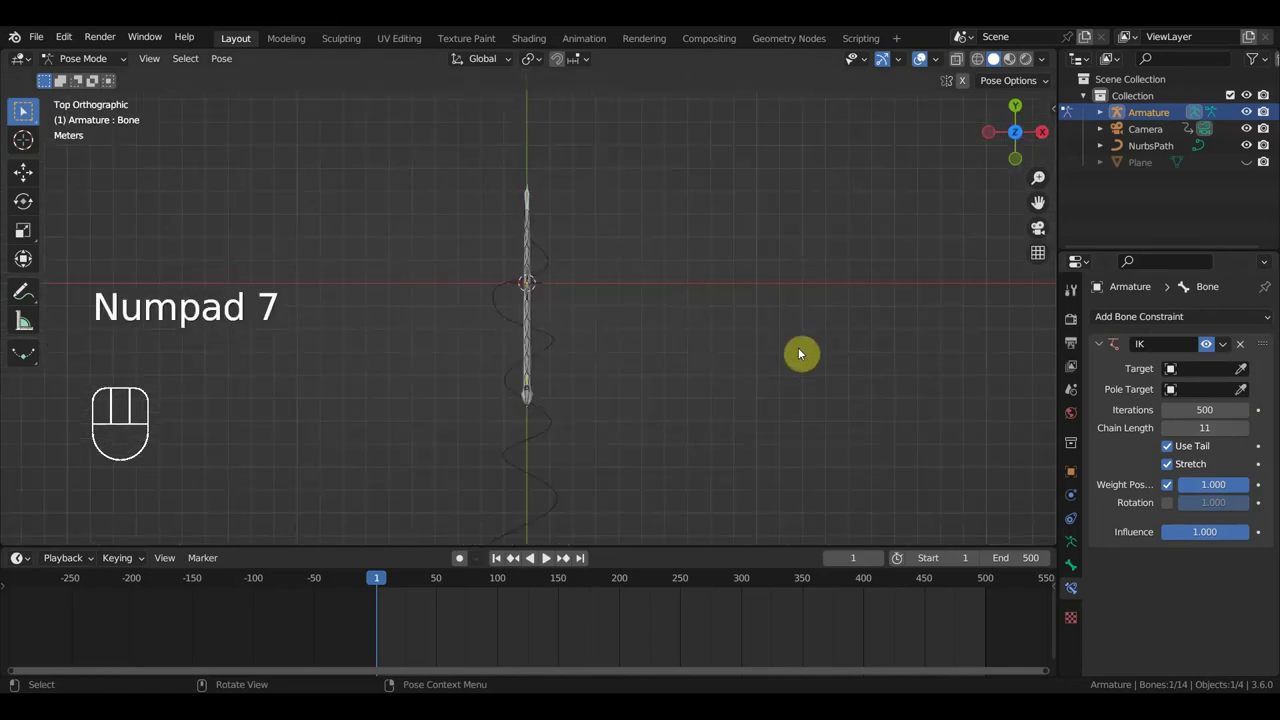
{"action": "key", "text": "g"}
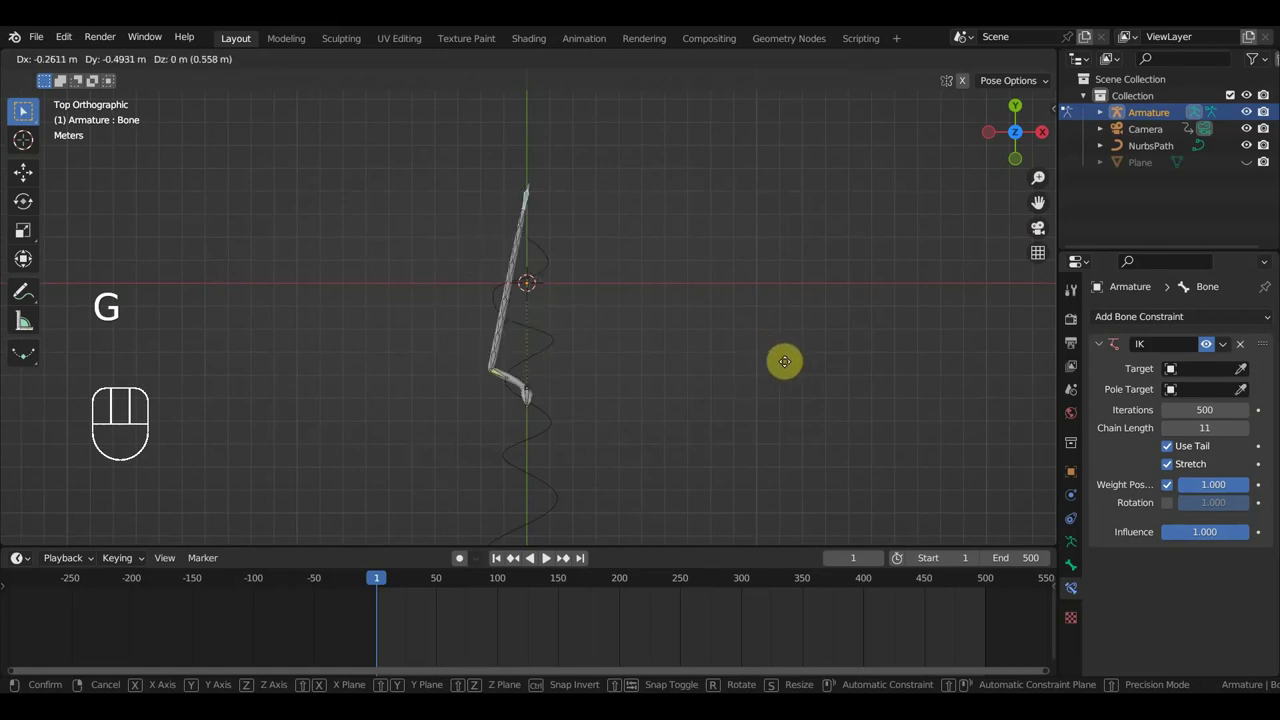
{"action": "key", "text": "y"}
{"action": "left_click", "coordinate": [792, 367]}
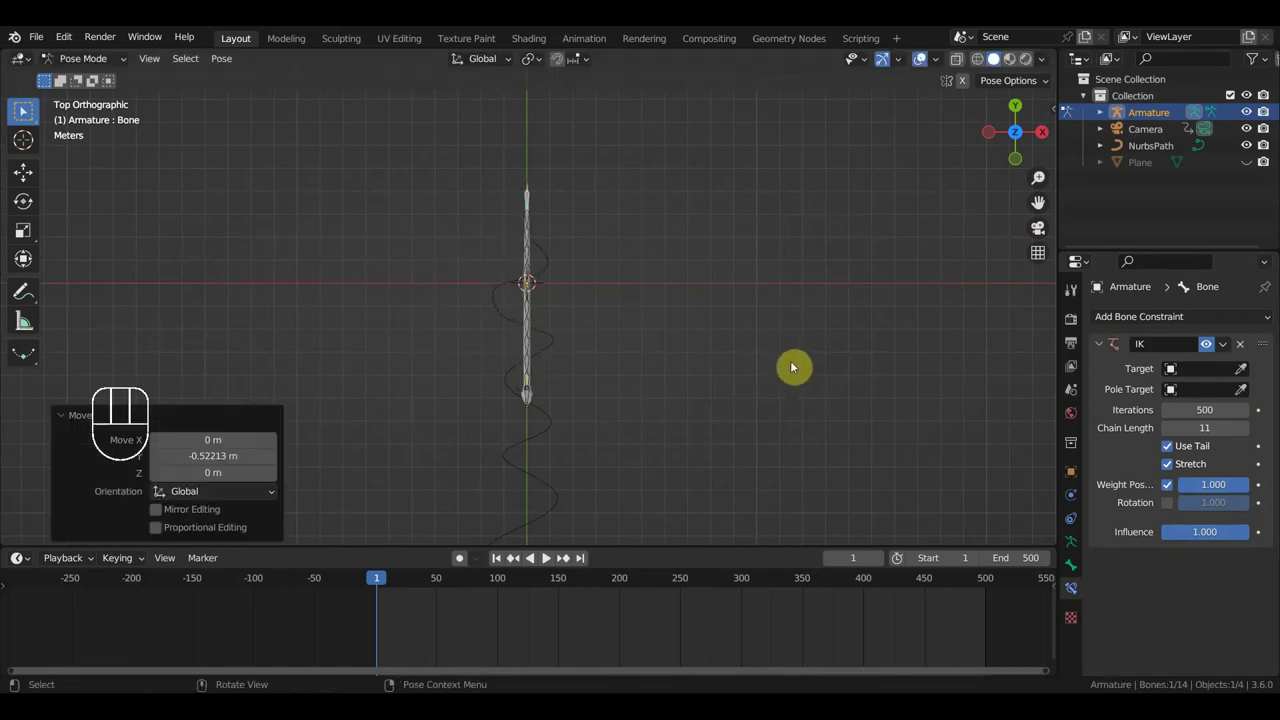
Undo the tail test move and remove the Inverse Kinematics constraint from the last tail bone
{"action": "key", "text": "ctrl+z"}
{"action": "key", "text": "ctrl+z"}
{"action": "key", "text": "ctrl+z"}
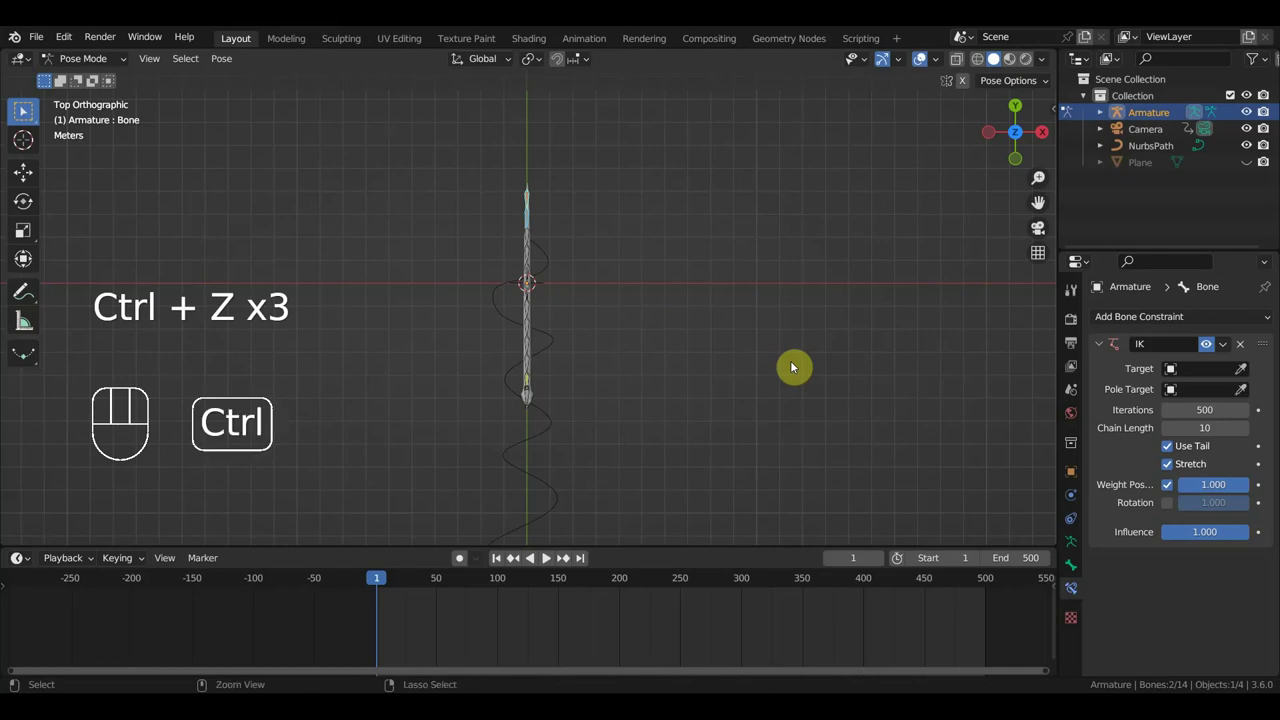
{"action": "key", "text": "ctrl+z"}
{"action": "key", "text": "KP_3"}
{"action": "scroll", "coordinate": [766, 417], "scroll_direction": "up", "scroll_amount": 5}
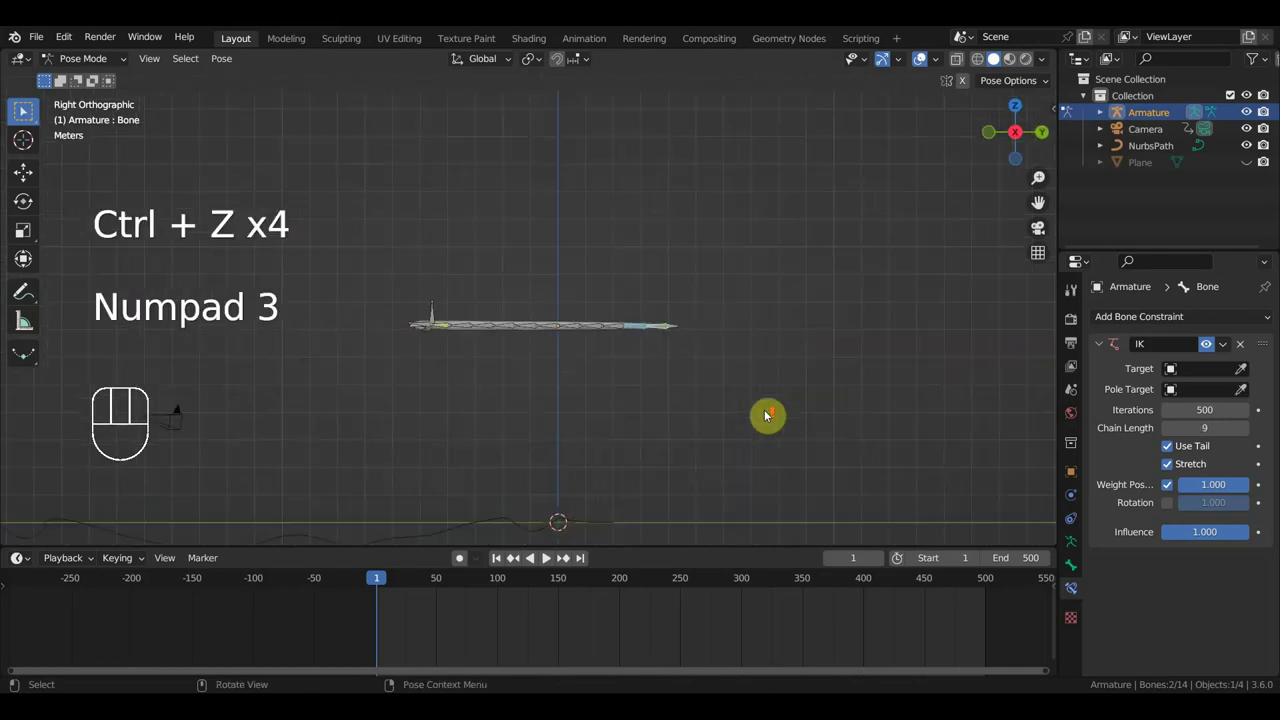
{"action": "left_click", "coordinate": [1240, 343]}
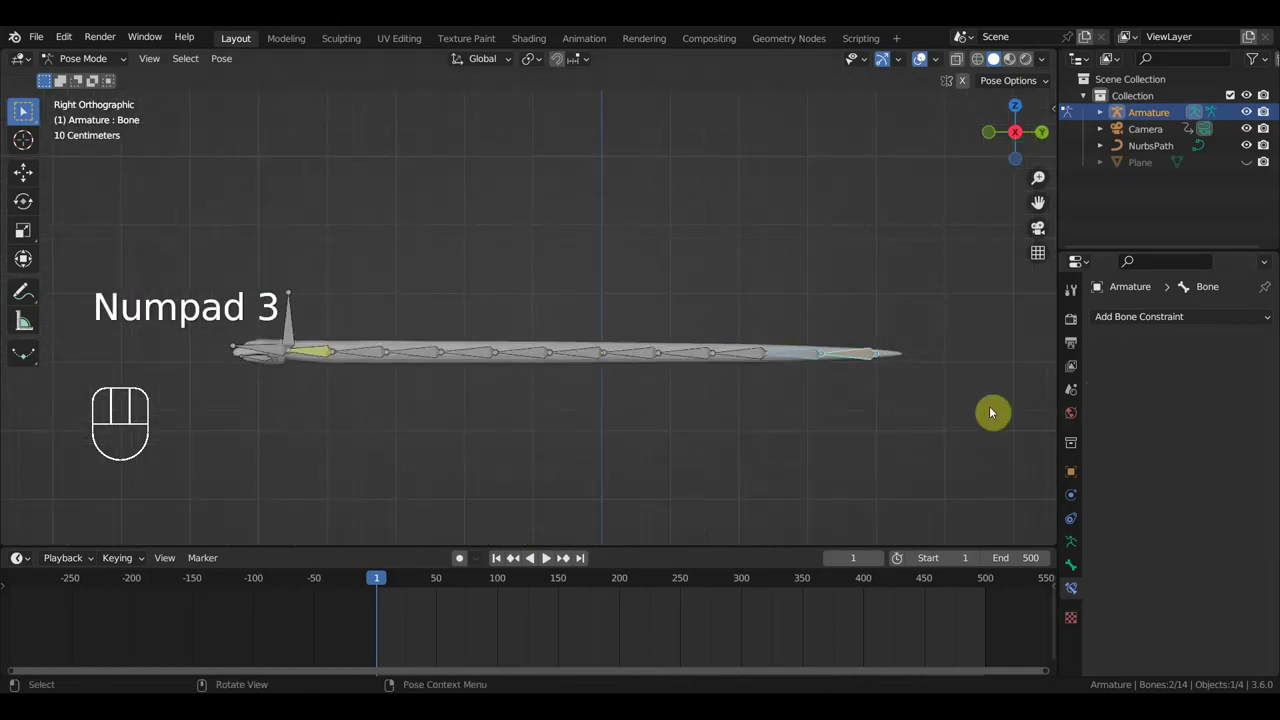
Try bending the front of the body in top view by moving the fourth body bone behind the head sideways
{"action": "scroll", "coordinate": [888, 417], "scroll_direction": "up", "scroll_amount": 1}
{"action": "middle_click_drag", "start_coordinate": [802, 407], "coordinate": [616, 434]}
{"action": "key", "text": "KP_7"}
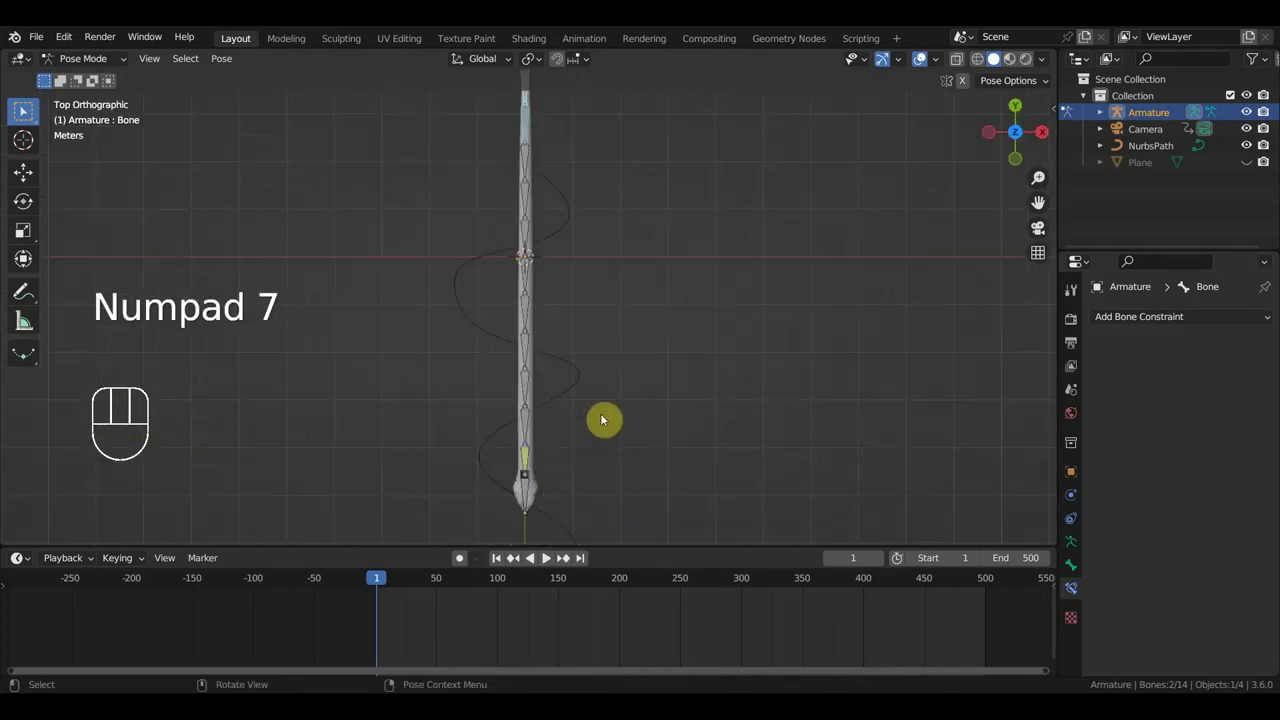
{"action": "left_click", "coordinate": [535, 363]}
{"action": "key", "text": "g"}
{"action": "left_click", "coordinate": [571, 362]}
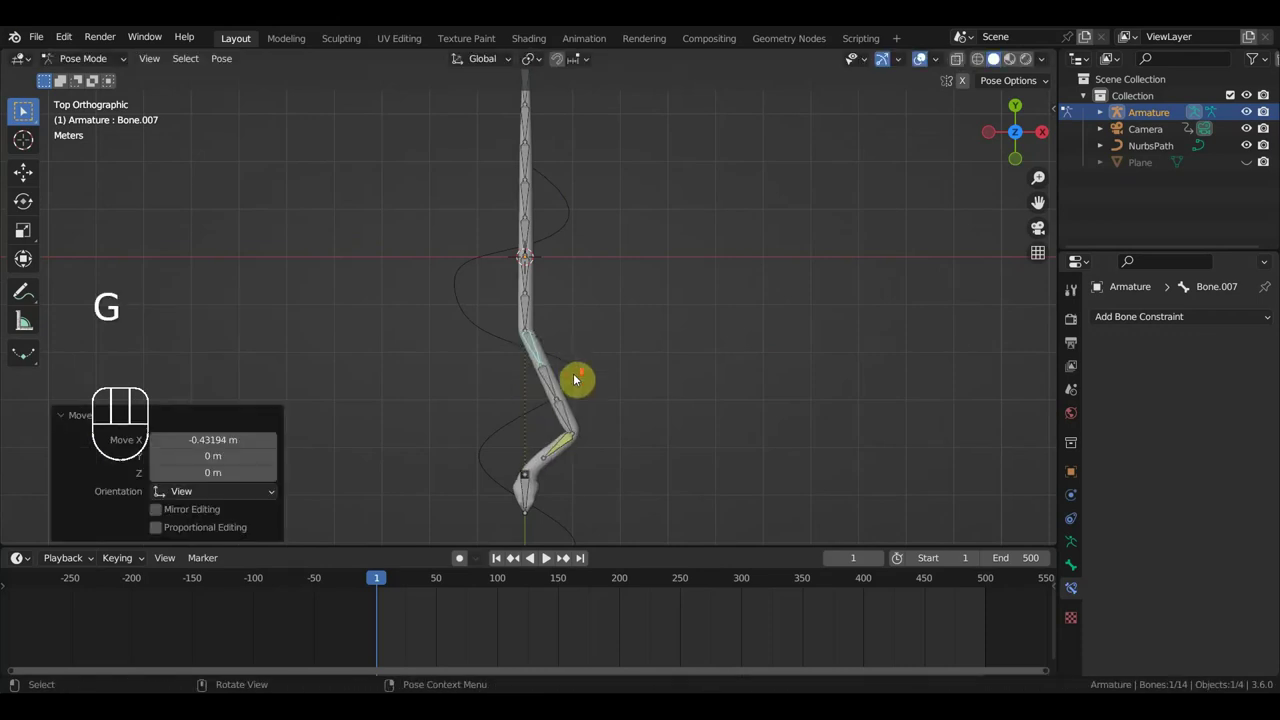
Try curving the front body along the path by rotating the third body bone 23.7°, the fourth -34.7°, and the third again 27.7°
{"action": "scroll", "coordinate": [587, 385], "scroll_direction": "up", "scroll_amount": 1}
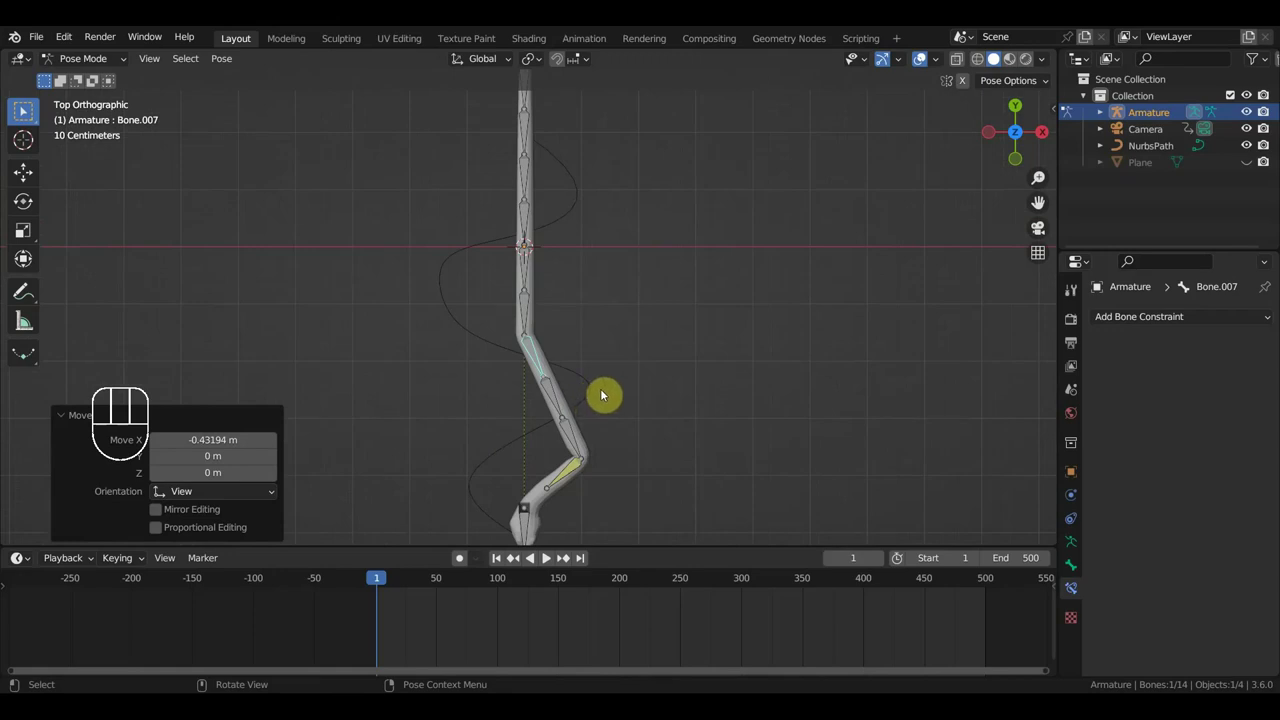
{"action": "left_click", "coordinate": [559, 402]}
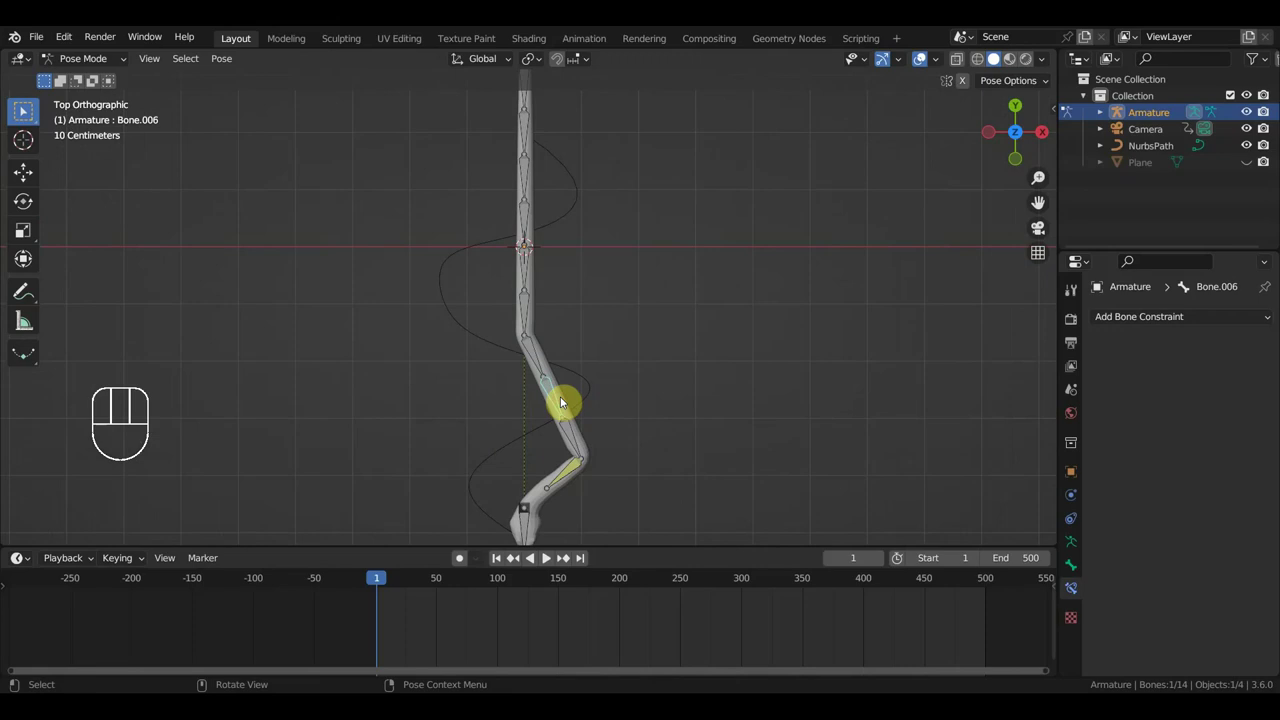
{"action": "key", "text": "r"}
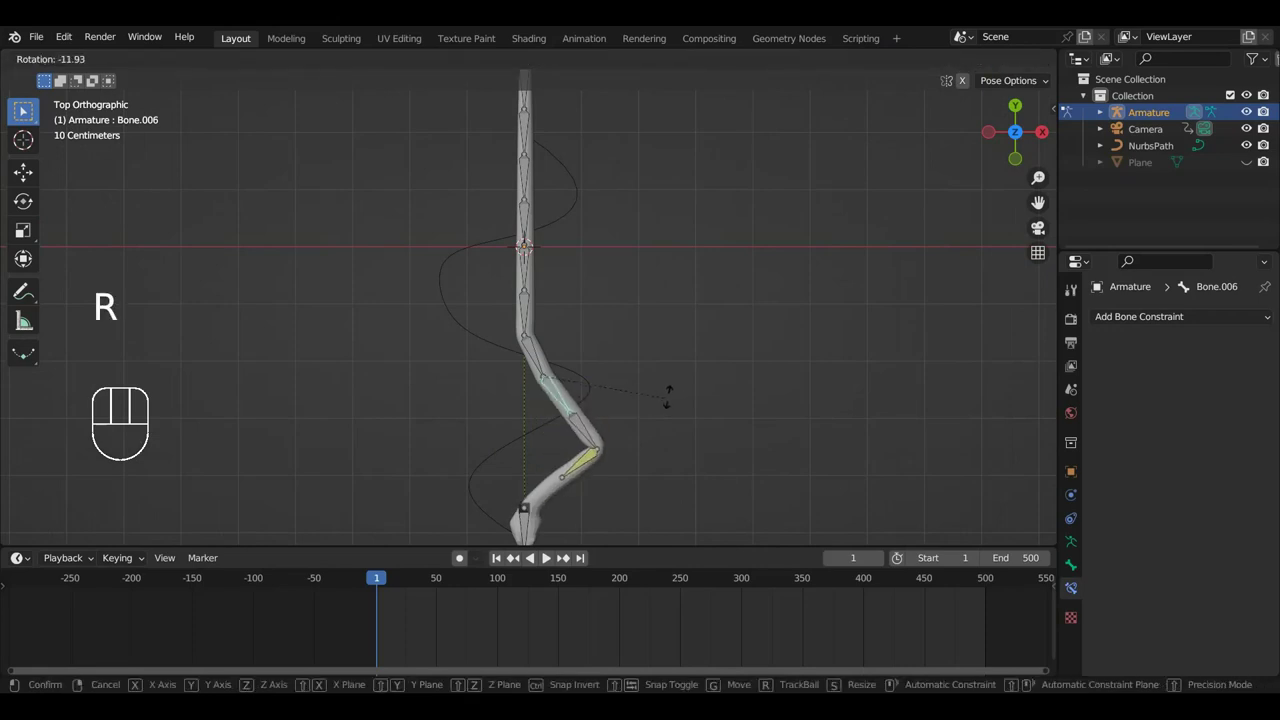
{"action": "left_click", "coordinate": [574, 423]}
{"action": "left_click", "coordinate": [534, 366]}
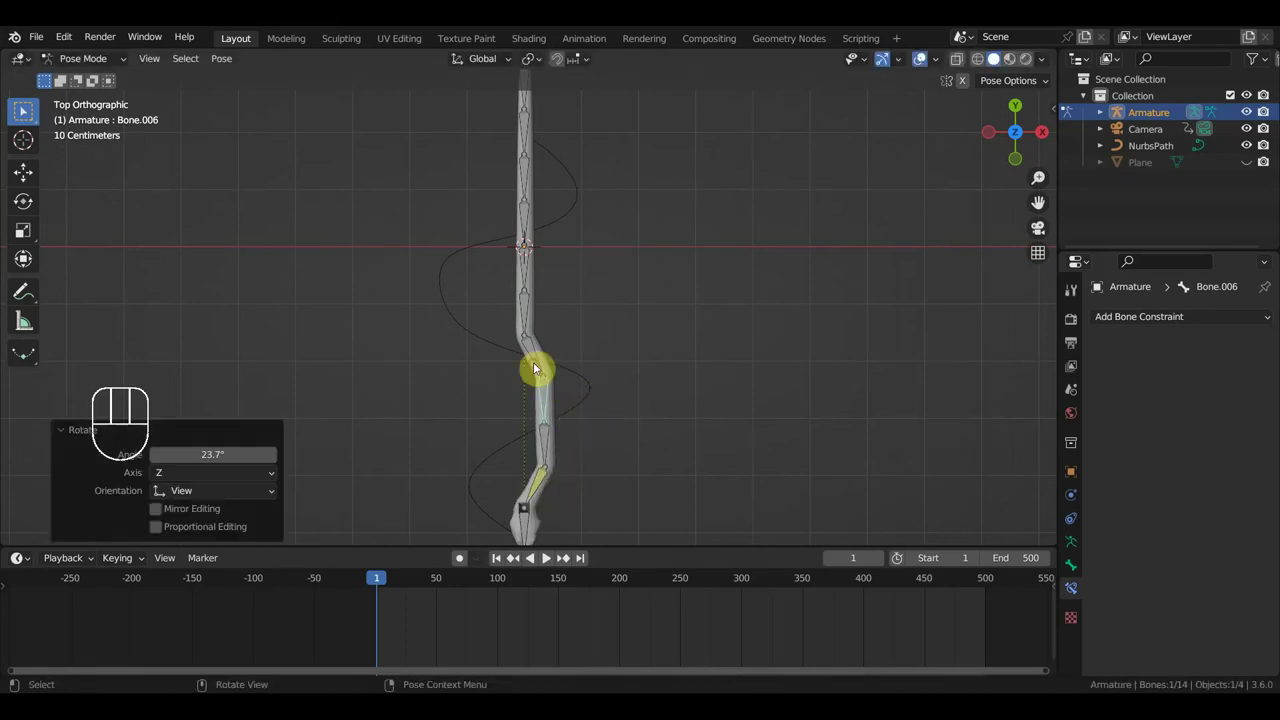
{"action": "key", "text": "r"}
{"action": "left_click", "coordinate": [571, 366]}
{"action": "left_click", "coordinate": [591, 386]}
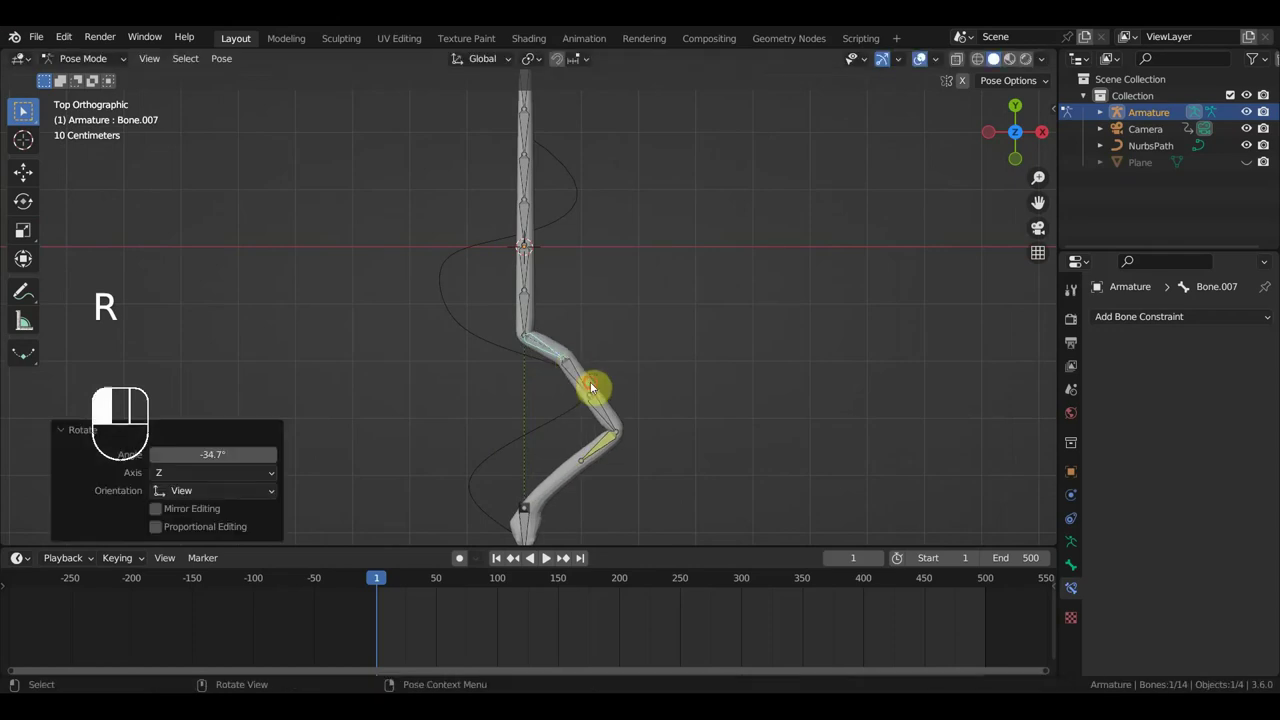
{"action": "key", "text": "r"}
{"action": "left_click", "coordinate": [589, 457]}
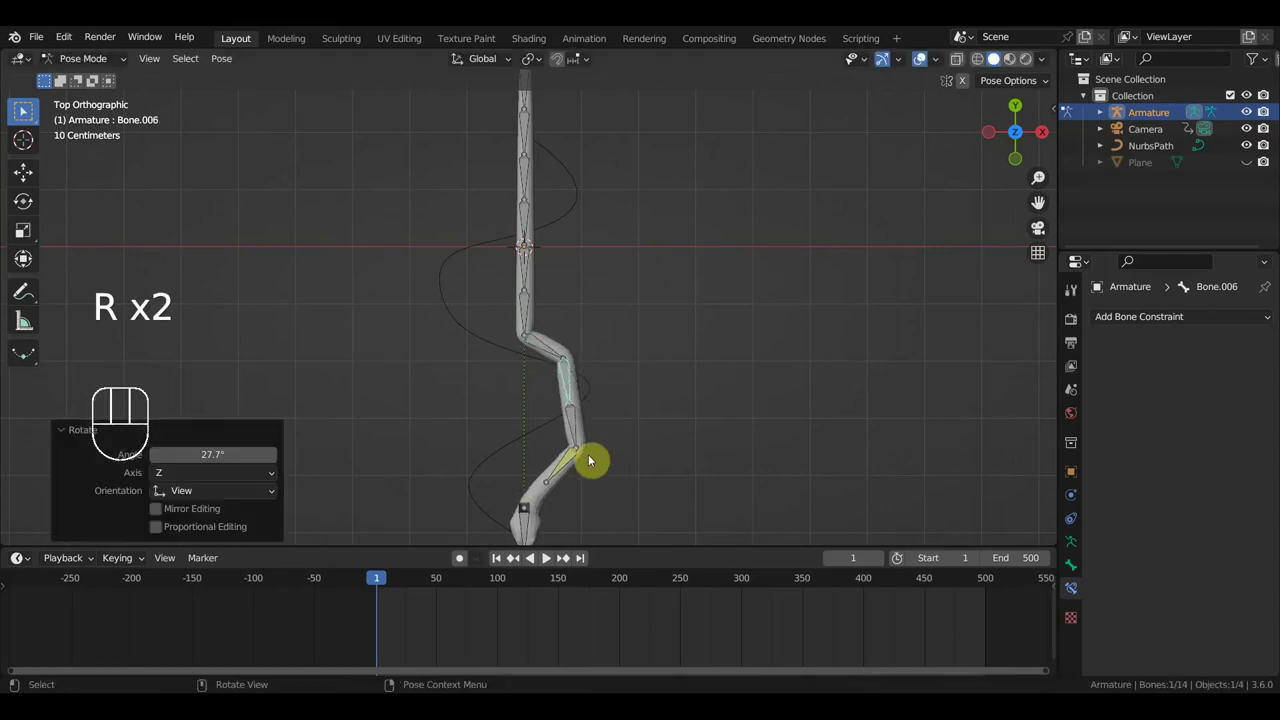
Try rotating the fifth body bone behind the head 18° and turning it back about 21°
{"action": "left_click", "coordinate": [524, 314]}
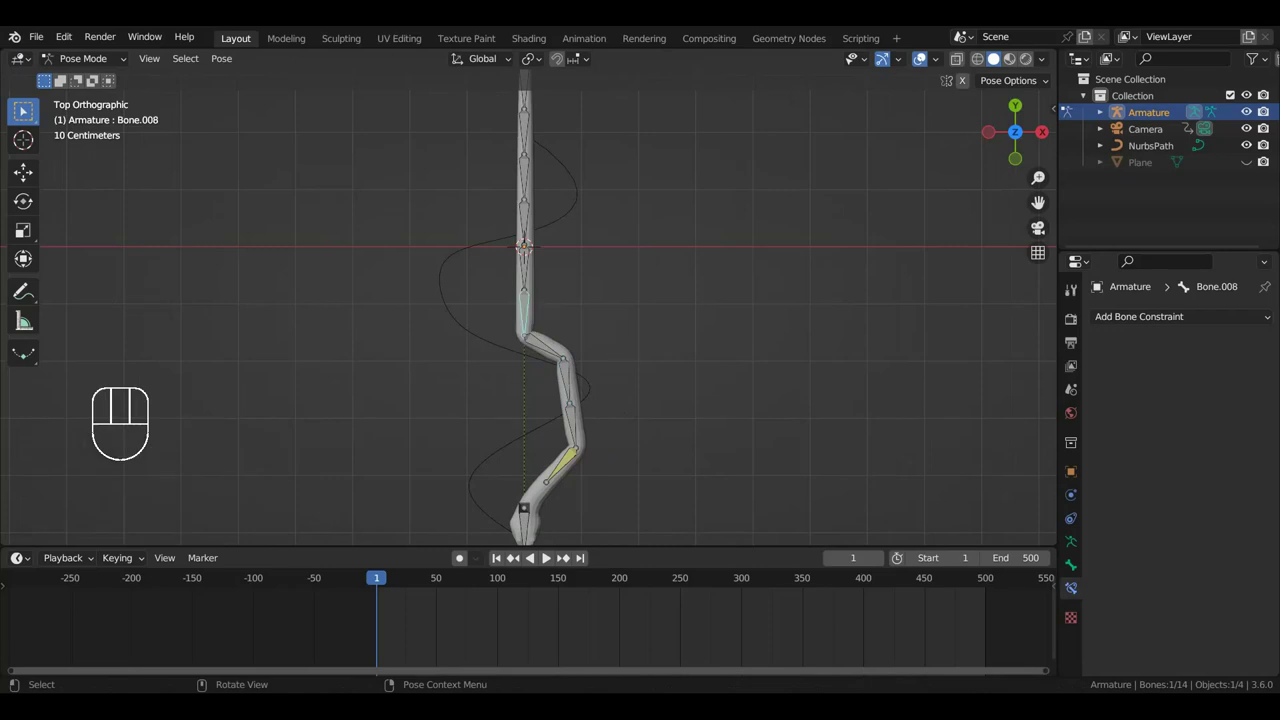
{"action": "key", "text": "r"}
{"action": "left_click", "coordinate": [583, 364]}
{"action": "key", "text": "r"}
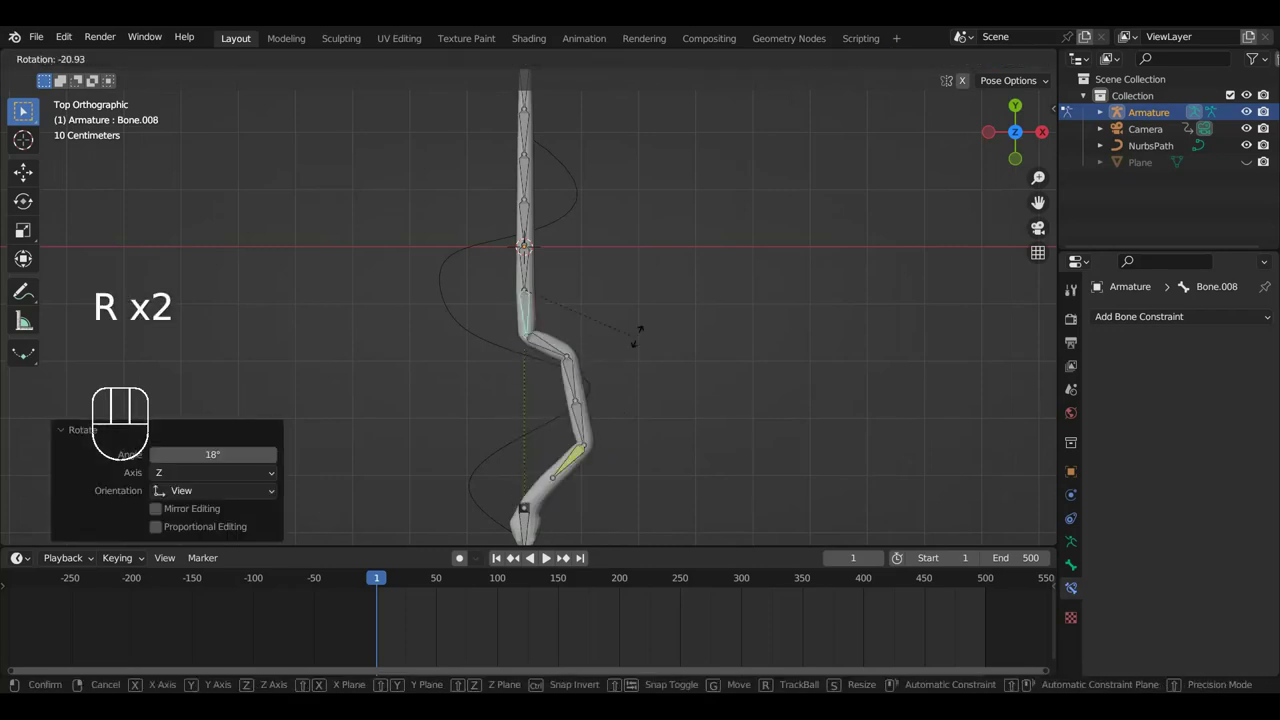
{"action": "left_click", "coordinate": [638, 342]}
Undo all the trial bends so the snake's body is straight again
{"action": "key", "text": "ctrl+z"}
{"action": "key", "text": "ctrl+z"}
{"action": "key", "text": "ctrl+z"}
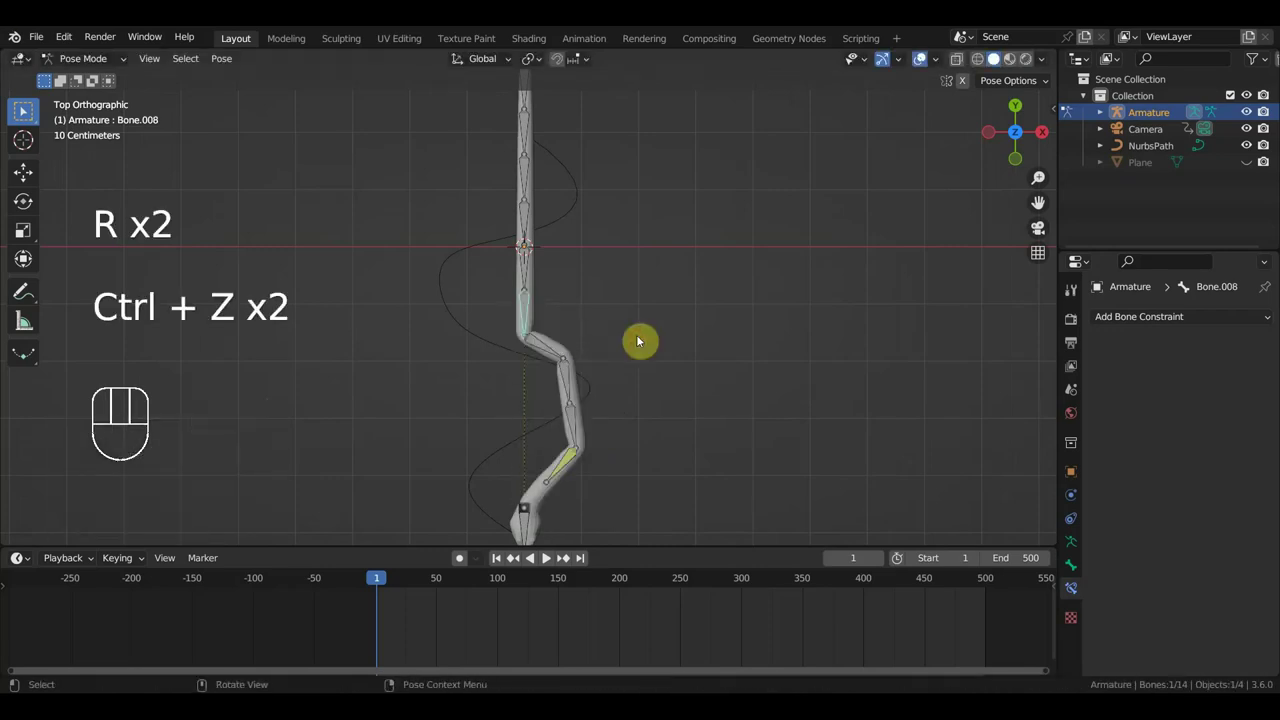
{"action": "key", "text": "ctrl+z"}
{"action": "key", "text": "ctrl+z"}
{"action": "key", "text": "ctrl+z"}
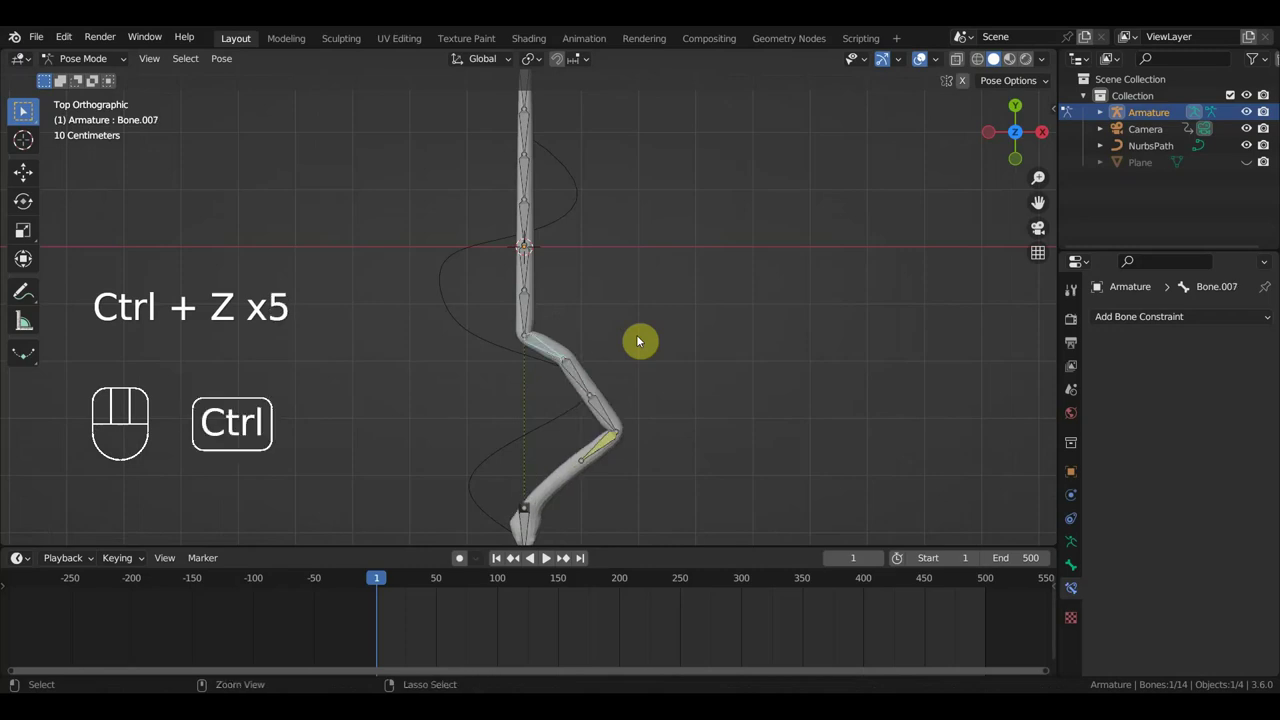
{"action": "key", "text": "ctrl+z"}
{"action": "key", "text": "ctrl+z"}
{"action": "key", "text": "ctrl+z"}
{"action": "key", "text": "ctrl+z"}
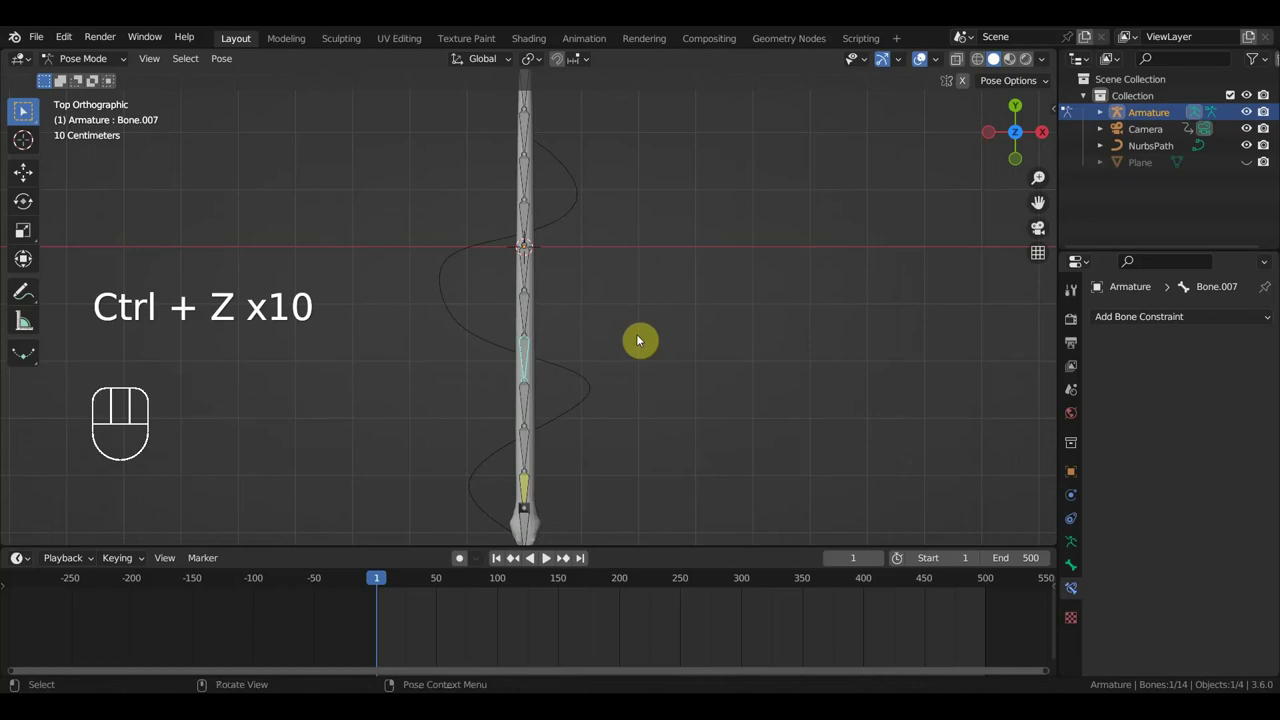
Remove the Inverse Kinematics constraint from the first body bone behind the head
{"action": "key", "text": "KP_3"}
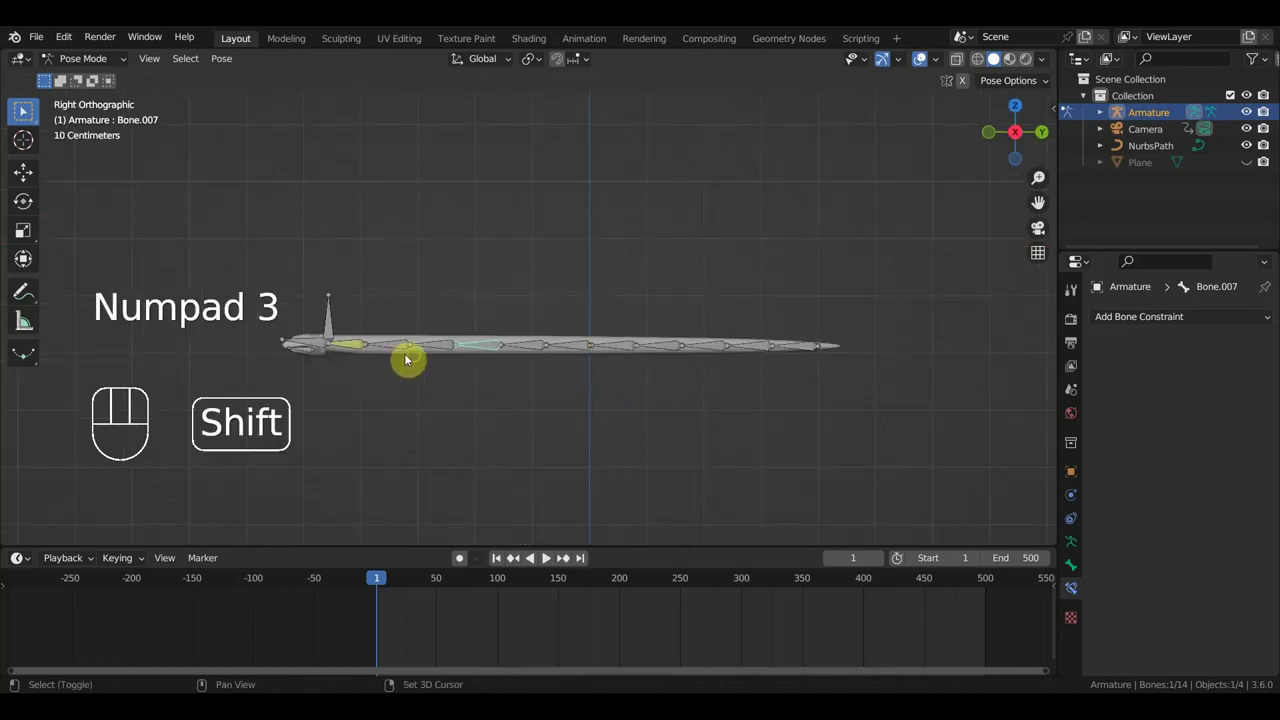
{"action": "middle_click_drag", "start_coordinate": [408, 360], "coordinate": [485, 380], "text": "shift"}
{"action": "left_click", "coordinate": [426, 364]}
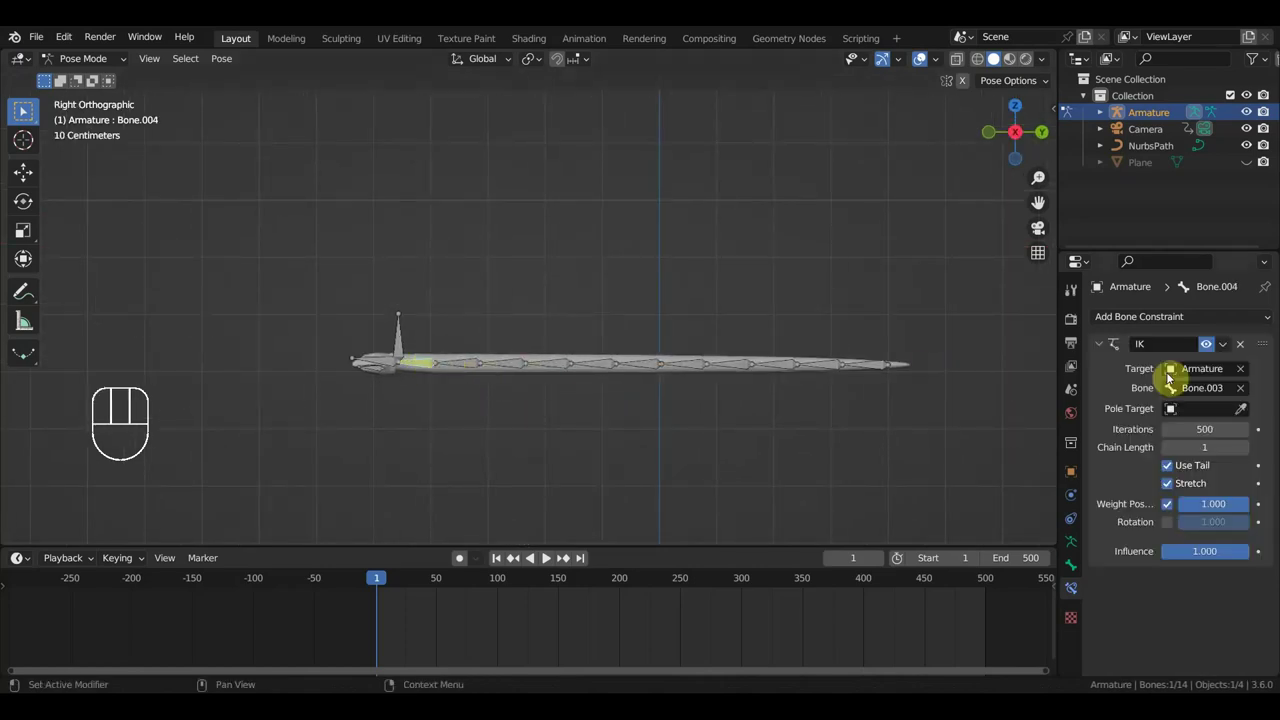
{"action": "left_click", "coordinate": [1240, 348]}
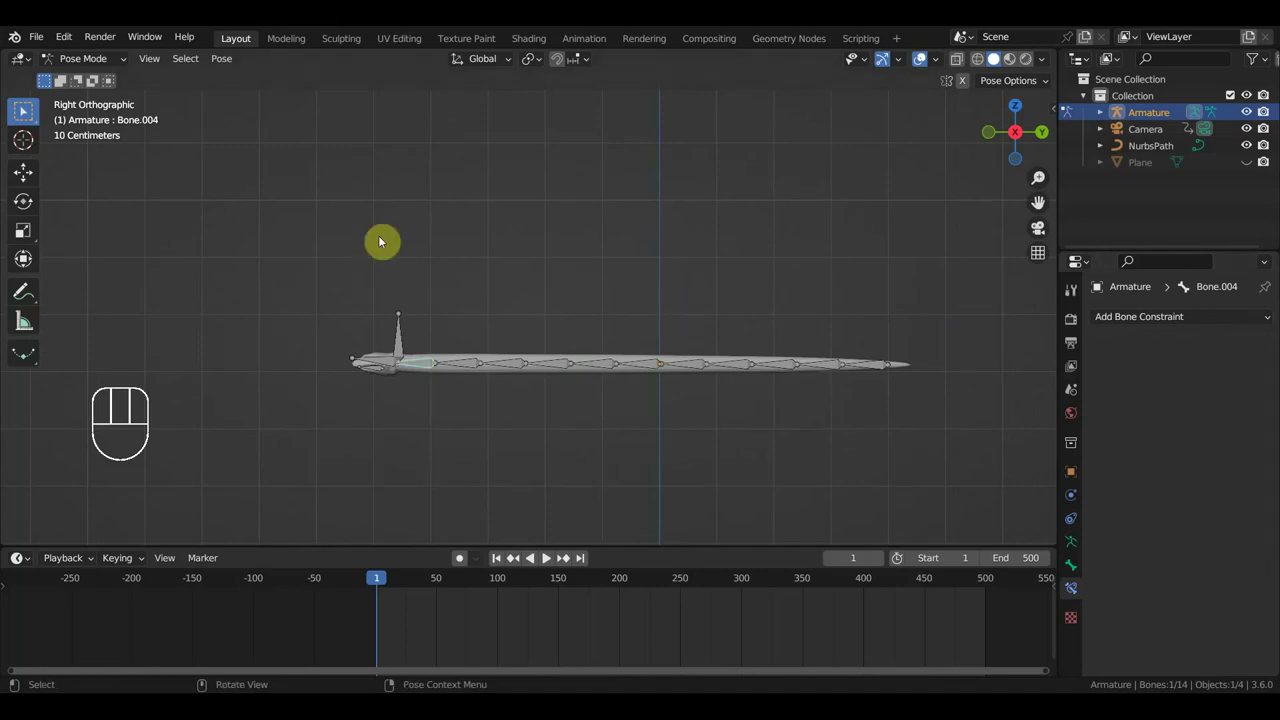
Switch the armature to Edit Mode and delete the upright control bone above the head
{"action": "left_click", "coordinate": [98, 62]}
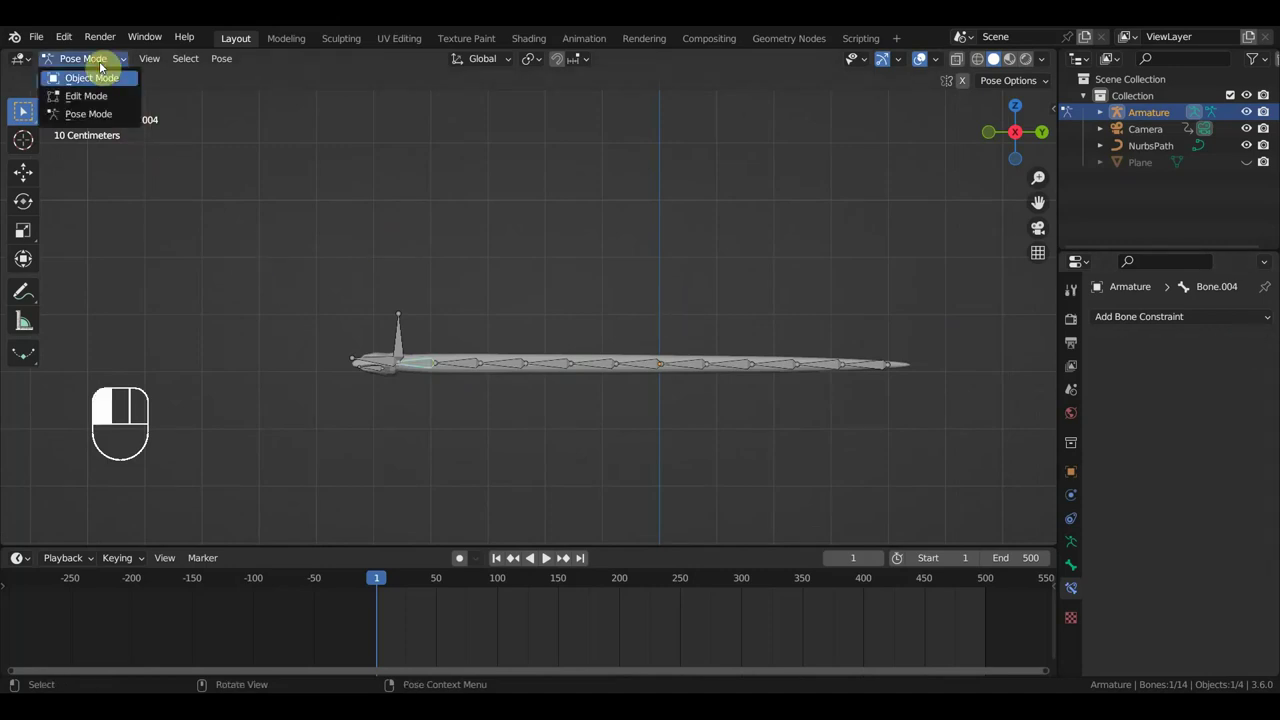
{"action": "left_click", "coordinate": [90, 95]}
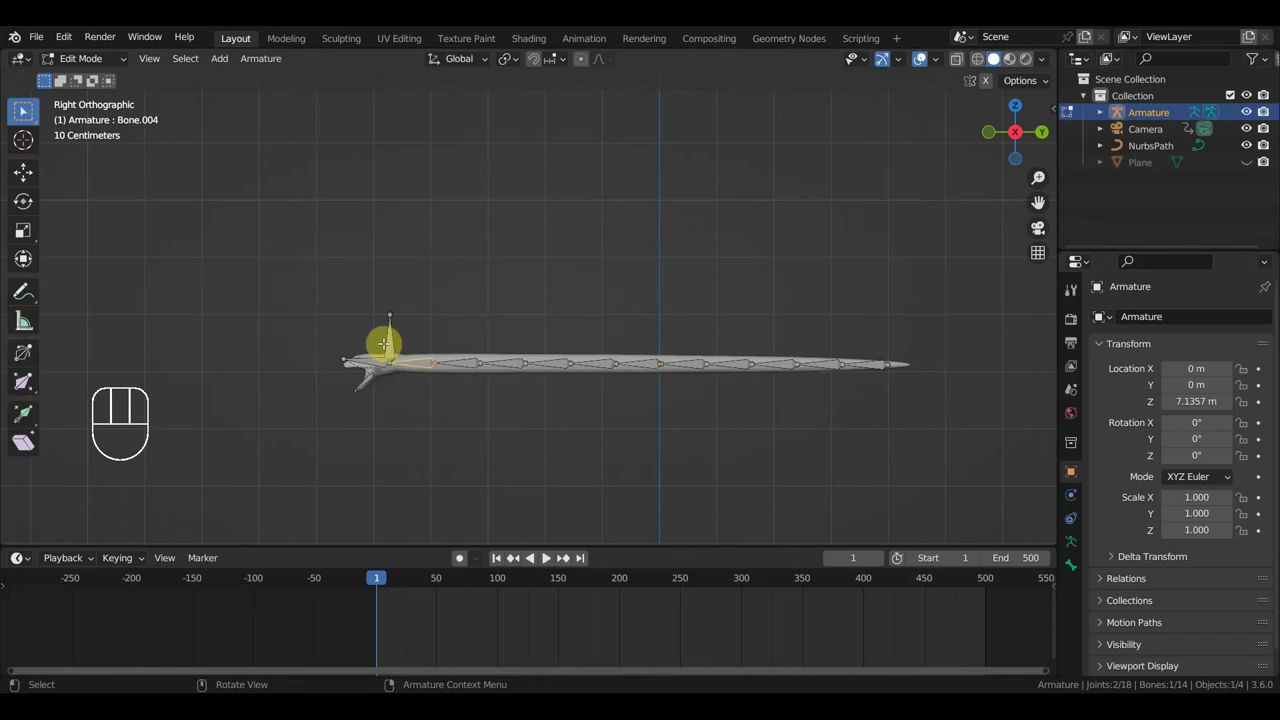
{"action": "left_click", "coordinate": [390, 341]}
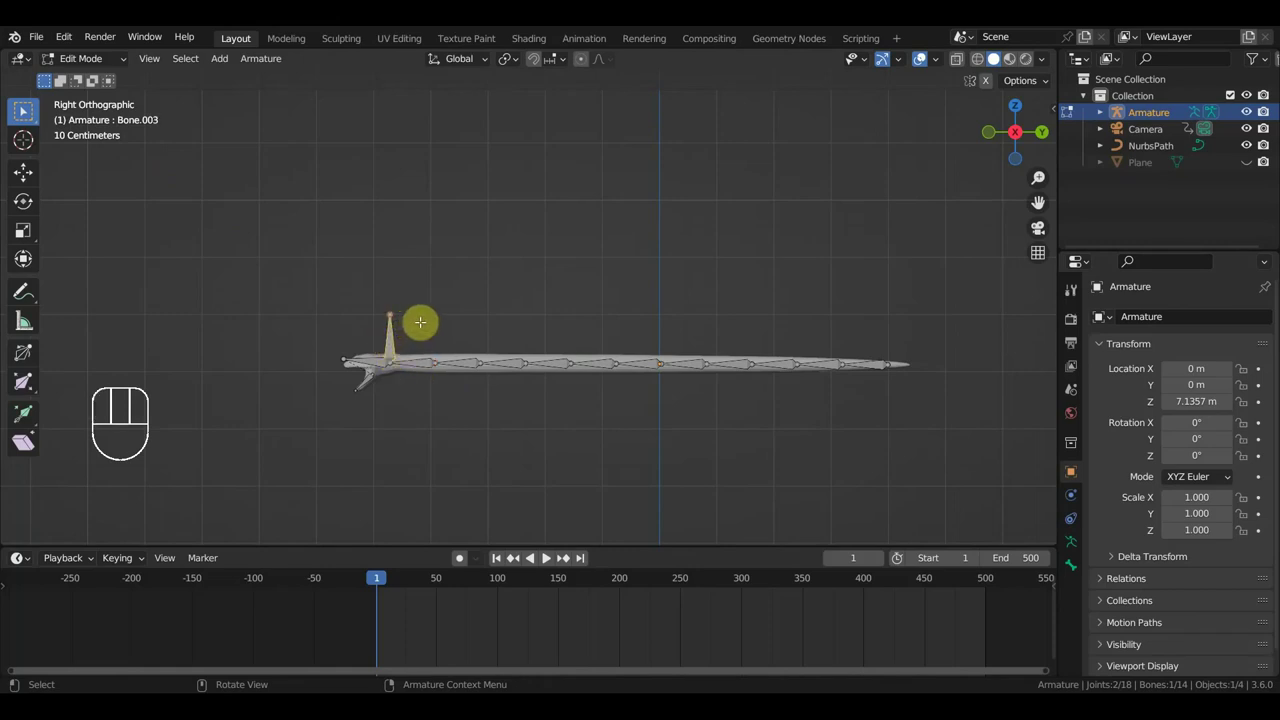
{"action": "key", "text": "Delete"}
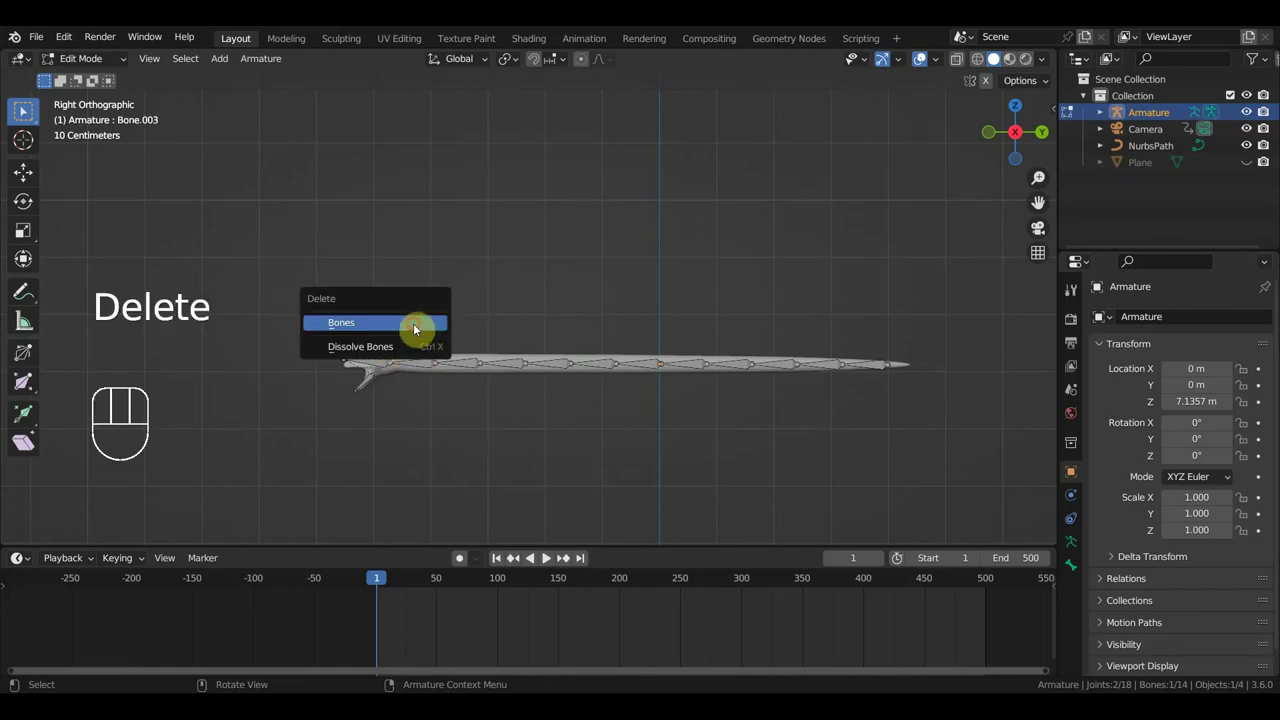
{"action": "left_click", "coordinate": [415, 330]}
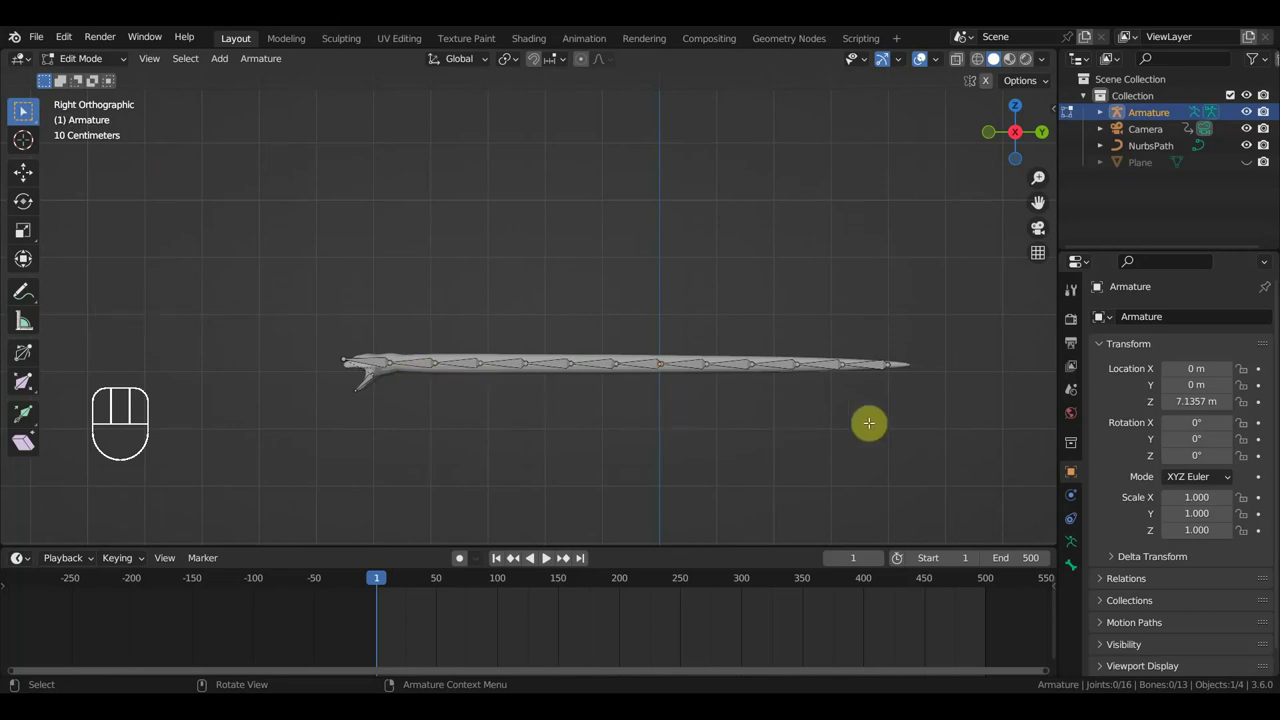
Delete the whole chain of body bones behind the snake's head, keeping the two head bones
{"action": "left_click_drag", "start_coordinate": [938, 417], "coordinate": [394, 313]}
{"action": "left_click", "coordinate": [421, 361], "text": "shift"}
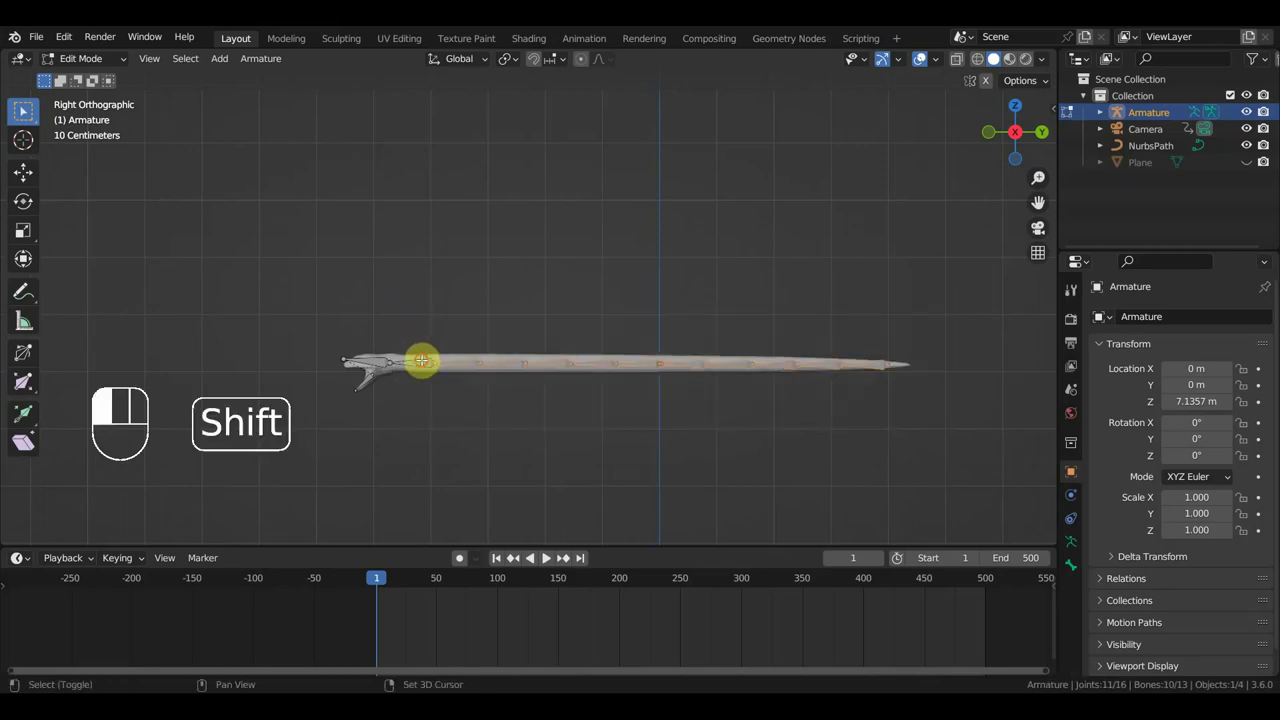
{"action": "key", "text": "x"}
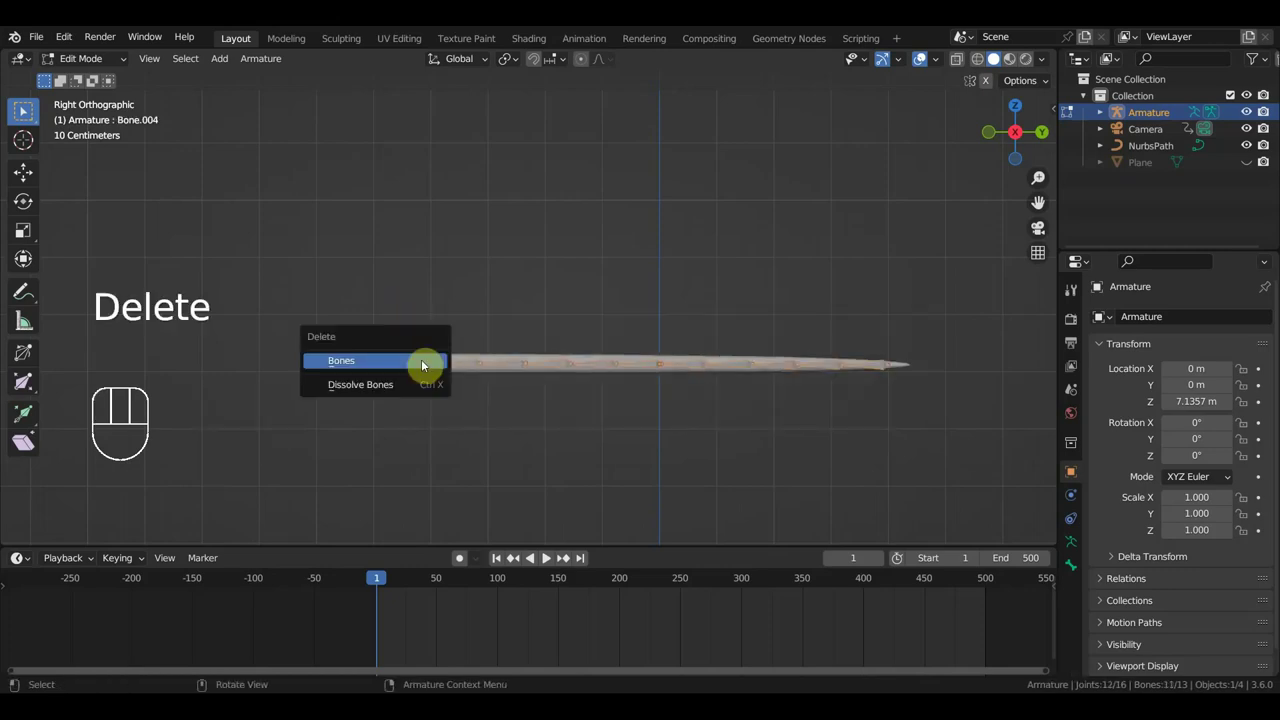
{"action": "left_click", "coordinate": [421, 362]}
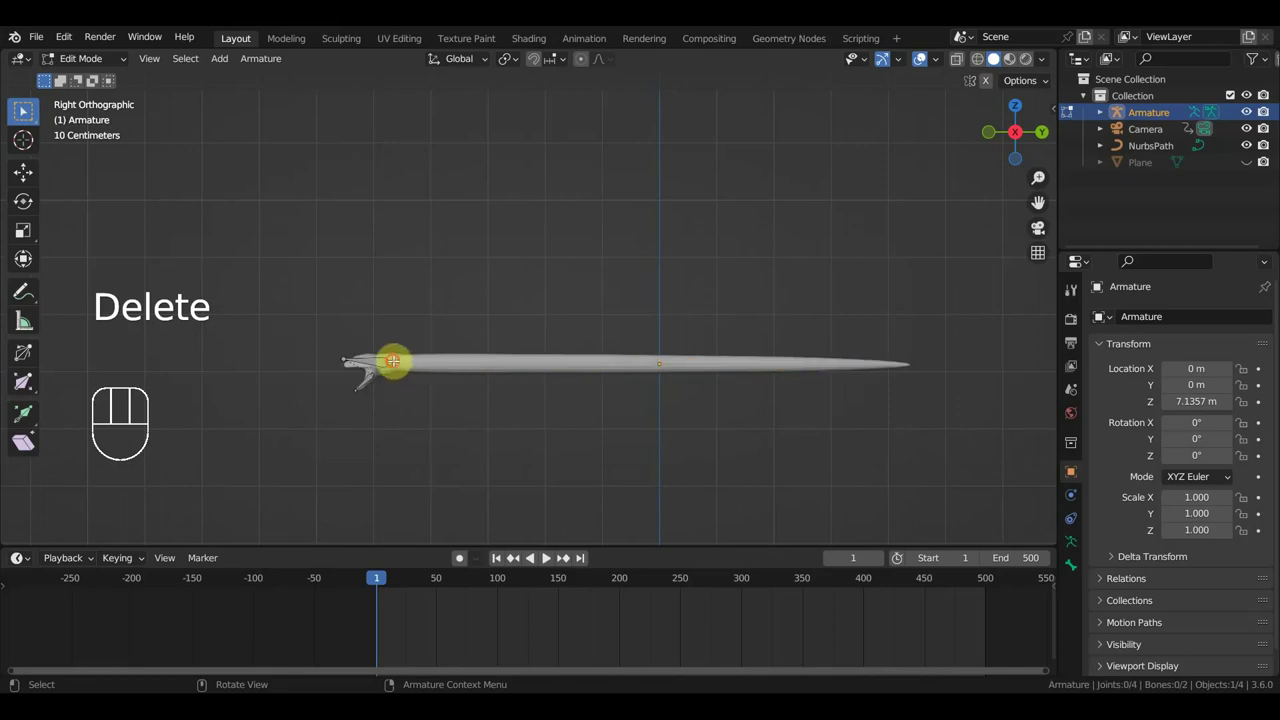
Extrude one long bone, about 8.7 m, from the joint behind the head back to near the tail tip
{"action": "left_click", "coordinate": [400, 363]}
{"action": "key", "text": "e"}
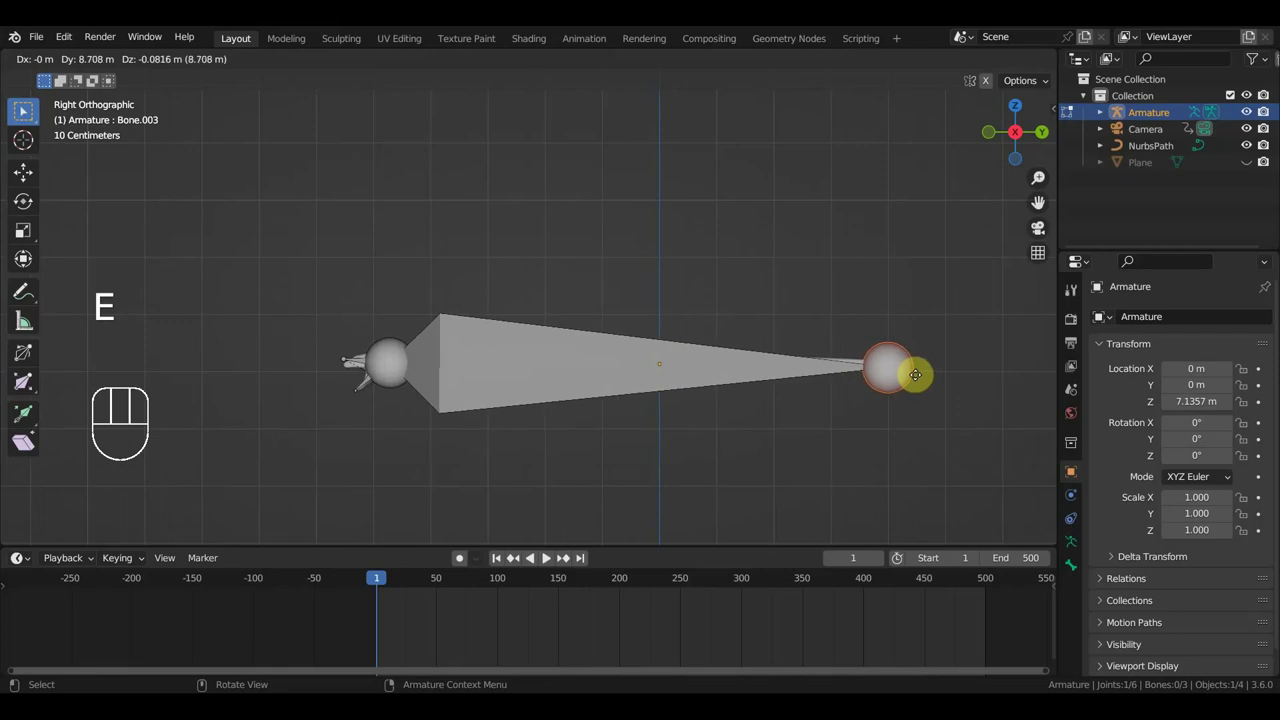
{"action": "left_click", "coordinate": [890, 370]}
Subdivide the long body bone with 10 cuts
{"action": "left_click", "coordinate": [654, 366]}
{"action": "right_click", "coordinate": [656, 370]}
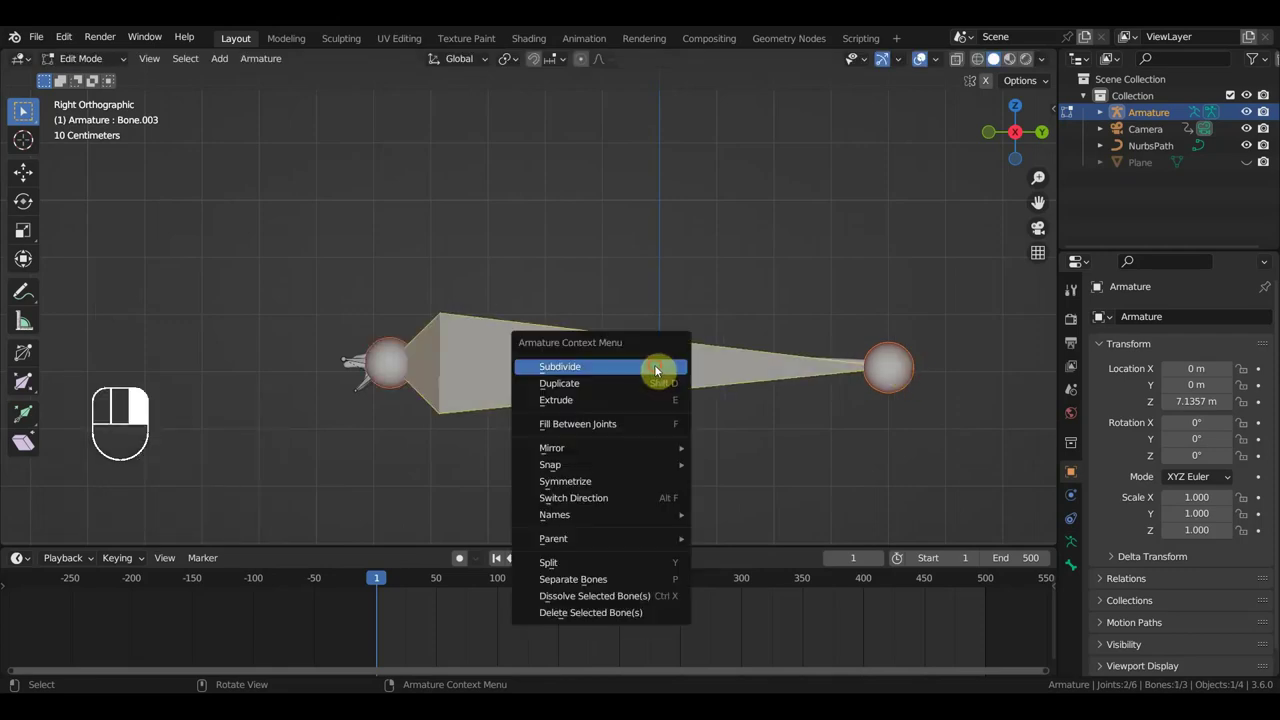
{"action": "left_click", "coordinate": [656, 370]}
{"action": "left_click", "coordinate": [271, 528]}
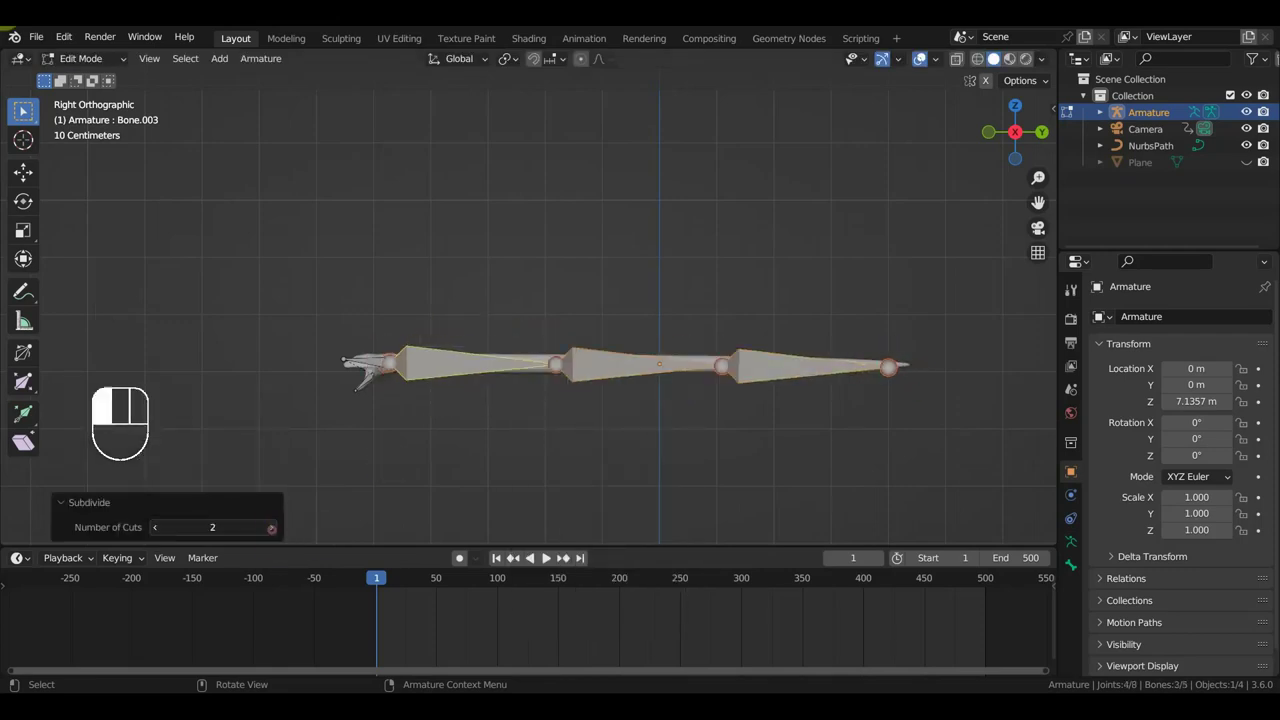
{"action": "left_click", "coordinate": [271, 528]}
{"action": "left_click", "coordinate": [271, 528]}
{"action": "left_click", "coordinate": [271, 528]}
{"action": "left_click", "coordinate": [271, 528]}
{"action": "left_click", "coordinate": [271, 528]}
{"action": "left_click", "coordinate": [271, 528]}
{"action": "left_click", "coordinate": [271, 530]}
{"action": "left_click", "coordinate": [271, 530]}
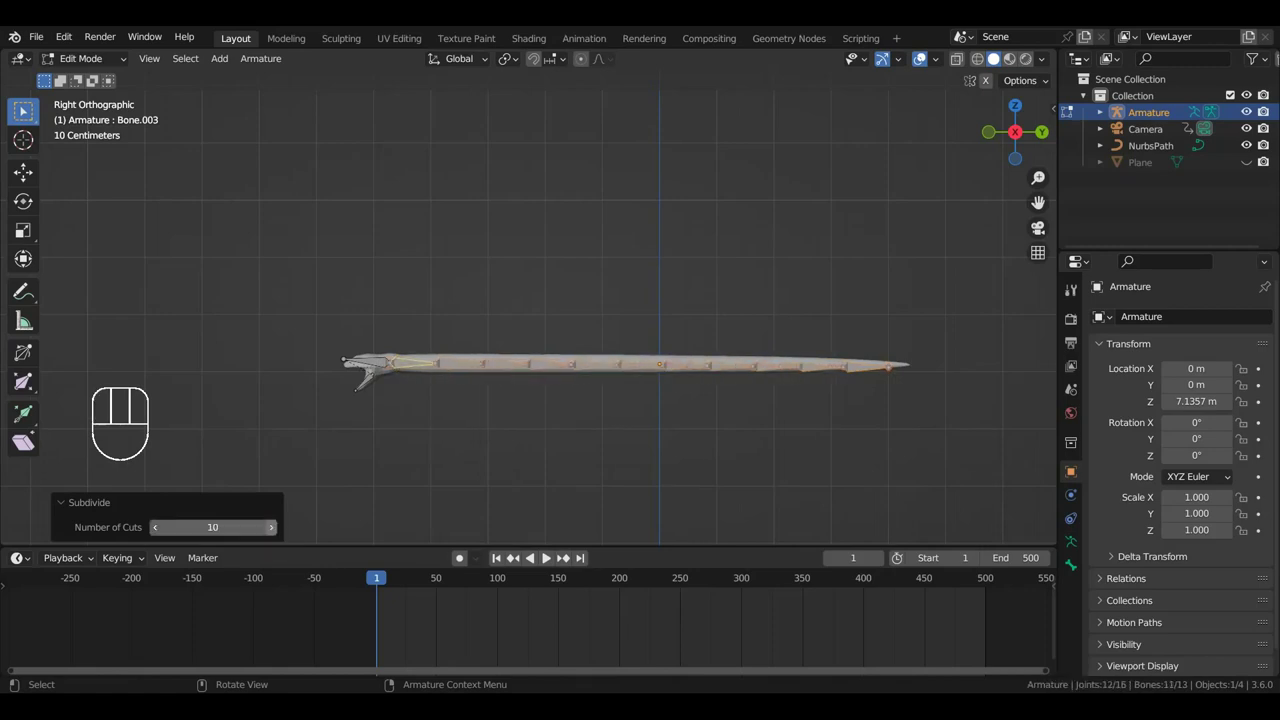
{"action": "left_click", "coordinate": [380, 458]}
Parent the upper head bone to the first body bone with Keep Offset
{"action": "scroll", "coordinate": [396, 407], "scroll_direction": "up", "scroll_amount": 1}
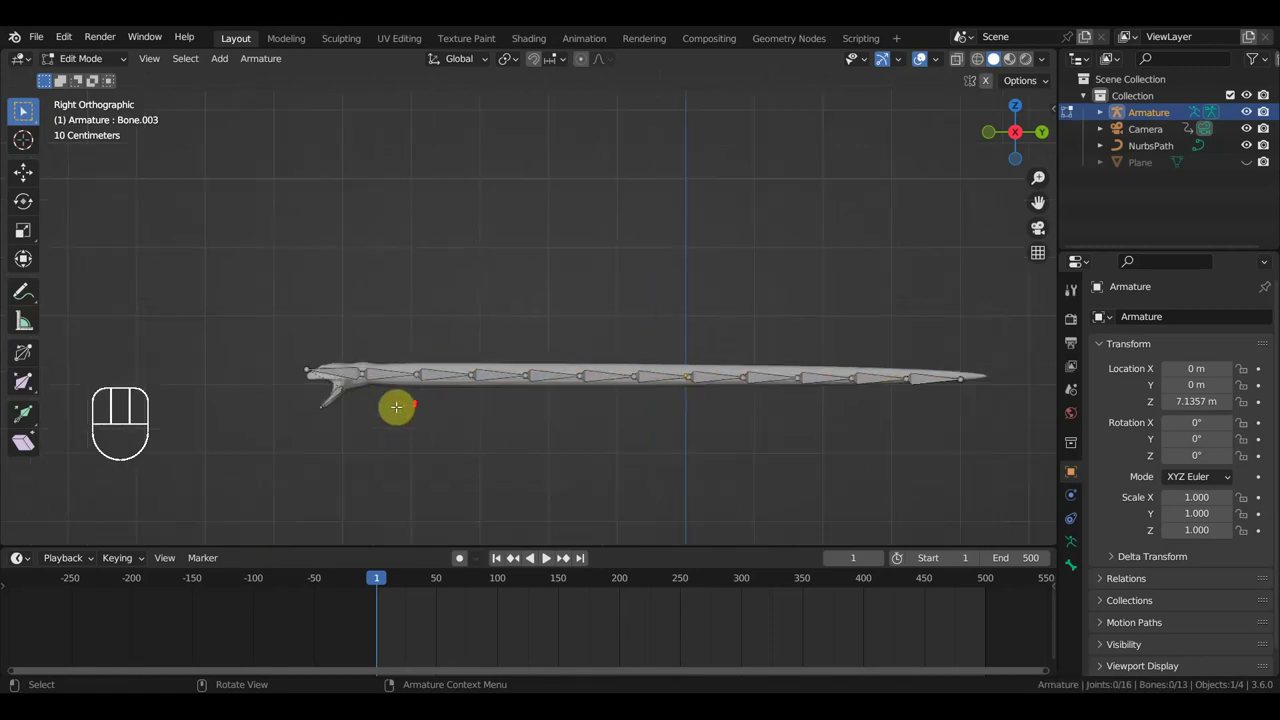
{"action": "left_click", "coordinate": [340, 376]}
{"action": "middle_click_drag", "start_coordinate": [371, 400], "coordinate": [478, 403], "text": "shift"}
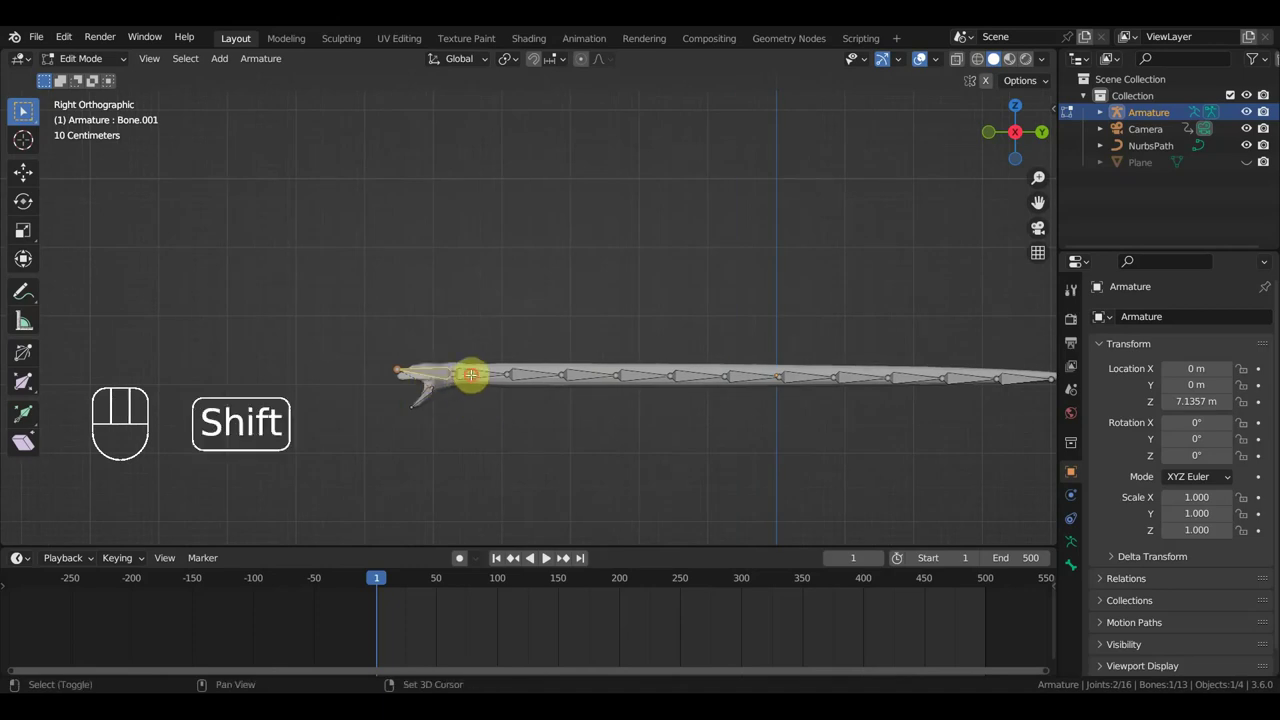
{"action": "key", "text": "ctrl+p"}
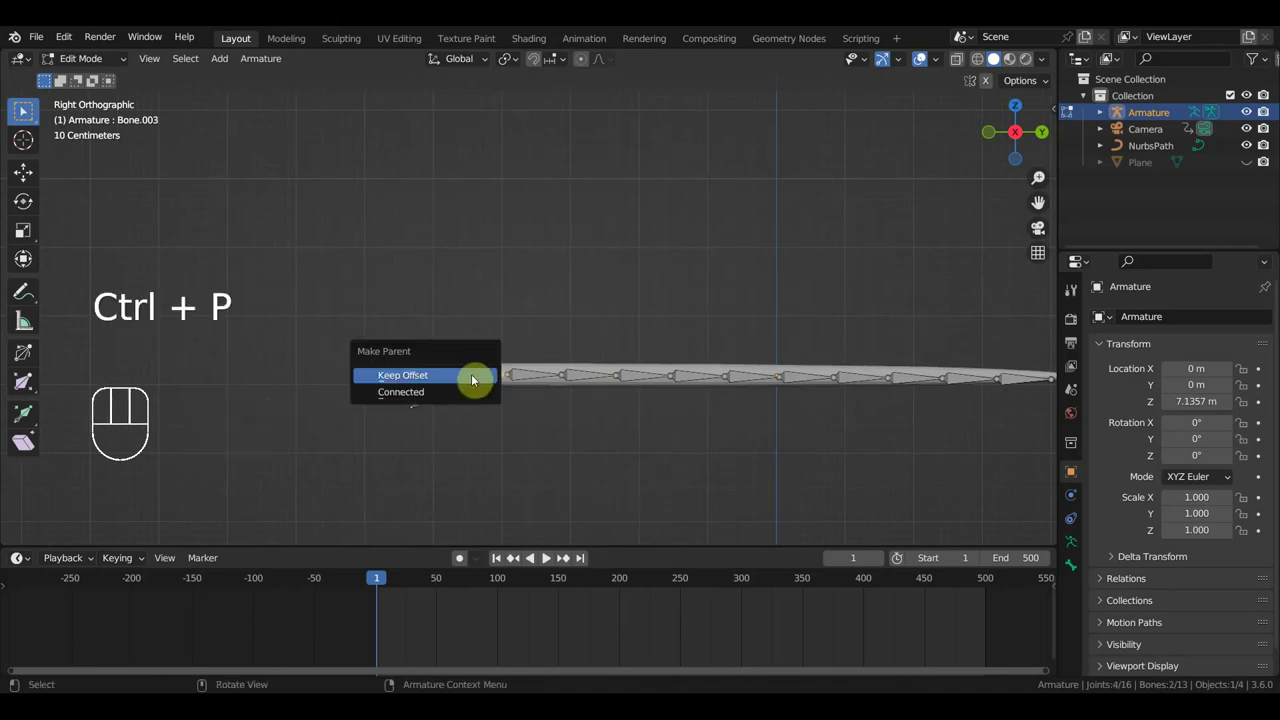
{"action": "left_click", "coordinate": [473, 379]}
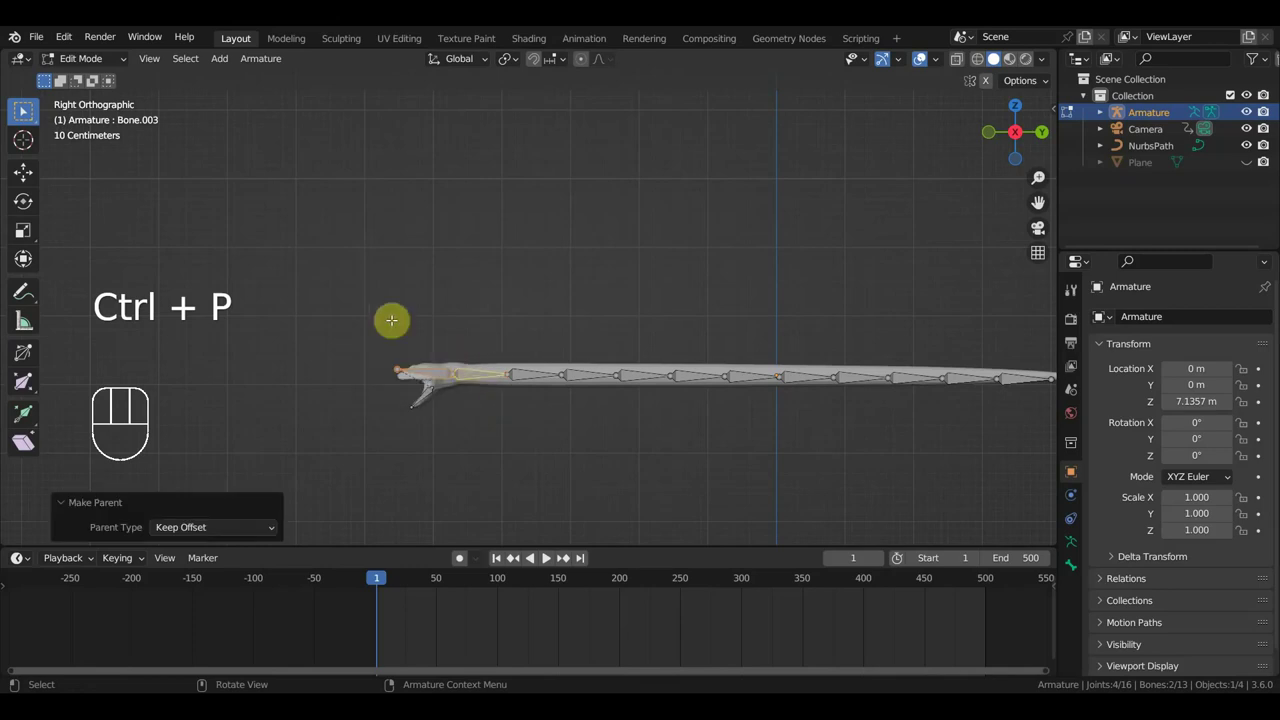
Return to Object Mode and parent the snake mesh to the armature with automatic weights
{"action": "left_click", "coordinate": [83, 60]}
{"action": "left_click", "coordinate": [82, 74]}
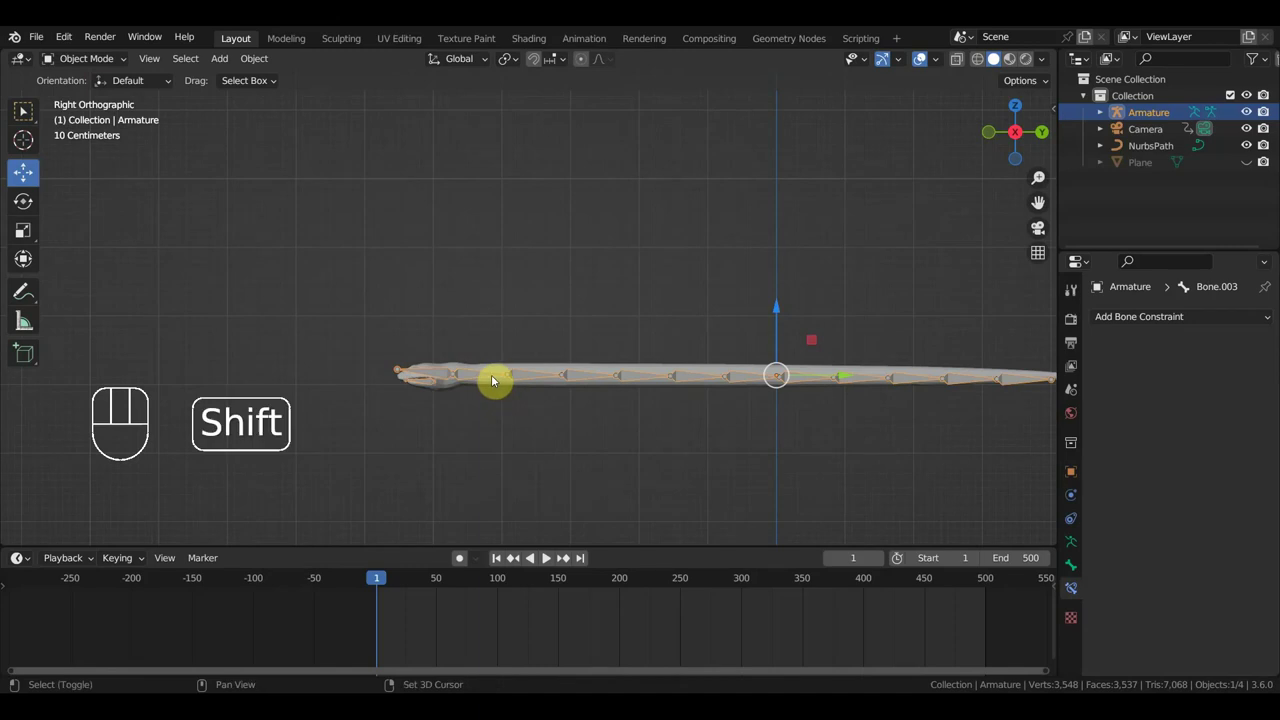
{"action": "left_click", "coordinate": [541, 373]}
{"action": "key", "text": "shift"}
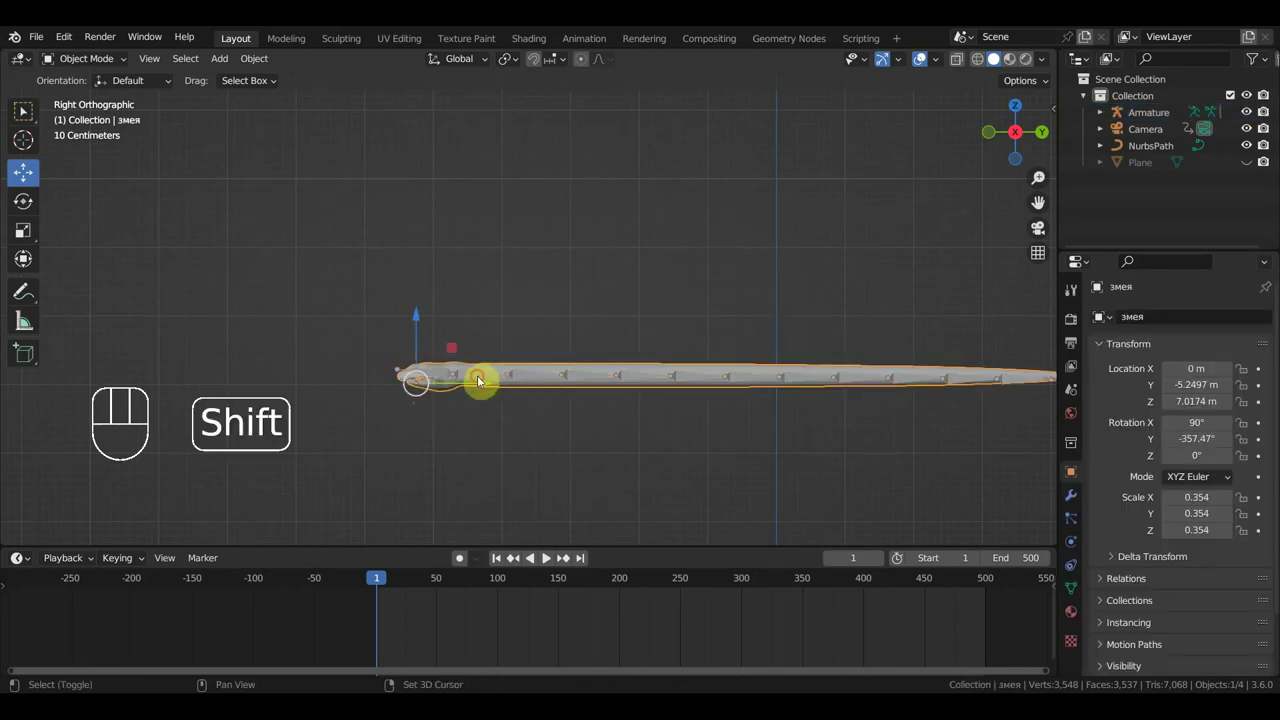
{"action": "left_click", "coordinate": [478, 380], "text": "shift"}
{"action": "key", "text": "ctrl+p"}
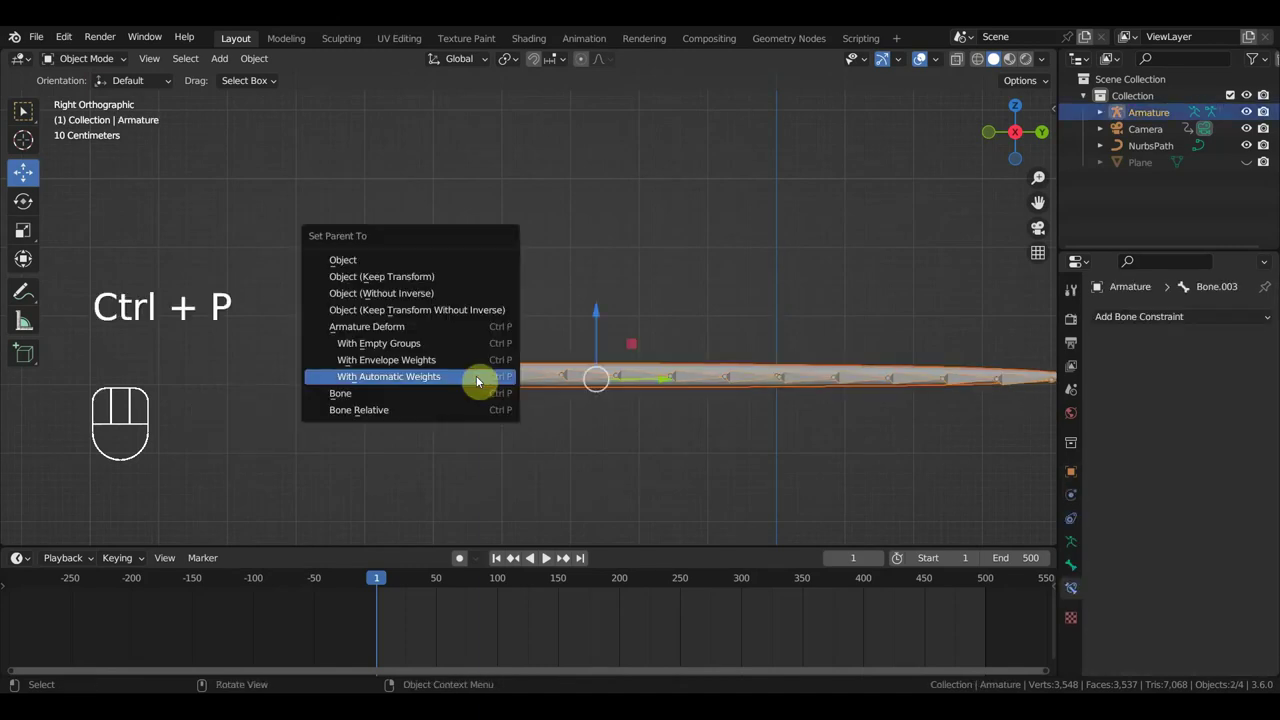
{"action": "left_click", "coordinate": [476, 375]}
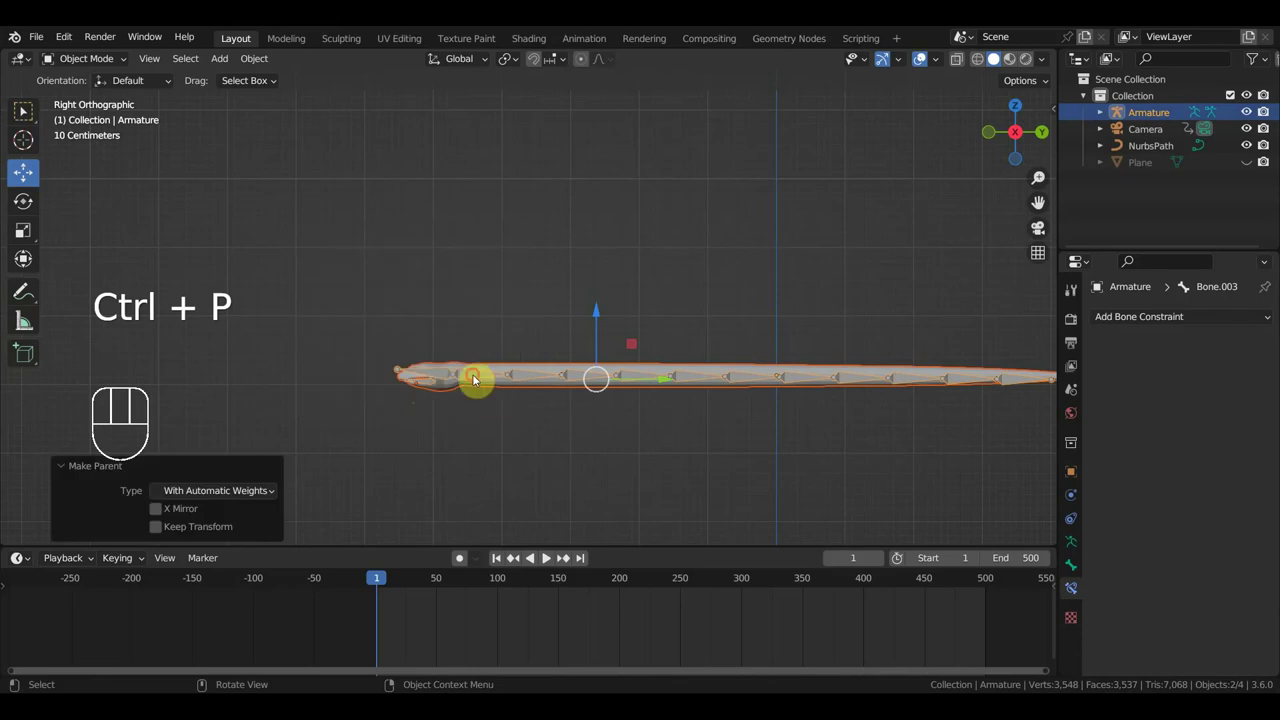
Switch the armature to Pose Mode and add an Inverse Kinematics constraint to the last tail bone, targeting the bone before it
{"action": "left_click", "coordinate": [474, 379]}
{"action": "left_click", "coordinate": [82, 61]}
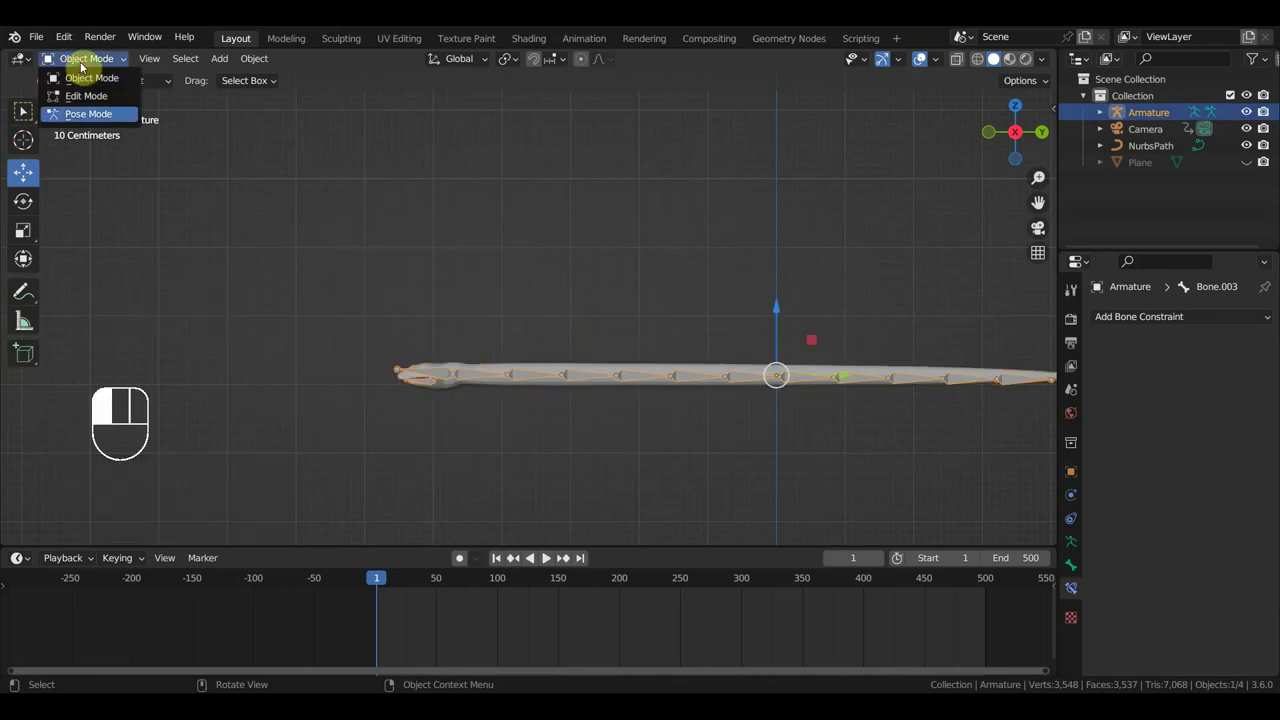
{"action": "left_click", "coordinate": [92, 114]}
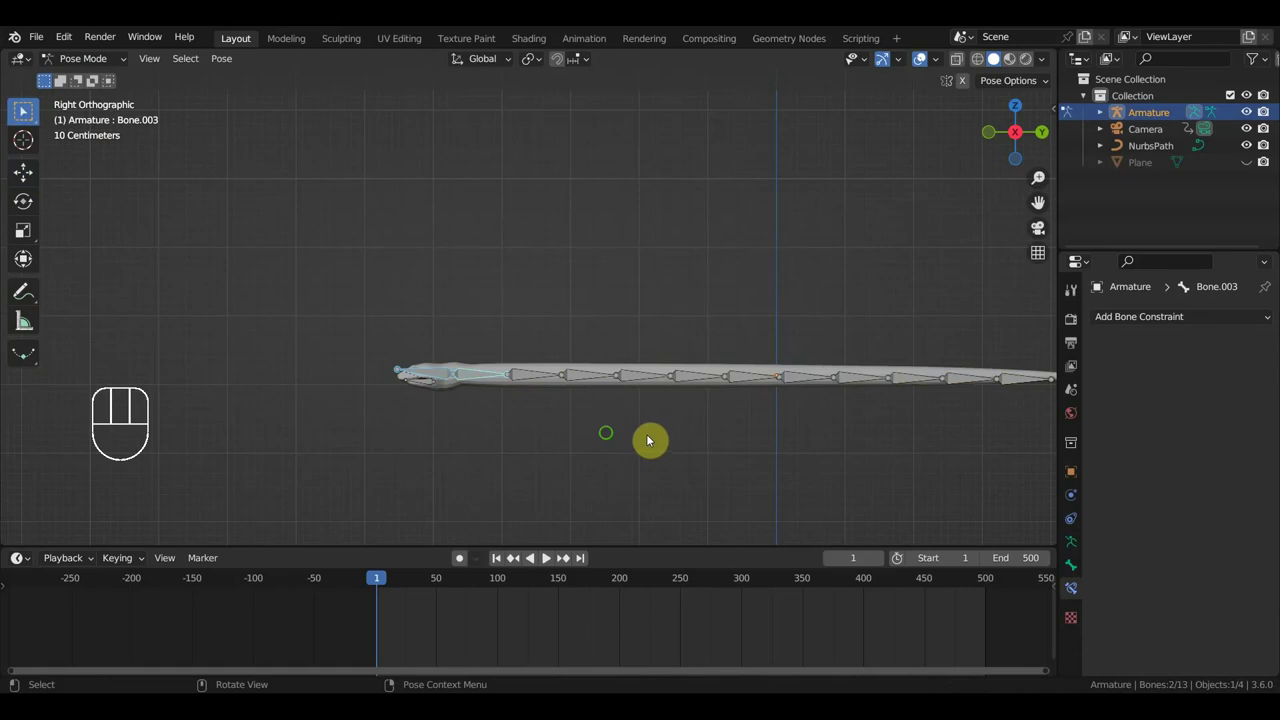
{"action": "middle_click_drag", "start_coordinate": [648, 440], "coordinate": [280, 429], "text": "shift"}
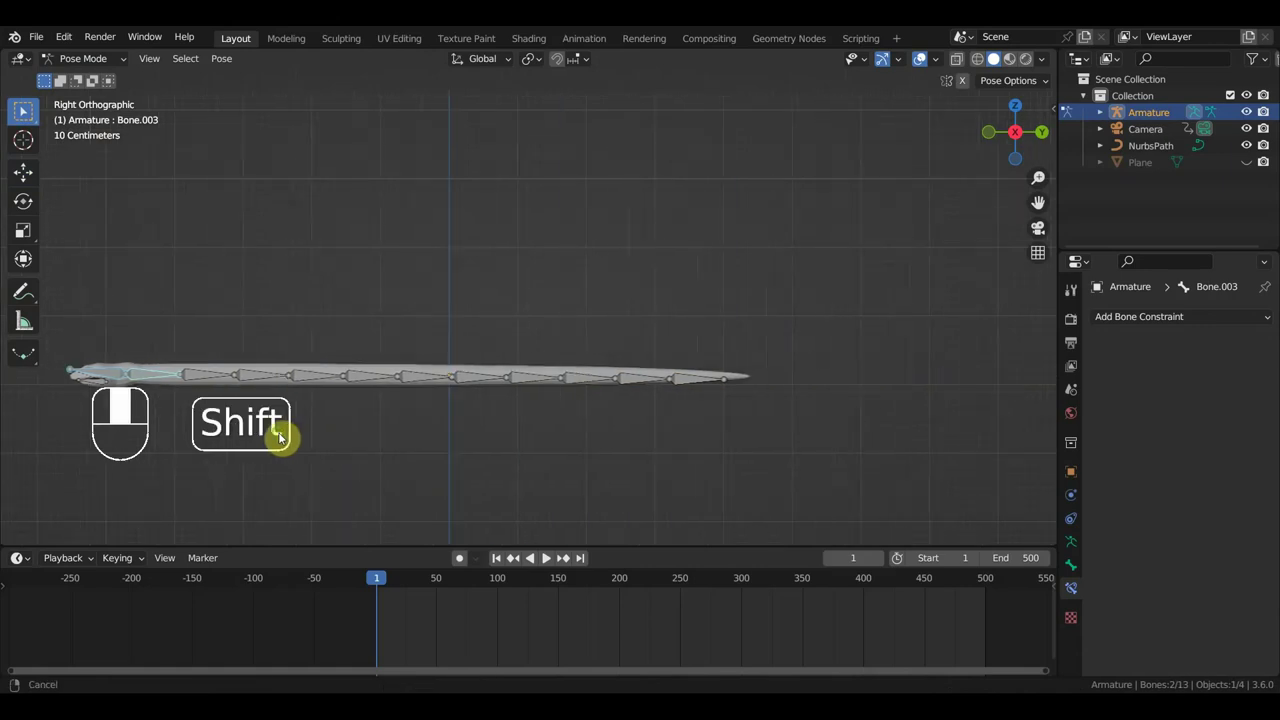
{"action": "left_click", "coordinate": [644, 377]}
{"action": "left_click", "coordinate": [704, 385], "text": "shift"}
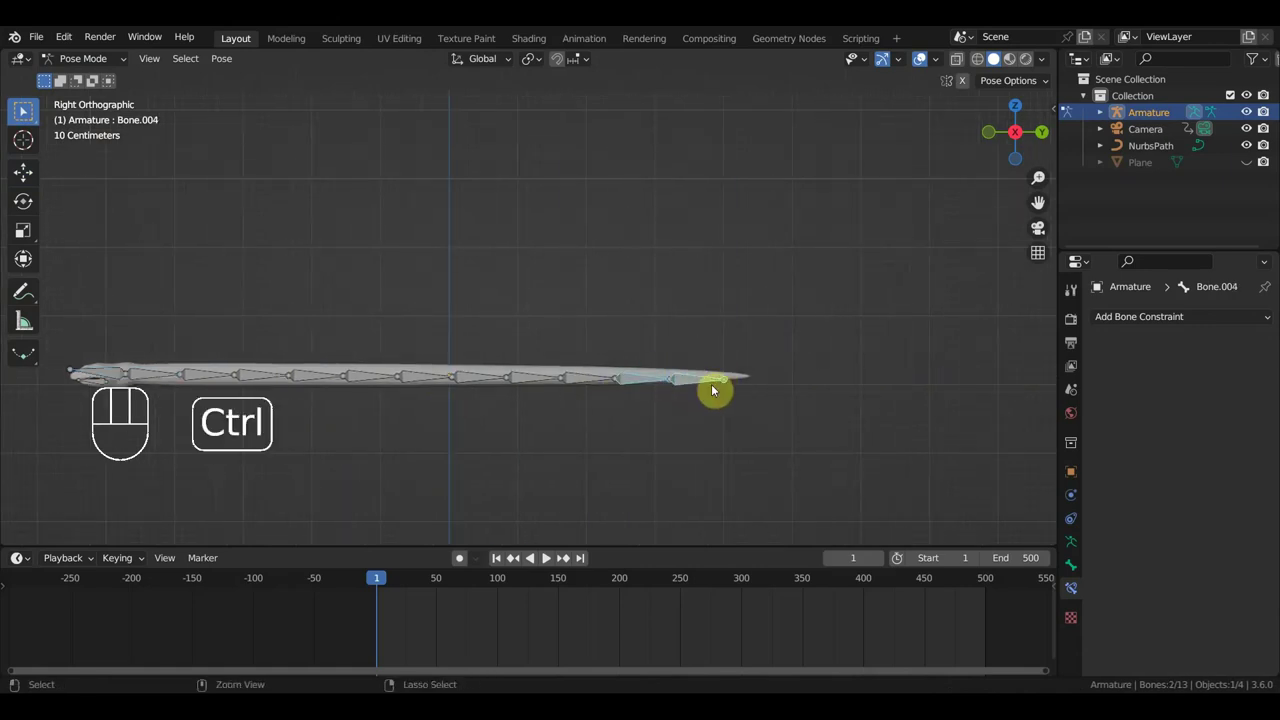
{"action": "key", "text": "shift+ctrl+c"}
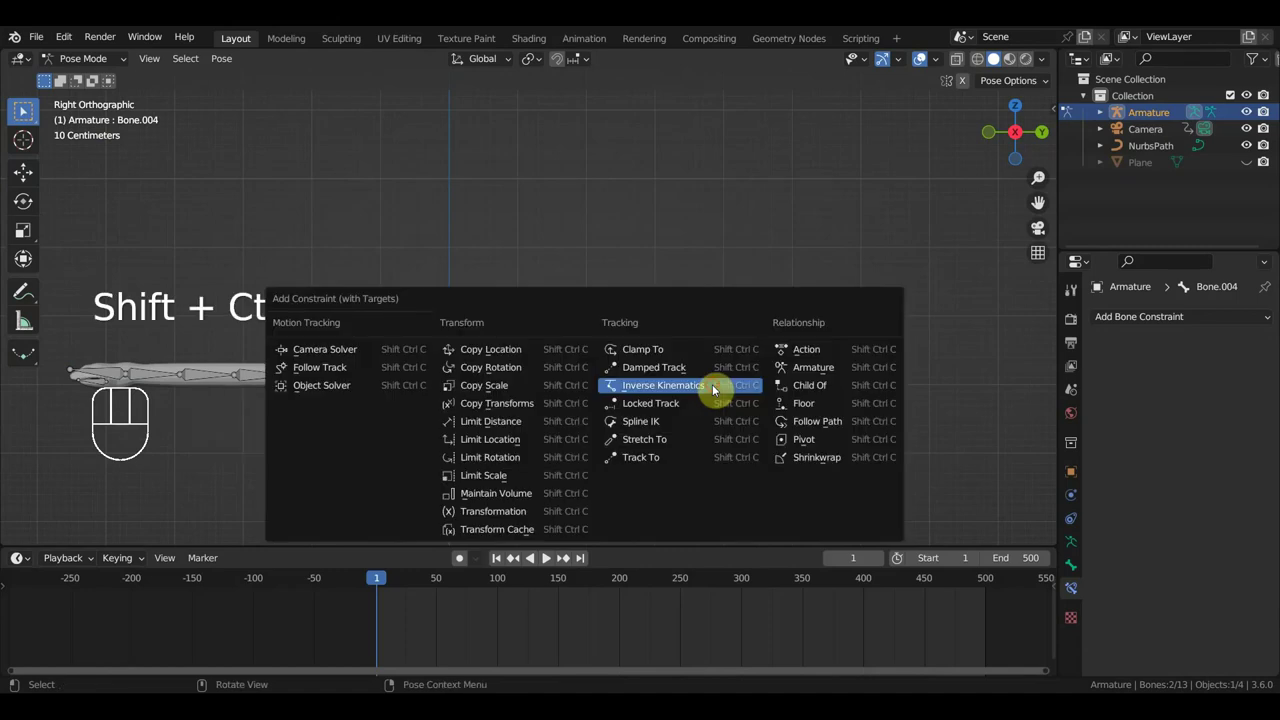
{"action": "left_click", "coordinate": [712, 390]}
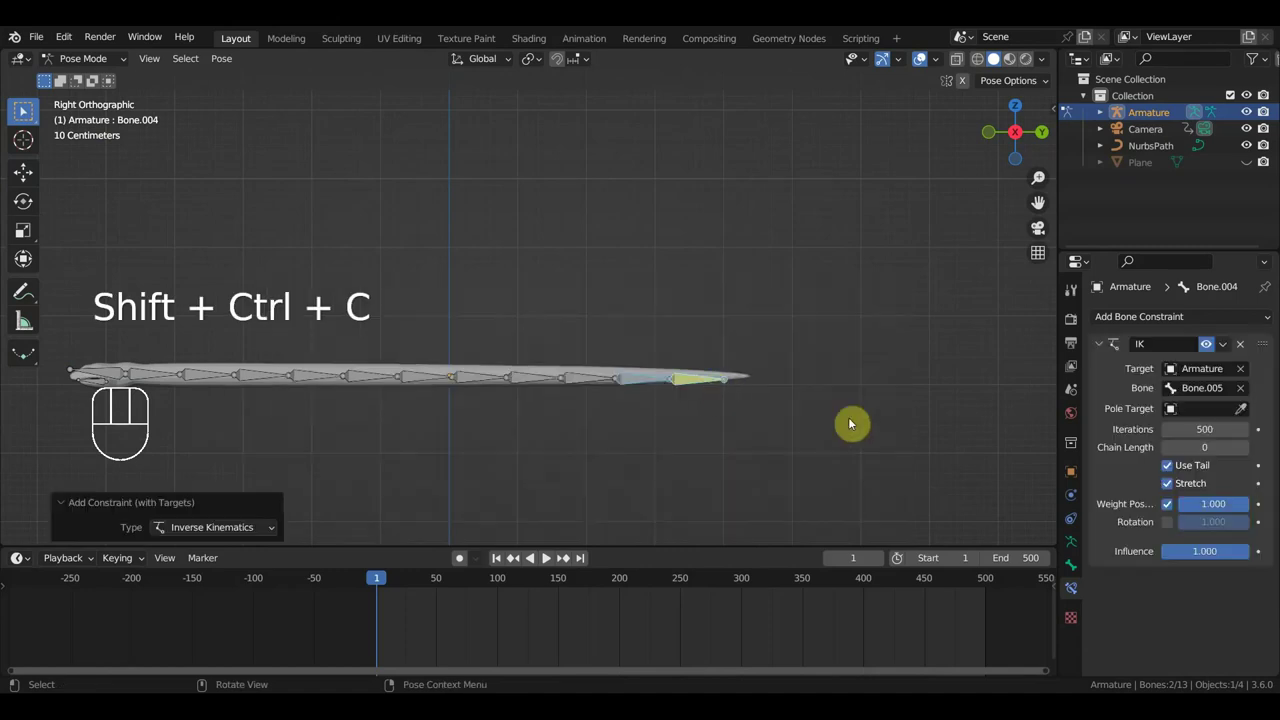
Clear the IK constraint's target bone and target armature, and set its chain length to 10
{"action": "left_click", "coordinate": [1241, 389]}
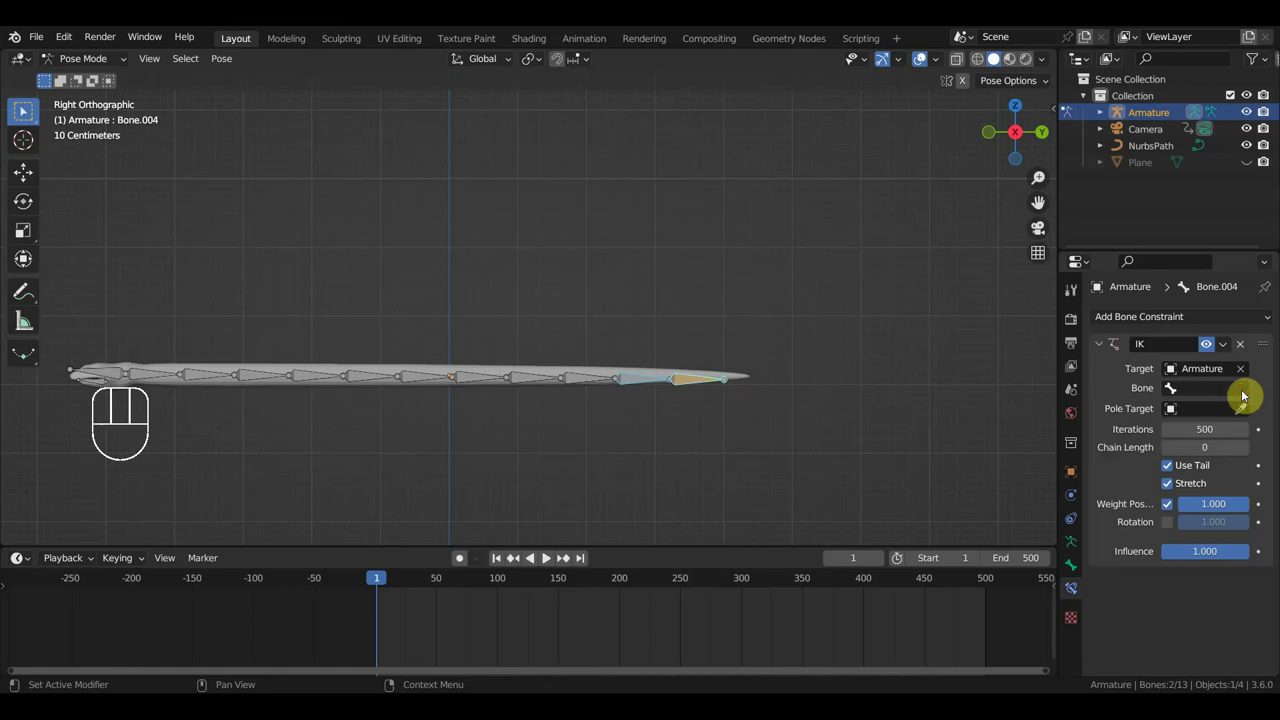
{"action": "left_click", "coordinate": [1241, 369]}
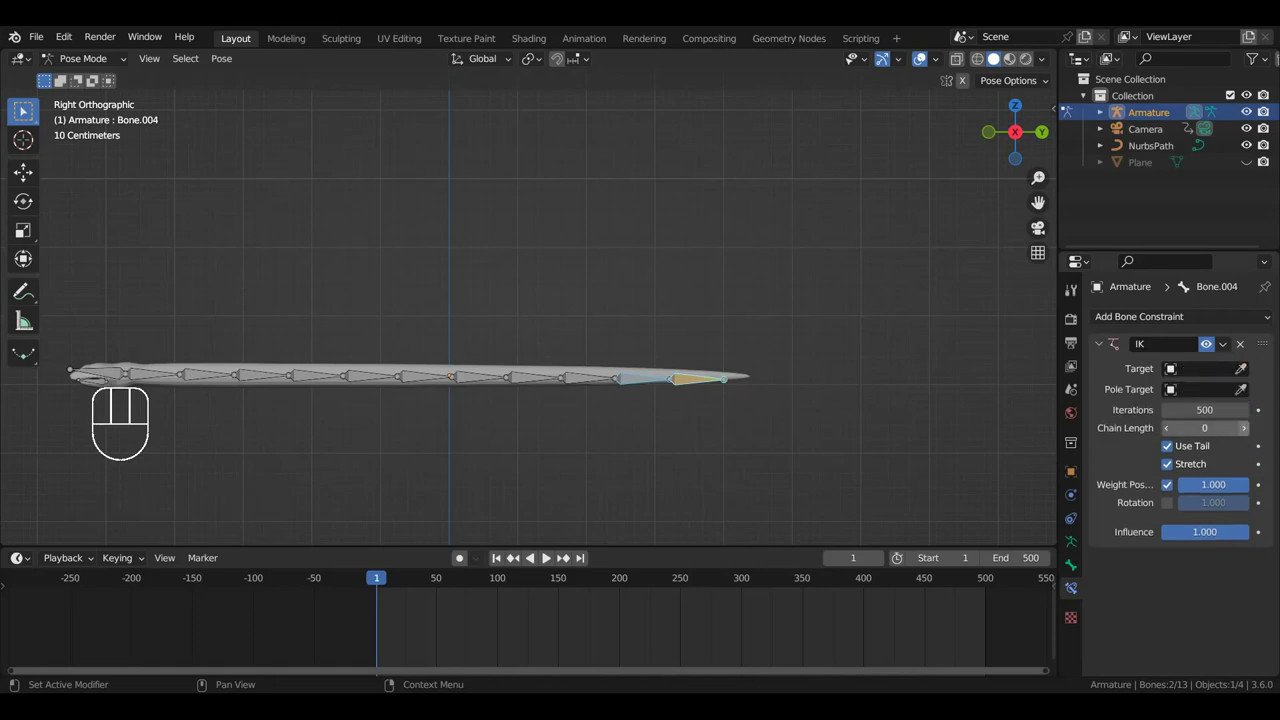
{"action": "left_click", "coordinate": [1244, 428]}
{"action": "left_click", "coordinate": [1244, 428]}
{"action": "left_click", "coordinate": [1244, 428]}
{"action": "left_click", "coordinate": [1244, 428]}
{"action": "left_click", "coordinate": [1244, 428]}
{"action": "left_click", "coordinate": [1244, 428]}
{"action": "left_click", "coordinate": [1244, 428]}
{"action": "left_click", "coordinate": [1244, 428]}
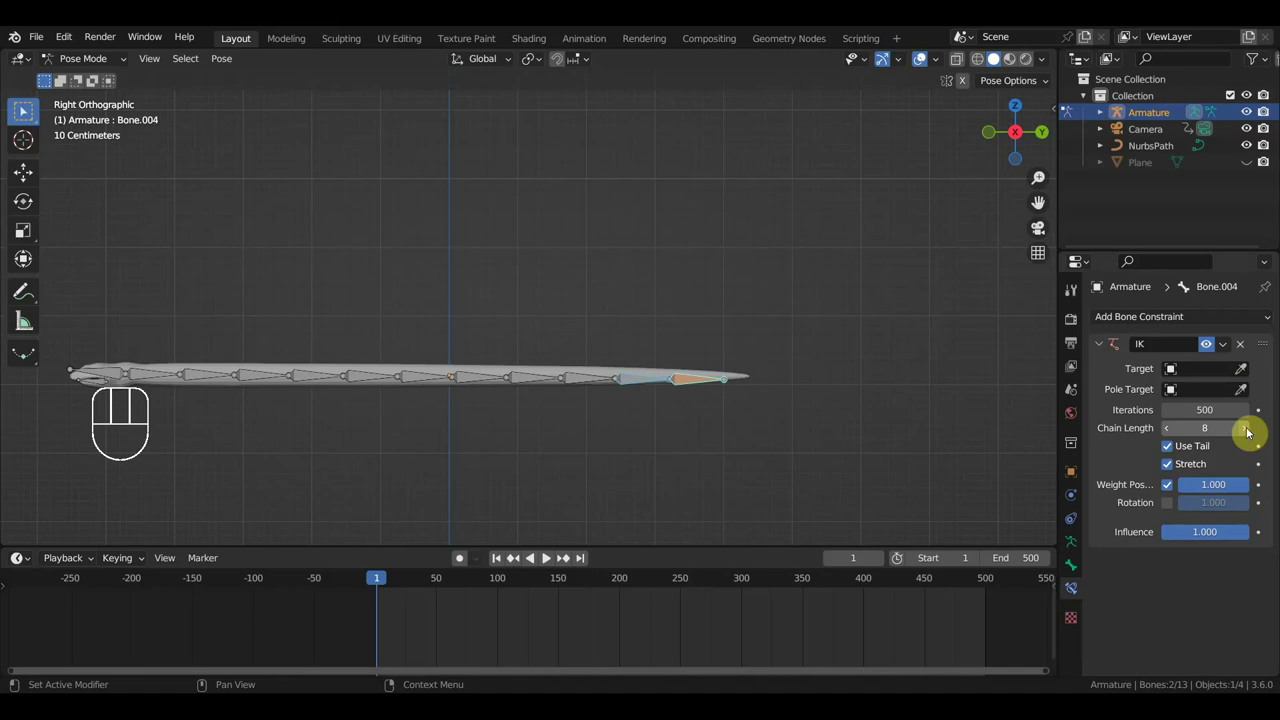
{"action": "left_click", "coordinate": [1244, 428]}
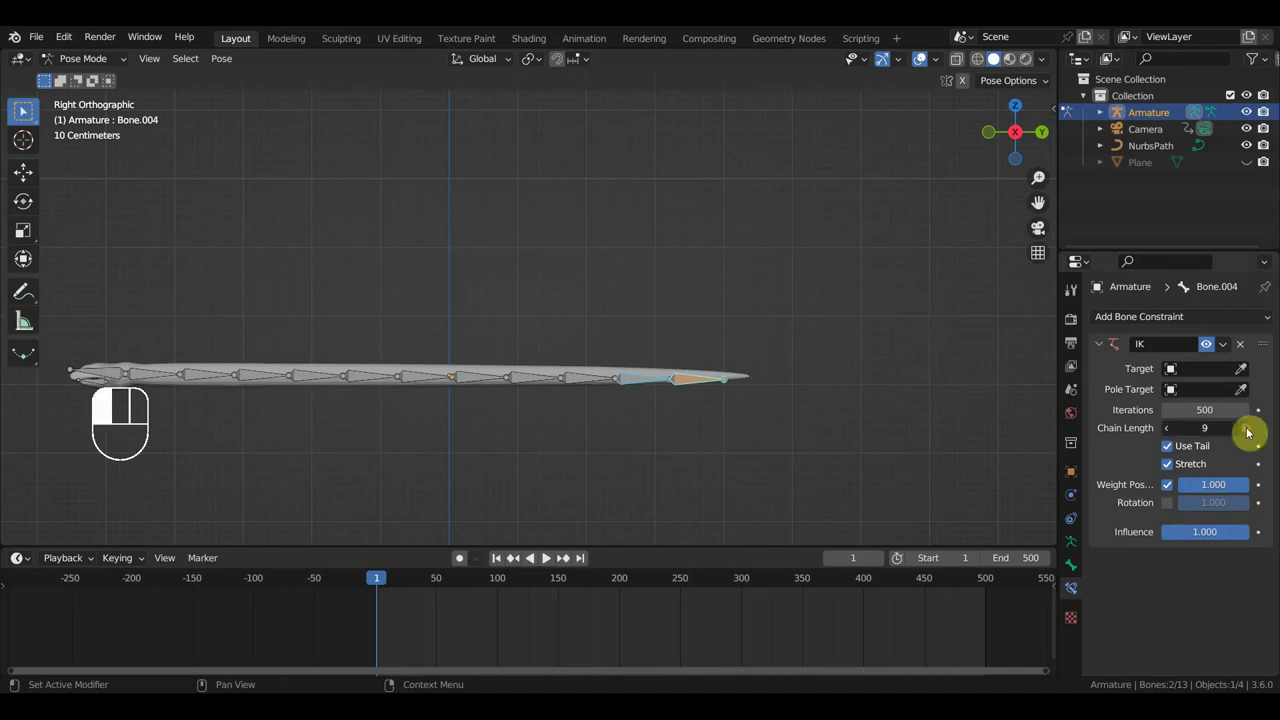
{"action": "left_click", "coordinate": [1244, 428]}
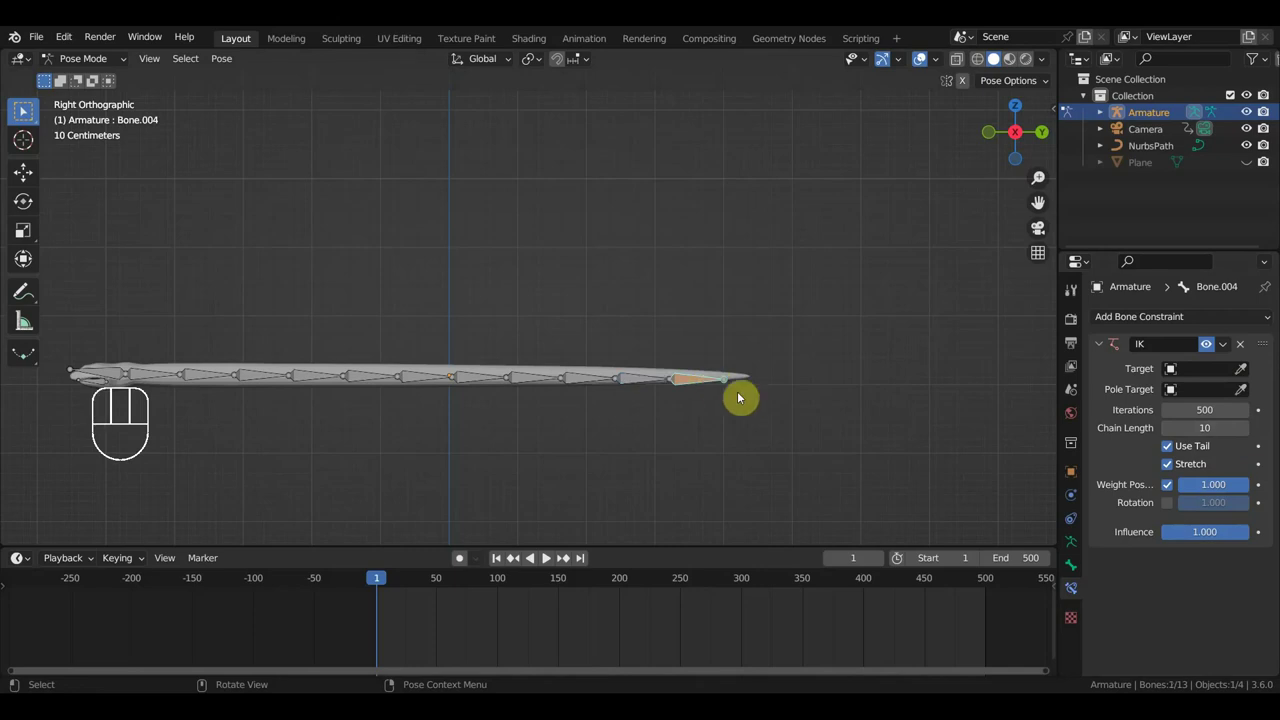
Test the IK chain by moving the last tail bone up about 0.39 m, and undo the move
{"action": "key", "text": "g"}
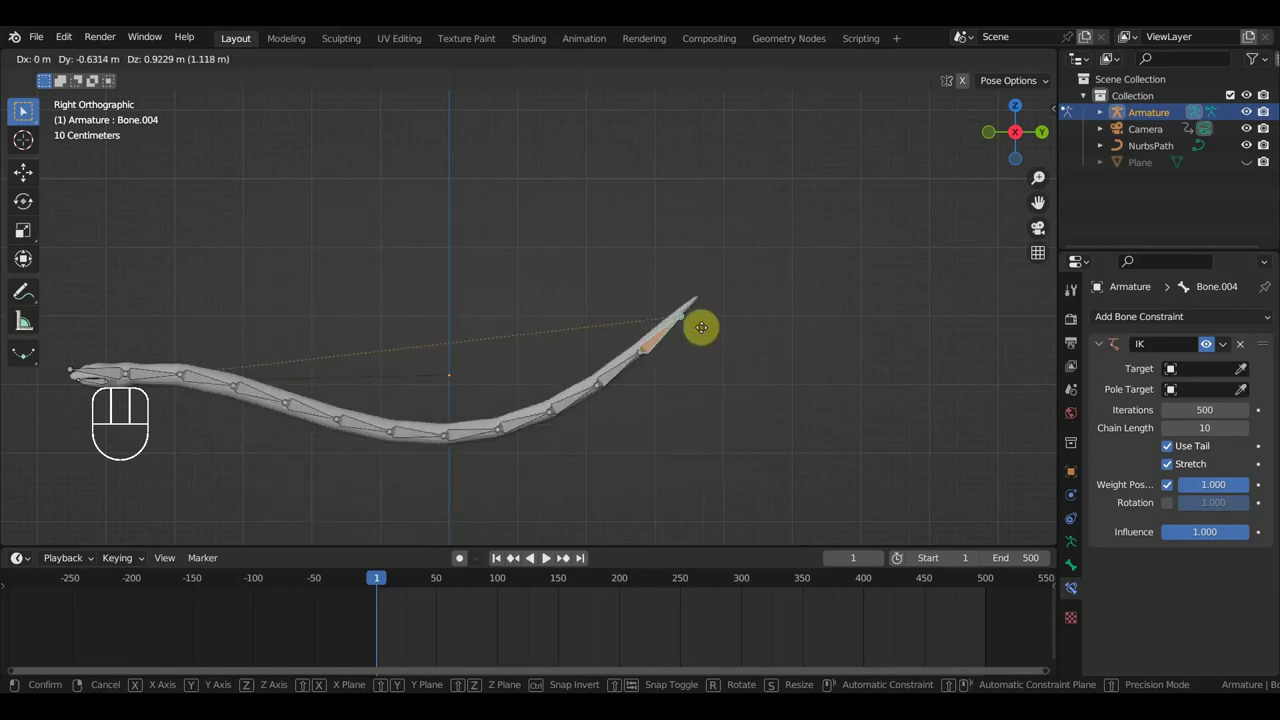
{"action": "left_click", "coordinate": [741, 370]}
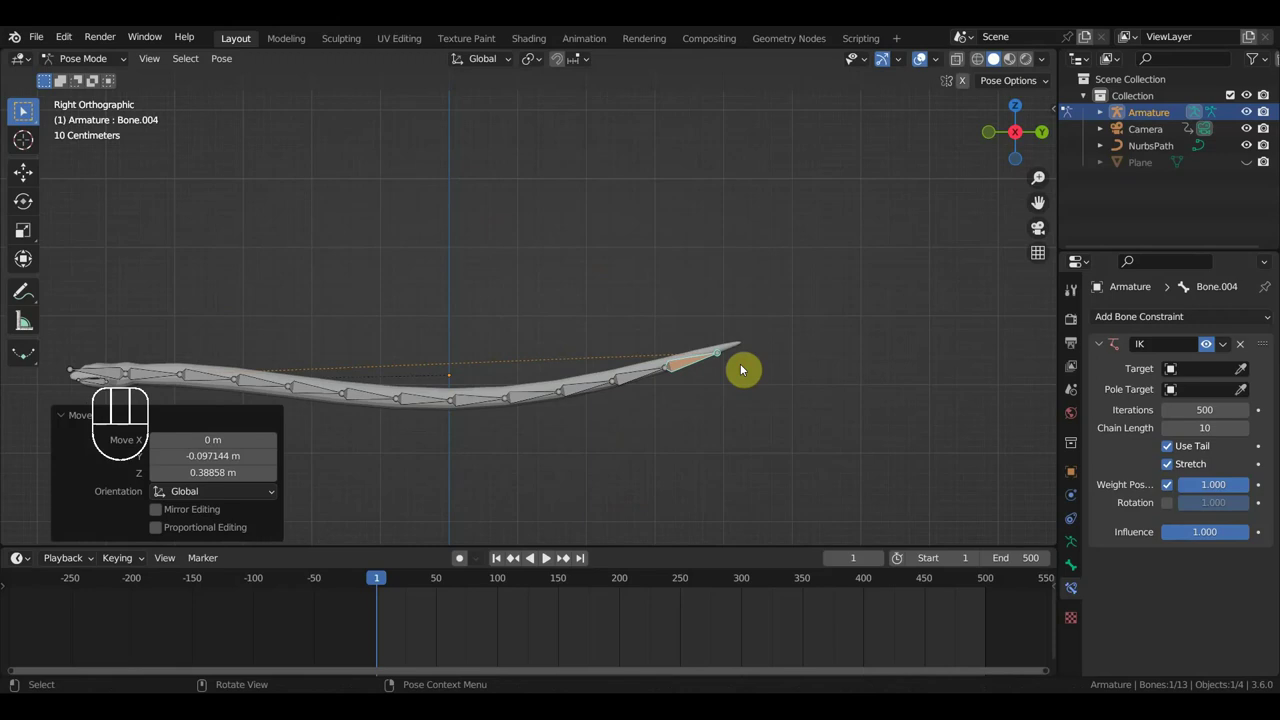
{"action": "key", "text": "ctrl+z"}
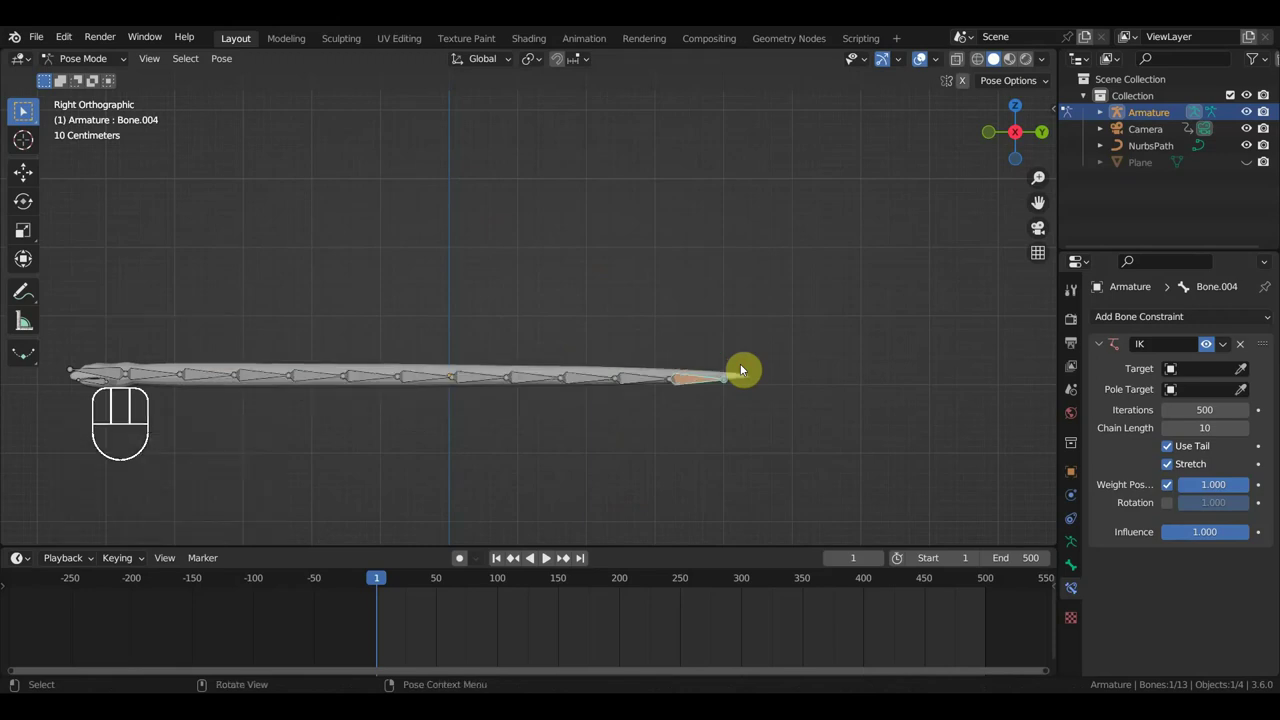
Try moving the first body bone behind the head about 0.71 m along Y, and undo the move
{"action": "middle_click_drag", "start_coordinate": [757, 337], "coordinate": [905, 370], "text": "shift"}
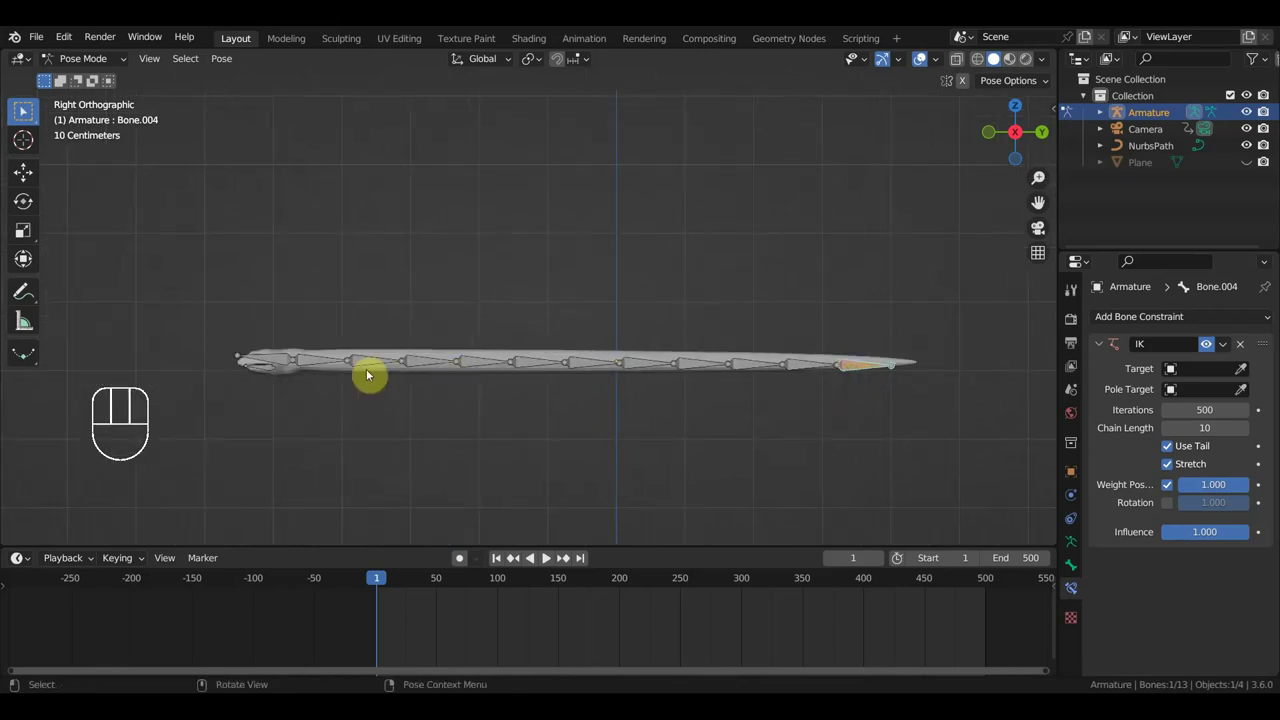
{"action": "left_click", "coordinate": [317, 364]}
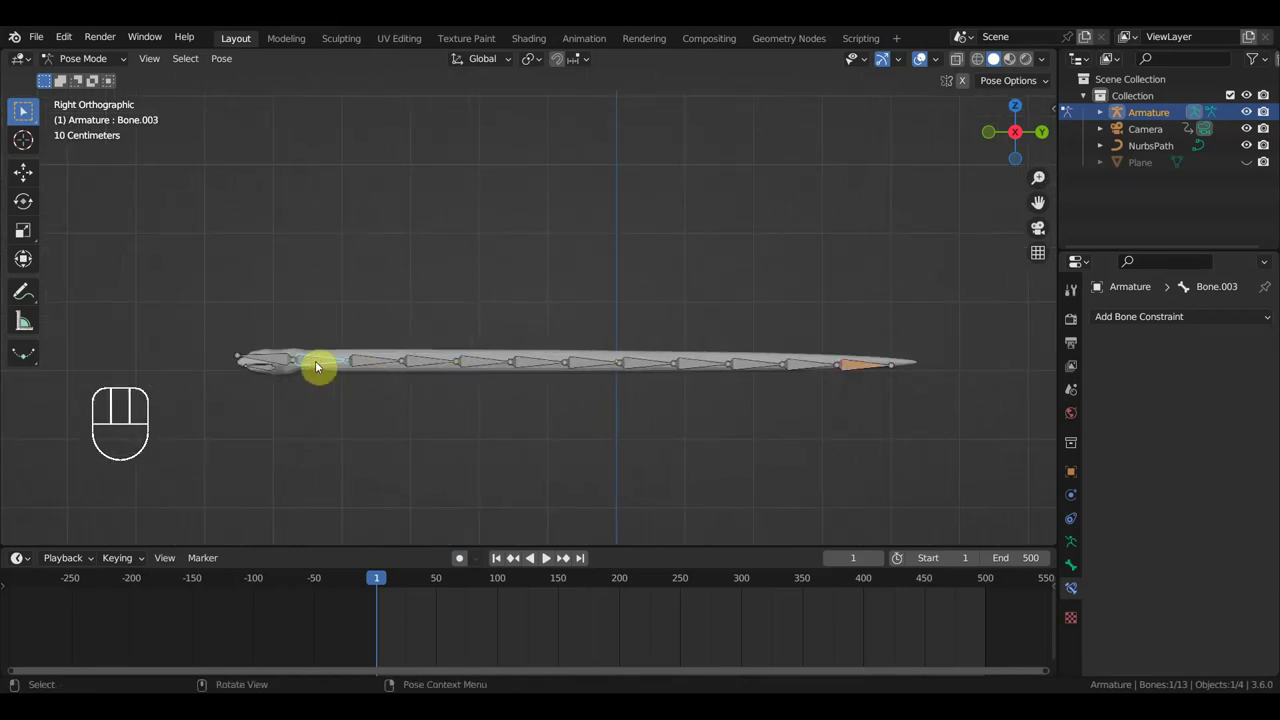
{"action": "left_click", "coordinate": [24, 168]}
{"action": "left_click_drag", "start_coordinate": [380, 363], "coordinate": [413, 384]}
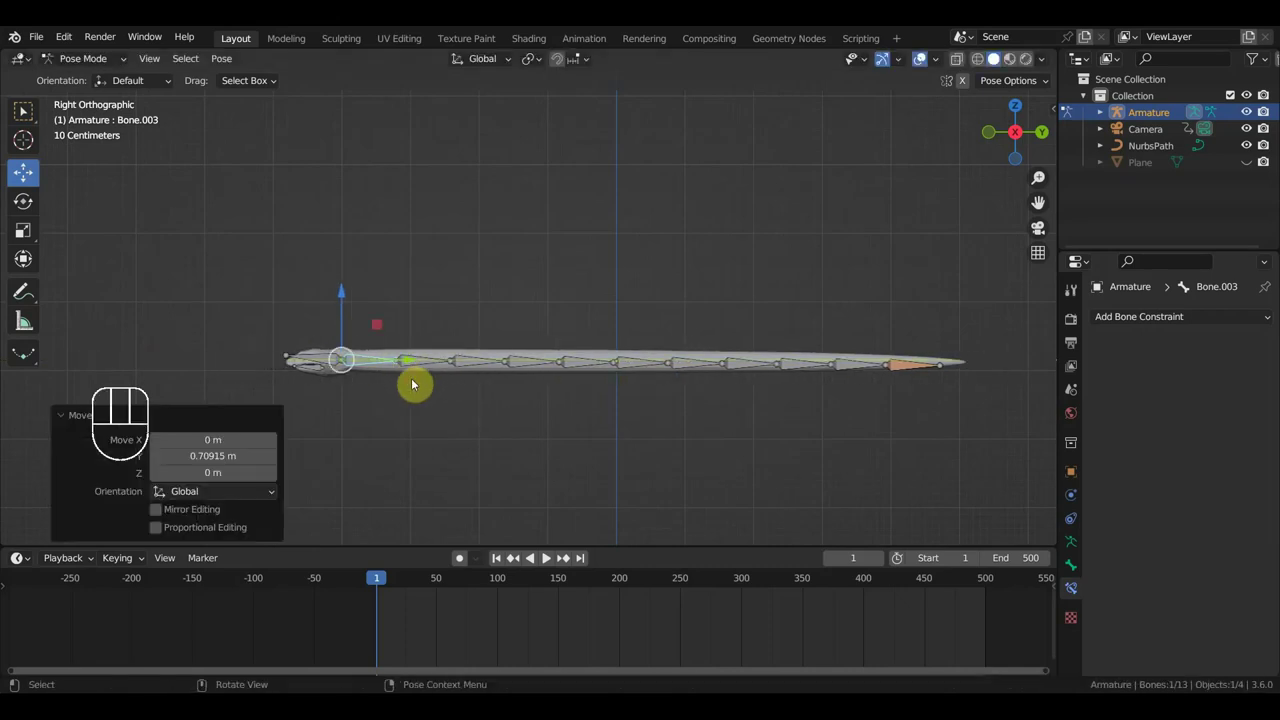
{"action": "key", "text": "ctrl+z"}
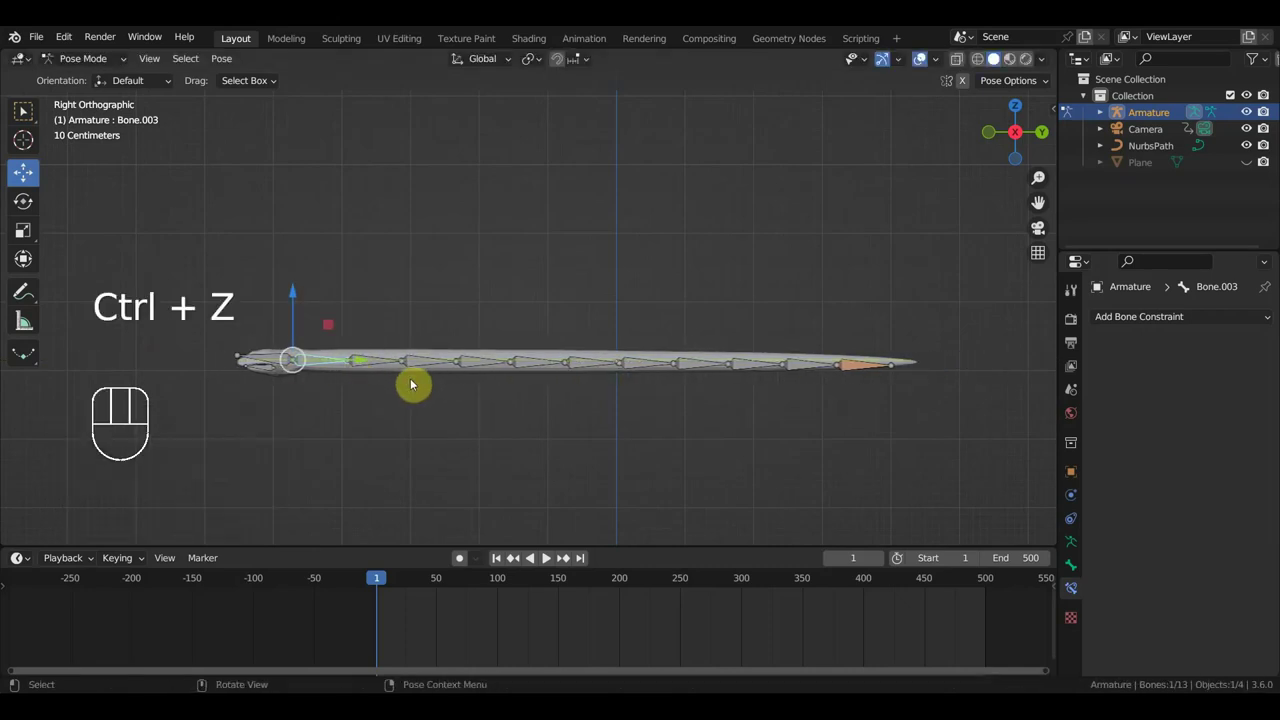
Select the fourth body bone behind the head and move it about 0.01 m along X
{"action": "left_click", "coordinate": [480, 363]}
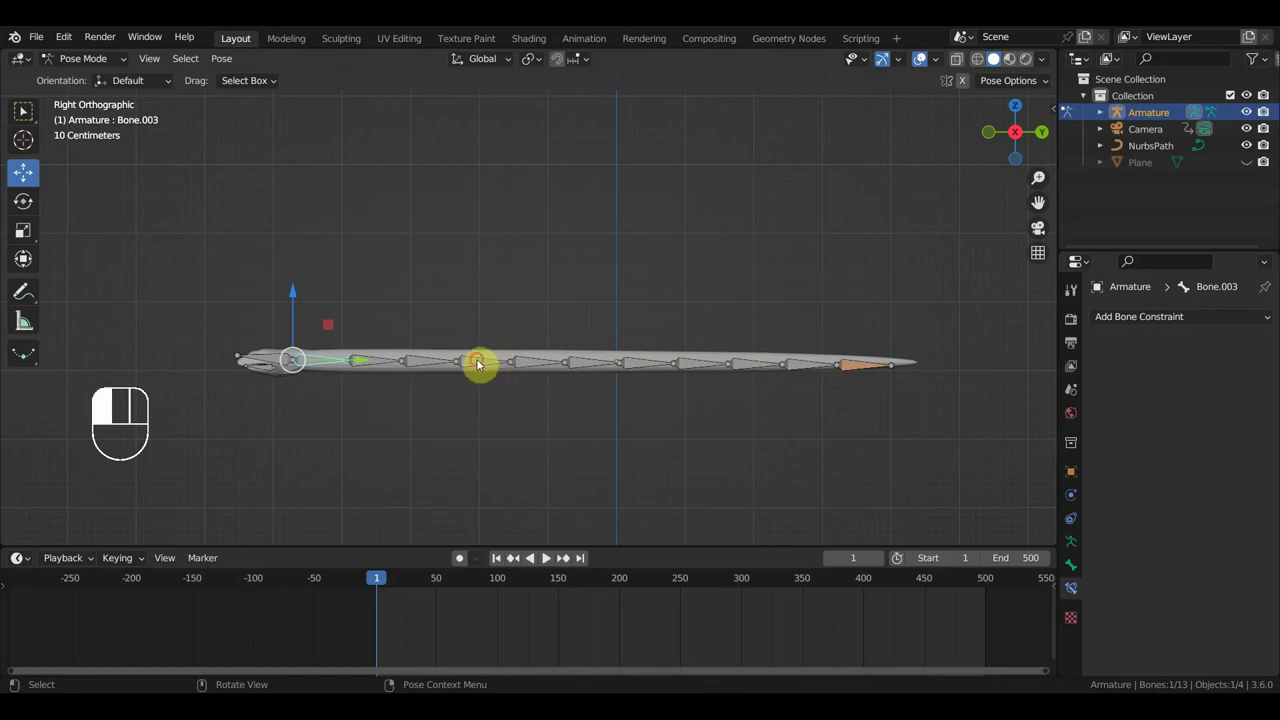
{"action": "left_click_drag", "start_coordinate": [460, 311], "coordinate": [459, 269]}
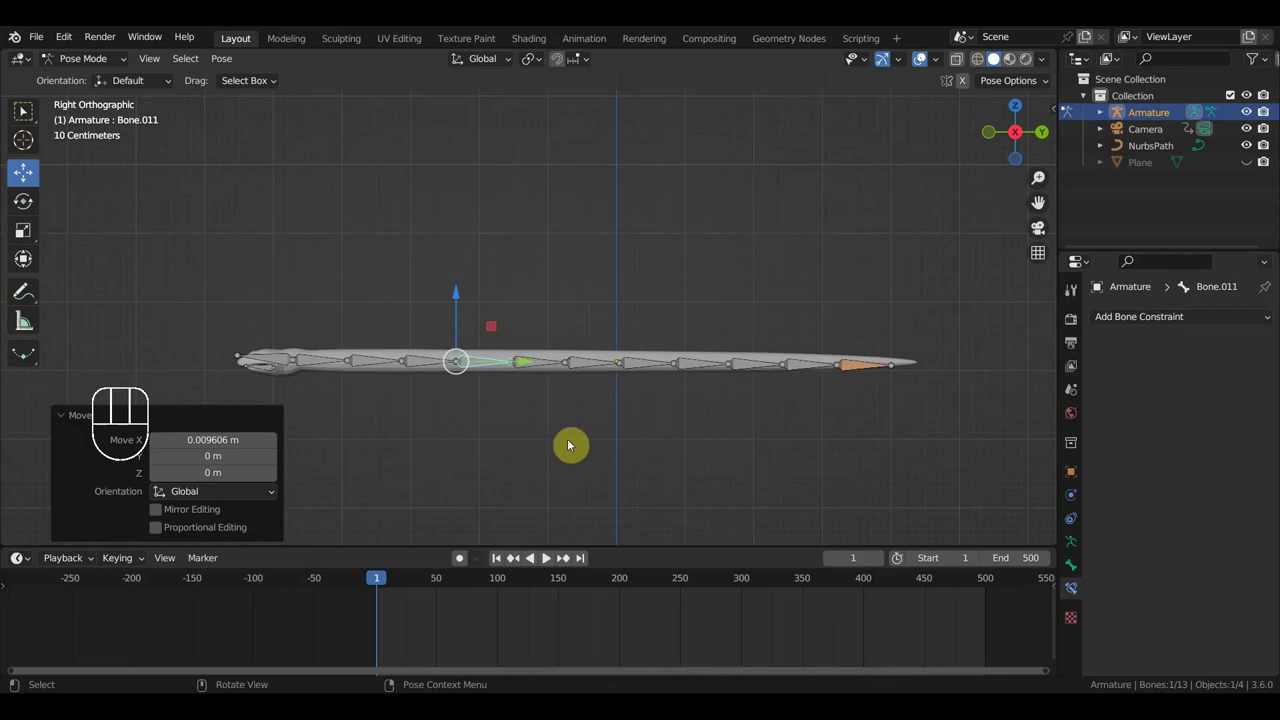
Try rotating the upper head bone about 9.8°, and undo the rotation
{"action": "scroll", "coordinate": [580, 442], "scroll_direction": "down", "scroll_amount": 1}
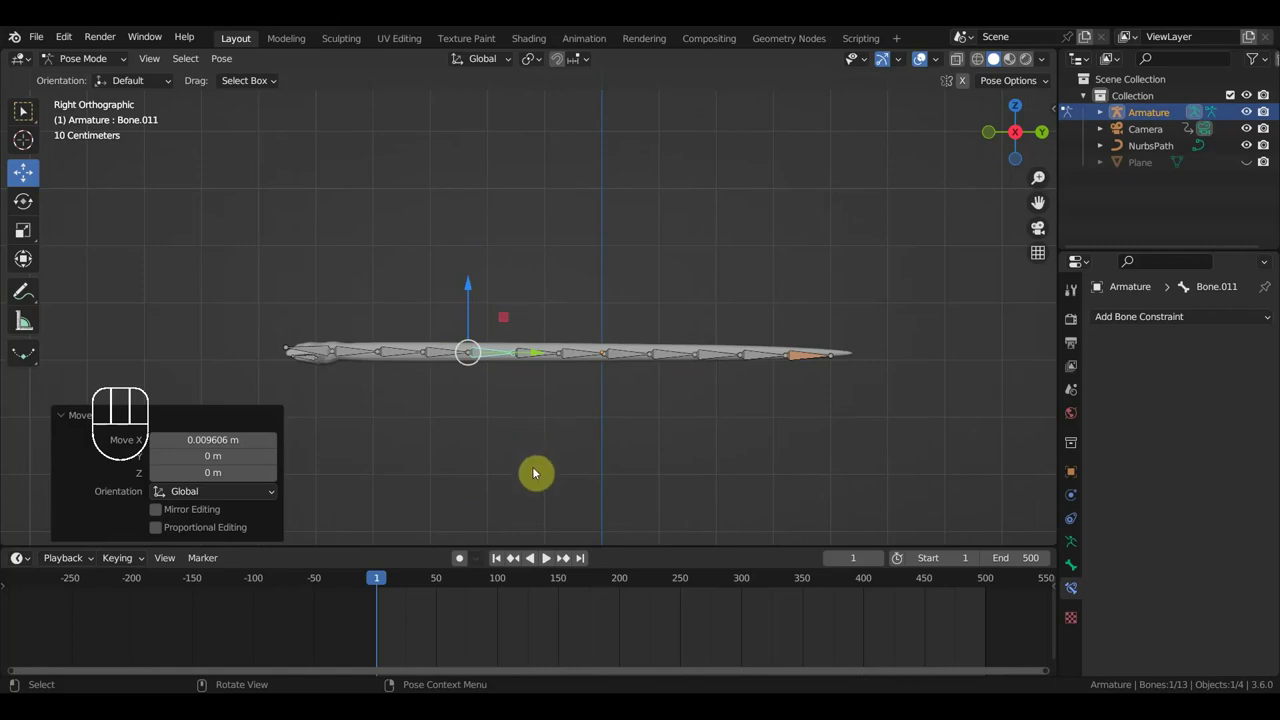
{"action": "scroll", "coordinate": [508, 449], "scroll_direction": "down", "scroll_amount": 1}
{"action": "middle_click_drag", "start_coordinate": [508, 449], "coordinate": [790, 377]}
{"action": "key", "text": "KP_1"}
{"action": "left_click", "coordinate": [424, 376]}
{"action": "left_click", "coordinate": [400, 374]}
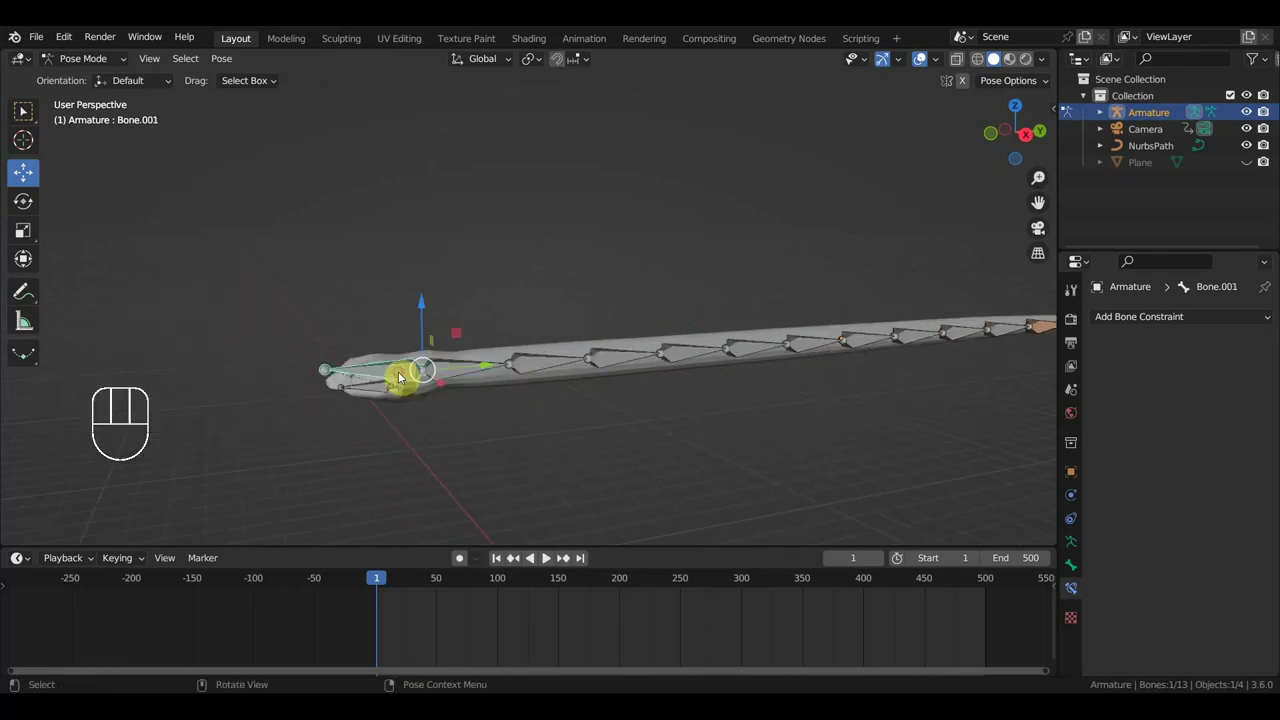
{"action": "key", "text": "r"}
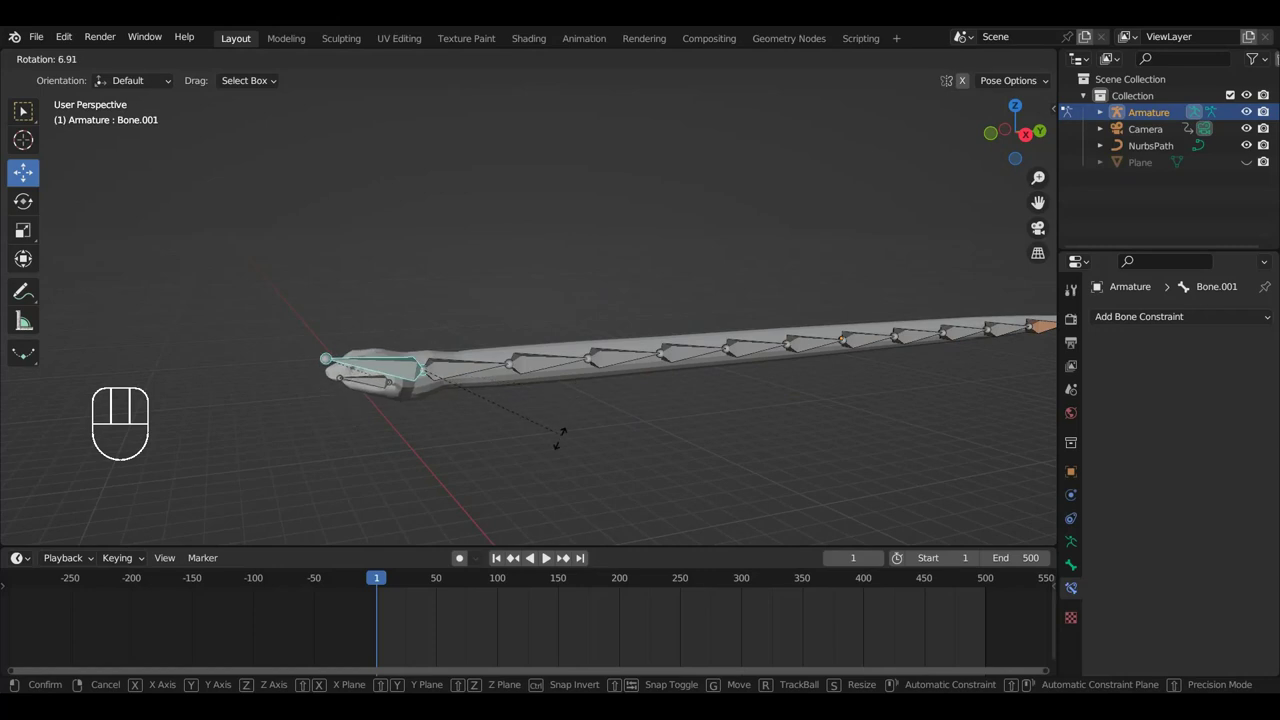
{"action": "left_click", "coordinate": [558, 447]}
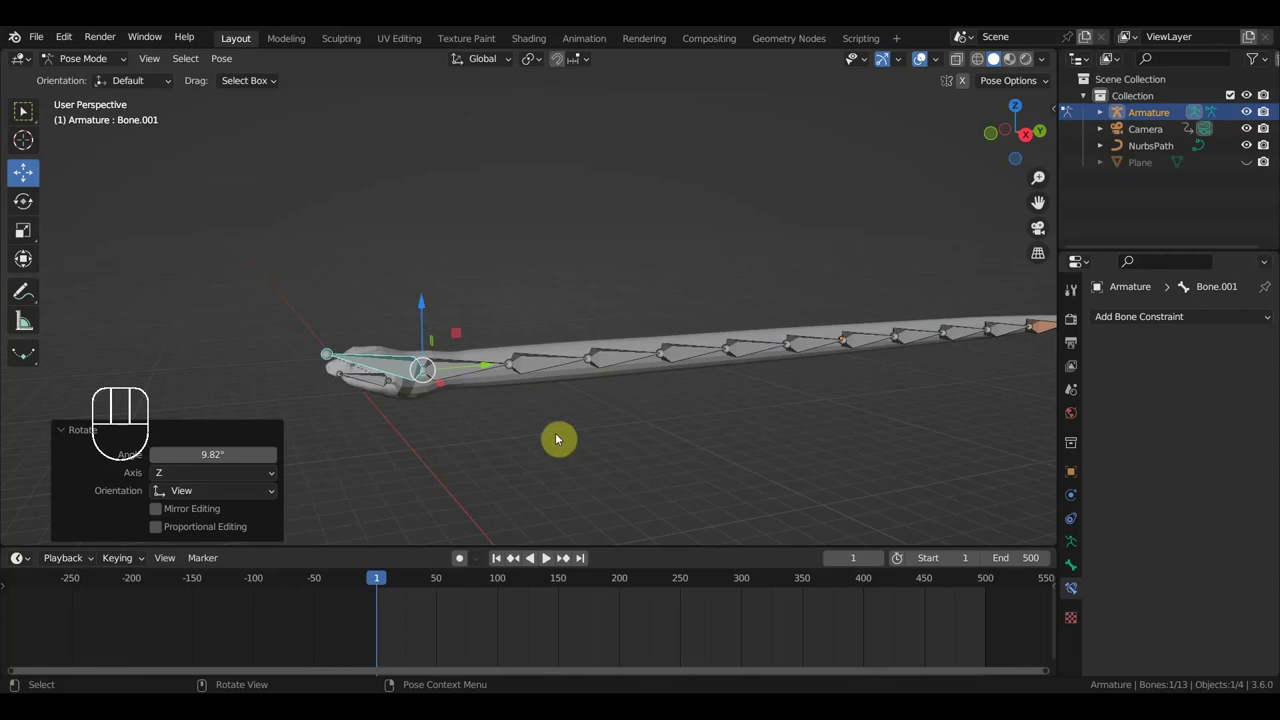
{"action": "key", "text": "ctrl+z"}
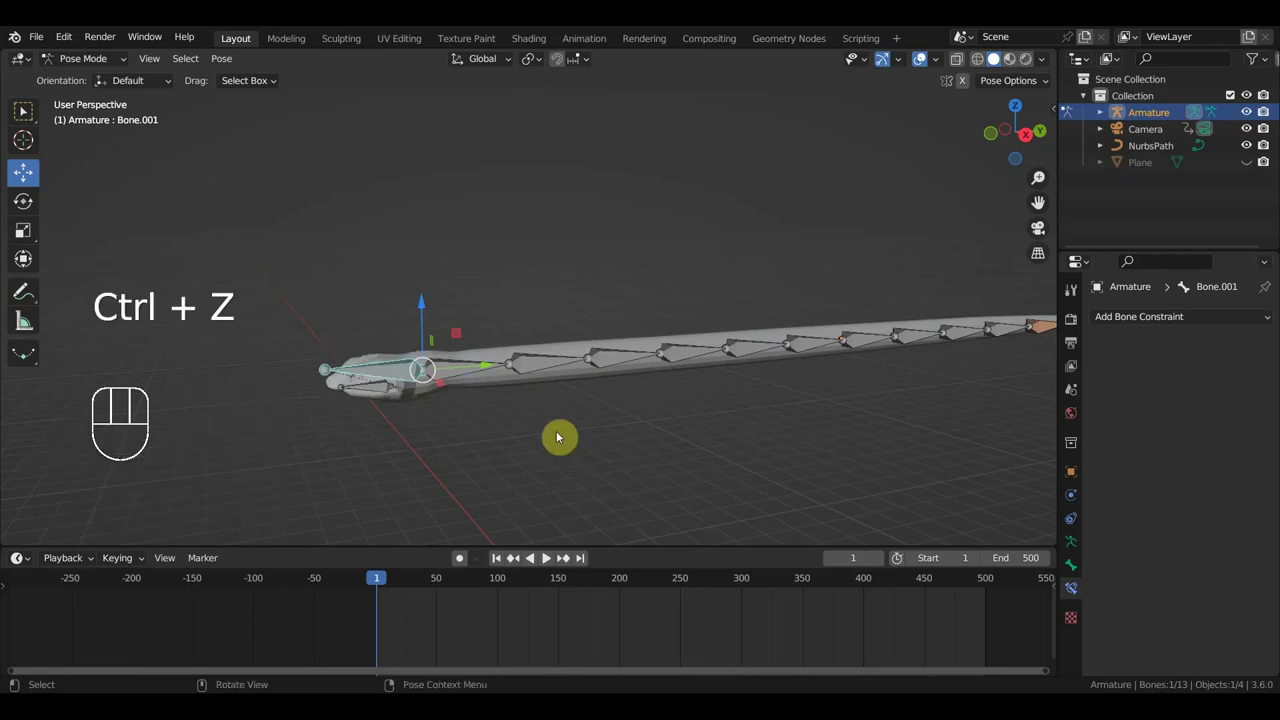
Move the last tail bone about -5.56 m along X and -2.63 m along Y in top view
{"action": "key", "text": "KP_3"}
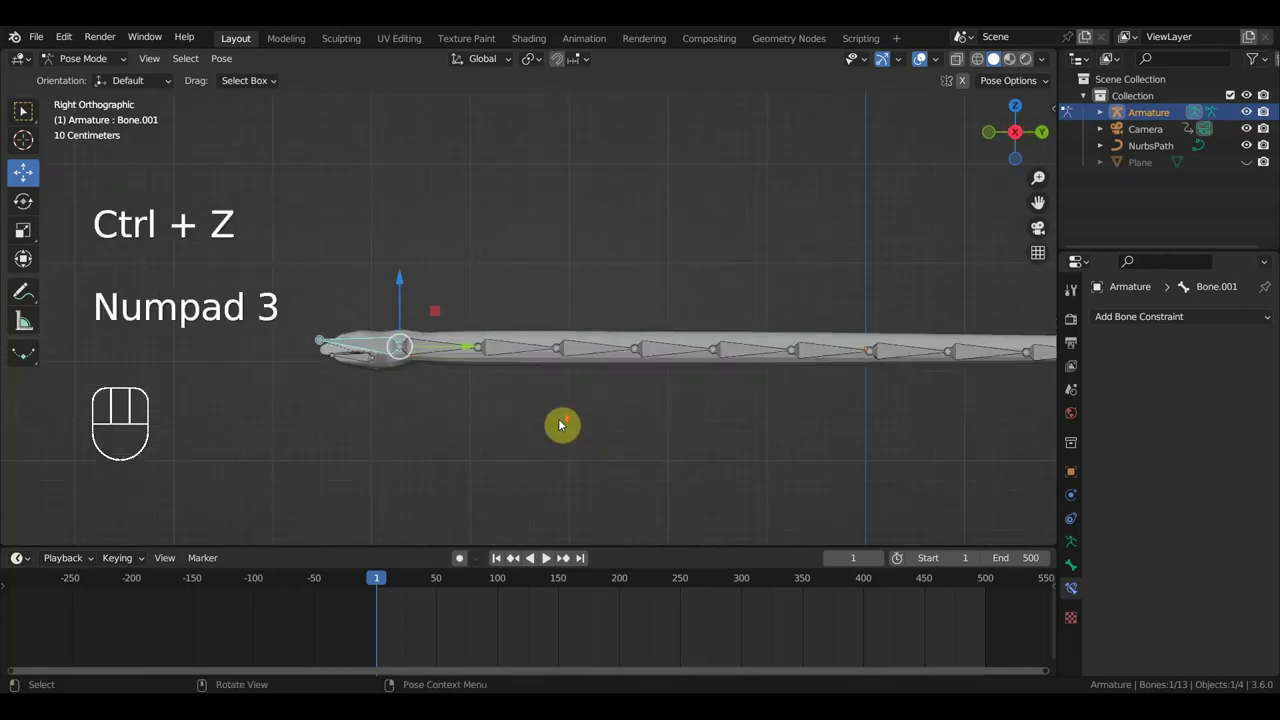
{"action": "middle_click_drag", "start_coordinate": [597, 420], "coordinate": [543, 429], "text": "shift"}
{"action": "scroll", "coordinate": [525, 423], "scroll_direction": "down", "scroll_amount": 2}
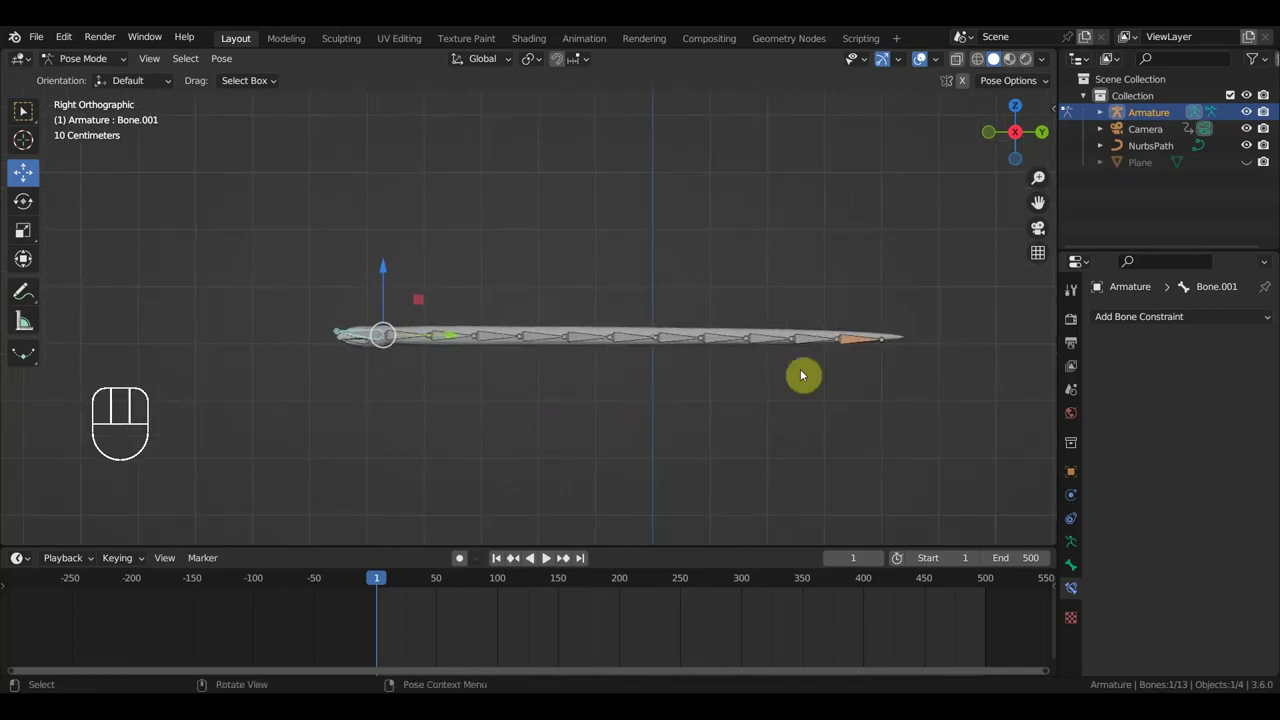
{"action": "left_click", "coordinate": [853, 345]}
{"action": "key", "text": "KP_7"}
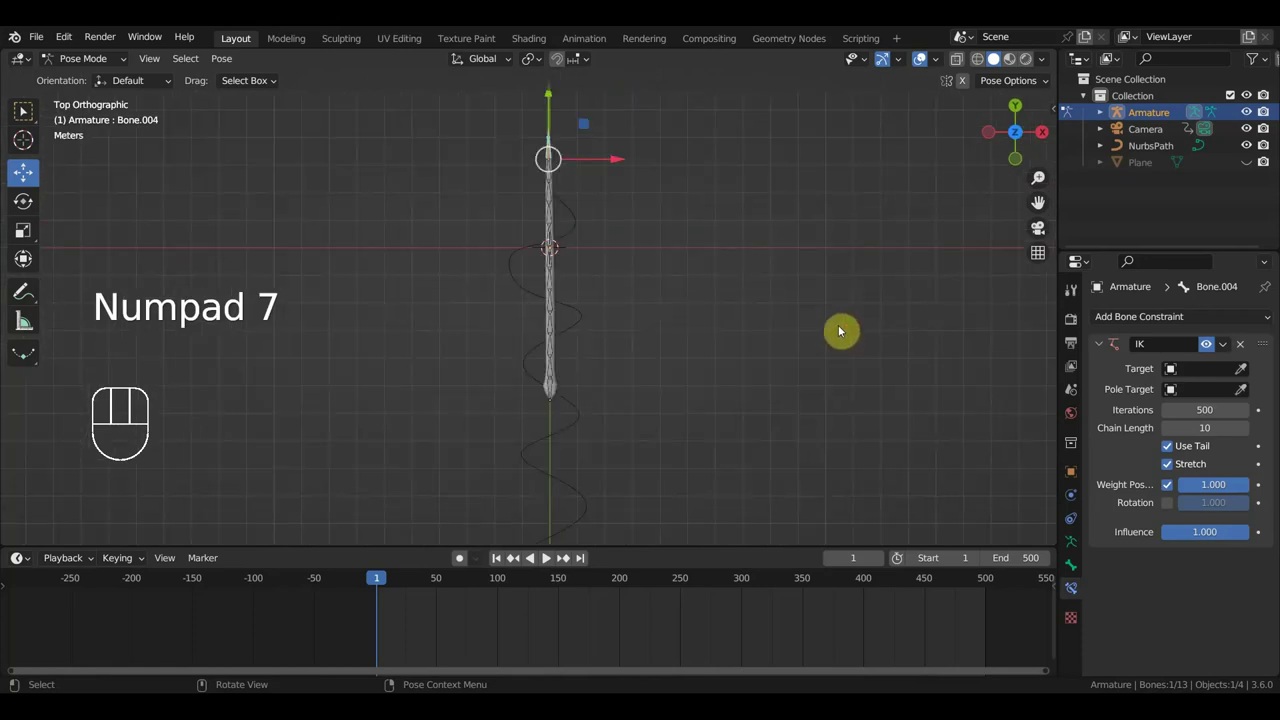
{"action": "key", "text": "g"}
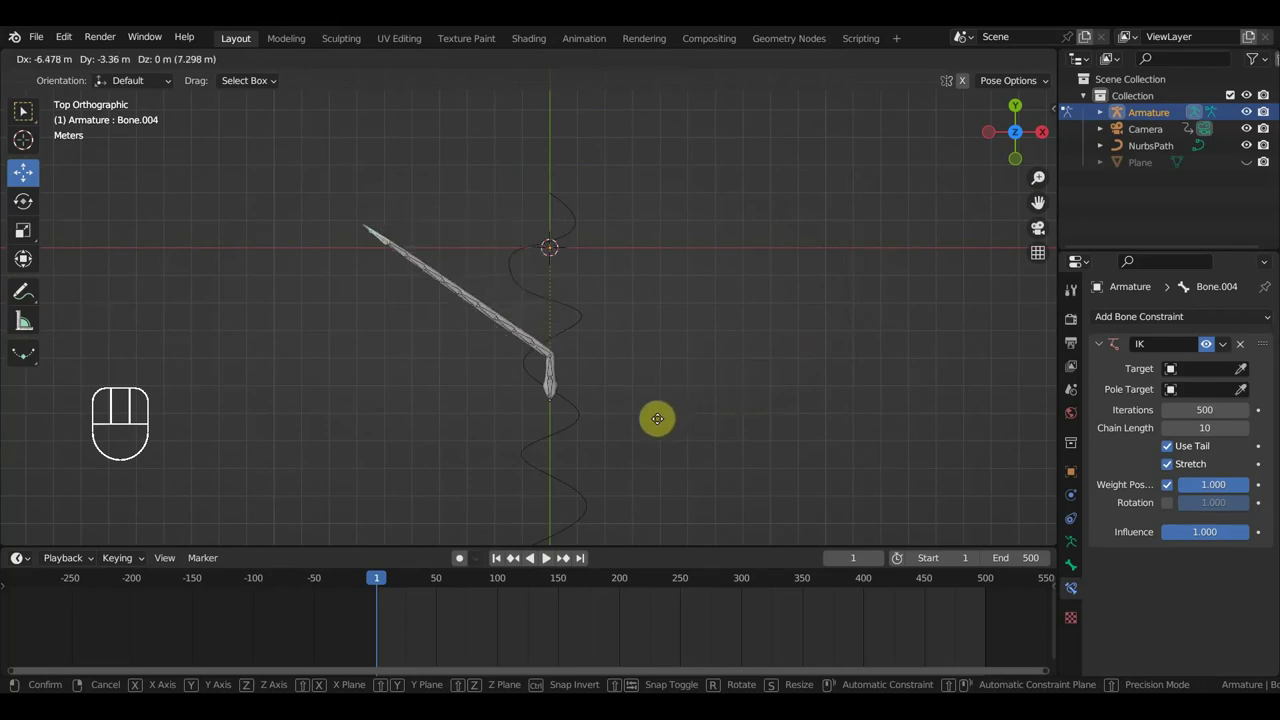
{"action": "left_click", "coordinate": [680, 397]}
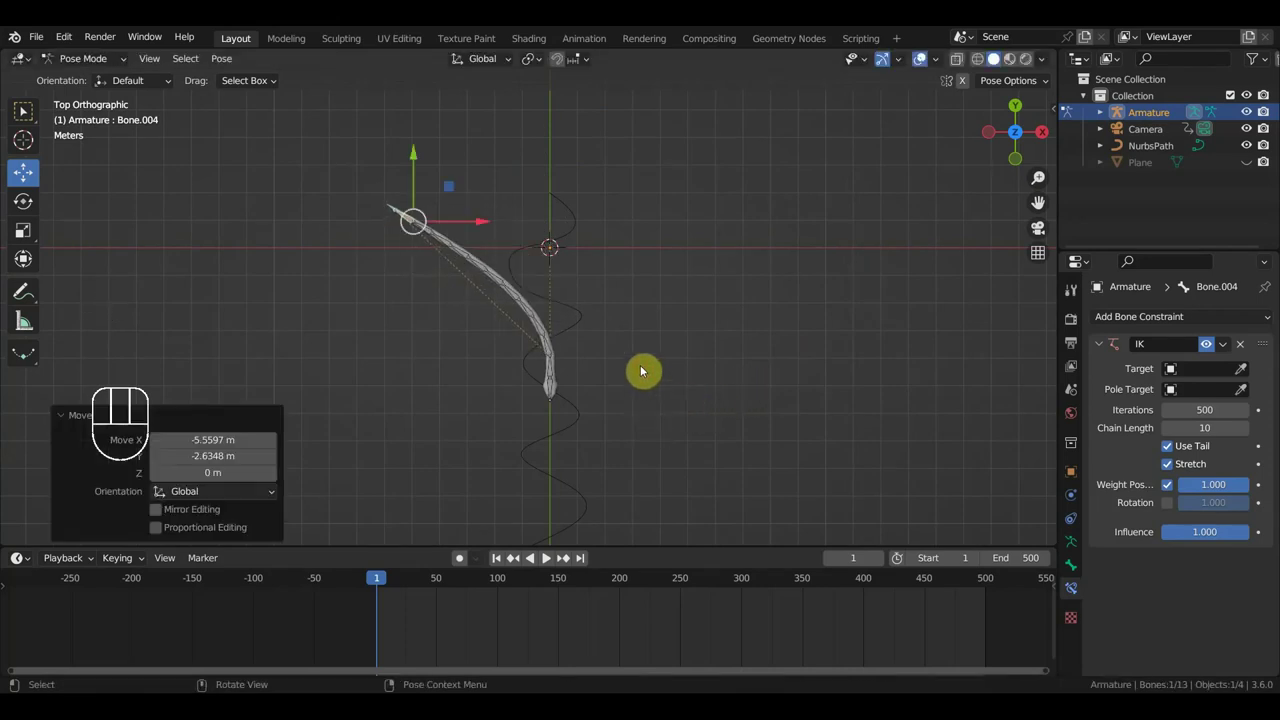
Rotate the third body bone behind the head about 10° and the fourth about 35.7° in top view
{"action": "scroll", "coordinate": [577, 330], "scroll_direction": "up", "scroll_amount": 2}
{"action": "left_click", "coordinate": [544, 337]}
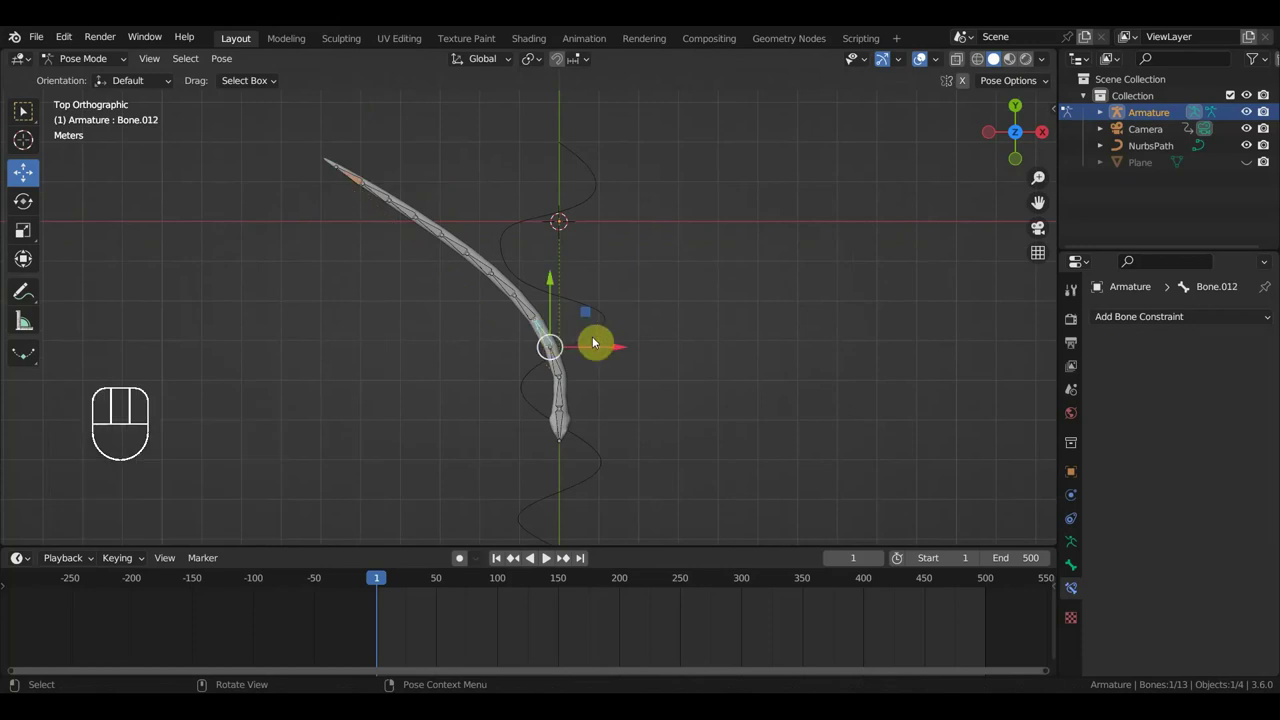
{"action": "key", "text": "r"}
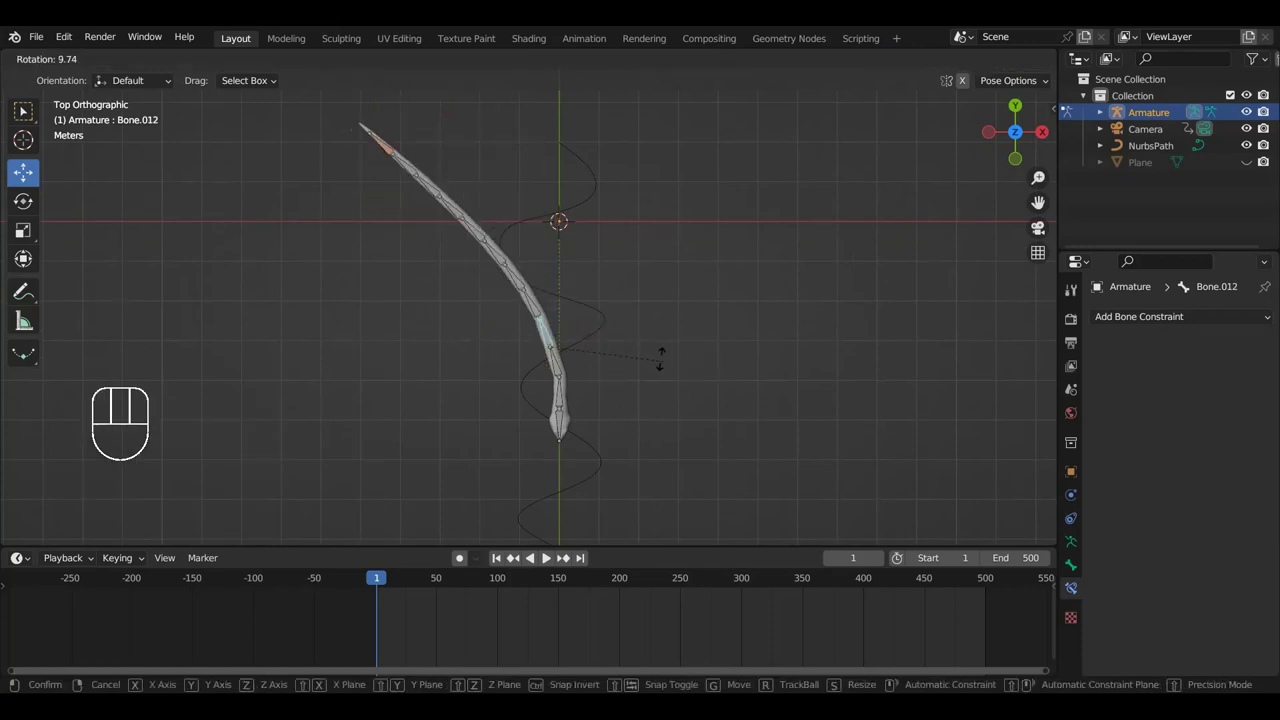
{"action": "left_click", "coordinate": [658, 360]}
{"action": "left_click", "coordinate": [543, 309]}
{"action": "key", "text": "r"}
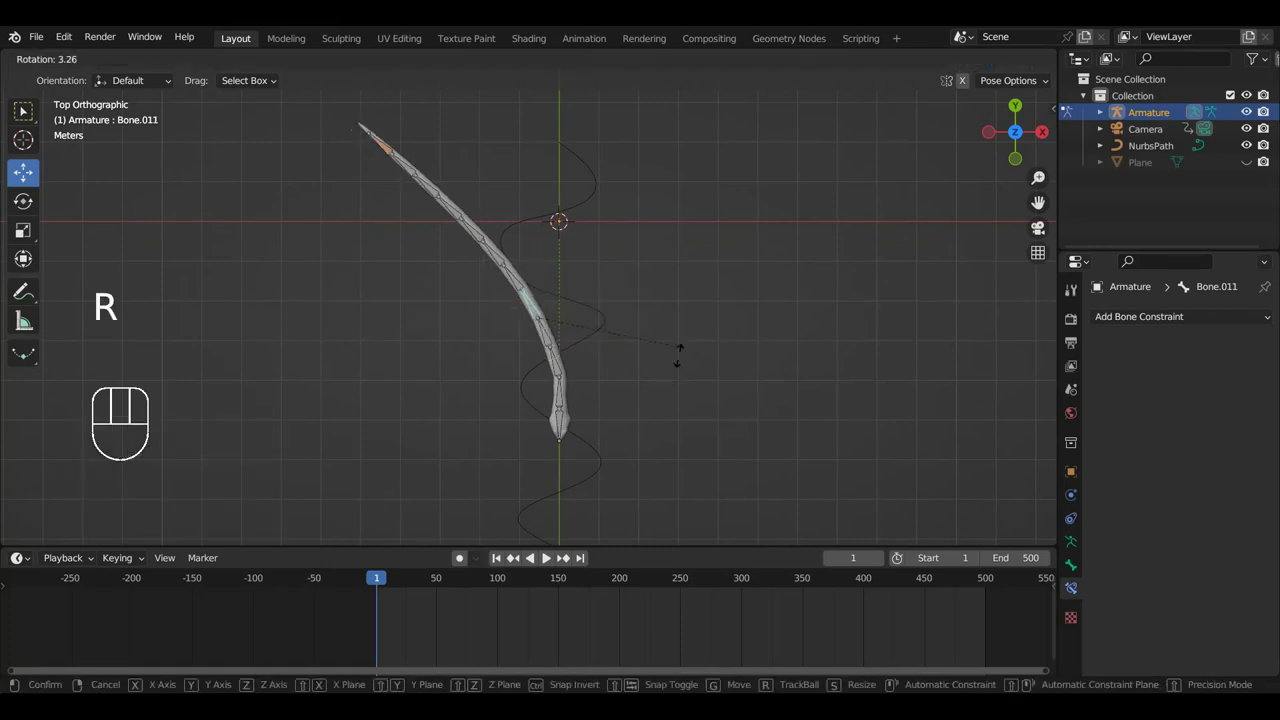
{"action": "left_click", "coordinate": [615, 364]}
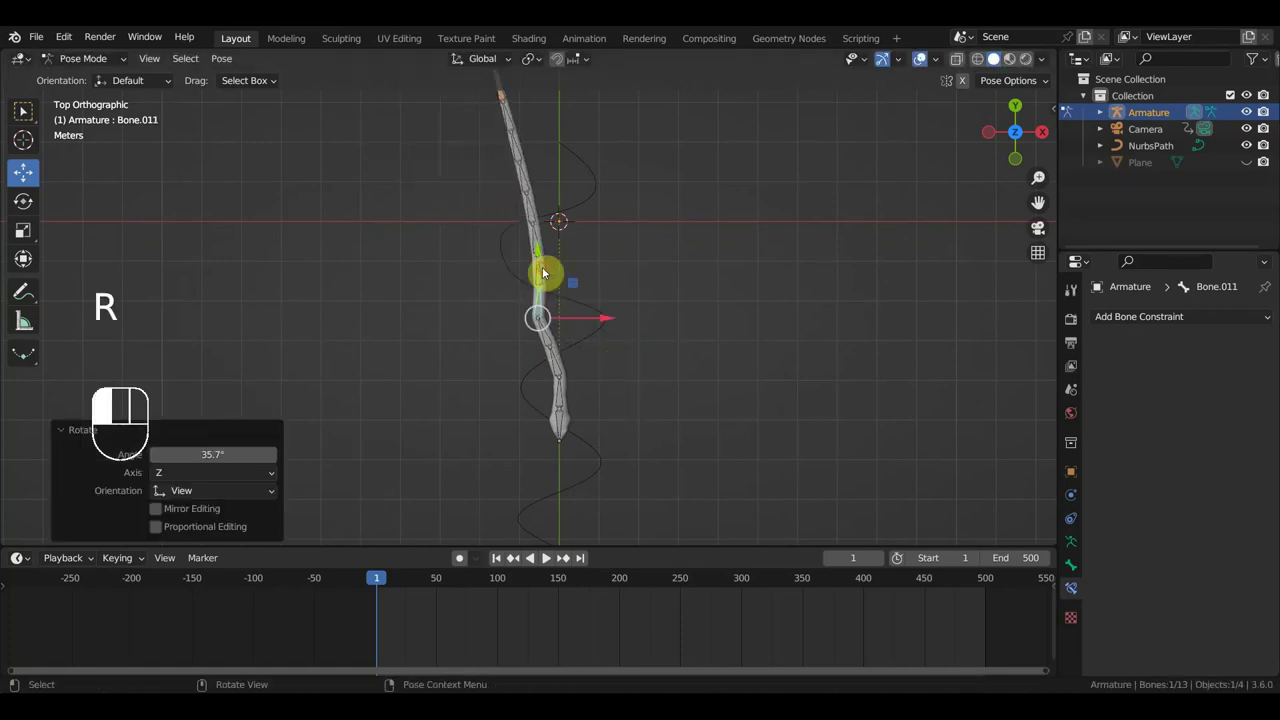
Rotate the fifth body bone about 49°, and turn the sixth in the same direction to continue the bend
{"action": "left_click", "coordinate": [543, 273]}
{"action": "key", "text": "r"}
{"action": "key", "text": "r"}
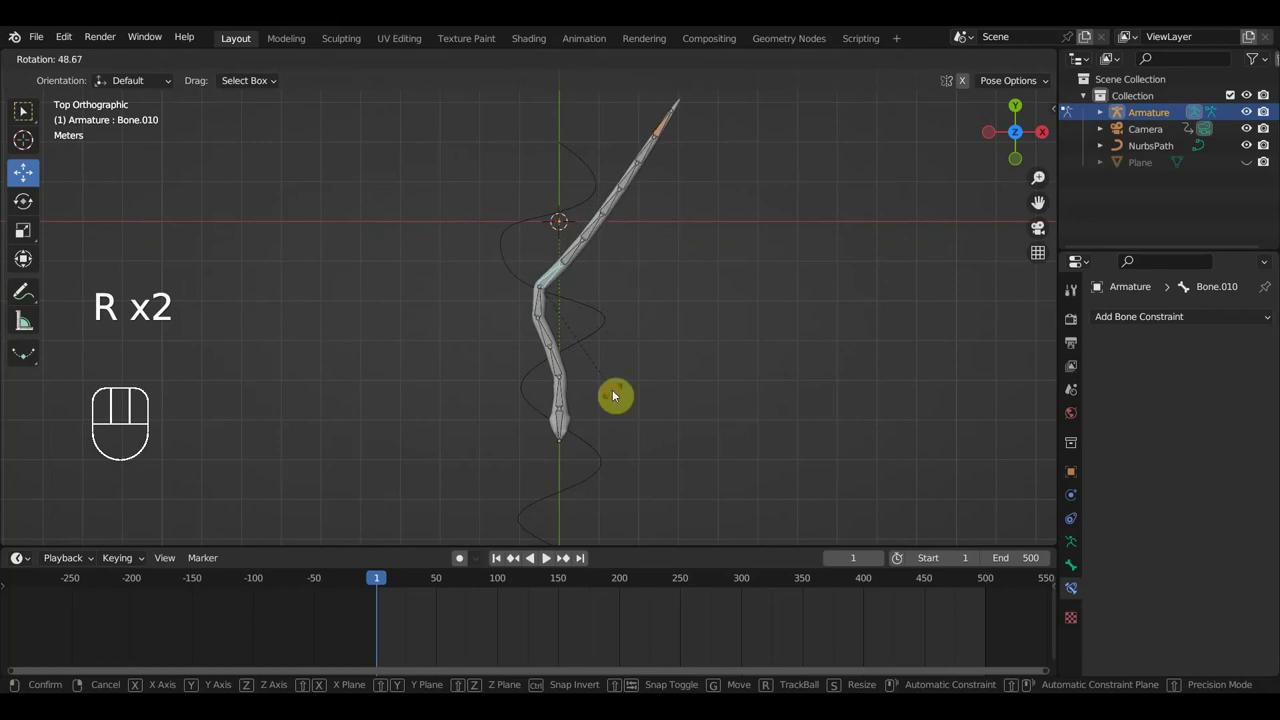
{"action": "left_click", "coordinate": [614, 396]}
{"action": "left_click", "coordinate": [573, 258]}
{"action": "key", "text": "r"}
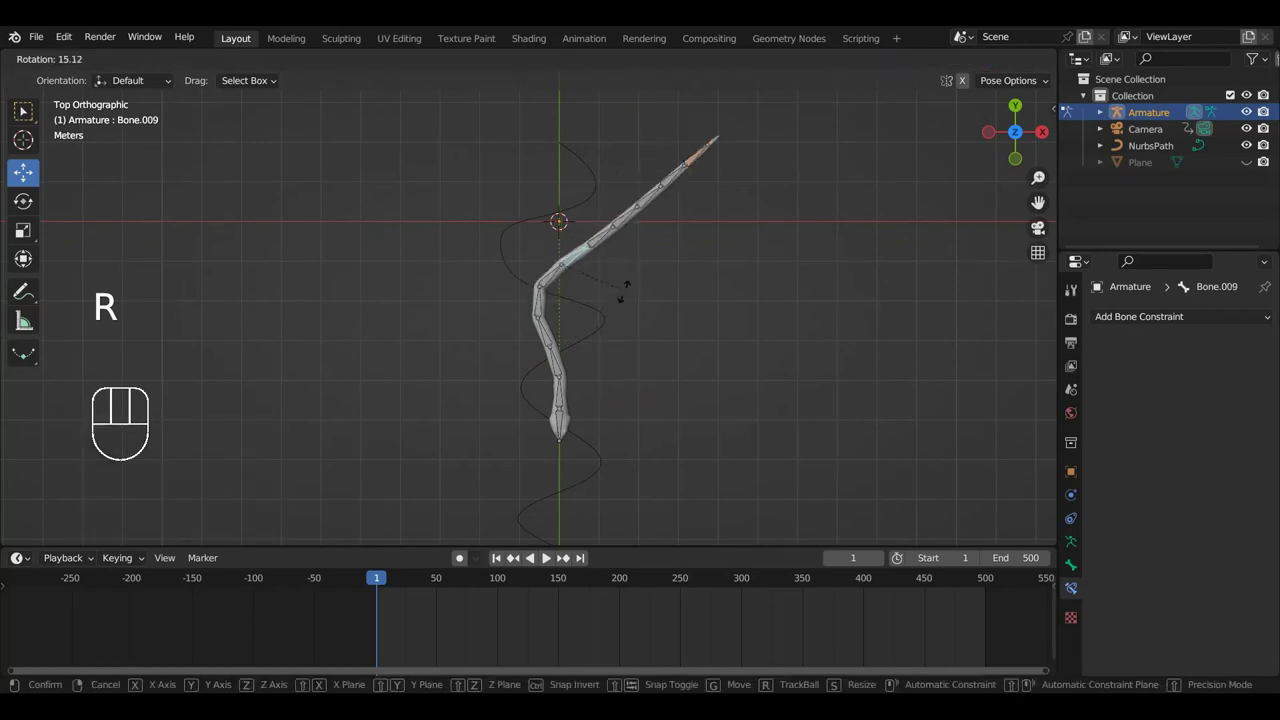
{"action": "left_click", "coordinate": [612, 249]}
Rotate the seventh and eighth body bones in the opposite direction to curve the body back toward the tail
{"action": "left_click", "coordinate": [624, 244]}
{"action": "key", "text": "r"}
{"action": "key", "text": "r"}
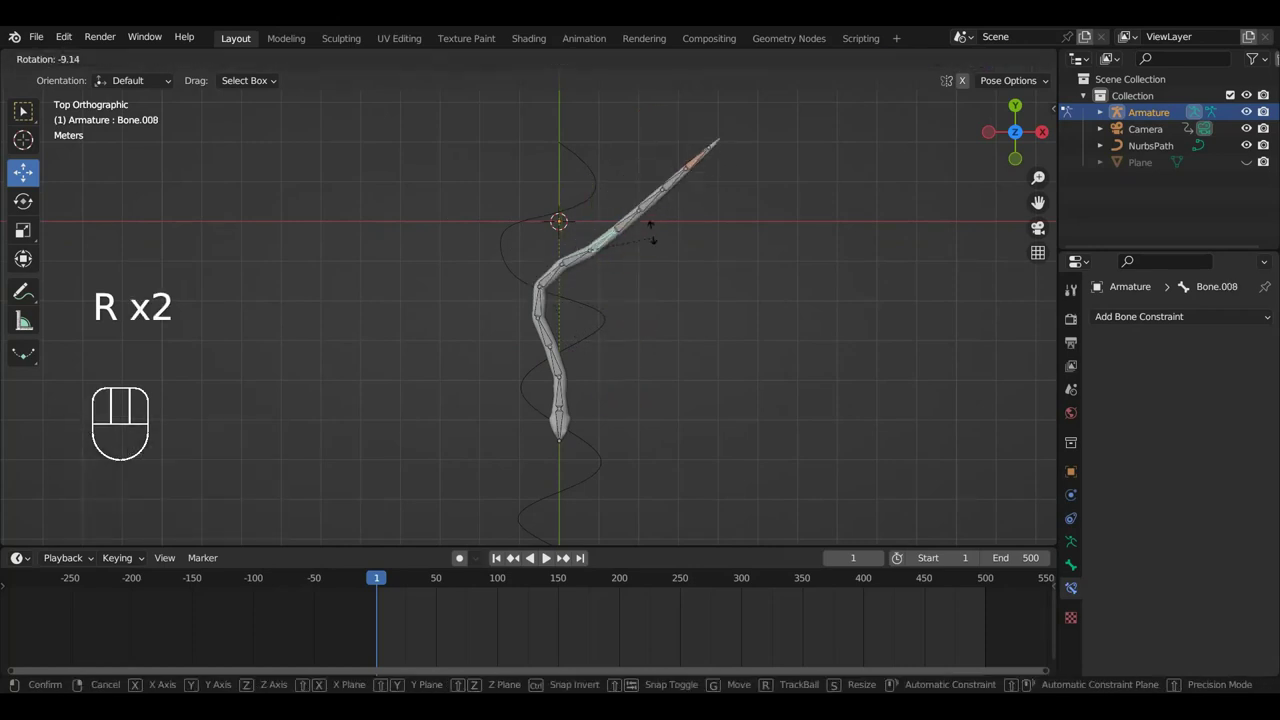
{"action": "left_click", "coordinate": [651, 211]}
{"action": "left_click", "coordinate": [623, 208]}
{"action": "key", "text": "r"}
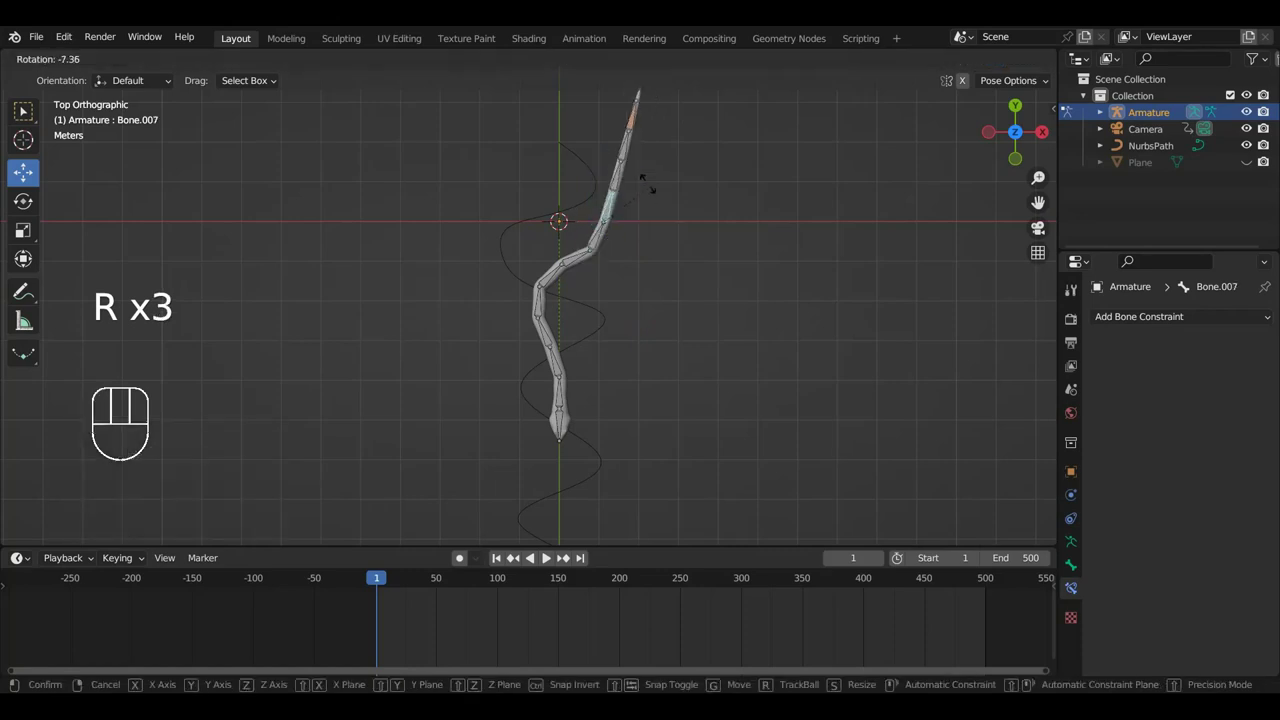
{"action": "left_click", "coordinate": [604, 178]}
Rotate the ninth body bone about -40°, and the tenth about -19.3° and again about 46.2°
{"action": "left_click", "coordinate": [592, 135]}
{"action": "key", "text": "r"}
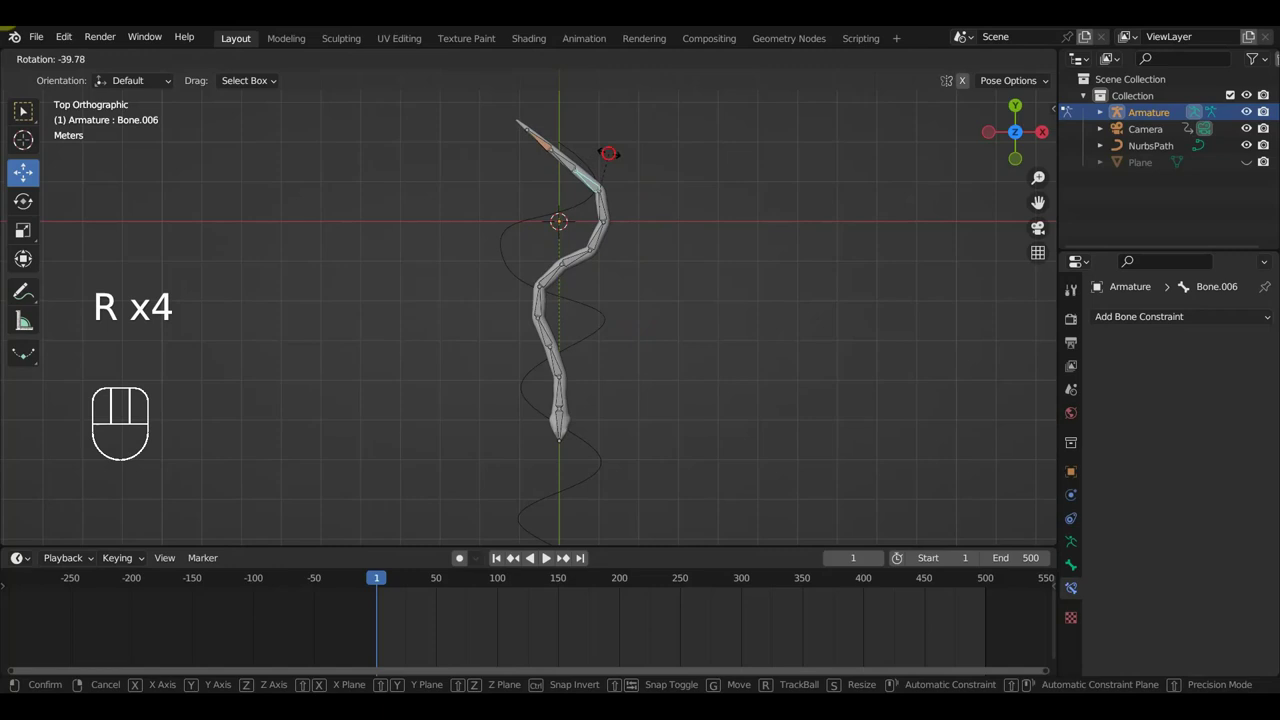
{"action": "left_click", "coordinate": [607, 154]}
{"action": "left_click", "coordinate": [572, 166]}
{"action": "key", "text": "r"}
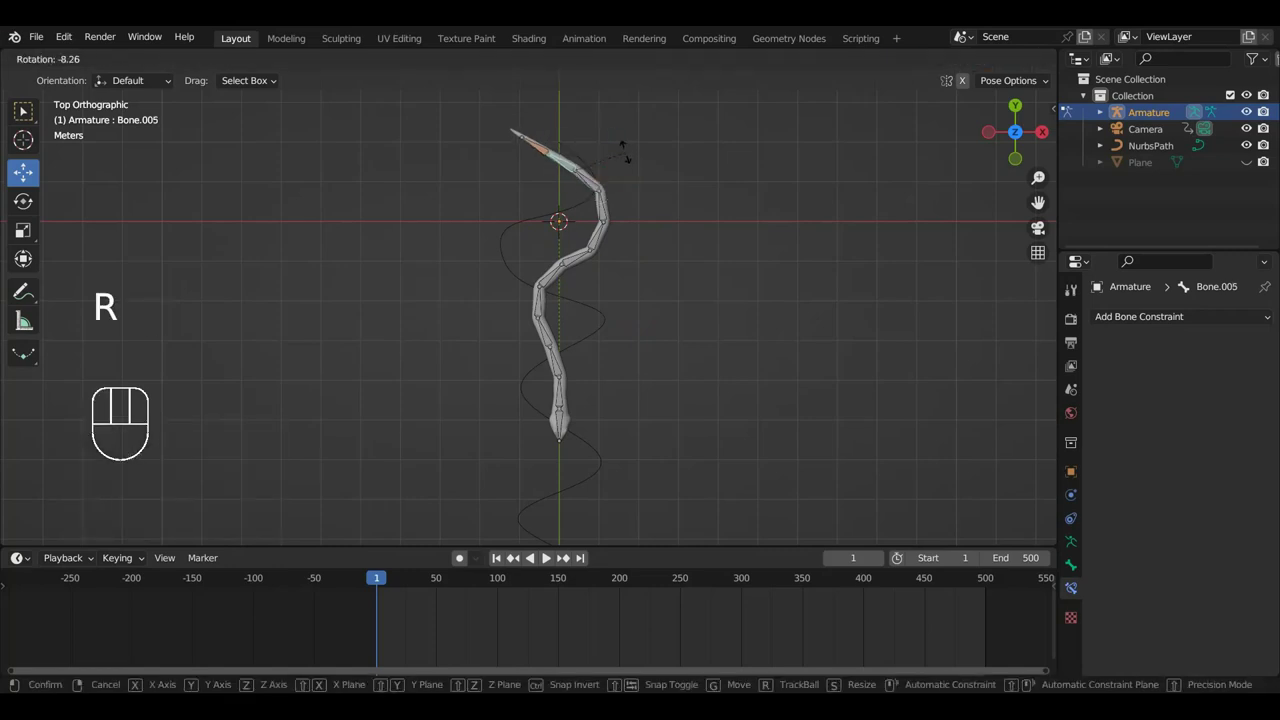
{"action": "left_click", "coordinate": [615, 146]}
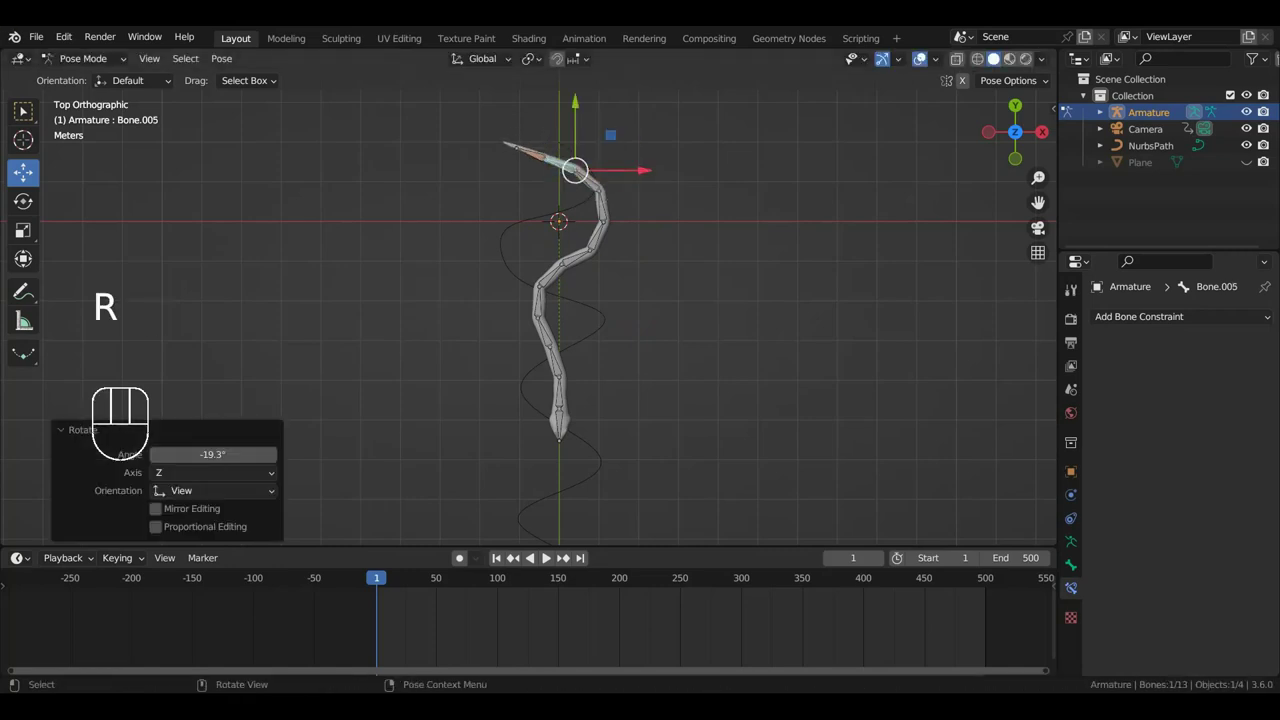
{"action": "key", "text": "r"}
{"action": "left_click", "coordinate": [561, 146]}
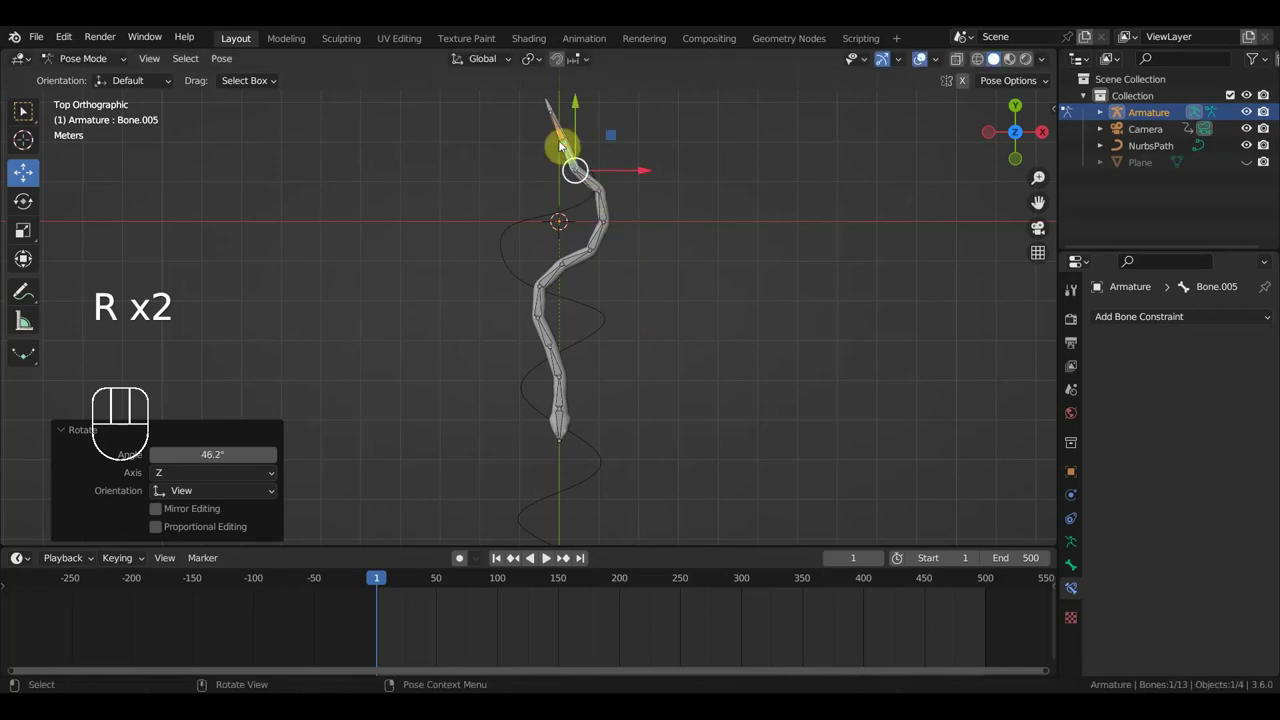
Move the last tail bone about -0.94 m along X and -0.55 m along Y
{"action": "left_click", "coordinate": [558, 133]}
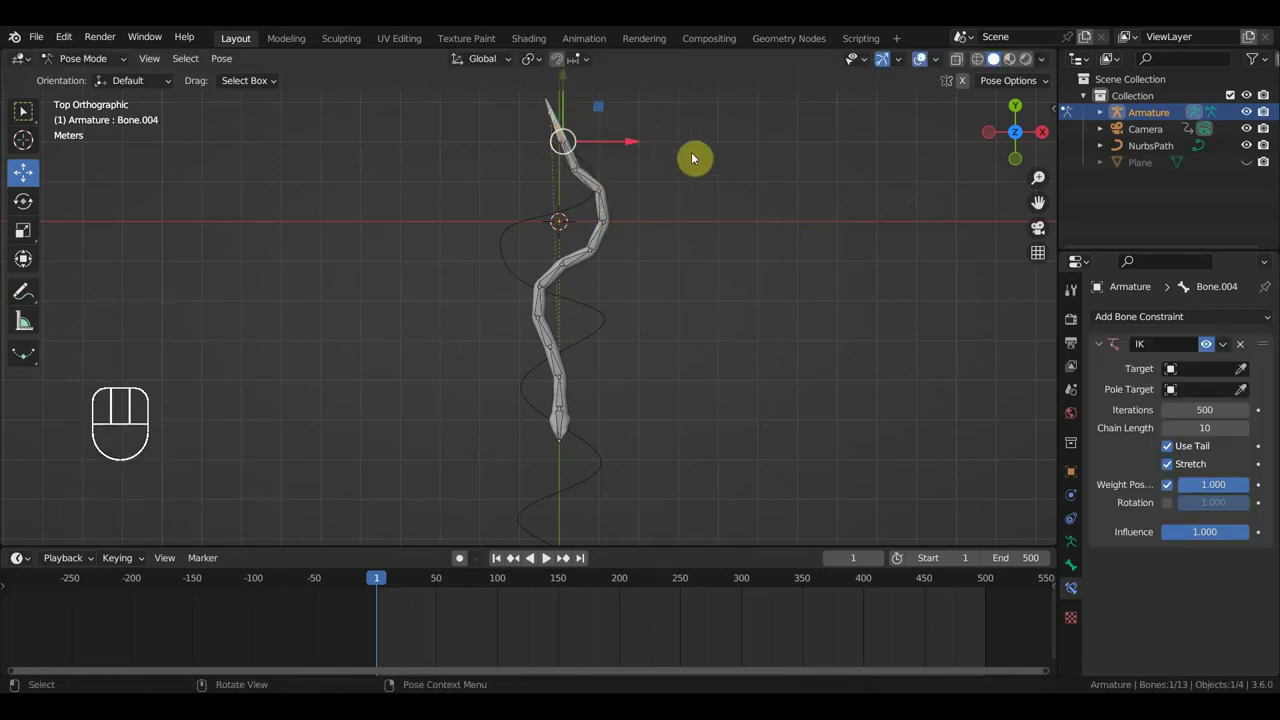
{"action": "key", "text": "g"}
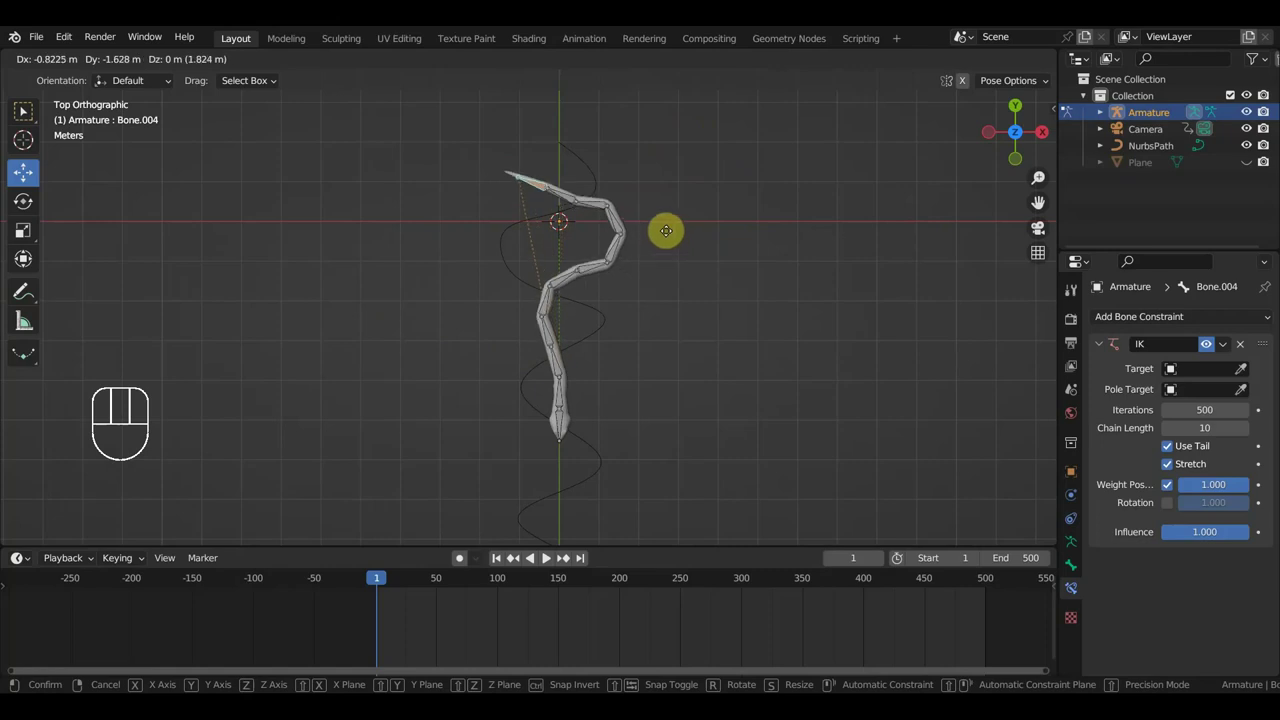
{"action": "left_click", "coordinate": [661, 188]}
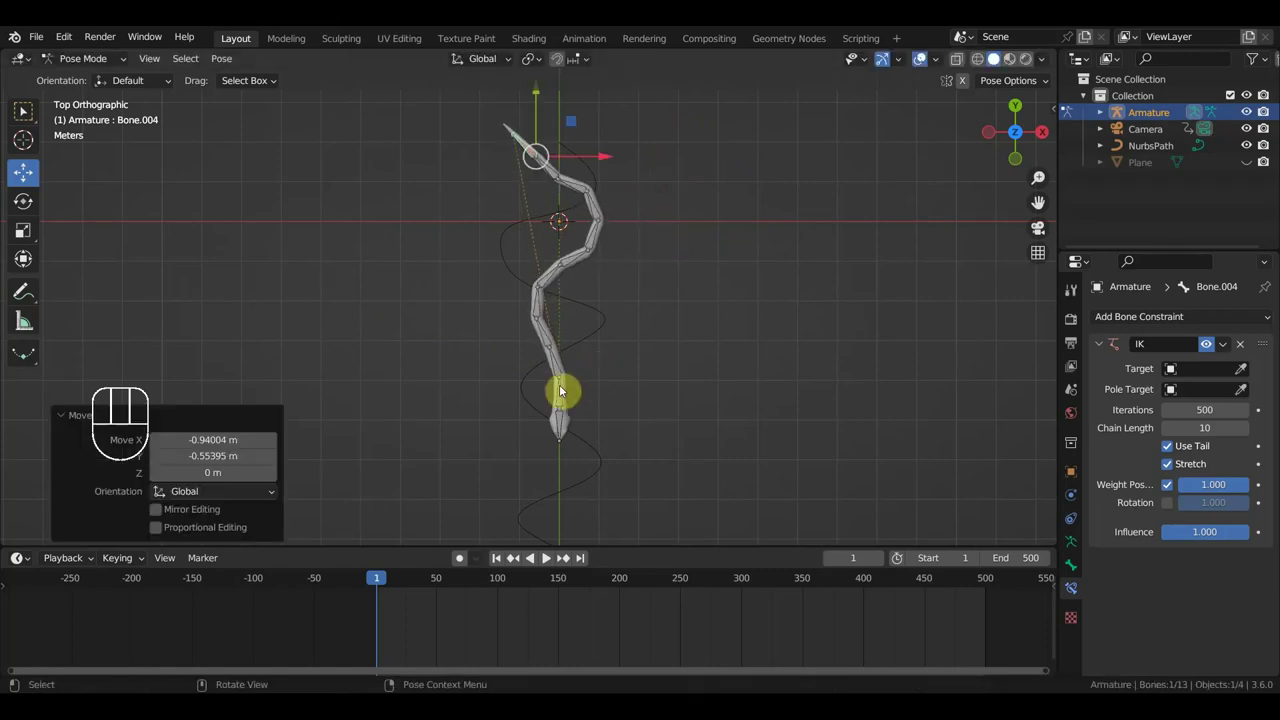
Rotate the second body bone about -43.5°, and turn the third and fourth the opposite way to form a curve behind the head
{"action": "left_click", "coordinate": [559, 367]}
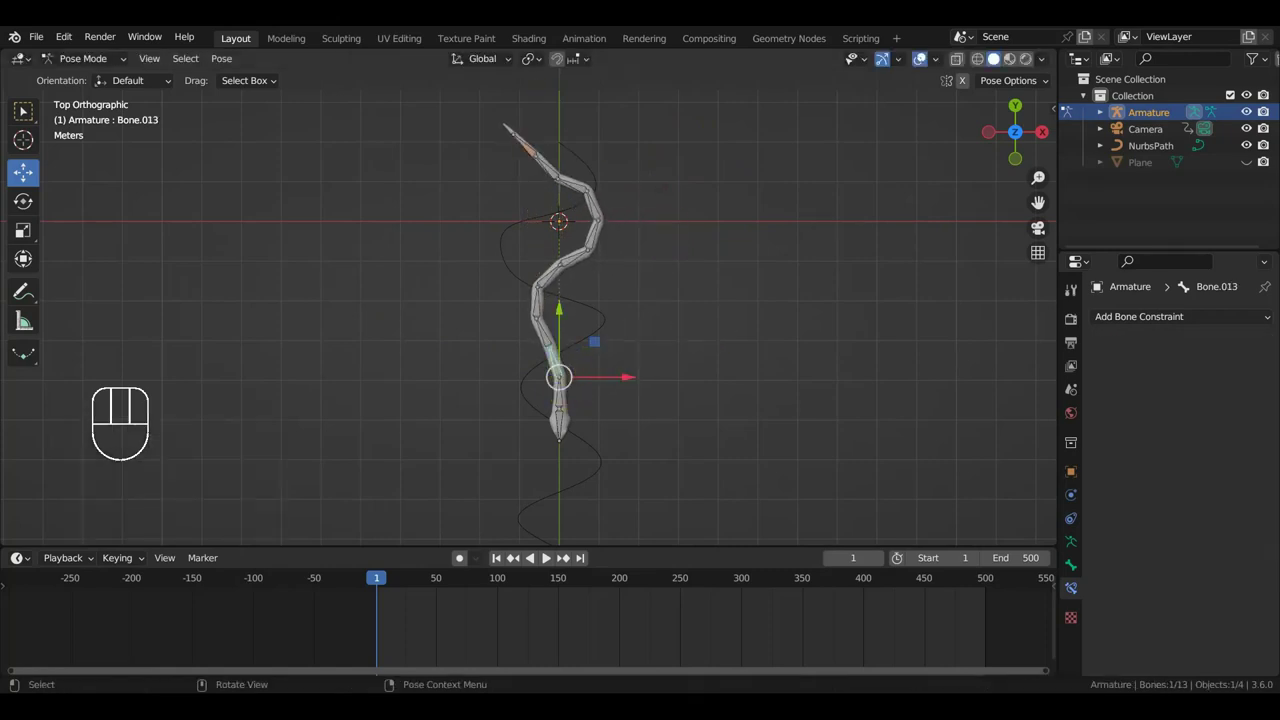
{"action": "key", "text": "r"}
{"action": "left_click", "coordinate": [630, 252]}
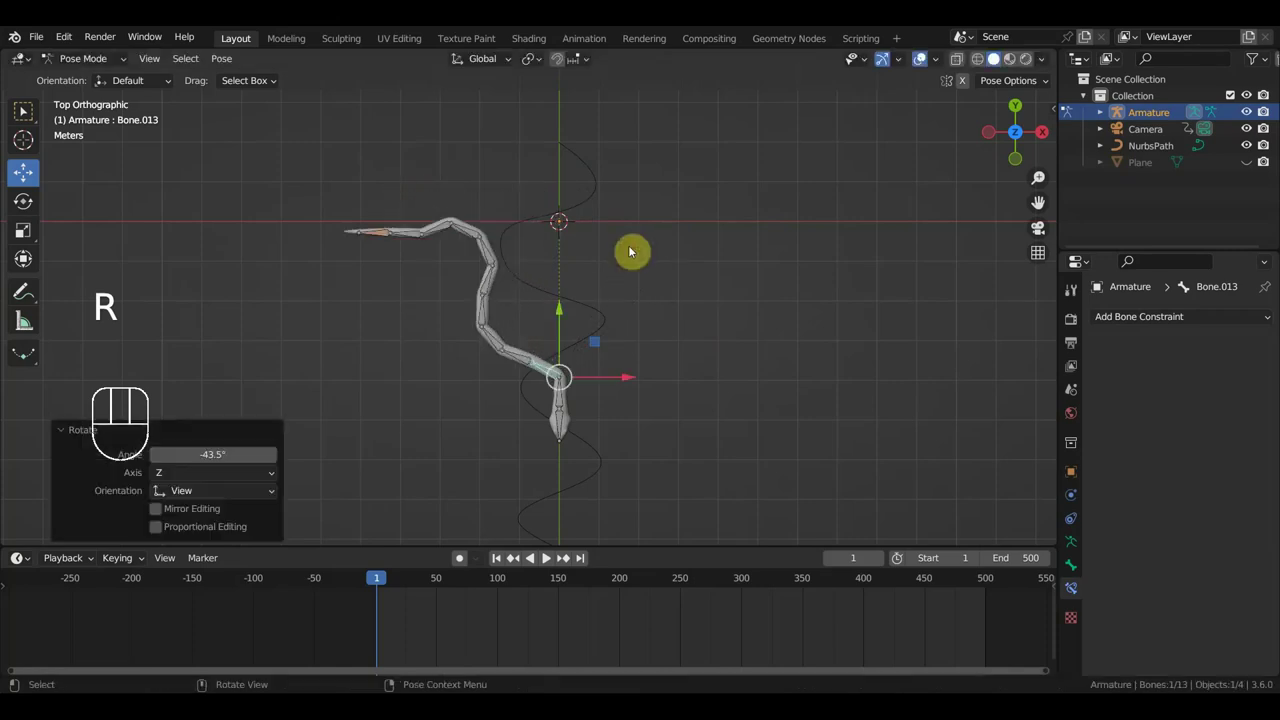
{"action": "left_click", "coordinate": [528, 360]}
{"action": "key", "text": "r"}
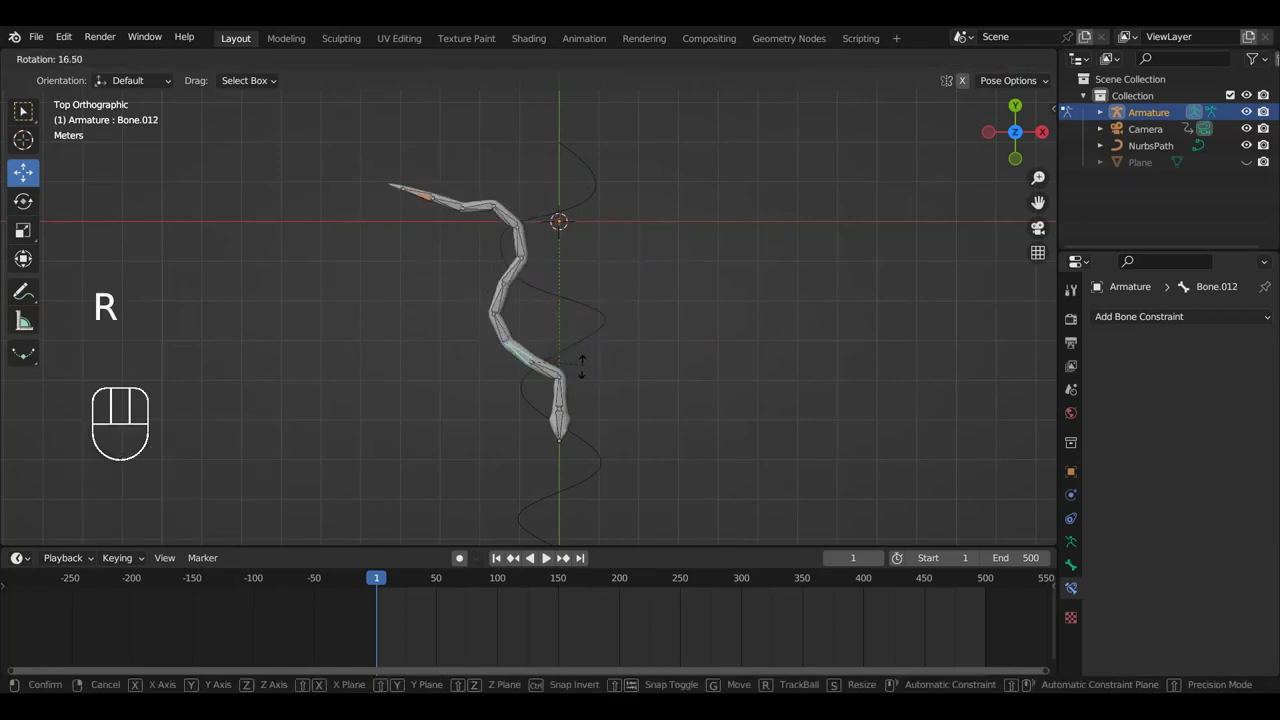
{"action": "left_click", "coordinate": [570, 381]}
{"action": "left_click", "coordinate": [514, 325]}
{"action": "key", "text": "r"}
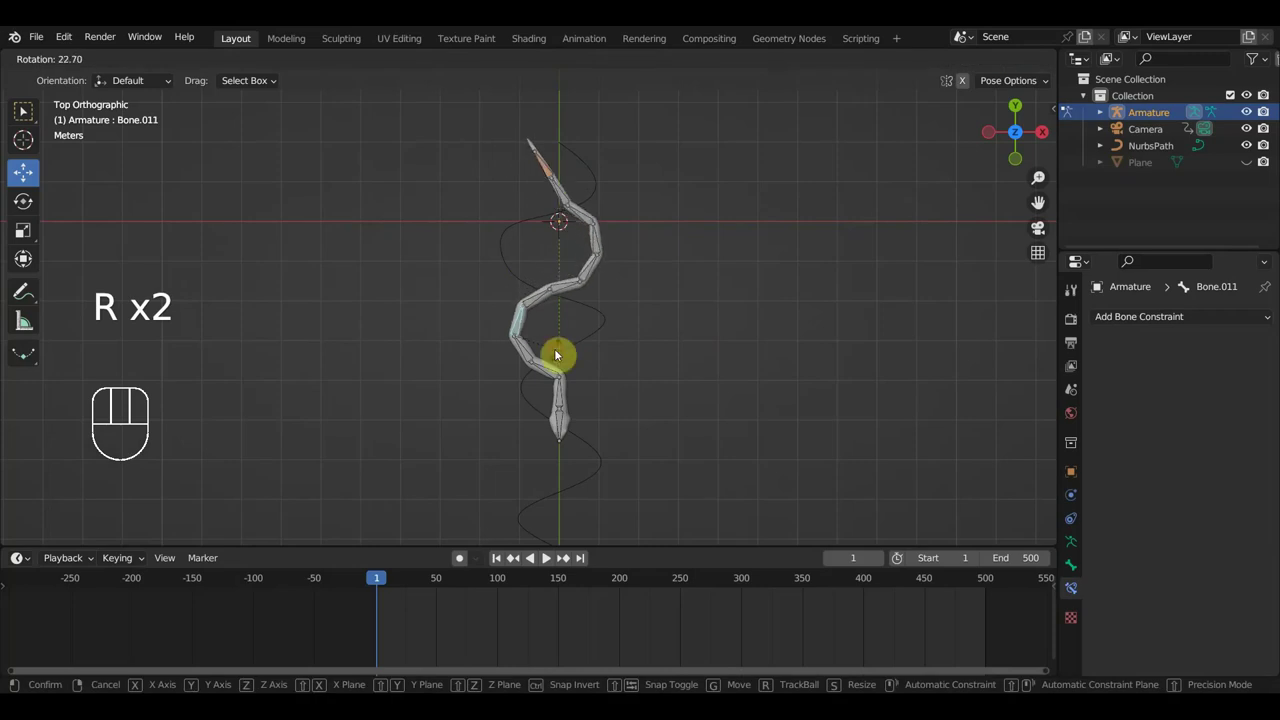
{"action": "left_click", "coordinate": [583, 283]}
Rotate the sixth body bone about 11.8° and again about -31.3°
{"action": "left_click", "coordinate": [563, 289]}
{"action": "key", "text": "r"}
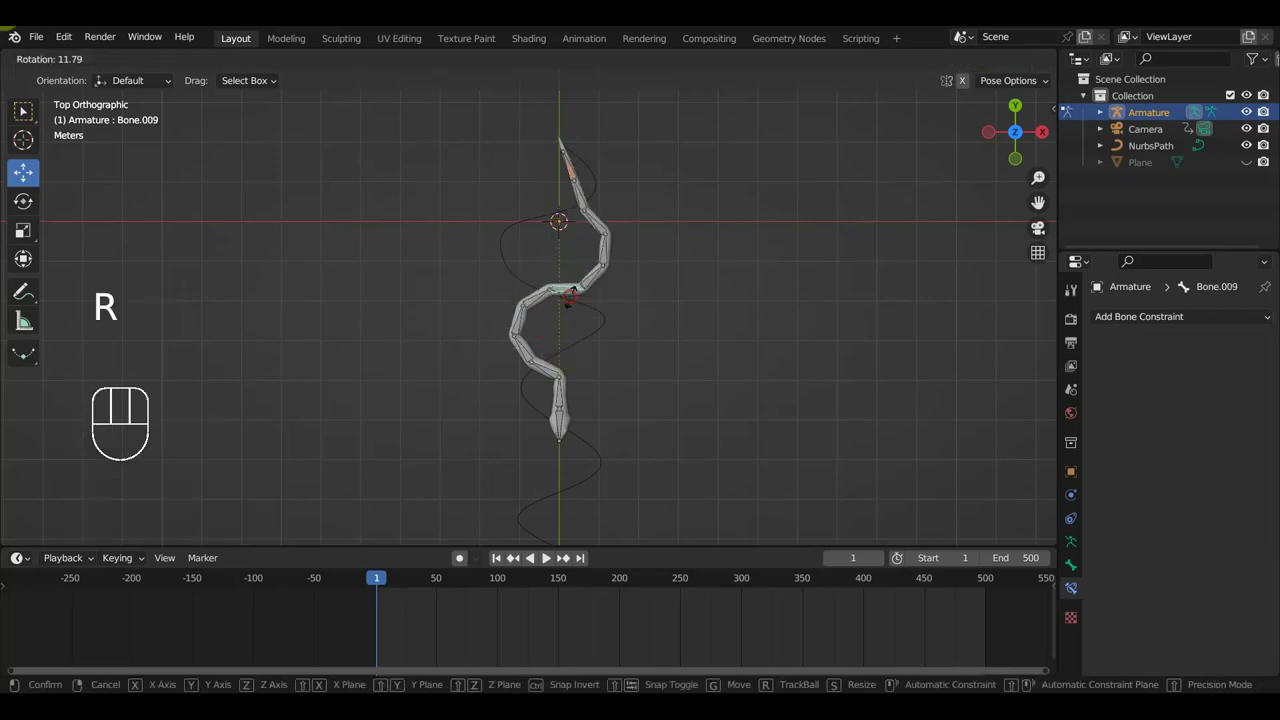
{"action": "left_click", "coordinate": [597, 266]}
{"action": "key", "text": "r"}
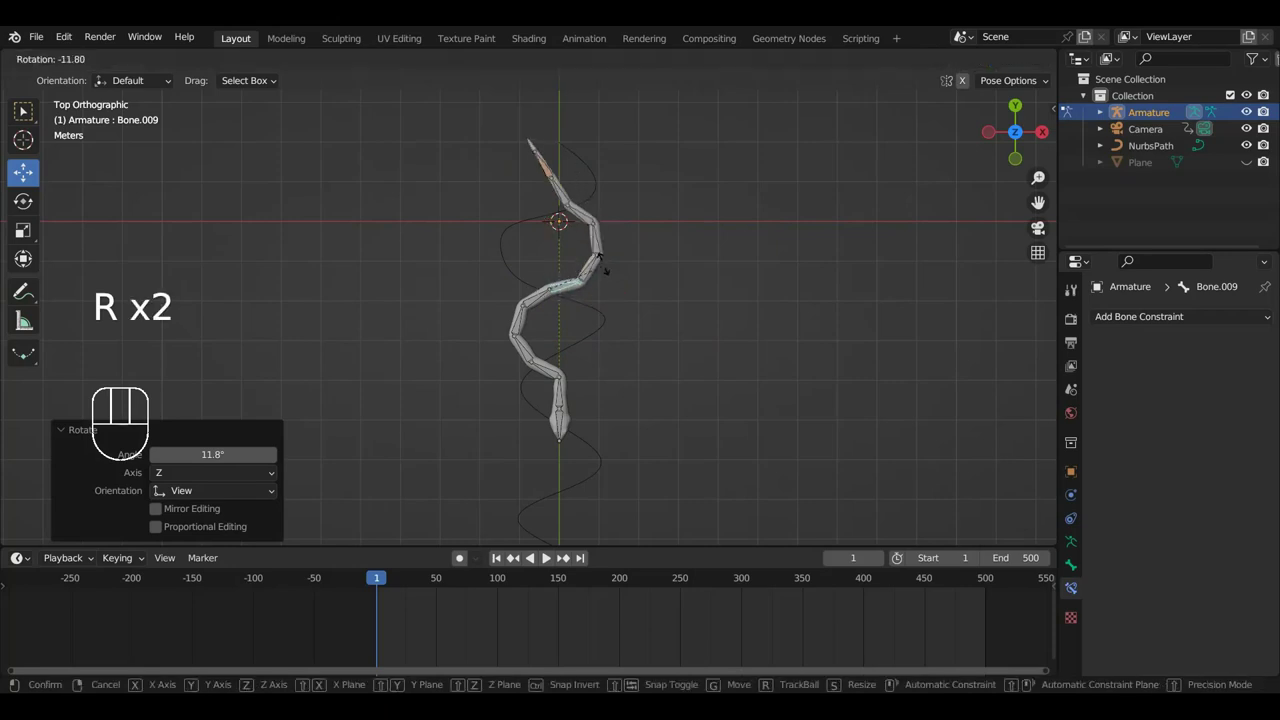
{"action": "left_click", "coordinate": [595, 246]}
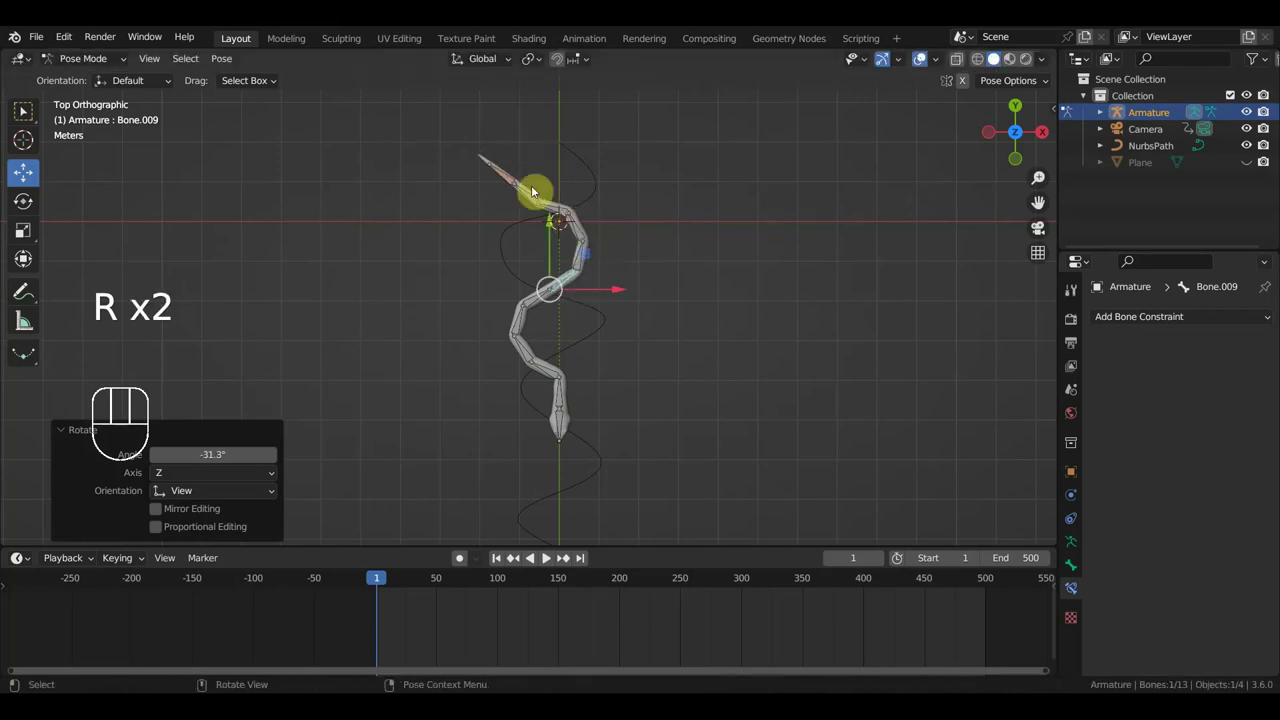
Move the last tail bone about 0.32 m along X and -0.22 m along Y
{"action": "left_click", "coordinate": [515, 180]}
{"action": "key", "text": "g"}
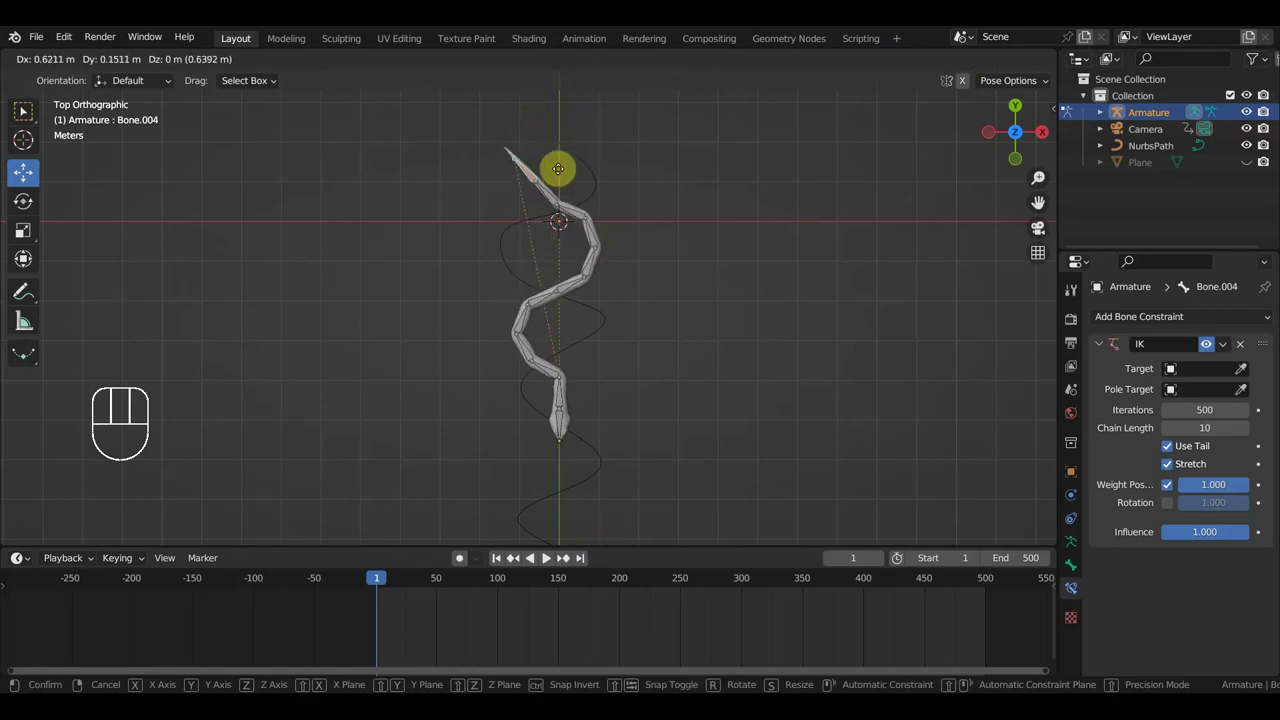
{"action": "left_click", "coordinate": [543, 181]}
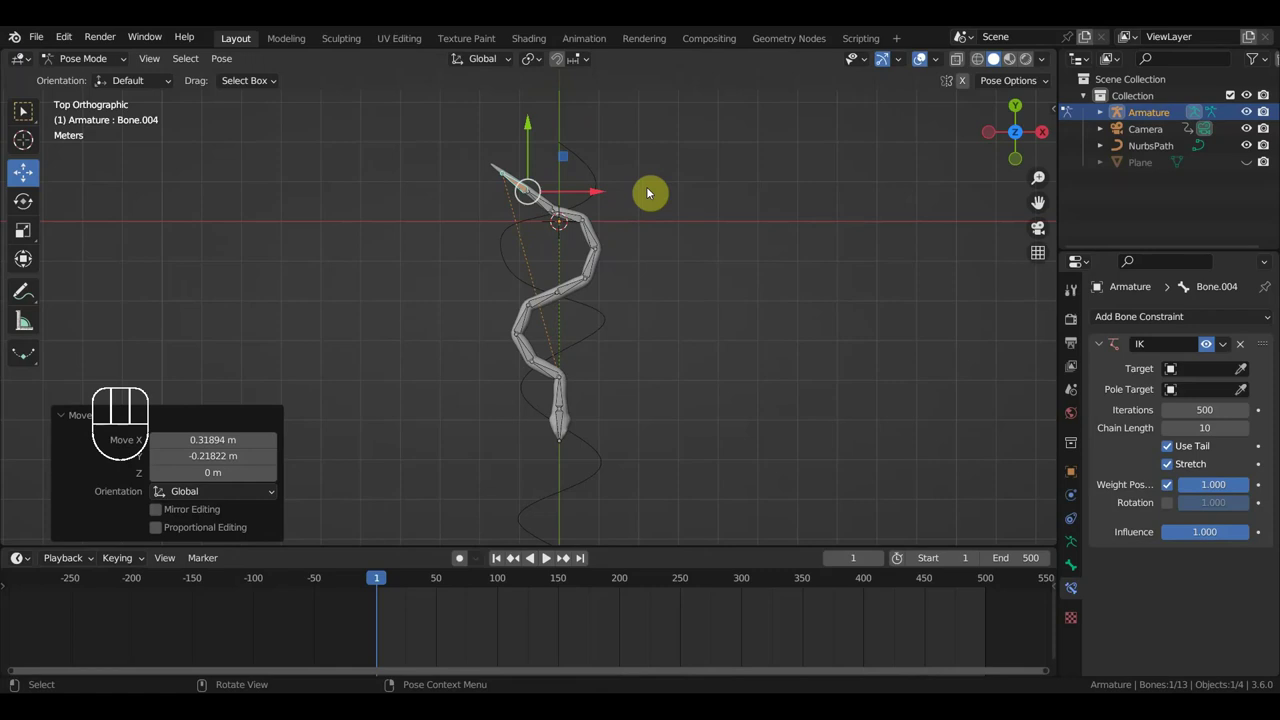
Clear the location and rotation of all the snake armature's bones to restore the straight rest pose
{"action": "middle_click_drag", "start_coordinate": [740, 251], "coordinate": [524, 217]}
{"action": "key", "text": "a"}
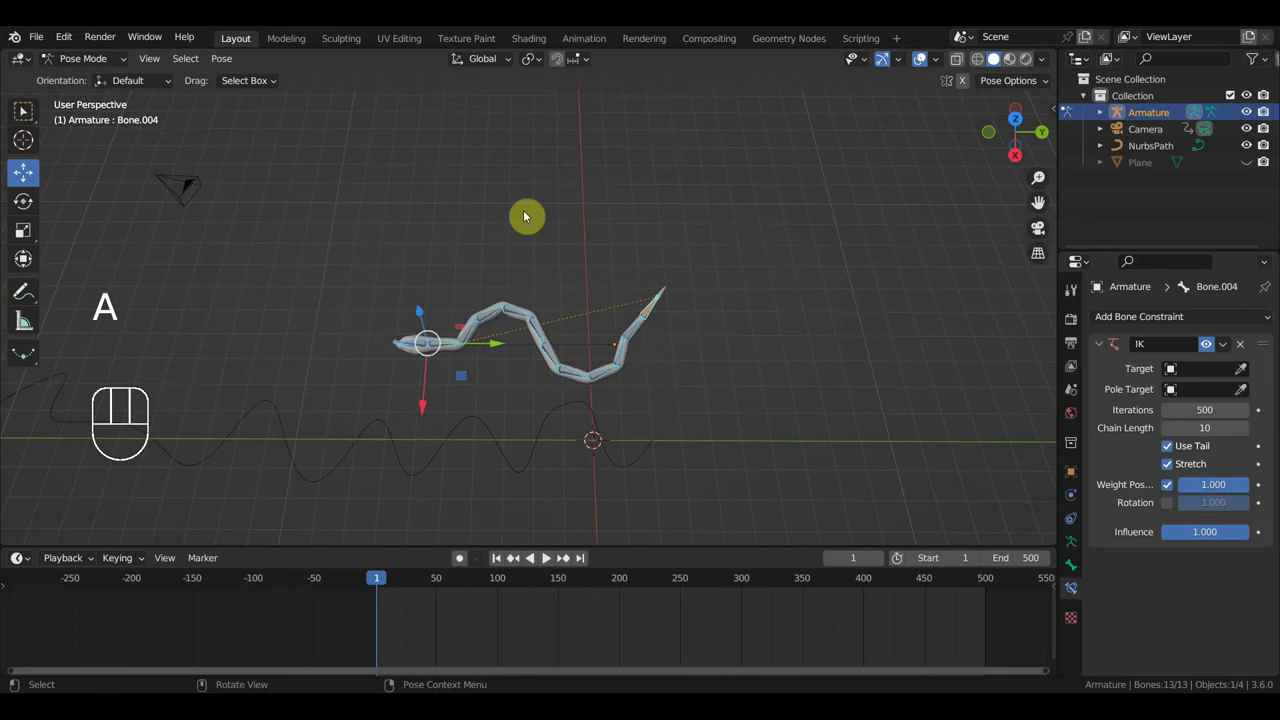
{"action": "key", "text": "alt"}
{"action": "key", "text": "alt+r"}
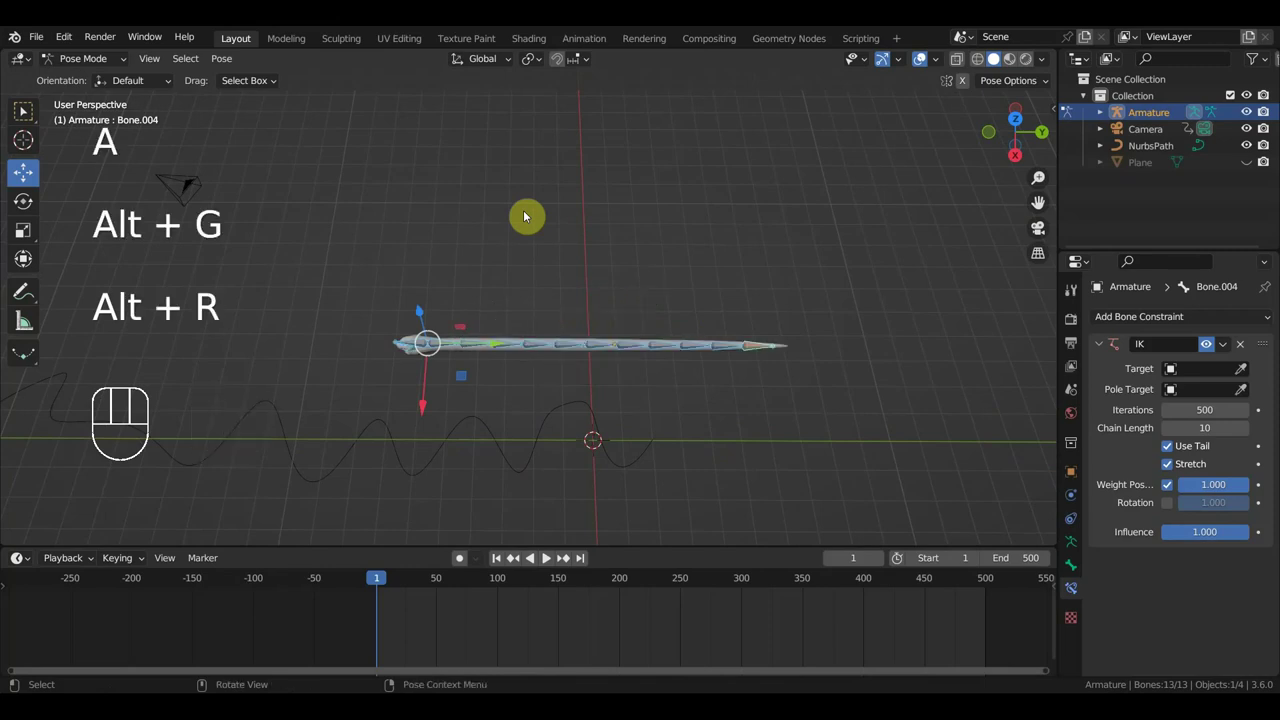
{"action": "middle_click_drag", "start_coordinate": [700, 297], "coordinate": [578, 318]}
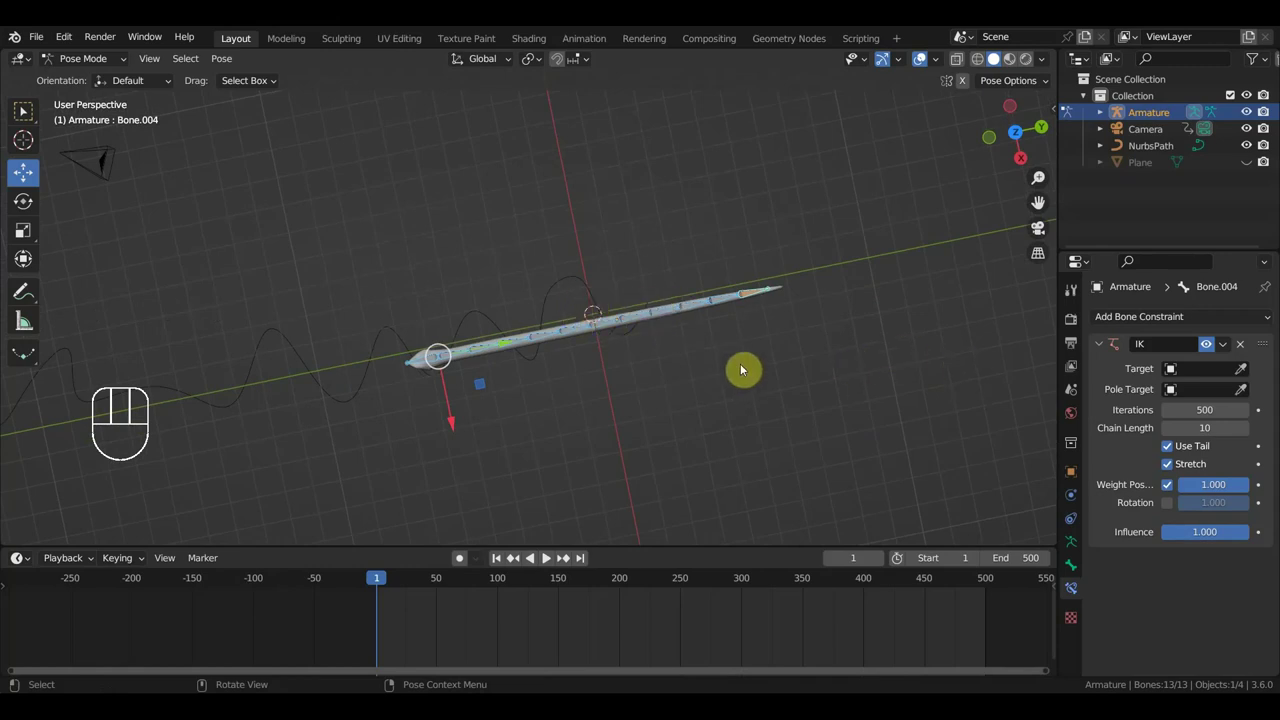
Switch to Object Mode and lower the snake armature along Z to the path's level, finishing with a move of about -3.75 m
{"action": "key", "text": "KP_3"}
{"action": "scroll", "coordinate": [669, 383], "scroll_direction": "down", "scroll_amount": 3}
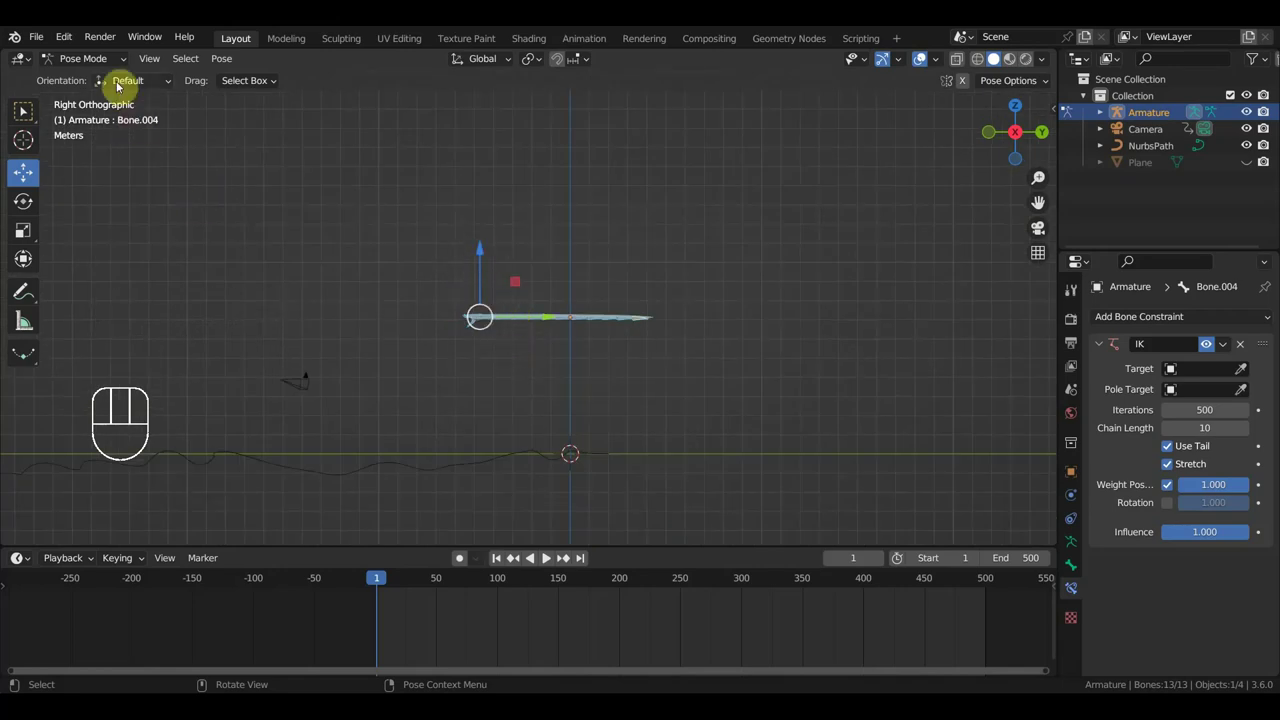
{"action": "left_click", "coordinate": [83, 59]}
{"action": "left_click", "coordinate": [91, 78]}
{"action": "scroll", "coordinate": [523, 304], "scroll_direction": "up", "scroll_amount": 1}
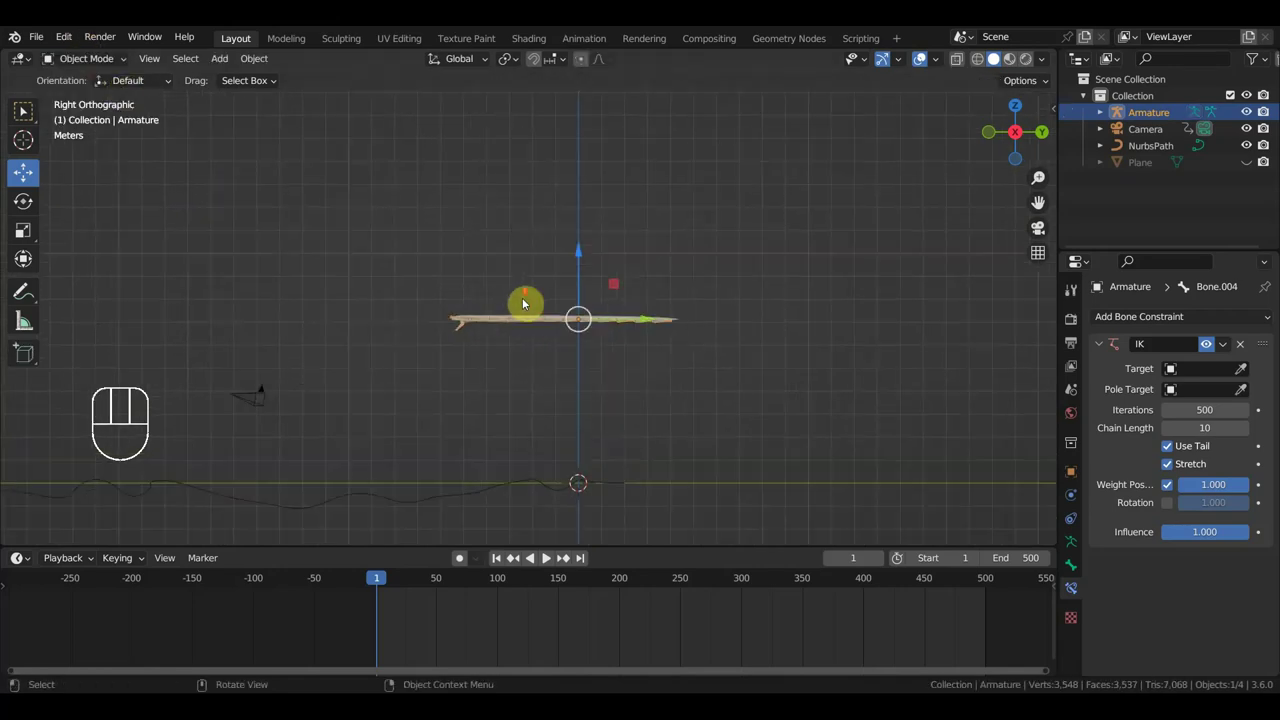
{"action": "scroll", "coordinate": [474, 334], "scroll_direction": "up", "scroll_amount": 4}
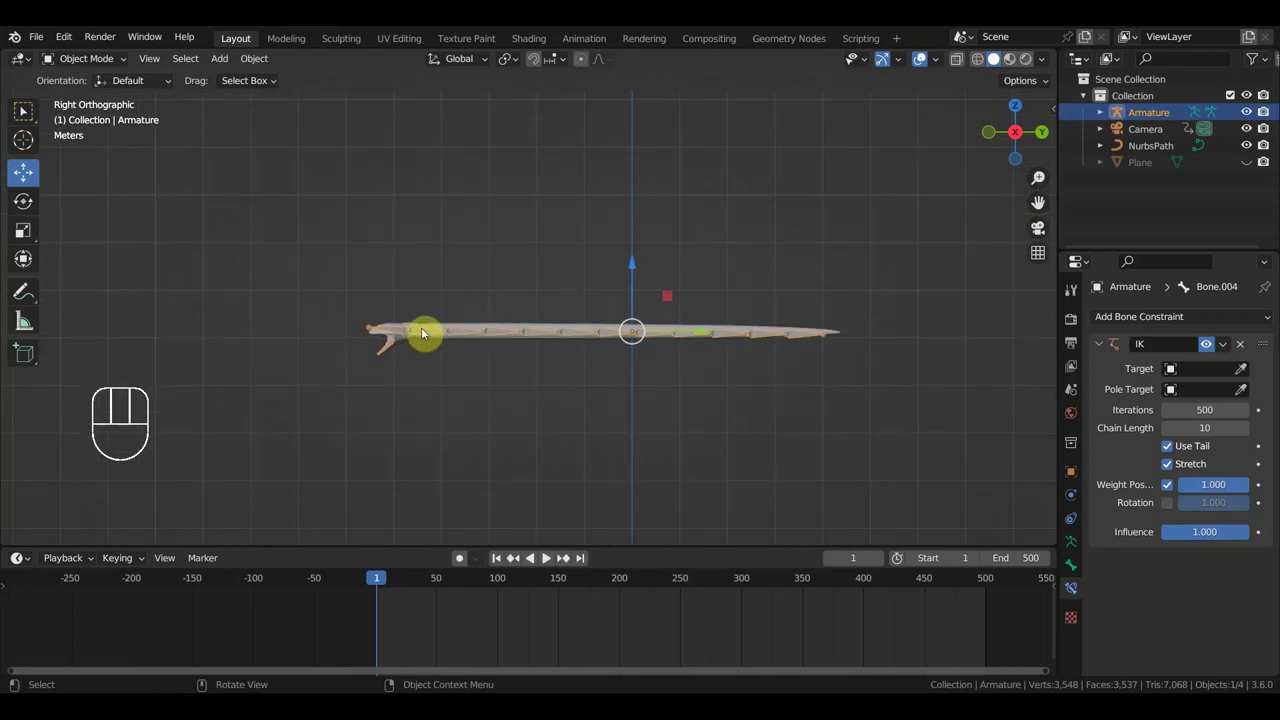
{"action": "left_click_drag", "start_coordinate": [634, 268], "coordinate": [634, 429]}
{"action": "scroll", "coordinate": [667, 408], "scroll_direction": "down", "scroll_amount": 2}
{"action": "middle_click_drag", "start_coordinate": [667, 408], "coordinate": [672, 210], "text": "shift"}
{"action": "left_click_drag", "start_coordinate": [634, 190], "coordinate": [660, 320]}
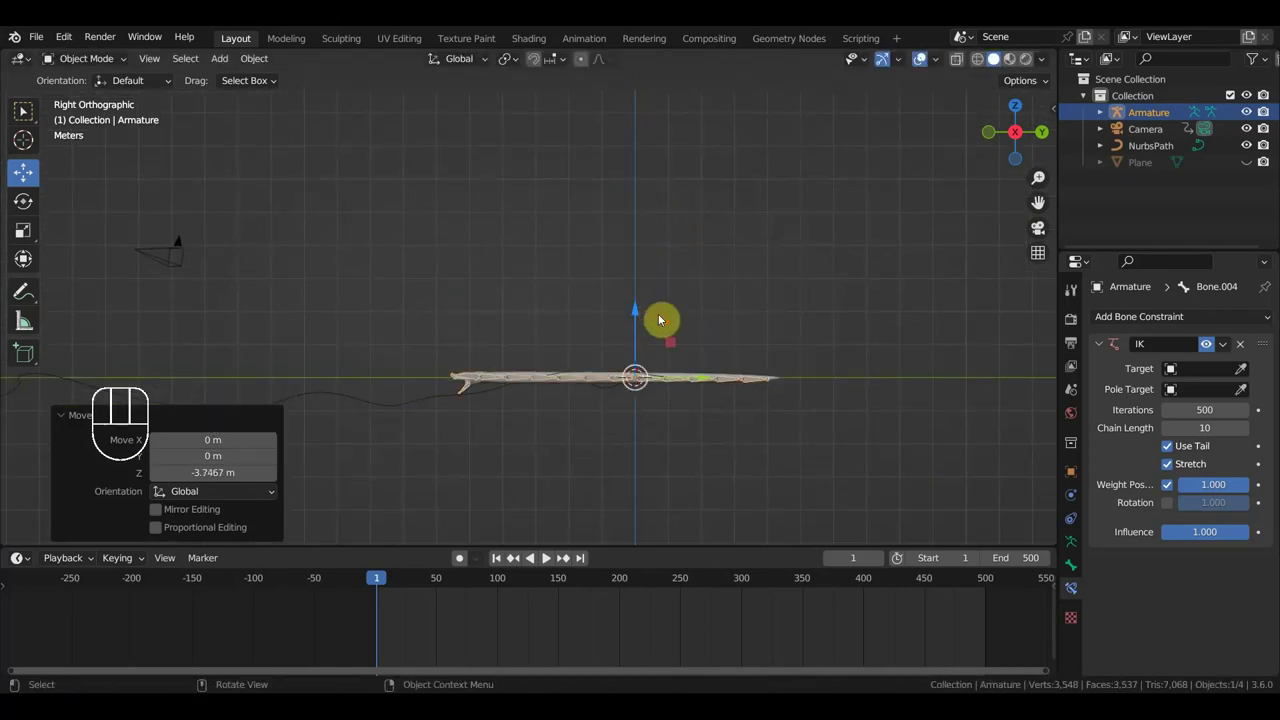
{"action": "left_click", "coordinate": [496, 383]}
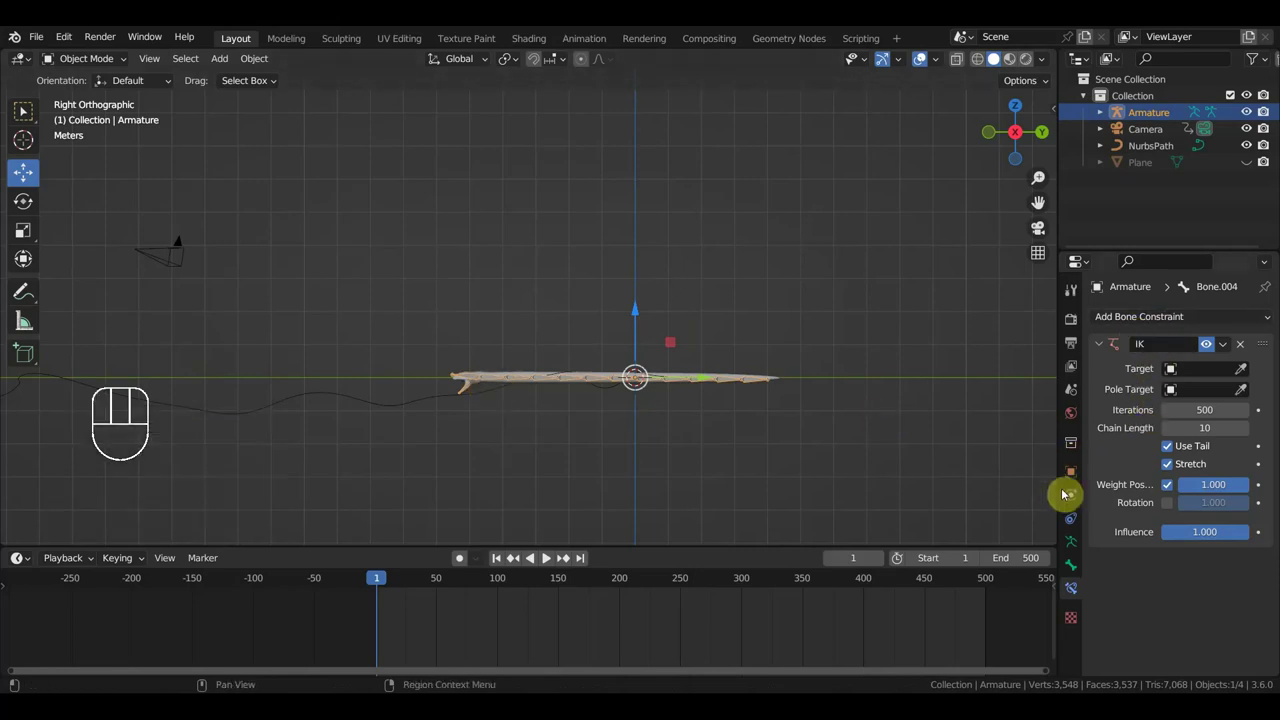
Add a Follow Path object constraint to the armature with NurbsPath as its target
{"action": "middle_click_drag", "start_coordinate": [723, 443], "coordinate": [781, 406]}
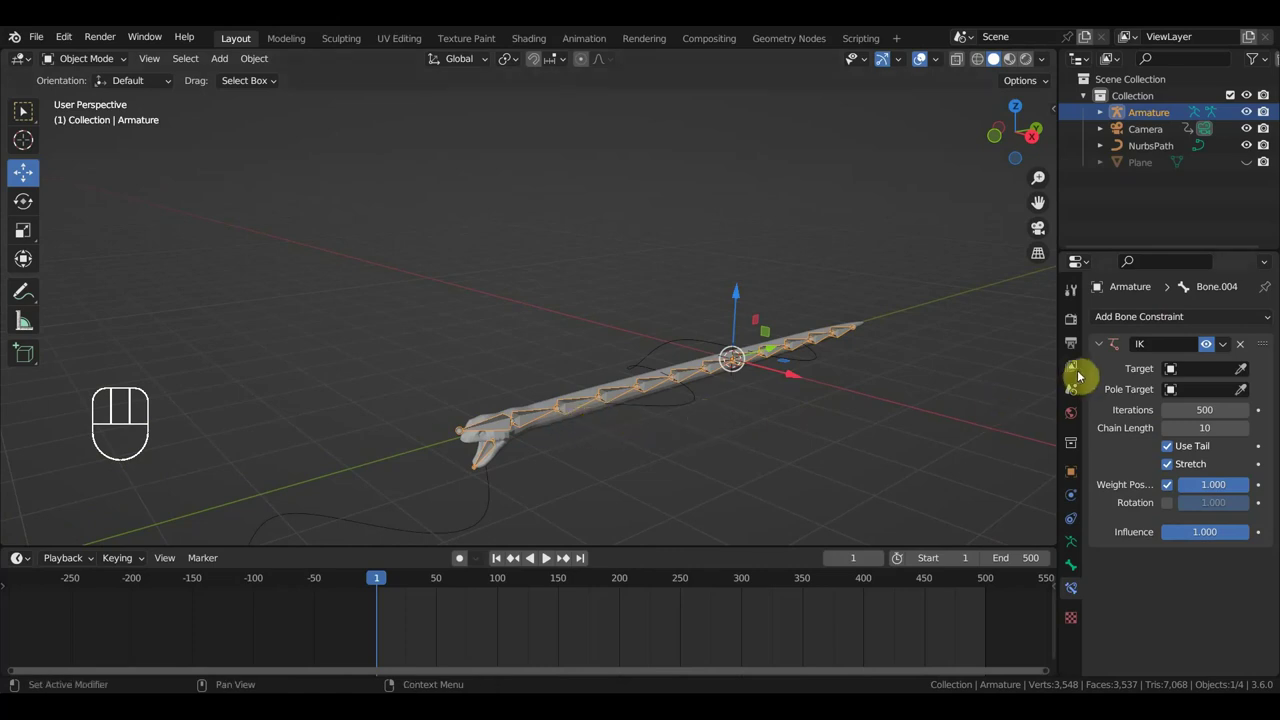
{"action": "left_click", "coordinate": [1175, 317]}
{"action": "key", "text": "i"}
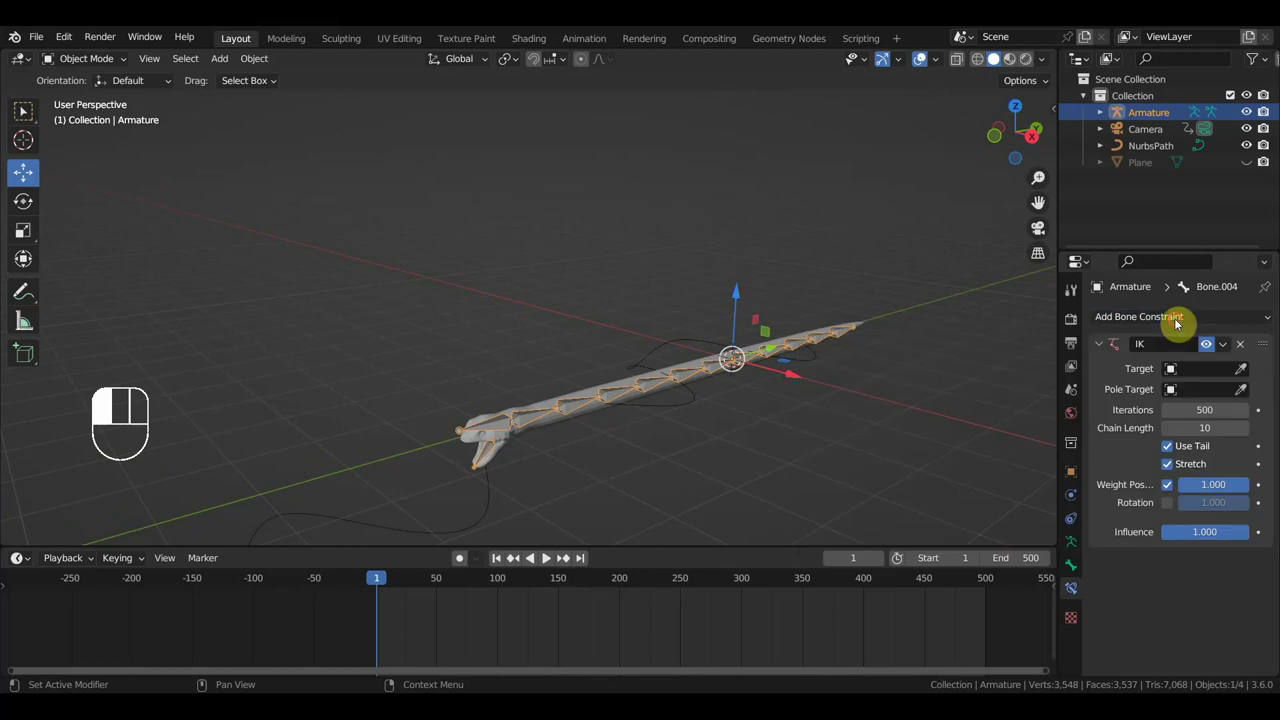
{"action": "left_click", "coordinate": [1075, 530]}
{"action": "left_click", "coordinate": [1184, 318]}
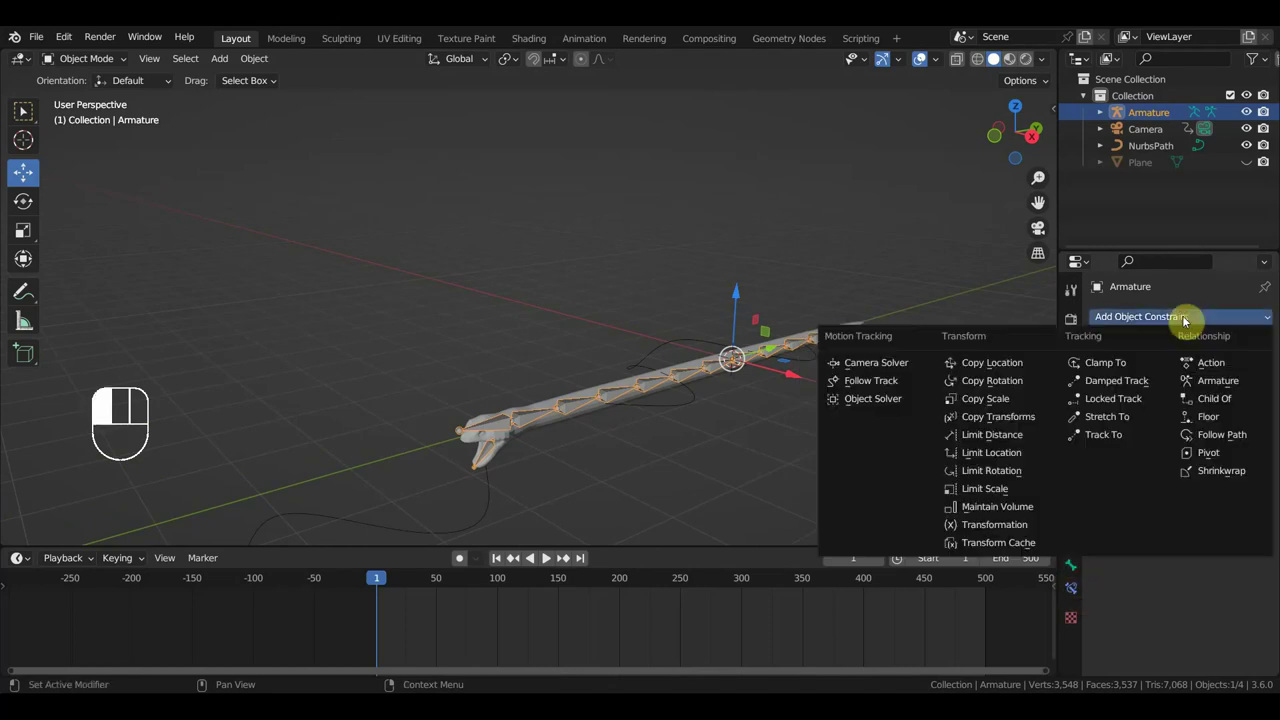
{"action": "left_click", "coordinate": [1222, 435]}
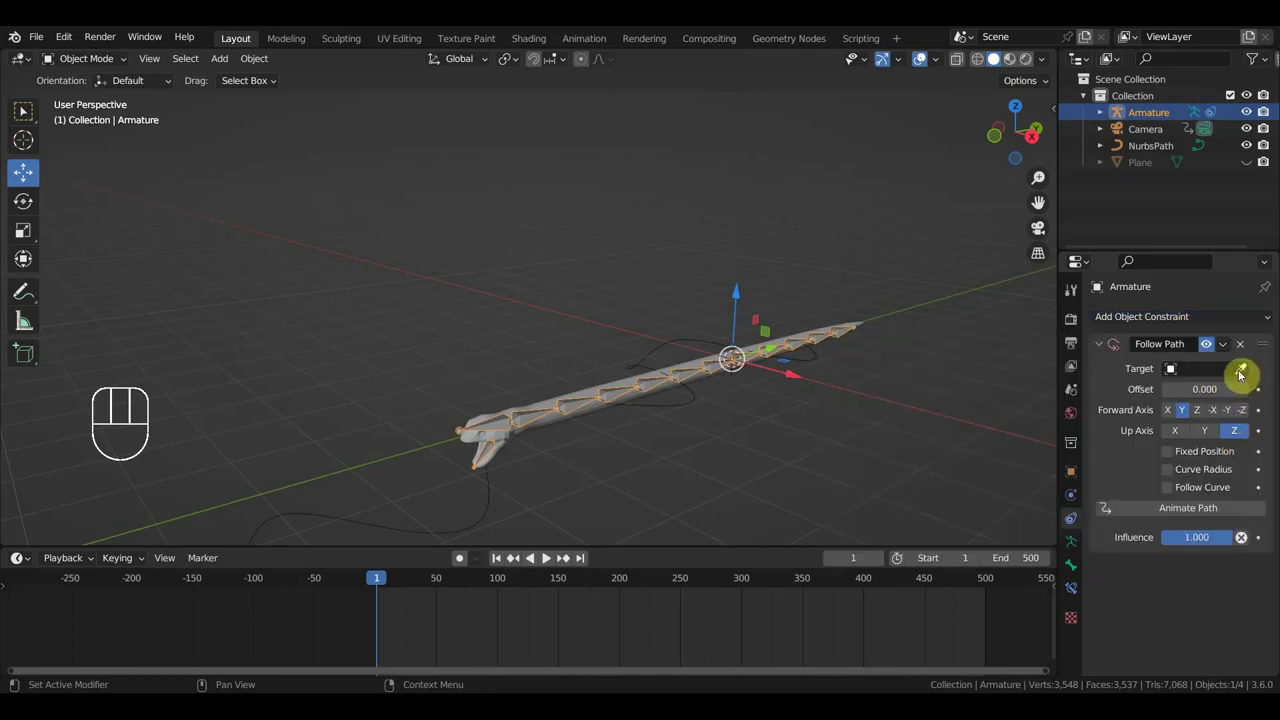
{"action": "left_click", "coordinate": [1206, 368]}
{"action": "left_click", "coordinate": [1143, 391]}
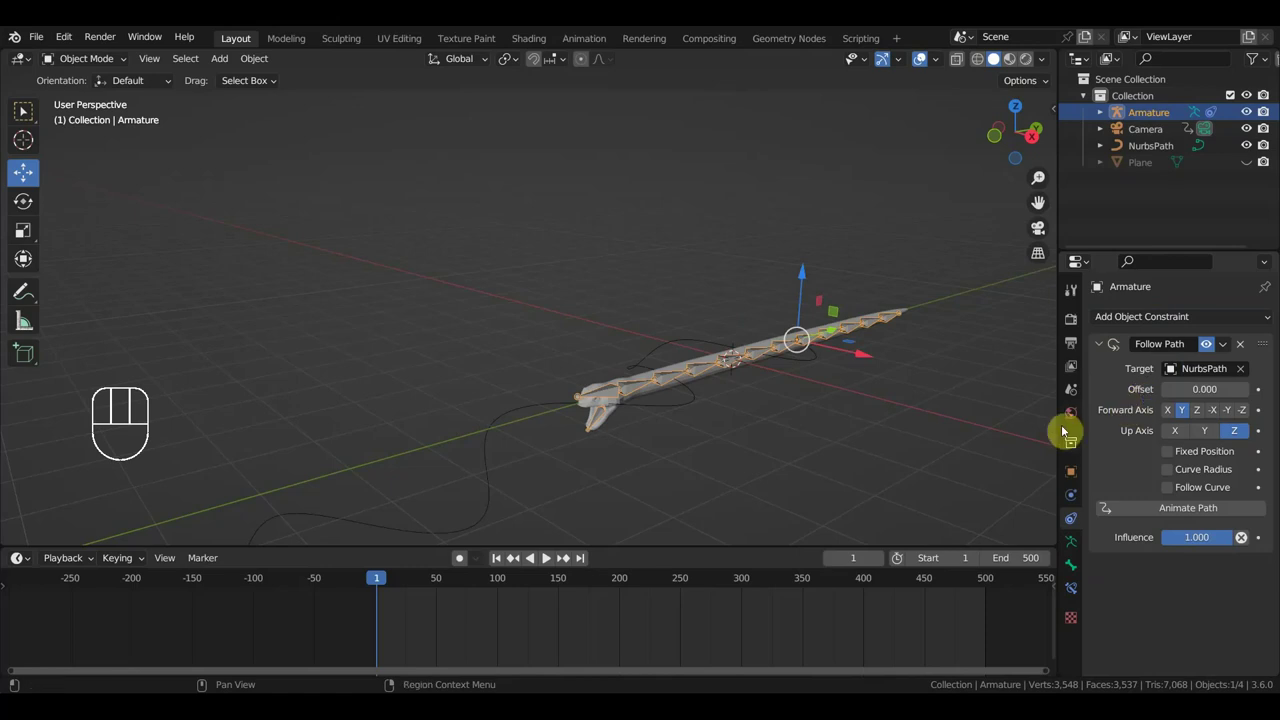
Animate the path for the armature's Follow Path constraint and play back the snake's motion
{"action": "left_click", "coordinate": [1175, 510]}
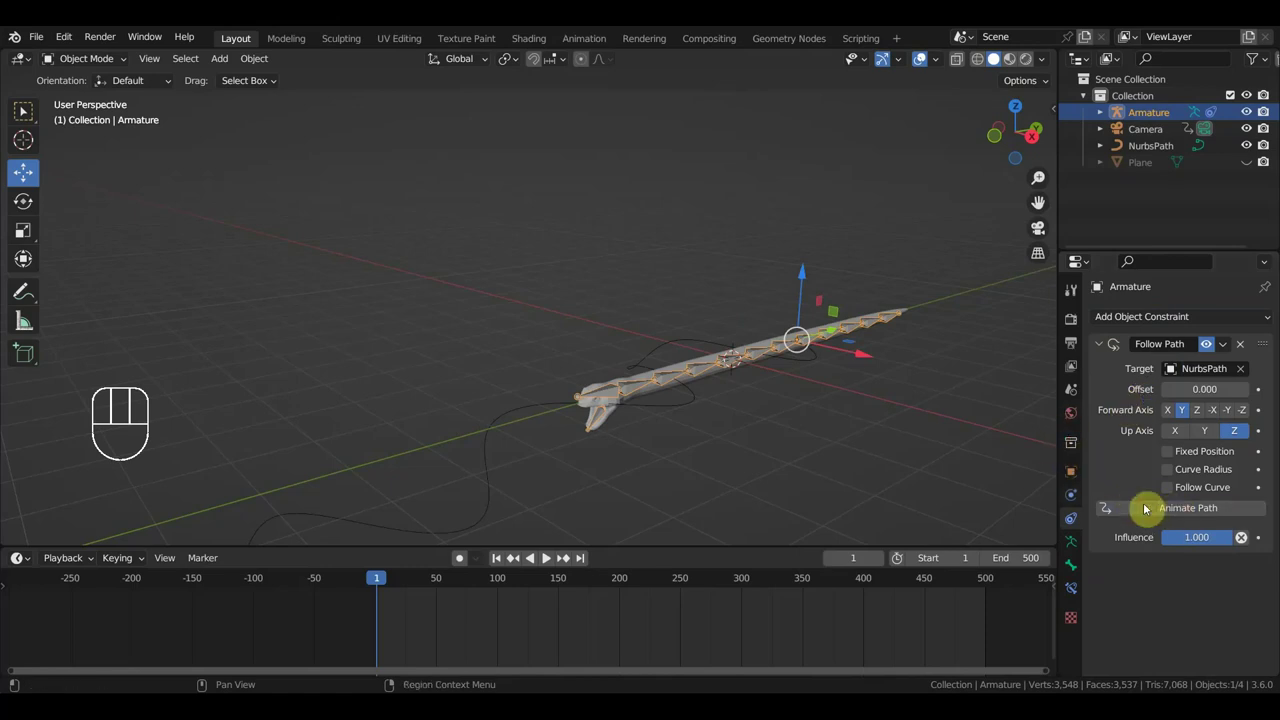
{"action": "key", "text": "space"}
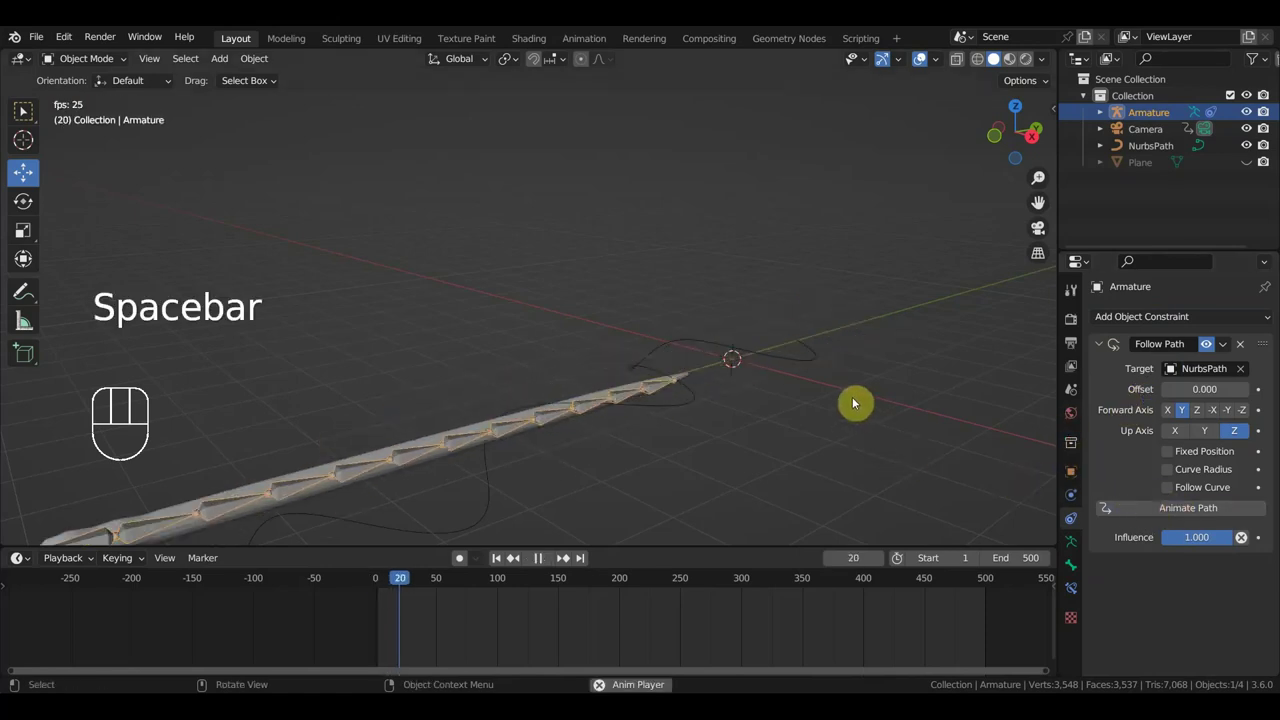
{"action": "key", "text": "space"}
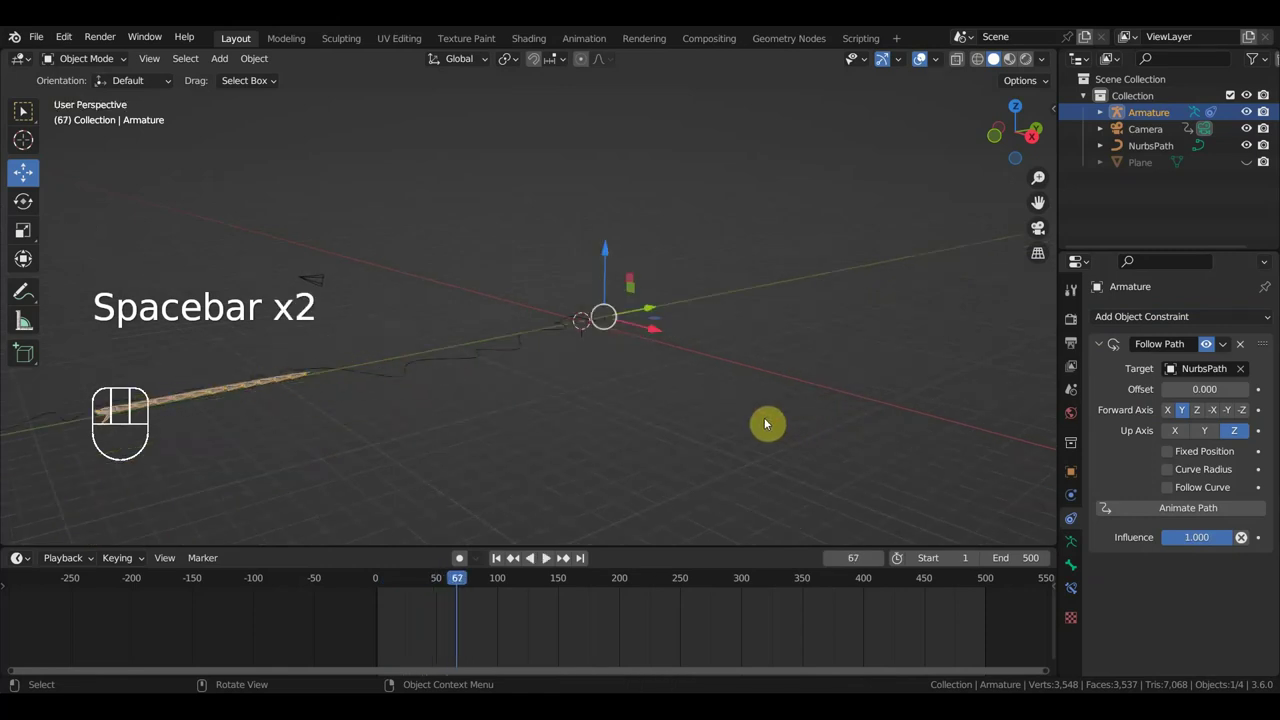
Try Fixed Position and Curve Radius in turn on the Follow Path constraint during playback, and turn both off again
{"action": "middle_click_drag", "start_coordinate": [740, 434], "coordinate": [1045, 405], "text": "shift"}
{"action": "left_click", "coordinate": [1167, 451]}
{"action": "scroll", "coordinate": [934, 450], "scroll_direction": "up", "scroll_amount": 3}
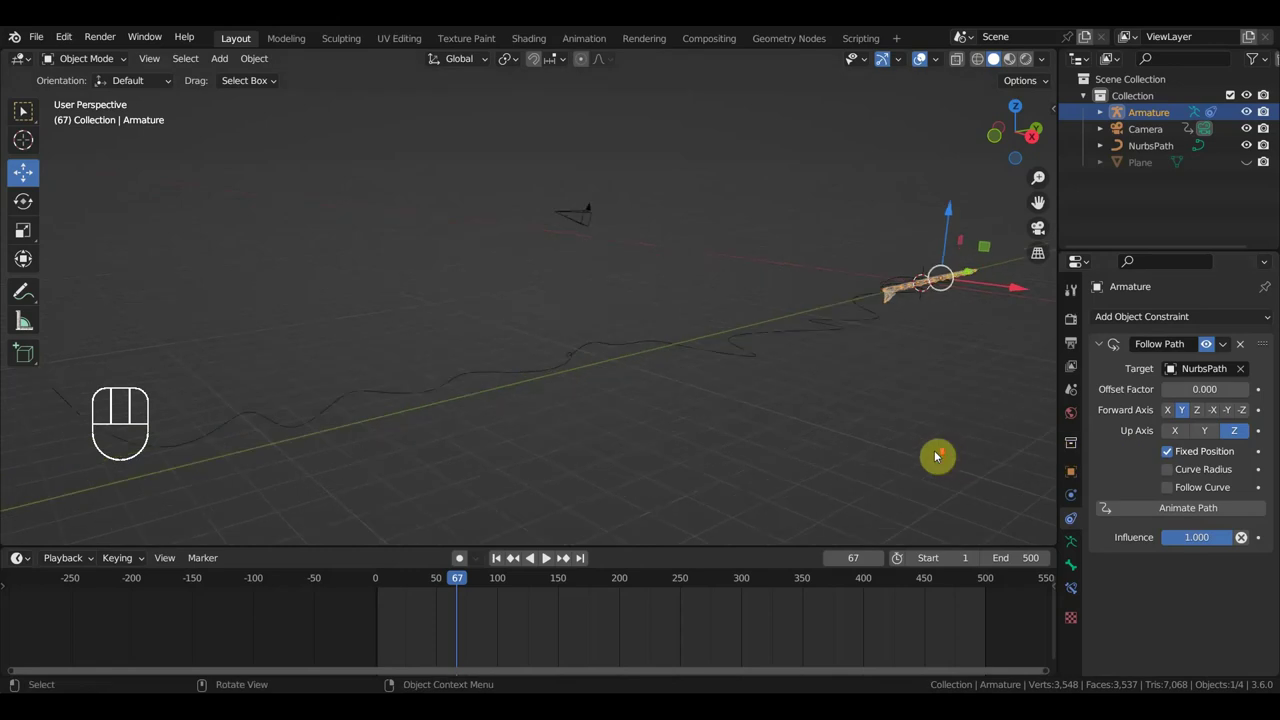
{"action": "key", "text": "space"}
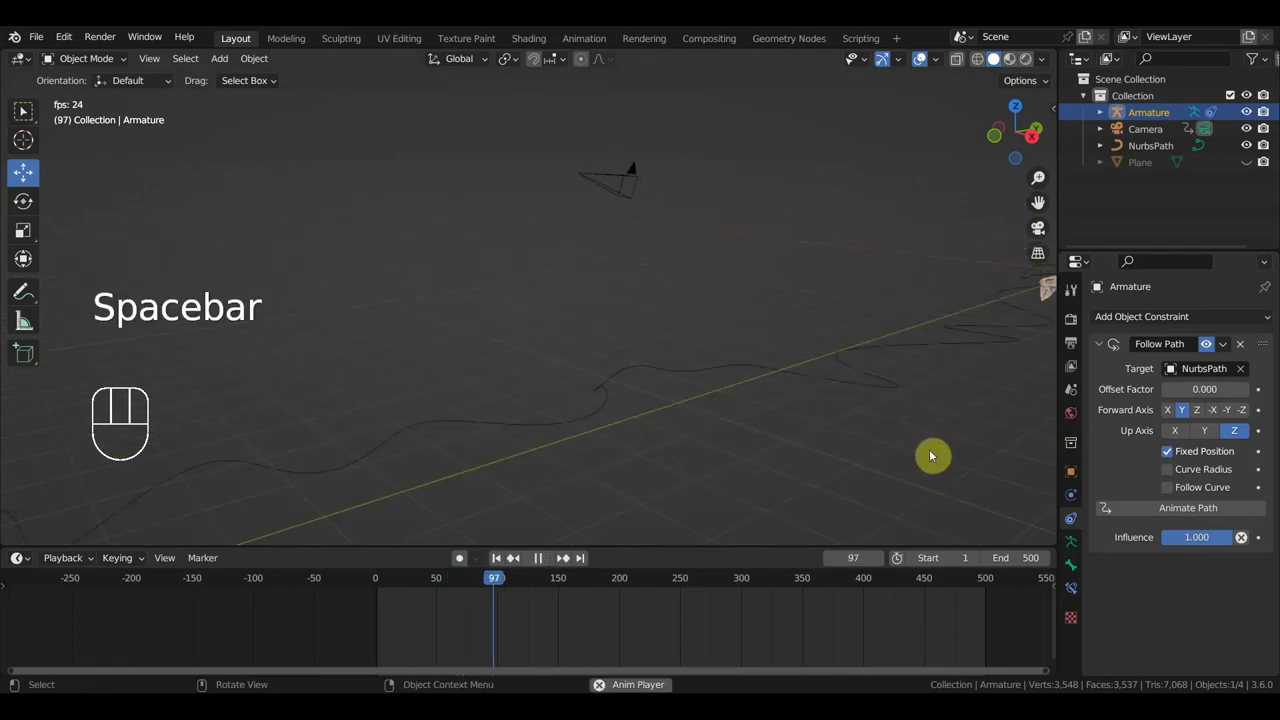
{"action": "left_click", "coordinate": [1167, 451]}
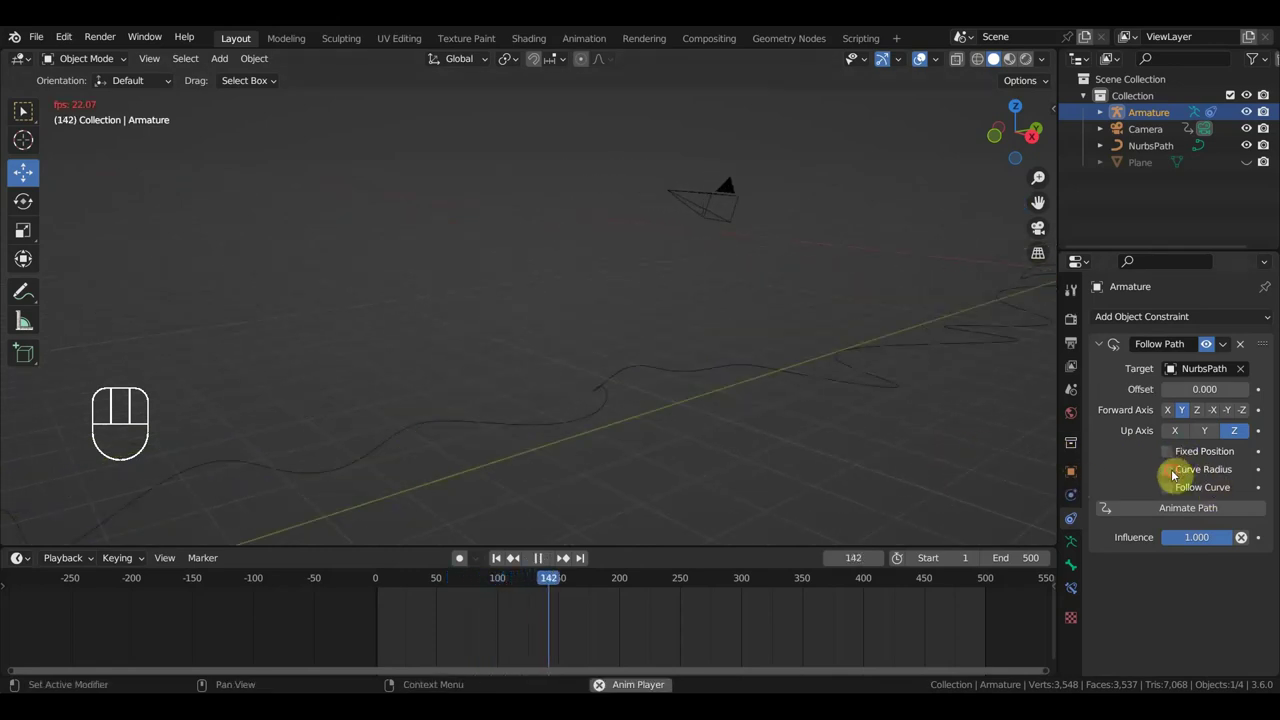
{"action": "left_click", "coordinate": [1167, 469]}
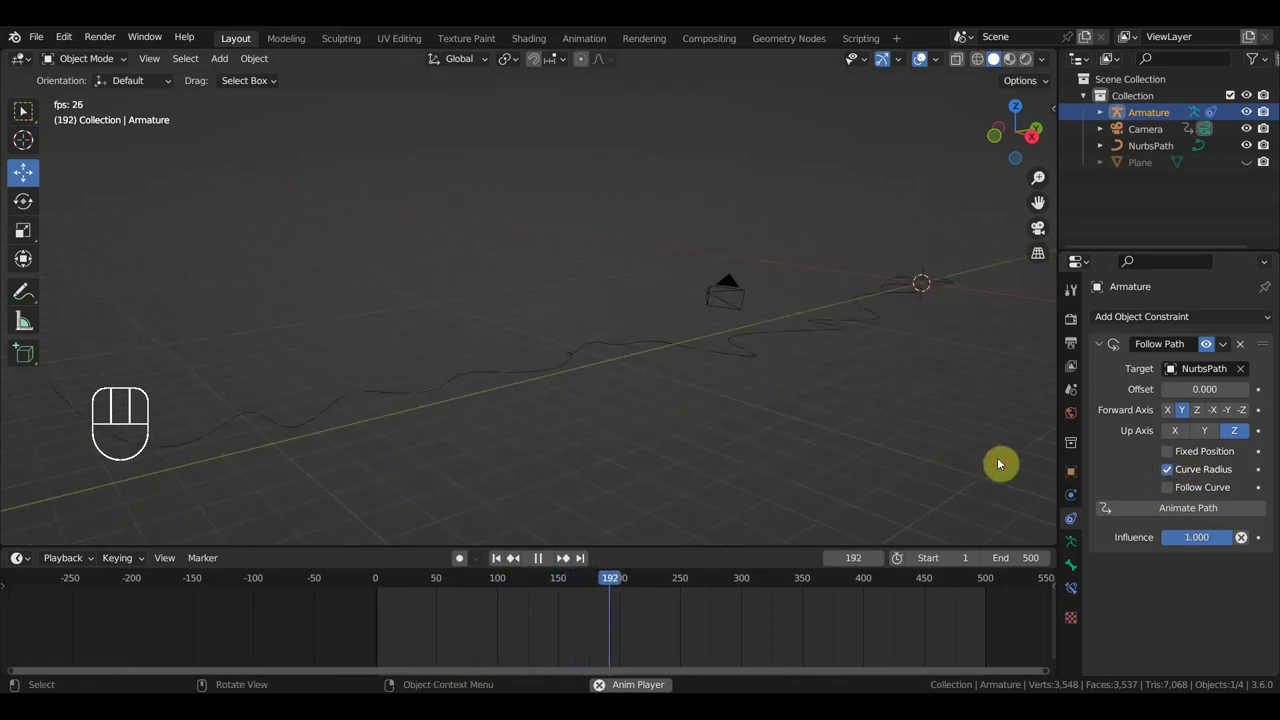
{"action": "key", "text": "space"}
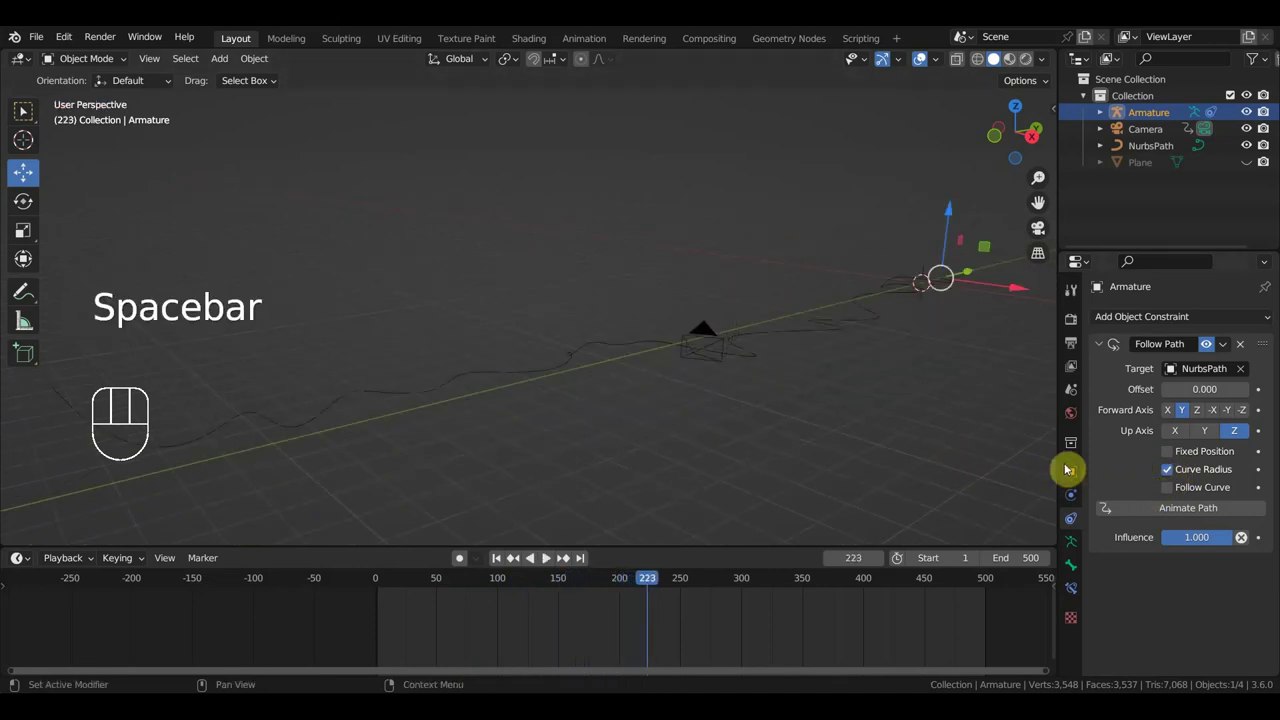
{"action": "left_click_drag", "start_coordinate": [1167, 469], "coordinate": [1177, 487]}
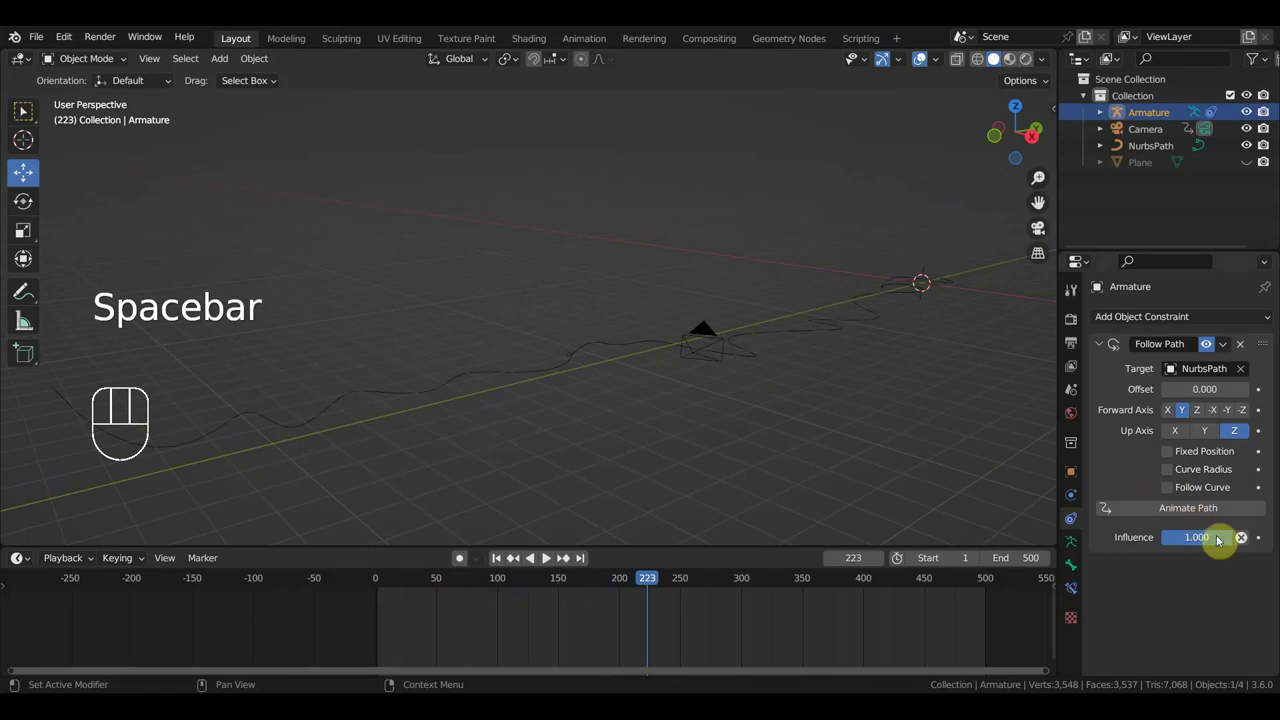
Apply Animate Path again and scrub the timeline back to frame 14 to examine the snake's position on the path
{"action": "middle_click_drag", "start_coordinate": [959, 420], "coordinate": [620, 402]}
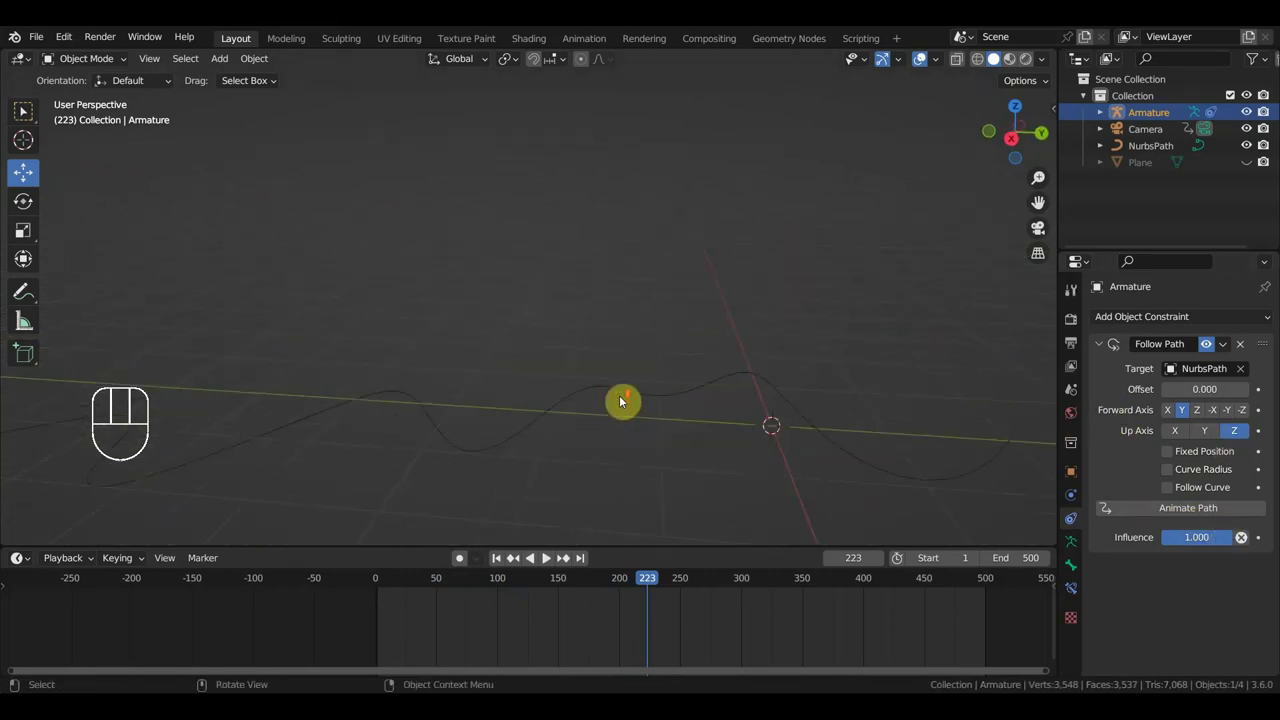
{"action": "left_click", "coordinate": [1245, 512]}
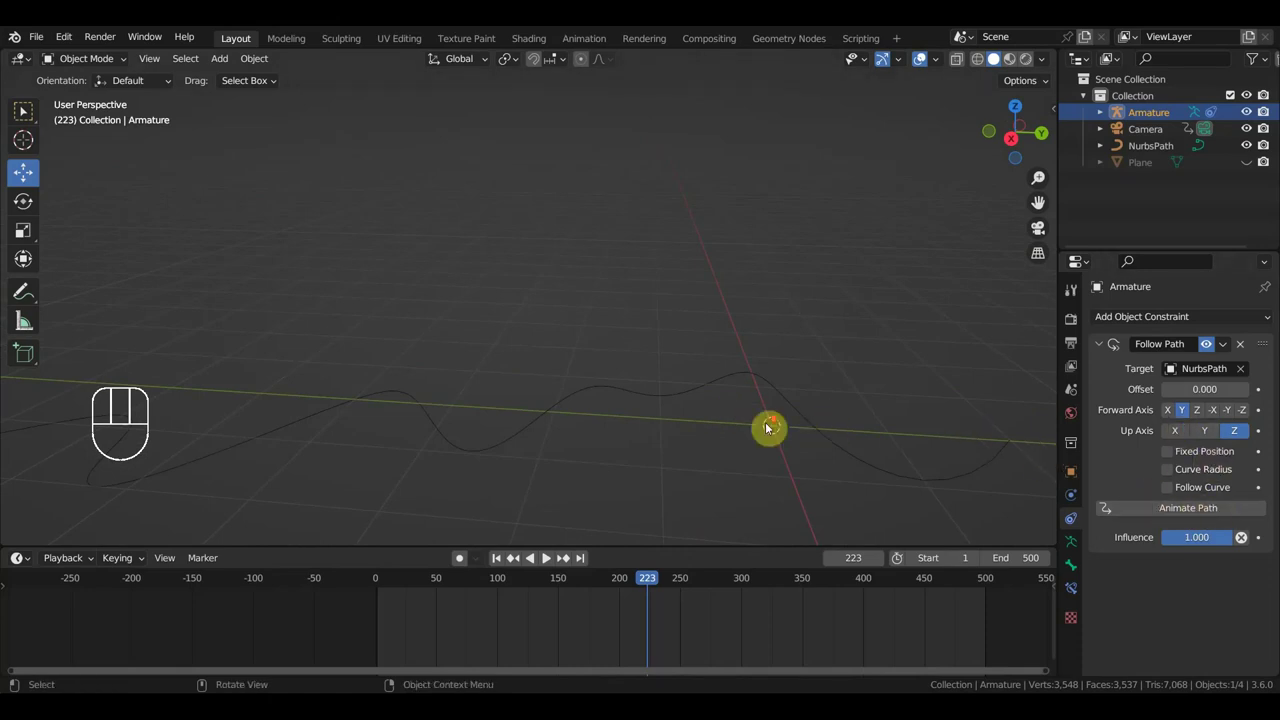
{"action": "middle_click_drag", "start_coordinate": [766, 429], "coordinate": [621, 430]}
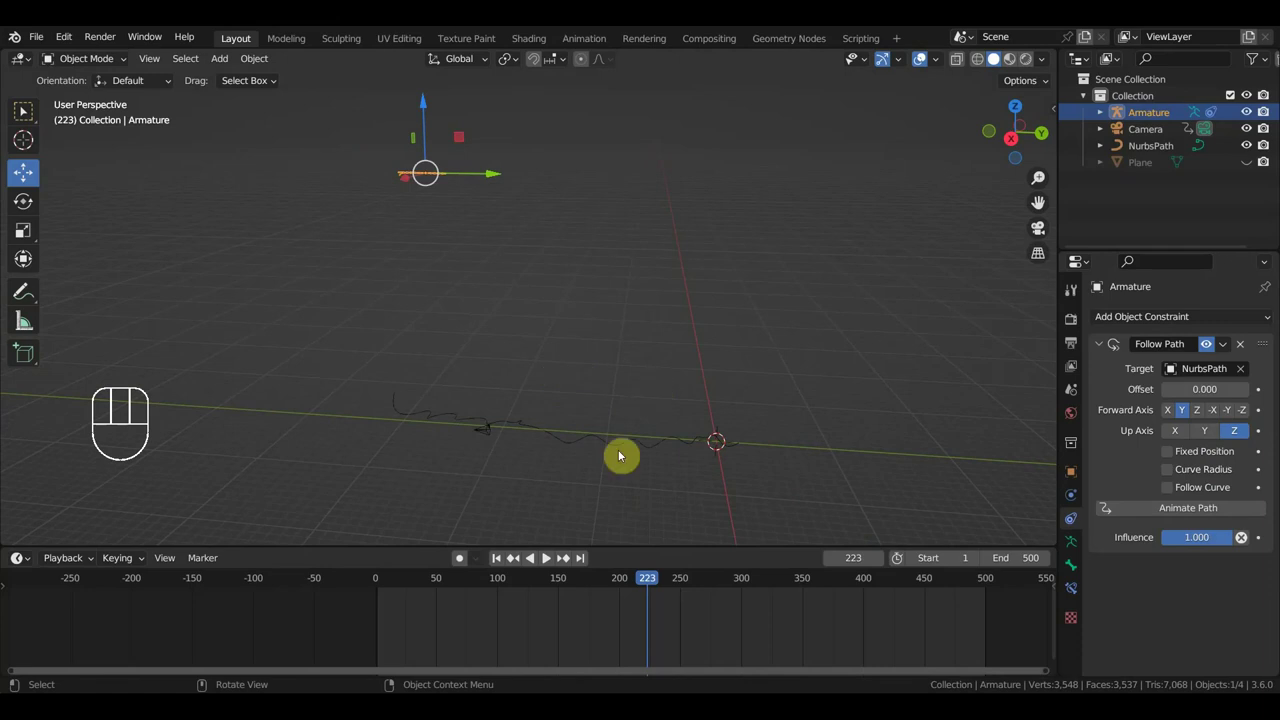
{"action": "left_click_drag", "start_coordinate": [648, 579], "coordinate": [395, 597]}
{"action": "middle_click_drag", "start_coordinate": [494, 537], "coordinate": [493, 418], "text": "shift"}
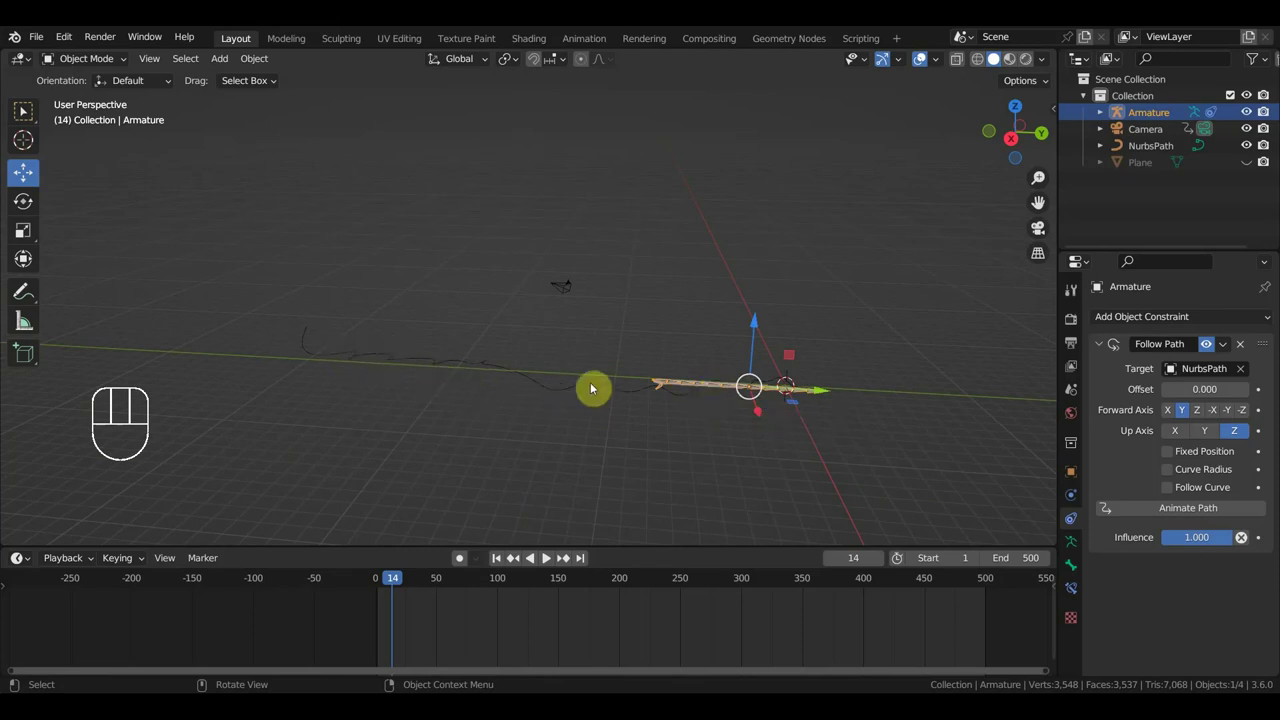
Delete the winding NurbsPath curve from the scene
{"action": "scroll", "coordinate": [691, 424], "scroll_direction": "up", "scroll_amount": 1}
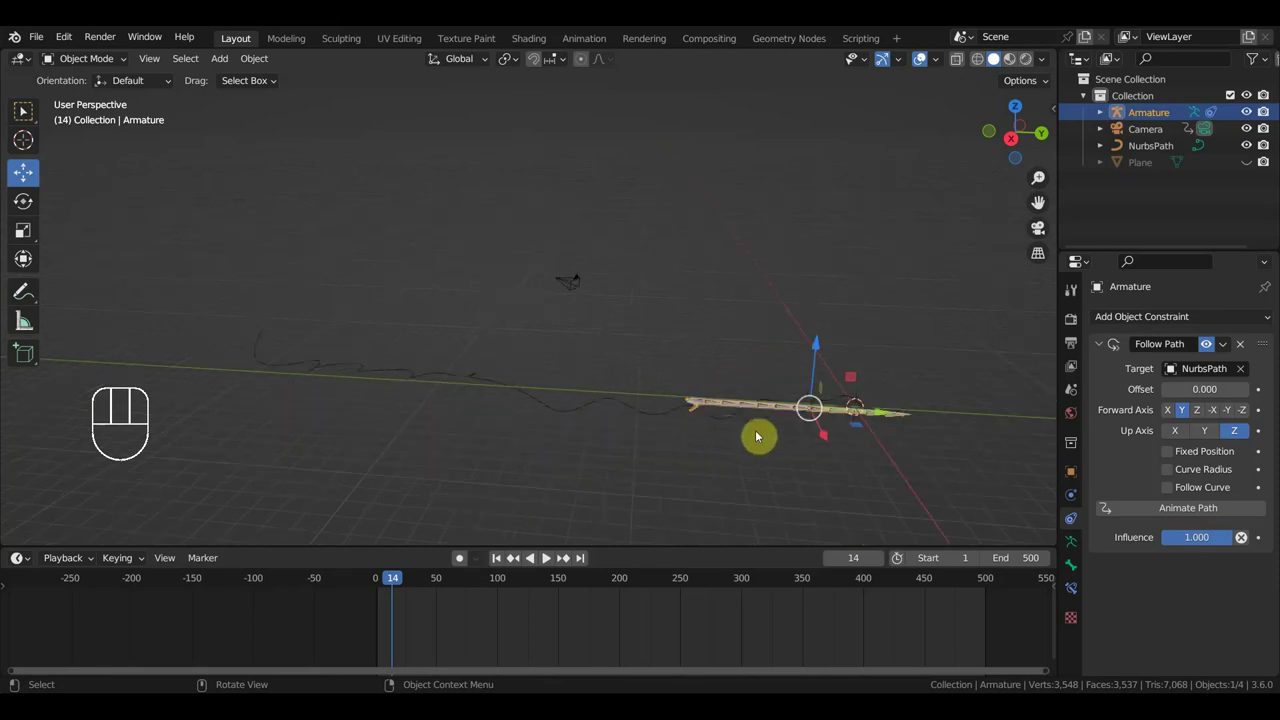
{"action": "middle_click_drag", "start_coordinate": [757, 436], "coordinate": [712, 405]}
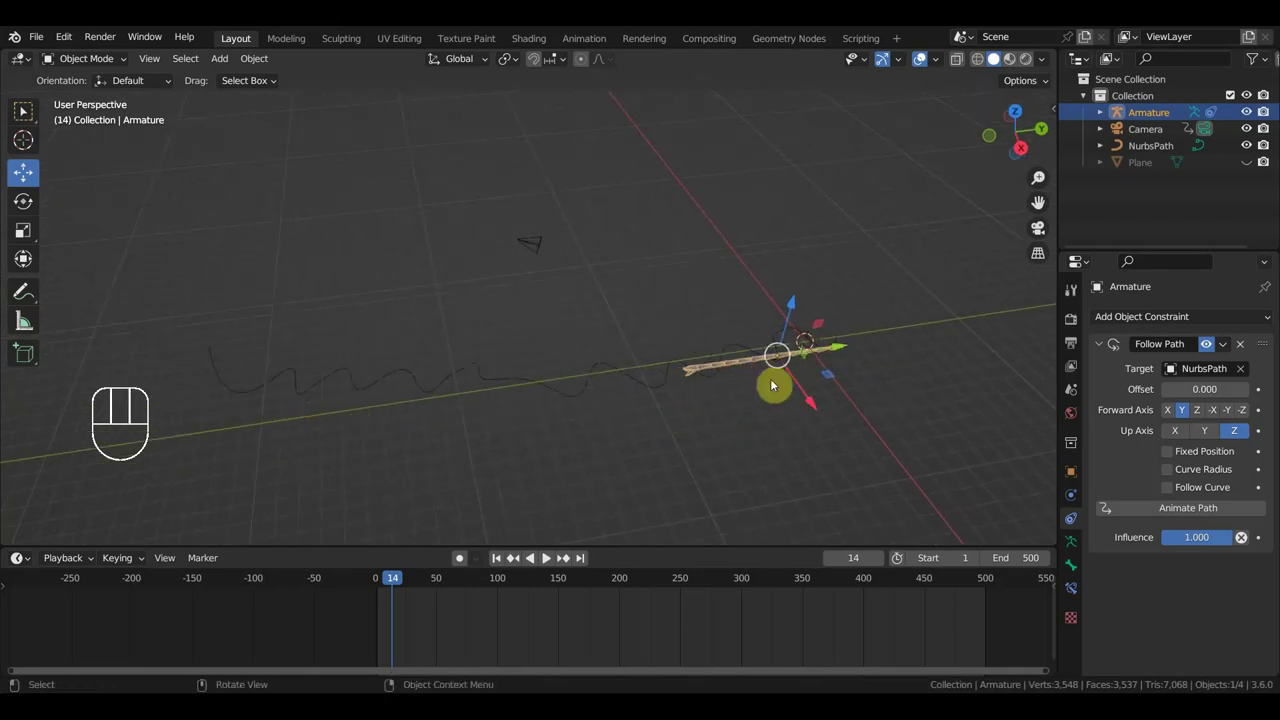
{"action": "left_click", "coordinate": [653, 392]}
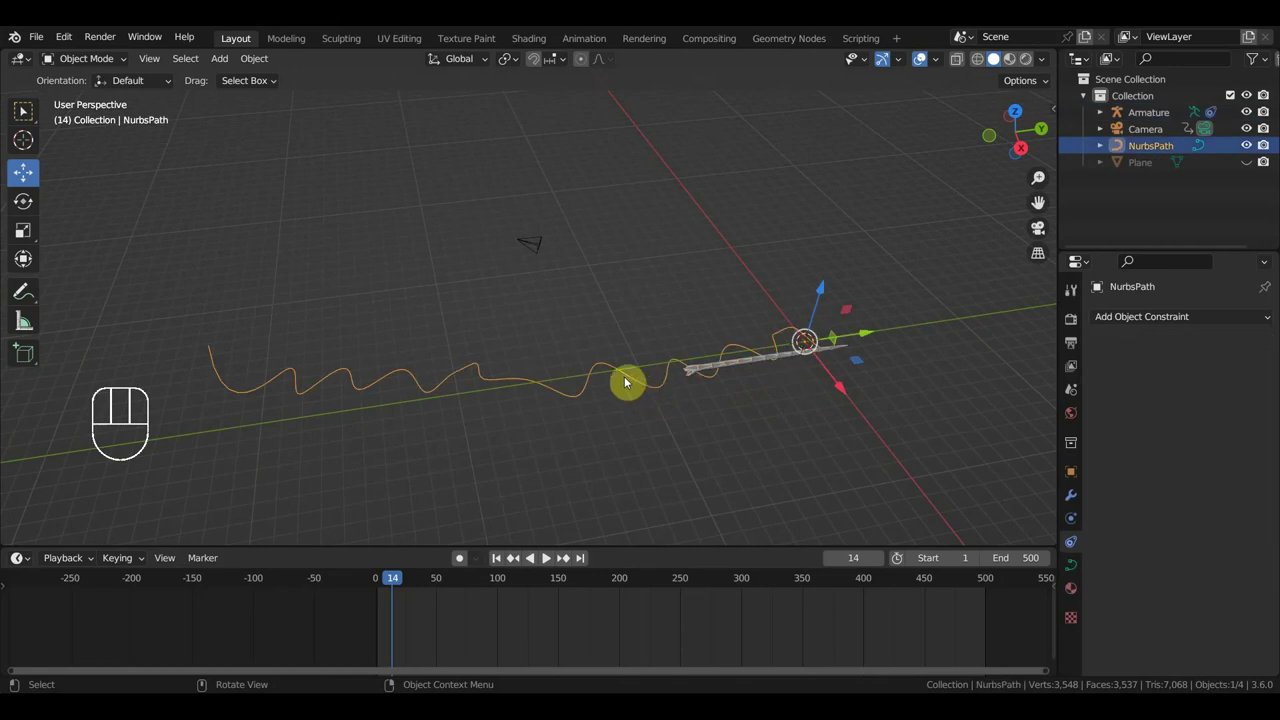
{"action": "key", "text": "Delete"}
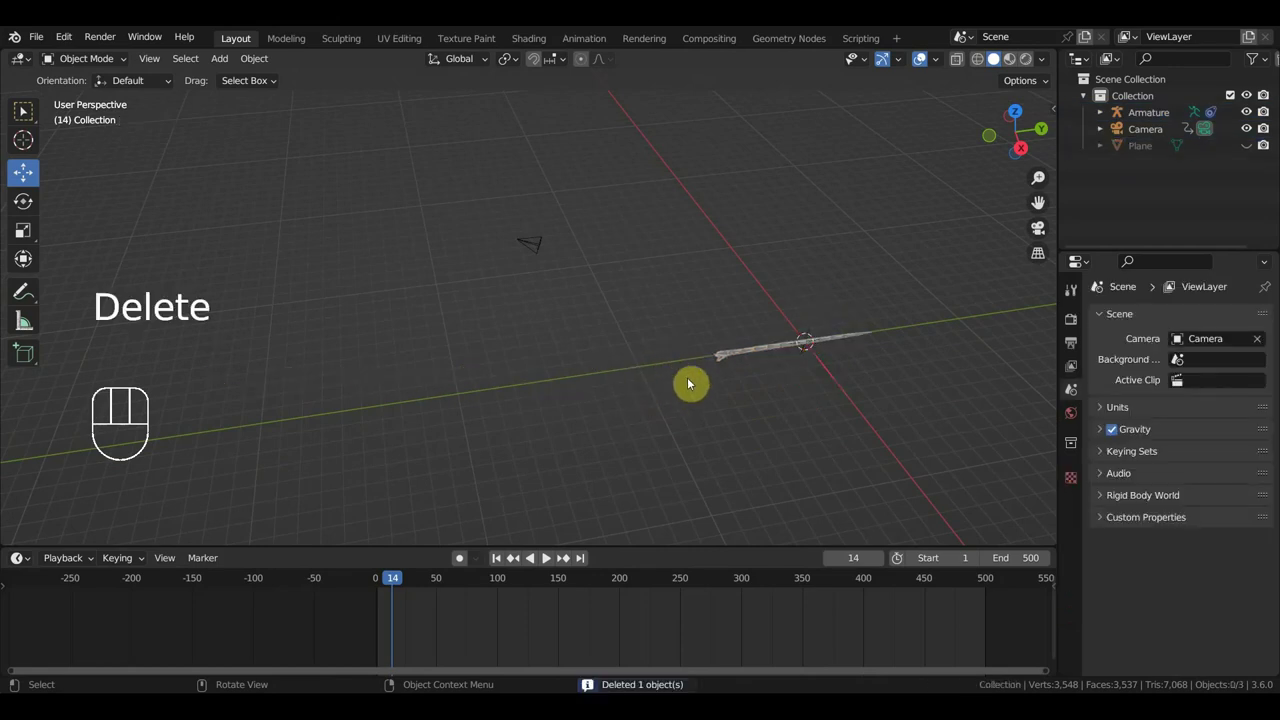
{"action": "key", "text": "KP_7"}
{"action": "middle_click_drag", "start_coordinate": [746, 363], "coordinate": [696, 448], "text": "shift"}
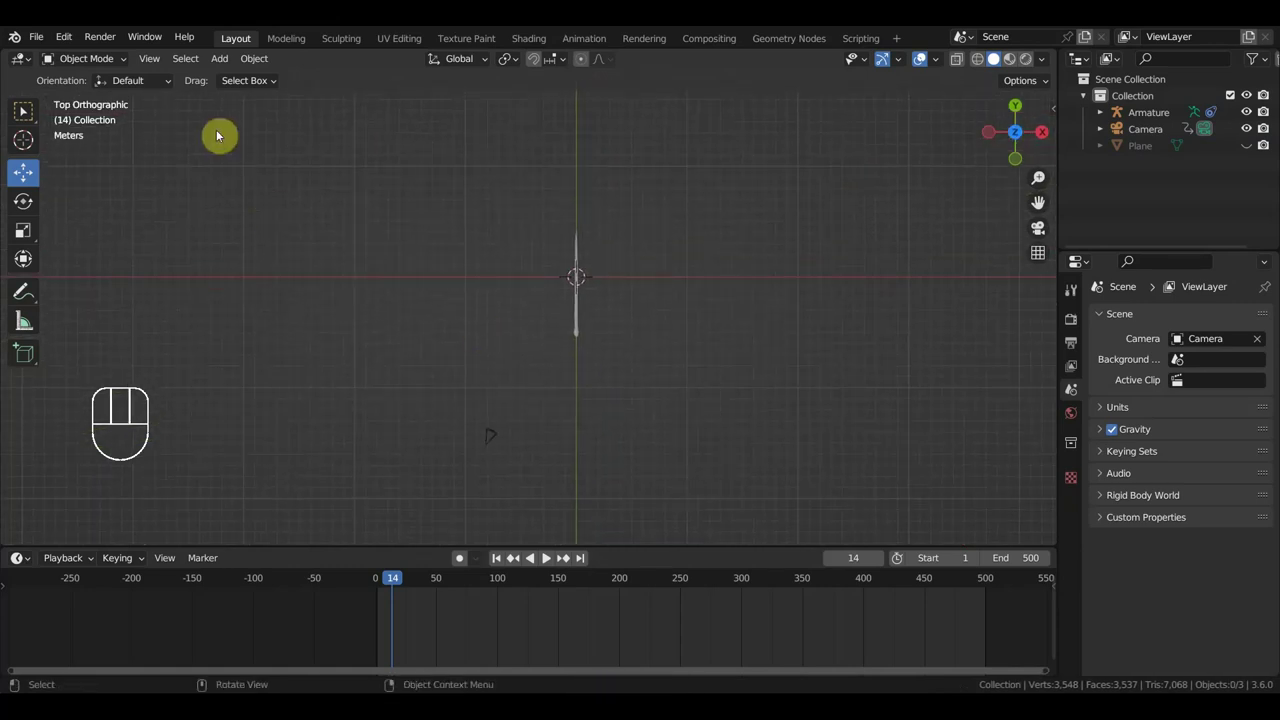
{"action": "left_click", "coordinate": [219, 58]}
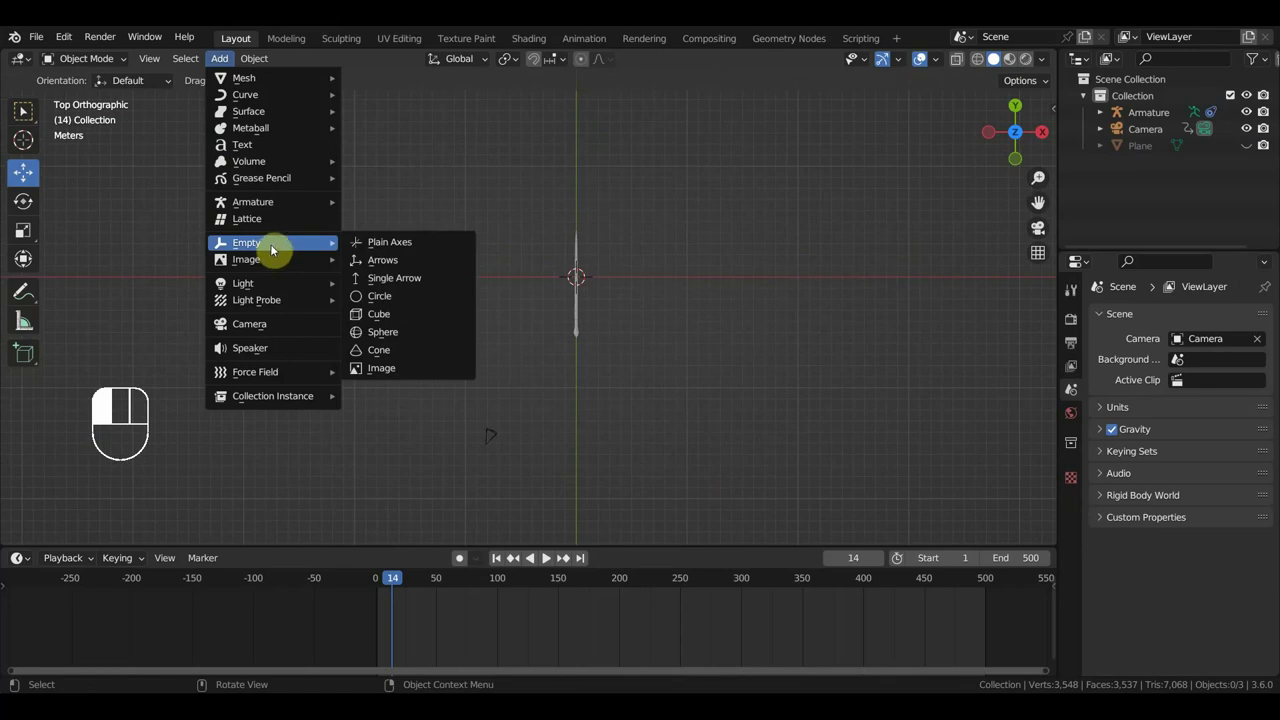
{"action": "mouse_move", "coordinate": [268, 258]}
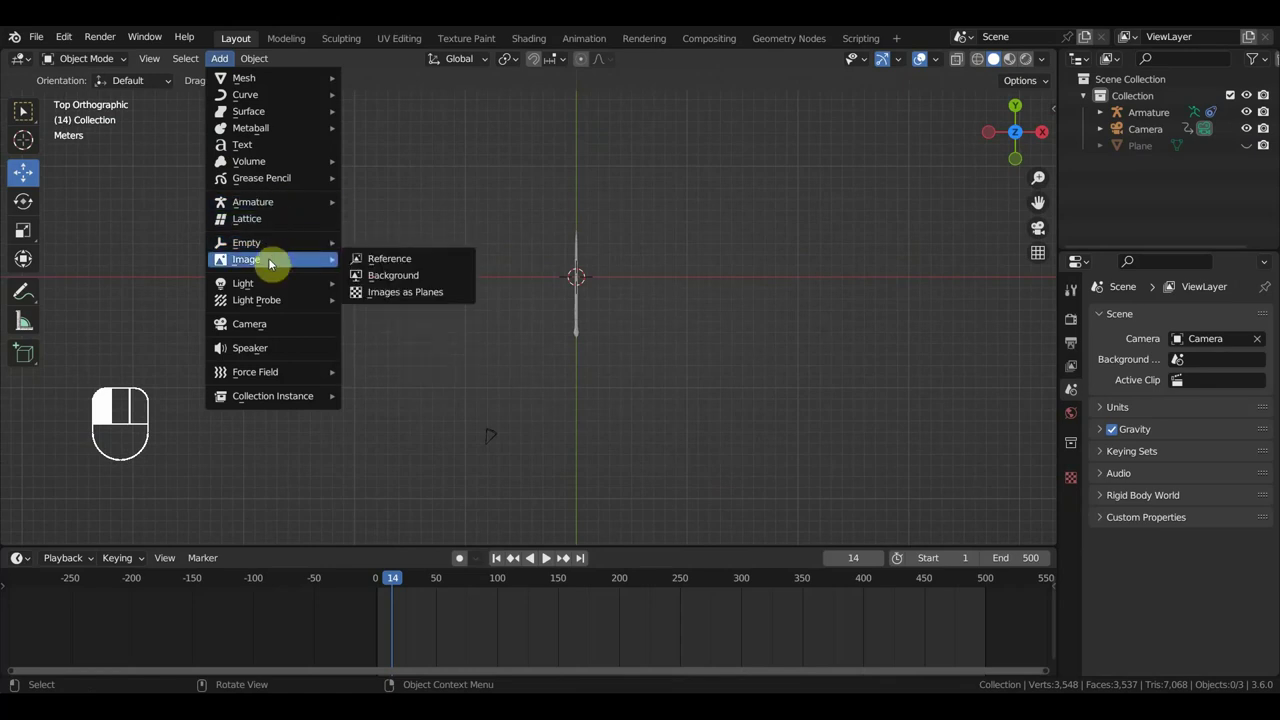
{"action": "left_click", "coordinate": [391, 292]}
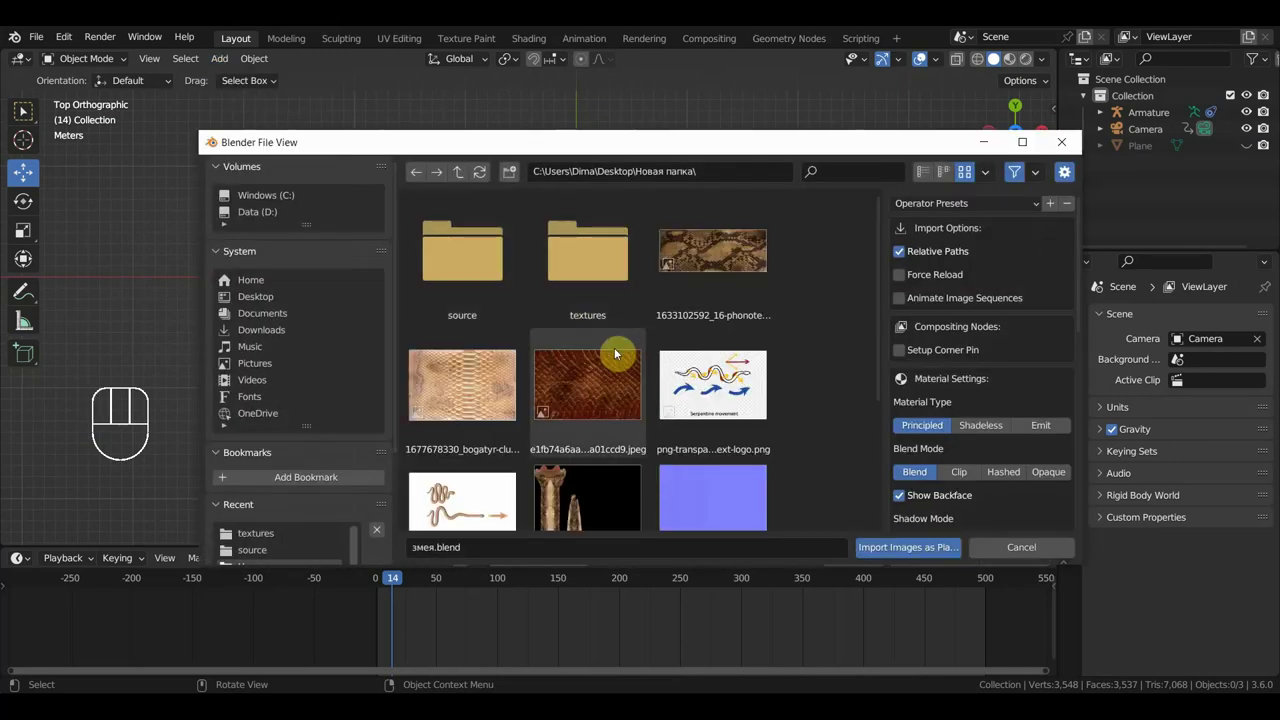
{"action": "left_click", "coordinate": [272, 297]}
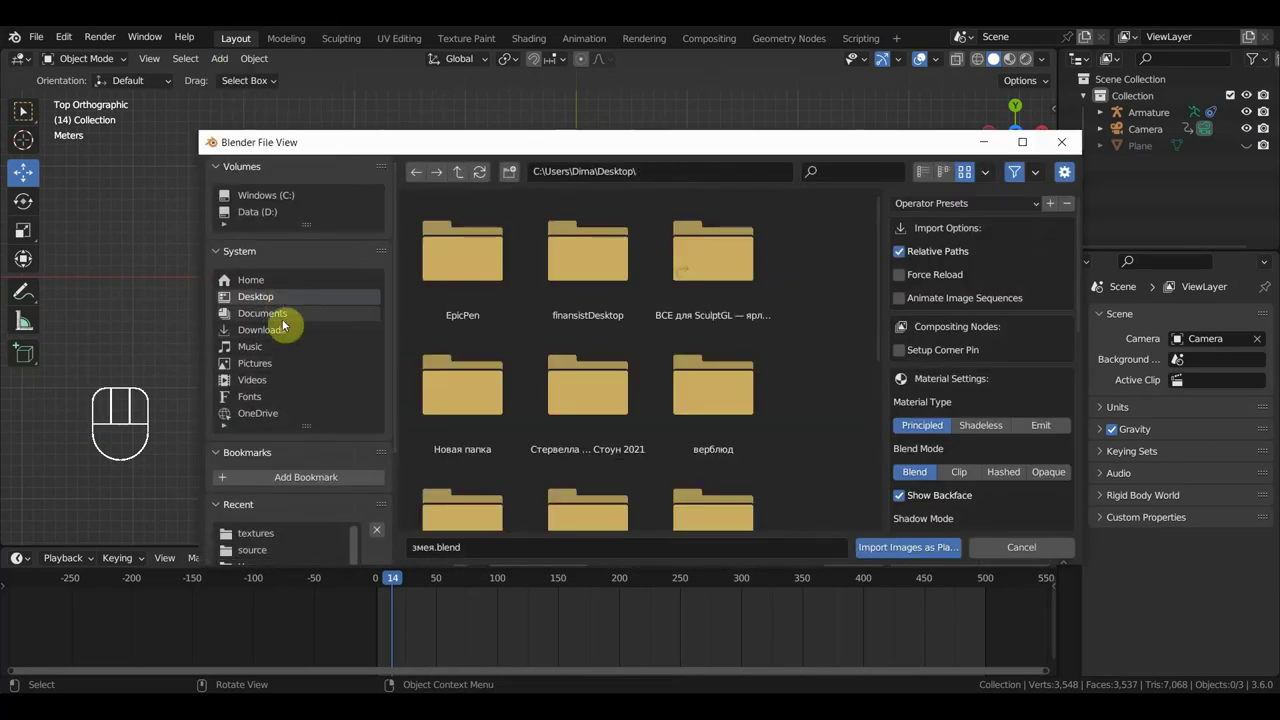
{"action": "double_click", "coordinate": [490, 415]}
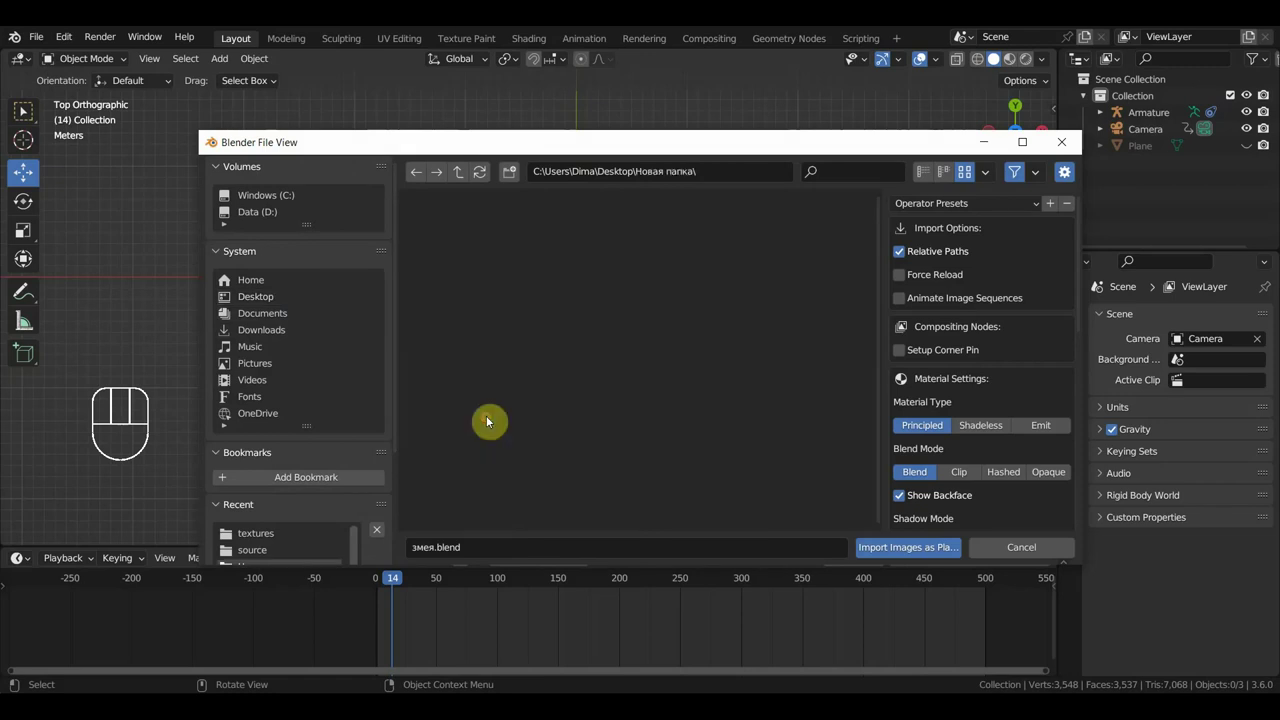
{"action": "scroll", "coordinate": [600, 365], "scroll_direction": "down", "scroll_amount": 4}
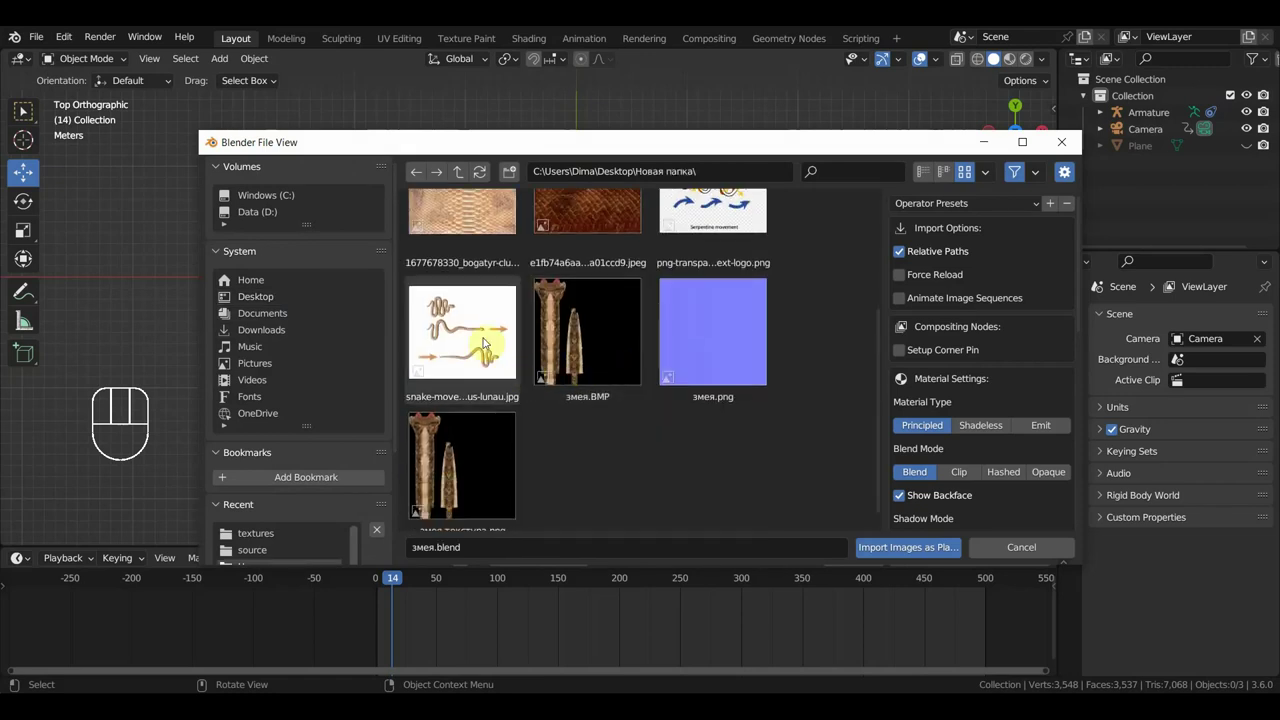
{"action": "scroll", "coordinate": [494, 342], "scroll_direction": "up", "scroll_amount": 2}
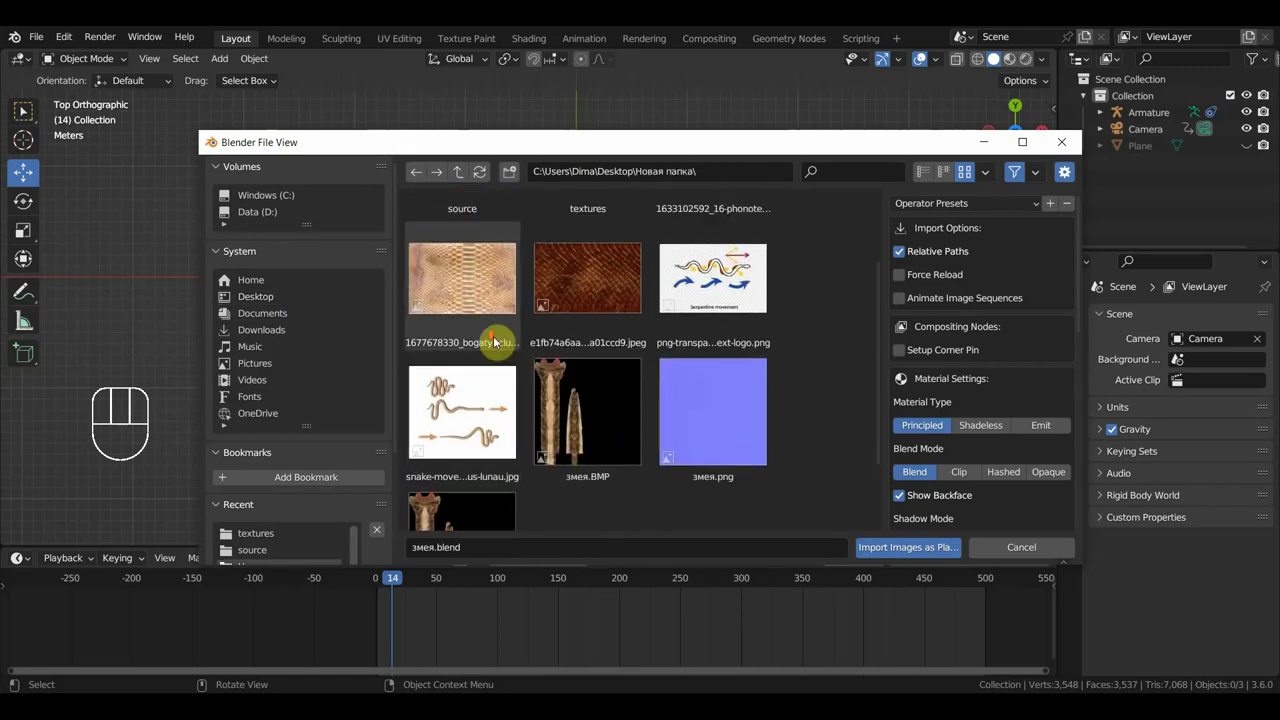
{"action": "left_click", "coordinate": [260, 297]}
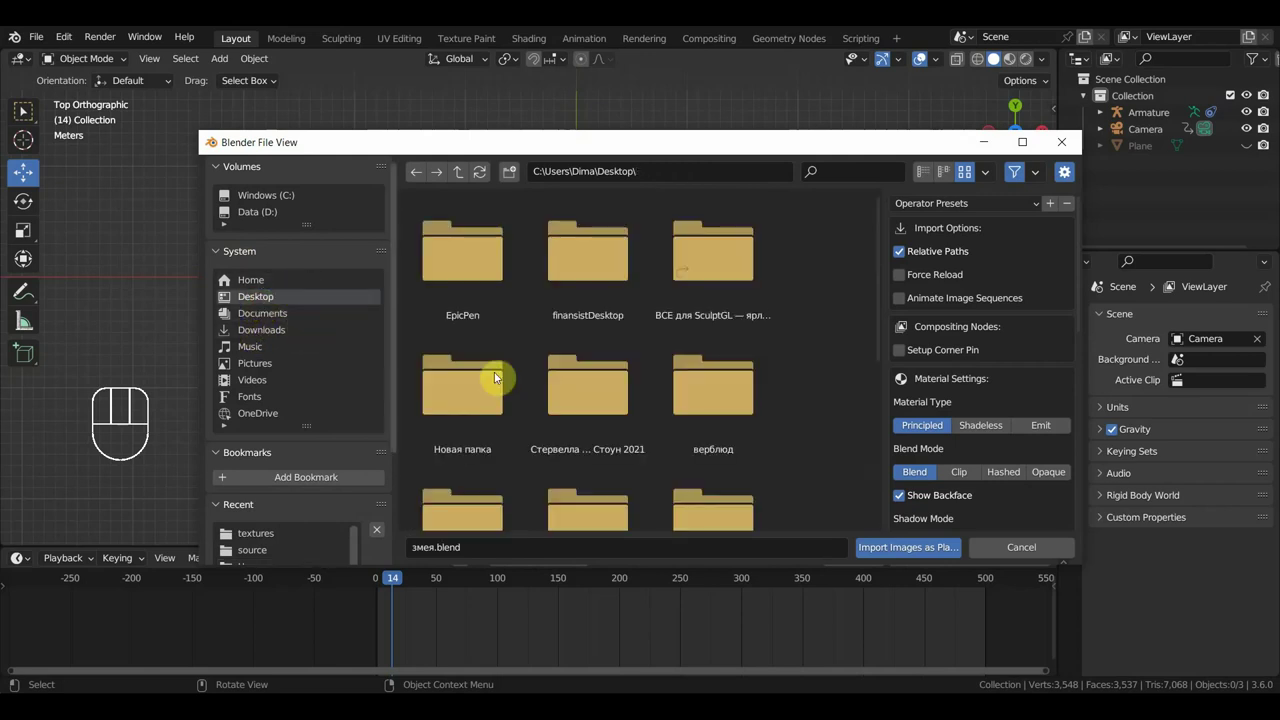
{"action": "scroll", "coordinate": [607, 400], "scroll_direction": "down", "scroll_amount": 2}
{"action": "scroll", "coordinate": [600, 390], "scroll_direction": "down", "scroll_amount": 3}
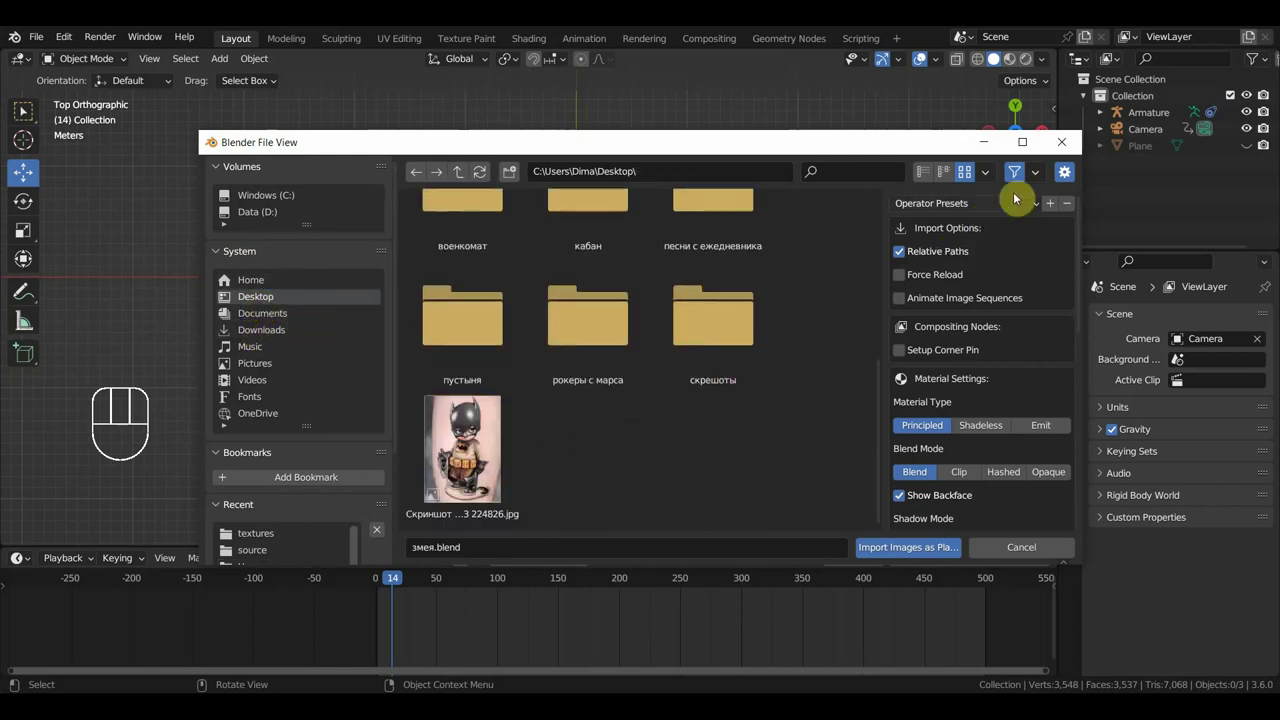
{"action": "left_click", "coordinate": [1066, 146]}
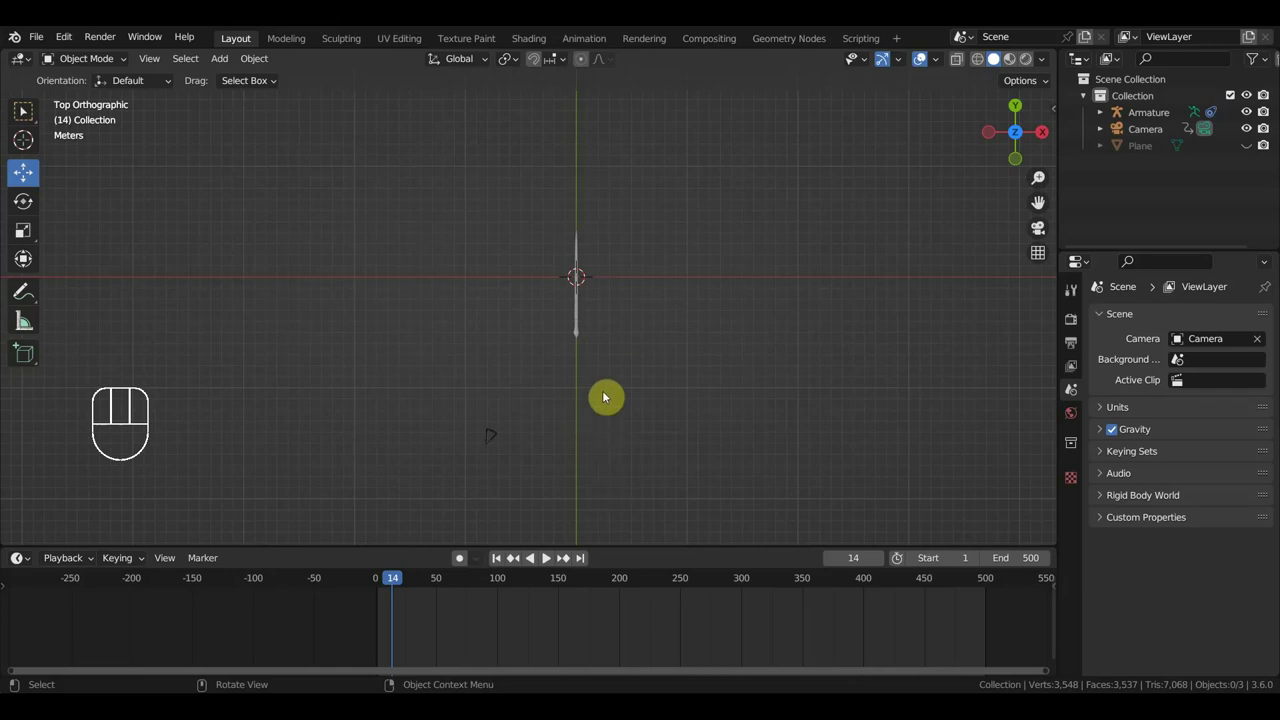
Scale the winding-snake reference image (Untitled 1.mov) uniformly by about 1.607 to approach the armature's length
{"action": "key", "text": "ctrl+shift+z"}
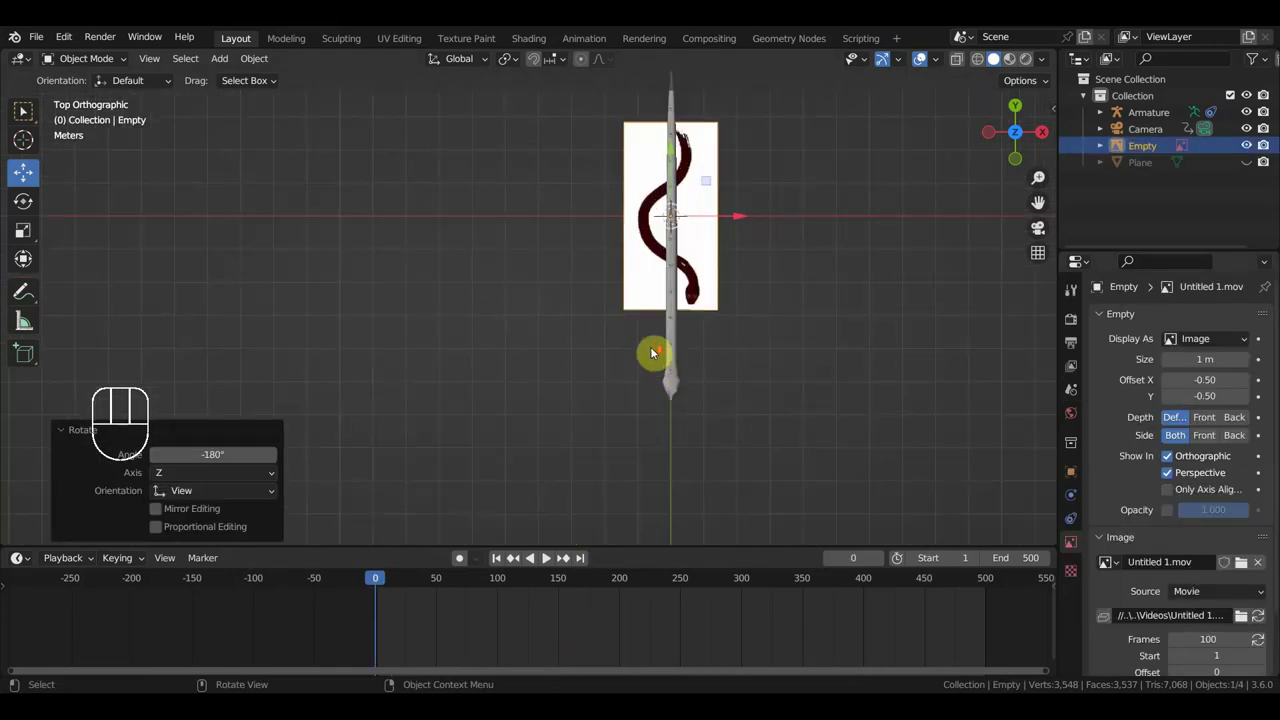
{"action": "middle_click_drag", "start_coordinate": [727, 301], "coordinate": [623, 337], "text": "shift"}
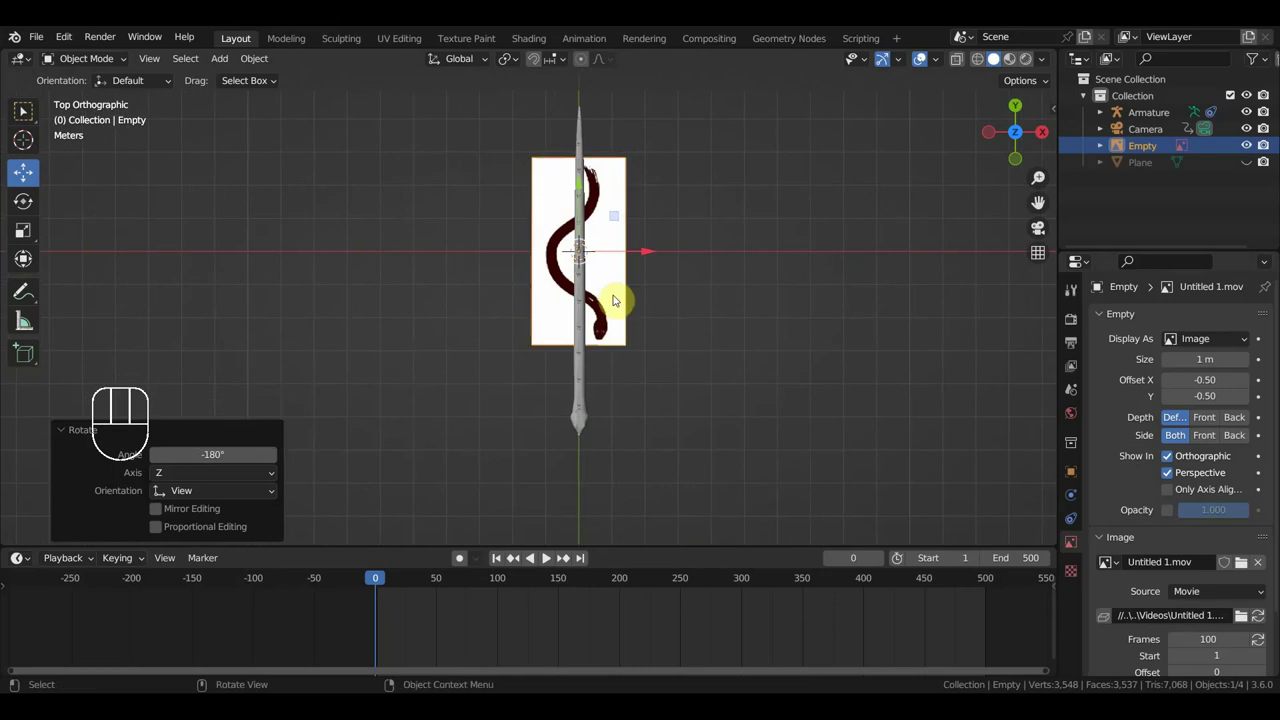
{"action": "scroll", "coordinate": [660, 354], "scroll_direction": "down", "scroll_amount": 2}
{"action": "key", "text": "s"}
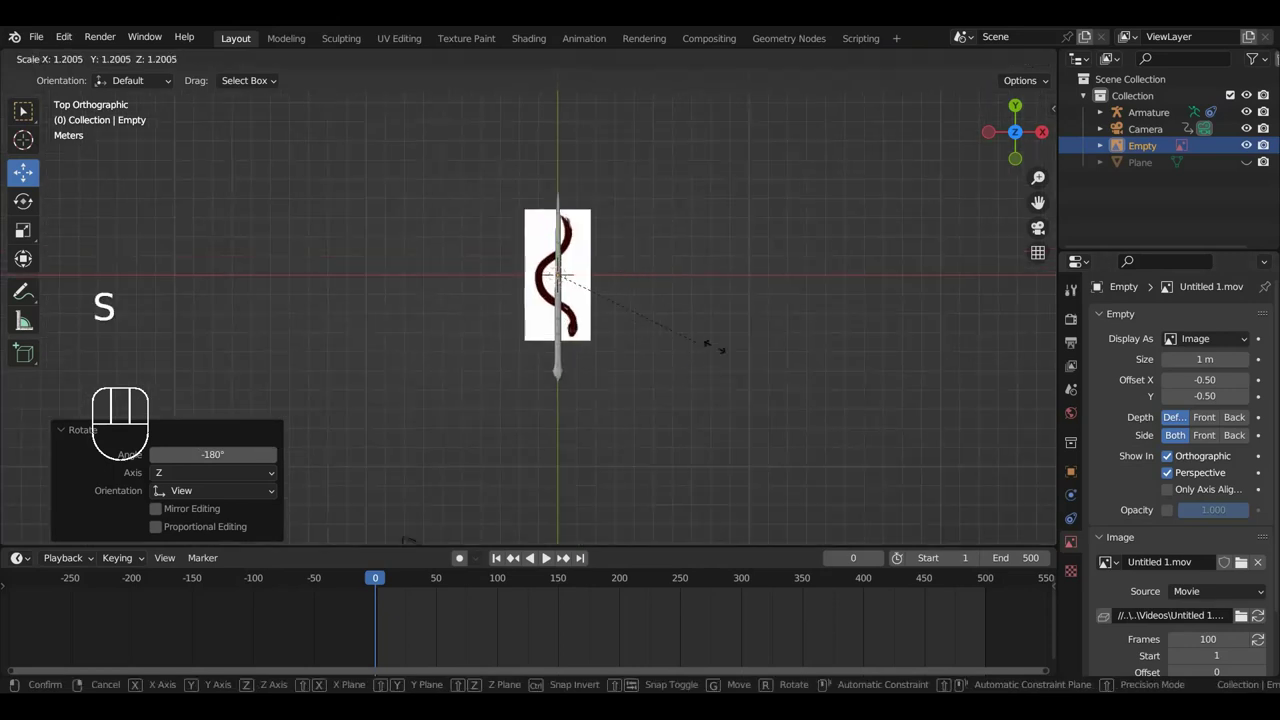
{"action": "left_click", "coordinate": [801, 363]}
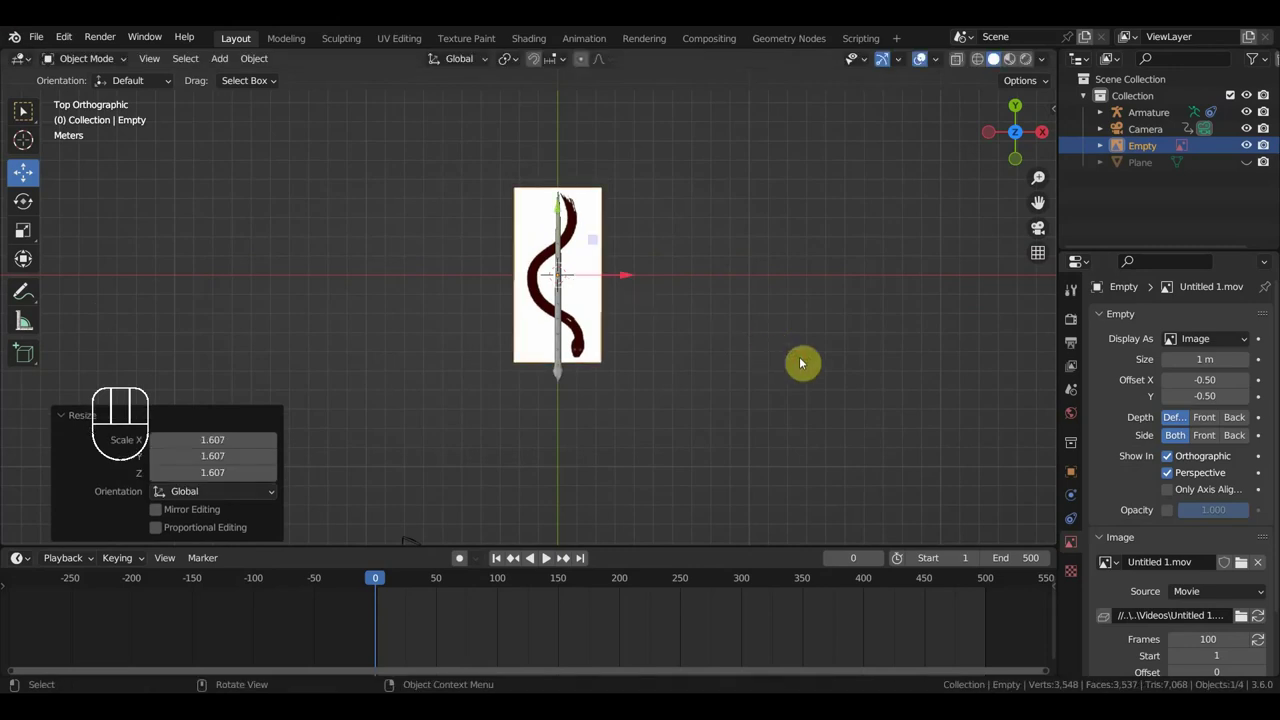
Move the reference image about -1.11 m in X and -0.91 m in Y so its head lies under the armature's head
{"action": "key", "text": "g"}
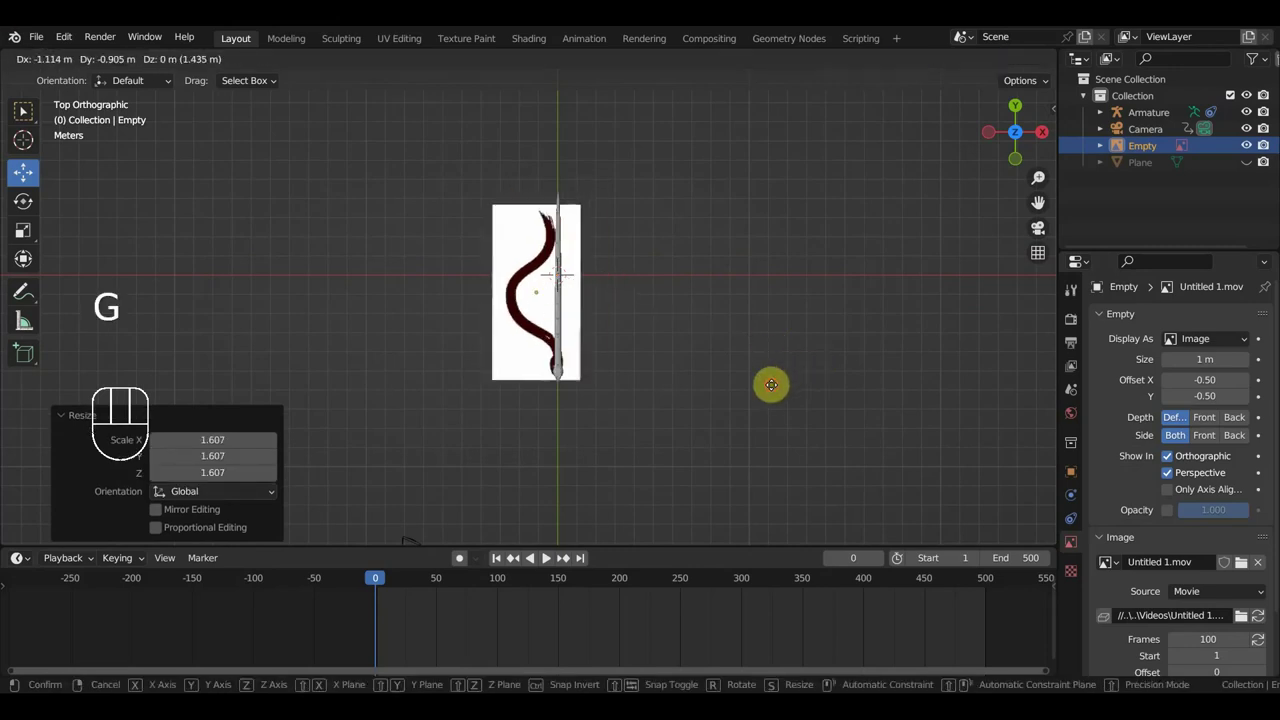
{"action": "left_click", "coordinate": [769, 383]}
{"action": "scroll", "coordinate": [685, 385], "scroll_direction": "up", "scroll_amount": 3}
{"action": "scroll", "coordinate": [700, 340], "scroll_direction": "up", "scroll_amount": 1}
{"action": "scroll", "coordinate": [703, 337], "scroll_direction": "down", "scroll_amount": 1}
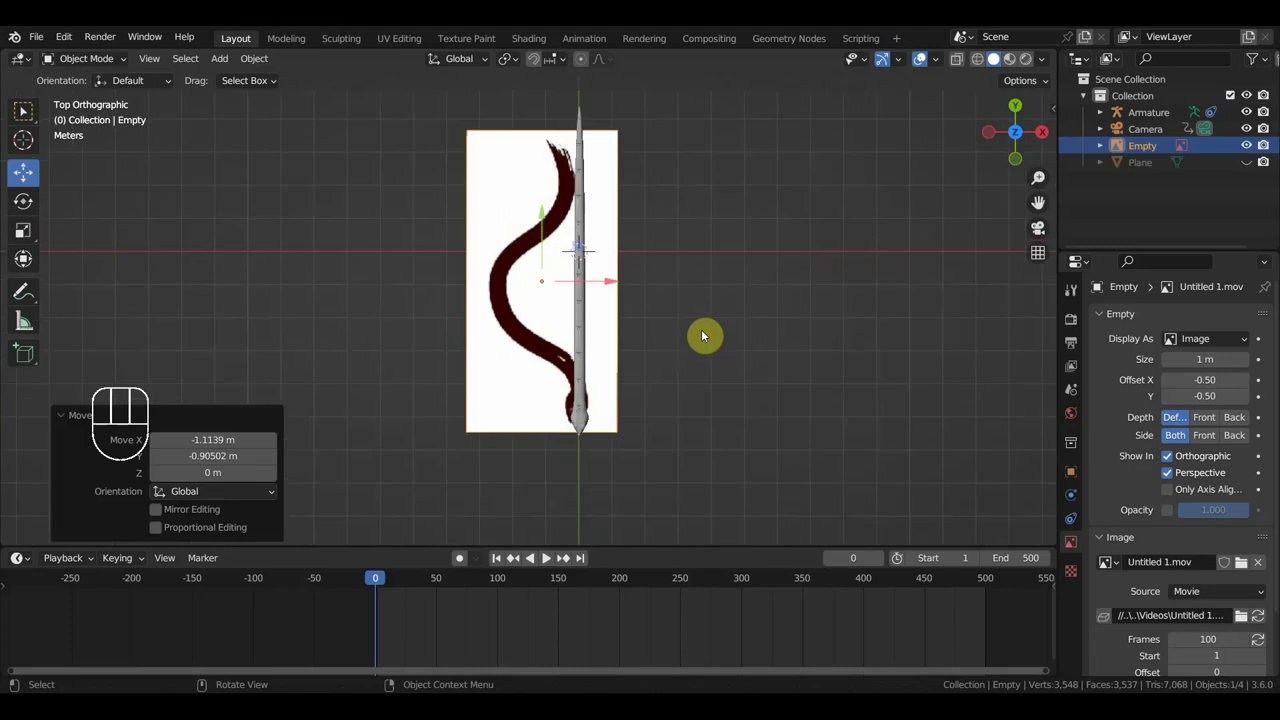
{"action": "scroll", "coordinate": [690, 335], "scroll_direction": "up", "scroll_amount": 1}
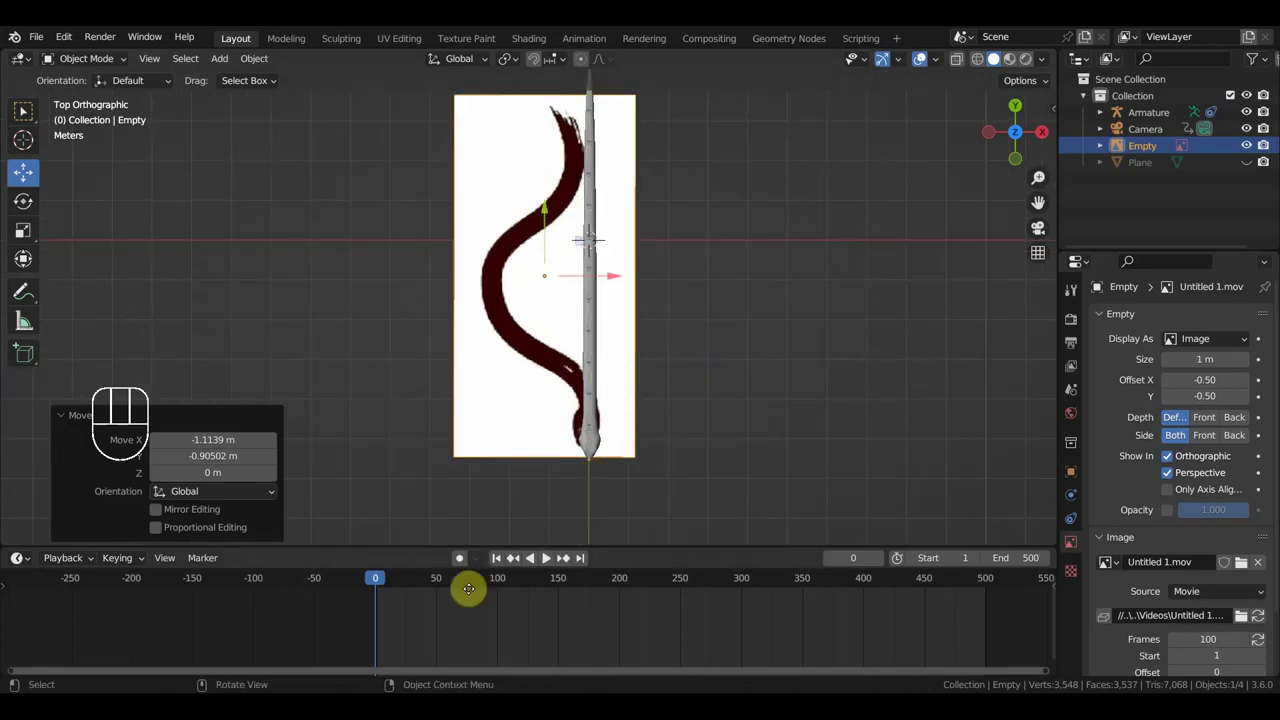
Put the armature in Pose Mode and move tail bone Bone.004 about -6.81 m in X and -4.09 m in Y to bend the body
{"action": "left_click", "coordinate": [592, 402]}
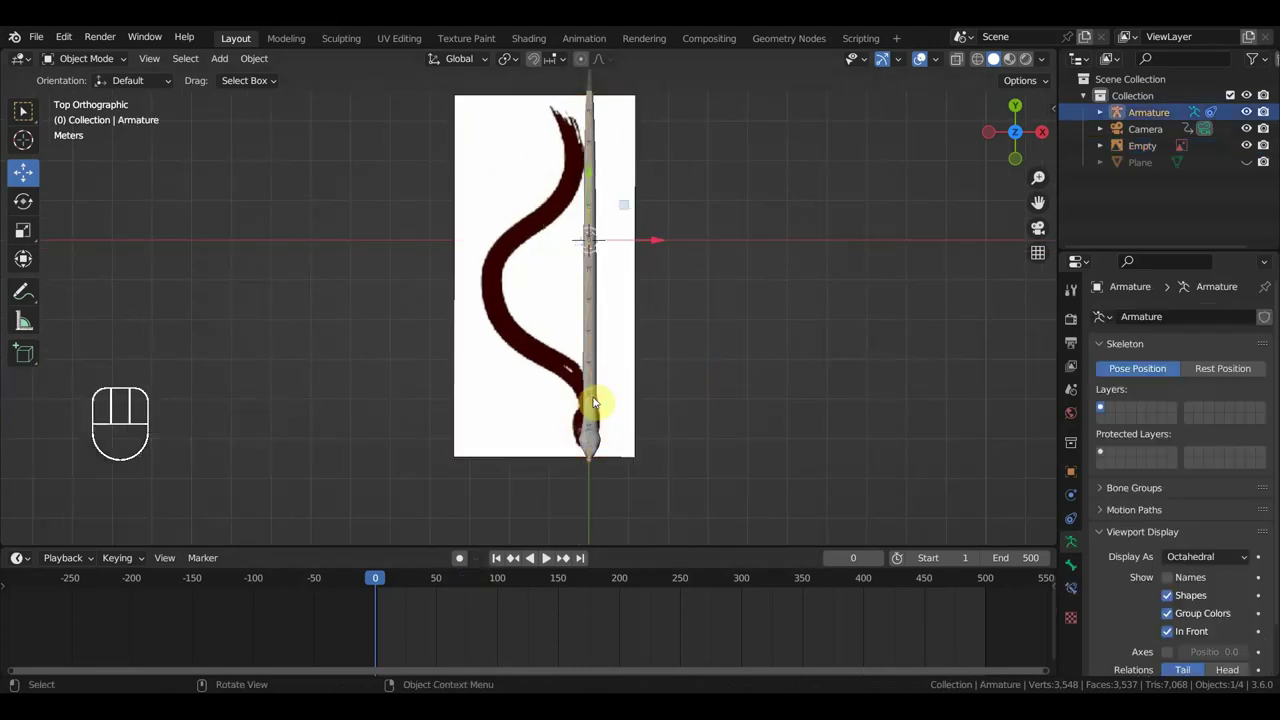
{"action": "left_click_drag", "start_coordinate": [98, 60], "coordinate": [103, 113]}
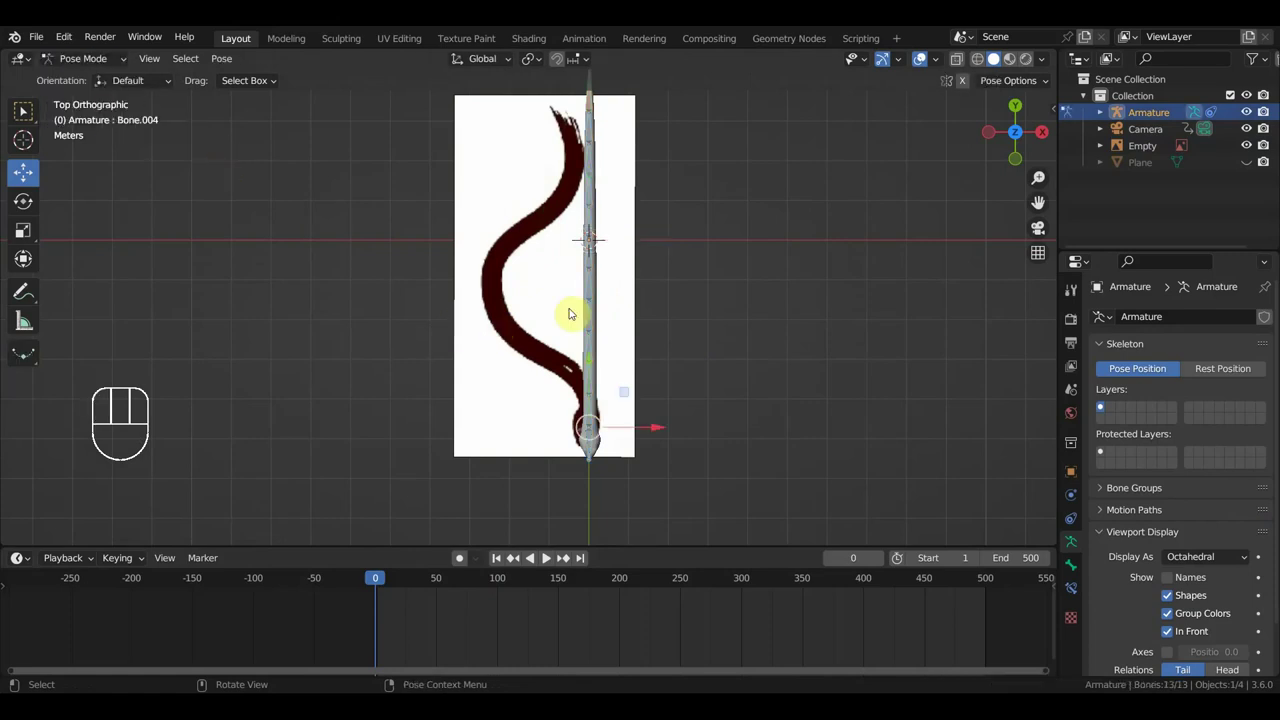
{"action": "left_click", "coordinate": [590, 107]}
{"action": "scroll", "coordinate": [672, 237], "scroll_direction": "down", "scroll_amount": 1}
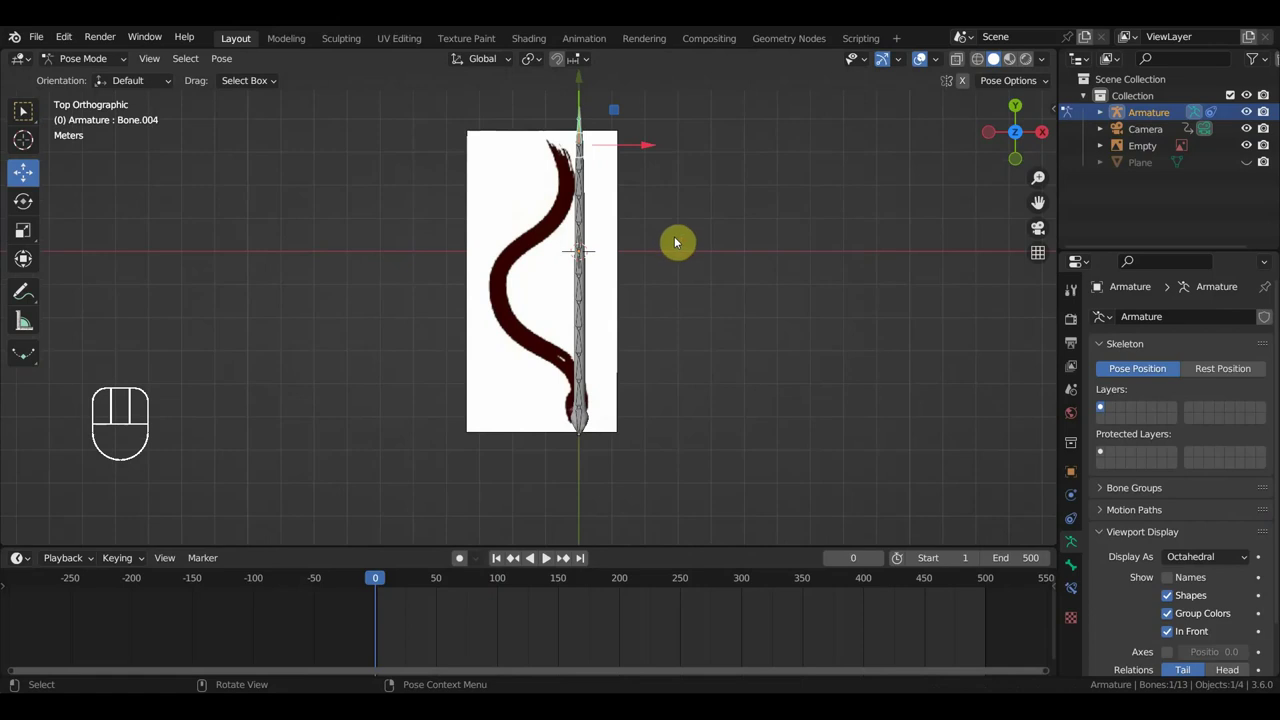
{"action": "key", "text": "g"}
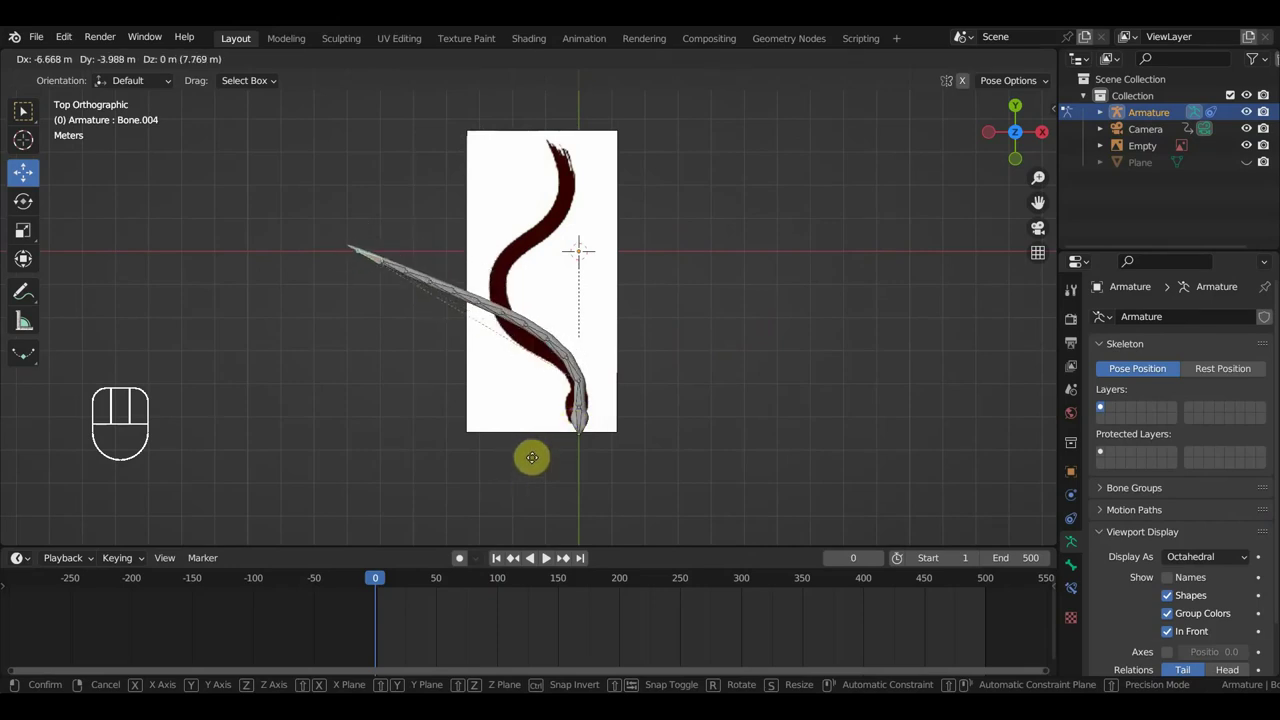
{"action": "left_click", "coordinate": [529, 461]}
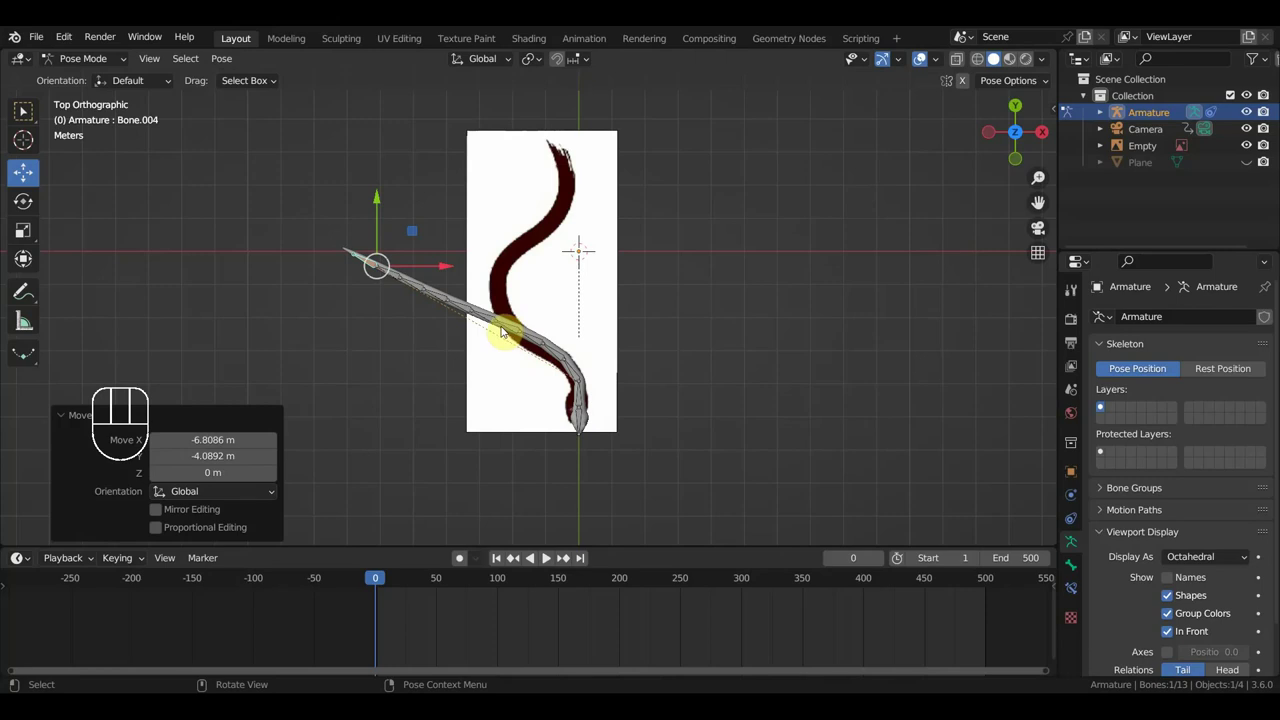
Rotate Bone.010 and Bone.009 in the middle of the snake to follow the first bend of the reference image
{"action": "left_click", "coordinate": [643, 314]}
{"action": "key", "text": "r"}
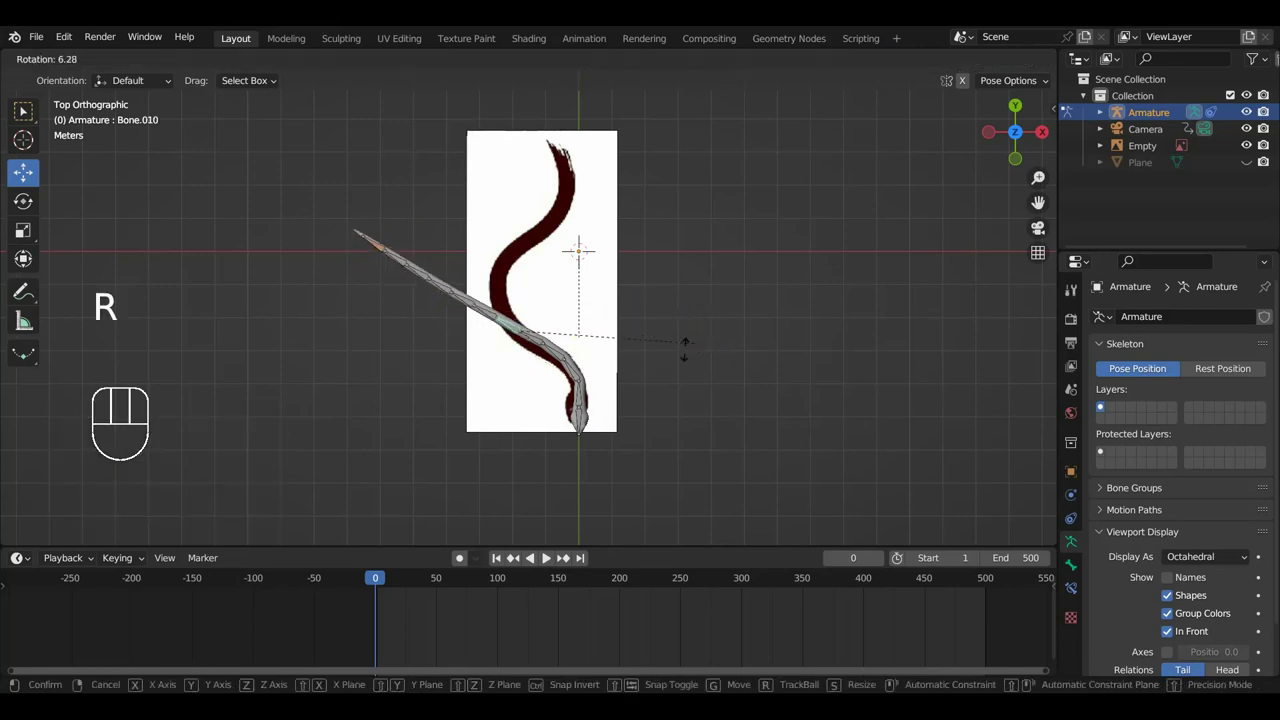
{"action": "left_click", "coordinate": [640, 357]}
{"action": "left_click", "coordinate": [471, 294]}
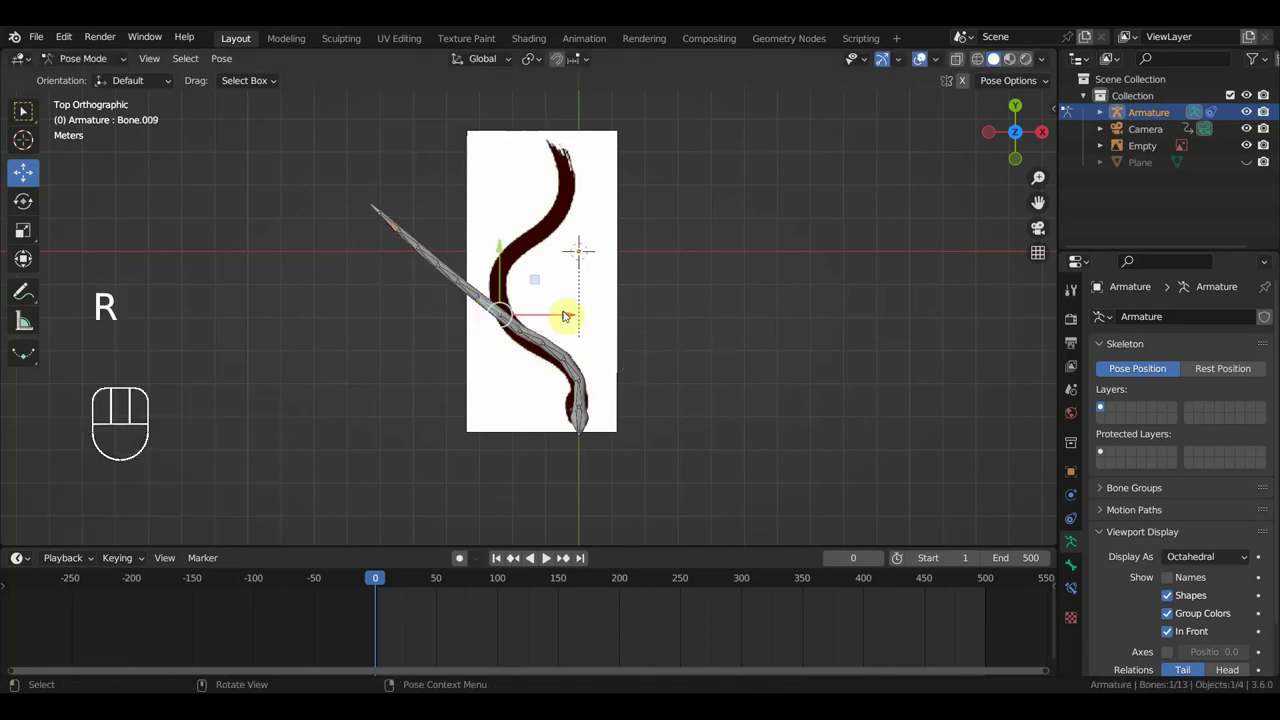
{"action": "key", "text": "r"}
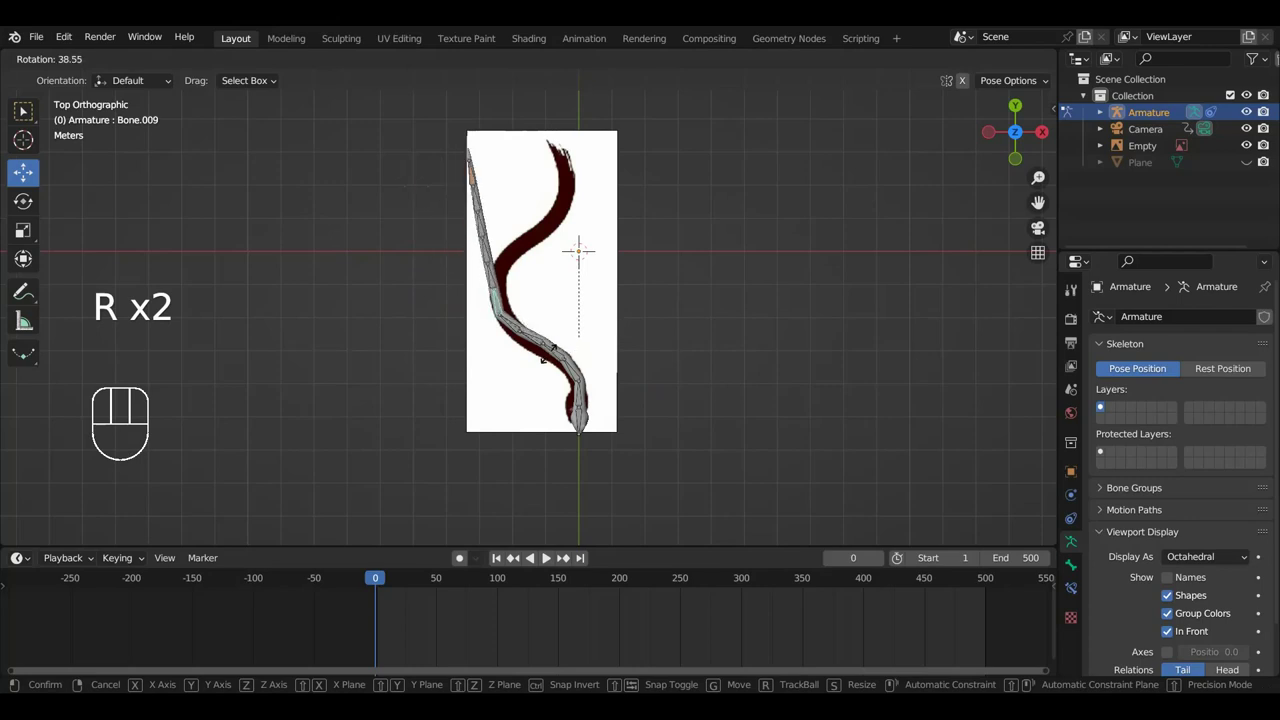
{"action": "left_click", "coordinate": [508, 288]}
Rotate Bone.008 and Bone.007, the latter by about 24.6°, to turn the body back along the drawn curve
{"action": "left_click", "coordinate": [498, 280]}
{"action": "key", "text": "r"}
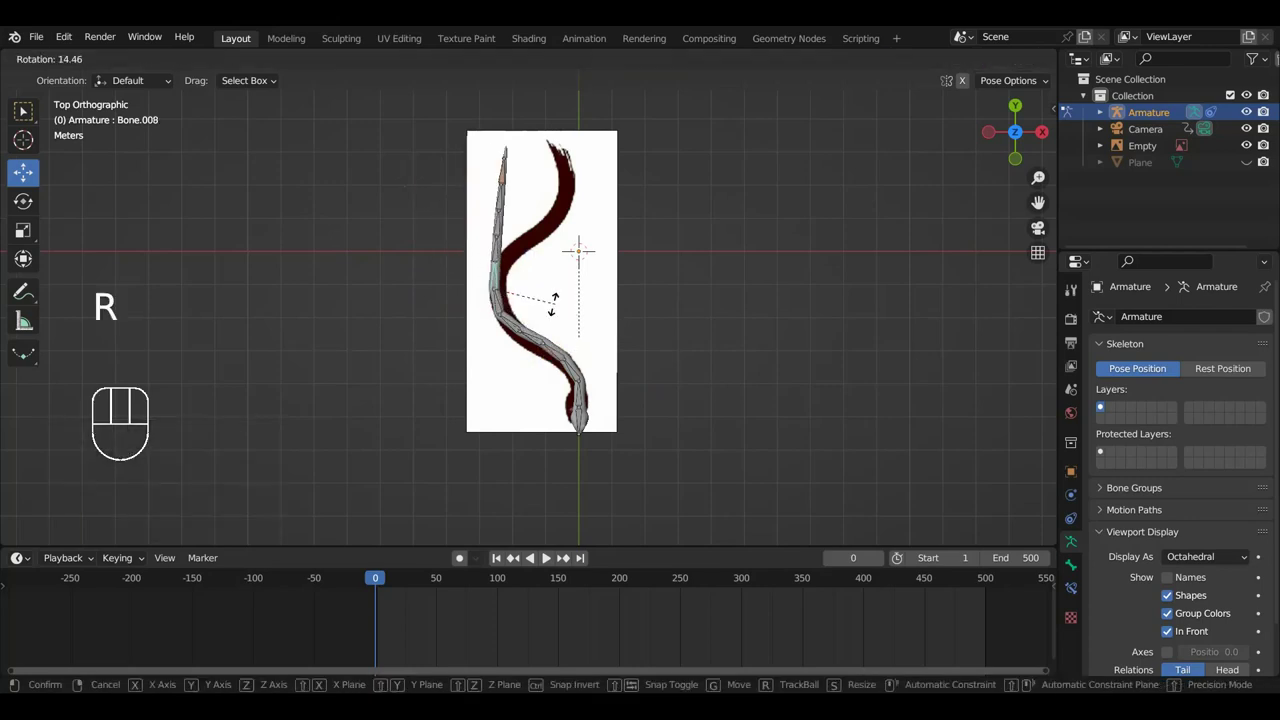
{"action": "left_click", "coordinate": [535, 308]}
{"action": "left_click", "coordinate": [513, 263]}
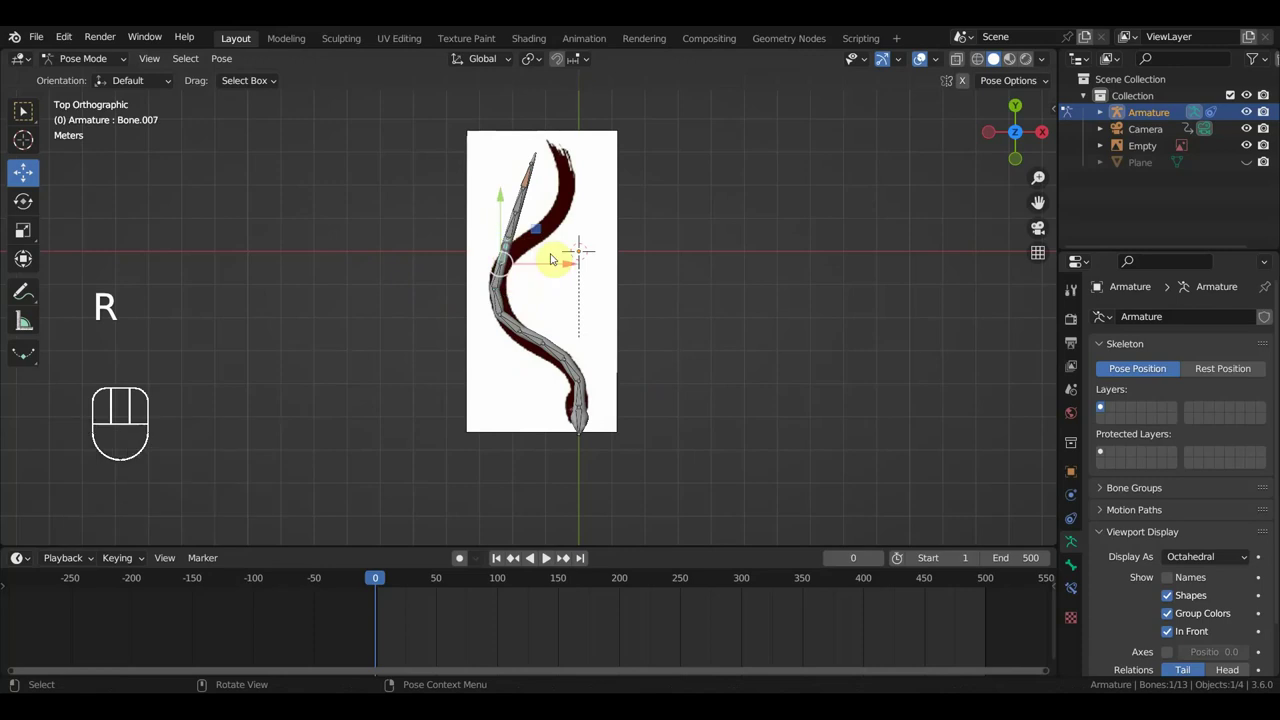
{"action": "key", "text": "r"}
{"action": "left_click", "coordinate": [560, 282]}
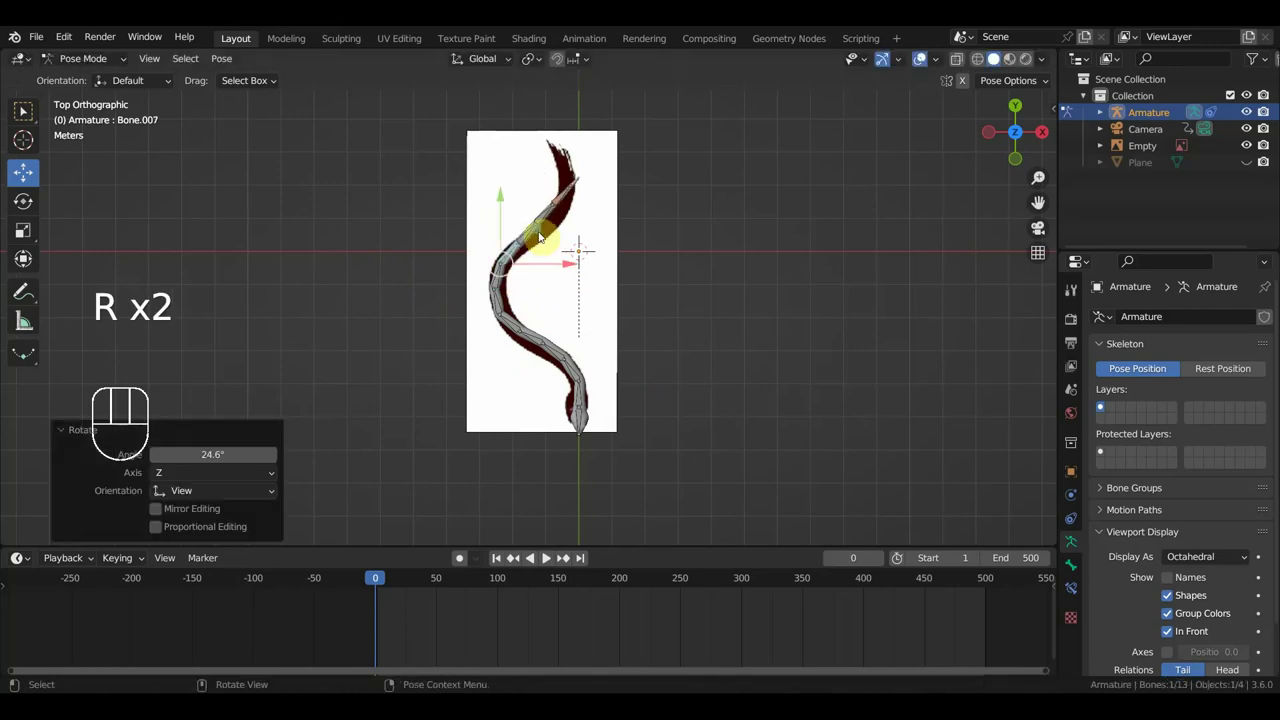
Rotate Bone.006 by about 13° and fine-tune its angle to match the rear section of the reference snake
{"action": "left_click", "coordinate": [535, 236]}
{"action": "key", "text": "r"}
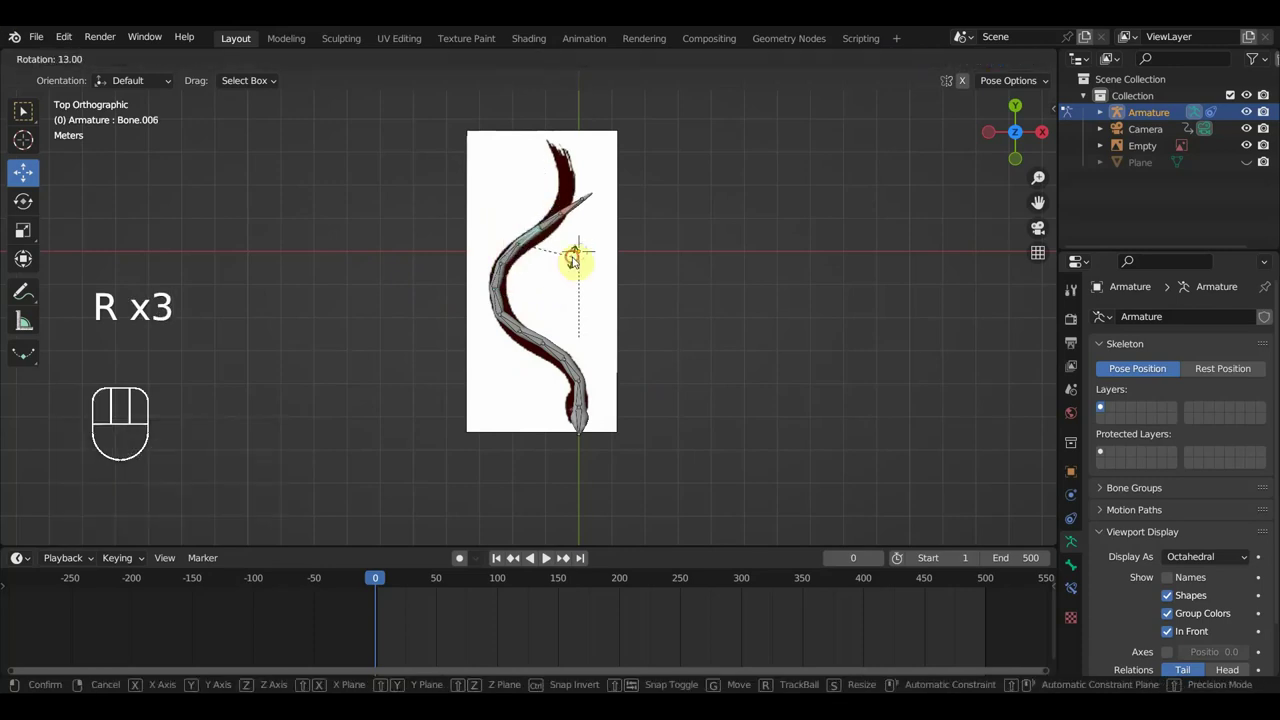
{"action": "left_click", "coordinate": [572, 260]}
{"action": "key", "text": "r"}
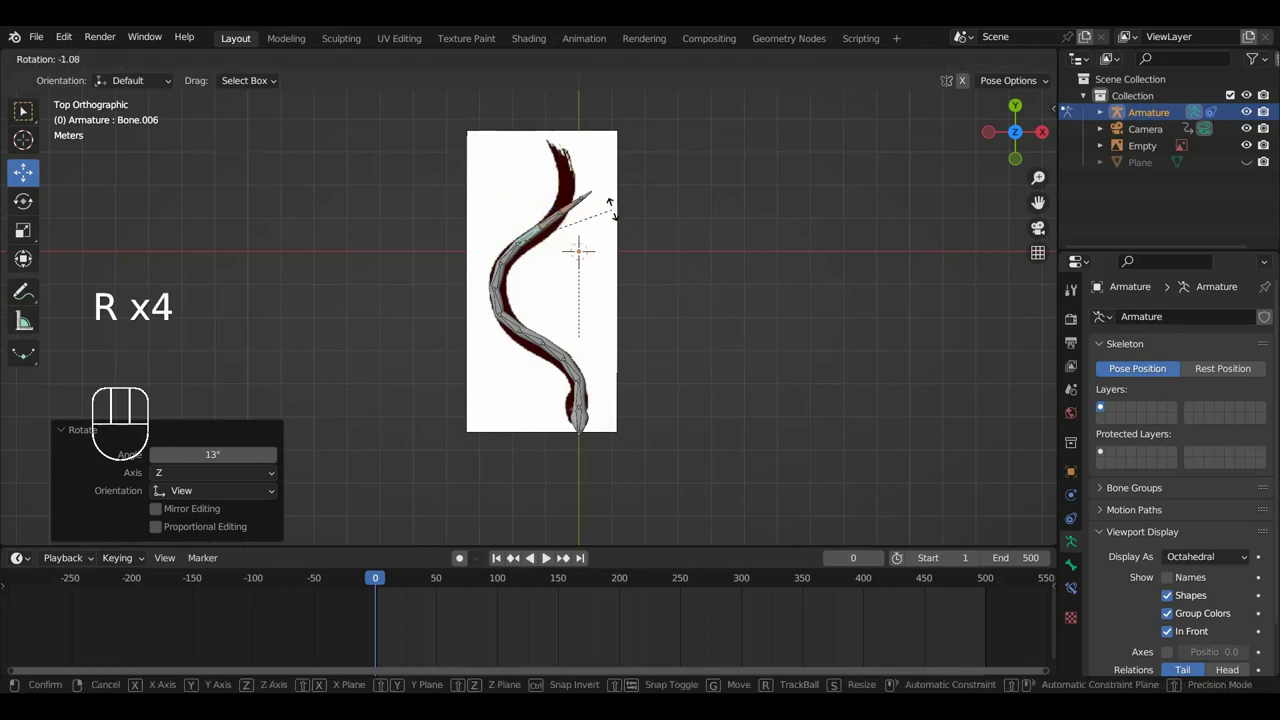
Finish fitting the tail to the reference by rotating Bone.006, Bone.005 by about -7° and Bone.004 by about -31°
{"action": "left_click", "coordinate": [608, 208]}
{"action": "left_click", "coordinate": [553, 220]}
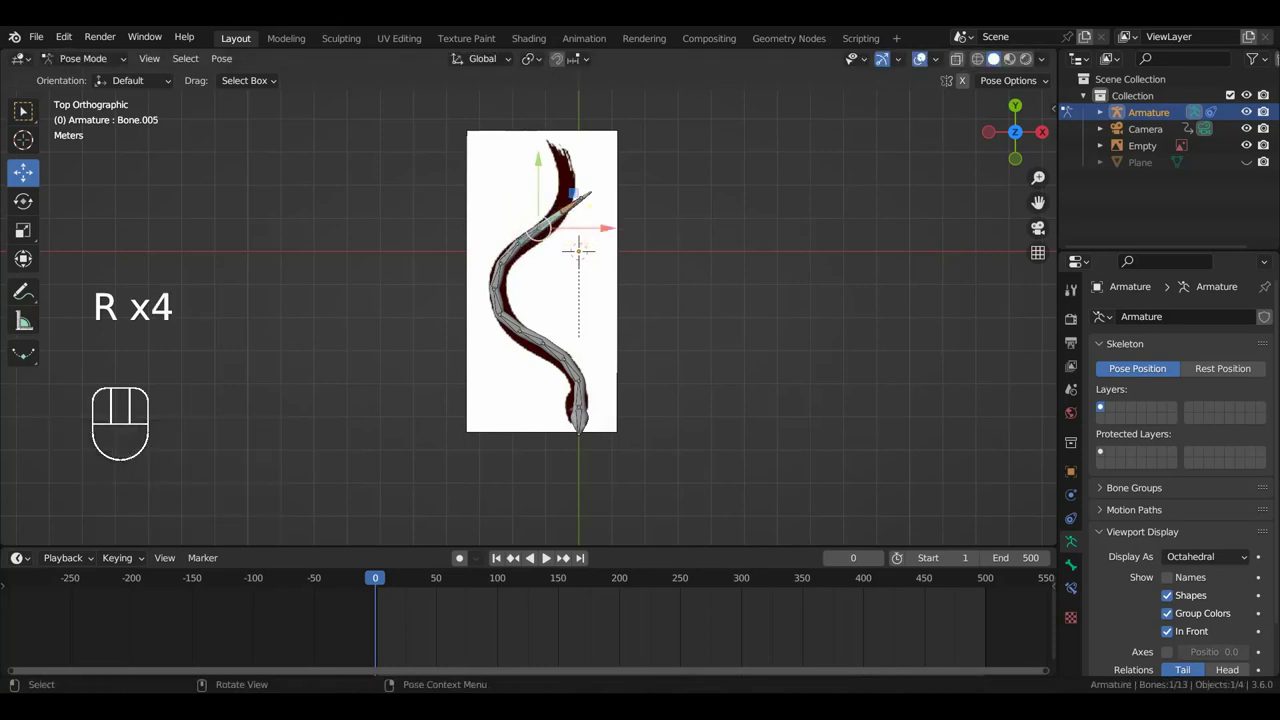
{"action": "key", "text": "r"}
{"action": "left_click", "coordinate": [612, 200]}
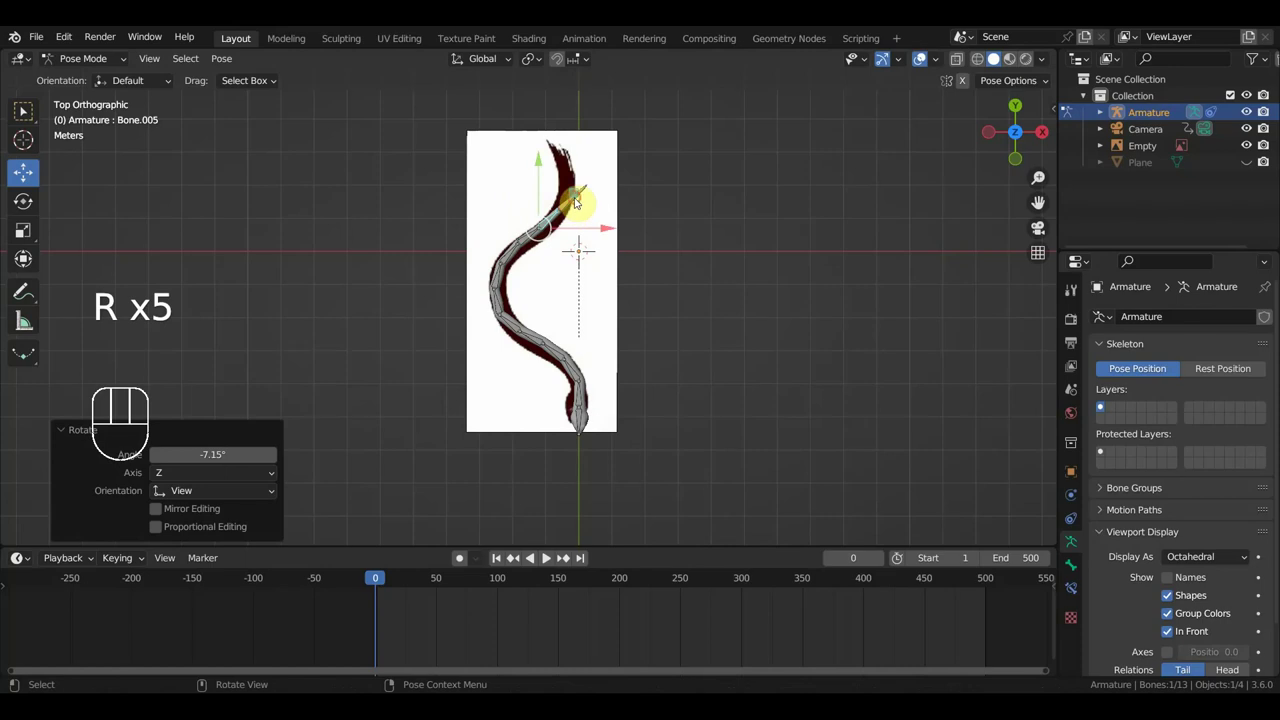
{"action": "left_click", "coordinate": [575, 203]}
{"action": "key", "text": "r"}
{"action": "left_click", "coordinate": [601, 160]}
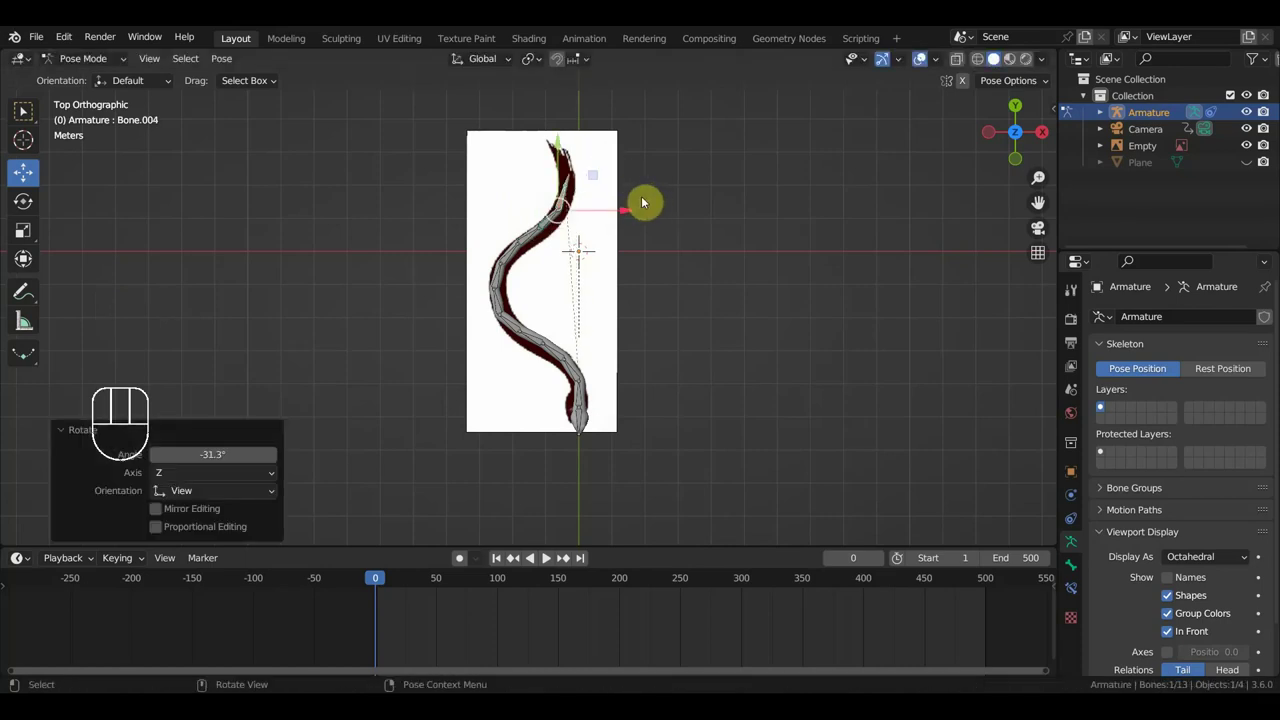
Insert a Location & Rotation keyframe for all bones at frame 0
{"action": "key", "text": "a"}
{"action": "key", "text": "i"}
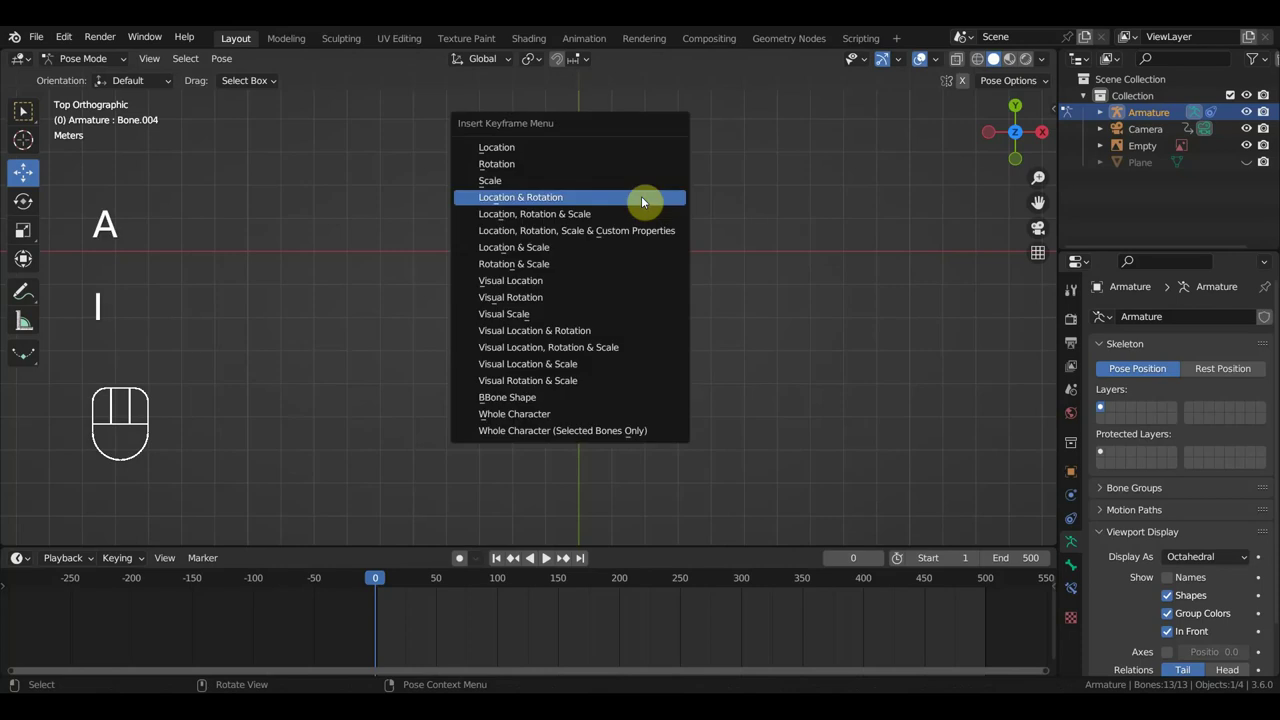
{"action": "left_click", "coordinate": [641, 196]}
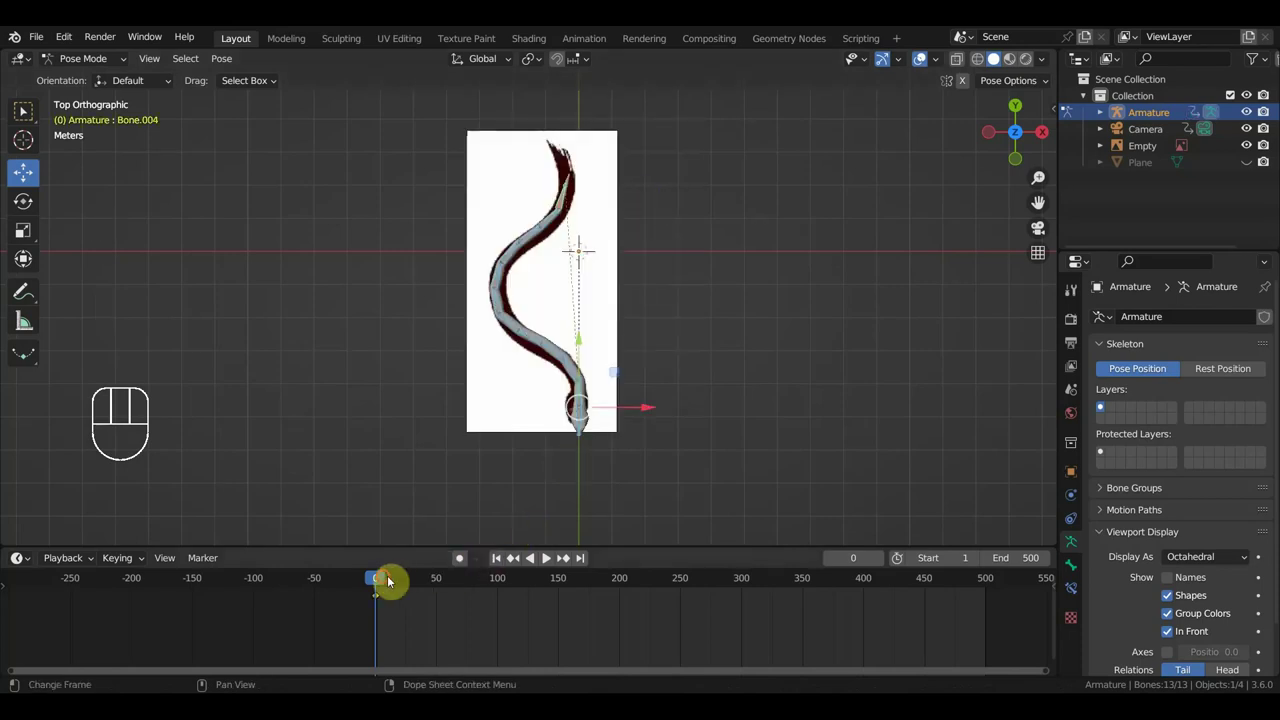
Go to frame 13 and clear the location and rotation of all bones
{"action": "left_click_drag", "start_coordinate": [389, 583], "coordinate": [392, 580]}
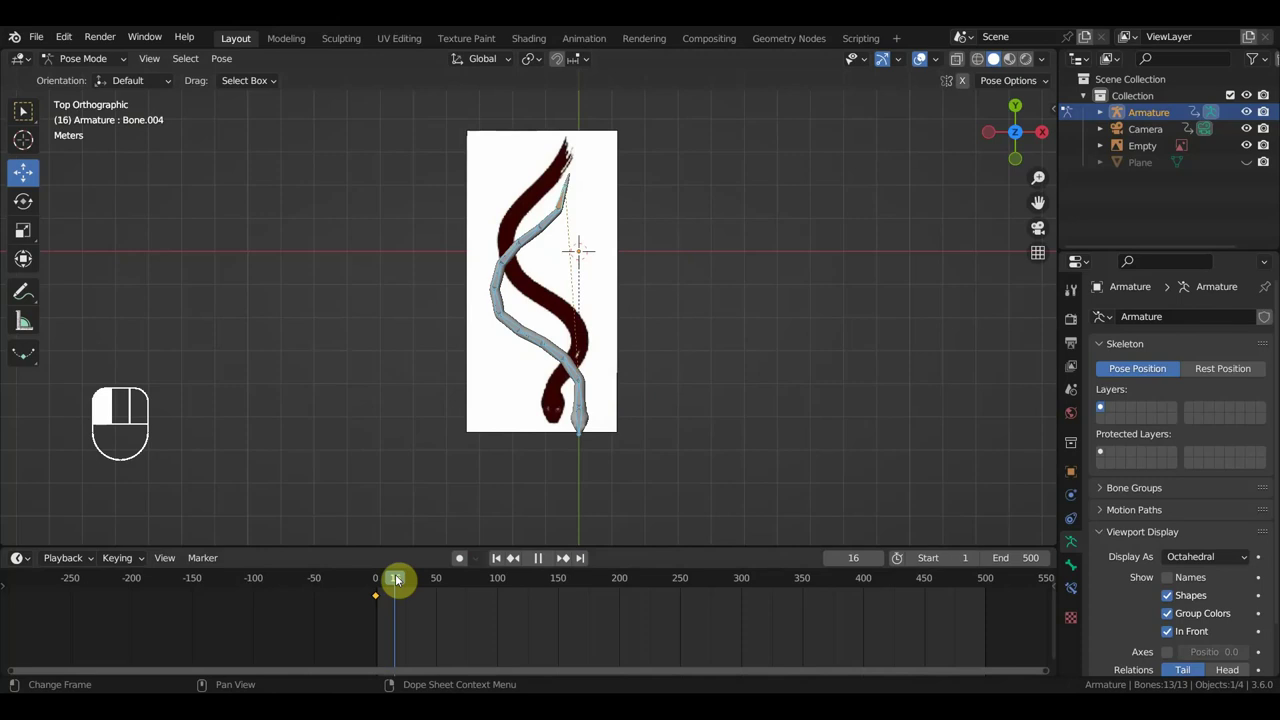
{"action": "left_click_drag", "start_coordinate": [395, 580], "coordinate": [391, 581]}
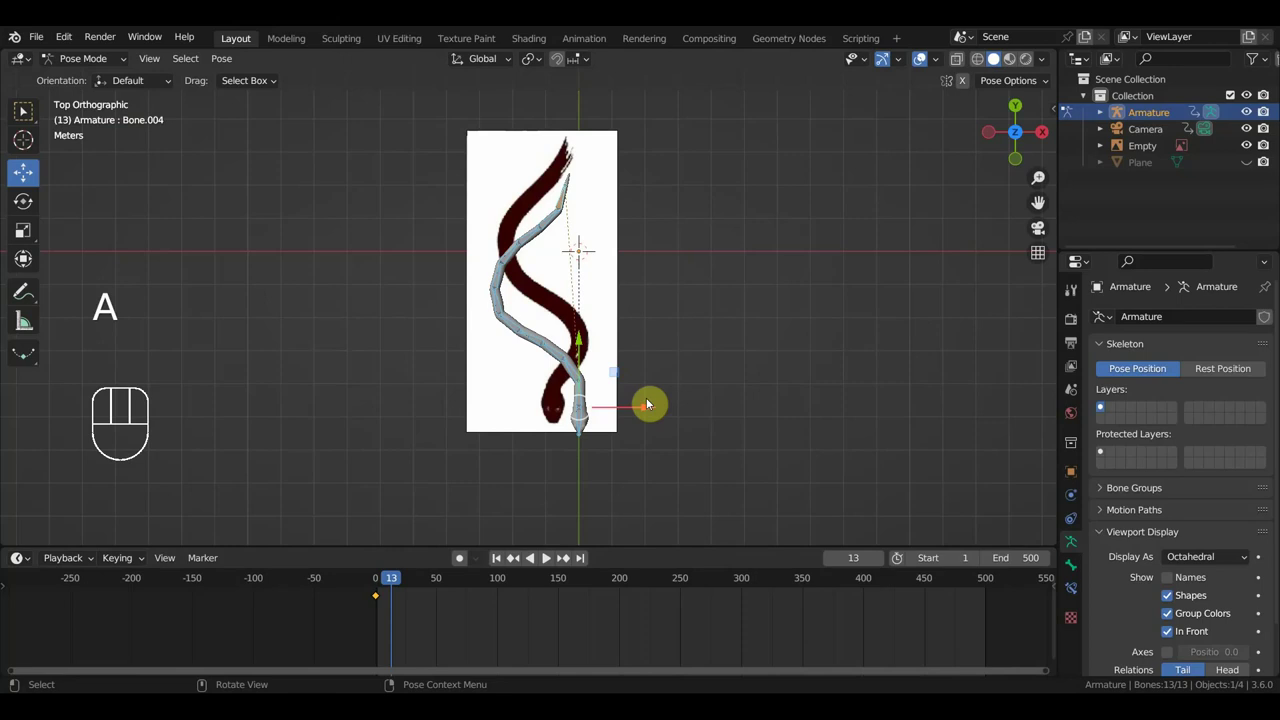
{"action": "key", "text": "alt"}
{"action": "key", "text": "alt+r"}
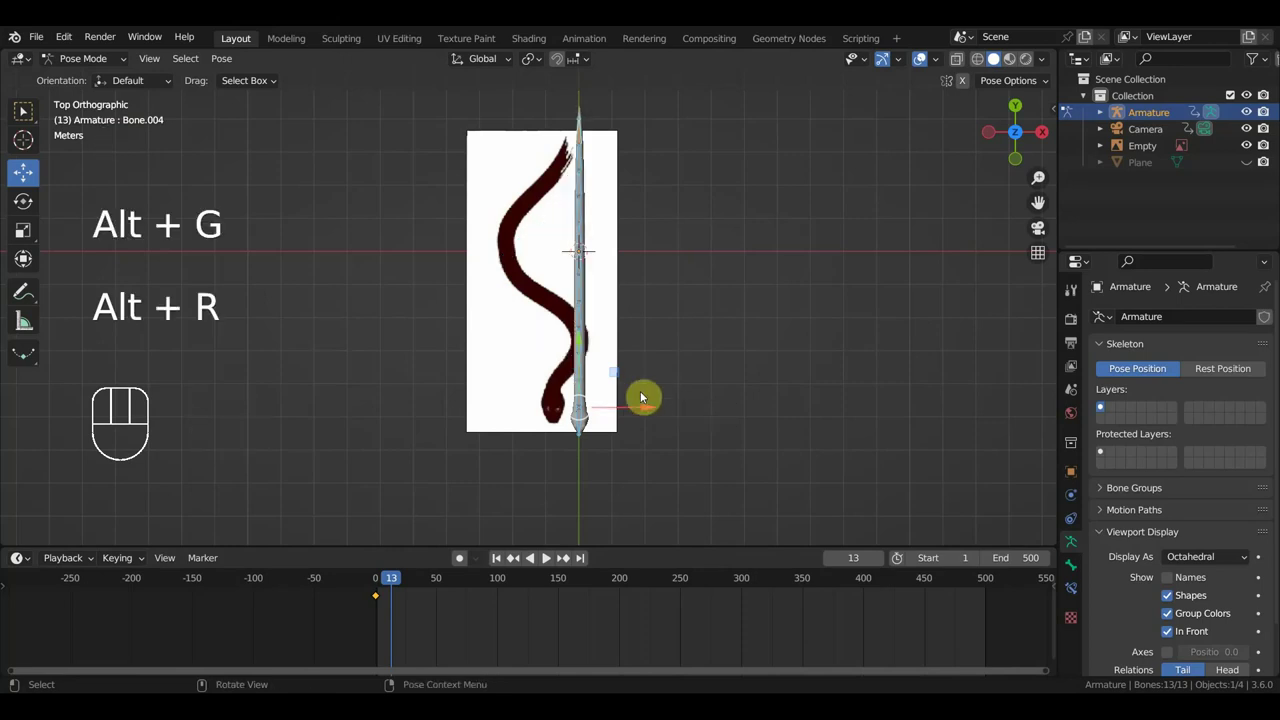
Move the straightened armature about -0.75 m along X and shift Bone.003 slightly so the snake's head covers the reference head
{"action": "left_click_drag", "start_coordinate": [654, 411], "coordinate": [629, 407]}
{"action": "scroll", "coordinate": [612, 425], "scroll_direction": "up", "scroll_amount": 2}
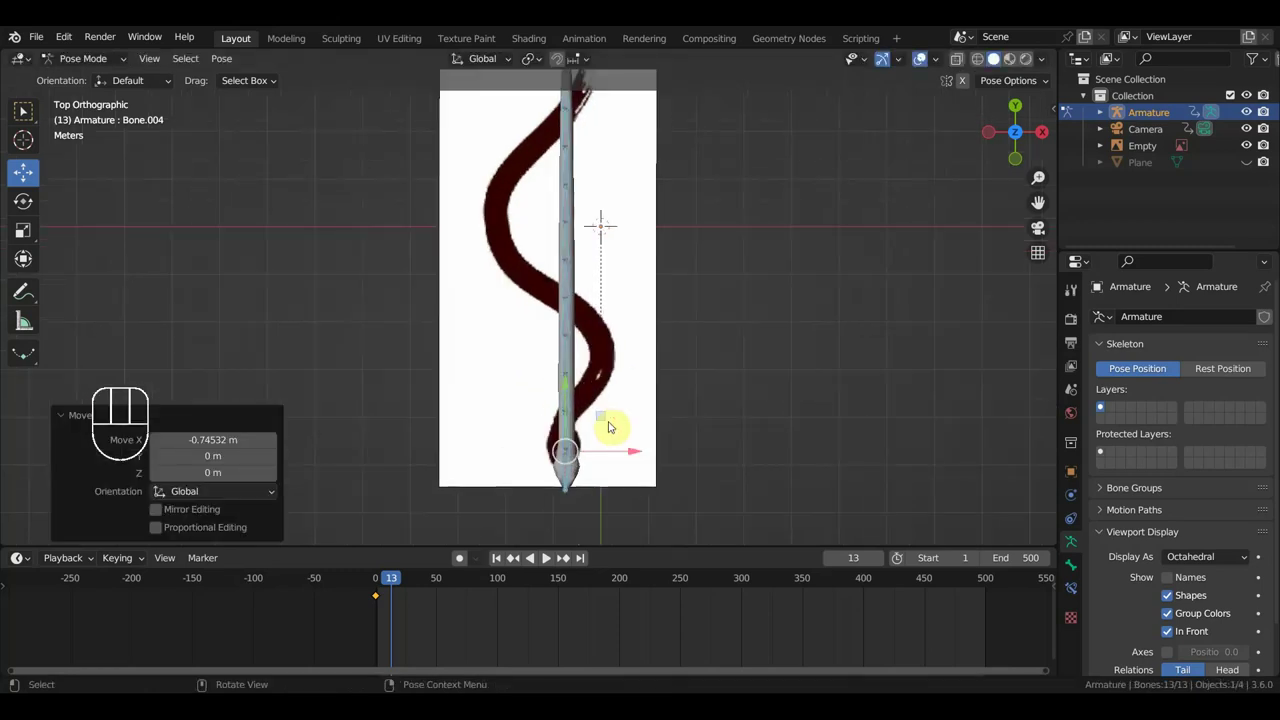
{"action": "left_click", "coordinate": [565, 437]}
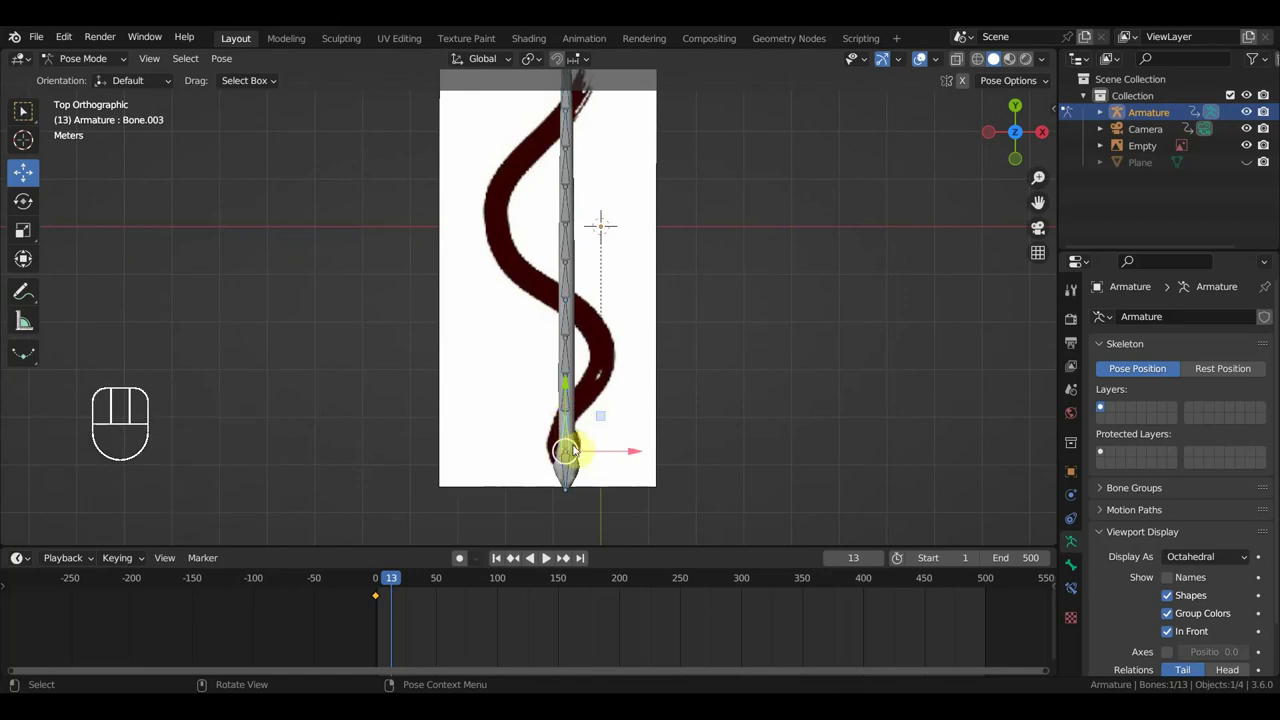
{"action": "key", "text": "g"}
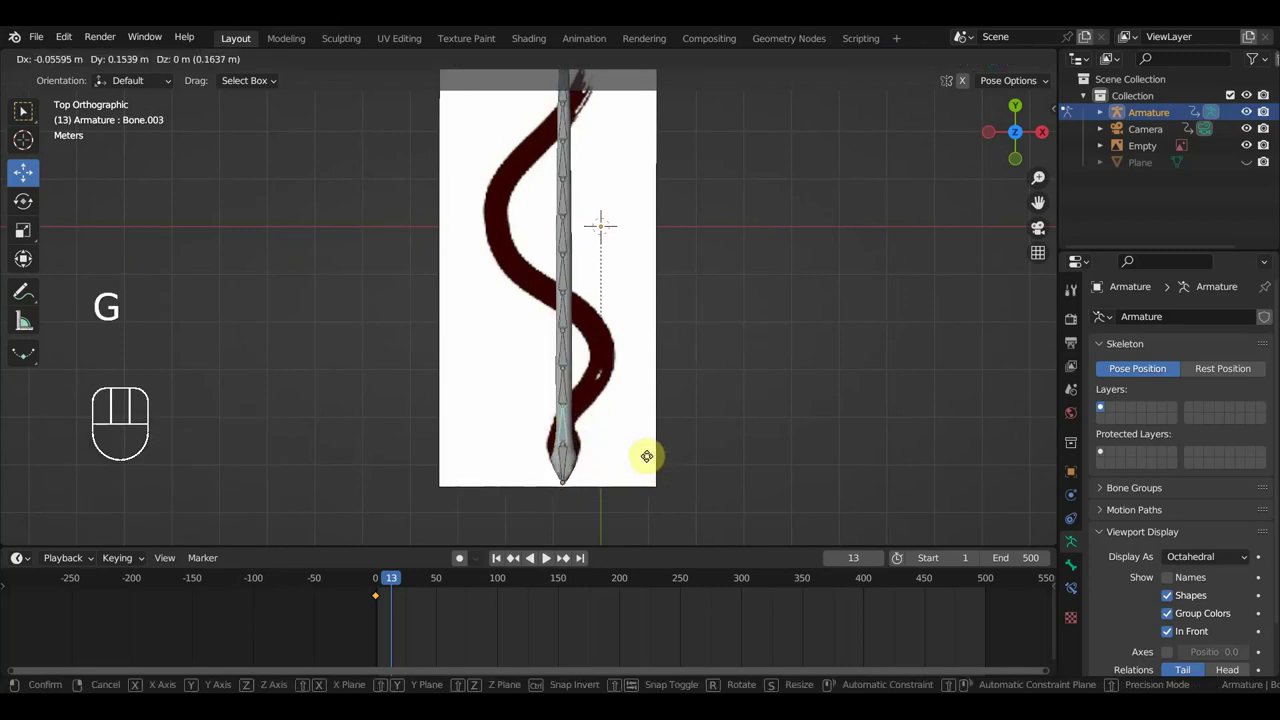
{"action": "left_click", "coordinate": [650, 460]}
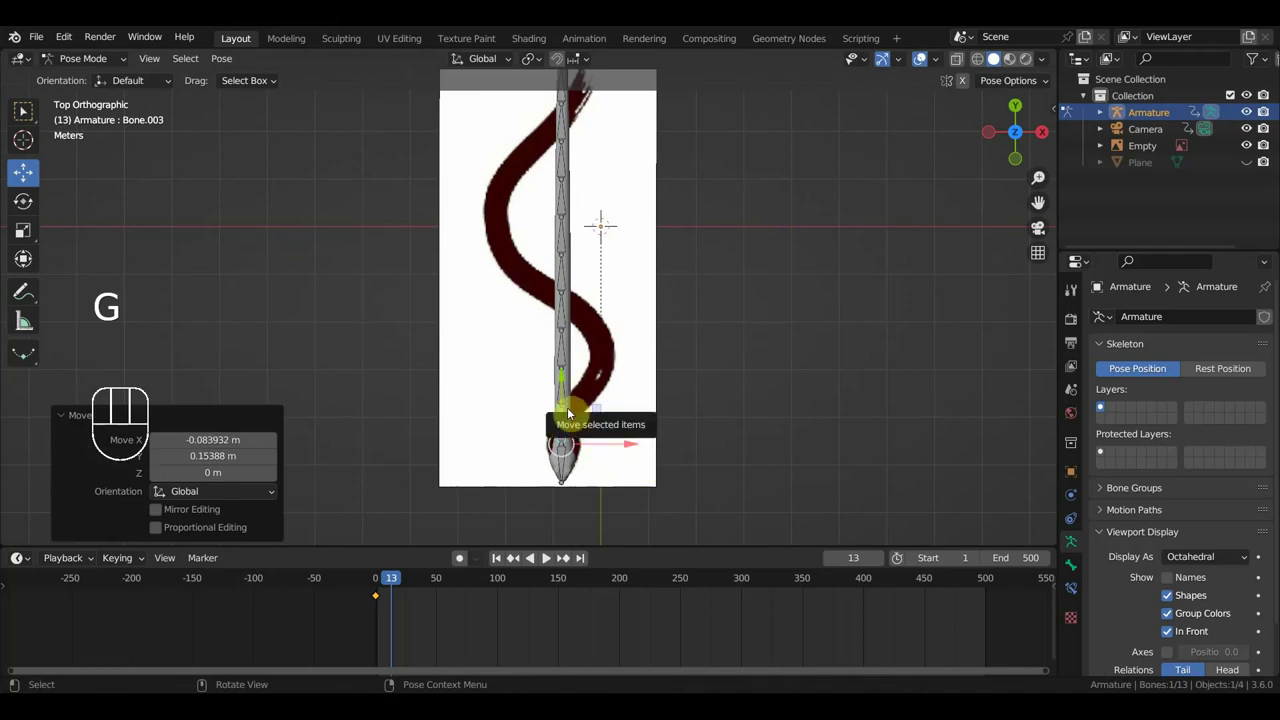
Move the tail bone Bone.004 about 6.2 m in X and -3.1 m in Y to bend the front body along the reference
{"action": "scroll", "coordinate": [608, 214], "scroll_direction": "down", "scroll_amount": 2}
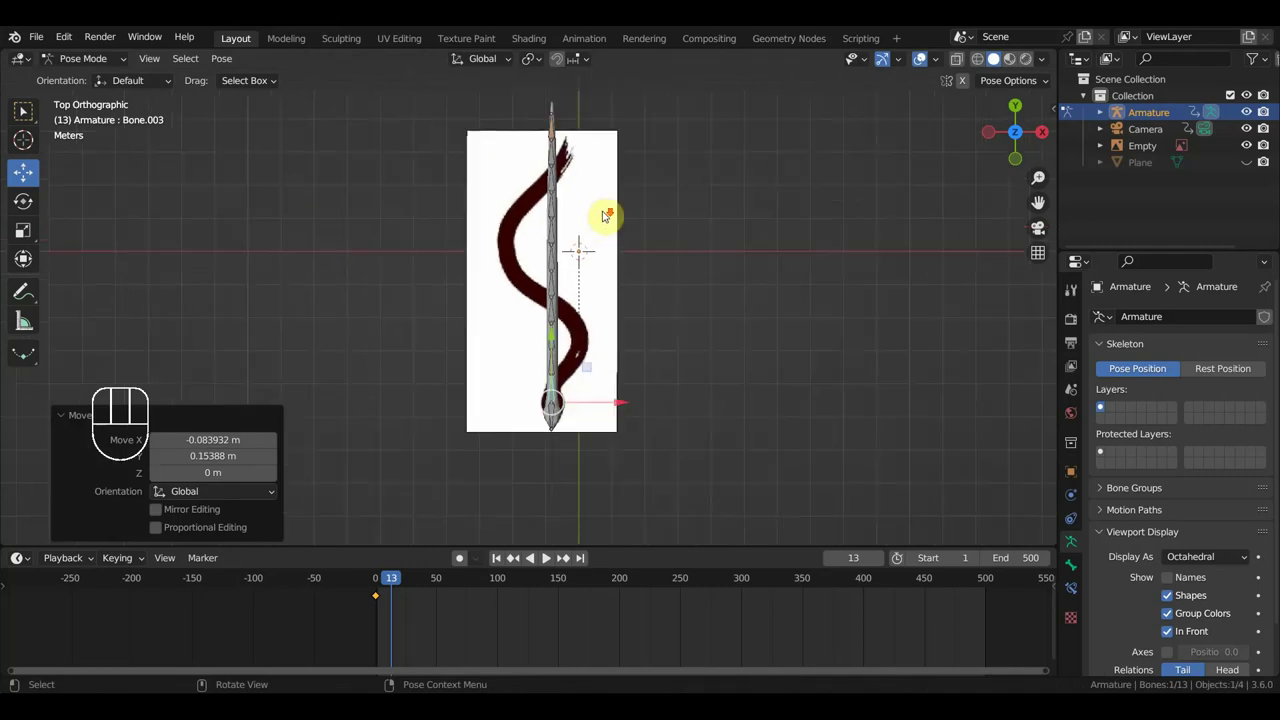
{"action": "left_click", "coordinate": [553, 130]}
{"action": "key", "text": "g"}
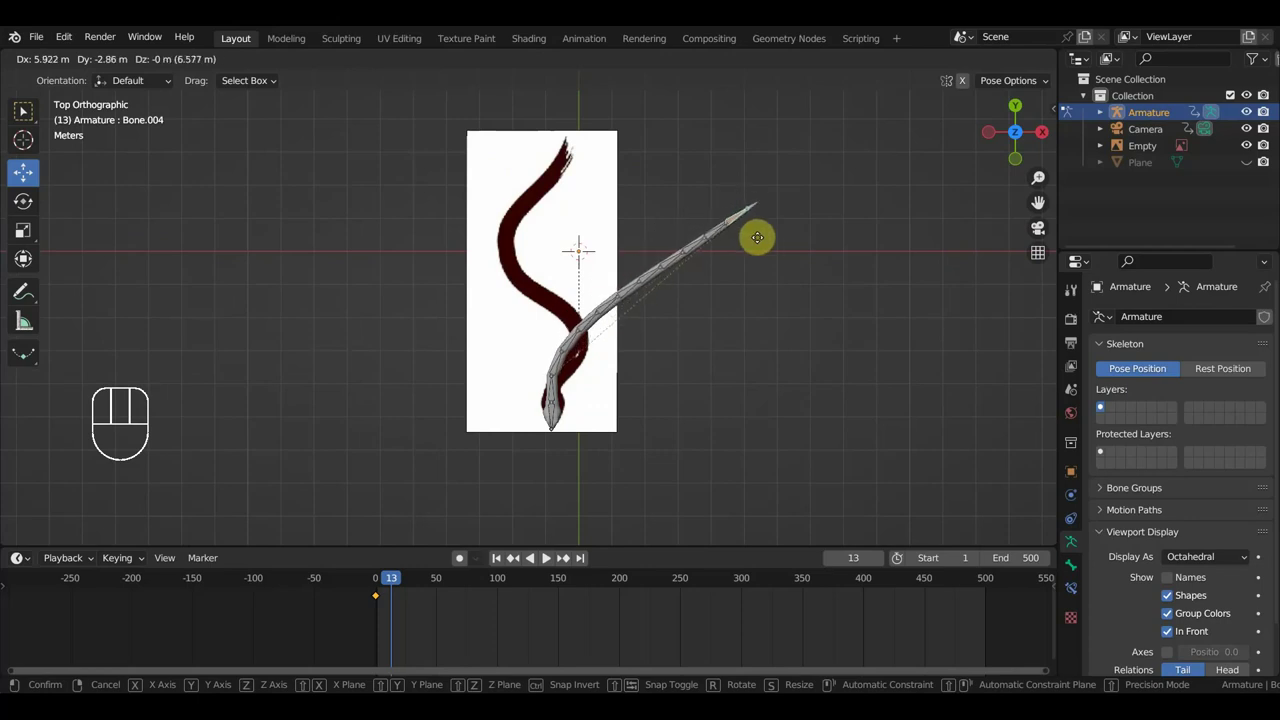
{"action": "left_click", "coordinate": [767, 246]}
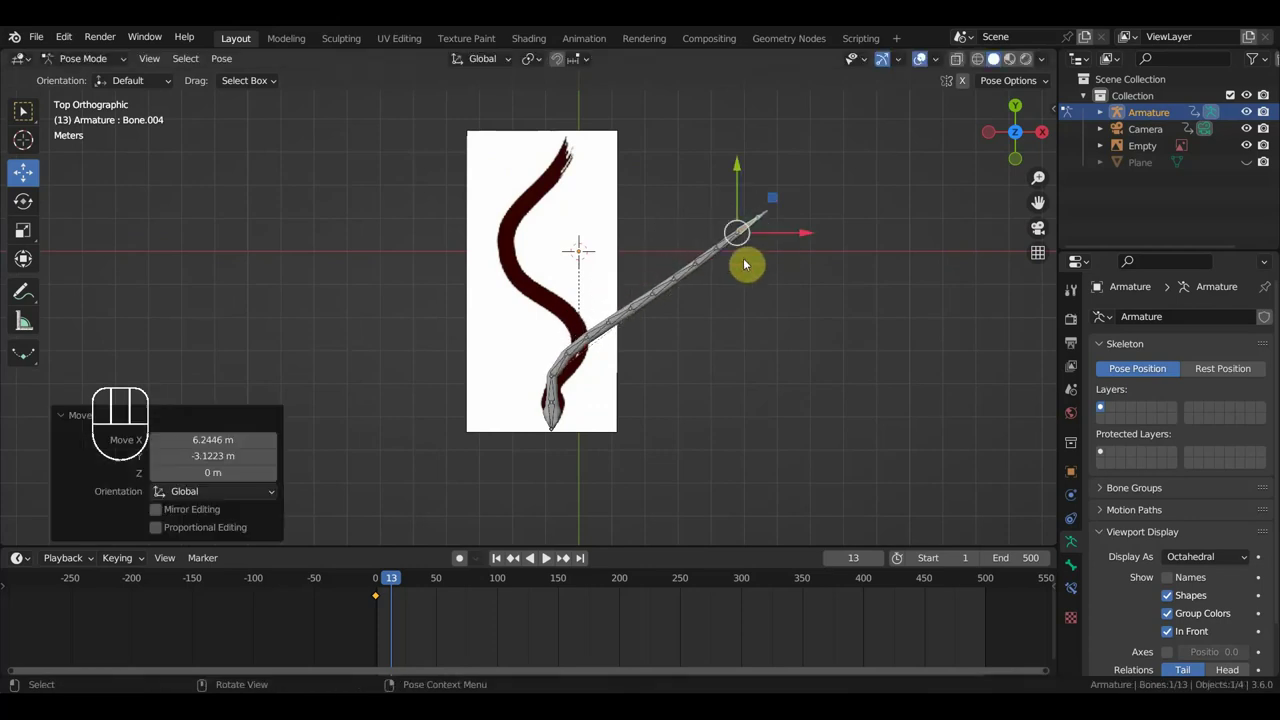
Rotate Bone.012, Bone.011 and Bone.010 to turn the body back toward the reference curve, Bone.010 by about -44.5°
{"action": "left_click", "coordinate": [580, 346]}
{"action": "key", "text": "r"}
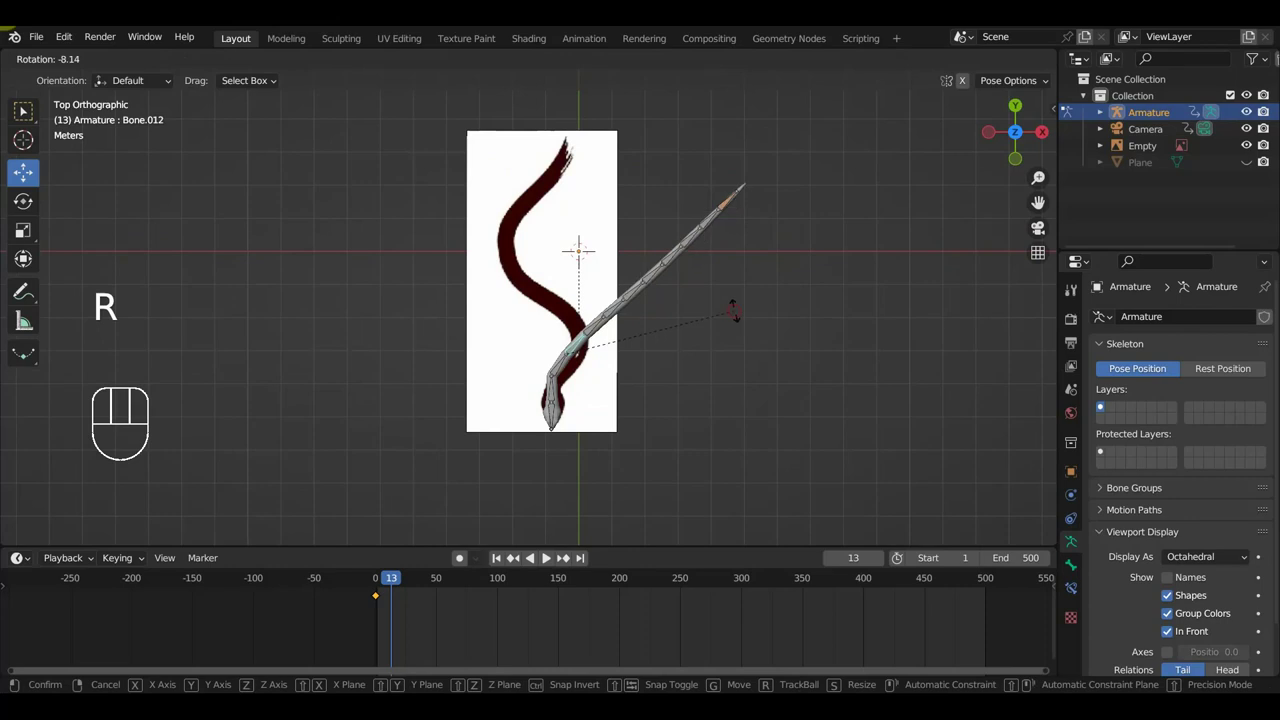
{"action": "left_click", "coordinate": [711, 316]}
{"action": "left_click", "coordinate": [600, 332]}
{"action": "key", "text": "r"}
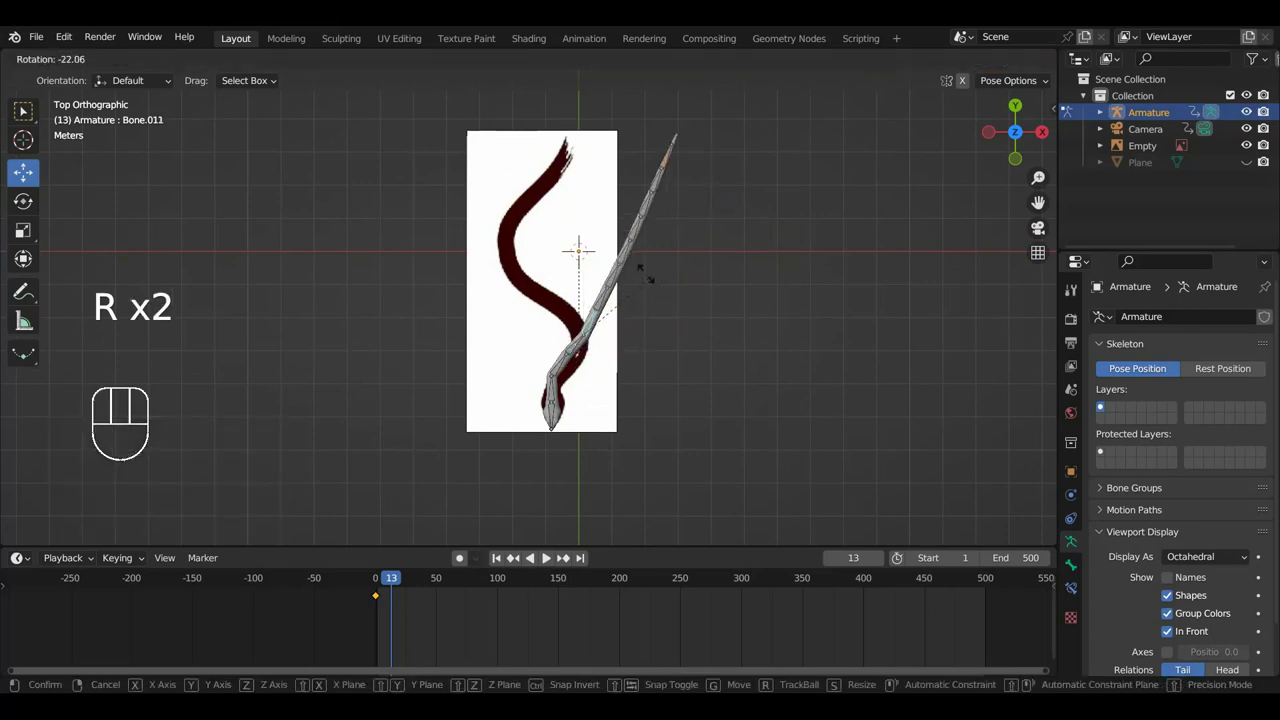
{"action": "left_click", "coordinate": [610, 296]}
{"action": "left_click", "coordinate": [594, 298]}
{"action": "key", "text": "r"}
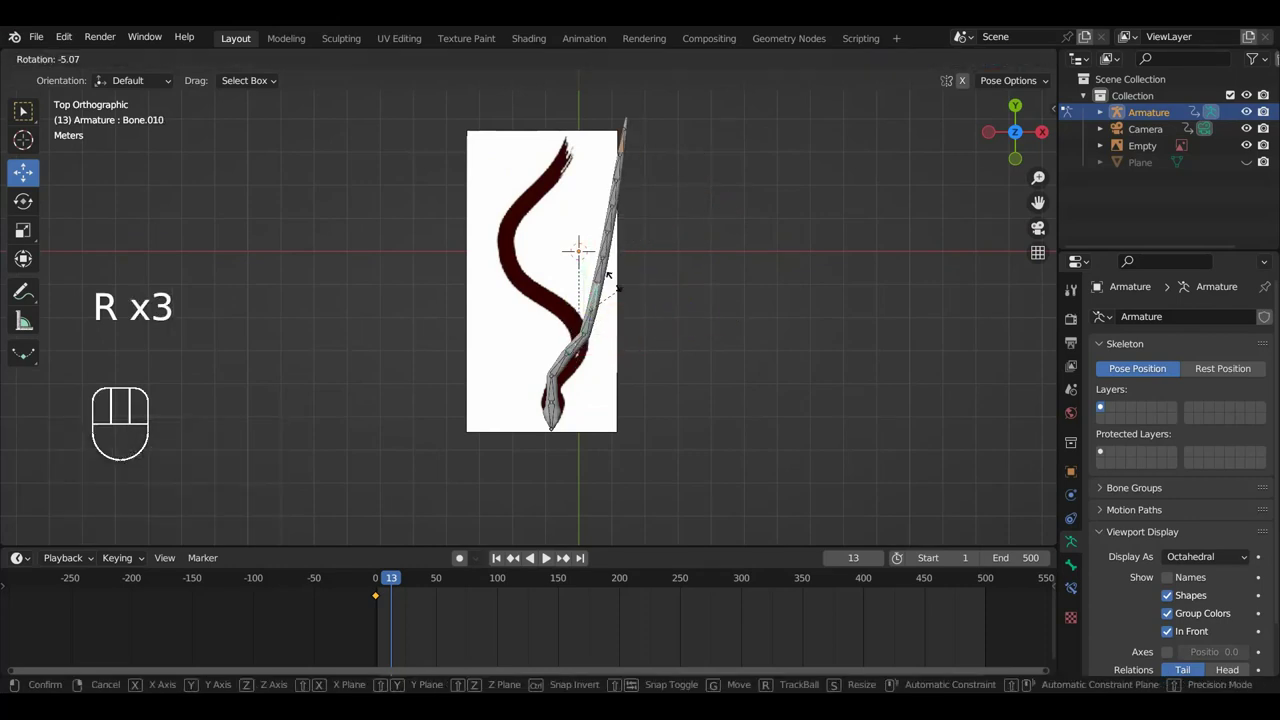
{"action": "left_click", "coordinate": [597, 312]}
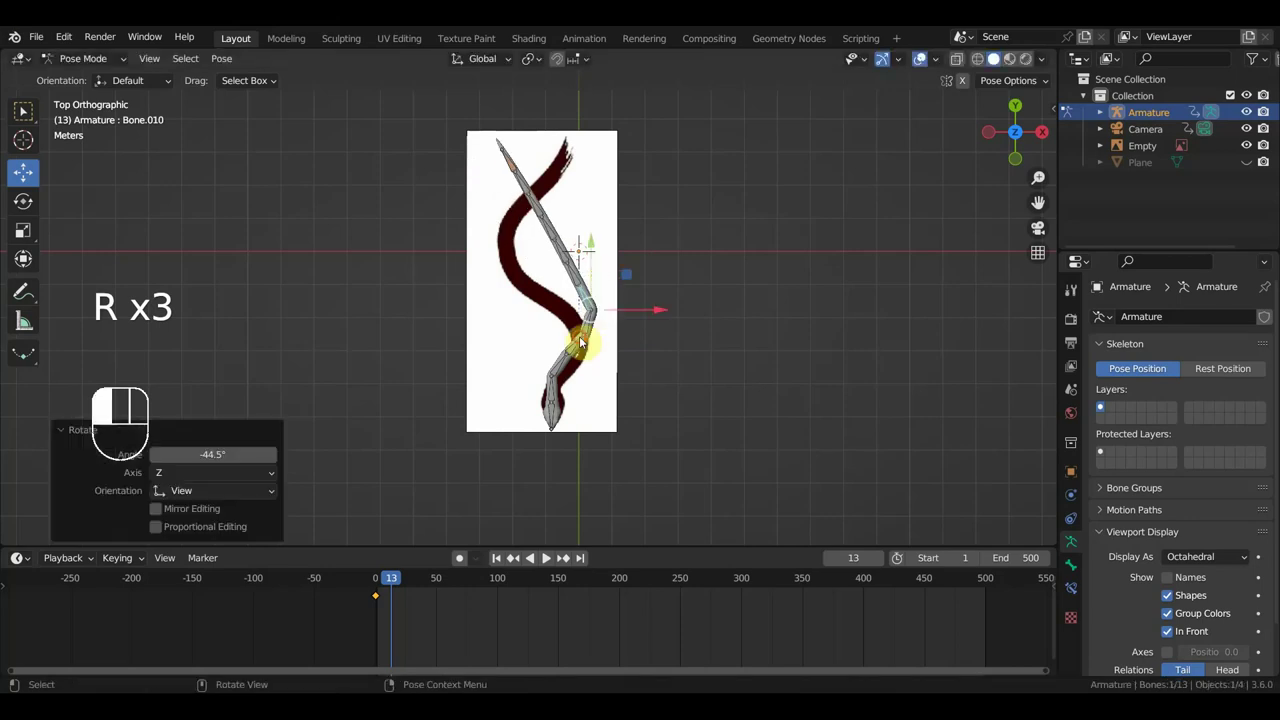
Rotate Bone.011 by about -29° to follow the reference snake's first bend
{"action": "left_click", "coordinate": [580, 343]}
{"action": "left_click", "coordinate": [598, 327]}
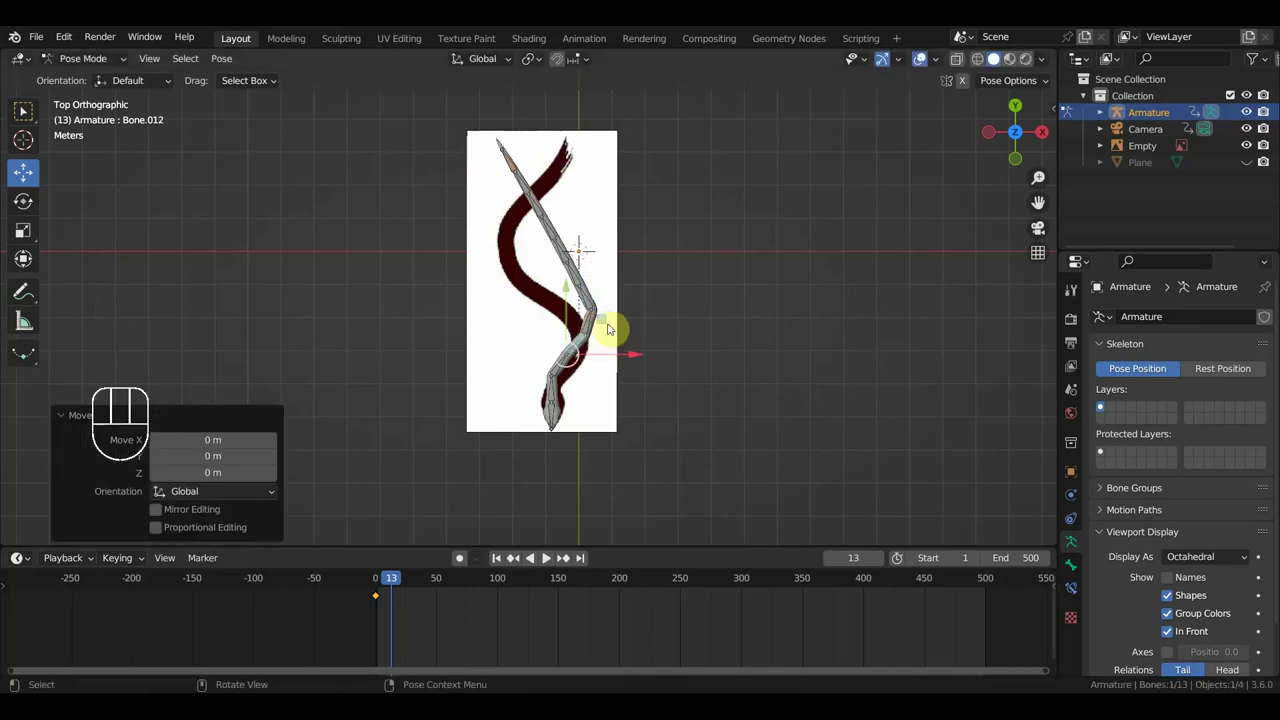
{"action": "left_click", "coordinate": [590, 330]}
{"action": "key", "text": "r"}
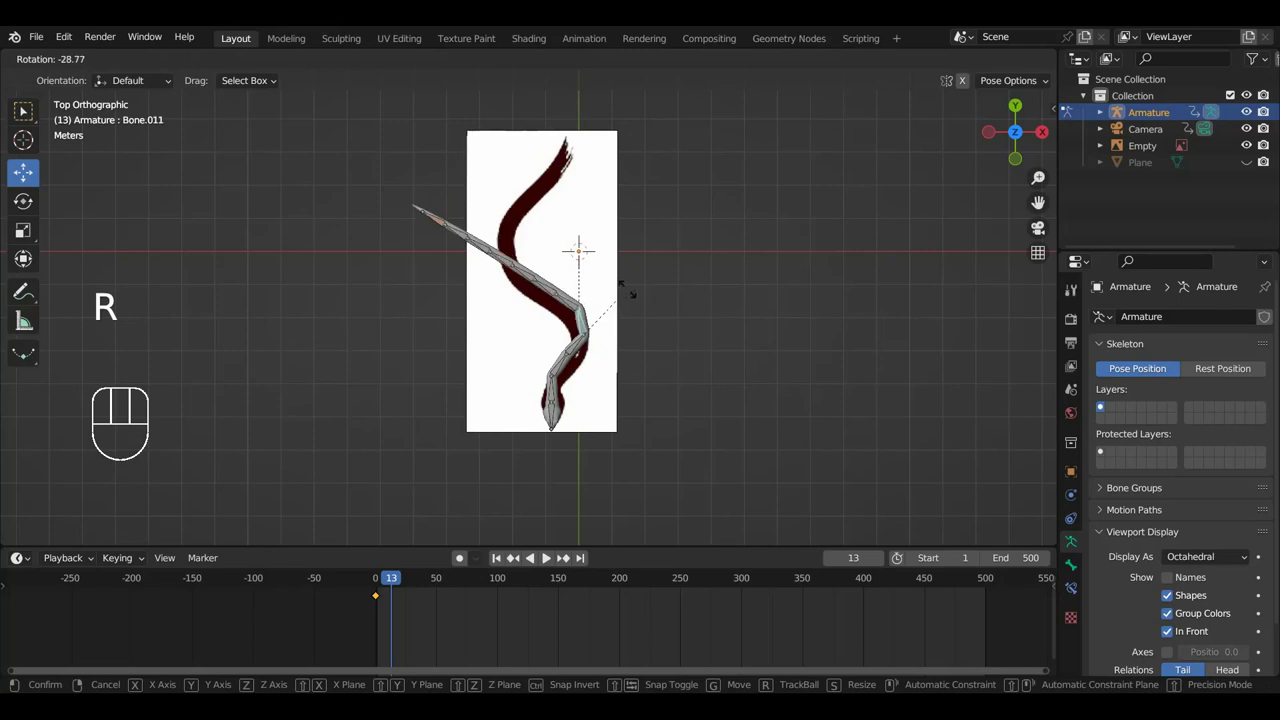
{"action": "left_click", "coordinate": [626, 290]}
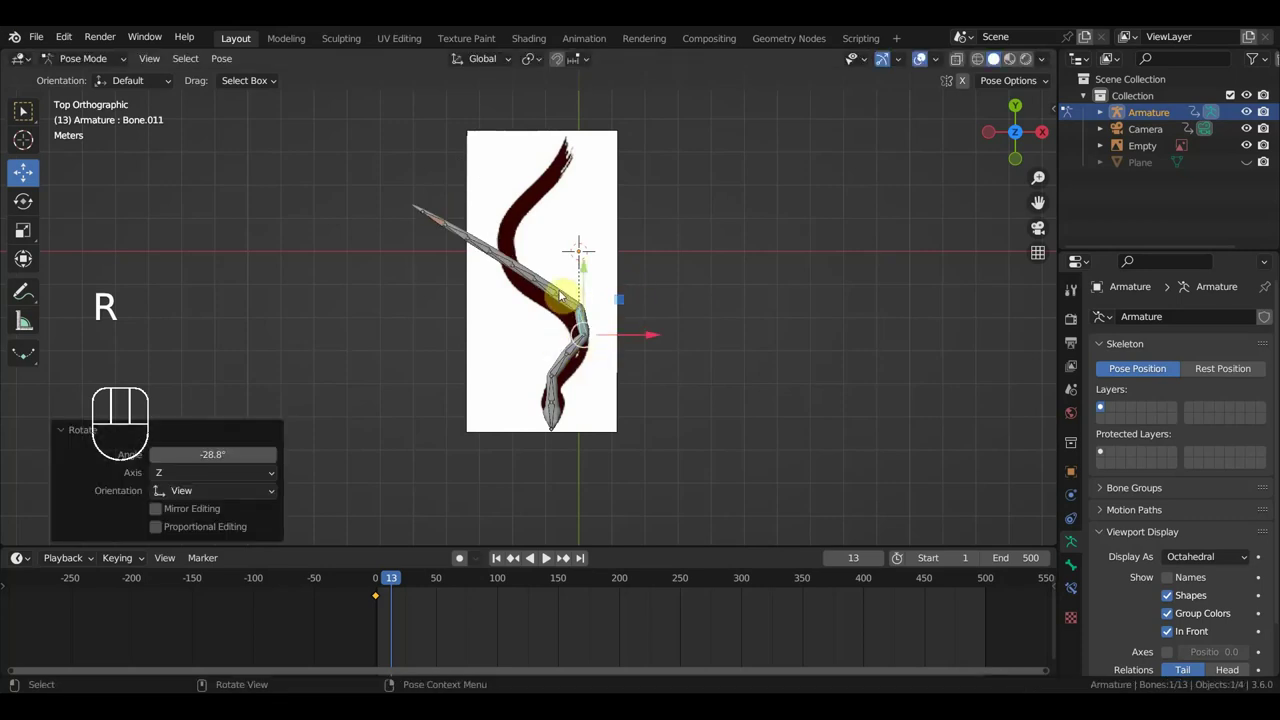
Fine-tune Bone.010 and rotate Bone.008 by about 13° to follow the middle of the reference snake
{"action": "left_click", "coordinate": [578, 310]}
{"action": "key", "text": "r"}
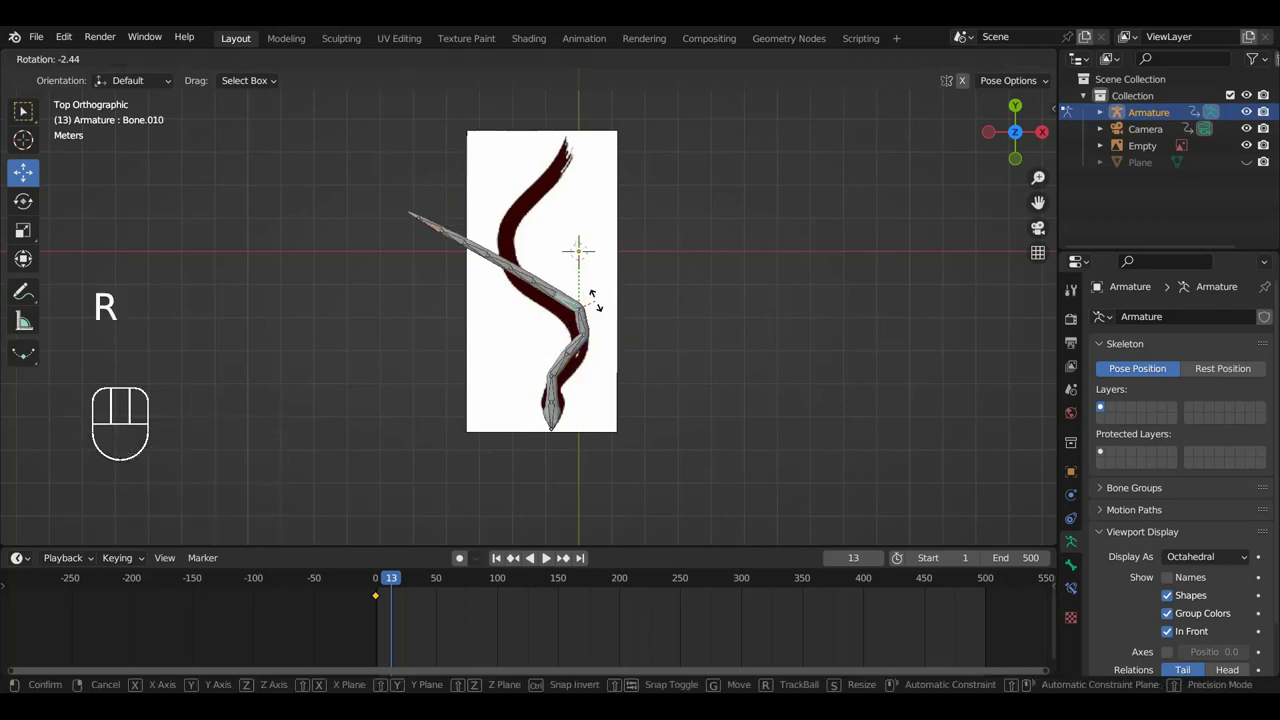
{"action": "left_click", "coordinate": [596, 302]}
{"action": "left_click", "coordinate": [520, 278]}
{"action": "key", "text": "r"}
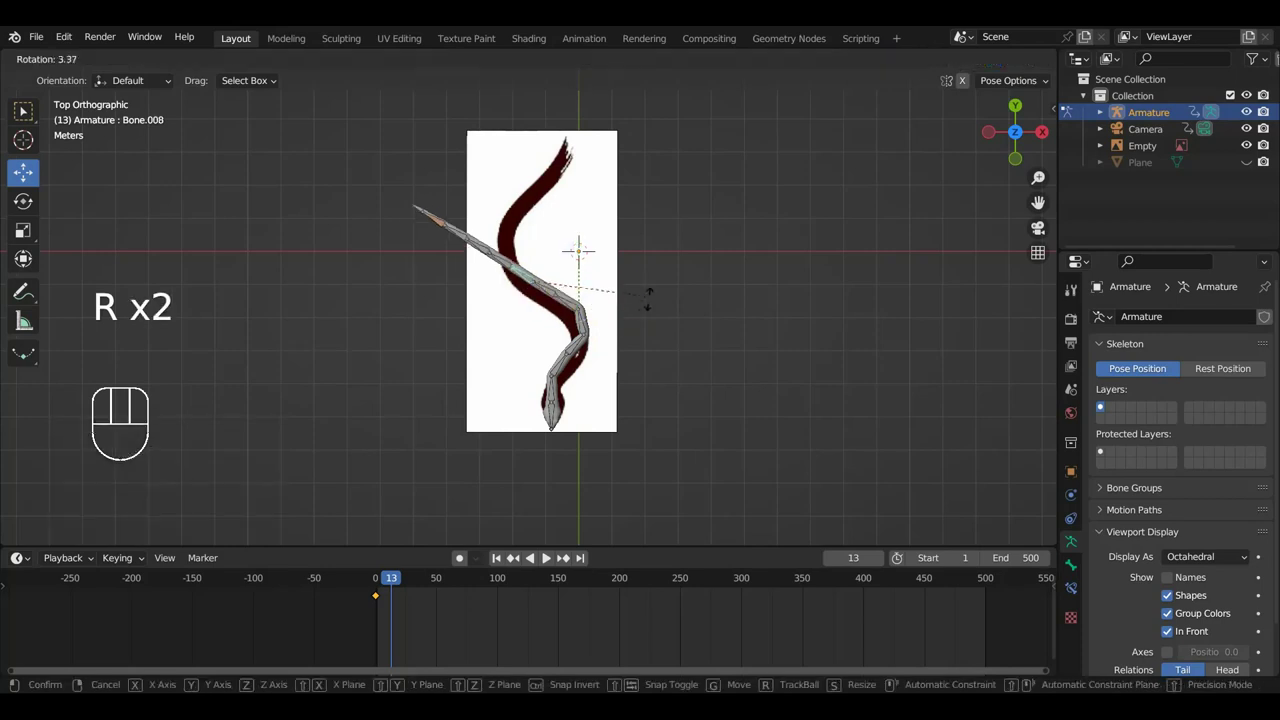
{"action": "left_click", "coordinate": [626, 309]}
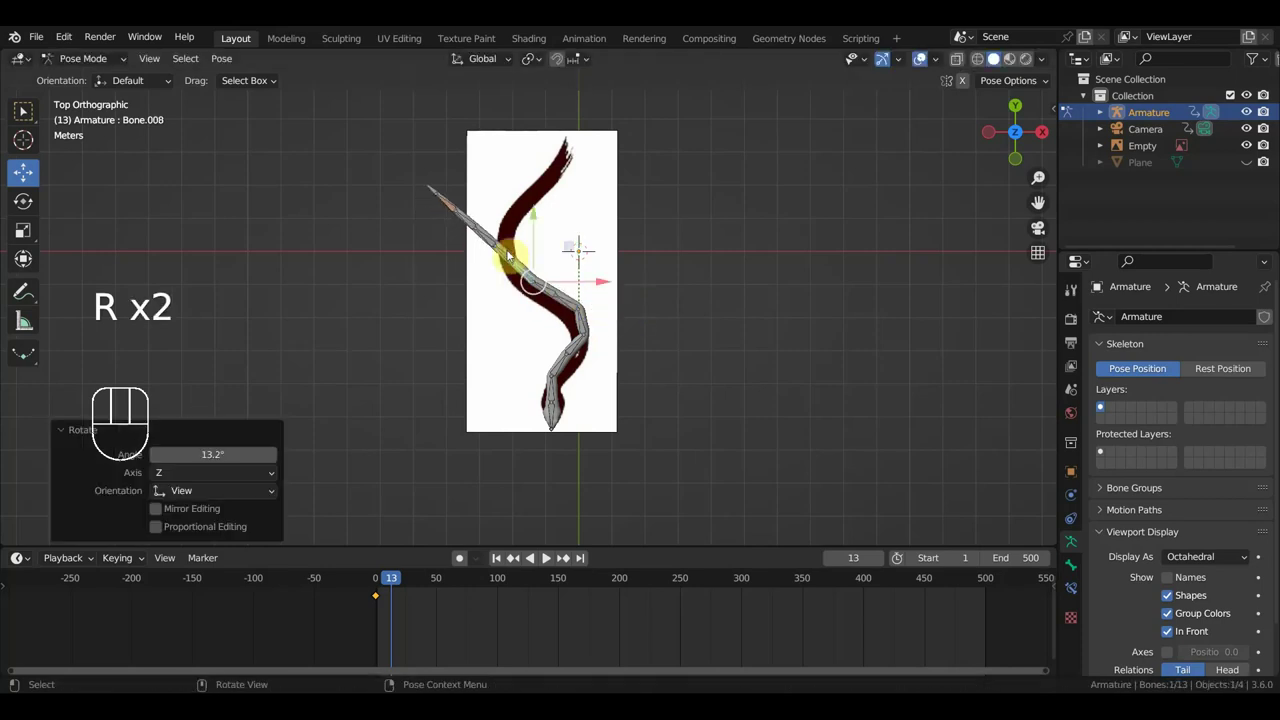
Rotate Bone.007 by about 24°, Bone.006, and Bone.005 by about 32° to fit the rear body to the reference
{"action": "left_click", "coordinate": [508, 256]}
{"action": "key", "text": "r"}
{"action": "left_click", "coordinate": [513, 251]}
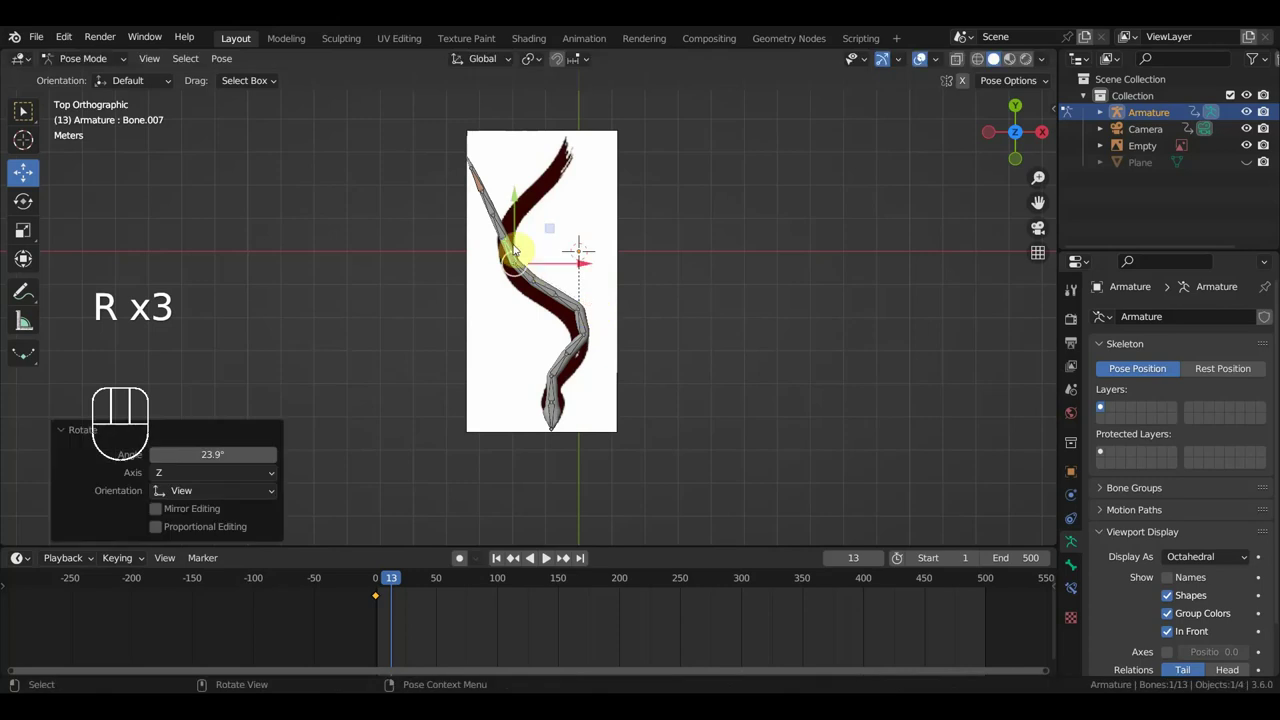
{"action": "left_click", "coordinate": [503, 228]}
{"action": "key", "text": "r"}
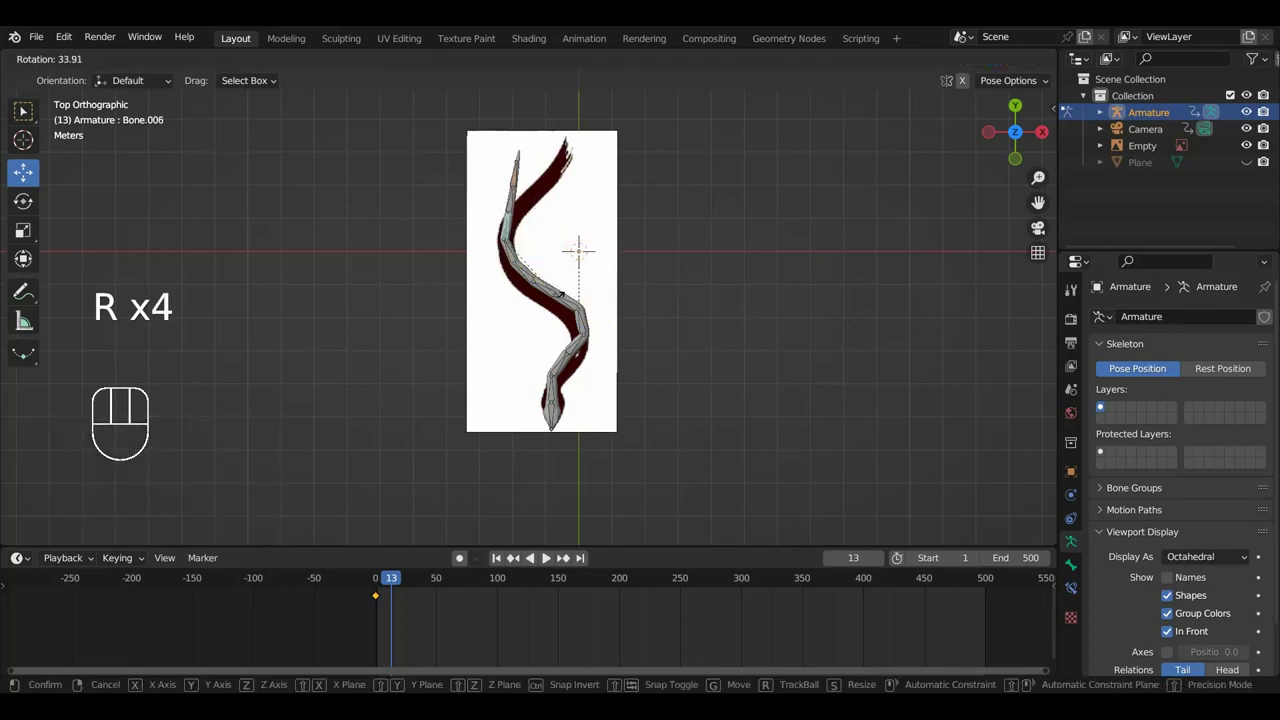
{"action": "left_click", "coordinate": [551, 296]}
{"action": "left_click", "coordinate": [523, 200]}
{"action": "key", "text": "r"}
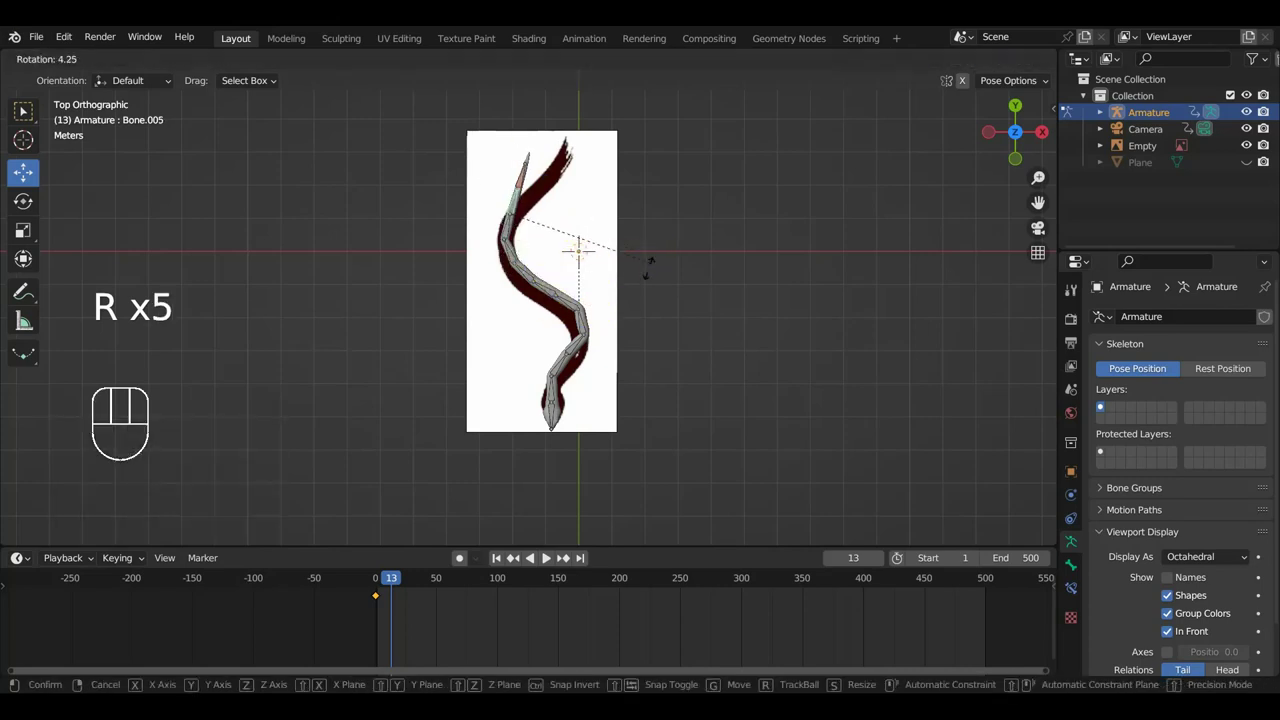
{"action": "left_click", "coordinate": [596, 306]}
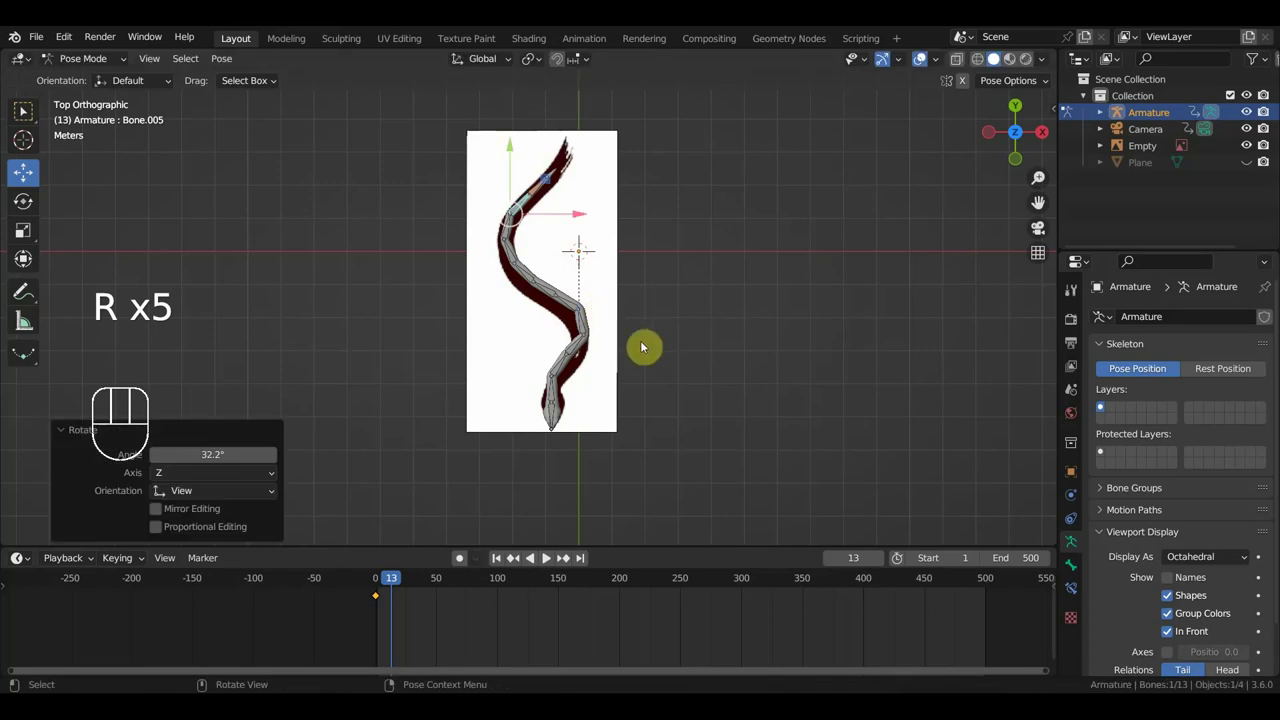
Insert a keyframe for all bones at frame 13
{"action": "key", "text": "a"}
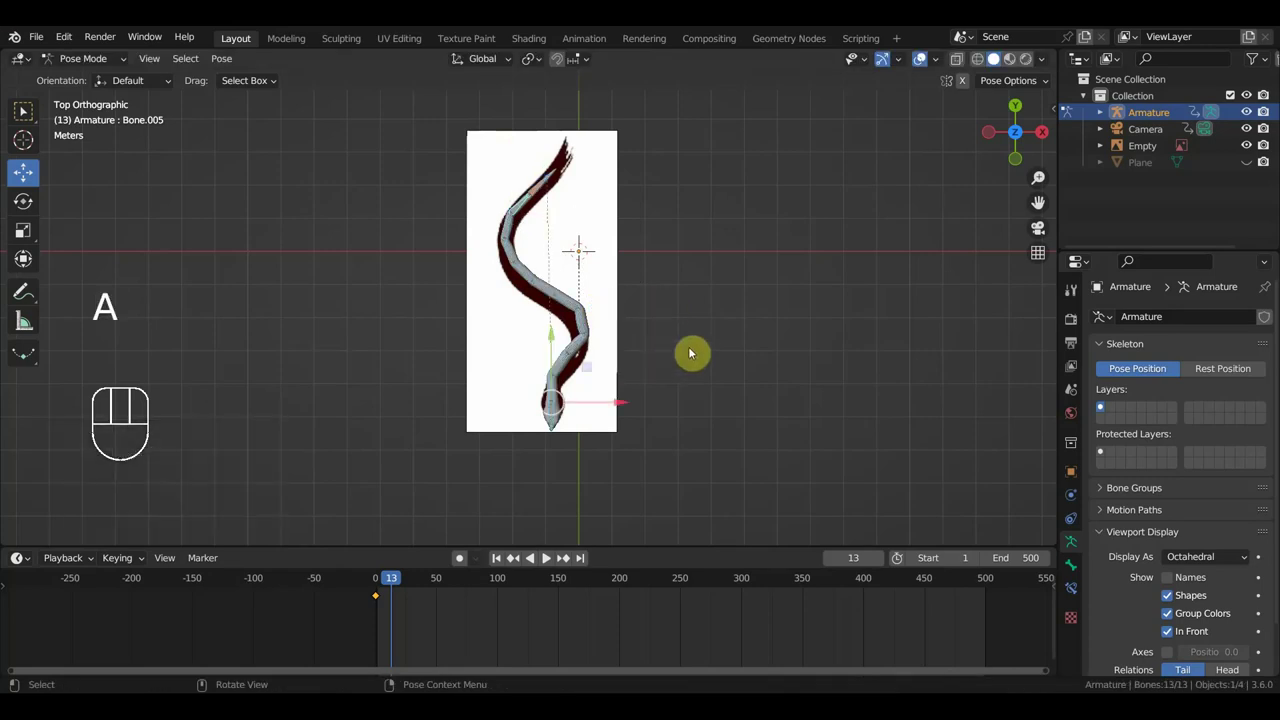
{"action": "key", "text": "i"}
{"action": "left_click", "coordinate": [578, 347]}
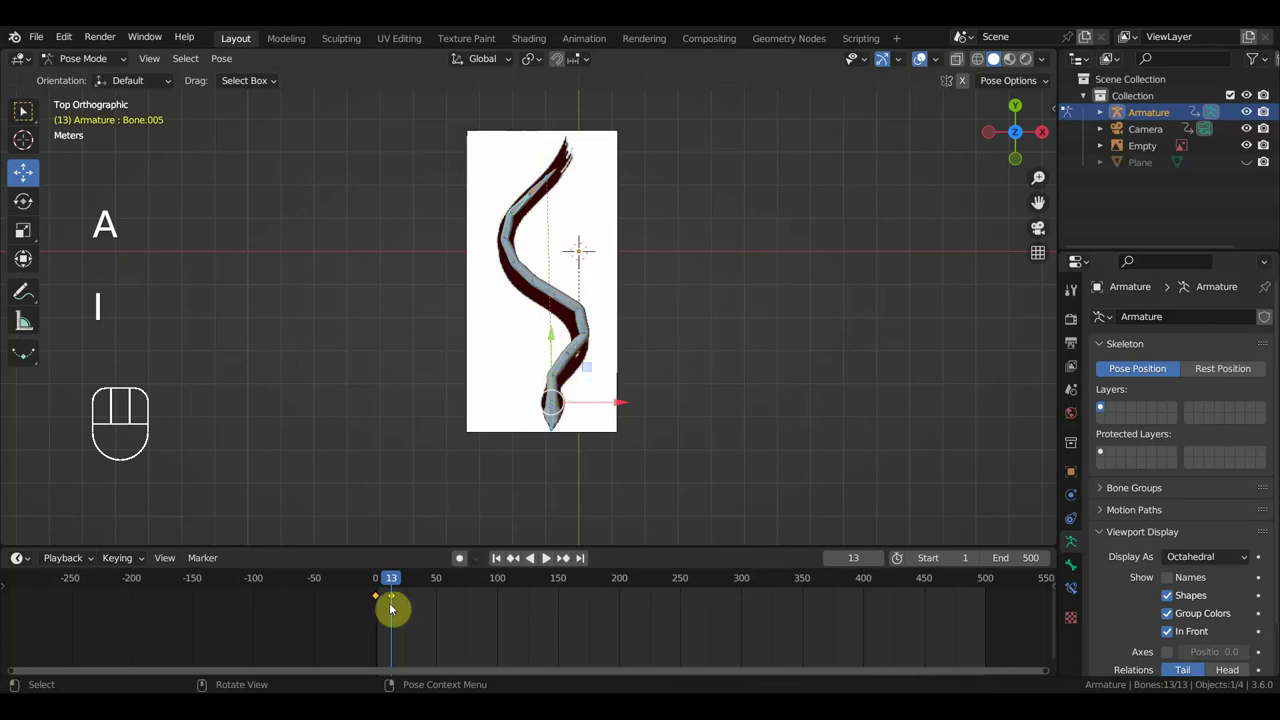
Duplicate the first pose's keyframe from frame 0 to frame 7 to hold that pose
{"action": "left_click_drag", "start_coordinate": [394, 591], "coordinate": [384, 588]}
{"action": "scroll", "coordinate": [403, 637], "scroll_direction": "up", "scroll_amount": 3}
{"action": "scroll", "coordinate": [523, 660], "scroll_direction": "up", "scroll_amount": 5, "text": "ctrl"}
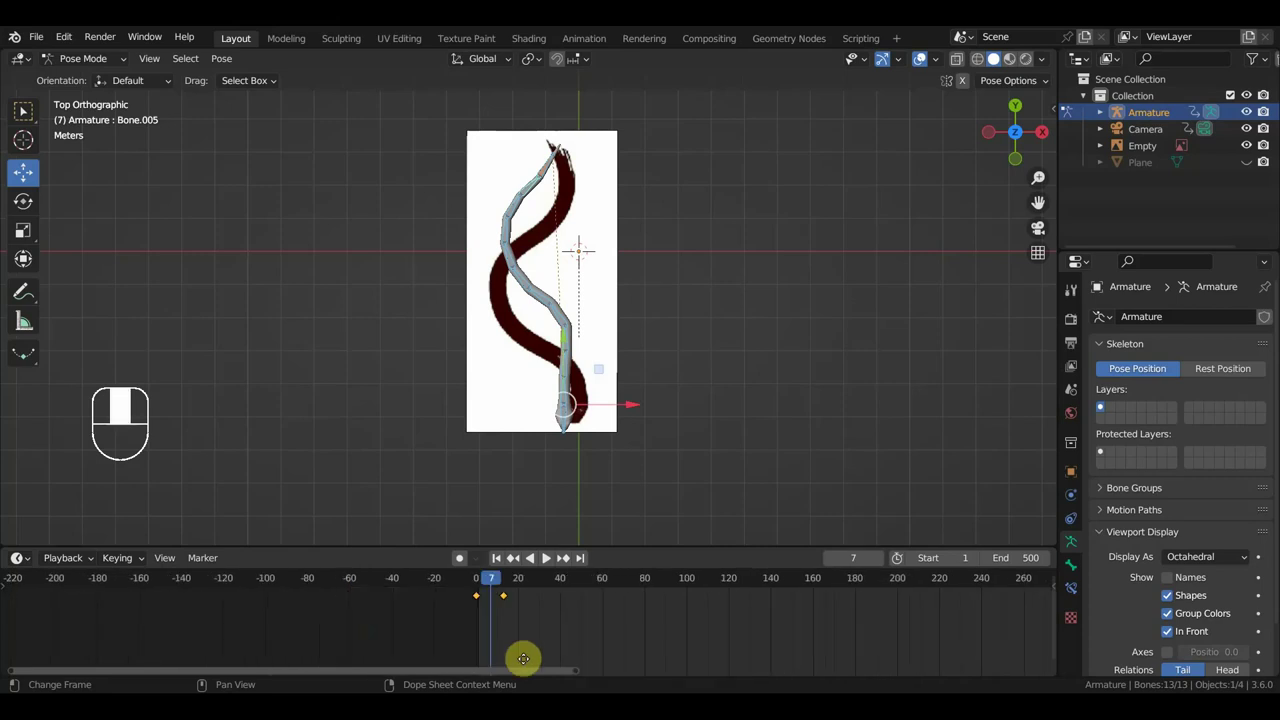
{"action": "scroll", "coordinate": [585, 678], "scroll_direction": "up", "scroll_amount": 2}
{"action": "left_click", "coordinate": [478, 600]}
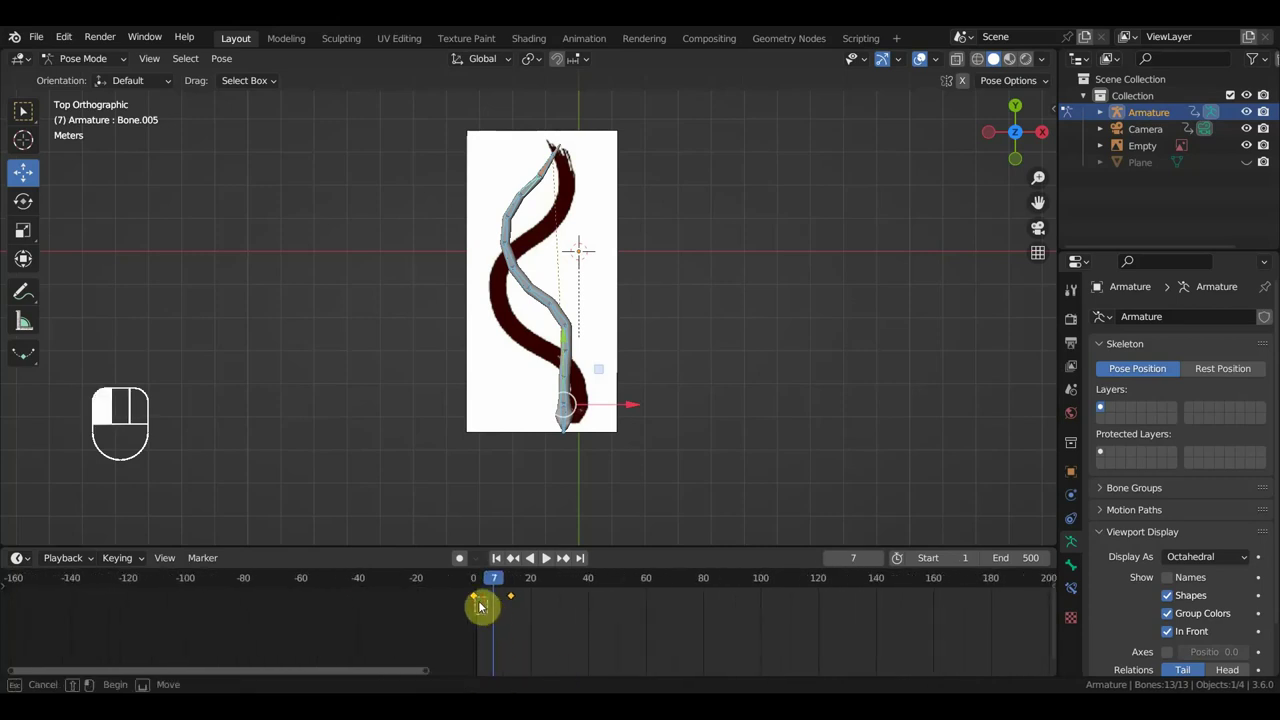
{"action": "key", "text": "a"}
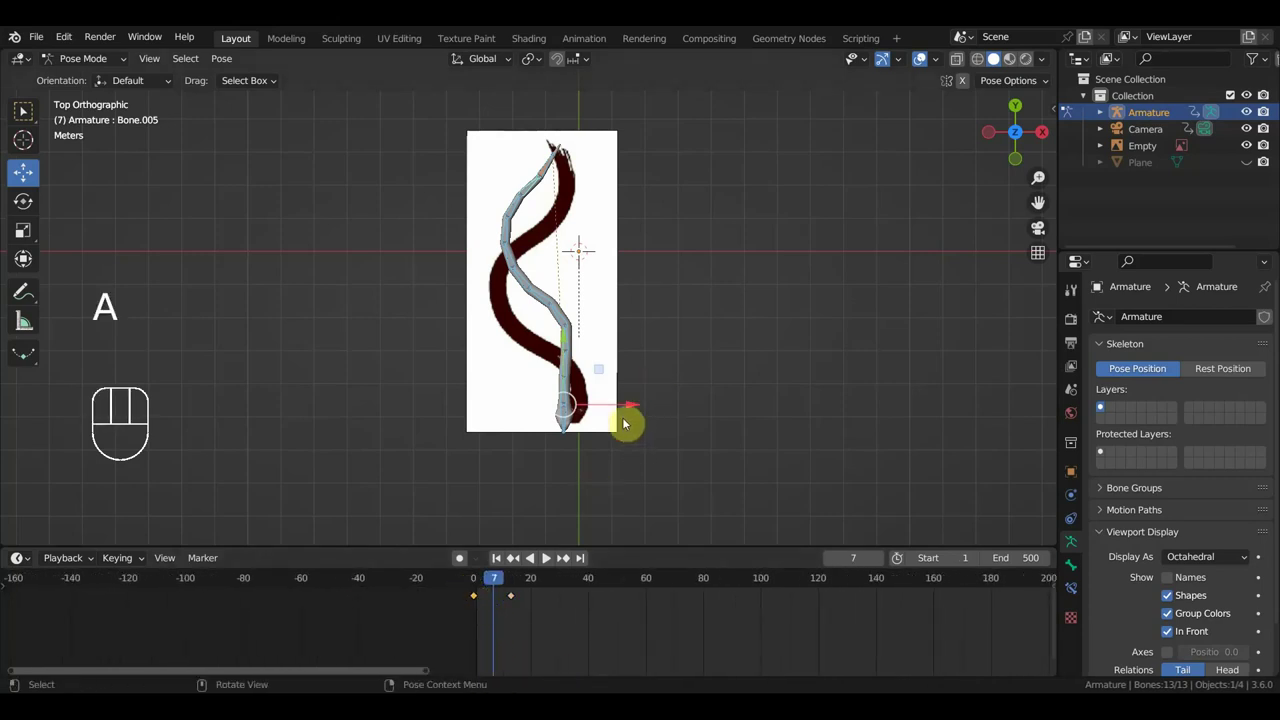
{"action": "key", "text": "shift+d"}
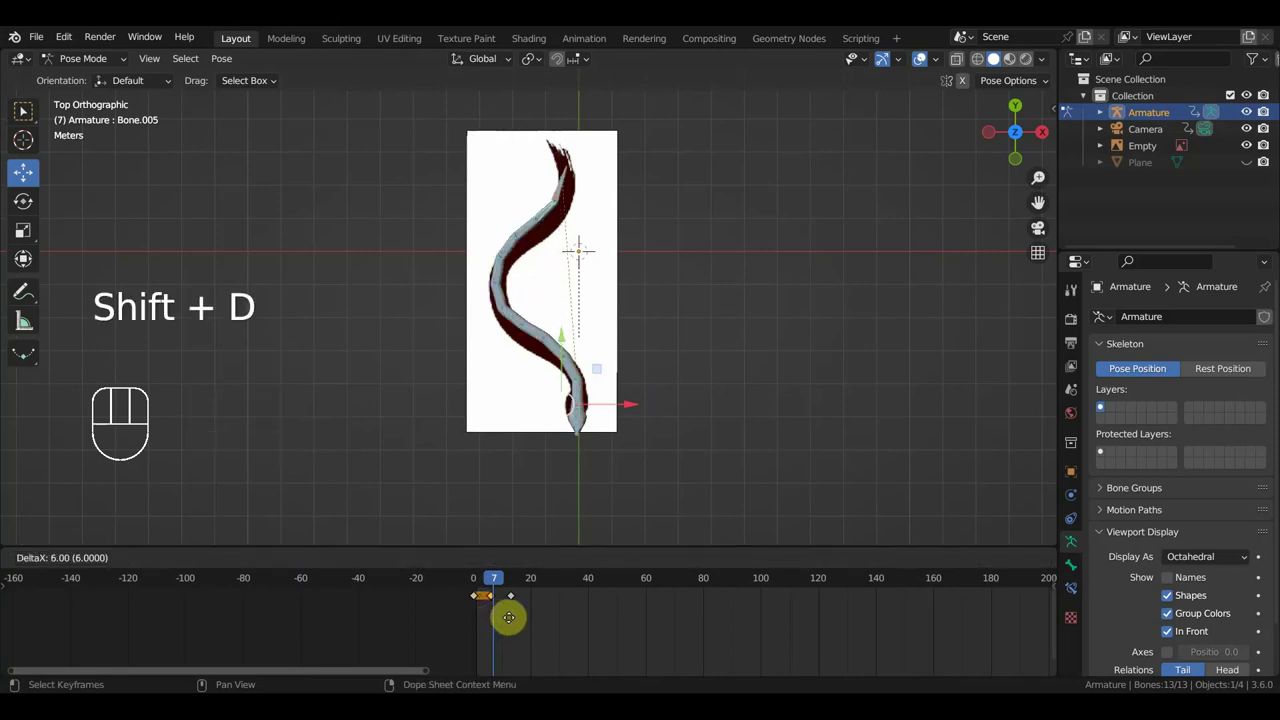
{"action": "left_click", "coordinate": [507, 615]}
Go to frame 10, then move and rotate Bone.003 to bring the head end toward the reference snake's head
{"action": "left_click", "coordinate": [491, 580]}
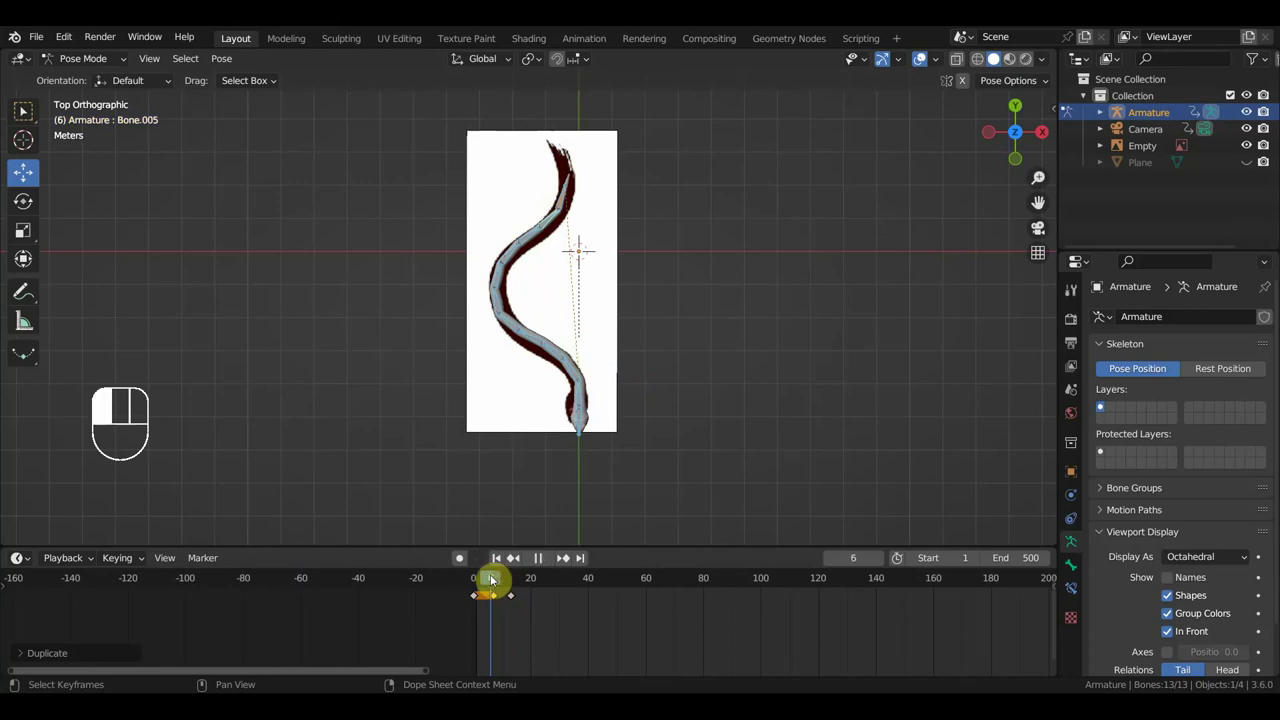
{"action": "left_click_drag", "start_coordinate": [493, 580], "coordinate": [504, 580]}
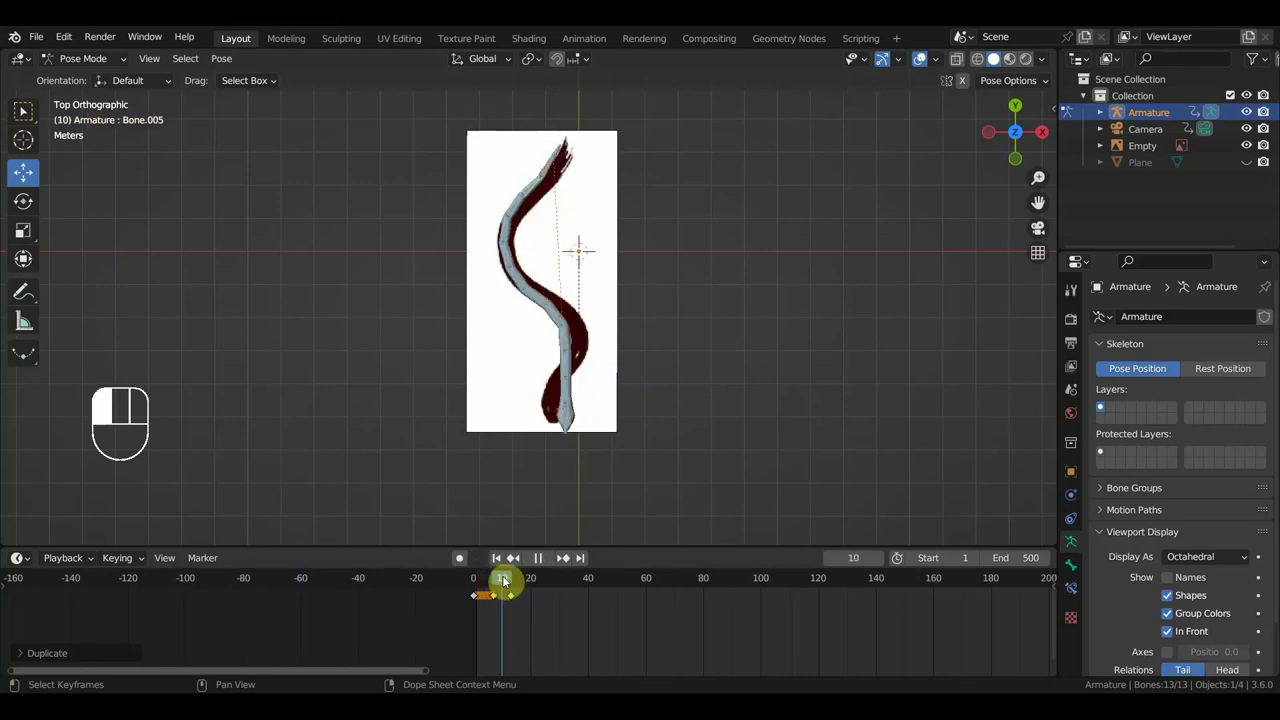
{"action": "scroll", "coordinate": [586, 430], "scroll_direction": "up", "scroll_amount": 2}
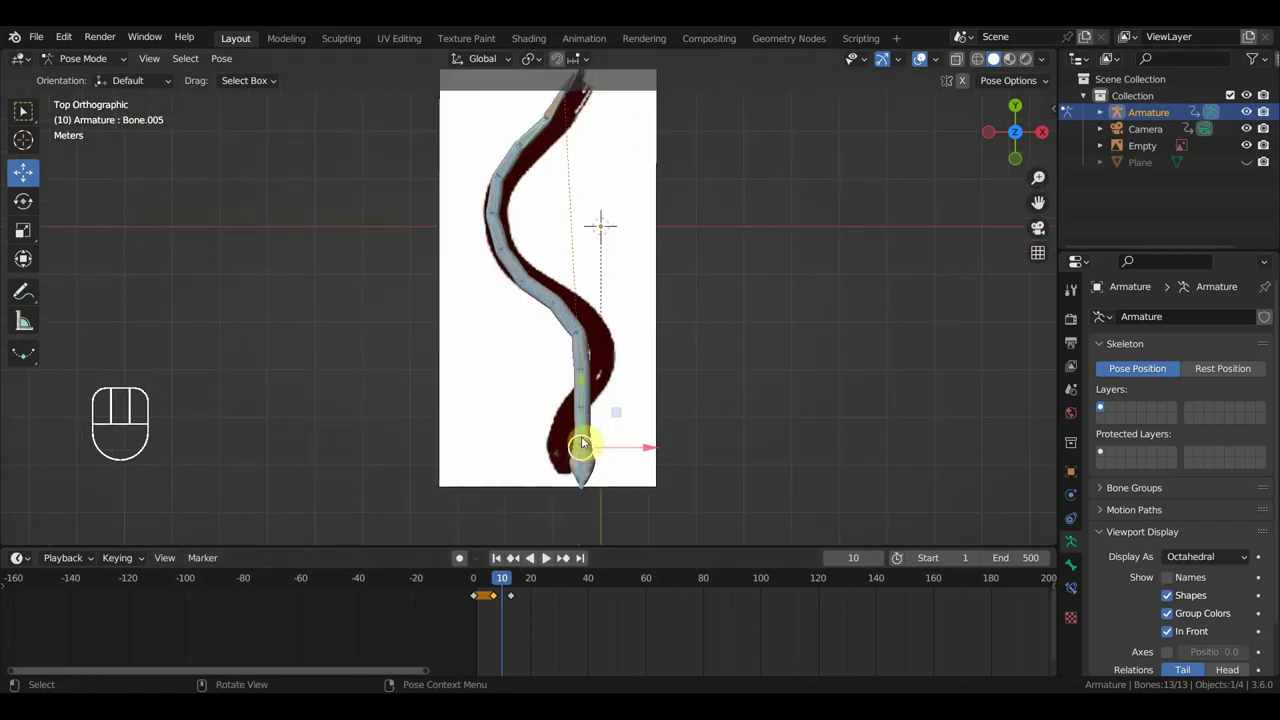
{"action": "left_click", "coordinate": [581, 443]}
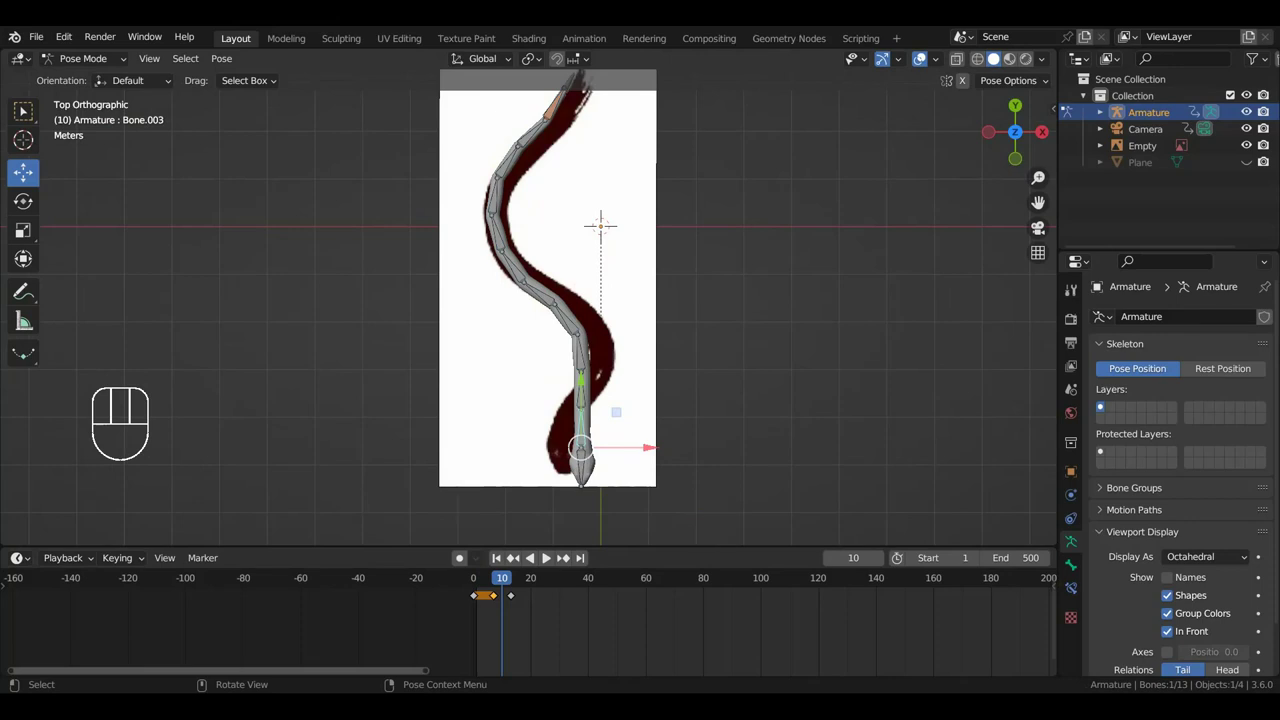
{"action": "key", "text": "r"}
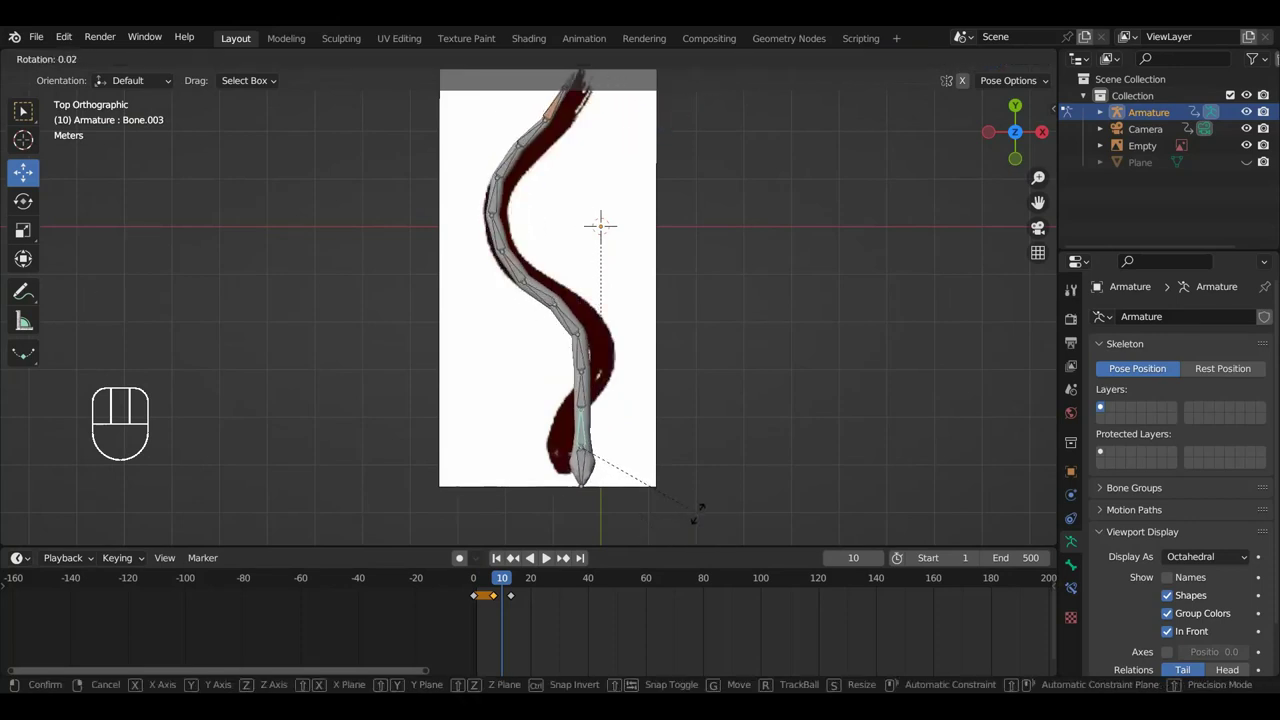
{"action": "left_click", "coordinate": [700, 519]}
{"action": "key", "text": "g"}
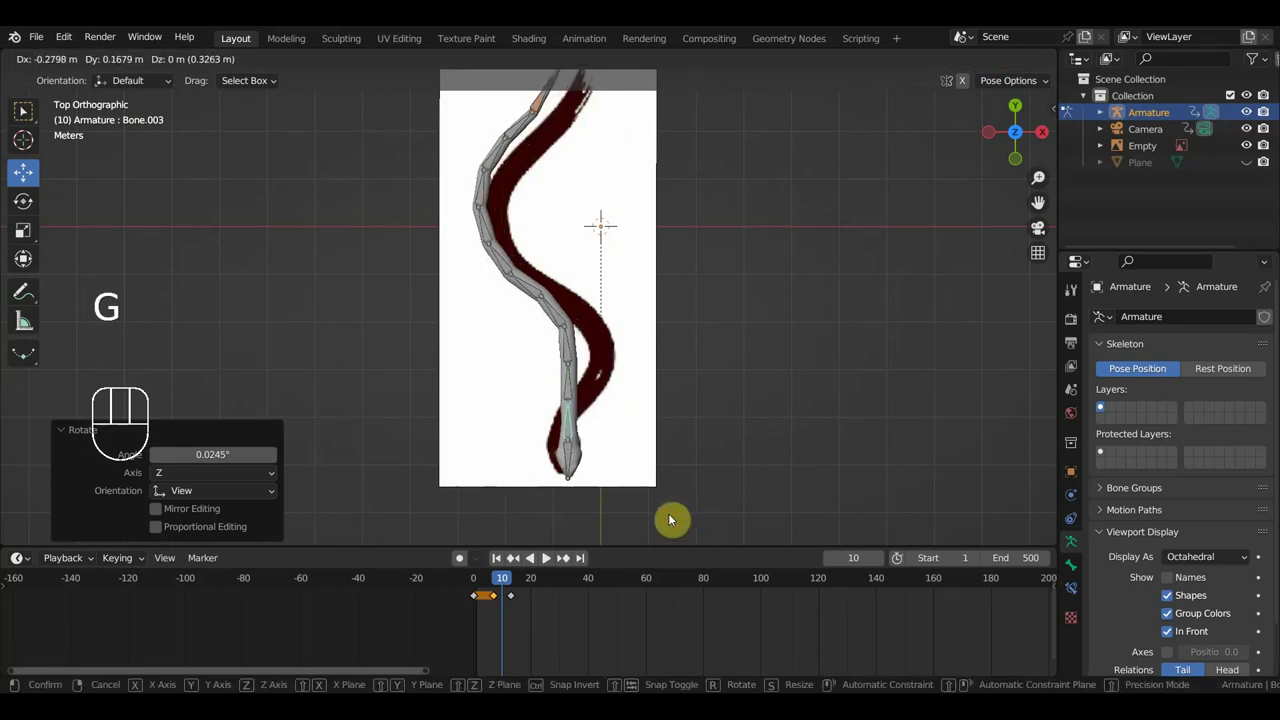
{"action": "left_click", "coordinate": [580, 455]}
{"action": "key", "text": "r"}
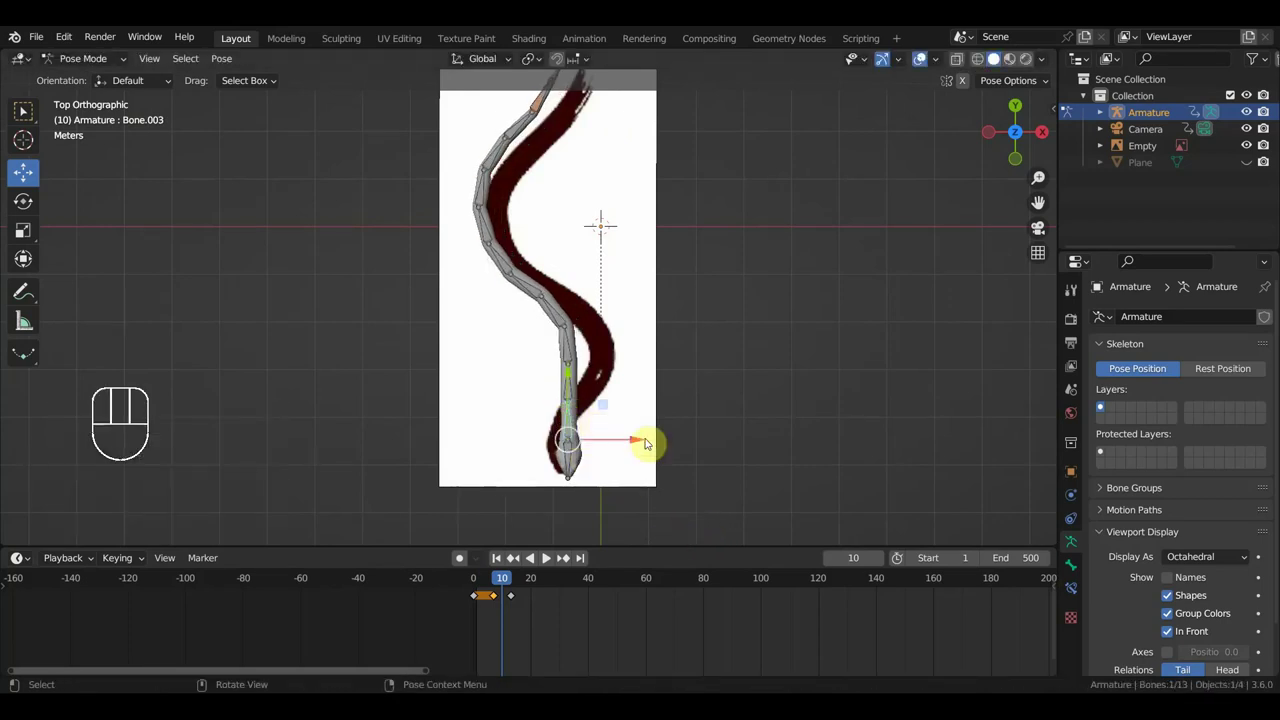
{"action": "left_click", "coordinate": [694, 508]}
Rotate Bone.013 by about 31.9° and bend Bone.012 back to follow the reference body behind the head
{"action": "left_click", "coordinate": [578, 404]}
{"action": "key", "text": "r"}
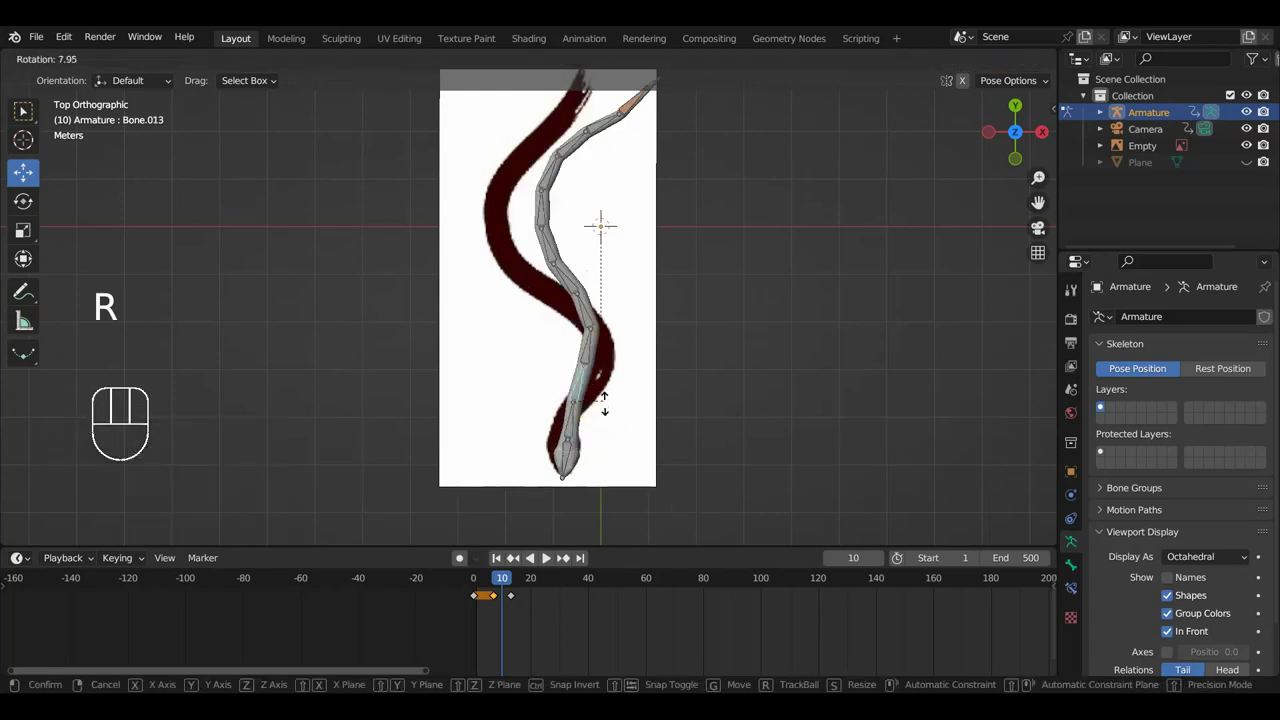
{"action": "left_click", "coordinate": [604, 414]}
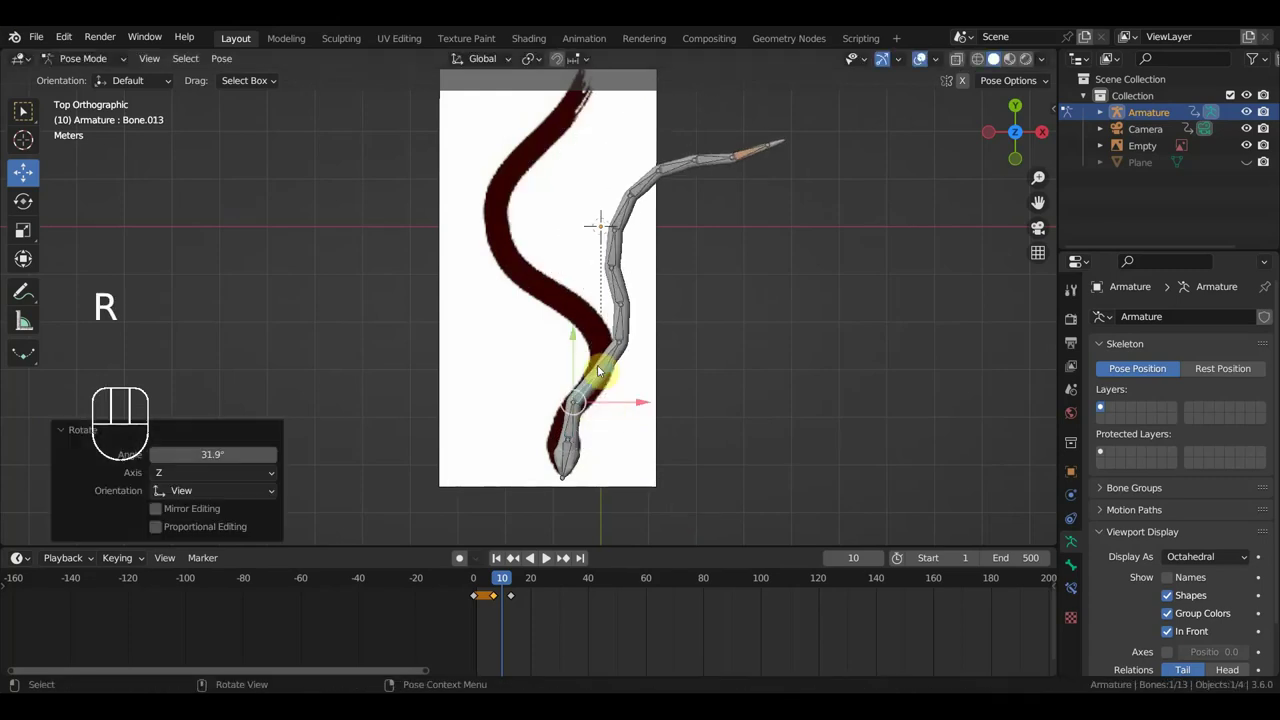
{"action": "left_click", "coordinate": [610, 357]}
{"action": "key", "text": "r"}
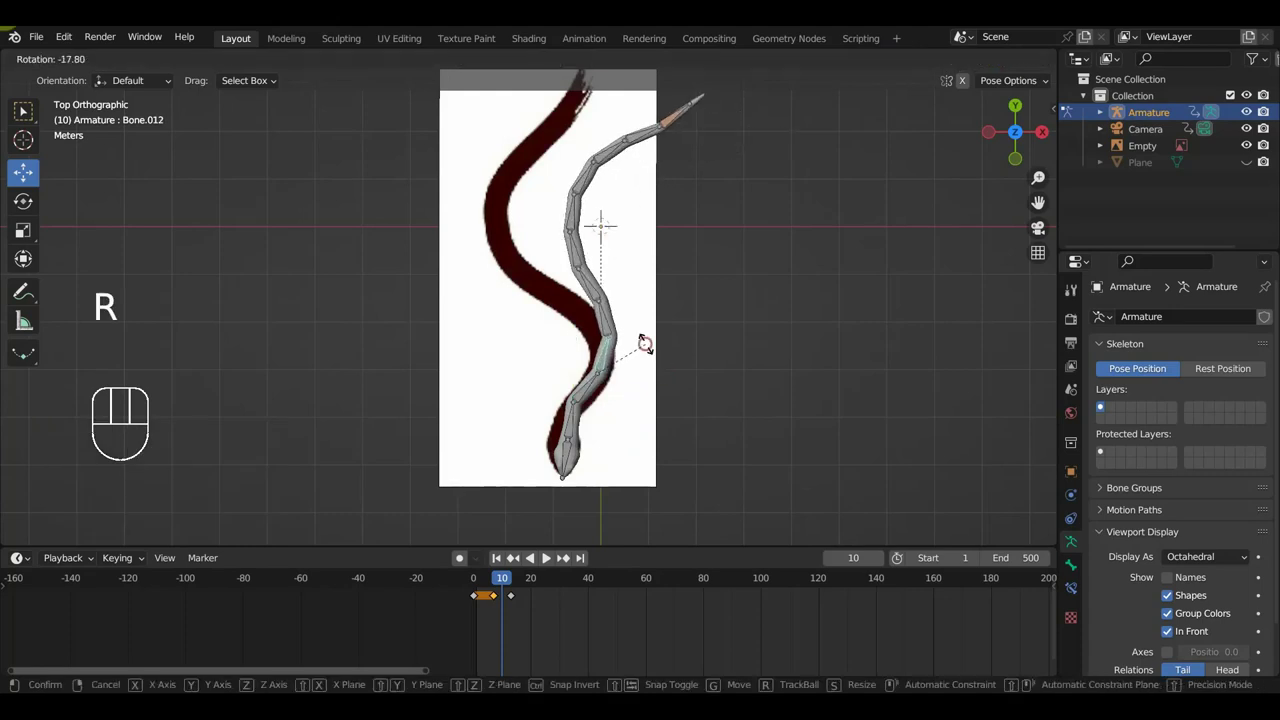
{"action": "left_click", "coordinate": [604, 327]}
Rotate Bone.011 by about -33.5° and turn Bone.005 to fit the middle and tail to the reference
{"action": "left_click", "coordinate": [638, 322]}
{"action": "key", "text": "r"}
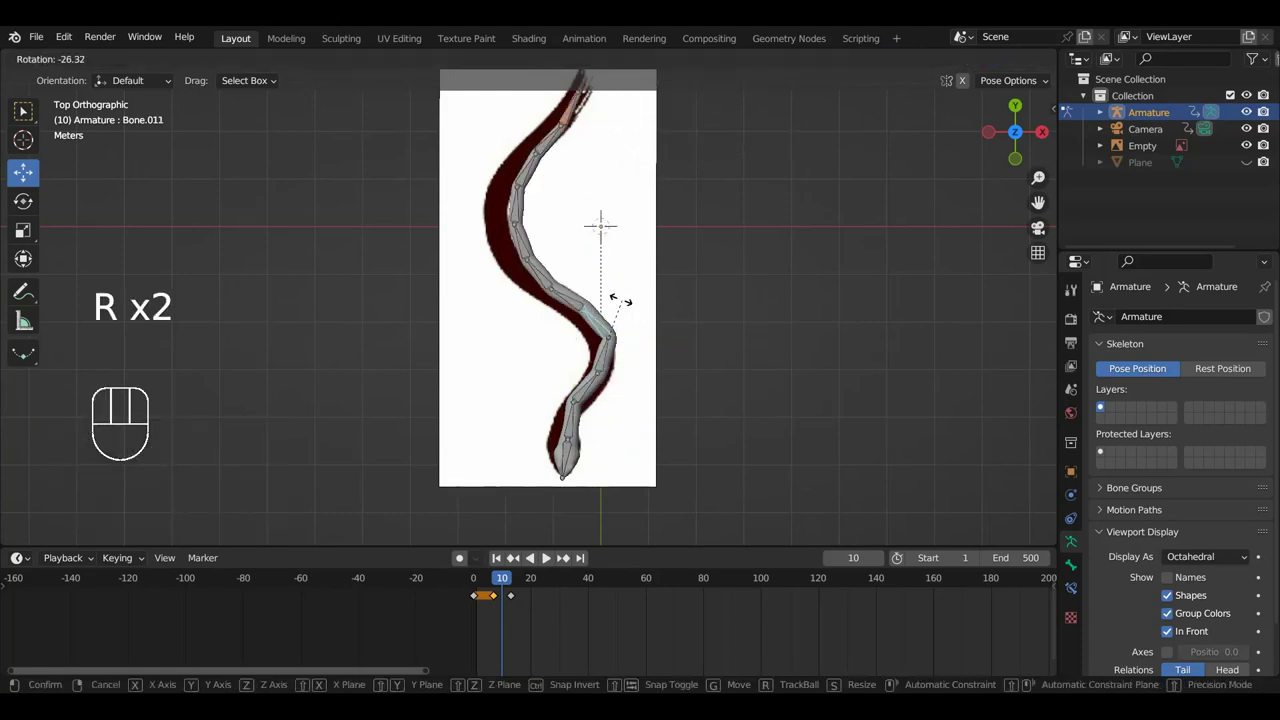
{"action": "left_click", "coordinate": [617, 300]}
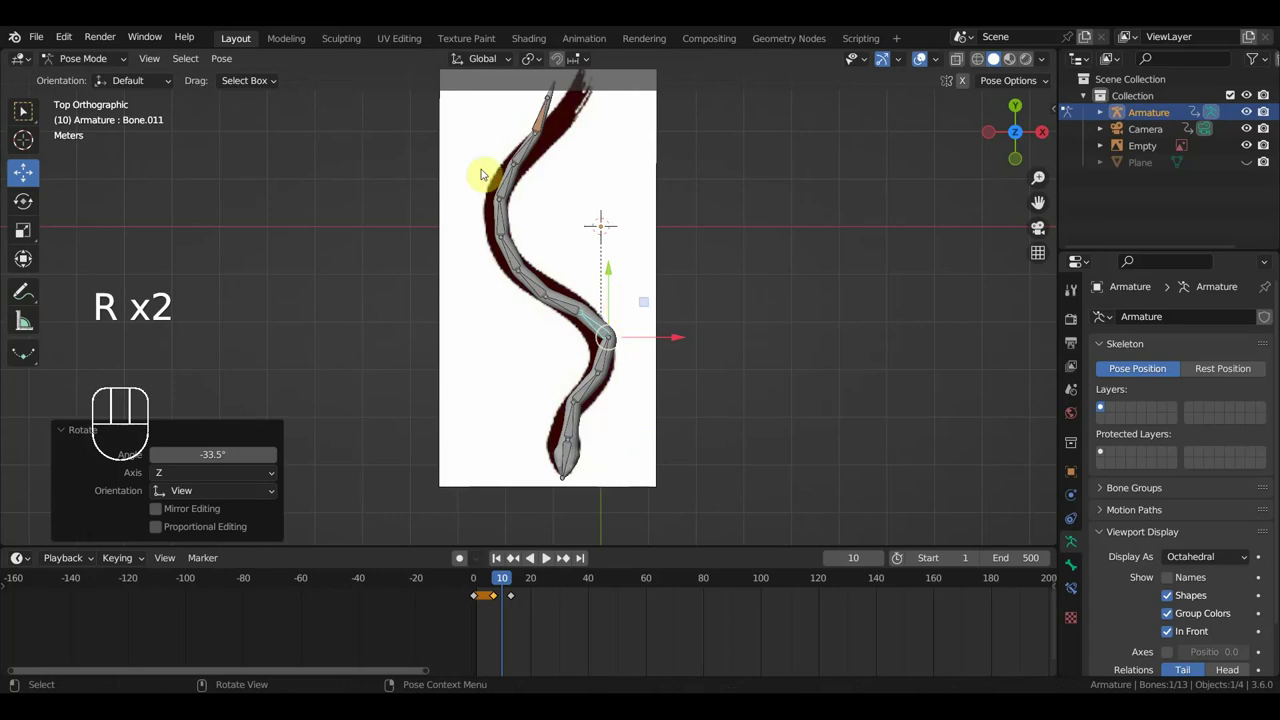
{"action": "left_click", "coordinate": [530, 147]}
{"action": "key", "text": "r"}
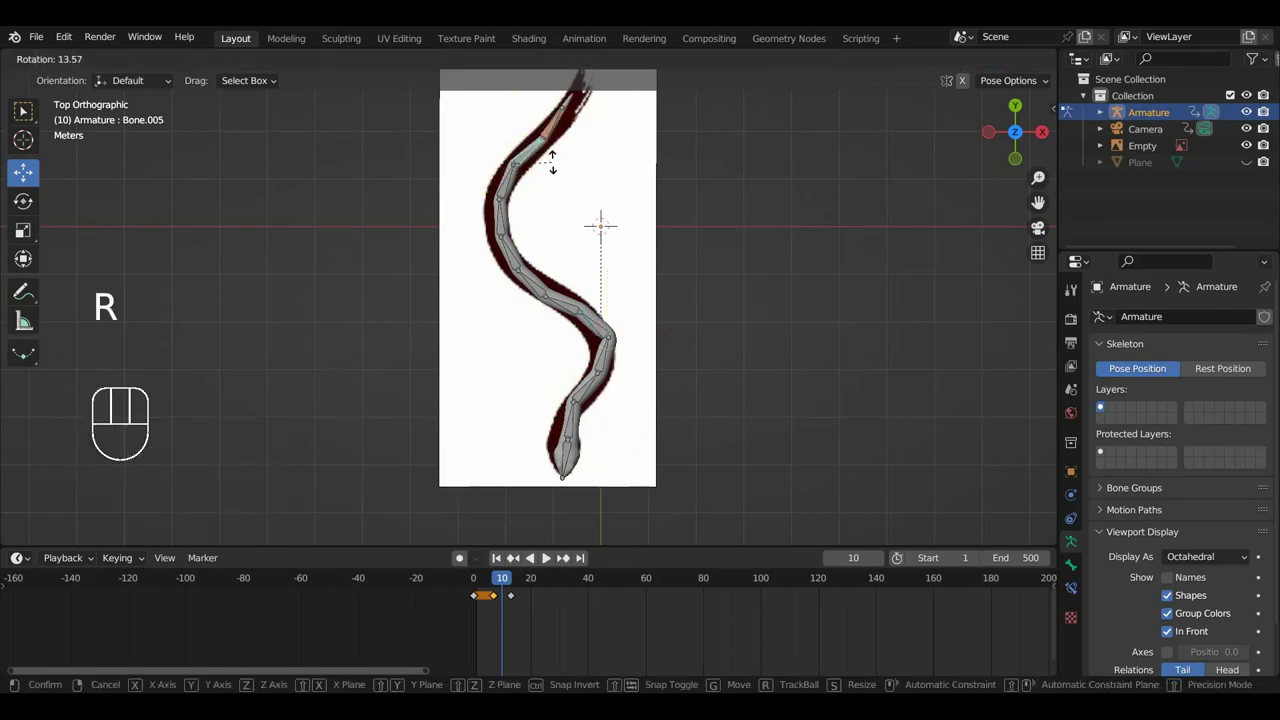
{"action": "left_click", "coordinate": [594, 194]}
Insert a Location & Rotation keyframe for all bones at frame 10
{"action": "key", "text": "a"}
{"action": "key", "text": "i"}
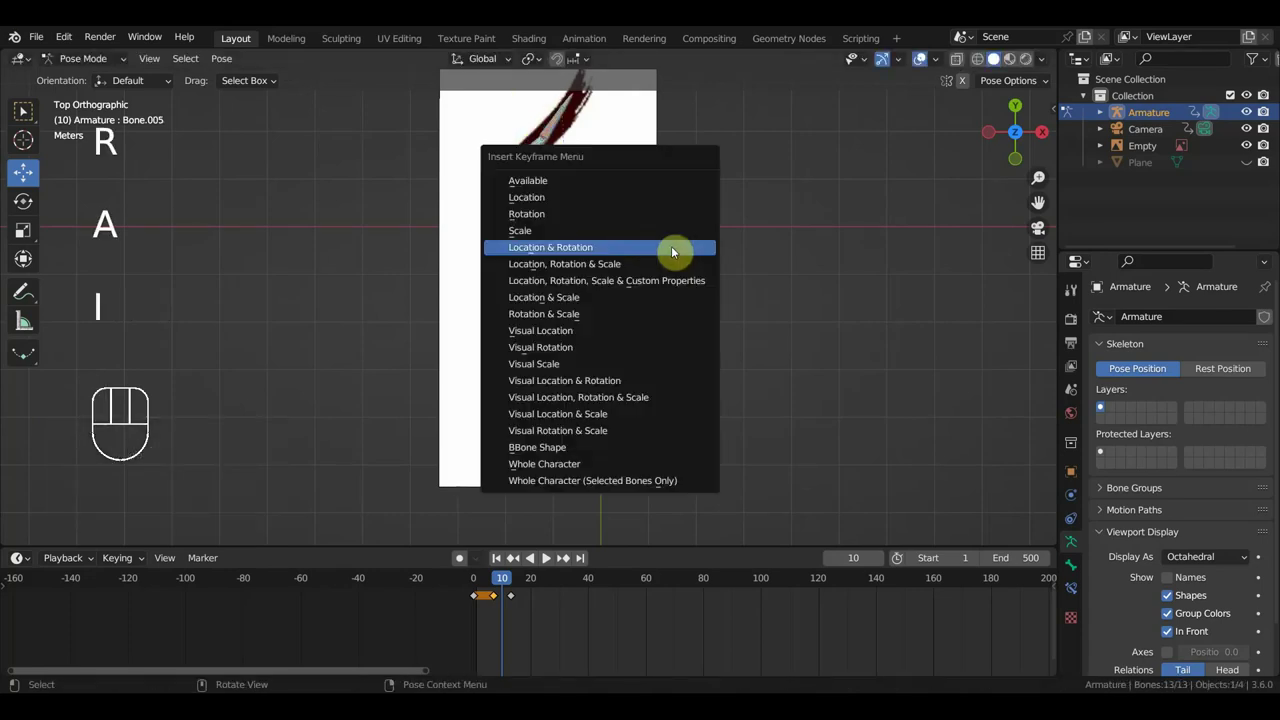
{"action": "left_click", "coordinate": [672, 251]}
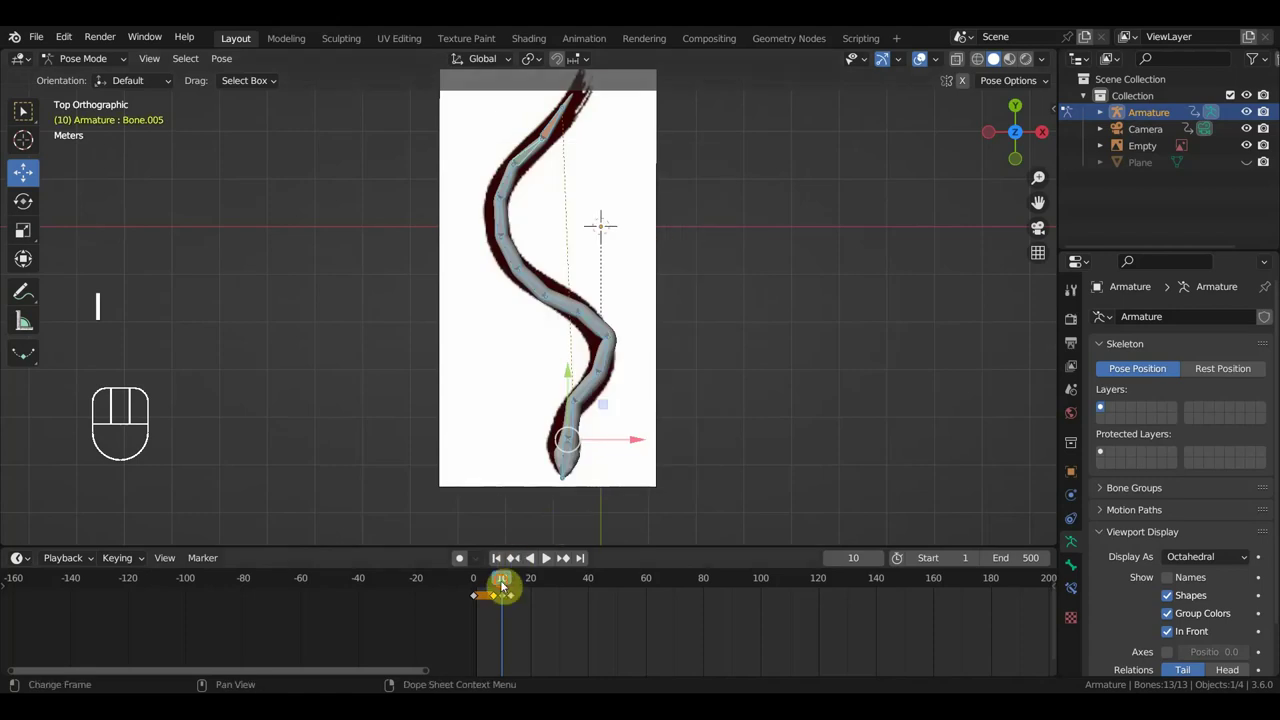
Move the duplicated keyframe from frame 7 to frame 8
{"action": "left_click_drag", "start_coordinate": [502, 585], "coordinate": [497, 586]}
{"action": "scroll", "coordinate": [480, 634], "scroll_direction": "up", "scroll_amount": 6}
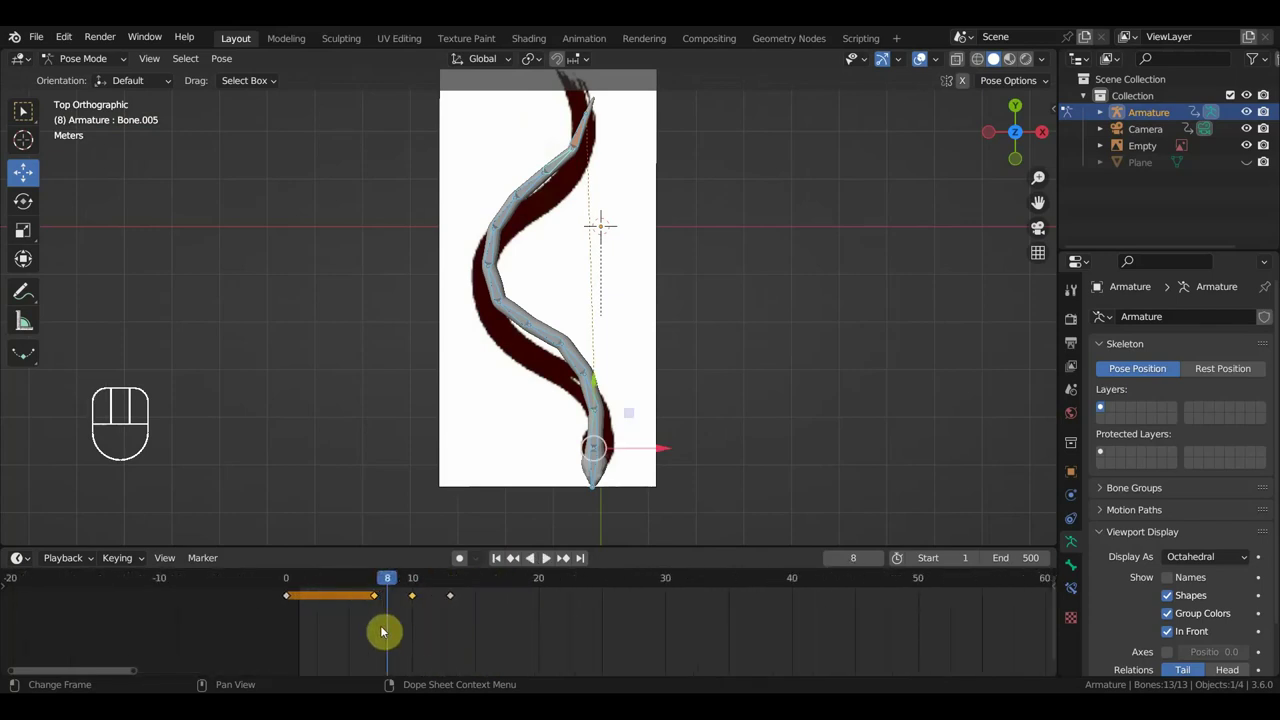
{"action": "left_click_drag", "start_coordinate": [381, 631], "coordinate": [366, 590]}
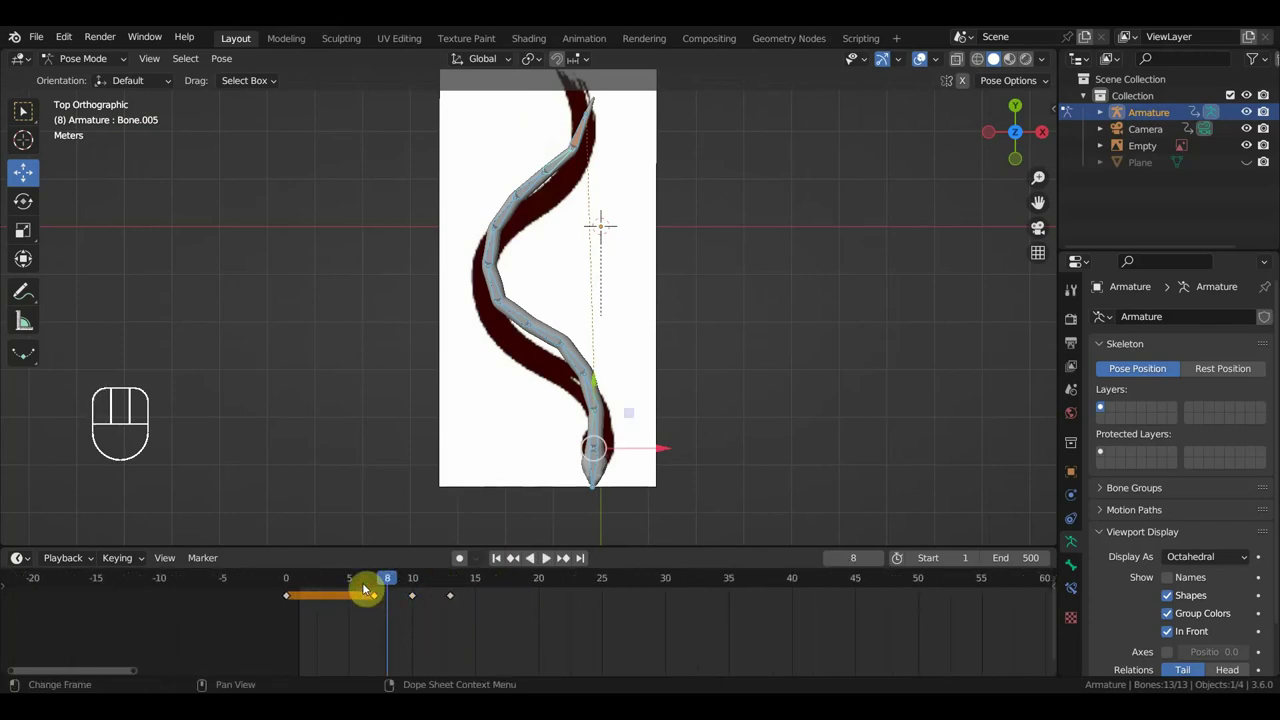
{"action": "key", "text": "g"}
{"action": "left_click", "coordinate": [373, 592]}
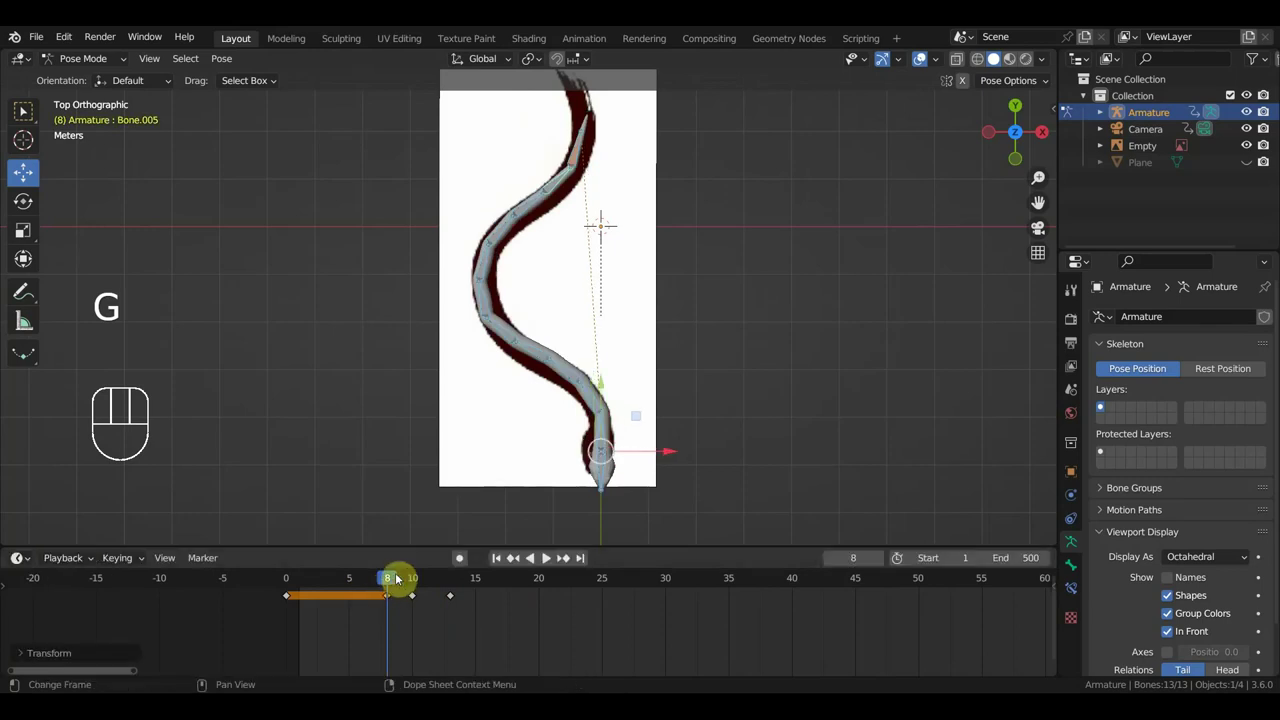
Duplicate the frame 10 keyframe to frame 9 so the pose matches the reference change
{"action": "mouse_move", "coordinate": [390, 580]}
{"action": "left_mouse_down"}
{"action": "mouse_move", "coordinate": [304, 580]}
{"action": "mouse_move", "coordinate": [398, 588]}
{"action": "left_mouse_up"}
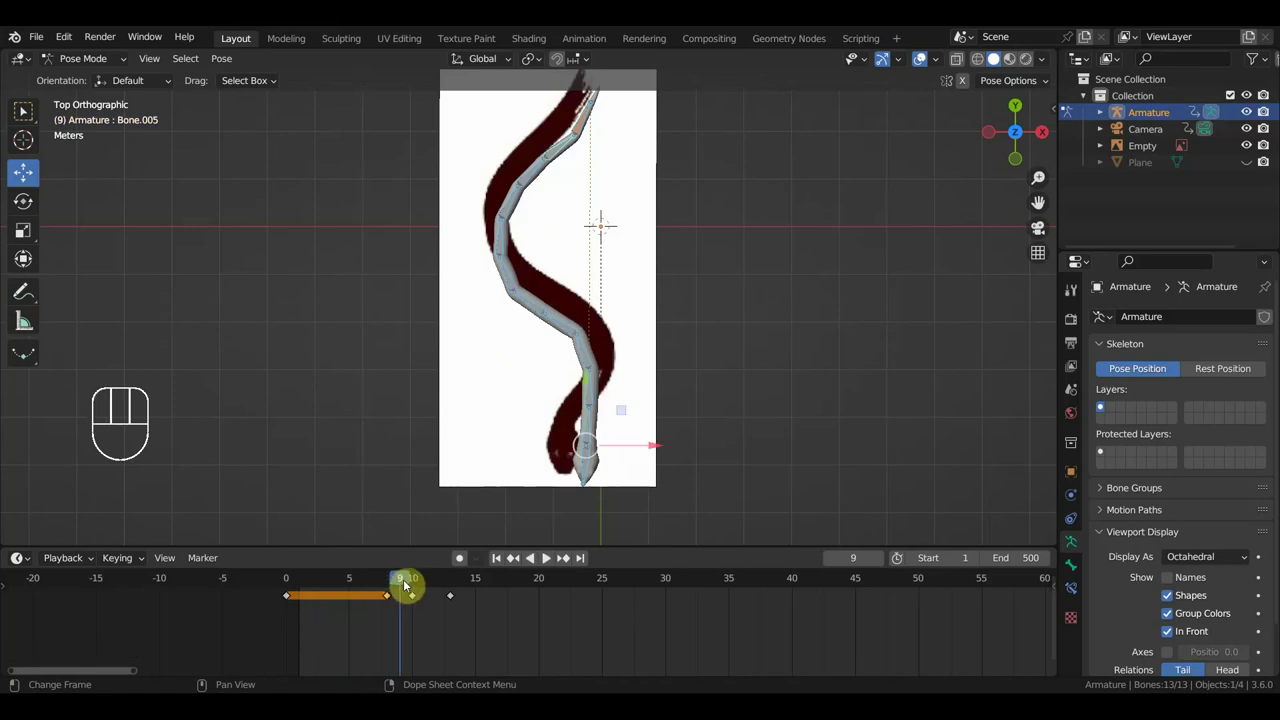
{"action": "mouse_move", "coordinate": [405, 585]}
{"action": "left_mouse_down"}
{"action": "mouse_move", "coordinate": [463, 588]}
{"action": "mouse_move", "coordinate": [403, 588]}
{"action": "mouse_move", "coordinate": [420, 604]}
{"action": "left_mouse_up"}
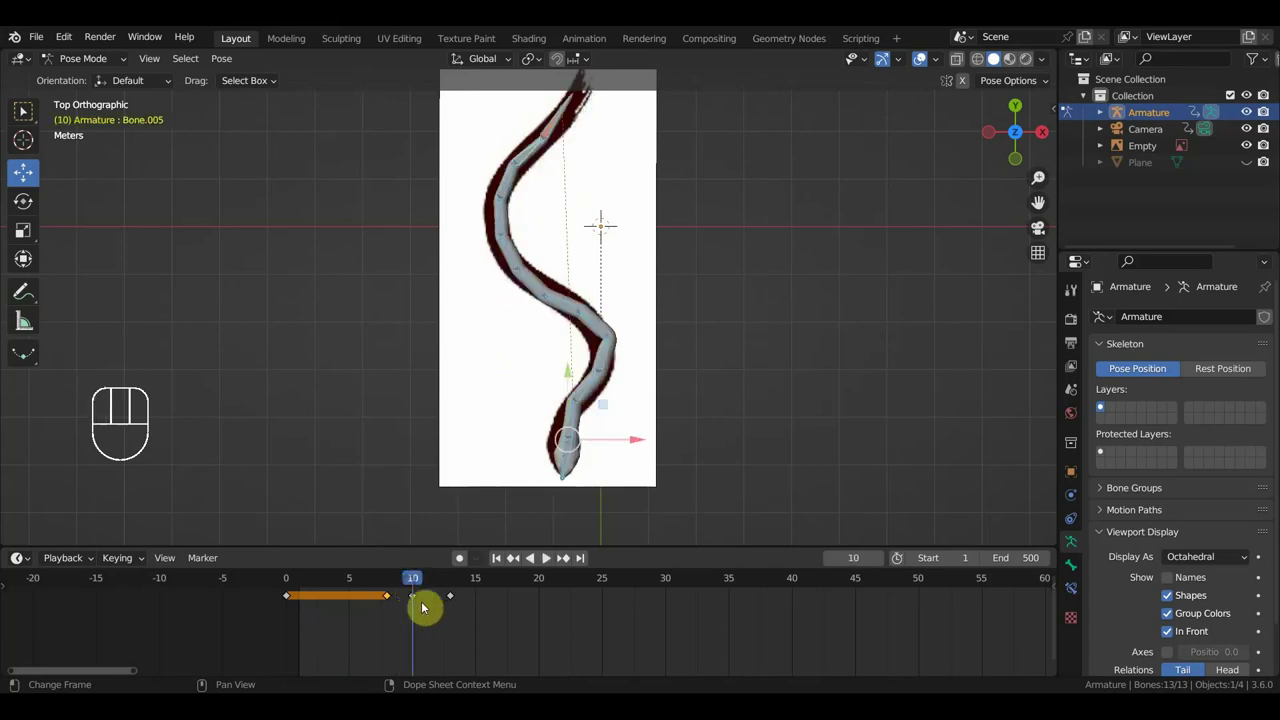
{"action": "left_click", "coordinate": [411, 595]}
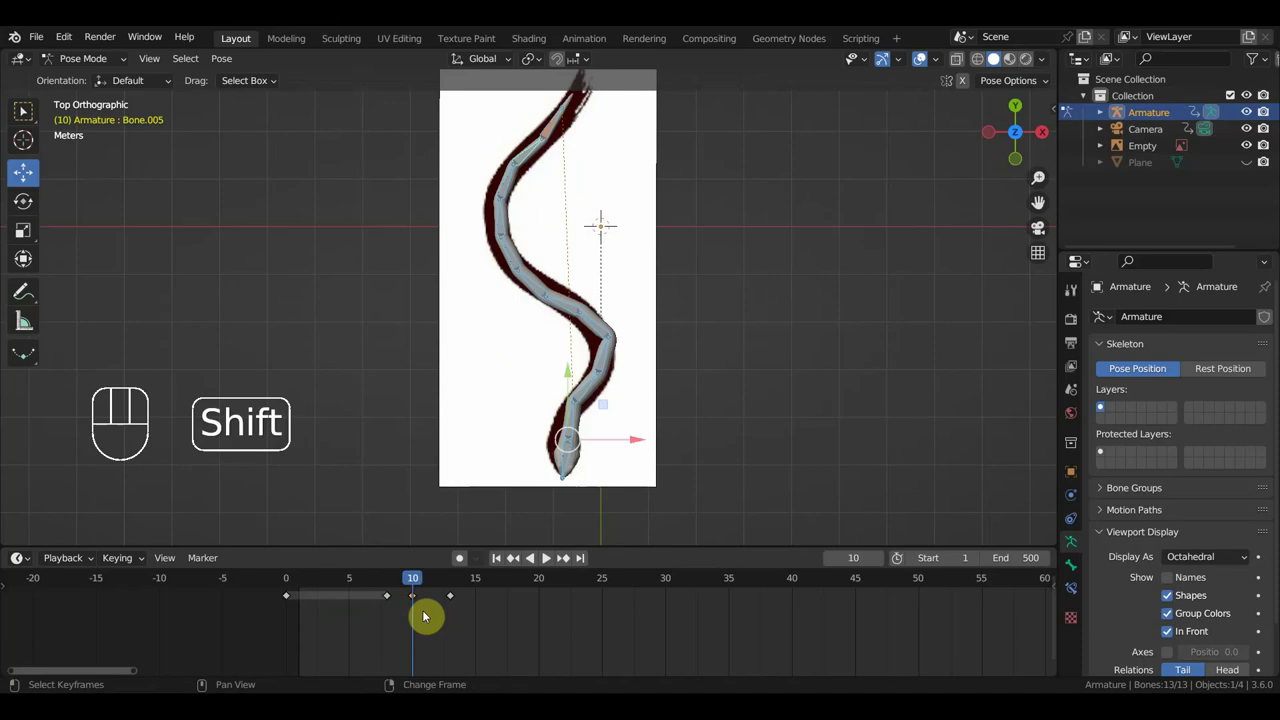
{"action": "key", "text": "shift+d"}
{"action": "left_click", "coordinate": [416, 620]}
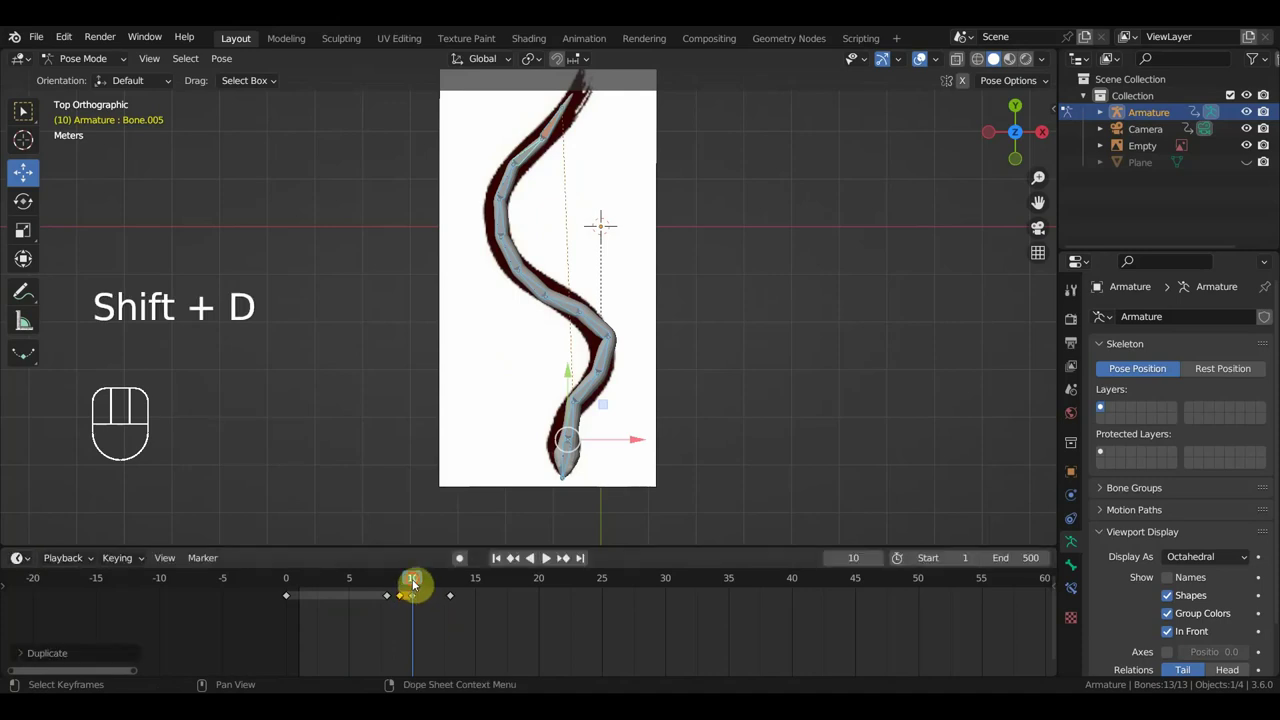
Duplicate the frame 13 keyframe to frame 15 to hold the pose while the reference image stays the same
{"action": "left_click_drag", "start_coordinate": [414, 586], "coordinate": [477, 597]}
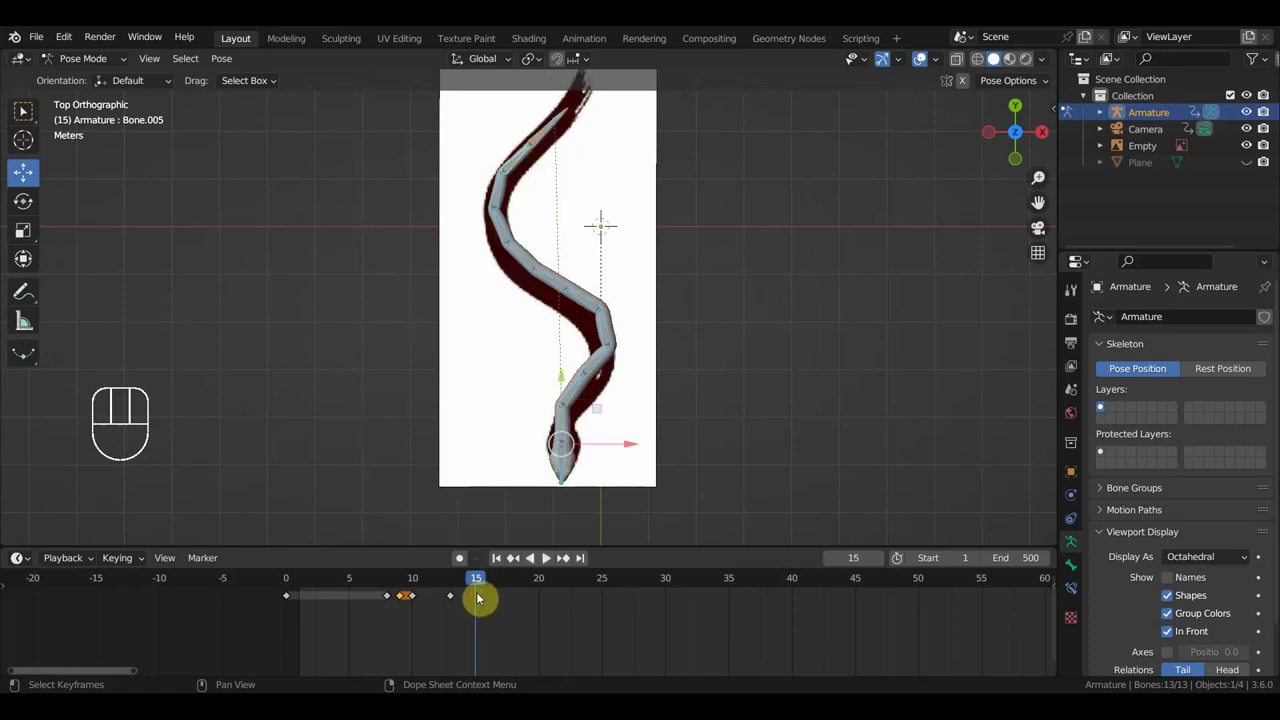
{"action": "left_click", "coordinate": [450, 597]}
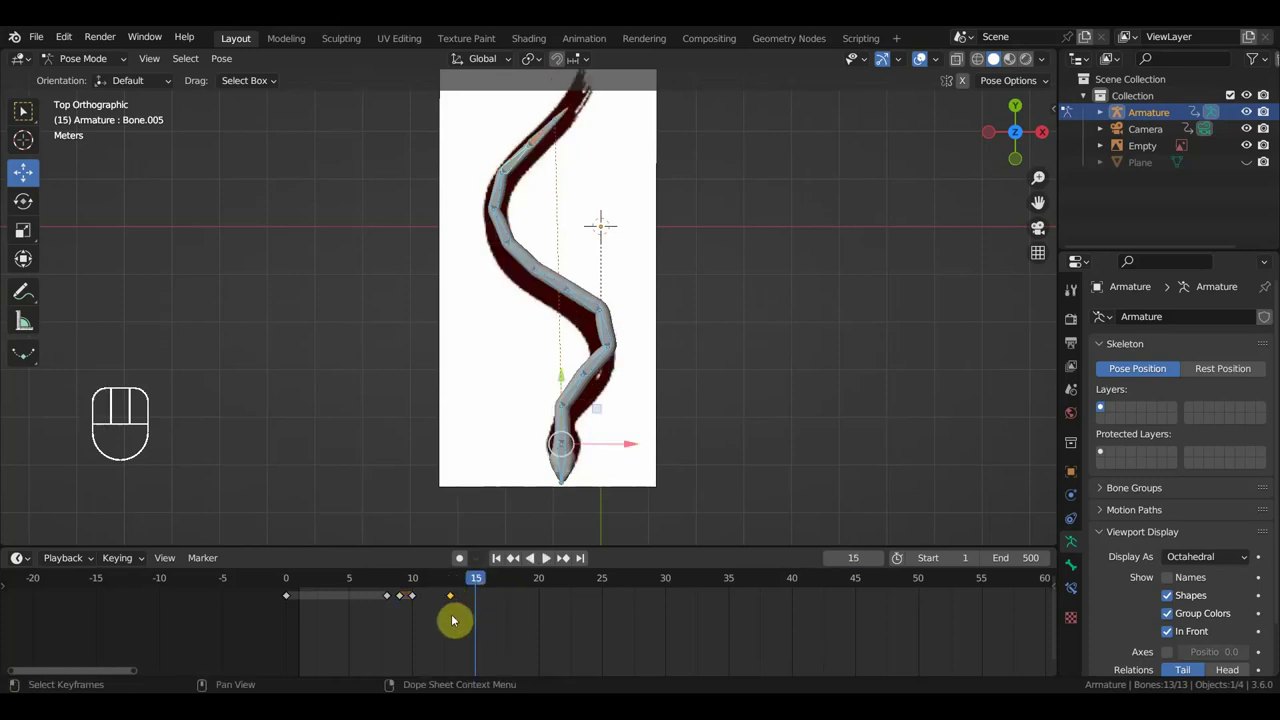
{"action": "key", "text": "shift+d"}
{"action": "left_click", "coordinate": [478, 626]}
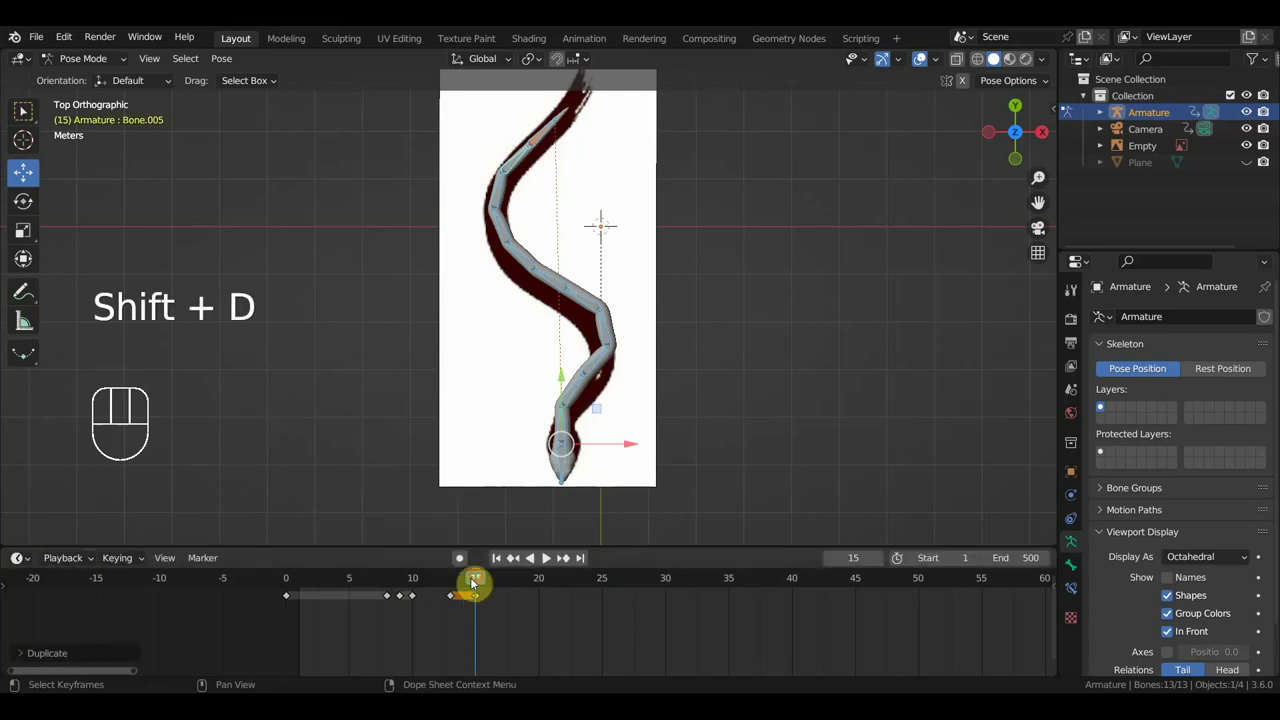
At frame 18, rotate Bone.003 by about 20.2° and move it about -0.73 m in X and 0.11 m in Y
{"action": "left_click_drag", "start_coordinate": [472, 583], "coordinate": [512, 585]}
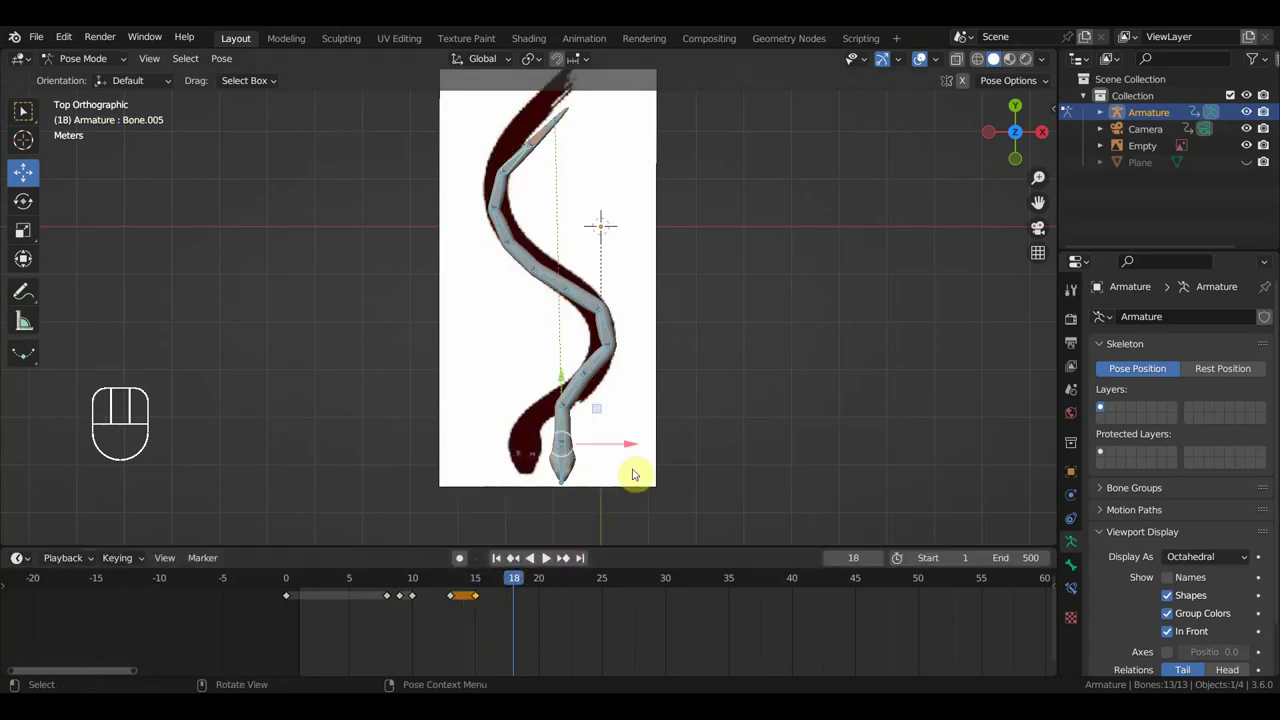
{"action": "left_click", "coordinate": [564, 419]}
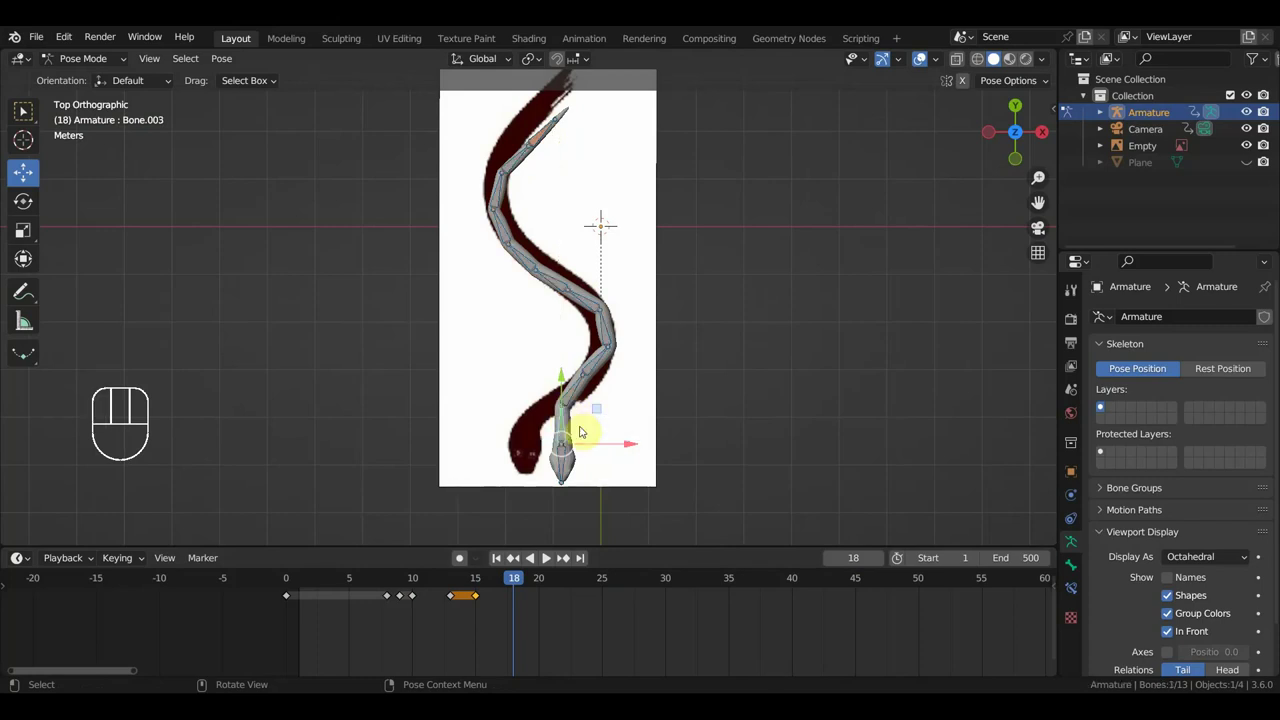
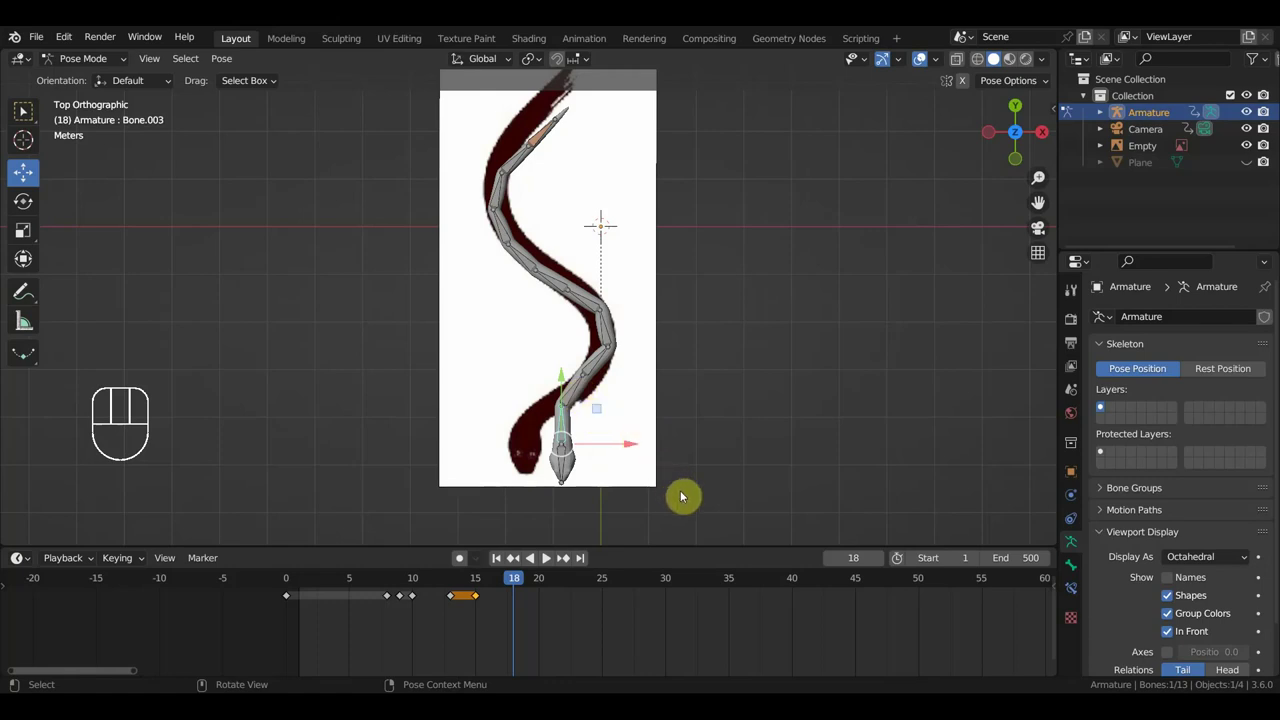
{"action": "key", "text": "r"}
{"action": "left_click", "coordinate": [651, 530]}
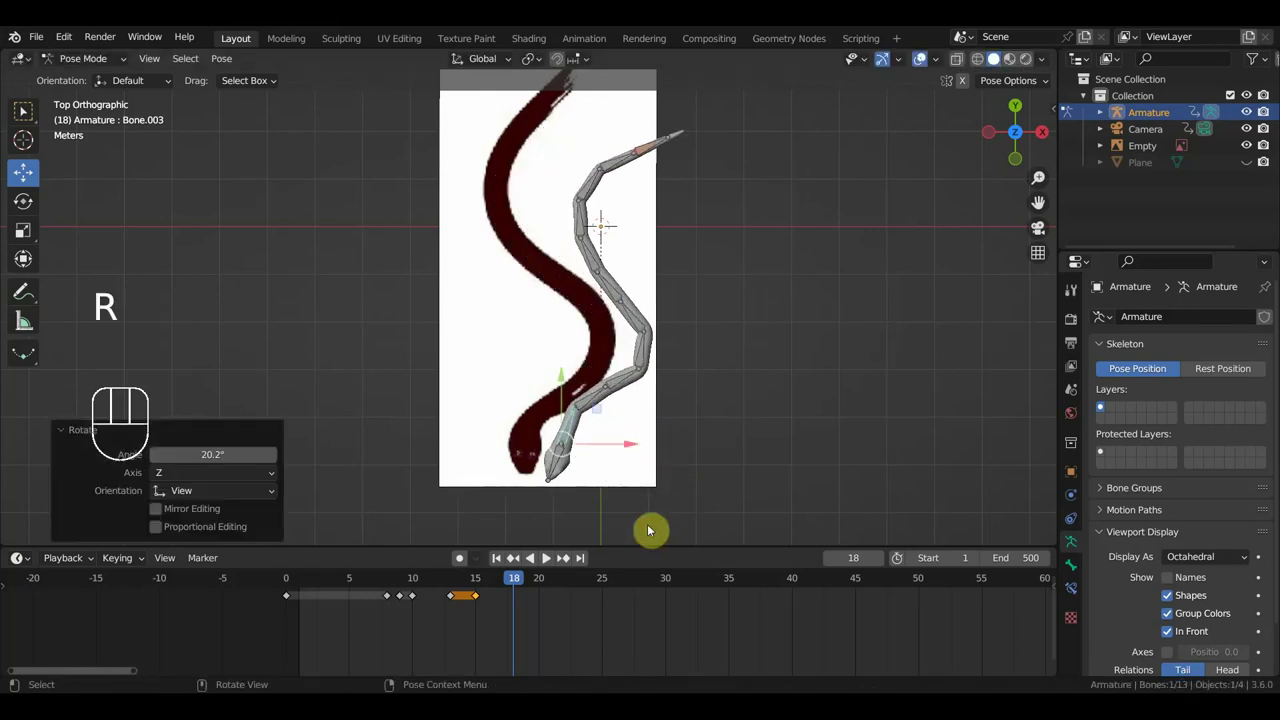
{"action": "key", "text": "g"}
{"action": "left_click", "coordinate": [563, 503]}
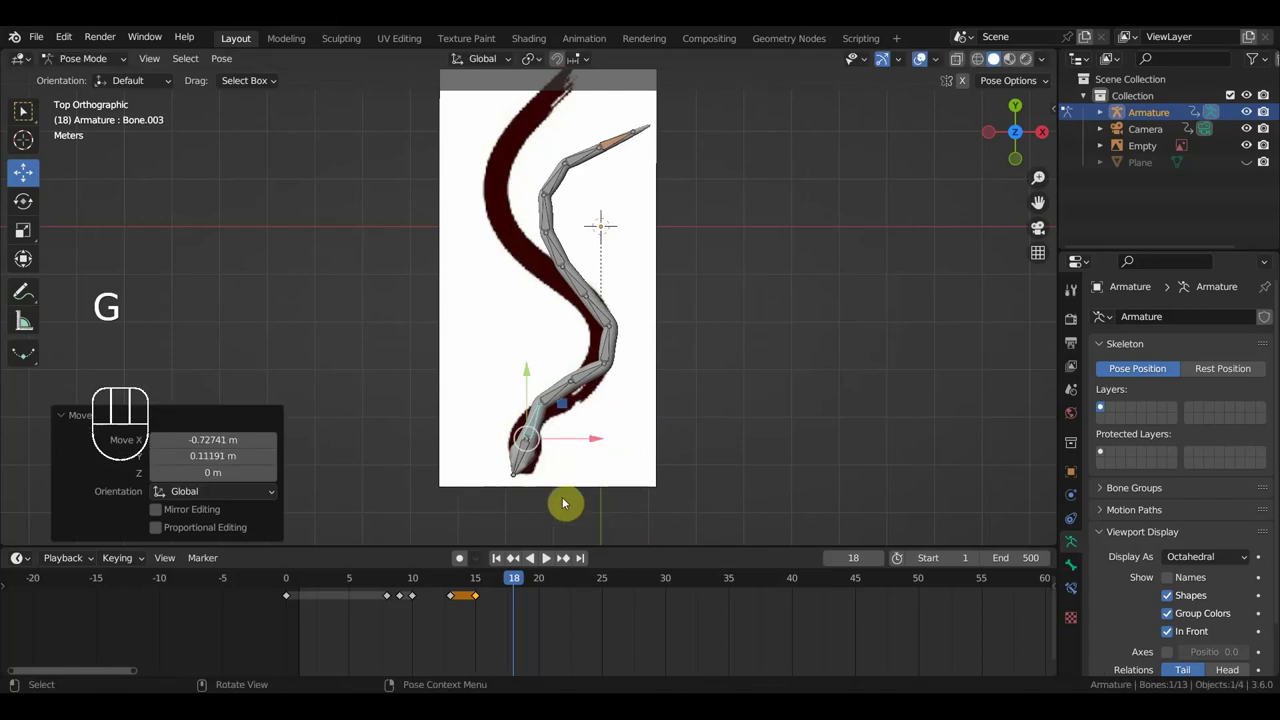
At frame 18, rotate the head bone Bone.001 by about -20.4° to line it up with the reference snake's head
{"action": "left_click", "coordinate": [520, 455]}
{"action": "key", "text": "r"}
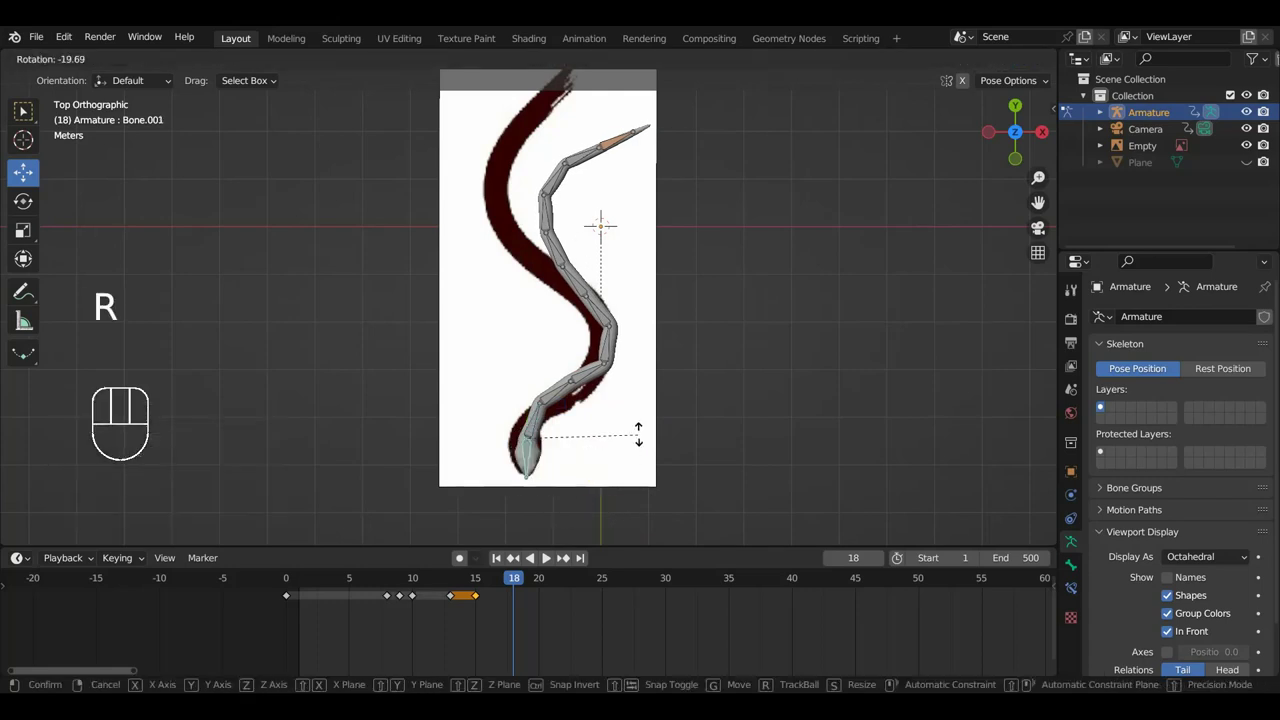
{"action": "left_click", "coordinate": [630, 434]}
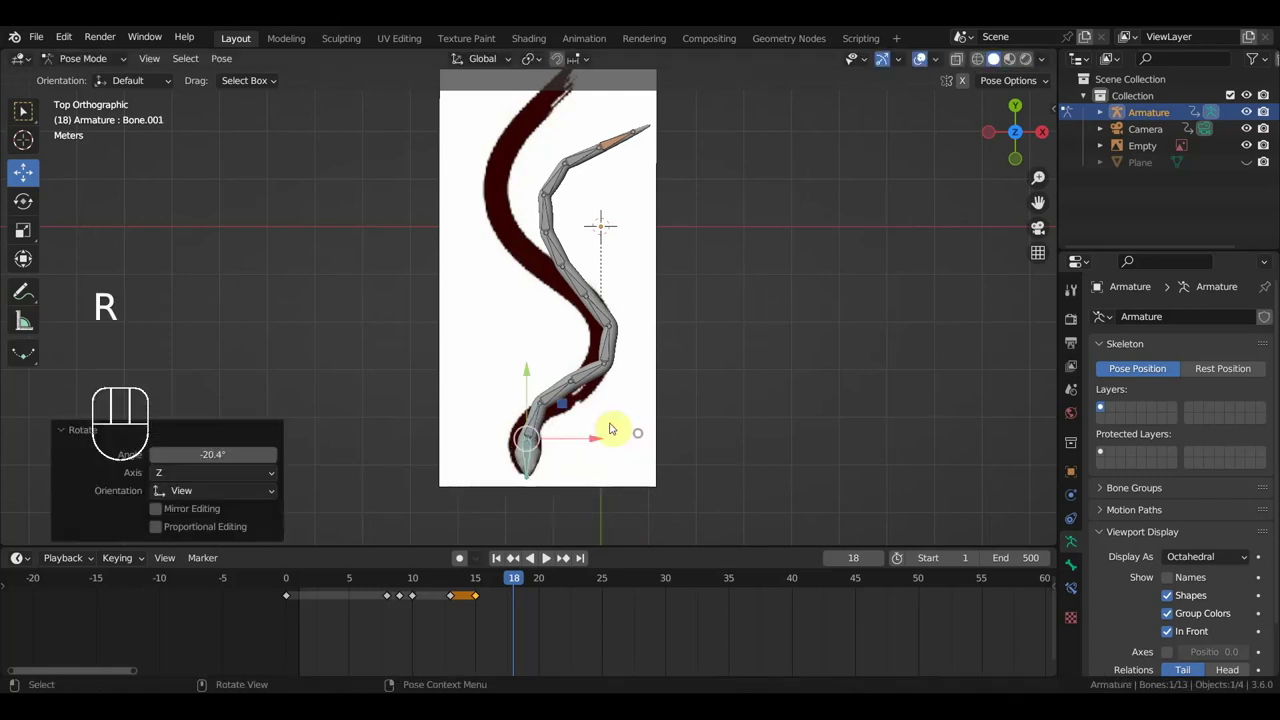
Rotate Bone.009 and then Bone.006 by about -22° so the upper body and tail follow the reference curve at frame 18
{"action": "left_click", "coordinate": [576, 287]}
{"action": "key", "text": "r"}
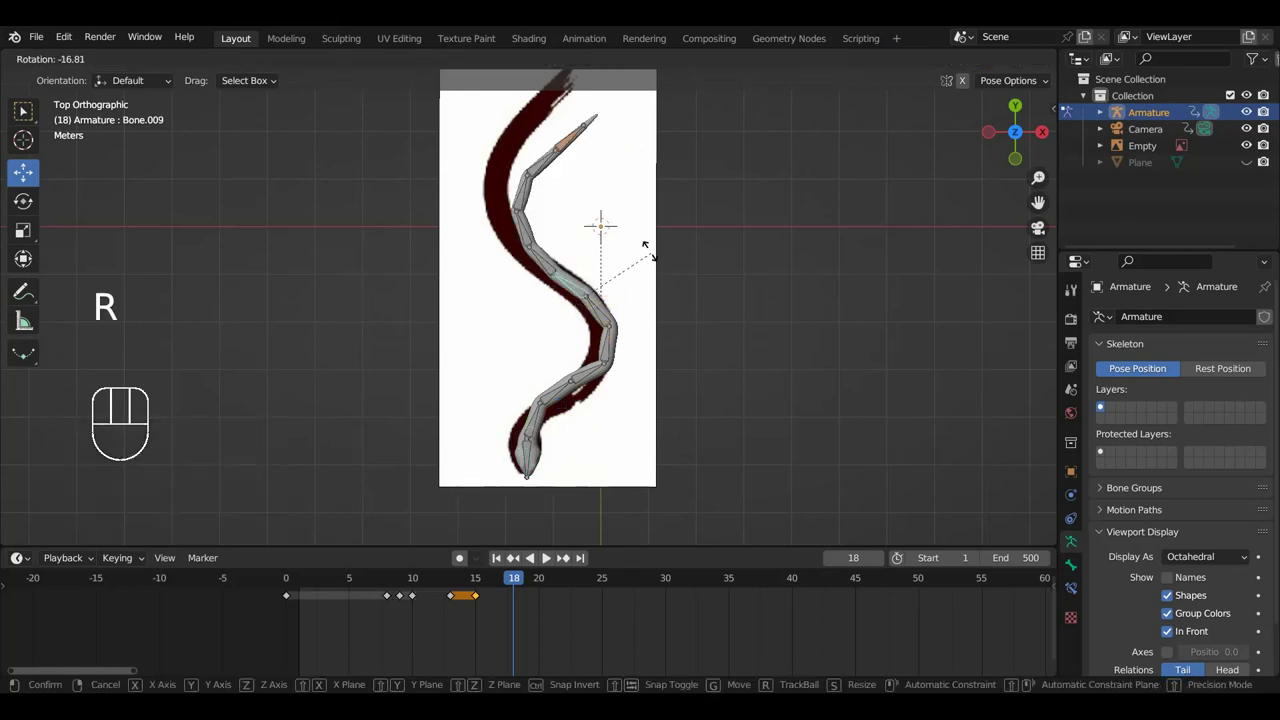
{"action": "left_click", "coordinate": [636, 248]}
{"action": "left_click", "coordinate": [505, 188]}
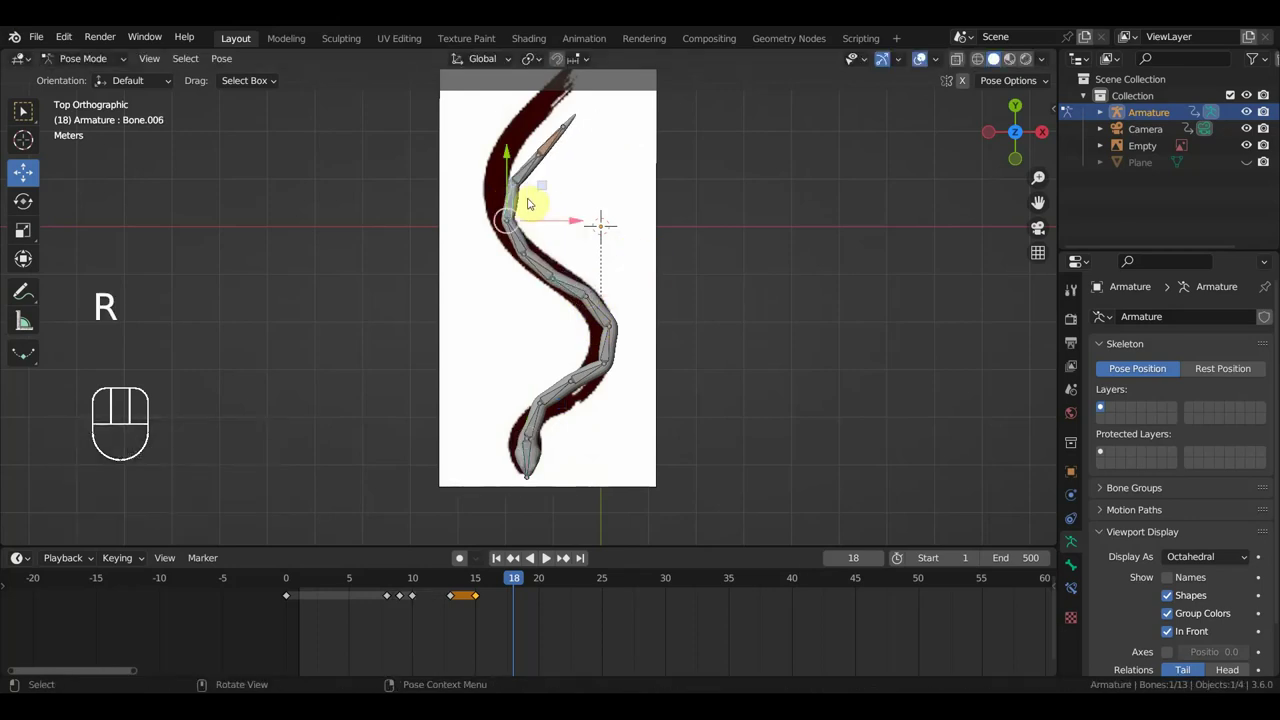
{"action": "key", "text": "r"}
{"action": "key", "text": "r"}
{"action": "left_click", "coordinate": [571, 200]}
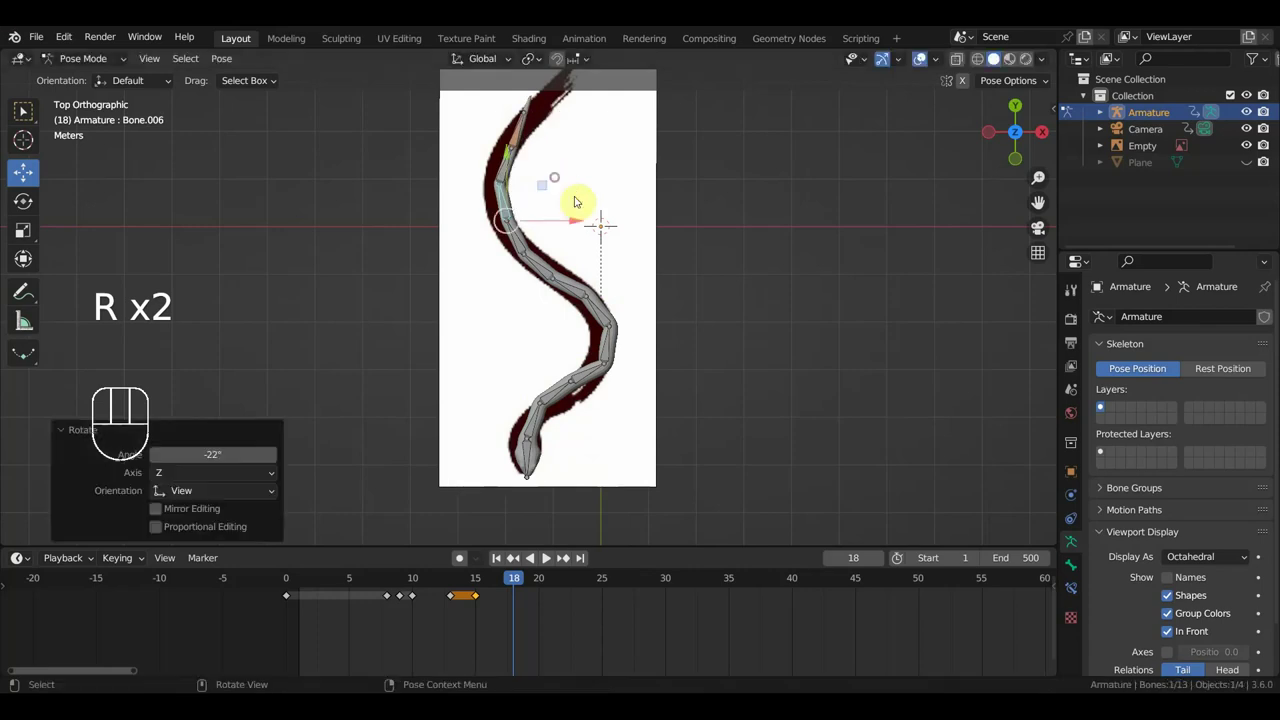
Insert a Location & Rotation keyframe for all bones at frame 18
{"action": "key", "text": "a"}
{"action": "key", "text": "i"}
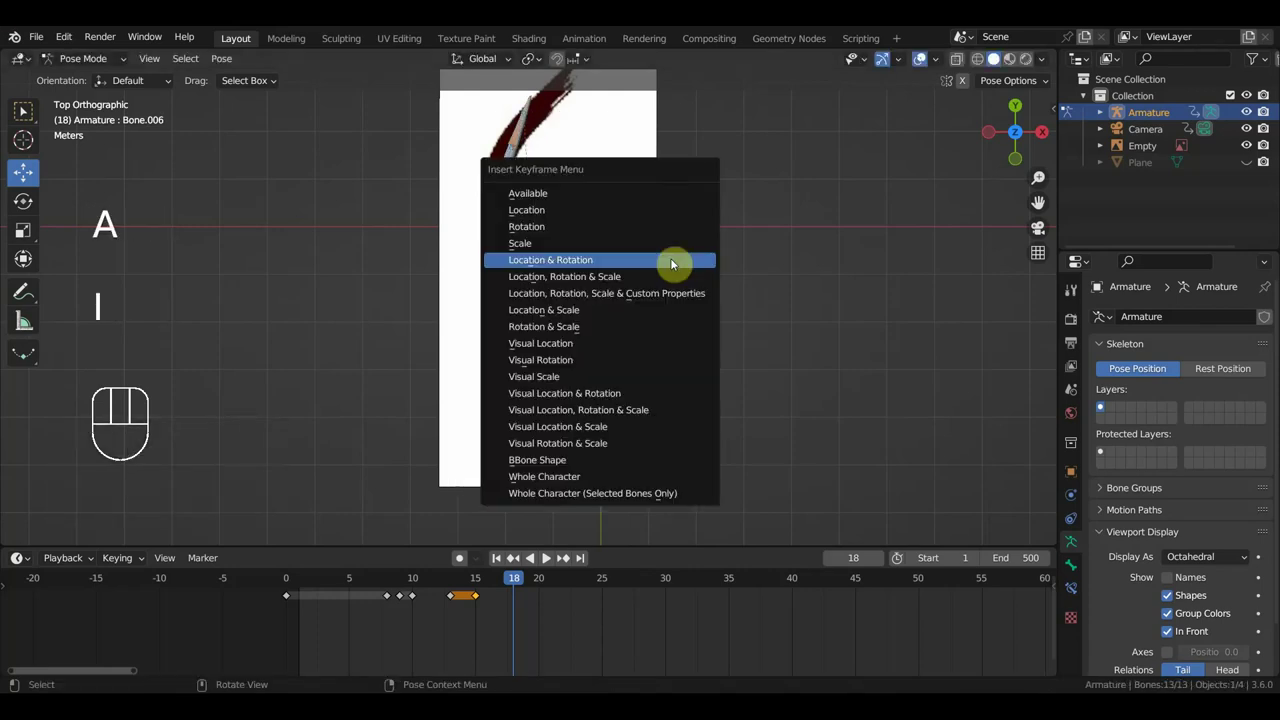
{"action": "left_click", "coordinate": [670, 259]}
At frame 30, move Bone.004 toward positive X and Y to stretch the tail end of the armature outward
{"action": "left_click_drag", "start_coordinate": [520, 589], "coordinate": [668, 605]}
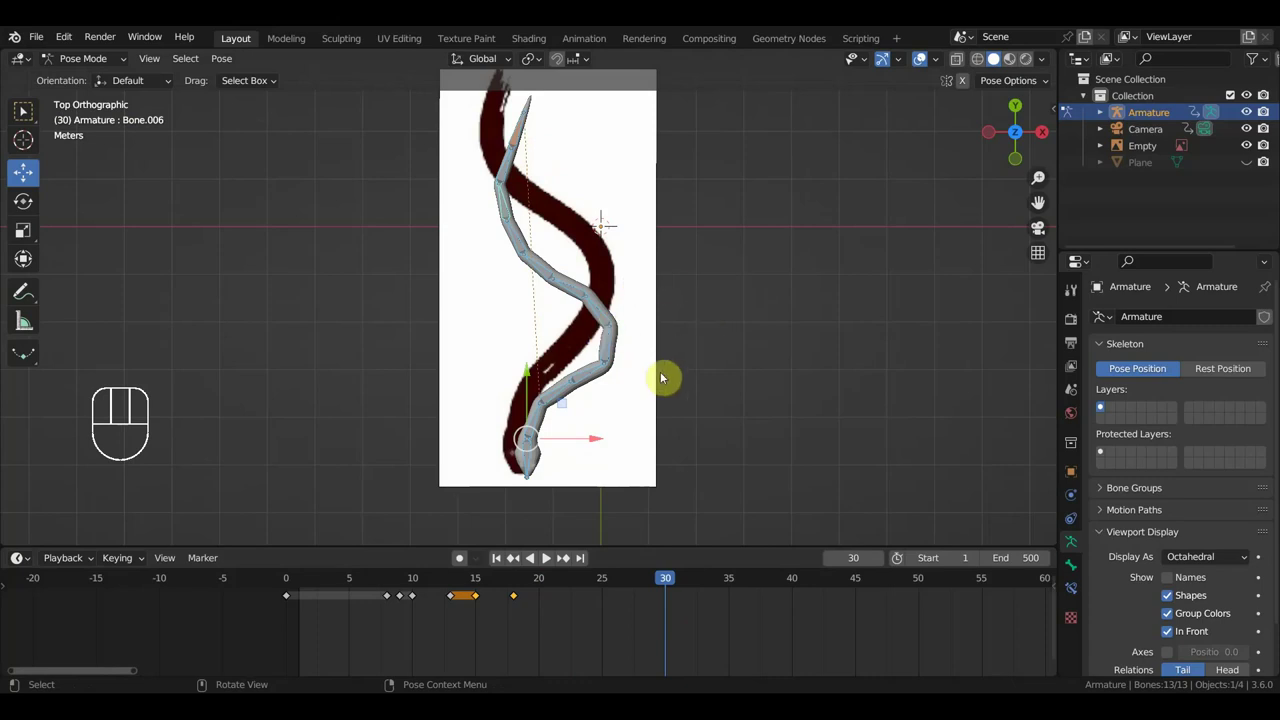
{"action": "left_click", "coordinate": [512, 162]}
{"action": "scroll", "coordinate": [590, 215], "scroll_direction": "down", "scroll_amount": 2}
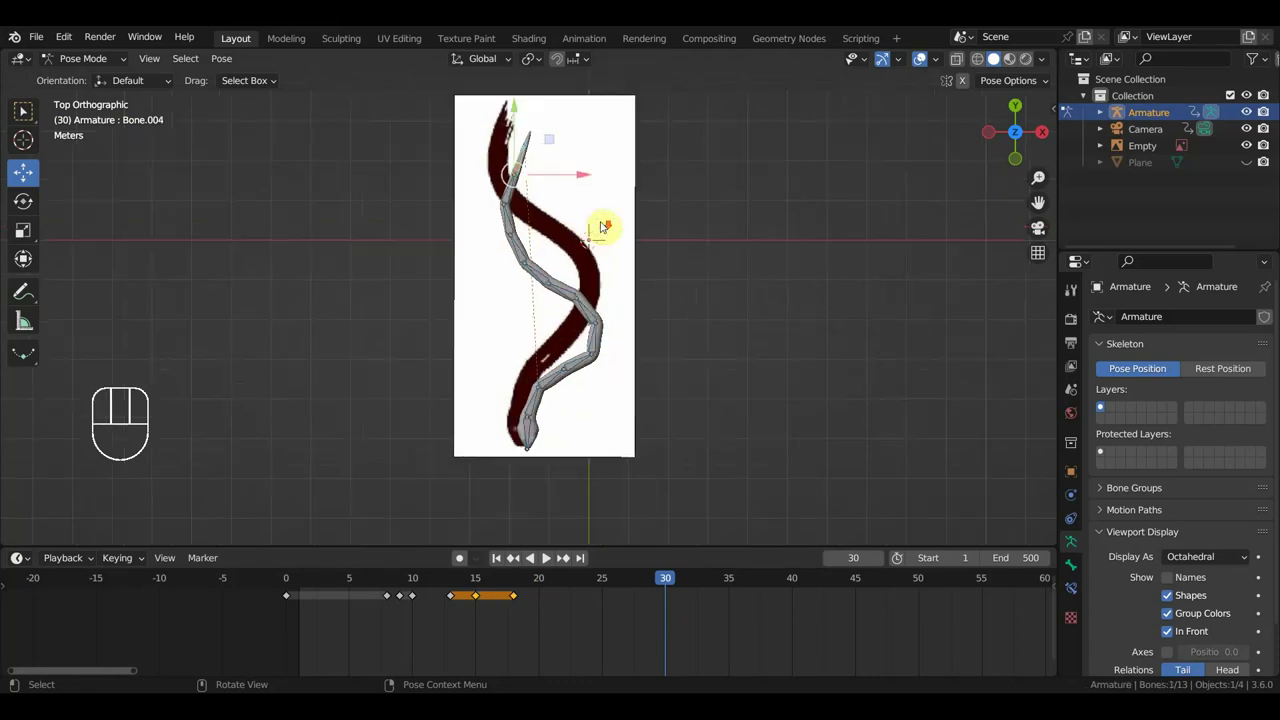
{"action": "key", "text": "g"}
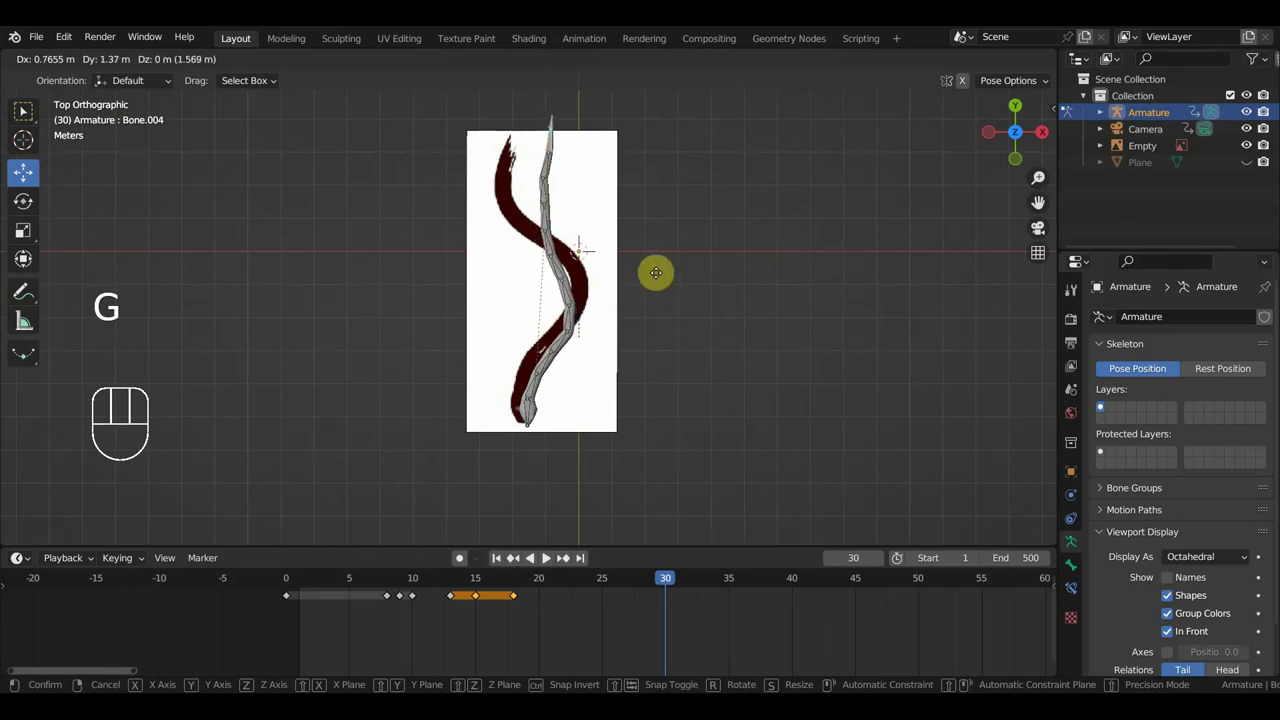
{"action": "left_click", "coordinate": [657, 278]}
Rotate Bone.011 by about 20.6° and Bone.009 by about -14.1° to fit the reference's middle bend at frame 30
{"action": "left_click", "coordinate": [578, 318]}
{"action": "scroll", "coordinate": [586, 328], "scroll_direction": "up", "scroll_amount": 2}
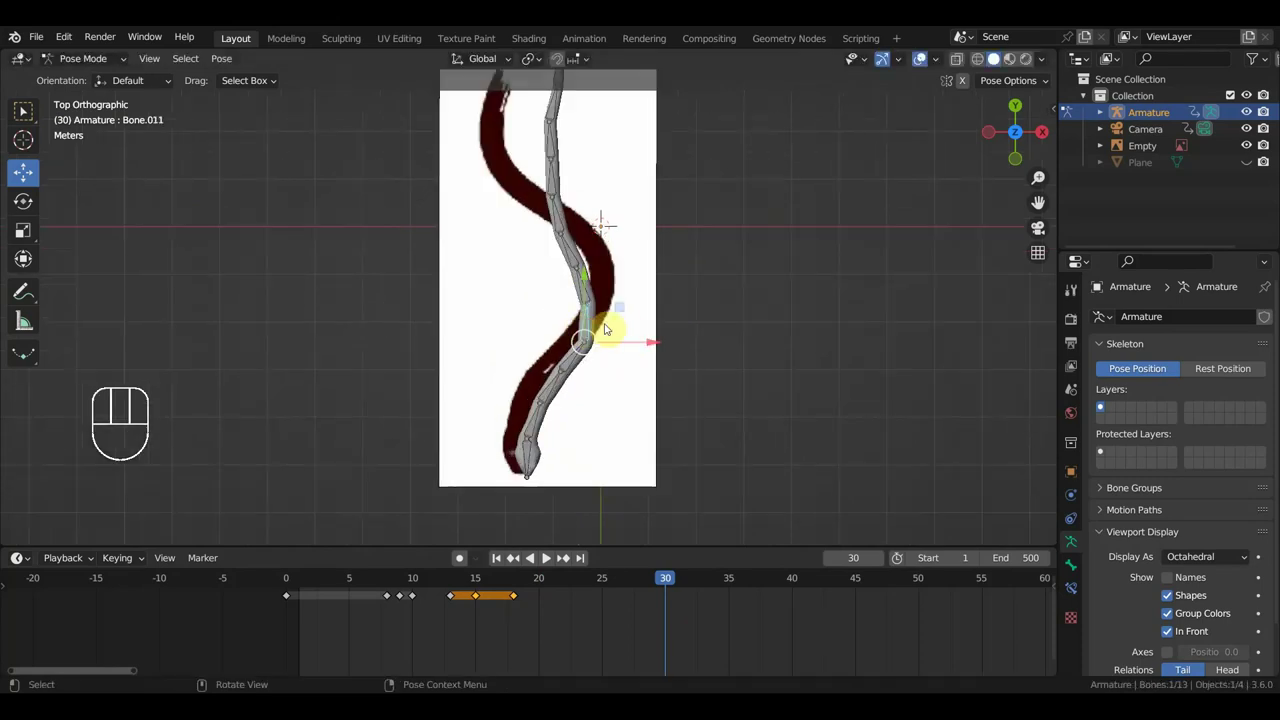
{"action": "key", "text": "r"}
{"action": "left_click", "coordinate": [657, 377]}
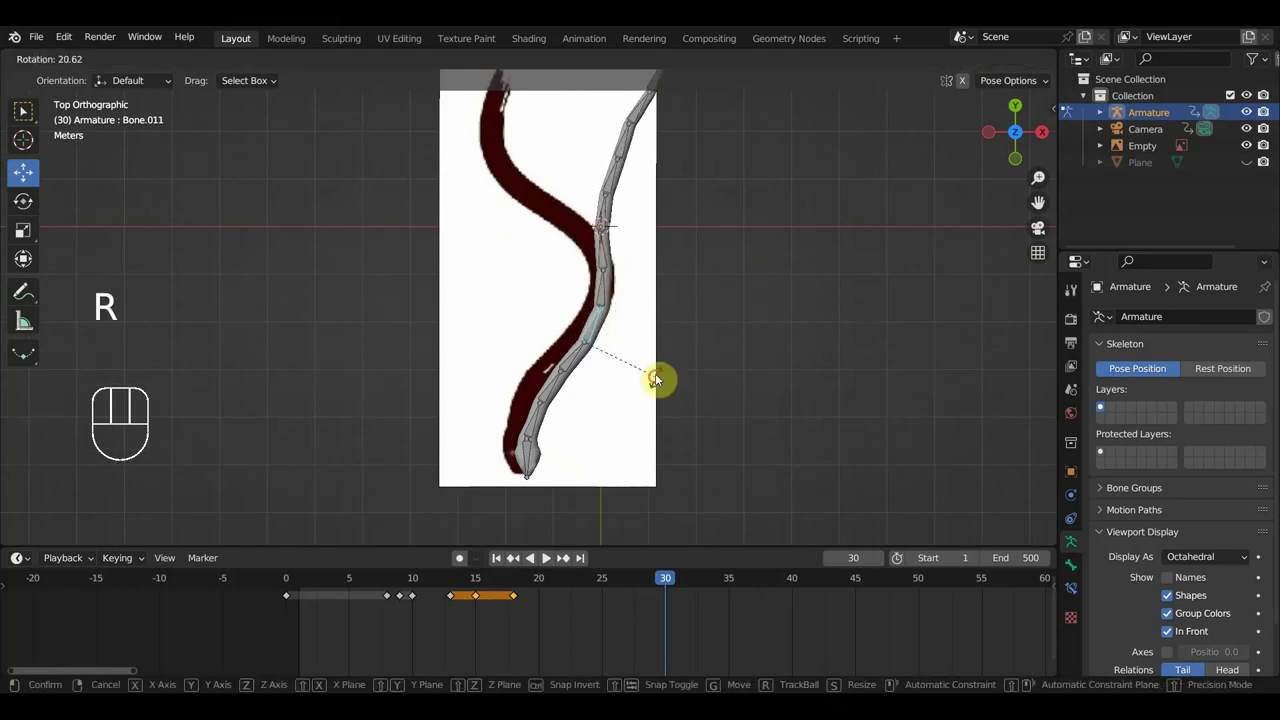
{"action": "left_click", "coordinate": [607, 258]}
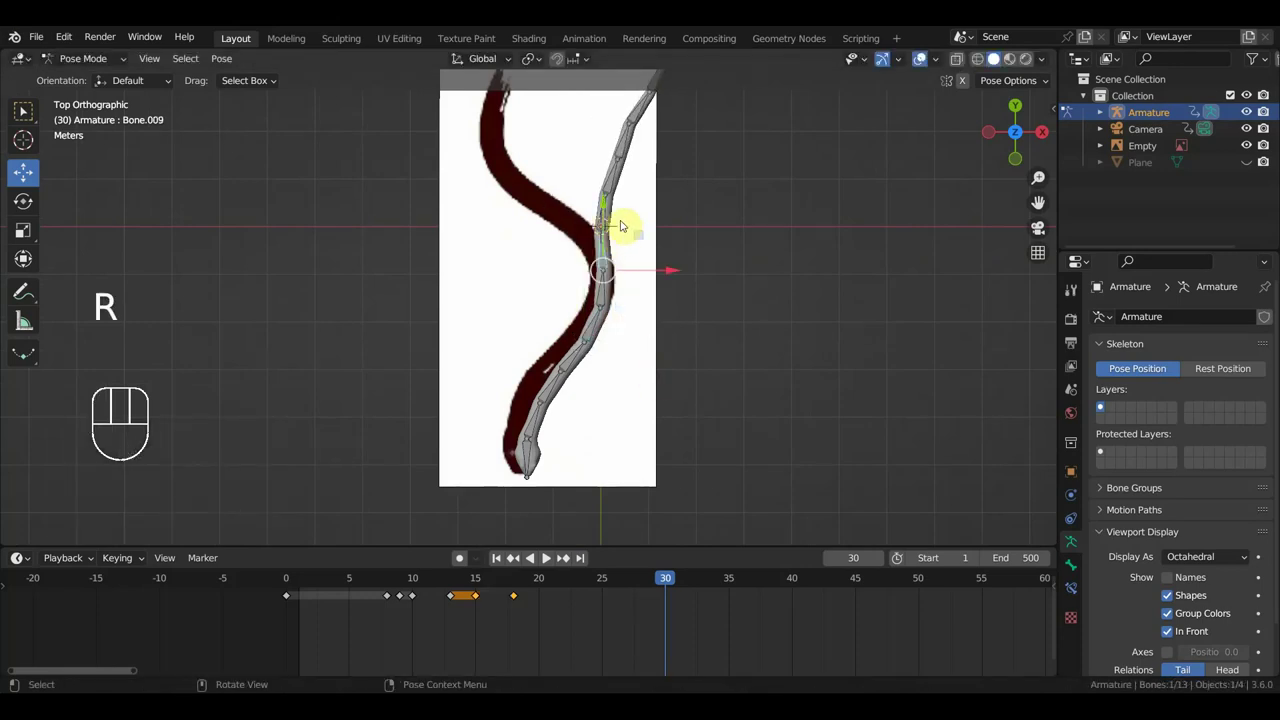
{"action": "key", "text": "r"}
{"action": "left_click", "coordinate": [601, 216]}
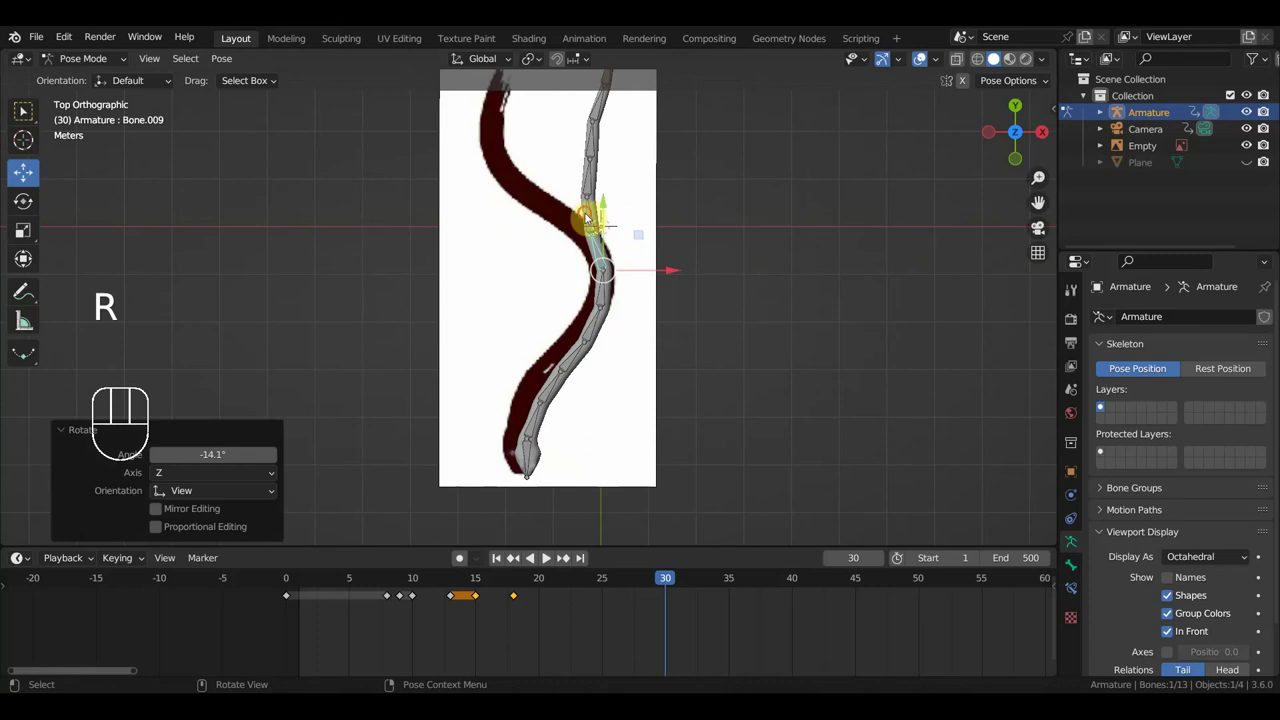
Rotate Bone.008 by about -52.4° and Bone.005 by about 13.6° to follow the reference's upper curve
{"action": "left_click", "coordinate": [598, 206]}
{"action": "key", "text": "r"}
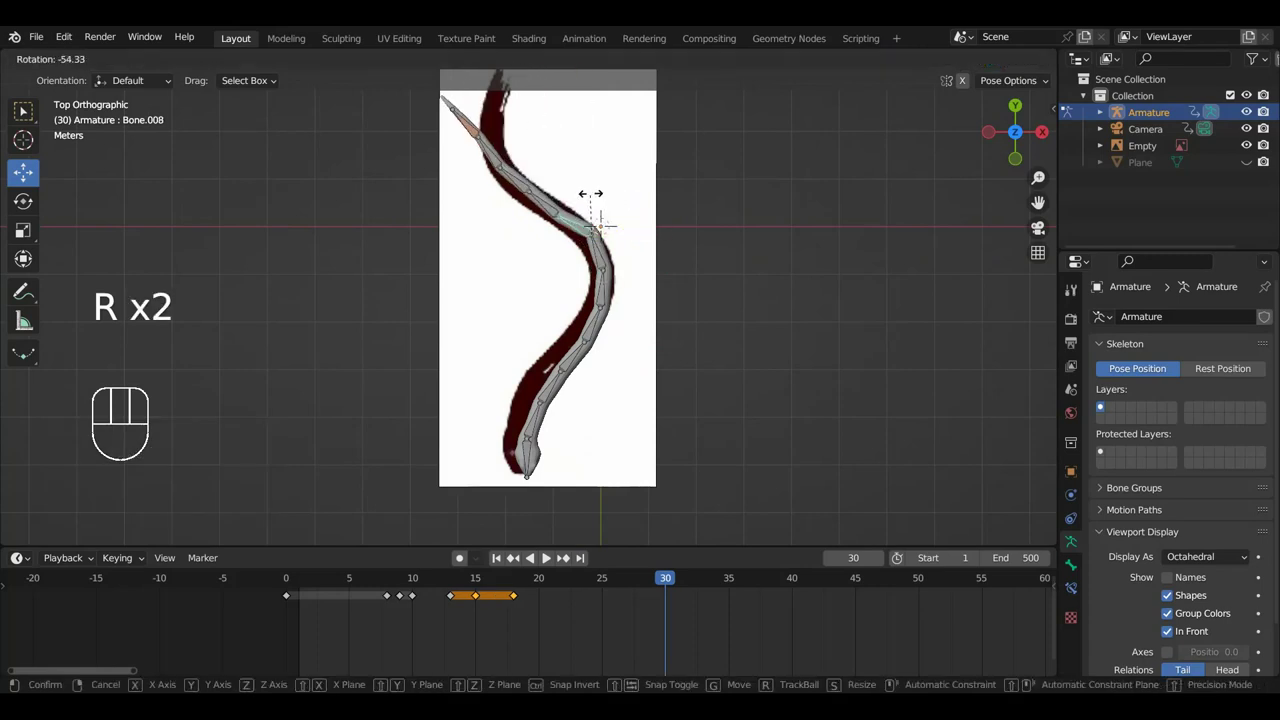
{"action": "left_click", "coordinate": [591, 194]}
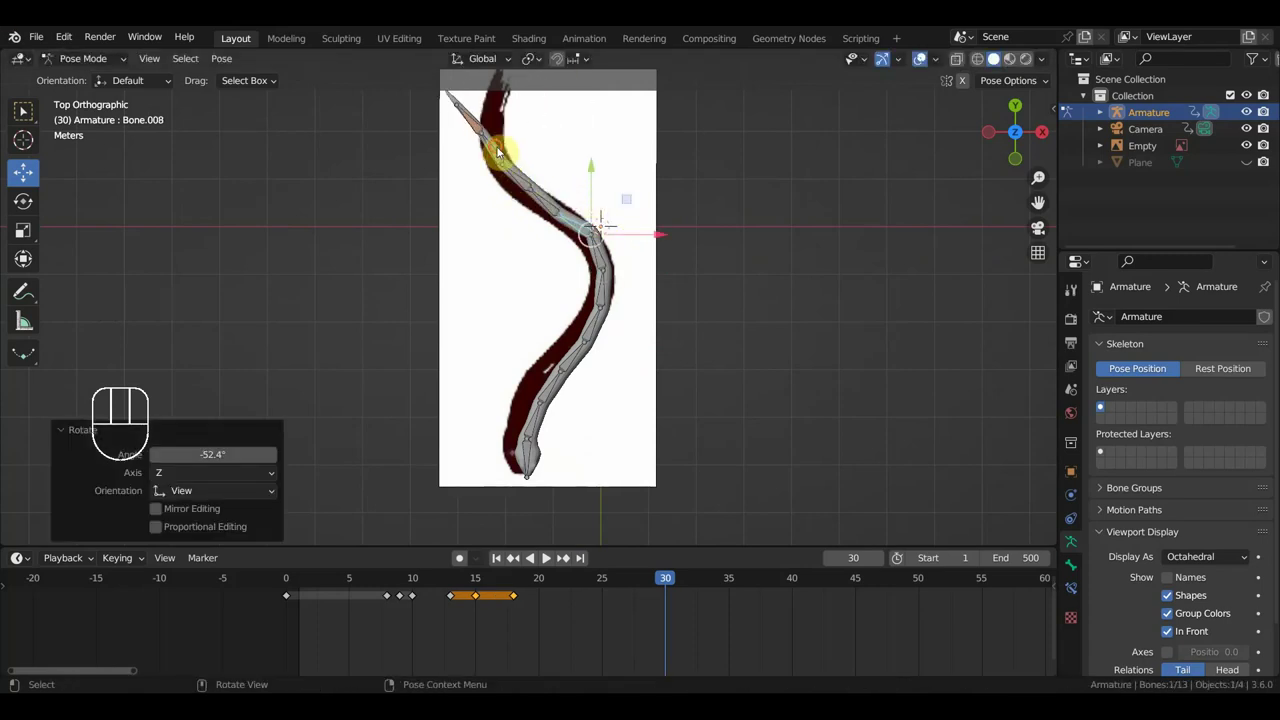
{"action": "left_click", "coordinate": [497, 150]}
{"action": "key", "text": "r"}
{"action": "left_click", "coordinate": [527, 172]}
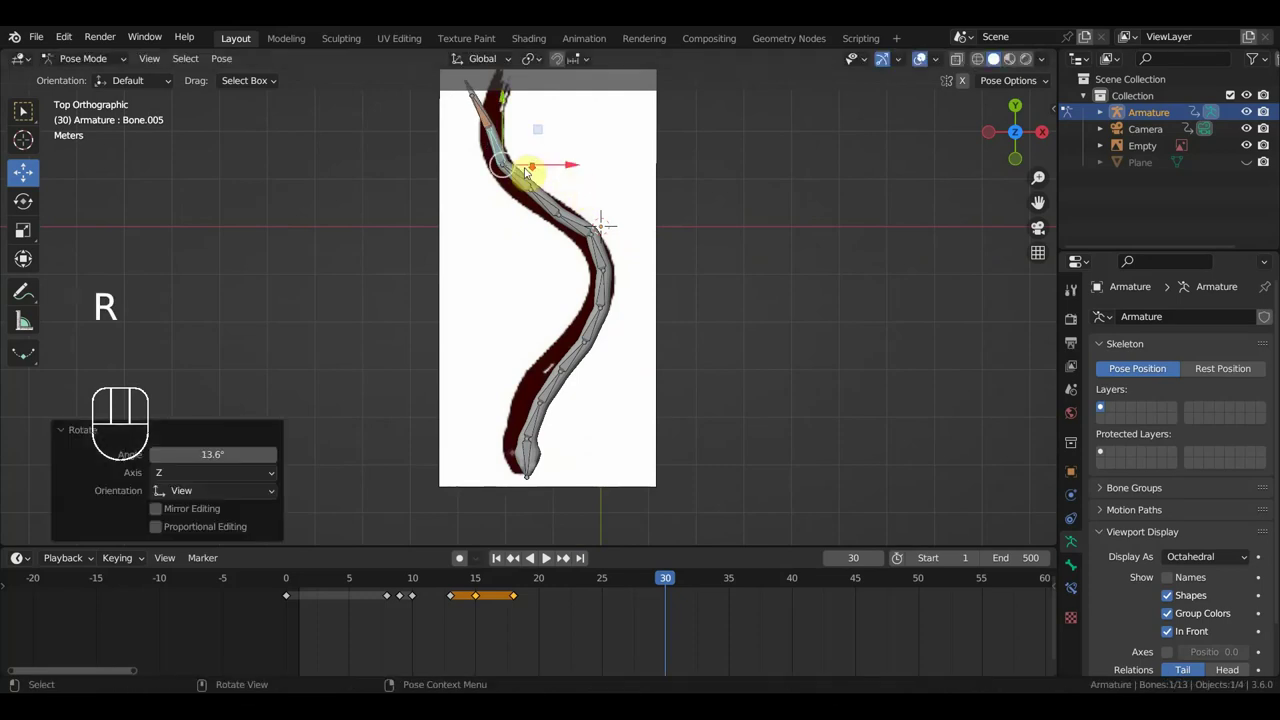
Rotate Bone.004 by about 34.7° so the tail tip lies along the reference tail
{"action": "scroll", "coordinate": [527, 172], "scroll_direction": "down", "scroll_amount": 2}
{"action": "left_click", "coordinate": [534, 174]}
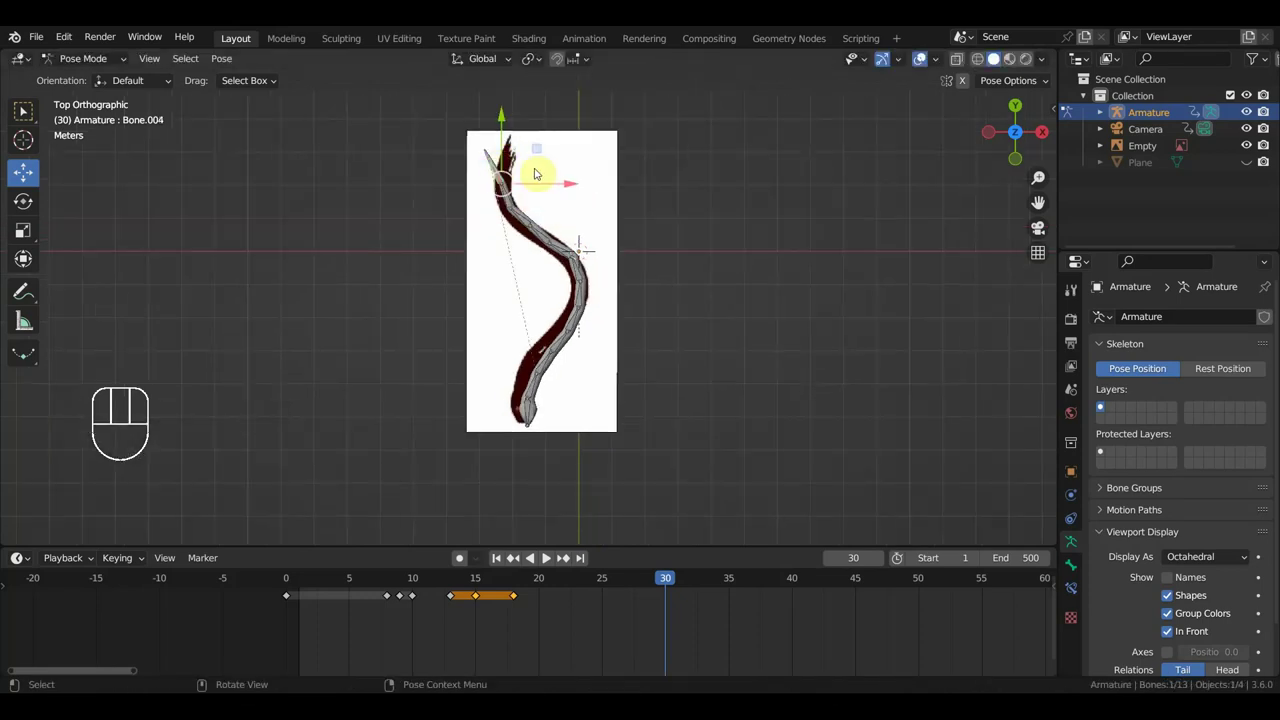
{"action": "key", "text": "r"}
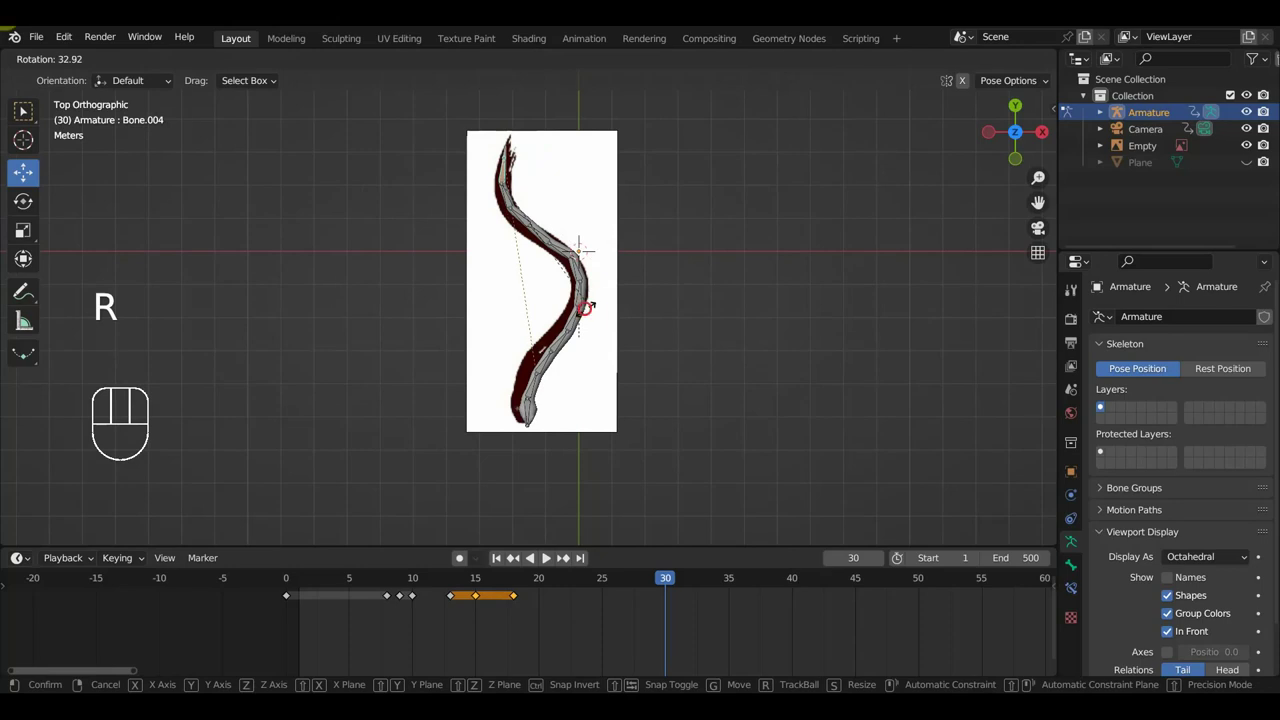
{"action": "left_click", "coordinate": [601, 315]}
Move Bone.003 about -0.19 m along X onto the reference head, and rotate Bone.013 to bring the body back over the reference
{"action": "scroll", "coordinate": [549, 393], "scroll_direction": "up", "scroll_amount": 3}
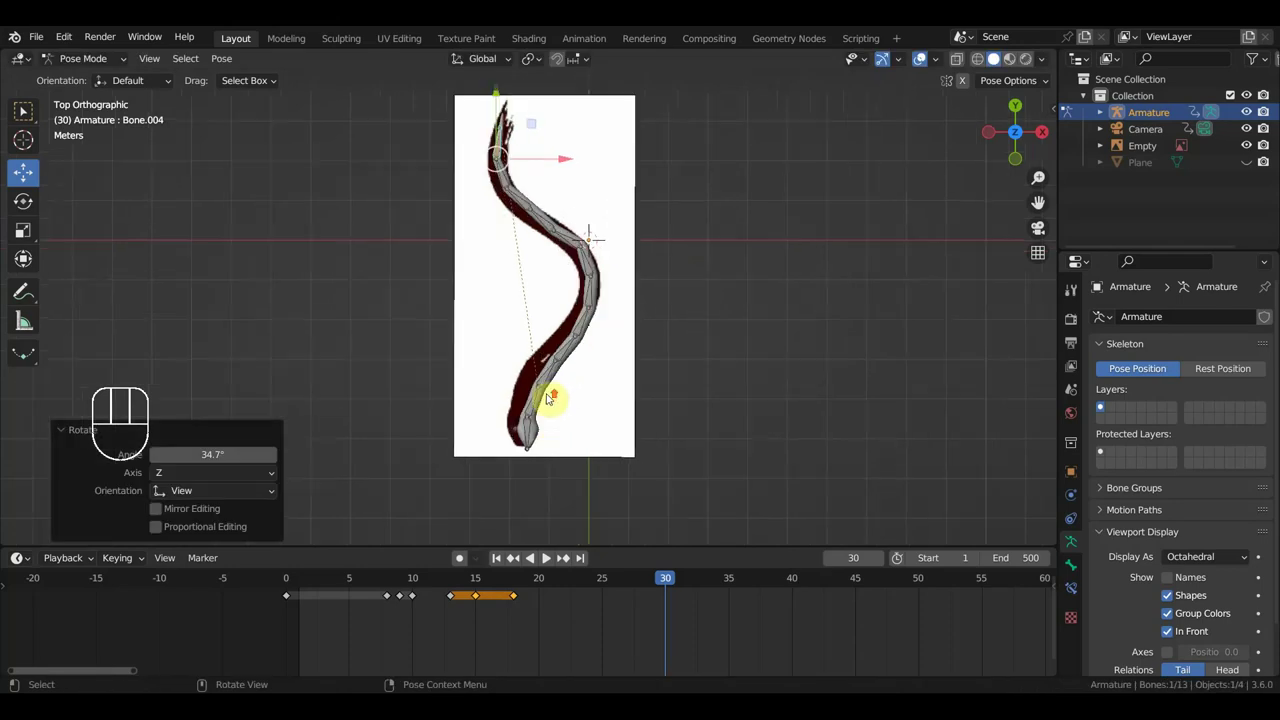
{"action": "left_click", "coordinate": [532, 452]}
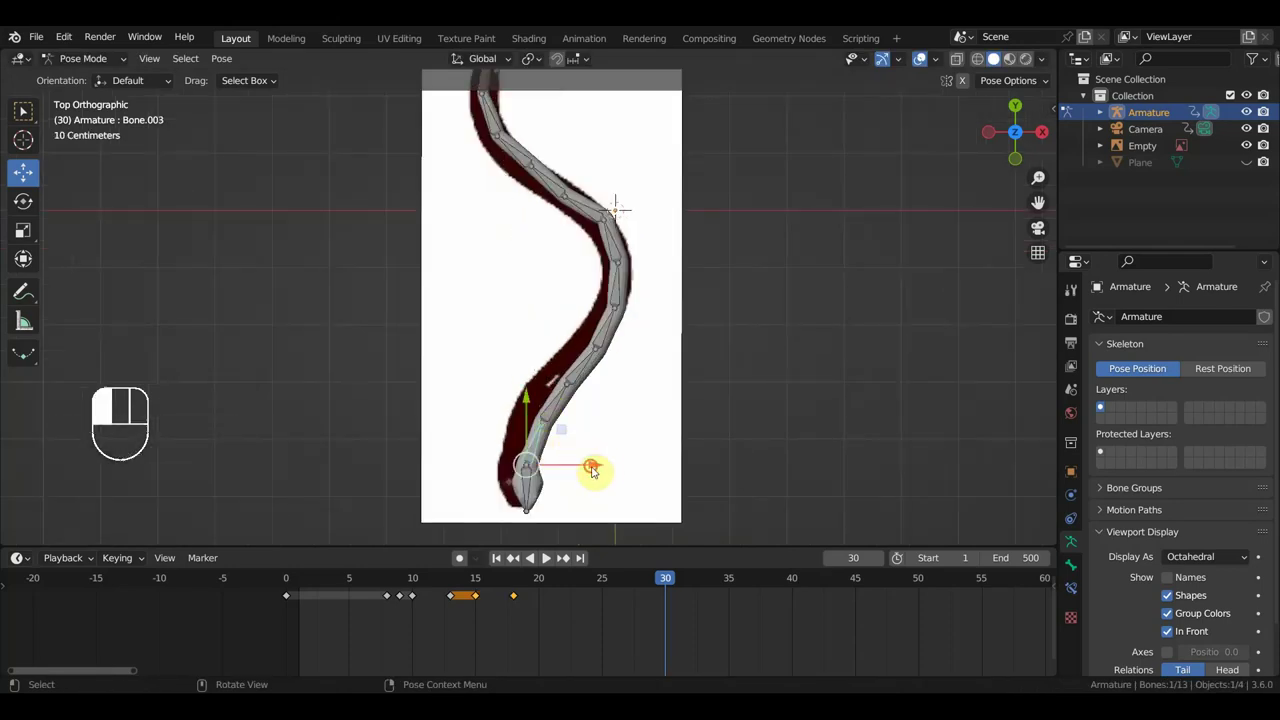
{"action": "left_click_drag", "start_coordinate": [592, 470], "coordinate": [575, 461]}
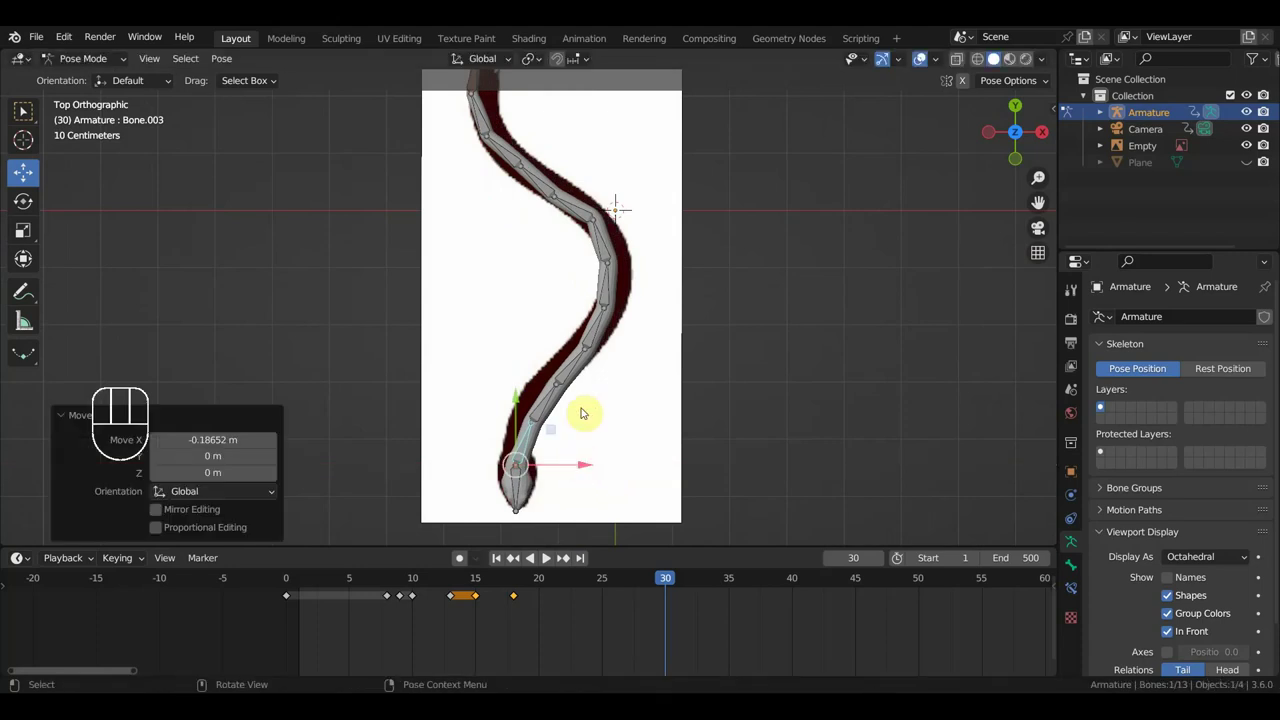
{"action": "left_click", "coordinate": [543, 413]}
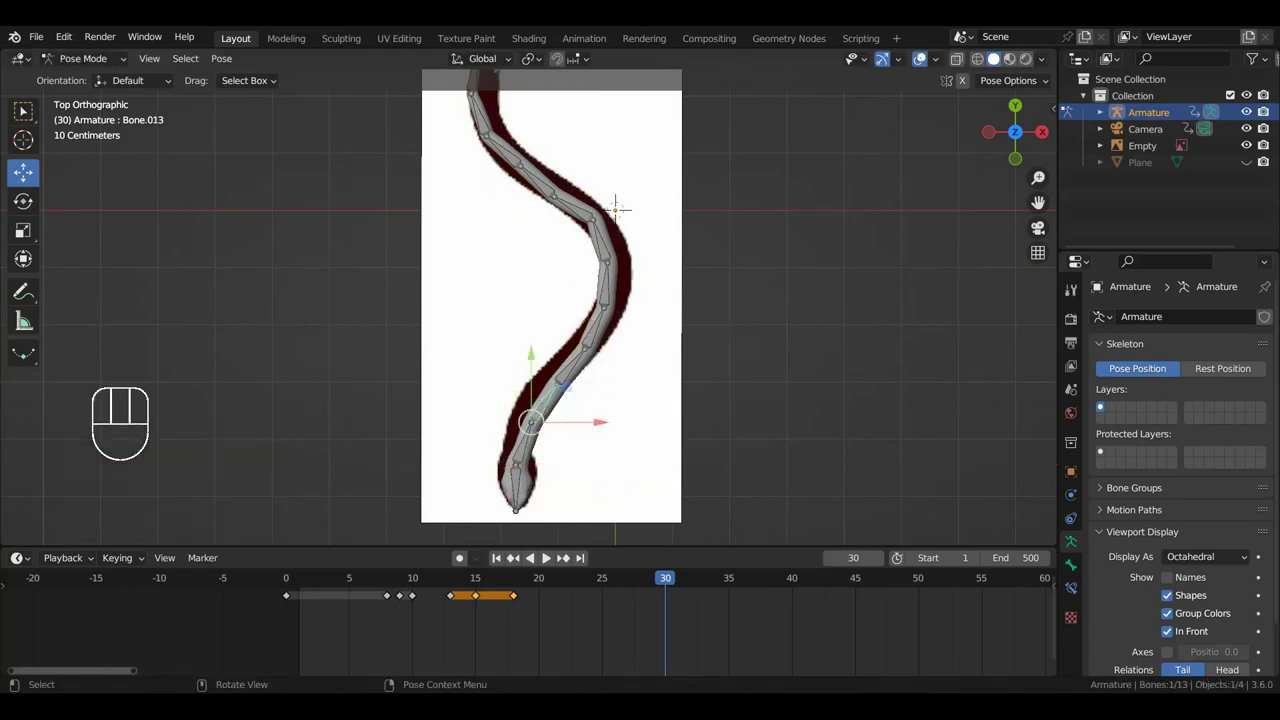
{"action": "key", "text": "r"}
{"action": "left_click", "coordinate": [663, 423]}
Insert a Location & Rotation keyframe for all bones at frame 30
{"action": "key", "text": "a"}
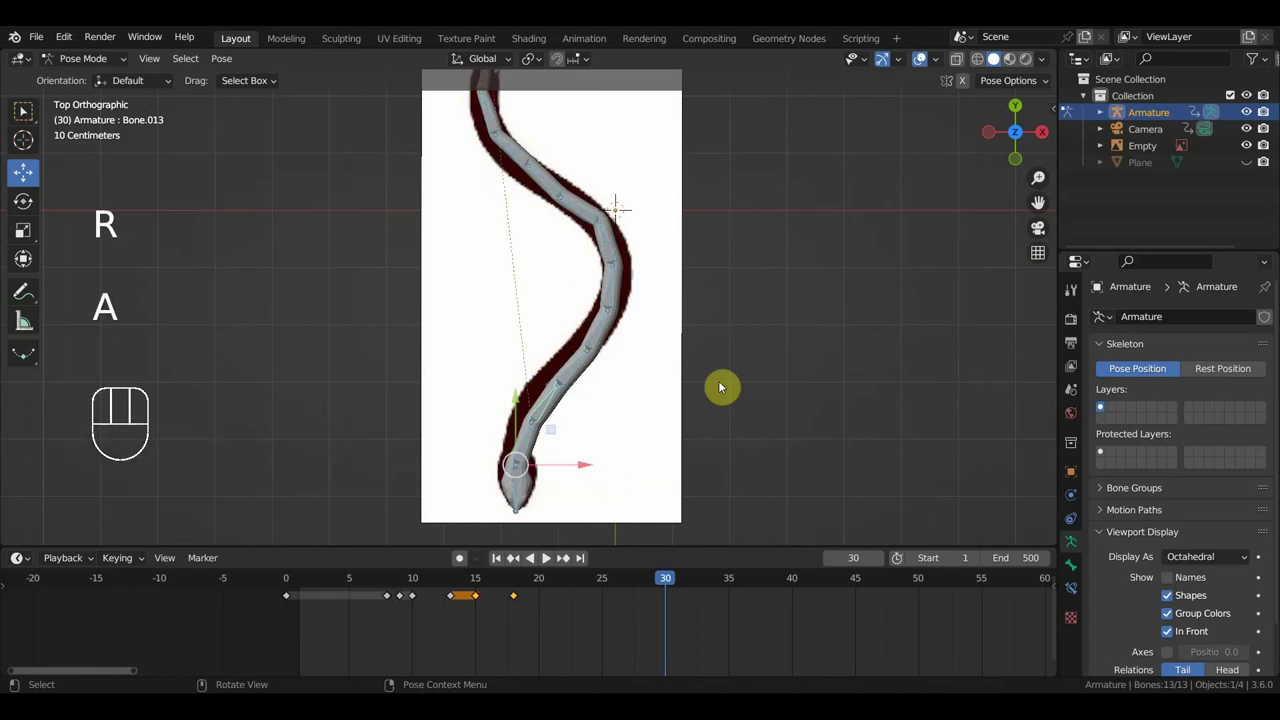
{"action": "key", "text": "i"}
{"action": "left_click", "coordinate": [720, 386]}
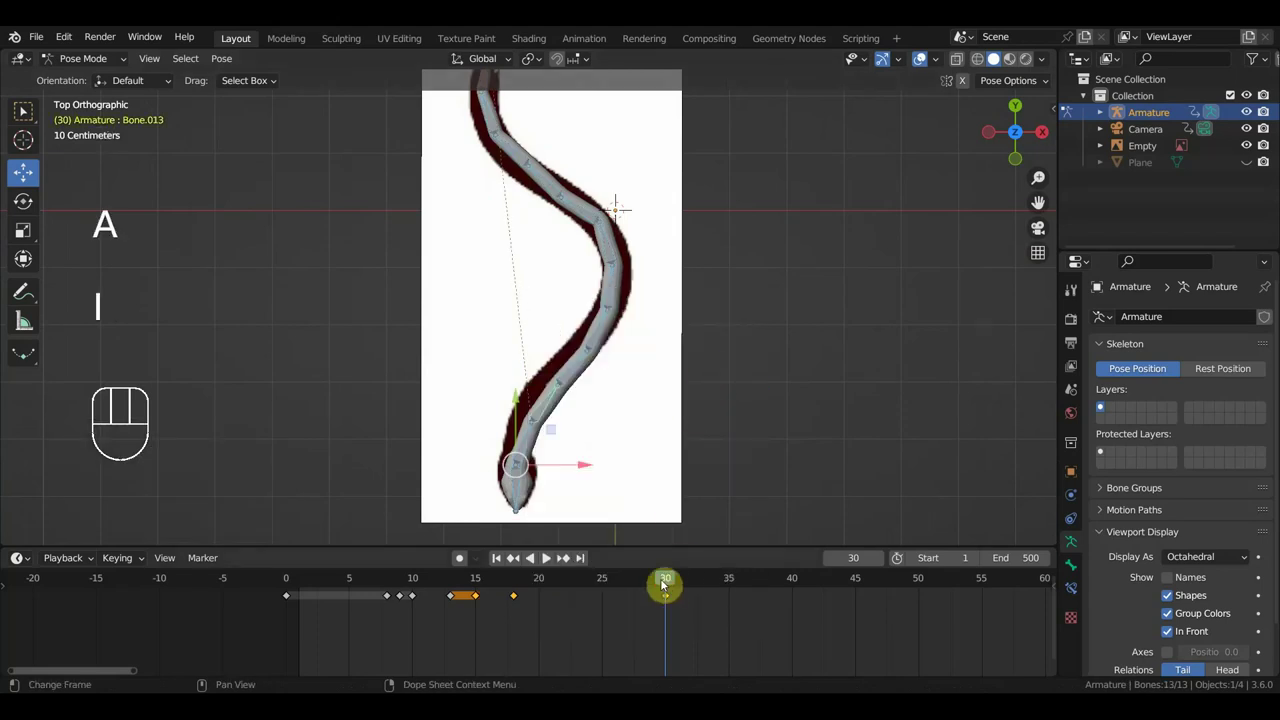
At frame 39, rotate Bone.003 by about -28.6° to match the angle of the reference head
{"action": "left_click_drag", "start_coordinate": [664, 588], "coordinate": [785, 636]}
{"action": "scroll", "coordinate": [587, 457], "scroll_direction": "down", "scroll_amount": 1}
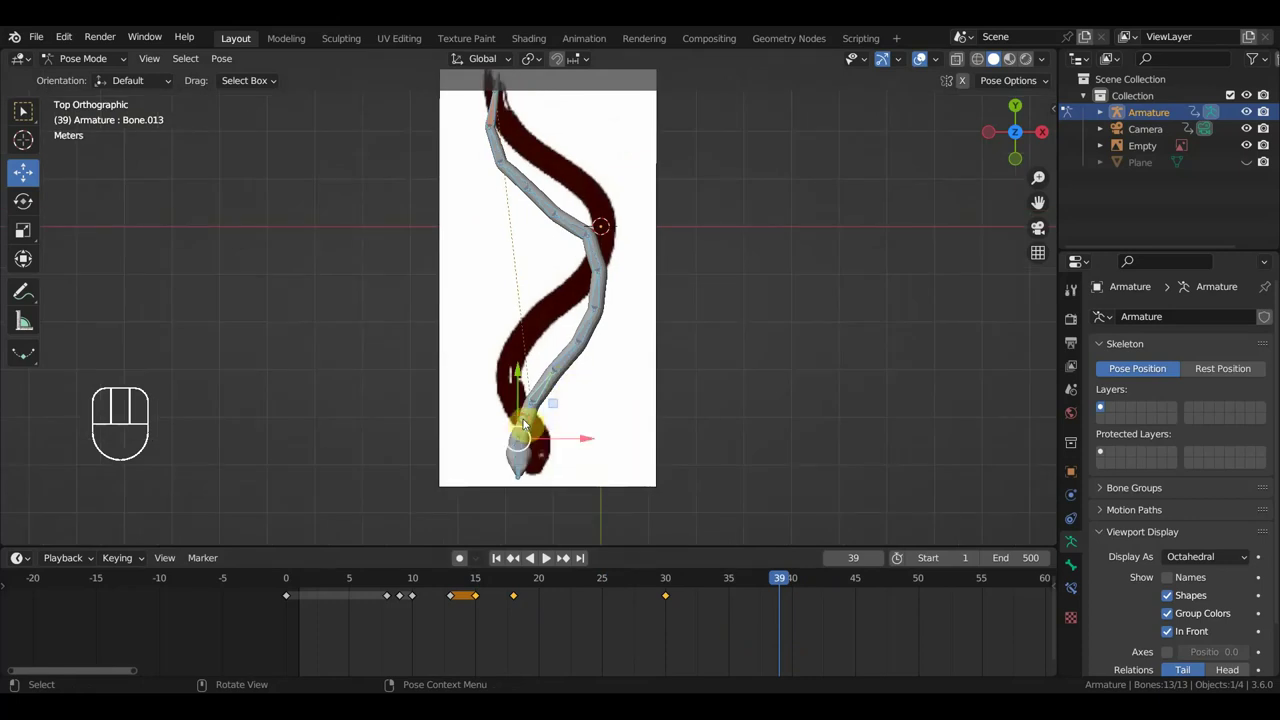
{"action": "left_click", "coordinate": [550, 426]}
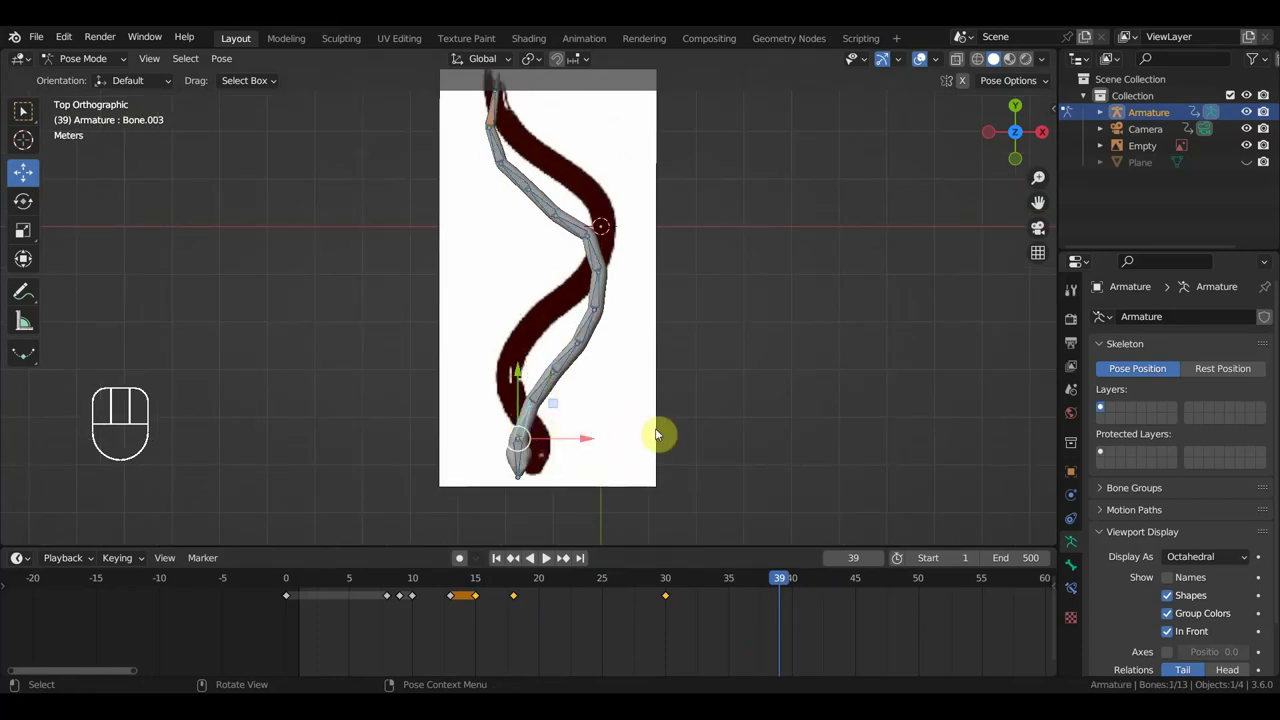
{"action": "key", "text": "r"}
{"action": "left_click", "coordinate": [558, 398]}
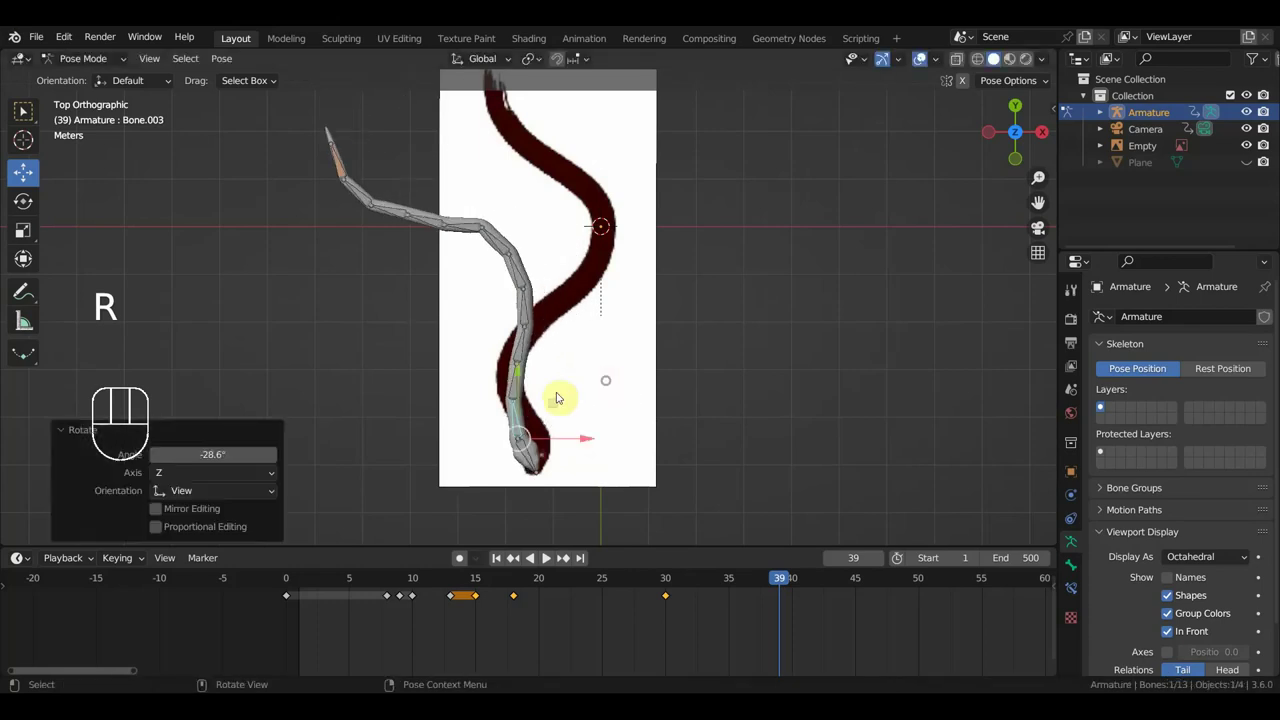
Rotate Bone.012 and Bone.011 counterclockwise to bend the lower body toward the reference at frame 39
{"action": "left_click", "coordinate": [517, 345]}
{"action": "key", "text": "r"}
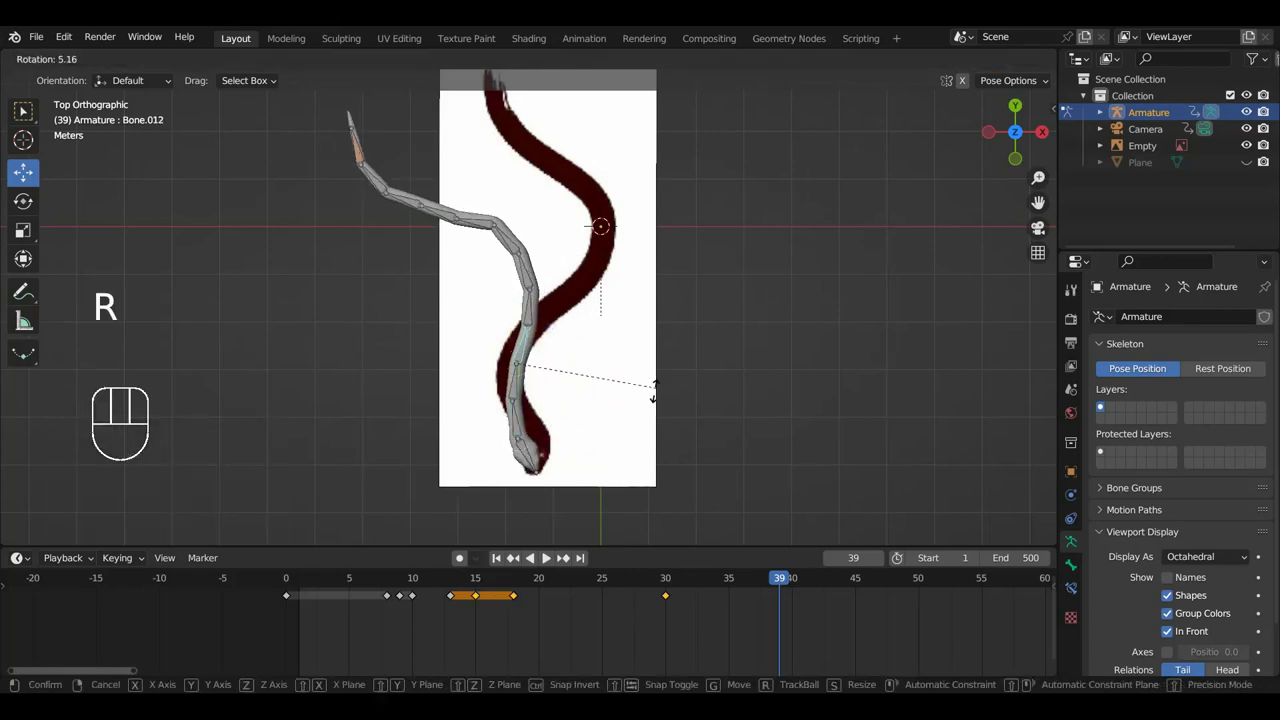
{"action": "left_click", "coordinate": [540, 309]}
{"action": "left_click", "coordinate": [588, 332]}
{"action": "key", "text": "r"}
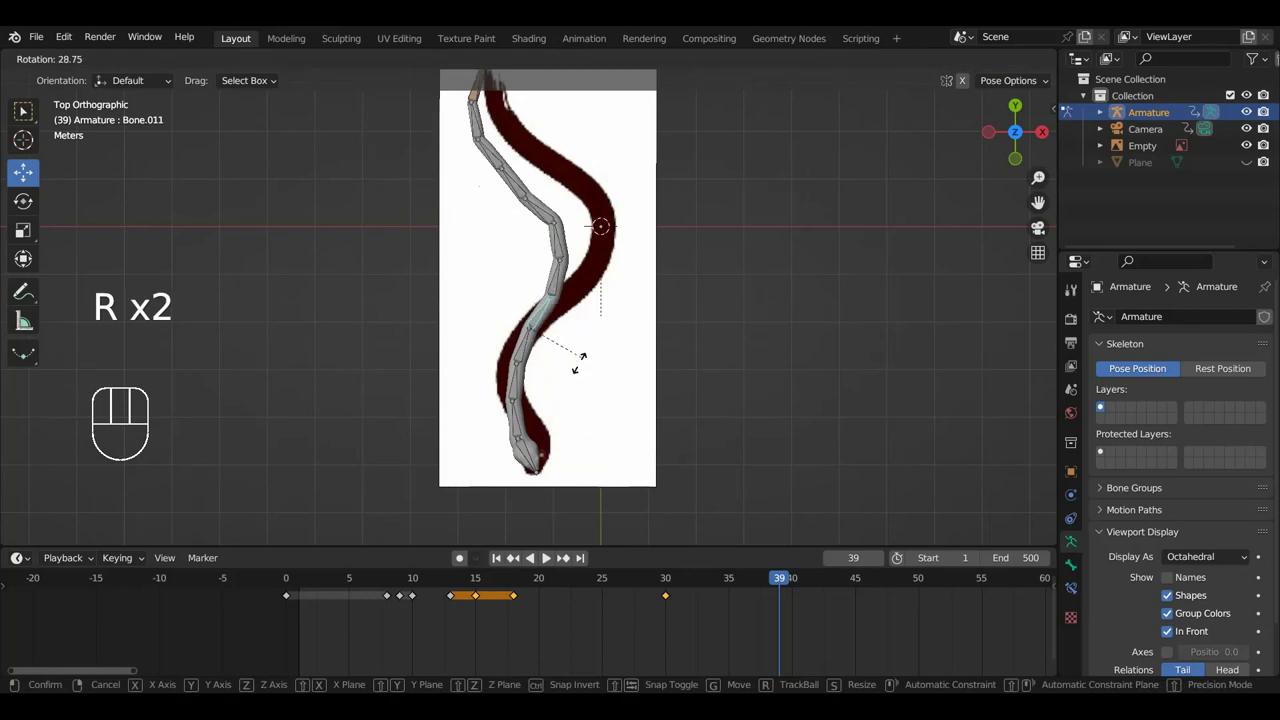
{"action": "left_click", "coordinate": [577, 370]}
Rotate Bone.010 along the reference body and Bone.008 by about 23.2° to shape the middle bend
{"action": "left_click", "coordinate": [598, 300]}
{"action": "key", "text": "r"}
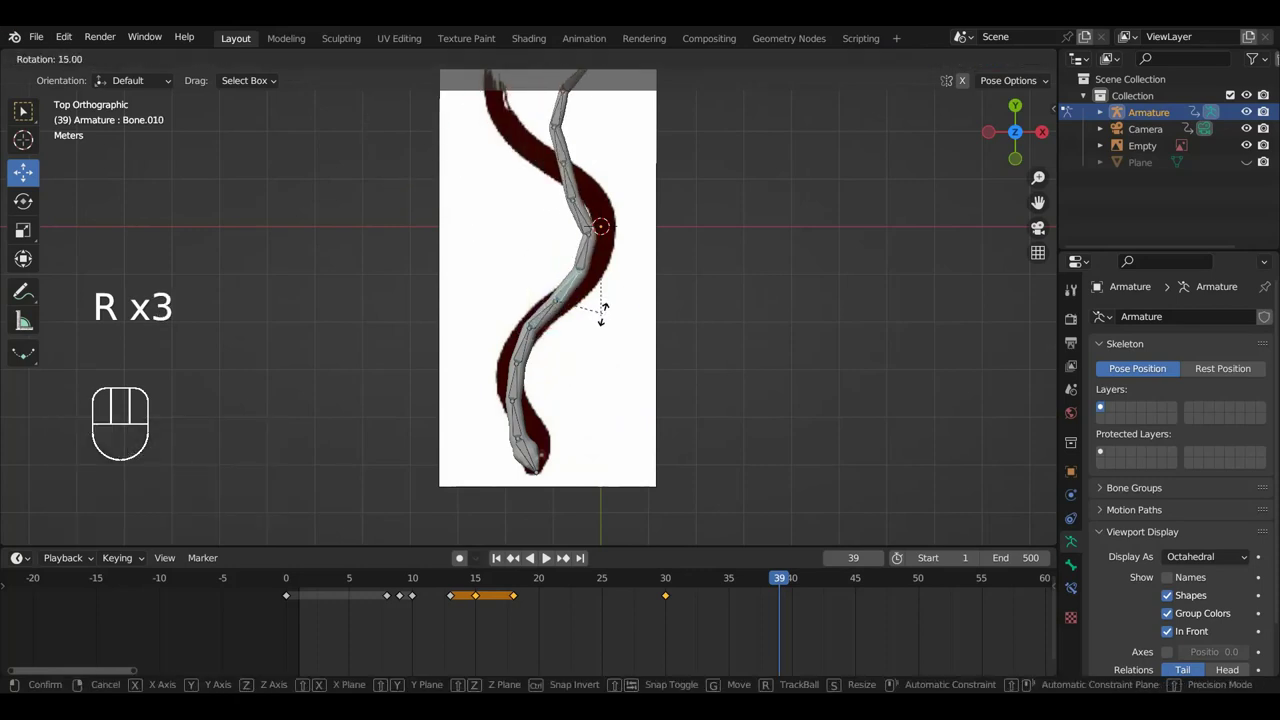
{"action": "left_click", "coordinate": [590, 252]}
{"action": "left_click", "coordinate": [592, 230]}
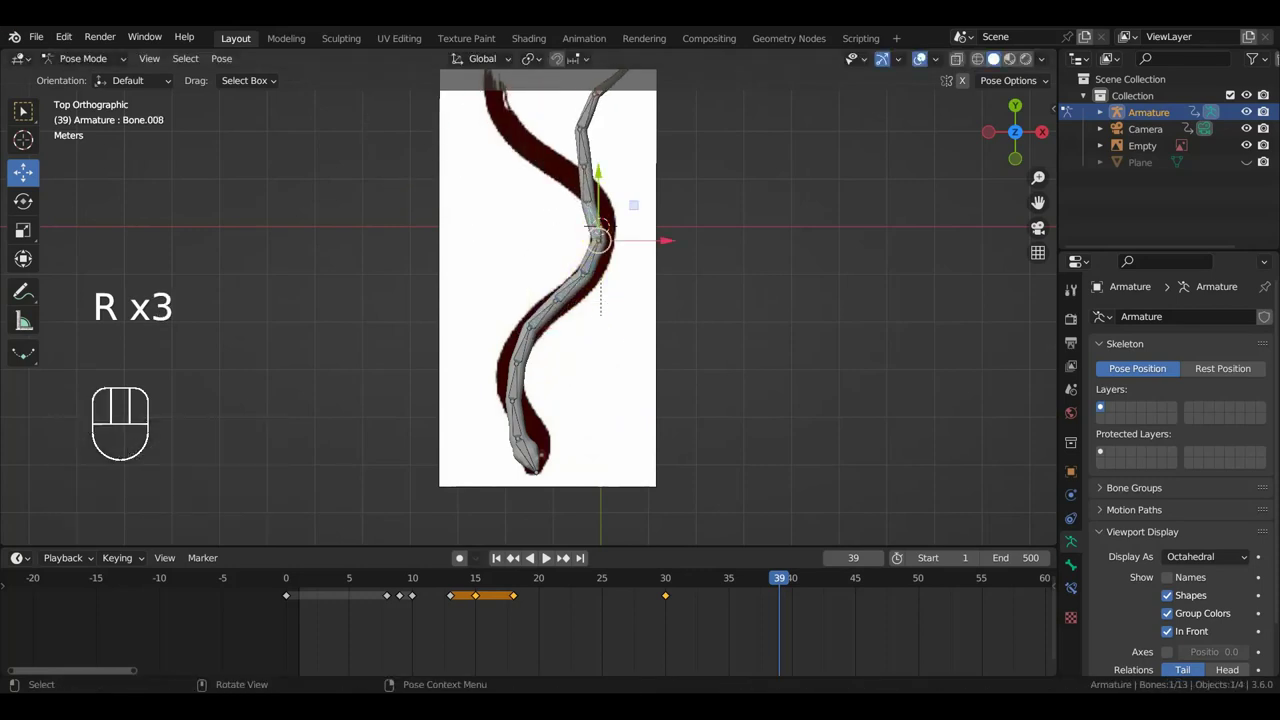
{"action": "key", "text": "r"}
{"action": "left_click", "coordinate": [600, 226]}
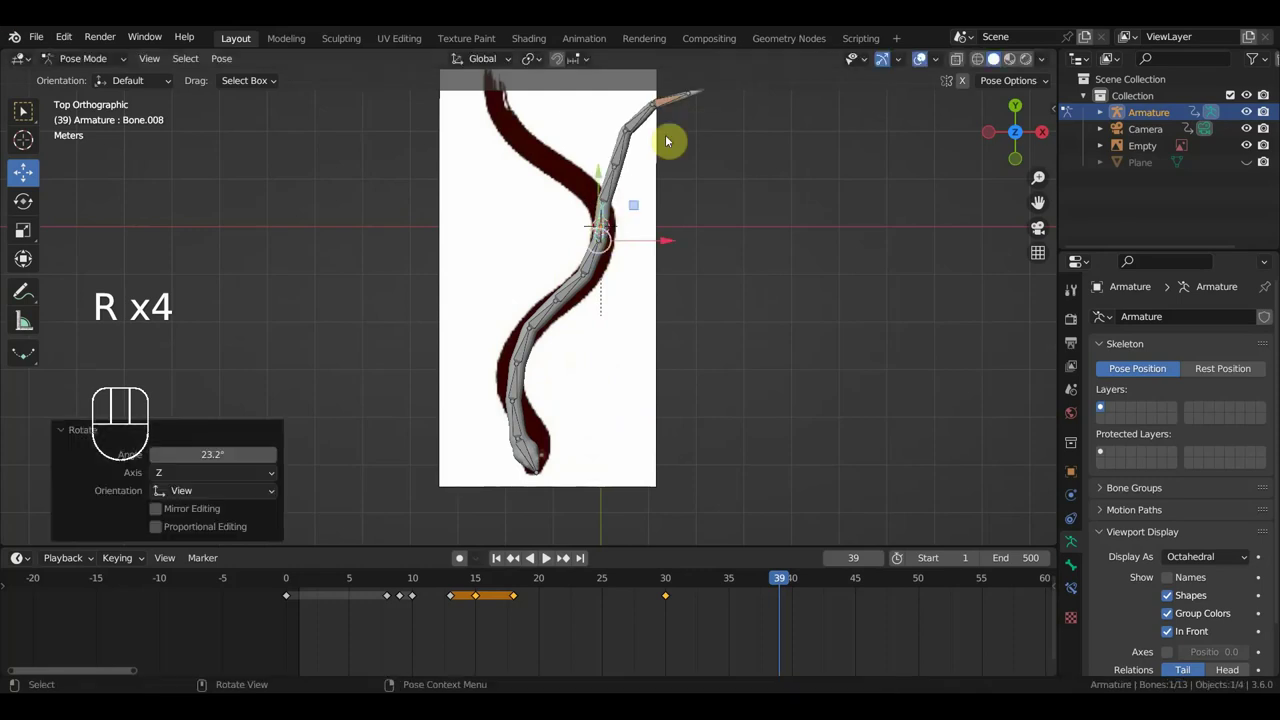
Rotate Bone.007 by about -62° so the upper body turns toward the reference tail
{"action": "middle_click_drag", "start_coordinate": [666, 200], "coordinate": [700, 331], "text": "shift"}
{"action": "scroll", "coordinate": [660, 350], "scroll_direction": "up", "scroll_amount": 2}
{"action": "scroll", "coordinate": [668, 350], "scroll_direction": "up", "scroll_amount": 1}
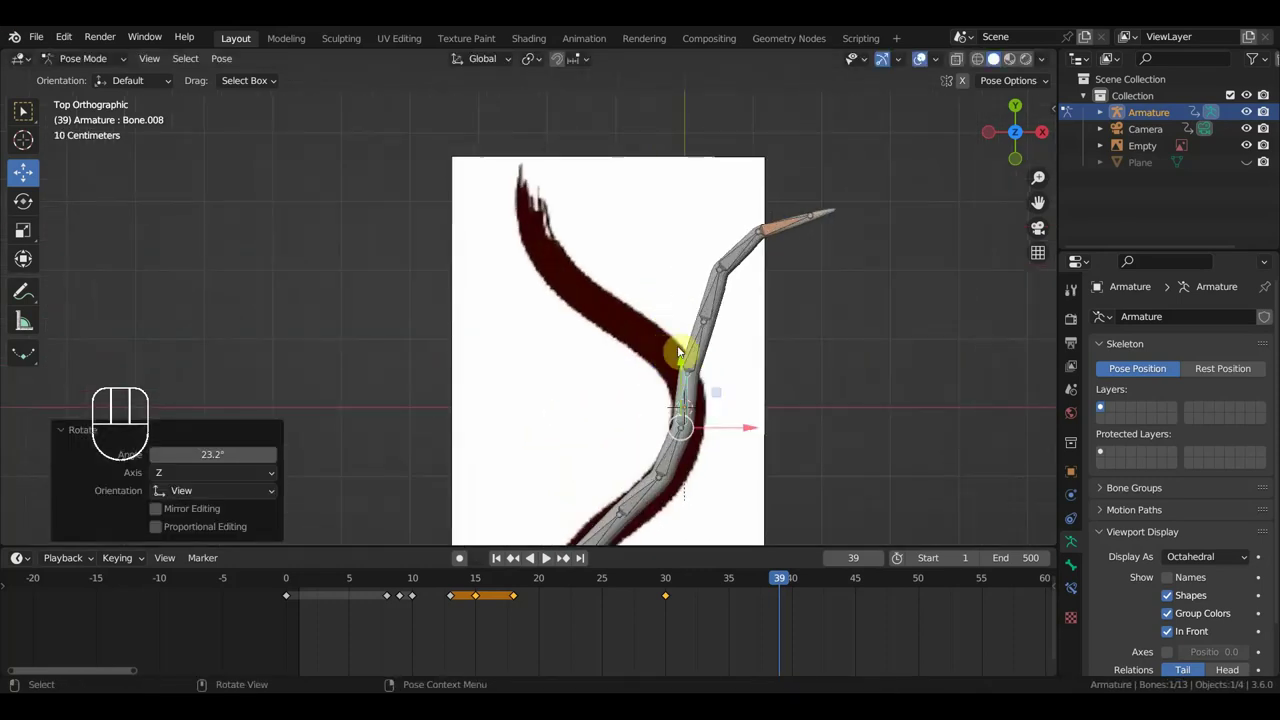
{"action": "left_click", "coordinate": [710, 373]}
{"action": "key", "text": "r"}
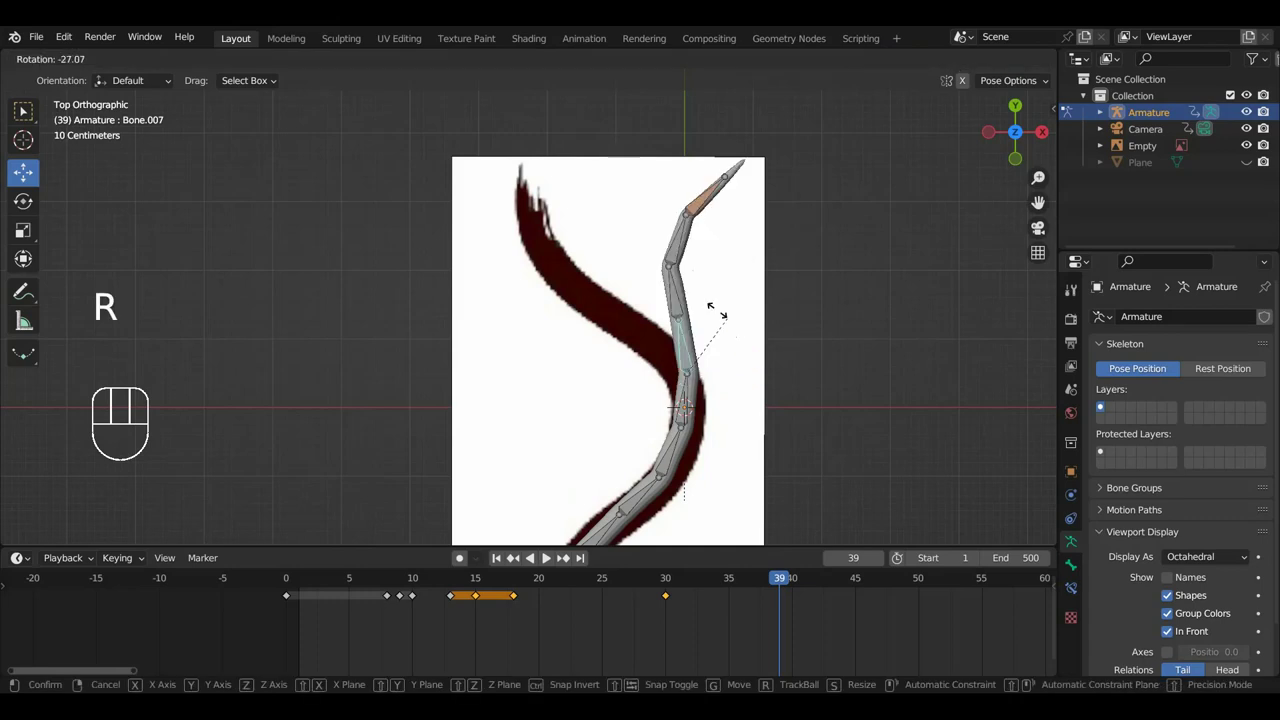
{"action": "left_click", "coordinate": [645, 304]}
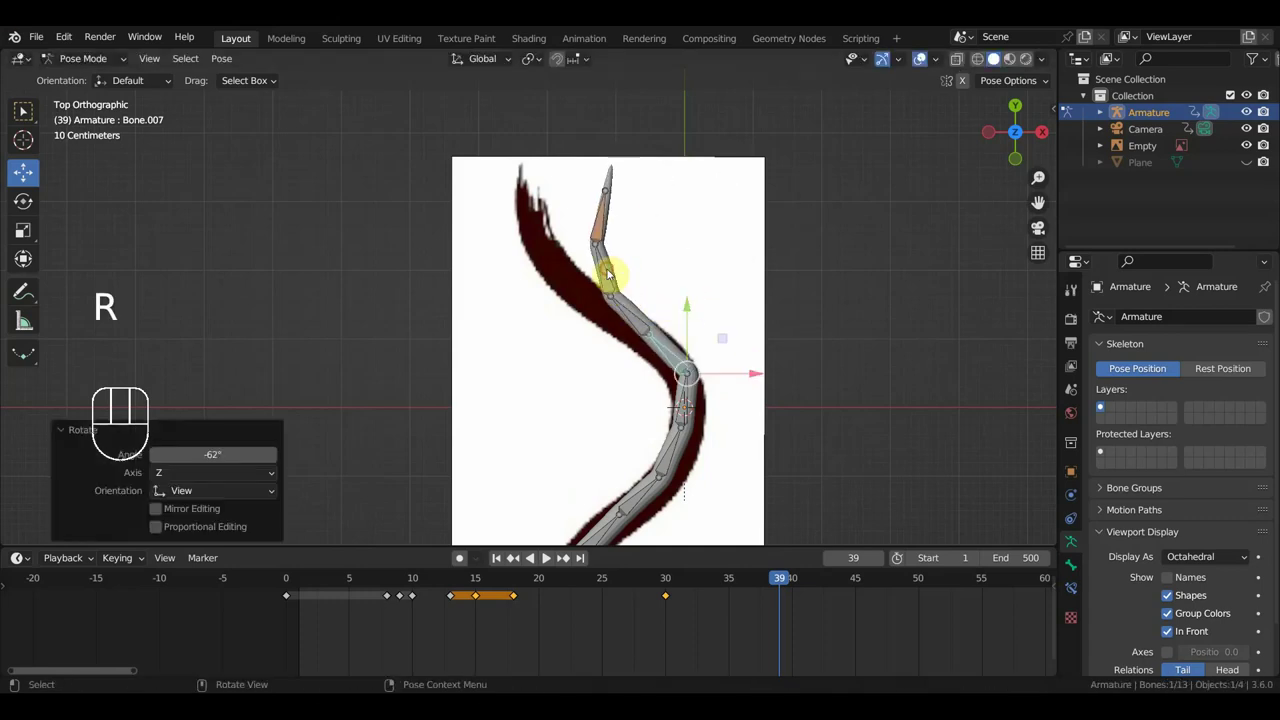
At frame 39, rotate Bone.005 by about -33.9° so the tail end turns toward the reference tail
{"action": "left_click", "coordinate": [607, 272]}
{"action": "key", "text": "r"}
{"action": "left_click", "coordinate": [600, 258]}
{"action": "scroll", "coordinate": [717, 329], "scroll_direction": "down", "scroll_amount": 4}
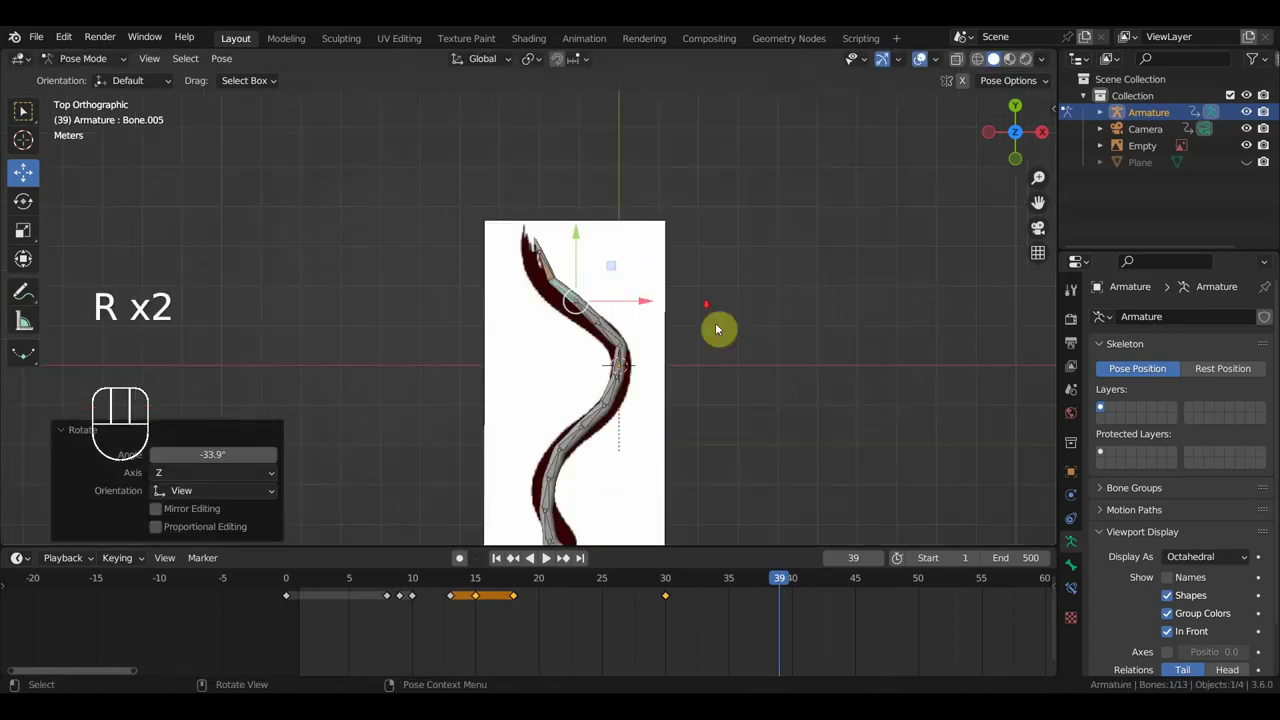
Insert keyframes for all bones at frame 39
{"action": "key", "text": "a"}
{"action": "key", "text": "i"}
{"action": "left_click", "coordinate": [705, 423]}
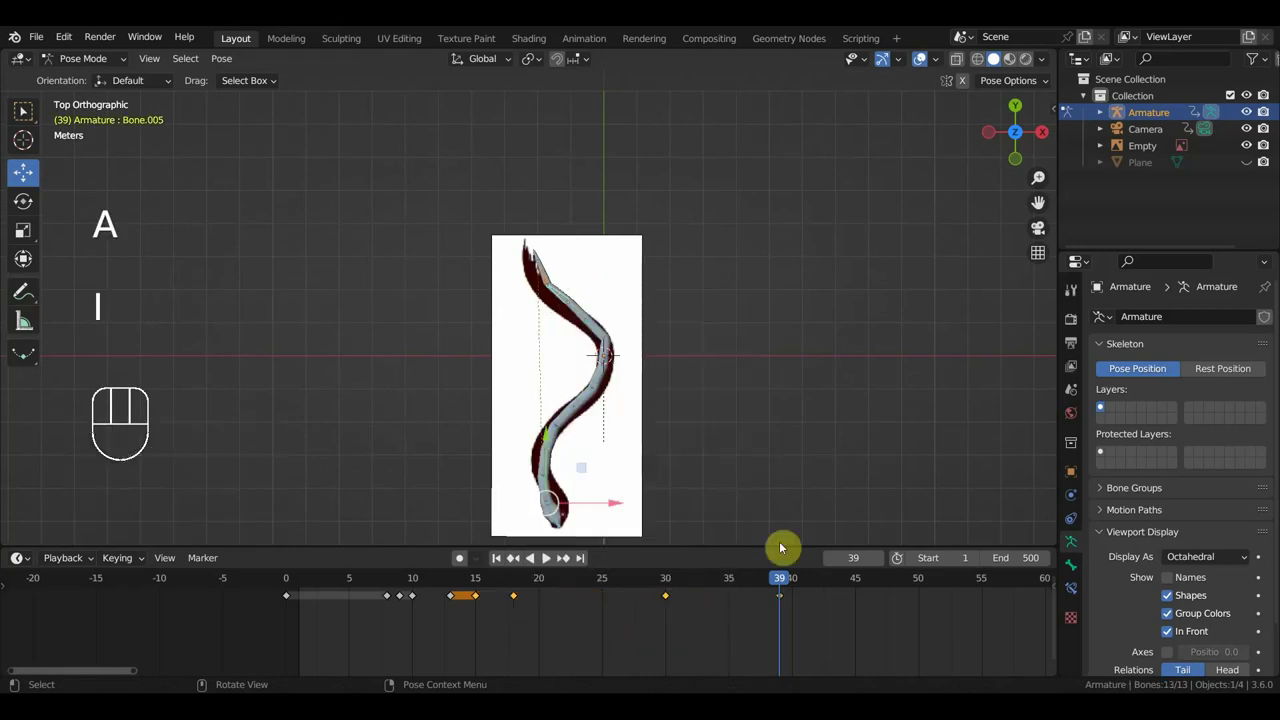
Go to frame 50 and move the whole armature so its head sits over the reference head
{"action": "left_click", "coordinate": [779, 588]}
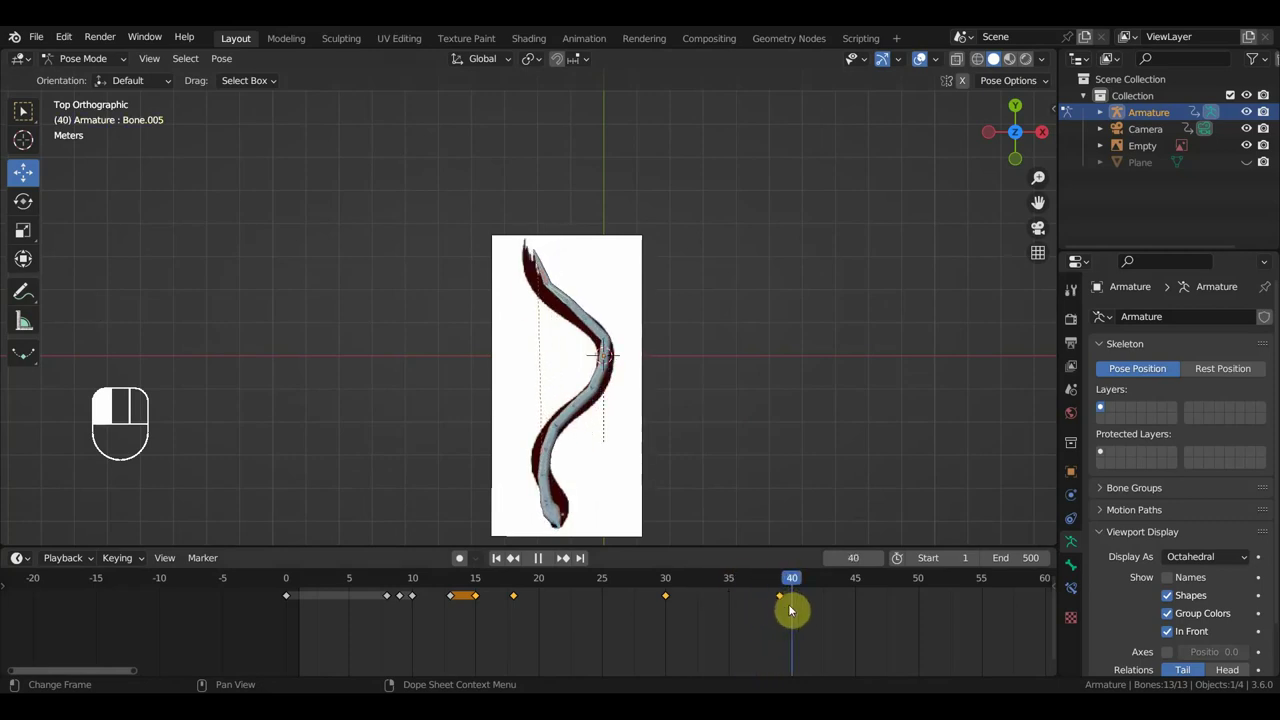
{"action": "left_click_drag", "start_coordinate": [790, 610], "coordinate": [914, 622]}
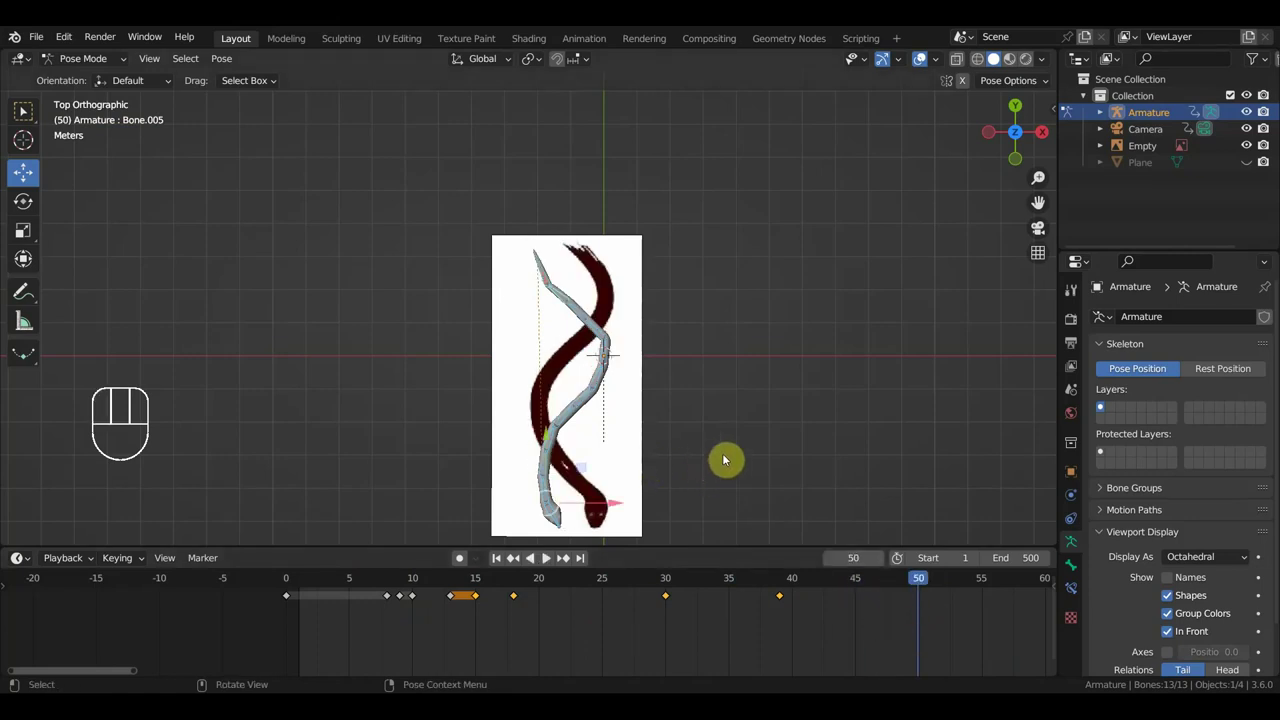
{"action": "scroll", "coordinate": [726, 460], "scroll_direction": "up", "scroll_amount": 1}
{"action": "middle_click_drag", "start_coordinate": [740, 457], "coordinate": [703, 323], "text": "shift"}
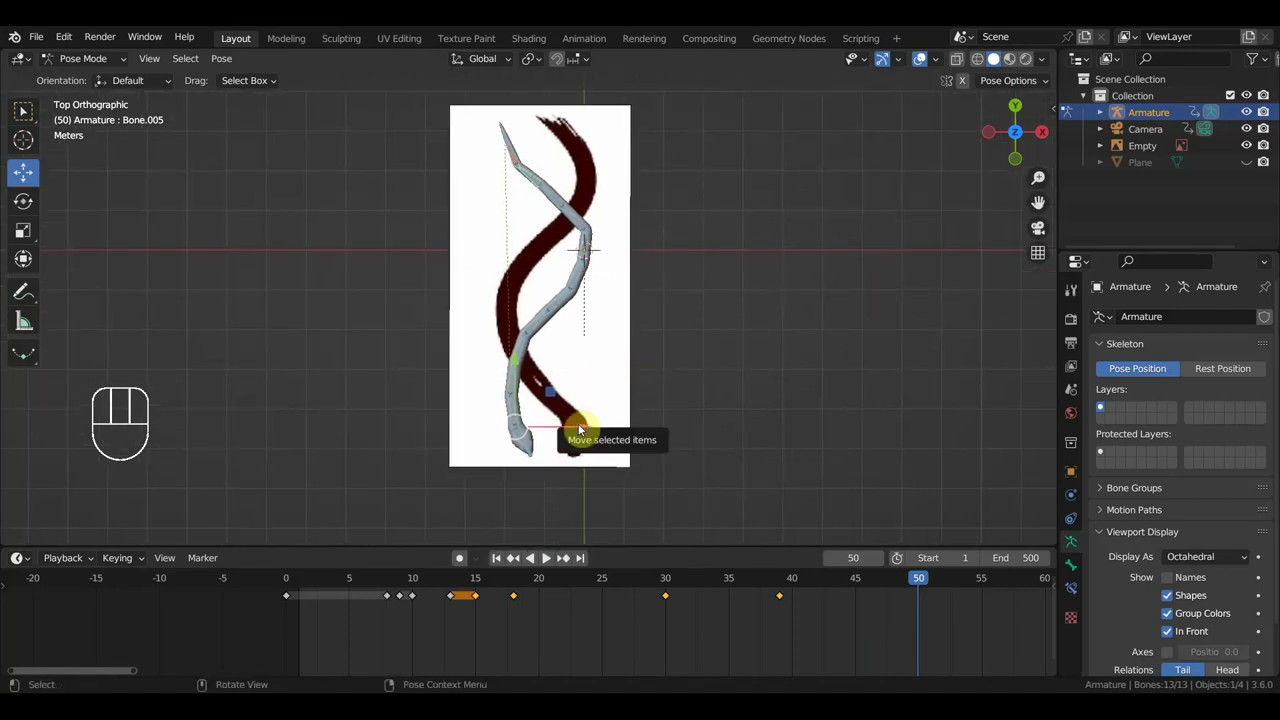
{"action": "key", "text": "g"}
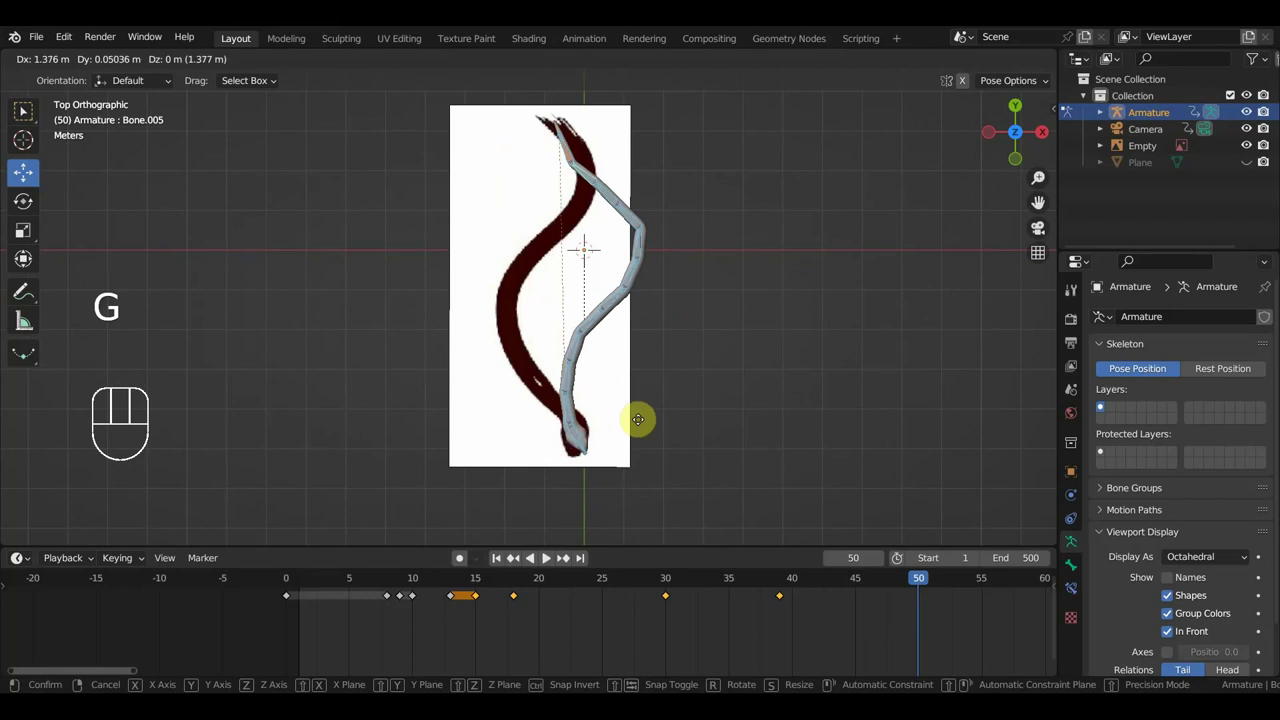
{"action": "left_click", "coordinate": [585, 440]}
Rotate the head bone Bone.001 by about 29.2° and Bone.013 by about -60.8° toward the reference body
{"action": "left_click", "coordinate": [575, 435]}
{"action": "key", "text": "r"}
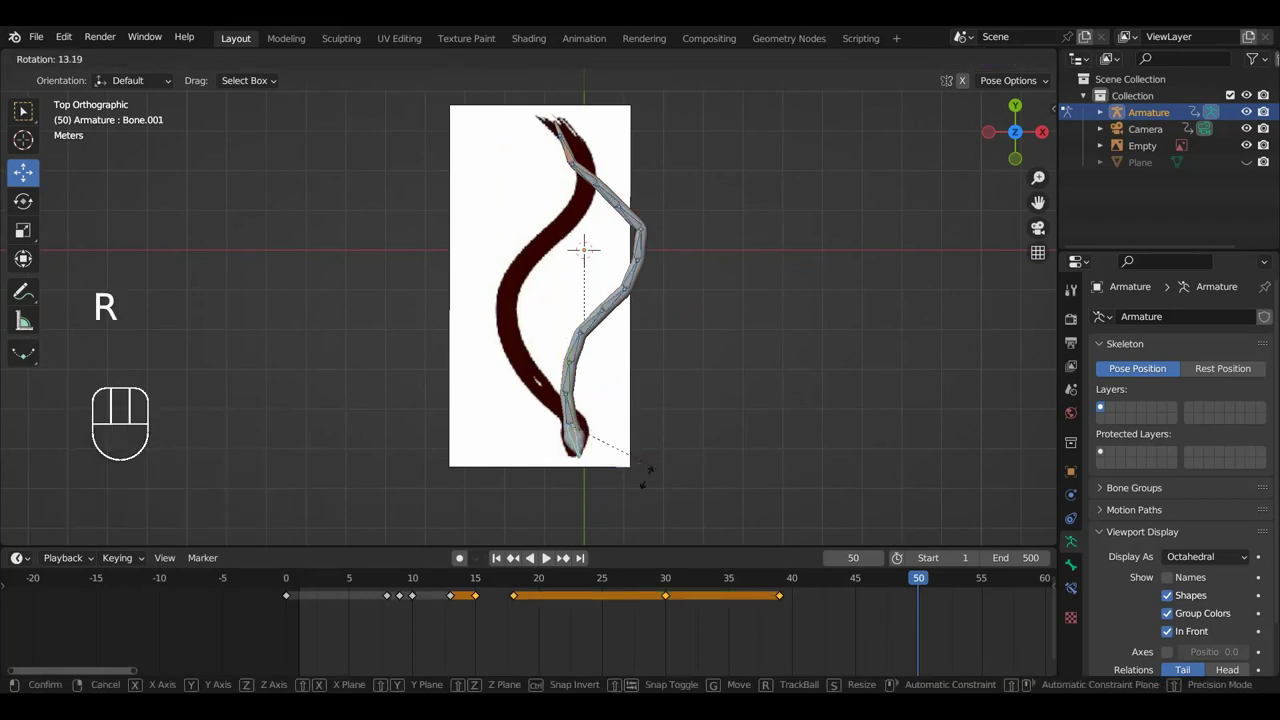
{"action": "left_click", "coordinate": [634, 485]}
{"action": "left_click", "coordinate": [580, 426]}
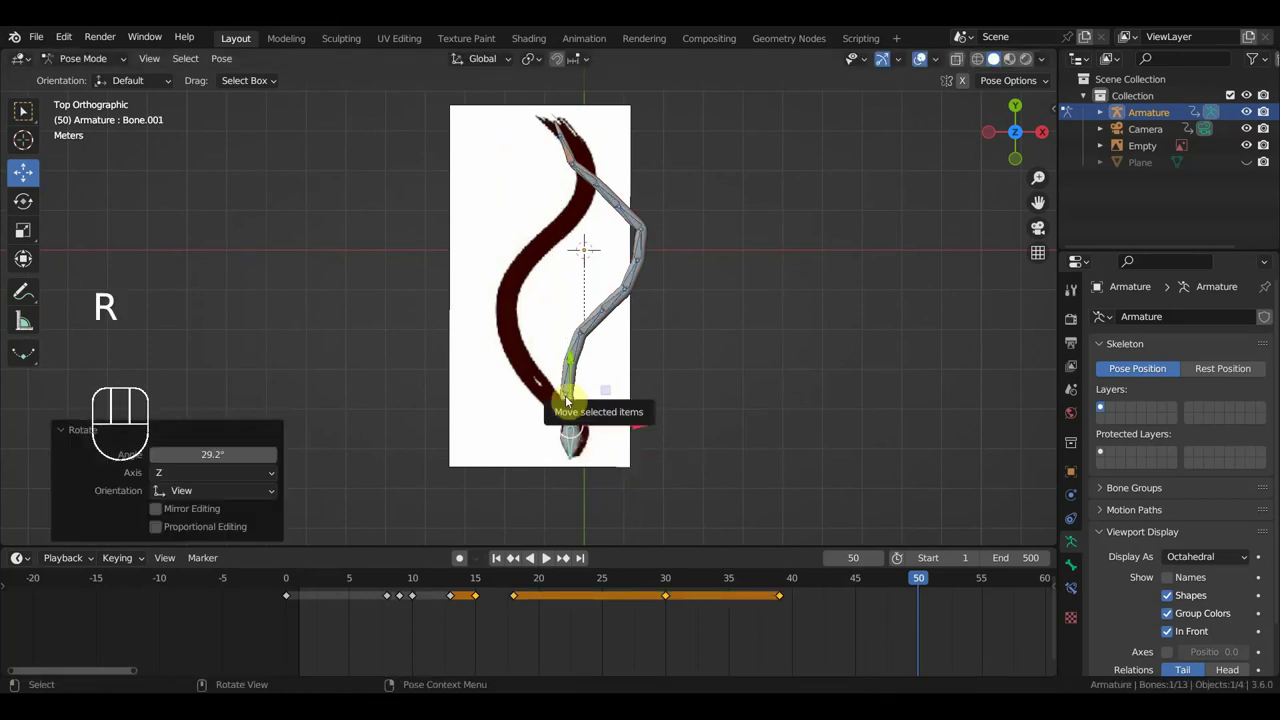
{"action": "left_click", "coordinate": [568, 386]}
{"action": "key", "text": "r"}
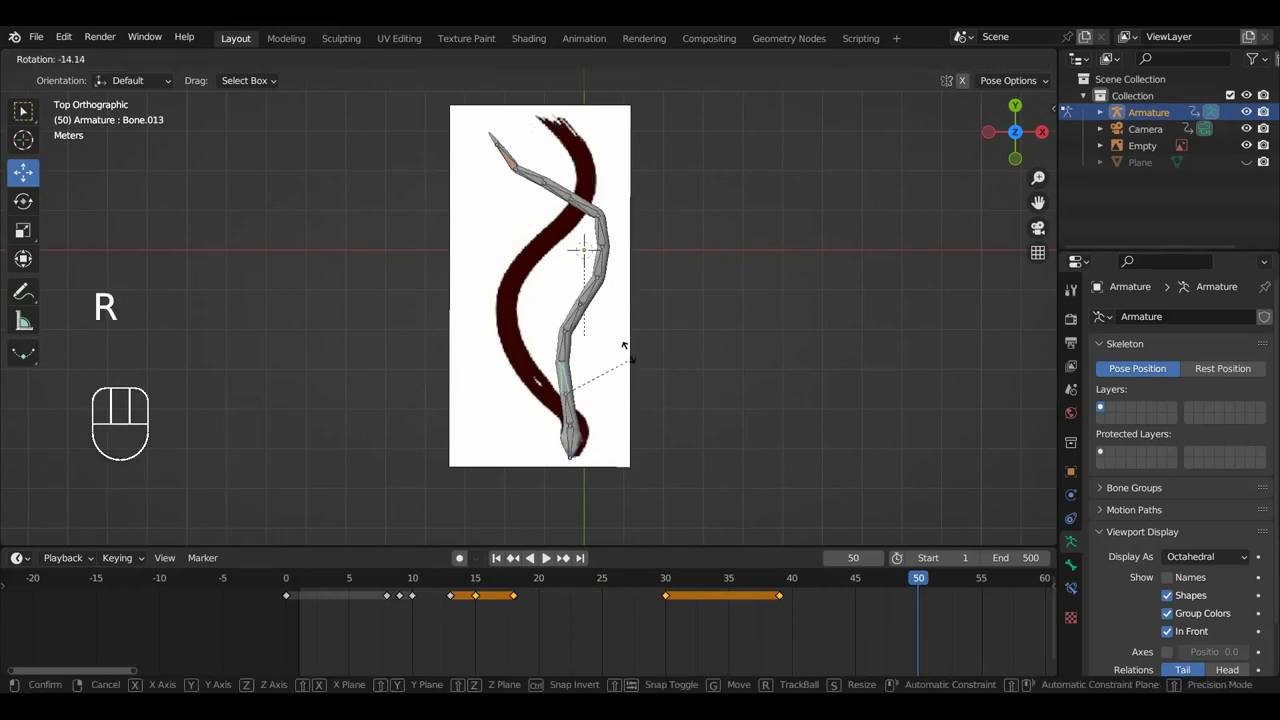
{"action": "left_click", "coordinate": [567, 397]}
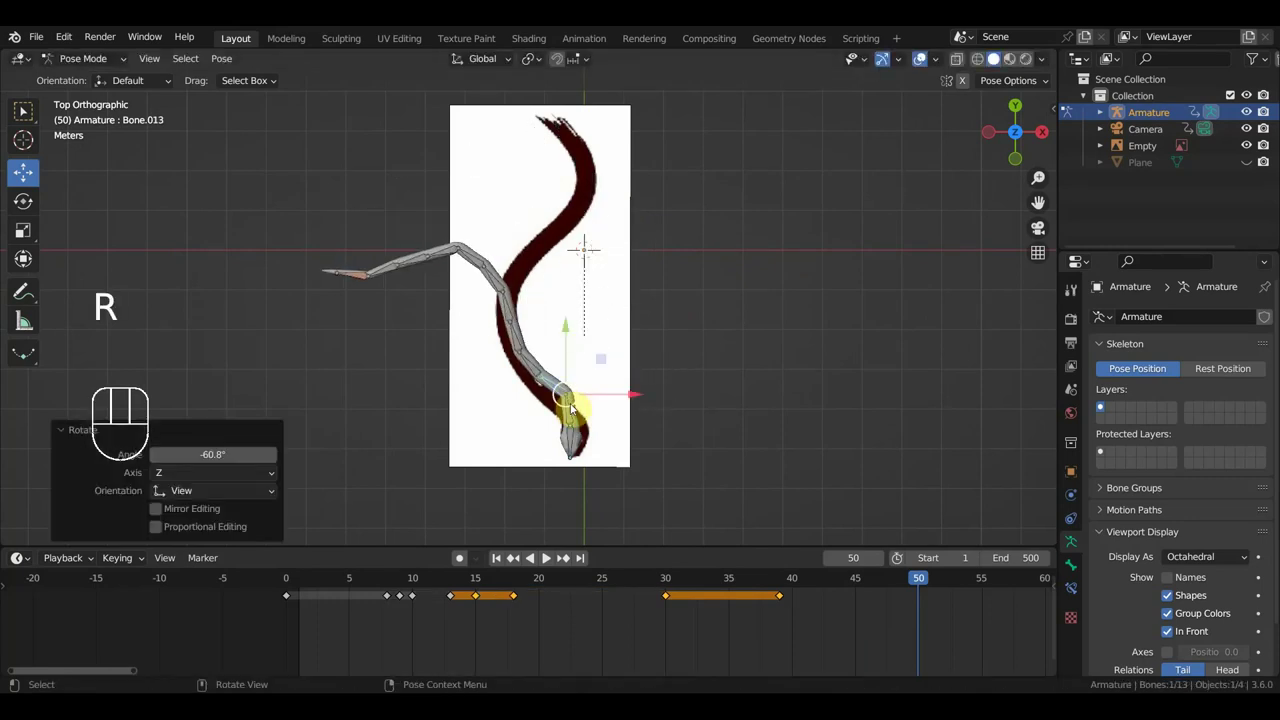
Rotate Bone.009 by about 67.2° and Bone.008 by about 31.7° to follow the reference's middle bend
{"action": "left_click", "coordinate": [493, 287]}
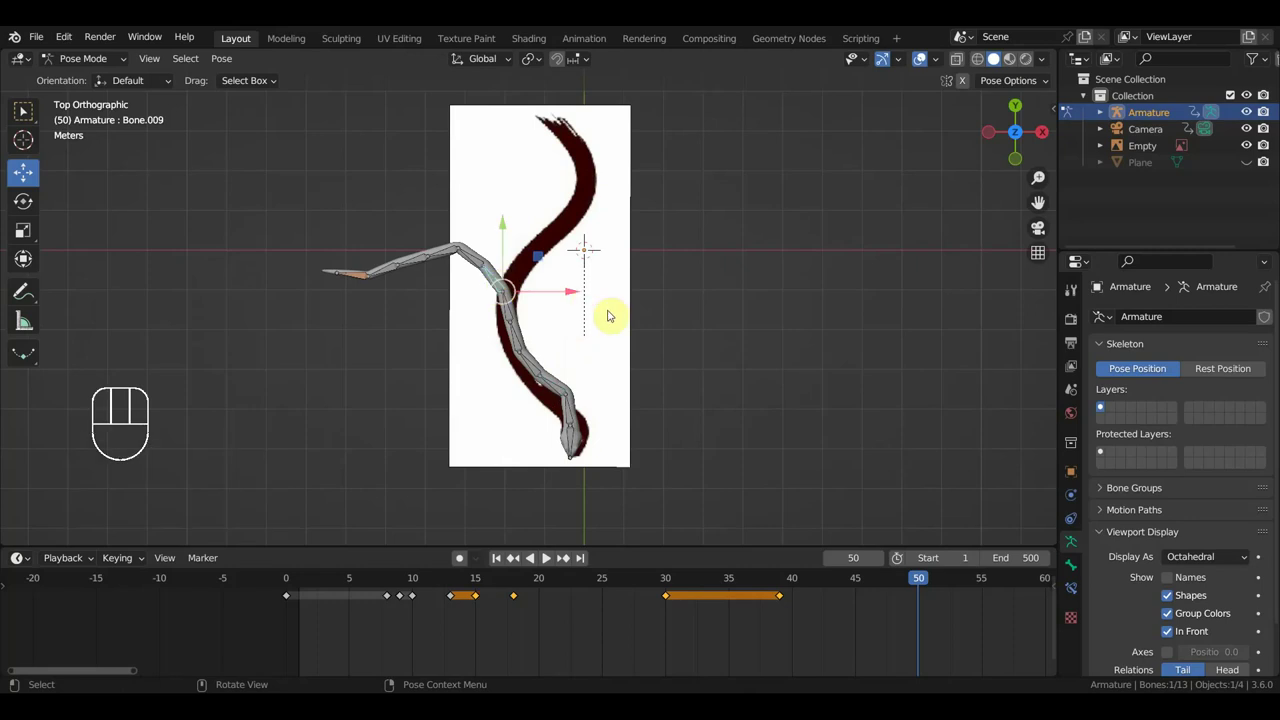
{"action": "key", "text": "r"}
{"action": "left_click", "coordinate": [523, 373]}
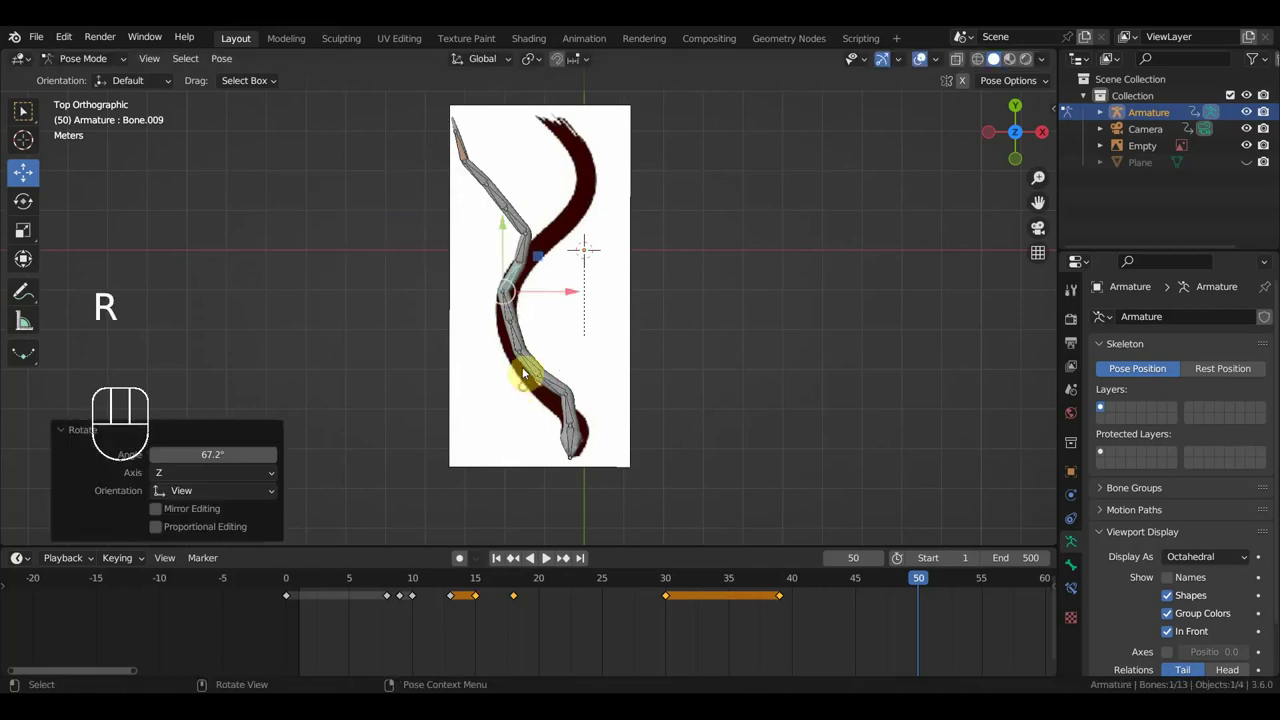
{"action": "left_click", "coordinate": [530, 253]}
{"action": "key", "text": "r"}
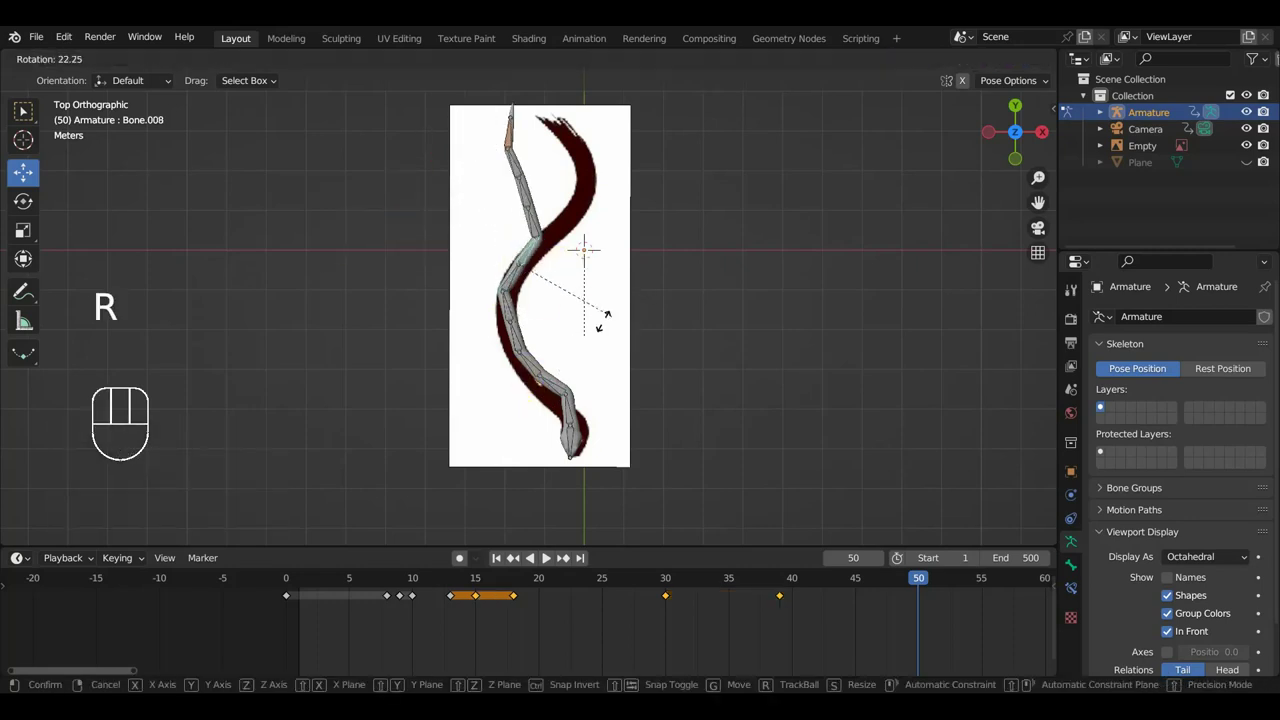
{"action": "left_click", "coordinate": [591, 325]}
{"action": "key", "text": "r"}
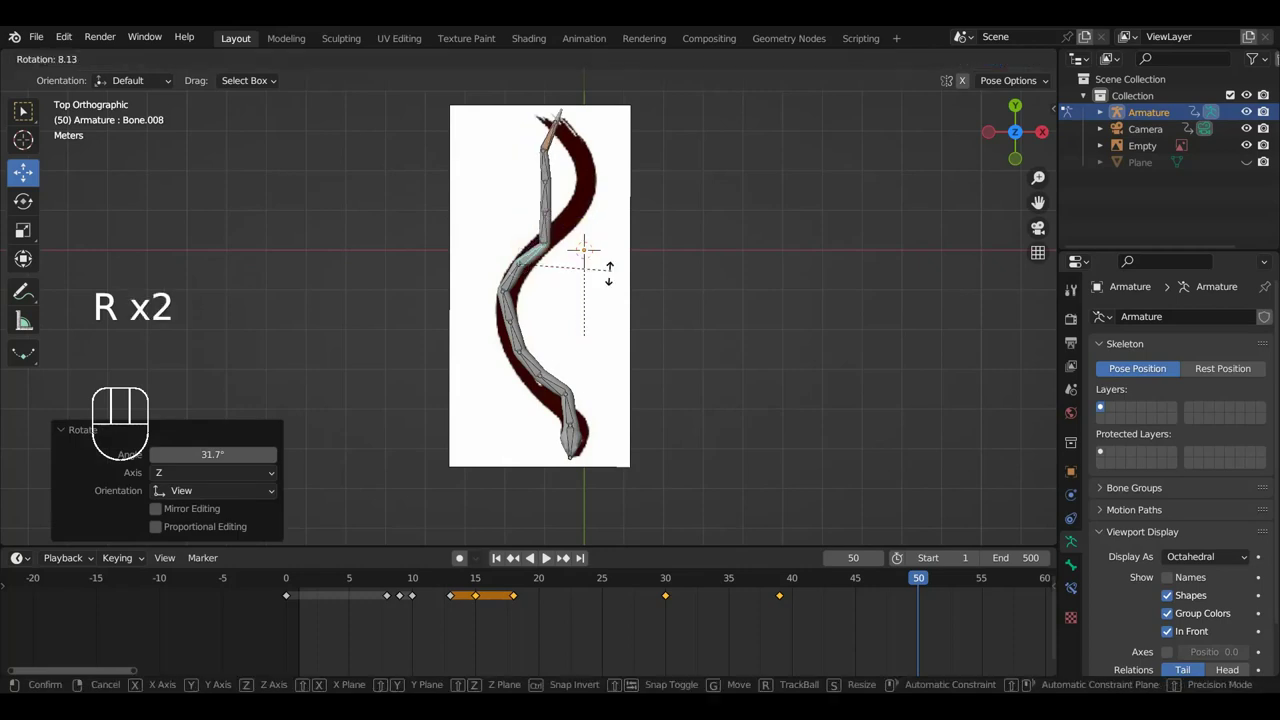
{"action": "left_click", "coordinate": [545, 208]}
Rotate Bone.007 clockwise and Bone.006 counterclockwise so the upper body follows the reference curve
{"action": "left_click", "coordinate": [557, 222]}
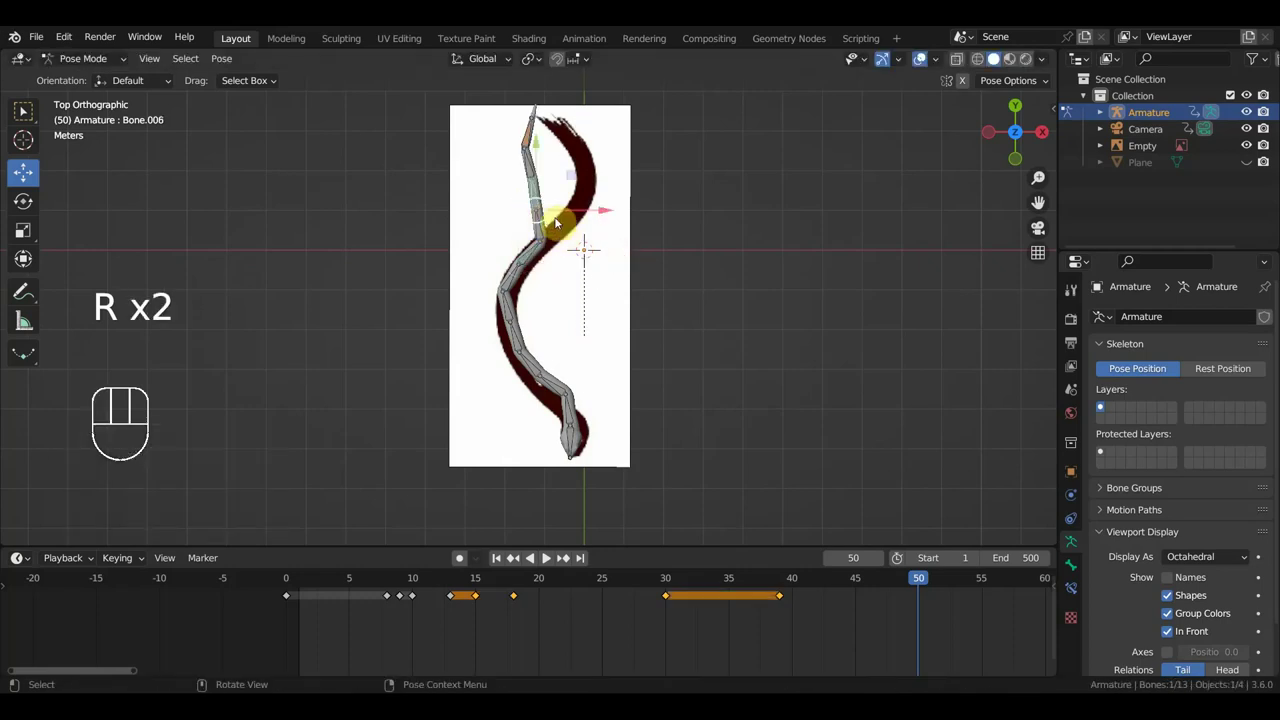
{"action": "left_click", "coordinate": [537, 228]}
{"action": "key", "text": "r"}
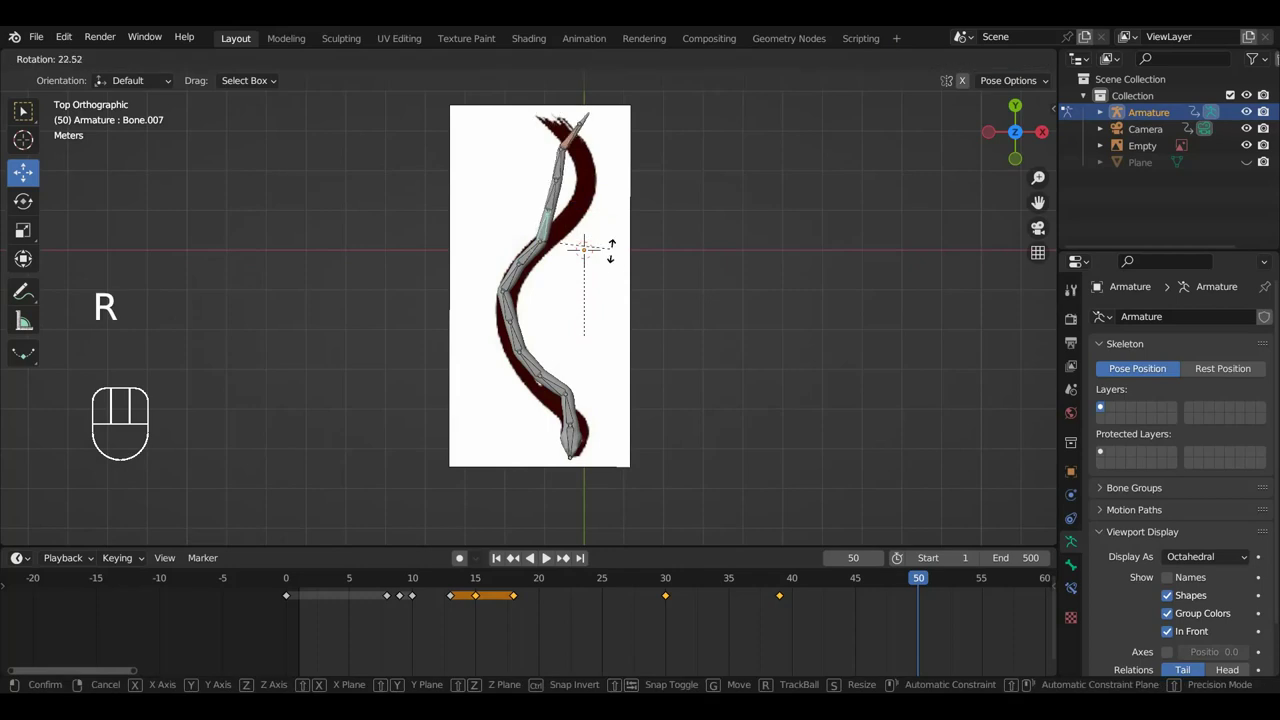
{"action": "left_click", "coordinate": [614, 316]}
{"action": "left_click", "coordinate": [580, 208]}
{"action": "key", "text": "r"}
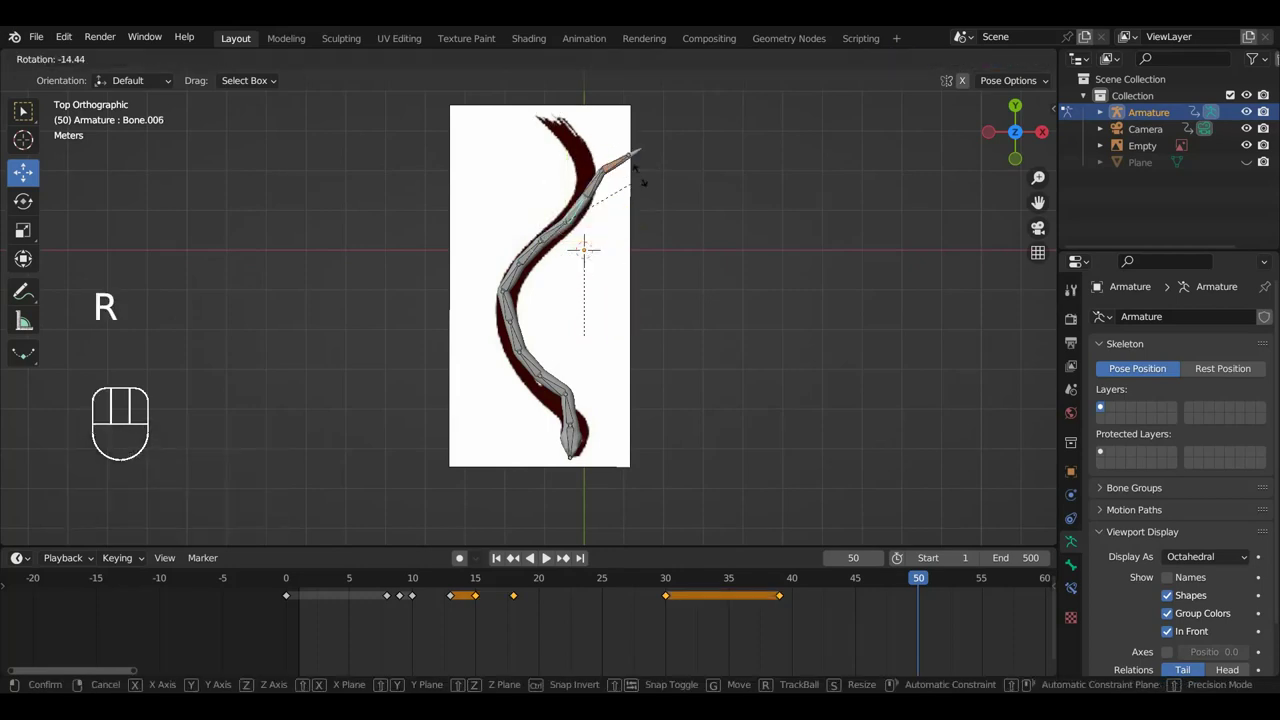
{"action": "left_click", "coordinate": [614, 178]}
Rotate Bone.005 by about -21° and Bone.004 by about -65° to line the tail up with the reference
{"action": "left_click", "coordinate": [612, 180]}
{"action": "key", "text": "r"}
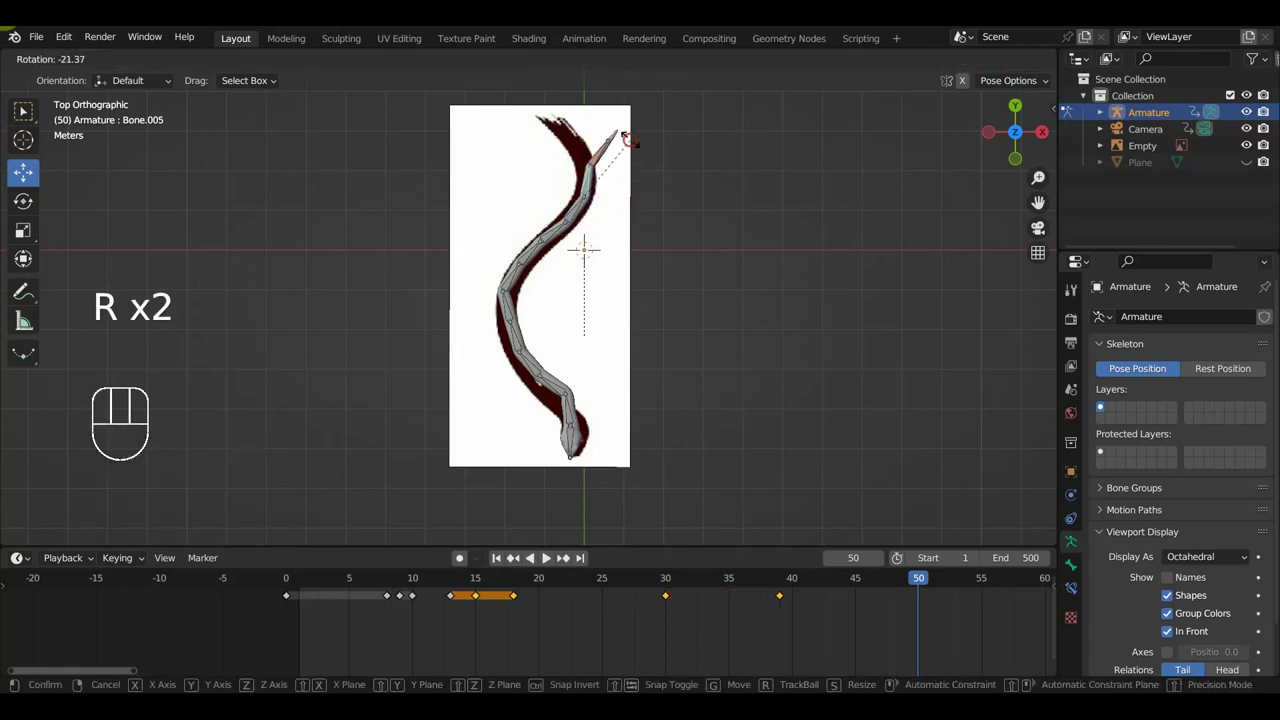
{"action": "left_click", "coordinate": [624, 140]}
{"action": "left_click", "coordinate": [588, 160]}
{"action": "key", "text": "r"}
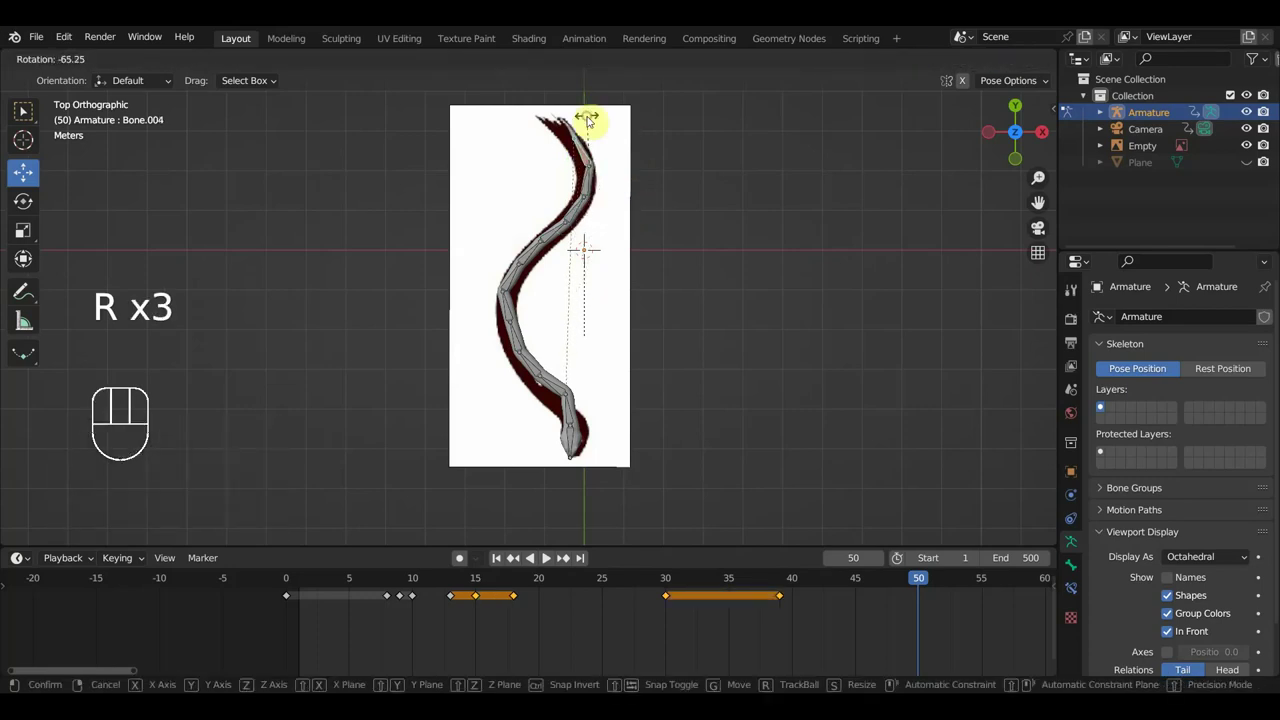
{"action": "left_click", "coordinate": [644, 156]}
Insert Location & Rotation keyframes for all bones at frame 50
{"action": "key", "text": "a"}
{"action": "key", "text": "i"}
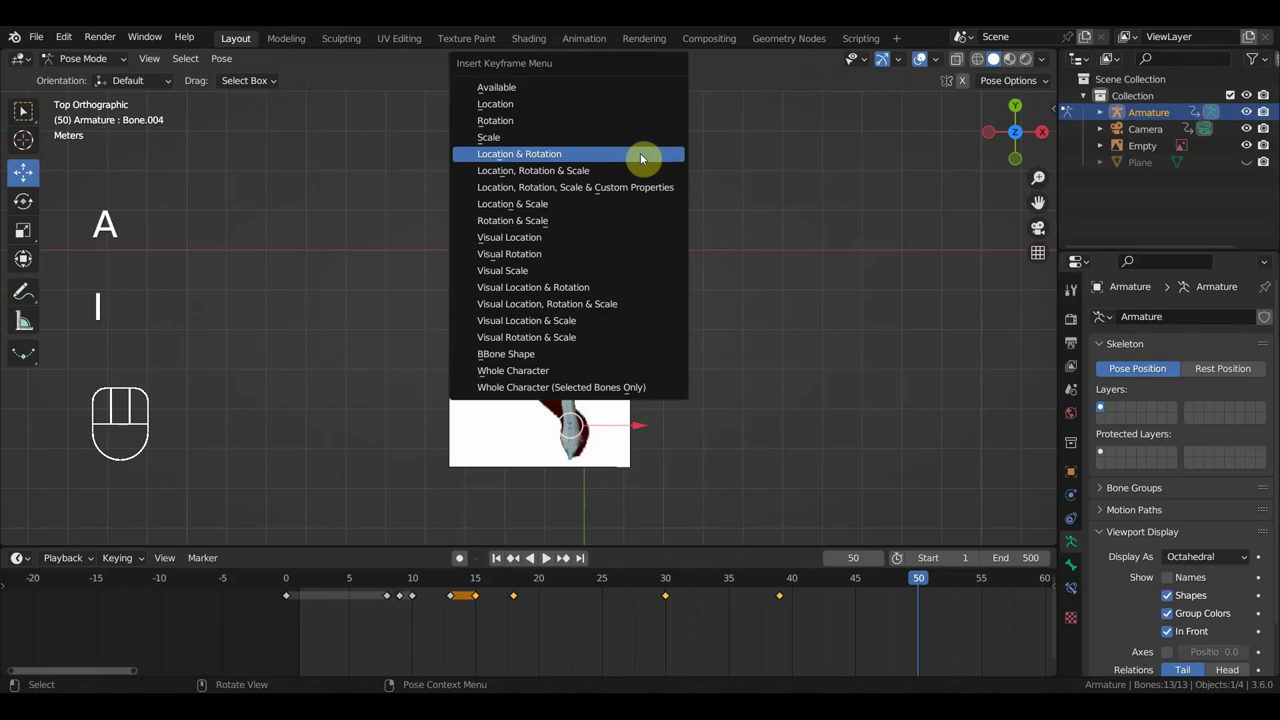
{"action": "left_click", "coordinate": [640, 153]}
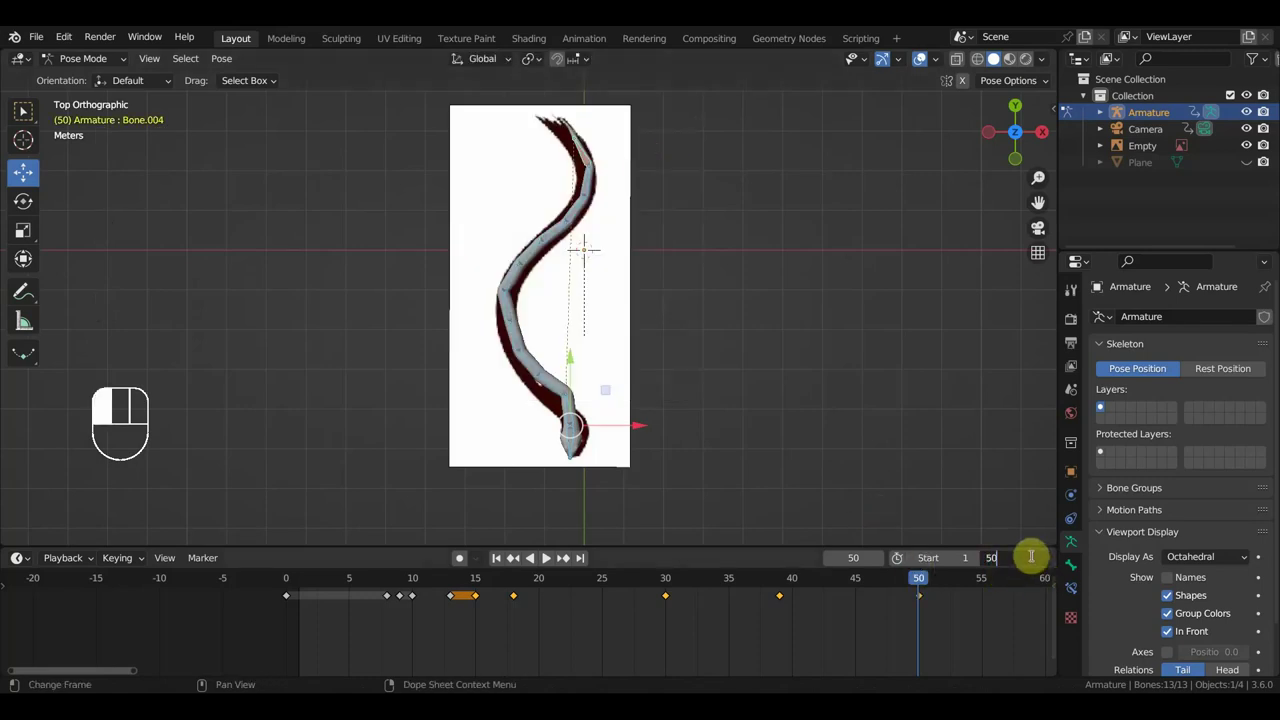
Set the scene's end frame to 50 and play the animation to check the motion
{"action": "key", "text": "Return"}
{"action": "key", "text": "space"}
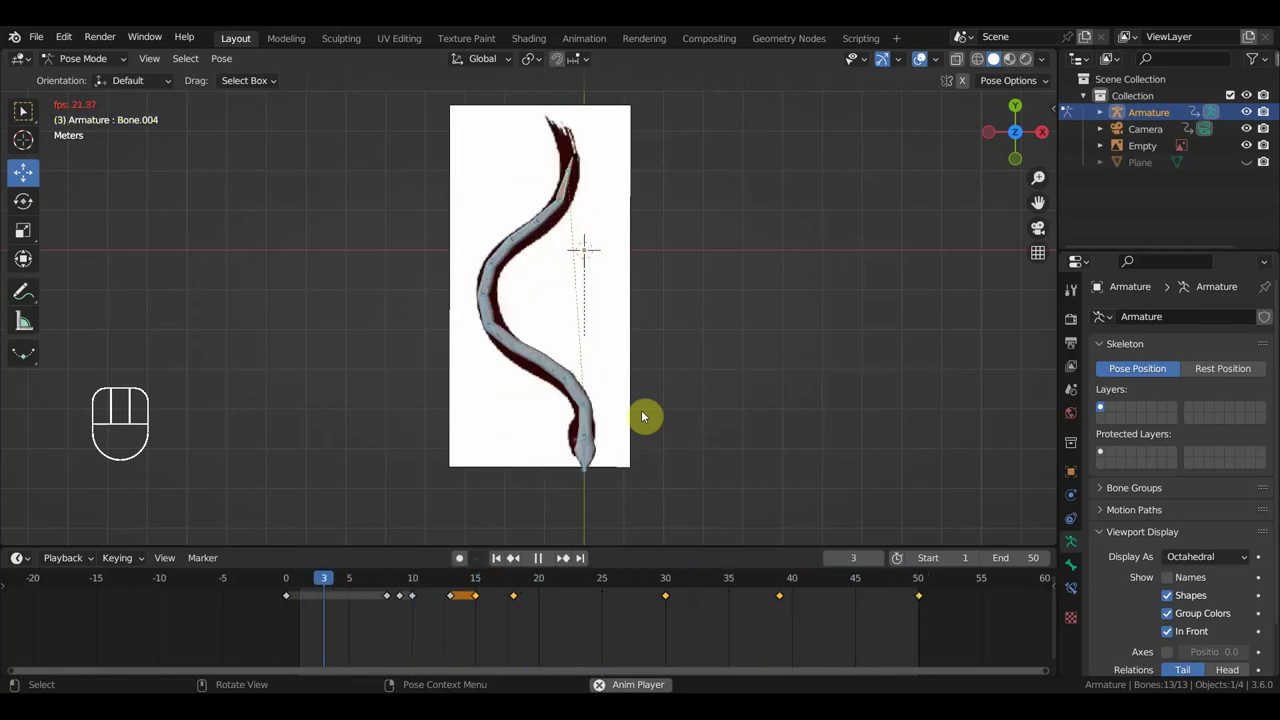
{"action": "key", "text": "space"}
Review the motion around frames 10 to 12 and delete the extra keyframes at frames 8 and 9
{"action": "mouse_move", "coordinate": [460, 583]}
{"action": "left_mouse_down"}
{"action": "mouse_move", "coordinate": [834, 631]}
{"action": "mouse_move", "coordinate": [411, 614]}
{"action": "mouse_move", "coordinate": [574, 640]}
{"action": "mouse_move", "coordinate": [911, 641]}
{"action": "mouse_move", "coordinate": [651, 626]}
{"action": "mouse_move", "coordinate": [380, 588]}
{"action": "mouse_move", "coordinate": [439, 588]}
{"action": "left_mouse_up"}
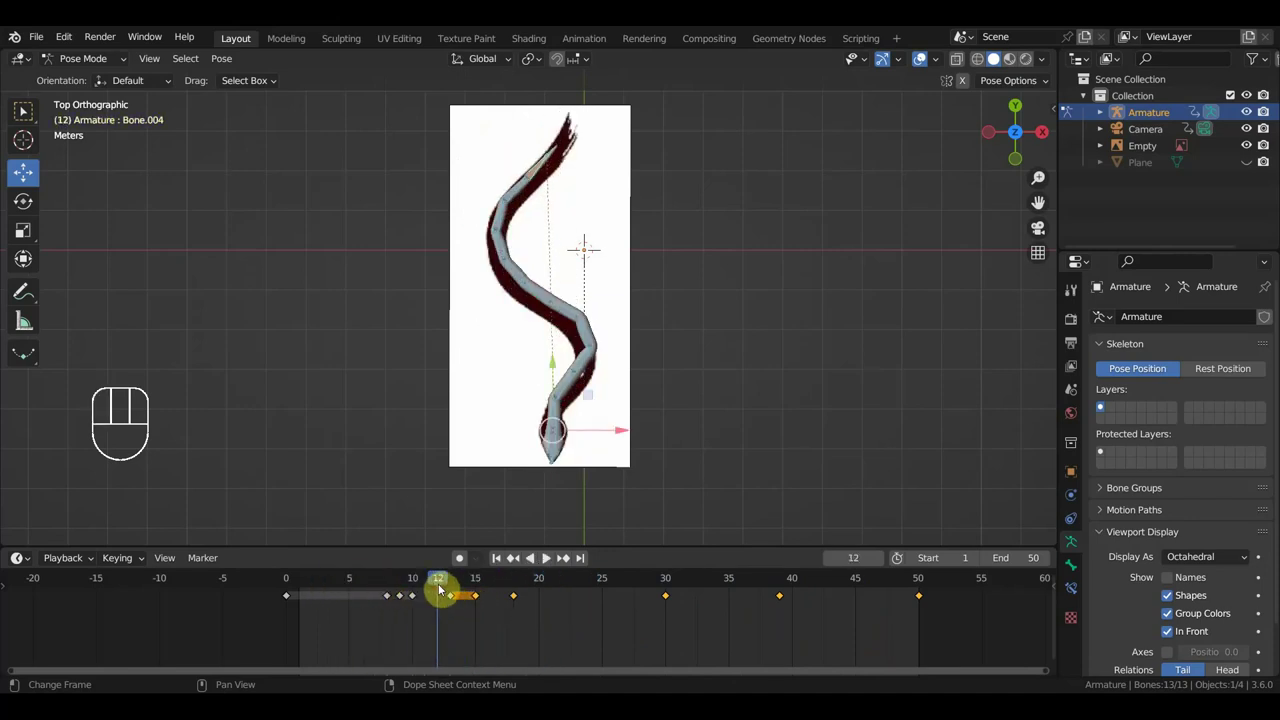
{"action": "key", "text": "space"}
{"action": "left_click", "coordinate": [411, 585]}
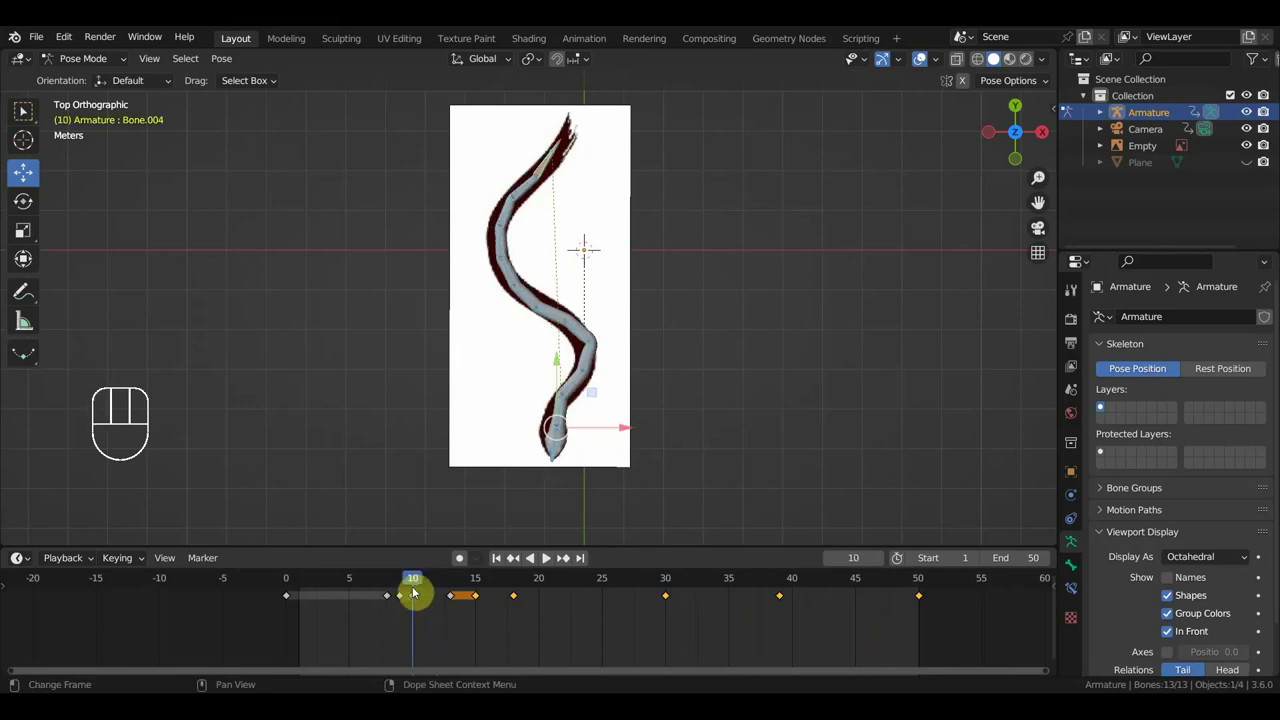
{"action": "left_click", "coordinate": [380, 586]}
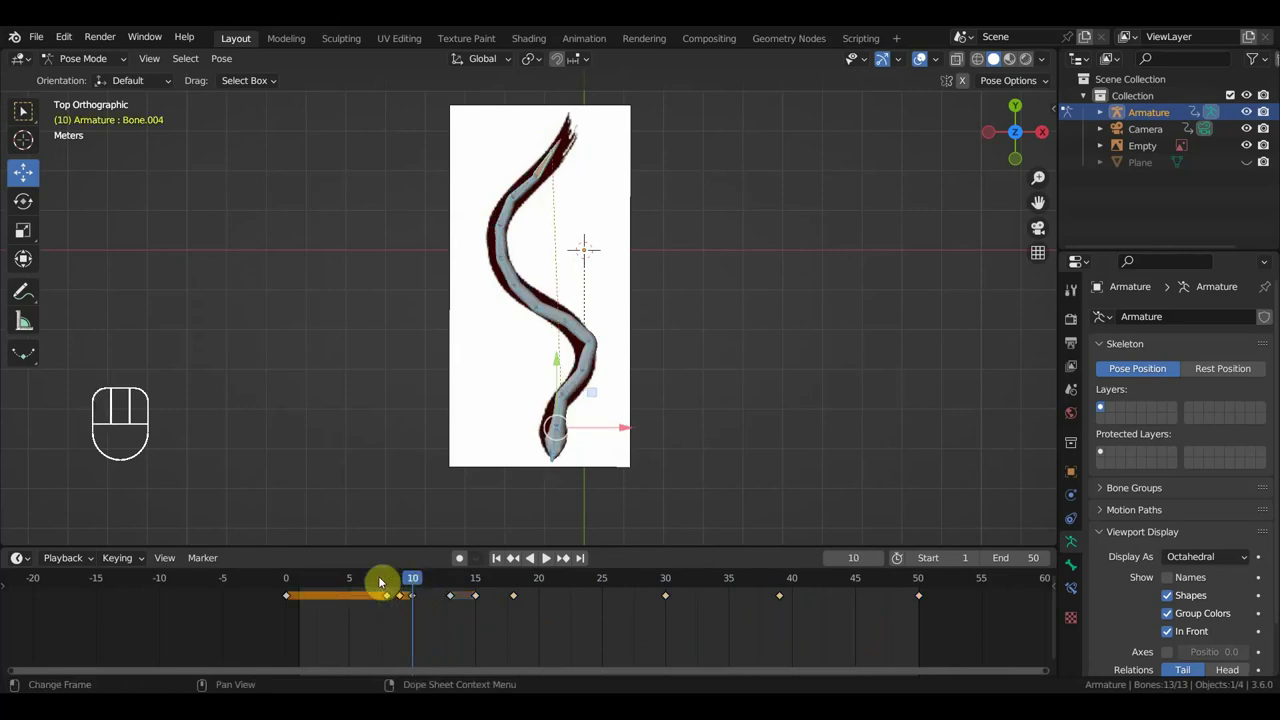
Scrub to frame 15 and delete the keyframe there
{"action": "left_click_drag", "start_coordinate": [398, 586], "coordinate": [473, 595]}
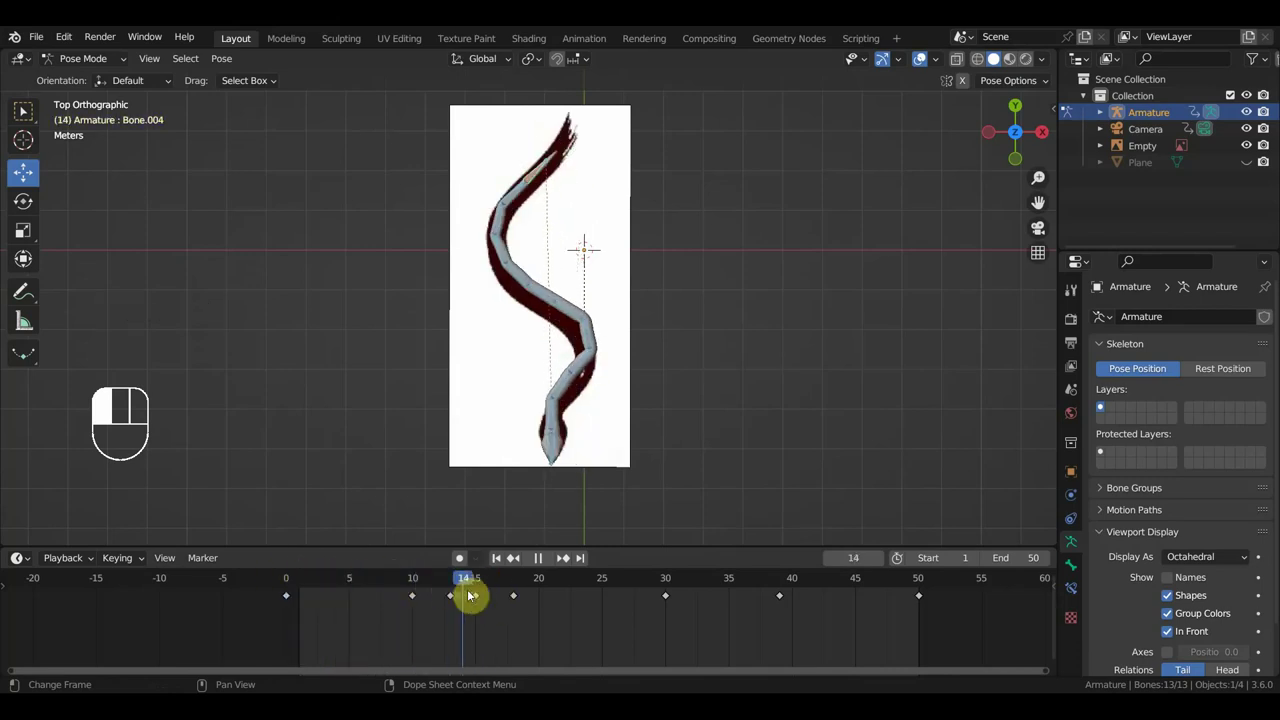
{"action": "left_click", "coordinate": [474, 594]}
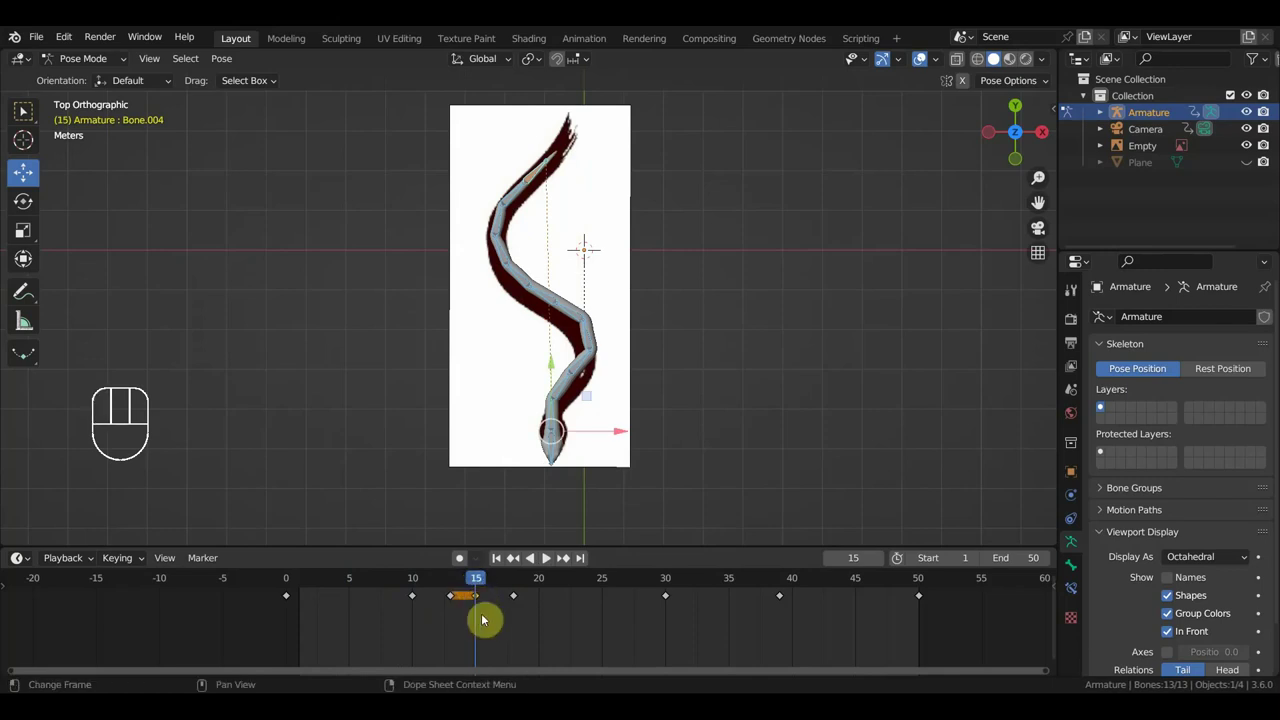
{"action": "key", "text": "Delete"}
Play the animation to check how smoothly the snake moves past the removed keyframes
{"action": "left_click_drag", "start_coordinate": [474, 598], "coordinate": [528, 588]}
{"action": "key", "text": "space"}
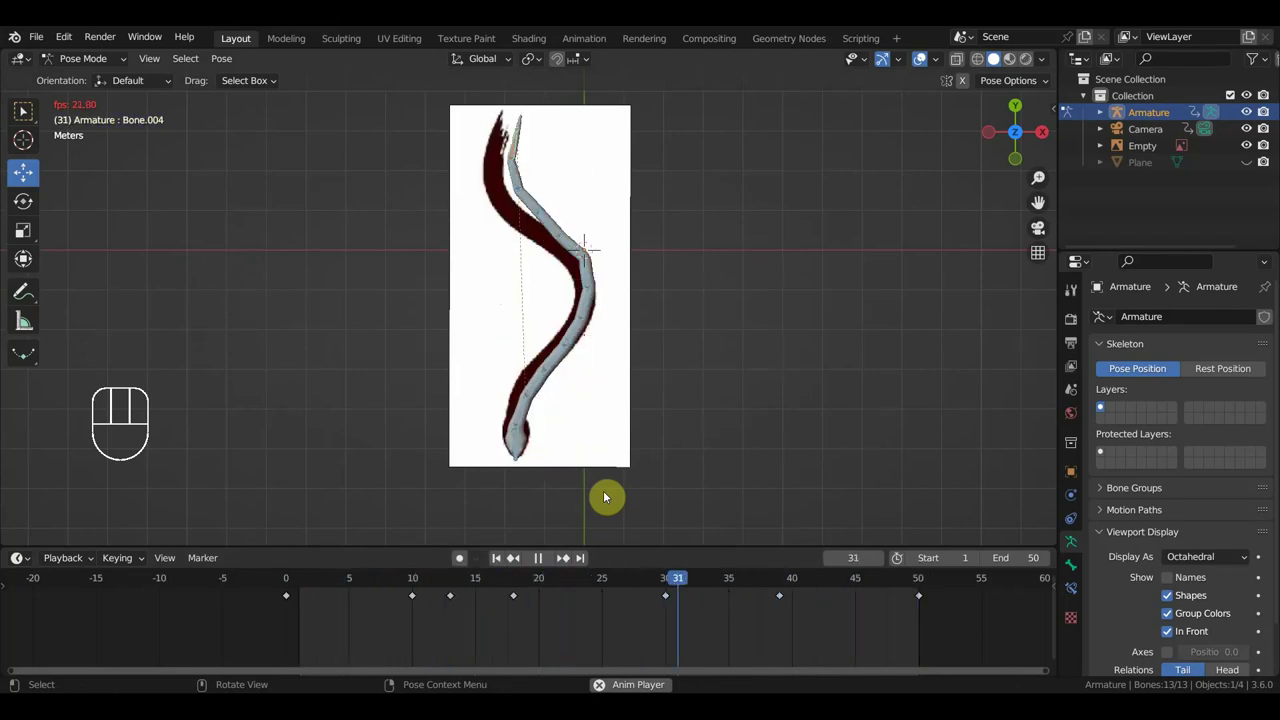
{"action": "key", "text": "space"}
Select Bone.003 and duplicate its frame 13 keyframe onto frame 18
{"action": "left_click_drag", "start_coordinate": [683, 577], "coordinate": [453, 583]}
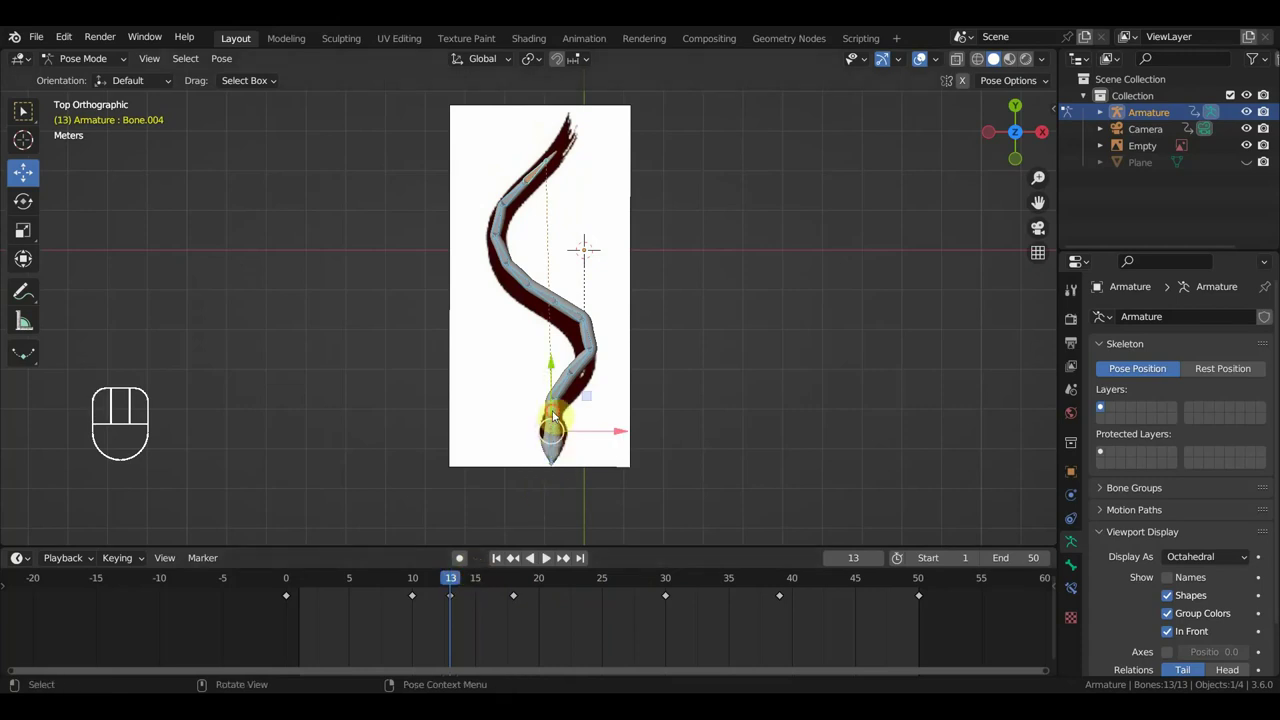
{"action": "left_click", "coordinate": [554, 416]}
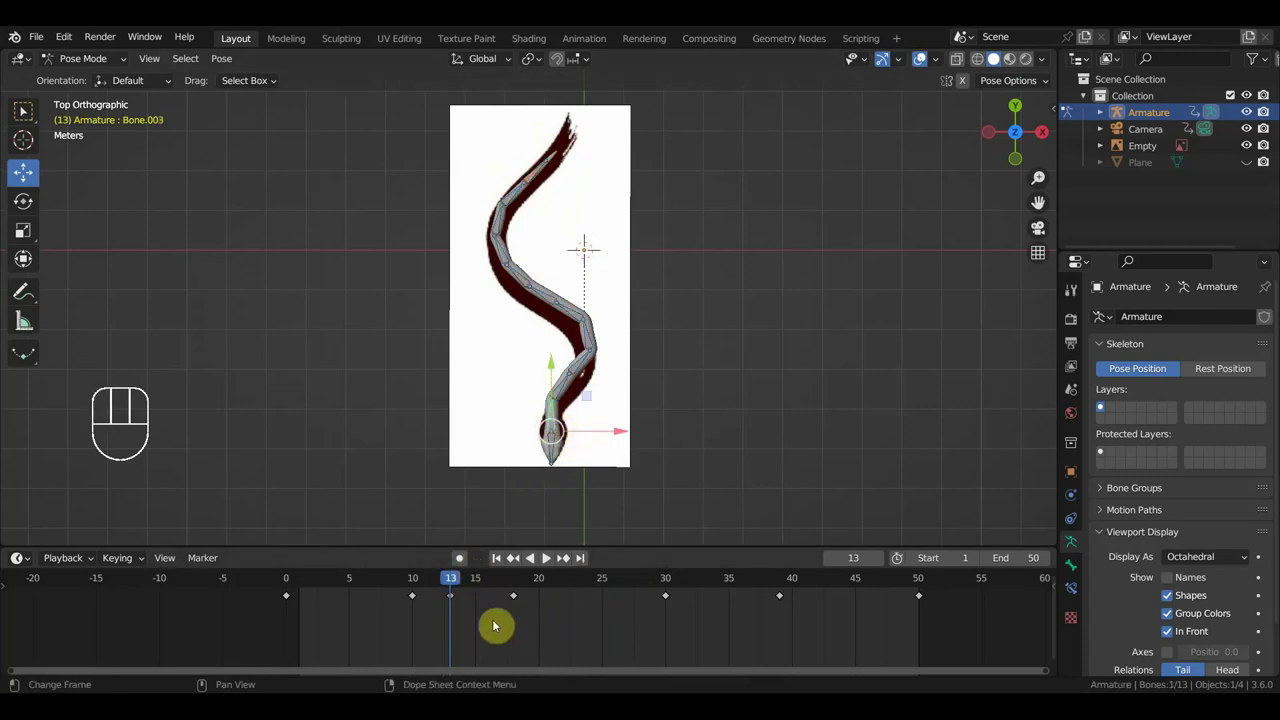
{"action": "left_click", "coordinate": [450, 597]}
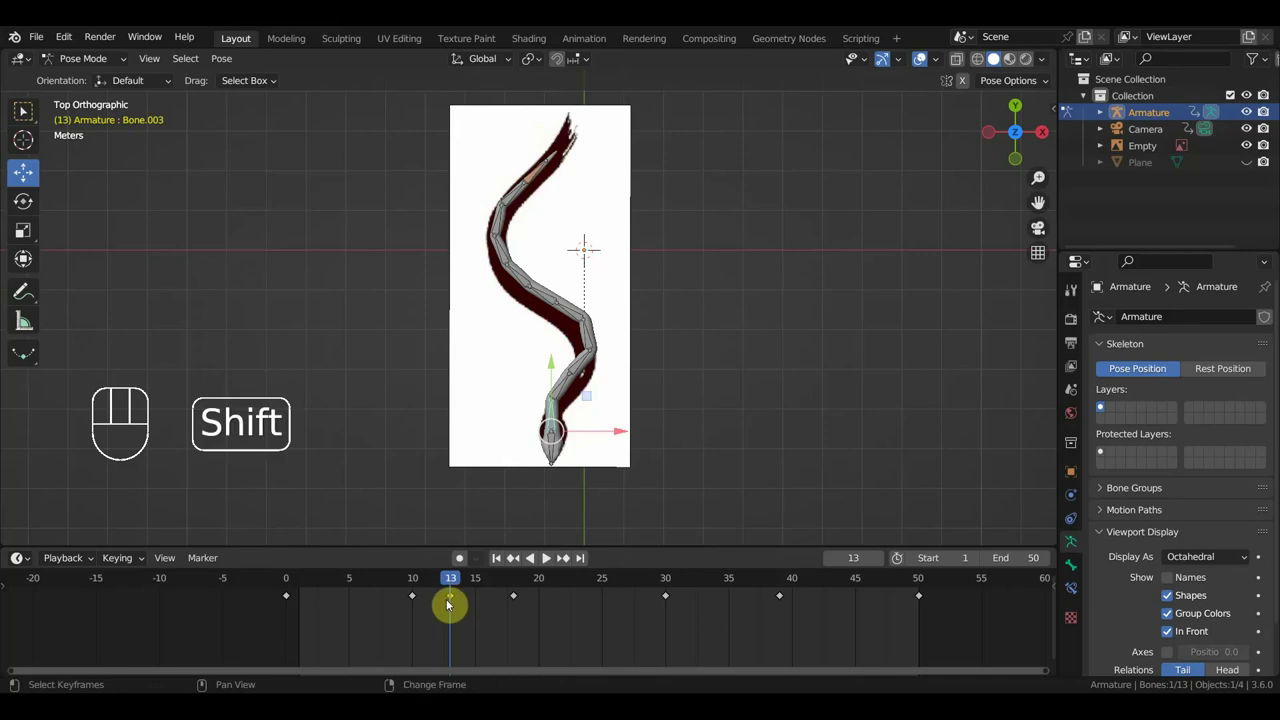
{"action": "key", "text": "shift+d"}
{"action": "left_click", "coordinate": [513, 612]}
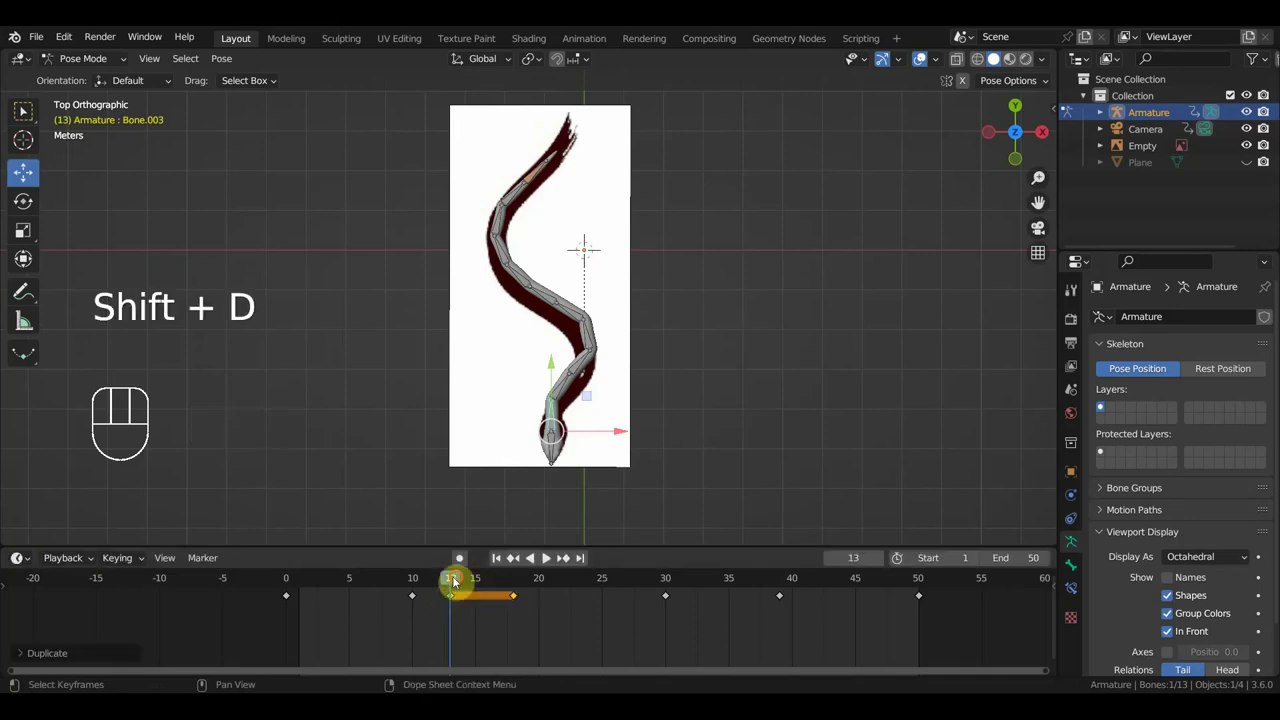
Duplicate Bone.003's frame 18 keyframe onto frame 30, and move the playhead to frame 39
{"action": "left_click_drag", "start_coordinate": [453, 582], "coordinate": [666, 618]}
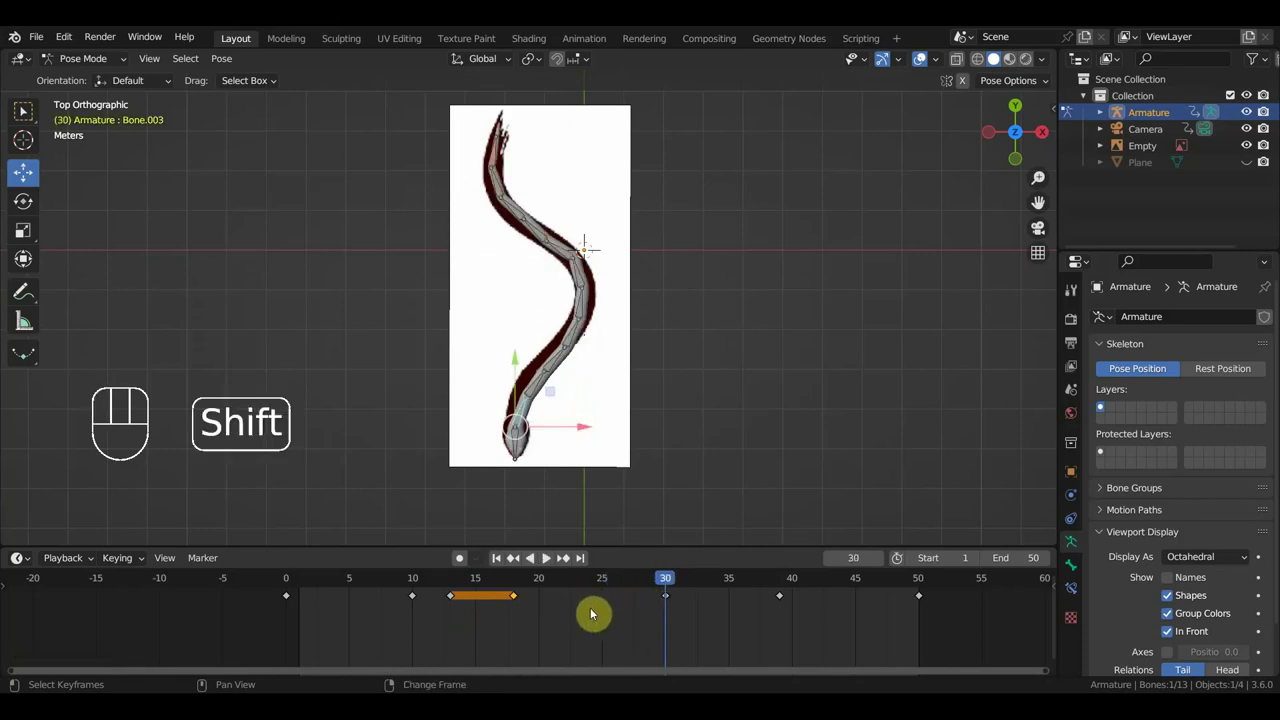
{"action": "key", "text": "shift+d"}
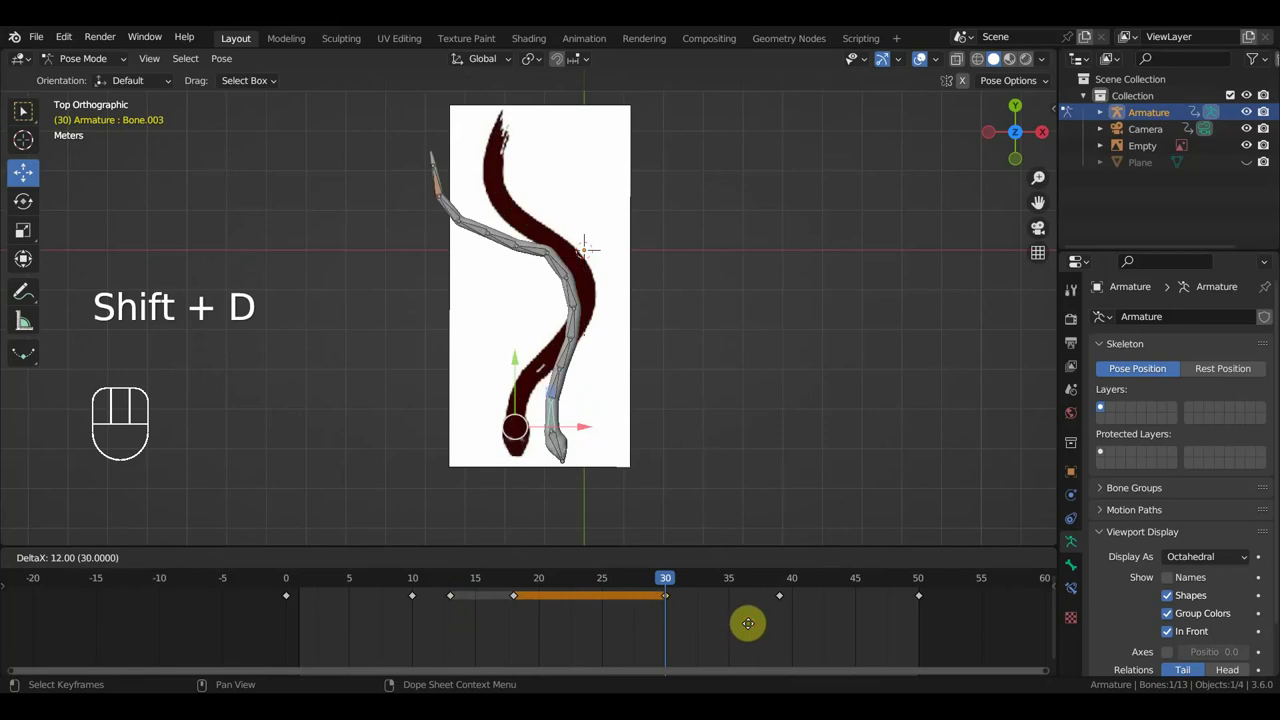
{"action": "left_click", "coordinate": [751, 629]}
{"action": "left_click_drag", "start_coordinate": [666, 580], "coordinate": [781, 597]}
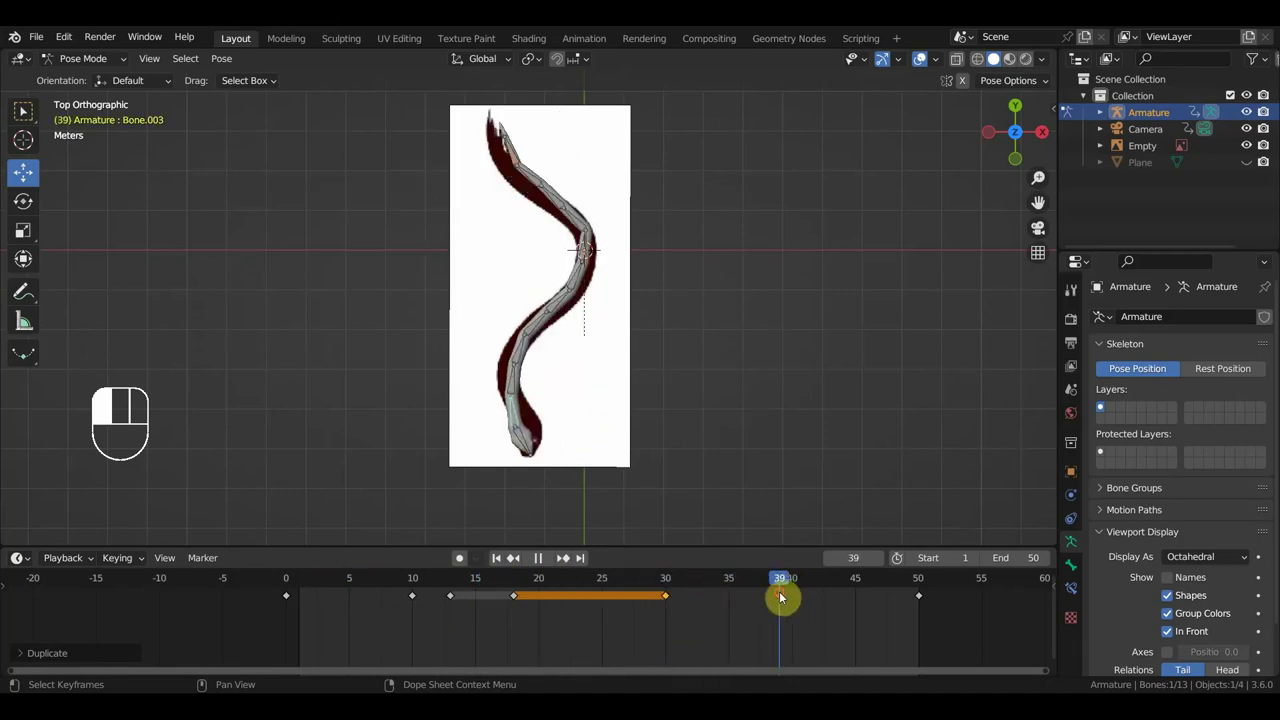
Duplicate Bone.003's frame 30 keyframe onto frame 39
{"action": "key", "text": "shift"}
{"action": "key", "text": "shift+d"}
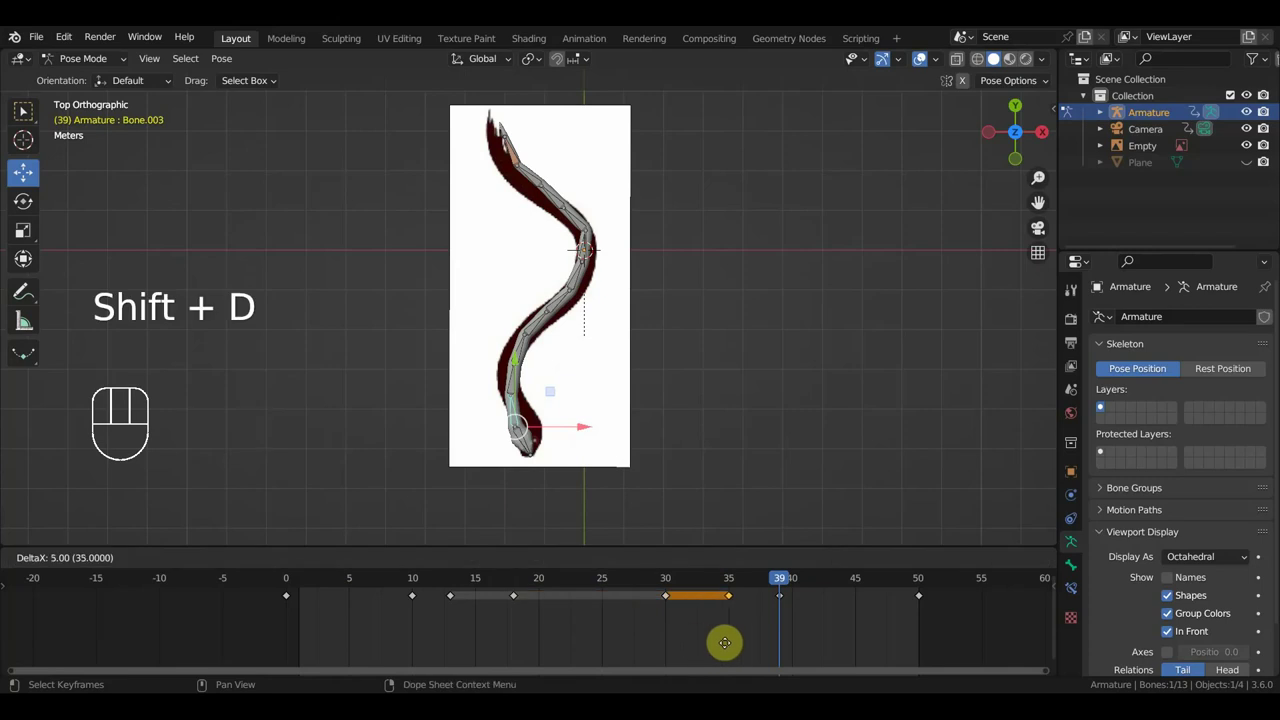
{"action": "left_click", "coordinate": [782, 640]}
Play the animation to check the motion, and compare the snake's poses at frames 50 and 0
{"action": "left_click_drag", "start_coordinate": [795, 585], "coordinate": [654, 605]}
{"action": "key", "text": "space"}
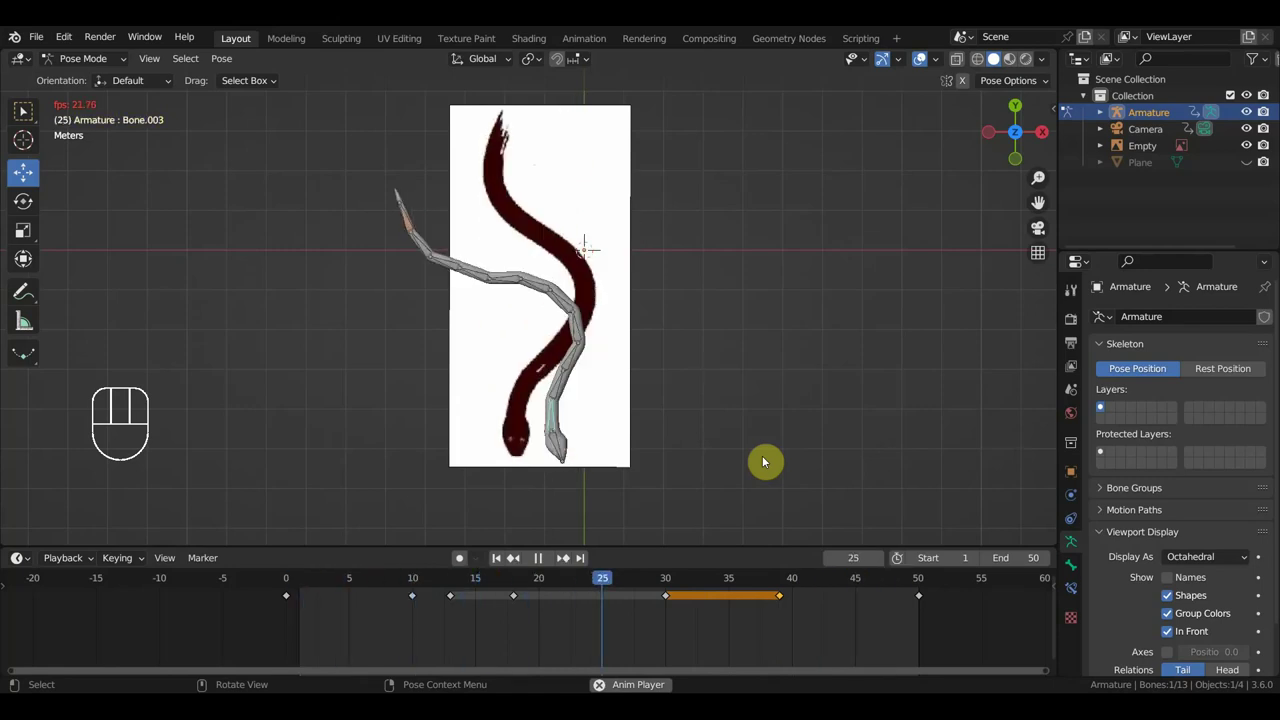
{"action": "key", "text": "space"}
{"action": "left_click", "coordinate": [918, 585]}
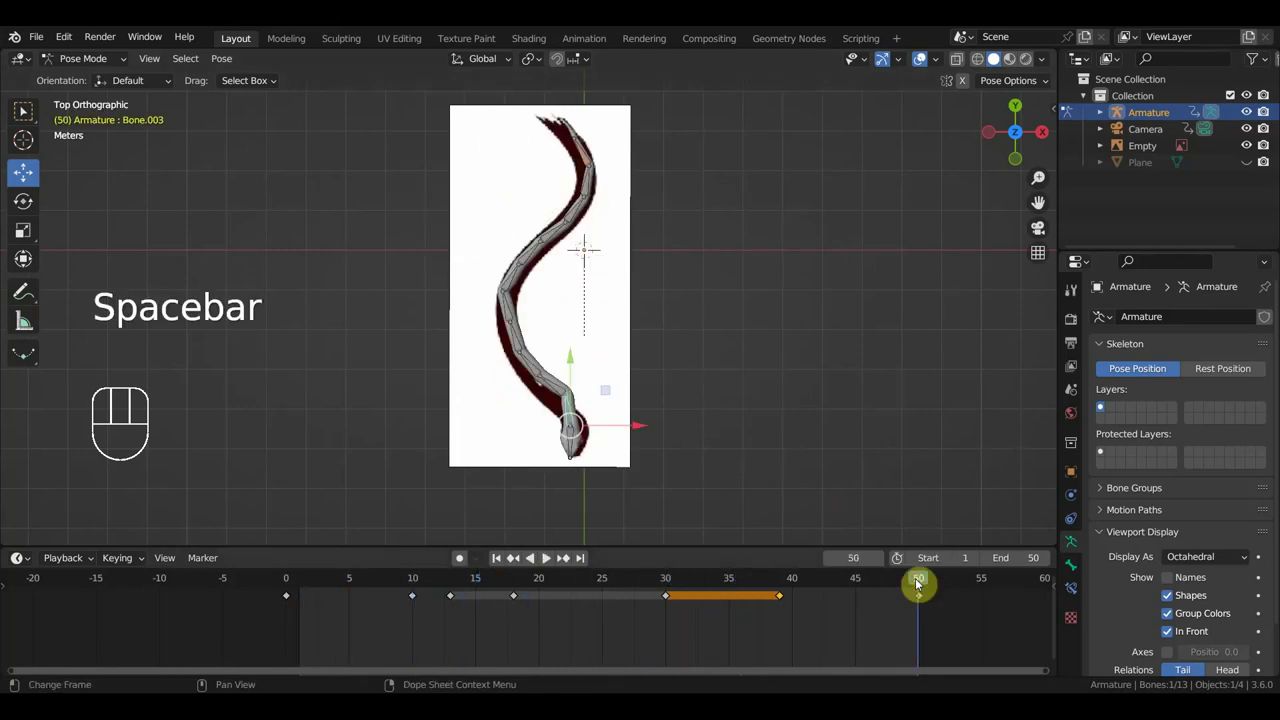
{"action": "left_click", "coordinate": [290, 583]}
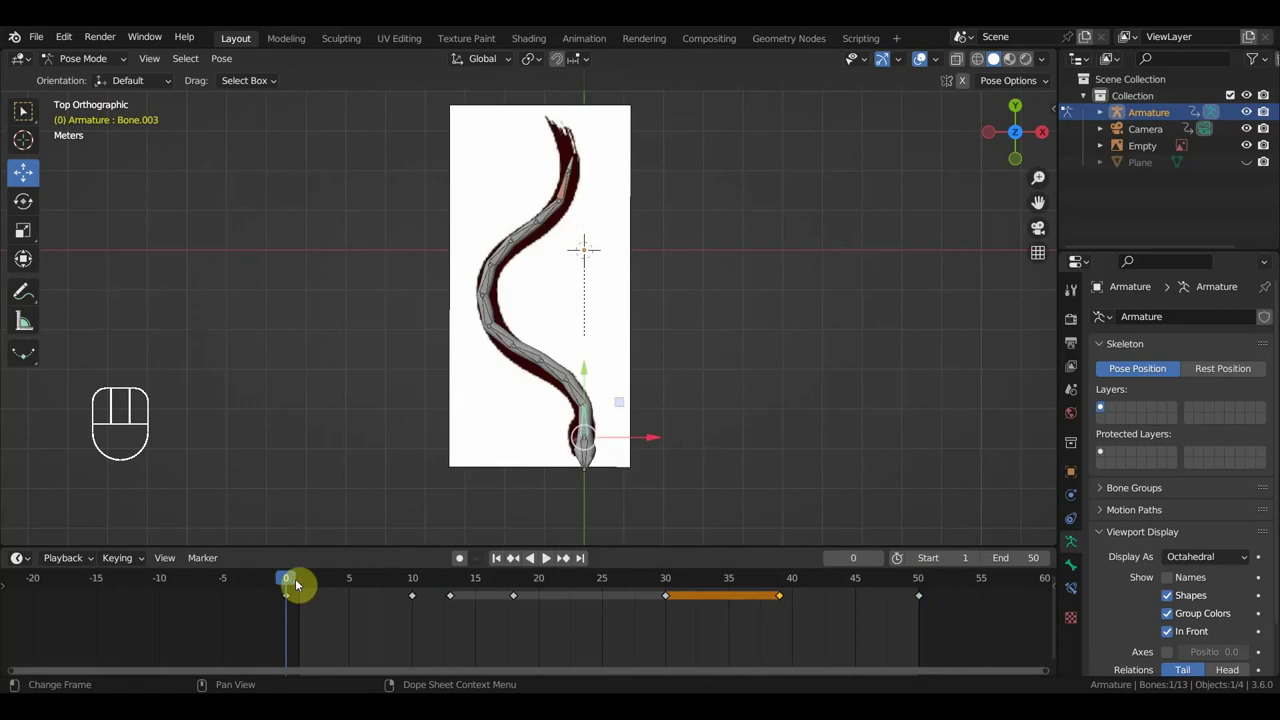
{"action": "key", "text": "space"}
{"action": "left_click", "coordinate": [921, 585]}
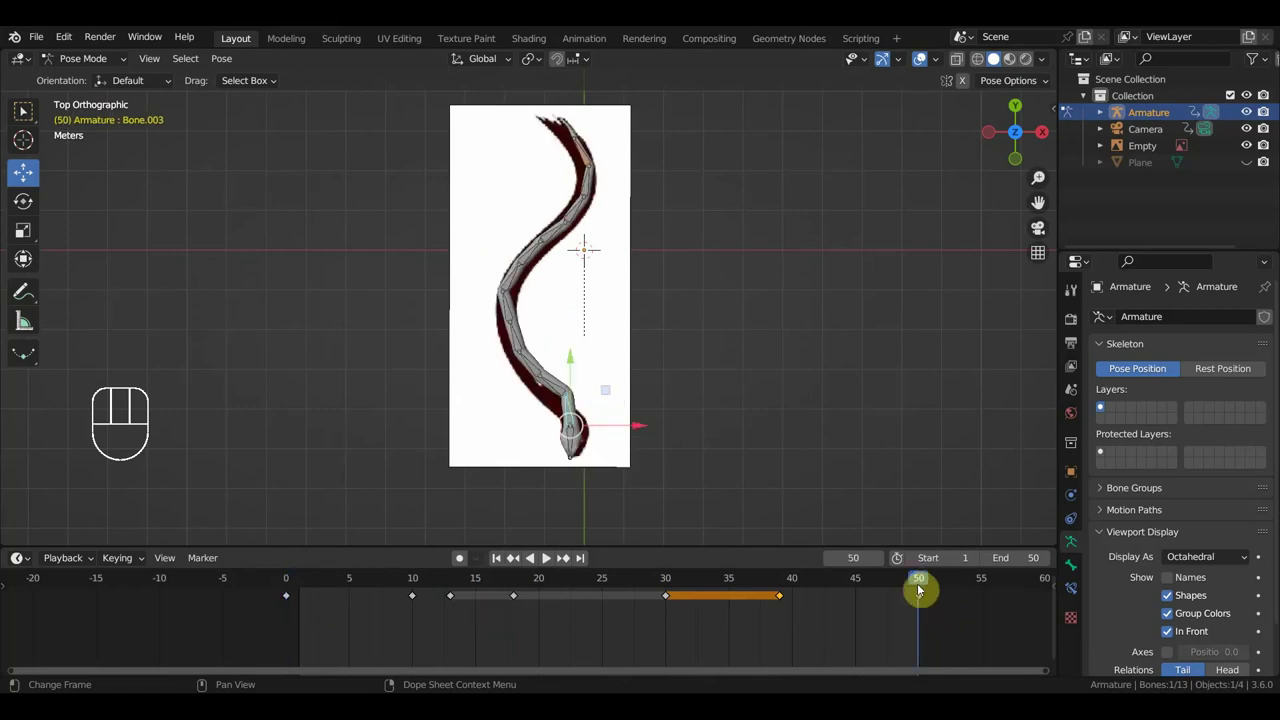
Duplicate Bone.003's frame 0 keyframe onto frame 50 and check the pose at frame 49
{"action": "left_click", "coordinate": [282, 596]}
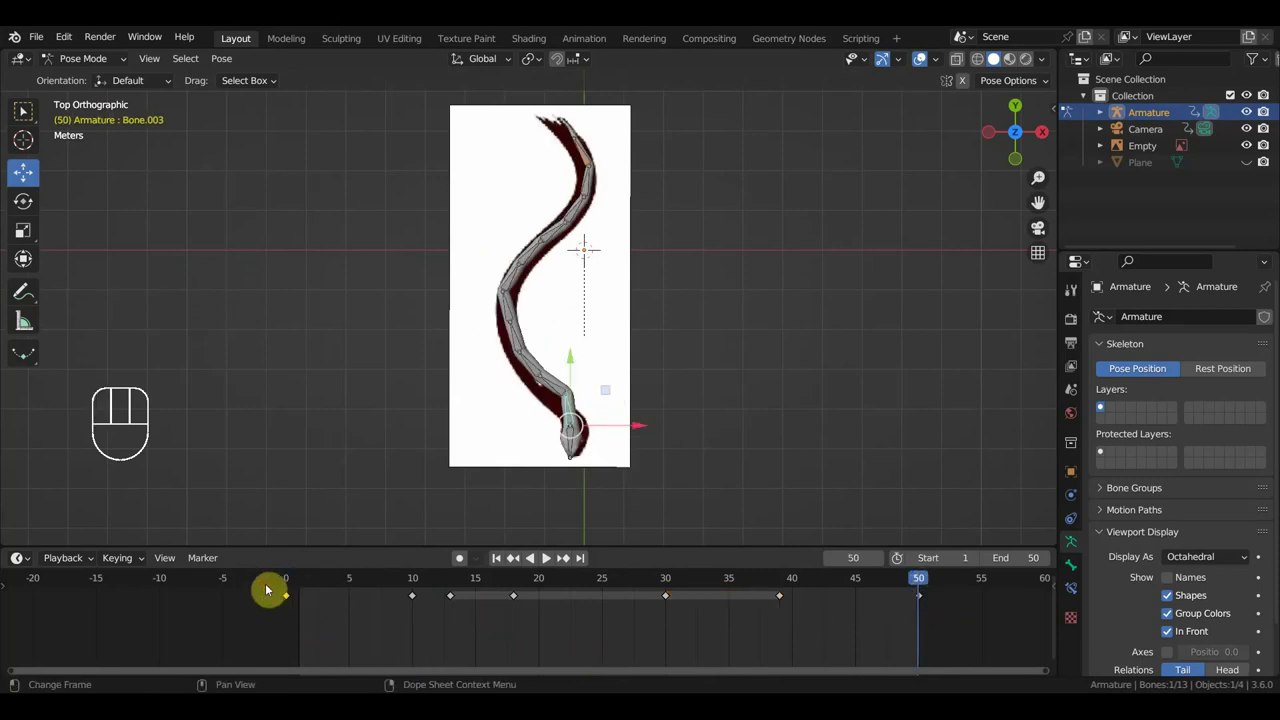
{"action": "key", "text": "shift+d"}
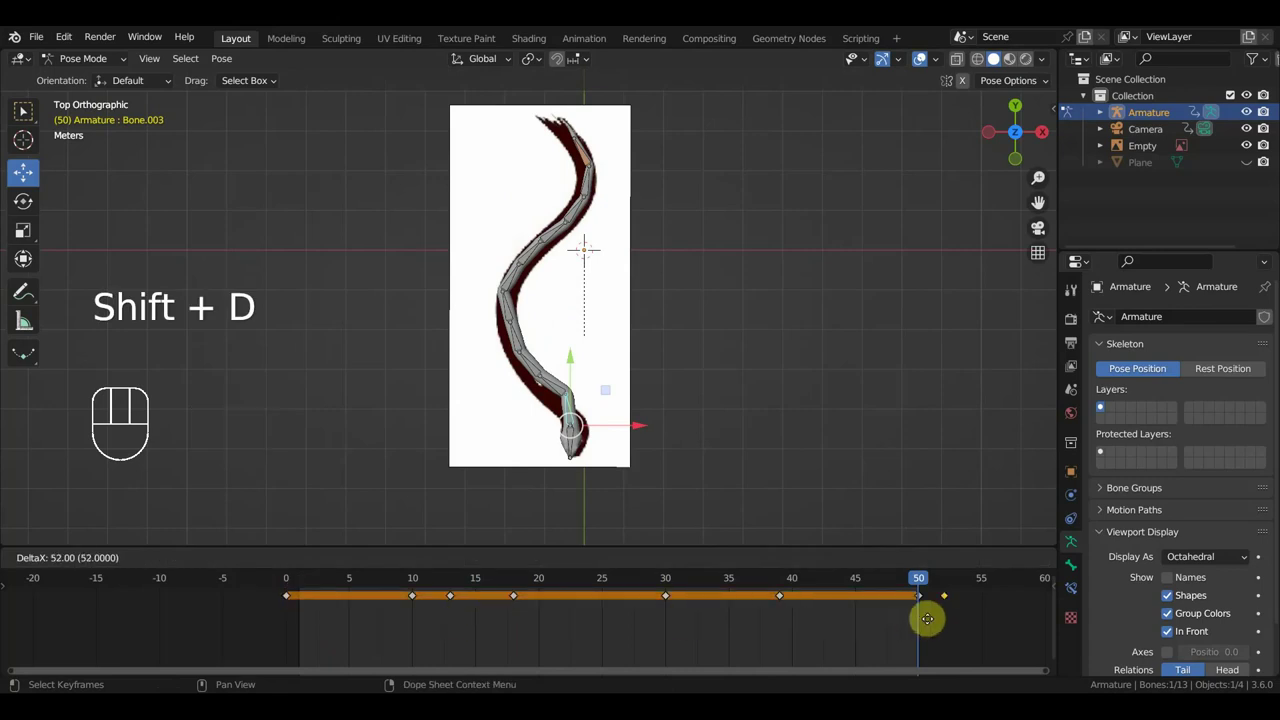
{"action": "left_click", "coordinate": [900, 628]}
{"action": "left_click", "coordinate": [905, 580]}
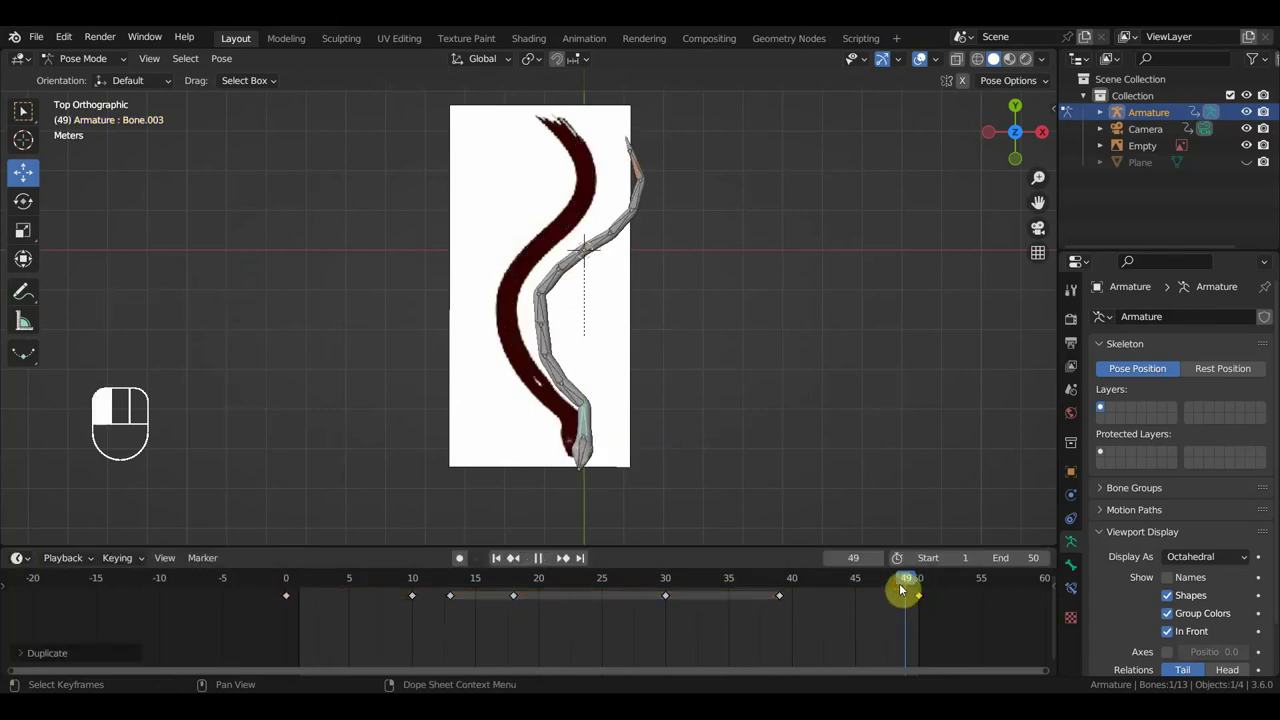
Set the animation's end frame to 47 and play it back to check the loop
{"action": "left_click", "coordinate": [1031, 555]}
{"action": "type", "text": "47"}
{"action": "key", "text": "Return"}
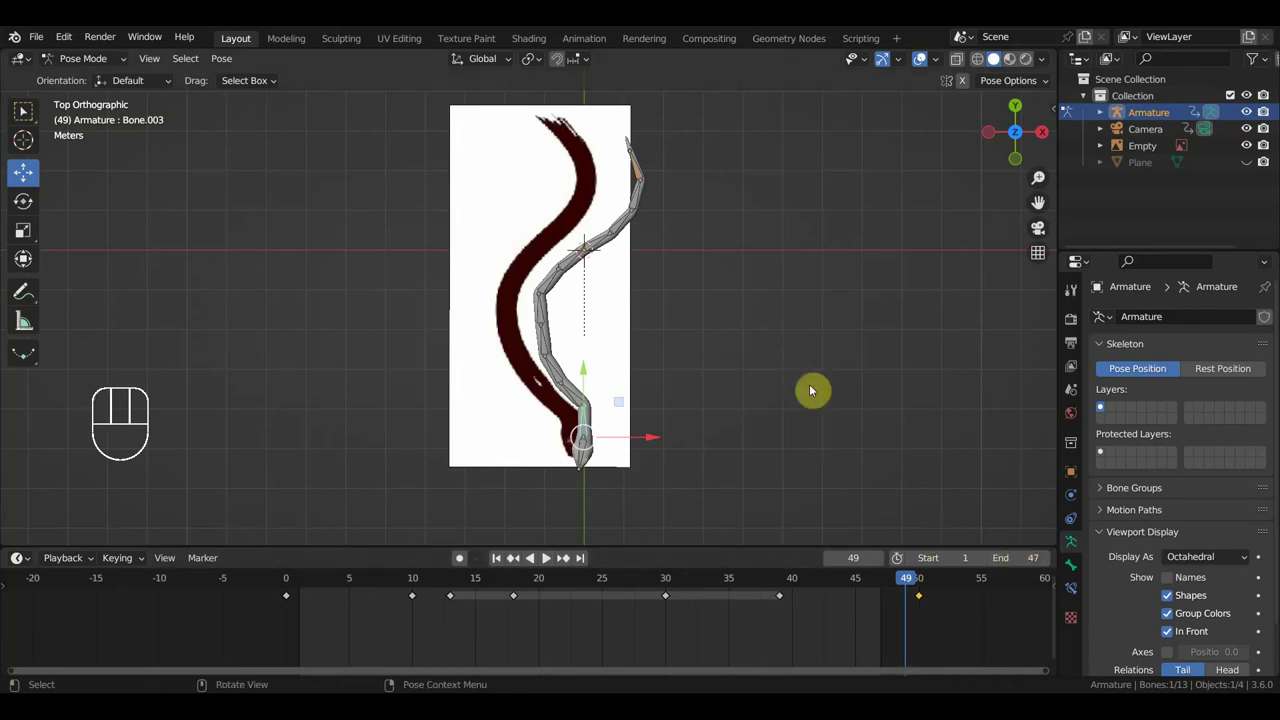
{"action": "key", "text": "space"}
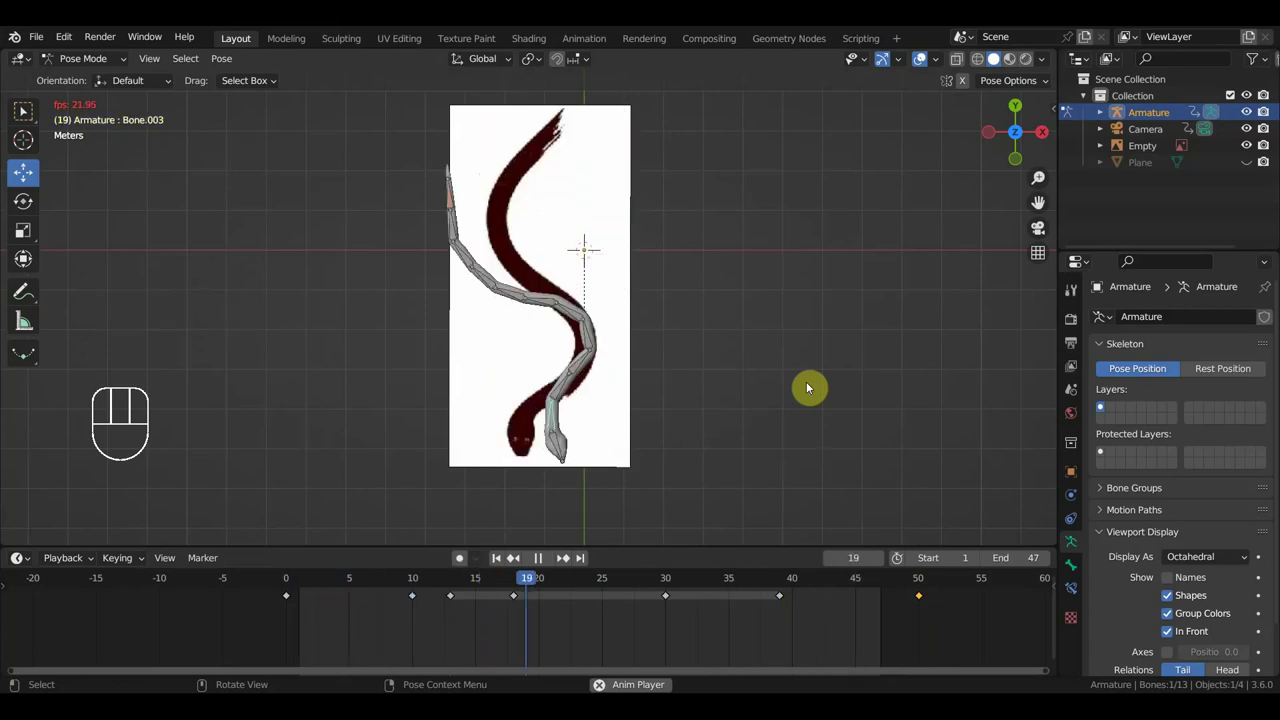
{"action": "key", "text": "space"}
Go to frame 36, rotate Bone.003 by about -22.9°, and rotate Bone.013 by about 20° to counter the bend
{"action": "left_click", "coordinate": [515, 587]}
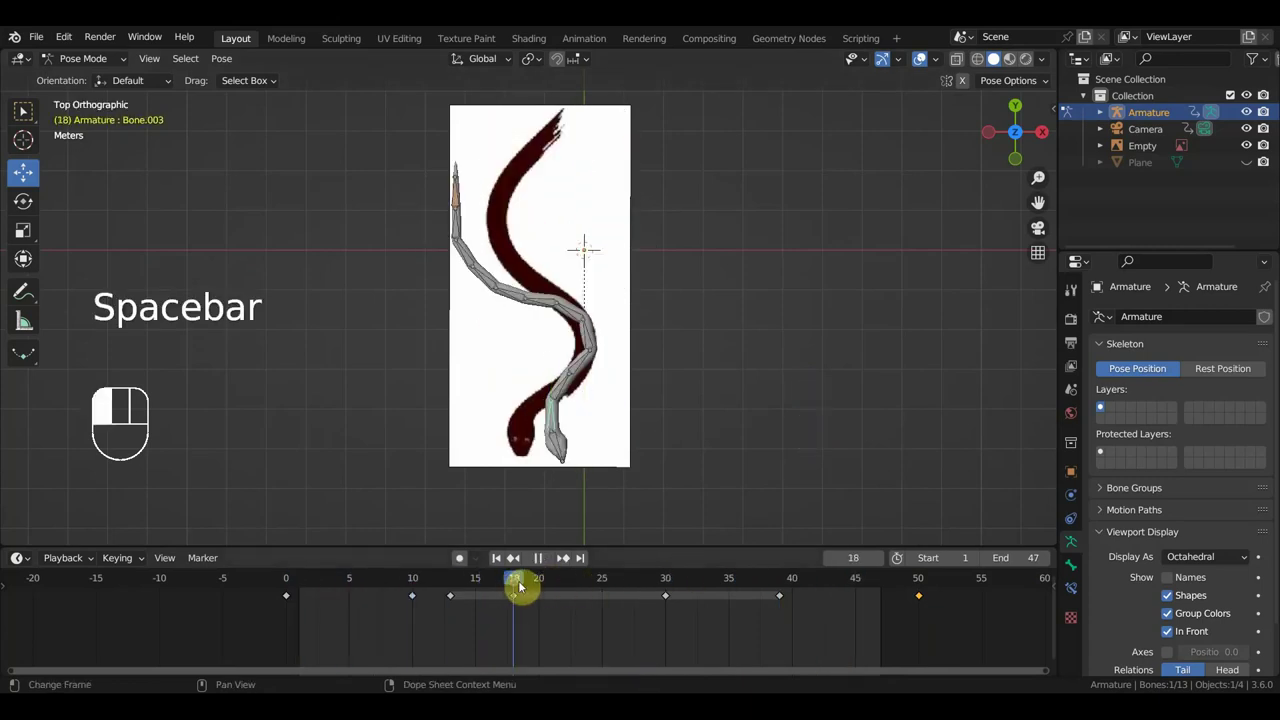
{"action": "left_click_drag", "start_coordinate": [518, 587], "coordinate": [600, 592]}
{"action": "left_click_drag", "start_coordinate": [614, 595], "coordinate": [738, 581]}
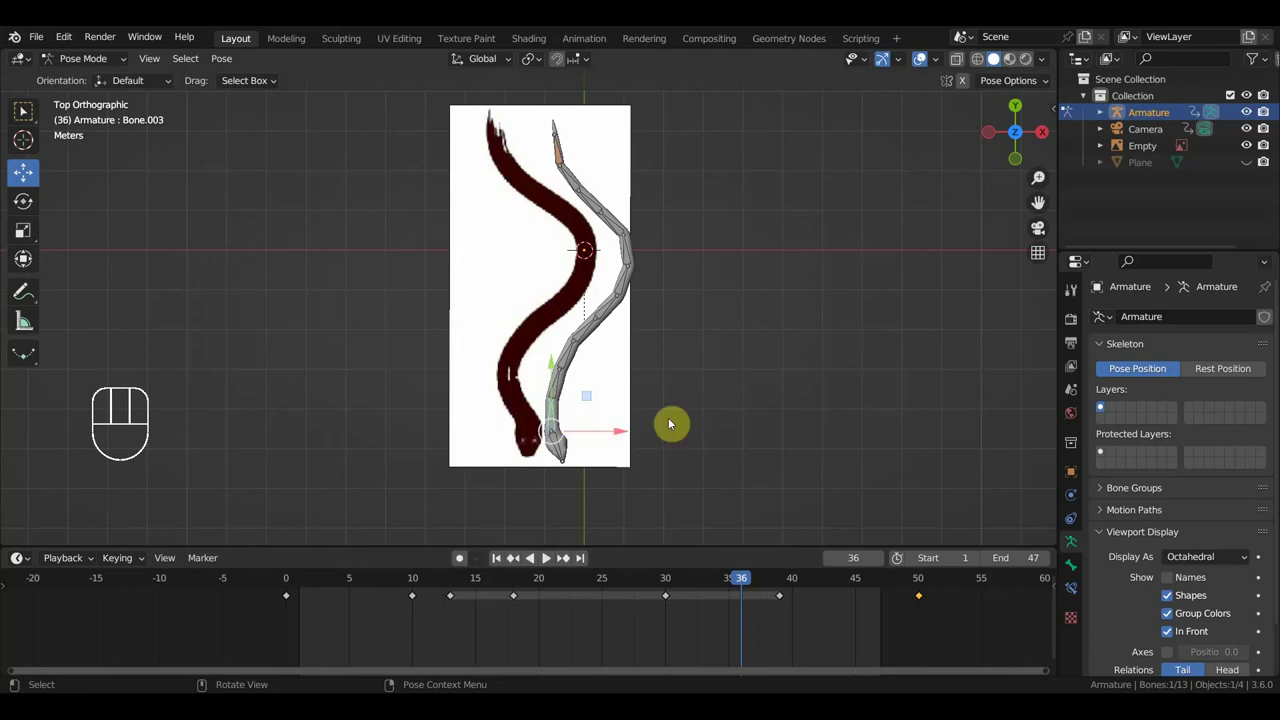
{"action": "key", "text": "r"}
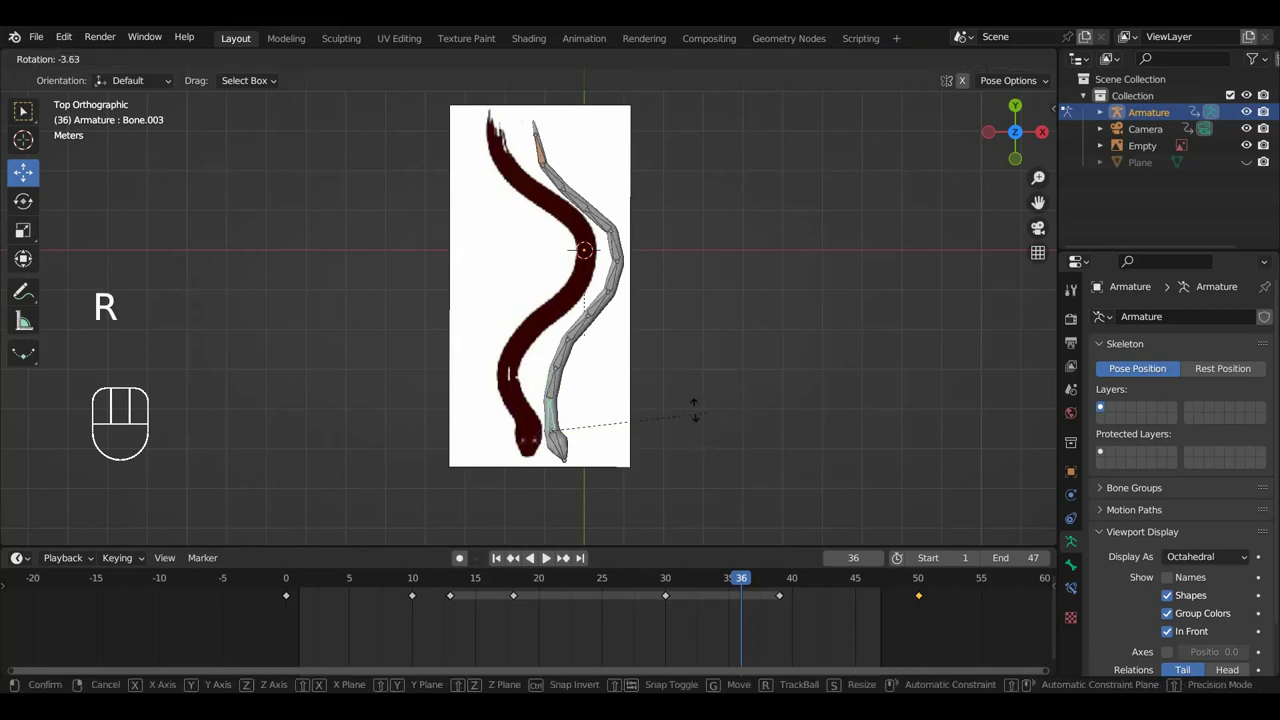
{"action": "left_click", "coordinate": [639, 389]}
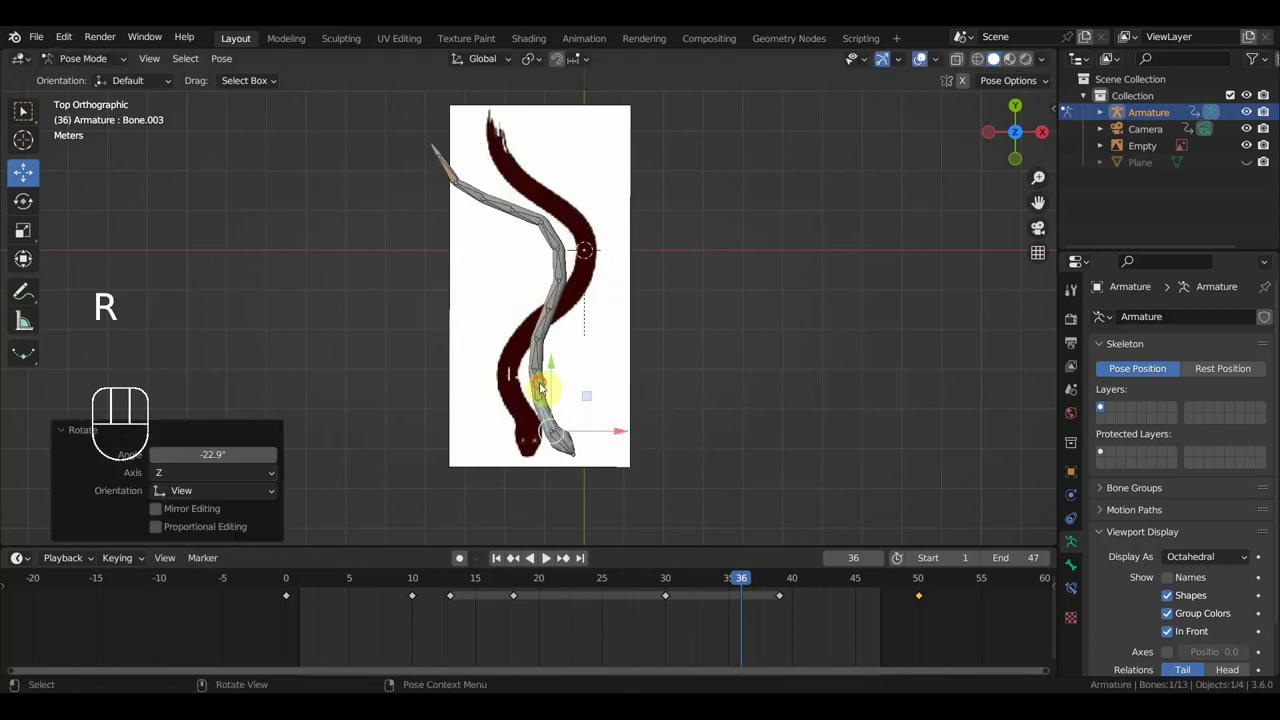
{"action": "left_click", "coordinate": [540, 388]}
{"action": "key", "text": "r"}
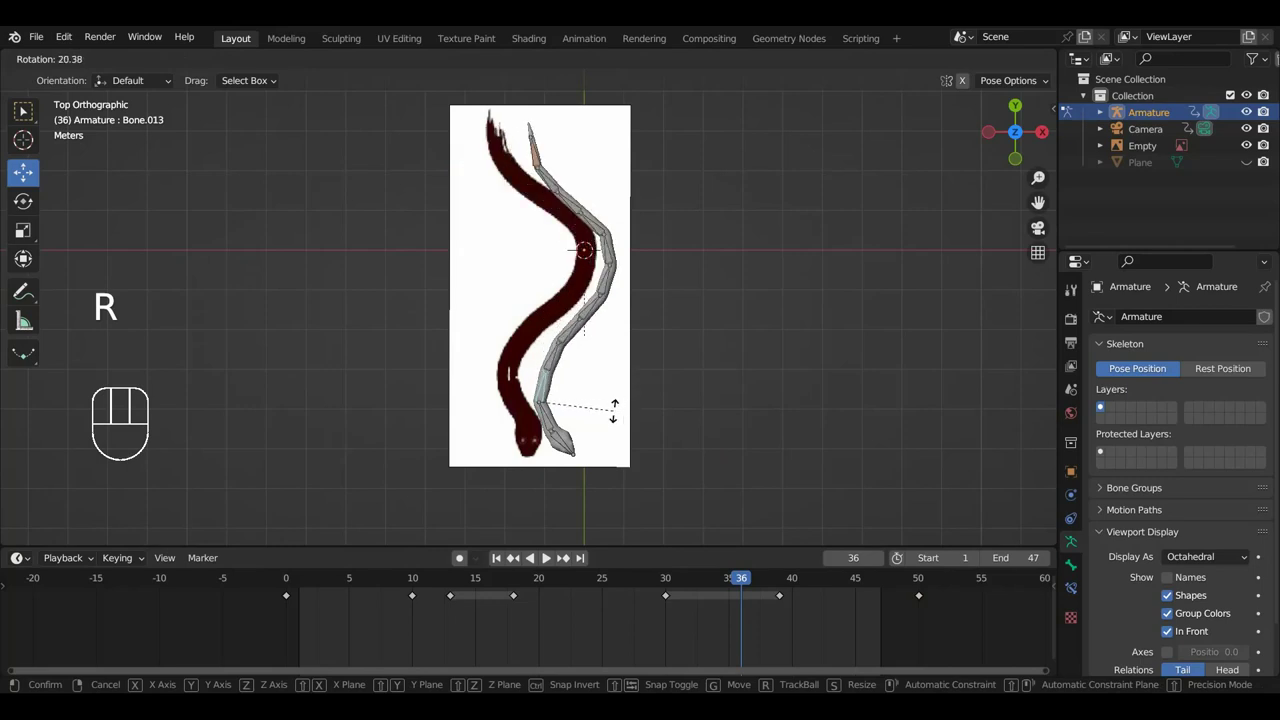
{"action": "left_click", "coordinate": [613, 410]}
Rotate Bone.011 slightly and Bone.010 by about -28.4° to reshape the snake's body curve at frame 36
{"action": "left_click", "coordinate": [566, 336]}
{"action": "key", "text": "r"}
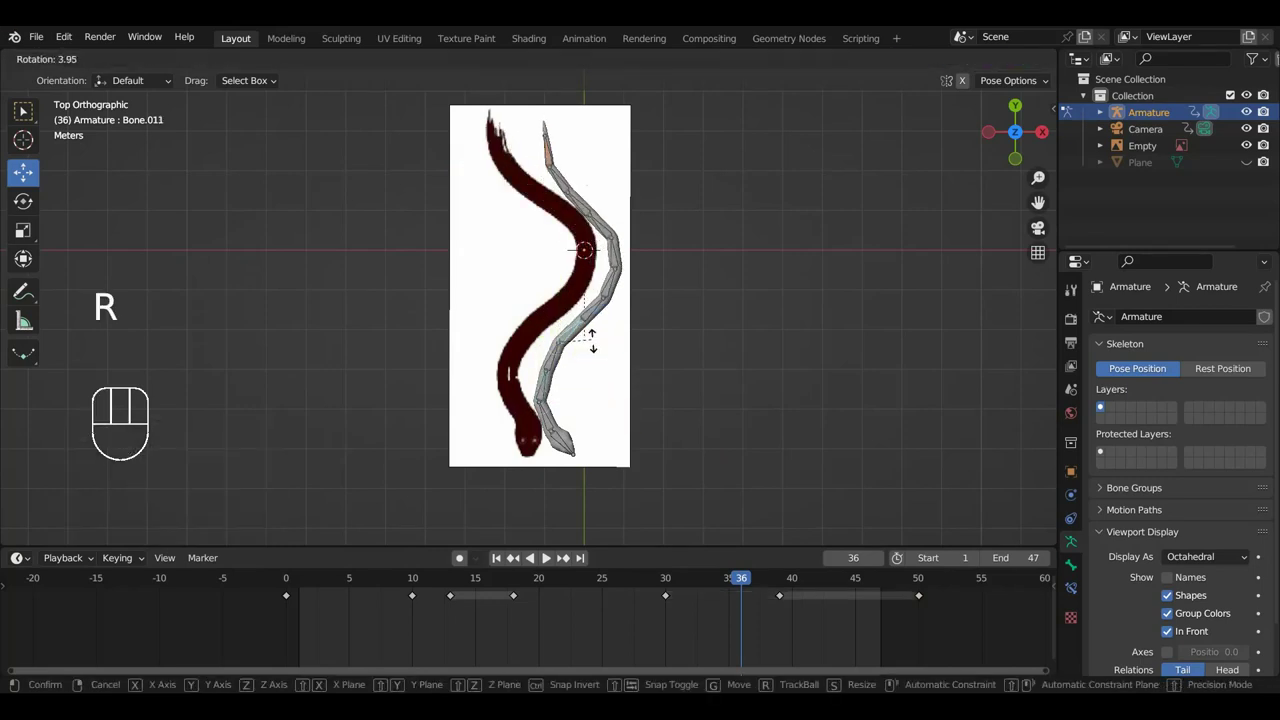
{"action": "left_click", "coordinate": [600, 316]}
{"action": "left_click", "coordinate": [612, 318]}
{"action": "key", "text": "r"}
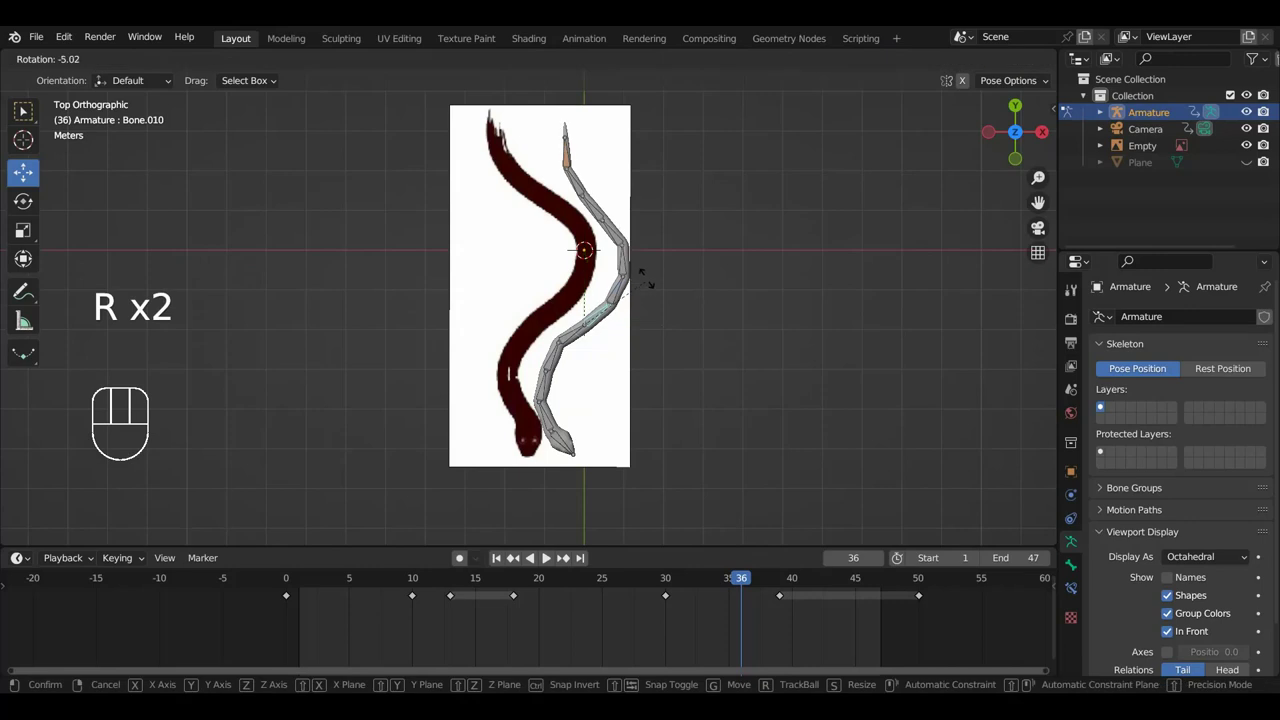
{"action": "left_click", "coordinate": [610, 249]}
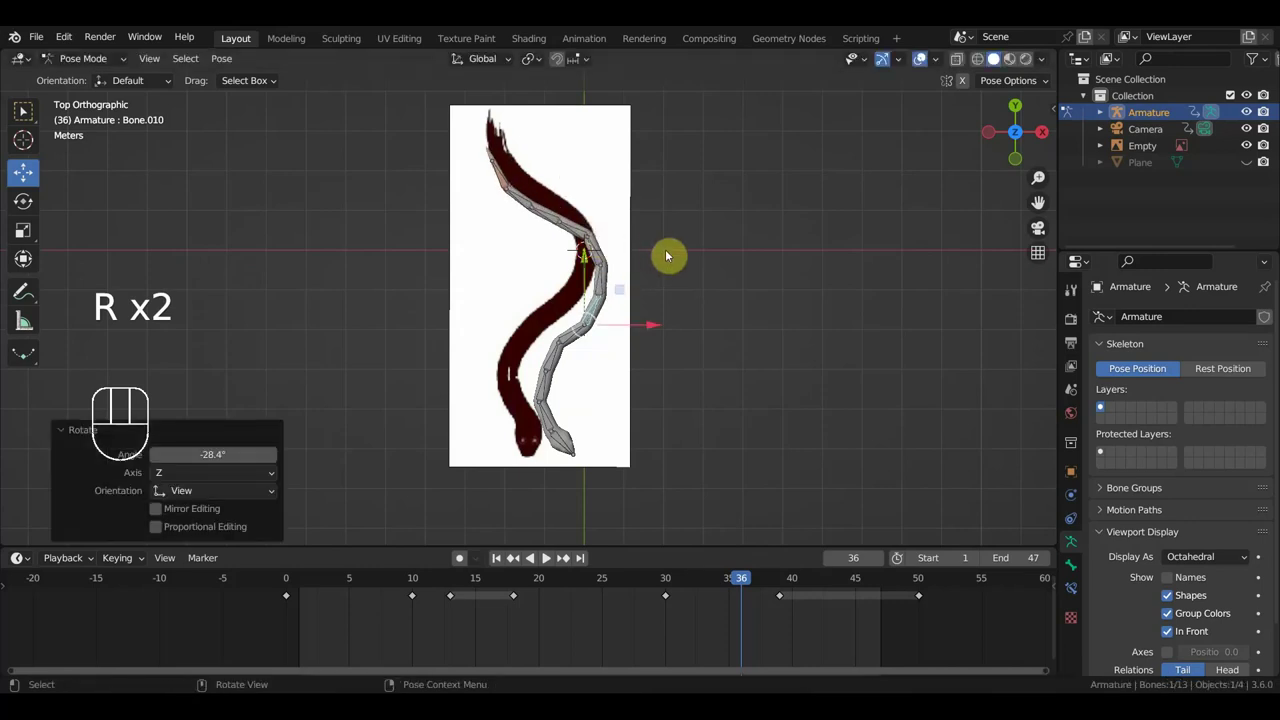
Keyframe the location and rotation of all bones at frame 36 and scrub back to frame 27
{"action": "key", "text": "a"}
{"action": "key", "text": "i"}
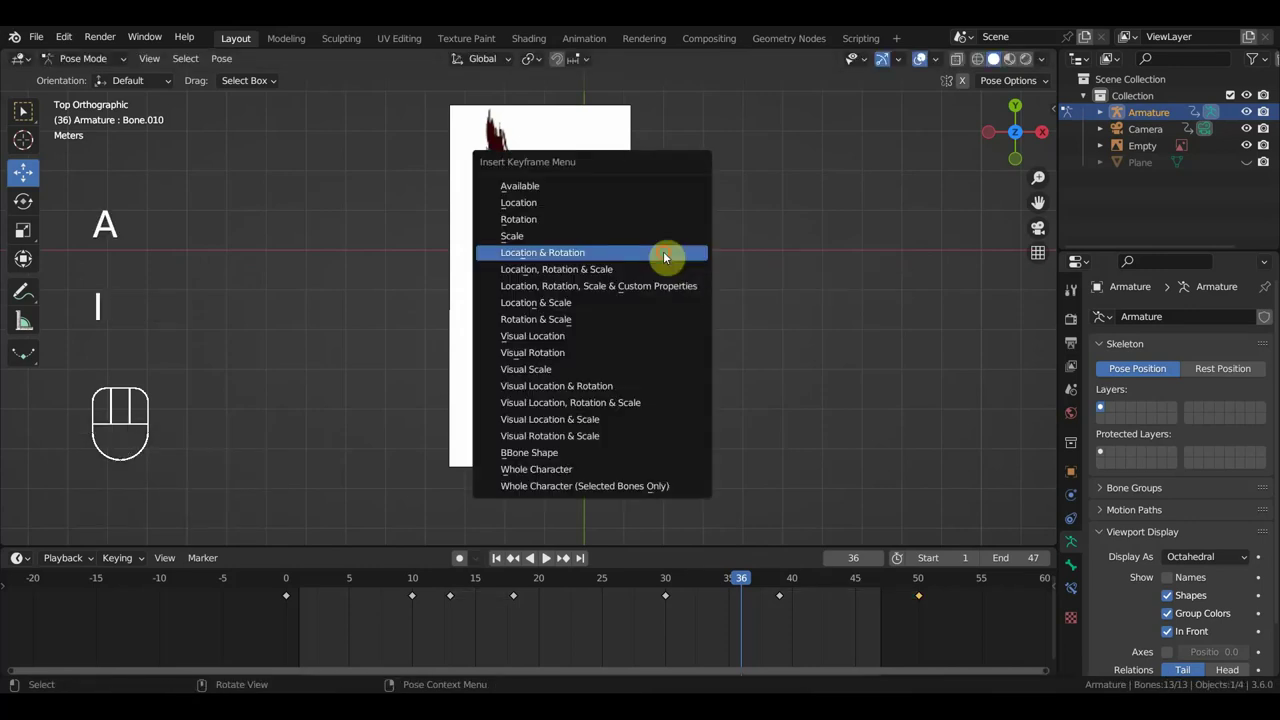
{"action": "left_click", "coordinate": [664, 256]}
{"action": "left_click_drag", "start_coordinate": [731, 577], "coordinate": [634, 614]}
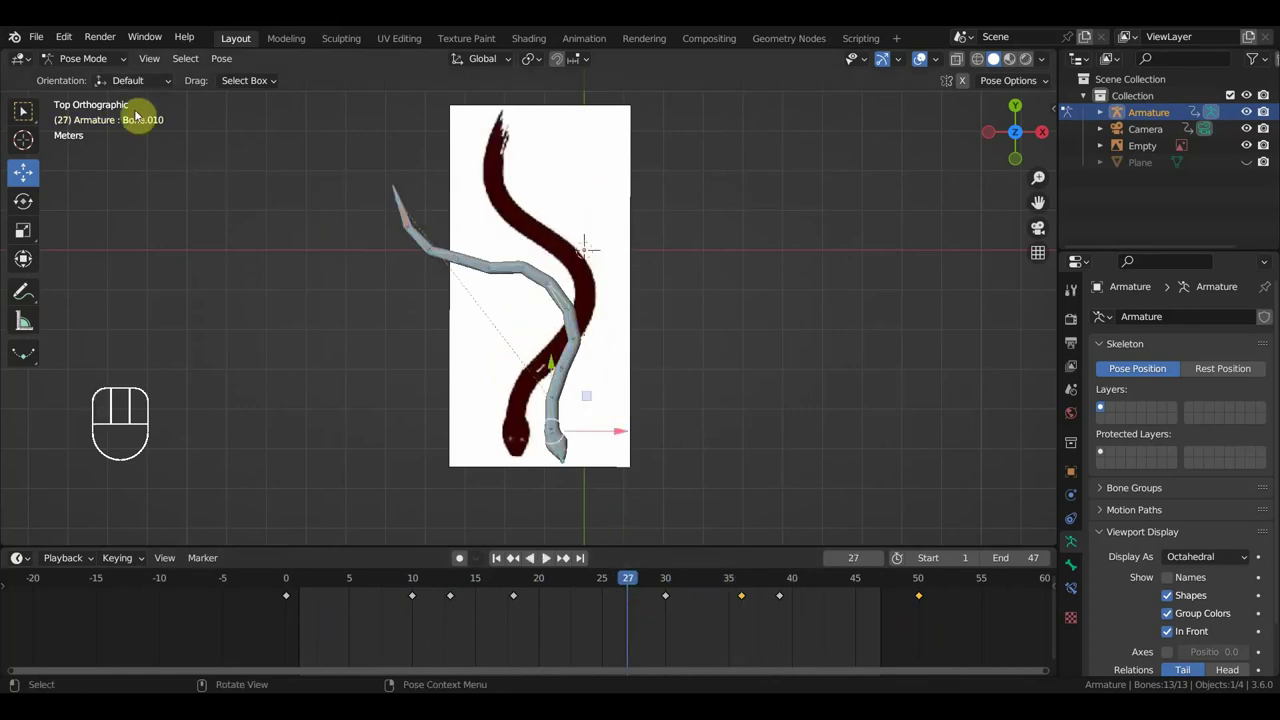
Switch to Object Mode and delete the reference image empty
{"action": "left_click", "coordinate": [88, 58]}
{"action": "left_click", "coordinate": [94, 77]}
{"action": "left_click", "coordinate": [570, 190]}
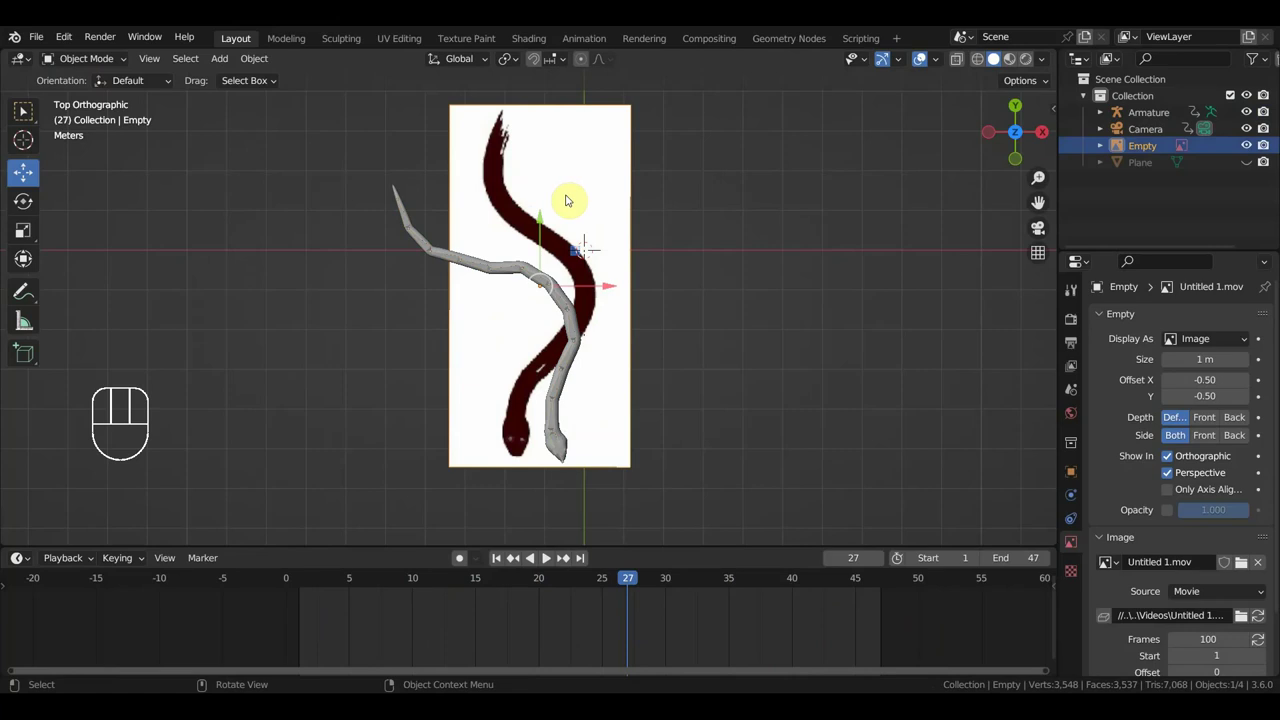
{"action": "key", "text": "Delete"}
Add a Path curve at the world origin
{"action": "middle_click_drag", "start_coordinate": [651, 297], "coordinate": [414, 152]}
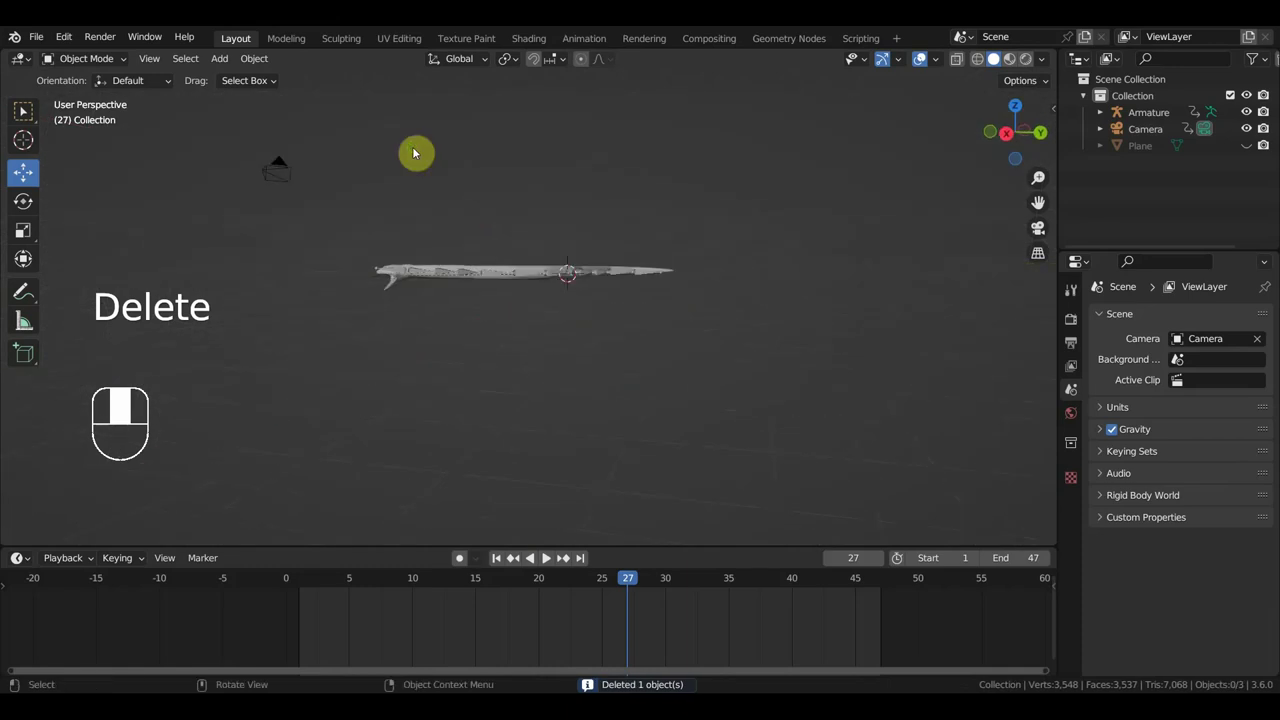
{"action": "middle_click_drag", "start_coordinate": [485, 207], "coordinate": [576, 272]}
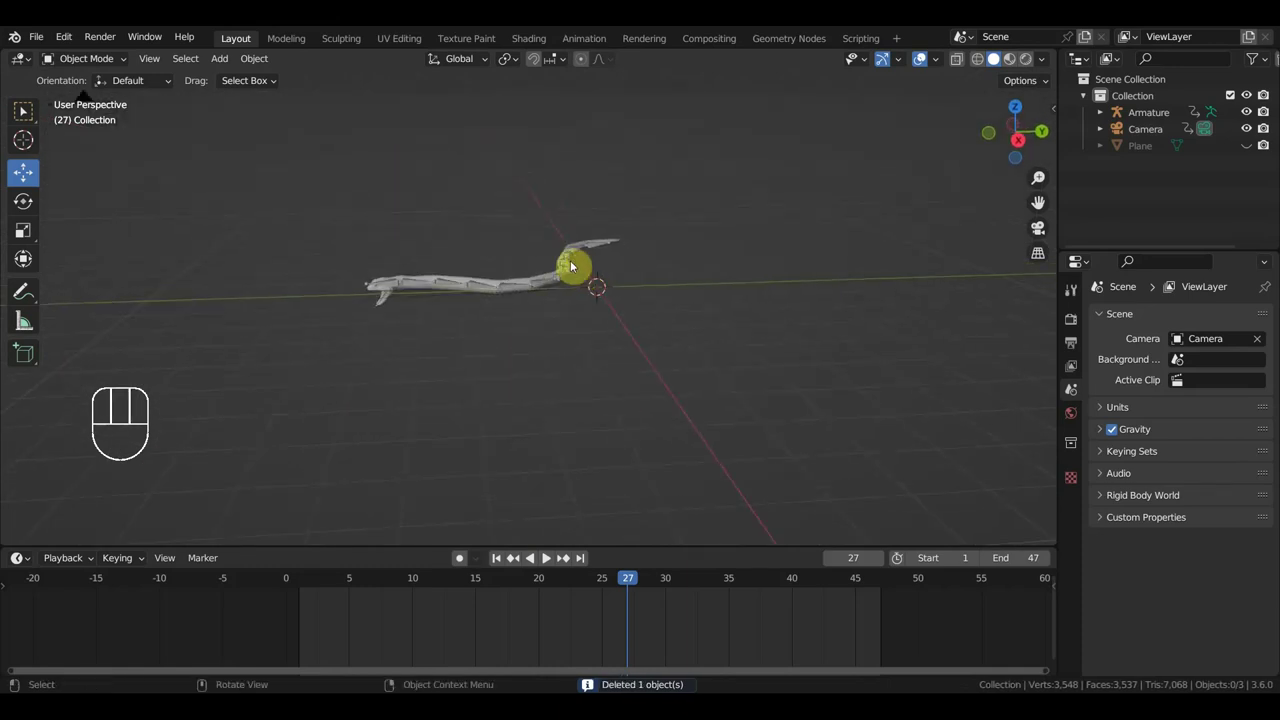
{"action": "key", "text": "shift"}
{"action": "key", "text": "shift+a"}
{"action": "mouse_move", "coordinate": [528, 155]}
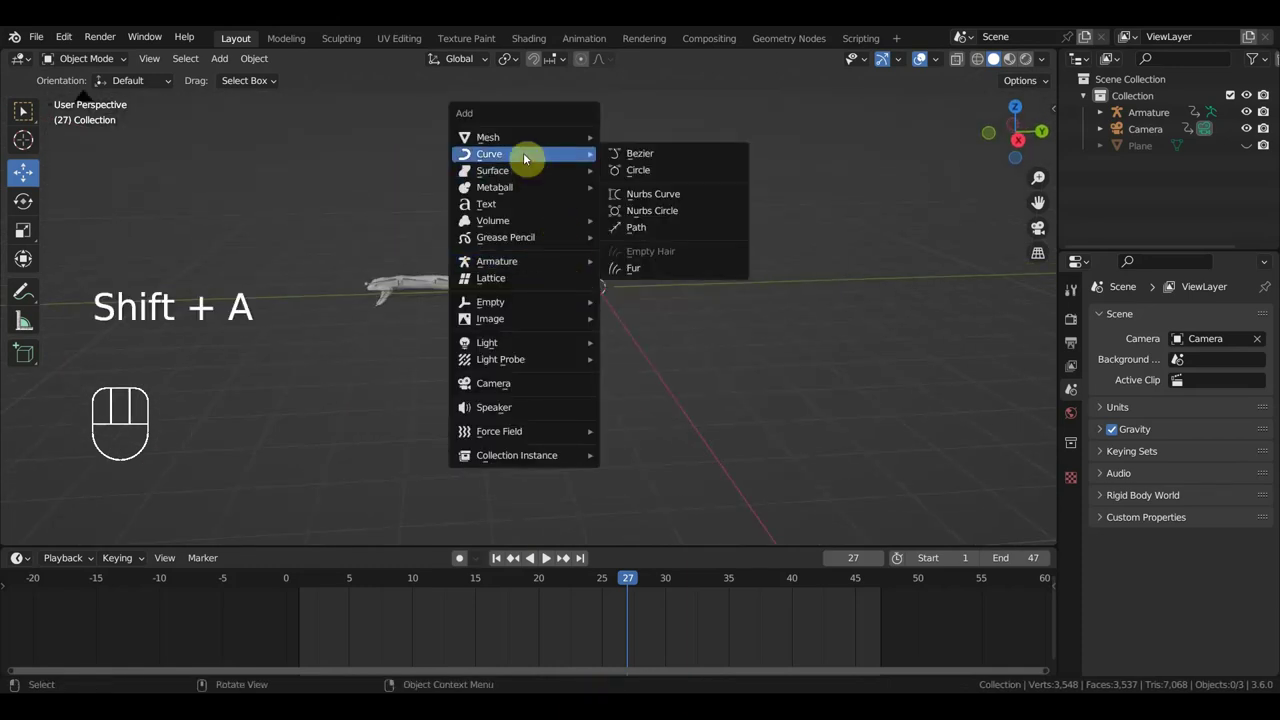
{"action": "left_click", "coordinate": [640, 227]}
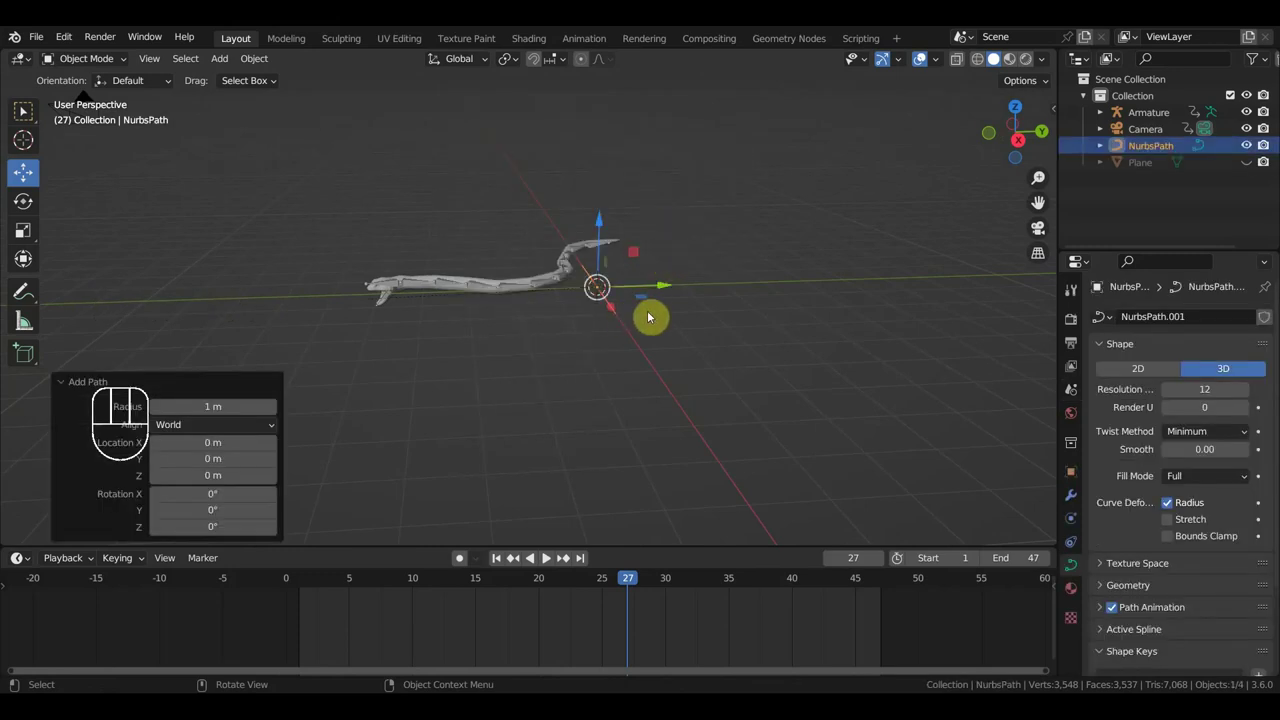
Enter Edit Mode on the path in top view and rotate all its points about 89° to align it with the Y axis
{"action": "key", "text": "KP_7"}
{"action": "left_click", "coordinate": [85, 58]}
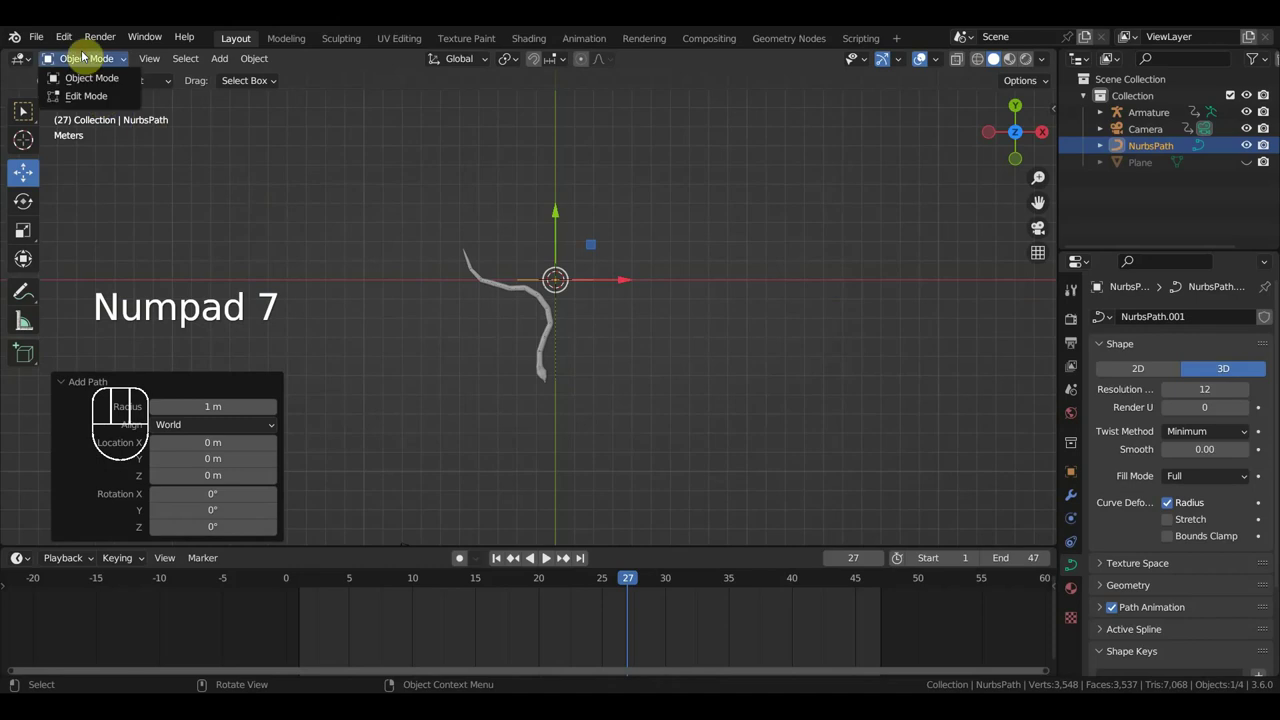
{"action": "left_click", "coordinate": [90, 95]}
{"action": "scroll", "coordinate": [594, 334], "scroll_direction": "down", "scroll_amount": 3}
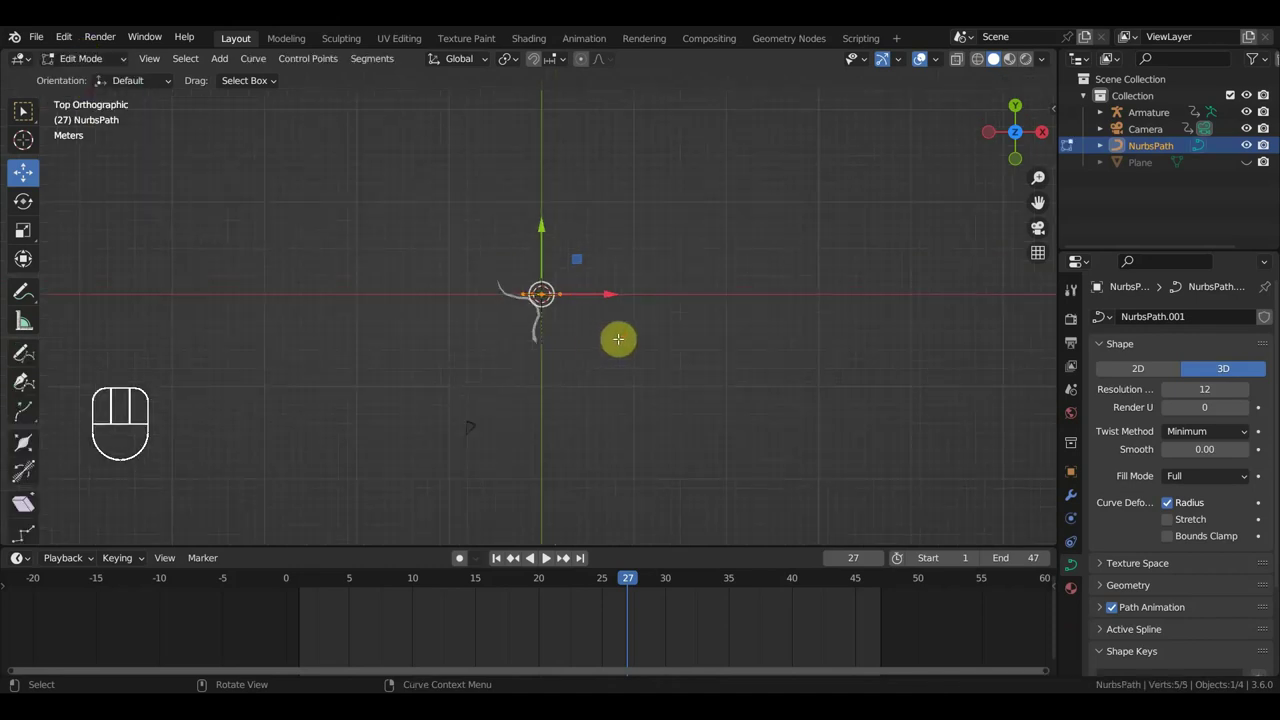
{"action": "key", "text": "r"}
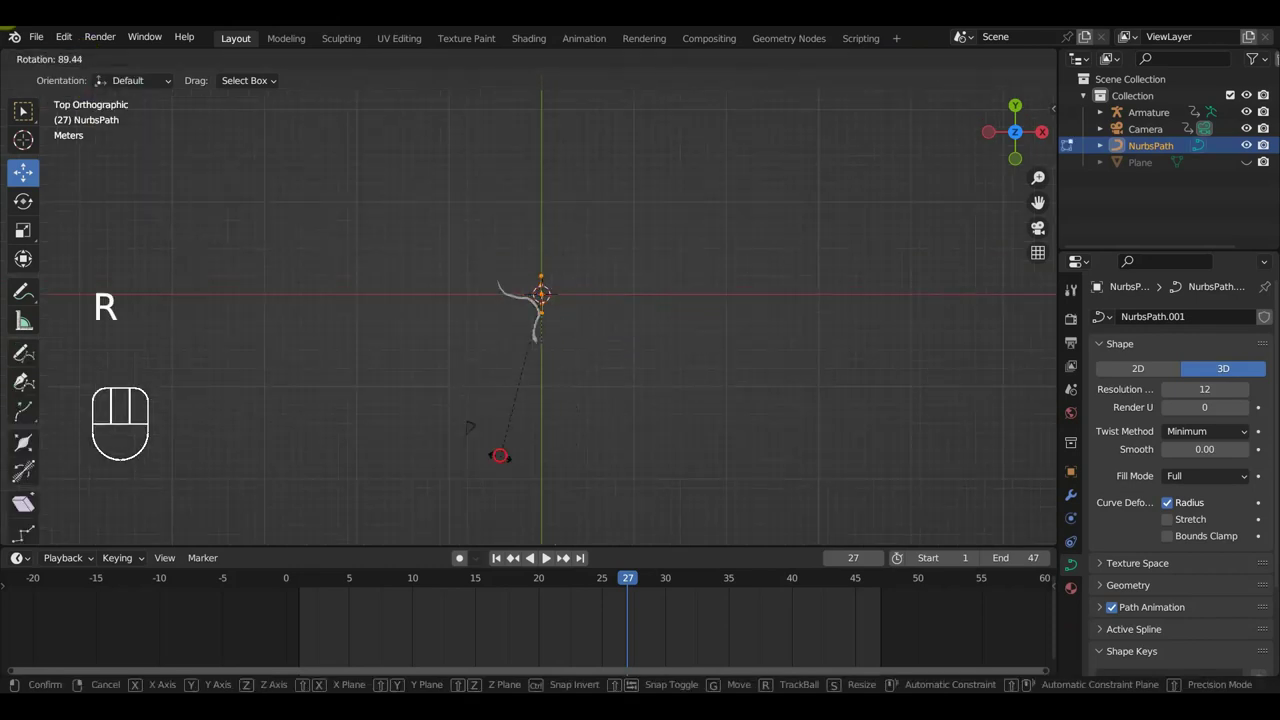
{"action": "left_click", "coordinate": [500, 456]}
Move the path's end point on the snake's head side about 158 m along negative Y to lengthen the path
{"action": "left_click", "coordinate": [551, 315]}
{"action": "scroll", "coordinate": [578, 358], "scroll_direction": "down", "scroll_amount": 2}
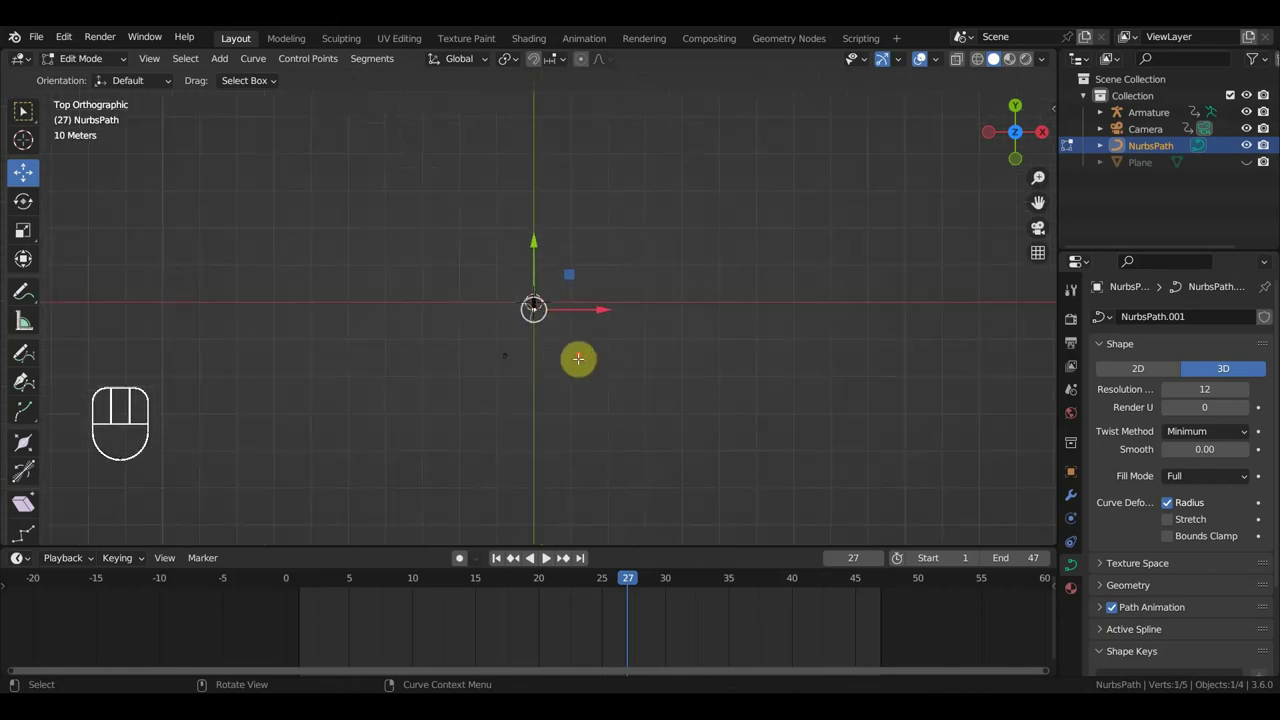
{"action": "key", "text": "g"}
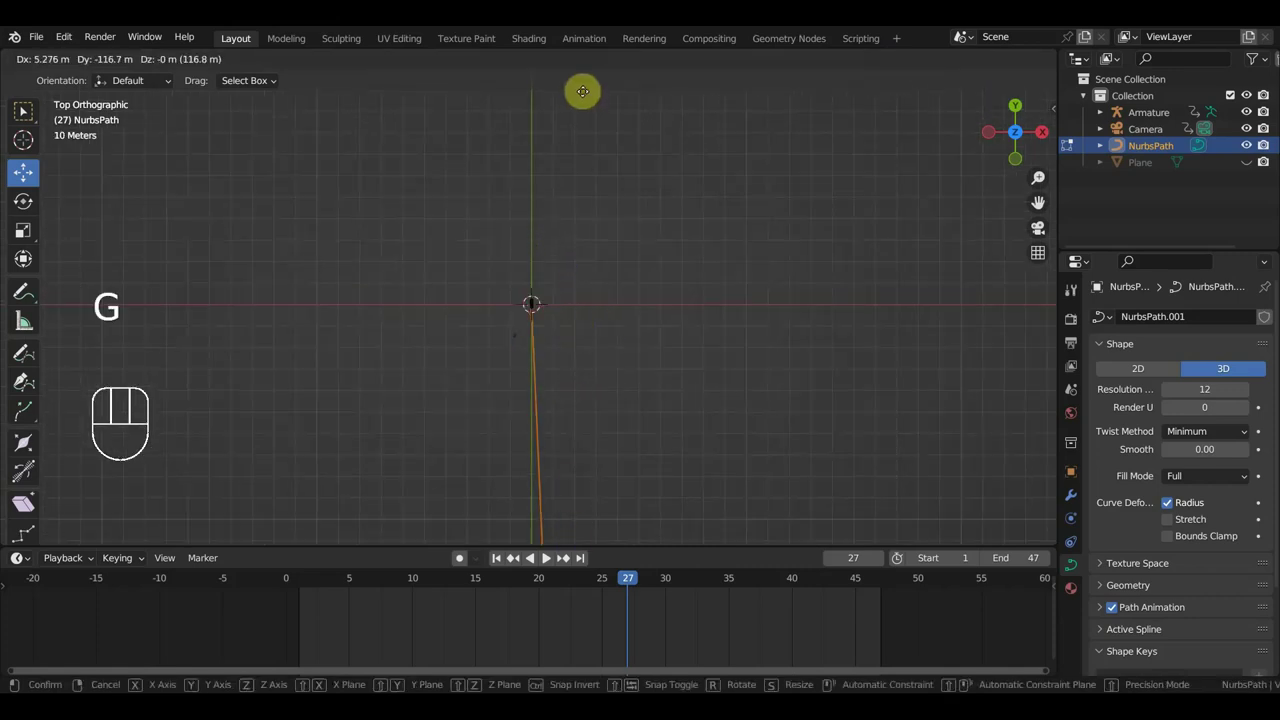
{"action": "left_click", "coordinate": [572, 78]}
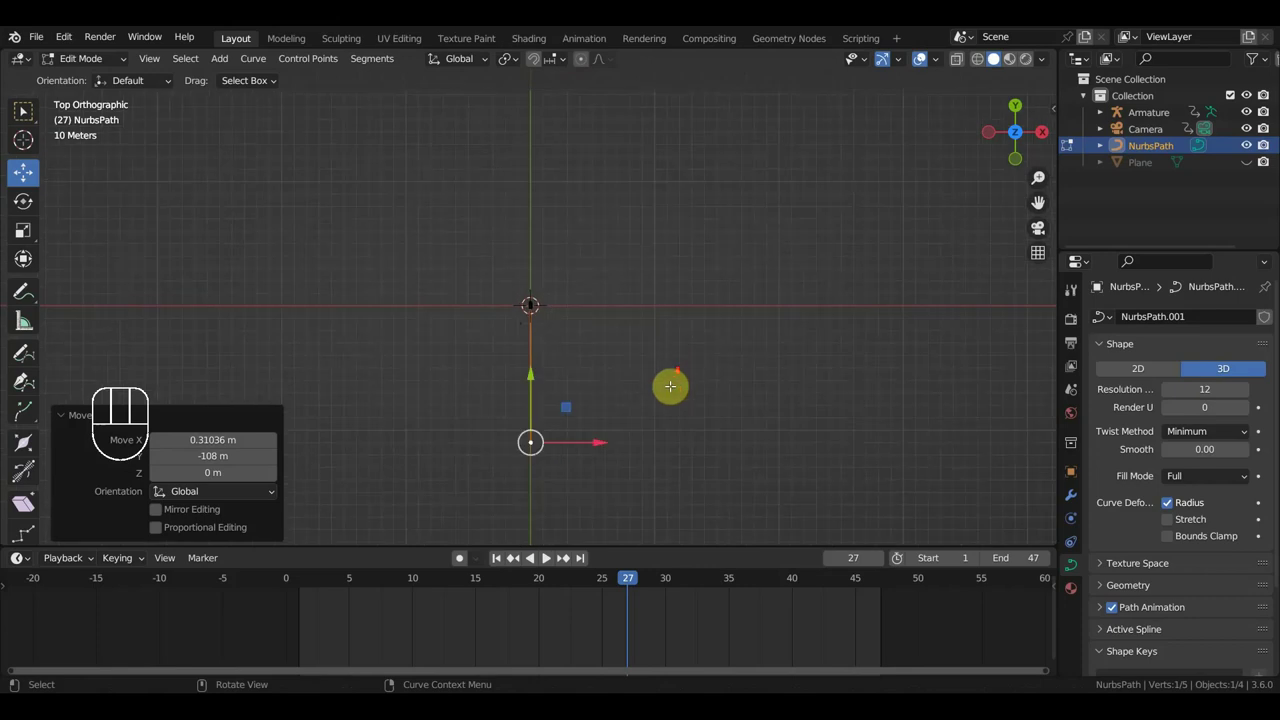
{"action": "key", "text": "g"}
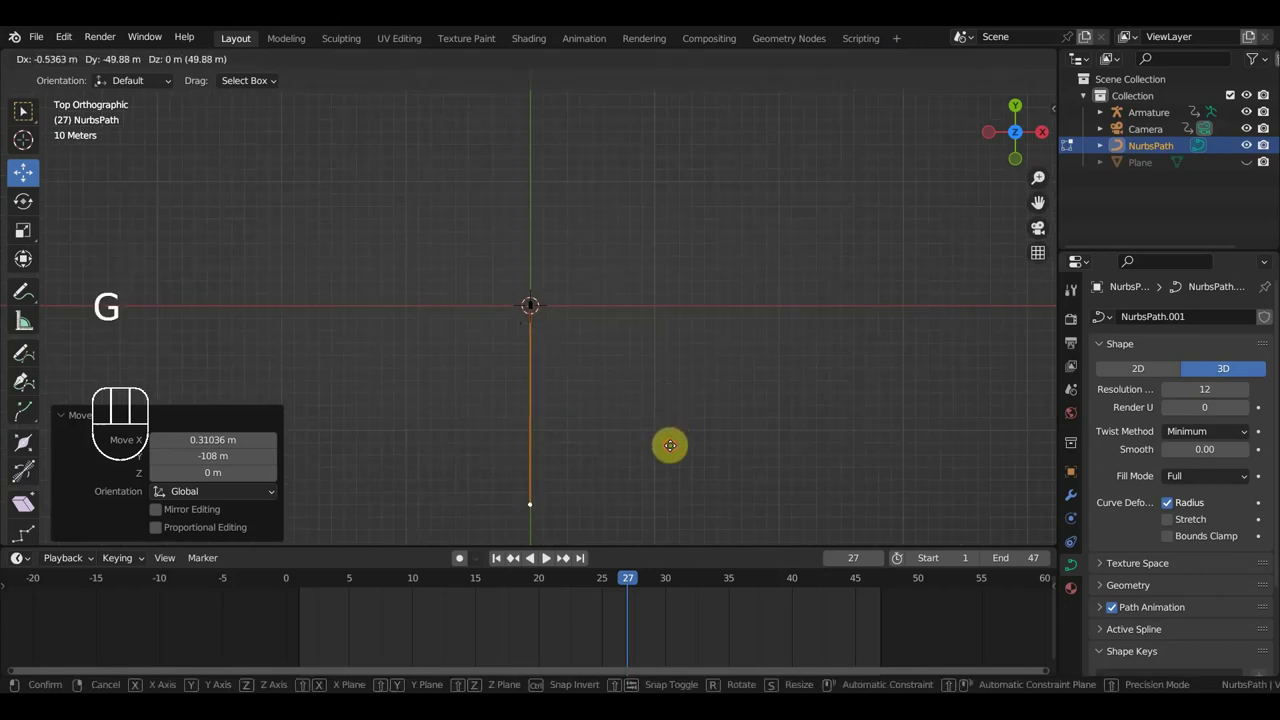
{"action": "left_click", "coordinate": [670, 445]}
Deselect the path's points and return from Edit Mode to Object Mode
{"action": "key", "text": "KP_3"}
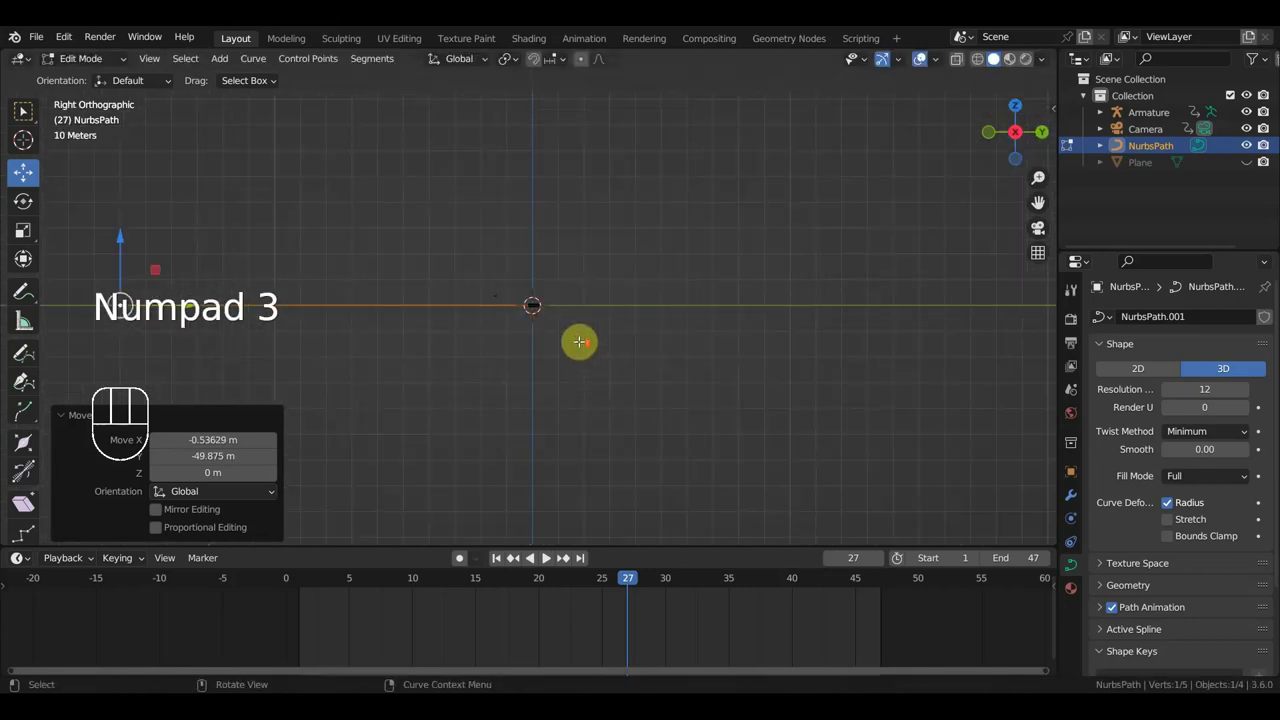
{"action": "scroll", "coordinate": [579, 342], "scroll_direction": "up", "scroll_amount": 8}
{"action": "middle_click_drag", "start_coordinate": [543, 286], "coordinate": [603, 323], "text": "shift"}
{"action": "left_click", "coordinate": [593, 283]}
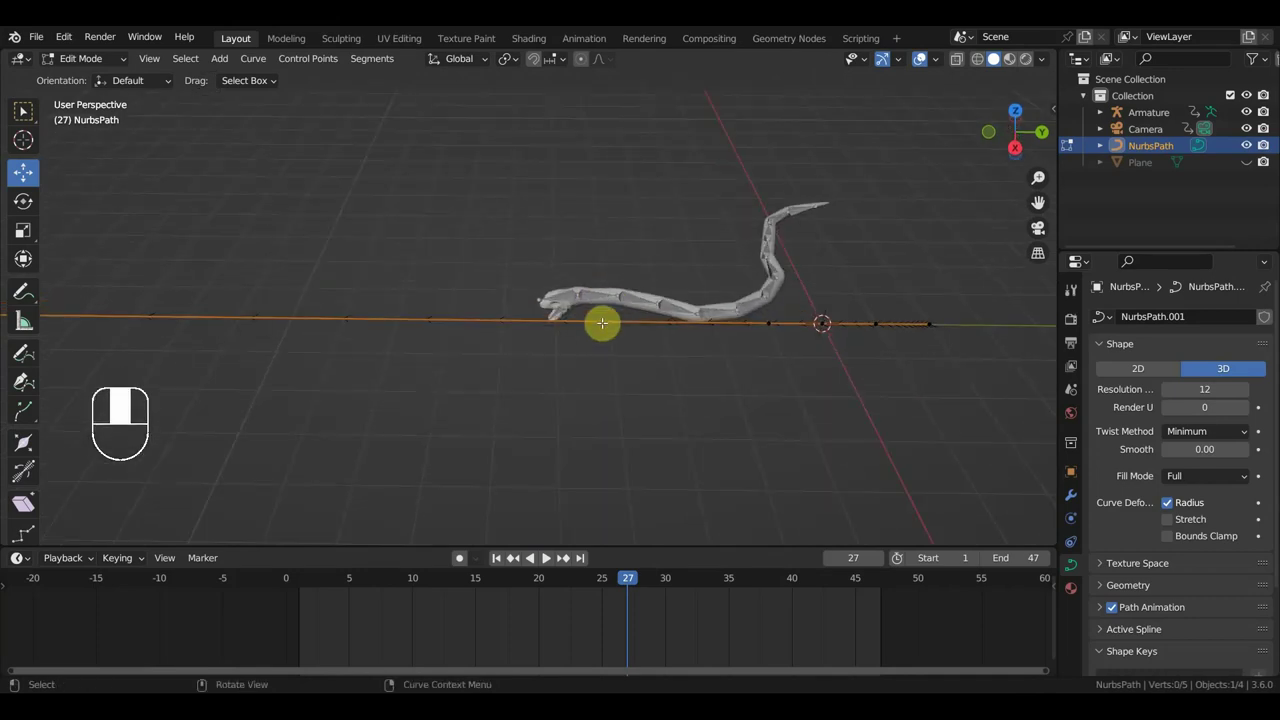
{"action": "left_click", "coordinate": [88, 58]}
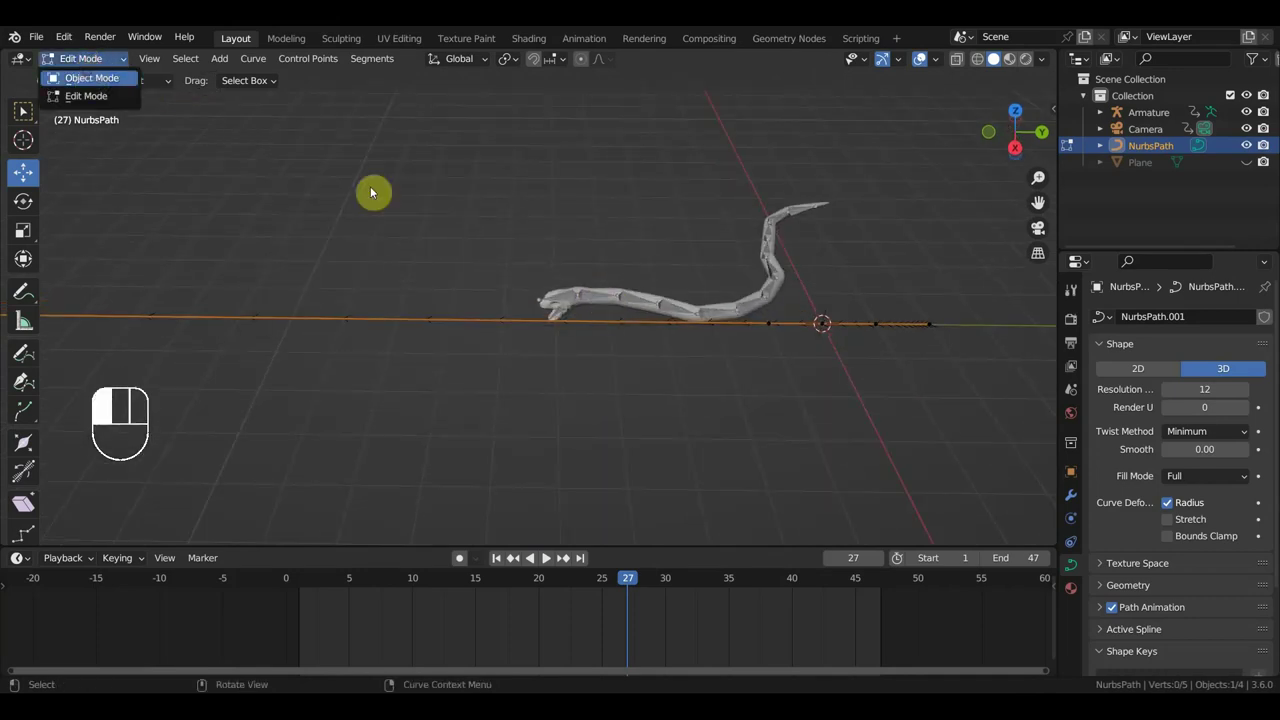
{"action": "key", "text": "Tab"}
Parent the snake armature to the path curve with the Follow Path option
{"action": "left_click", "coordinate": [597, 297], "text": "shift"}
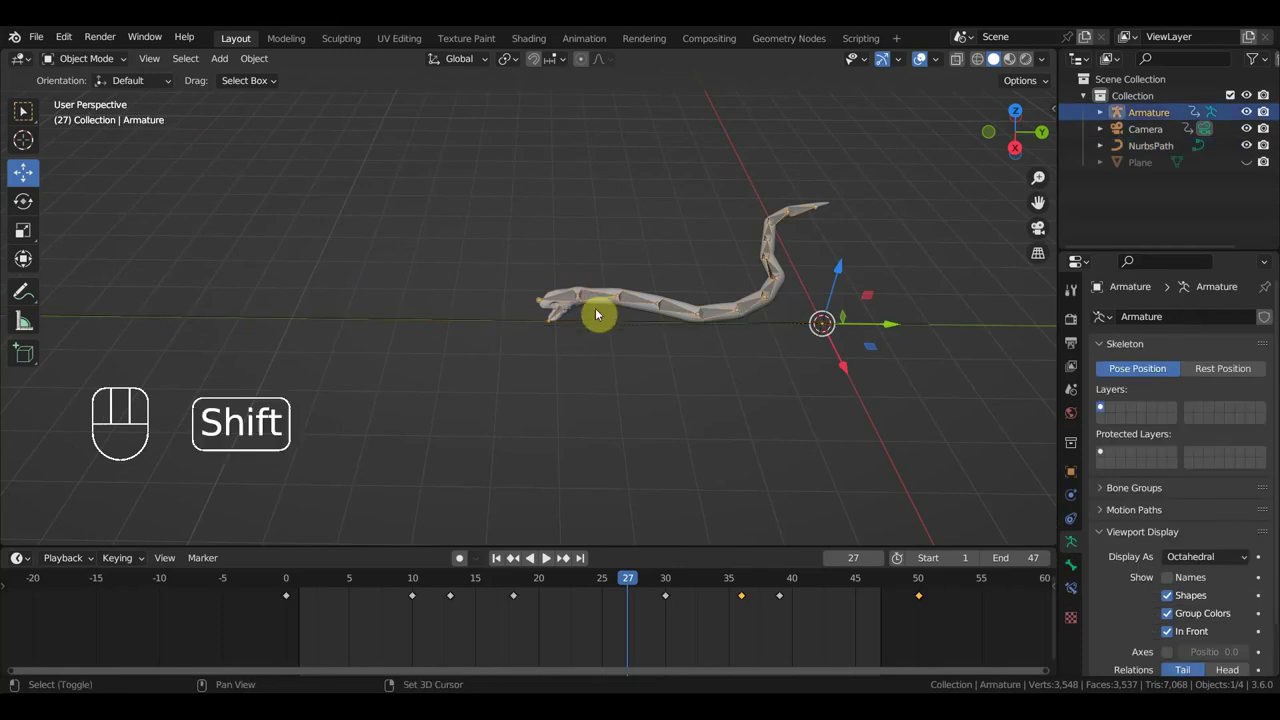
{"action": "left_click", "coordinate": [536, 322], "text": "shift"}
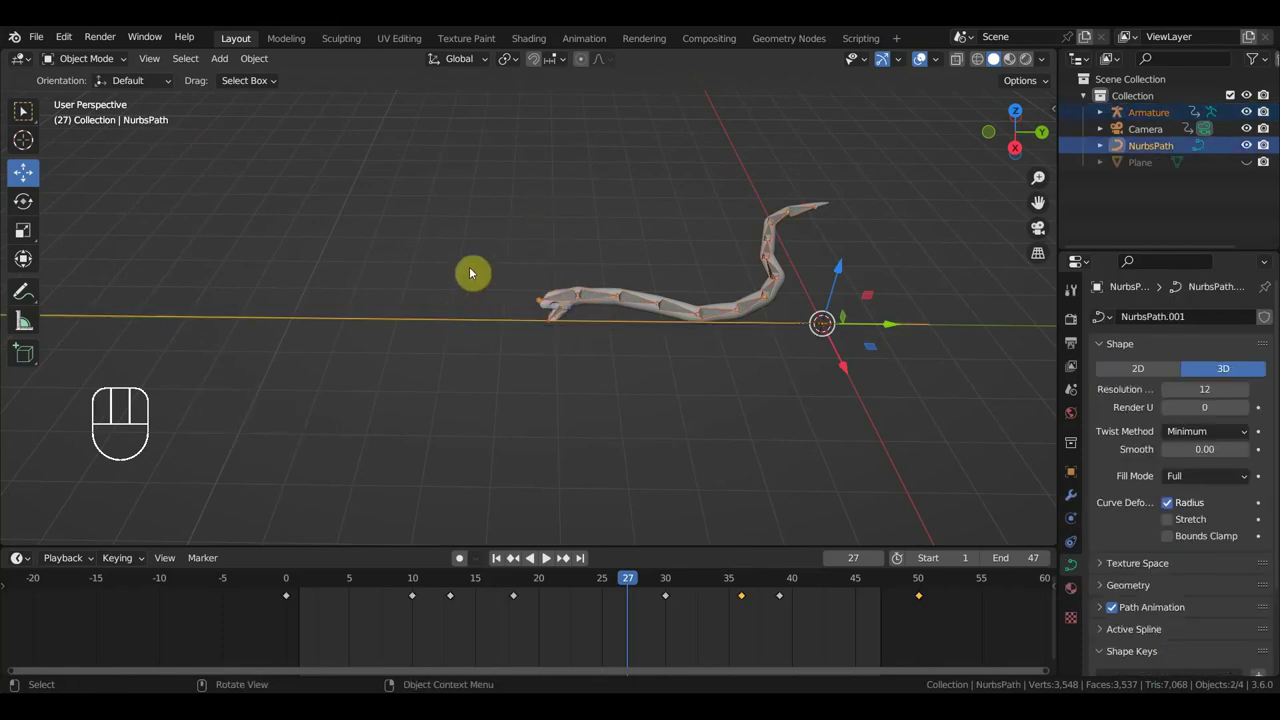
{"action": "key", "text": "ctrl"}
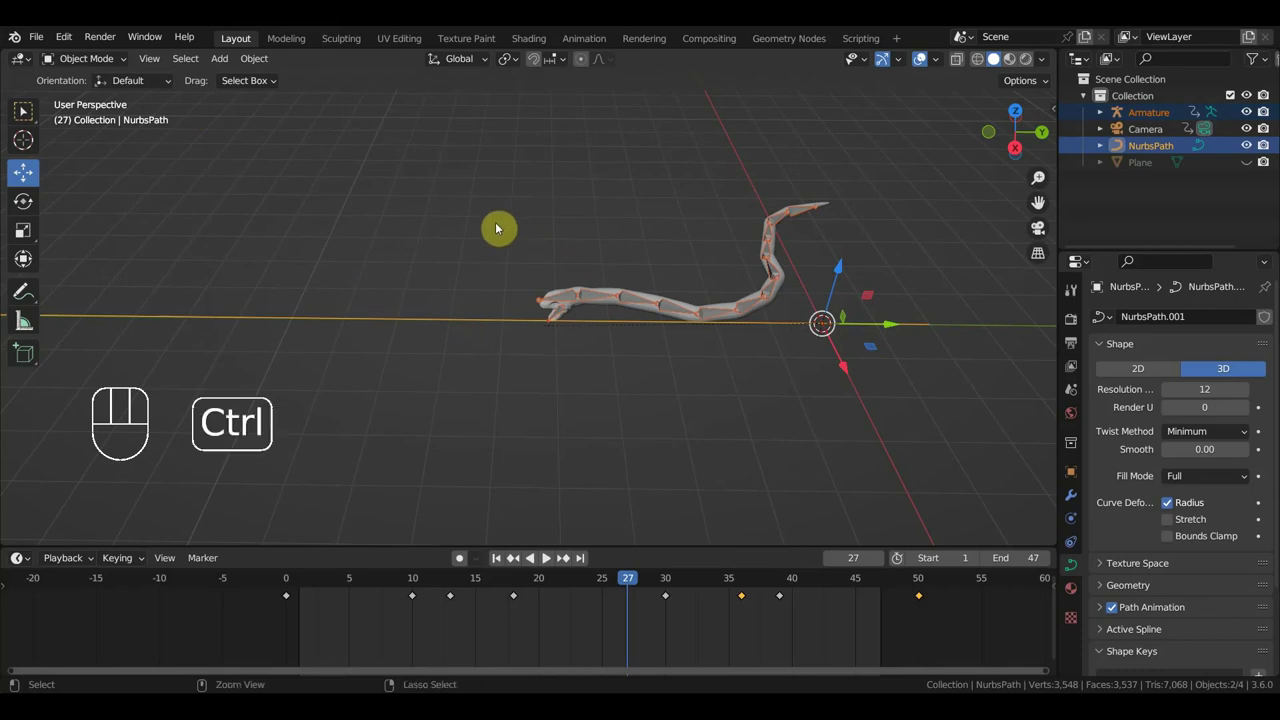
{"action": "key", "text": "ctrl+p"}
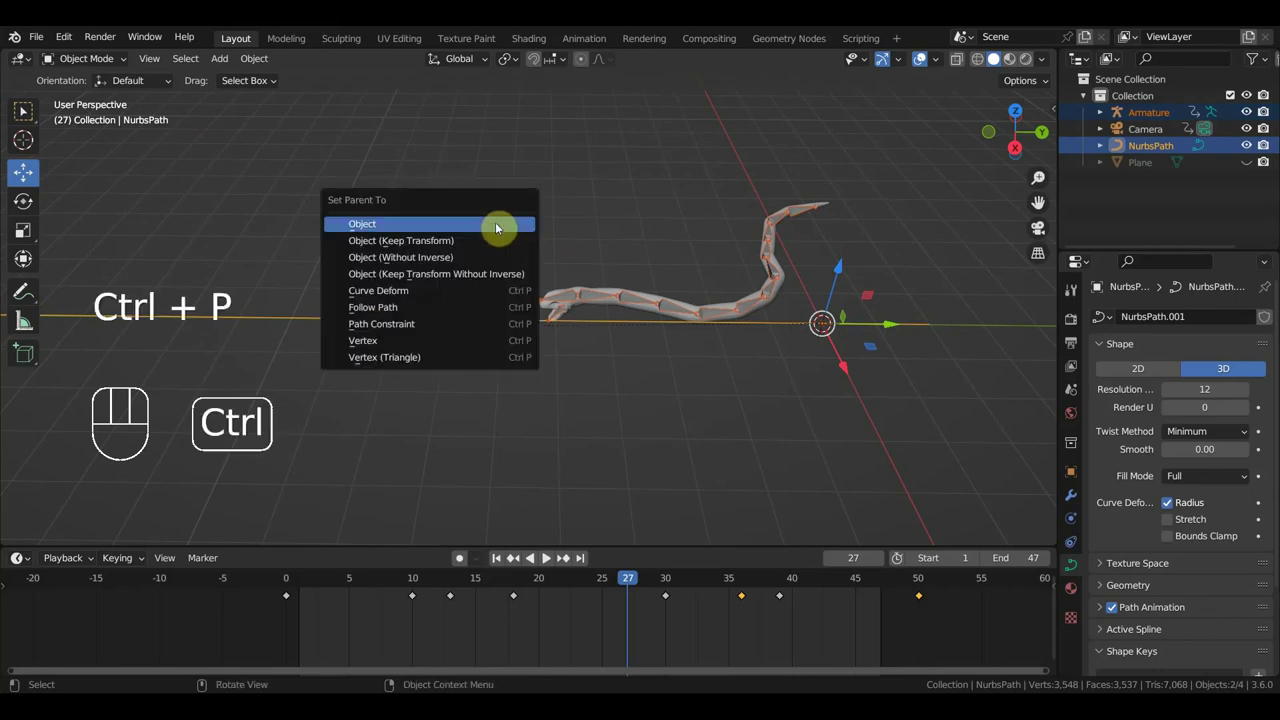
{"action": "left_click", "coordinate": [432, 306]}
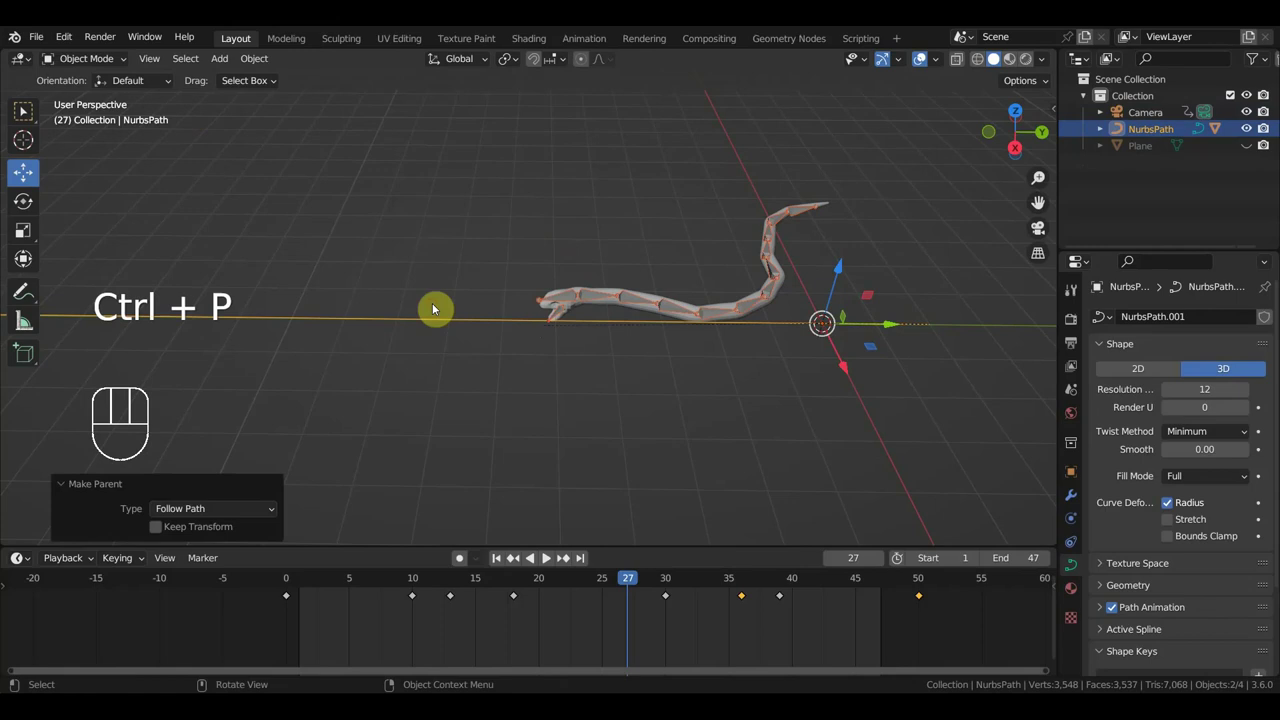
Expand the curve's Path Animation settings and play the animation to check the snake's travel along the path
{"action": "left_click", "coordinate": [1100, 607]}
{"action": "scroll", "coordinate": [1200, 585], "scroll_direction": "down", "scroll_amount": 2}
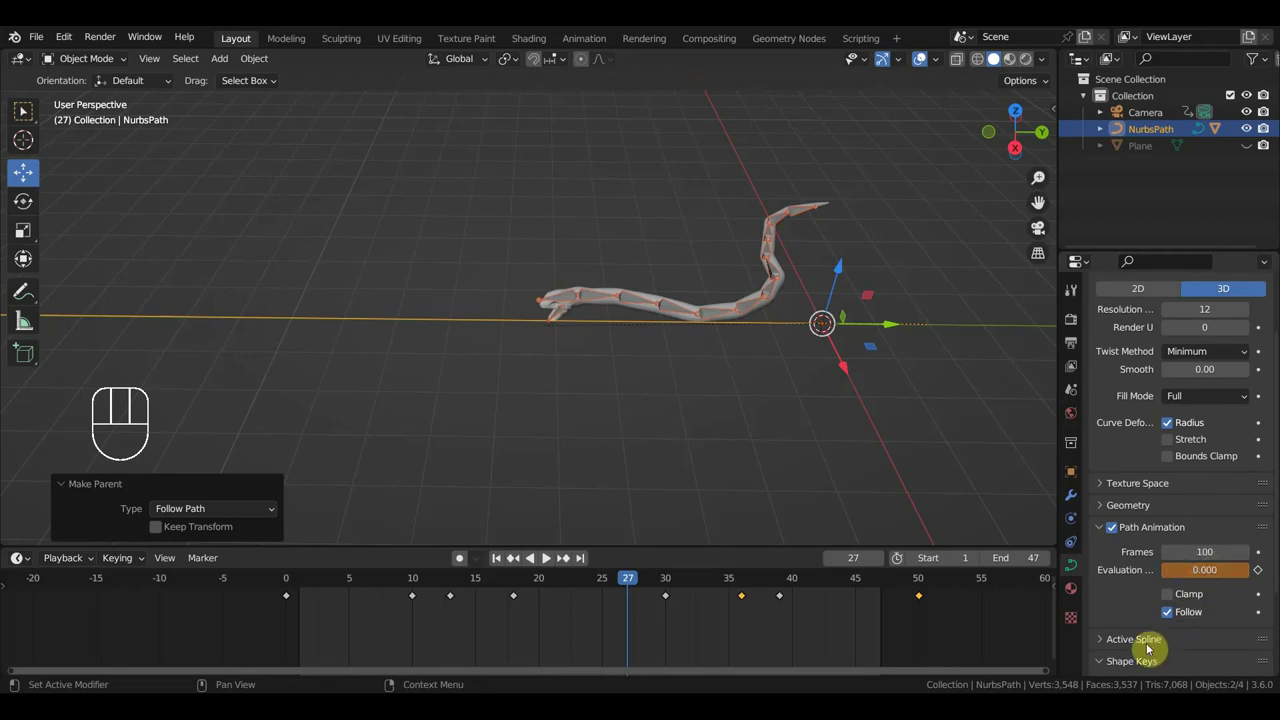
{"action": "key", "text": "space"}
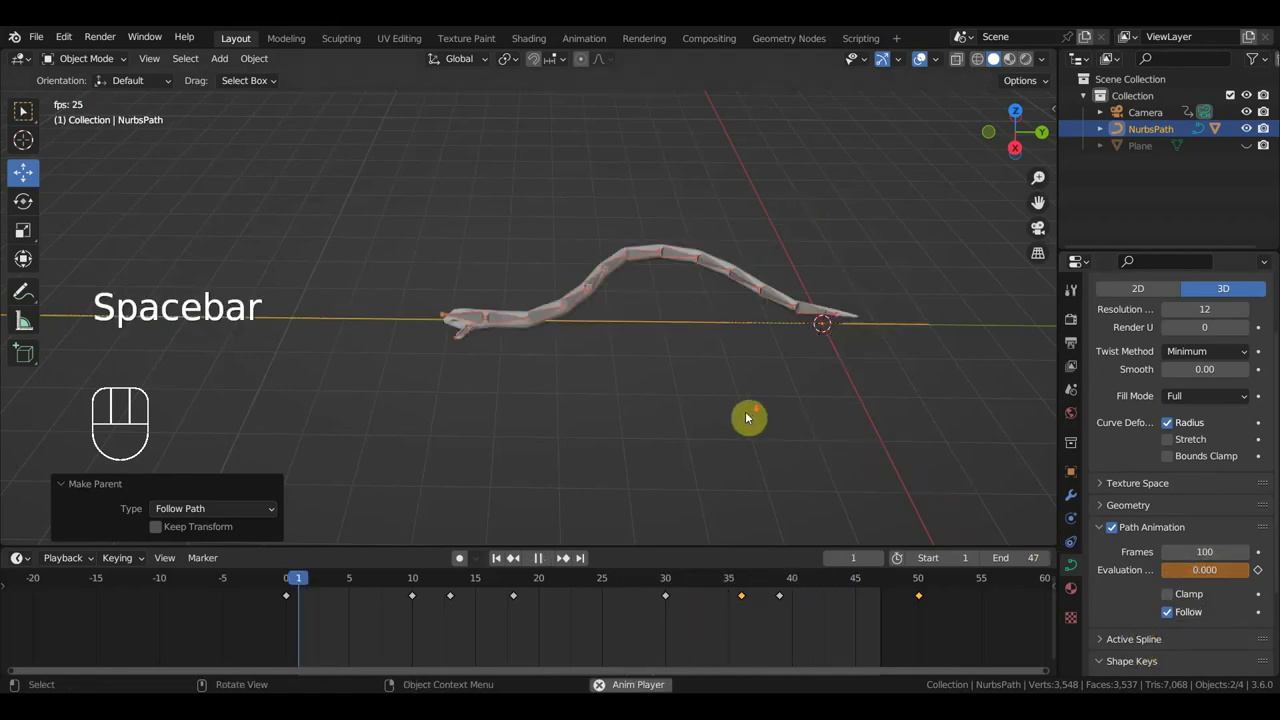
{"action": "key", "text": "space"}
{"action": "middle_click_drag", "start_coordinate": [669, 417], "coordinate": [990, 430], "text": "shift"}
{"action": "middle_click_drag", "start_coordinate": [706, 423], "coordinate": [817, 467], "text": "shift"}
Set the path animation's Frames to 50 and play back the faster movement
{"action": "left_click", "coordinate": [1207, 552]}
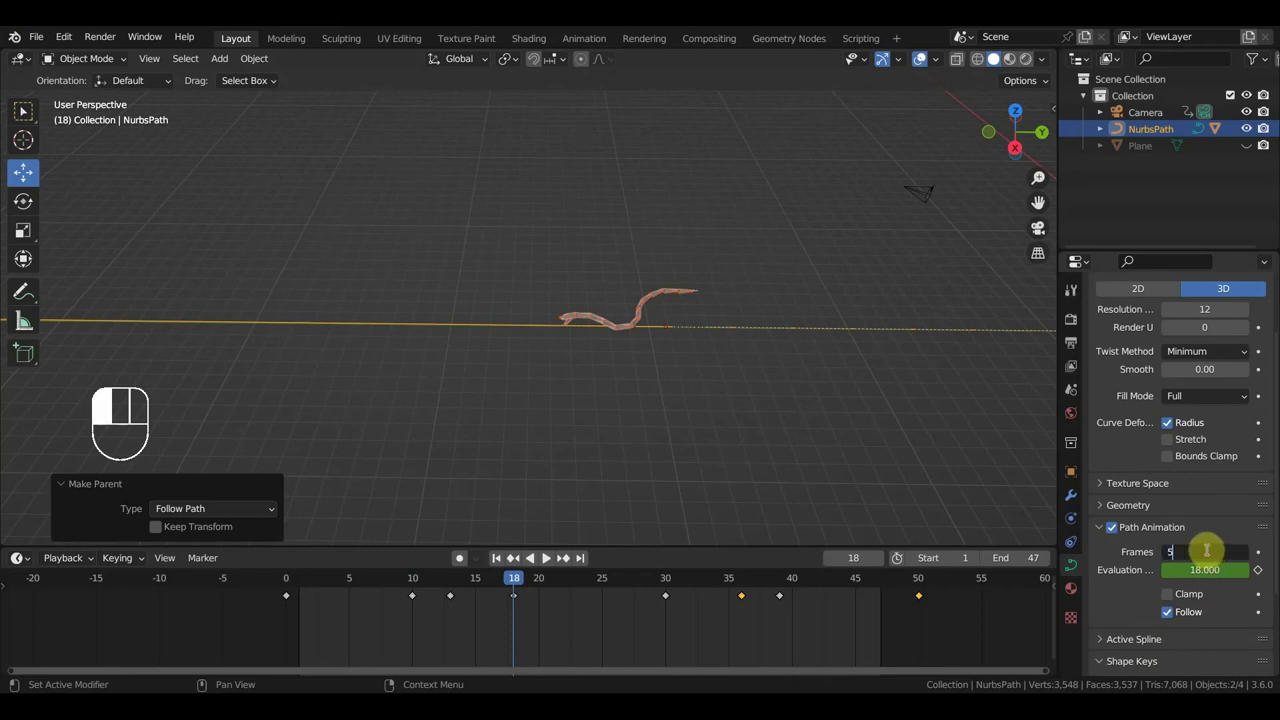
{"action": "type", "text": "50"}
{"action": "key", "text": "Return"}
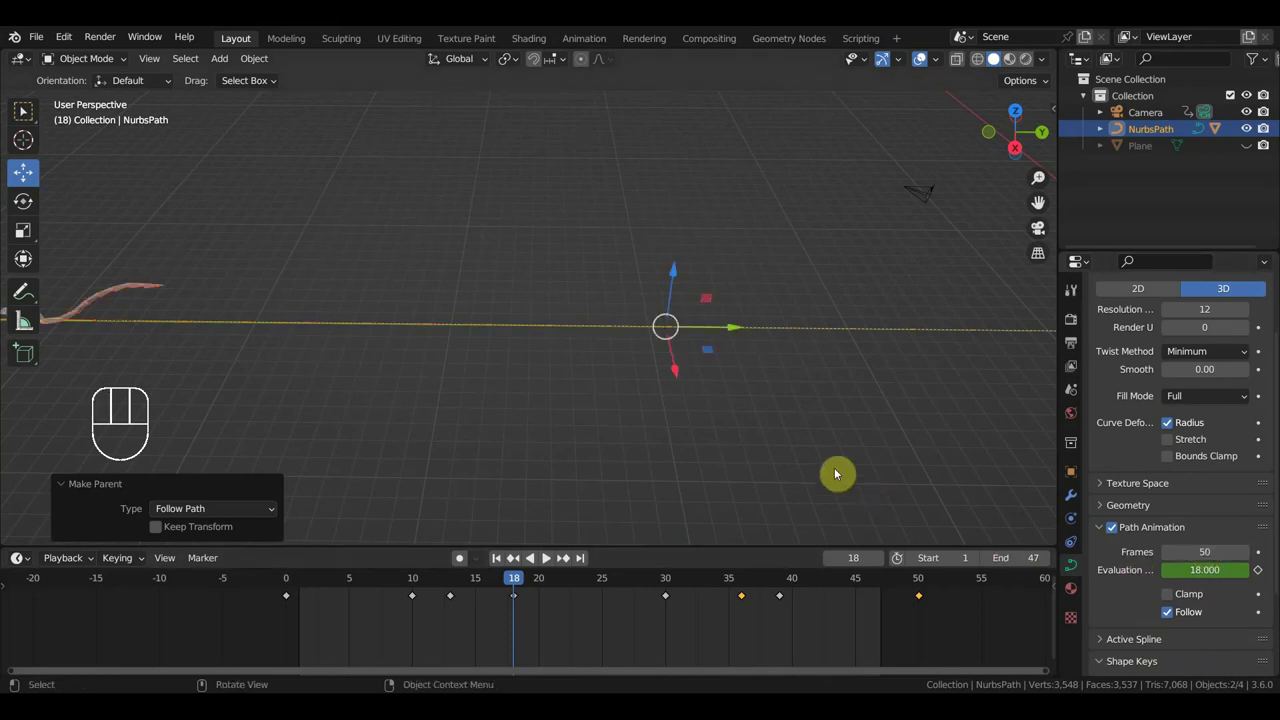
{"action": "key", "text": "space"}
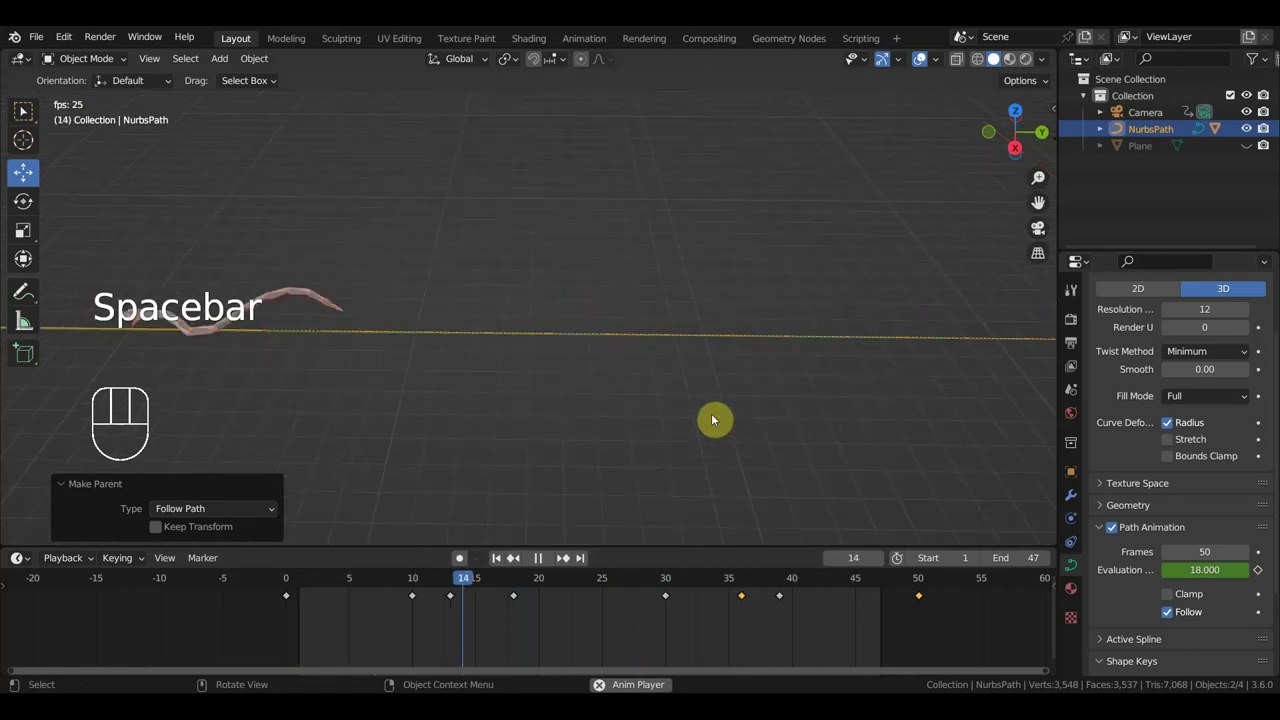
{"action": "key", "text": "space"}
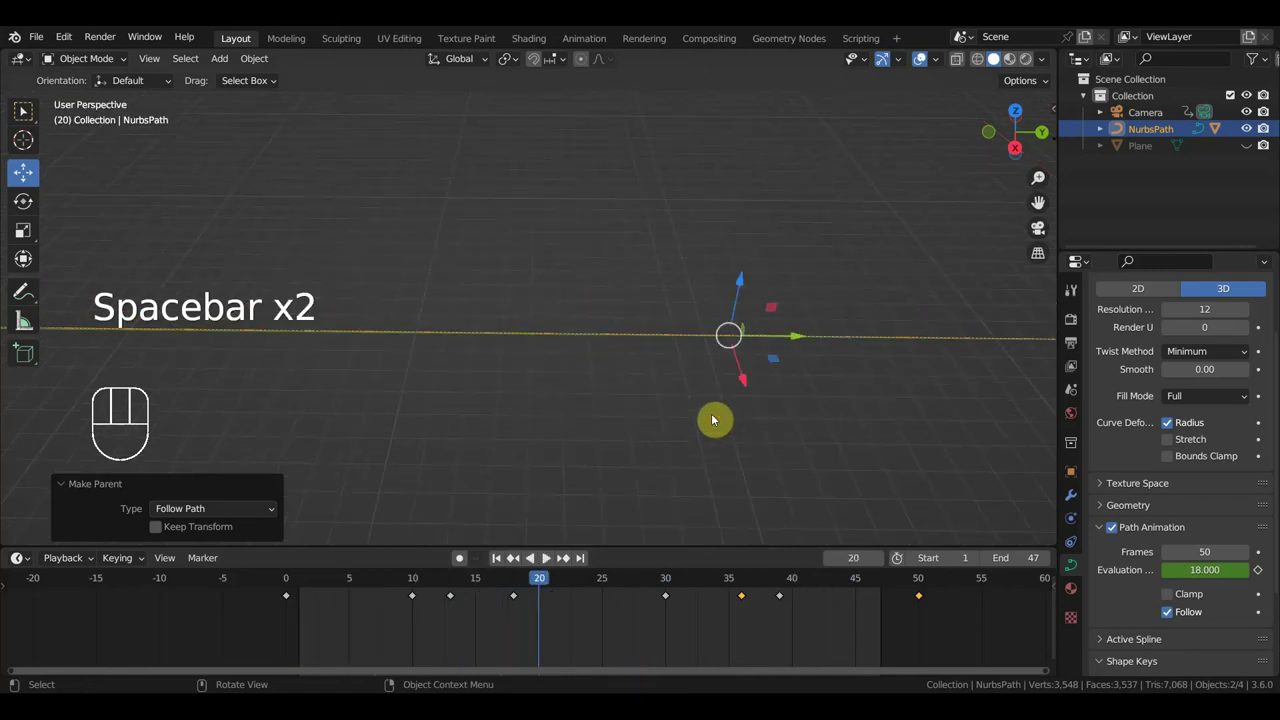
Switch the timeline area to the Nonlinear Animation editor, enlarge it, and push down ArmatureAction into a strip
{"action": "left_click", "coordinate": [20, 559]}
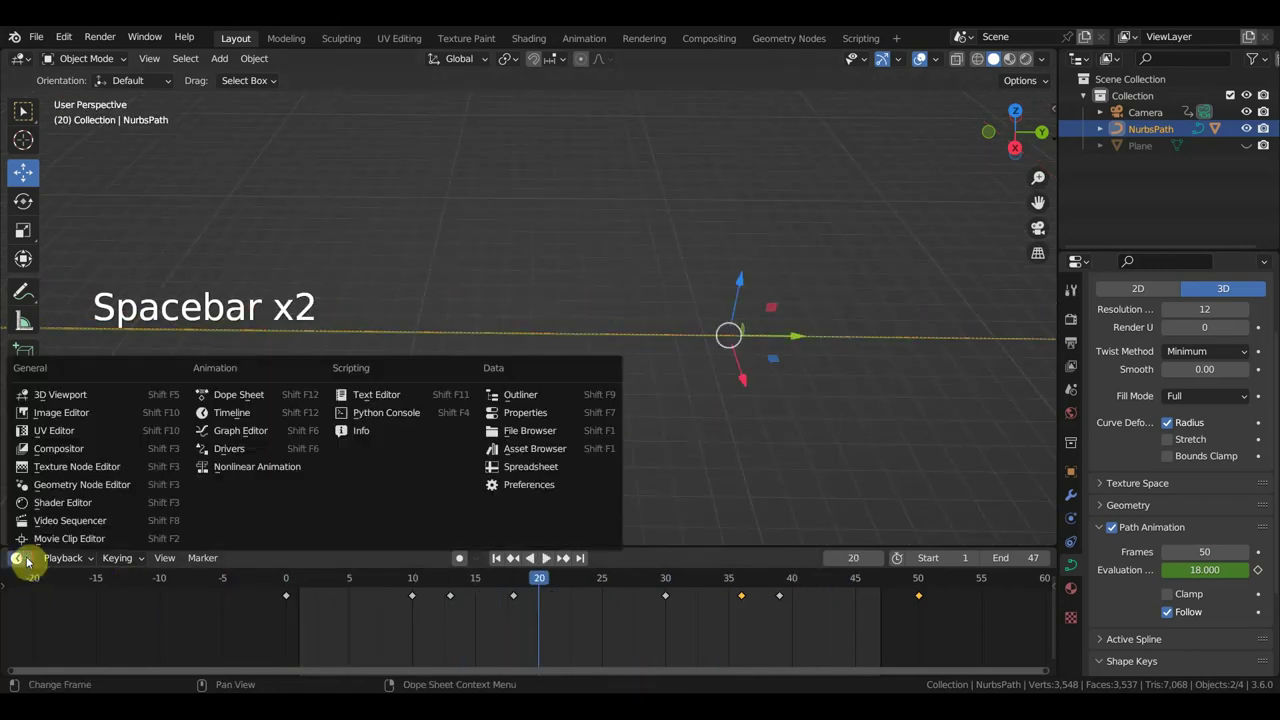
{"action": "left_click", "coordinate": [240, 470]}
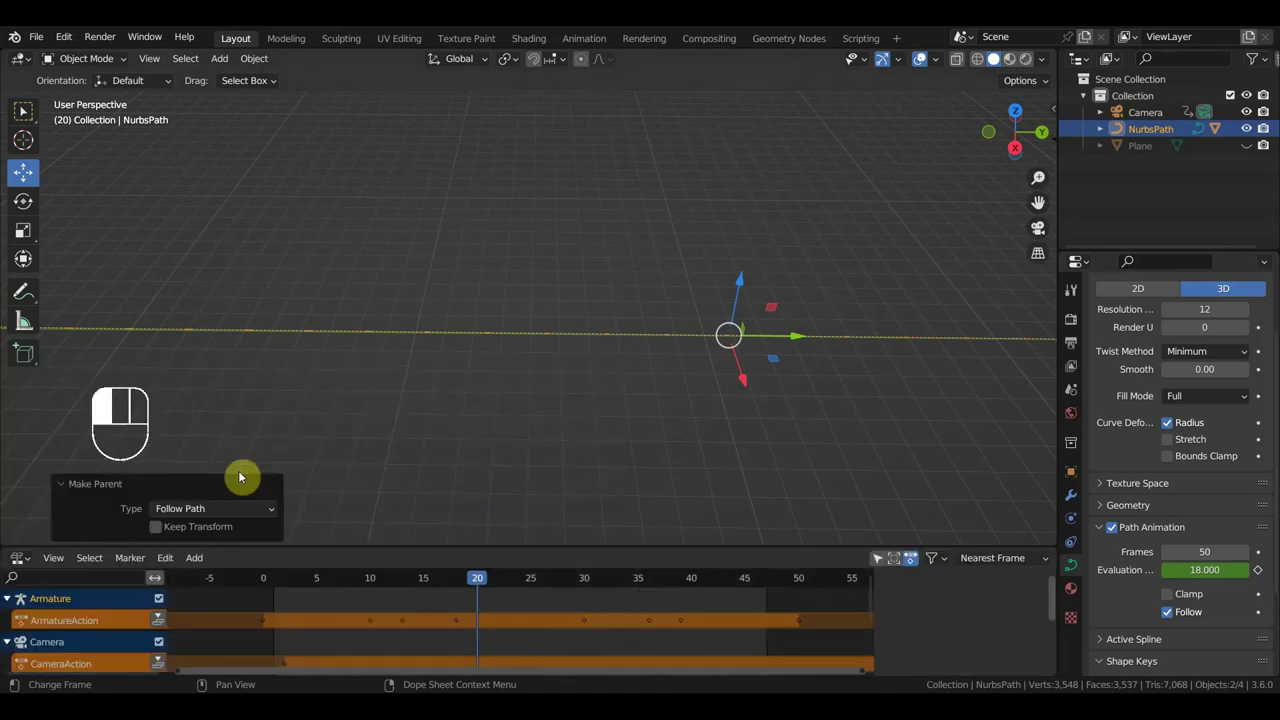
{"action": "left_click_drag", "start_coordinate": [543, 544], "coordinate": [580, 393]}
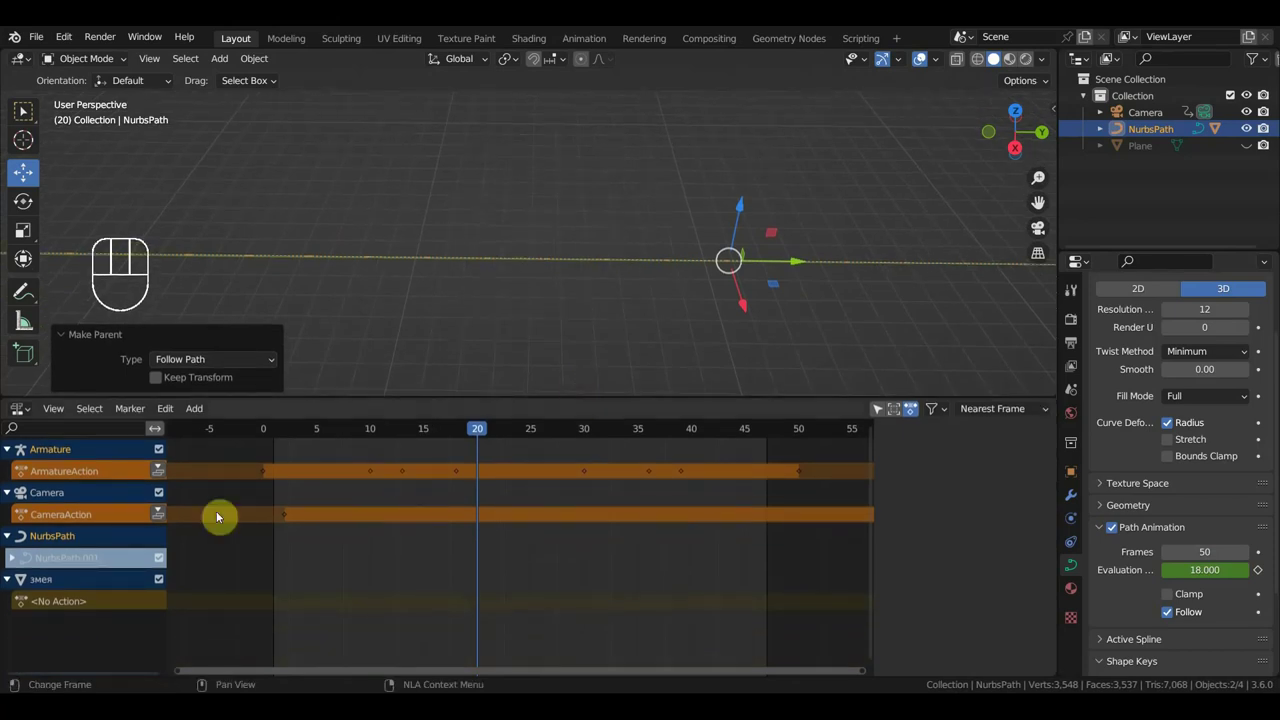
{"action": "left_click", "coordinate": [158, 469]}
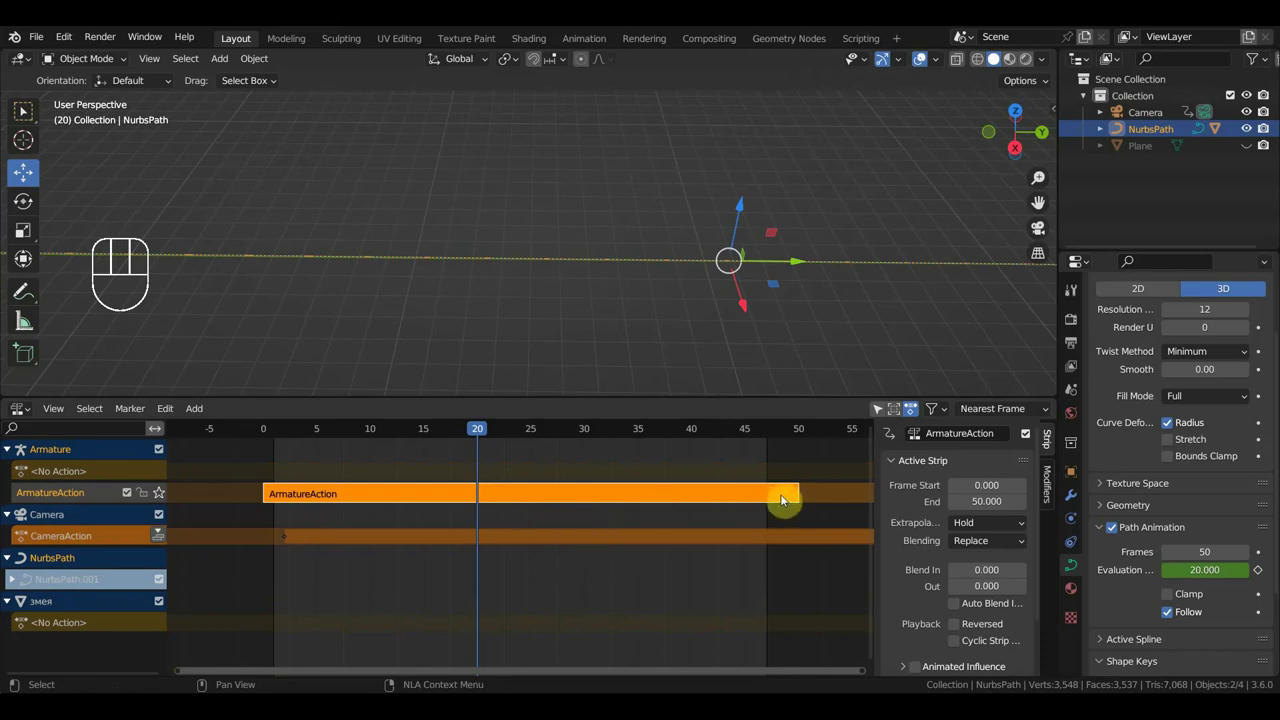
In the armature strip's Action Clip settings, set Playback Scale to 0.1 and Repeat to 9.4, and preview the animation
{"action": "scroll", "coordinate": [937, 604], "scroll_direction": "down", "scroll_amount": 2}
{"action": "scroll", "coordinate": [940, 602], "scroll_direction": "up", "scroll_amount": 2}
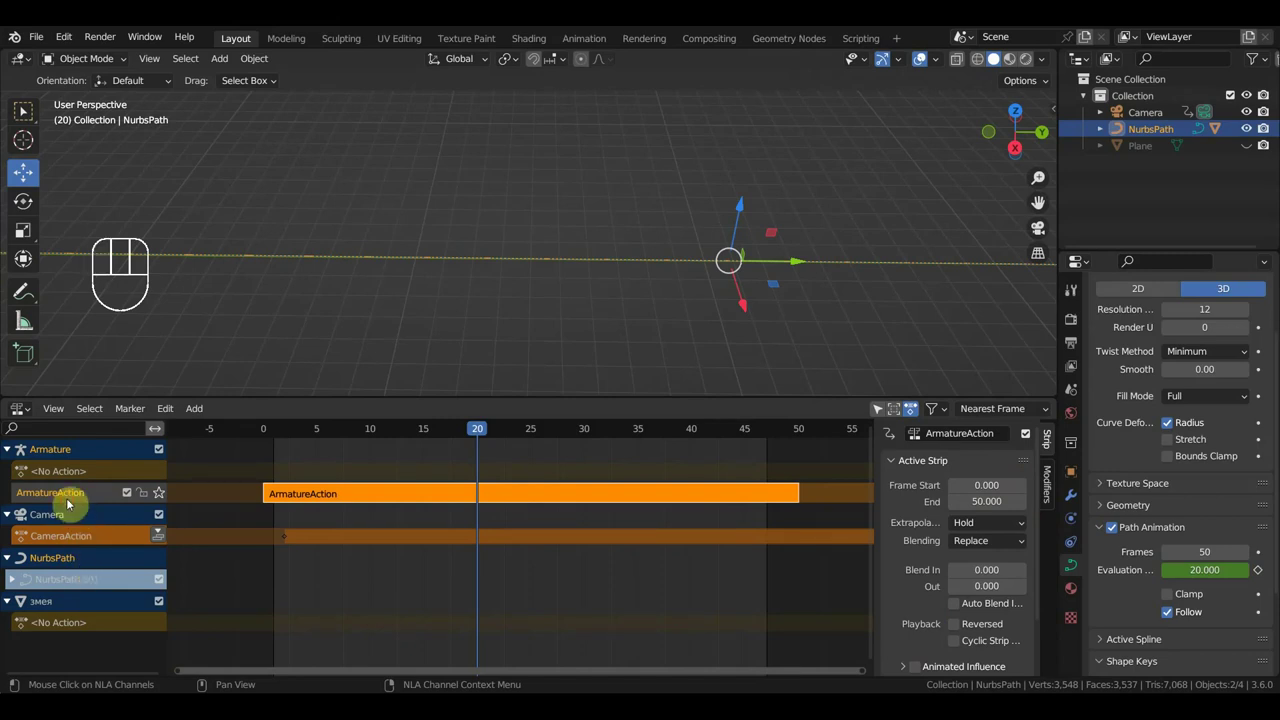
{"action": "scroll", "coordinate": [995, 622], "scroll_direction": "down", "scroll_amount": 2}
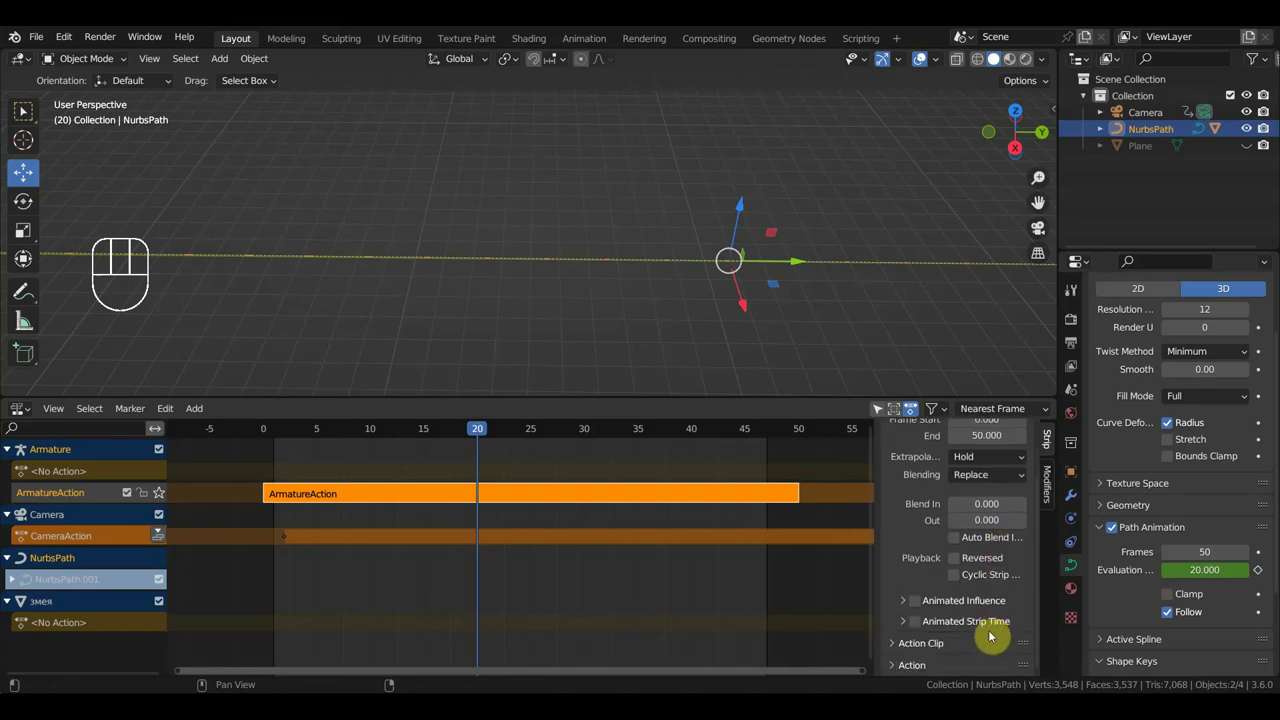
{"action": "left_click", "coordinate": [888, 645]}
{"action": "scroll", "coordinate": [900, 640], "scroll_direction": "down", "scroll_amount": 4}
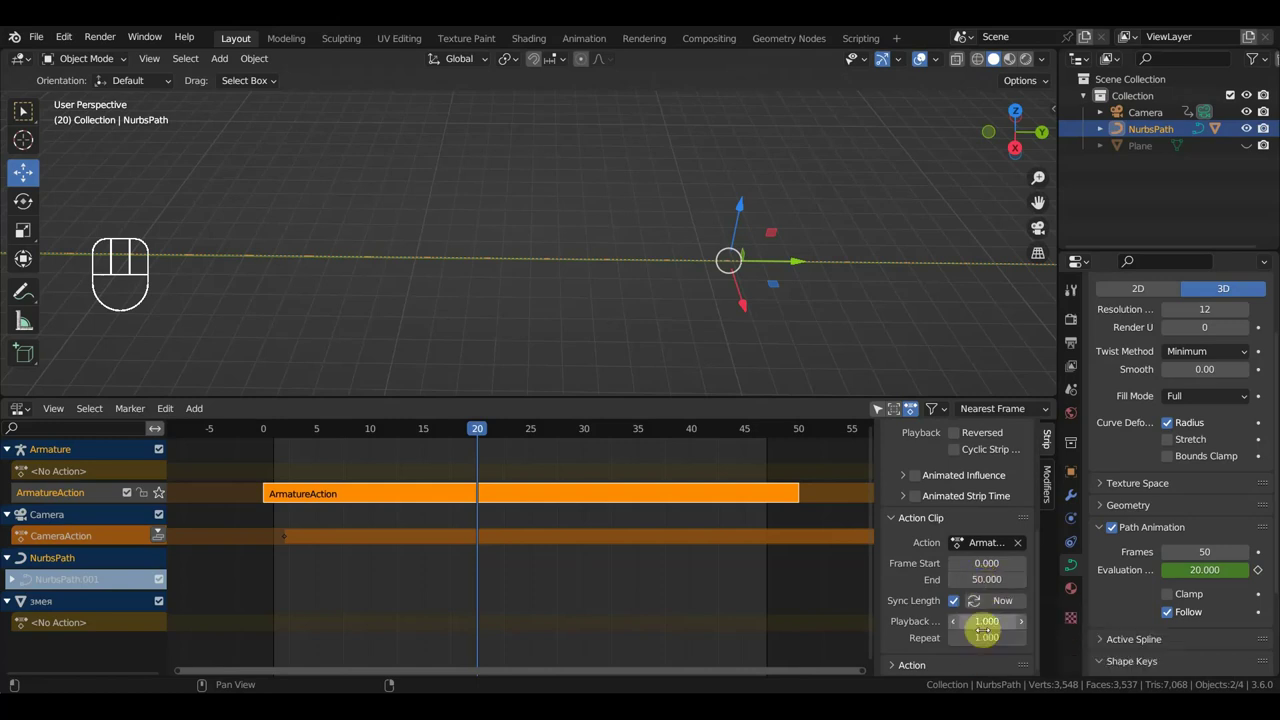
{"action": "mouse_move", "coordinate": [987, 621]}
{"action": "left_mouse_down"}
{"action": "mouse_move", "coordinate": [1005, 621]}
{"action": "mouse_move", "coordinate": [973, 621]}
{"action": "mouse_move", "coordinate": [987, 621]}
{"action": "left_mouse_up"}
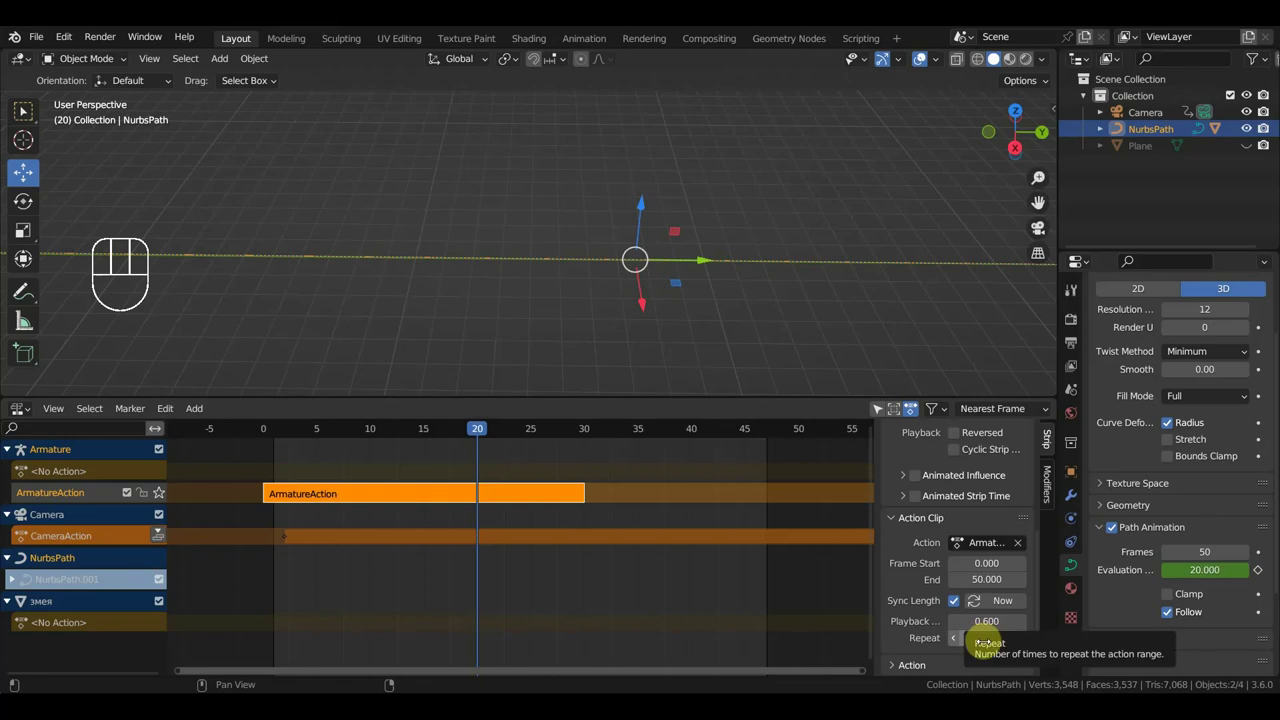
{"action": "mouse_move", "coordinate": [987, 638]}
{"action": "left_mouse_down"}
{"action": "mouse_move", "coordinate": [1005, 638]}
{"action": "mouse_move", "coordinate": [983, 638]}
{"action": "mouse_move", "coordinate": [1004, 621]}
{"action": "mouse_move", "coordinate": [972, 621]}
{"action": "mouse_move", "coordinate": [1005, 638]}
{"action": "left_mouse_up"}
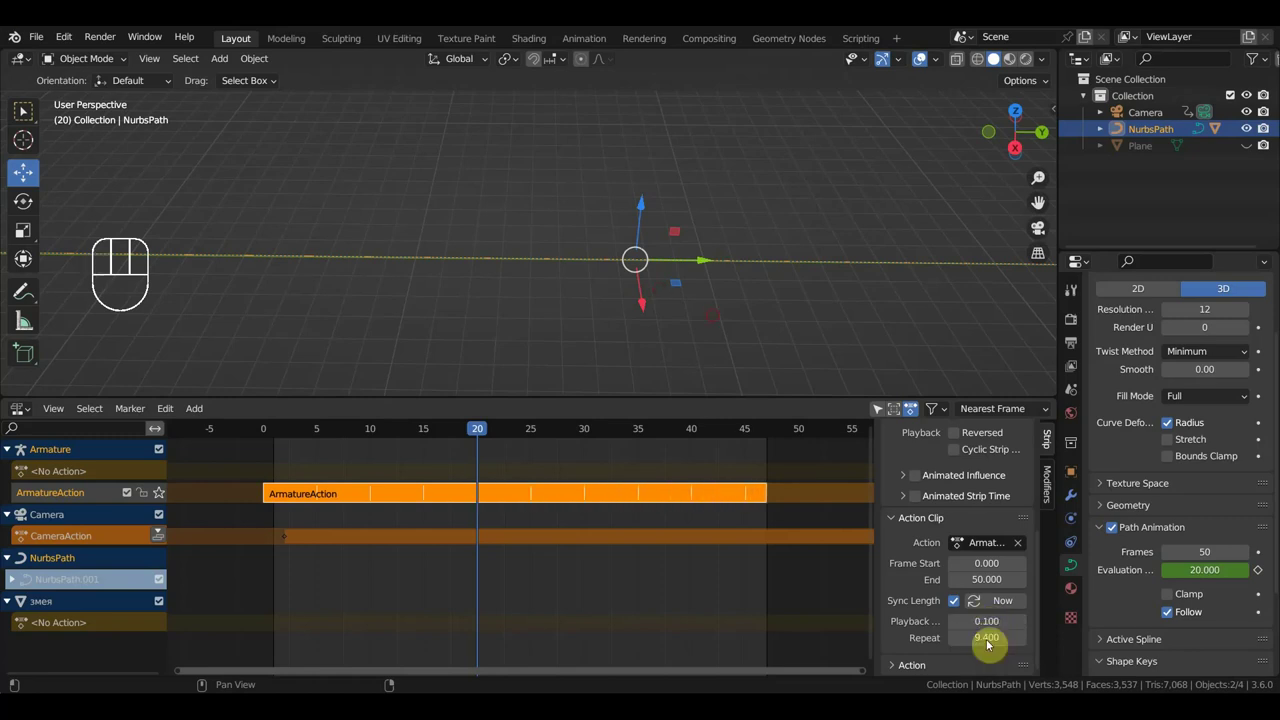
{"action": "key", "text": "space"}
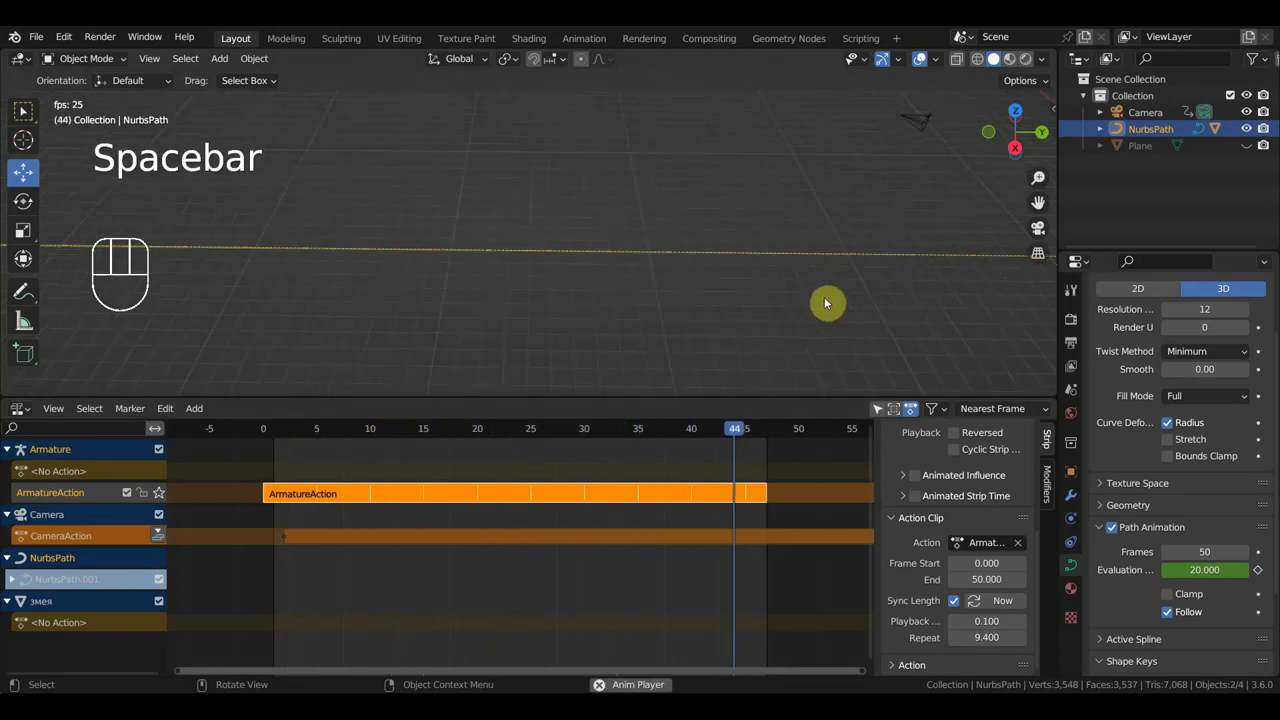
{"action": "key", "text": "space"}
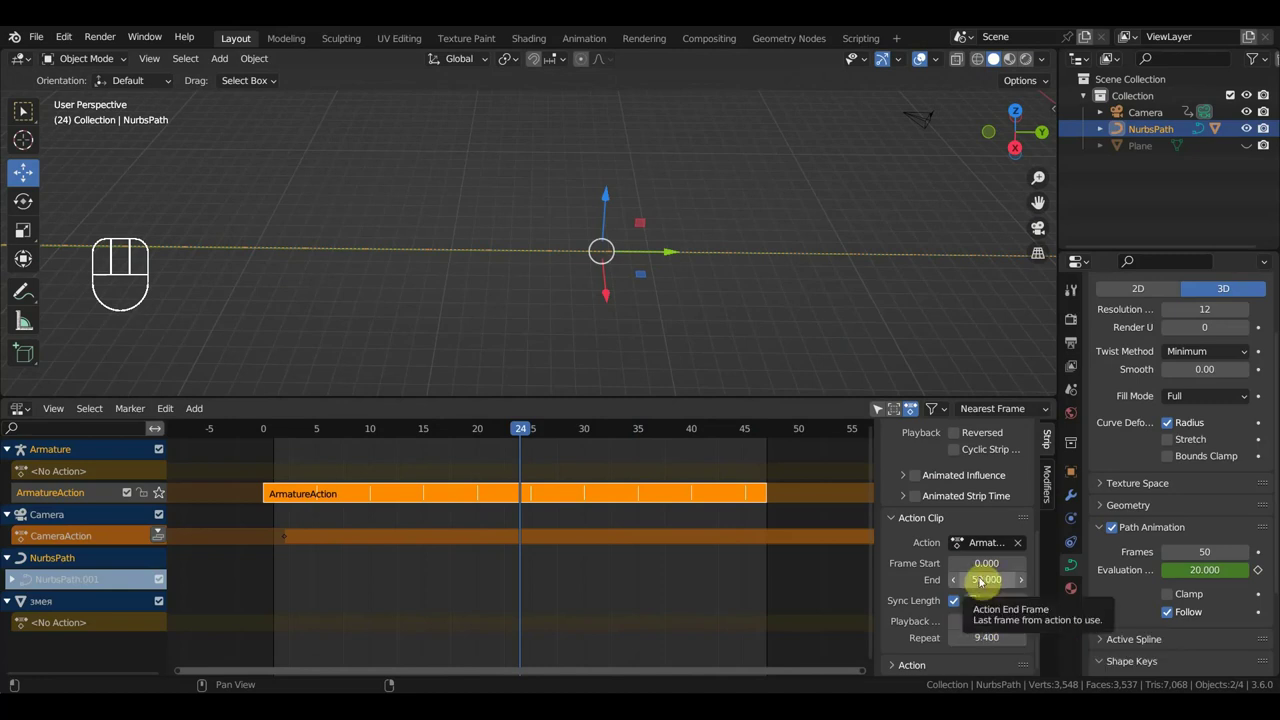
Raise the armature strip's Repeat value to 25.1
{"action": "left_click_drag", "start_coordinate": [986, 637], "coordinate": [1010, 637]}
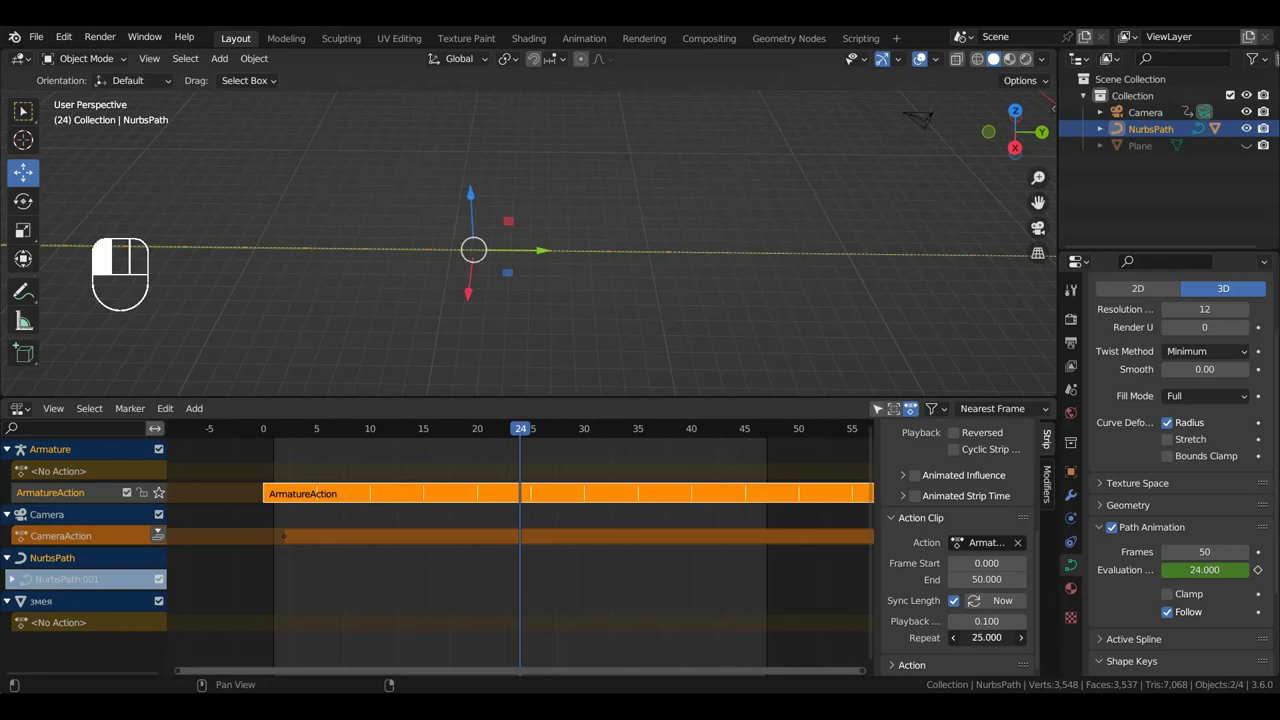
{"action": "left_click_drag", "start_coordinate": [986, 637], "coordinate": [986, 630]}
{"action": "middle_click_drag", "start_coordinate": [712, 380], "coordinate": [733, 320]}
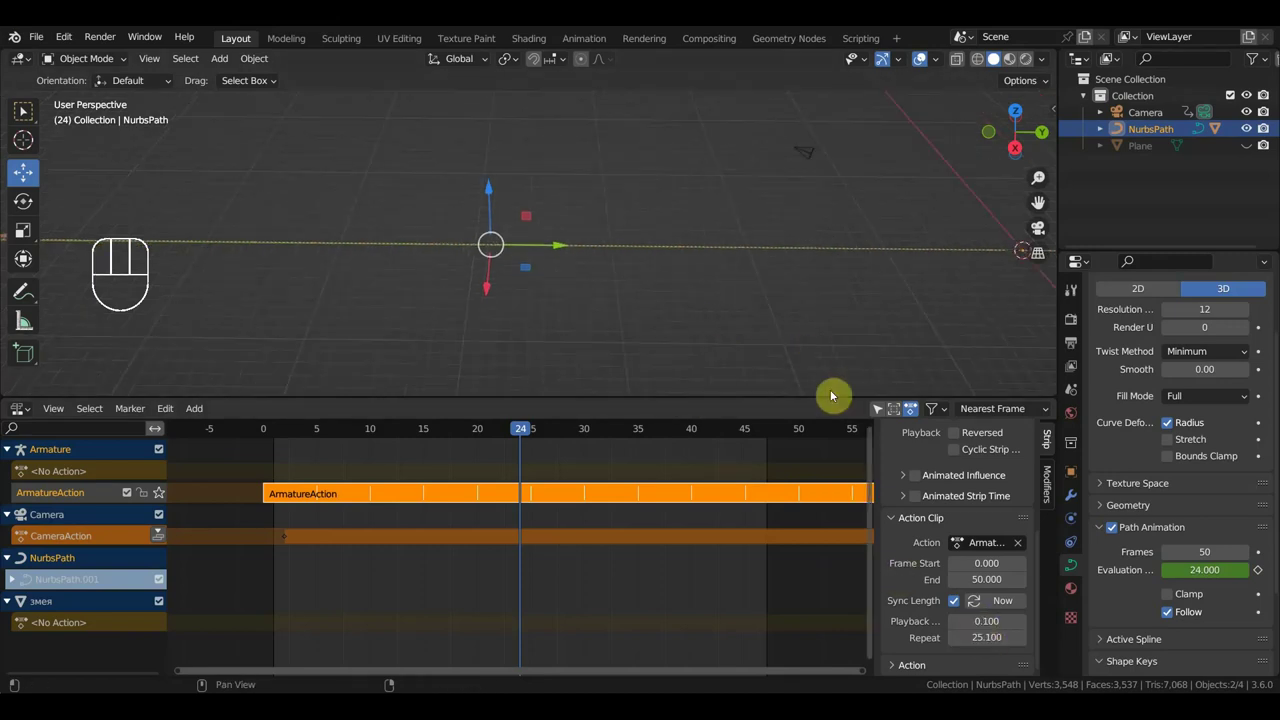
Try to lower the armature strip's Playback Scale below 0.1
{"action": "left_click", "coordinate": [954, 626]}
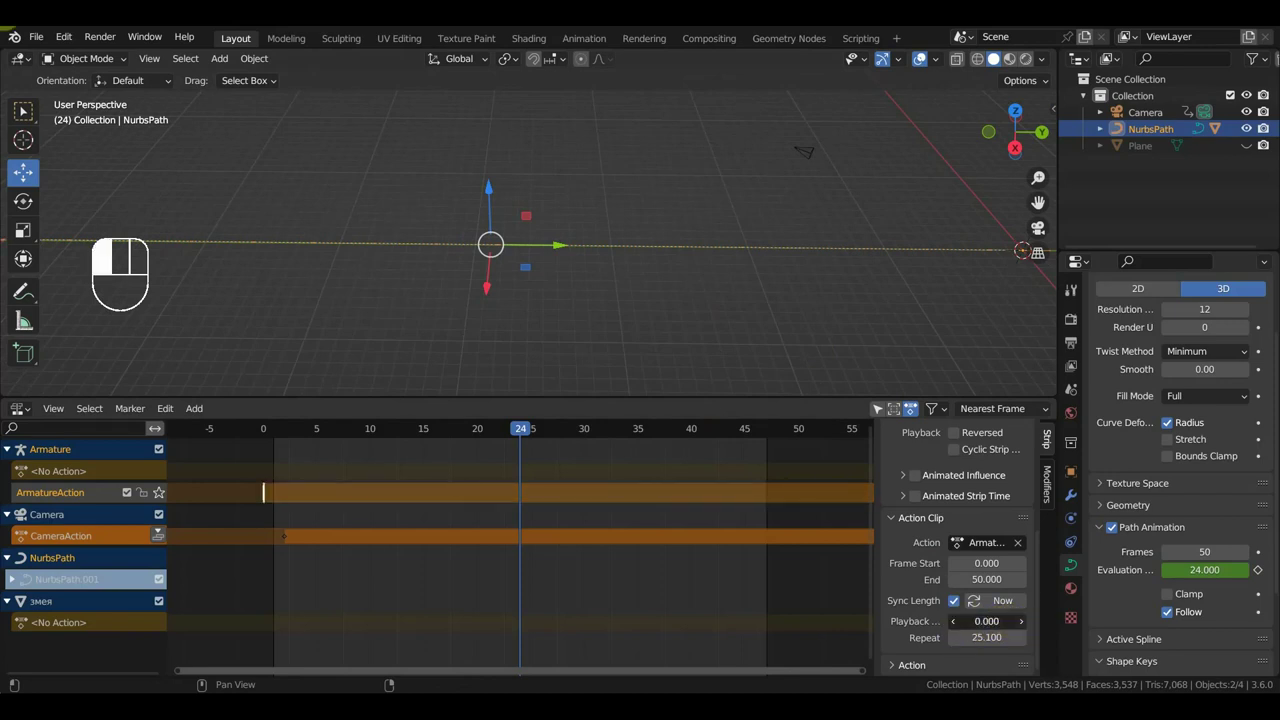
{"action": "left_click_drag", "start_coordinate": [980, 621], "coordinate": [988, 622]}
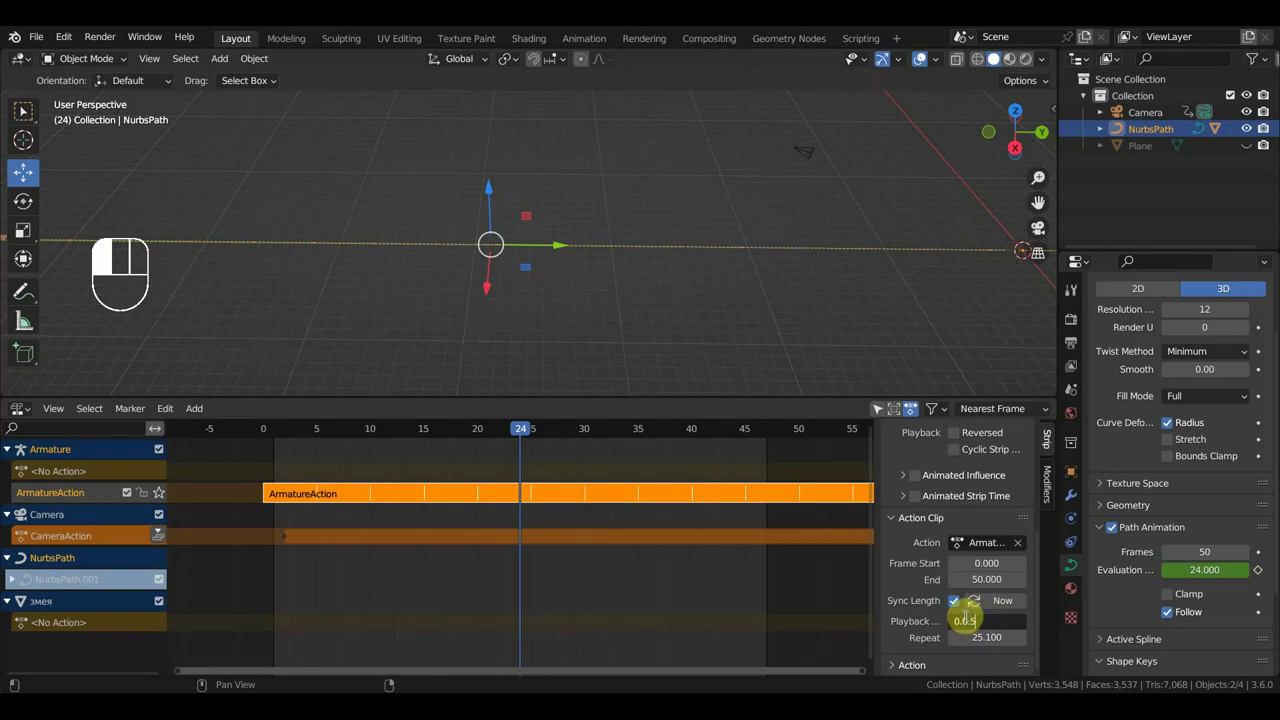
{"action": "key", "text": "Return"}
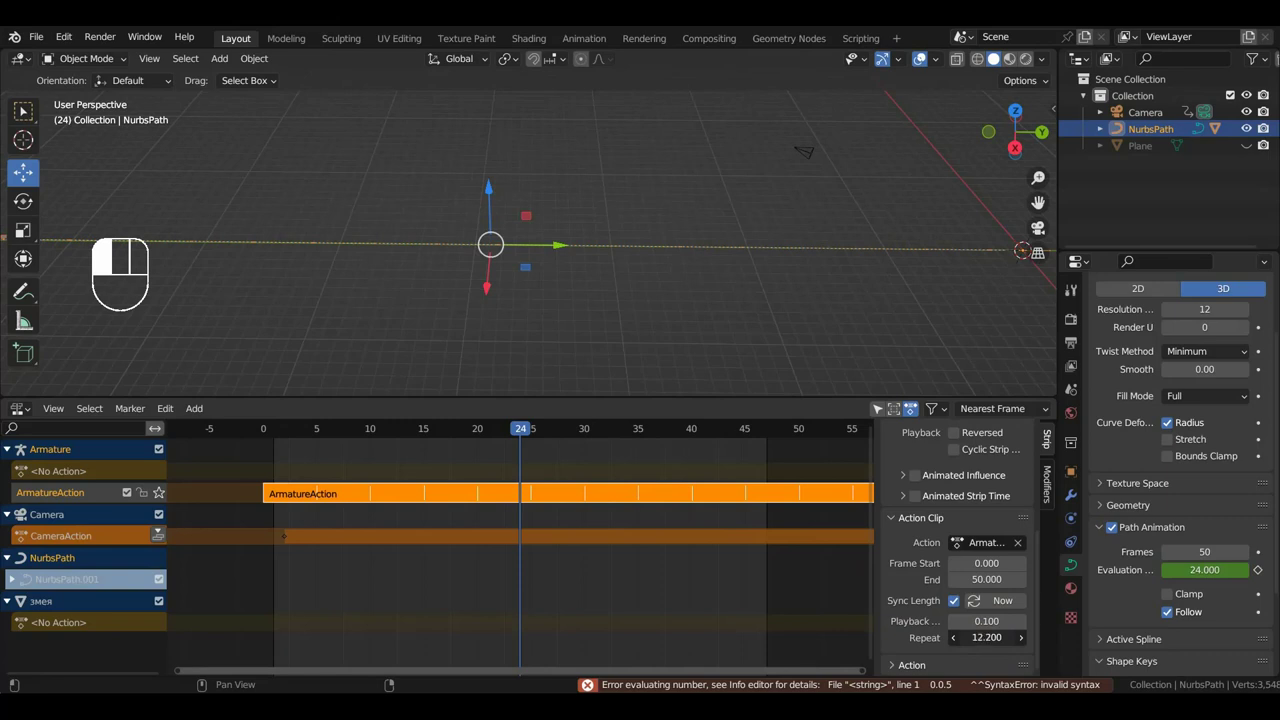
Set the armature strip's Repeat to 9.6 and check its modifiers
{"action": "left_click_drag", "start_coordinate": [986, 637], "coordinate": [966, 637]}
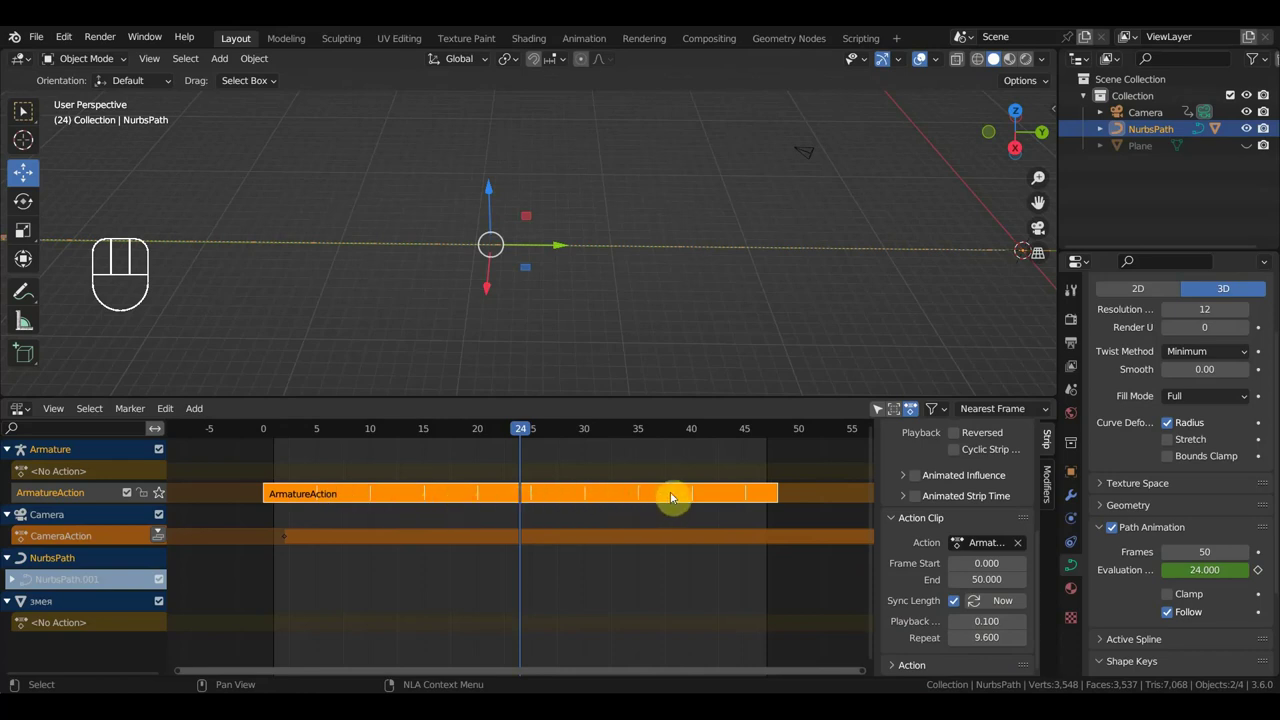
{"action": "right_click_drag", "start_coordinate": [565, 506], "coordinate": [646, 576]}
{"action": "left_click", "coordinate": [1048, 492]}
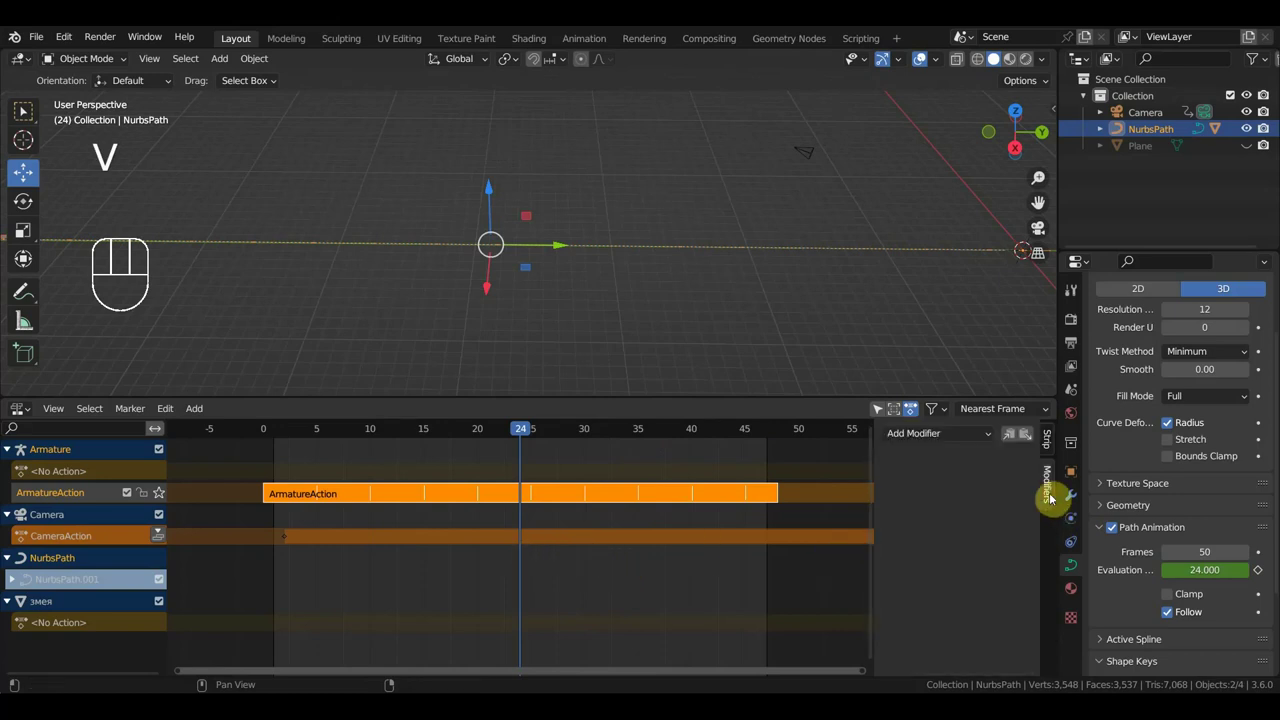
{"action": "left_click", "coordinate": [1047, 440]}
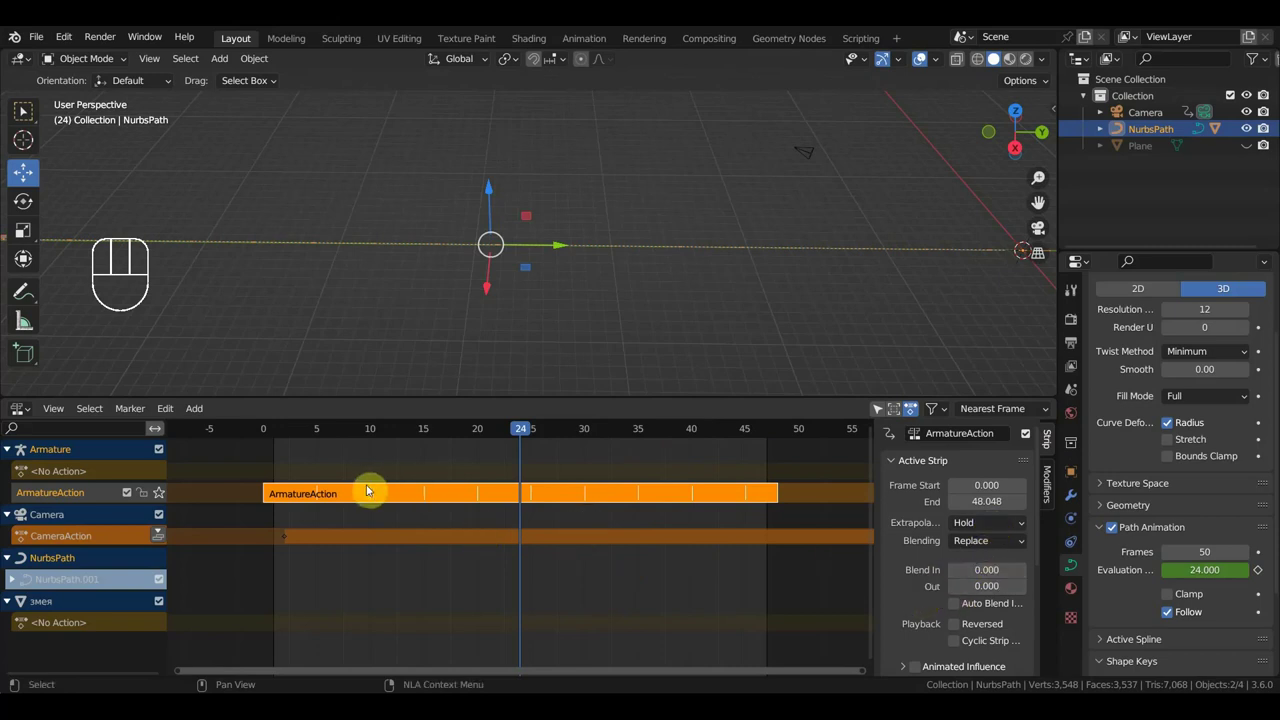
Switch the NLA editor area to the Timeline and shrink it to enlarge the 3D viewport
{"action": "middle_click_drag", "start_coordinate": [491, 280], "coordinate": [505, 277]}
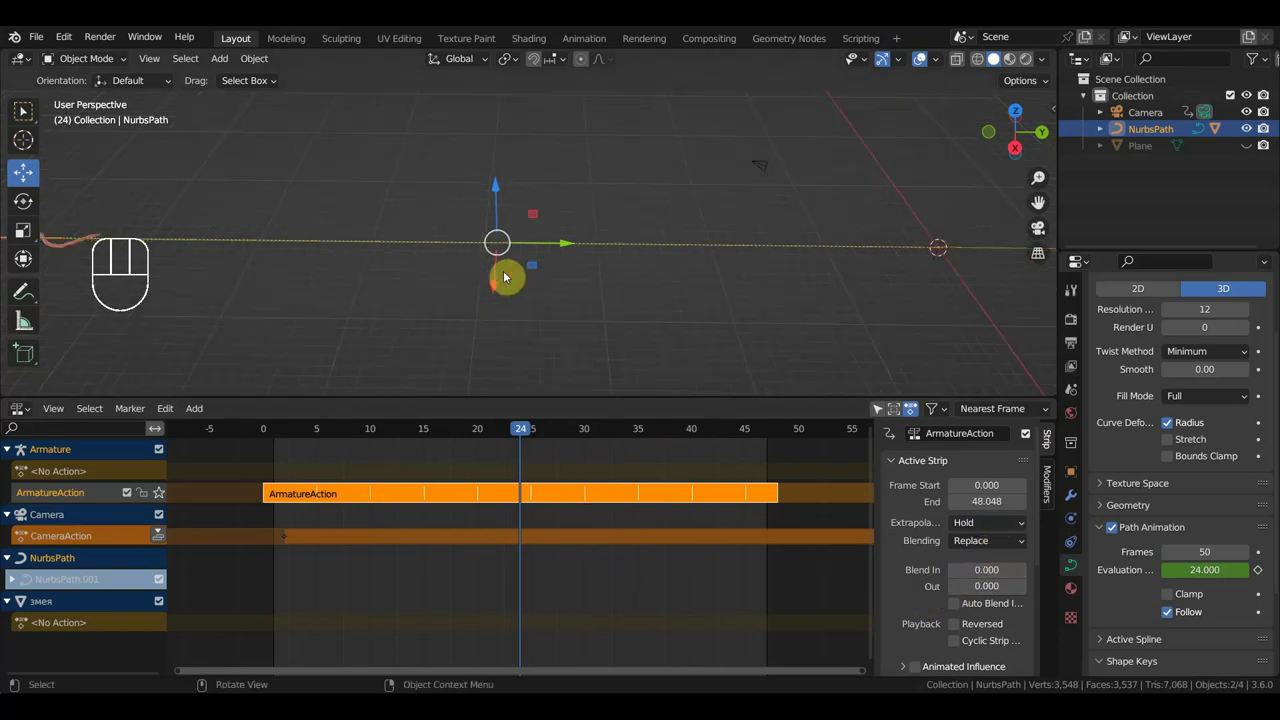
{"action": "left_click", "coordinate": [22, 410]}
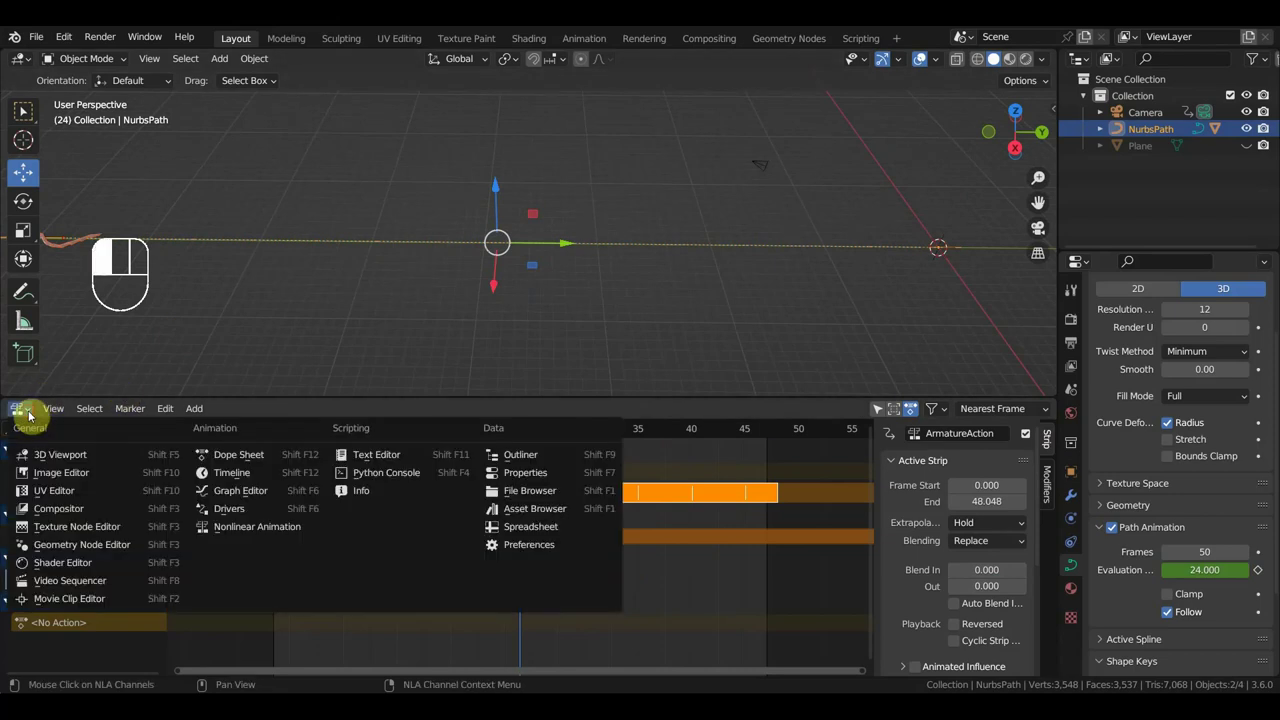
{"action": "left_click", "coordinate": [29, 415]}
{"action": "left_click", "coordinate": [23, 411]}
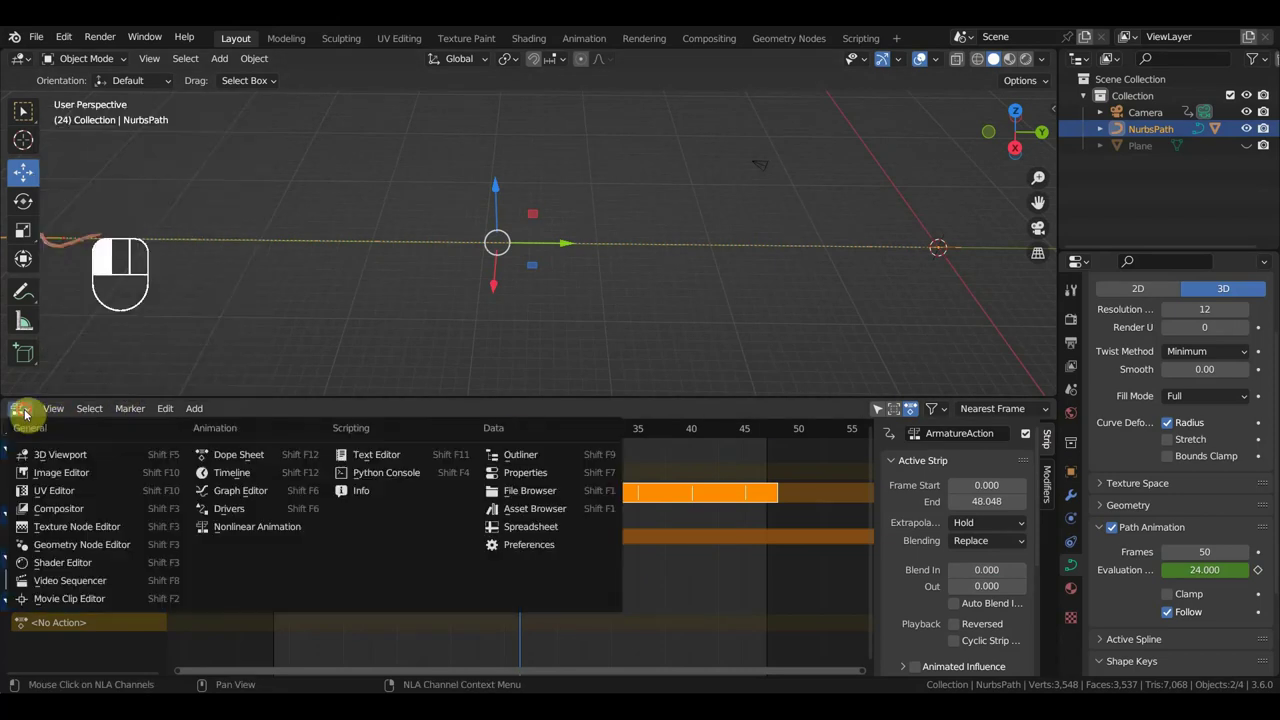
{"action": "left_click", "coordinate": [232, 472]}
{"action": "middle_click_drag", "start_coordinate": [540, 317], "coordinate": [668, 285]}
{"action": "left_click_drag", "start_coordinate": [638, 406], "coordinate": [645, 575]}
Play the animation and watch the snake travel along the path from several angles
{"action": "middle_click_drag", "start_coordinate": [646, 493], "coordinate": [697, 376]}
{"action": "key", "text": "space"}
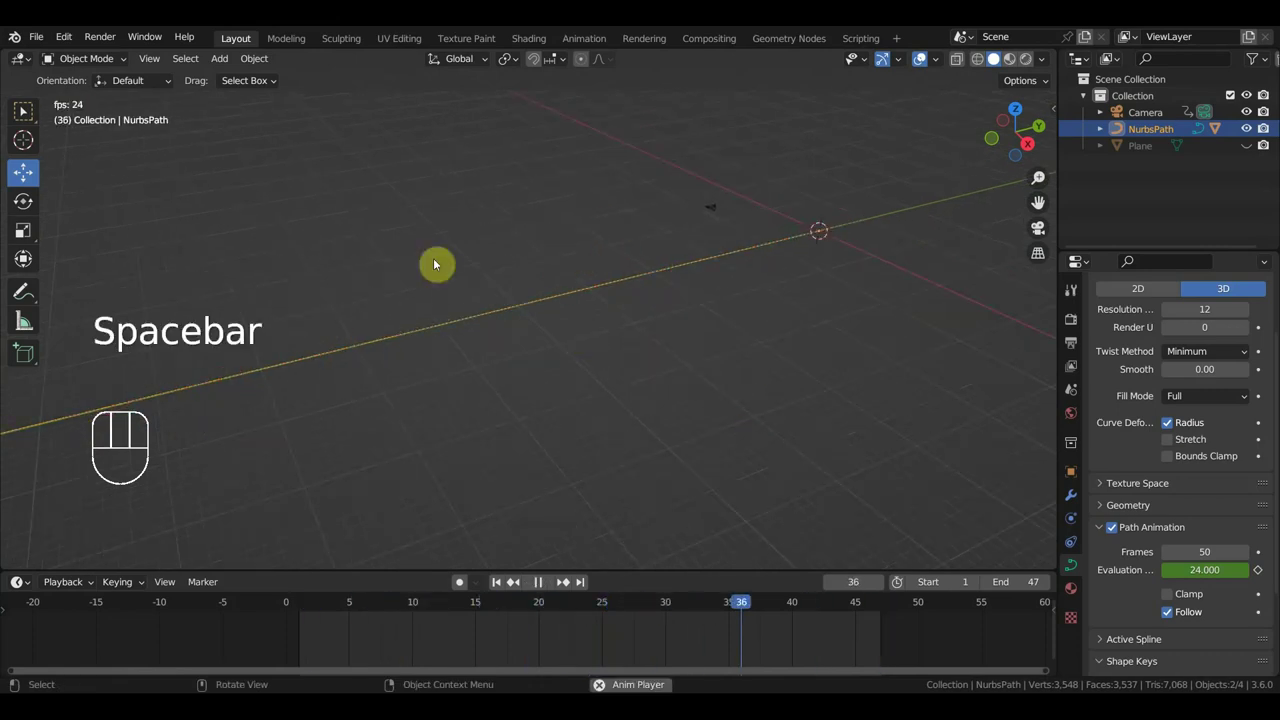
{"action": "middle_click_drag", "start_coordinate": [543, 291], "coordinate": [654, 326]}
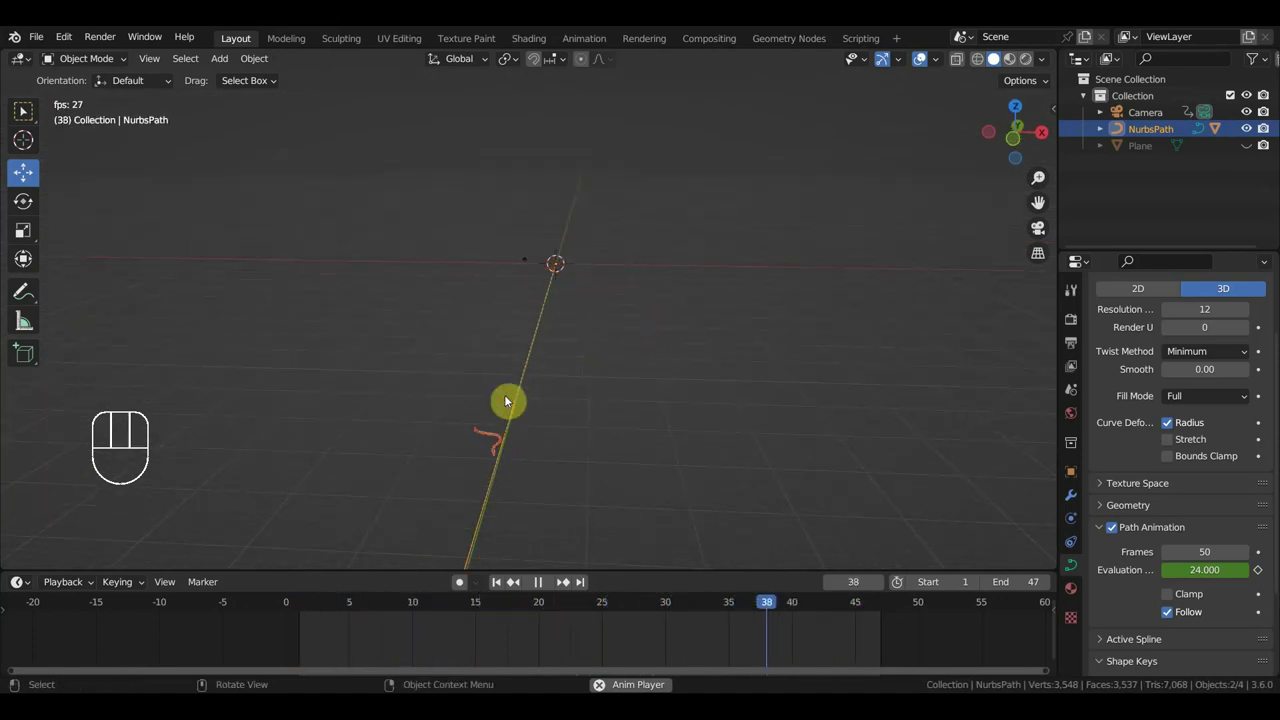
{"action": "middle_click_drag", "start_coordinate": [726, 329], "coordinate": [701, 277]}
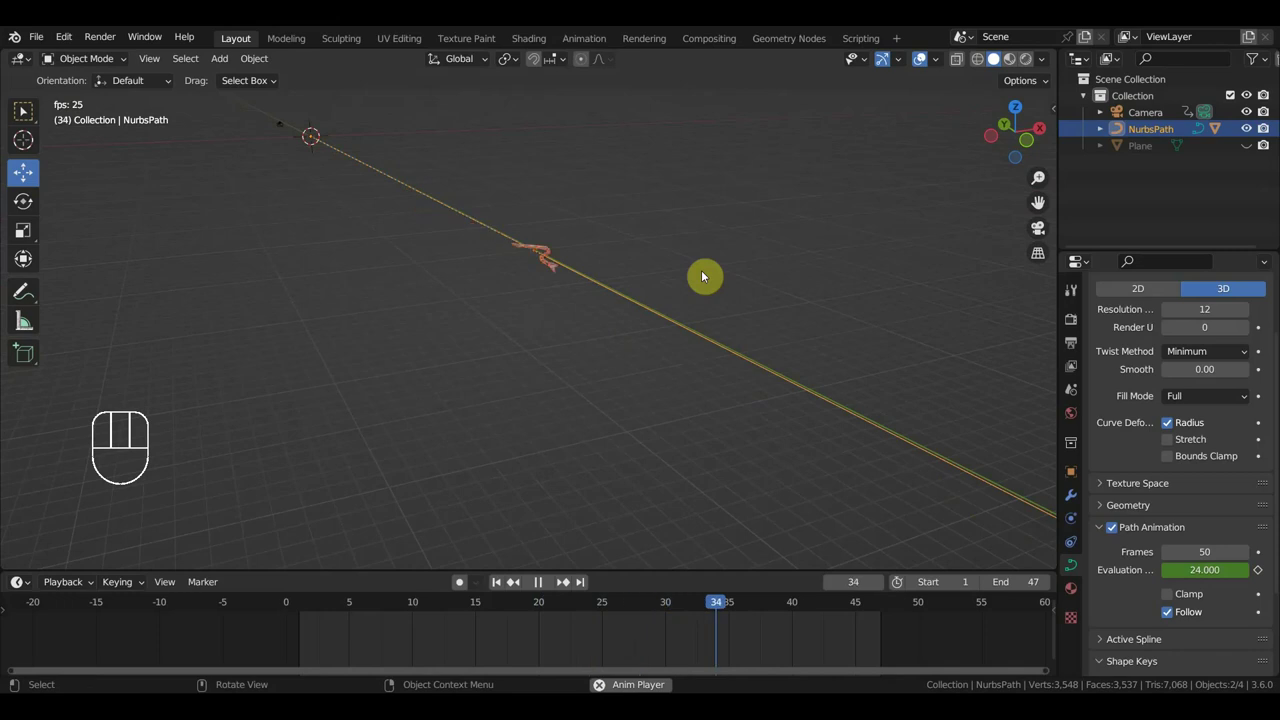
{"action": "key", "text": "space"}
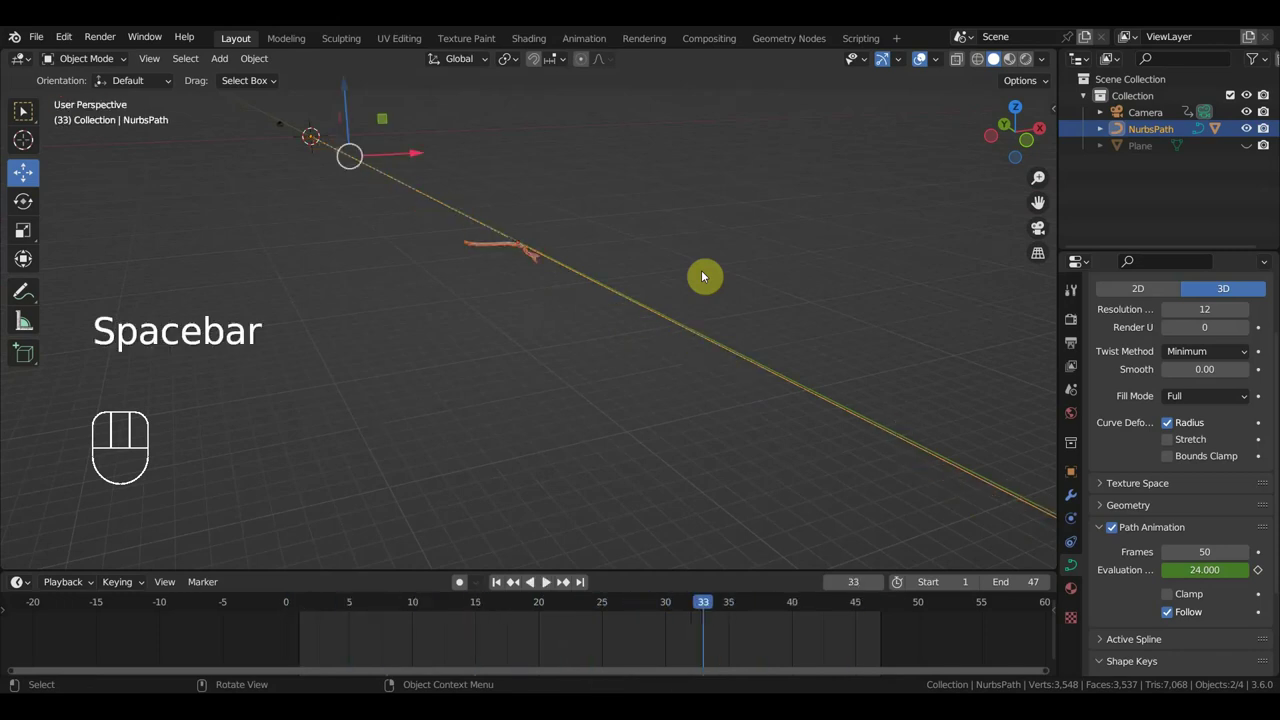
Select the snake's armature, put it in Pose Mode, and make the Timeline area taller
{"action": "middle_click_drag", "start_coordinate": [700, 277], "coordinate": [659, 315]}
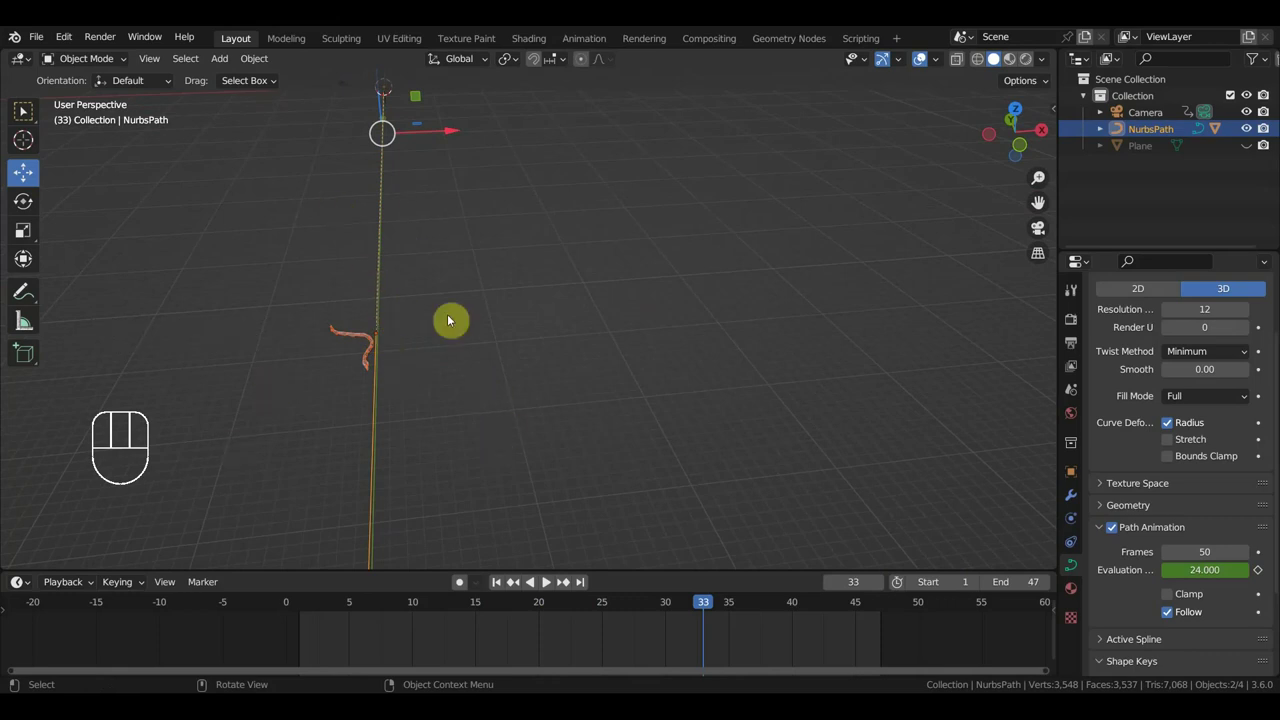
{"action": "middle_click_drag", "start_coordinate": [451, 291], "coordinate": [494, 284]}
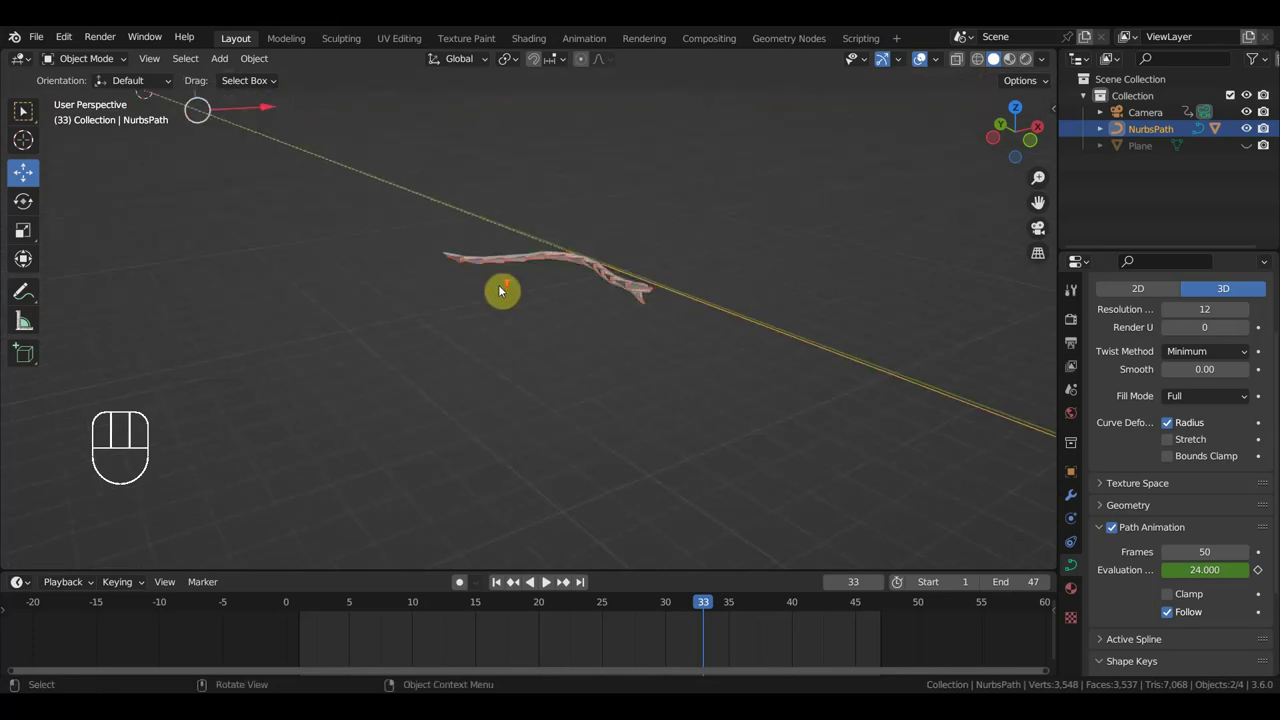
{"action": "scroll", "coordinate": [502, 290], "scroll_direction": "up", "scroll_amount": 3}
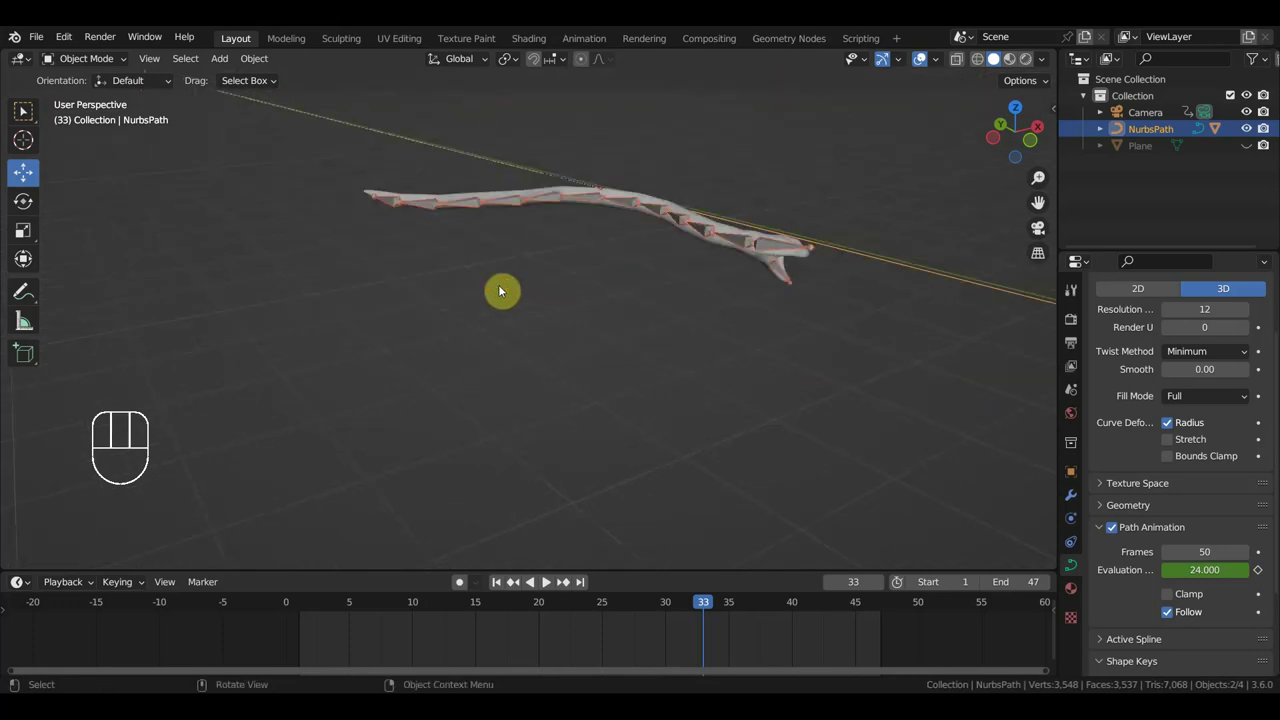
{"action": "left_click", "coordinate": [781, 275]}
{"action": "left_click", "coordinate": [86, 58]}
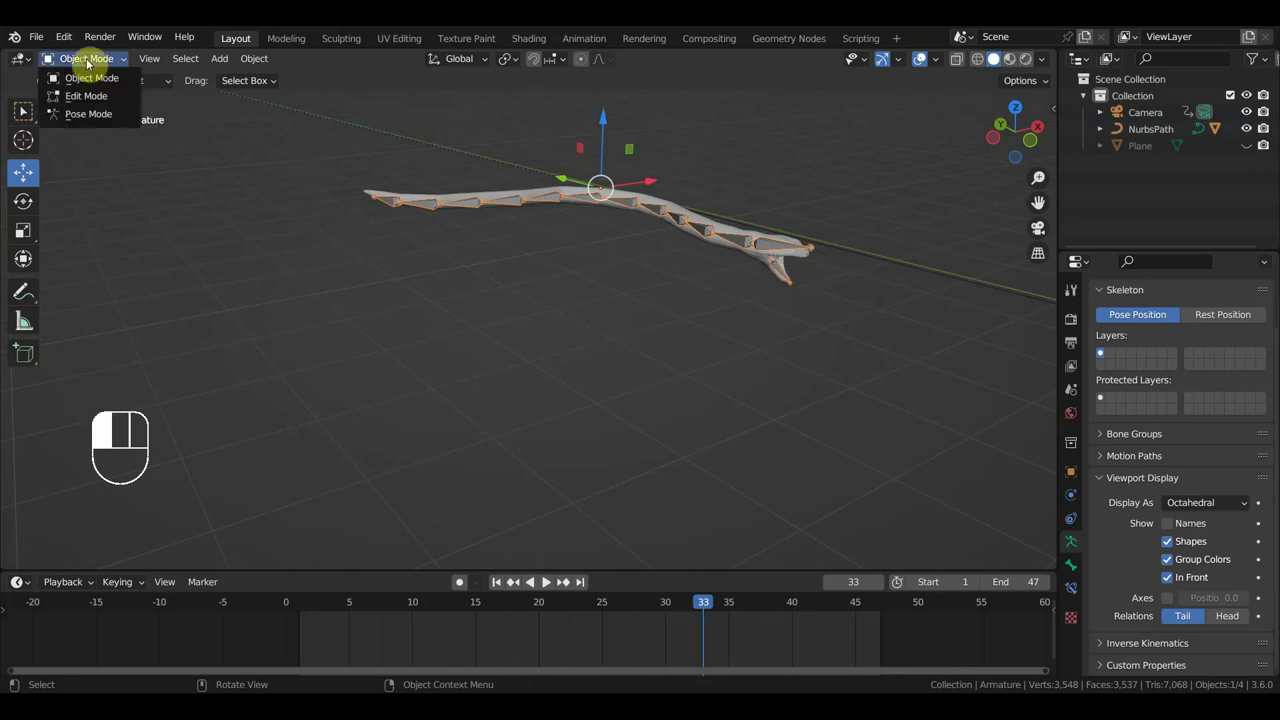
{"action": "left_click", "coordinate": [90, 115]}
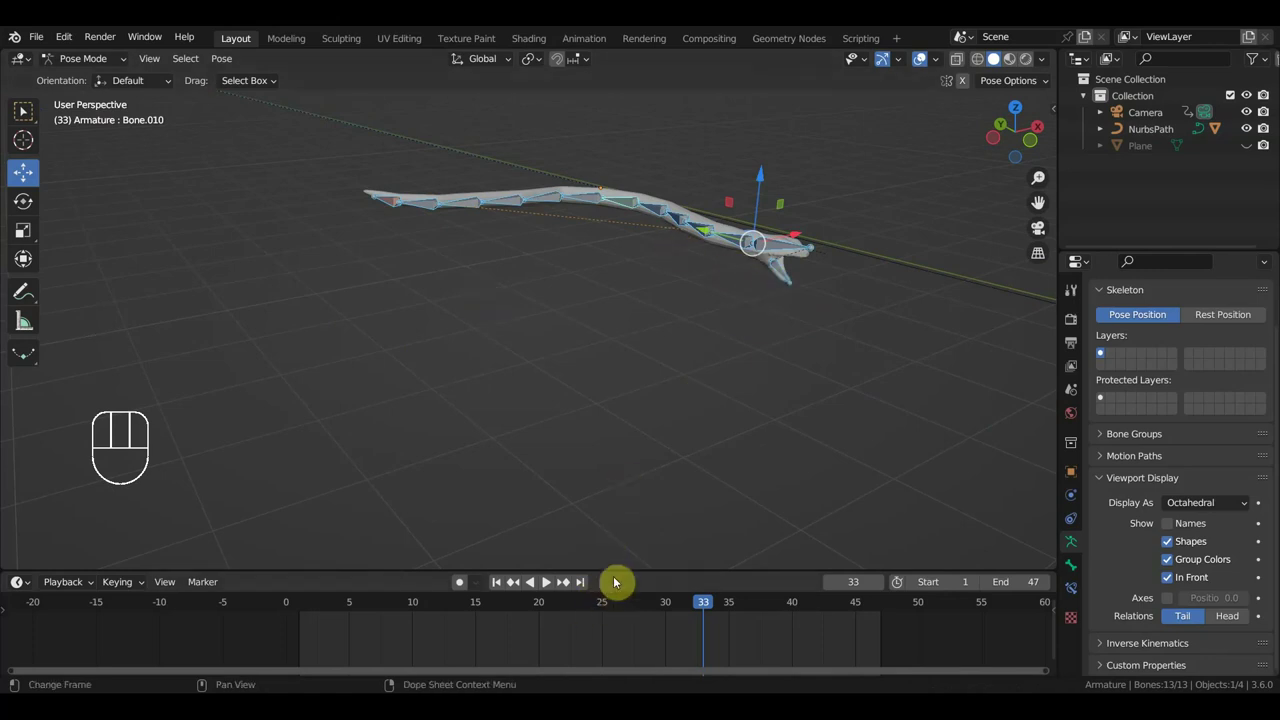
{"action": "left_click_drag", "start_coordinate": [615, 571], "coordinate": [623, 513]}
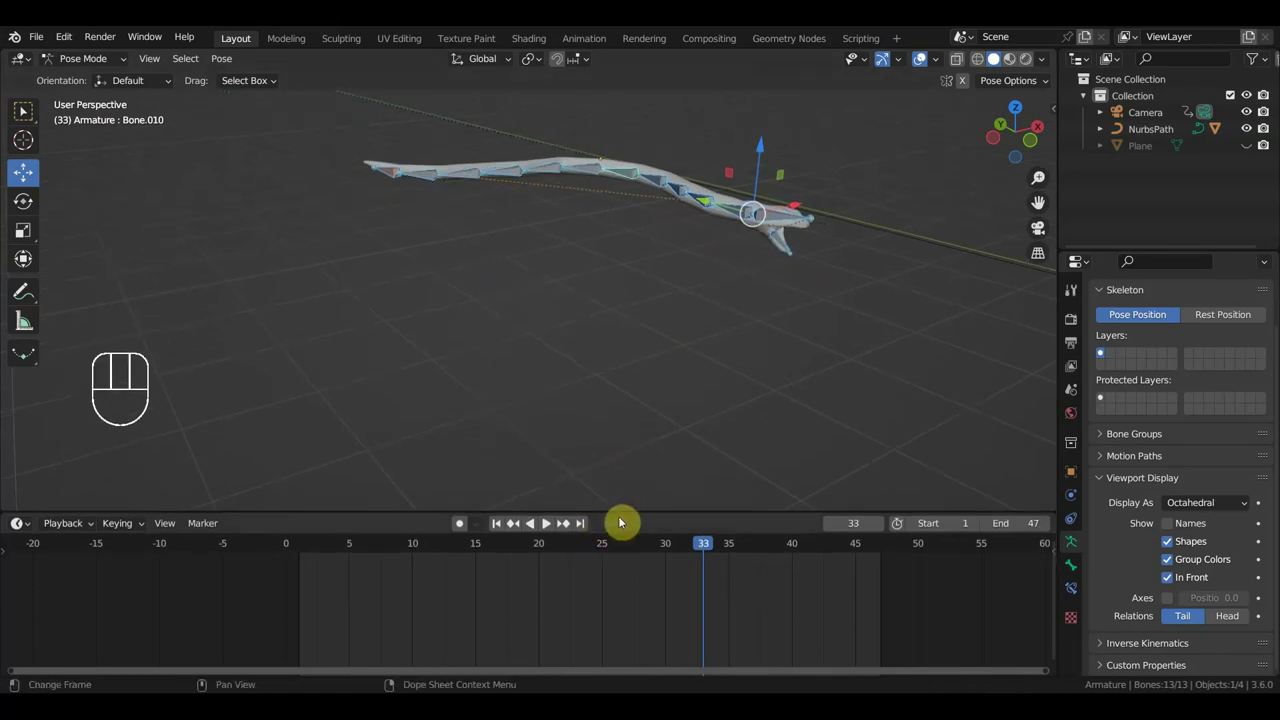
{"action": "right_click", "coordinate": [370, 576]}
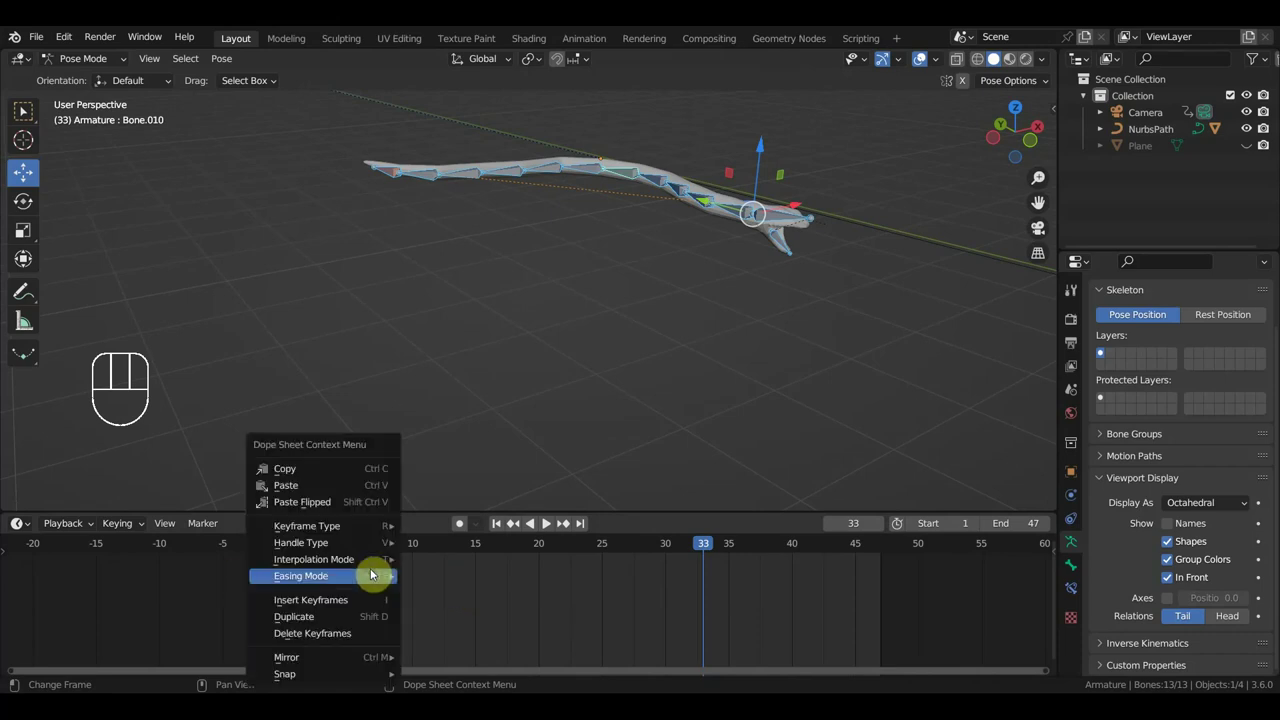
{"action": "mouse_move", "coordinate": [370, 574]}
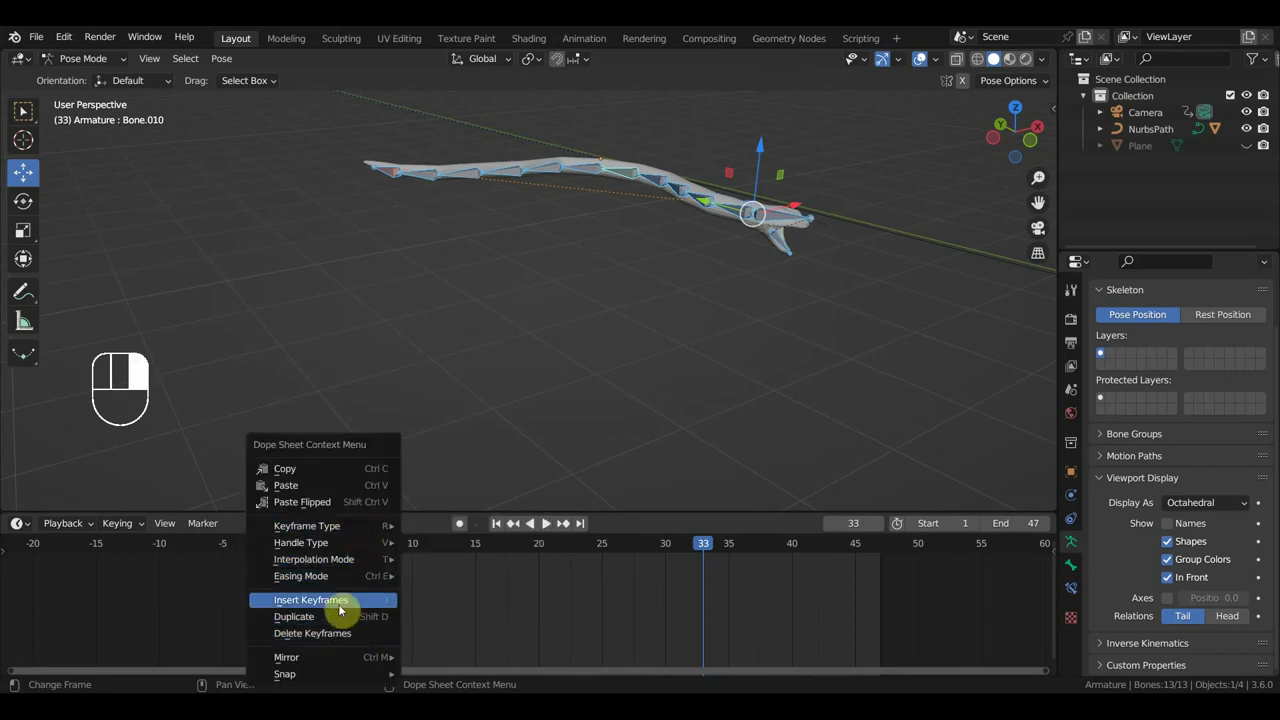
{"action": "left_click", "coordinate": [165, 525]}
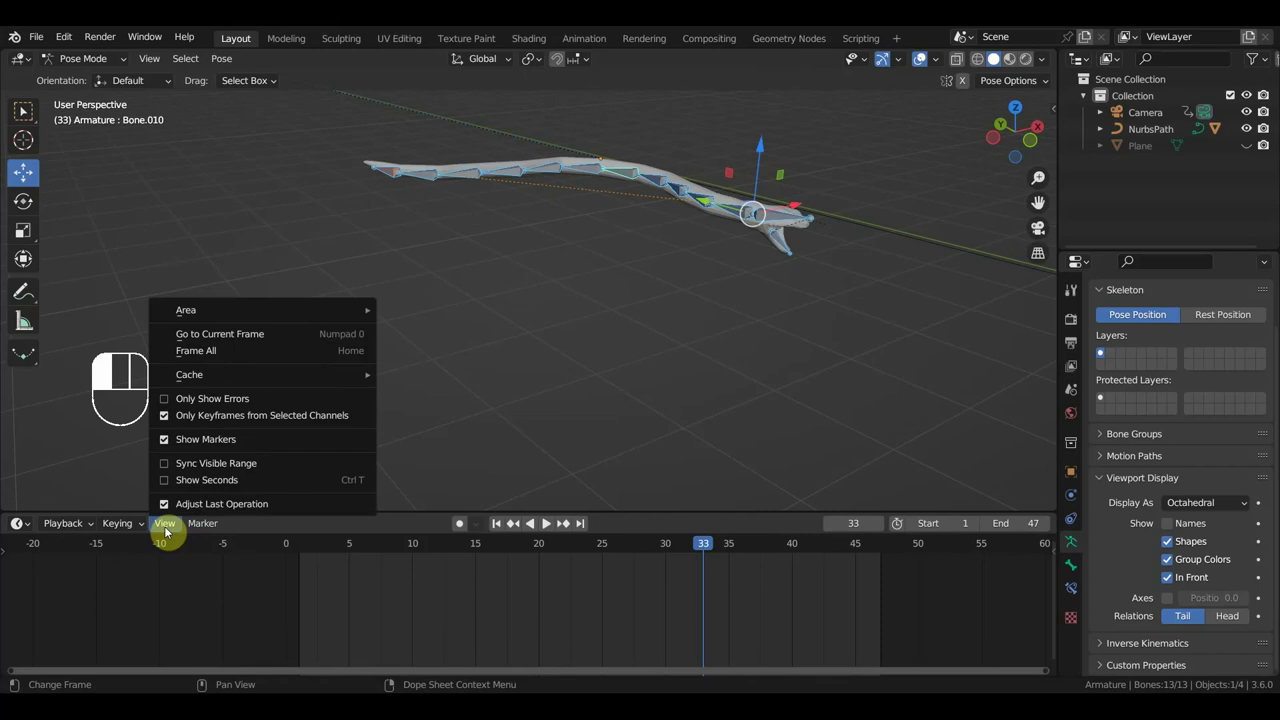
{"action": "right_click", "coordinate": [520, 579]}
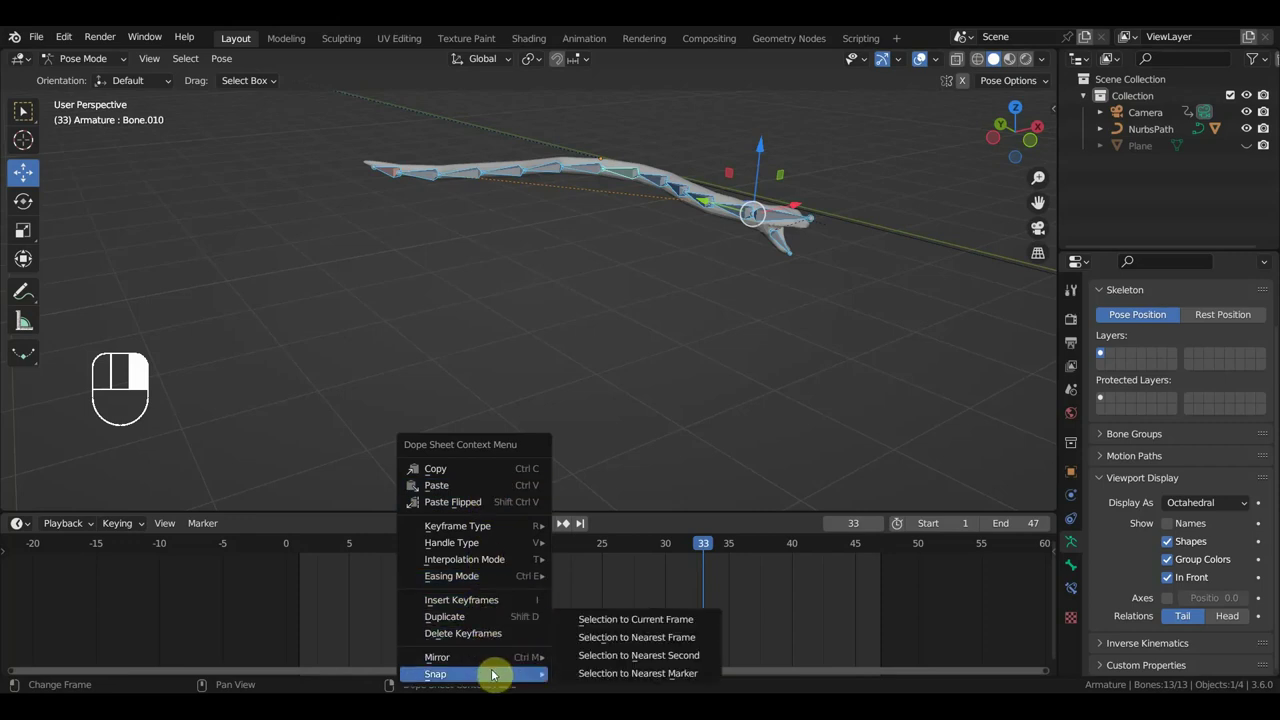
{"action": "mouse_move", "coordinate": [496, 662]}
{"action": "key", "text": "Escape"}
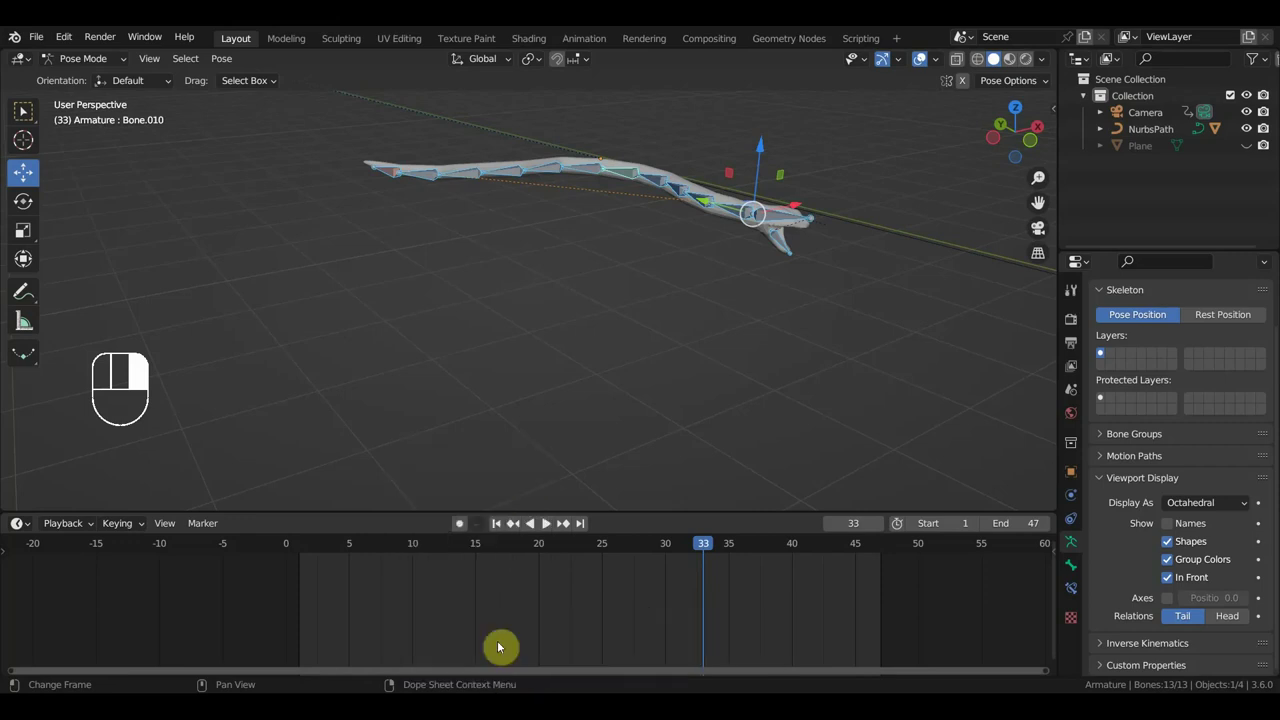
Rotate the snake's lower jaw bone about 51.9° in the right side view at frame 1 to close the mouth
{"action": "left_click", "coordinate": [780, 248]}
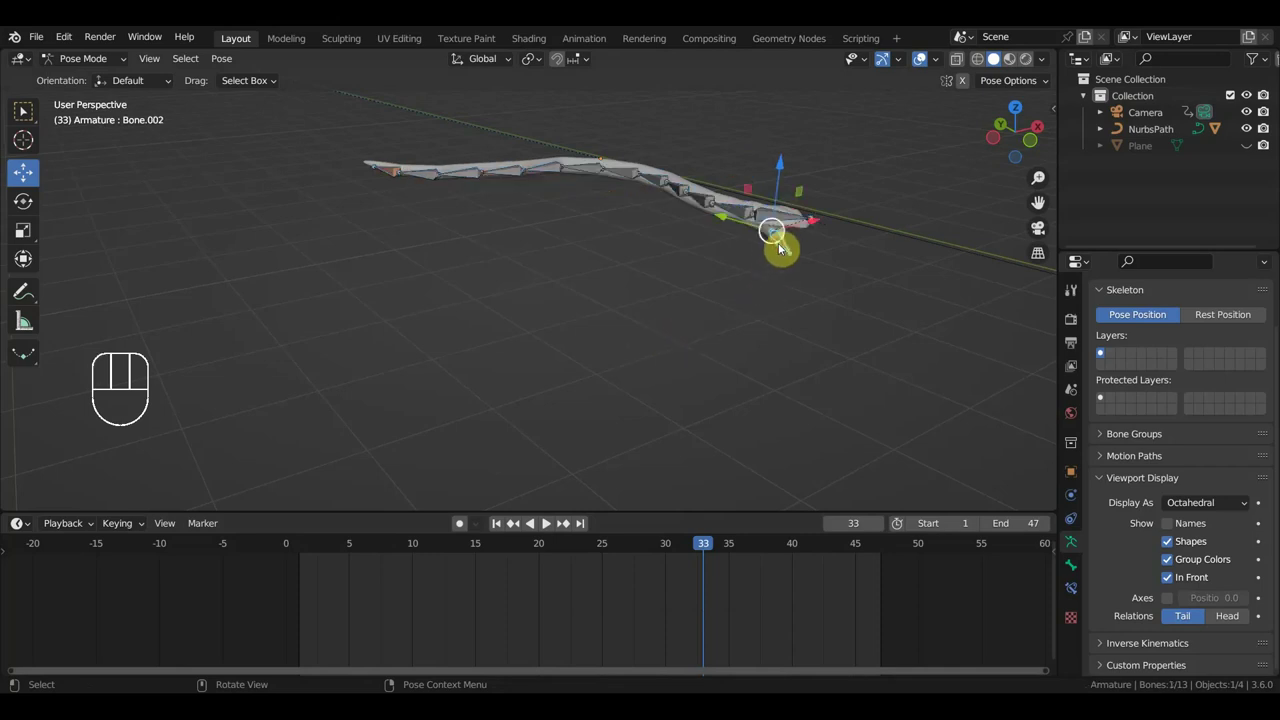
{"action": "key", "text": "KP_3"}
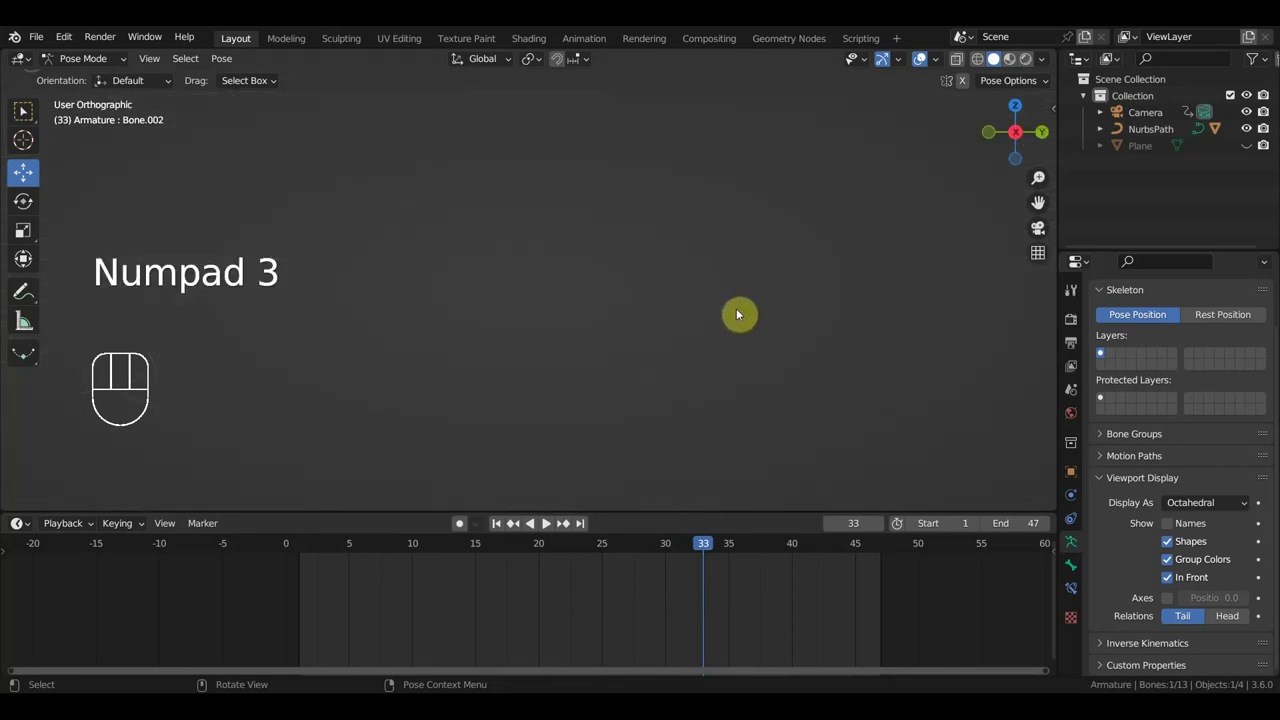
{"action": "middle_click_drag", "start_coordinate": [423, 294], "coordinate": [507, 320], "text": "shift"}
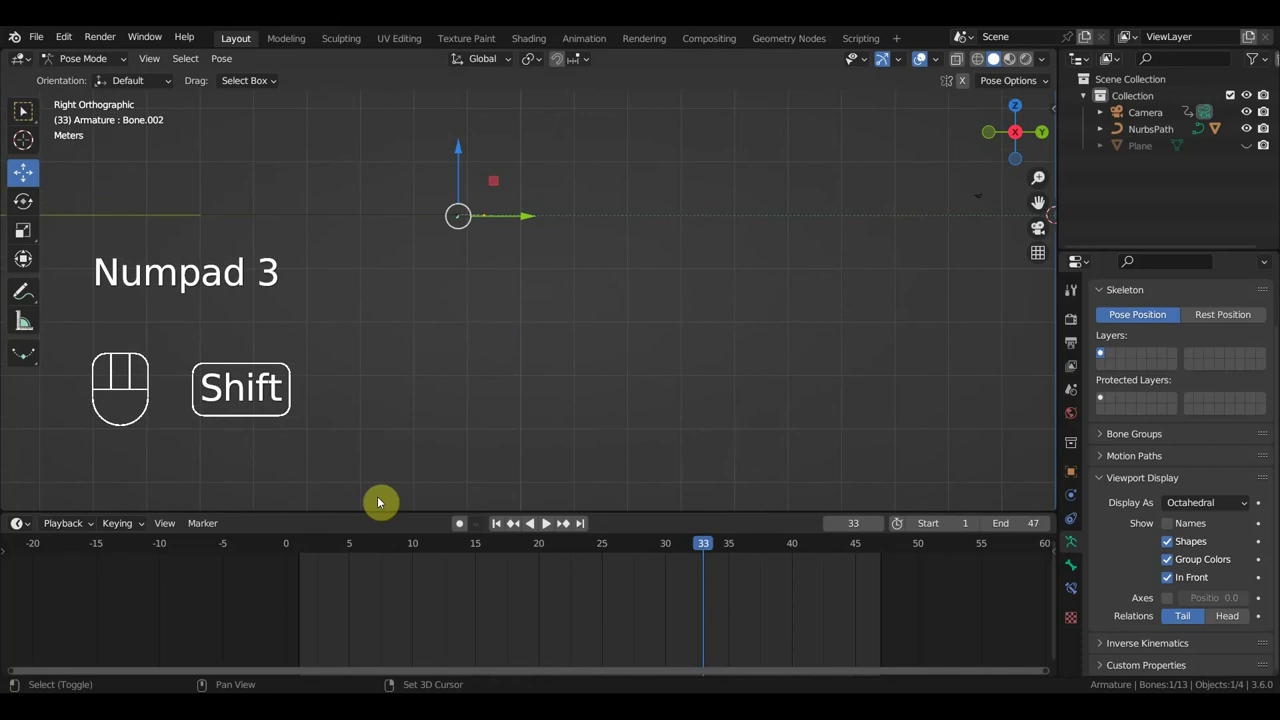
{"action": "left_click", "coordinate": [300, 552]}
{"action": "middle_click_drag", "start_coordinate": [699, 335], "coordinate": [585, 375], "text": "shift"}
{"action": "scroll", "coordinate": [614, 377], "scroll_direction": "up", "scroll_amount": 5}
{"action": "key", "text": "r"}
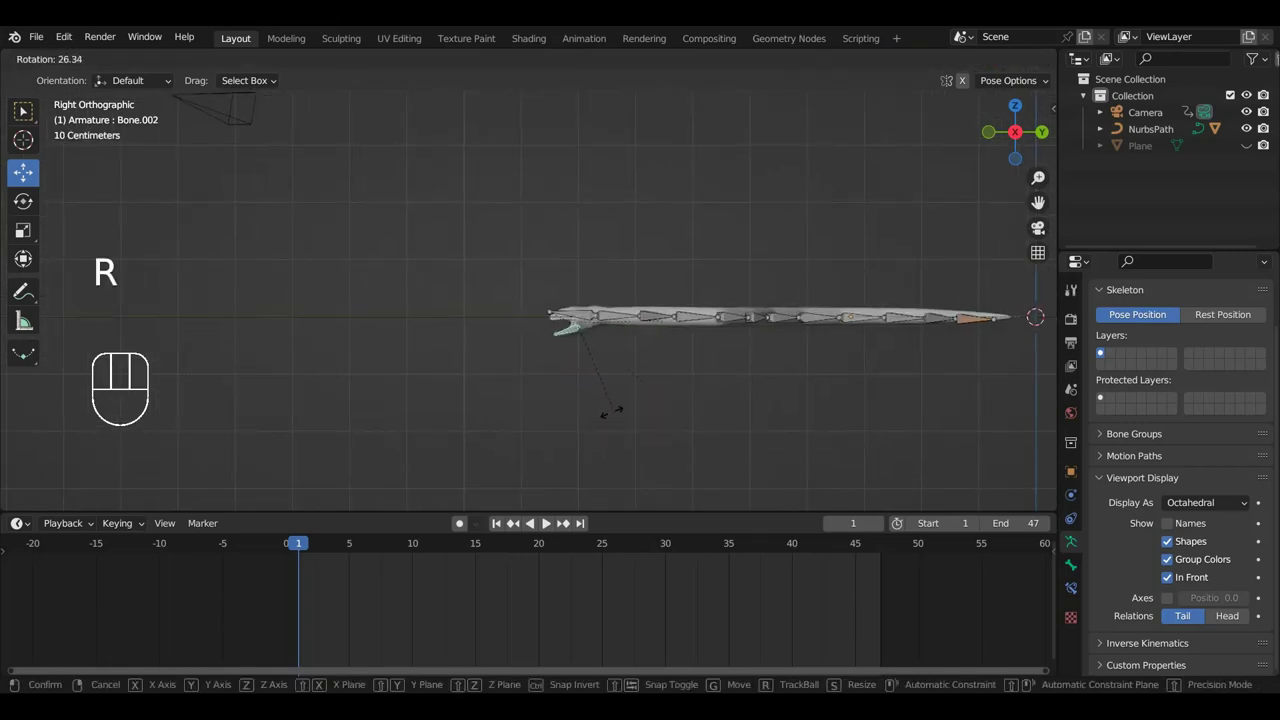
{"action": "left_click", "coordinate": [575, 390]}
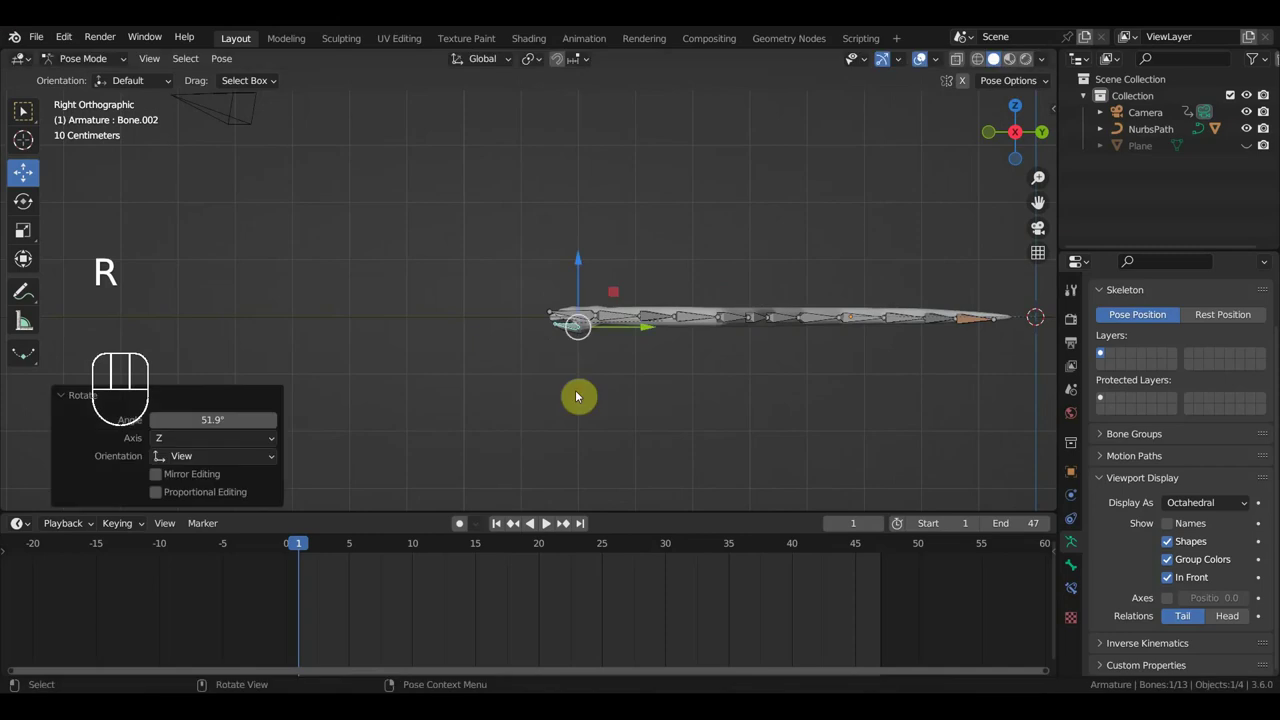
Move the lower jaw bone about -0.024 m in Y and 0.065 m in Z against the head, and keyframe it at frame 1
{"action": "scroll", "coordinate": [600, 400], "scroll_direction": "up", "scroll_amount": 2}
{"action": "key", "text": "g"}
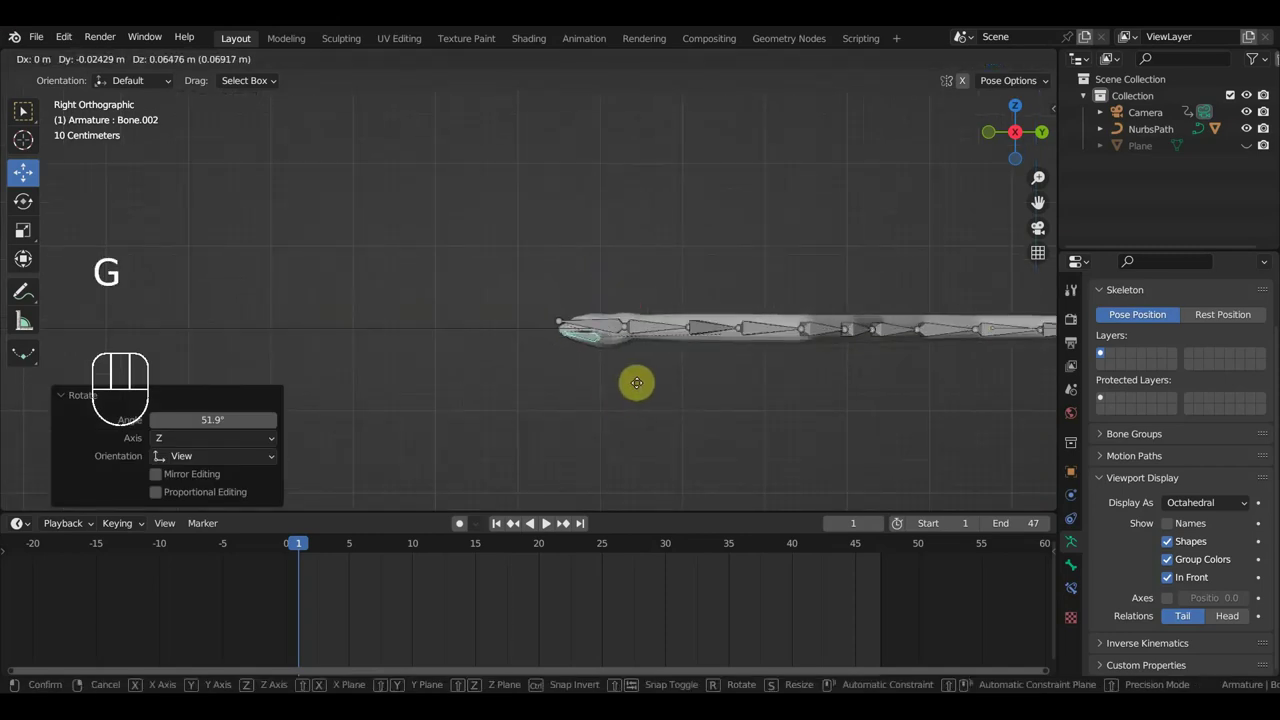
{"action": "left_click", "coordinate": [632, 383]}
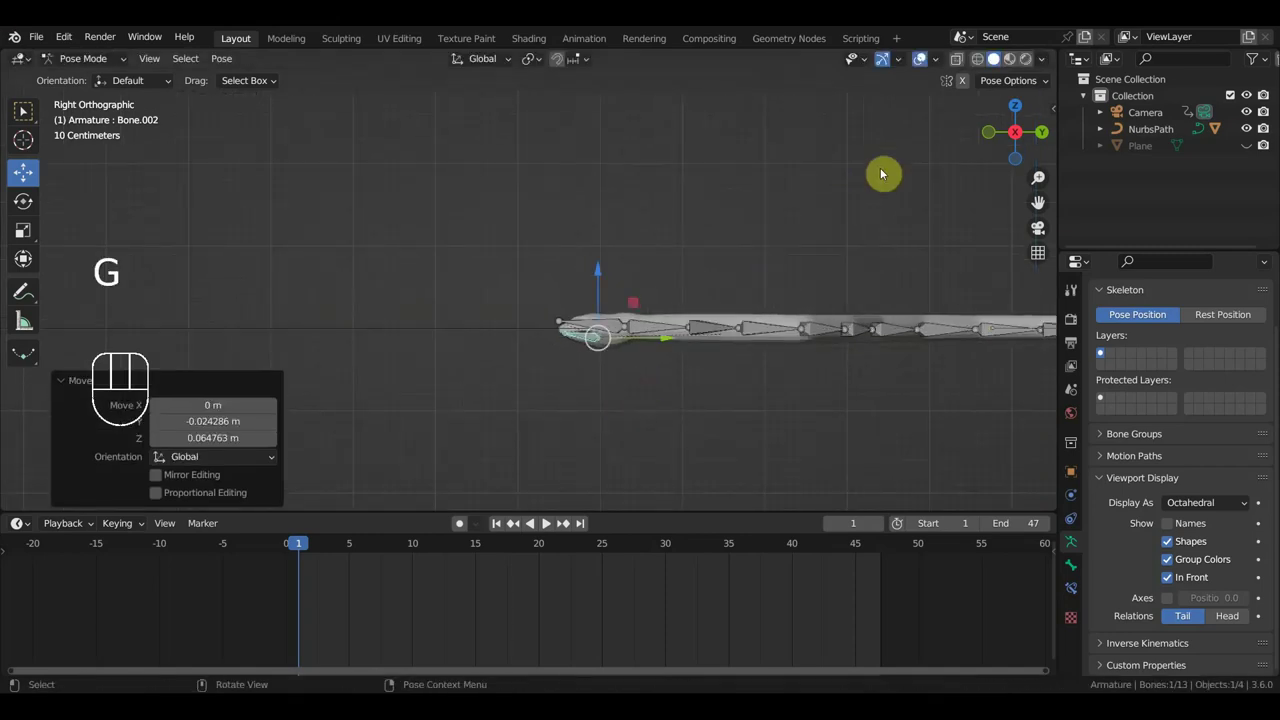
{"action": "key", "text": "i"}
{"action": "left_click", "coordinate": [788, 233]}
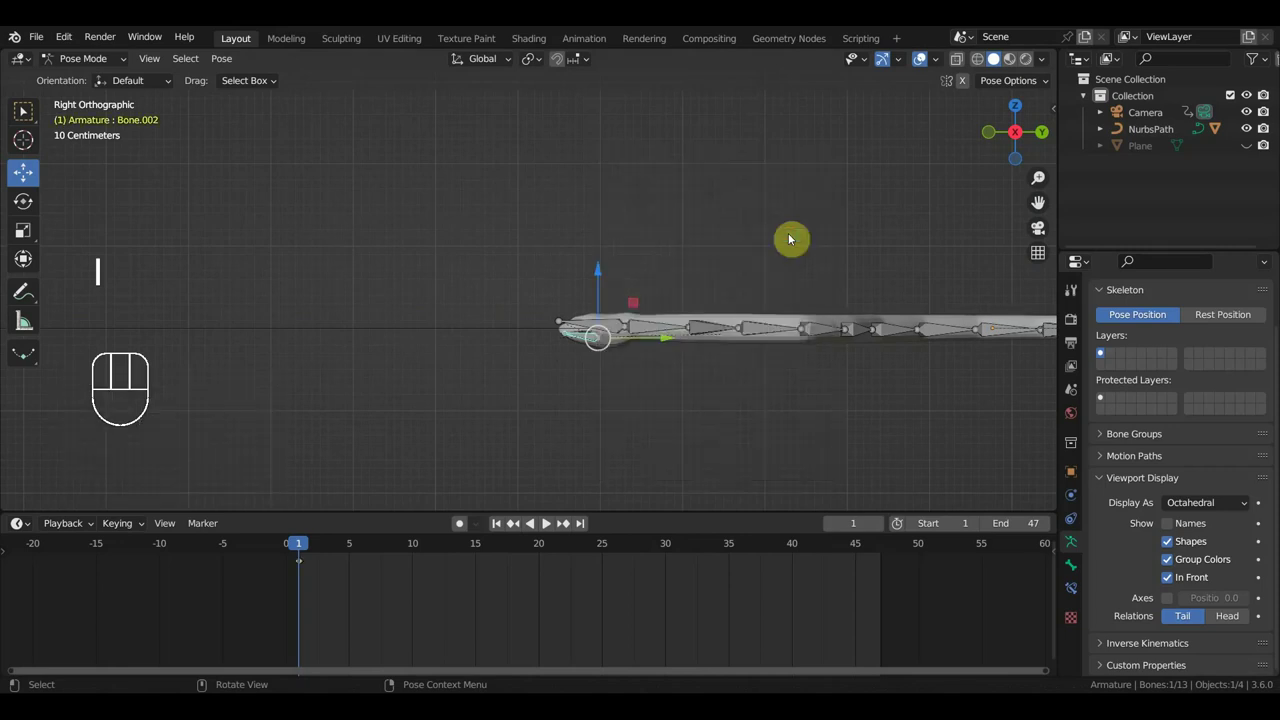
Preview the slithering animation in top view with the viewport overlays hidden and the Select Box tool active
{"action": "mouse_move", "coordinate": [300, 541]}
{"action": "left_mouse_down"}
{"action": "mouse_move", "coordinate": [340, 550]}
{"action": "mouse_move", "coordinate": [314, 557]}
{"action": "mouse_move", "coordinate": [323, 543]}
{"action": "left_mouse_up"}
{"action": "scroll", "coordinate": [497, 431], "scroll_direction": "down", "scroll_amount": 3}
{"action": "middle_click_drag", "start_coordinate": [572, 412], "coordinate": [850, 328]}
{"action": "key", "text": "KP_7"}
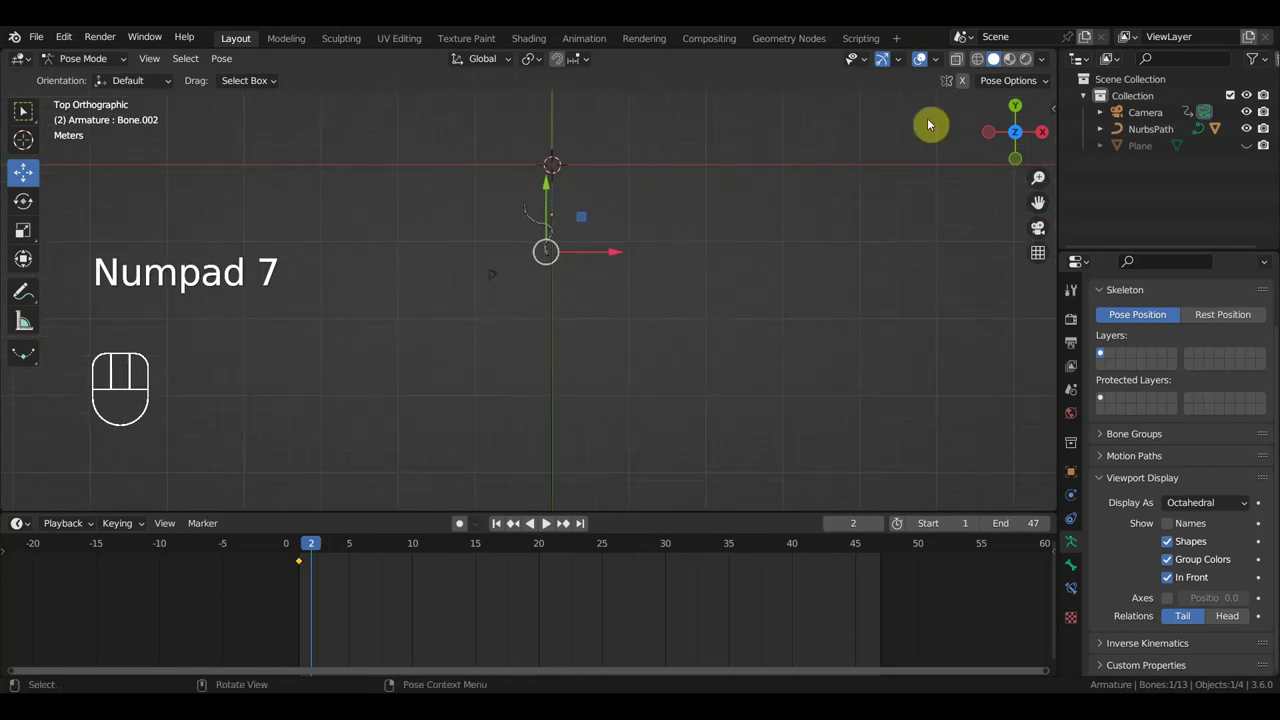
{"action": "left_click", "coordinate": [919, 58]}
{"action": "scroll", "coordinate": [805, 247], "scroll_direction": "up", "scroll_amount": 2}
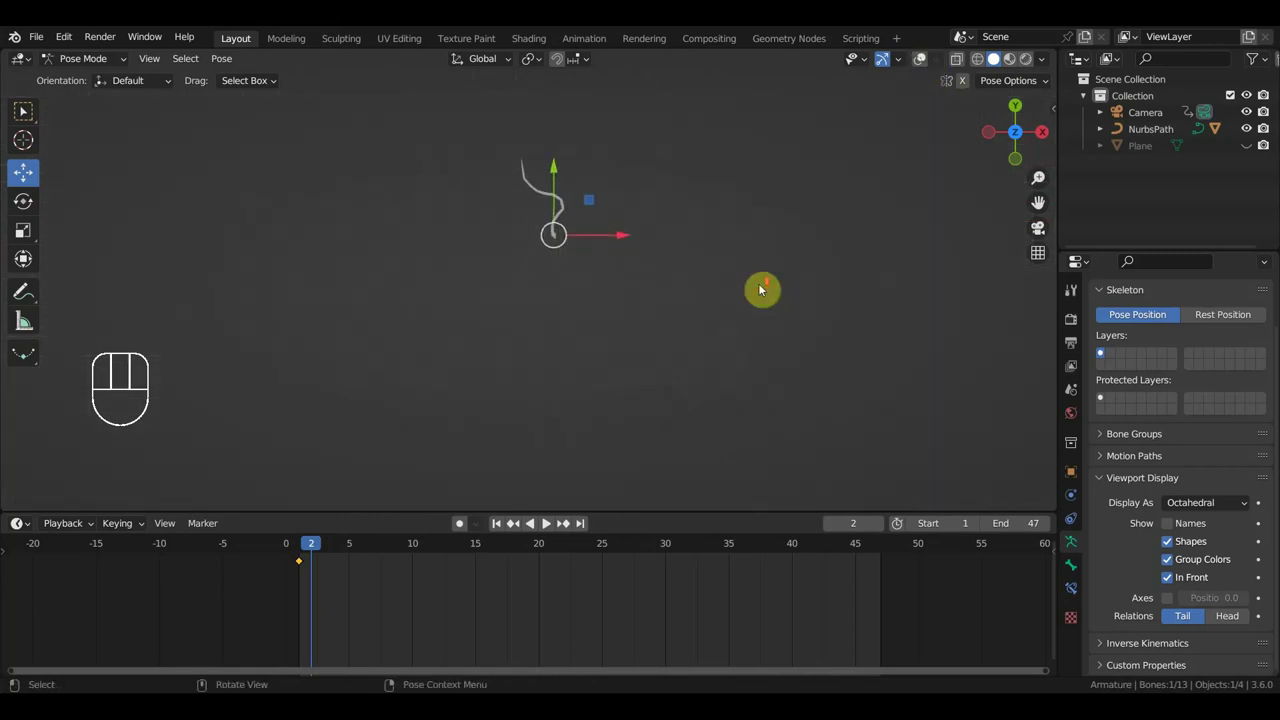
{"action": "left_click", "coordinate": [23, 111]}
{"action": "key", "text": "space"}
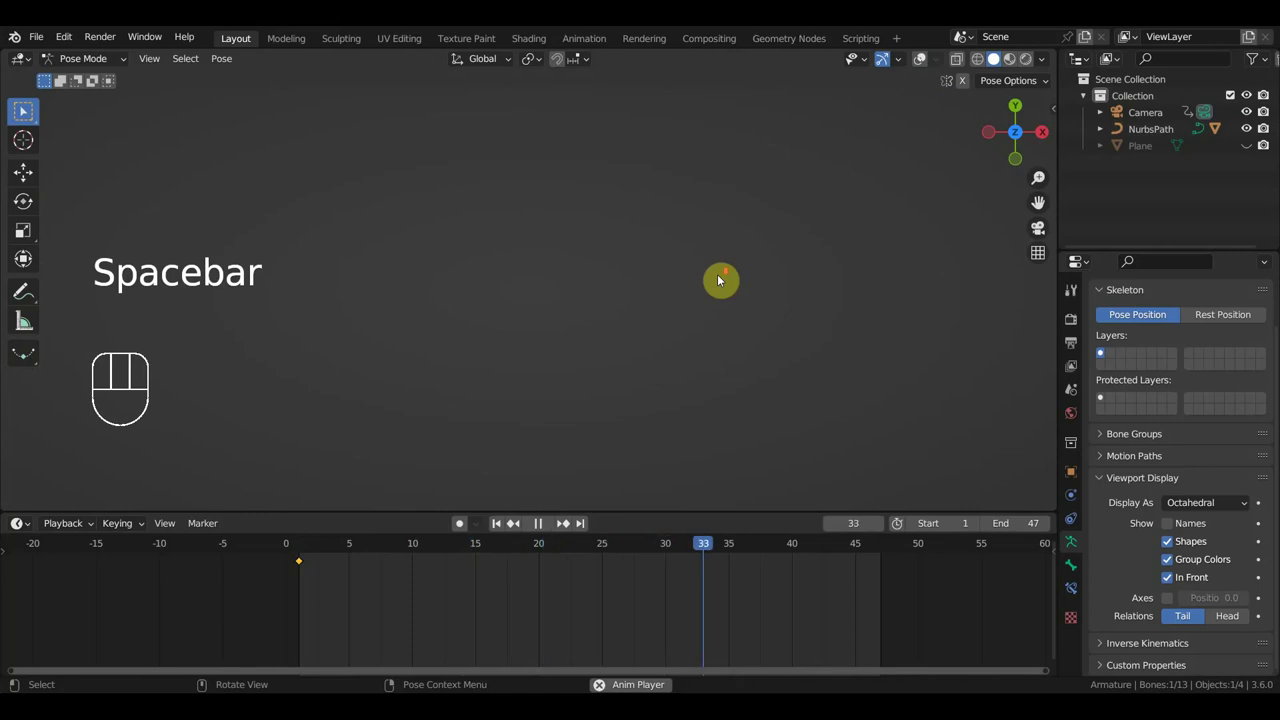
{"action": "middle_click_drag", "start_coordinate": [711, 343], "coordinate": [710, 160], "text": "shift"}
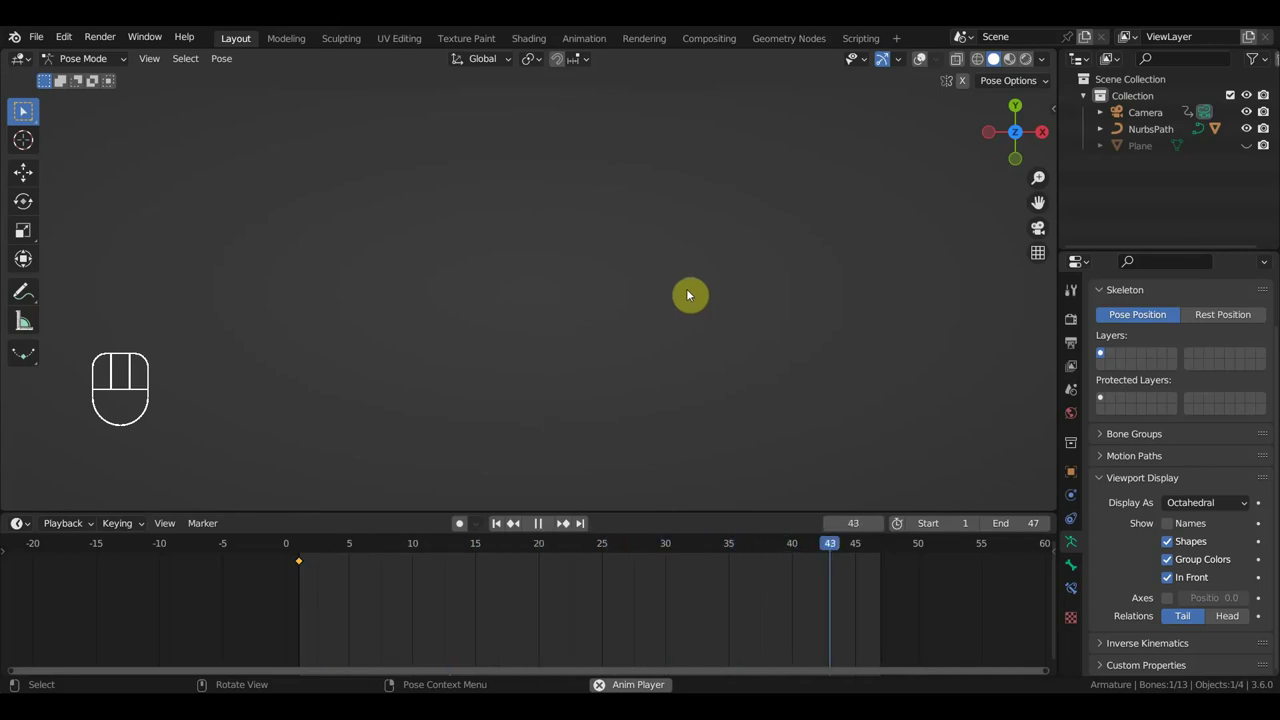
{"action": "key", "text": "space"}
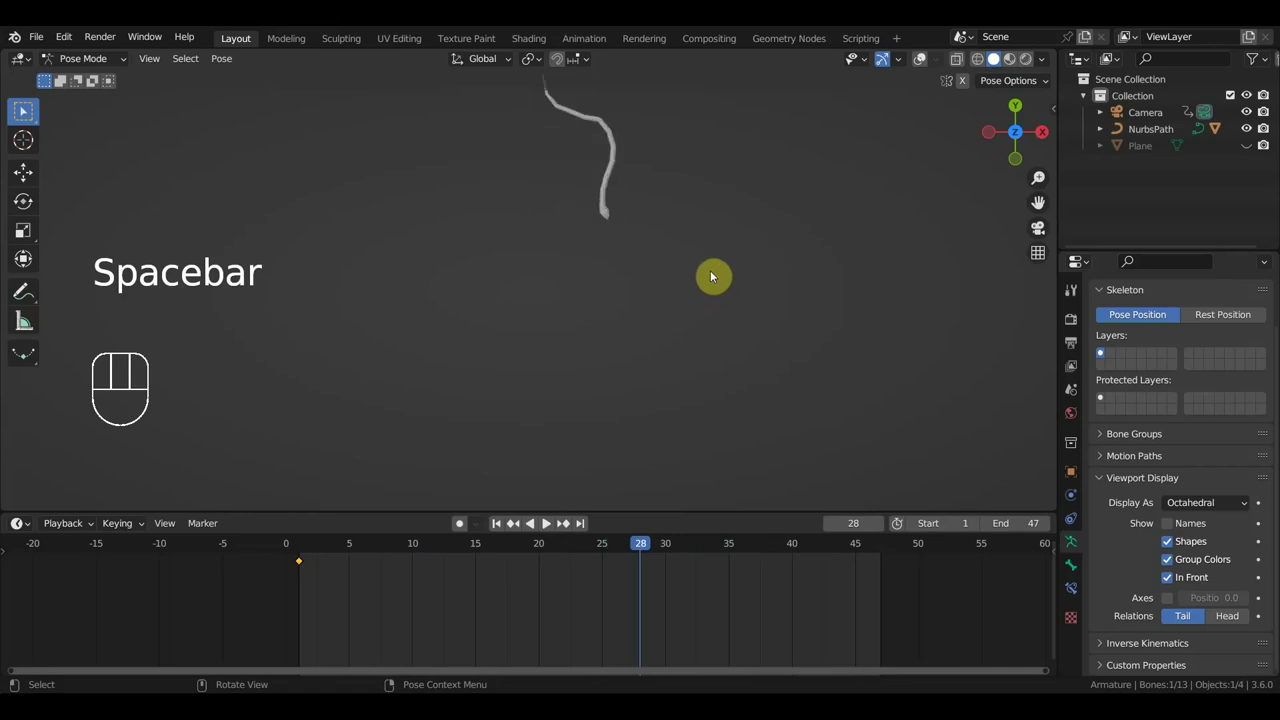
Show the viewport overlays again and return the armature to Object Mode
{"action": "middle_click_drag", "start_coordinate": [711, 277], "coordinate": [705, 411], "text": "shift"}
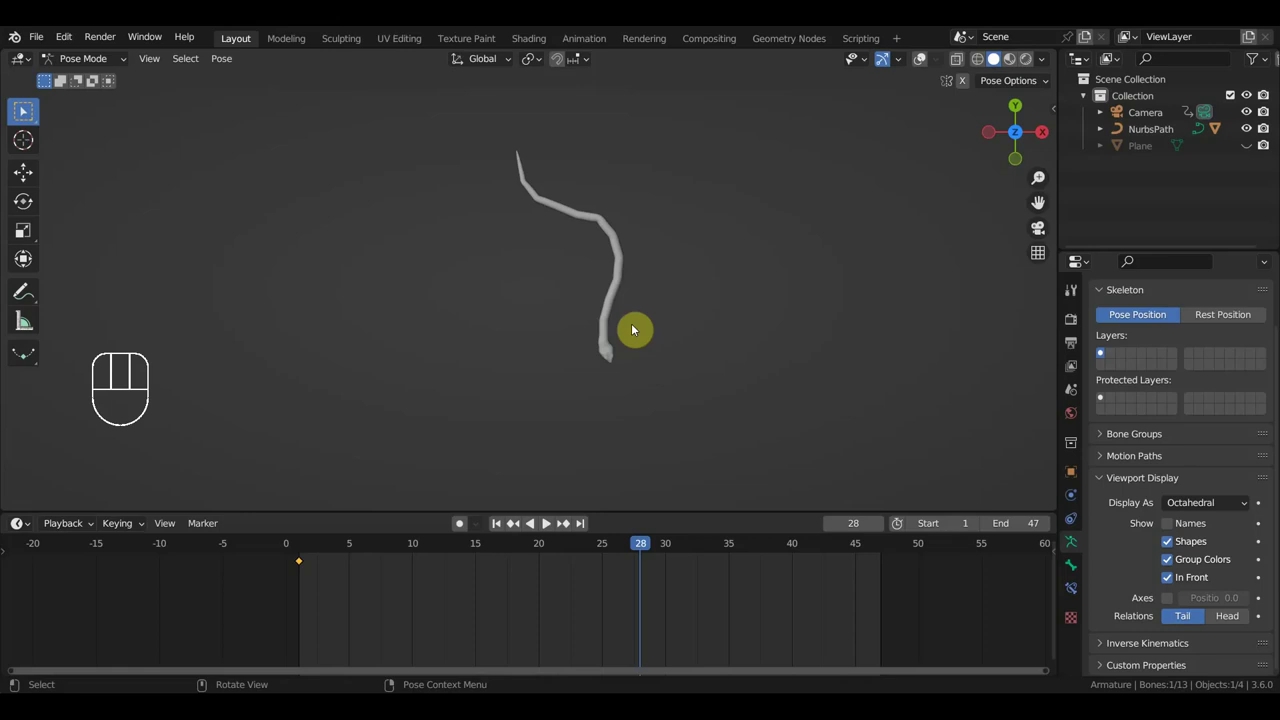
{"action": "scroll", "coordinate": [698, 397], "scroll_direction": "up", "scroll_amount": 2}
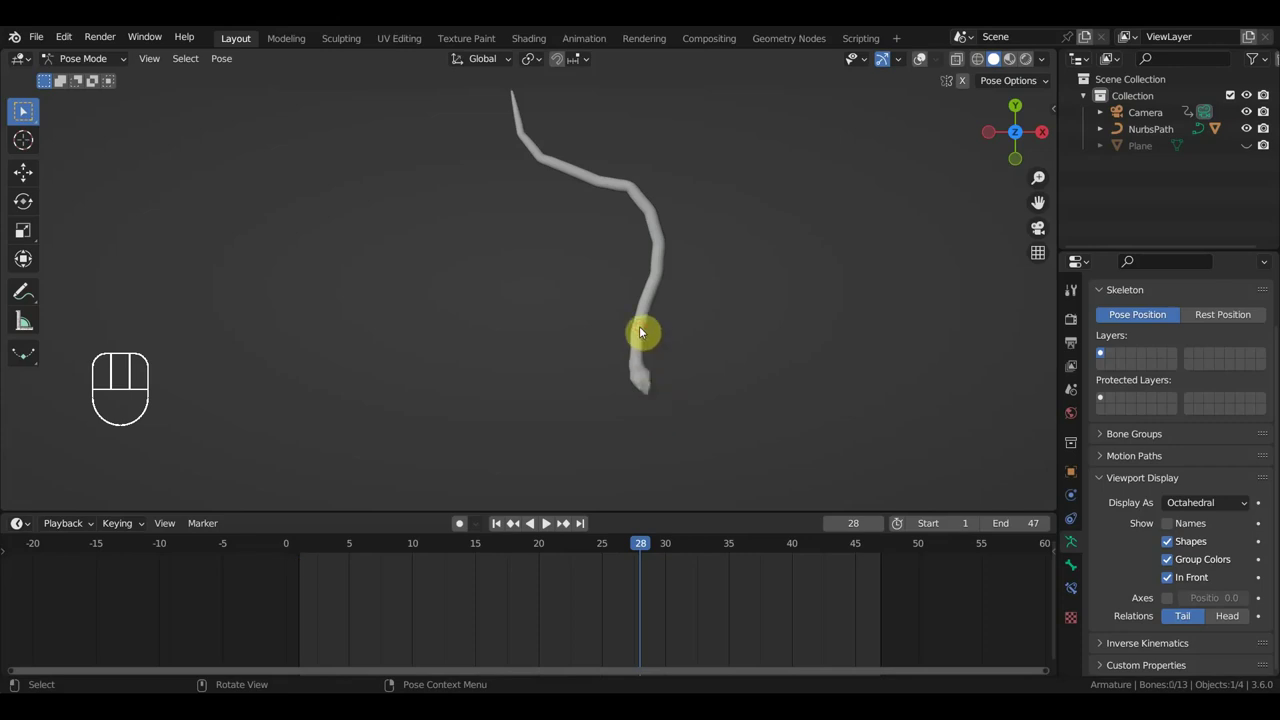
{"action": "left_click", "coordinate": [918, 58]}
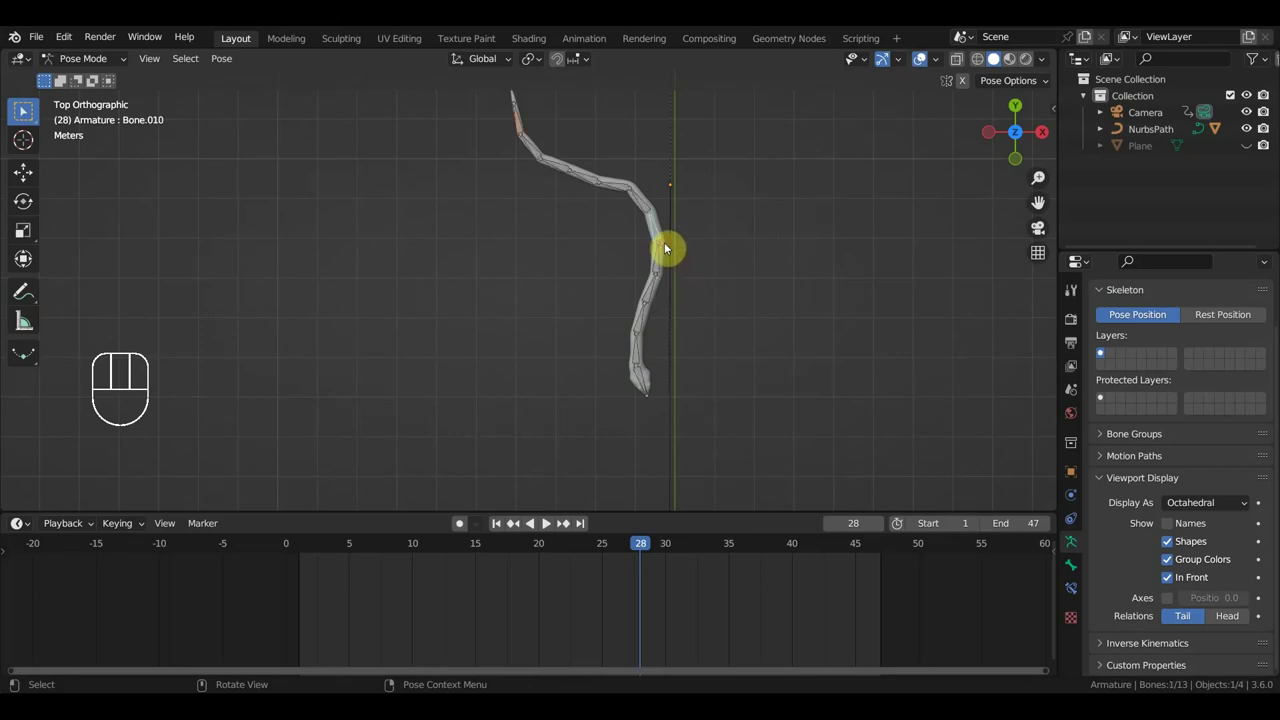
{"action": "left_click", "coordinate": [100, 61]}
{"action": "left_click", "coordinate": [92, 78]}
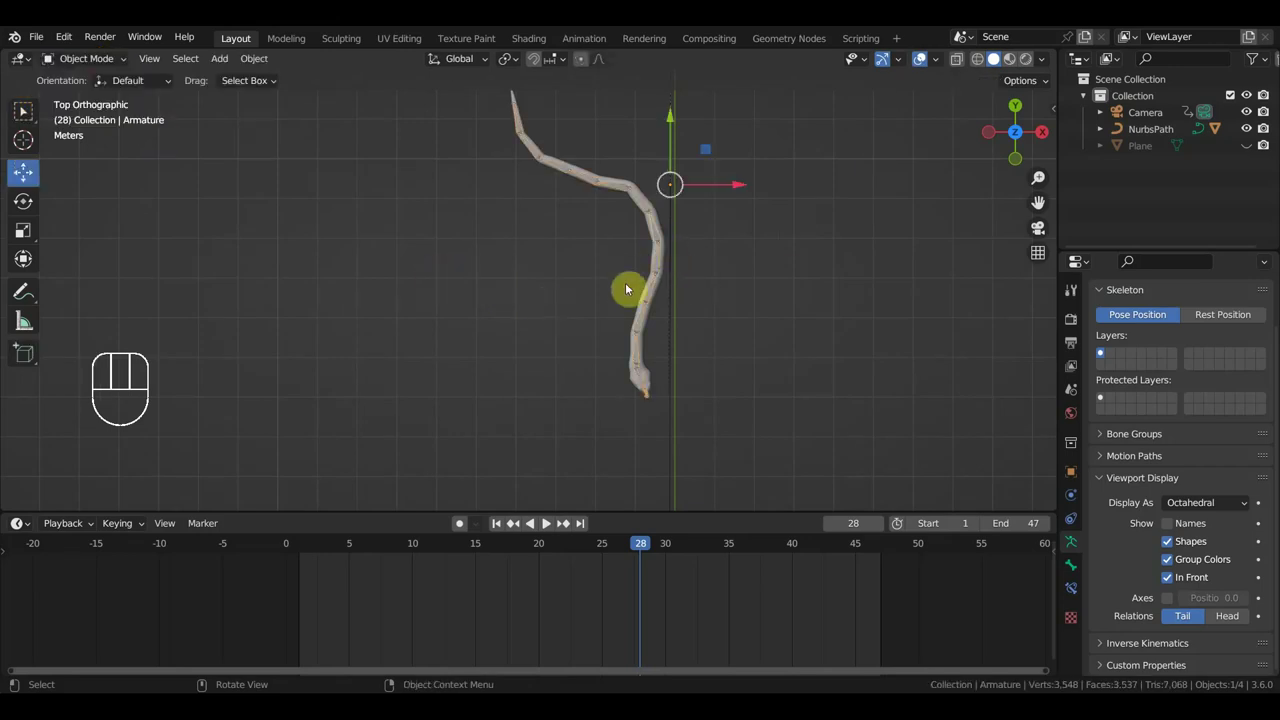
Play back the slithering animation, unhide the Plane terrain, and return the timeline to frame 0
{"action": "key", "text": "space"}
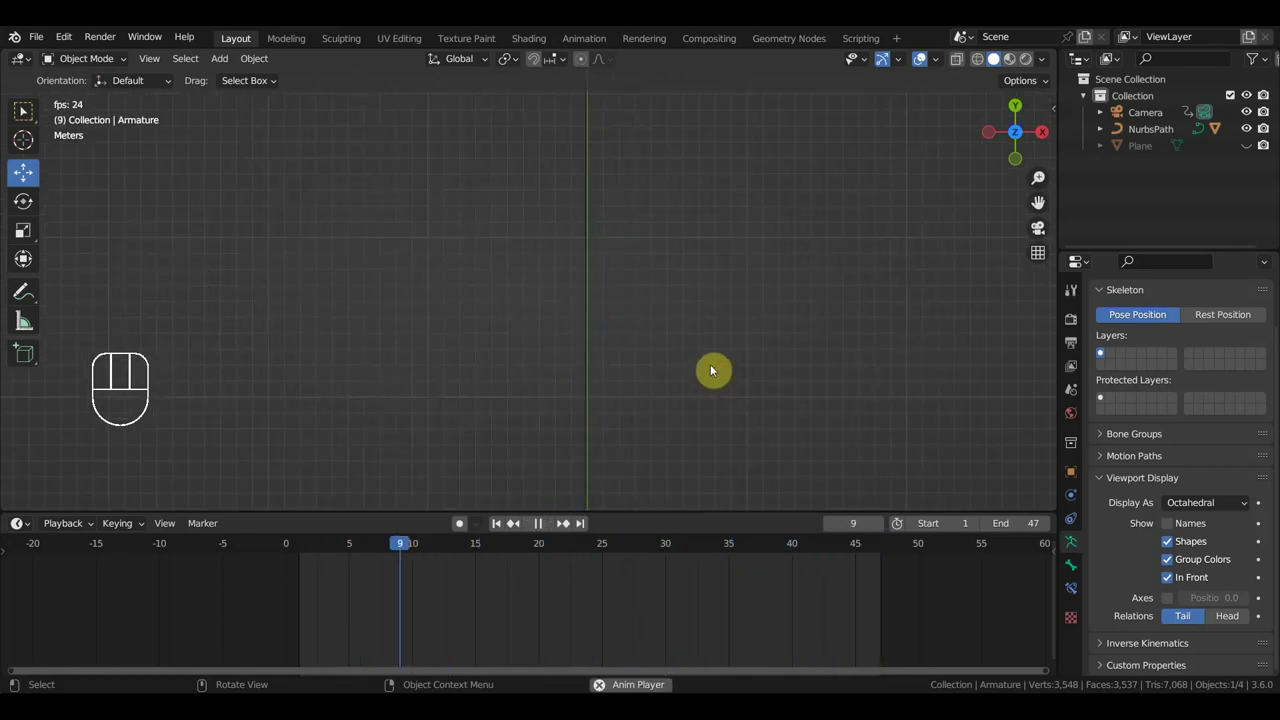
{"action": "key", "text": "space"}
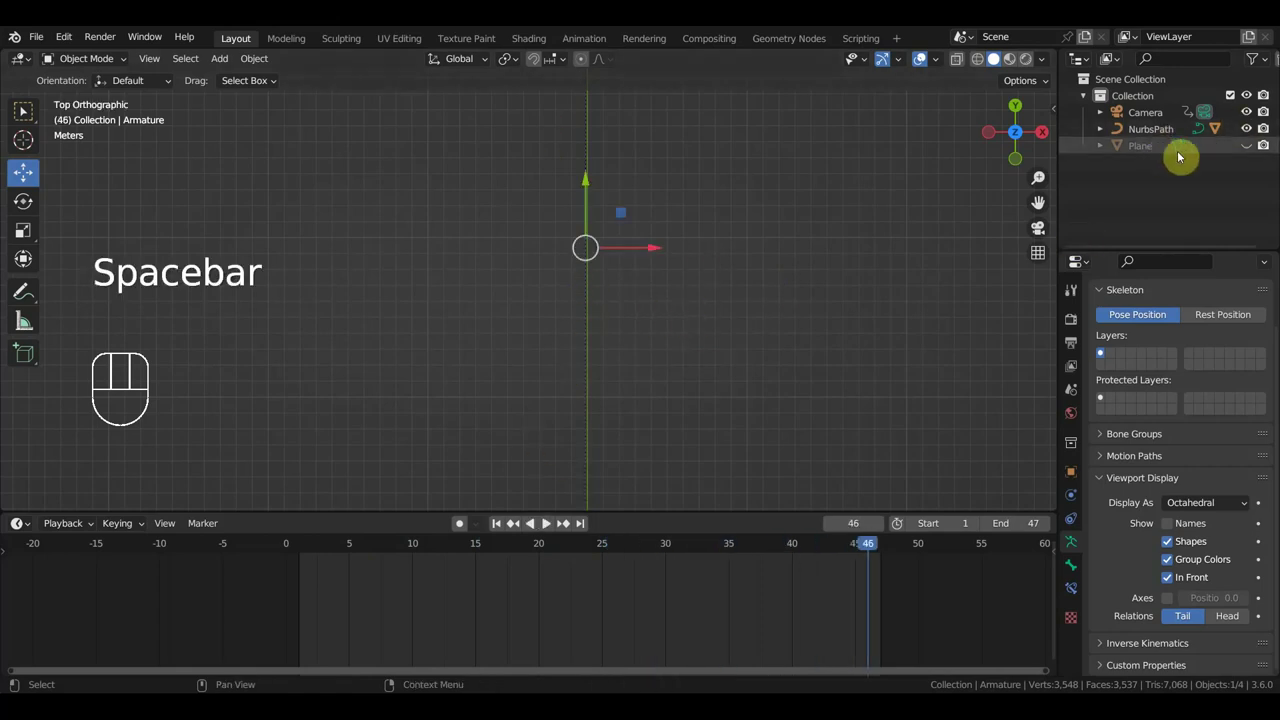
{"action": "left_click", "coordinate": [1246, 146]}
{"action": "middle_click_drag", "start_coordinate": [903, 286], "coordinate": [500, 400]}
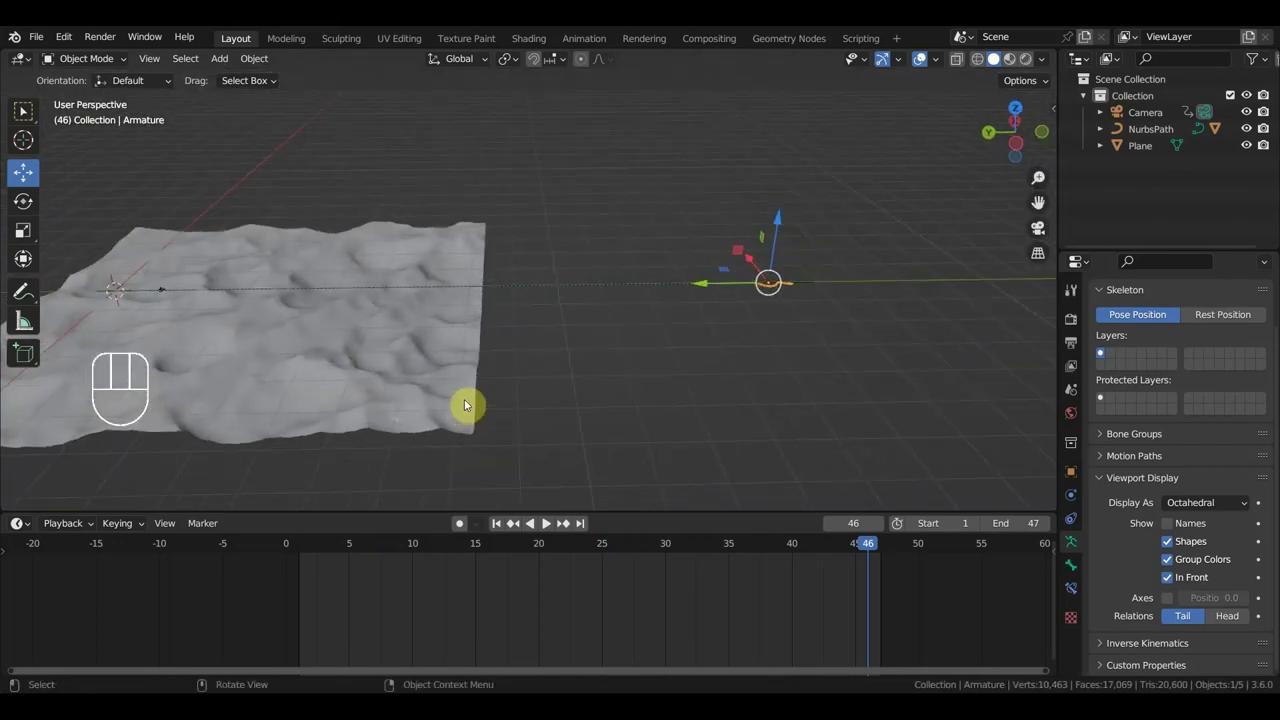
{"action": "key", "text": "space"}
{"action": "key", "text": "space"}
{"action": "left_click", "coordinate": [293, 556]}
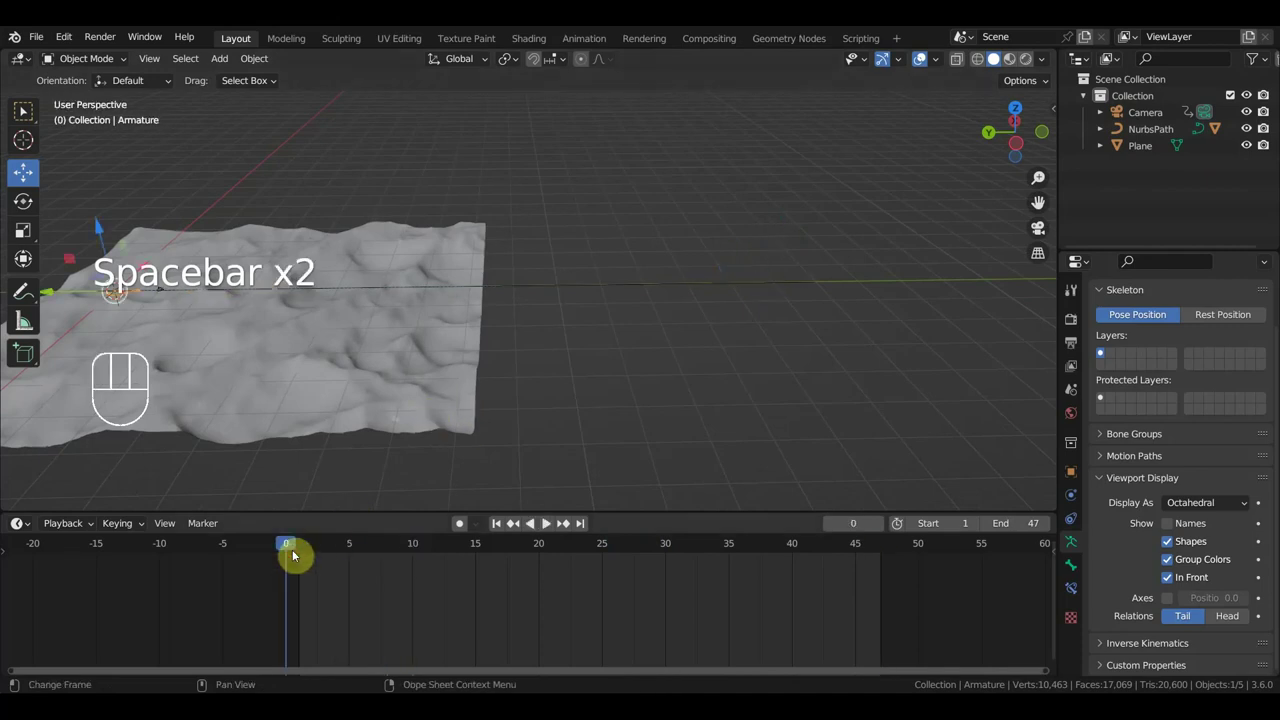
{"action": "scroll", "coordinate": [383, 451], "scroll_direction": "up", "scroll_amount": 2}
{"action": "middle_click_drag", "start_coordinate": [383, 451], "coordinate": [560, 437], "text": "shift"}
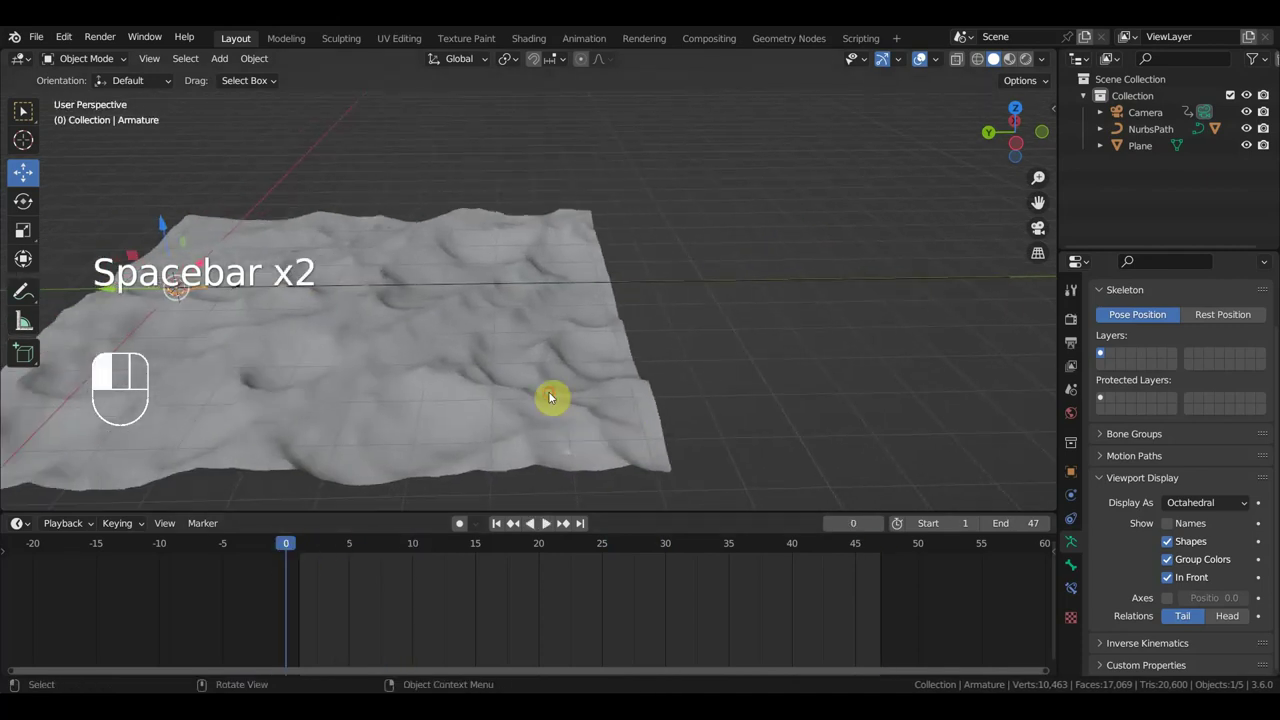
Select the terrain plane and preview the snake's motion against its uneven surface, pausing at several frames
{"action": "left_click", "coordinate": [550, 397]}
{"action": "middle_click_drag", "start_coordinate": [567, 386], "coordinate": [723, 434]}
{"action": "scroll", "coordinate": [475, 397], "scroll_direction": "up", "scroll_amount": 4}
{"action": "scroll", "coordinate": [477, 394], "scroll_direction": "up", "scroll_amount": 2}
{"action": "key", "text": "space"}
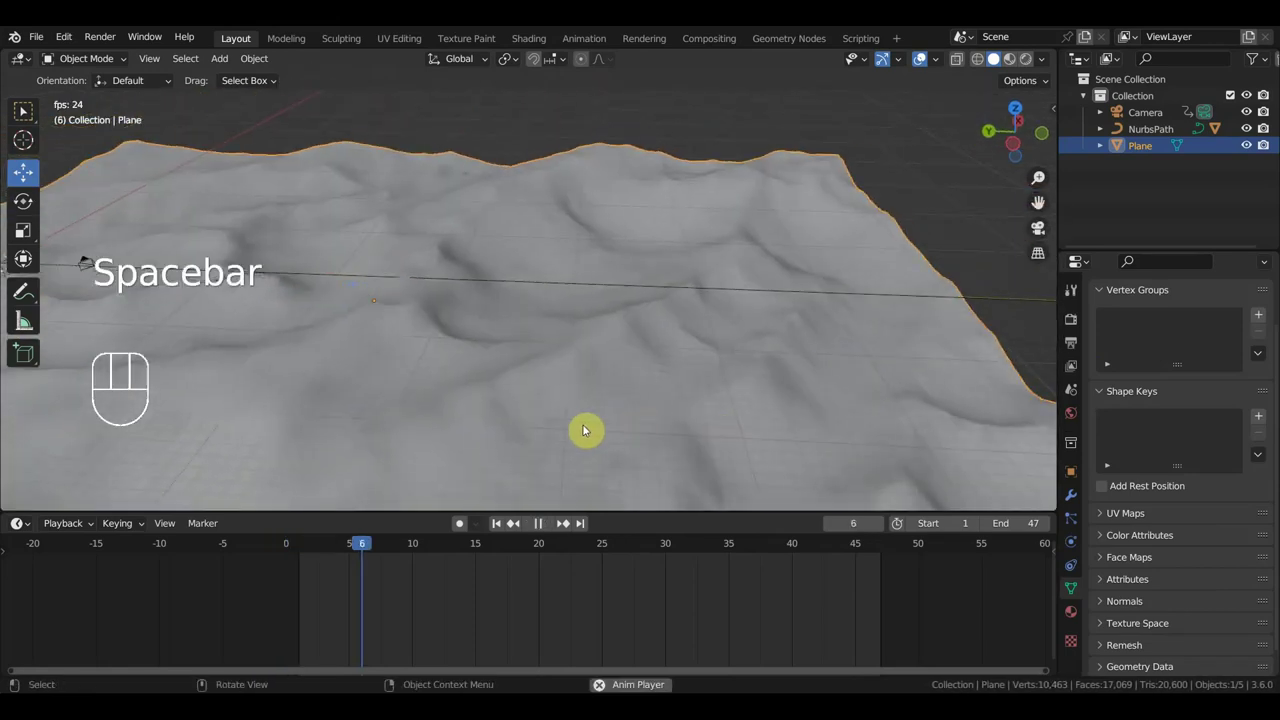
{"action": "key", "text": "space"}
{"action": "key", "text": "space"}
{"action": "key", "text": "space"}
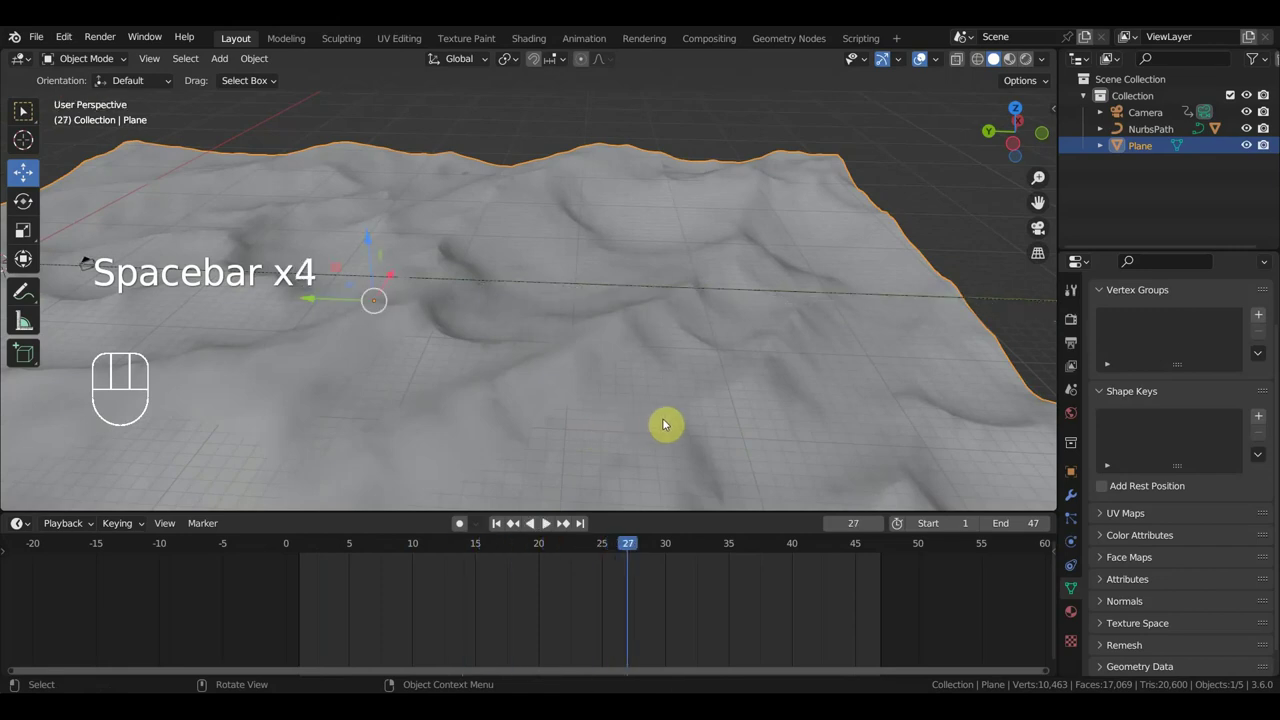
{"action": "key", "text": "space"}
{"action": "key", "text": "space"}
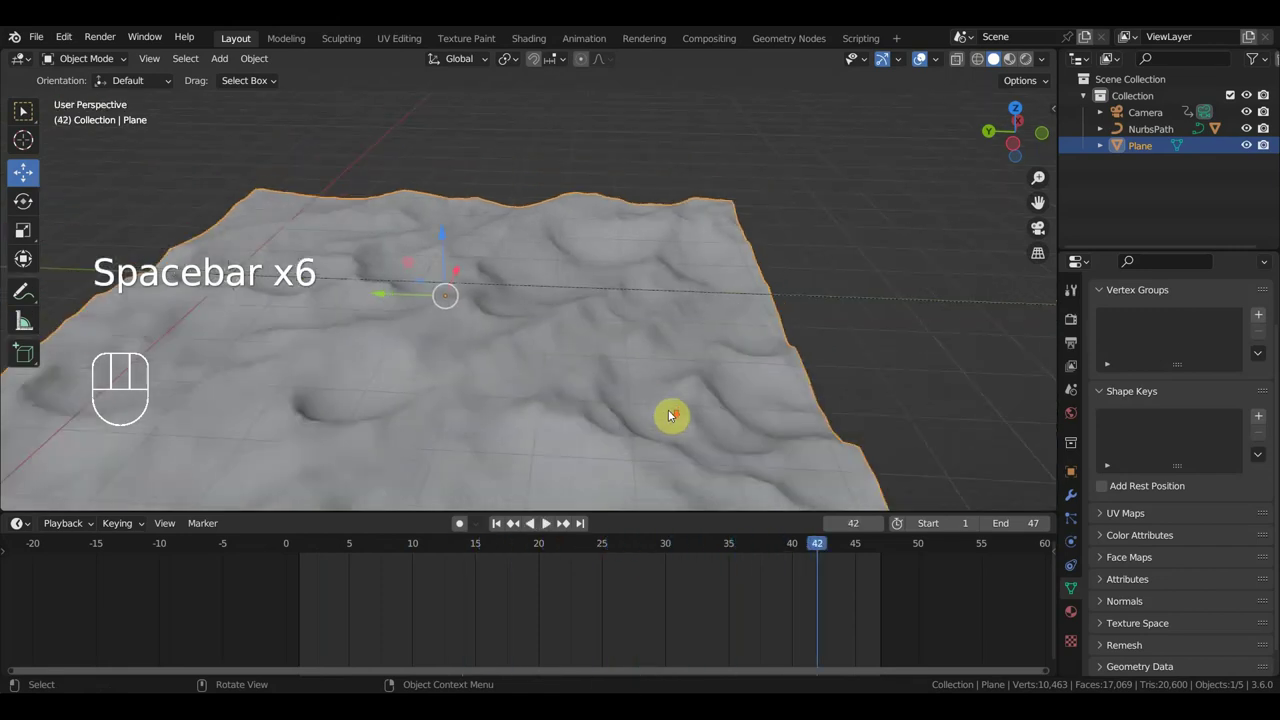
{"action": "key", "text": "space"}
{"action": "key", "text": "space"}
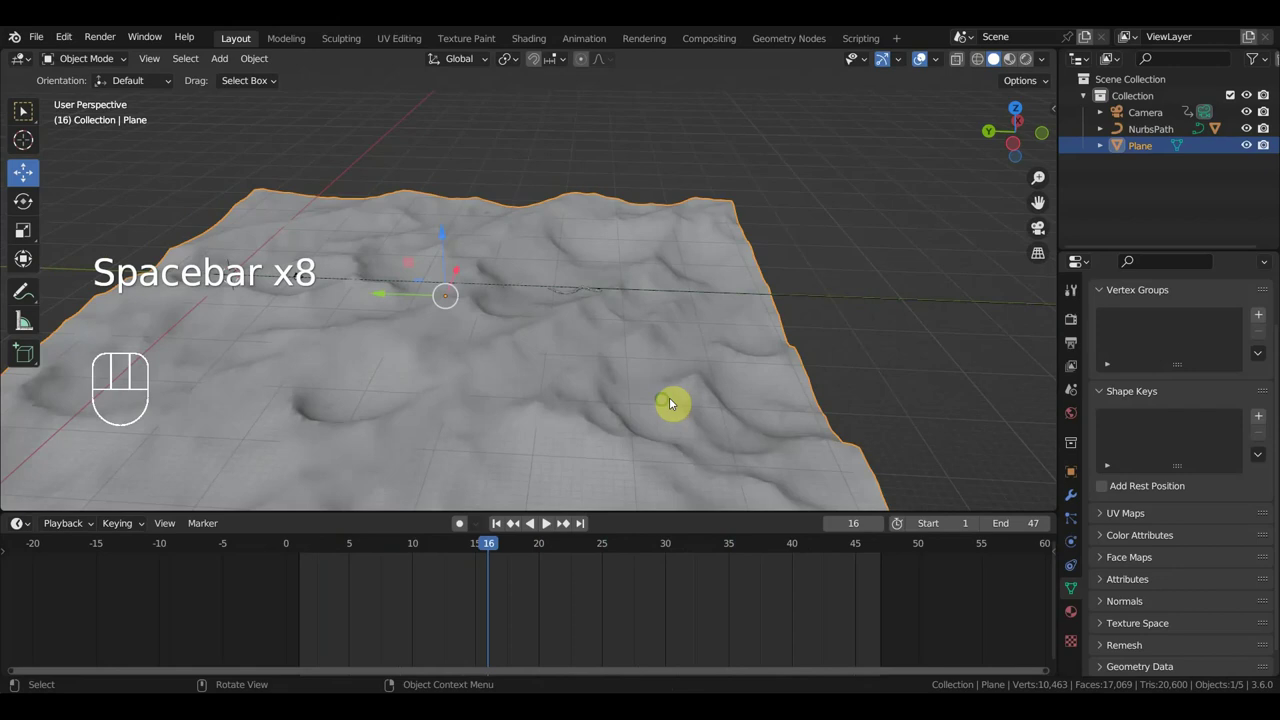
Delete the NurbsPath curve that the snake armature follows across the terrain
{"action": "middle_click_drag", "start_coordinate": [669, 397], "coordinate": [397, 406]}
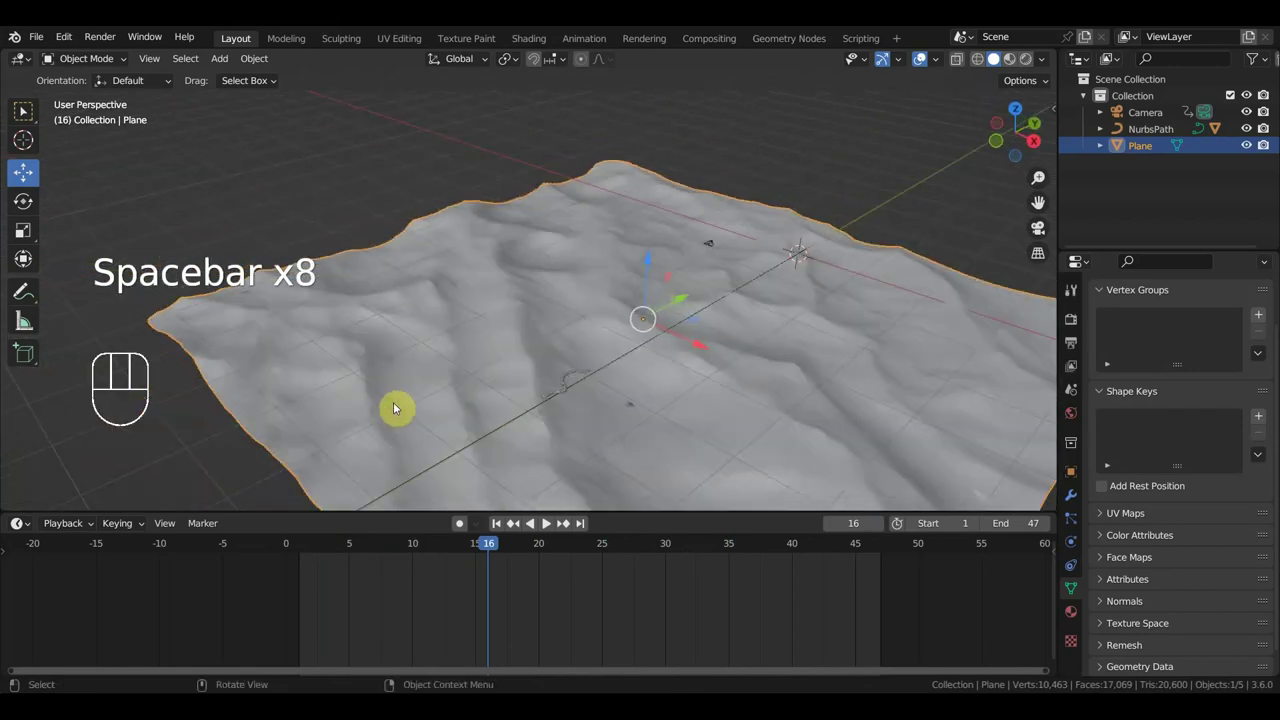
{"action": "middle_click_drag", "start_coordinate": [489, 389], "coordinate": [629, 249]}
{"action": "scroll", "coordinate": [623, 257], "scroll_direction": "up", "scroll_amount": 6}
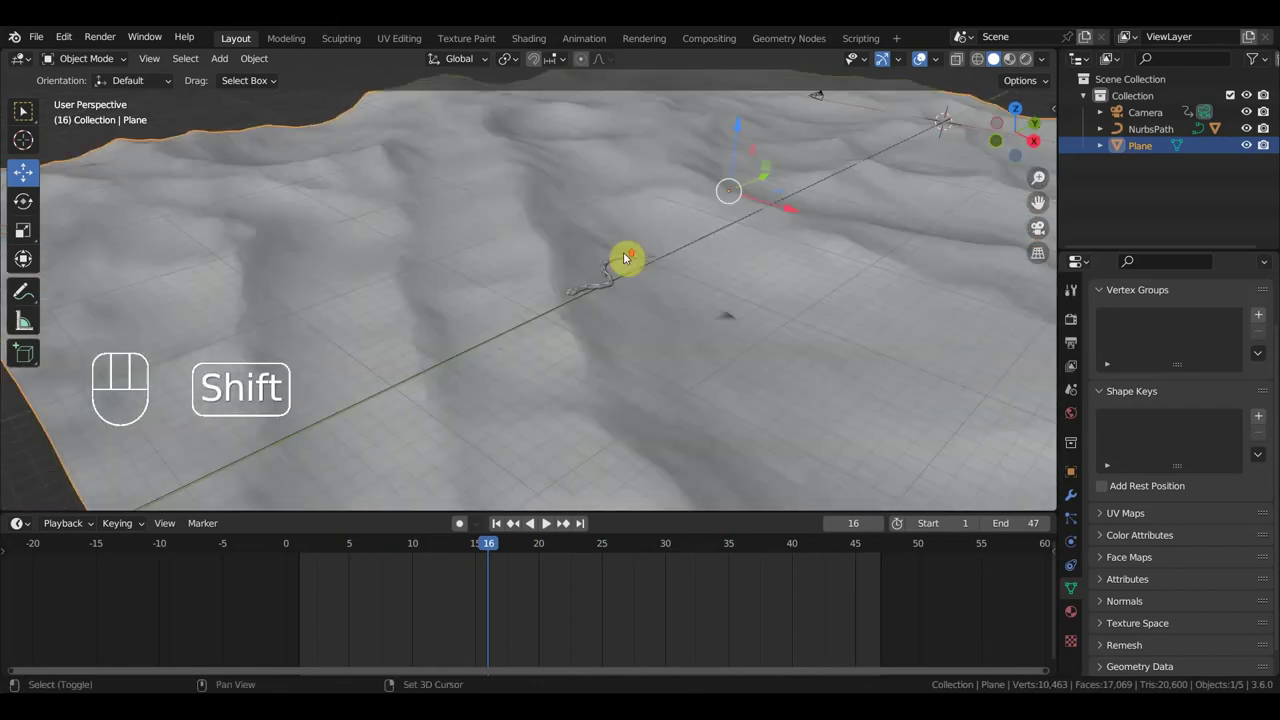
{"action": "left_click", "coordinate": [719, 291]}
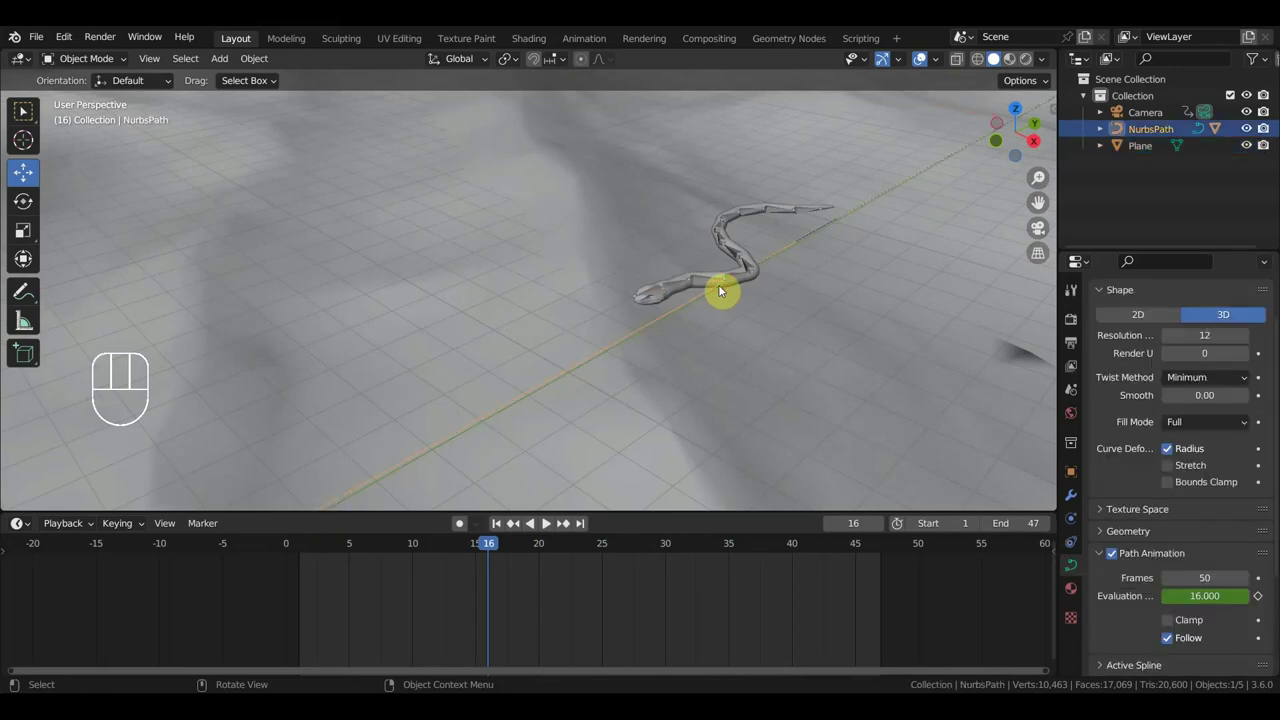
{"action": "left_click", "coordinate": [707, 284]}
{"action": "left_click", "coordinate": [707, 288]}
{"action": "key", "text": "Delete"}
{"action": "scroll", "coordinate": [730, 290], "scroll_direction": "down", "scroll_amount": 8}
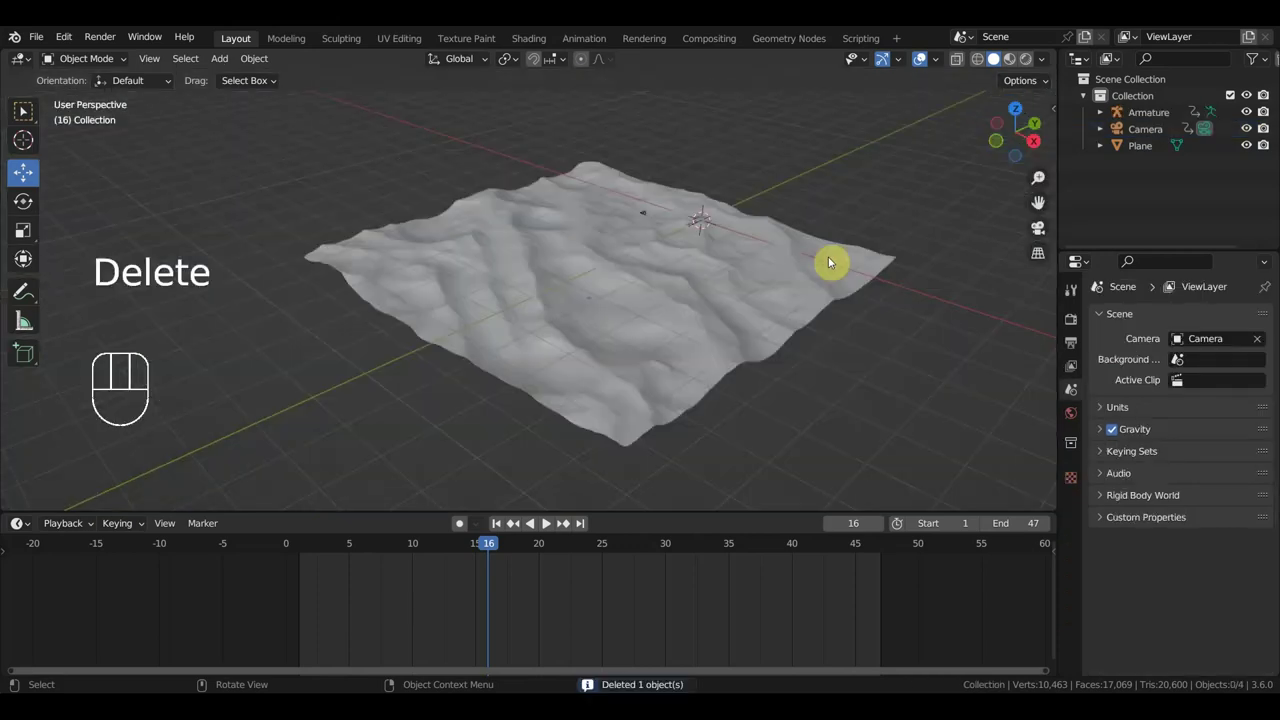
Delete the snake's Armature, keeping the snake mesh in the scene
{"action": "scroll", "coordinate": [686, 280], "scroll_direction": "up", "scroll_amount": 6}
{"action": "middle_click_drag", "start_coordinate": [700, 300], "coordinate": [680, 280], "text": "shift"}
{"action": "scroll", "coordinate": [698, 293], "scroll_direction": "up", "scroll_amount": 3}
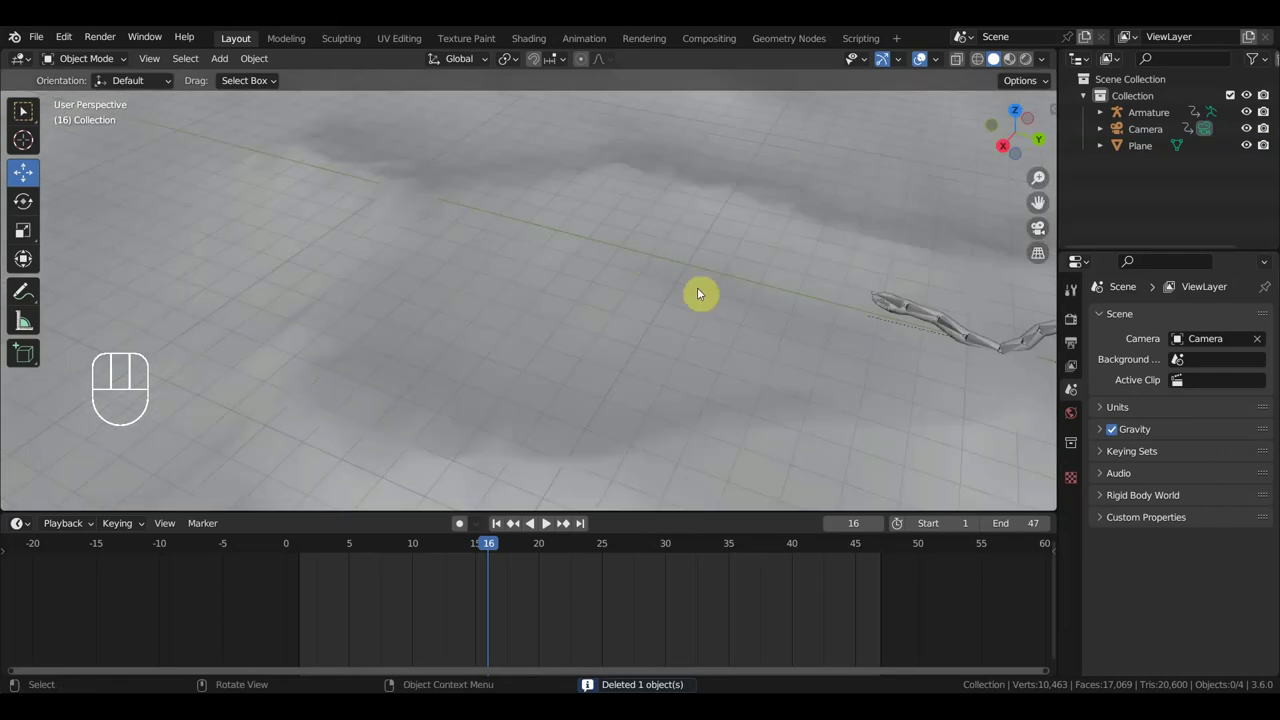
{"action": "left_click", "coordinate": [917, 318]}
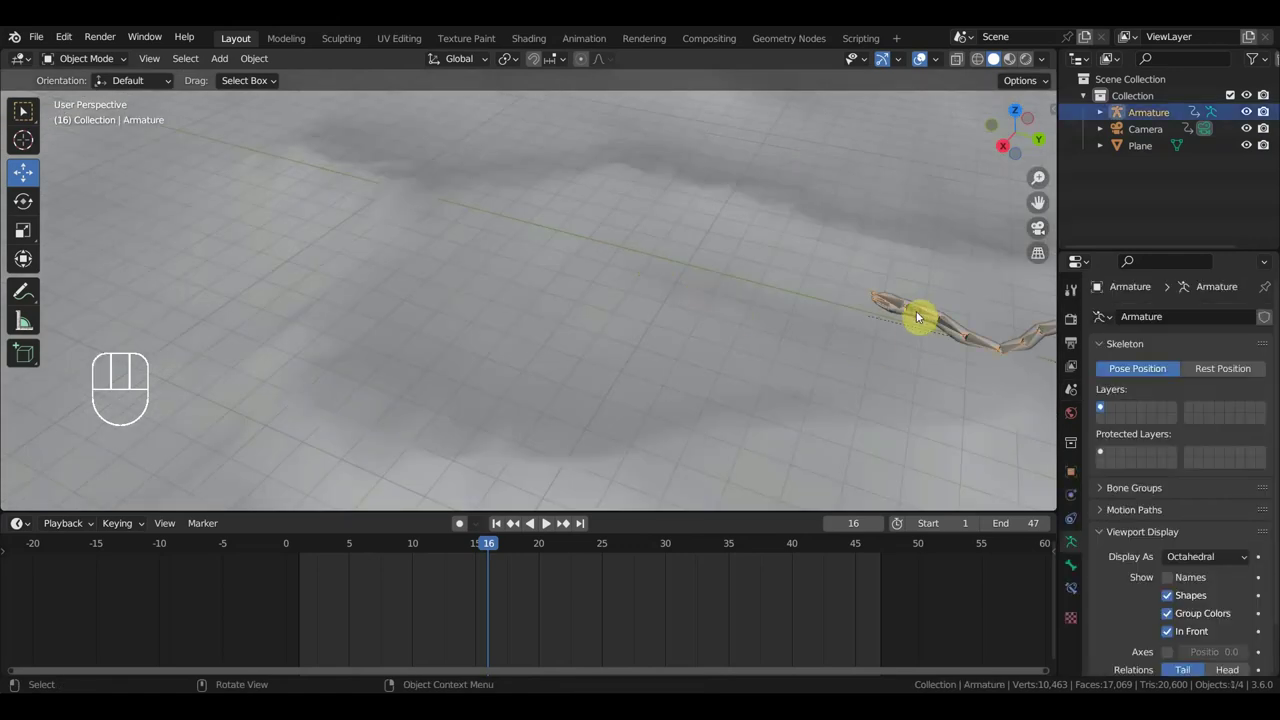
{"action": "key", "text": "Delete"}
{"action": "scroll", "coordinate": [877, 342], "scroll_direction": "down", "scroll_amount": 3}
{"action": "scroll", "coordinate": [877, 342], "scroll_direction": "up", "scroll_amount": 1}
{"action": "scroll", "coordinate": [672, 281], "scroll_direction": "up", "scroll_amount": 2}
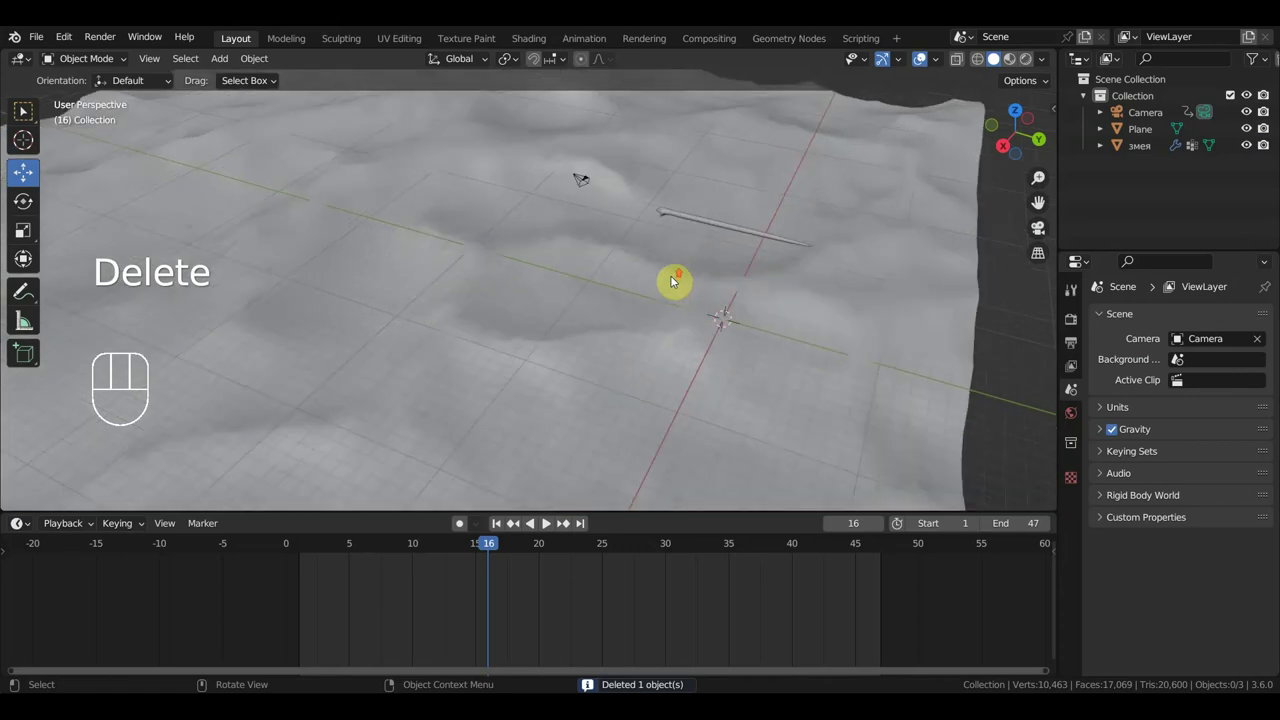
Select the straight snake mesh in top view and hide the Plane terrain around it
{"action": "left_click", "coordinate": [724, 230]}
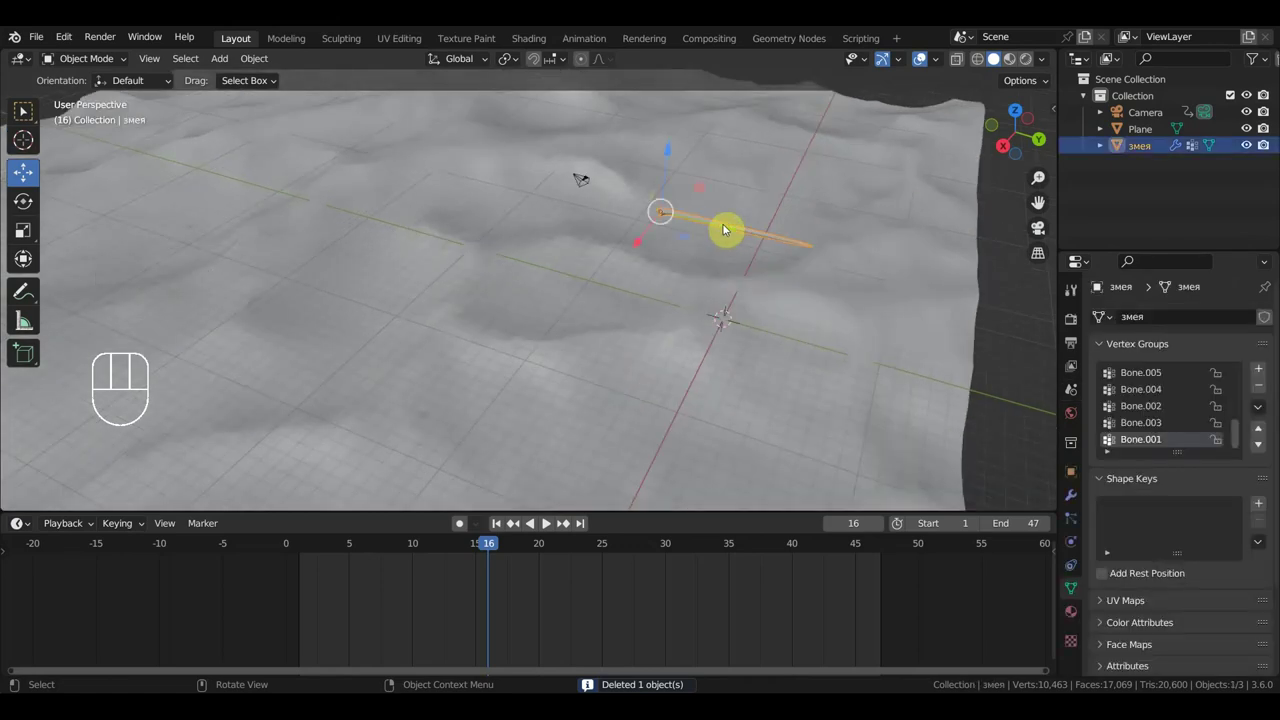
{"action": "key", "text": "KP_7"}
{"action": "scroll", "coordinate": [750, 245], "scroll_direction": "down", "scroll_amount": 3}
{"action": "middle_click_drag", "start_coordinate": [749, 263], "coordinate": [697, 390], "text": "shift"}
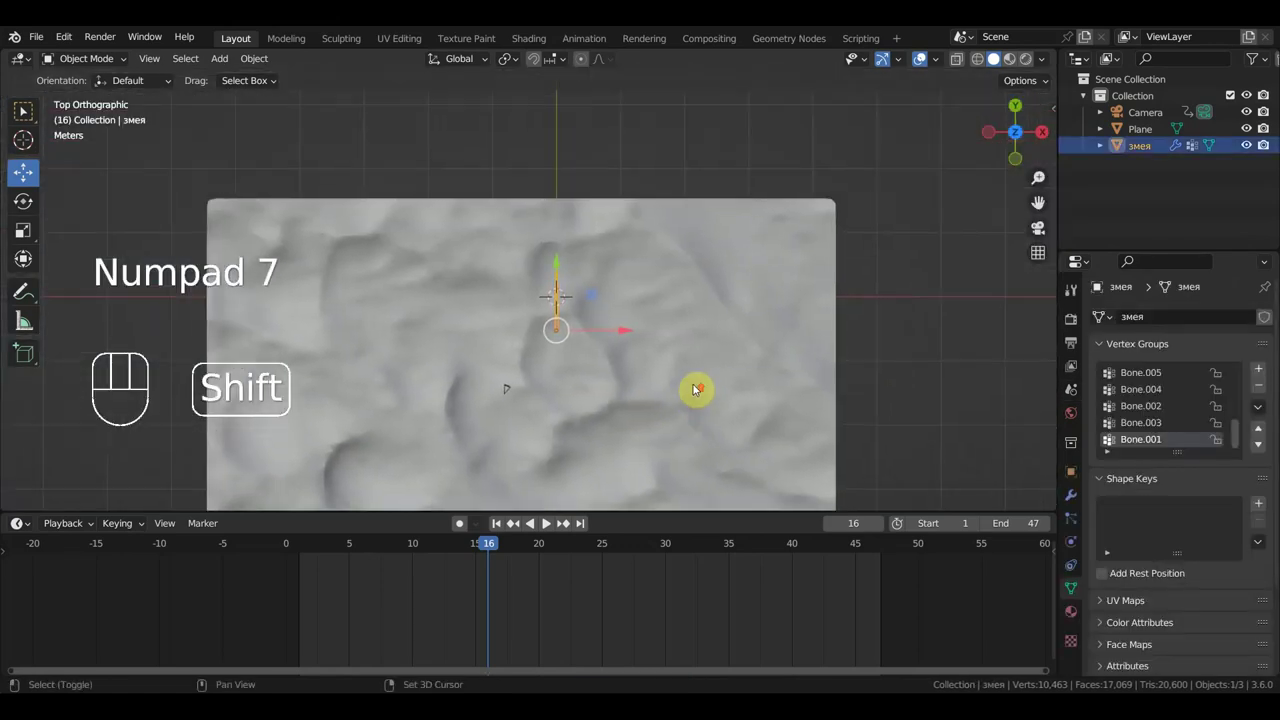
{"action": "scroll", "coordinate": [697, 390], "scroll_direction": "up", "scroll_amount": 5}
{"action": "scroll", "coordinate": [694, 360], "scroll_direction": "up", "scroll_amount": 1}
{"action": "middle_click_drag", "start_coordinate": [694, 334], "coordinate": [657, 264], "text": "shift"}
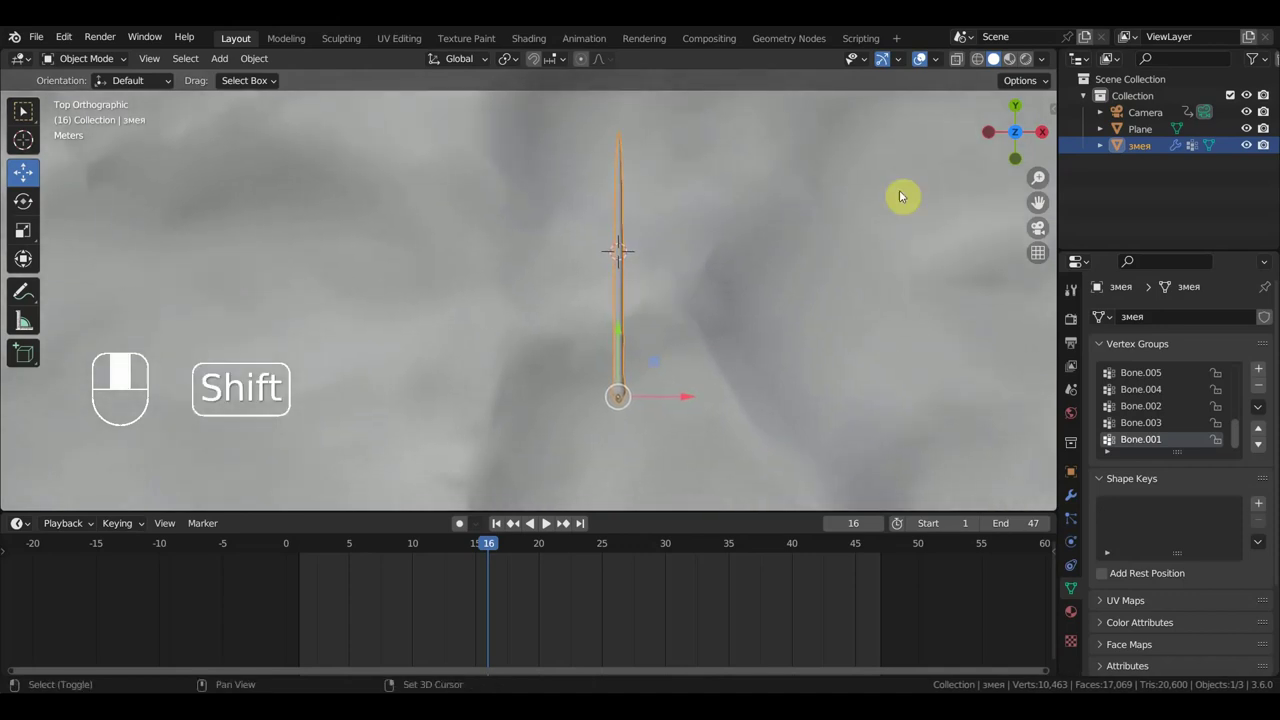
{"action": "left_click", "coordinate": [1247, 129]}
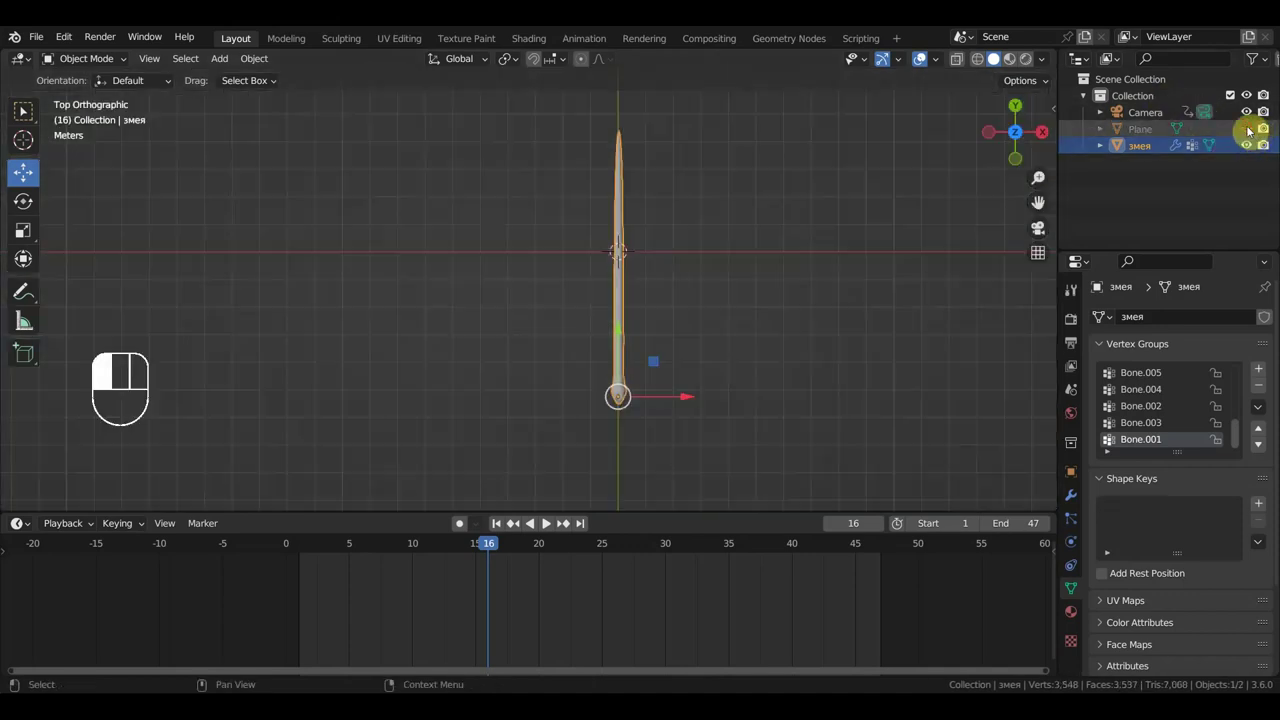
{"action": "scroll", "coordinate": [940, 286], "scroll_direction": "up", "scroll_amount": 1}
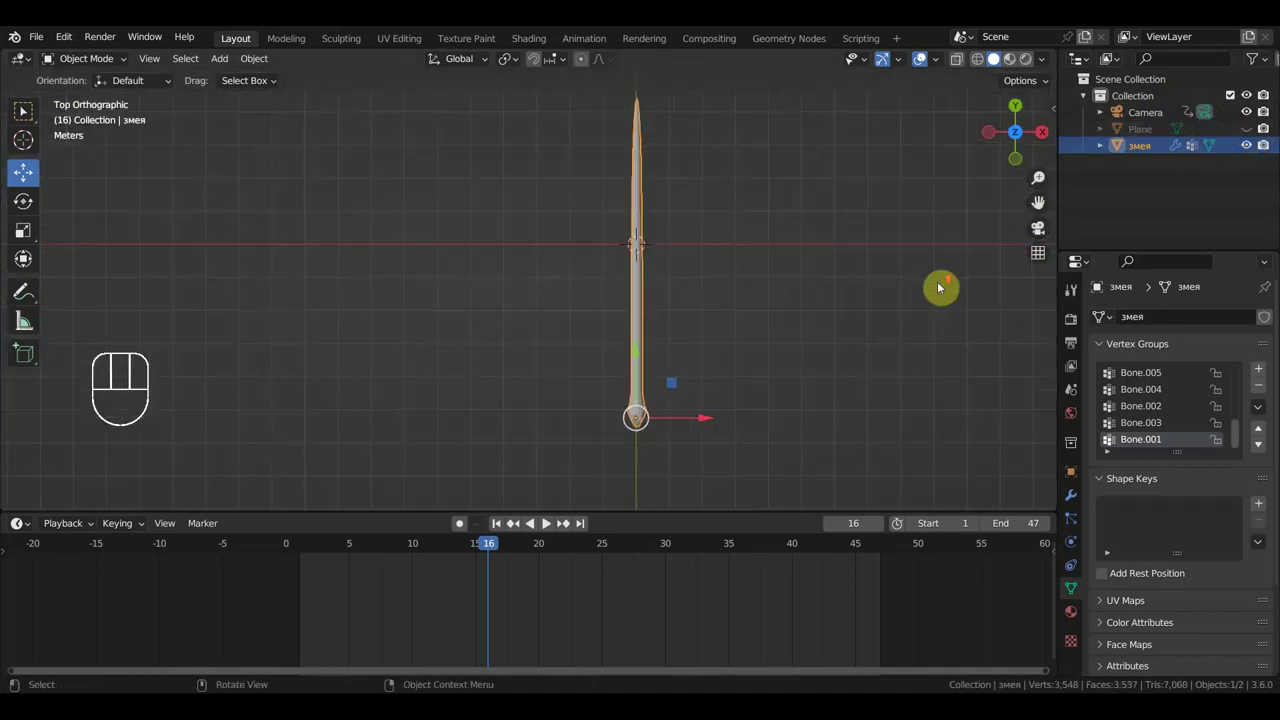
Add a Basis shape key and a second key with value 1.000 to the snake mesh, and switch to Sculpt Mode
{"action": "left_click", "coordinate": [1259, 504]}
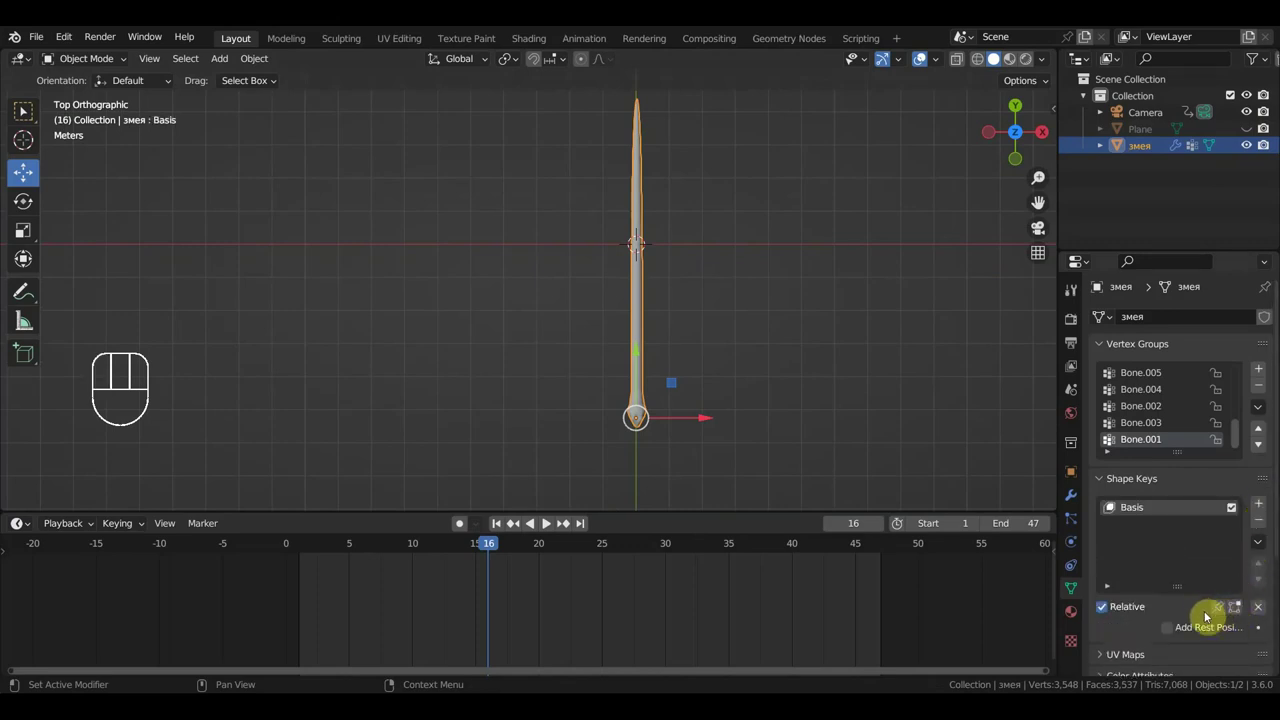
{"action": "left_click", "coordinate": [1259, 506]}
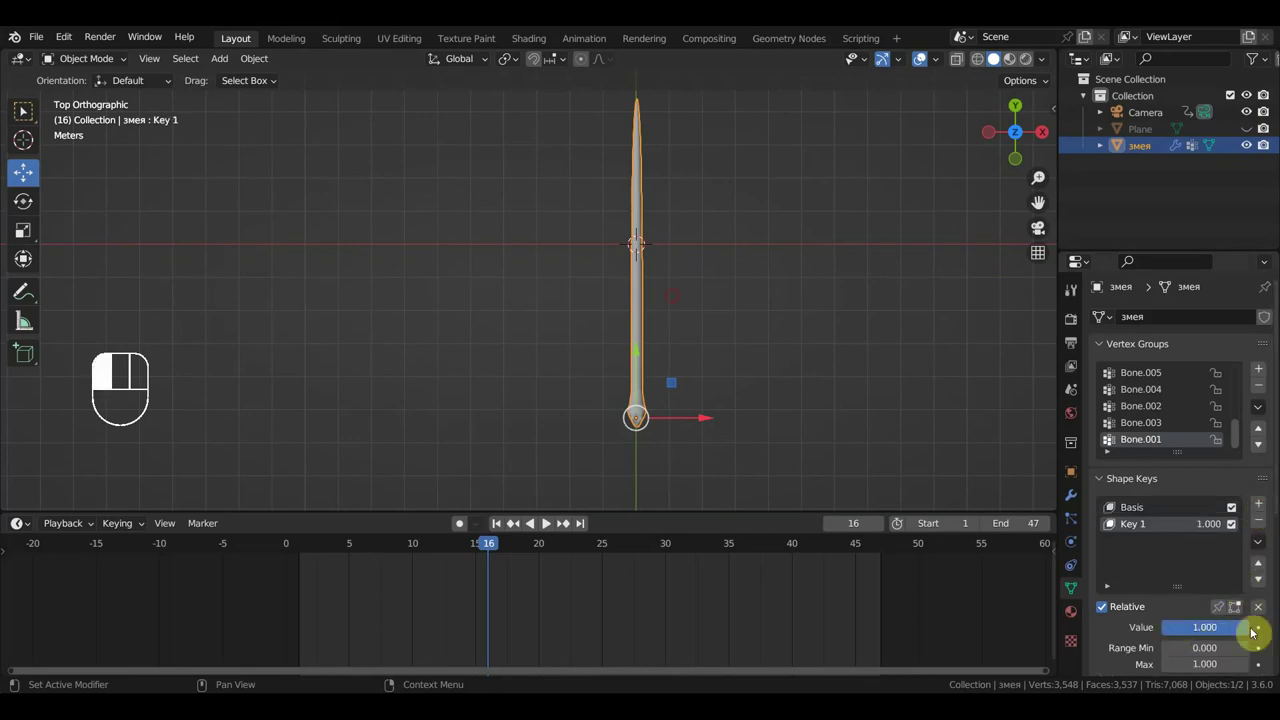
{"action": "left_click", "coordinate": [88, 60]}
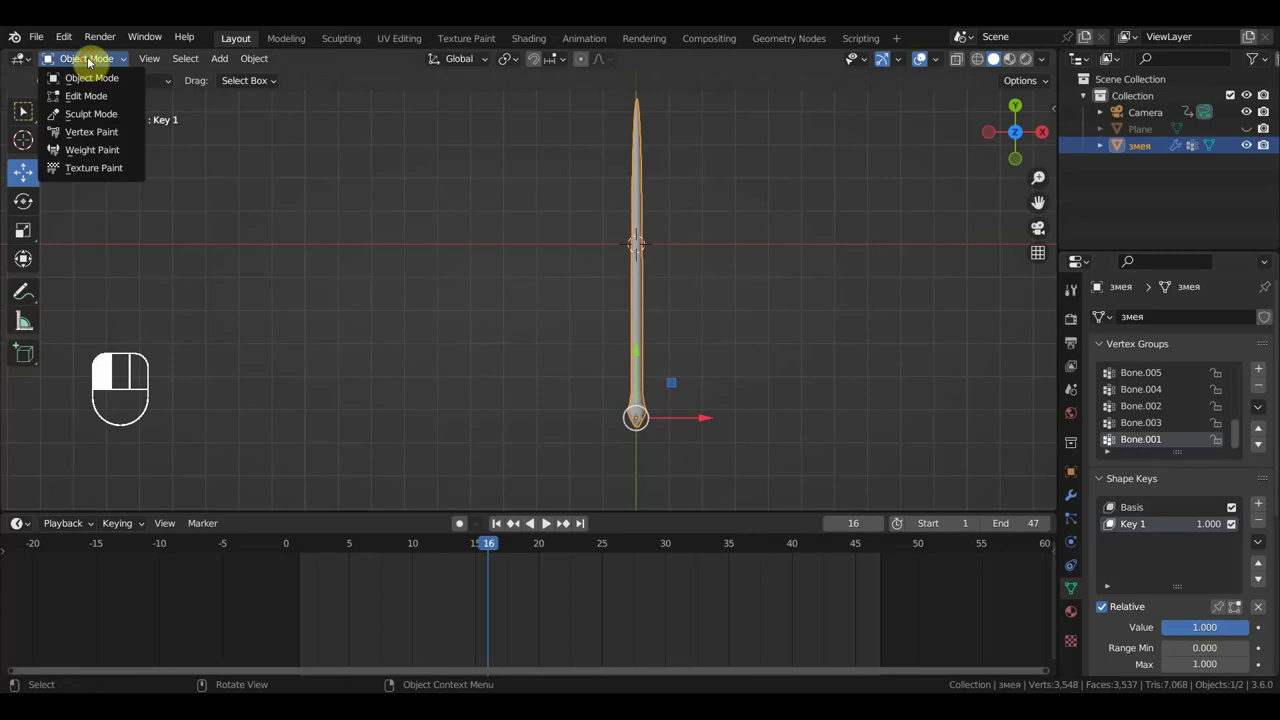
{"action": "left_click", "coordinate": [108, 116]}
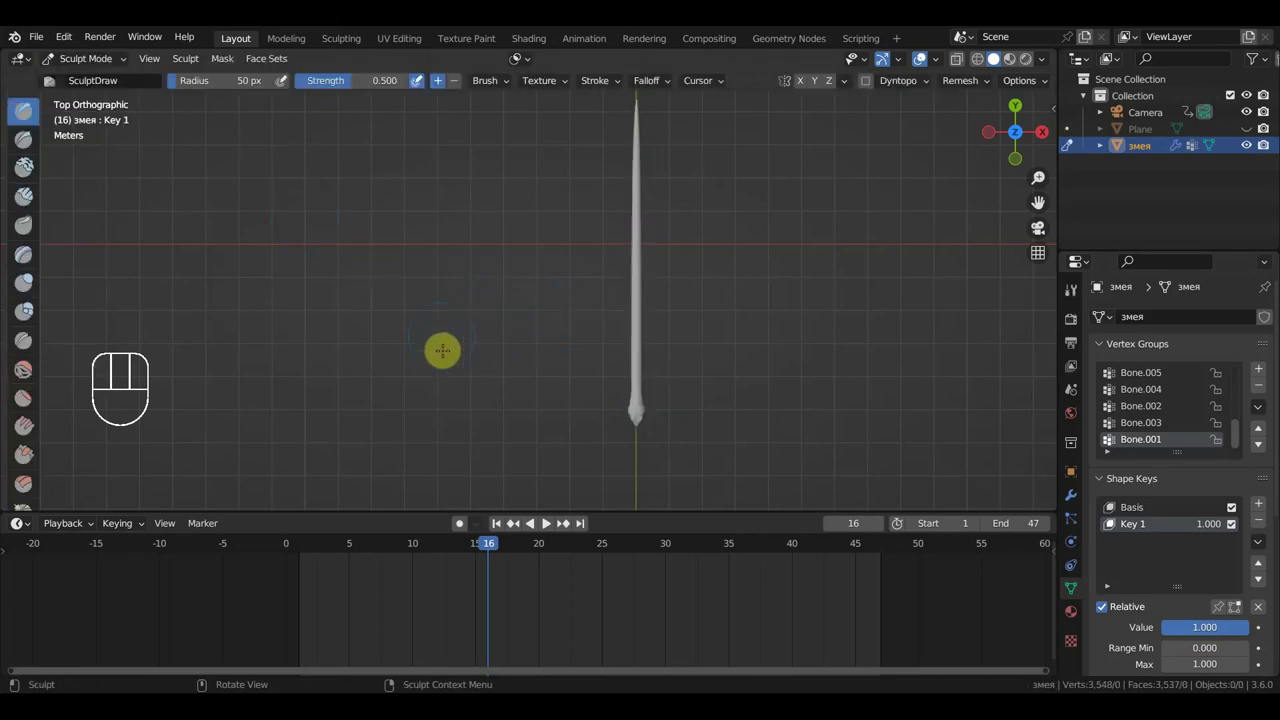
Bend the front half of the snake's body into an S-curve with the Elastic Deform brush at an 82 px radius
{"action": "scroll", "coordinate": [27, 432], "scroll_direction": "down", "scroll_amount": 3}
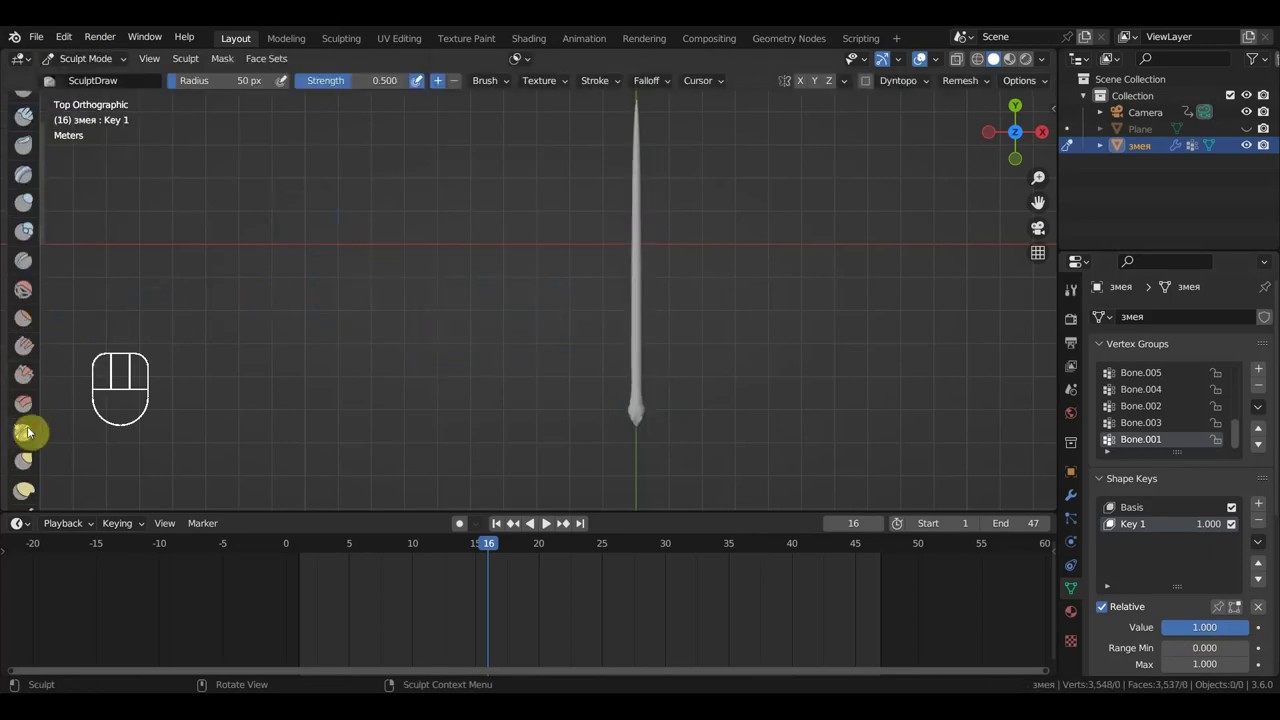
{"action": "left_click", "coordinate": [24, 490]}
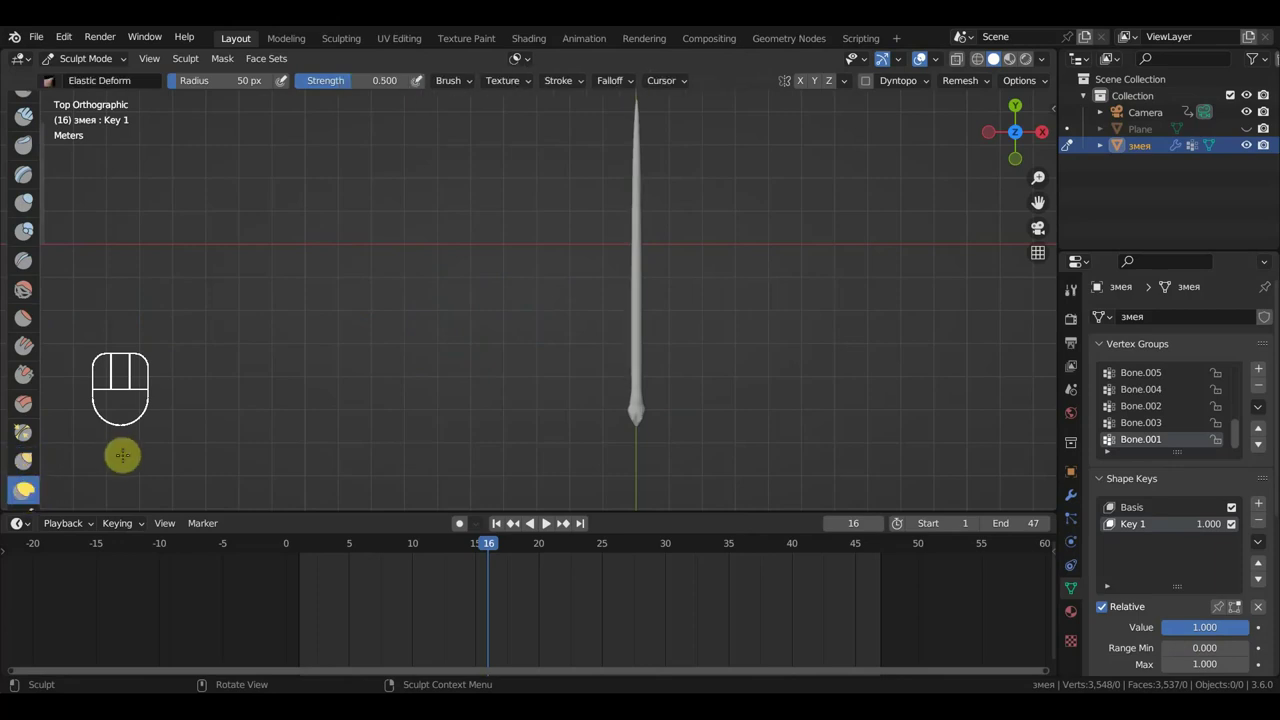
{"action": "key", "text": "f"}
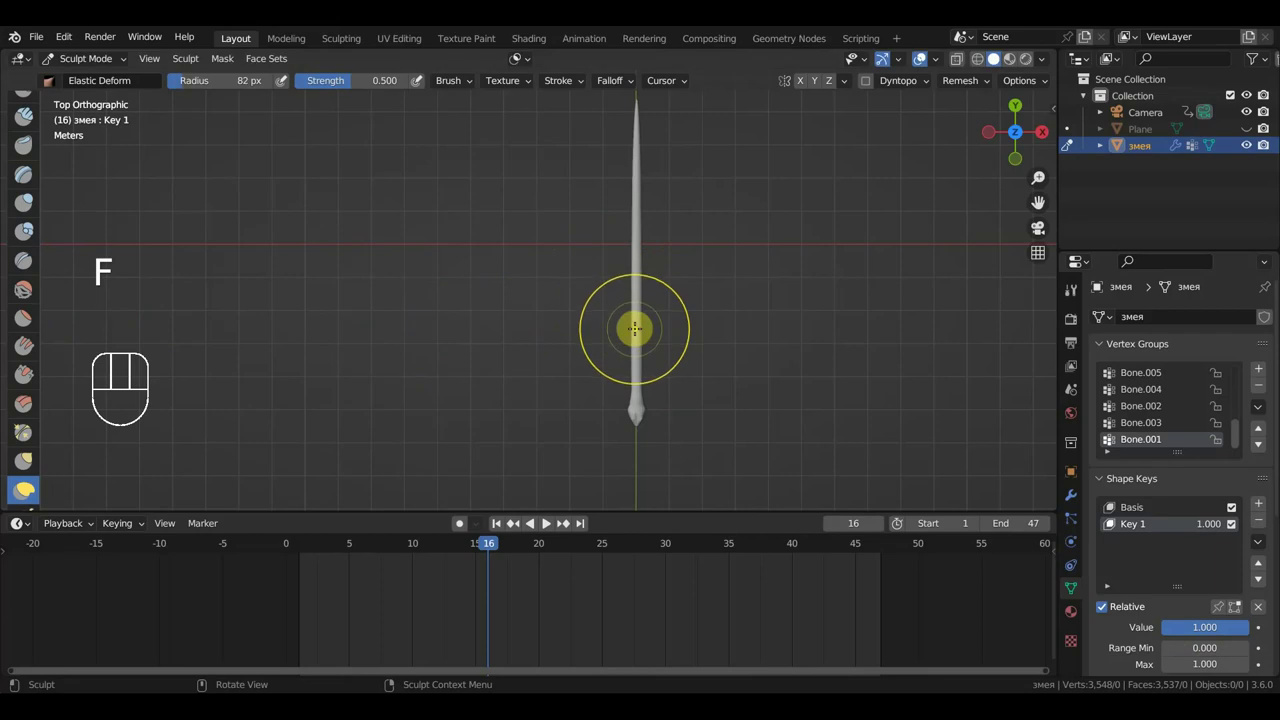
{"action": "left_click", "coordinate": [634, 321]}
{"action": "left_click_drag", "start_coordinate": [634, 321], "coordinate": [397, 340]}
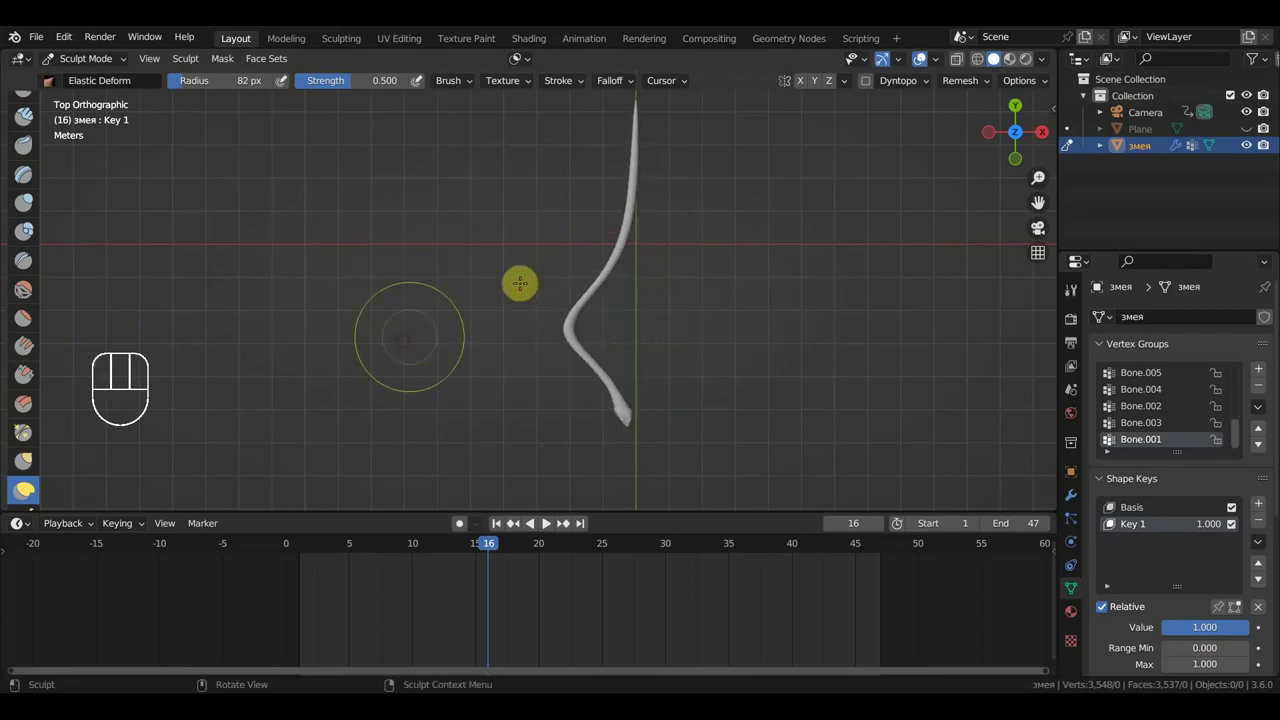
{"action": "left_click_drag", "start_coordinate": [612, 256], "coordinate": [700, 308]}
{"action": "mouse_move", "coordinate": [592, 303]}
{"action": "left_mouse_down"}
{"action": "mouse_move", "coordinate": [597, 271]}
{"action": "mouse_move", "coordinate": [606, 300]}
{"action": "mouse_move", "coordinate": [605, 259]}
{"action": "mouse_move", "coordinate": [596, 345]}
{"action": "left_mouse_up"}
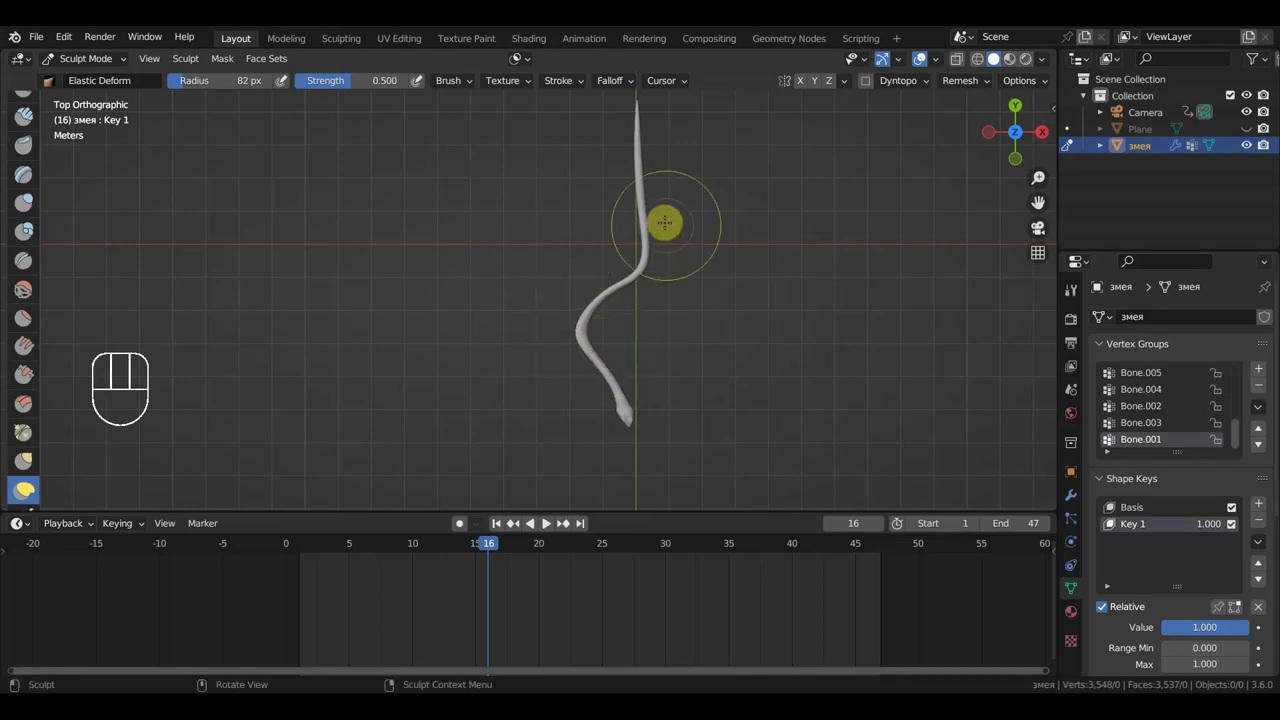
Bend the snake's tail half into two smaller opposing waves with the Grab brush
{"action": "left_click", "coordinate": [23, 459]}
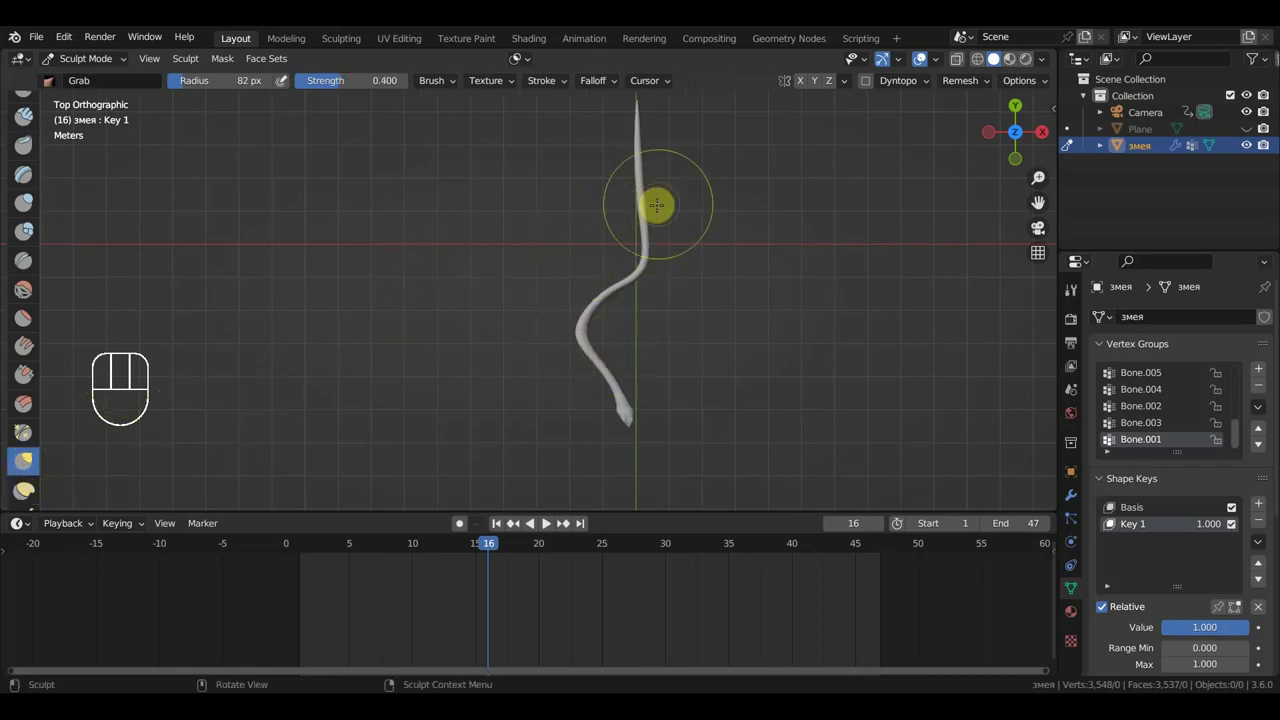
{"action": "left_click_drag", "start_coordinate": [646, 200], "coordinate": [555, 200]}
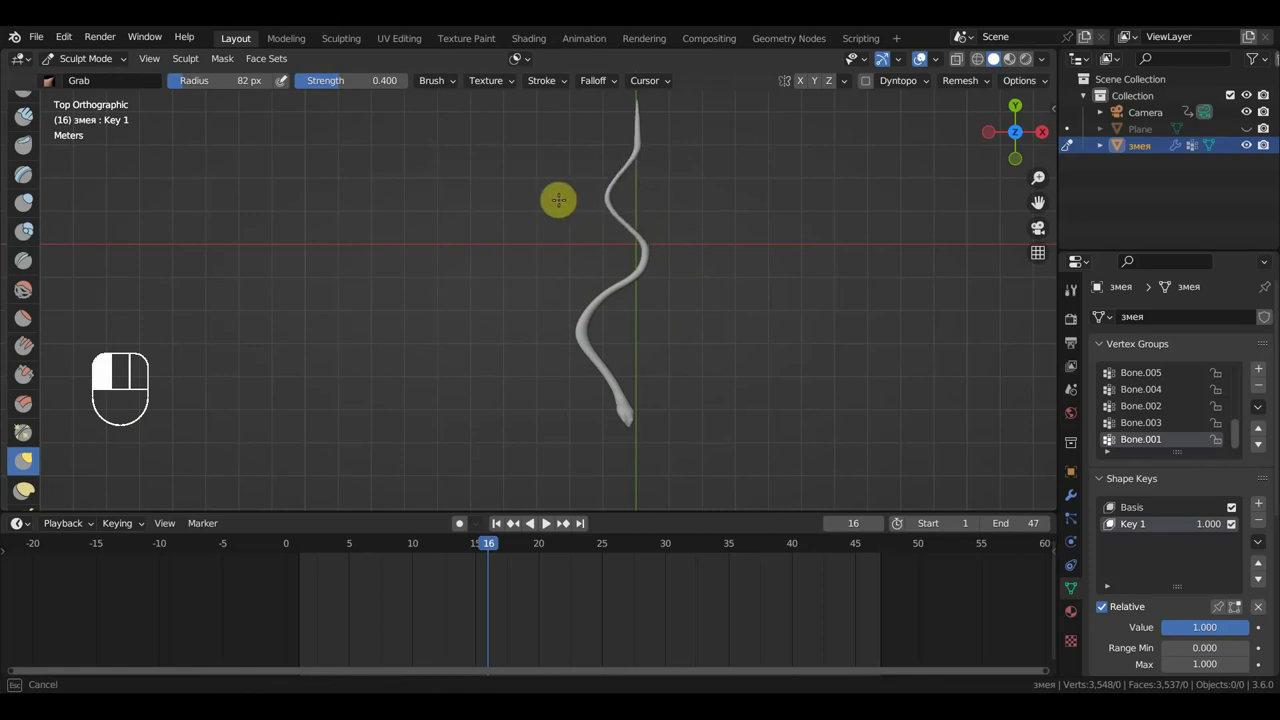
{"action": "left_click_drag", "start_coordinate": [640, 152], "coordinate": [723, 229]}
{"action": "mouse_move", "coordinate": [723, 229]}
{"action": "middle_mouse_down"}
{"action": "mouse_move", "coordinate": [643, 206]}
{"action": "mouse_move", "coordinate": [592, 170]}
{"action": "mouse_move", "coordinate": [608, 220]}
{"action": "middle_mouse_up"}
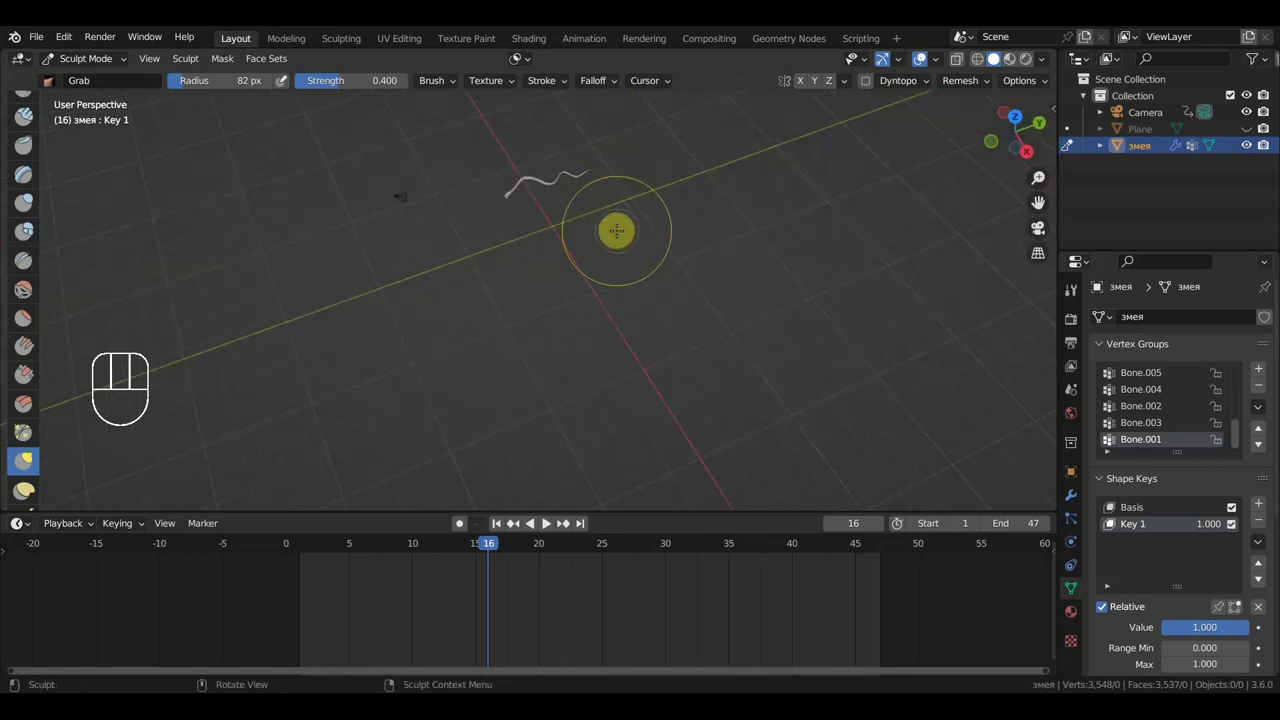
{"action": "key", "text": "KP_7"}
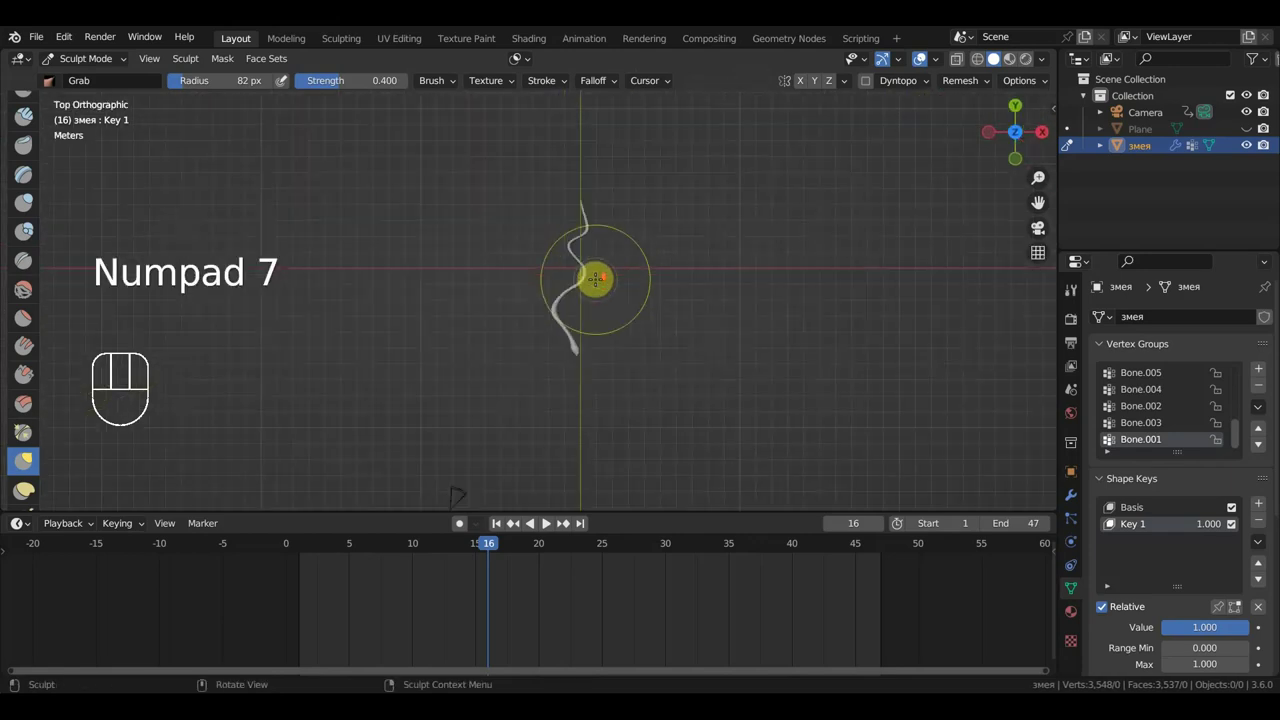
{"action": "scroll", "coordinate": [623, 344], "scroll_direction": "up", "scroll_amount": 2}
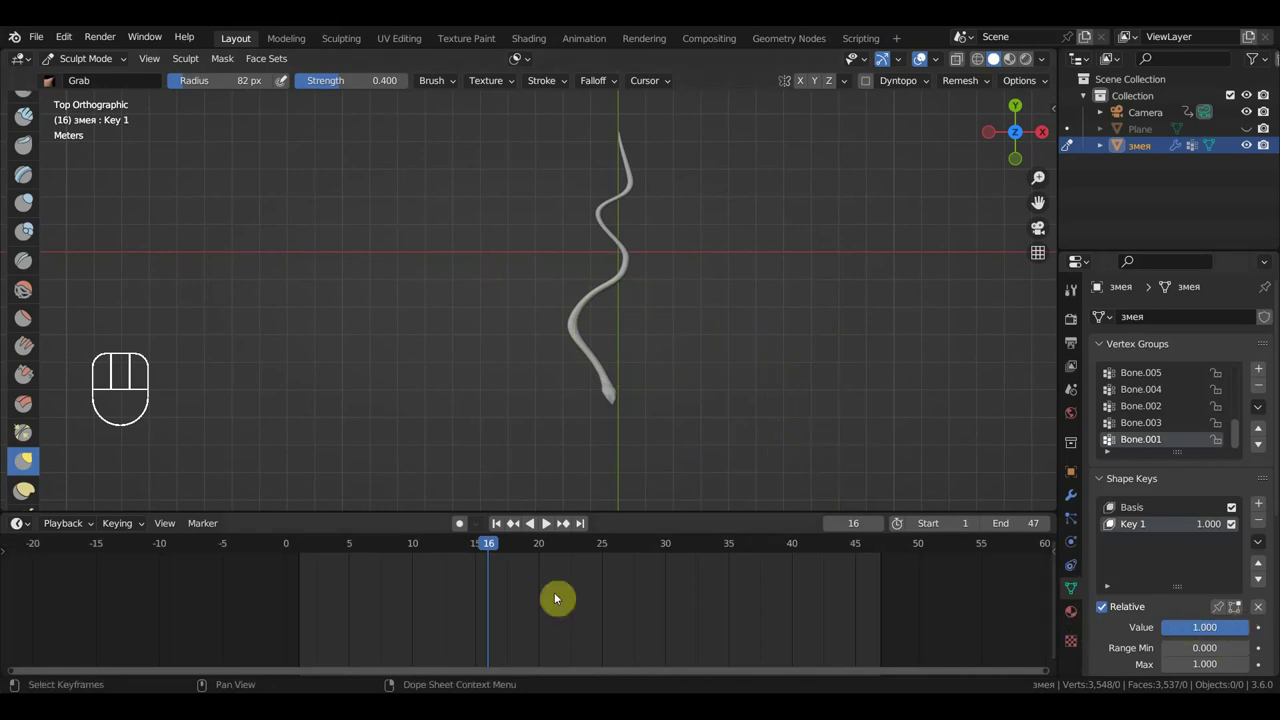
Set Key 1's value to 0.000 on frame 1 and keyframe it
{"action": "left_click", "coordinate": [299, 550]}
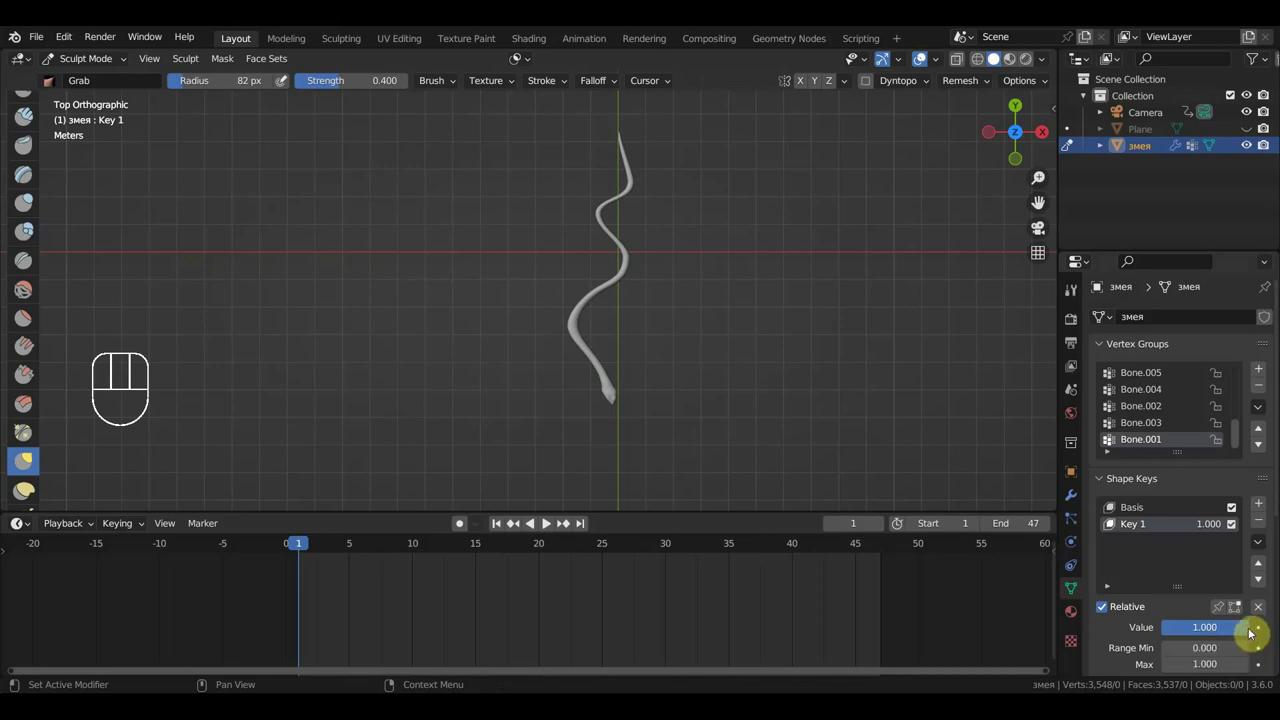
{"action": "left_click_drag", "start_coordinate": [1242, 627], "coordinate": [1214, 634]}
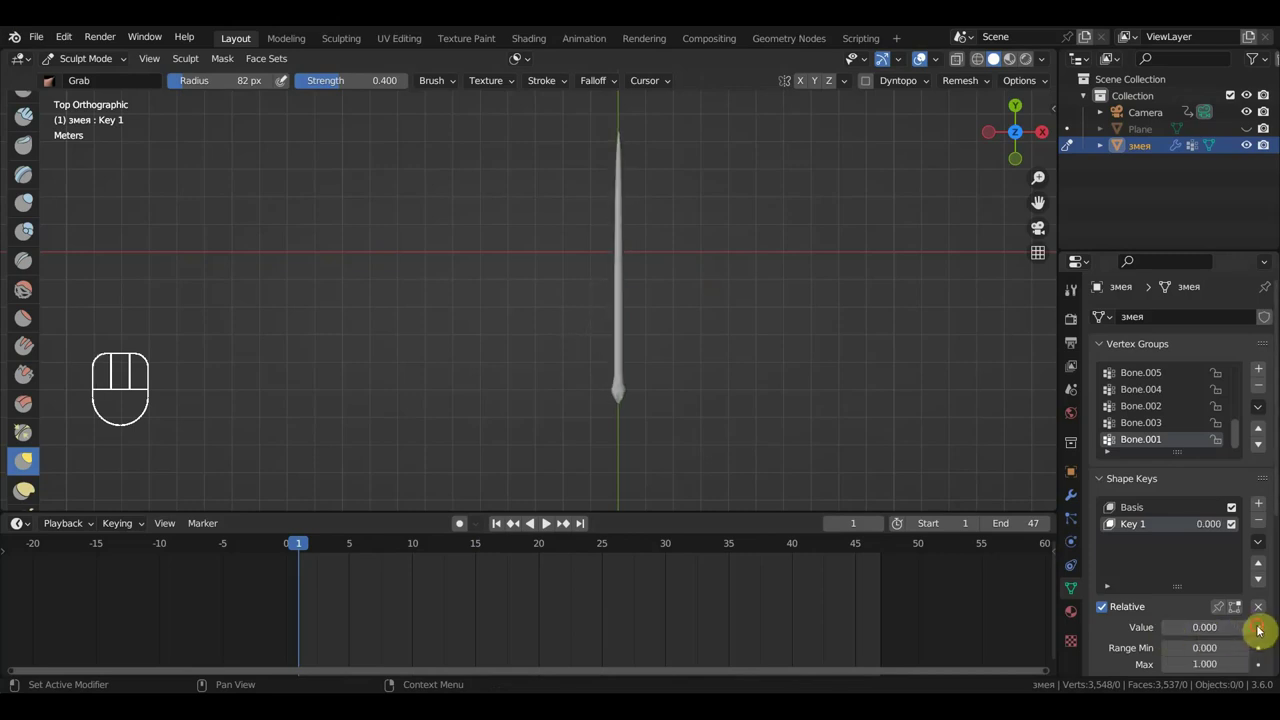
{"action": "left_click", "coordinate": [1258, 627]}
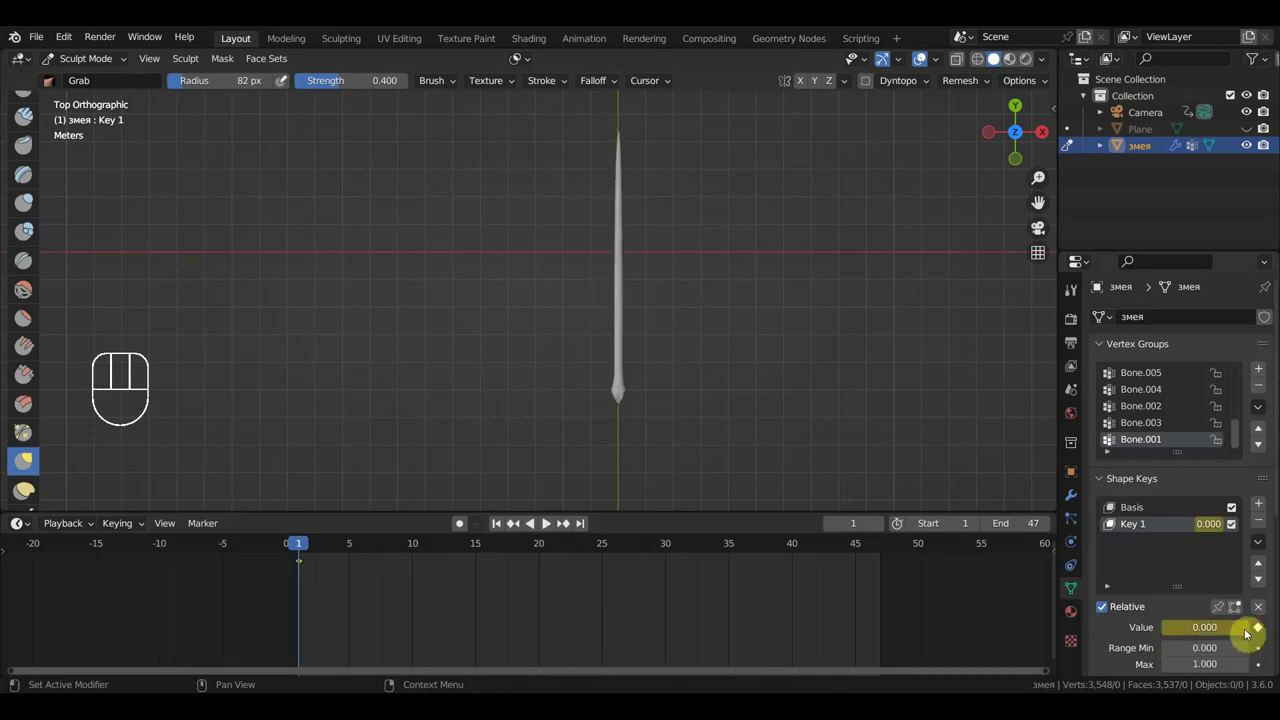
Add another shape key with value 1.000 and bend the straight snake into waves opposite to Key 1 with the Grab brush
{"action": "left_click", "coordinate": [1259, 505]}
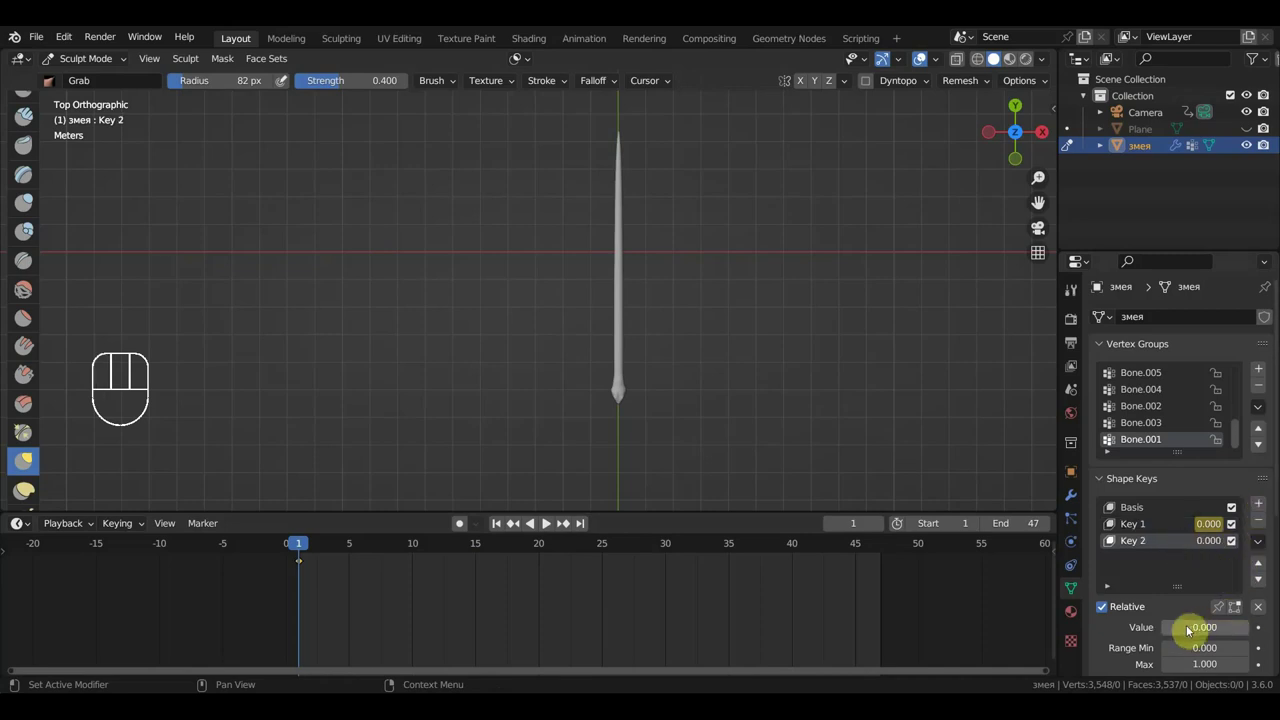
{"action": "left_click_drag", "start_coordinate": [1225, 628], "coordinate": [1225, 628]}
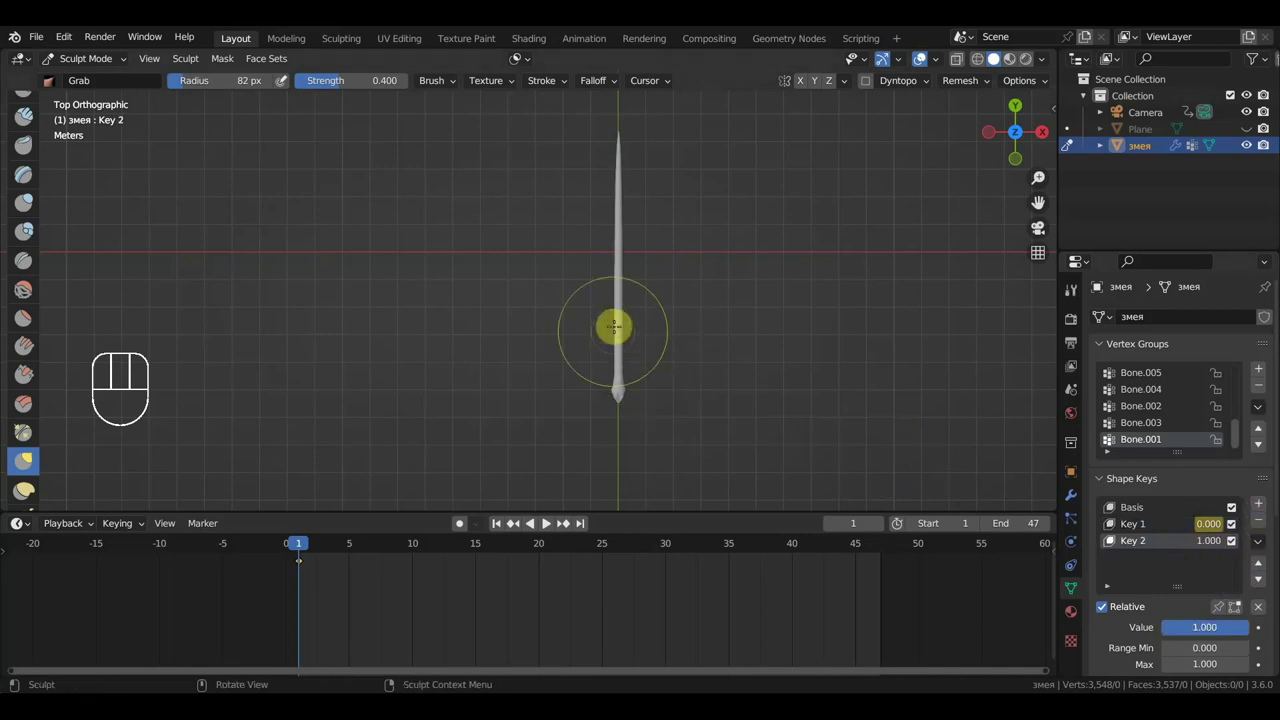
{"action": "left_click_drag", "start_coordinate": [615, 315], "coordinate": [712, 318]}
{"action": "mouse_move", "coordinate": [608, 252]}
{"action": "left_mouse_down"}
{"action": "mouse_move", "coordinate": [550, 263]}
{"action": "mouse_move", "coordinate": [631, 207]}
{"action": "mouse_move", "coordinate": [620, 210]}
{"action": "mouse_move", "coordinate": [680, 236]}
{"action": "left_mouse_up"}
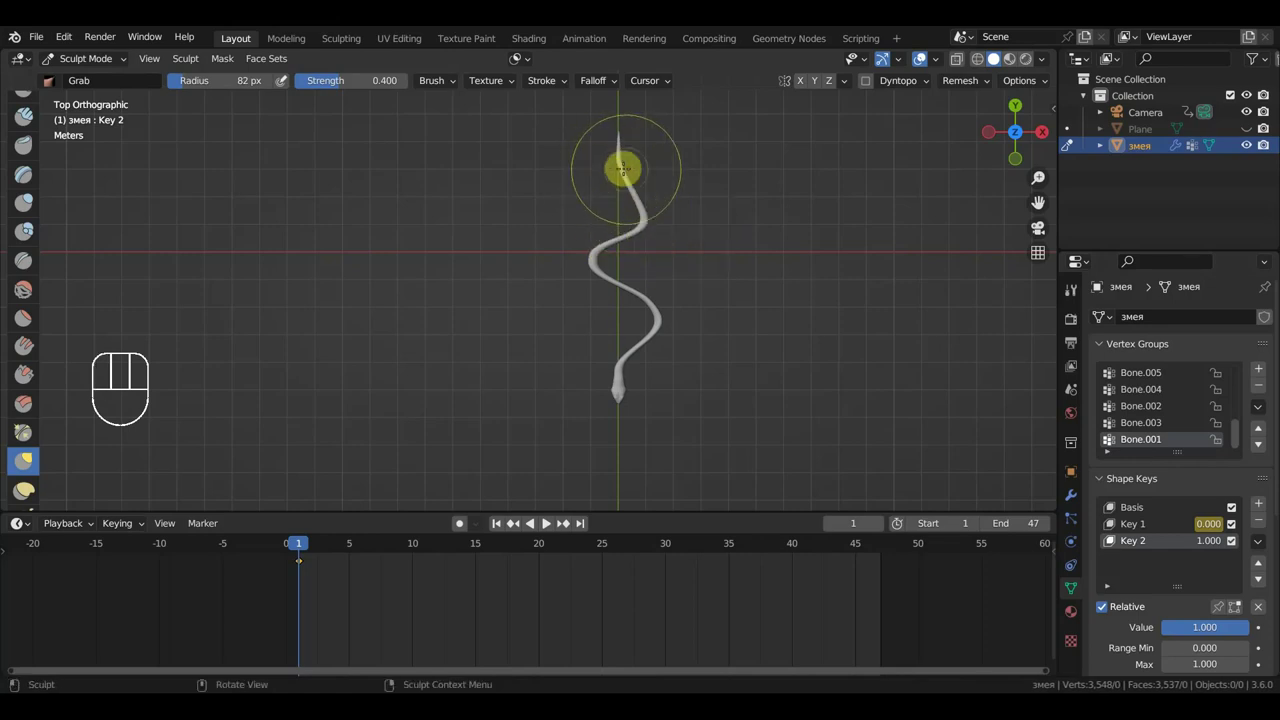
{"action": "mouse_move", "coordinate": [621, 171]}
{"action": "left_mouse_down"}
{"action": "mouse_move", "coordinate": [593, 188]}
{"action": "mouse_move", "coordinate": [617, 260]}
{"action": "mouse_move", "coordinate": [614, 331]}
{"action": "mouse_move", "coordinate": [627, 321]}
{"action": "mouse_move", "coordinate": [622, 291]}
{"action": "left_mouse_up"}
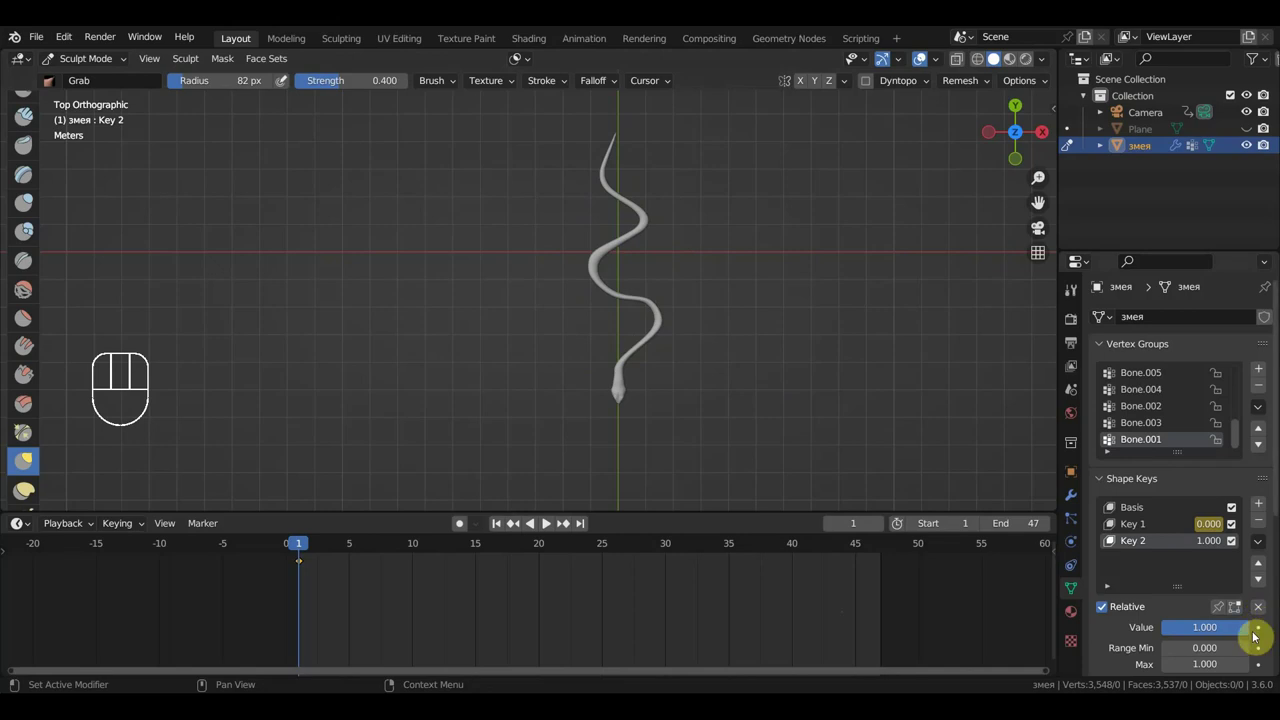
Keyframe Key 1 at value 0.000 on frame 5
{"action": "left_click_drag", "start_coordinate": [311, 545], "coordinate": [349, 552]}
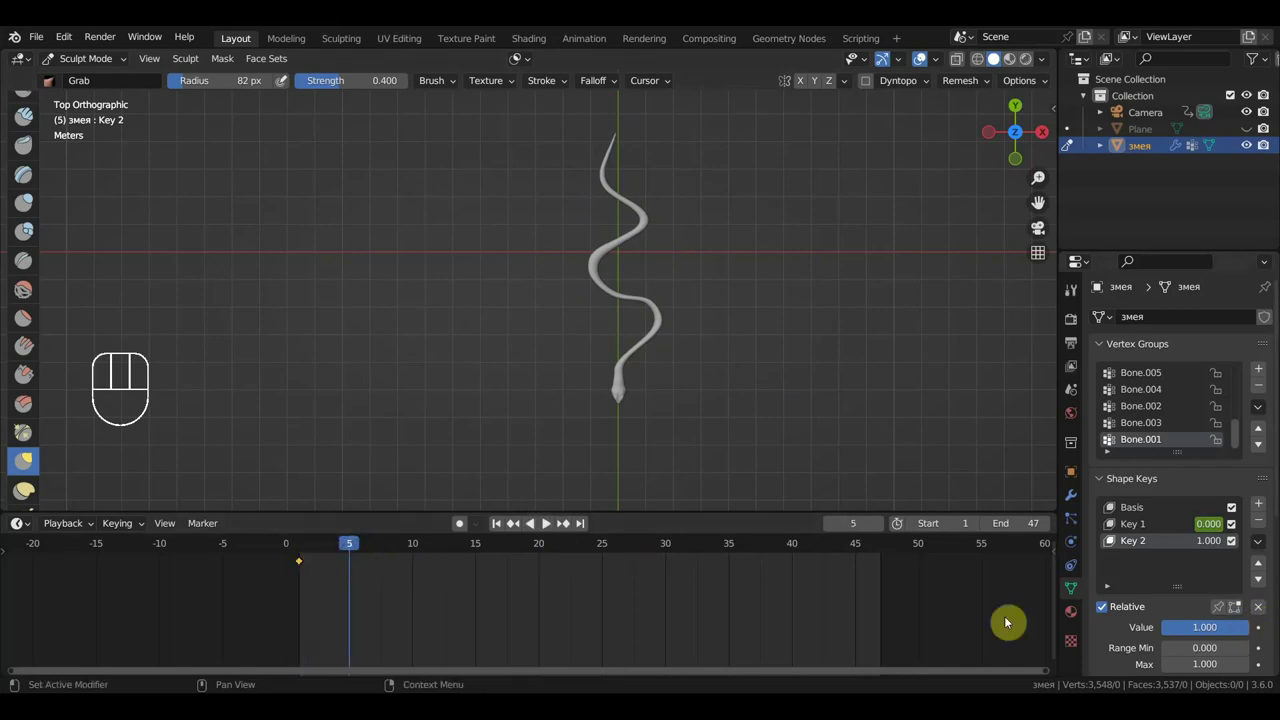
{"action": "left_click", "coordinate": [1165, 526]}
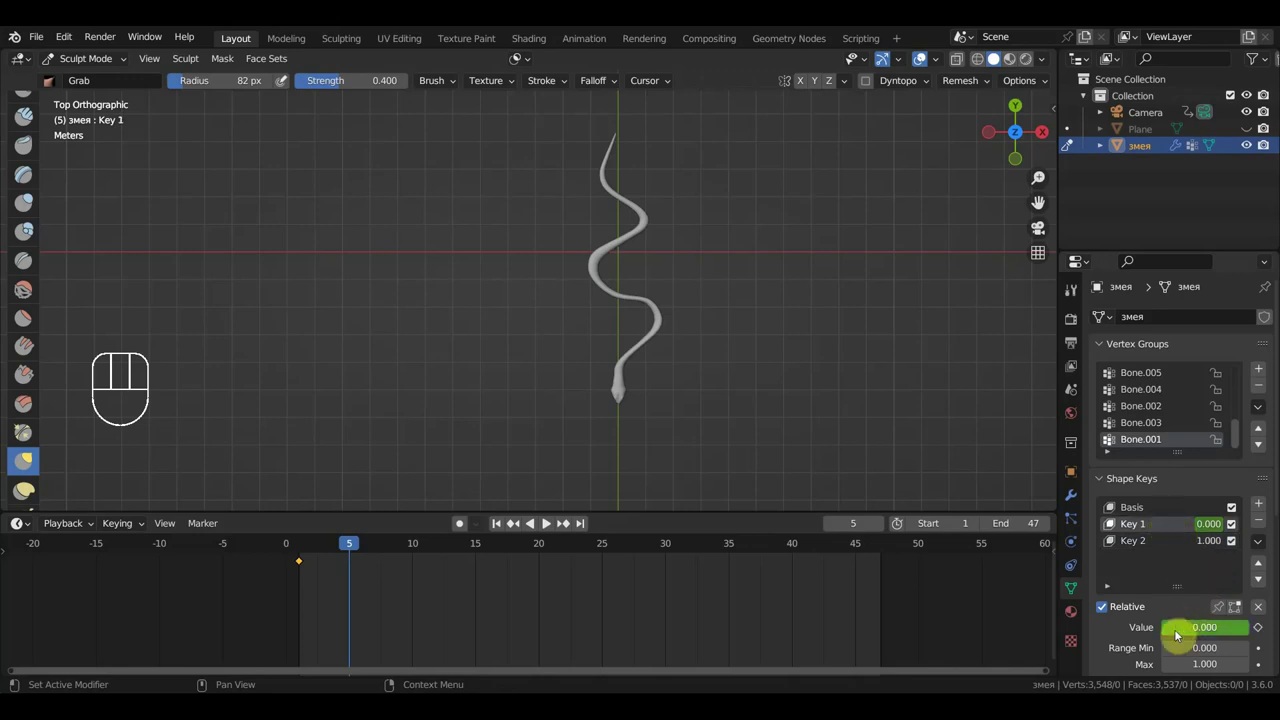
{"action": "left_click", "coordinate": [1257, 629]}
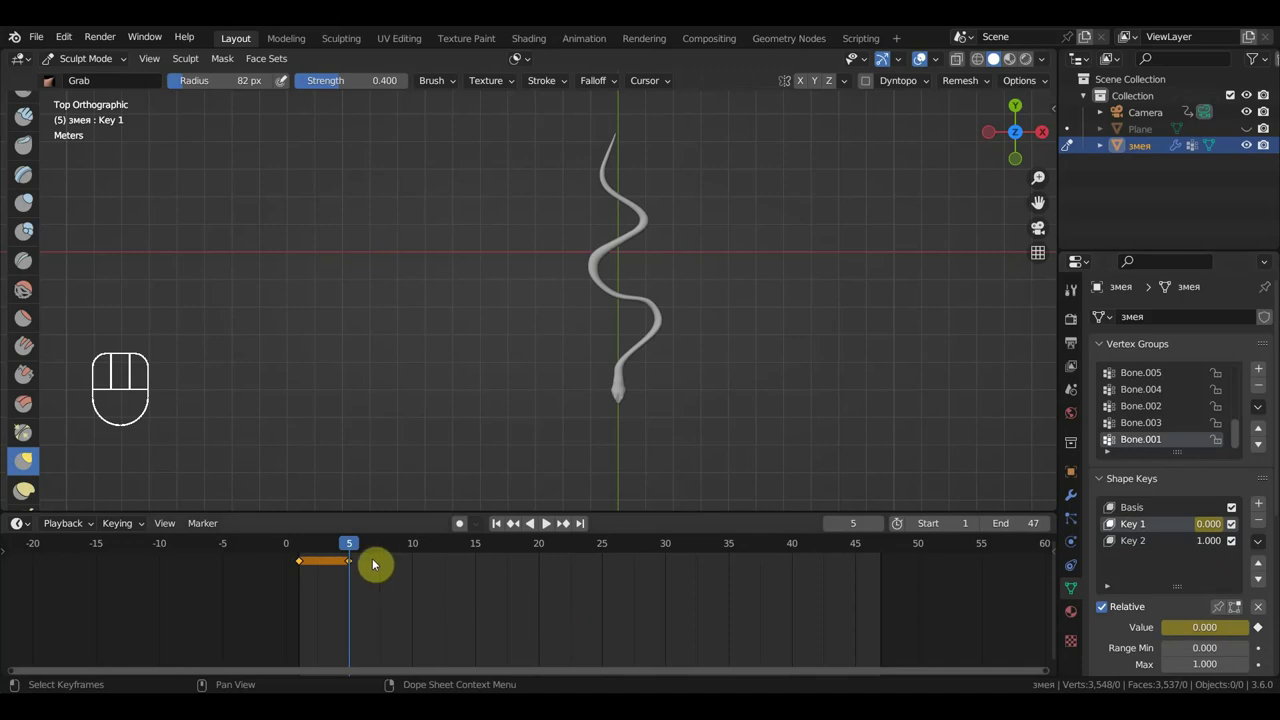
{"action": "left_click_drag", "start_coordinate": [345, 540], "coordinate": [300, 550]}
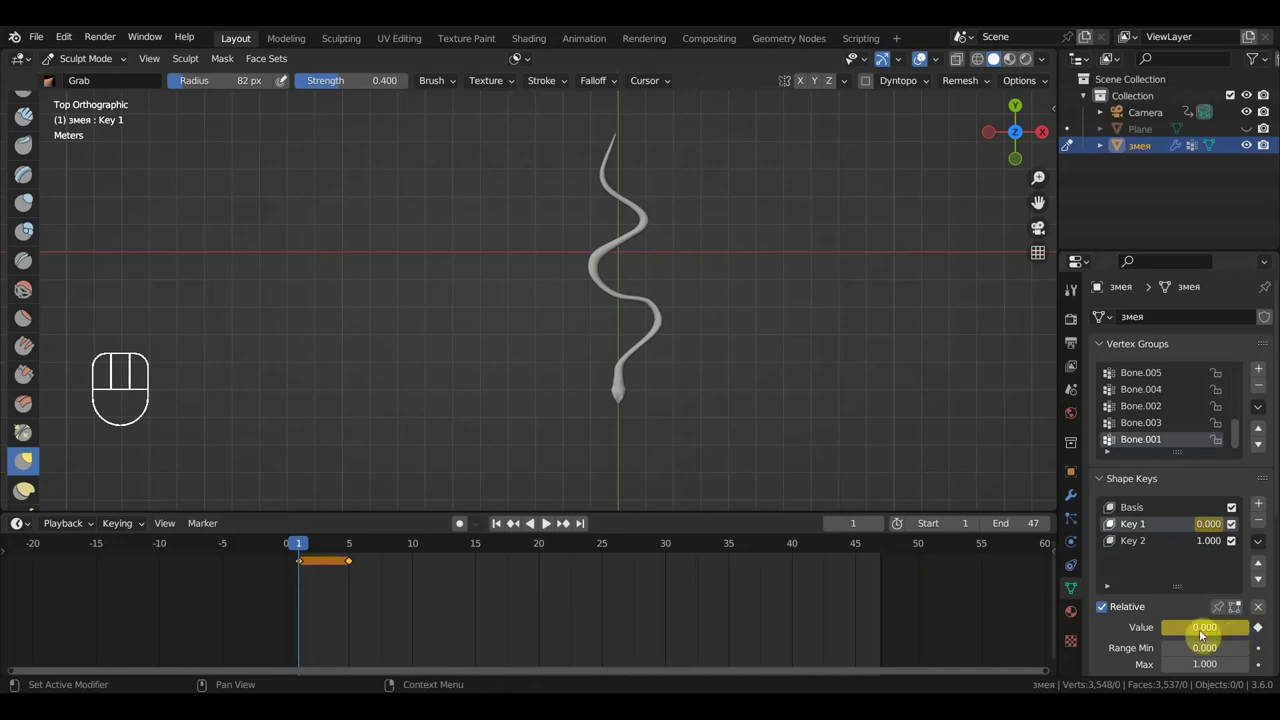
{"action": "left_click_drag", "start_coordinate": [323, 543], "coordinate": [350, 556]}
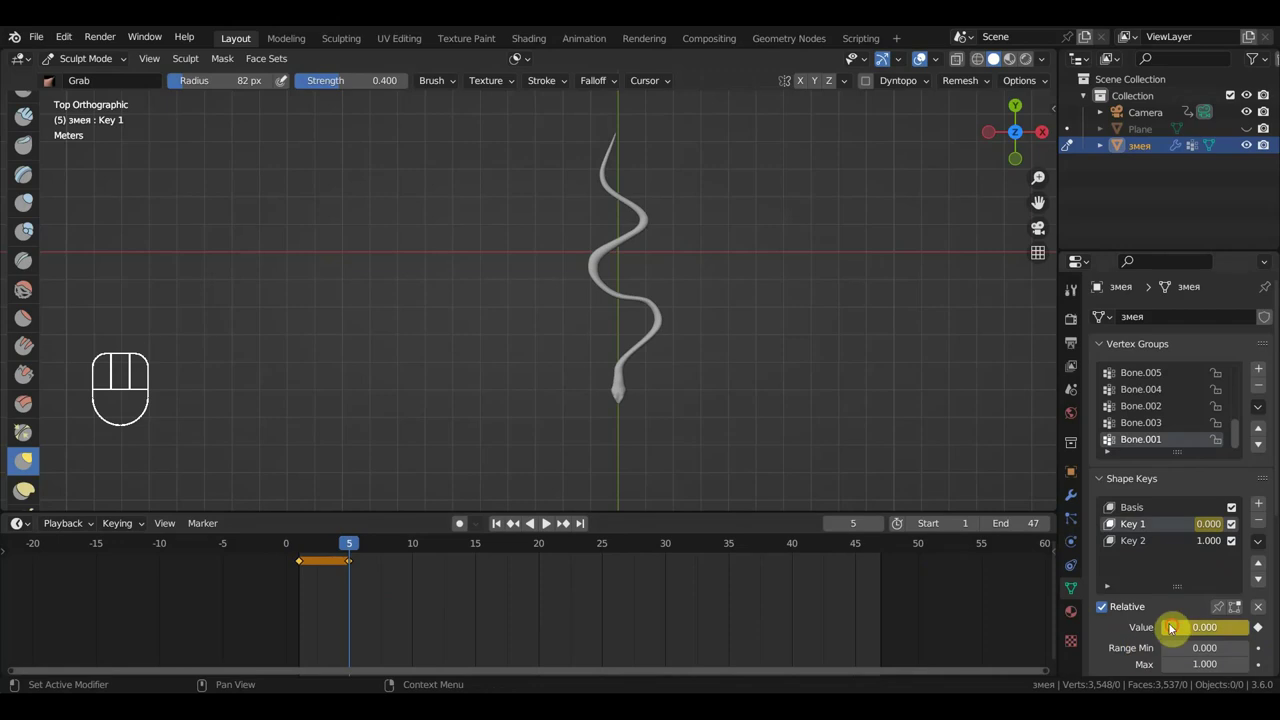
{"action": "mouse_move", "coordinate": [1180, 627]}
{"action": "left_mouse_down"}
{"action": "mouse_move", "coordinate": [1168, 627]}
{"action": "mouse_move", "coordinate": [1250, 627]}
{"action": "mouse_move", "coordinate": [1170, 627]}
{"action": "left_mouse_up"}
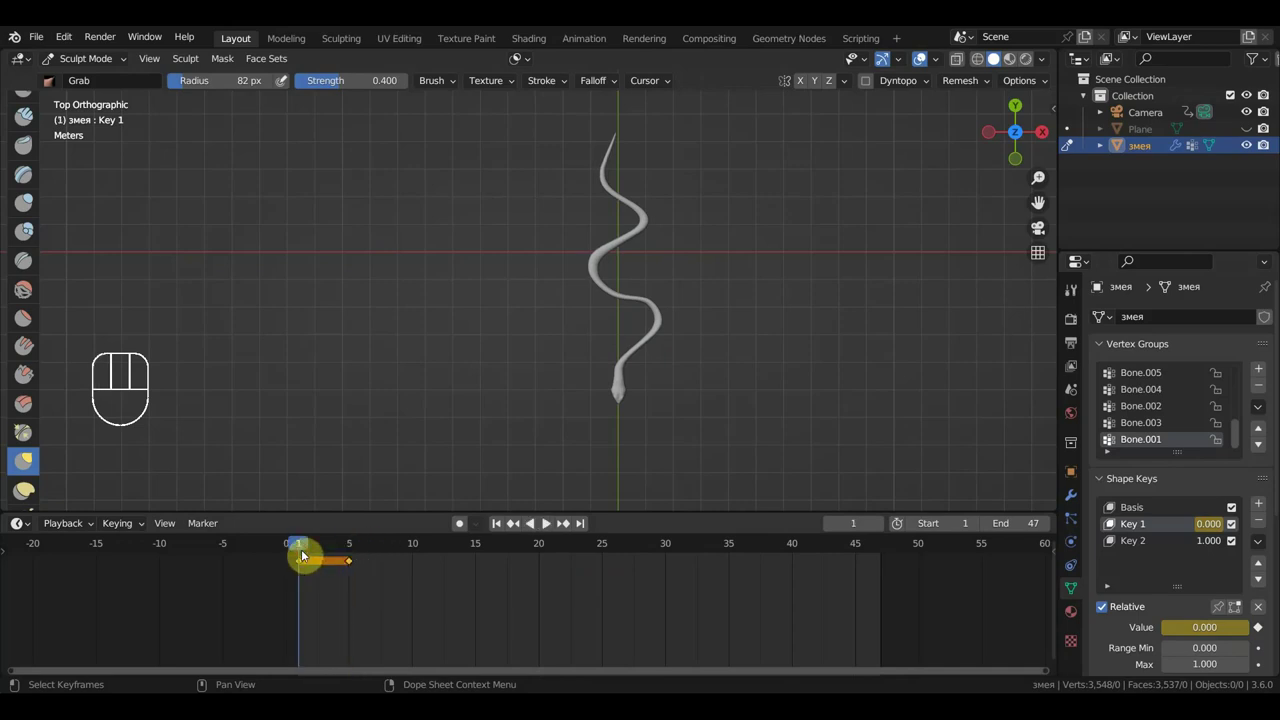
{"action": "left_click", "coordinate": [348, 562]}
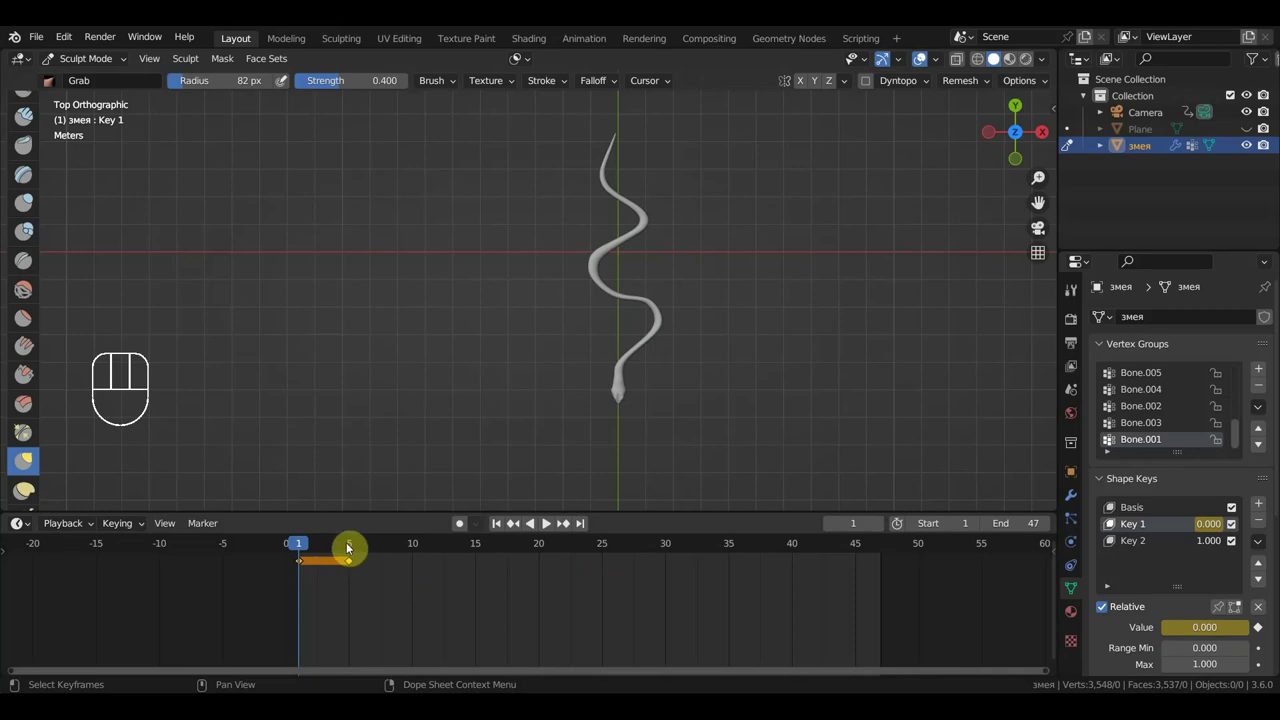
{"action": "left_click_drag", "start_coordinate": [351, 547], "coordinate": [351, 547]}
{"action": "left_click", "coordinate": [297, 555]}
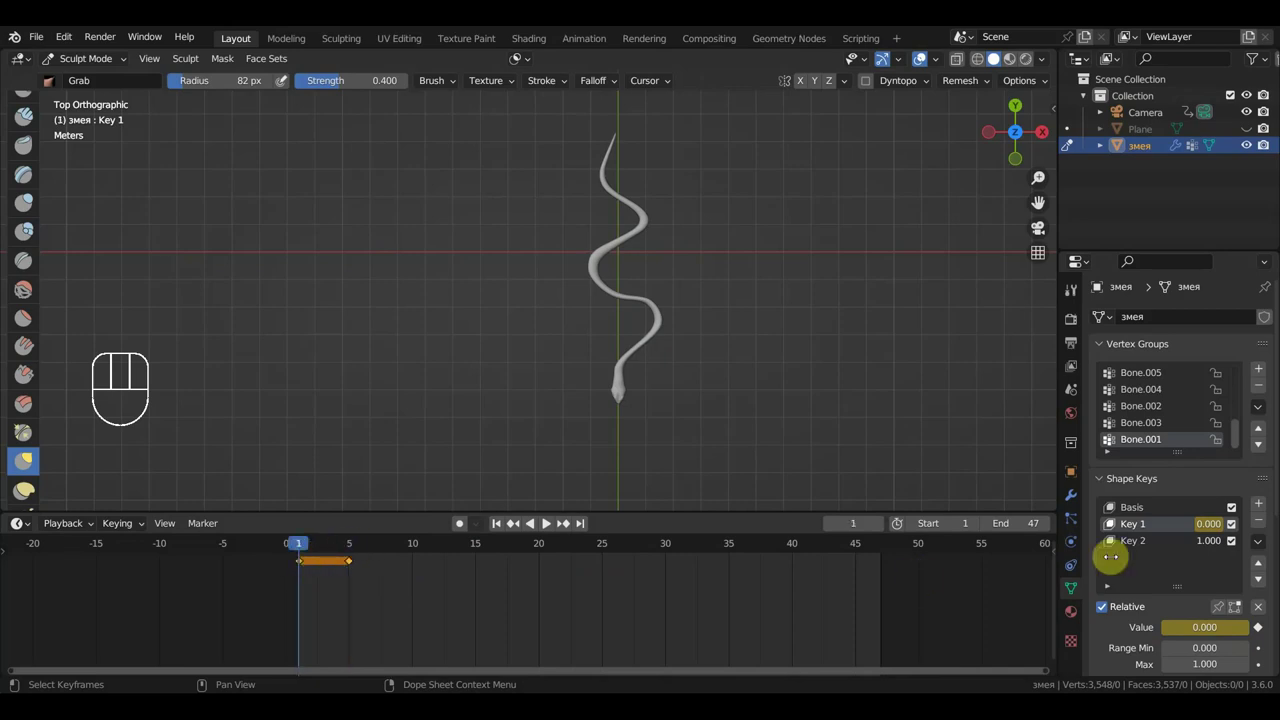
Keyframe Key 2 at value 1.000 on frame 5
{"action": "left_click", "coordinate": [1130, 541]}
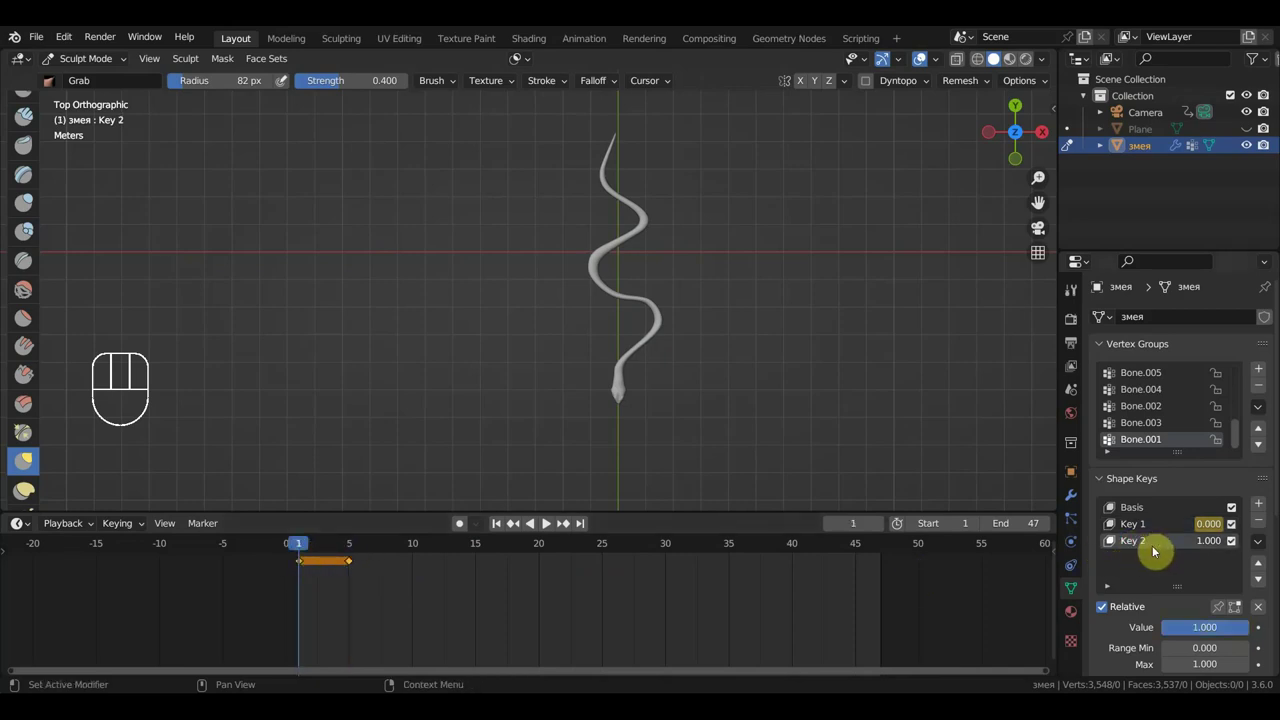
{"action": "left_click", "coordinate": [350, 543]}
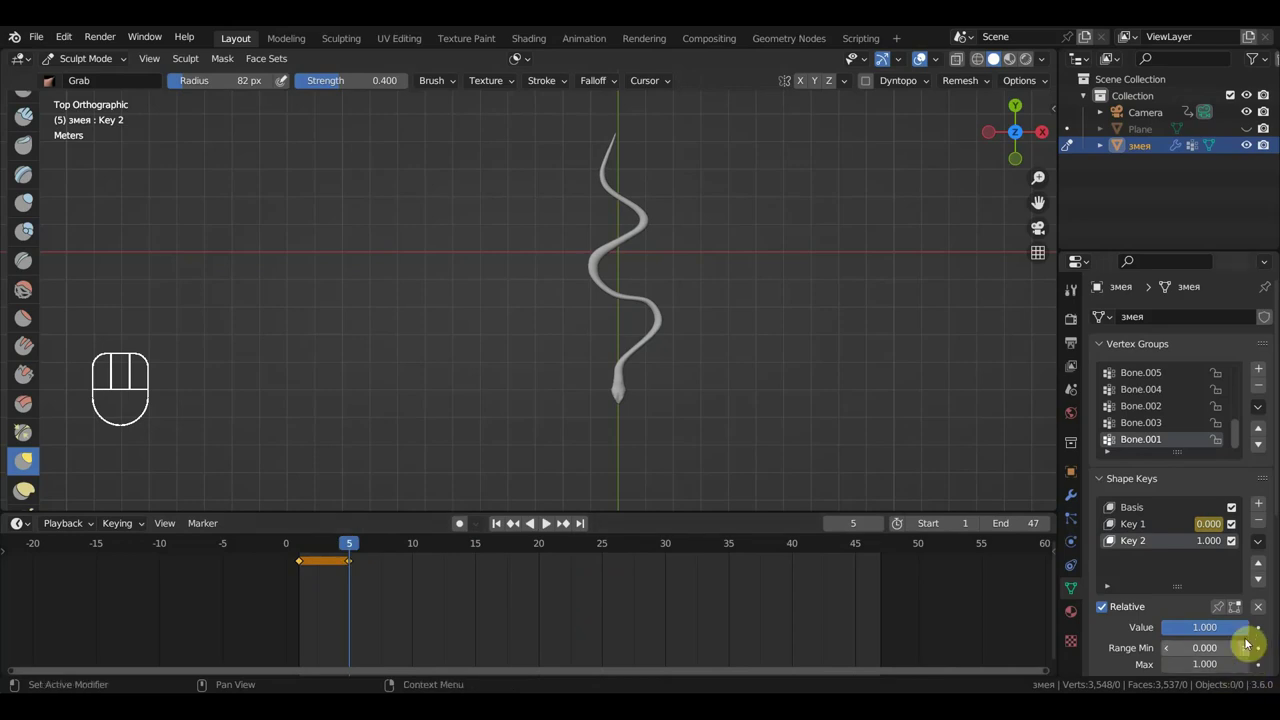
{"action": "left_click_drag", "start_coordinate": [1235, 627], "coordinate": [1160, 627]}
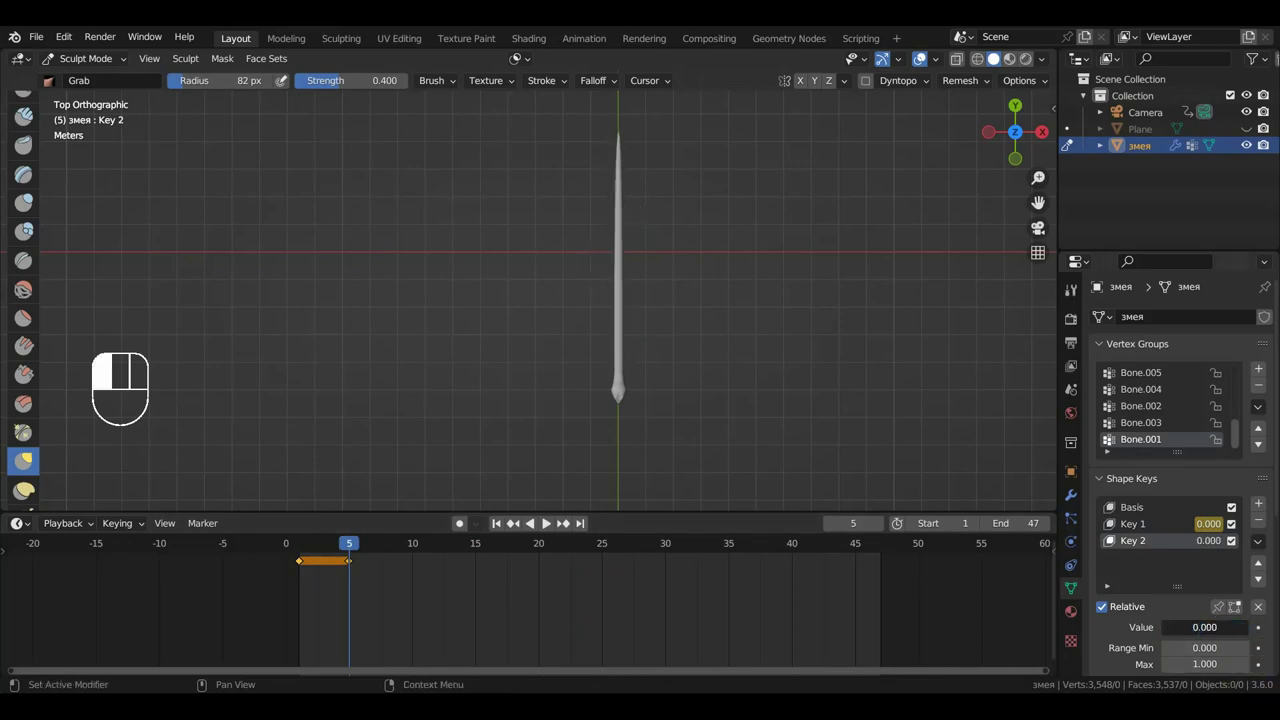
{"action": "left_click_drag", "start_coordinate": [1165, 627], "coordinate": [1246, 627]}
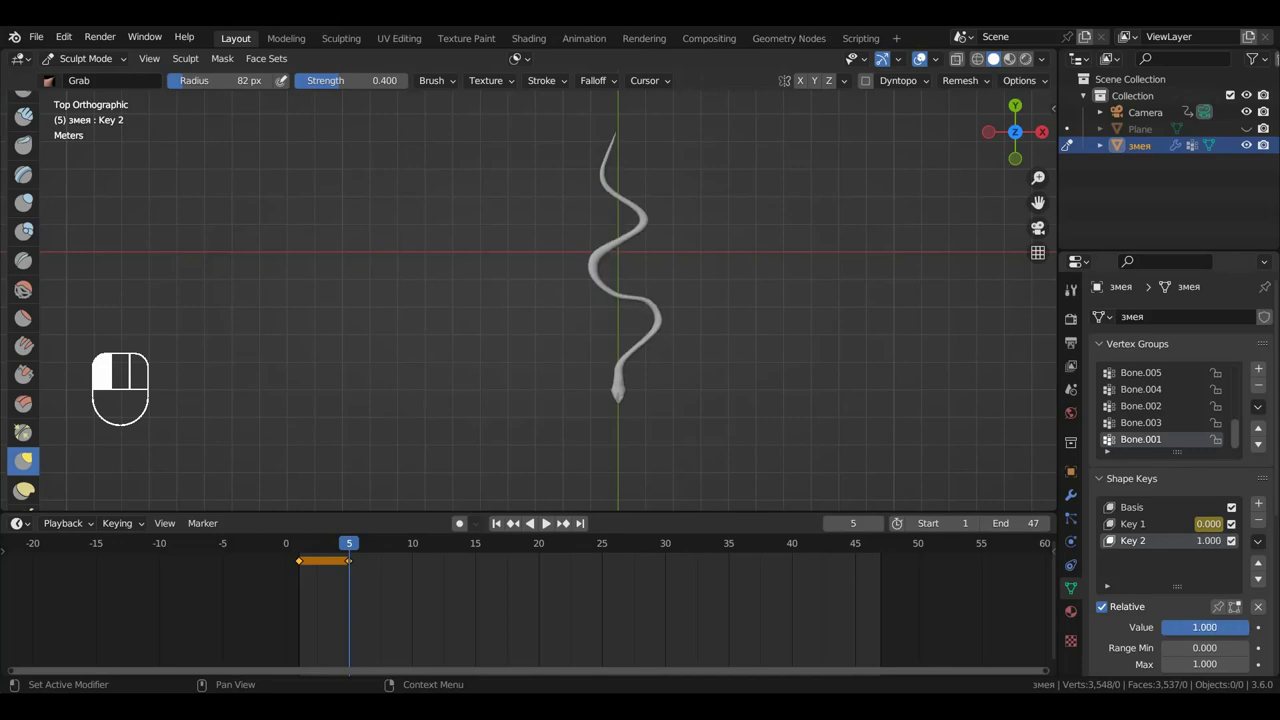
{"action": "left_click", "coordinate": [1259, 629]}
Return to frame 1 and try to replace Key 1's keyframe there with value 1.000
{"action": "key", "text": "space"}
{"action": "left_click_drag", "start_coordinate": [360, 555], "coordinate": [297, 550]}
{"action": "key", "text": "space"}
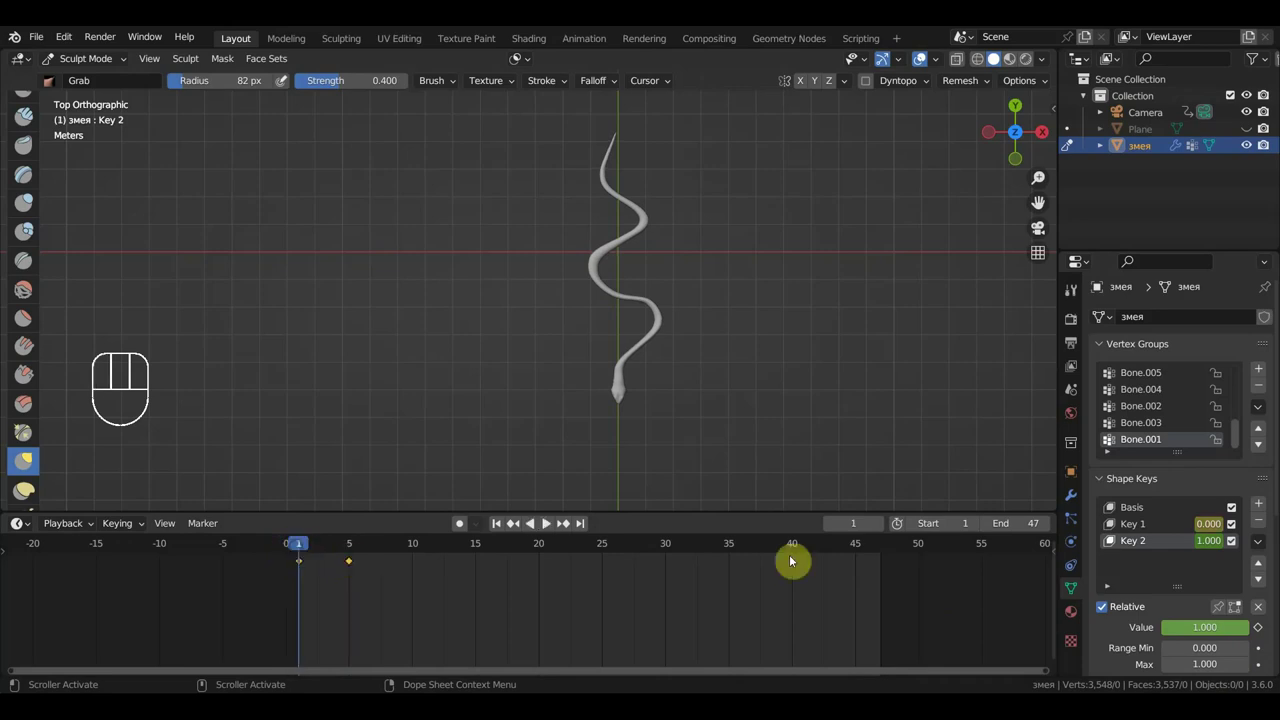
{"action": "left_click", "coordinate": [1150, 525]}
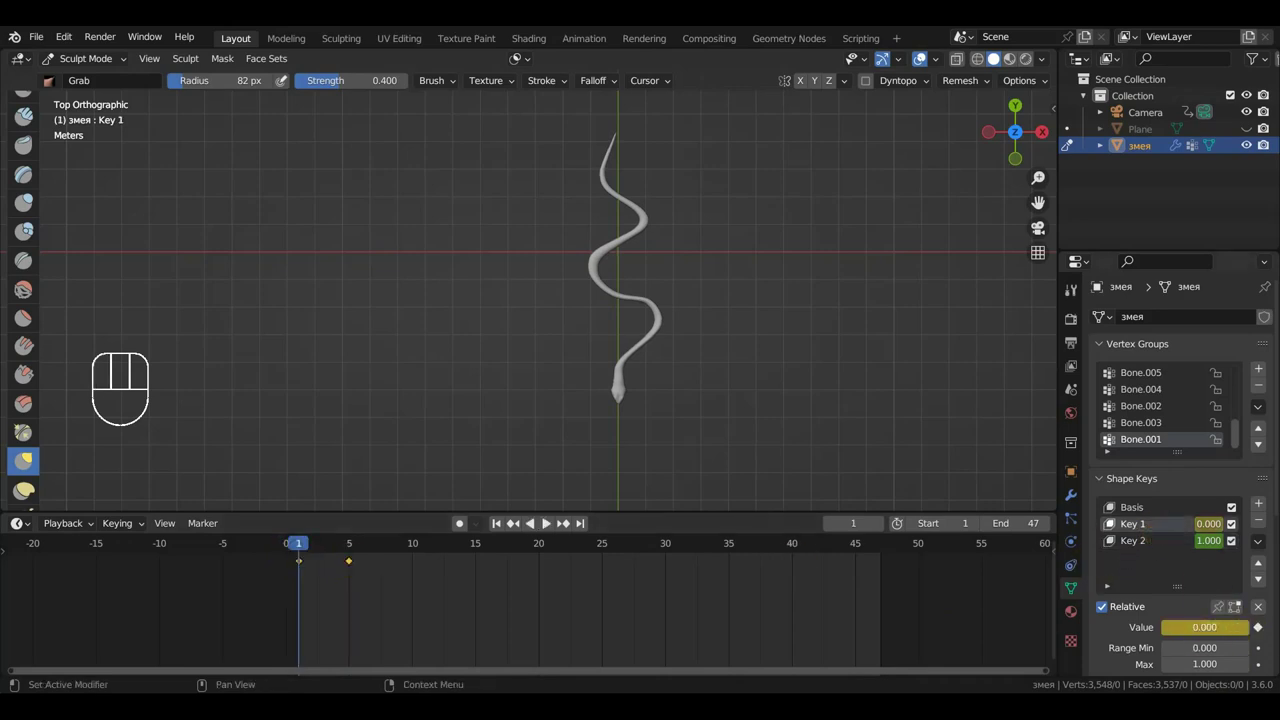
{"action": "left_click_drag", "start_coordinate": [1205, 627], "coordinate": [1249, 634]}
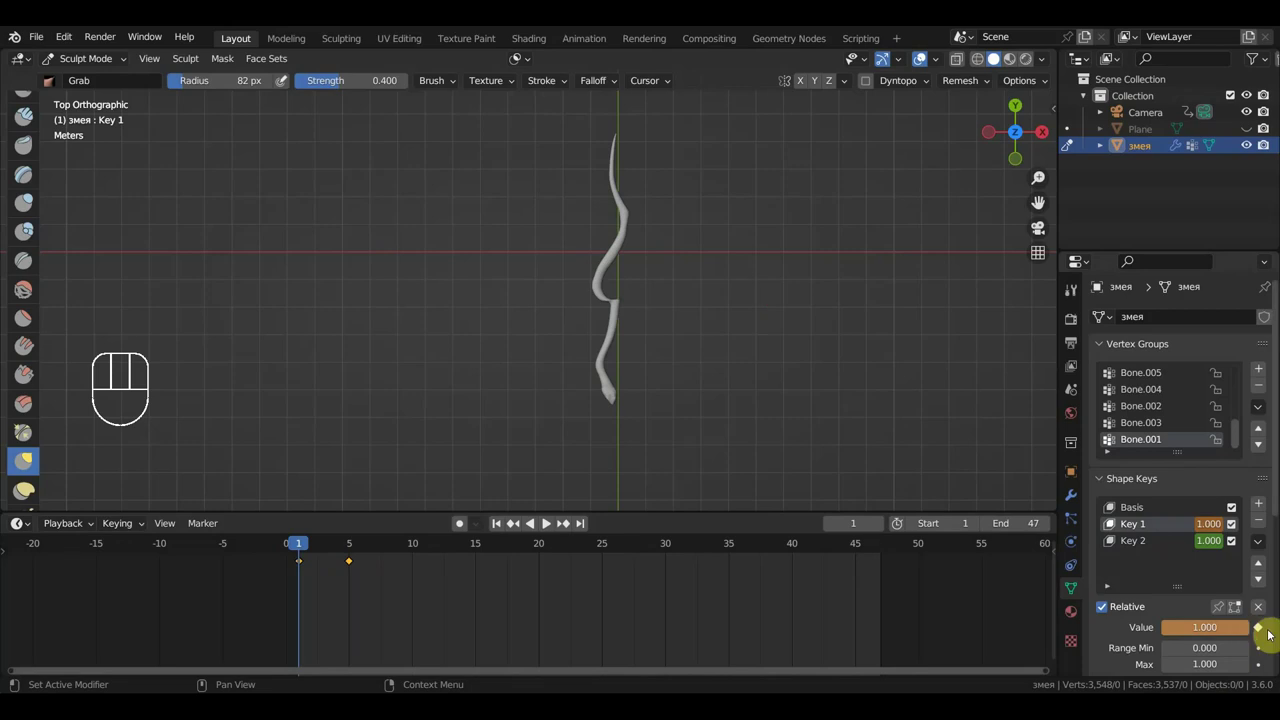
{"action": "left_click", "coordinate": [1258, 628]}
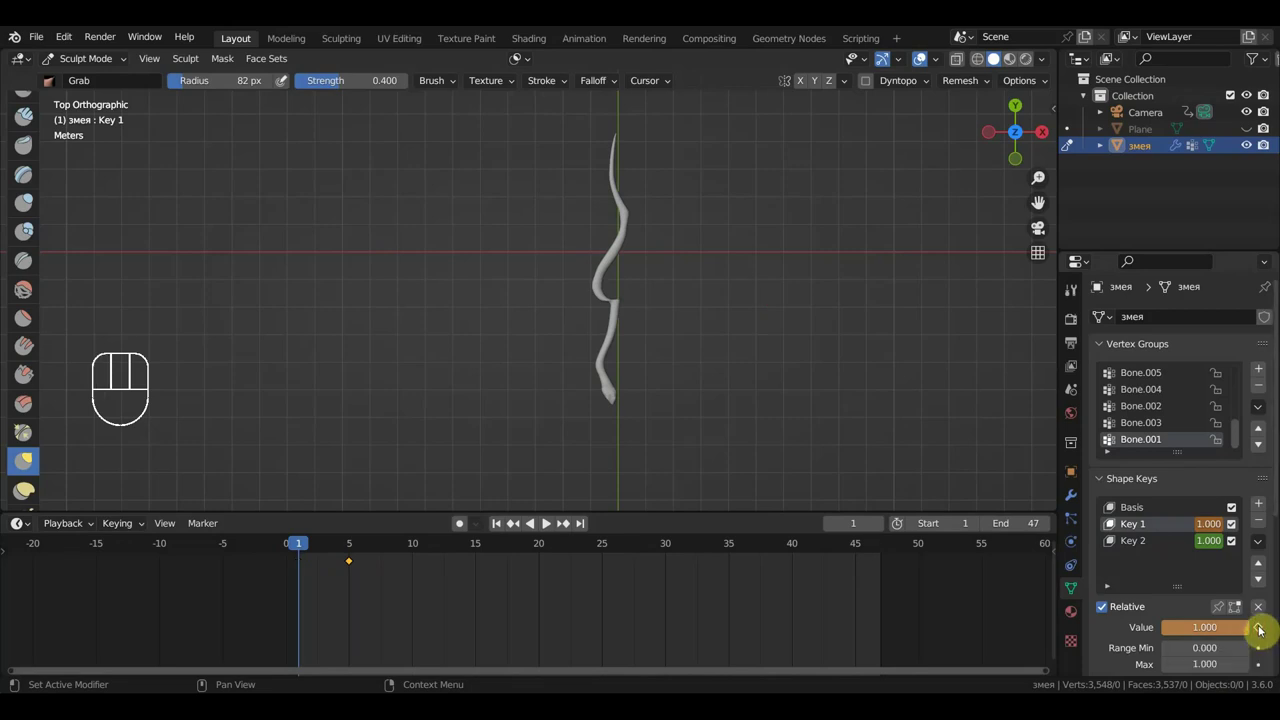
Set Key 2's value to 0.000 on frame 1 and keyframe it
{"action": "left_click", "coordinate": [1157, 541]}
{"action": "mouse_move", "coordinate": [1238, 618]}
{"action": "left_mouse_down"}
{"action": "mouse_move", "coordinate": [1195, 622]}
{"action": "mouse_move", "coordinate": [1235, 624]}
{"action": "left_mouse_up"}
{"action": "left_click", "coordinate": [1258, 628]}
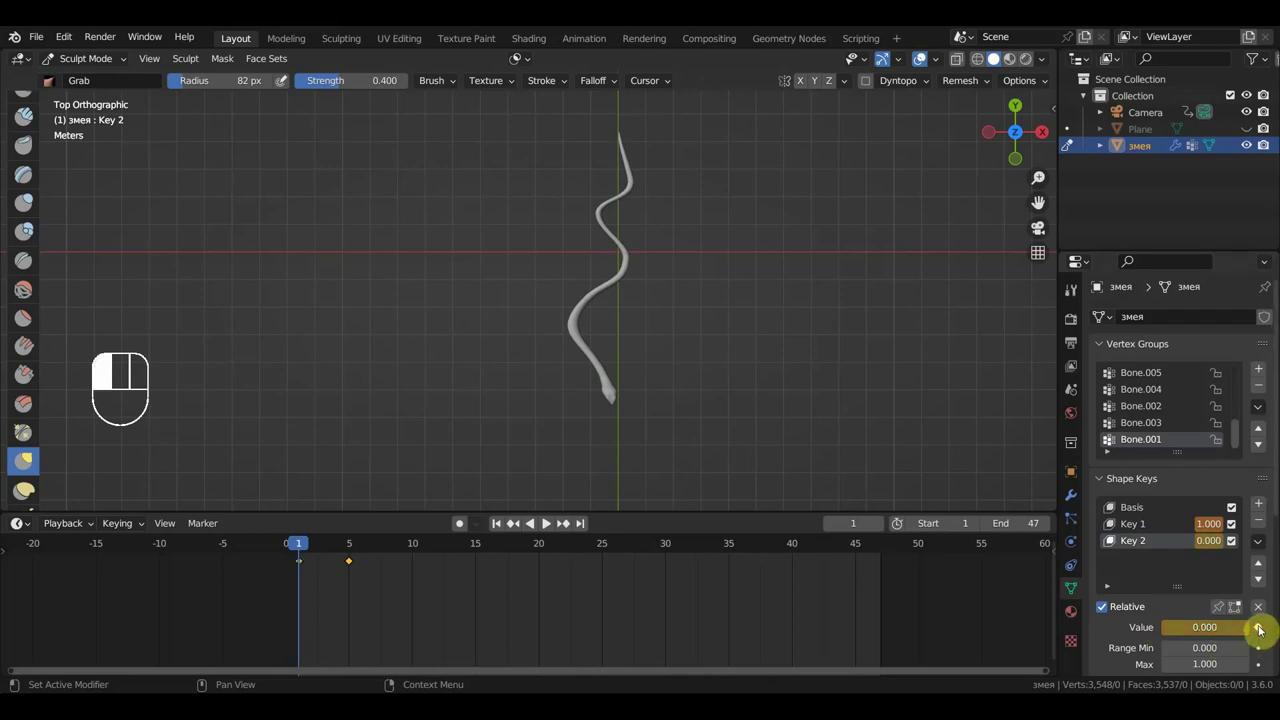
Set Key 1's value to 1.000 on frame 1 and keyframe it
{"action": "left_click_drag", "start_coordinate": [310, 546], "coordinate": [298, 585]}
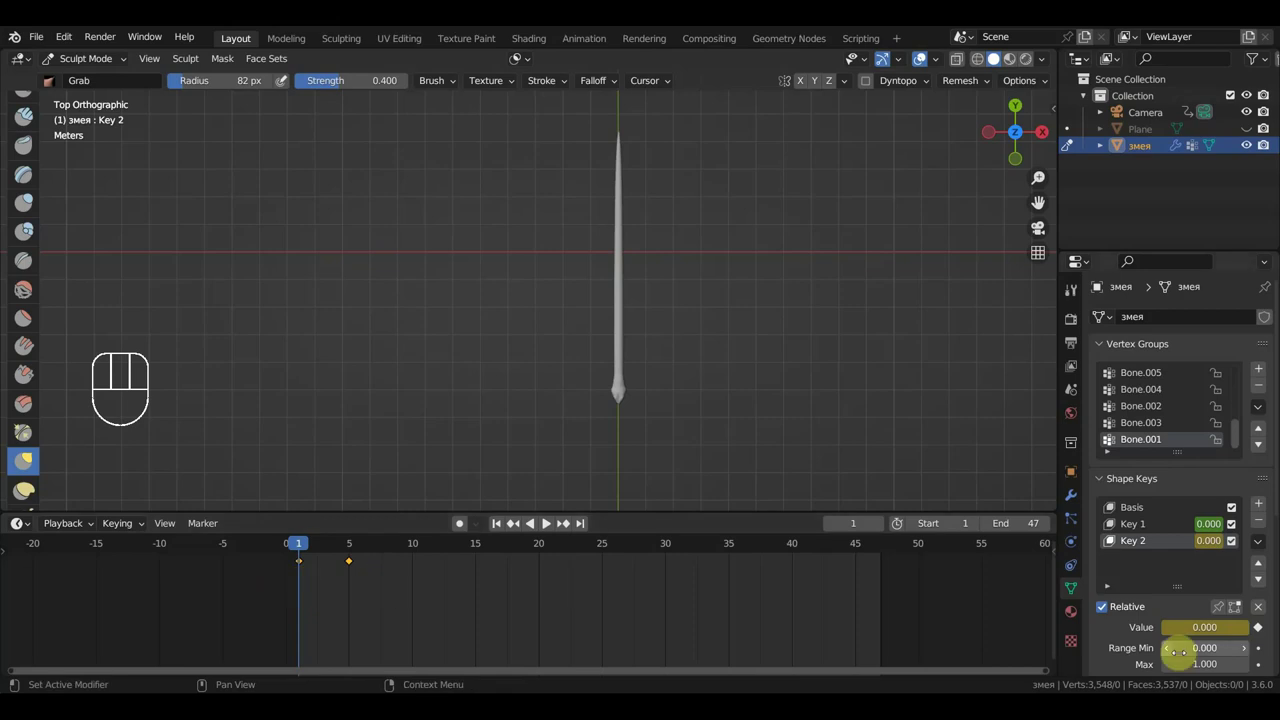
{"action": "left_click", "coordinate": [1171, 524]}
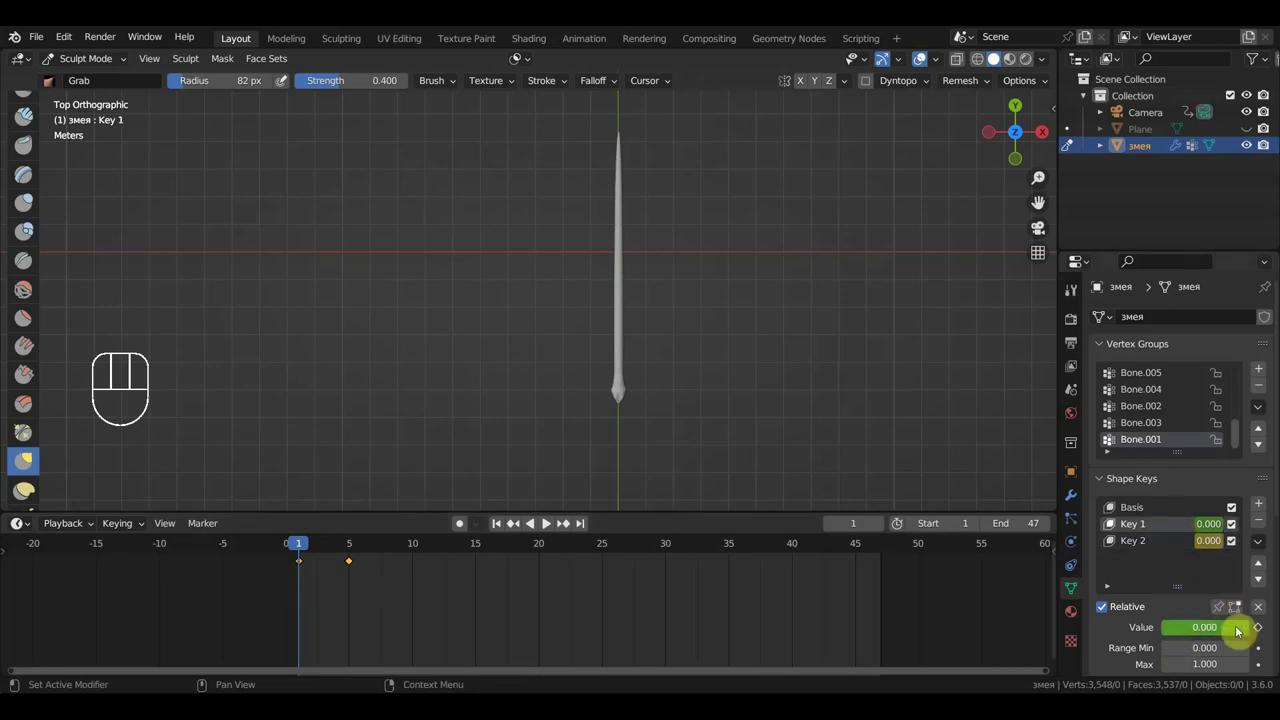
{"action": "left_click_drag", "start_coordinate": [1238, 634], "coordinate": [1260, 636]}
{"action": "left_click", "coordinate": [1259, 628]}
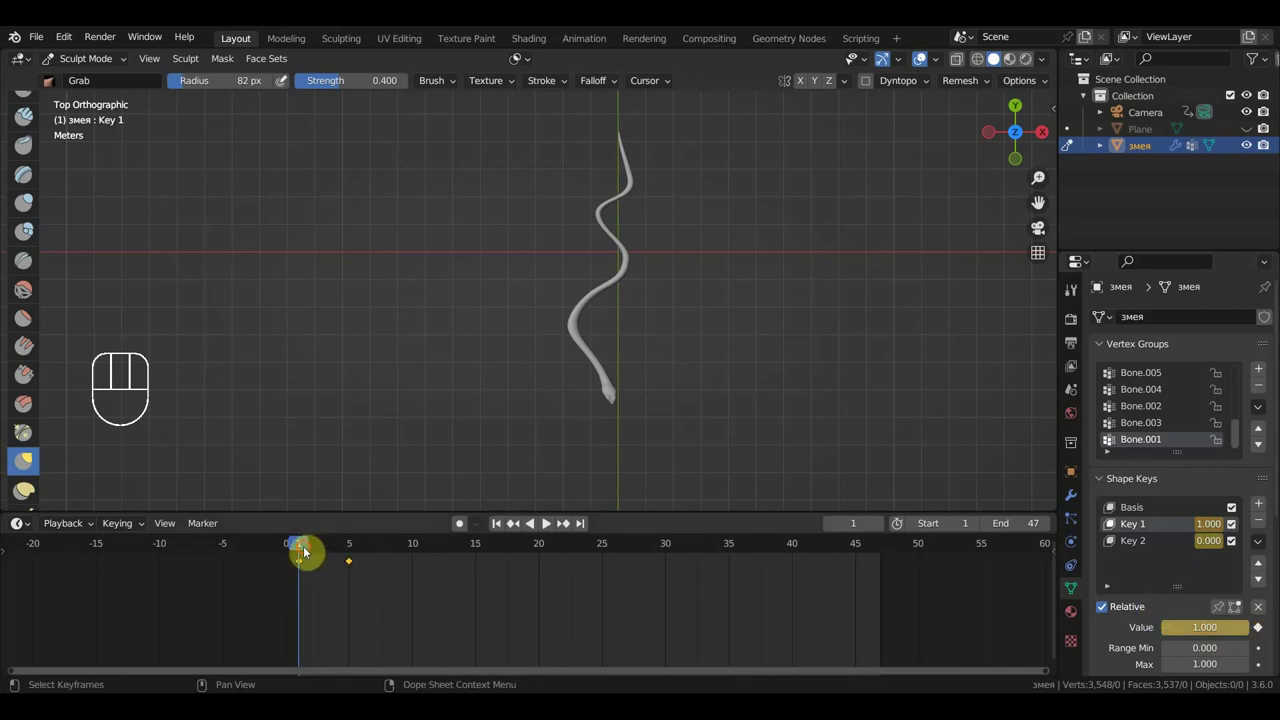
Set both Key 1 and Key 2 to 0.000 on frame 3 and keyframe this straight pose
{"action": "left_click_drag", "start_coordinate": [305, 551], "coordinate": [325, 567]}
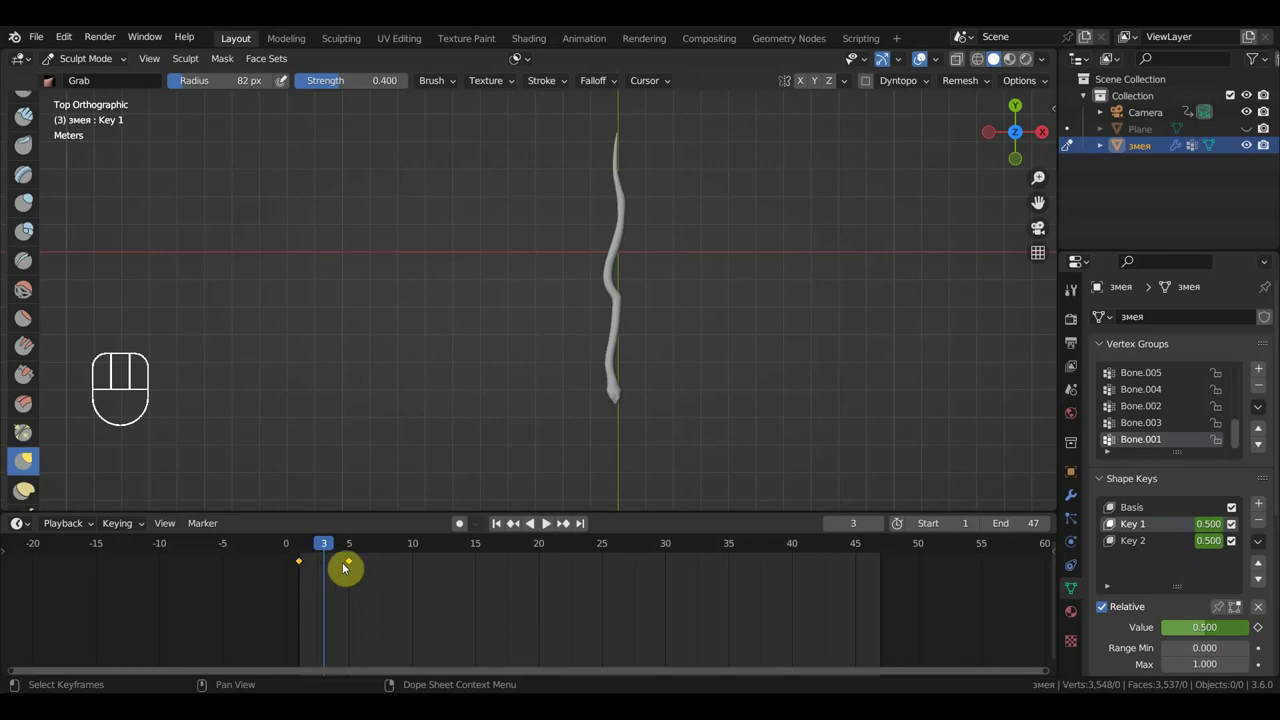
{"action": "left_click_drag", "start_coordinate": [1204, 627], "coordinate": [1160, 627]}
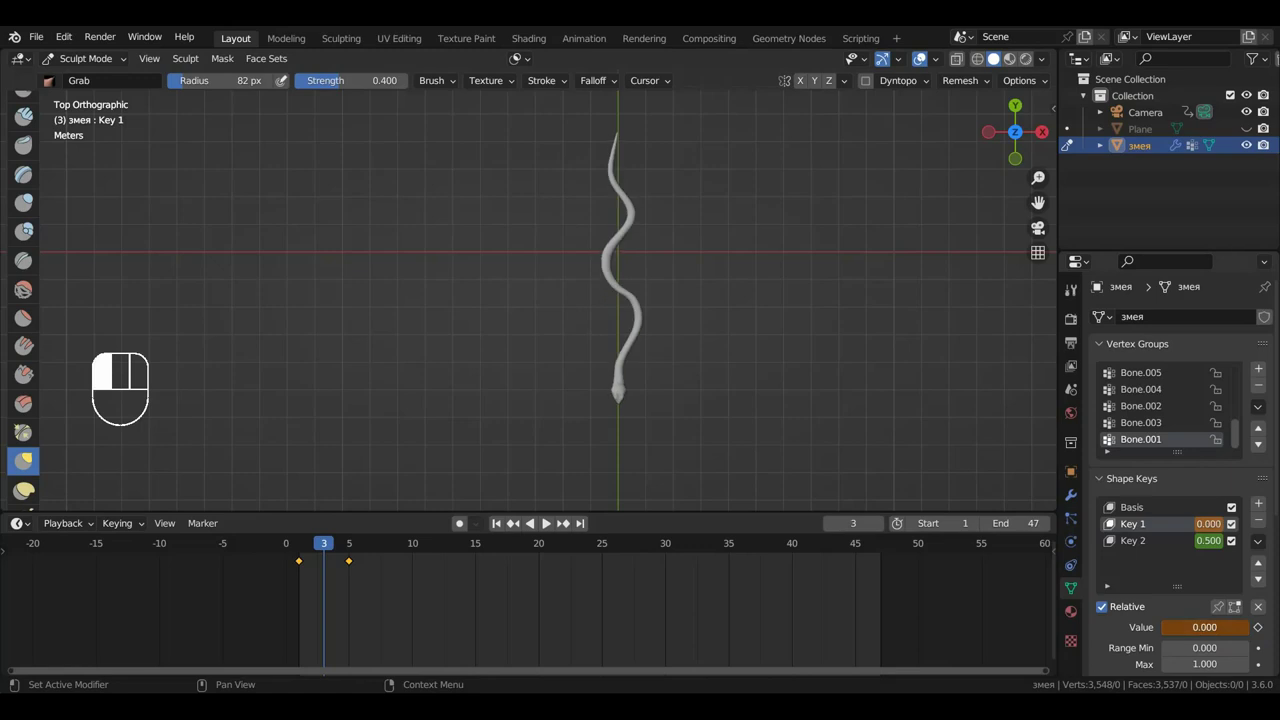
{"action": "left_click", "coordinate": [1257, 627]}
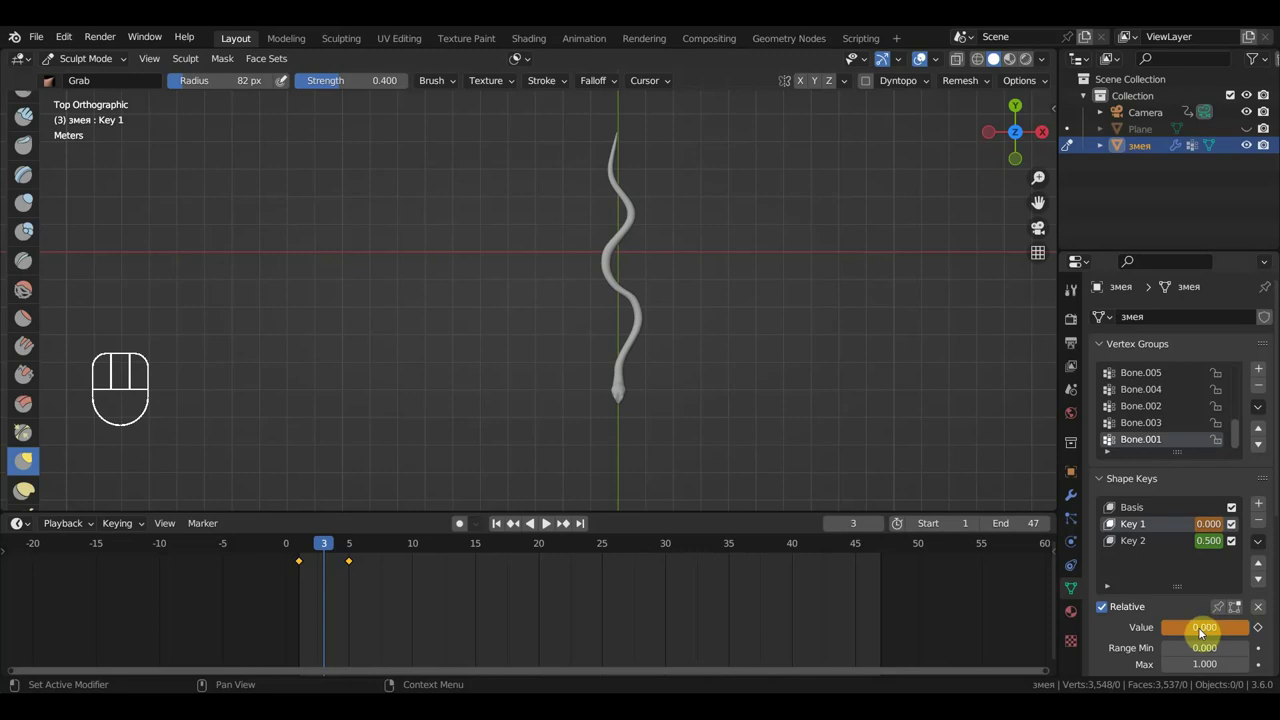
{"action": "left_click", "coordinate": [1156, 541]}
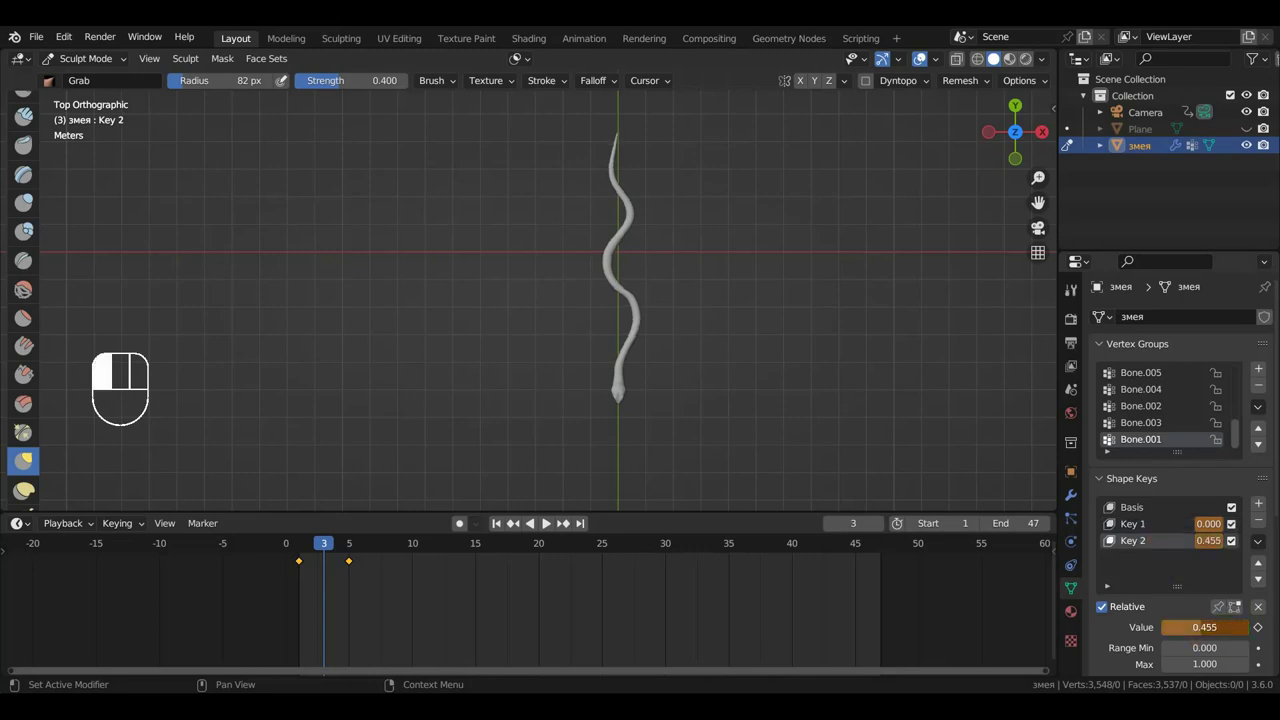
{"action": "left_click_drag", "start_coordinate": [1204, 627], "coordinate": [1170, 627]}
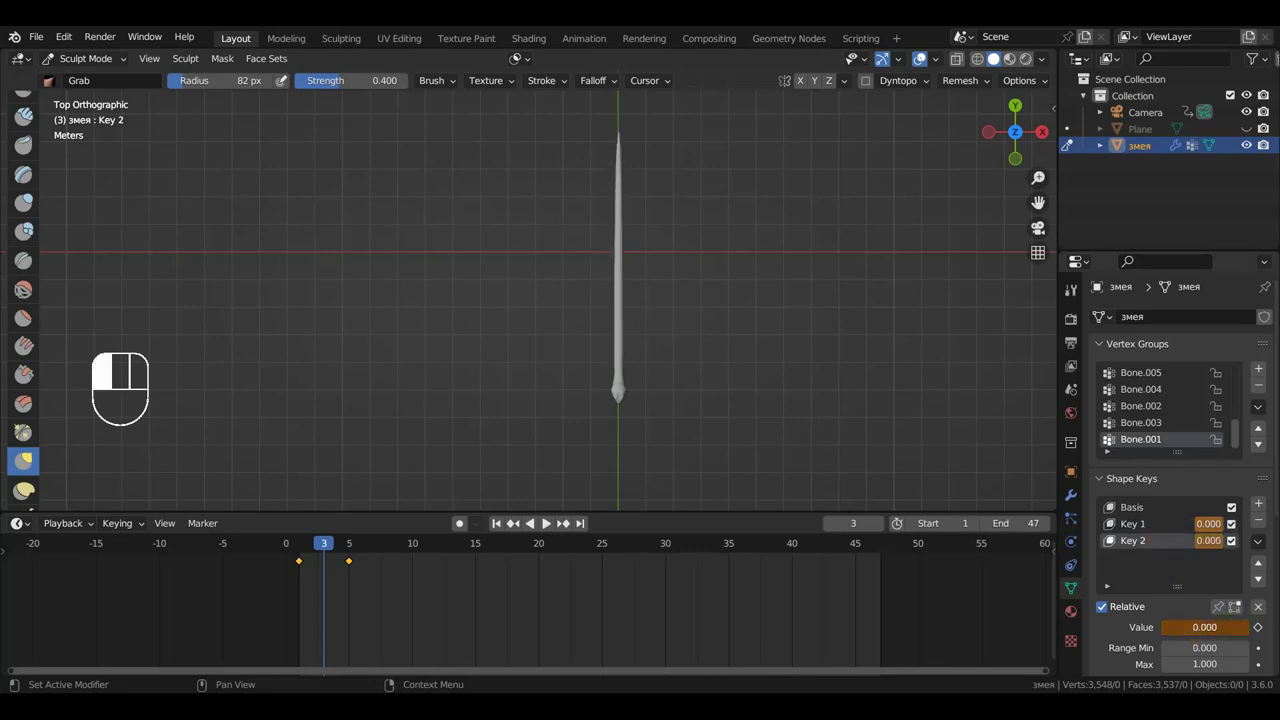
{"action": "left_click", "coordinate": [1258, 630]}
Copy the keyframes on frames 3 and 5 to frames 8 and 10, and again to frames 13 and 15
{"action": "left_click_drag", "start_coordinate": [352, 577], "coordinate": [349, 607]}
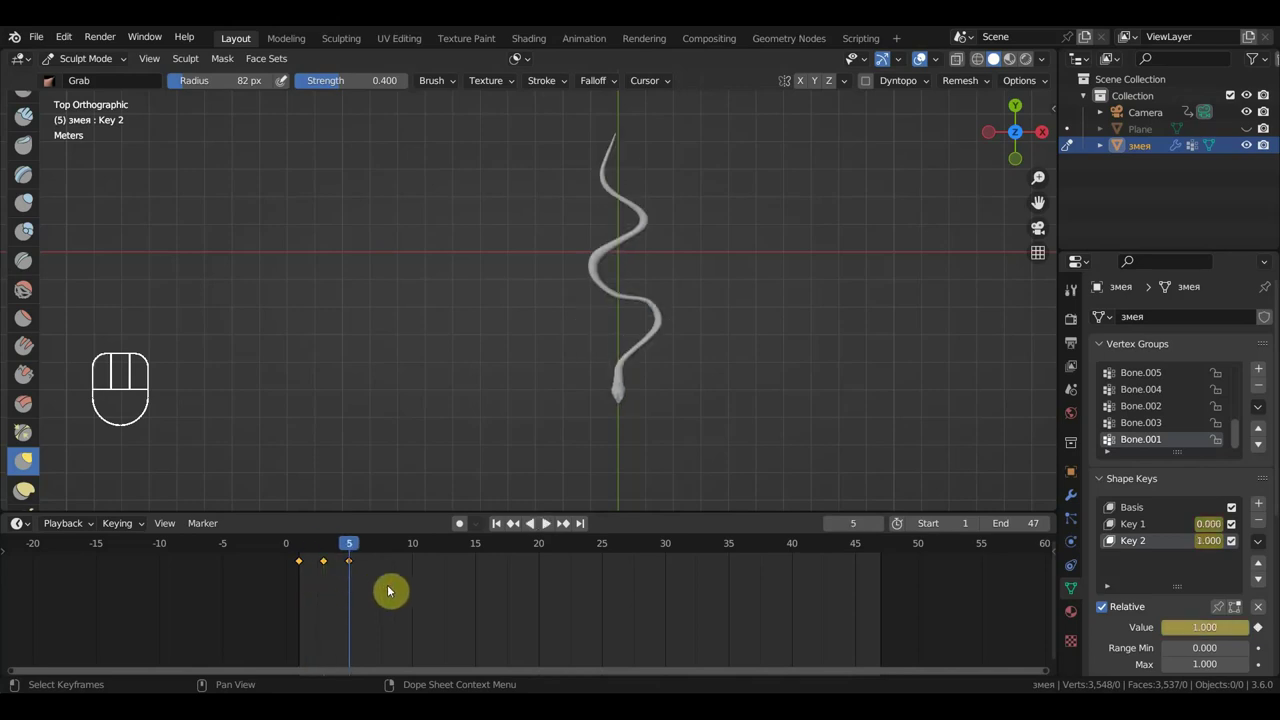
{"action": "left_click", "coordinate": [320, 558]}
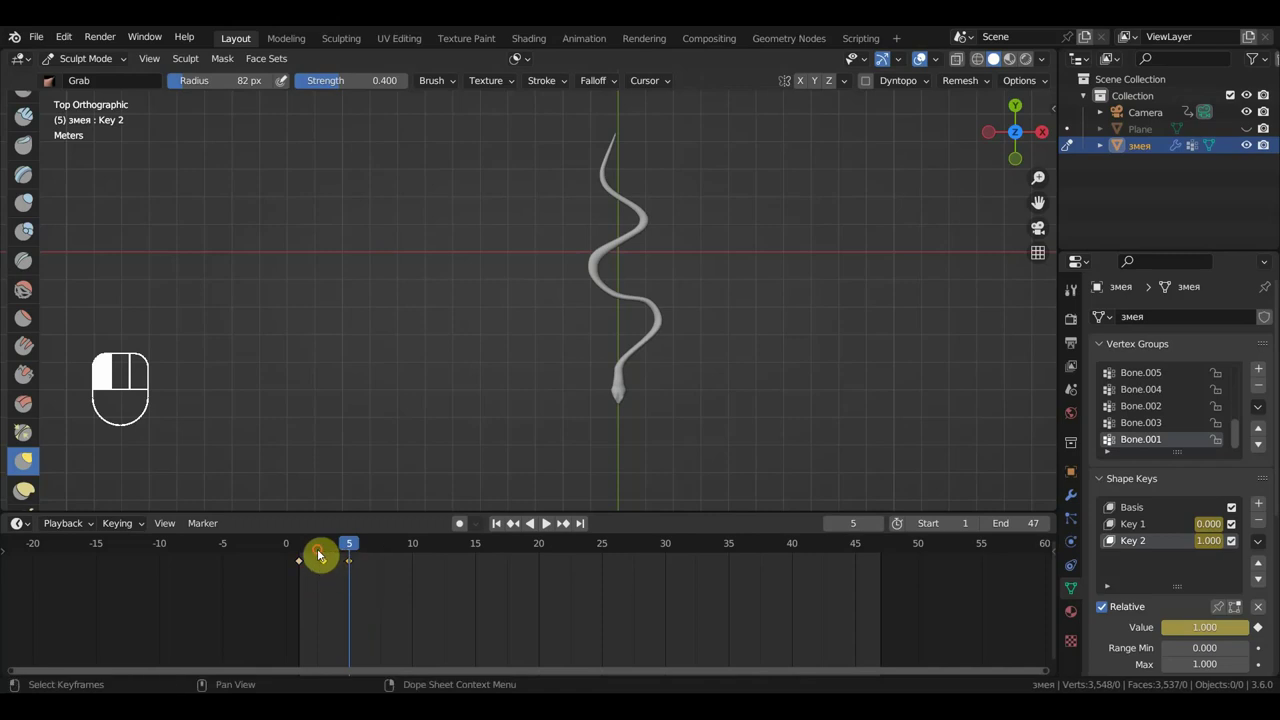
{"action": "key", "text": "shift+d"}
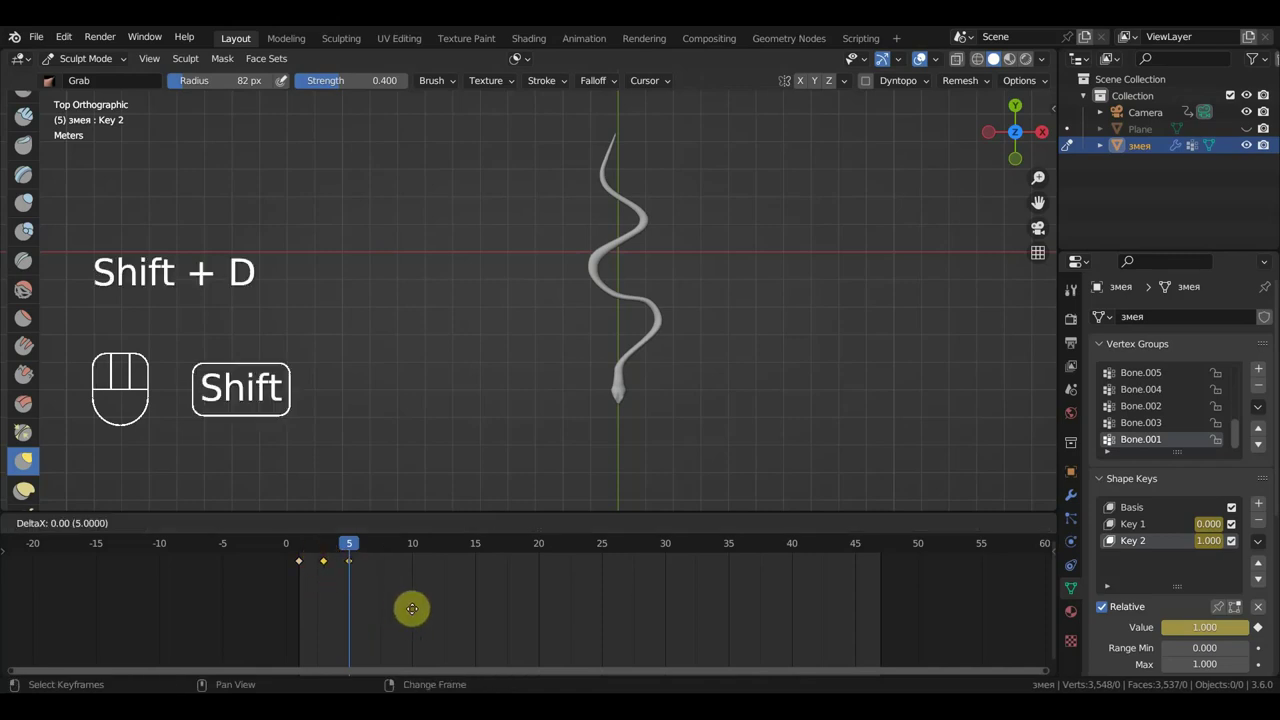
{"action": "left_click", "coordinate": [468, 608]}
{"action": "left_click_drag", "start_coordinate": [380, 555], "coordinate": [447, 578]}
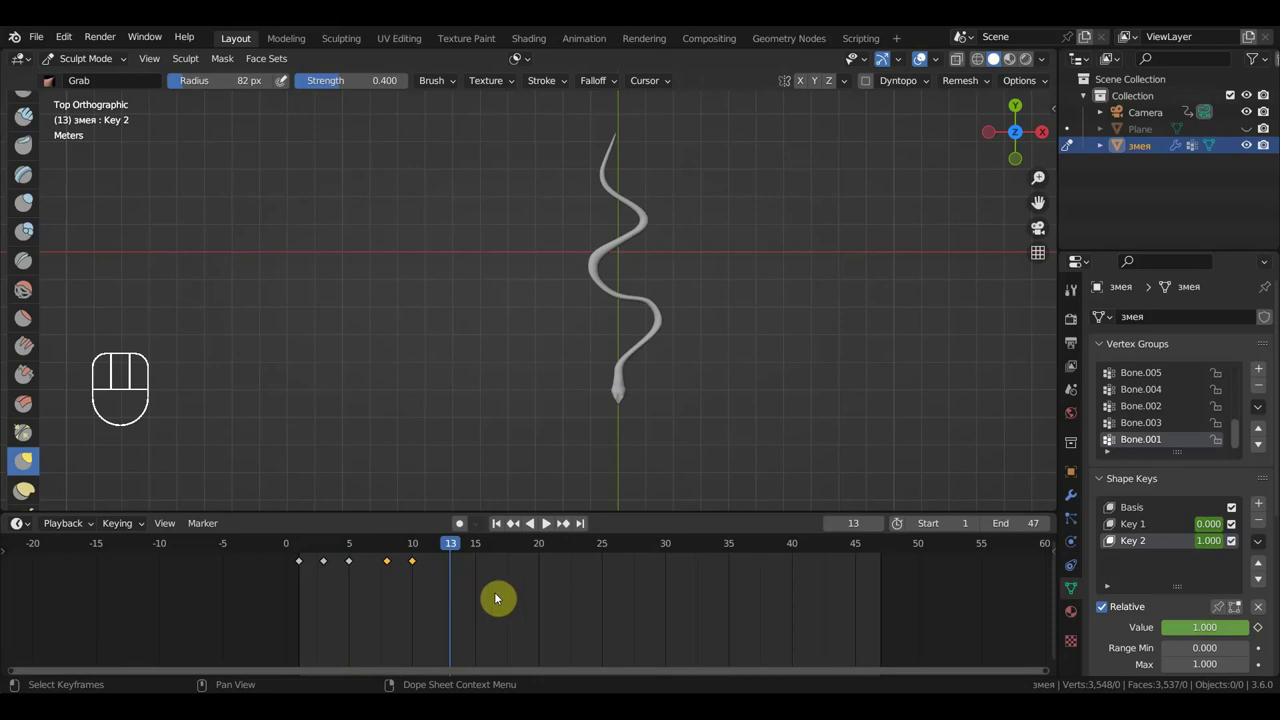
{"action": "key", "text": "shift+d"}
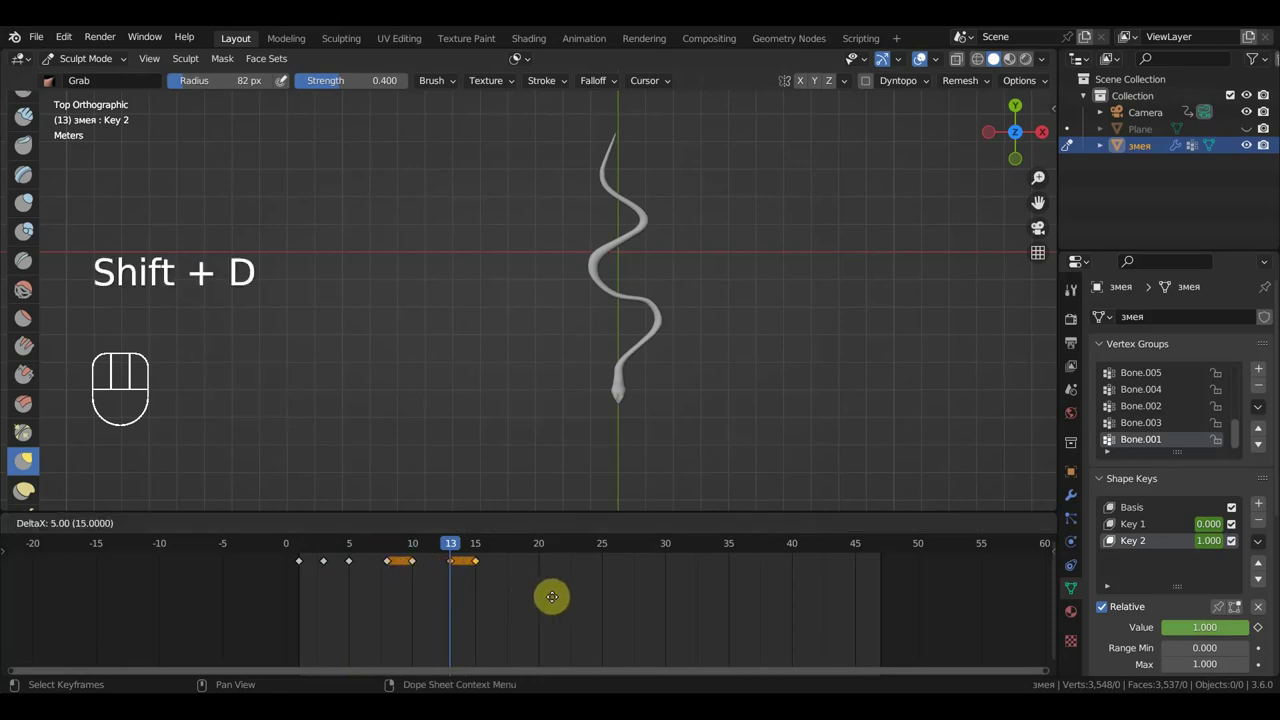
{"action": "left_click", "coordinate": [551, 597]}
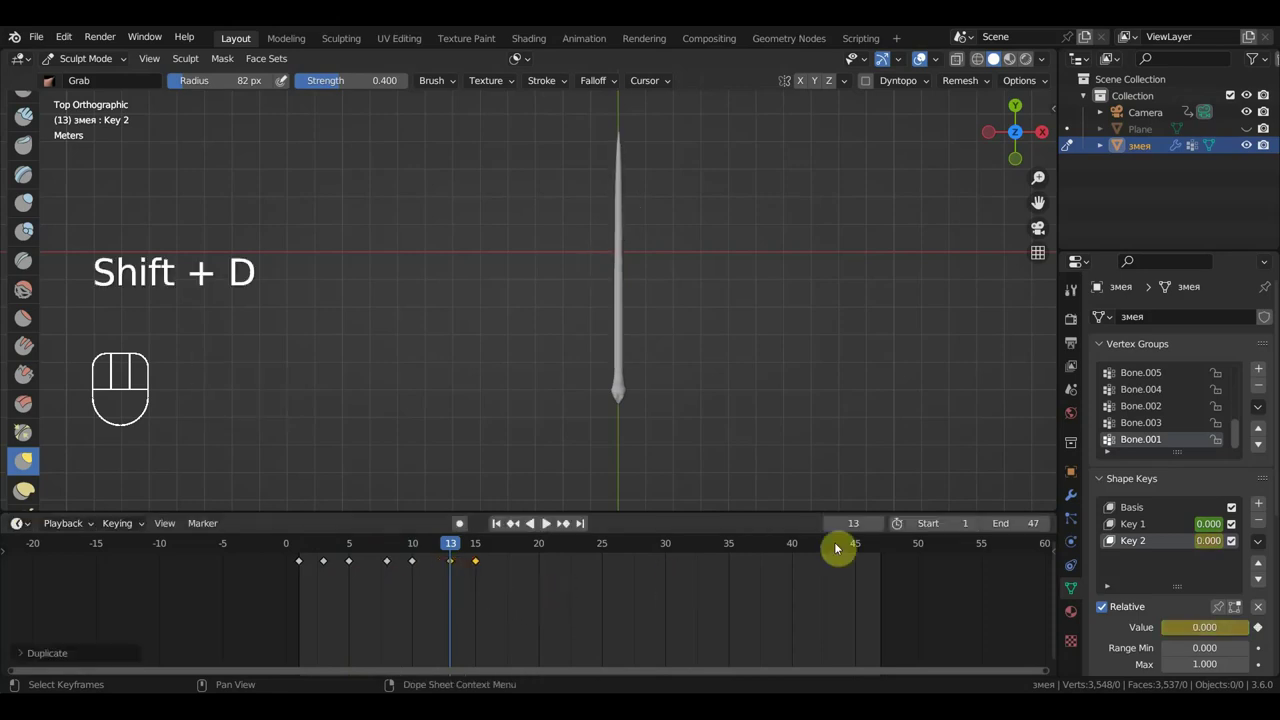
Set the animation's end frame to 15 and play back the snake's motion briefly
{"action": "left_click", "coordinate": [1028, 524]}
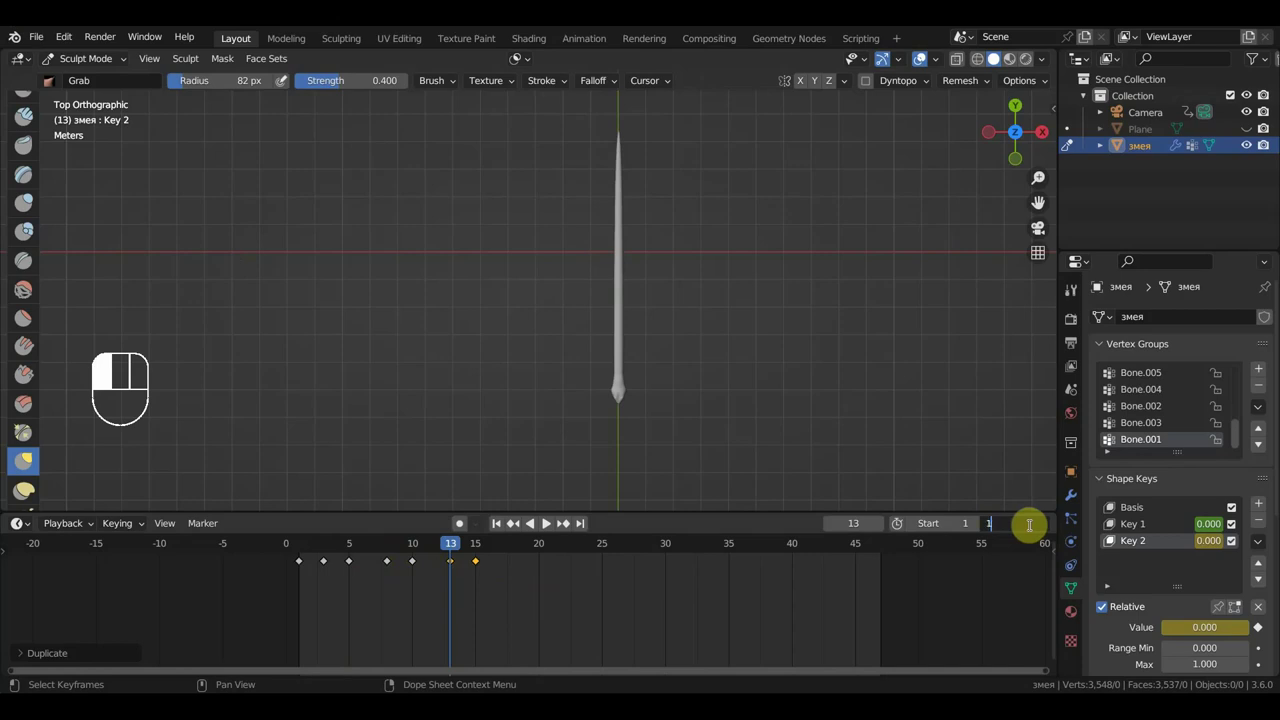
{"action": "type", "text": "15"}
{"action": "key", "text": "Return"}
{"action": "key", "text": "space"}
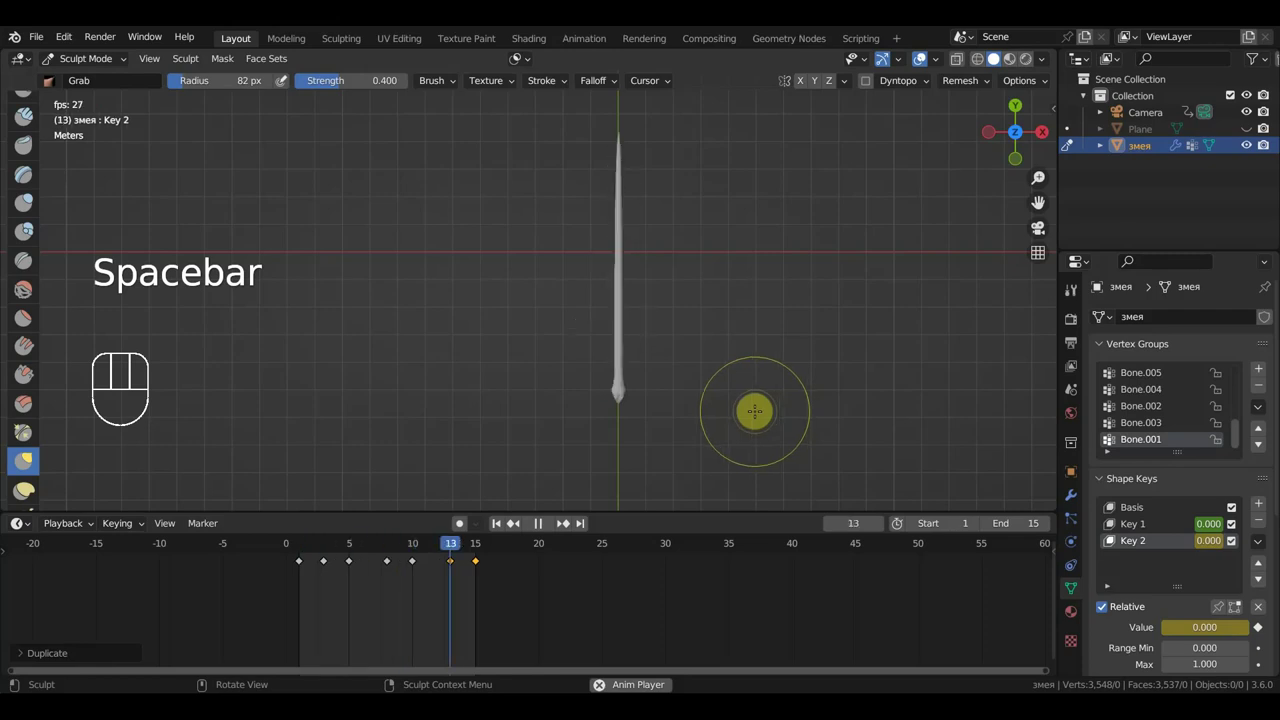
{"action": "key", "text": "space"}
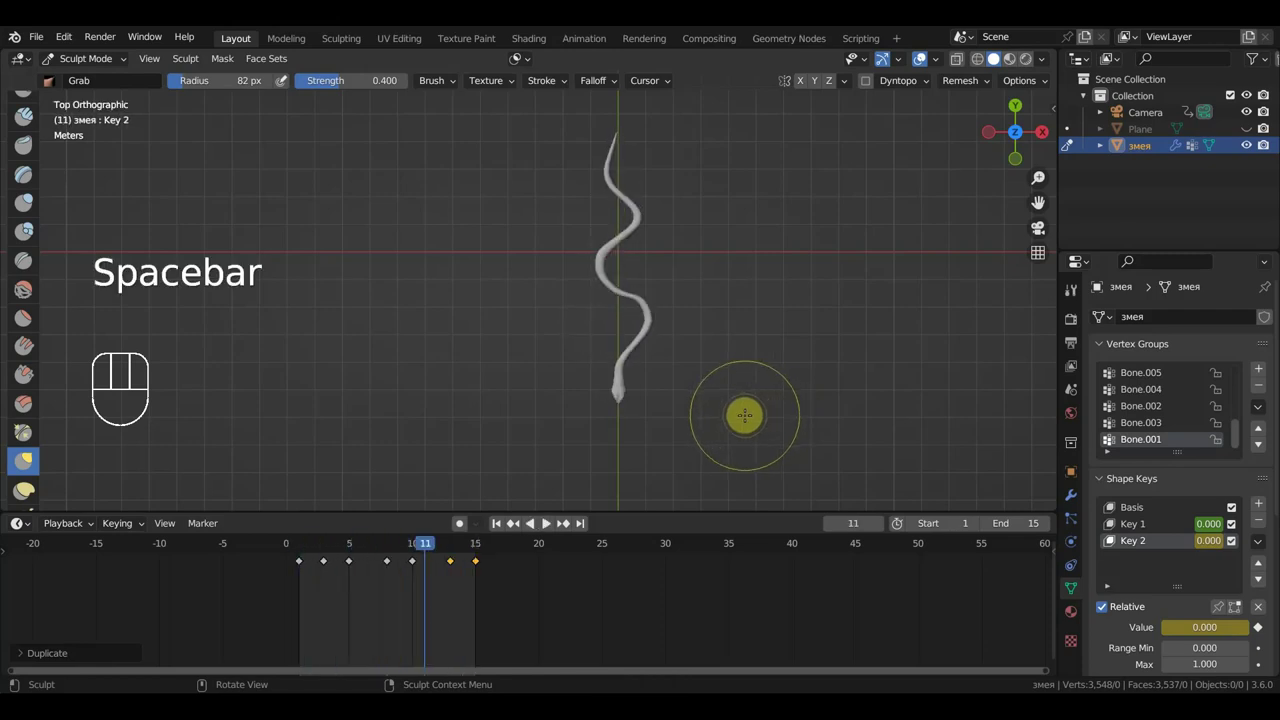
Scale all the keyframes from frame 1 so that the last one falls on frame 40
{"action": "left_click", "coordinate": [300, 558]}
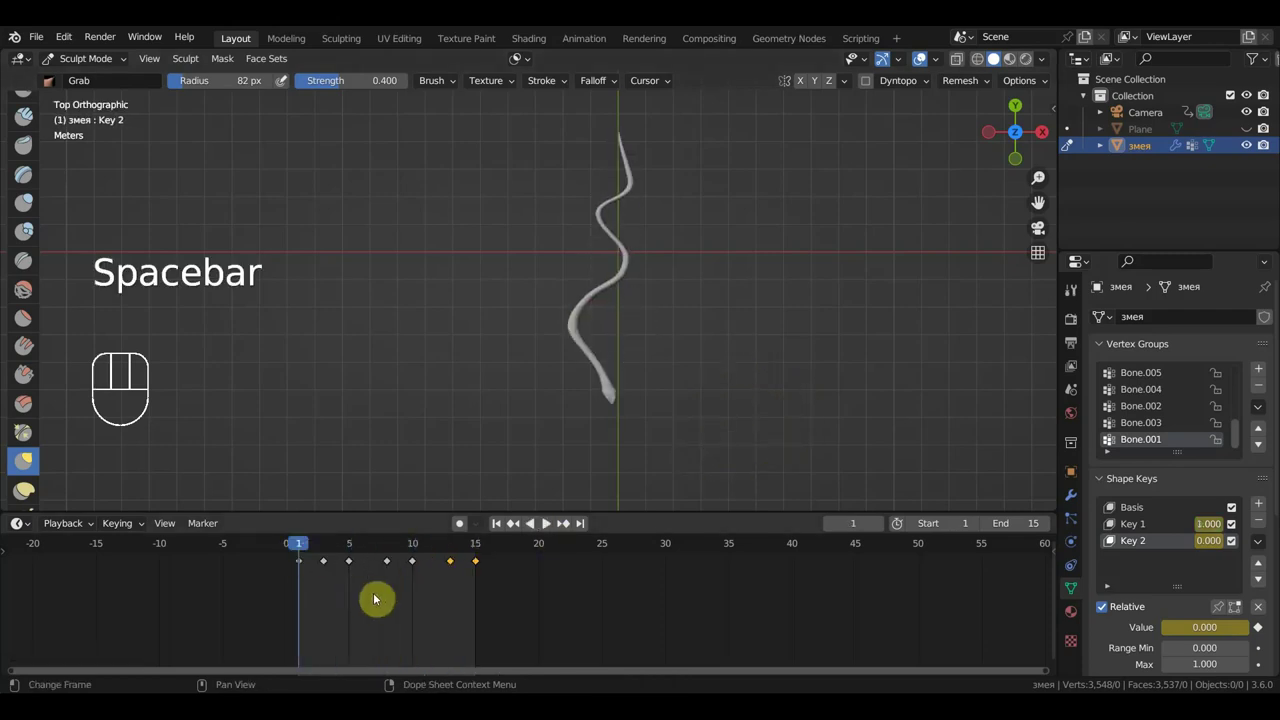
{"action": "key", "text": "a"}
{"action": "key", "text": "s"}
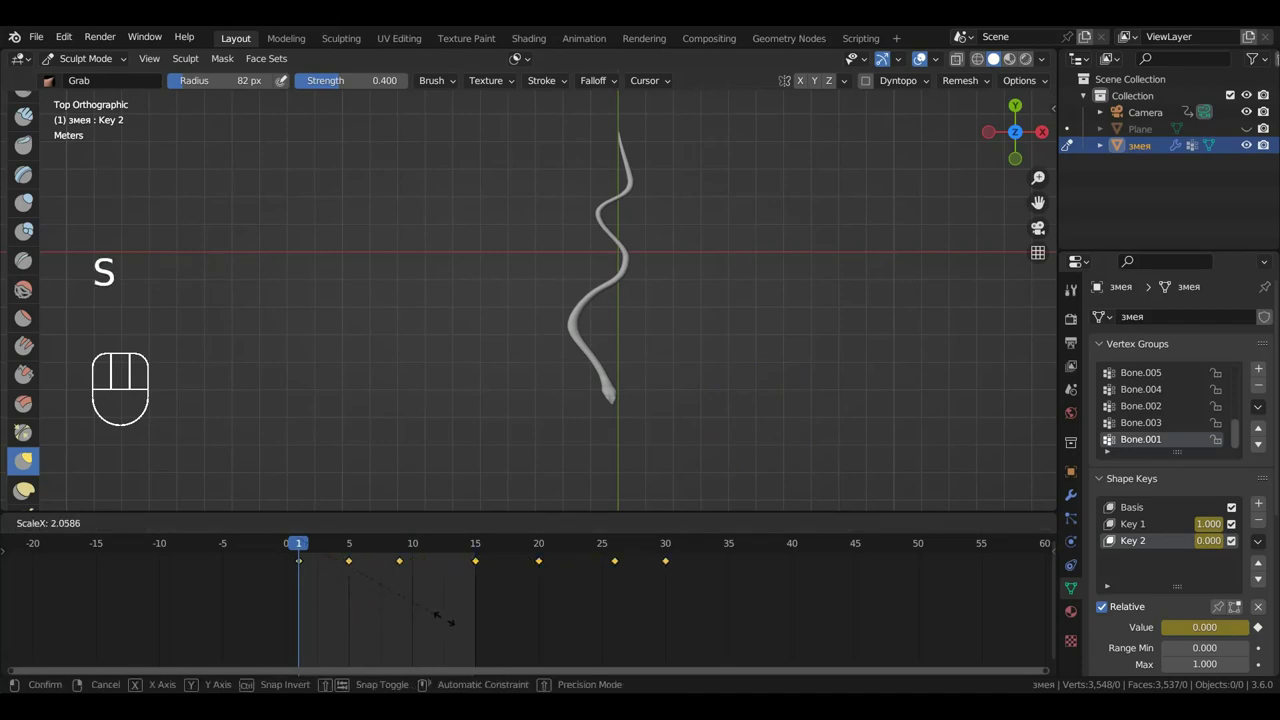
{"action": "left_click", "coordinate": [490, 630]}
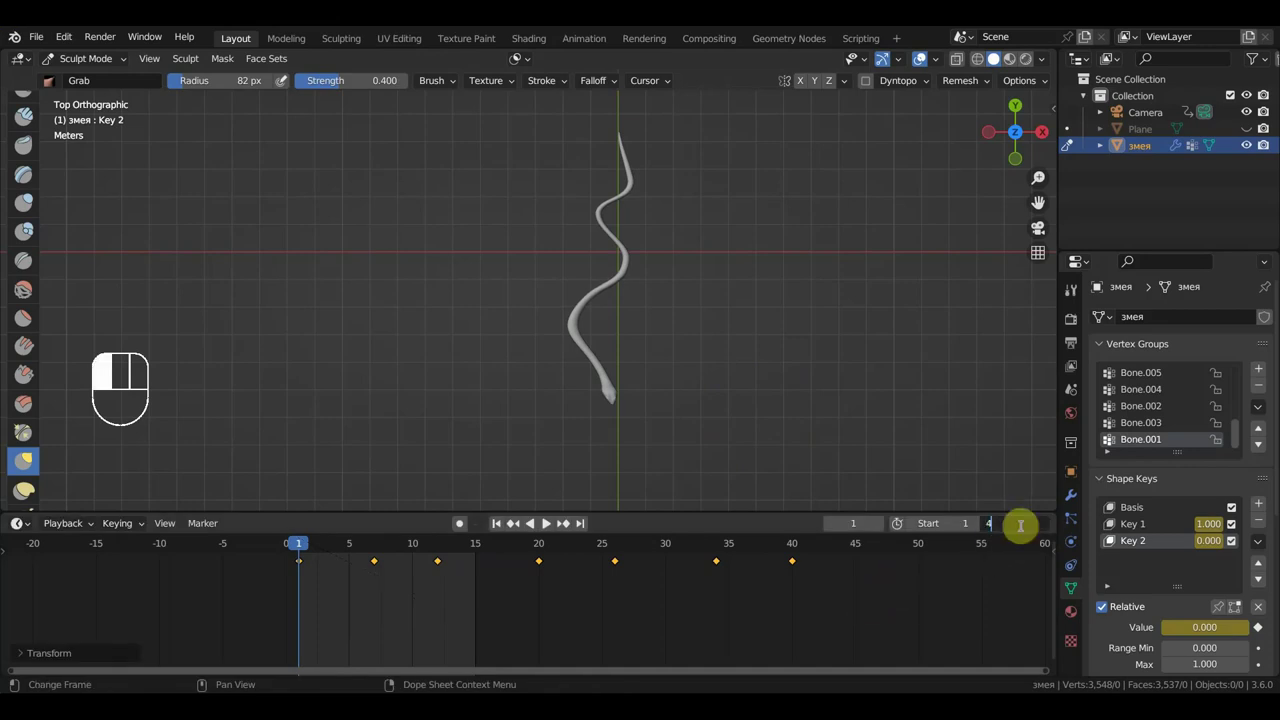
Set the animation's end frame to 40 and play back the stretched motion
{"action": "key", "text": "Return"}
{"action": "key", "text": "space"}
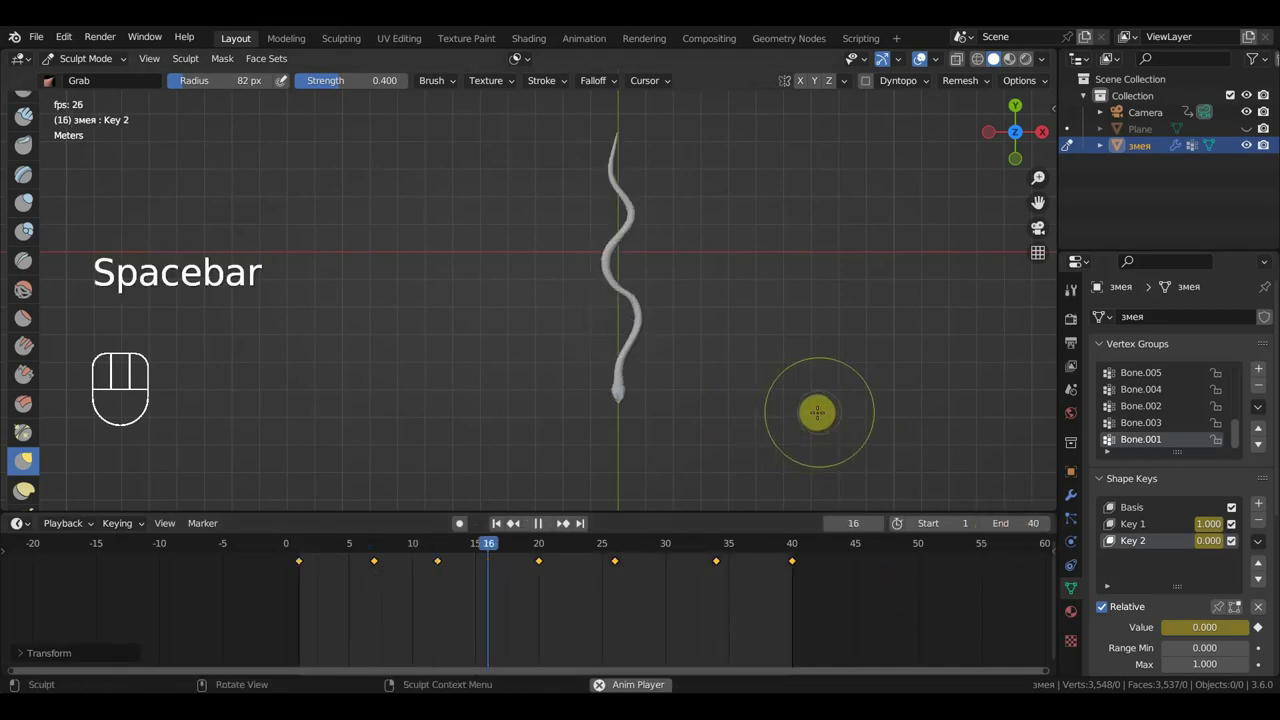
{"action": "key", "text": "space"}
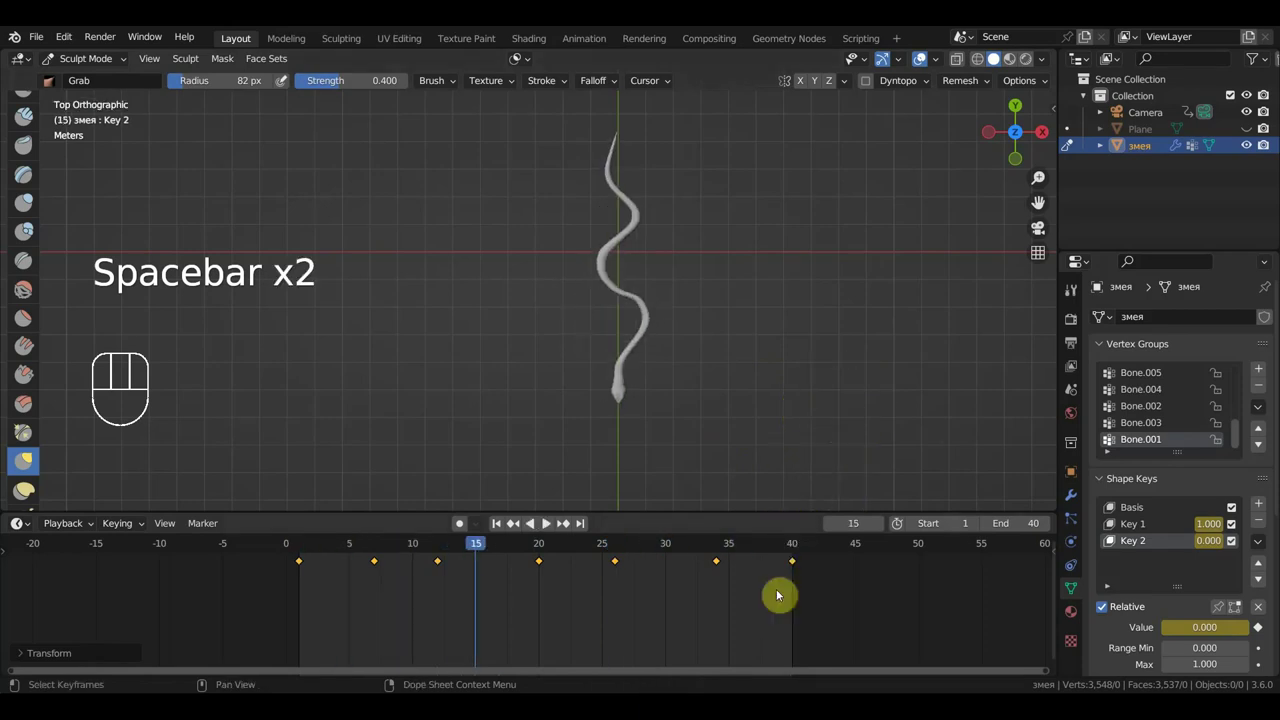
Delete the repeated keyframes after frame 12 and go to the middle keyframe on frame 7
{"action": "left_click_drag", "start_coordinate": [816, 603], "coordinate": [373, 566]}
{"action": "key", "text": "Delete"}
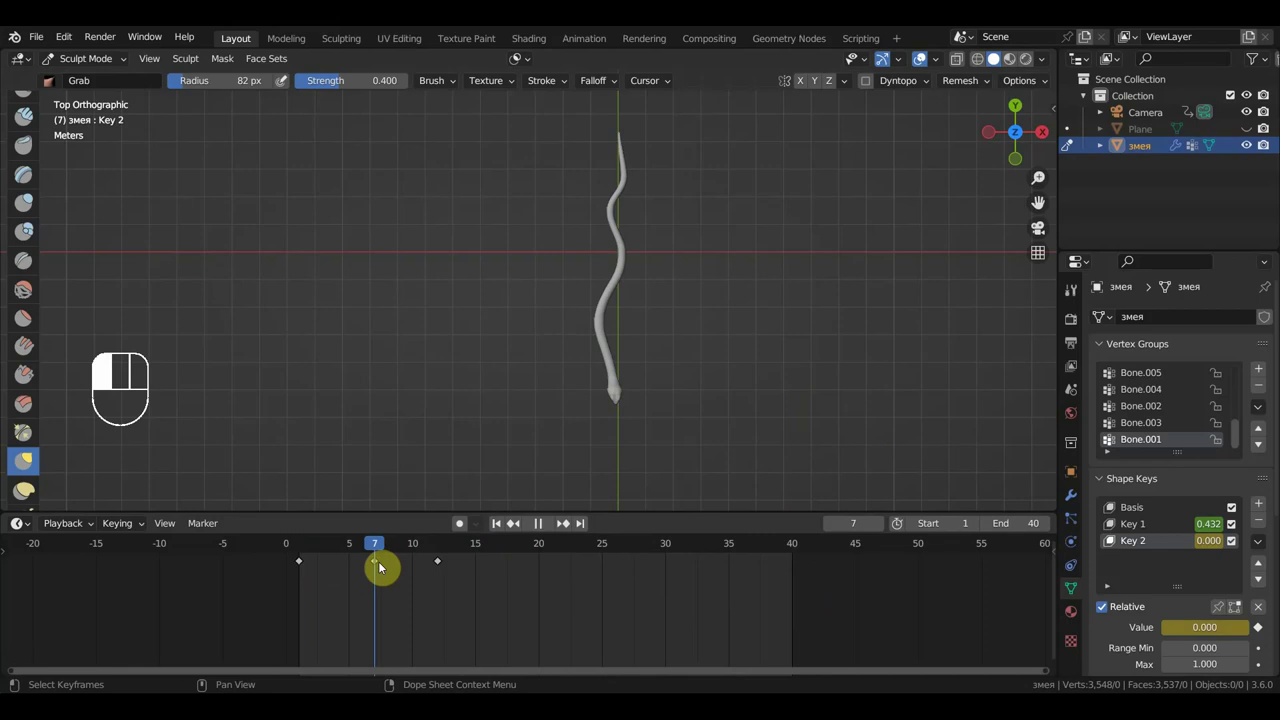
{"action": "left_click_drag", "start_coordinate": [379, 566], "coordinate": [379, 566]}
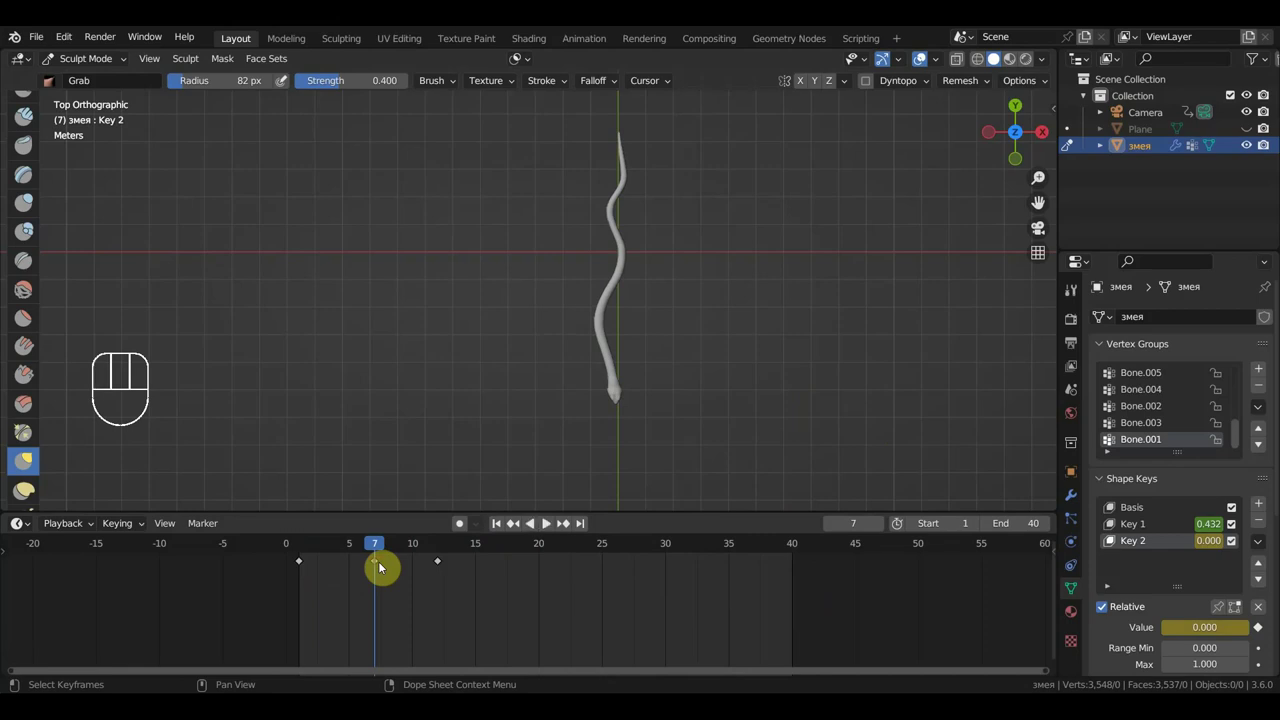
Add a third shape key, Key 3, with its value at 1.000, and set the Grab brush radius to 124 px
{"action": "left_click", "coordinate": [1263, 507]}
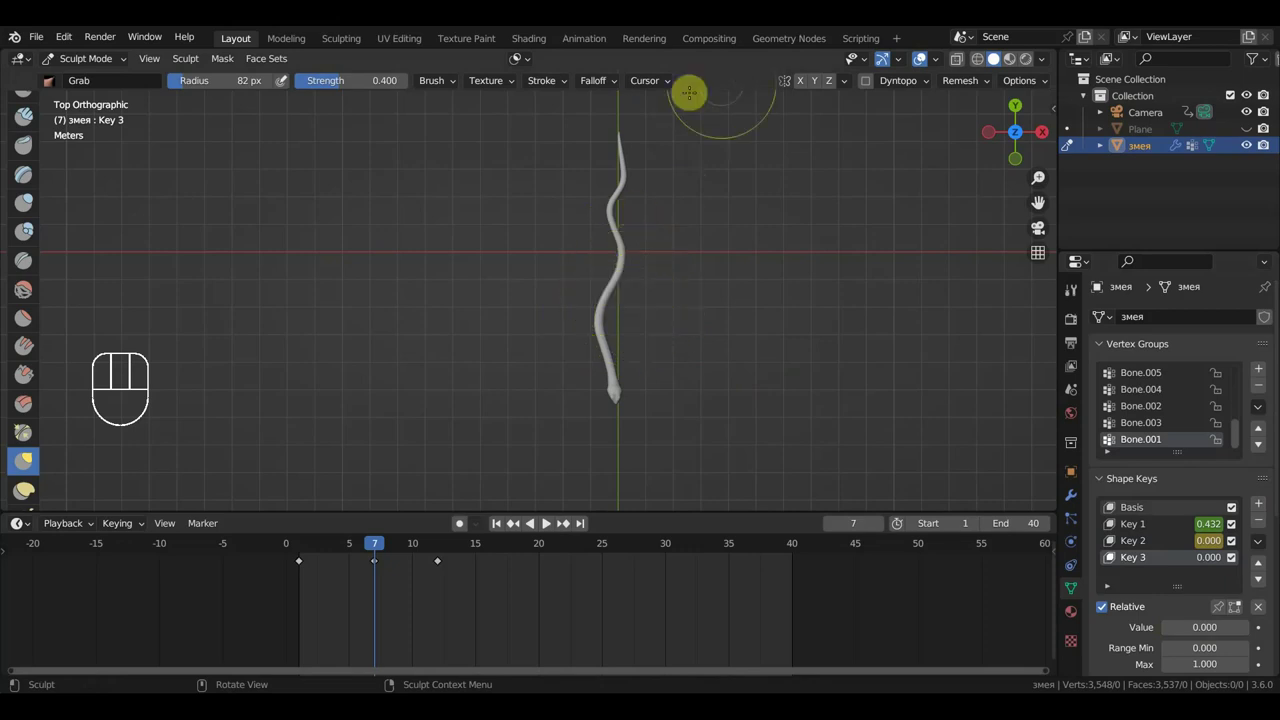
{"action": "key", "text": "f"}
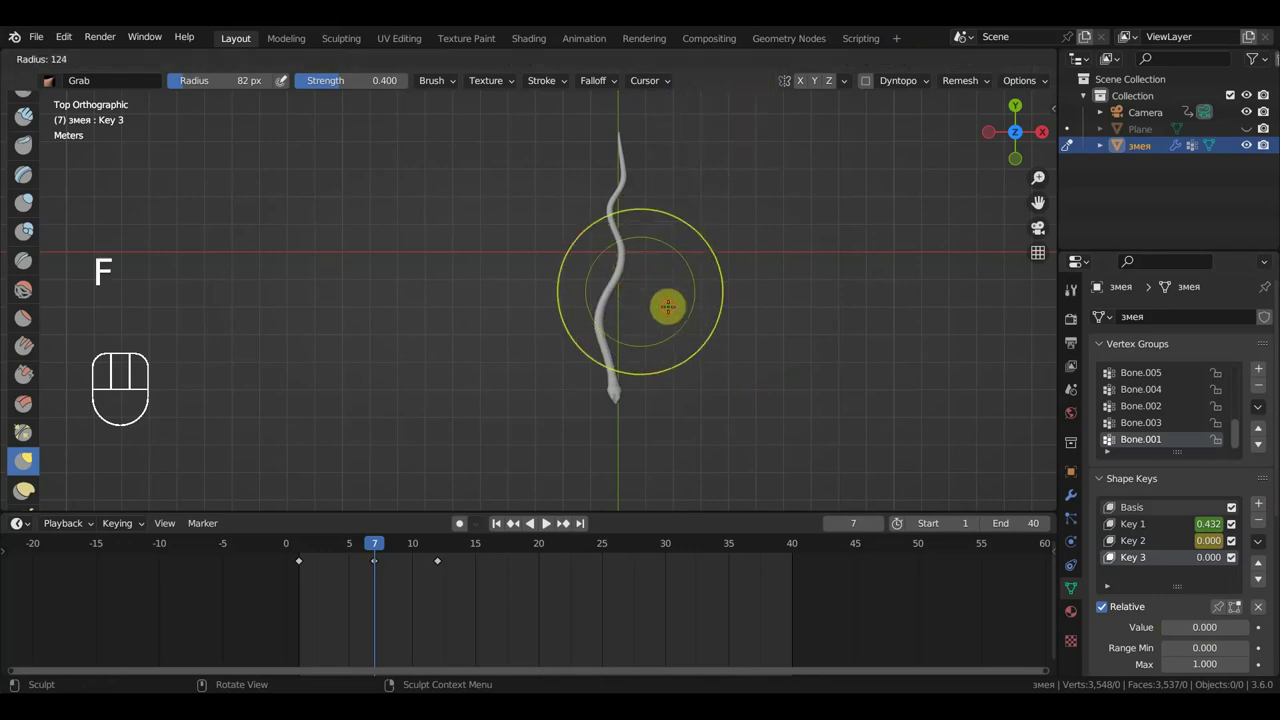
{"action": "left_click", "coordinate": [630, 281]}
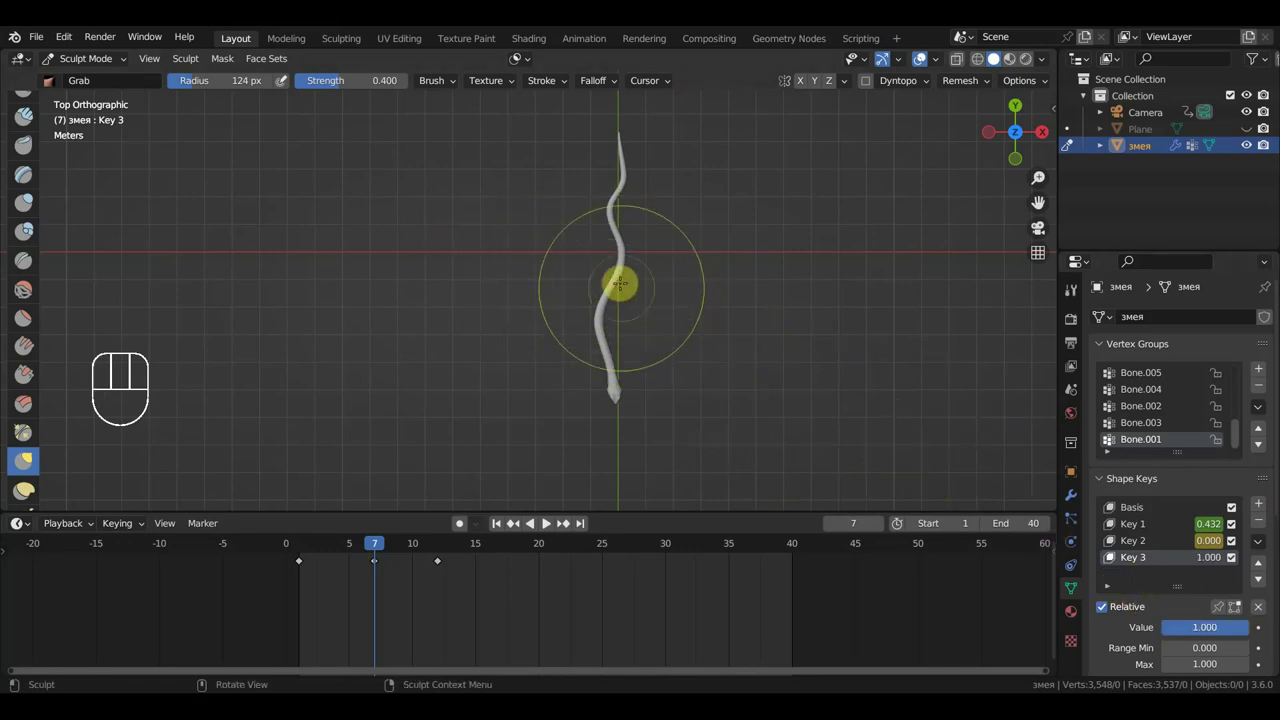
Pull the snake's body into new alternating side bends with the Grab brush, then refine the bend behind the head with a 52 px radius
{"action": "left_click_drag", "start_coordinate": [617, 276], "coordinate": [654, 373]}
{"action": "mouse_move", "coordinate": [609, 214]}
{"action": "left_mouse_down"}
{"action": "mouse_move", "coordinate": [553, 379]}
{"action": "mouse_move", "coordinate": [570, 334]}
{"action": "left_mouse_up"}
{"action": "left_click_drag", "start_coordinate": [617, 277], "coordinate": [601, 298]}
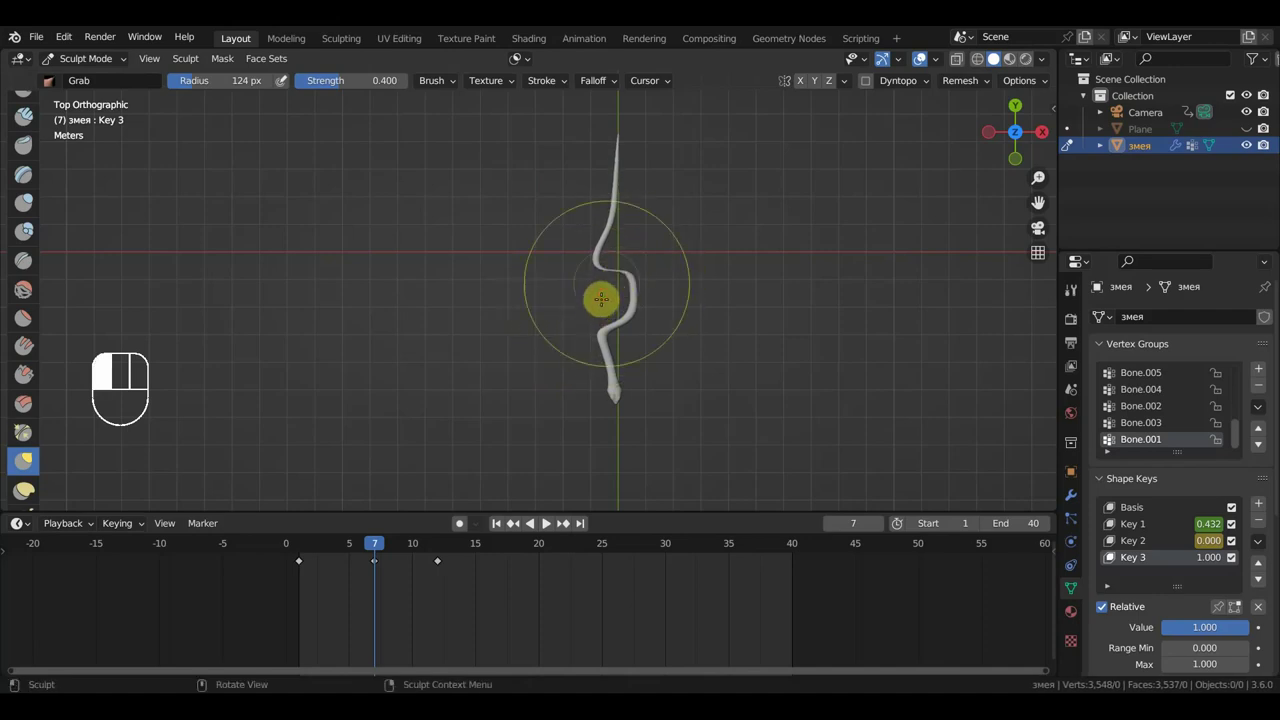
{"action": "mouse_move", "coordinate": [603, 197]}
{"action": "left_mouse_down"}
{"action": "mouse_move", "coordinate": [657, 260]}
{"action": "mouse_move", "coordinate": [650, 250]}
{"action": "left_mouse_up"}
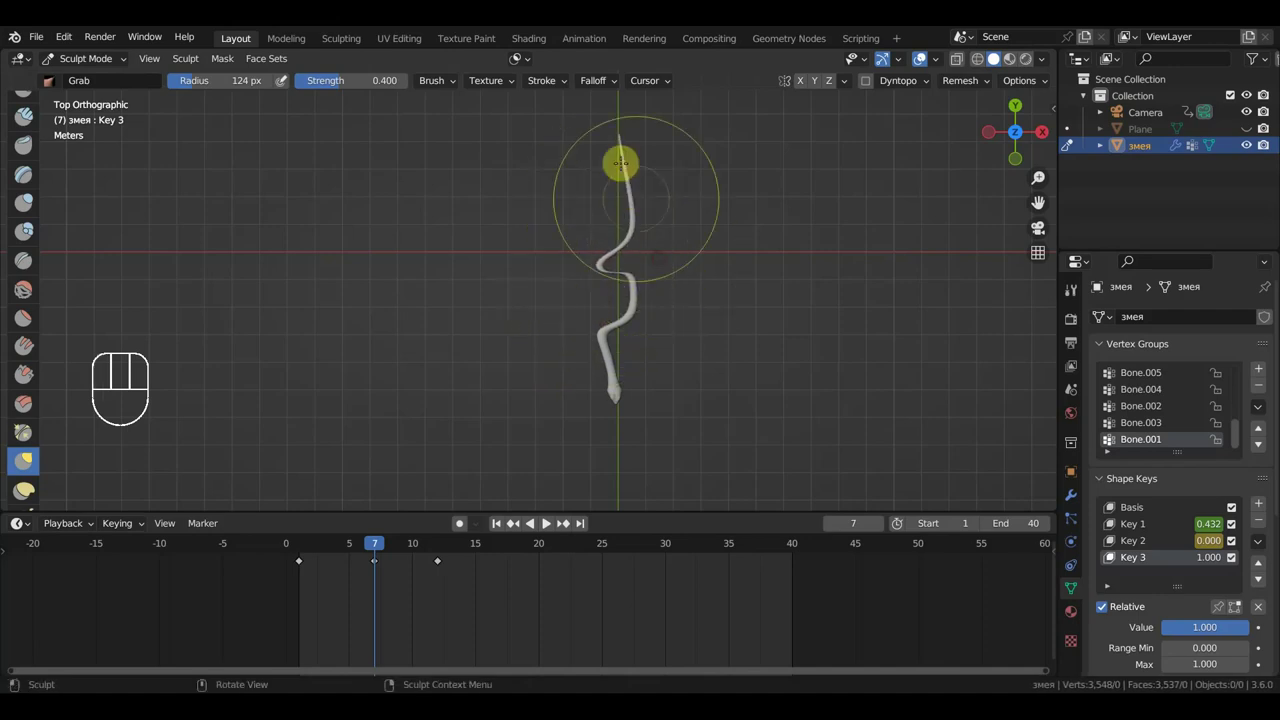
{"action": "left_click_drag", "start_coordinate": [623, 143], "coordinate": [565, 262]}
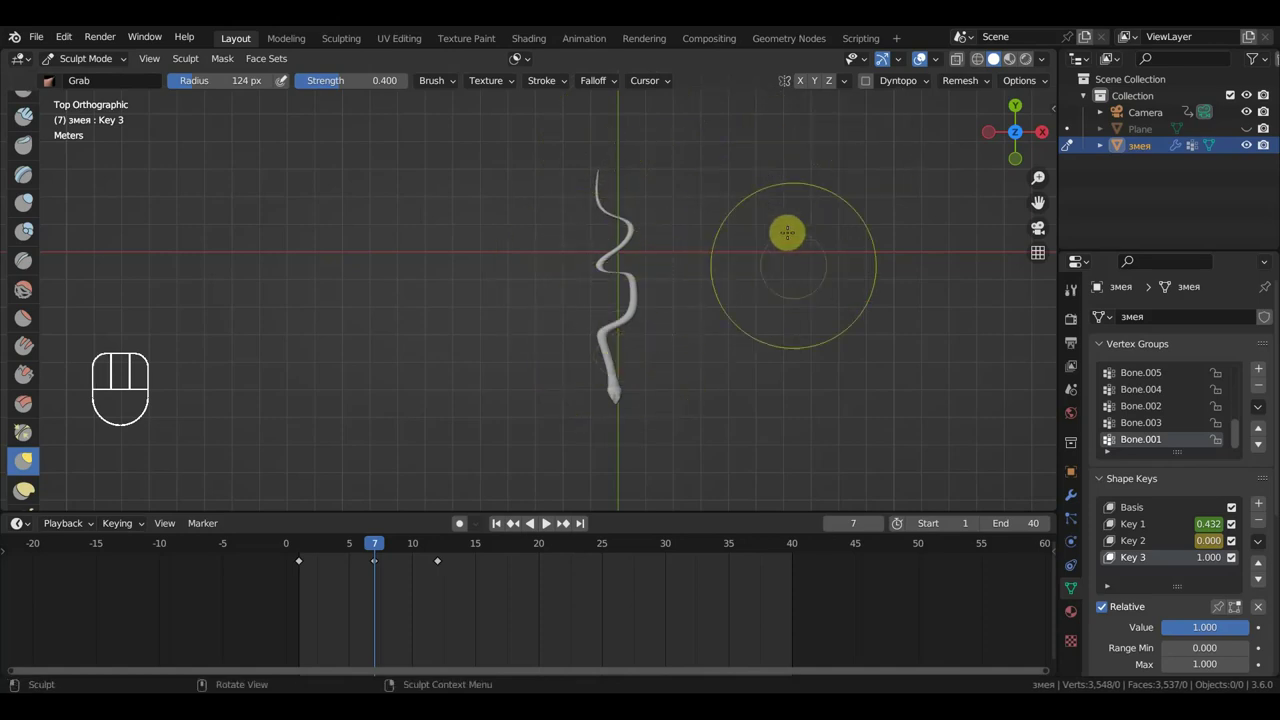
{"action": "key", "text": "f"}
{"action": "left_click", "coordinate": [746, 206]}
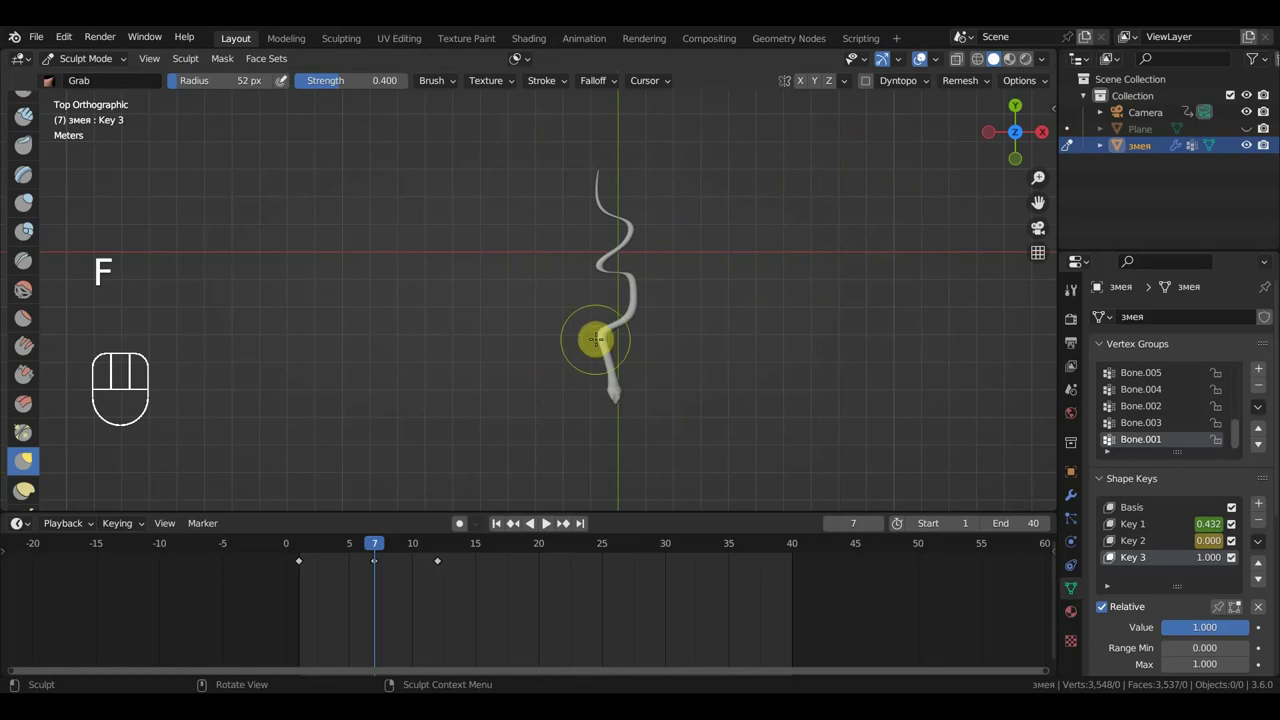
{"action": "mouse_move", "coordinate": [596, 340]}
{"action": "left_mouse_down"}
{"action": "mouse_move", "coordinate": [615, 340]}
{"action": "mouse_move", "coordinate": [607, 360]}
{"action": "mouse_move", "coordinate": [585, 360]}
{"action": "left_mouse_up"}
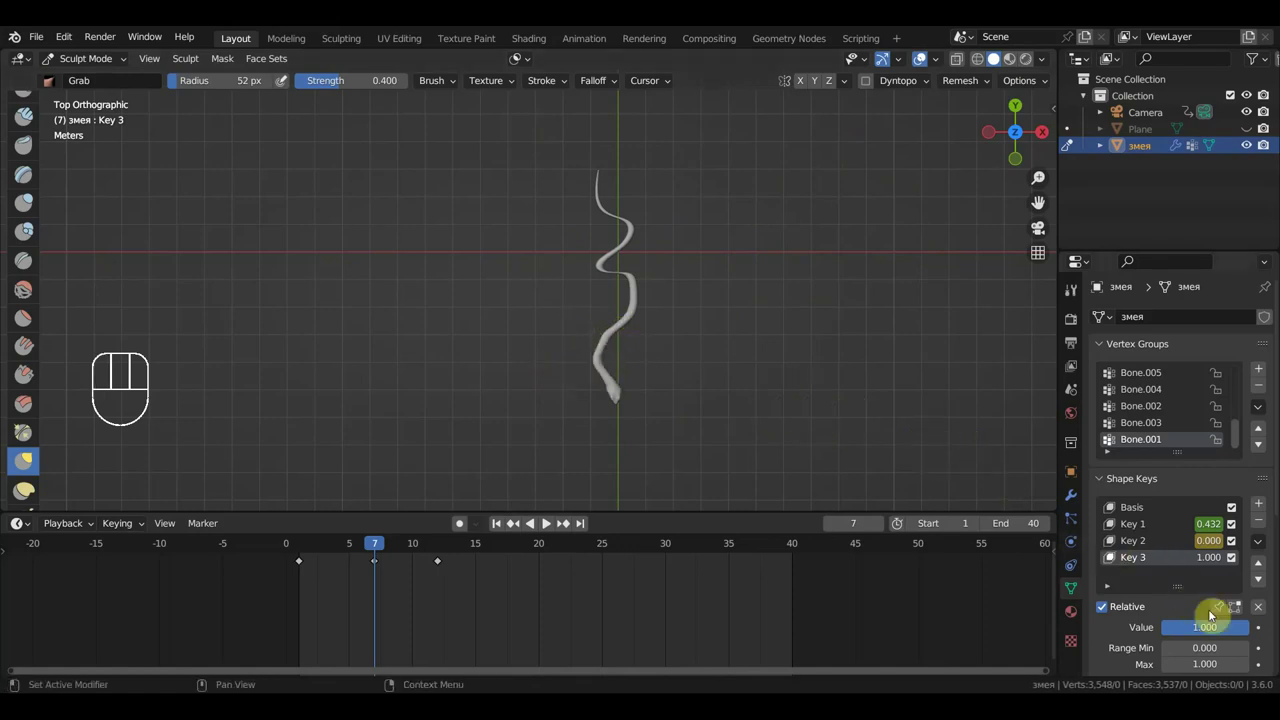
Keyframe Key 3 at 1.000 on frame 7 and at 0.000 on frames 12 and 1
{"action": "left_click", "coordinate": [1258, 628]}
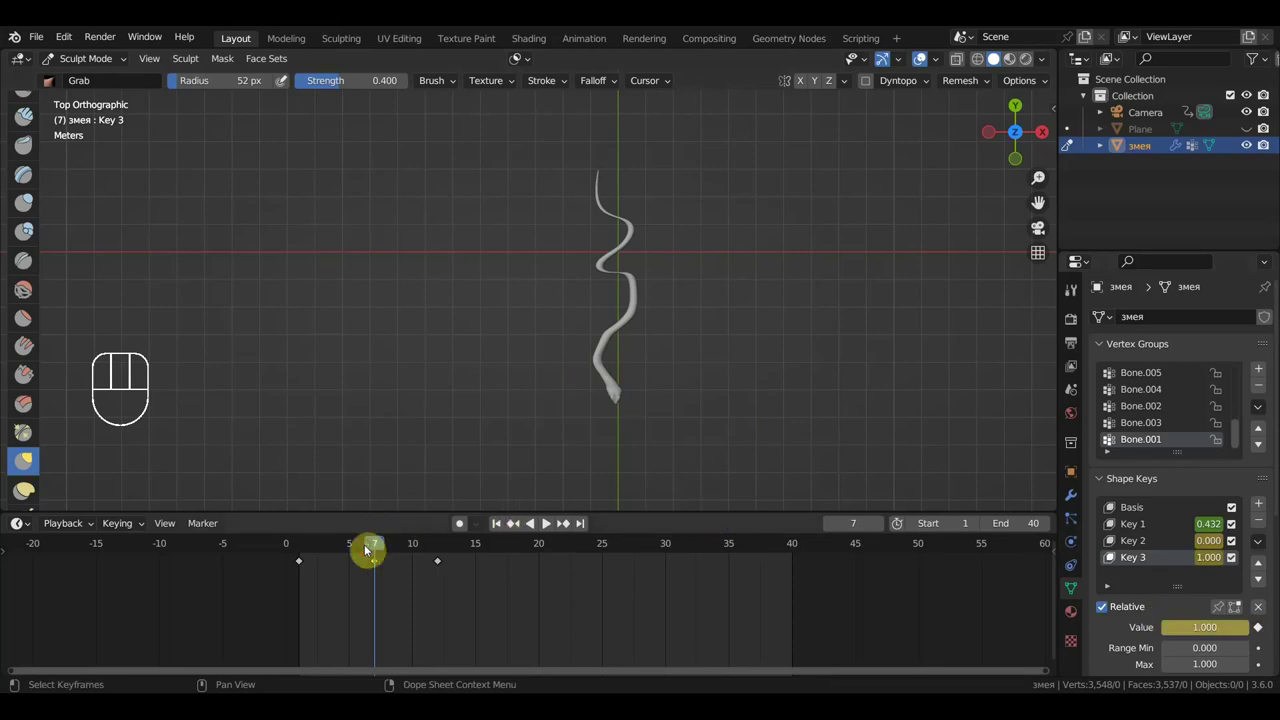
{"action": "left_click_drag", "start_coordinate": [366, 549], "coordinate": [437, 561]}
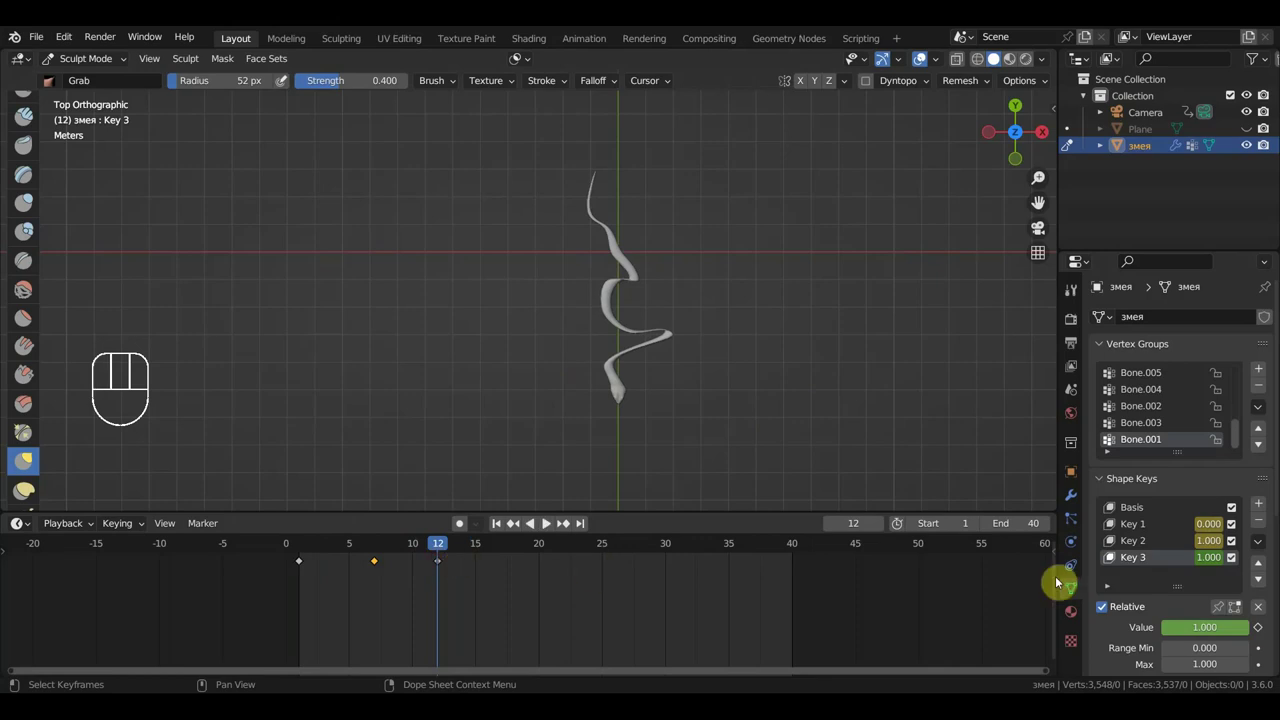
{"action": "left_click_drag", "start_coordinate": [1205, 627], "coordinate": [1150, 627]}
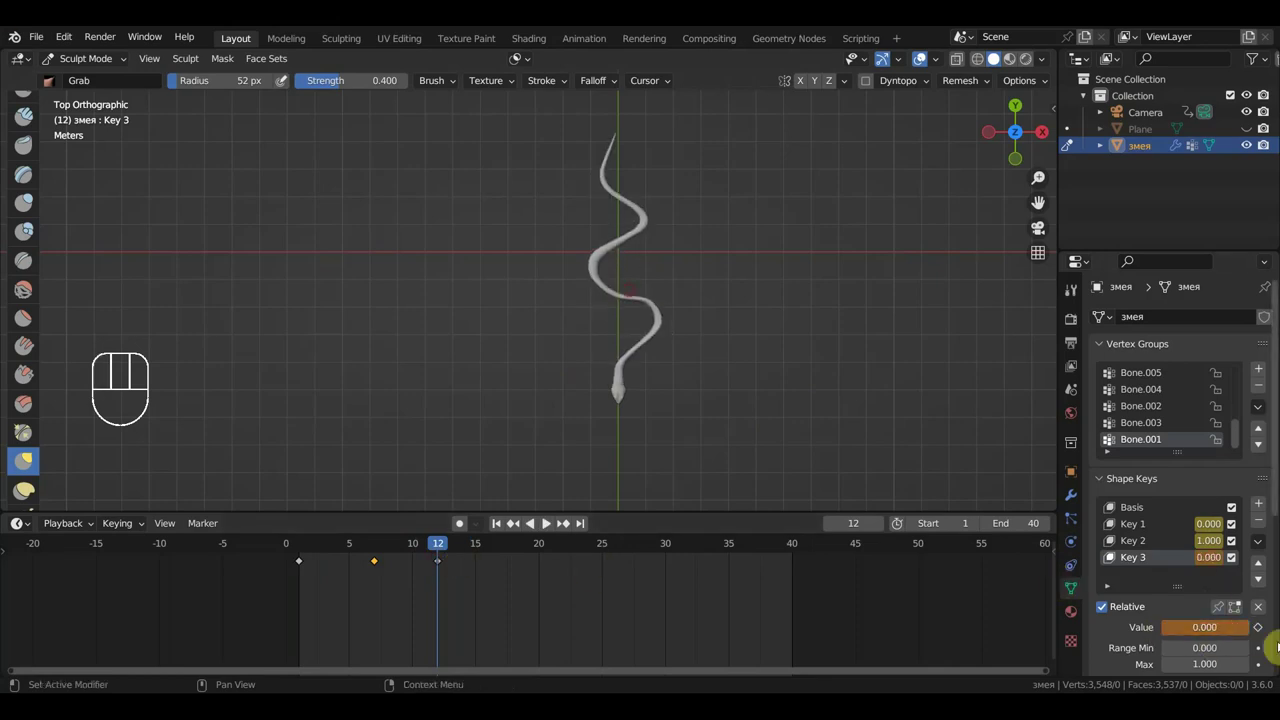
{"action": "left_click", "coordinate": [1259, 628]}
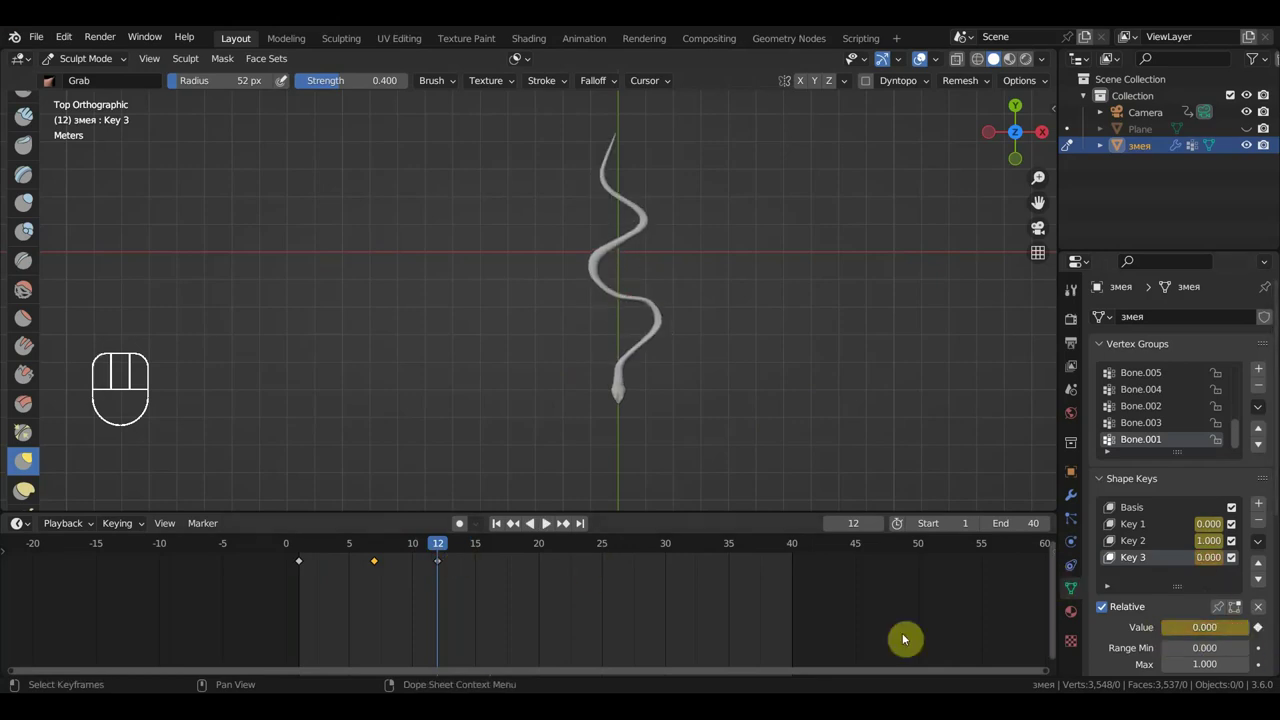
{"action": "left_click", "coordinate": [305, 552]}
{"action": "left_click_drag", "start_coordinate": [1246, 630], "coordinate": [1180, 628]}
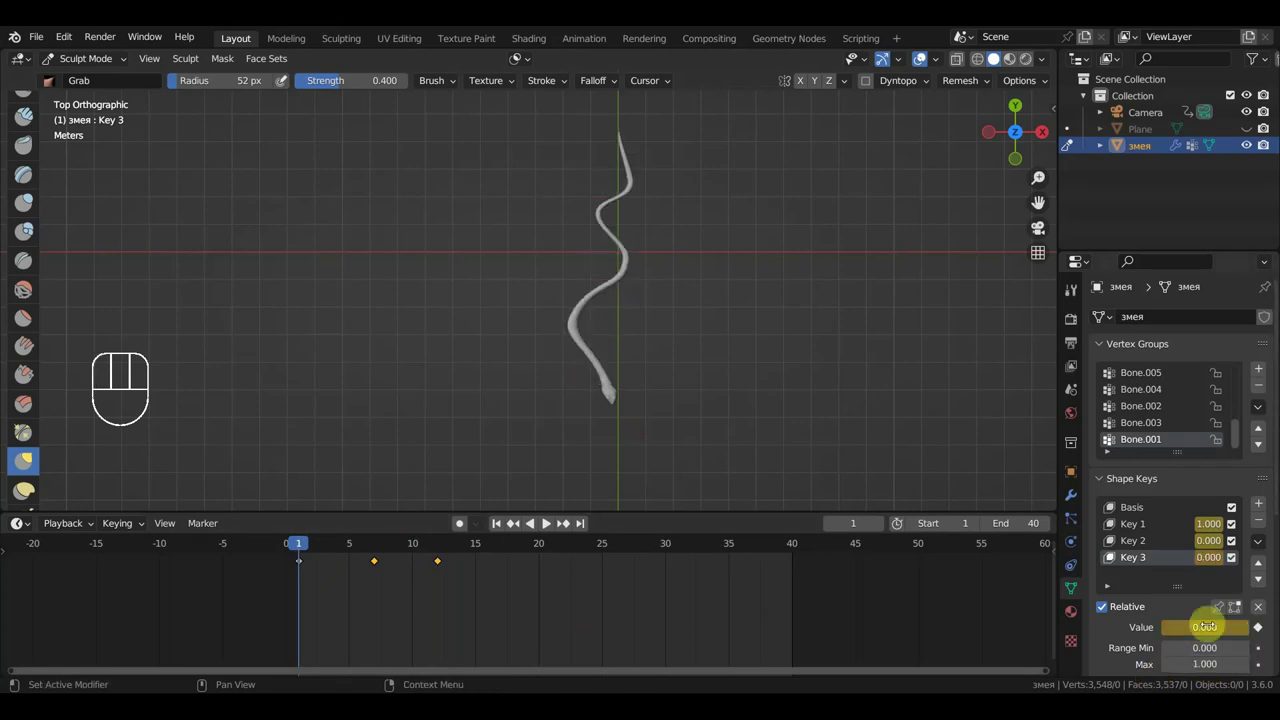
Scrub the timeline between frames 1 and 16 to check the transition between the snake's poses
{"action": "left_click_drag", "start_coordinate": [297, 546], "coordinate": [447, 575]}
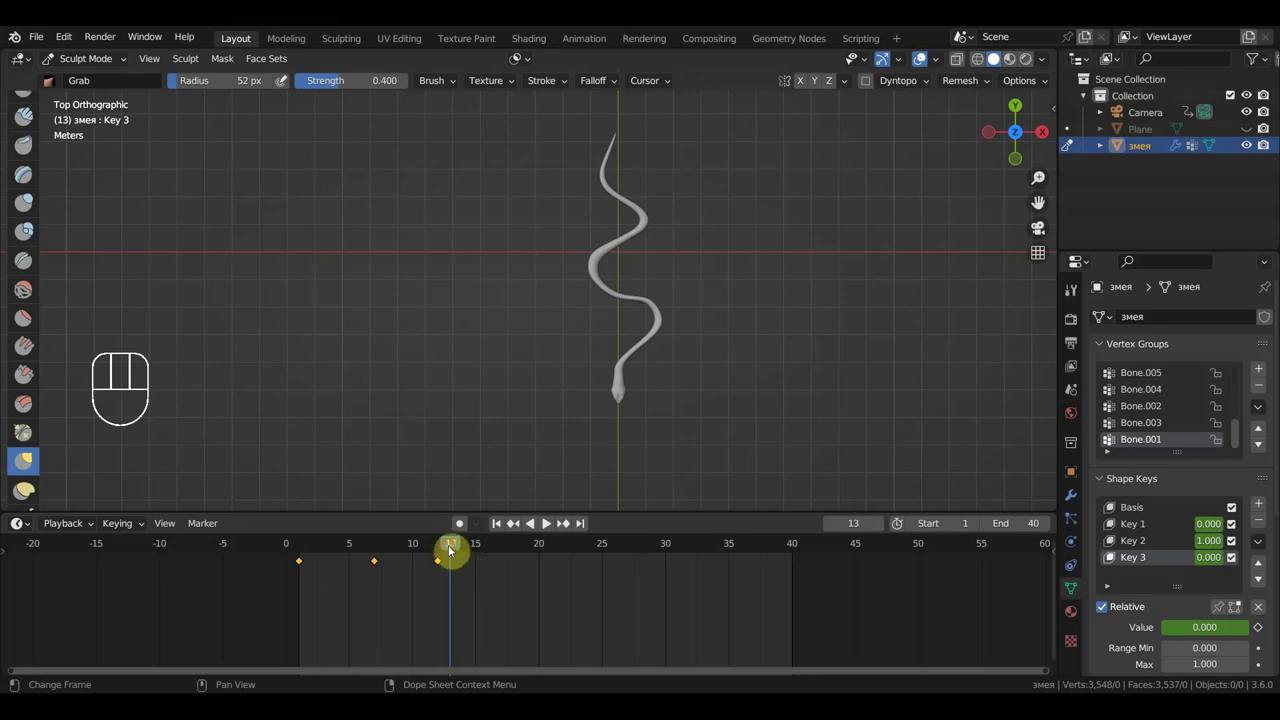
{"action": "left_click_drag", "start_coordinate": [449, 549], "coordinate": [353, 553]}
{"action": "left_click_drag", "start_coordinate": [353, 546], "coordinate": [488, 550]}
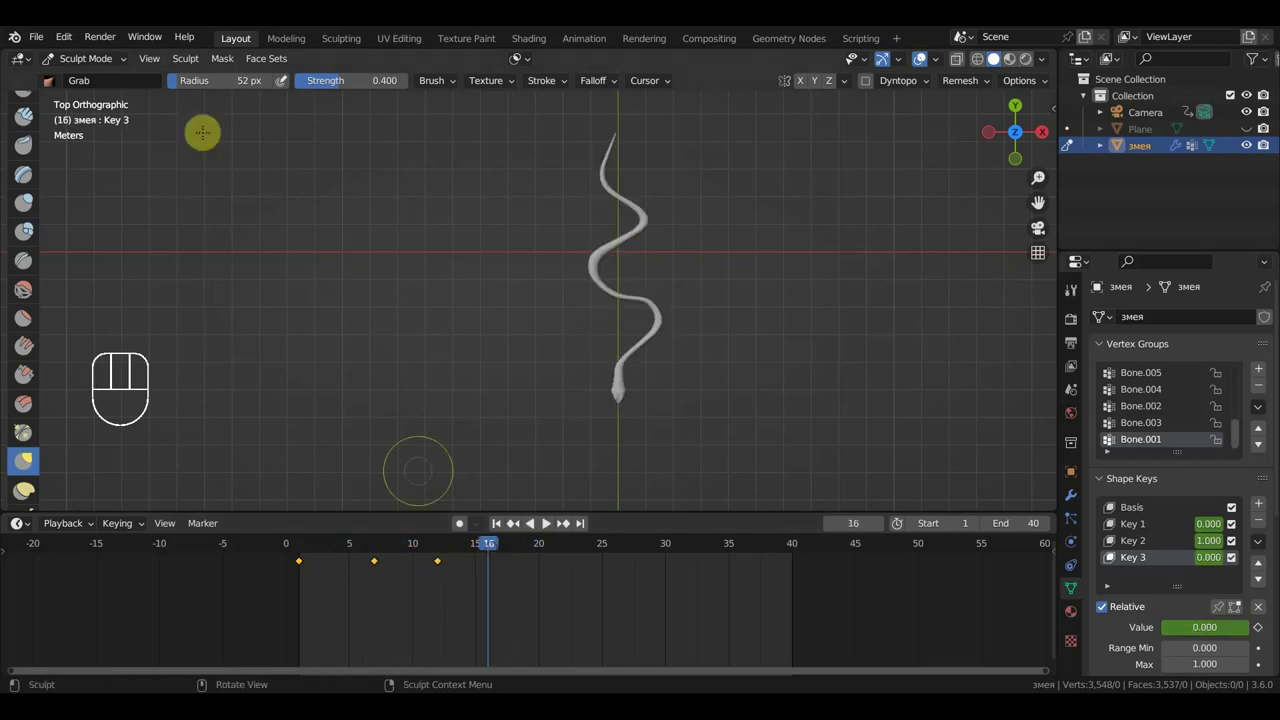
Switch to Object Mode and, in the right side view, move the snake about 6.89 m down along Z to the ground line
{"action": "left_click", "coordinate": [72, 59]}
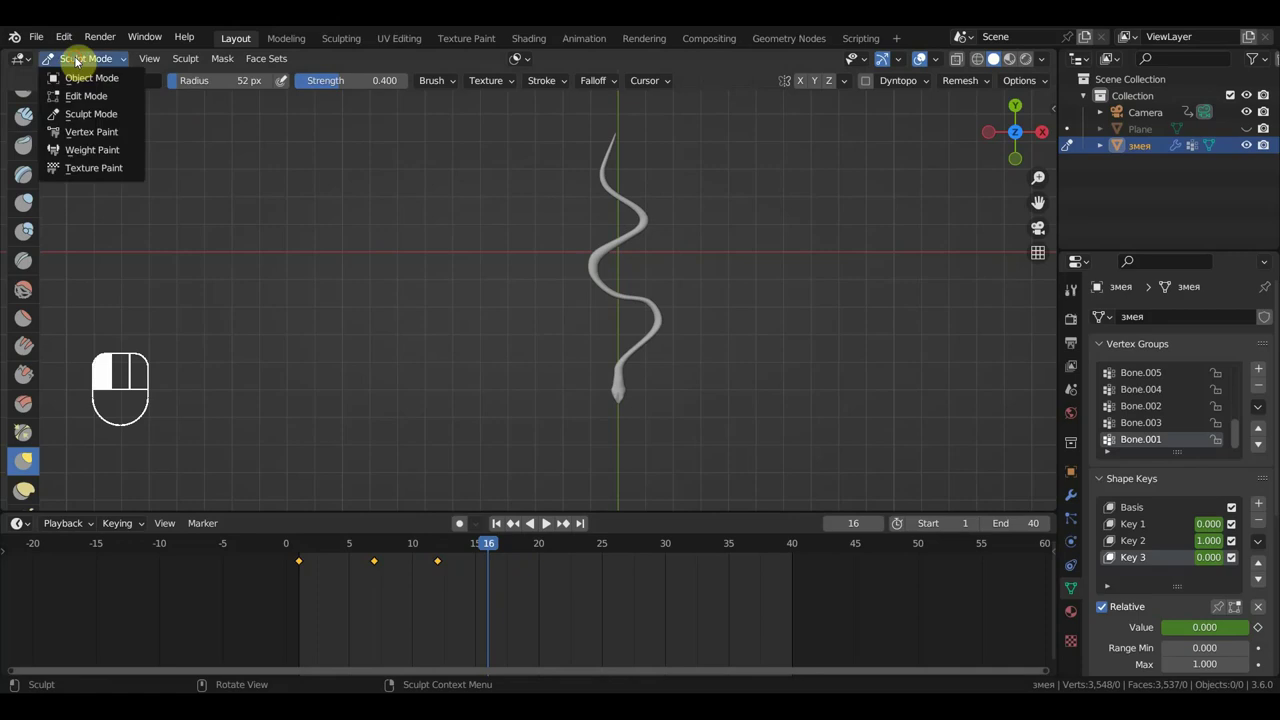
{"action": "left_click", "coordinate": [88, 80]}
{"action": "middle_click_drag", "start_coordinate": [460, 283], "coordinate": [565, 318]}
{"action": "key", "text": "KP_3"}
{"action": "key", "text": "KP_4"}
{"action": "key", "text": "KP_3"}
{"action": "scroll", "coordinate": [600, 342], "scroll_direction": "up", "scroll_amount": 3}
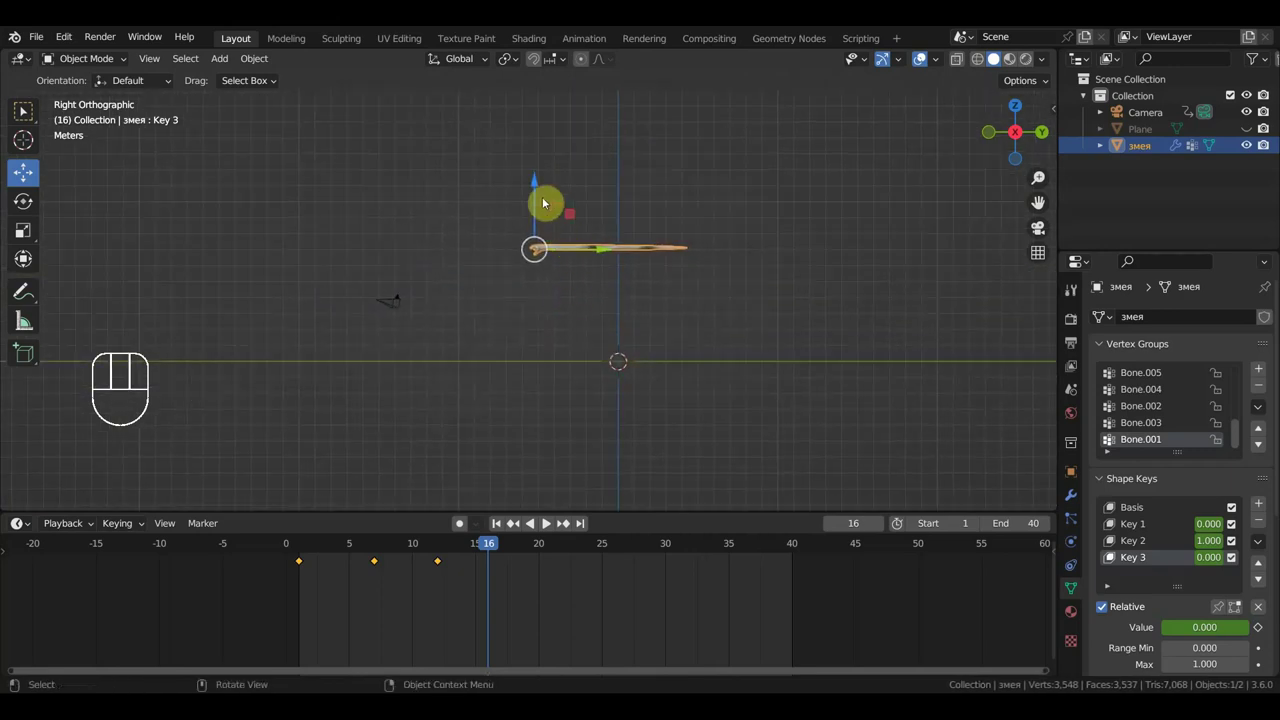
{"action": "left_click", "coordinate": [533, 190]}
{"action": "left_click", "coordinate": [548, 248]}
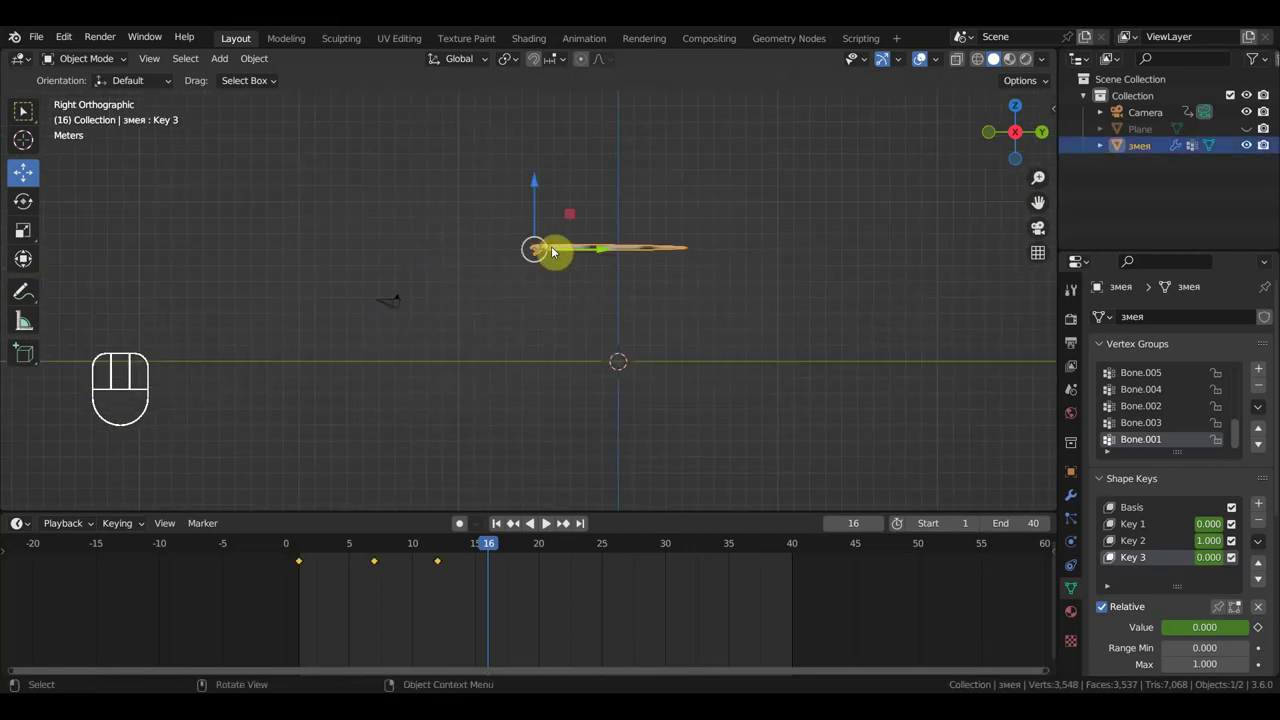
{"action": "left_click_drag", "start_coordinate": [540, 194], "coordinate": [558, 302]}
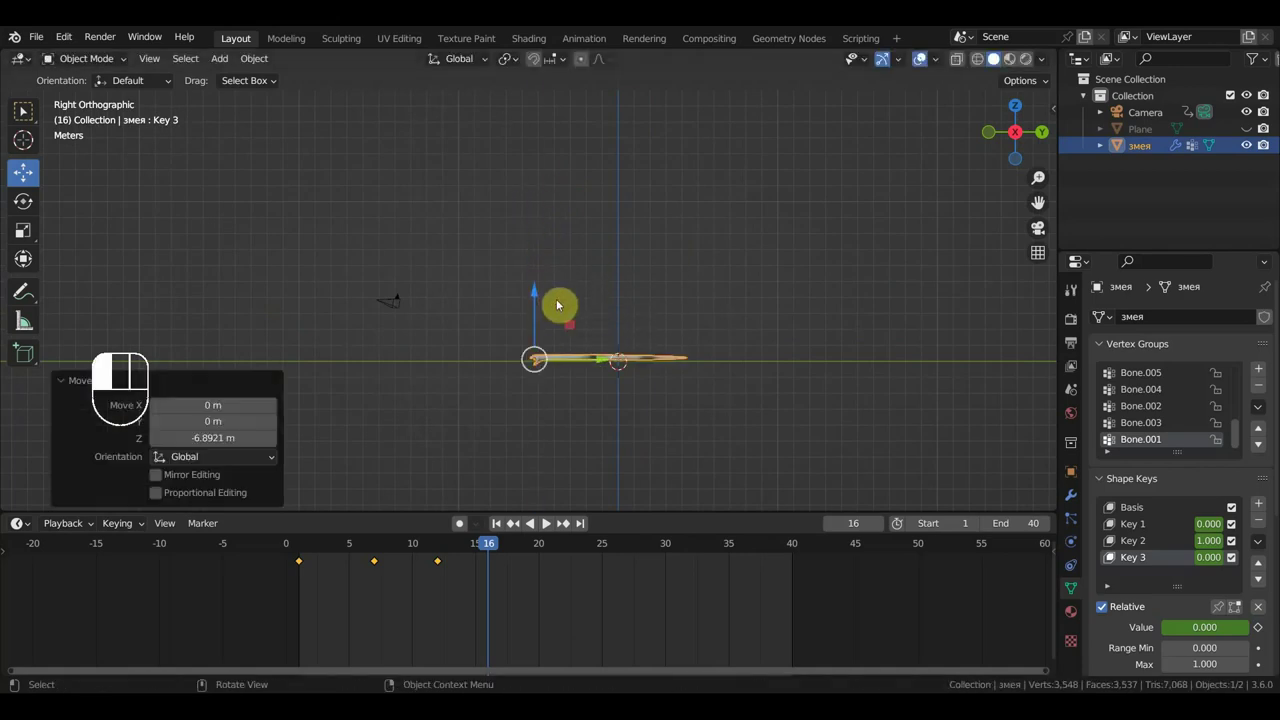